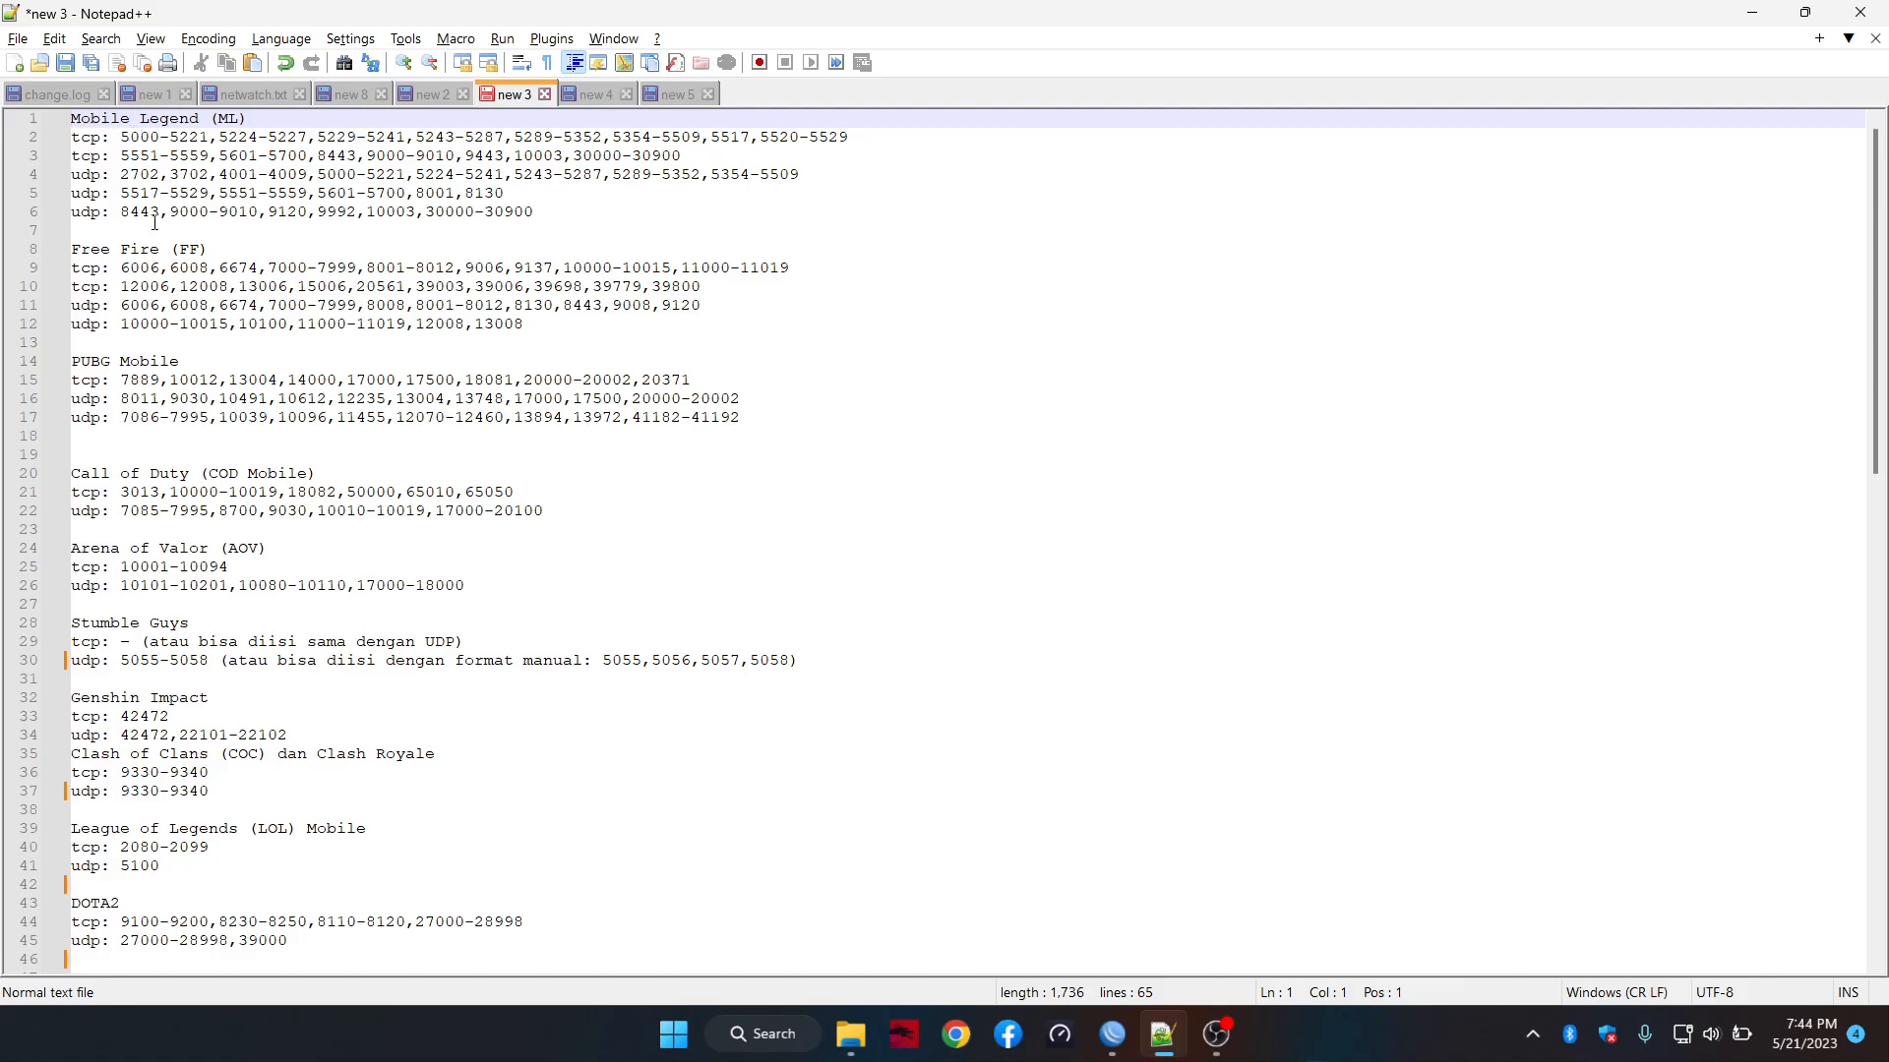
Review the list of TCP and UDP ports for each game, from Mobile Legend to Among Us
scroll(534, 675, down, 9)
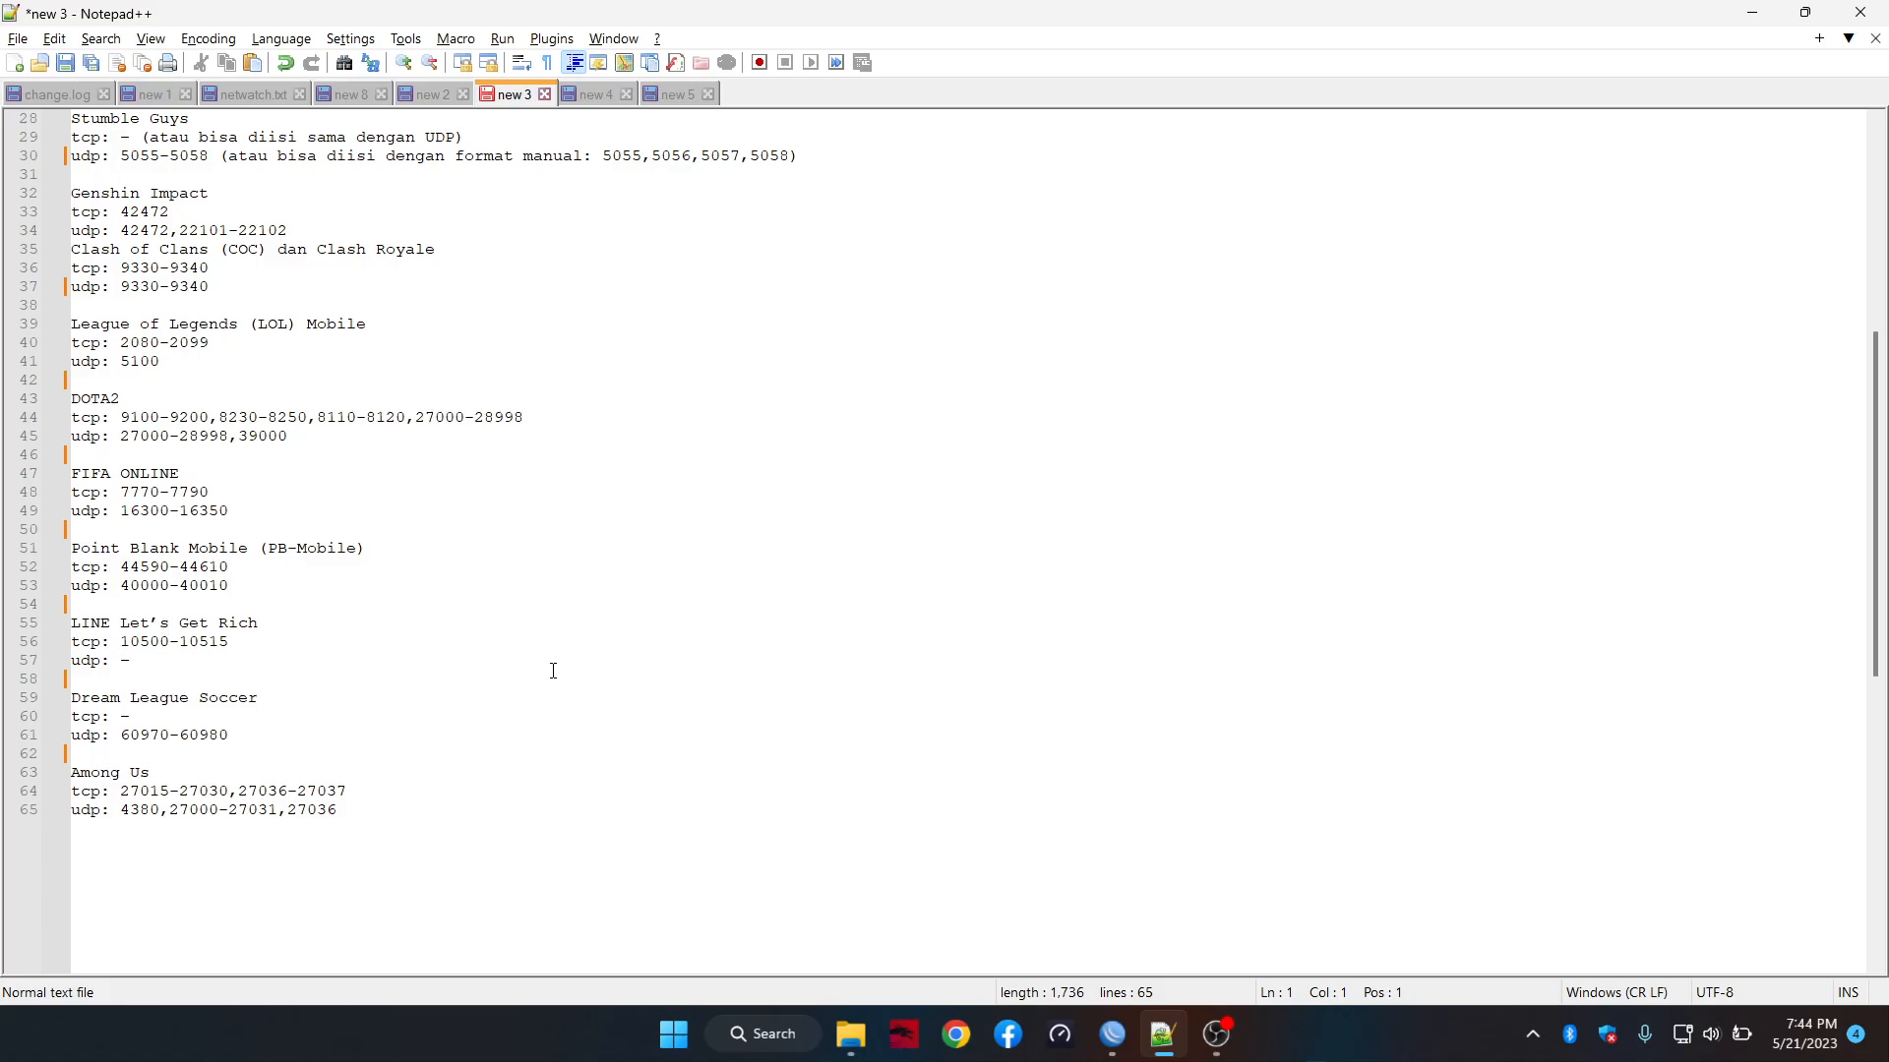
scroll(553, 671, up, 9)
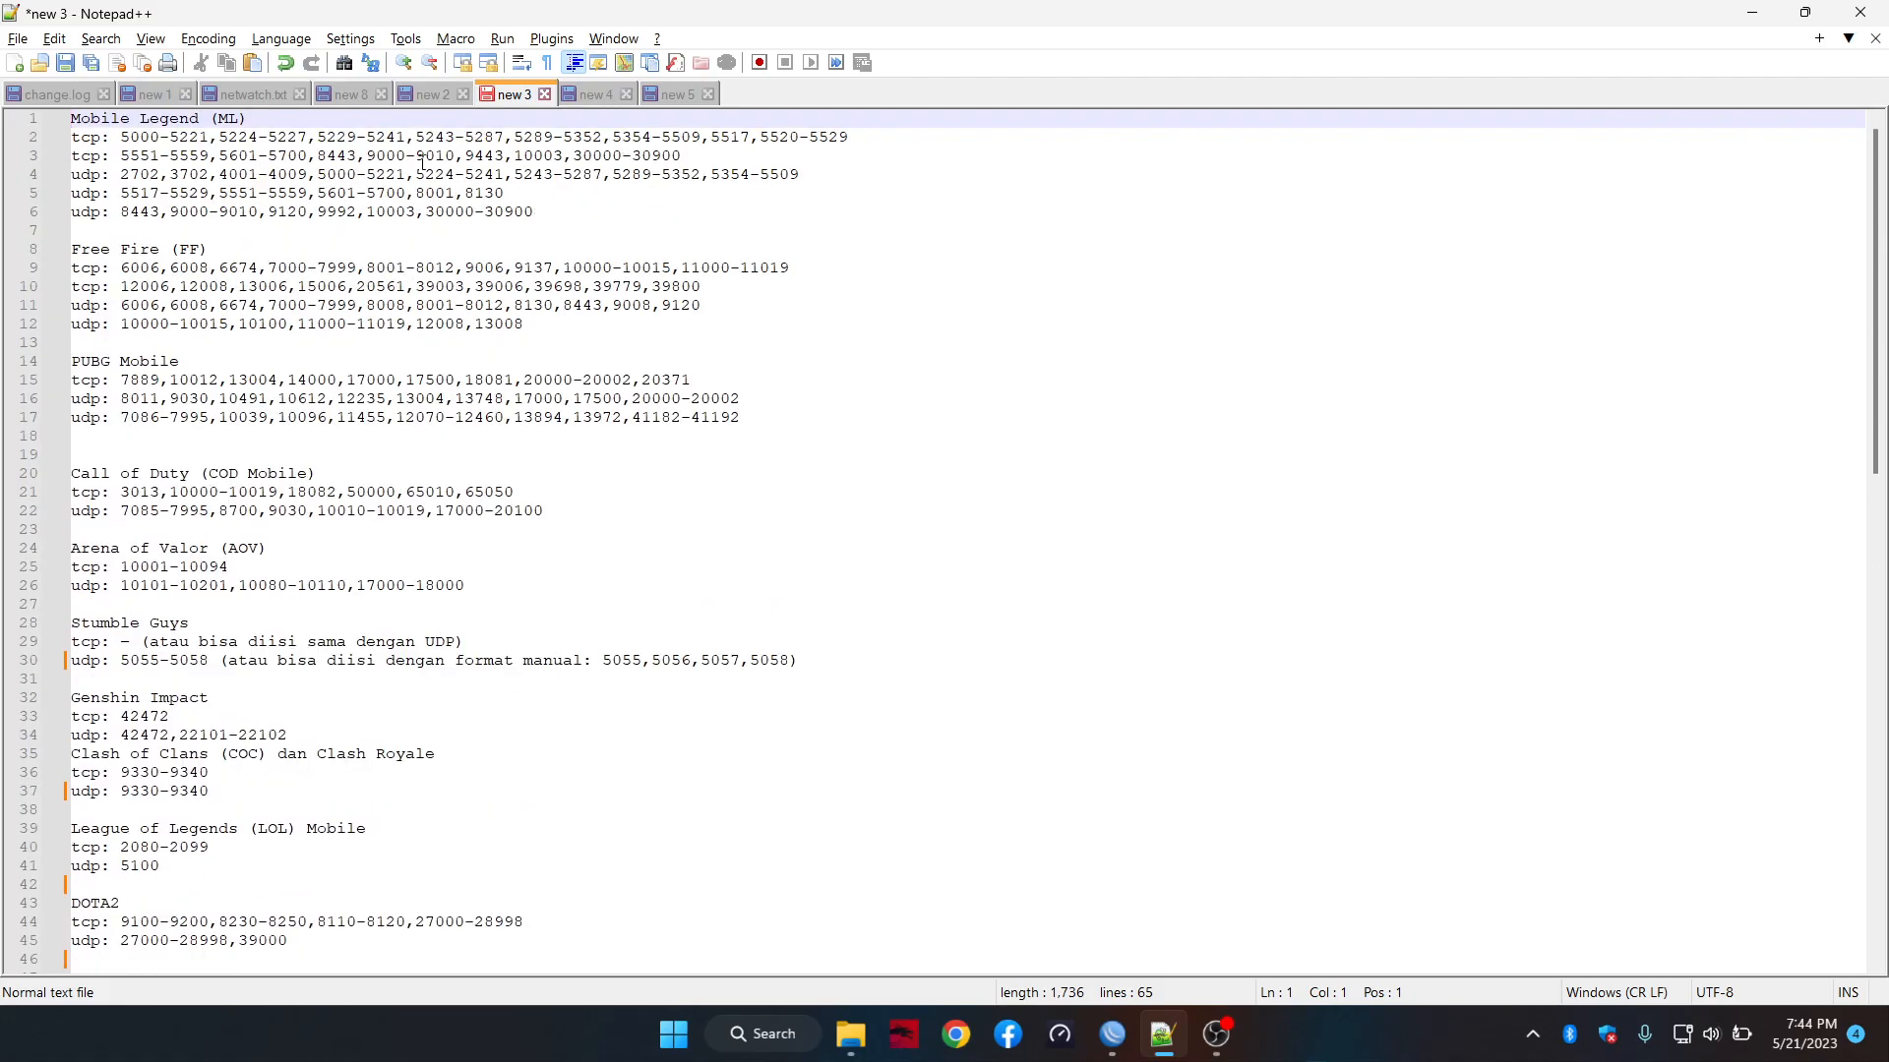
scroll(293, 521, down, 3)
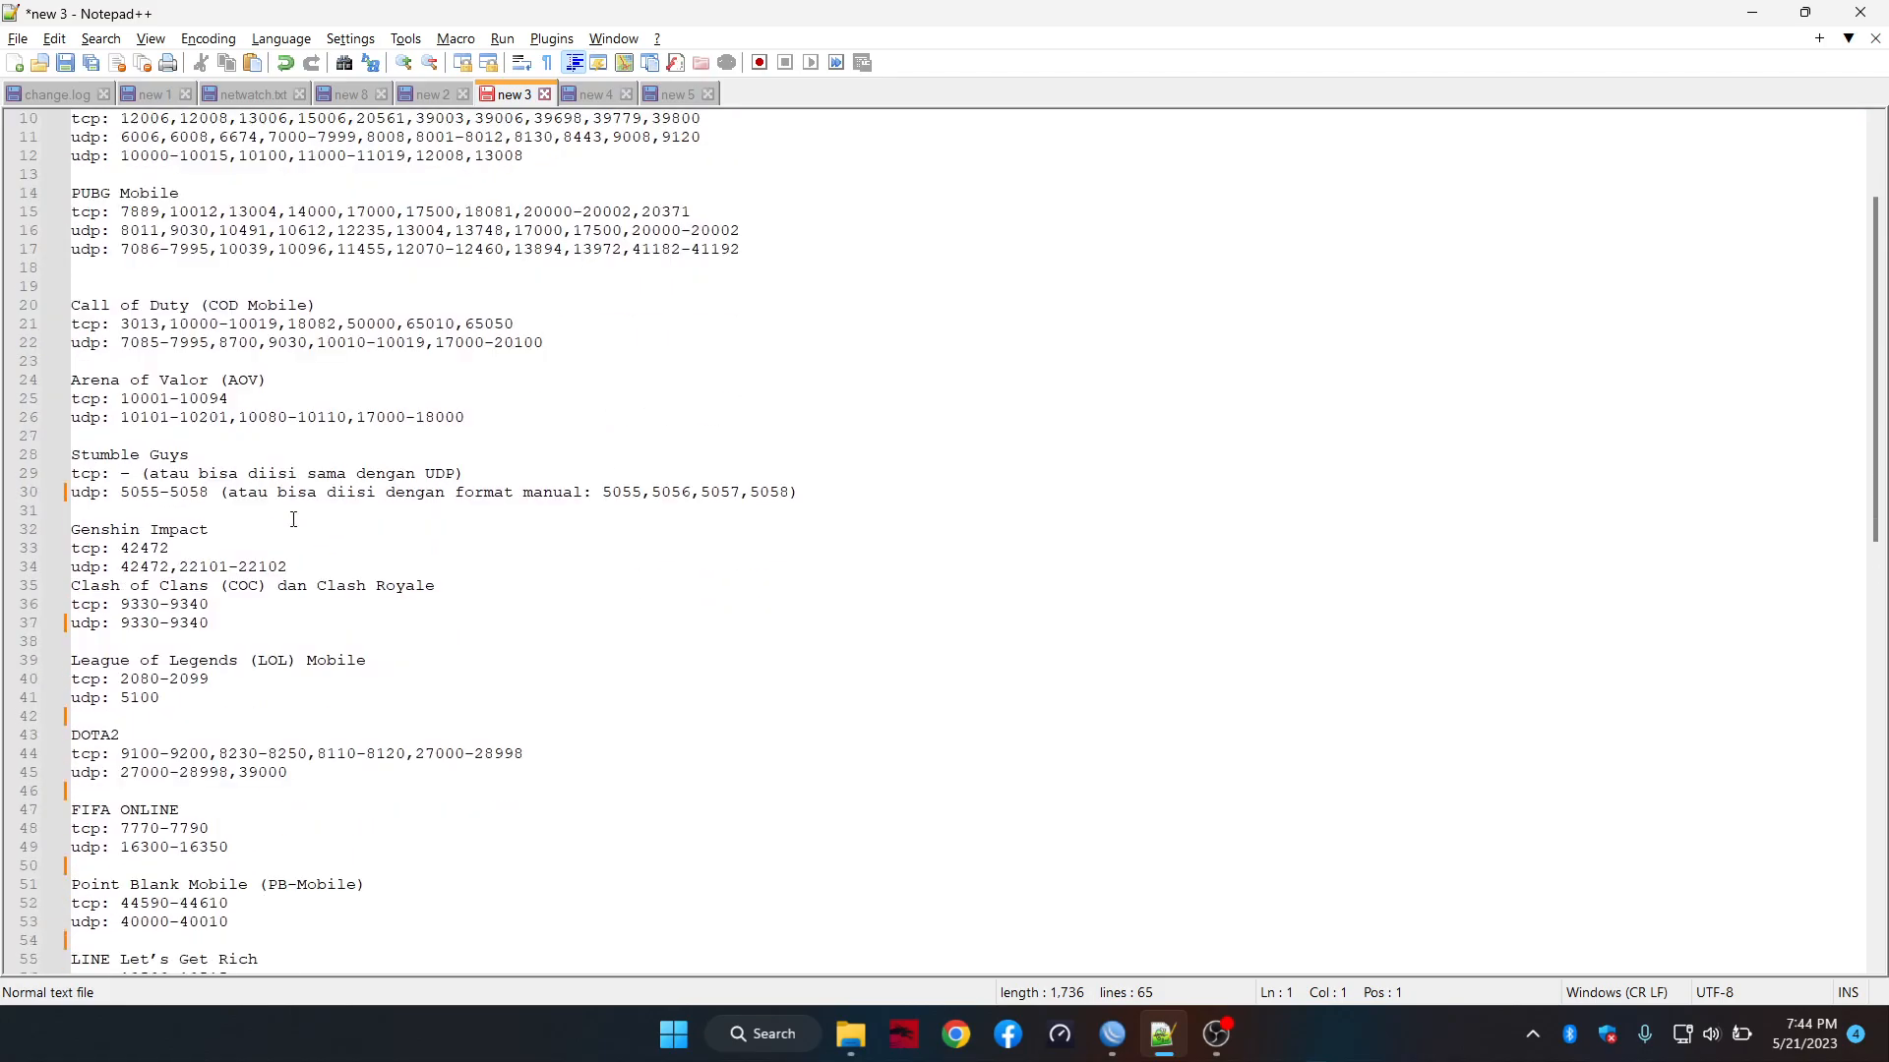
scroll(293, 520, down, 3)
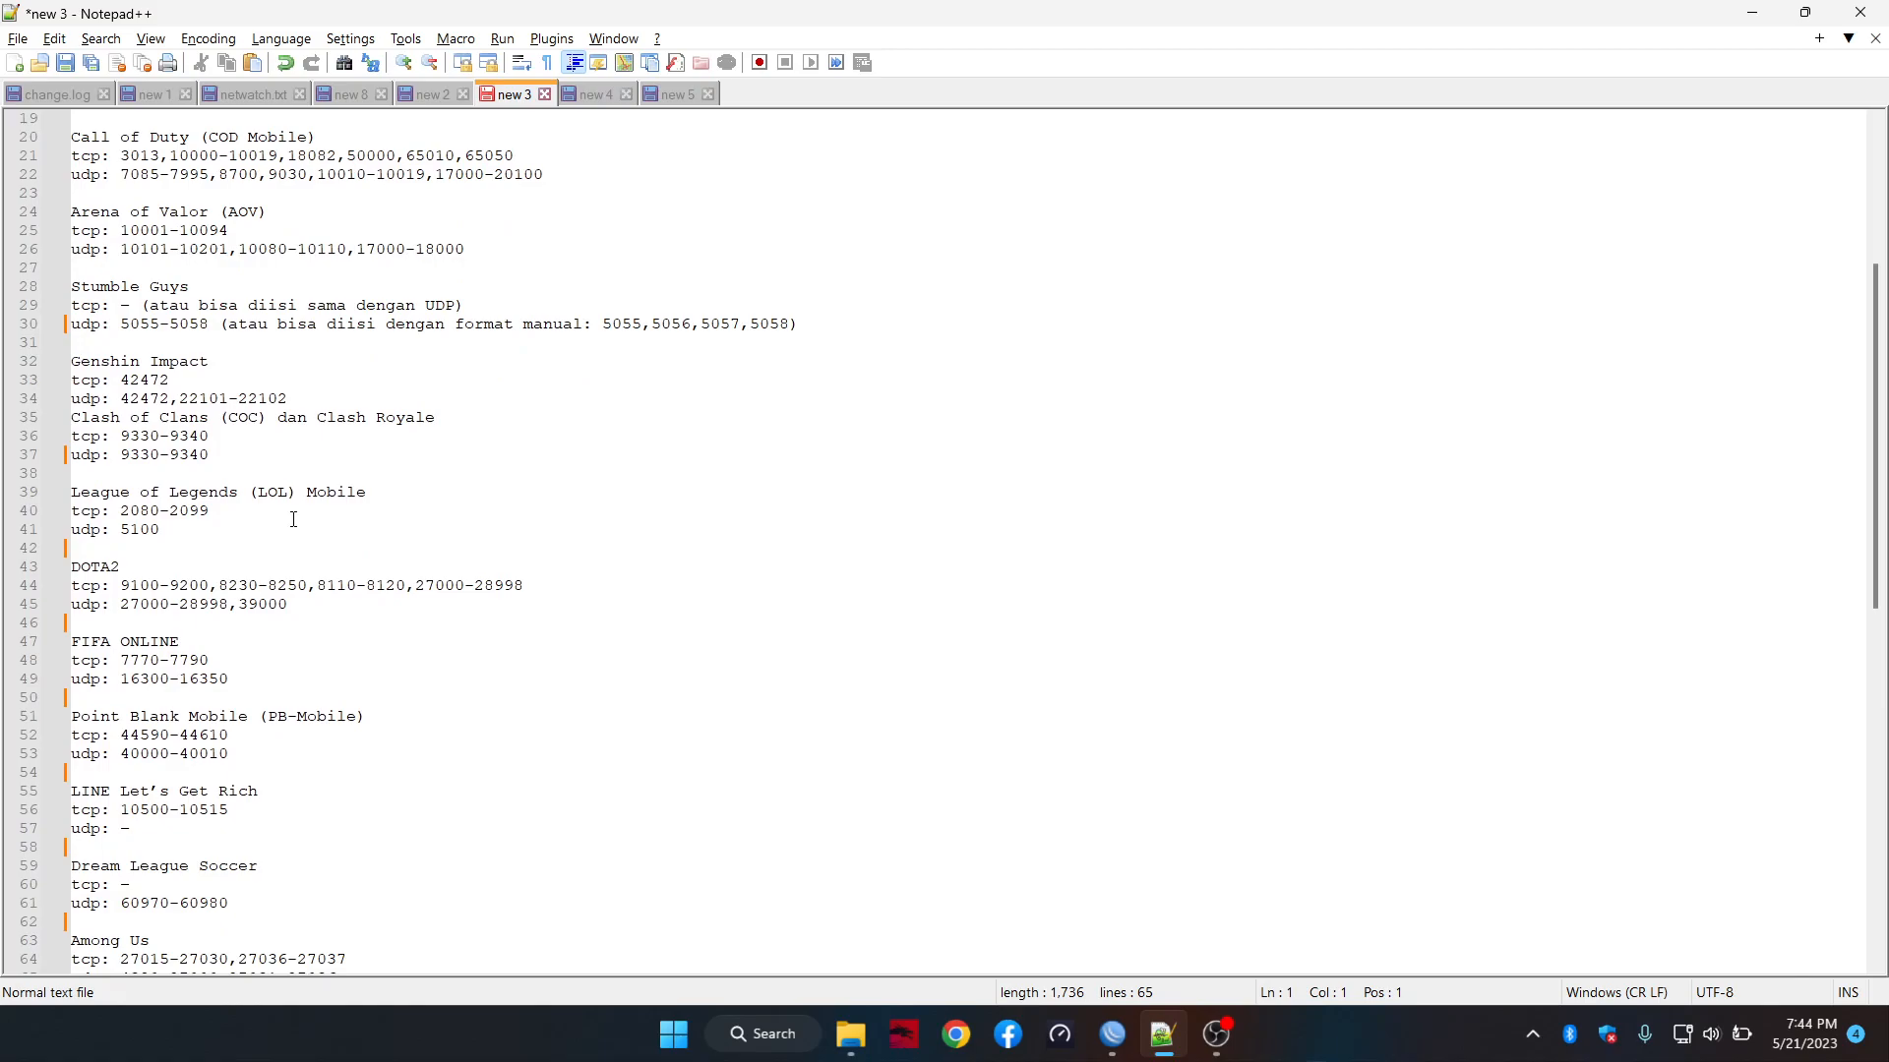
scroll(293, 520, up, 6)
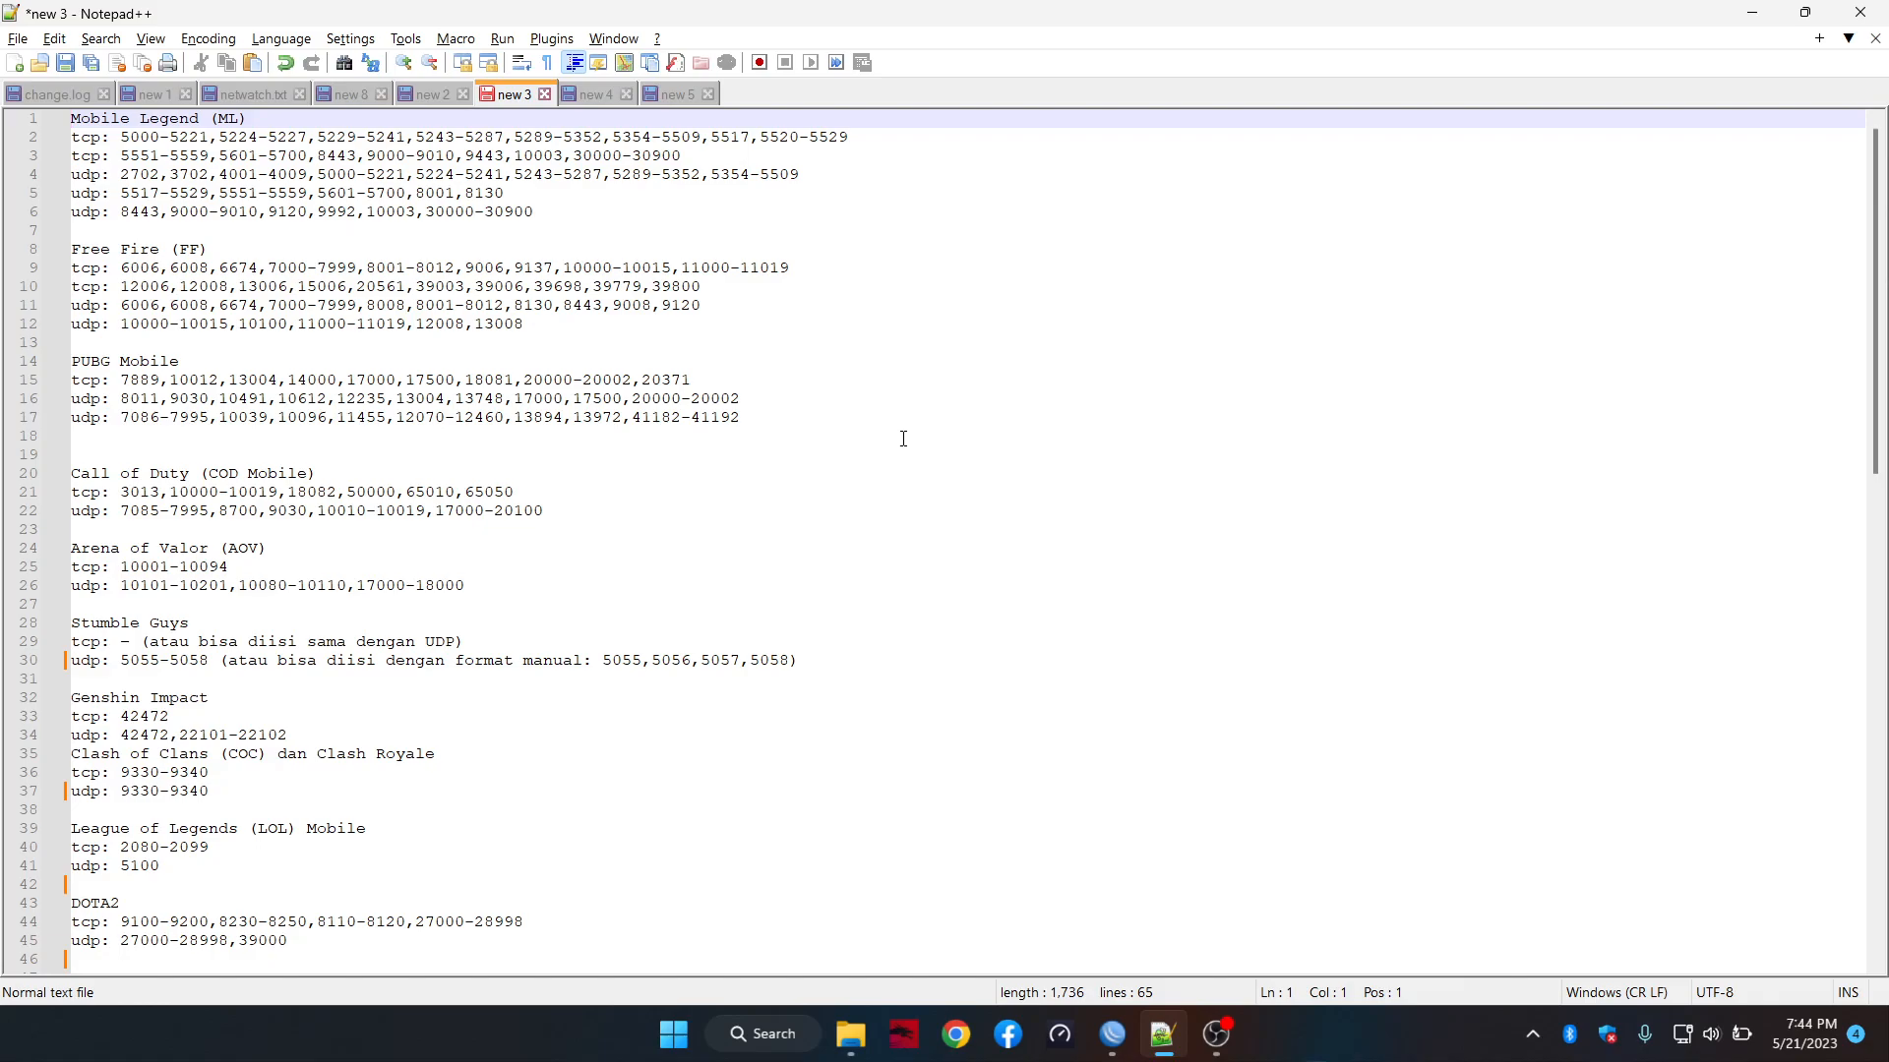
Switch to WinBox and check the router's system resources, including CPU, board name and RouterOS version
click(1113, 1034)
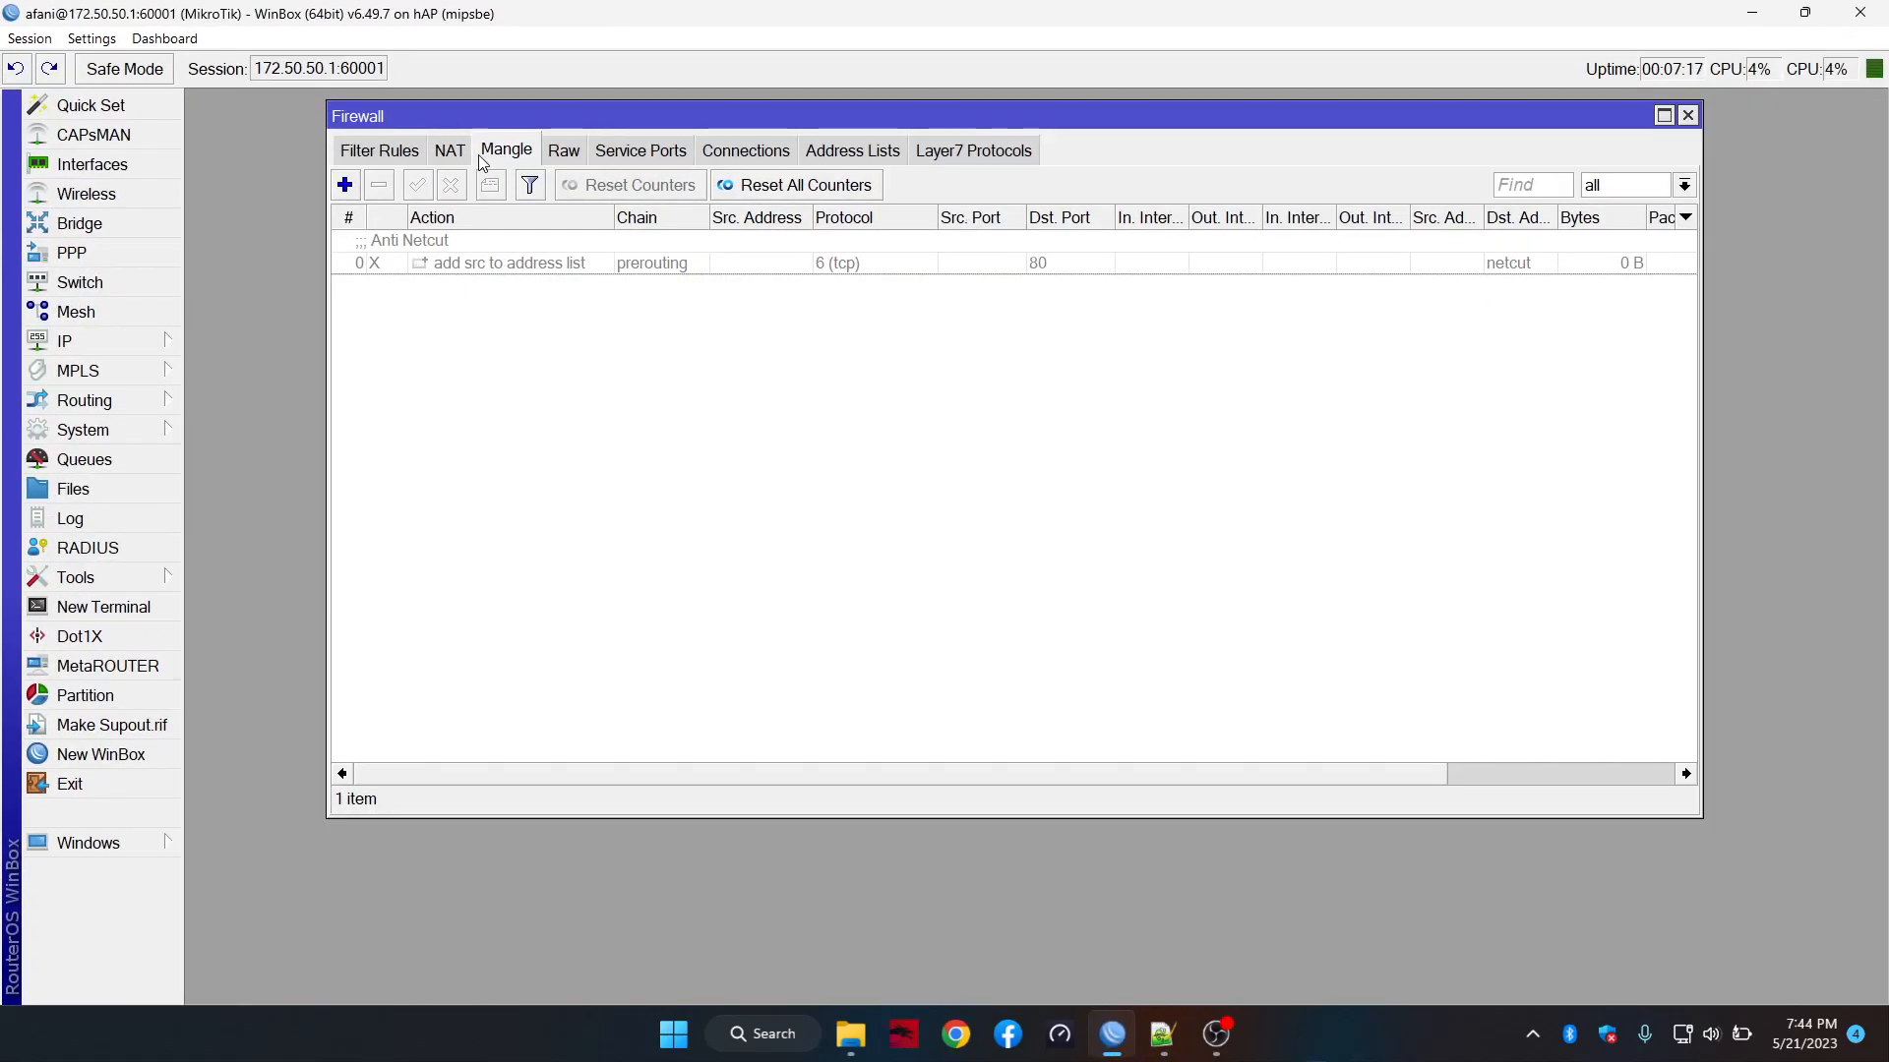
drag(677, 118, 564, 207)
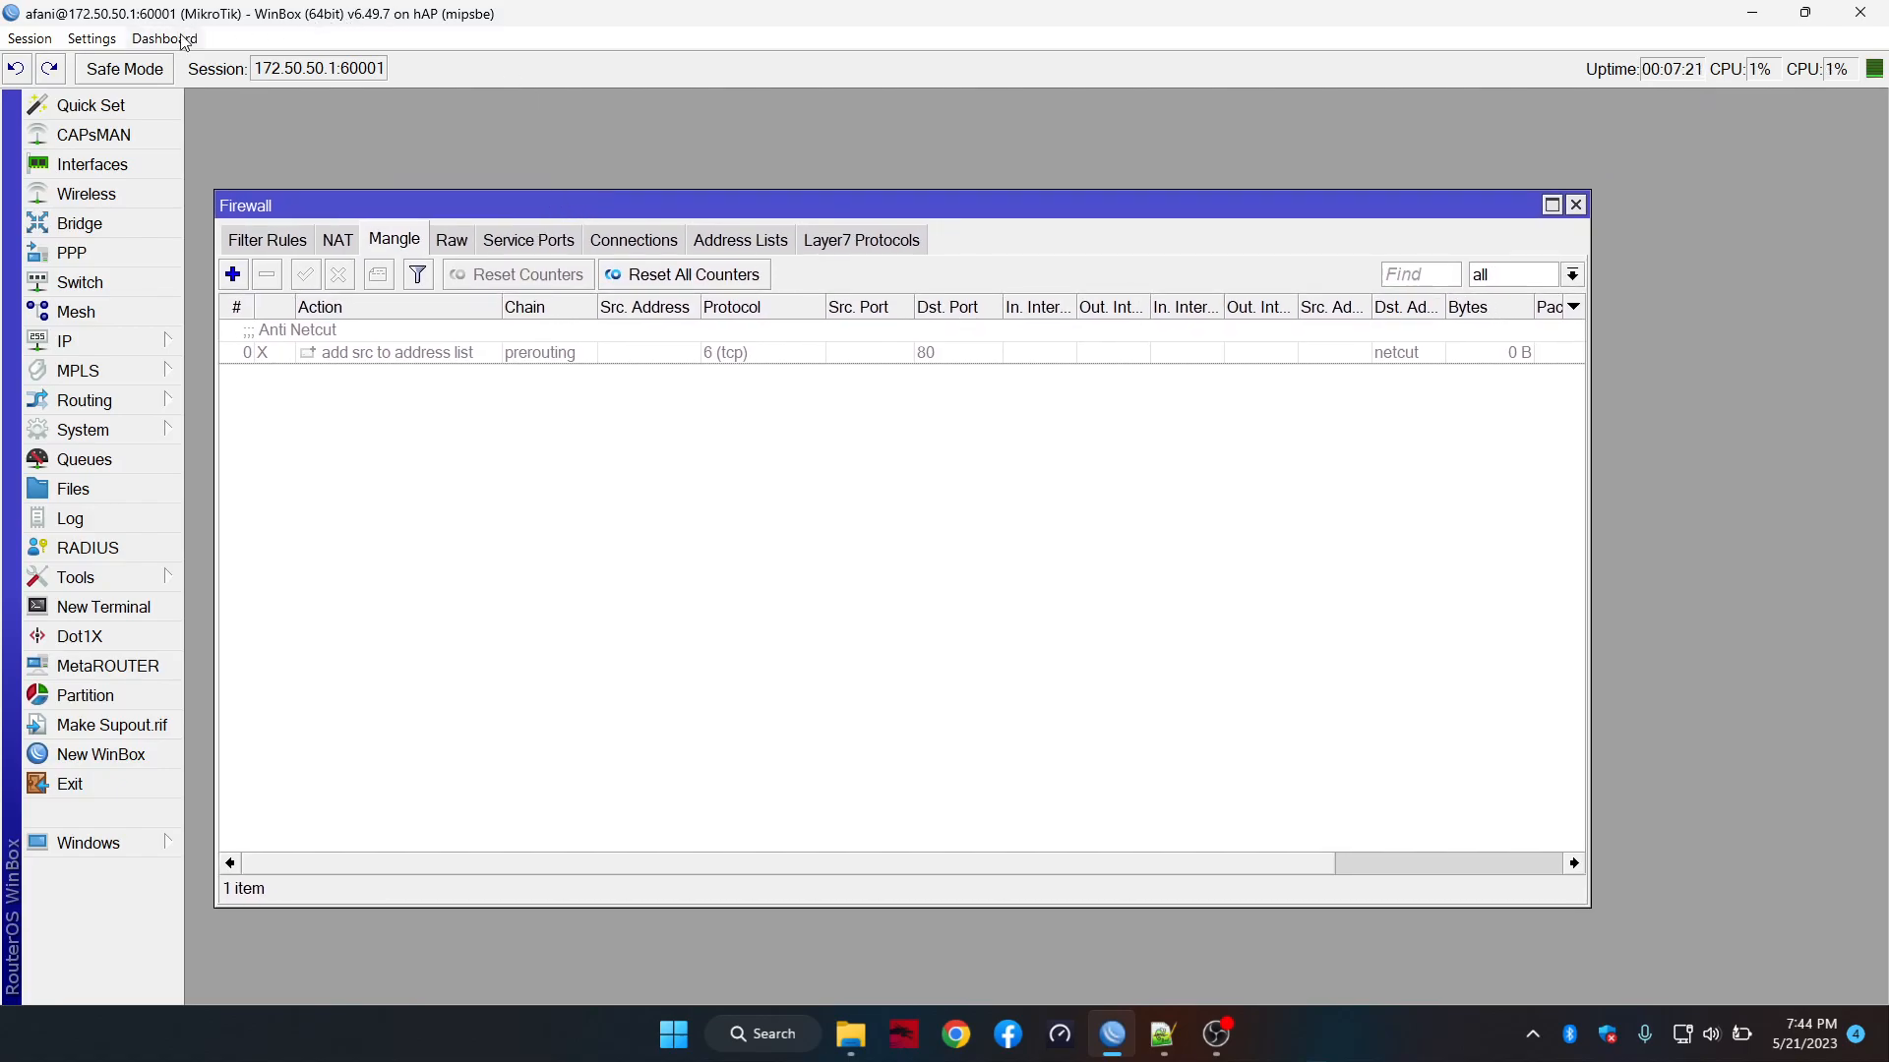
click(89, 430)
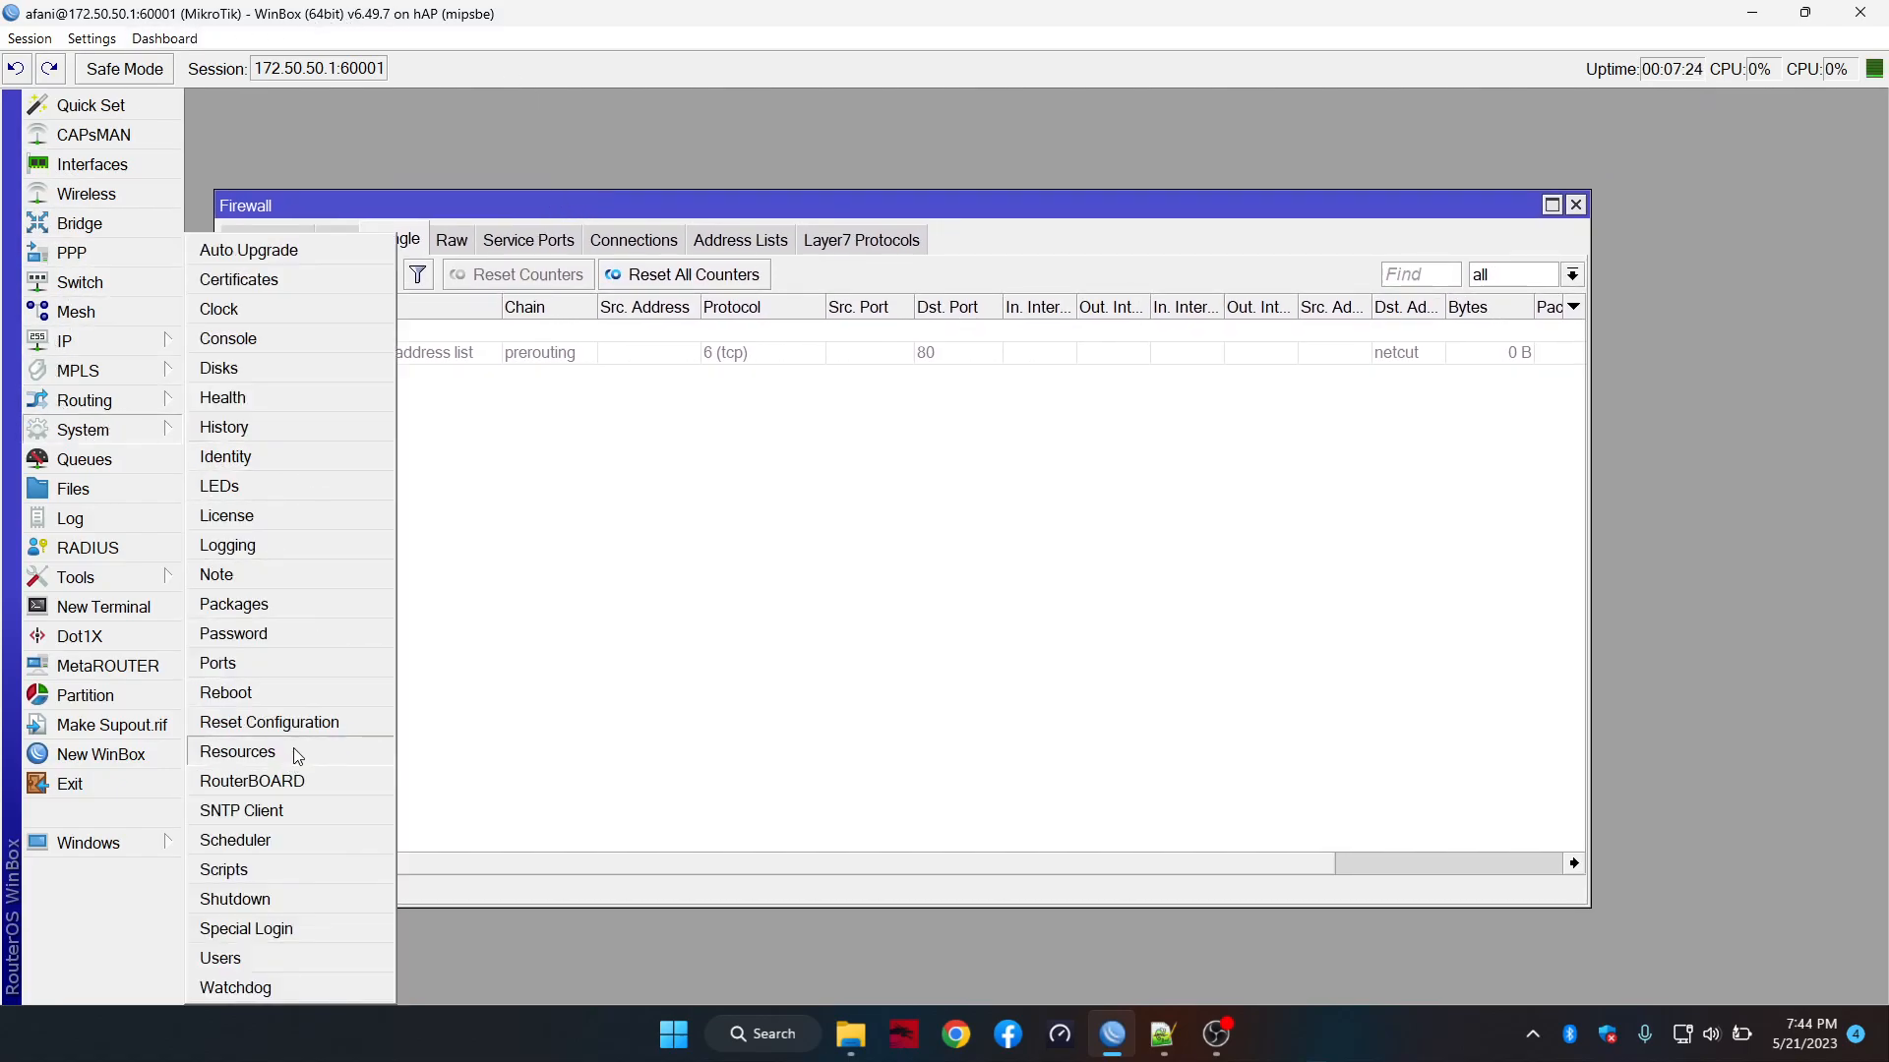
click(241, 752)
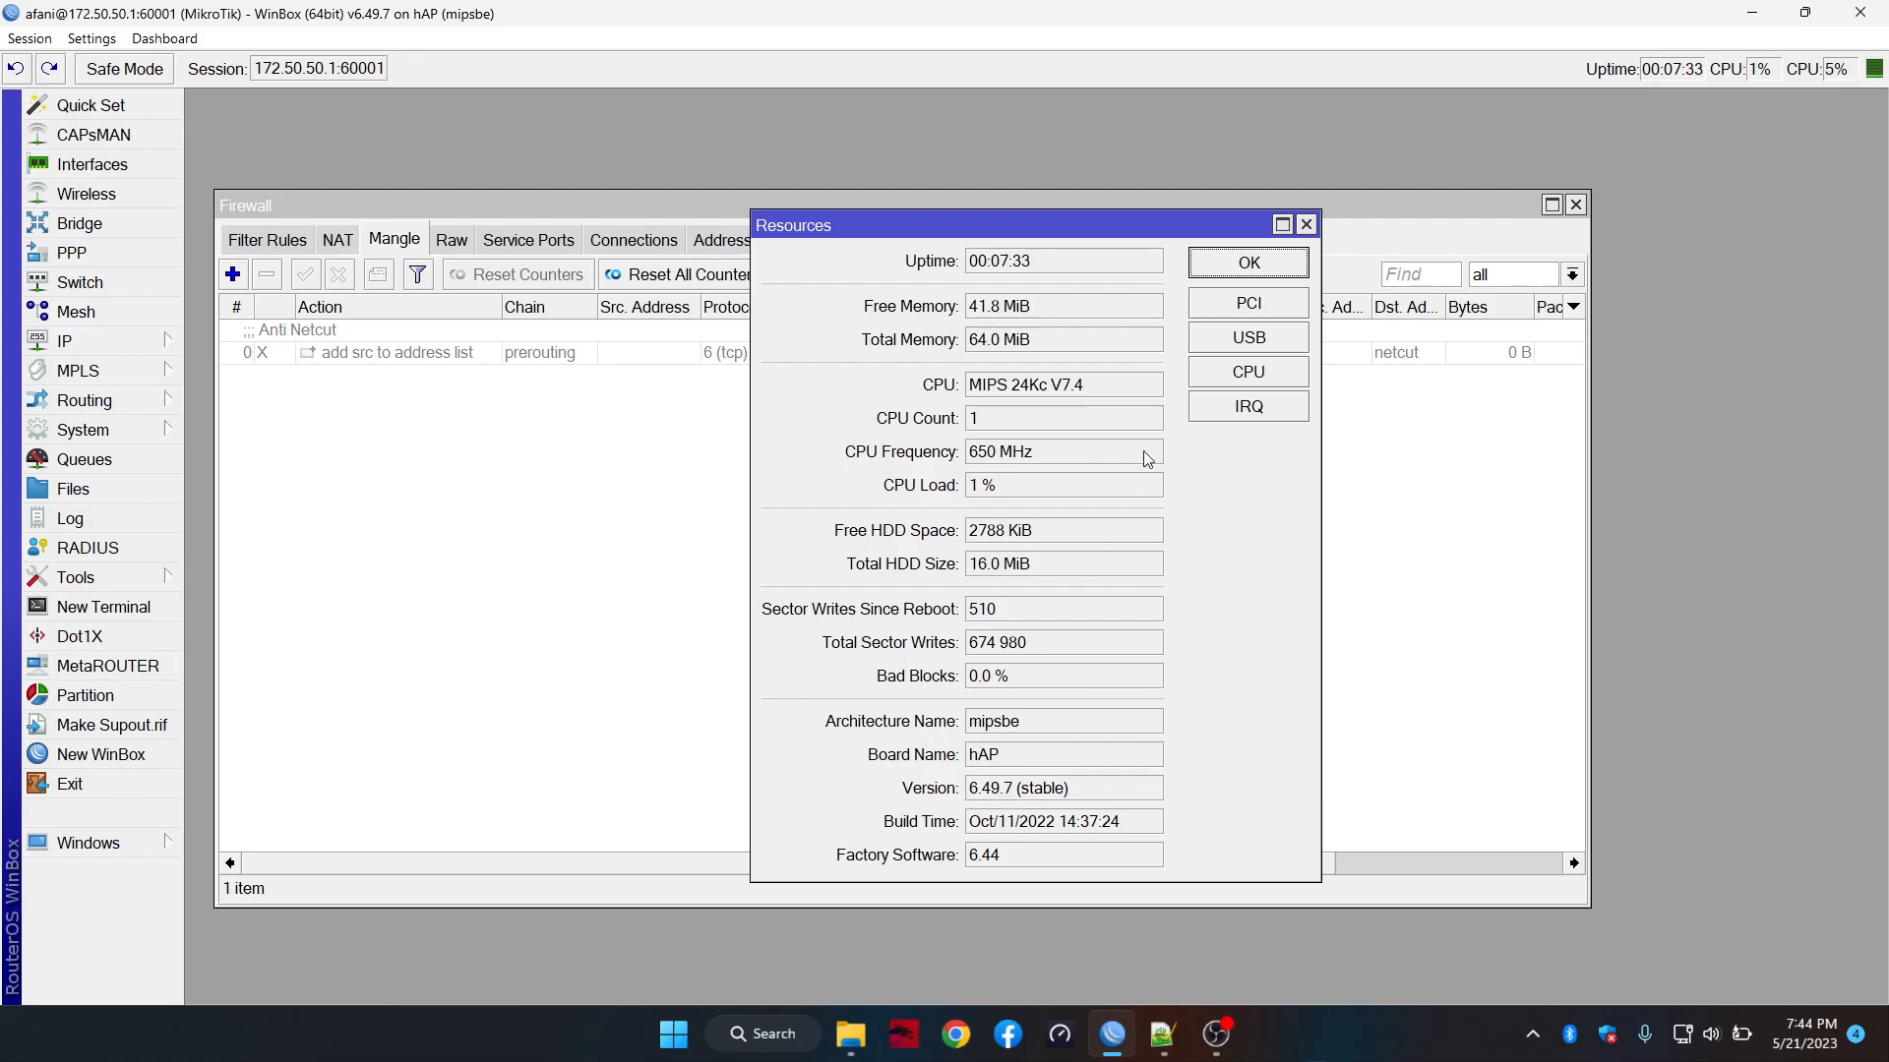
click(1308, 225)
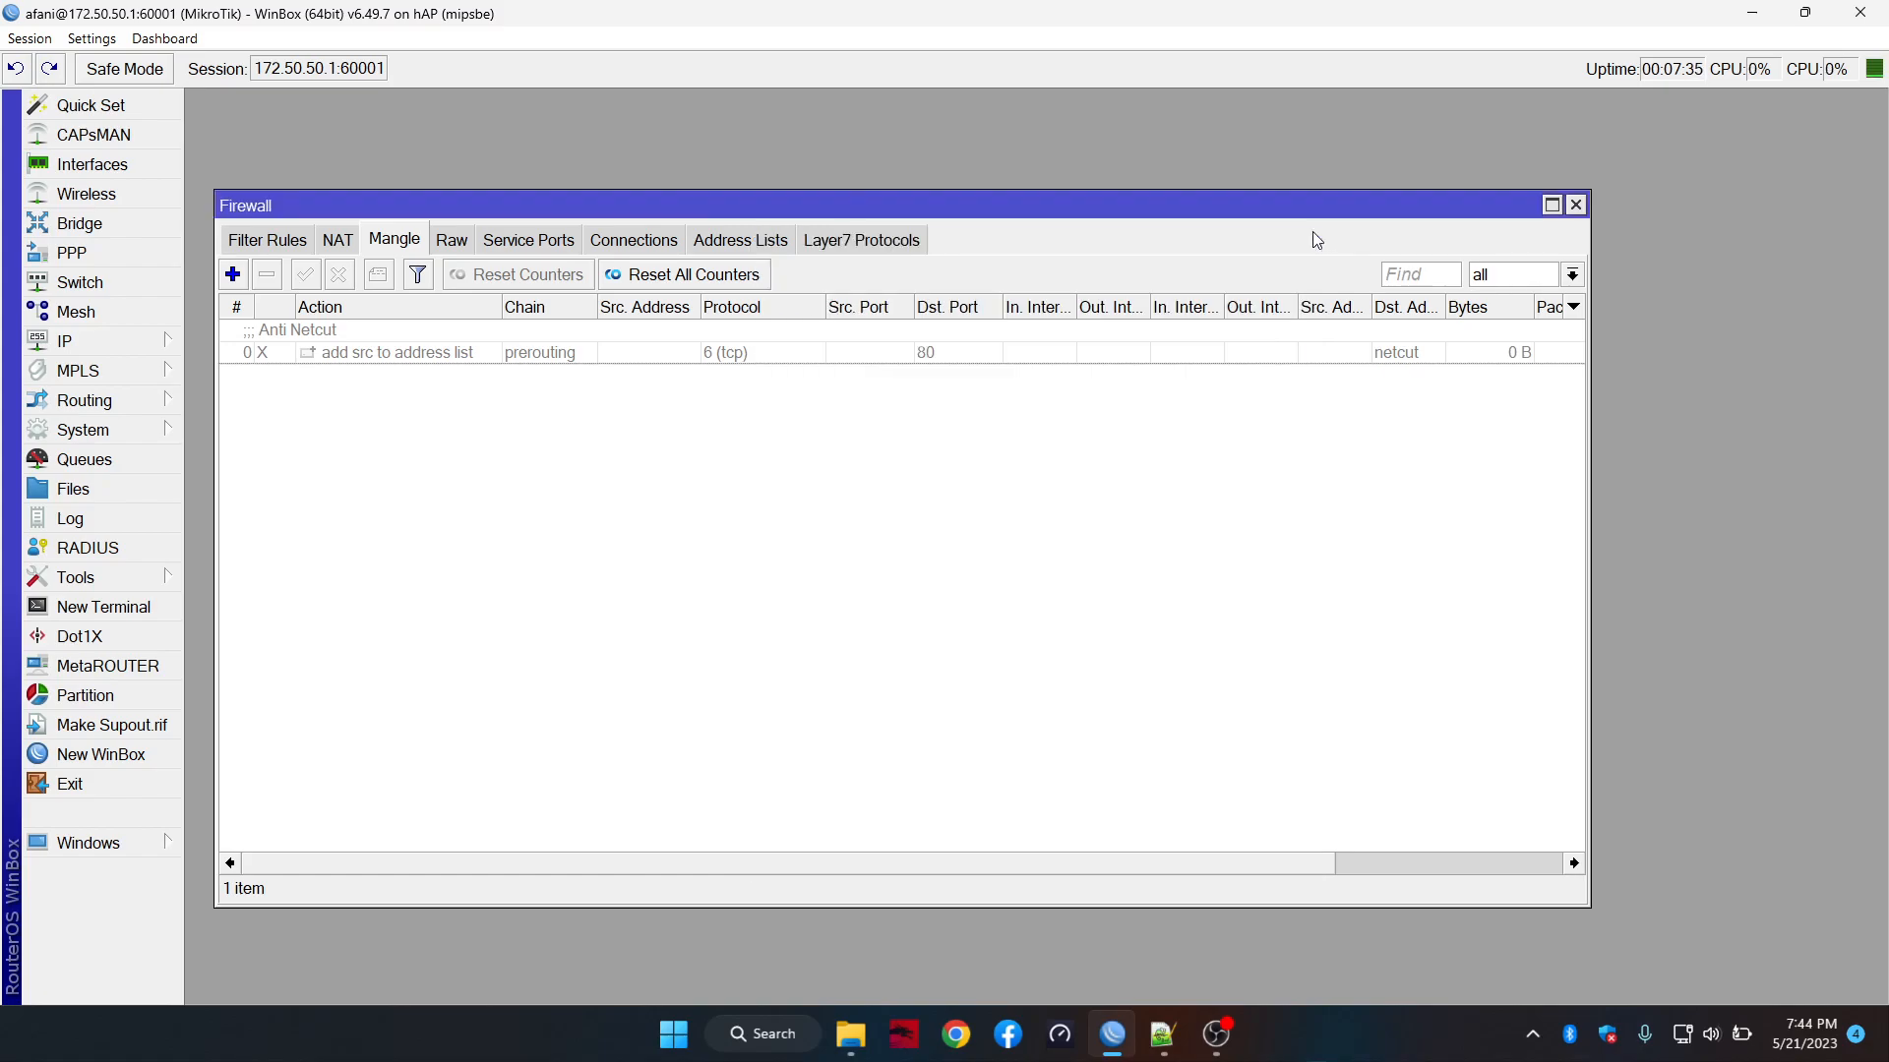
Open the router's IP address list beside the Firewall window and show the firewall address lists
click(136, 346)
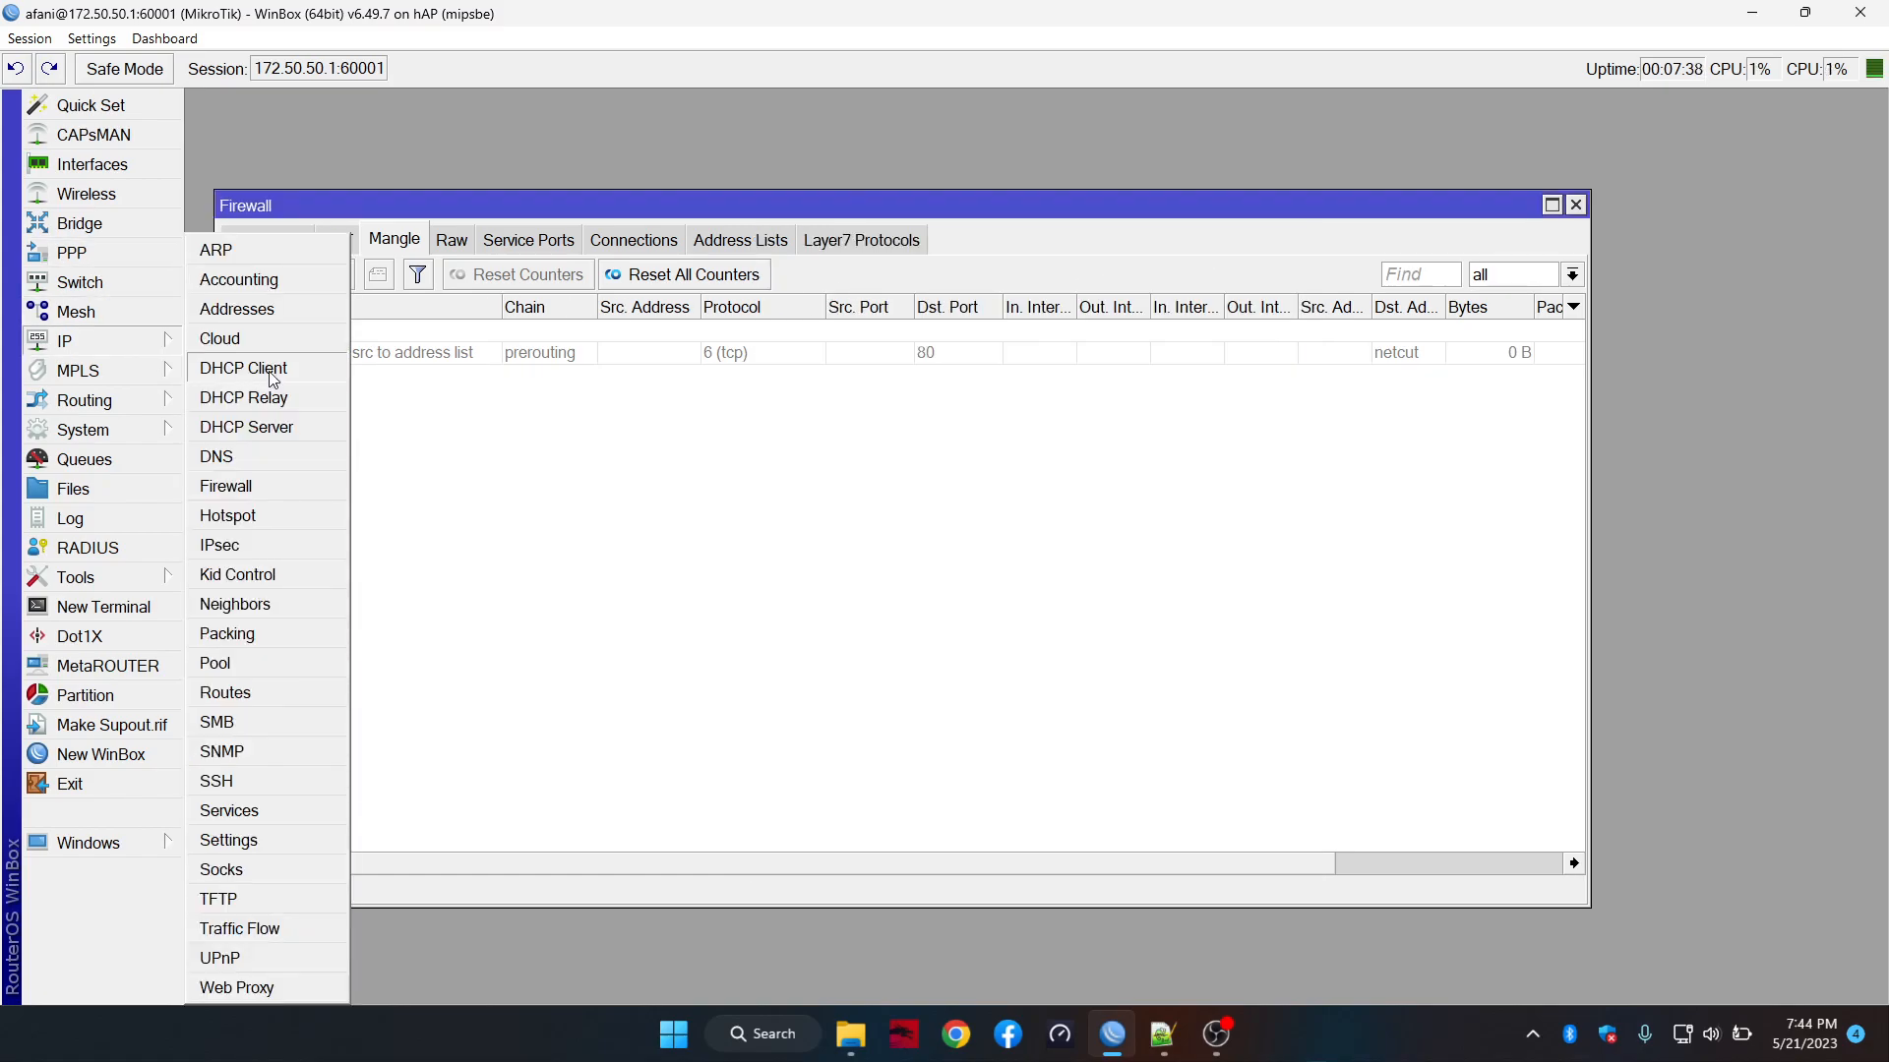
click(236, 309)
drag(1022, 298, 1607, 159)
drag(1045, 209, 978, 352)
click(802, 256)
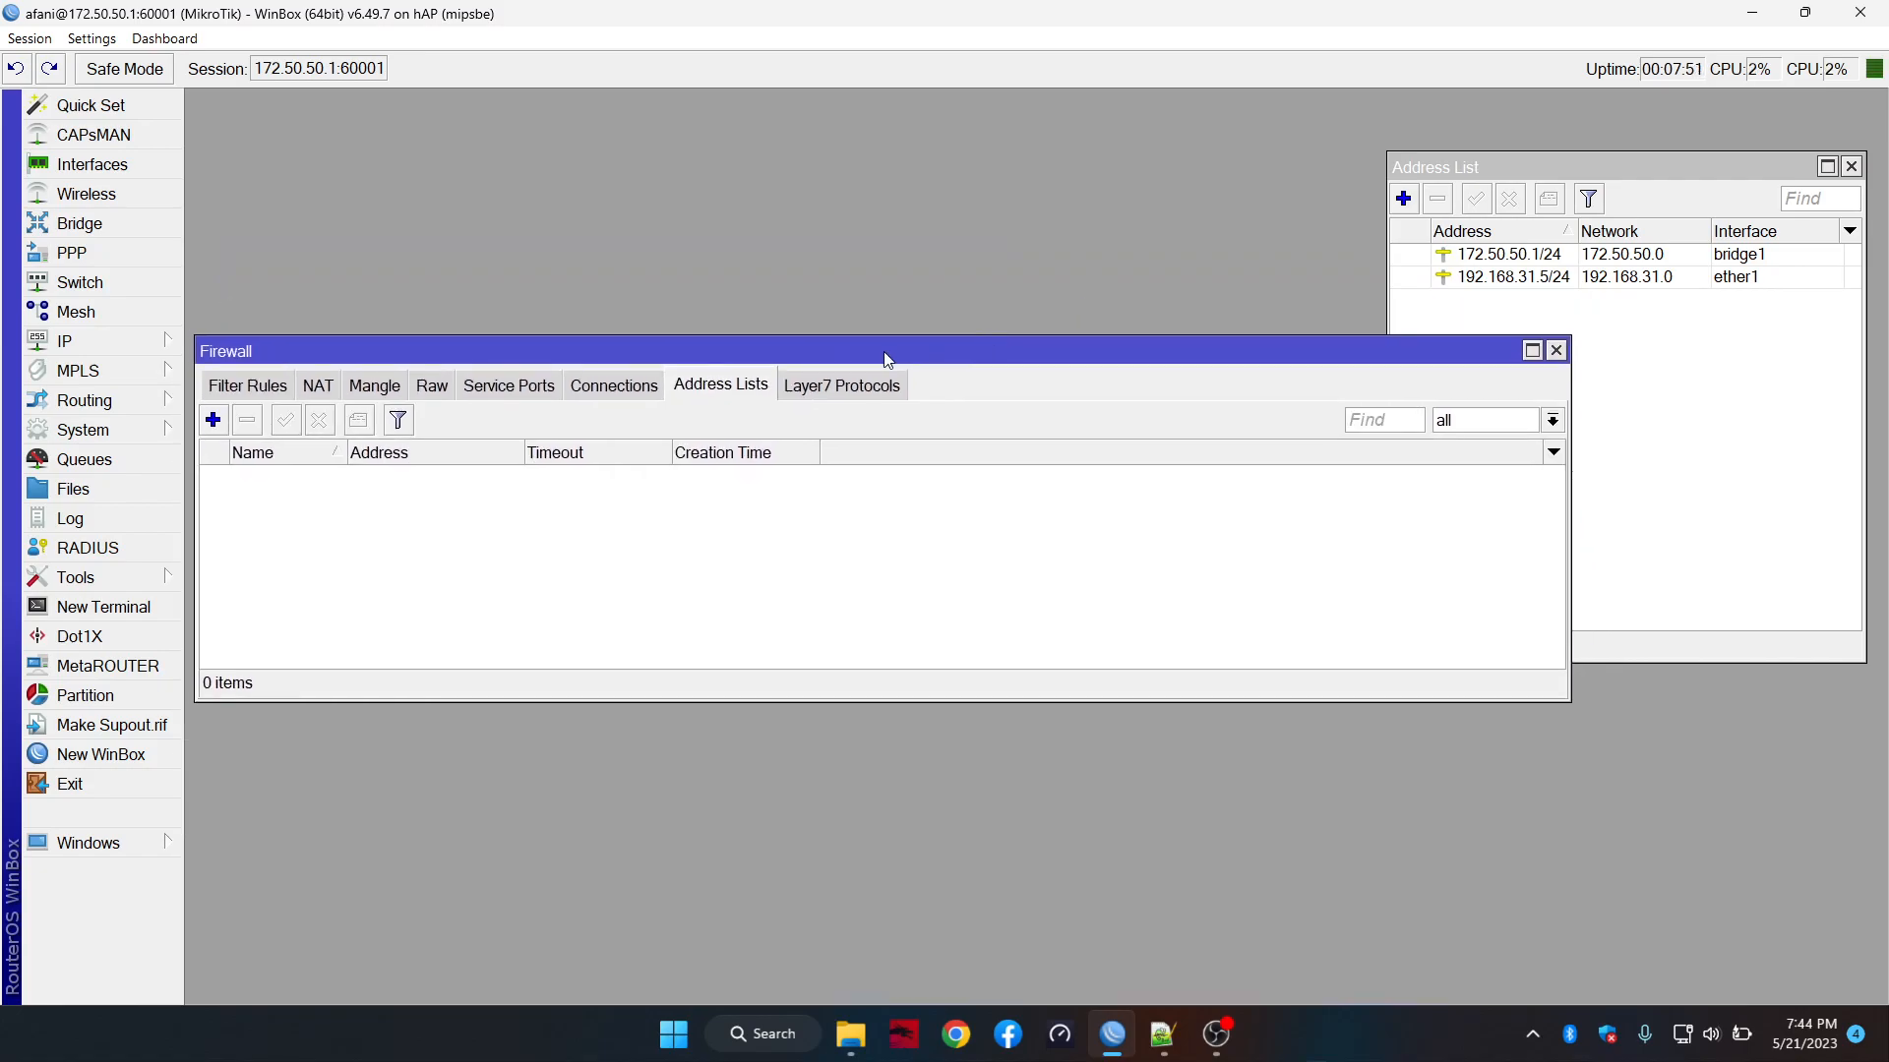
Add a firewall address list entry named LAN with address 172.50.50.0/24, copying the address for reuse
click(219, 423)
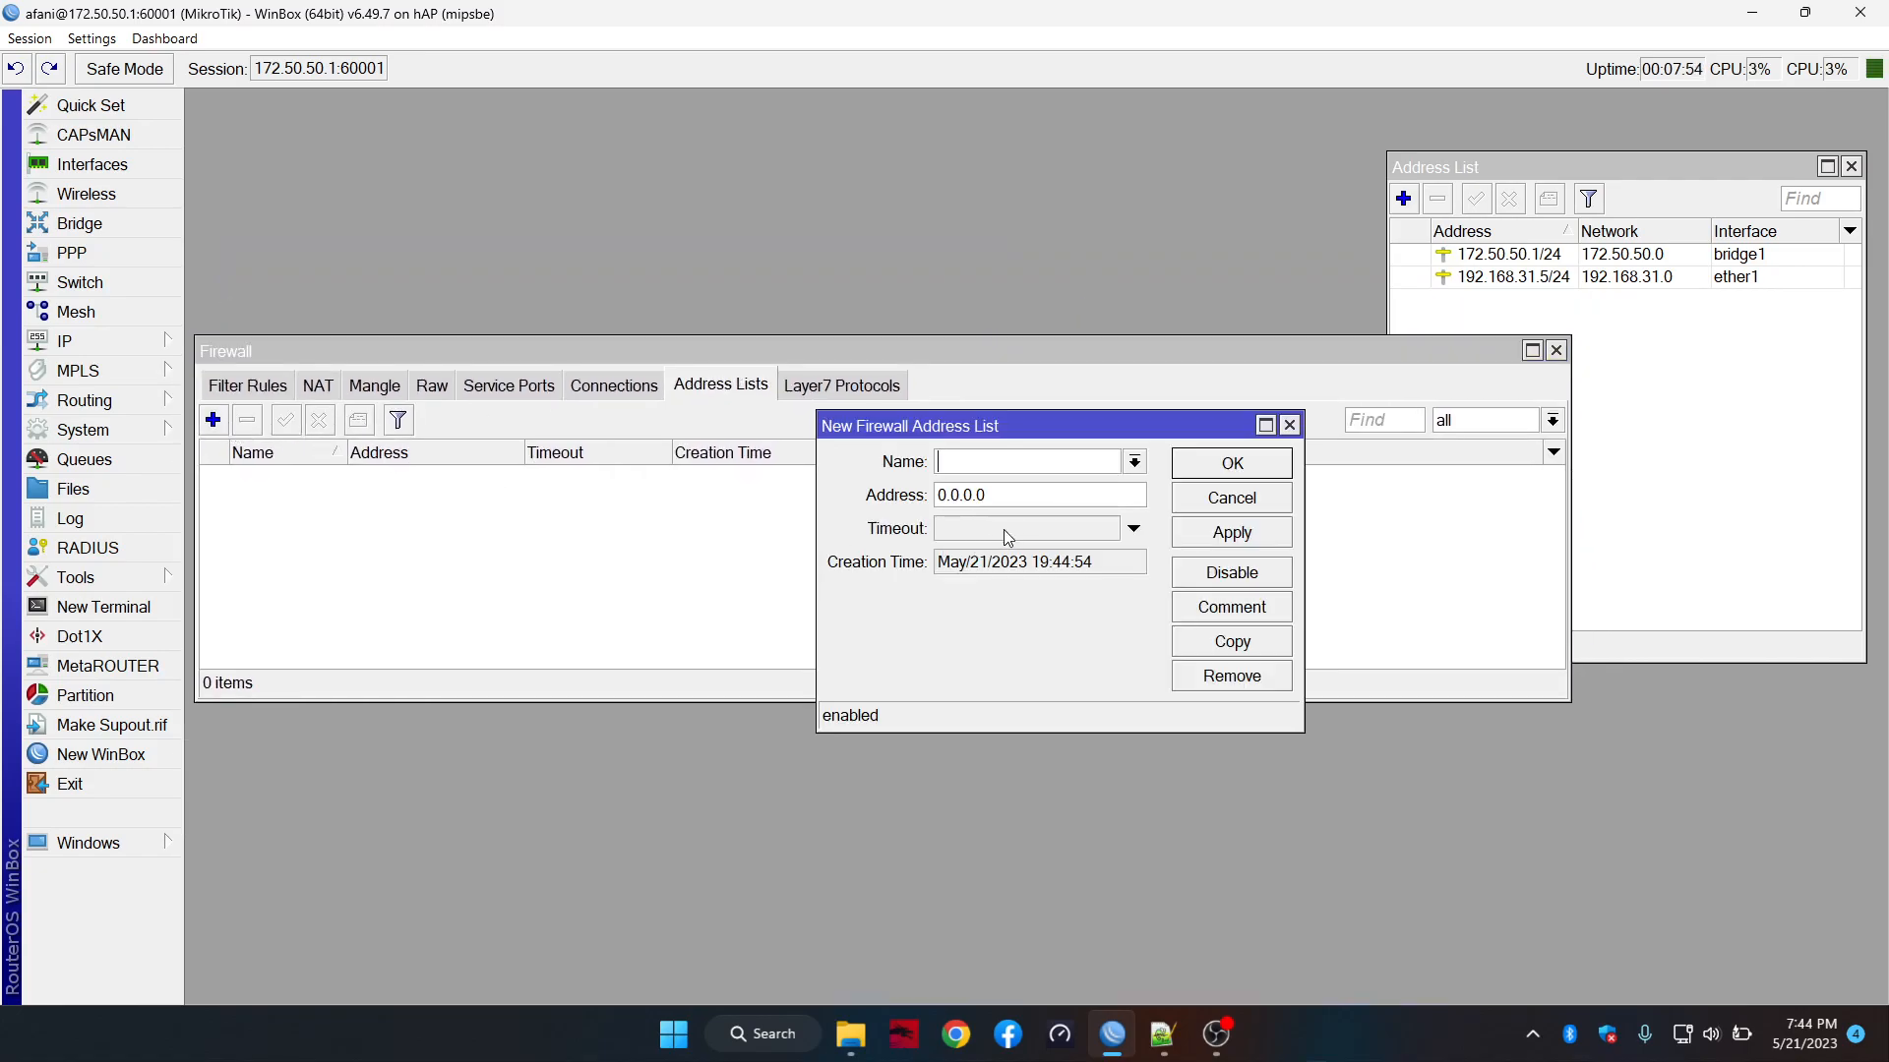
text(LANN)
key(BackSpace)
key(Tab)
text(1)
mouse_move(1482, 264)
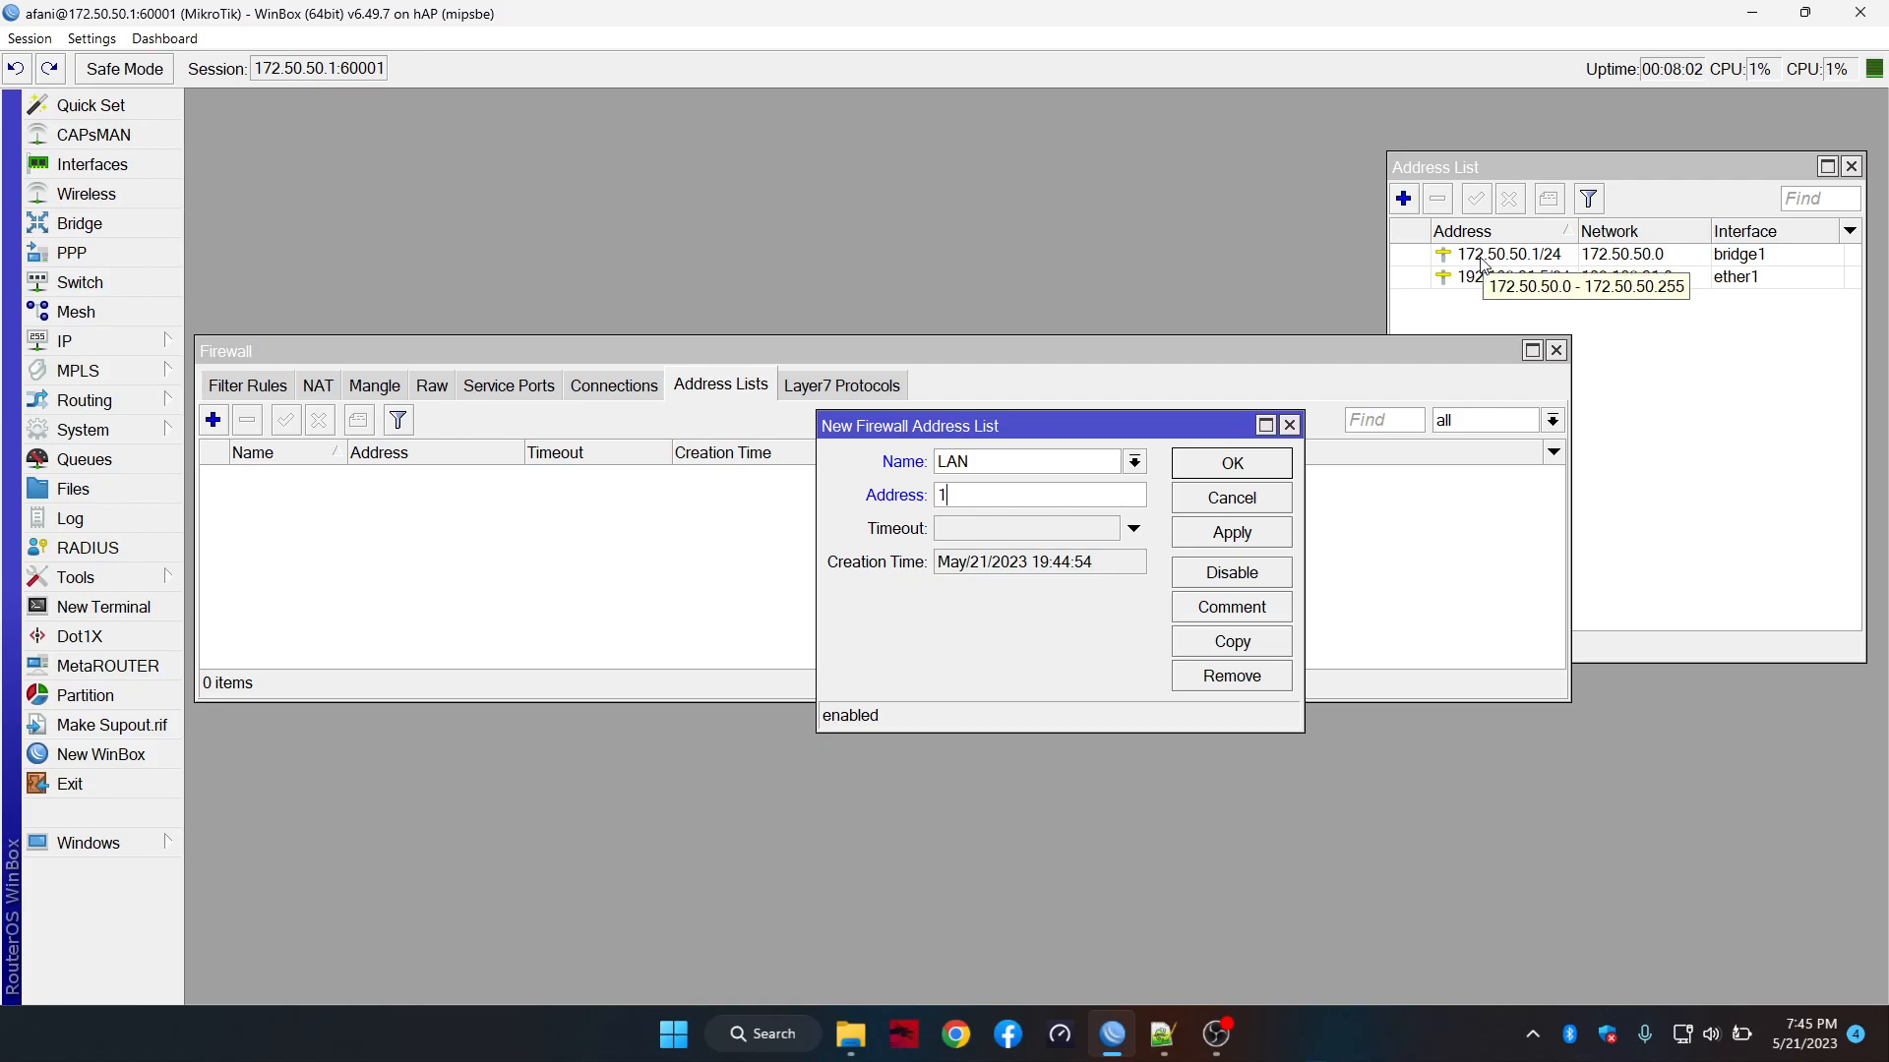
text(72)
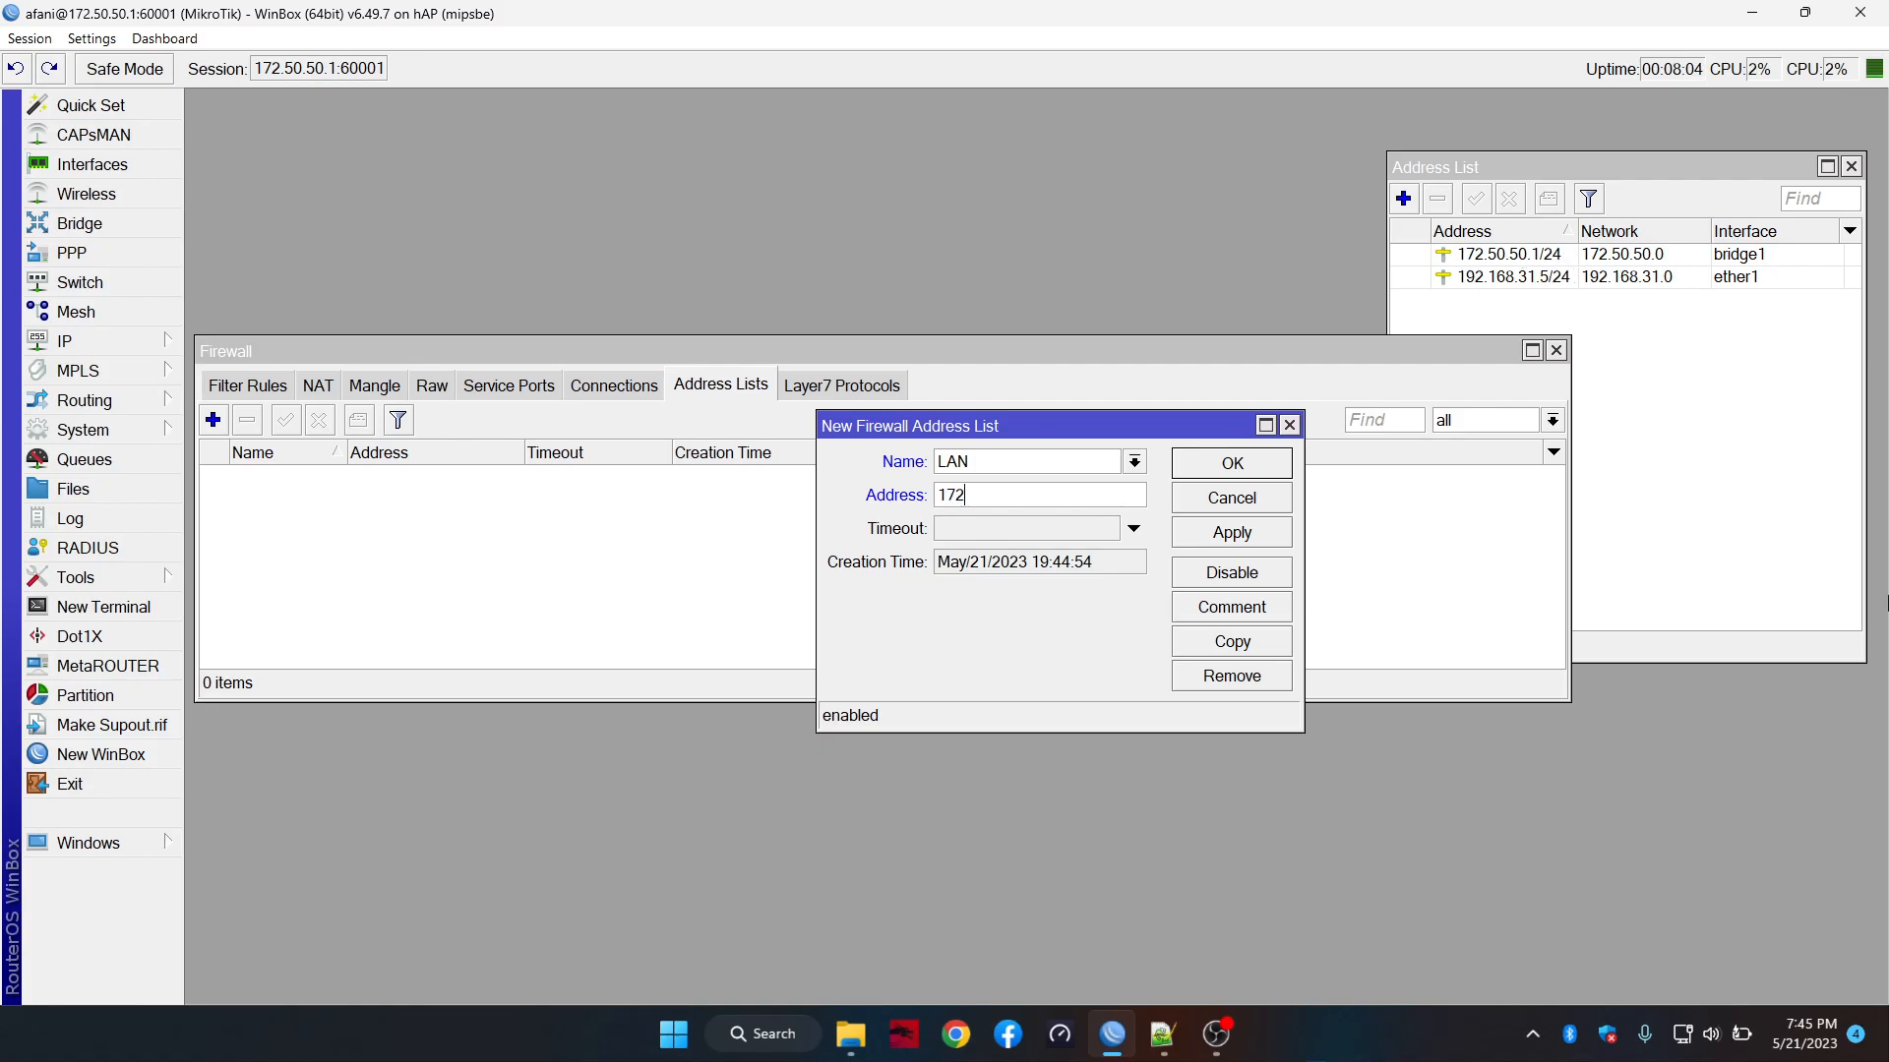
text(.50.50.0/23)
click(1261, 539)
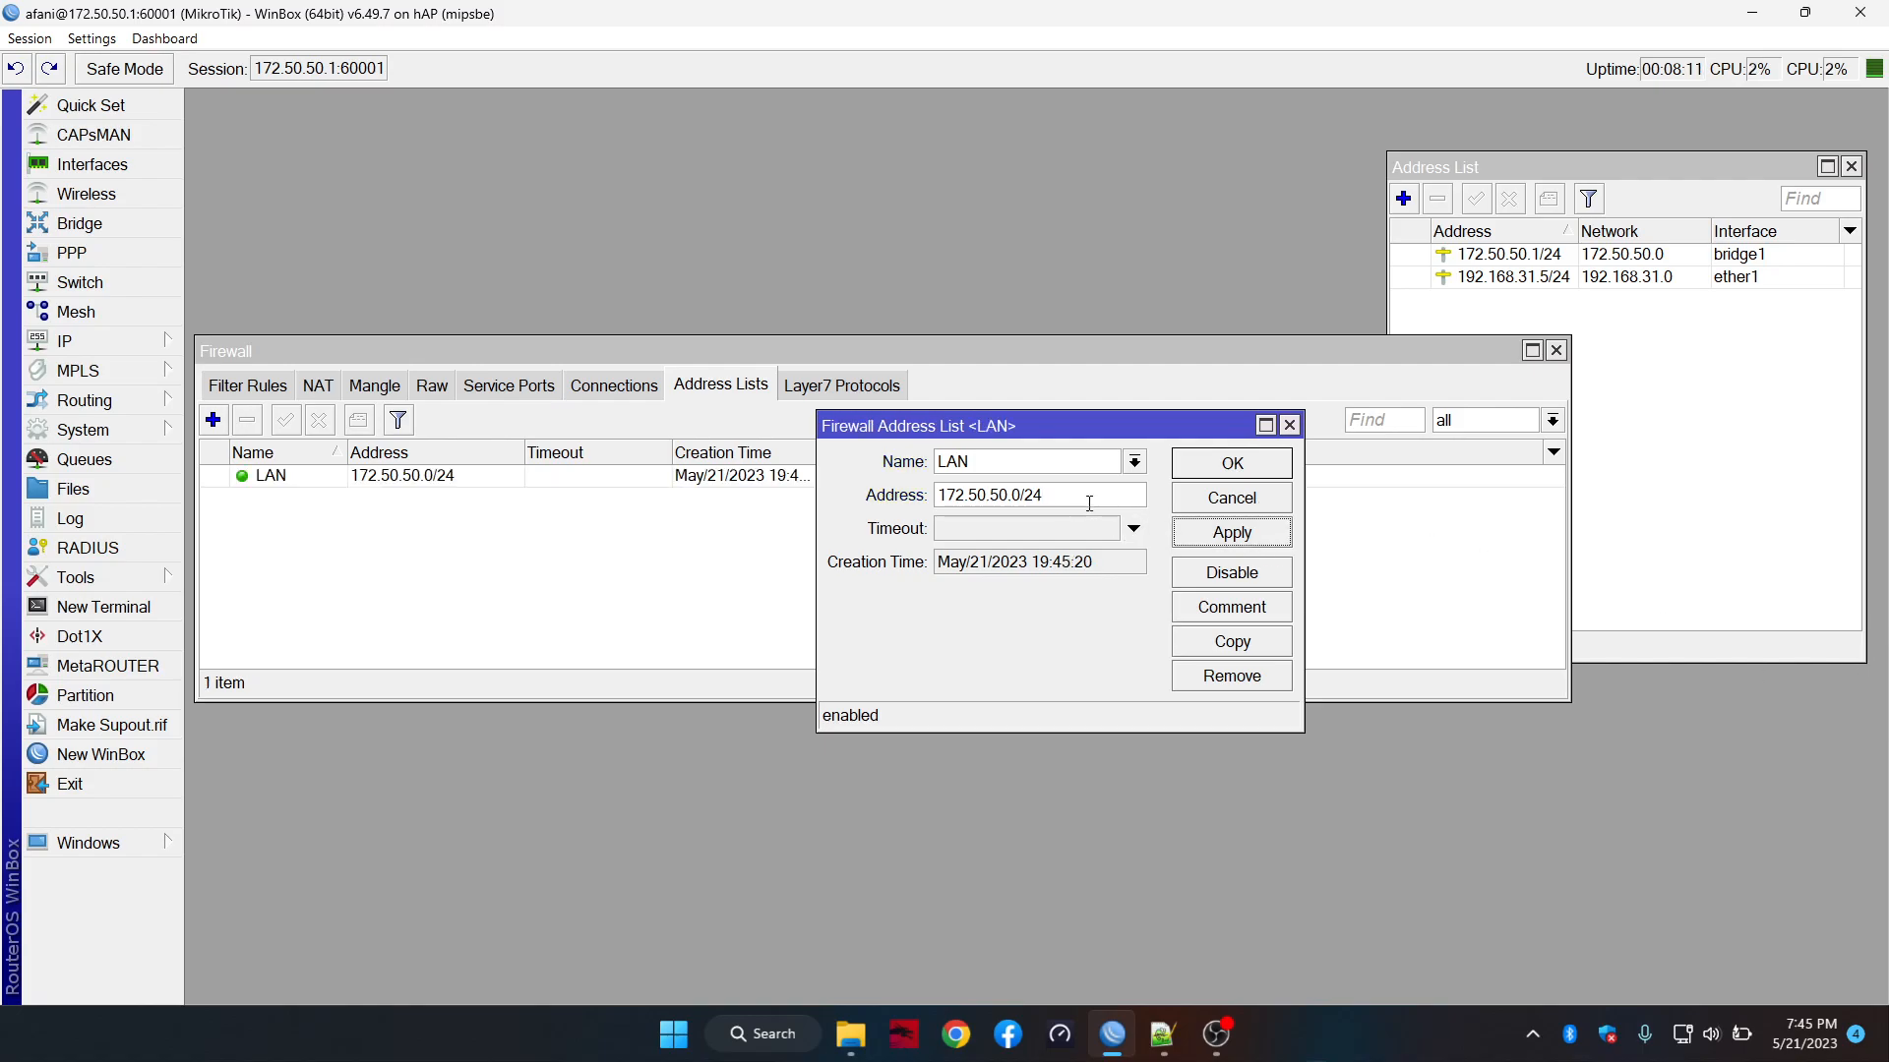
drag(1089, 503, 603, 461)
key(ctrl+c)
click(1223, 466)
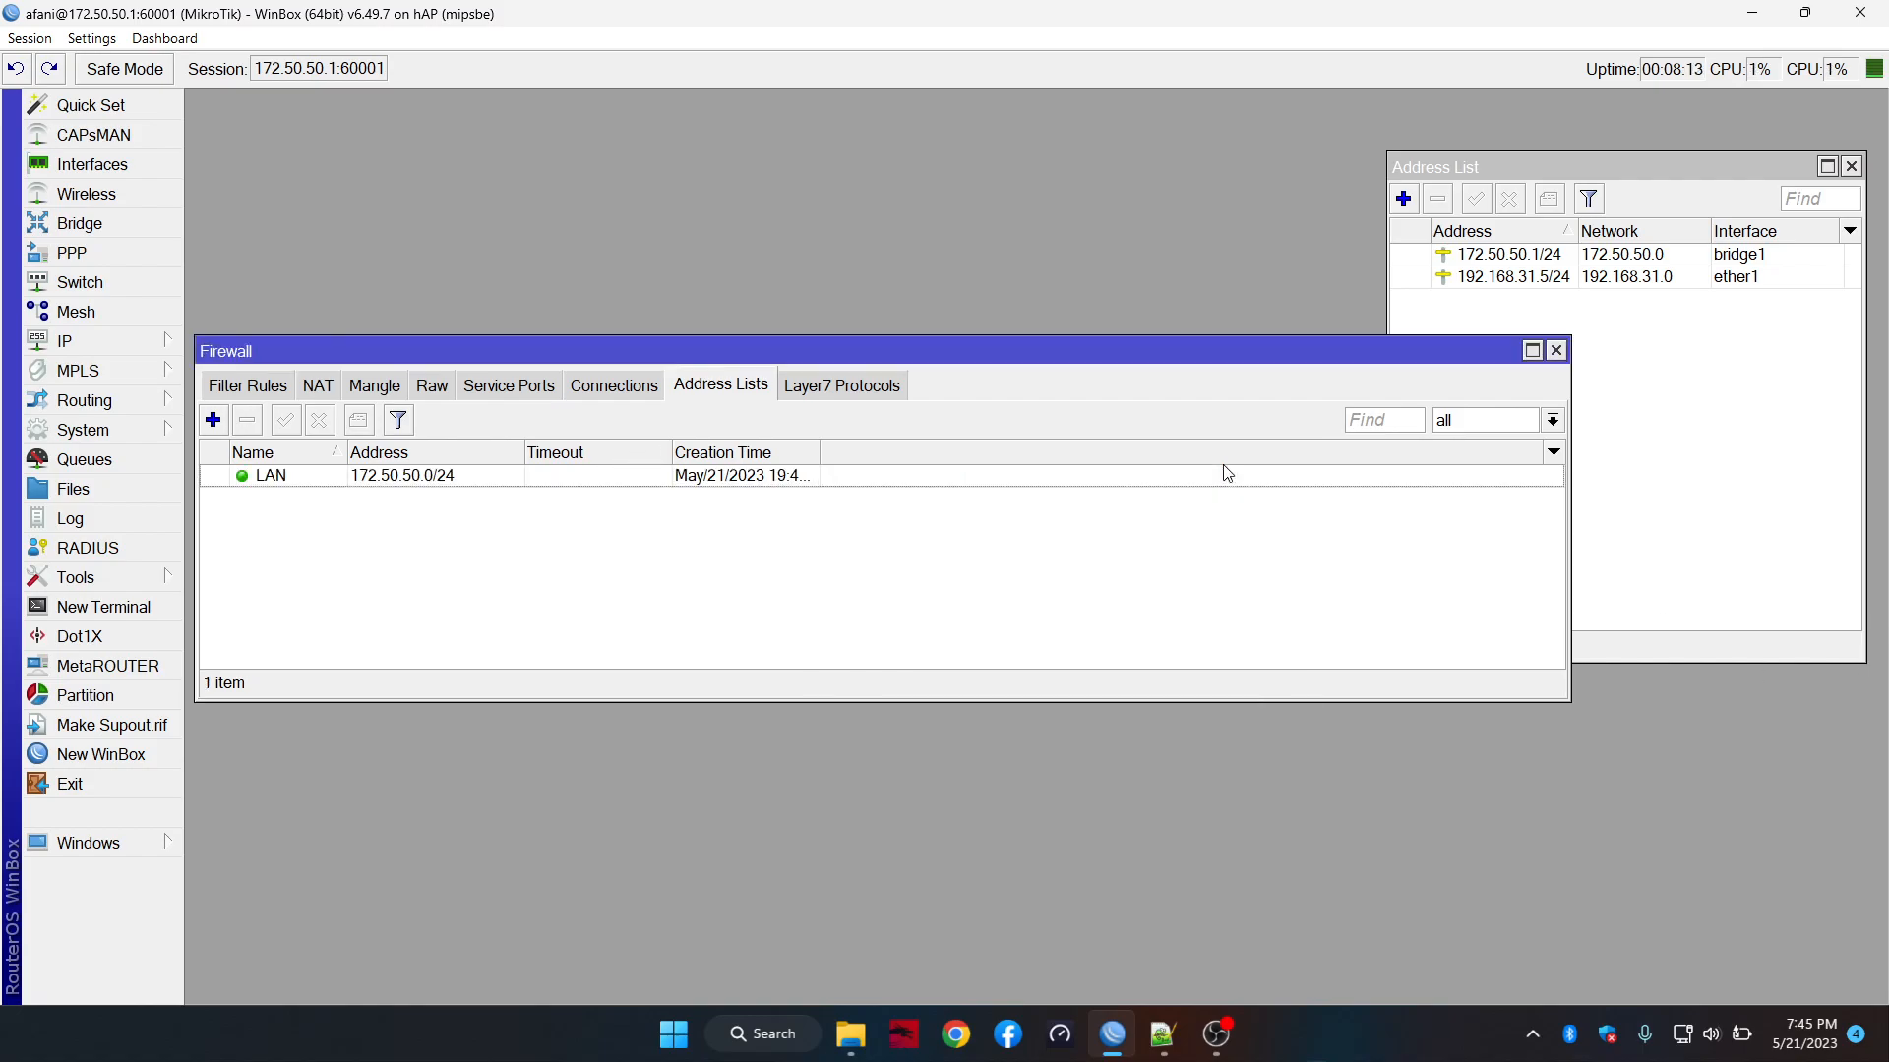
Add a firewall address list entry named Kecuali with address 172.50.50.0/24
click(213, 421)
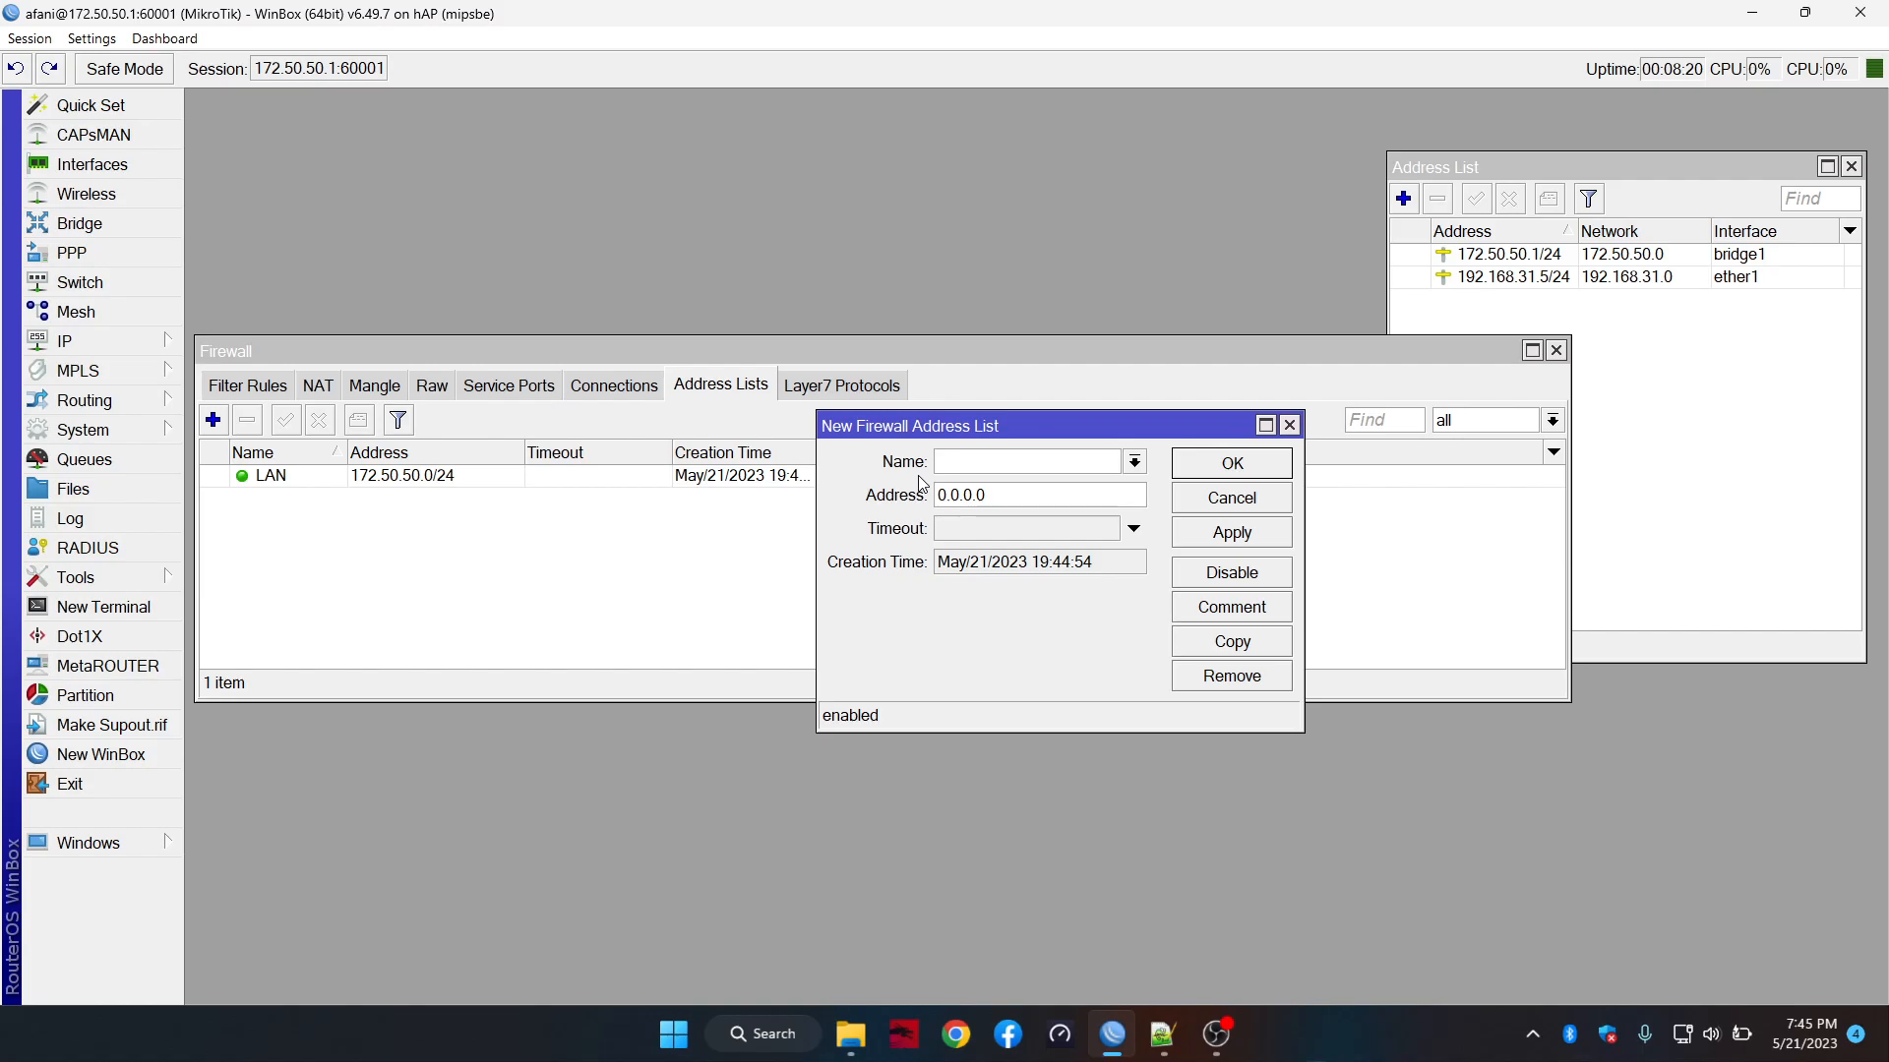
text(Keculaloi)
key(Tab)
key(ctrl+v)
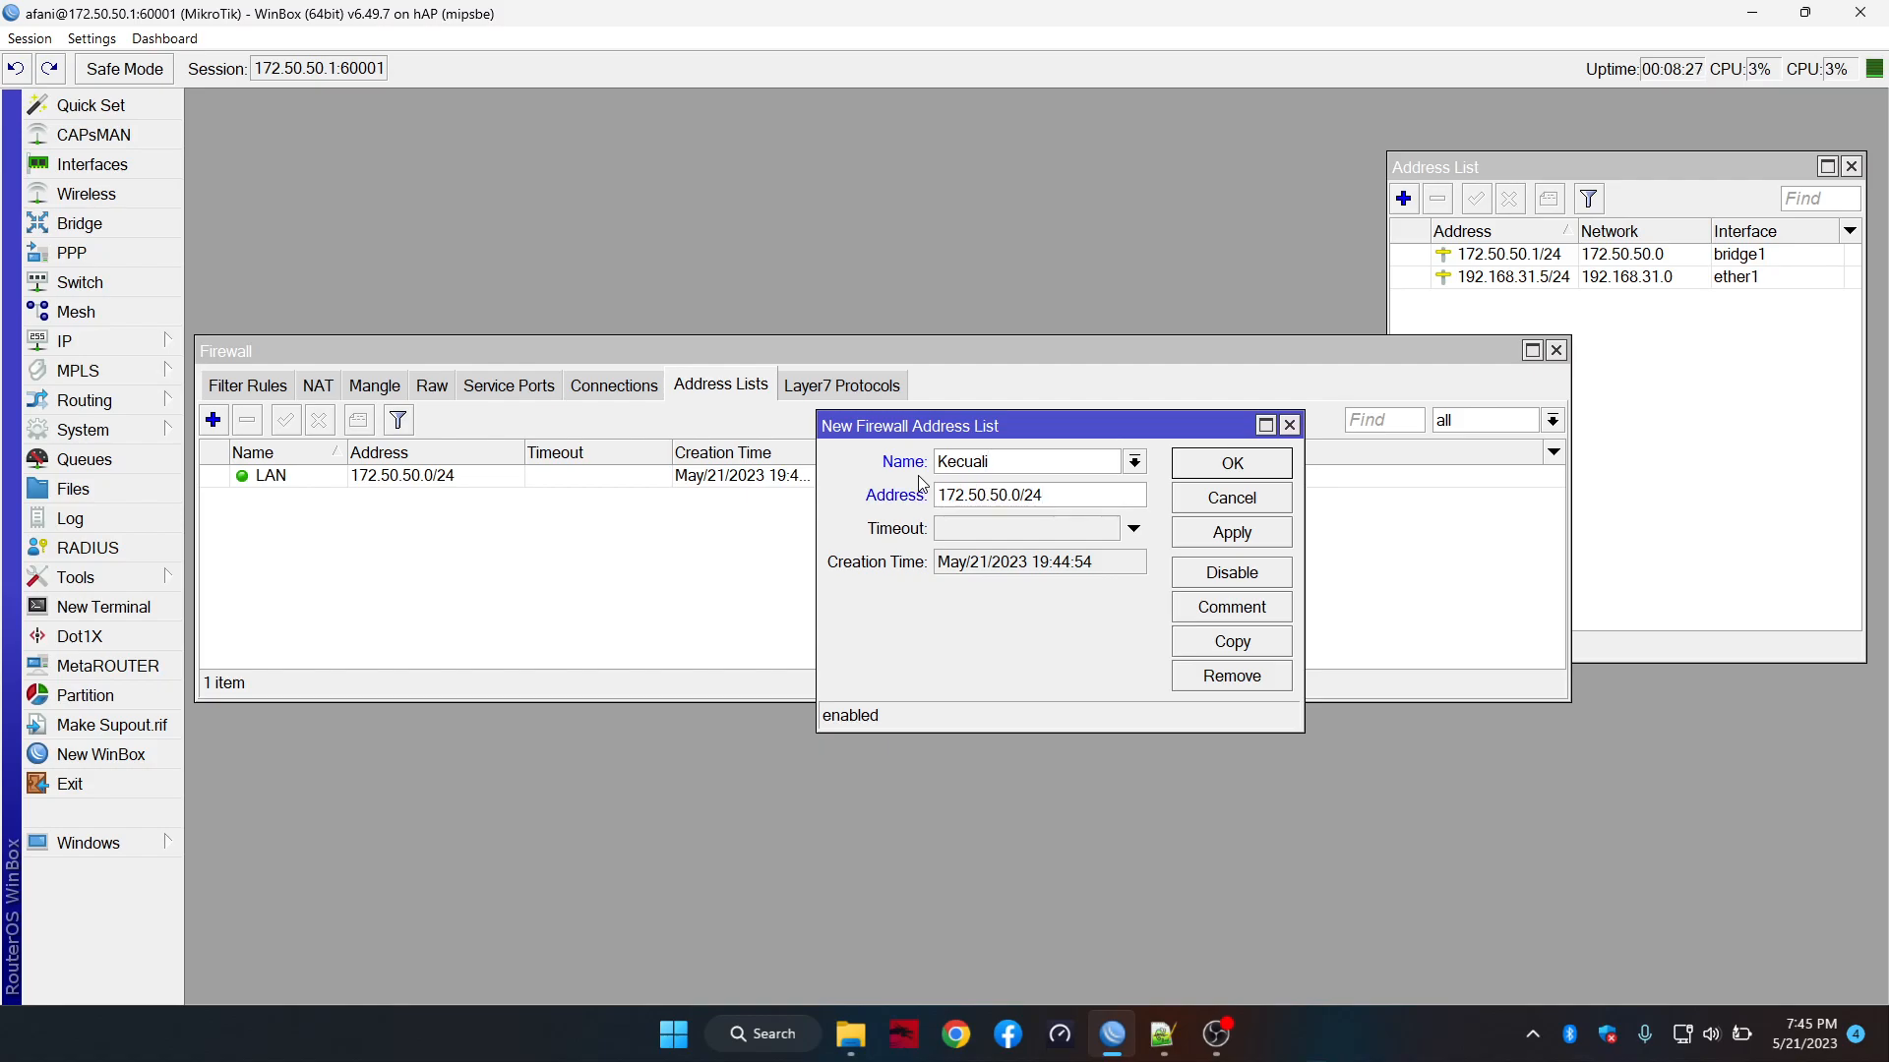
click(1241, 533)
Duplicate the Kecuali entry with address 192.168.31.0/24, saving both entries
click(1232, 641)
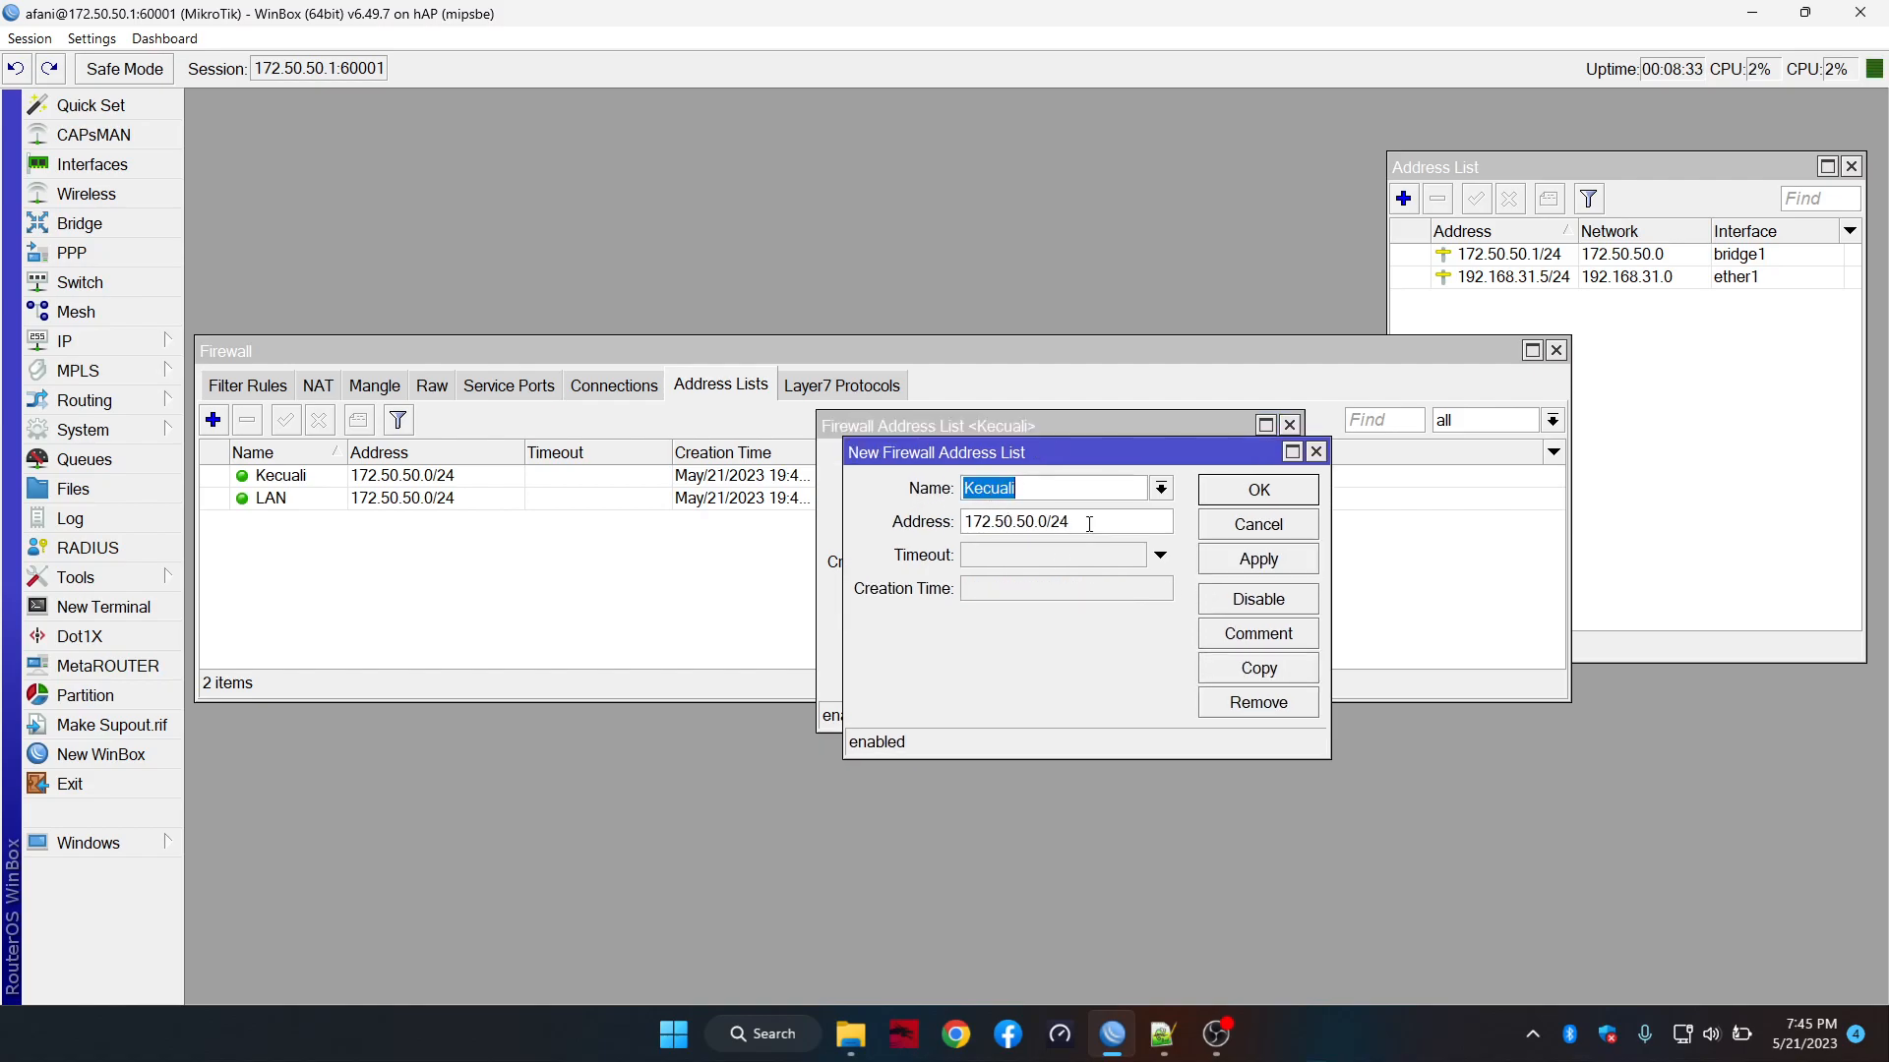
key(Tab)
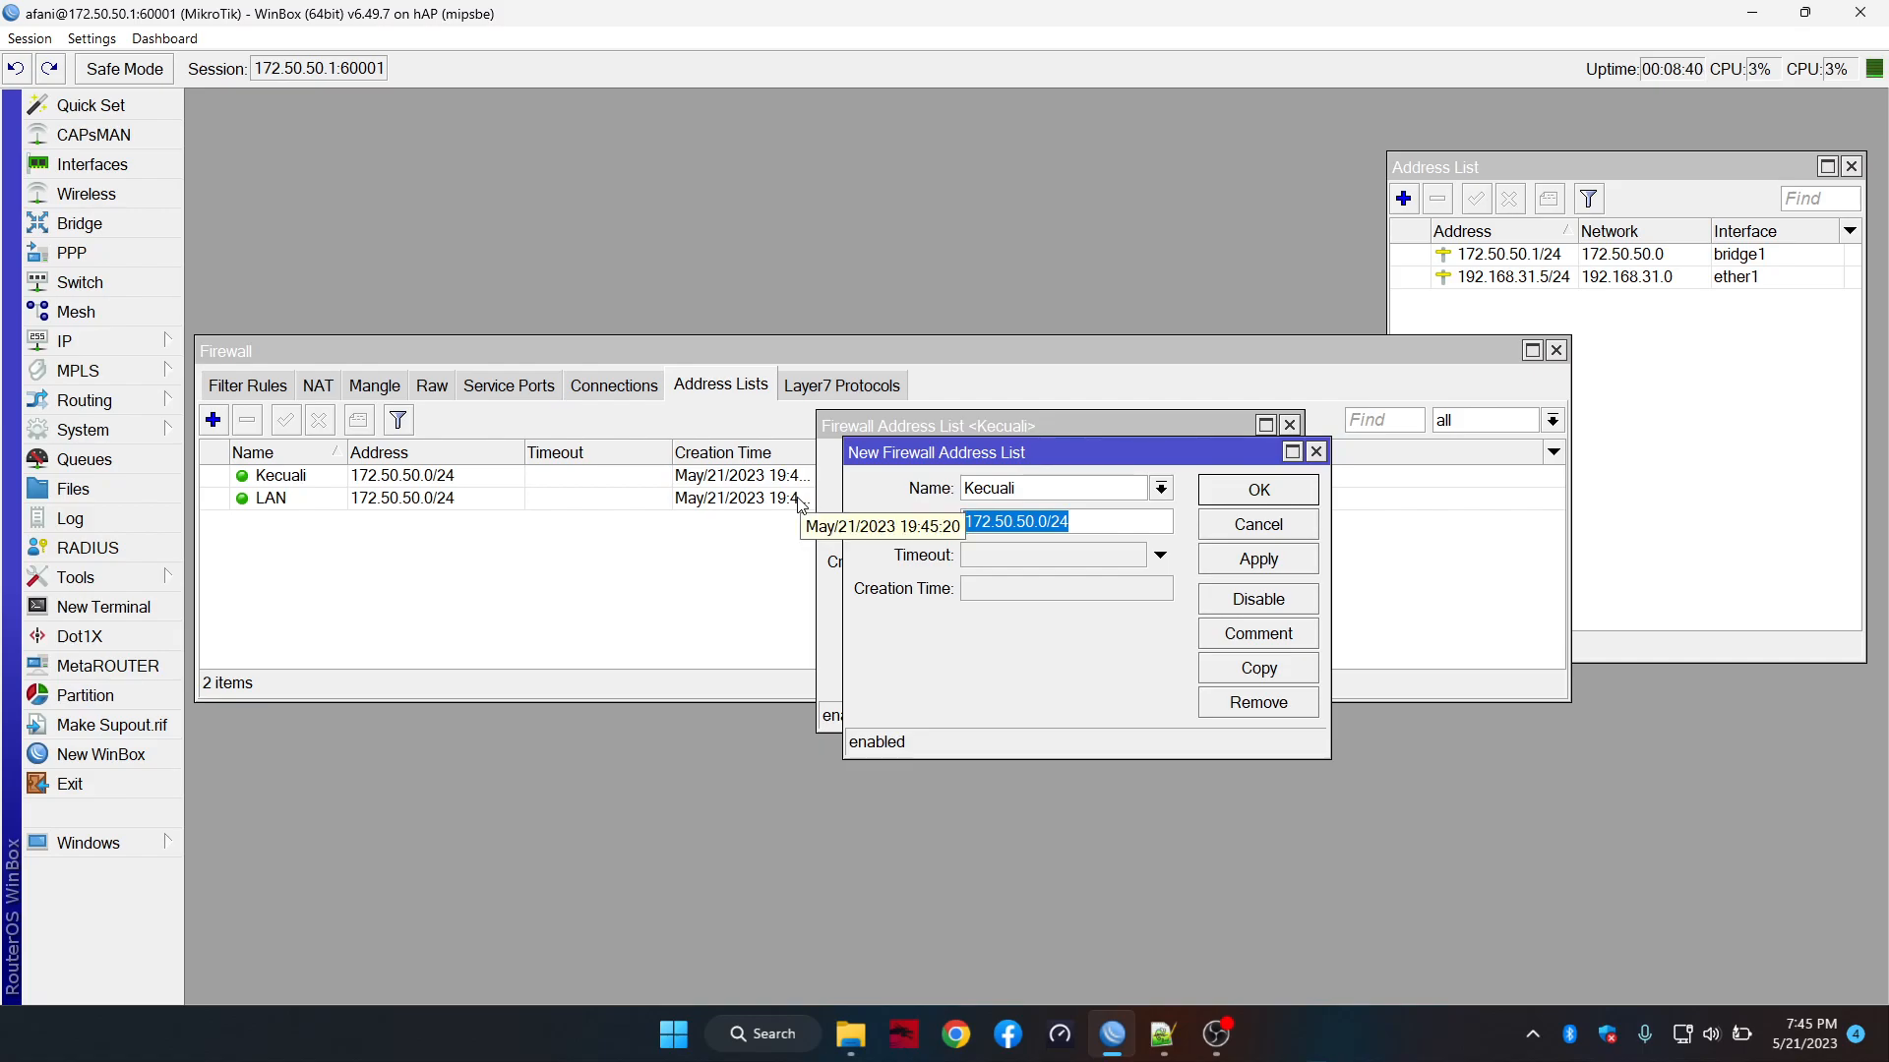
text(192)
key(BackSpace)
text(68.31)
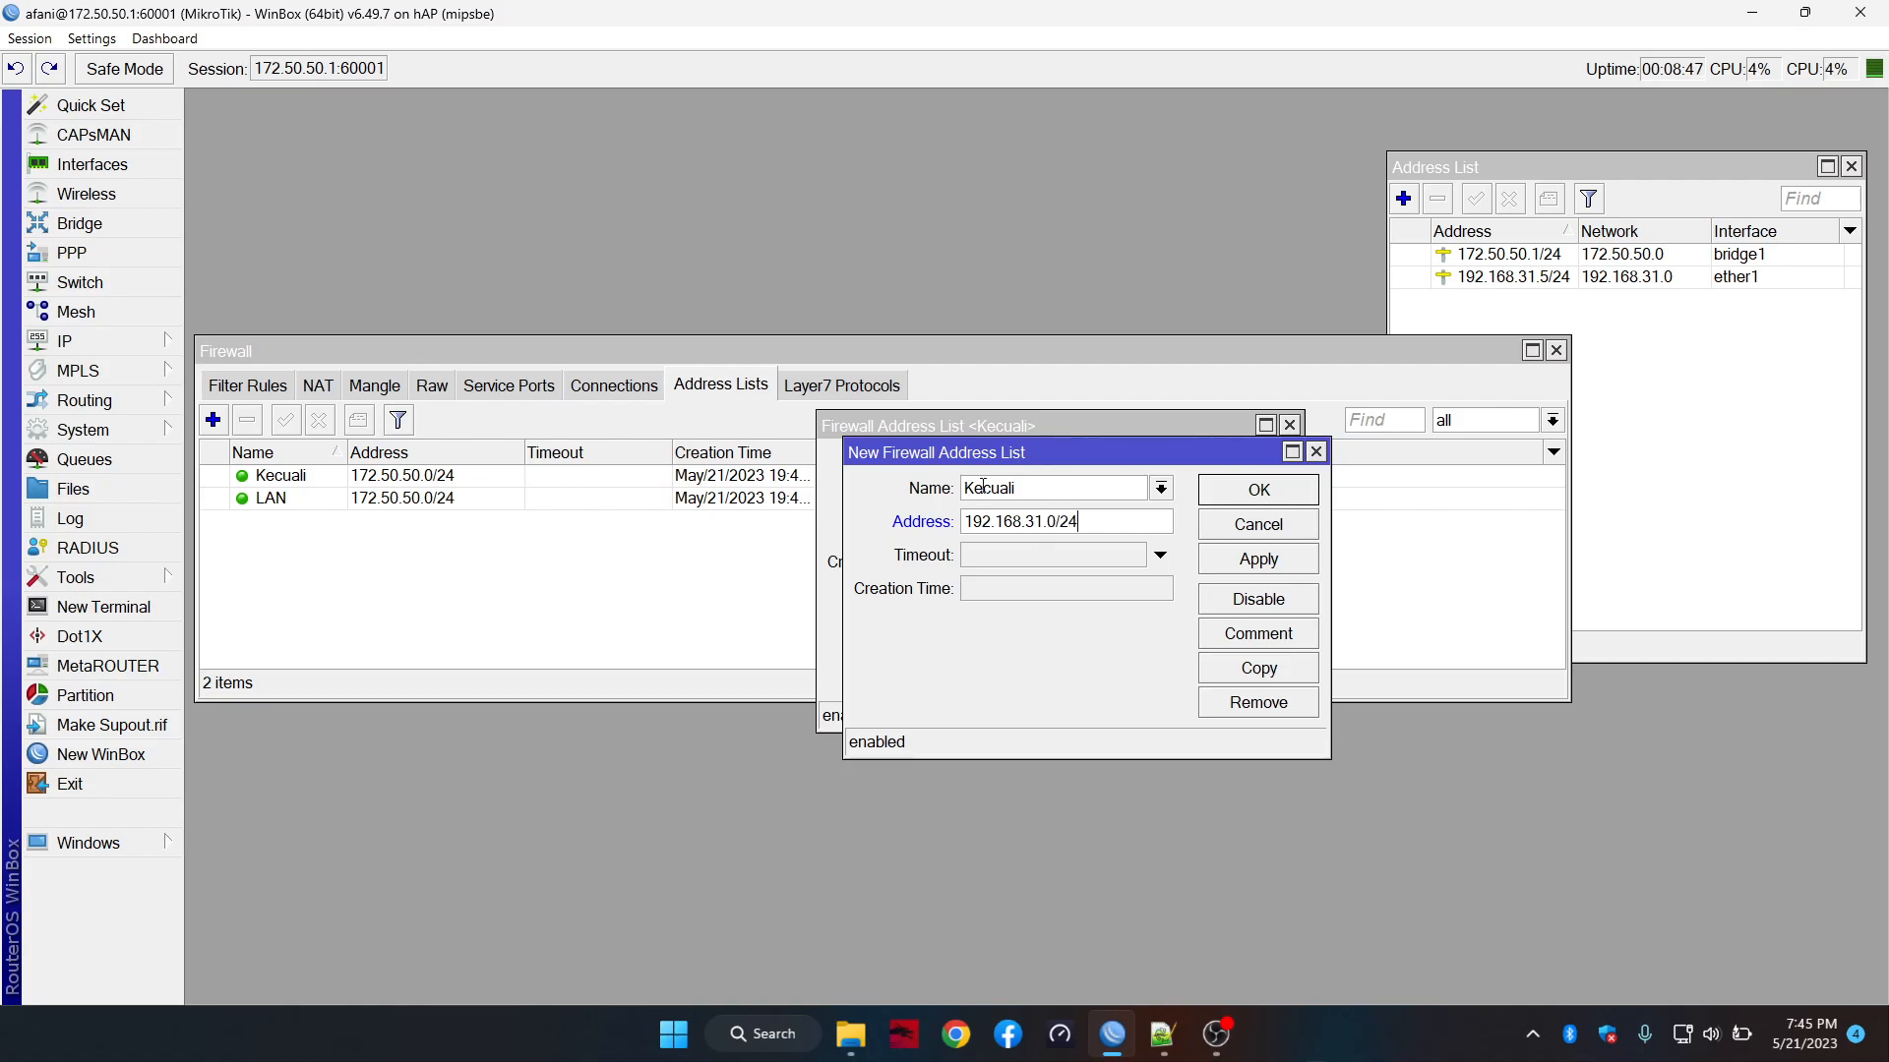
click(1205, 567)
click(1236, 496)
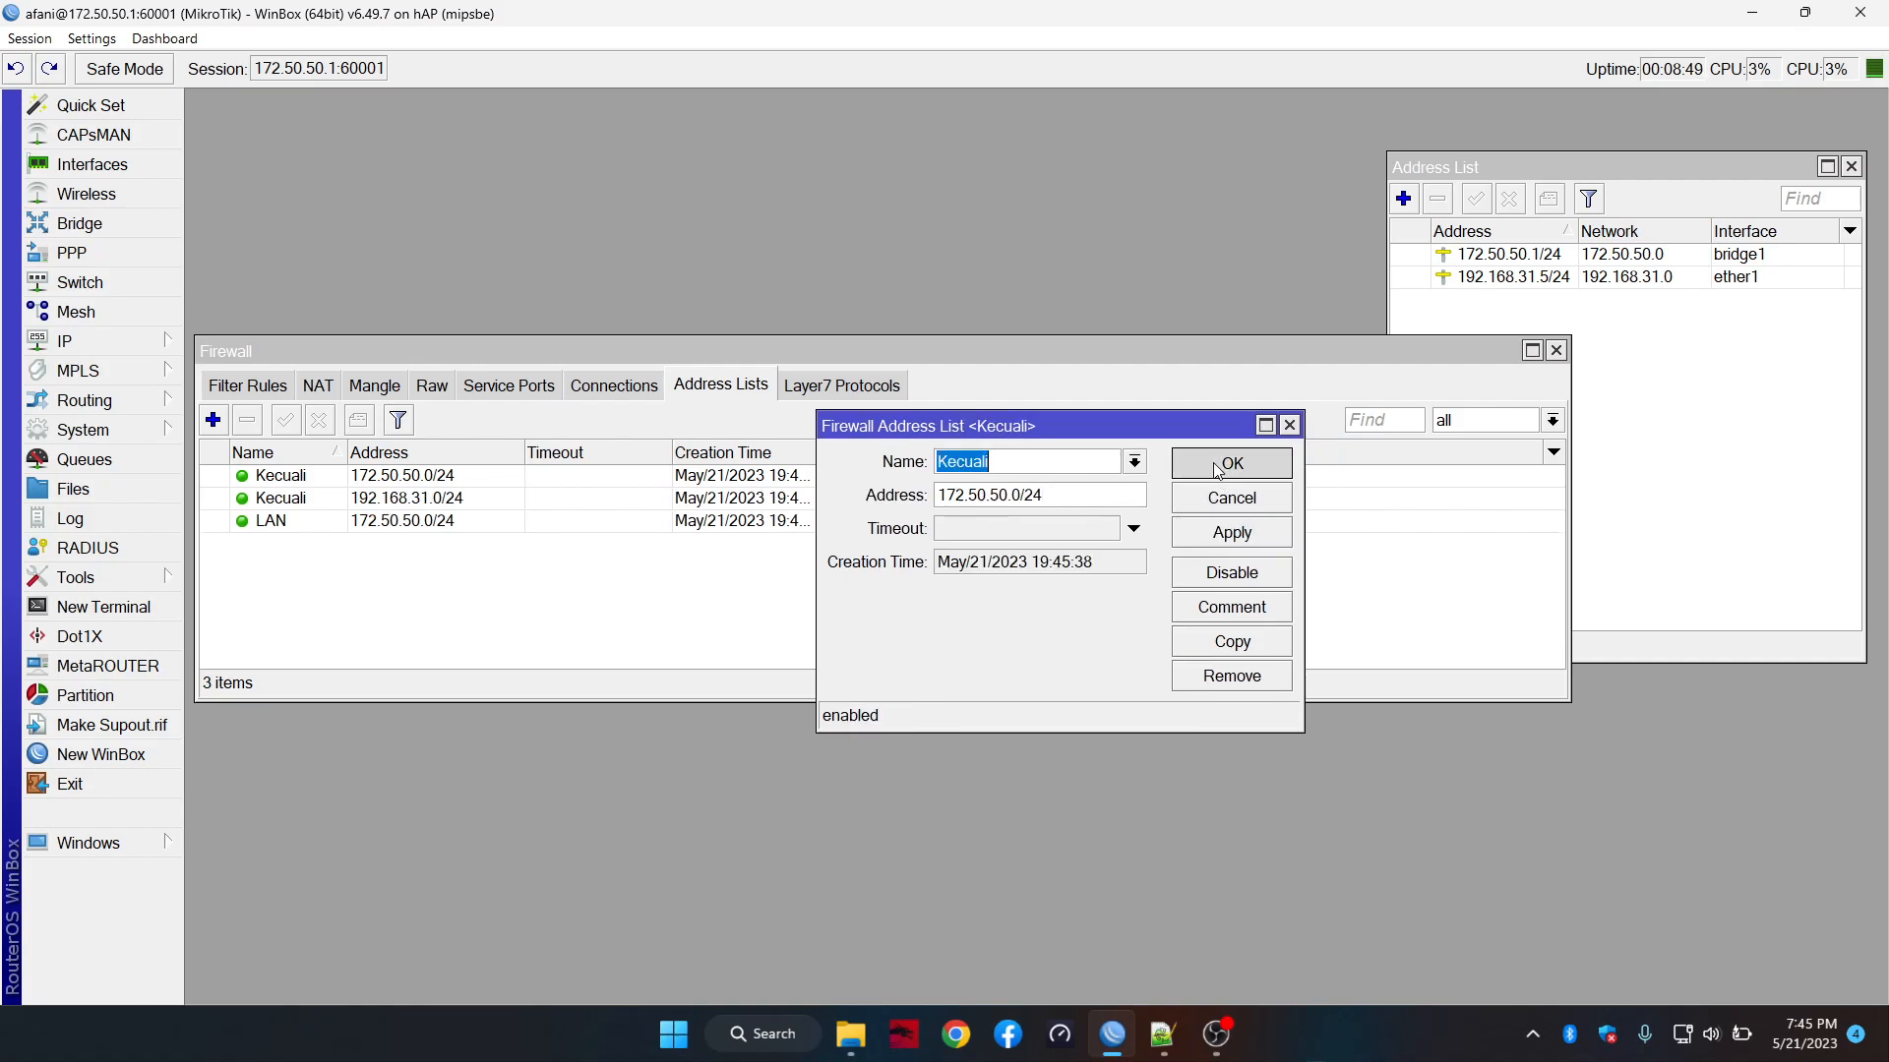
click(1217, 469)
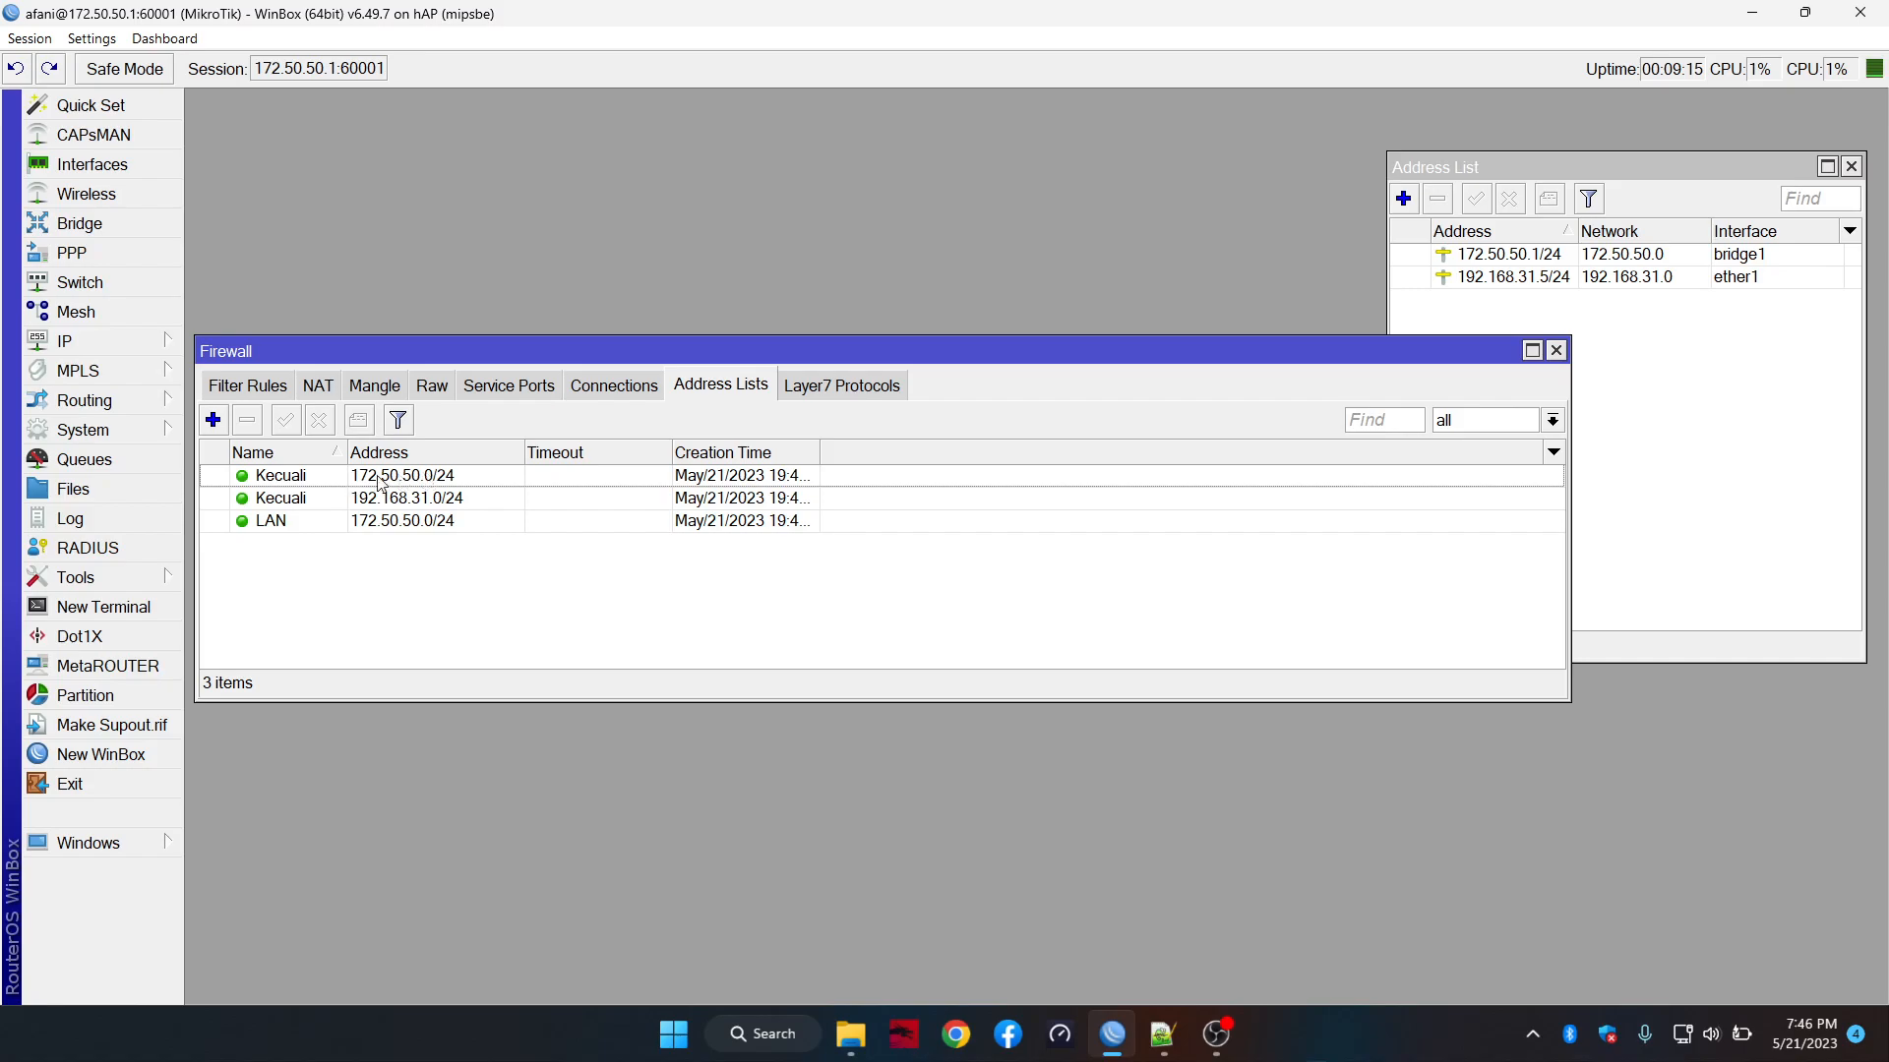
Show the firewall's raw rules and enlarge the Firewall window
drag(578, 349, 594, 217)
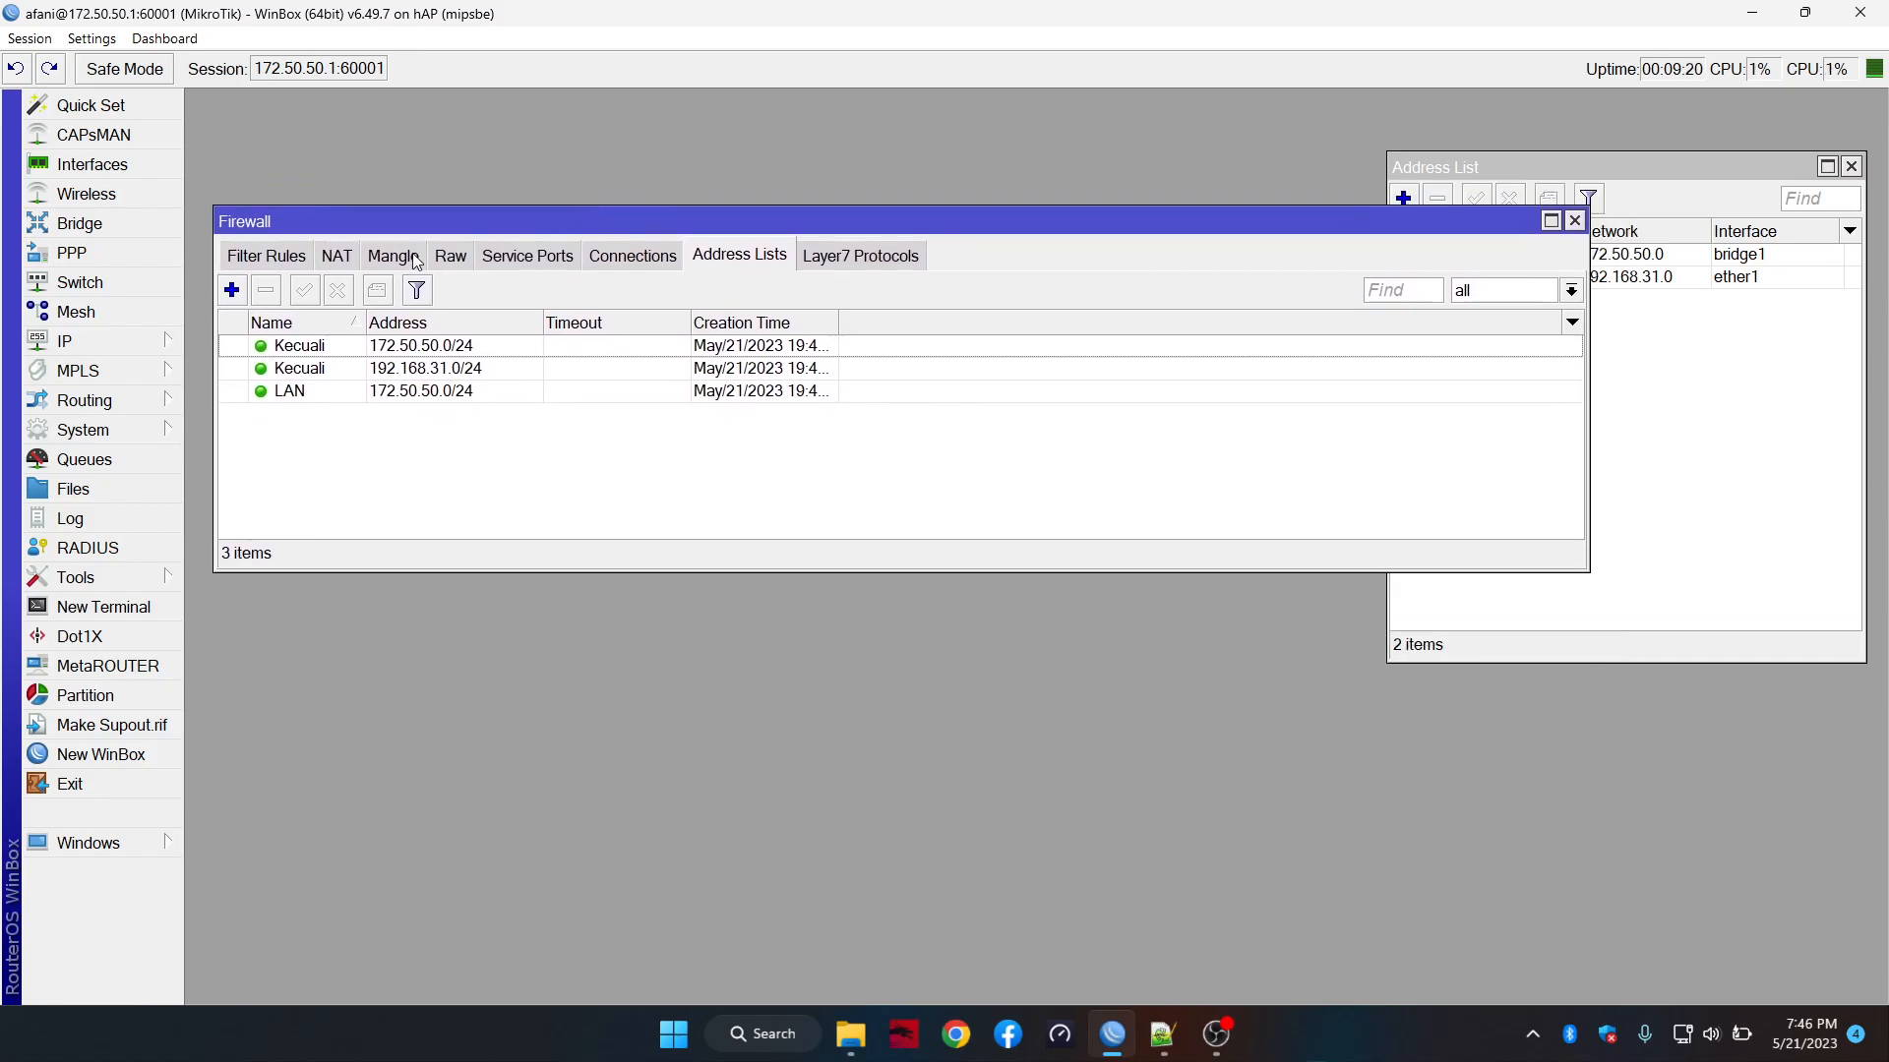
click(462, 258)
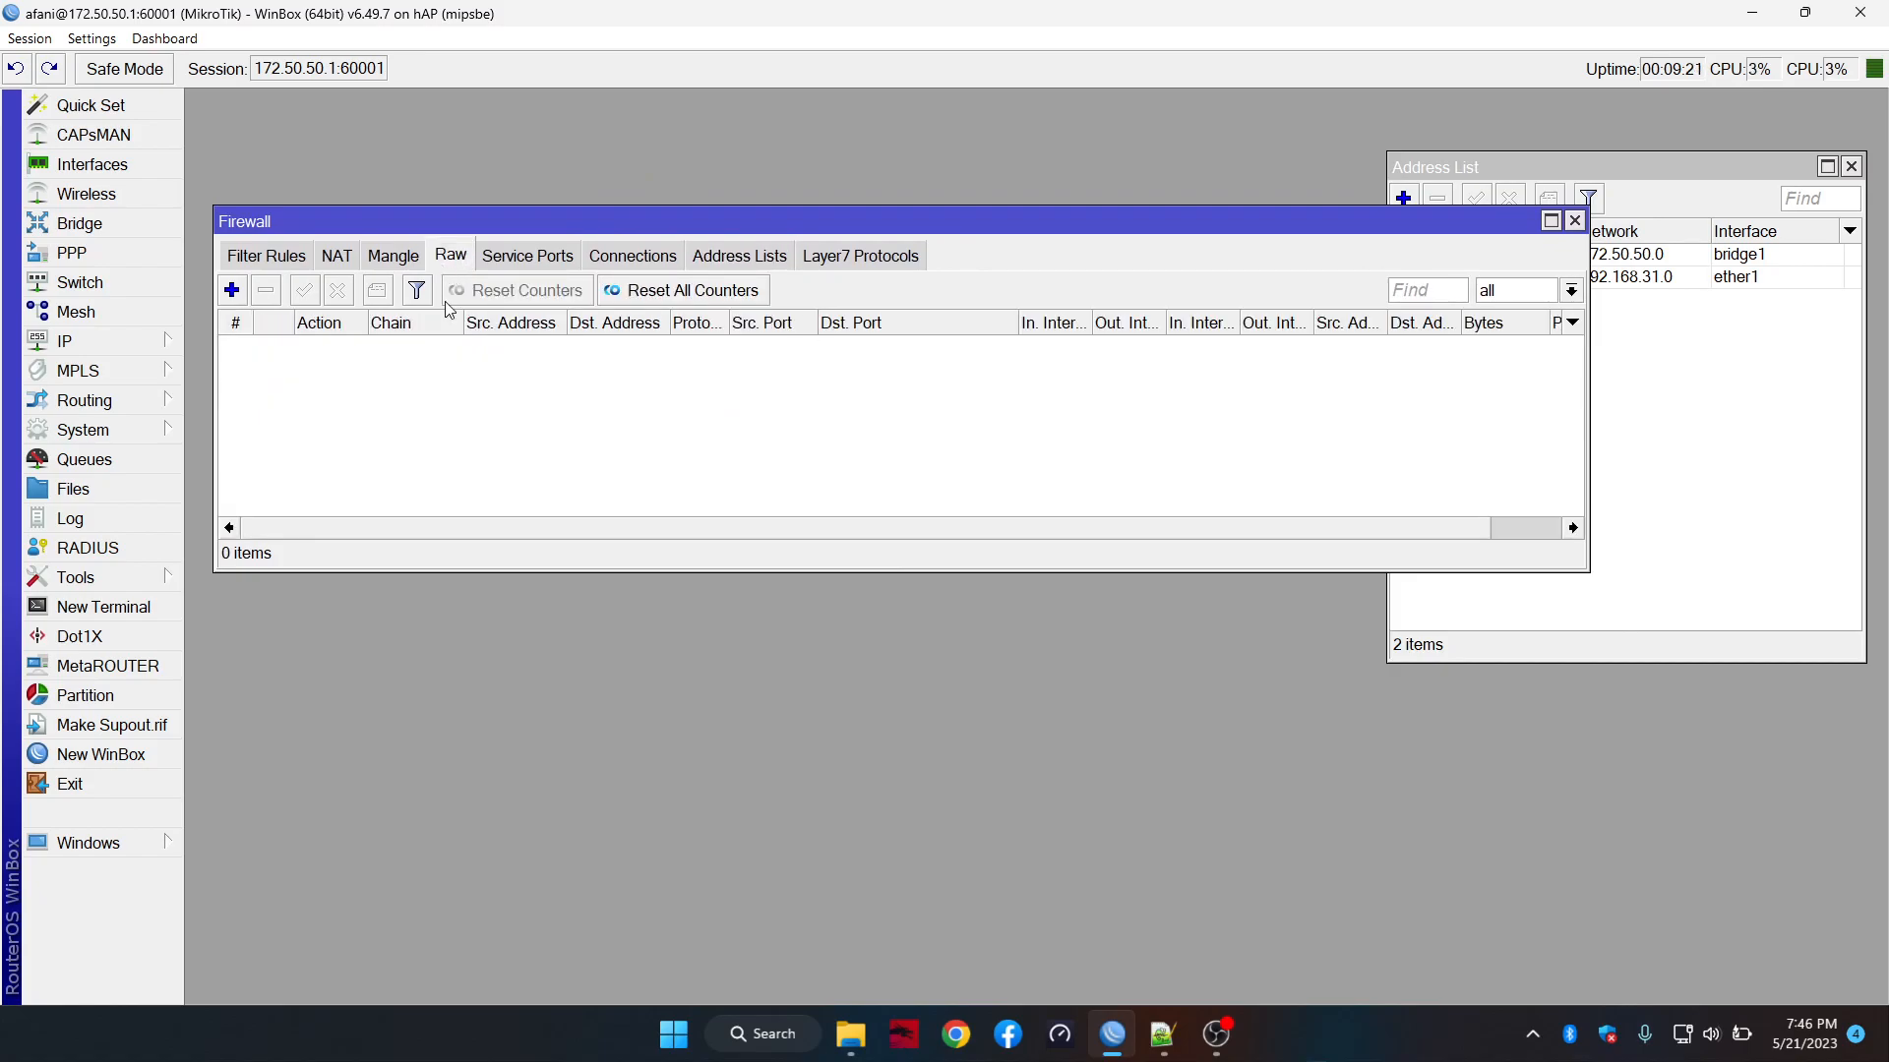
drag(536, 563, 472, 835)
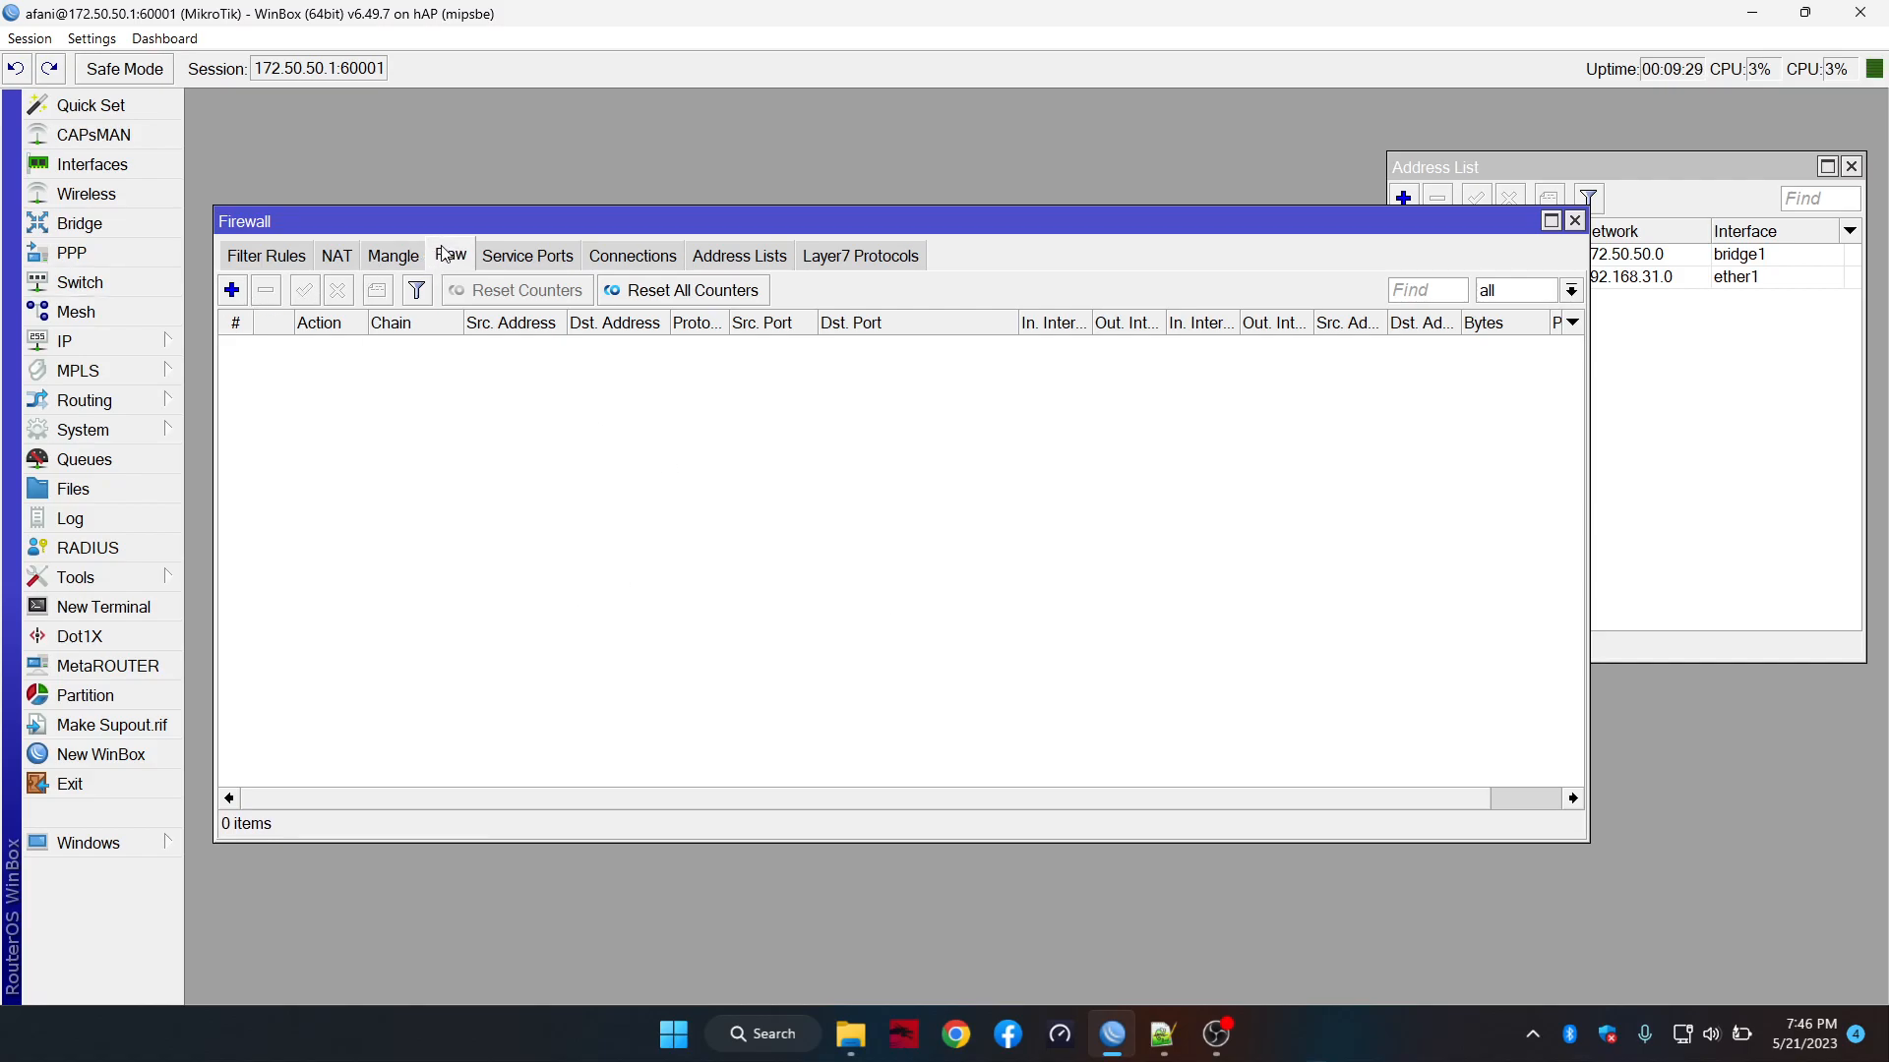
click(87, 347)
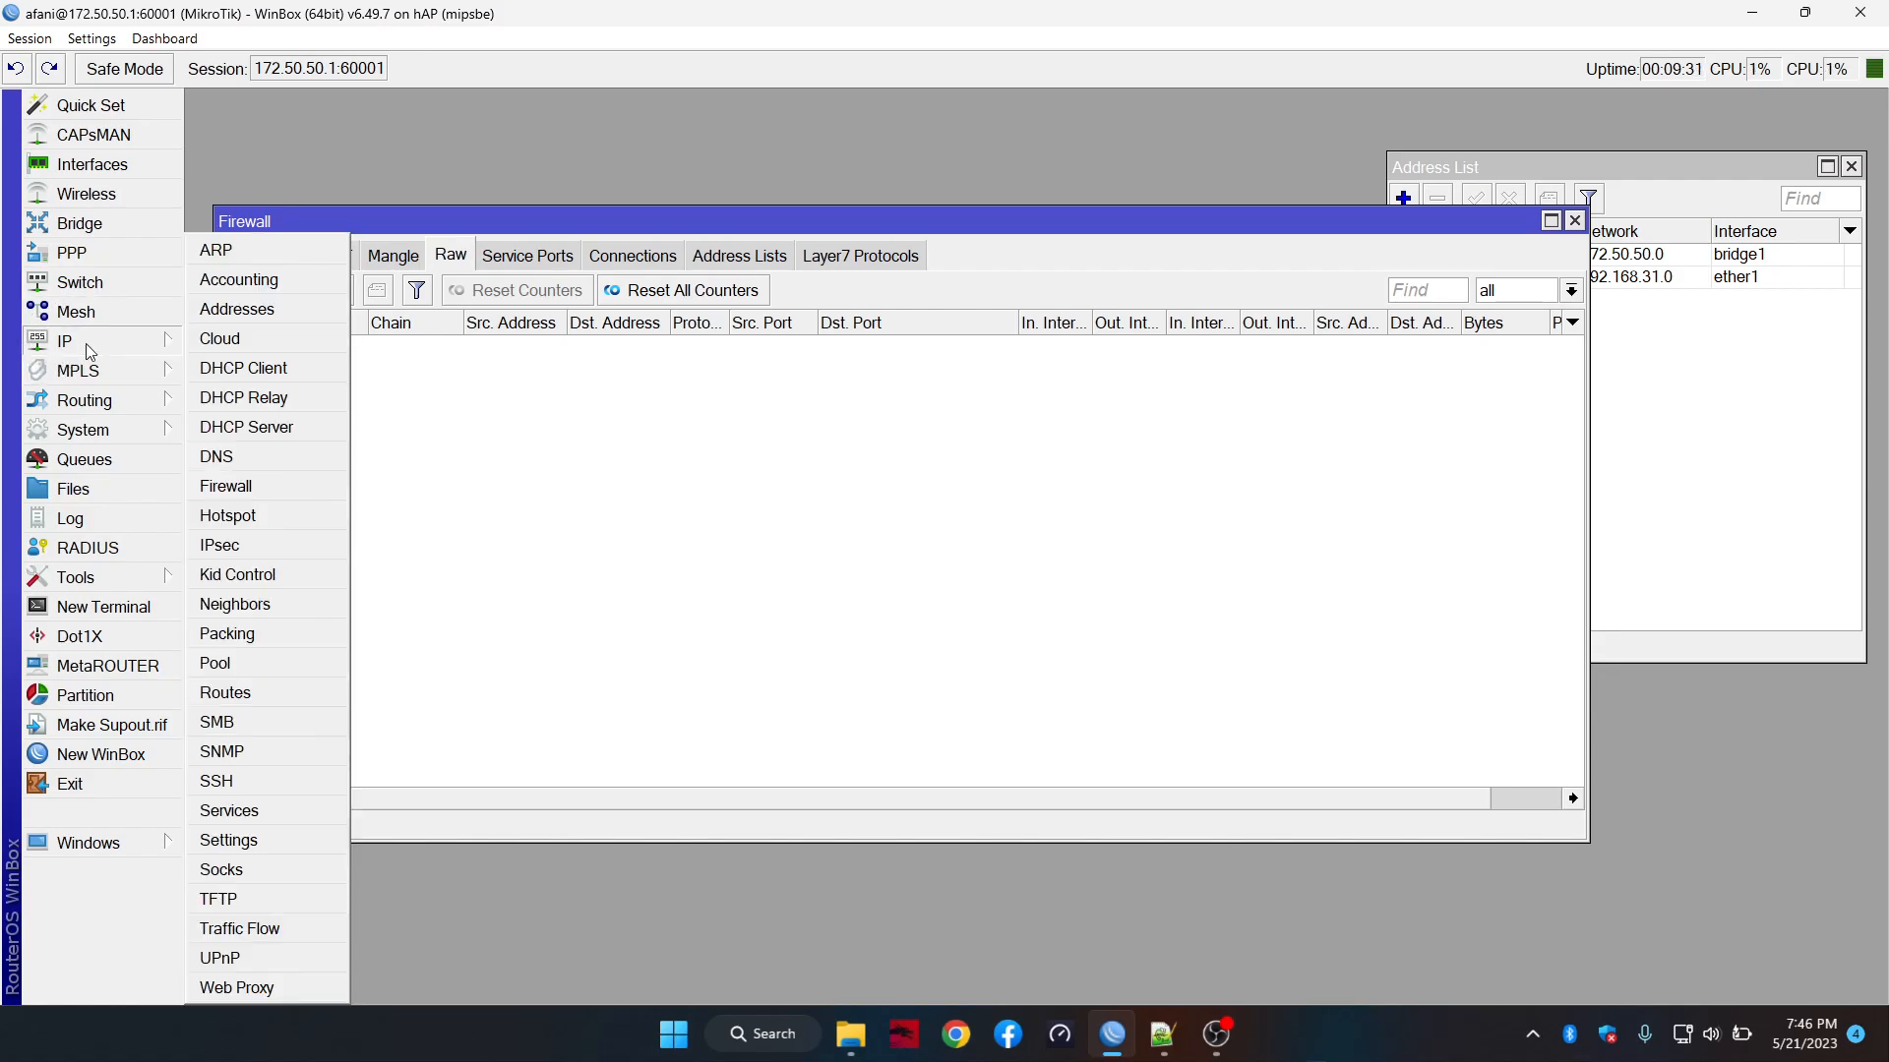
click(242, 487)
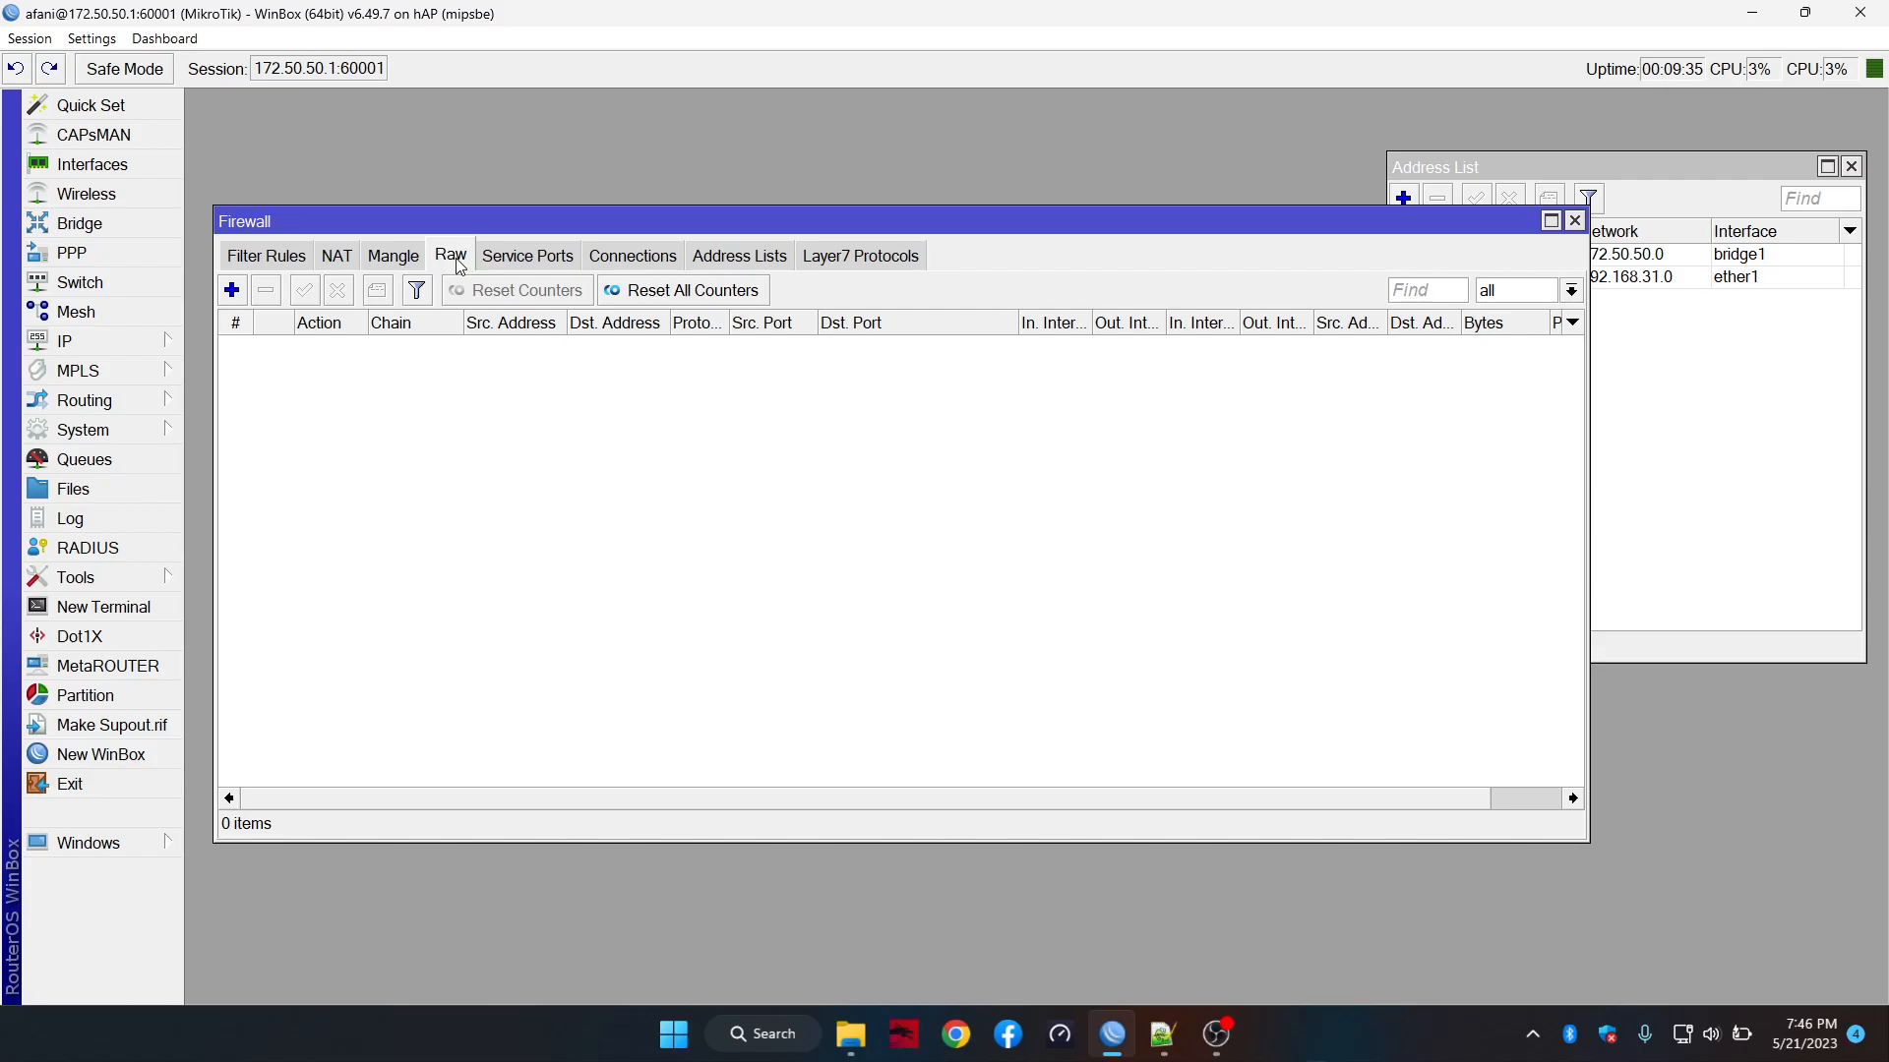
Start a new raw rule in the prerouting chain with protocol 6 (tcp)
click(232, 292)
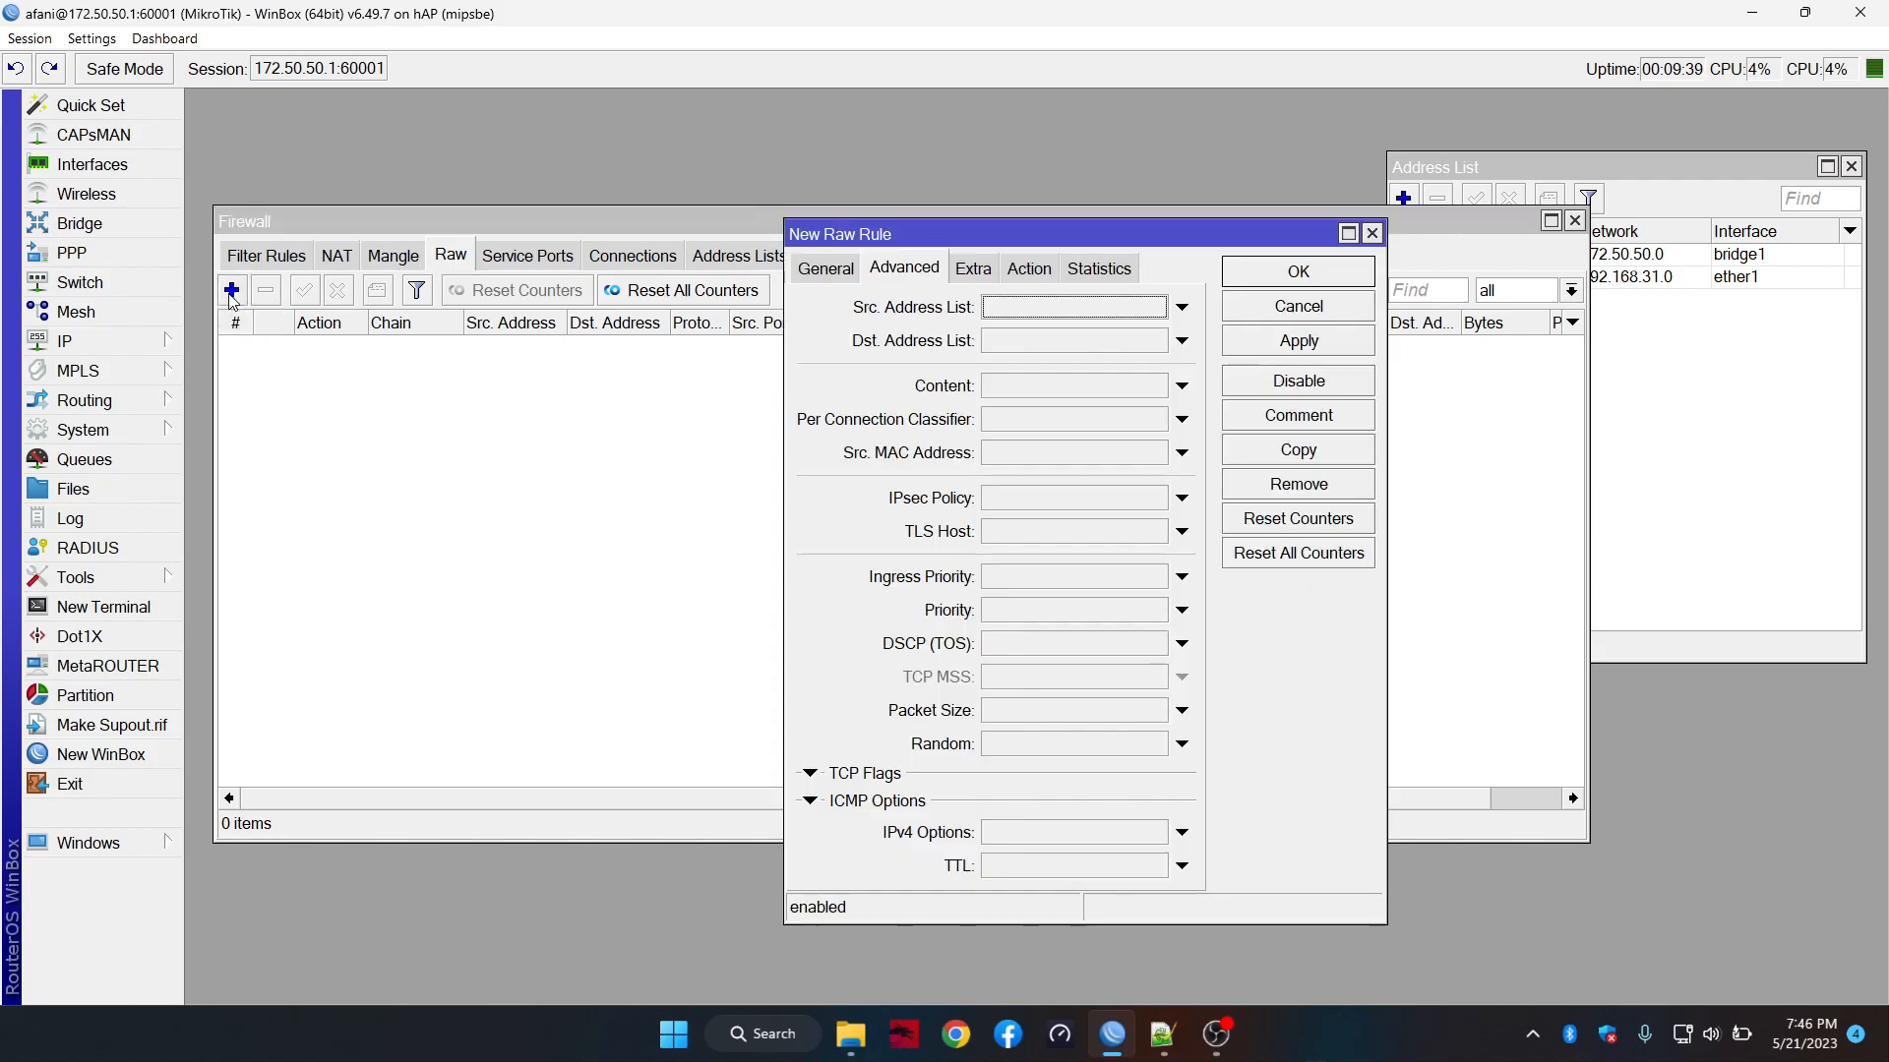
drag(865, 232, 590, 187)
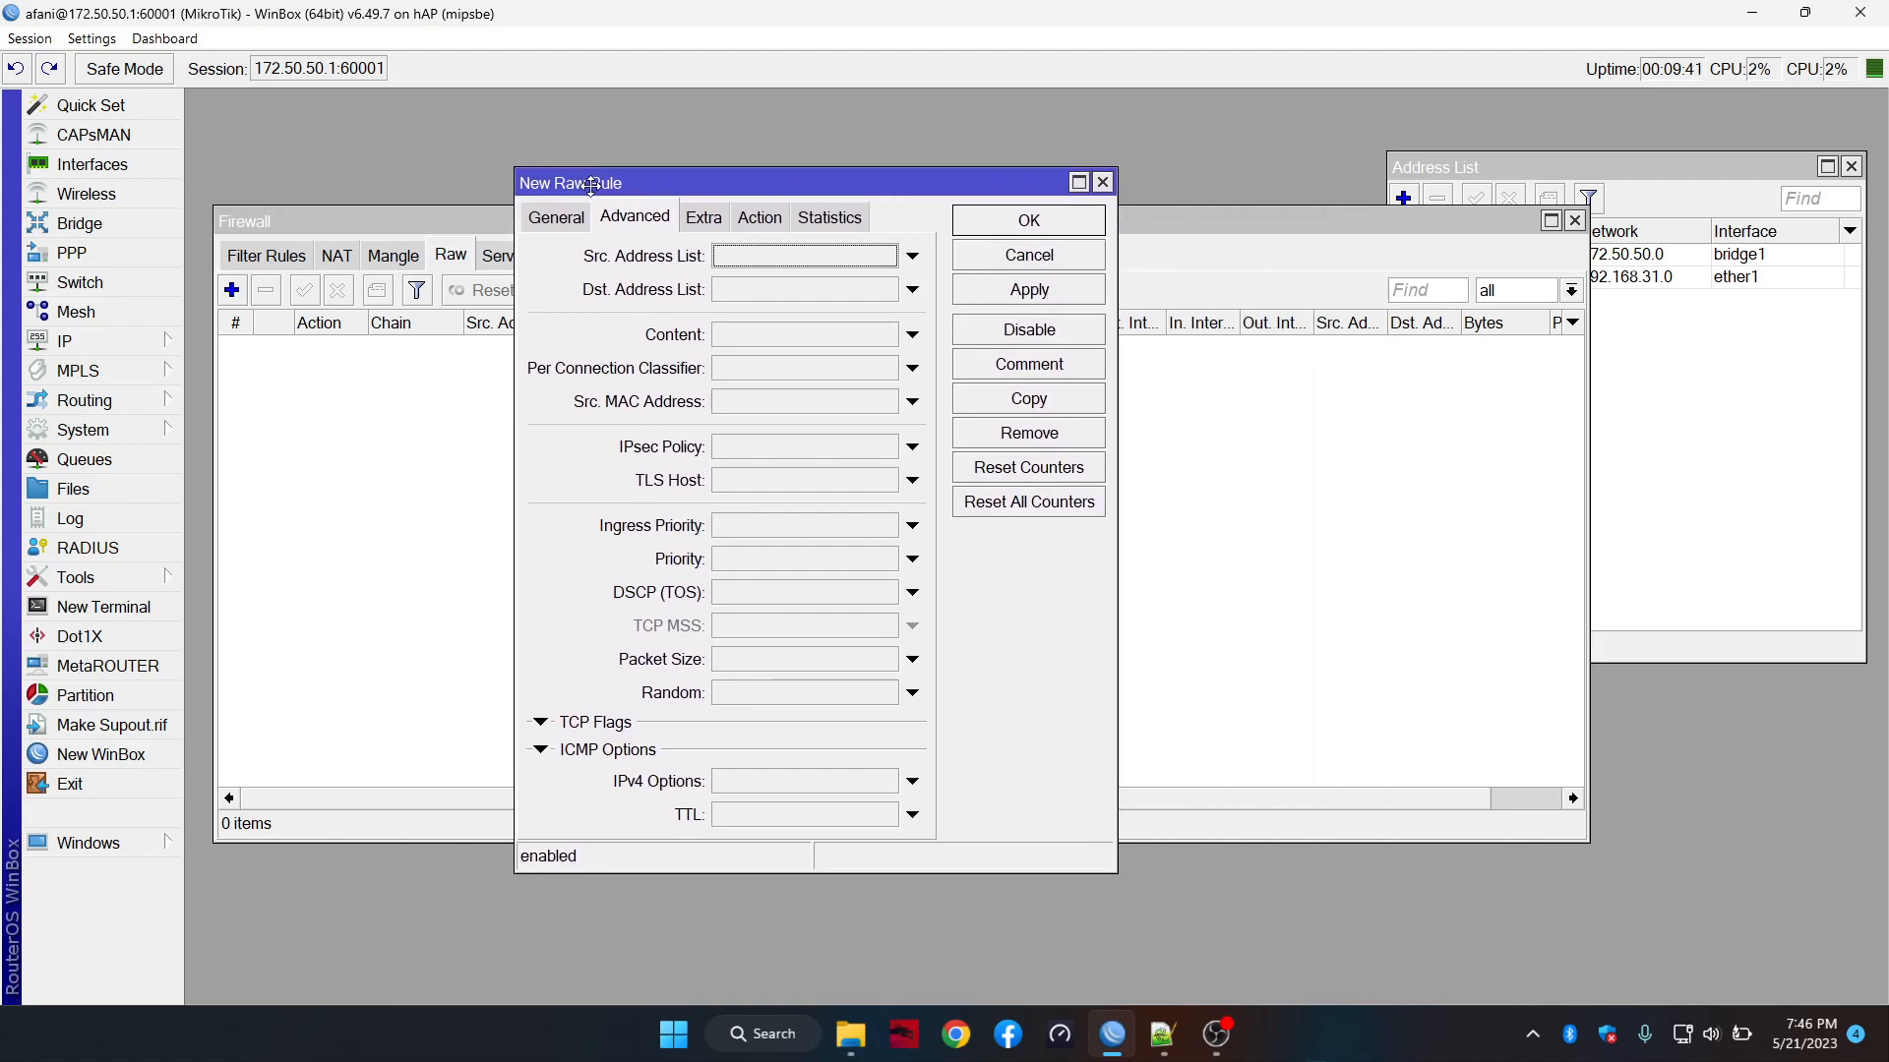
click(538, 220)
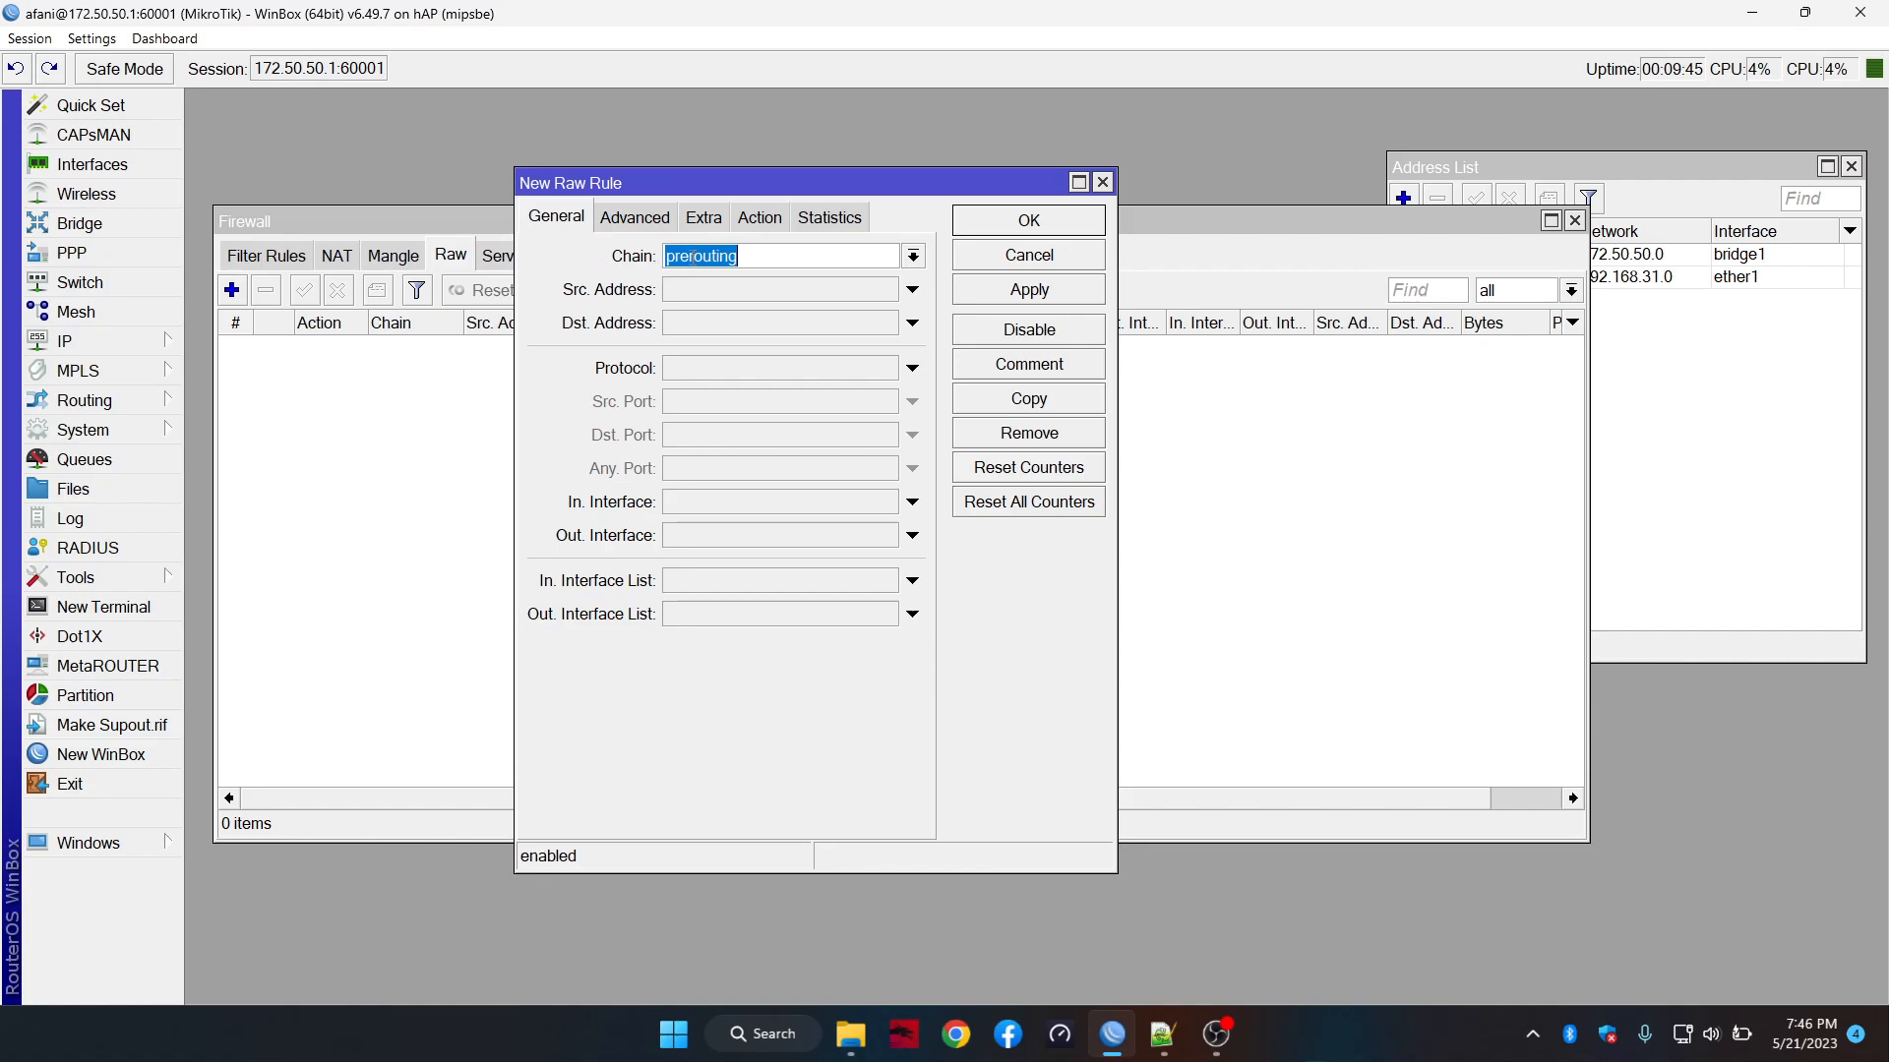
click(719, 379)
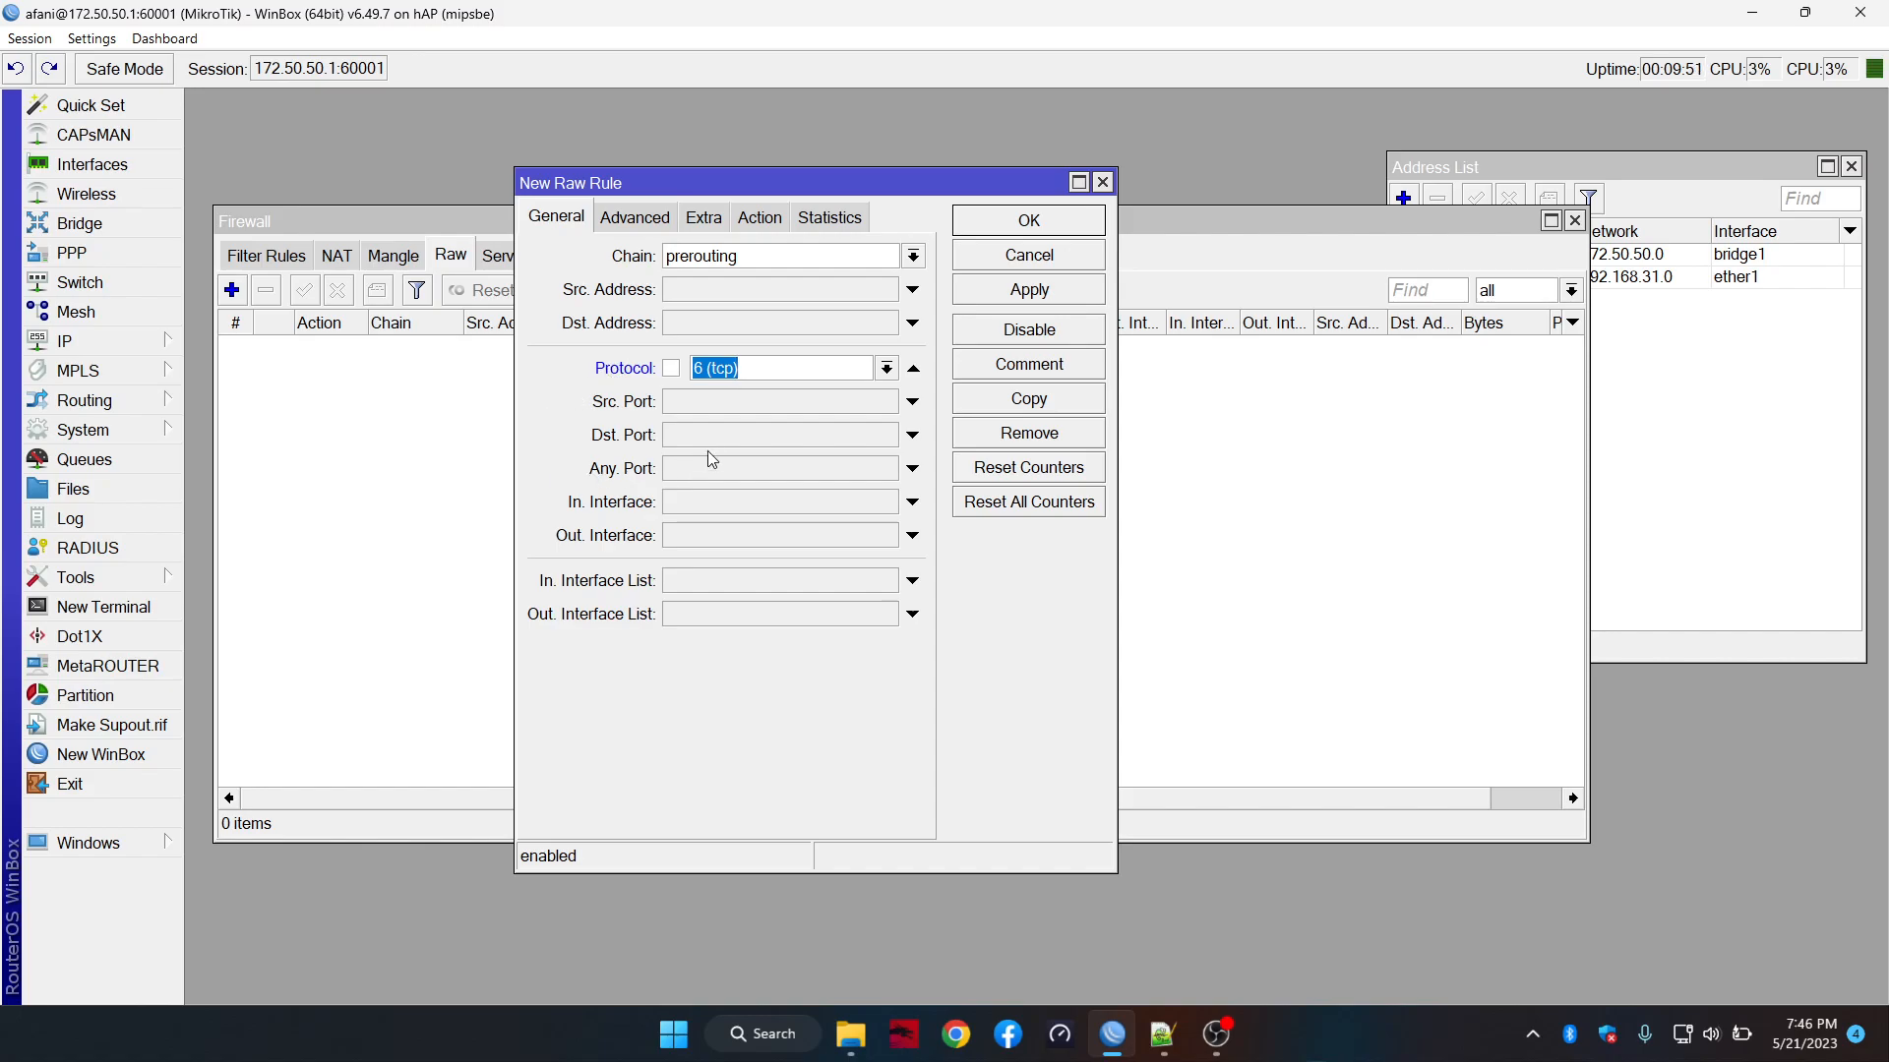
Copy Mobile Legend's first TCP port line from the Notepad++ notes into the raw rule's destination port: 5000-5221,5224-5227,5229-5241,5243-5287,5289-5352,5354-5509,5517,5520-5529
click(740, 439)
click(1162, 1034)
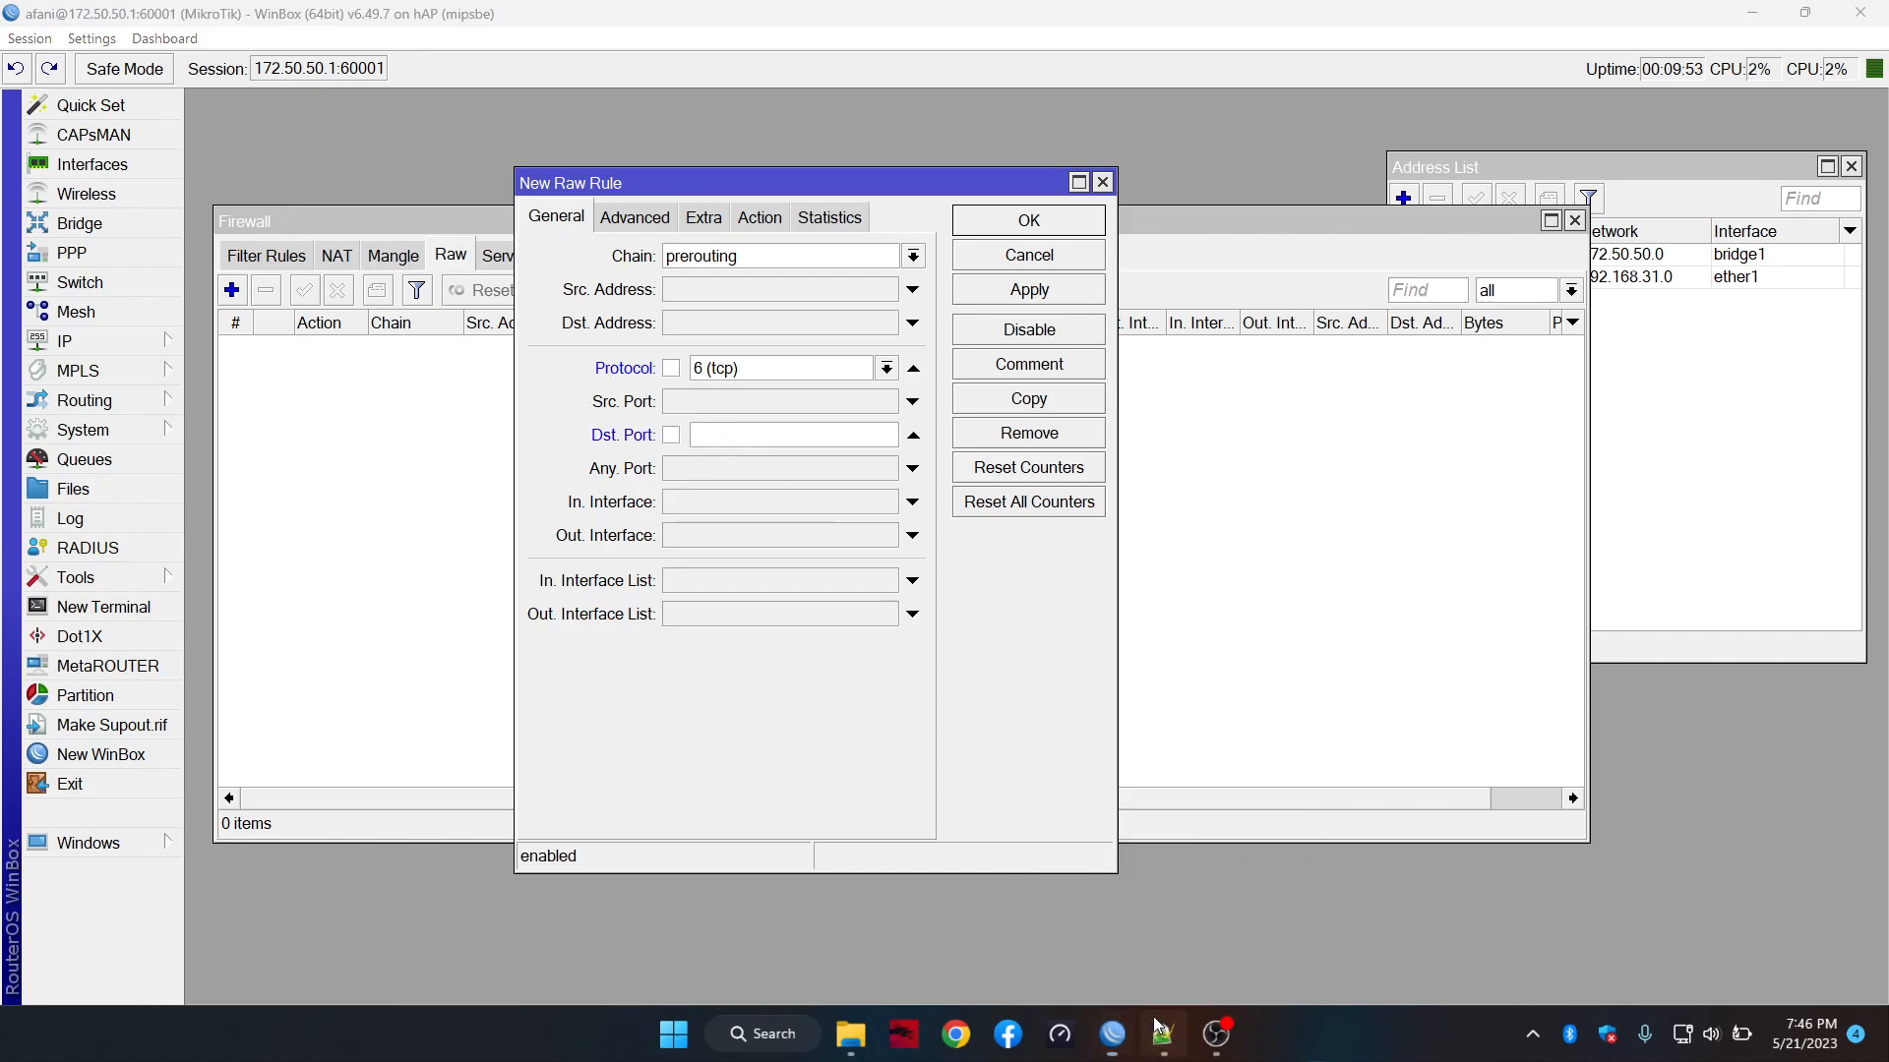
drag(122, 135, 853, 136)
key(ctrl+c)
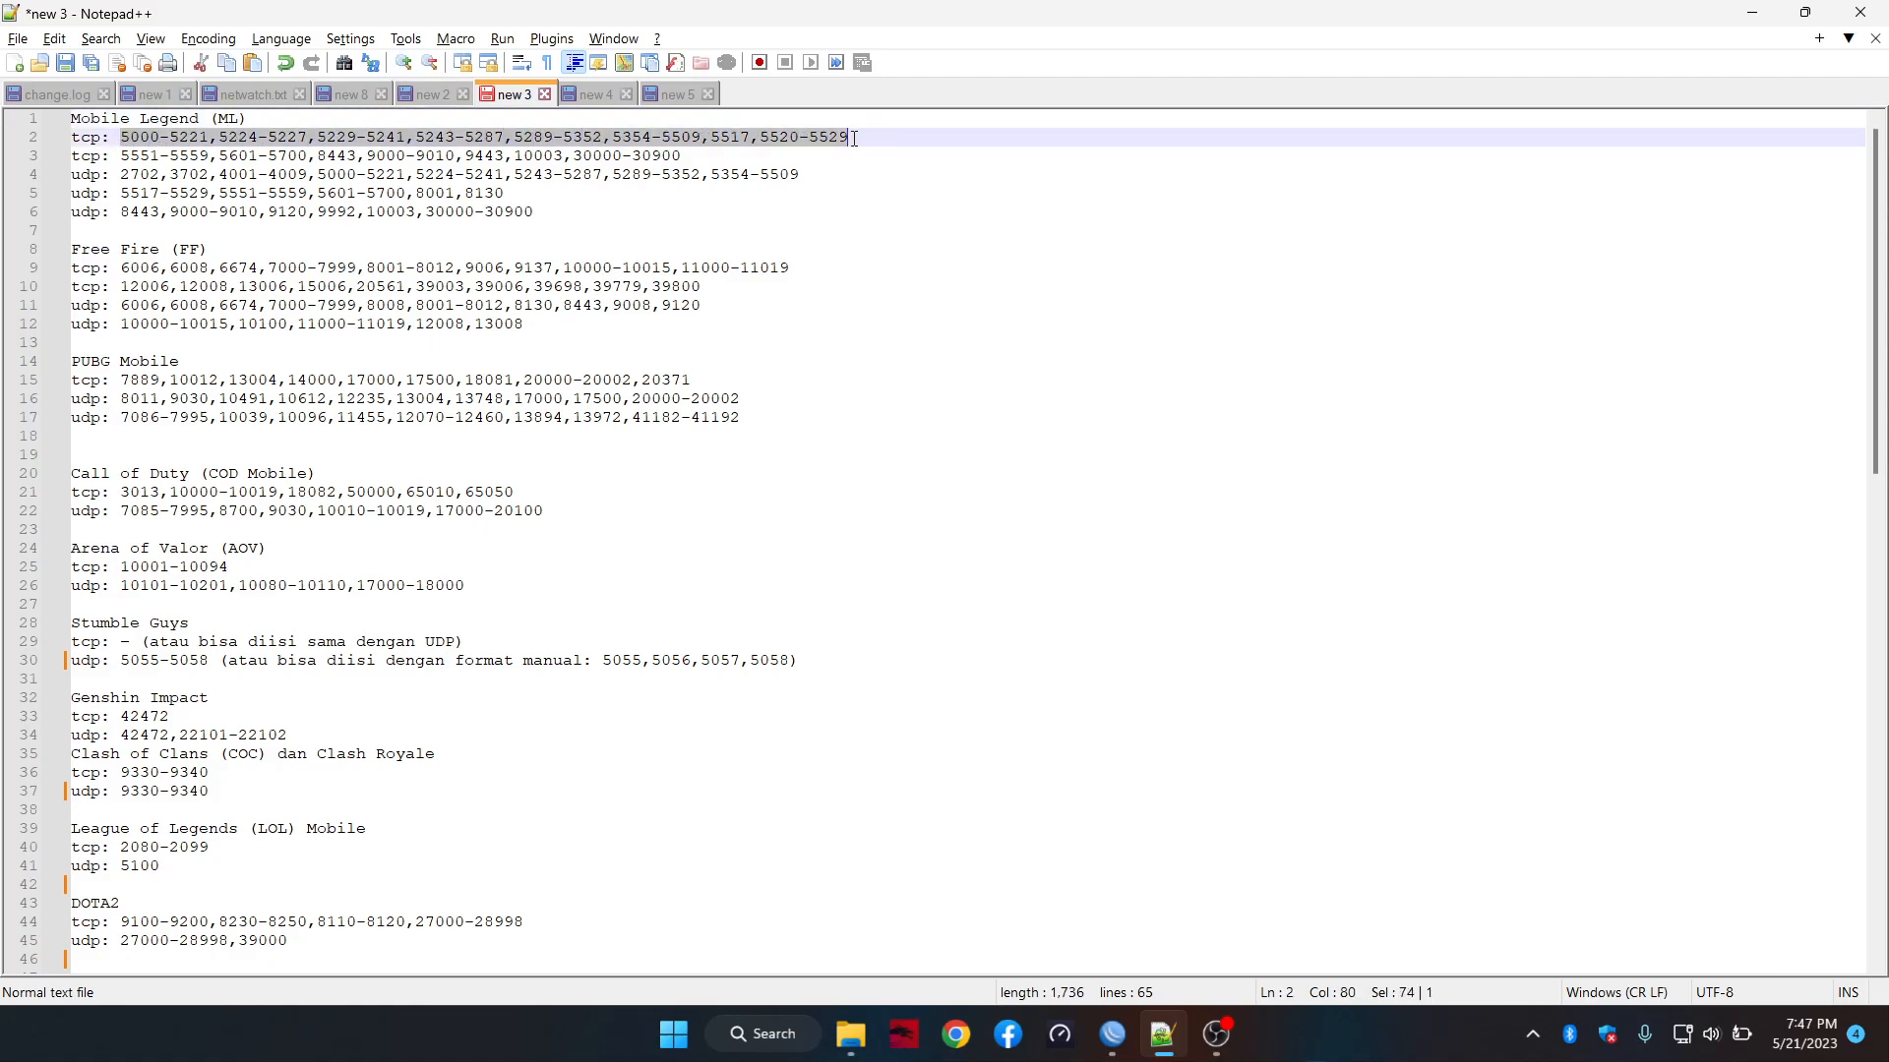
key(alt+Tab)
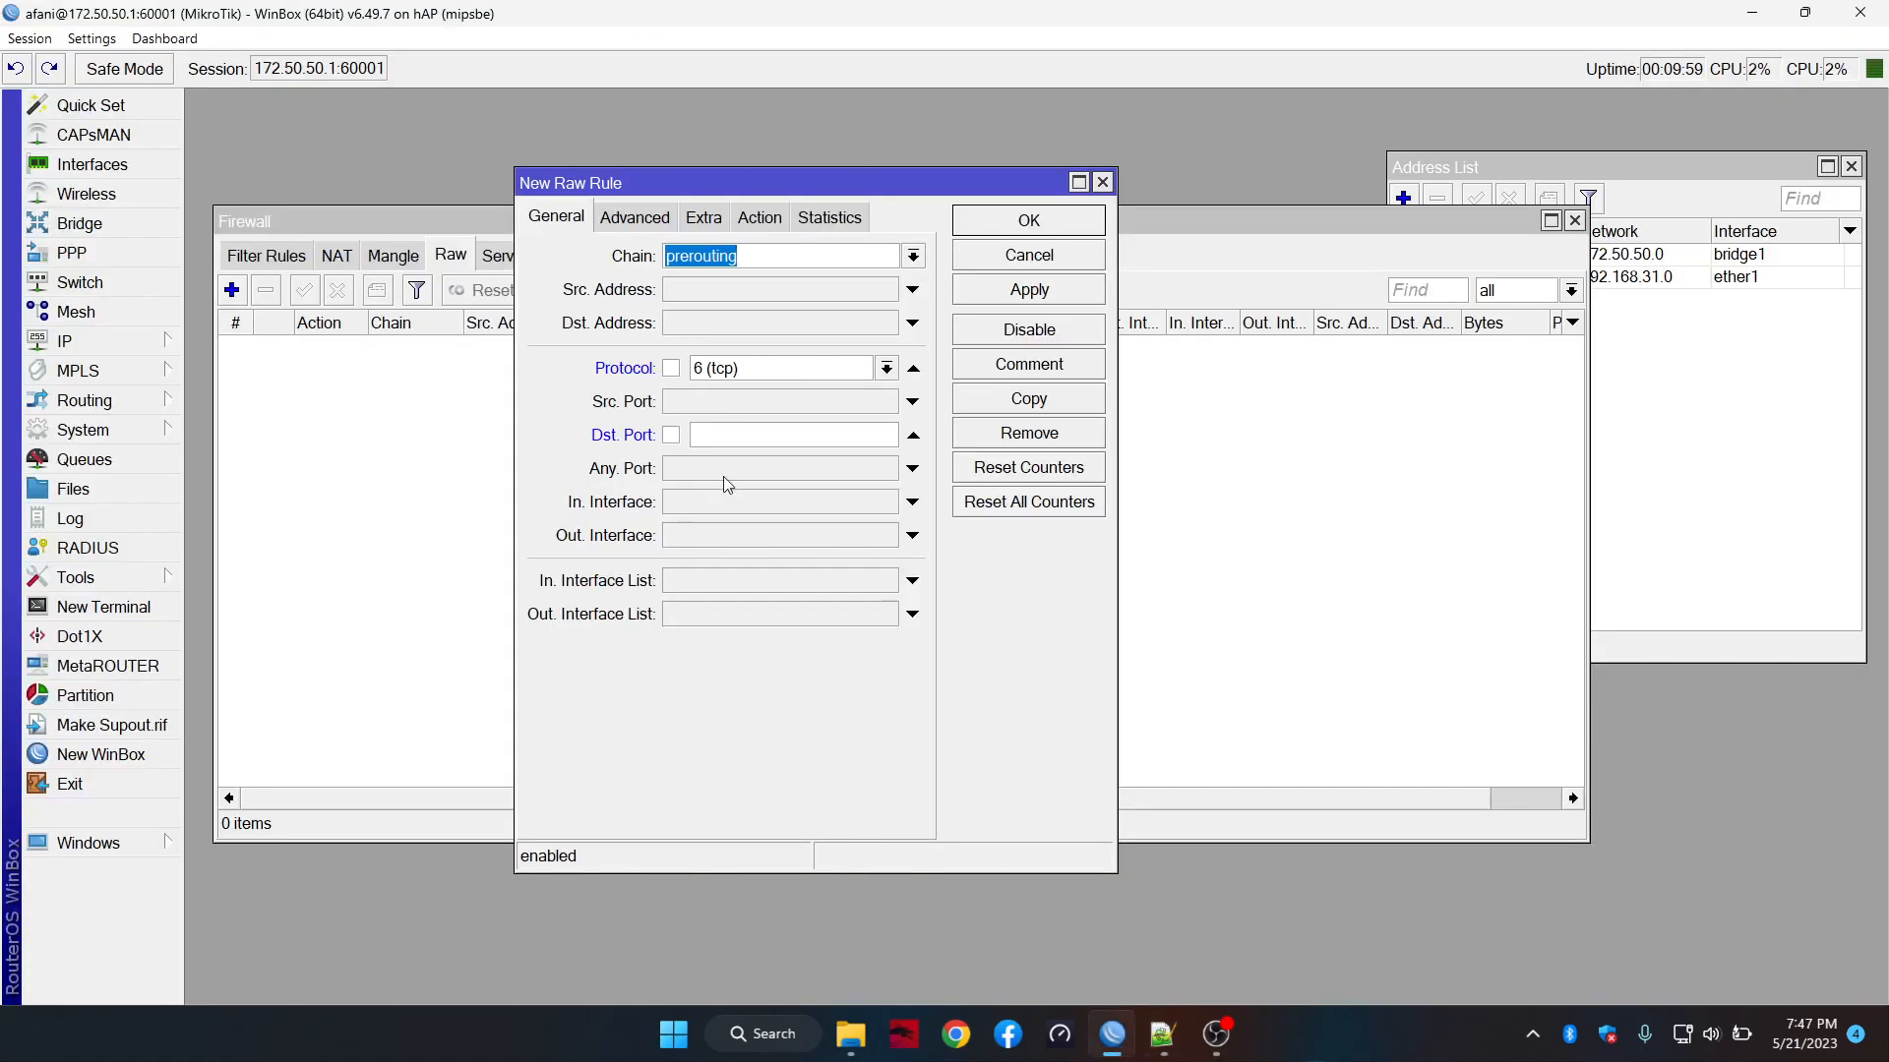
click(768, 434)
key(ctrl+v)
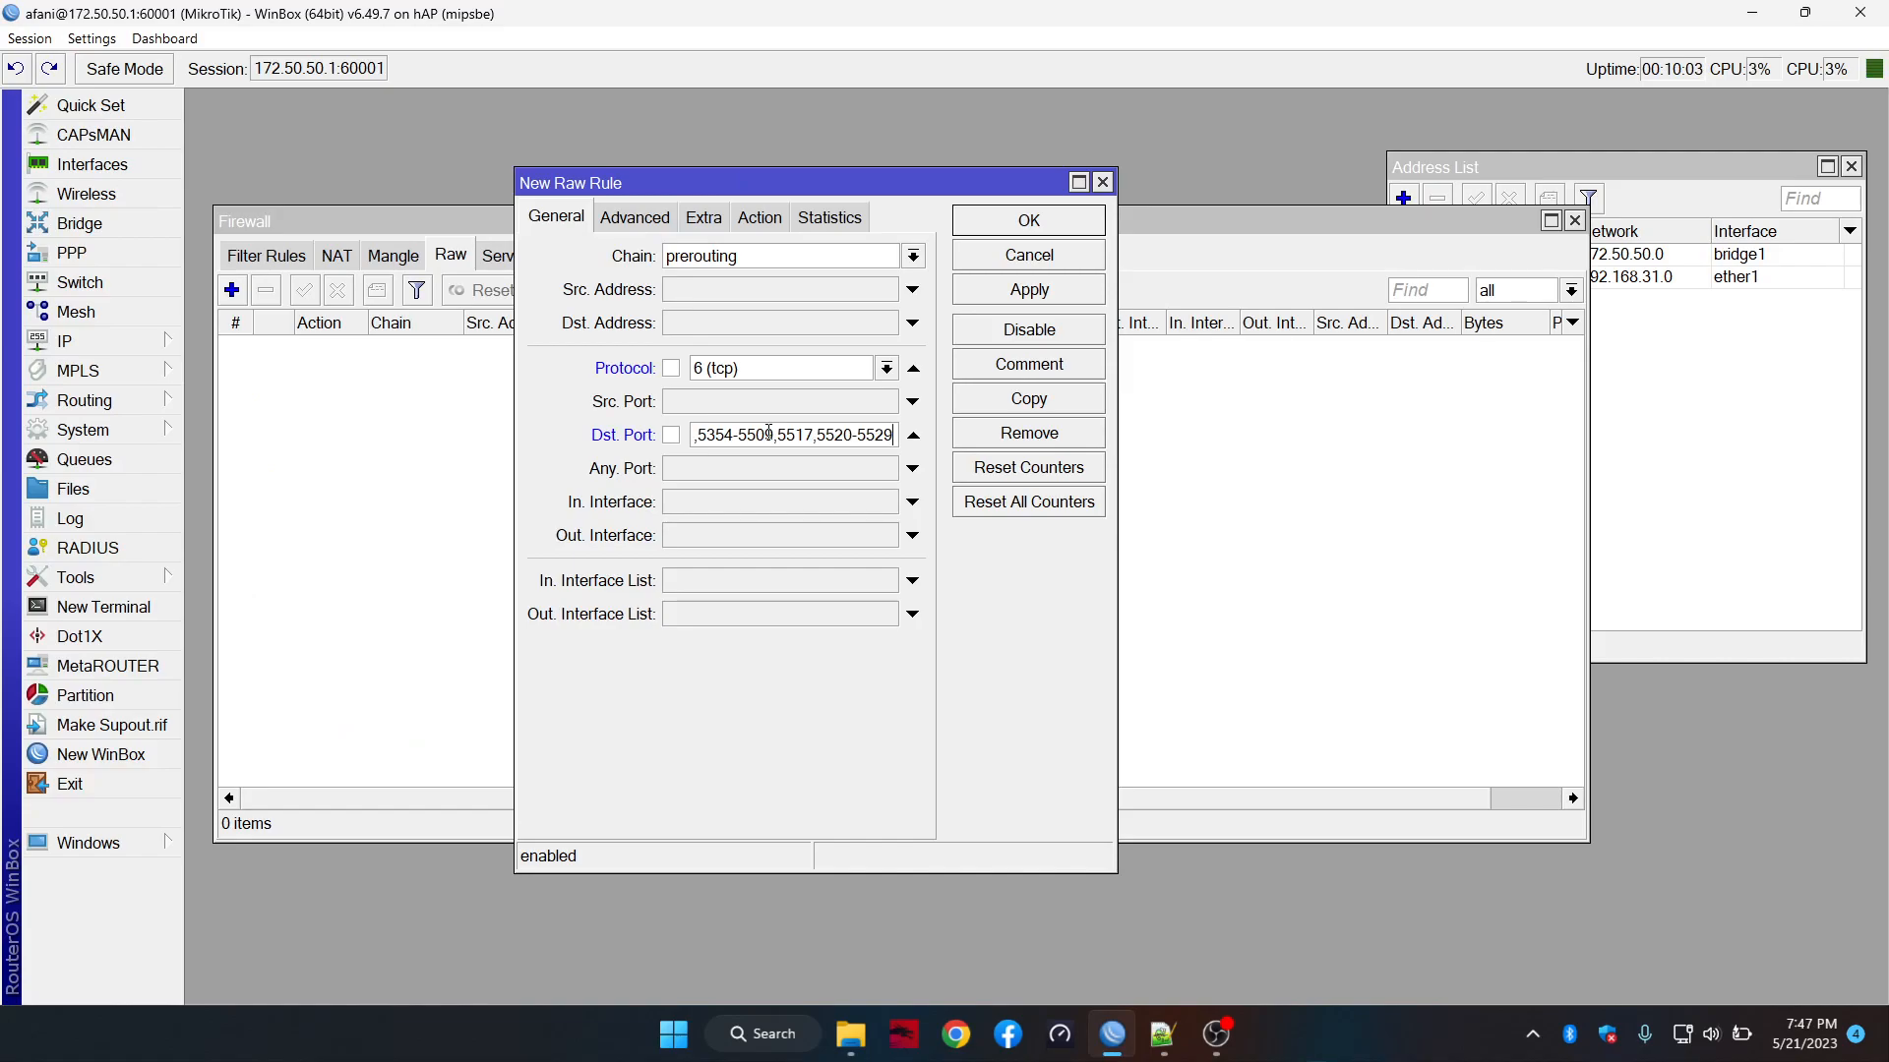
click(887, 367)
click(889, 370)
Set the raw rule's source address list to LAN and its destination address list to Kecuali, negating the Kecuali match
click(628, 218)
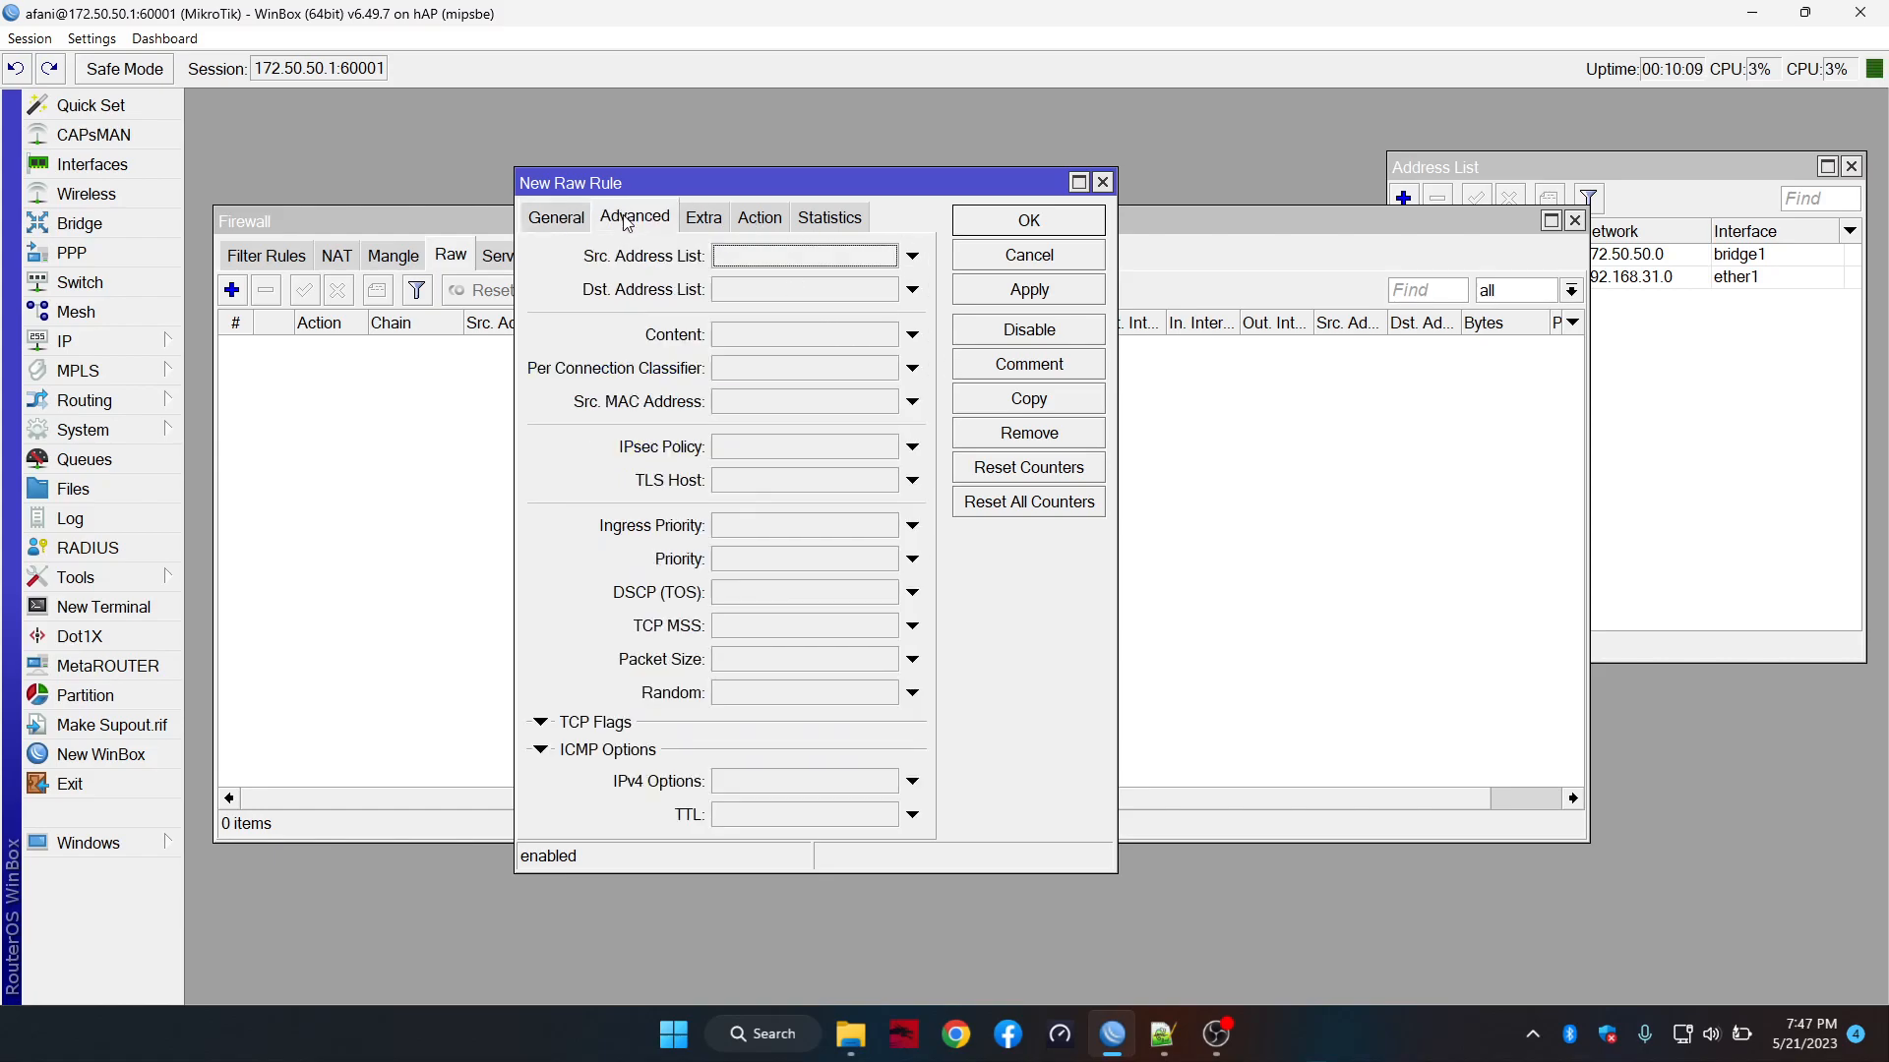
click(912, 258)
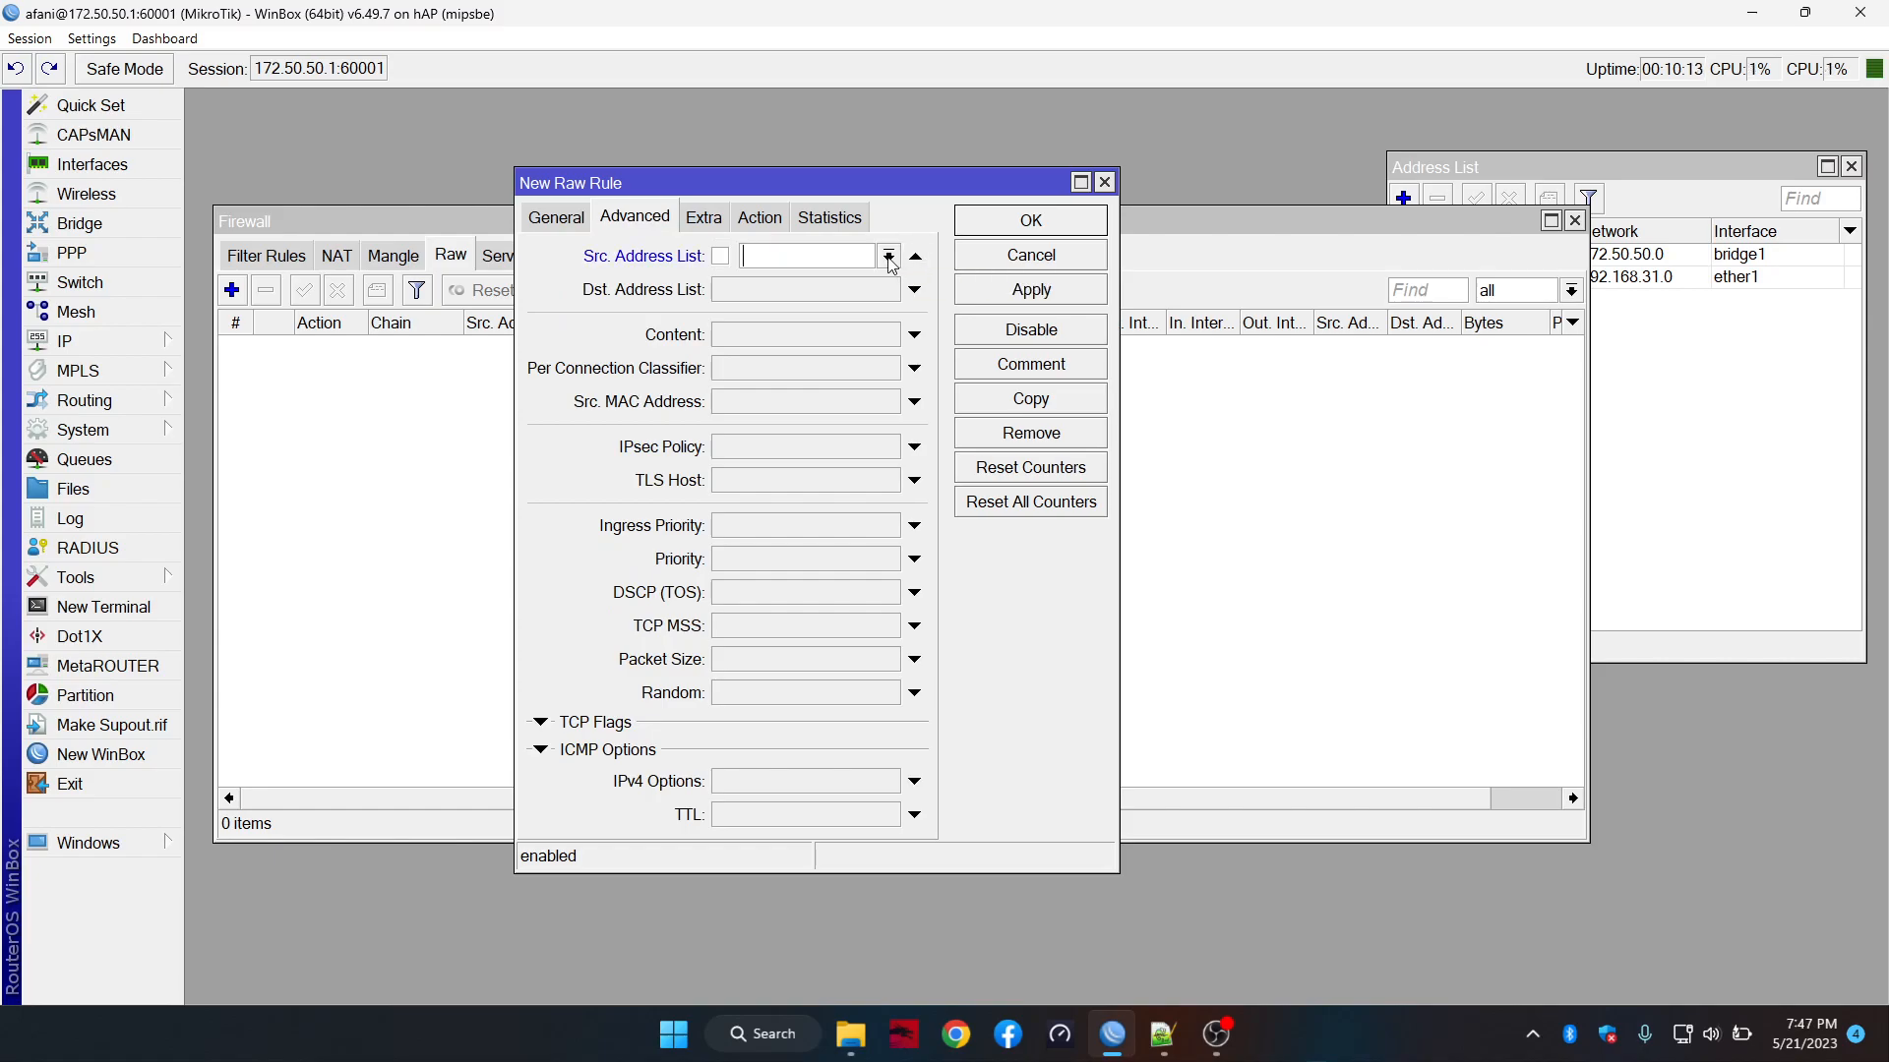
click(889, 258)
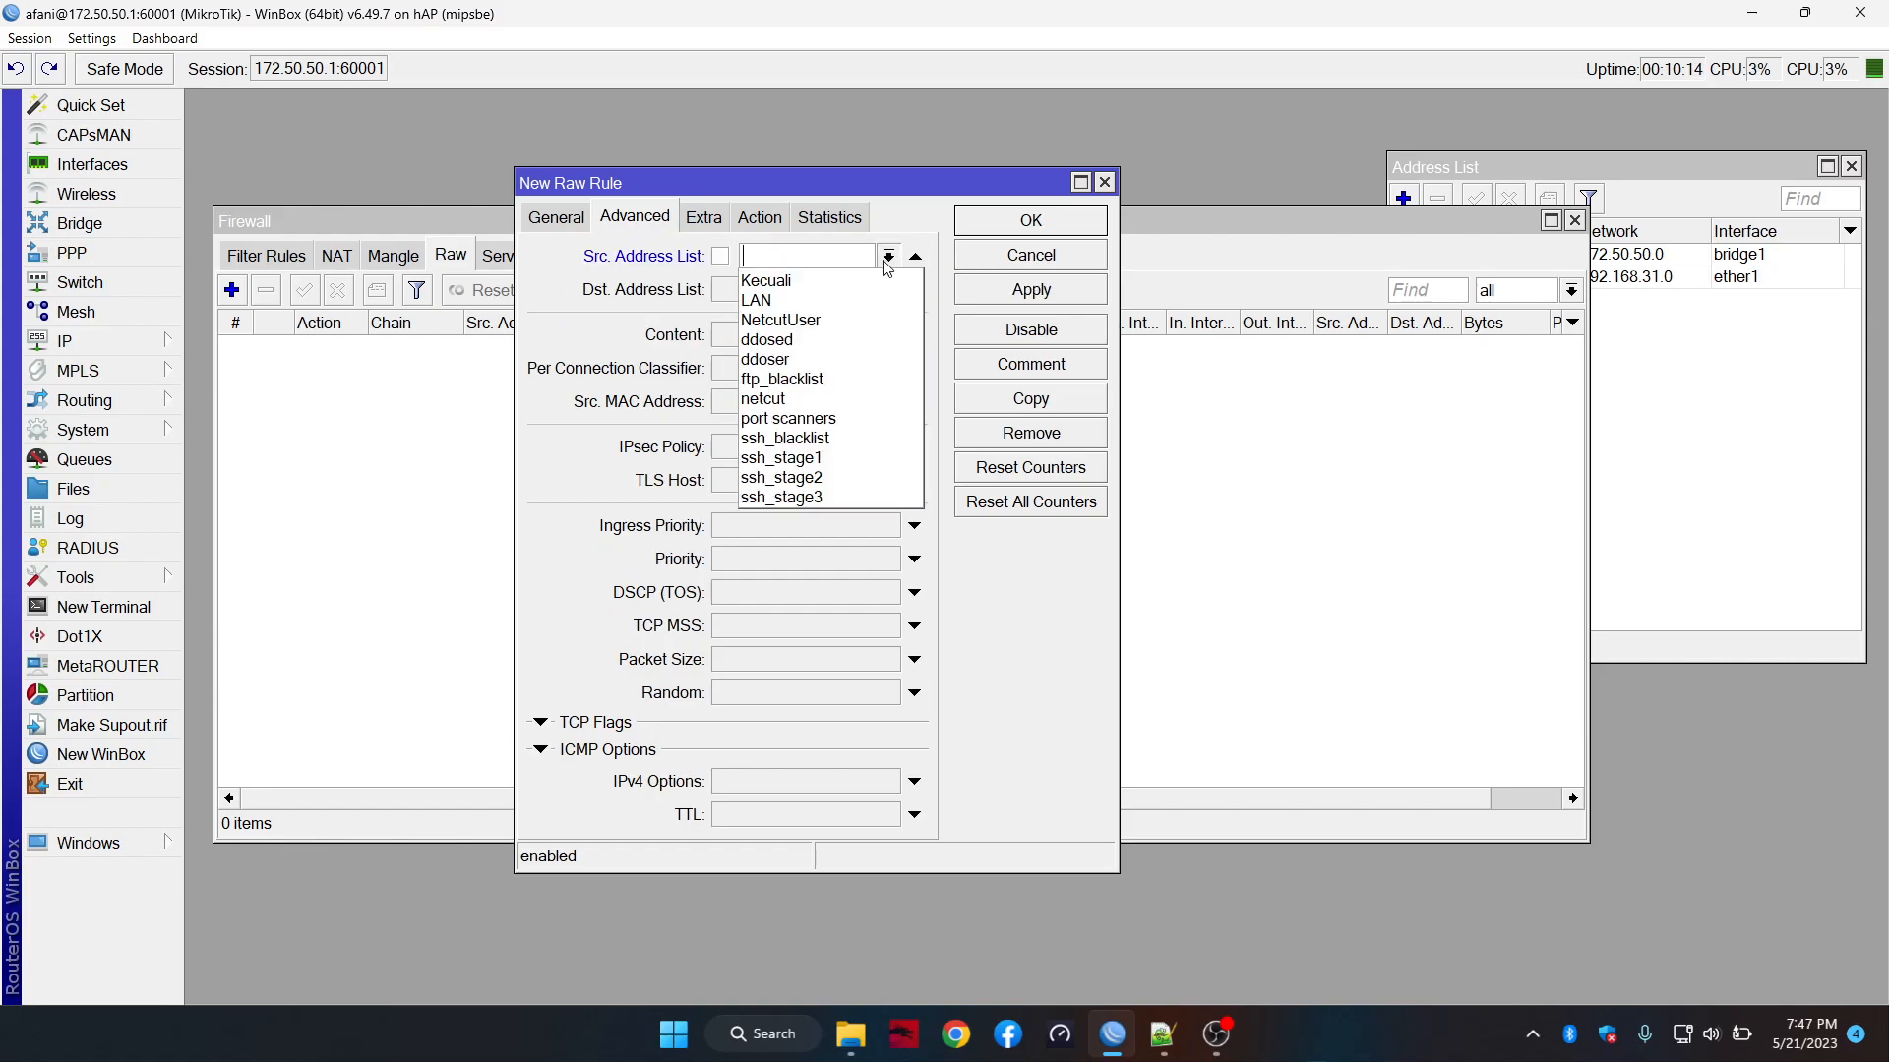
click(839, 301)
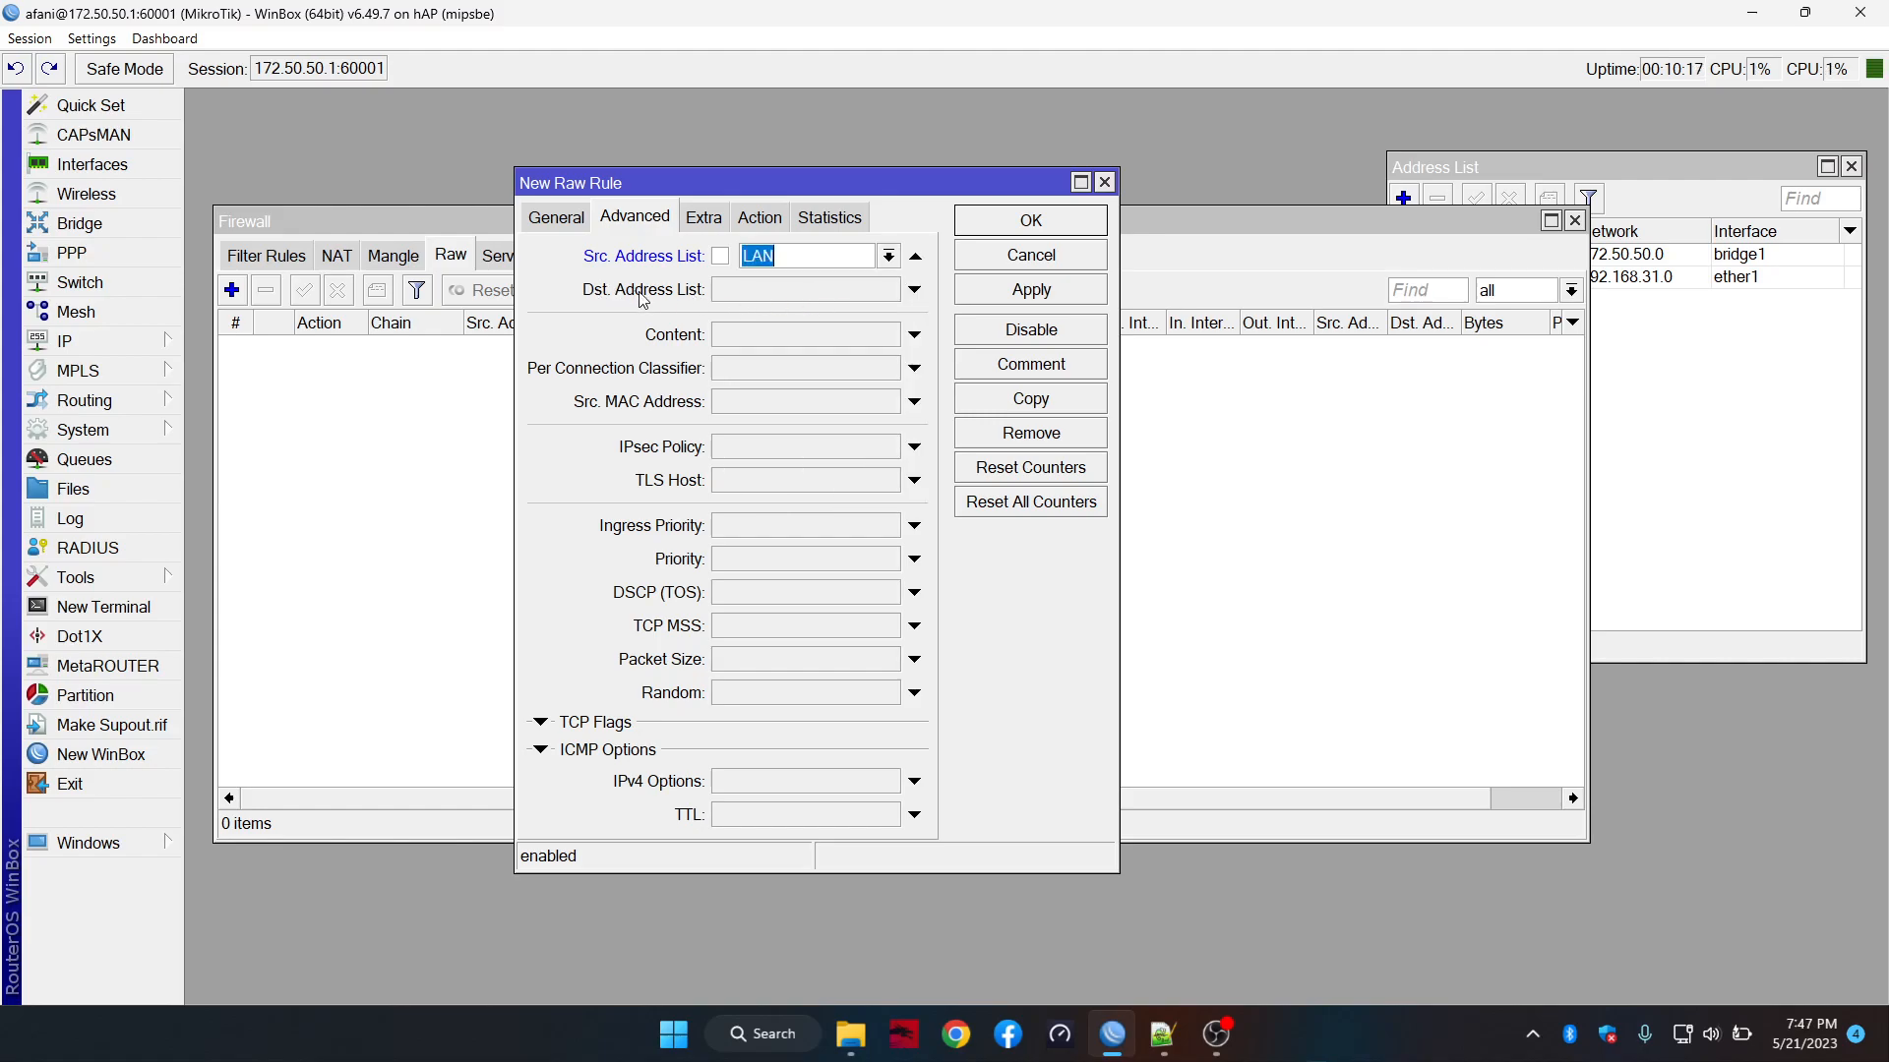
click(857, 289)
click(888, 290)
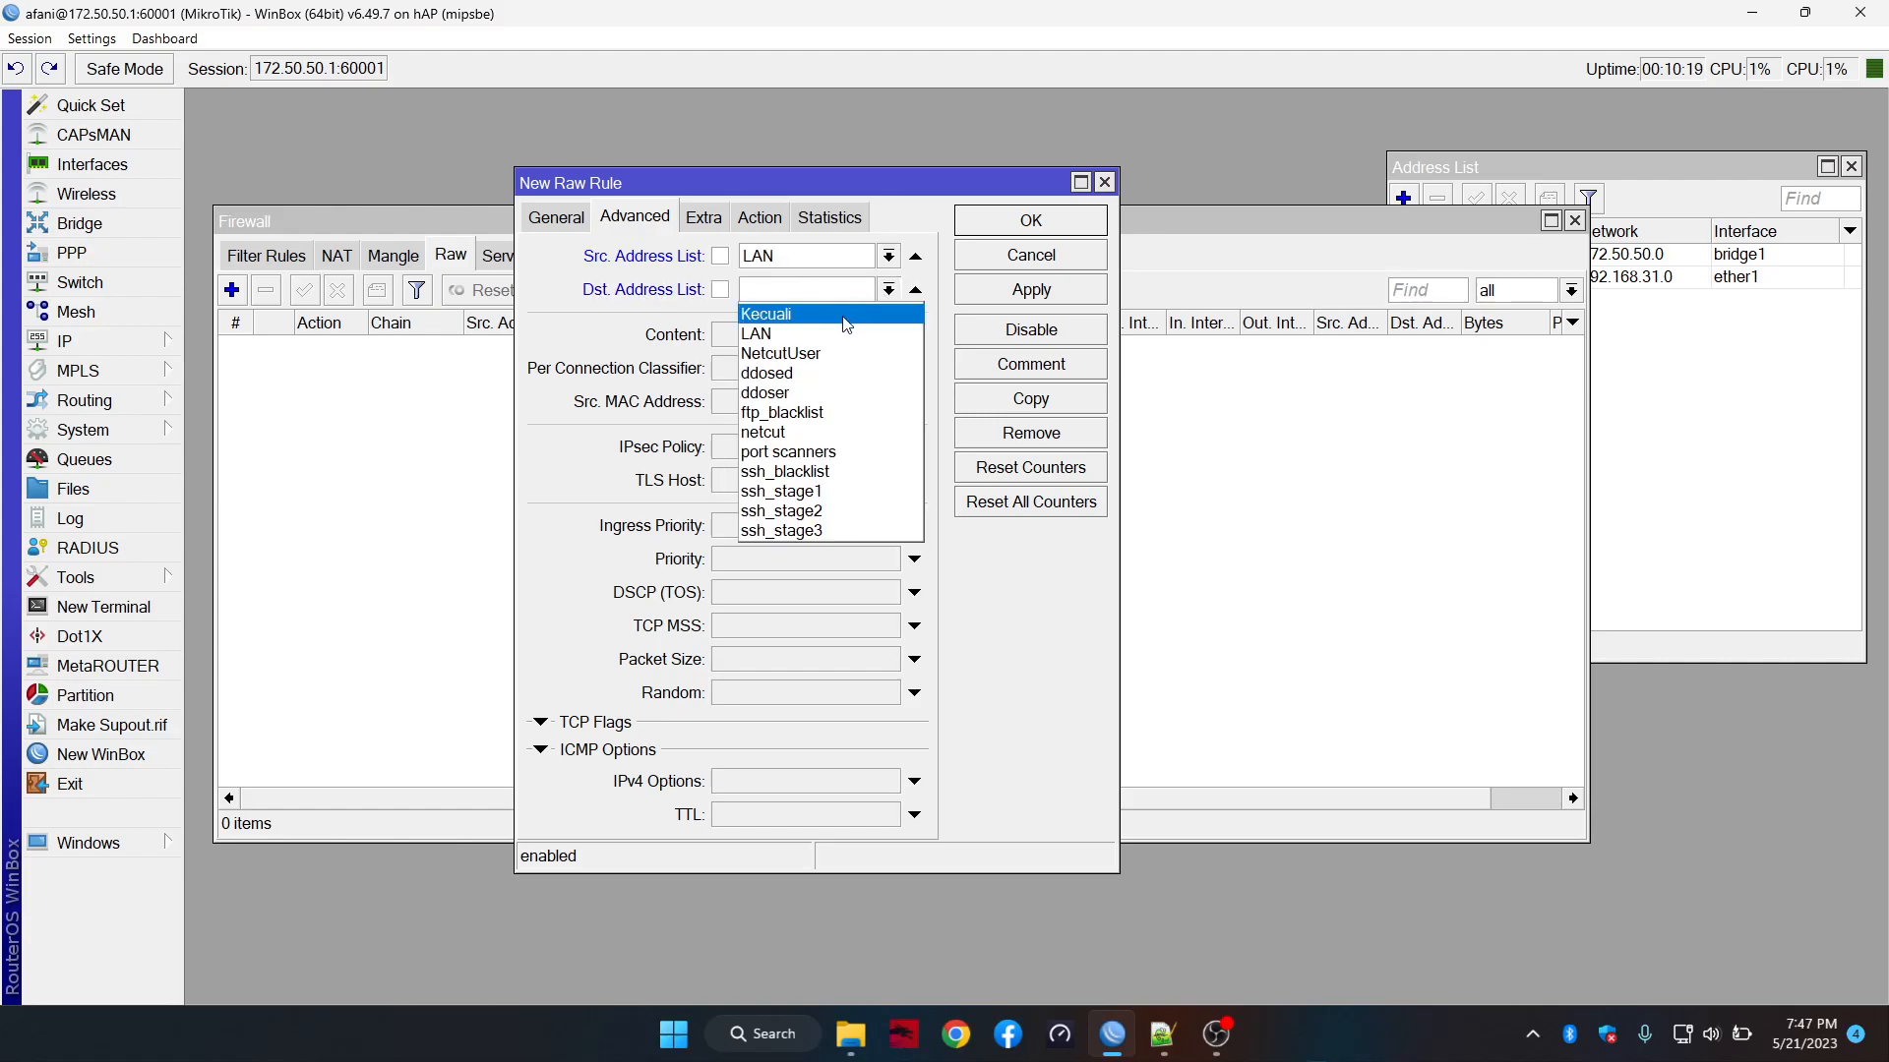
click(848, 313)
click(722, 291)
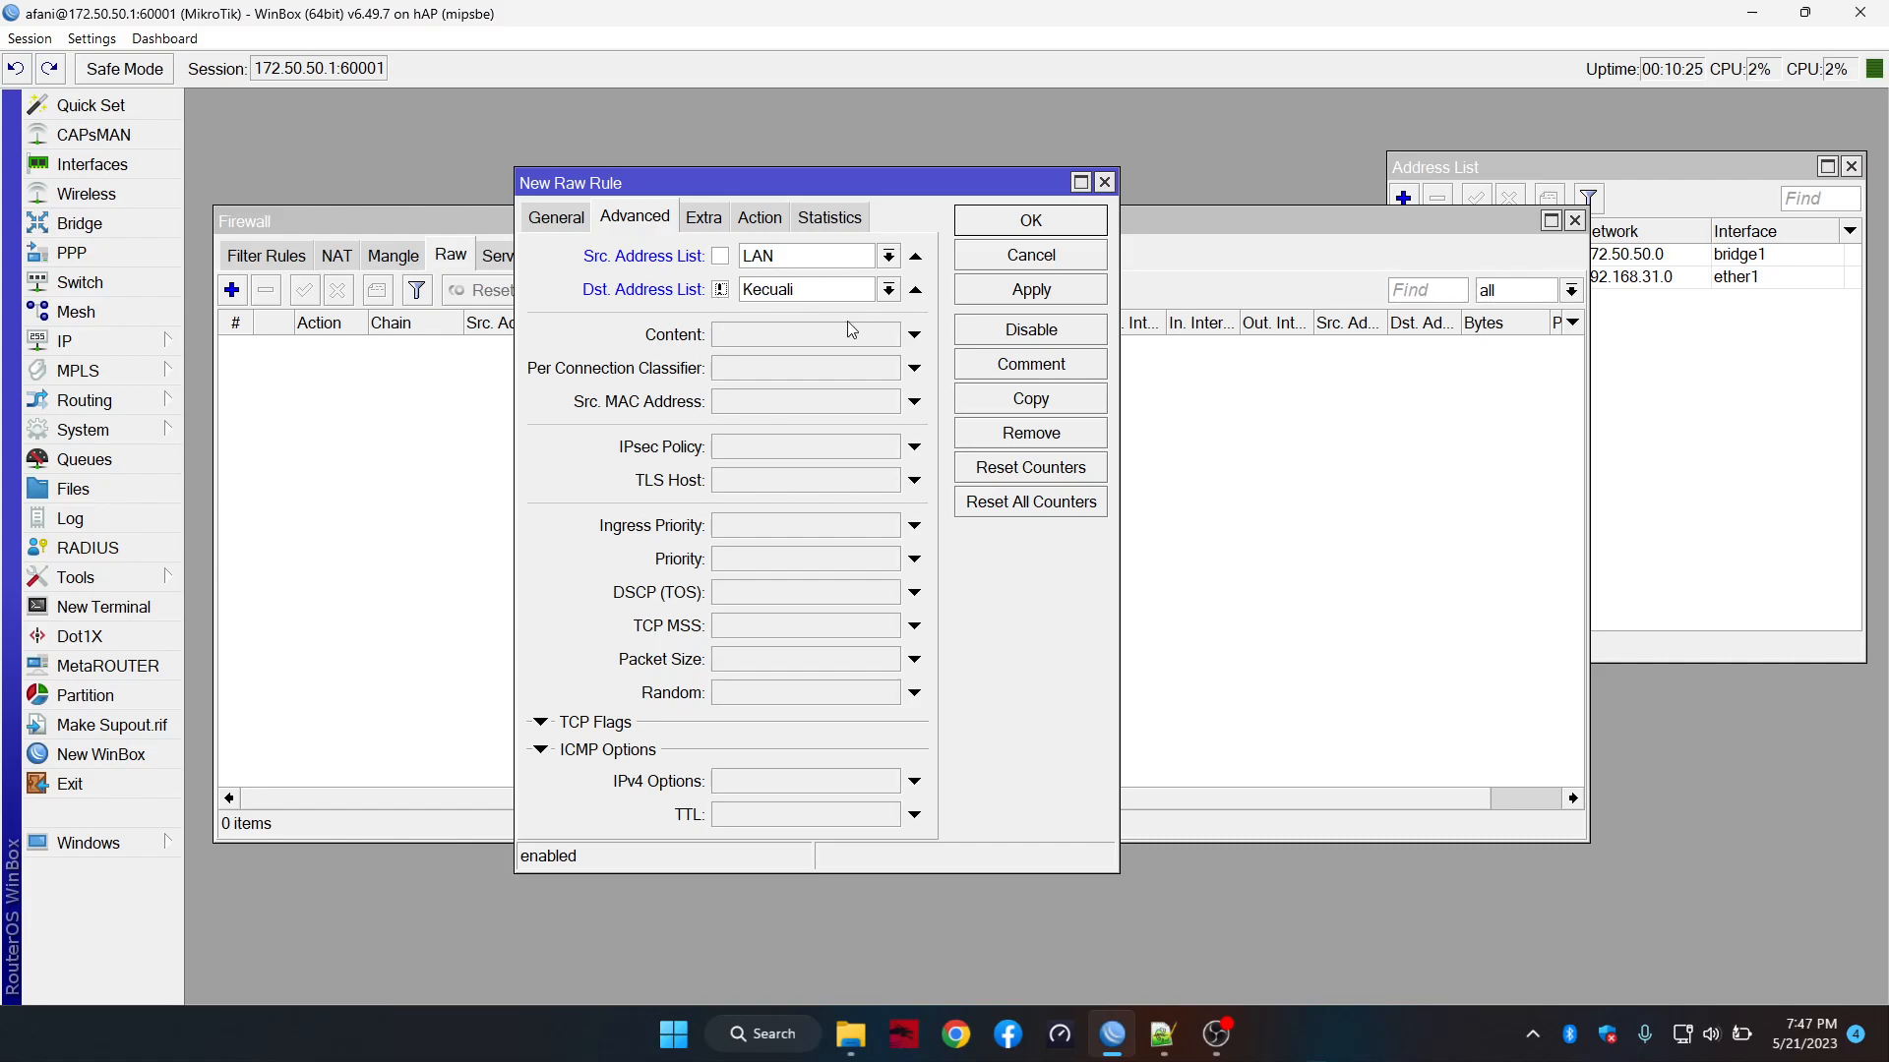
click(1605, 205)
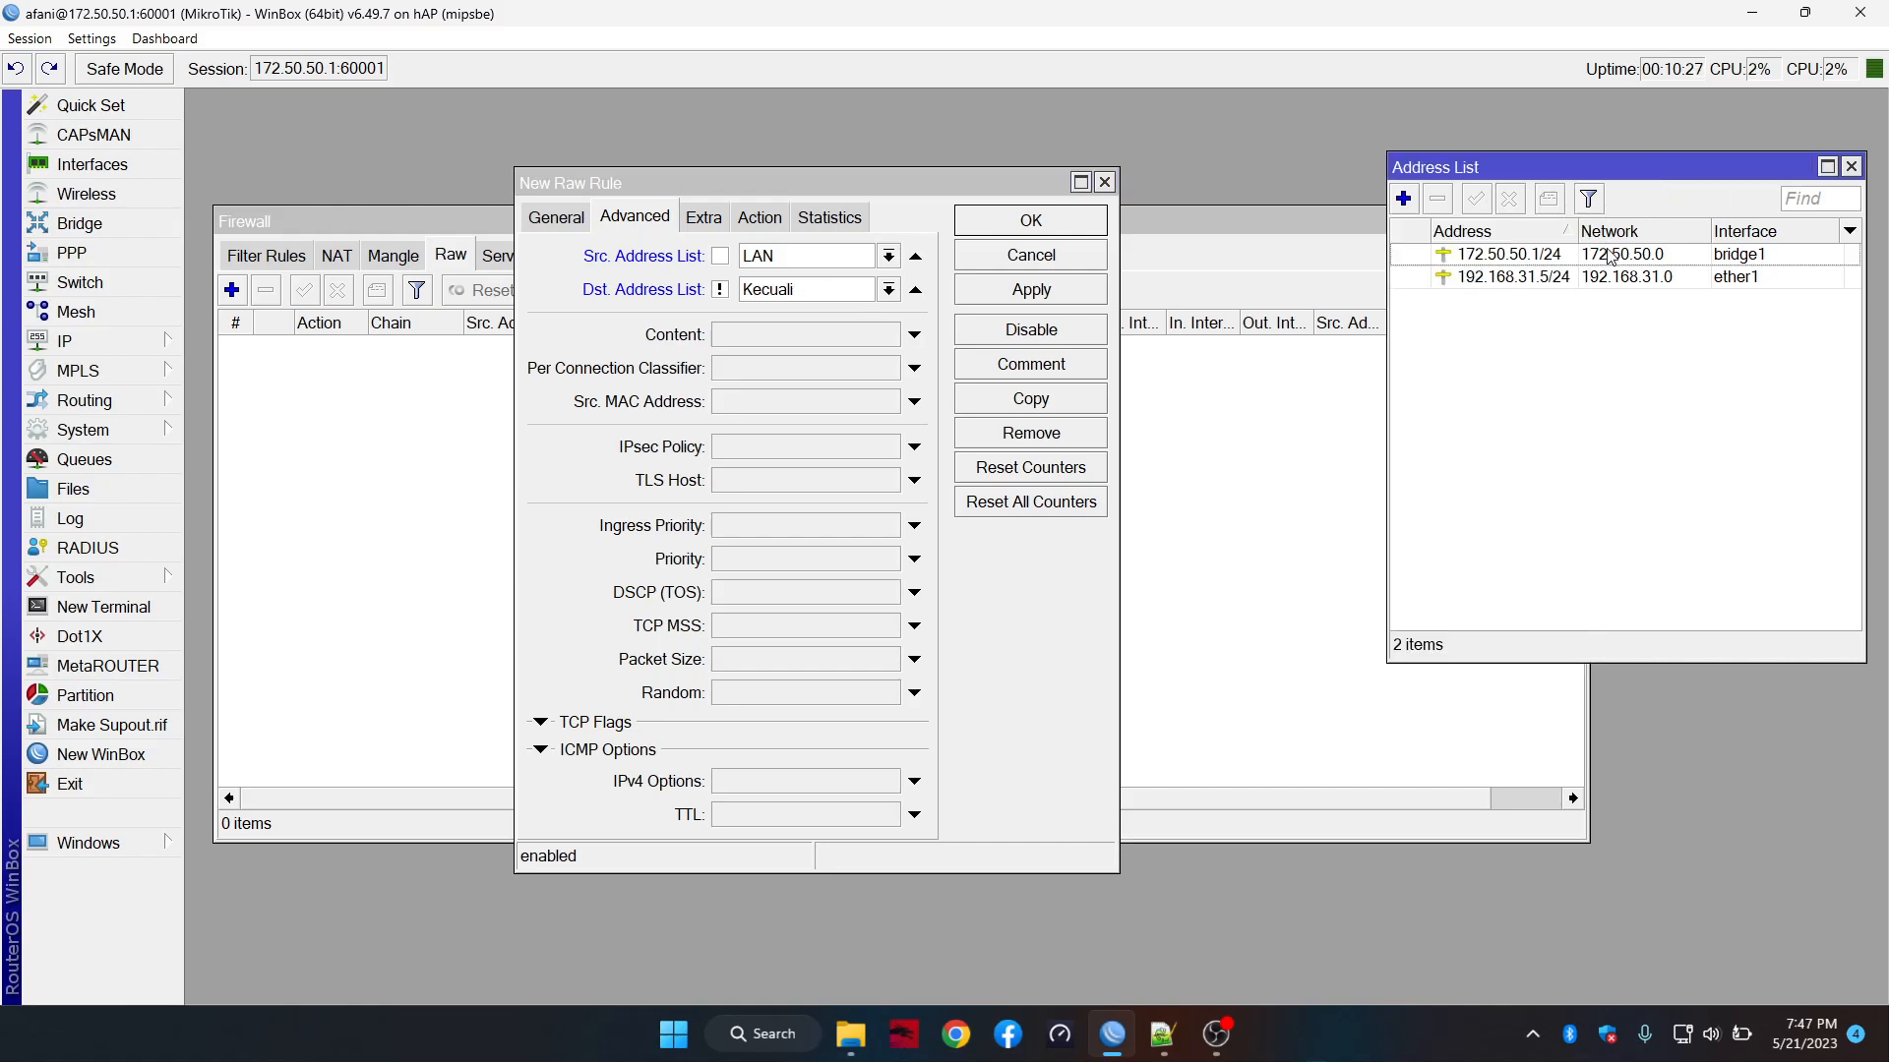
Set the rule's action to add dst to address list, with address list IP-Games and timeout 00:30:00
click(740, 220)
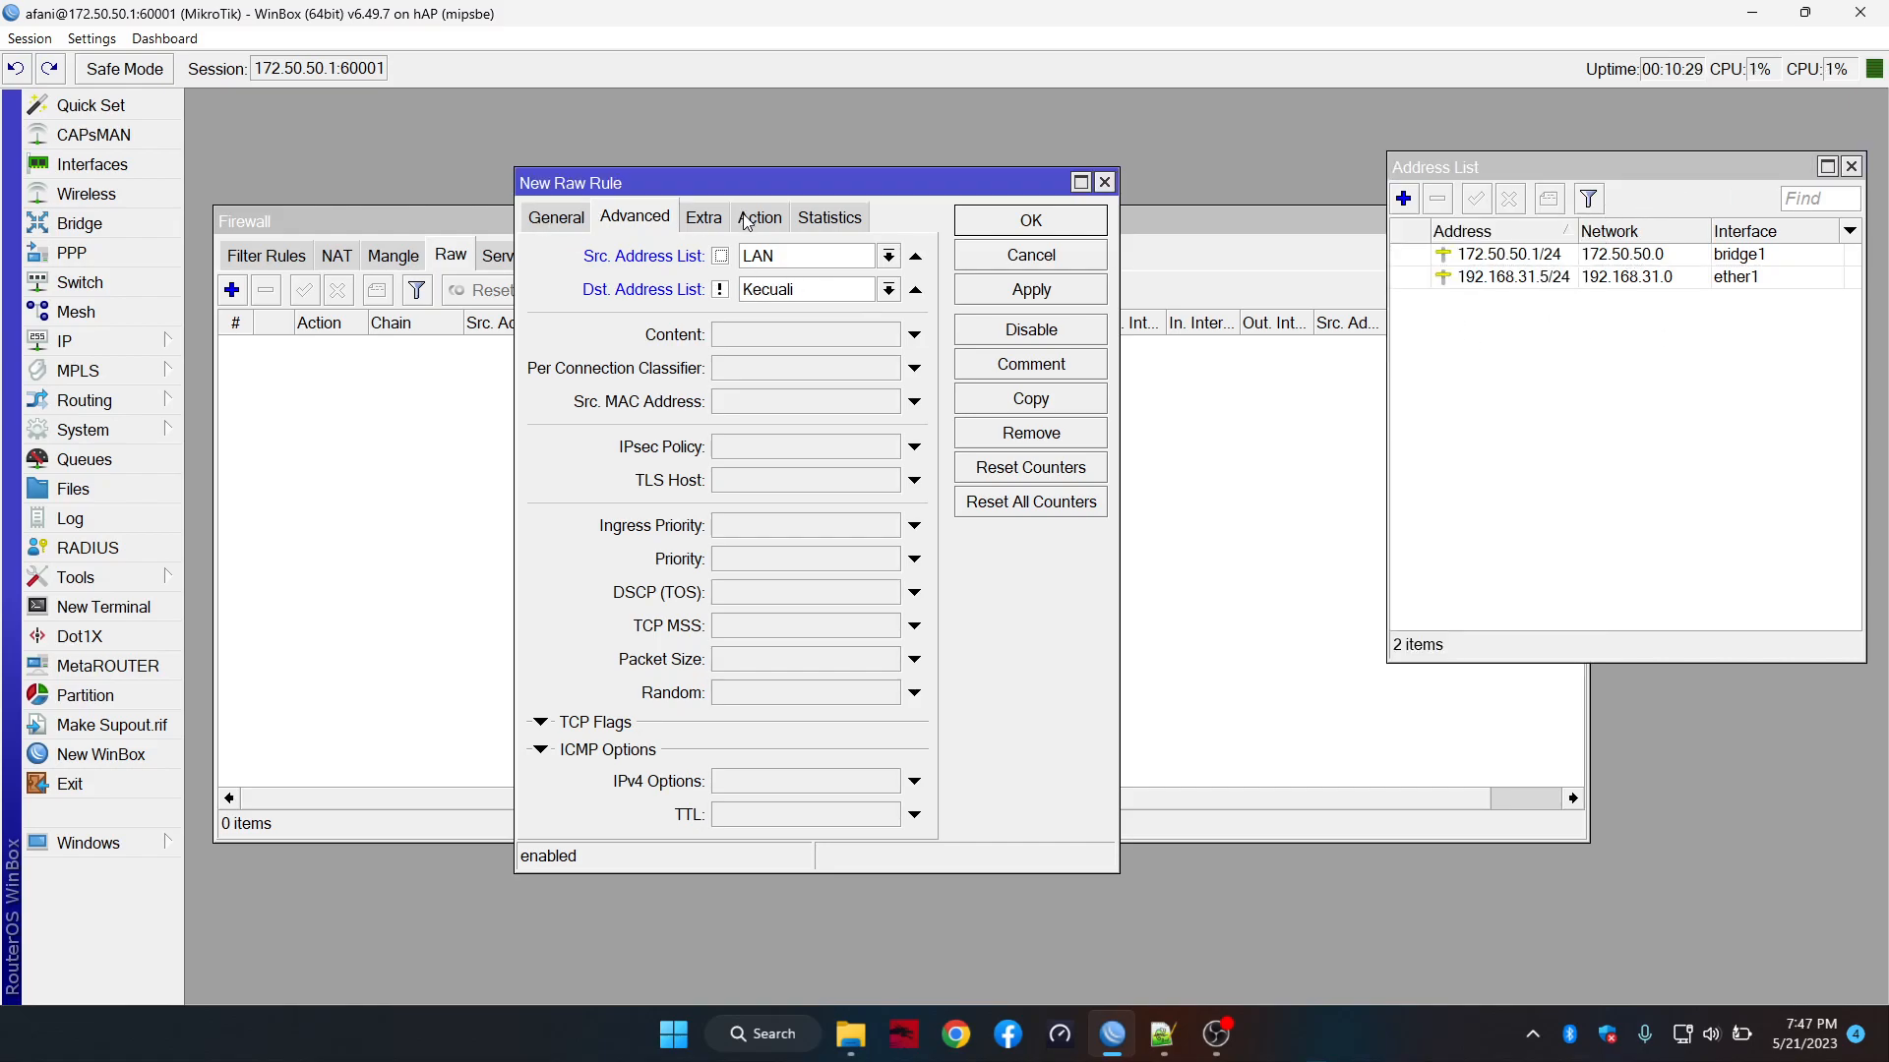
click(740, 261)
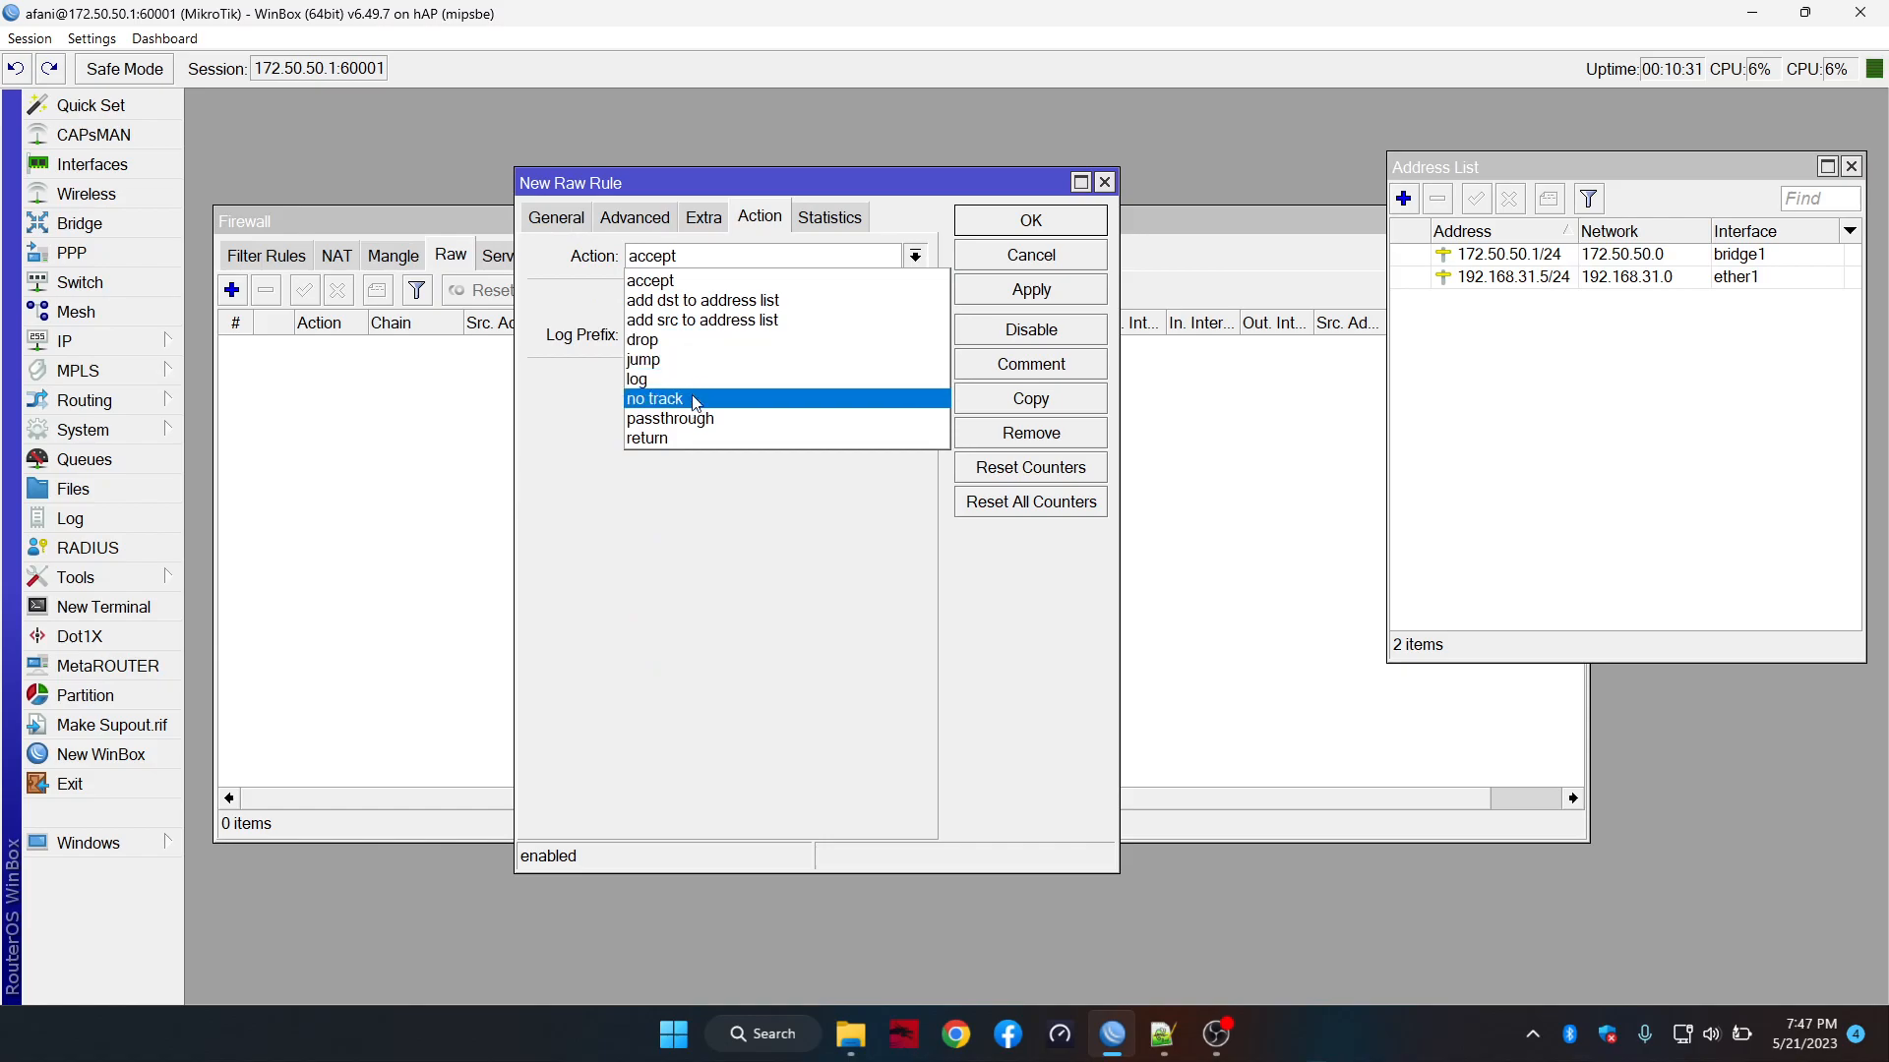
click(713, 300)
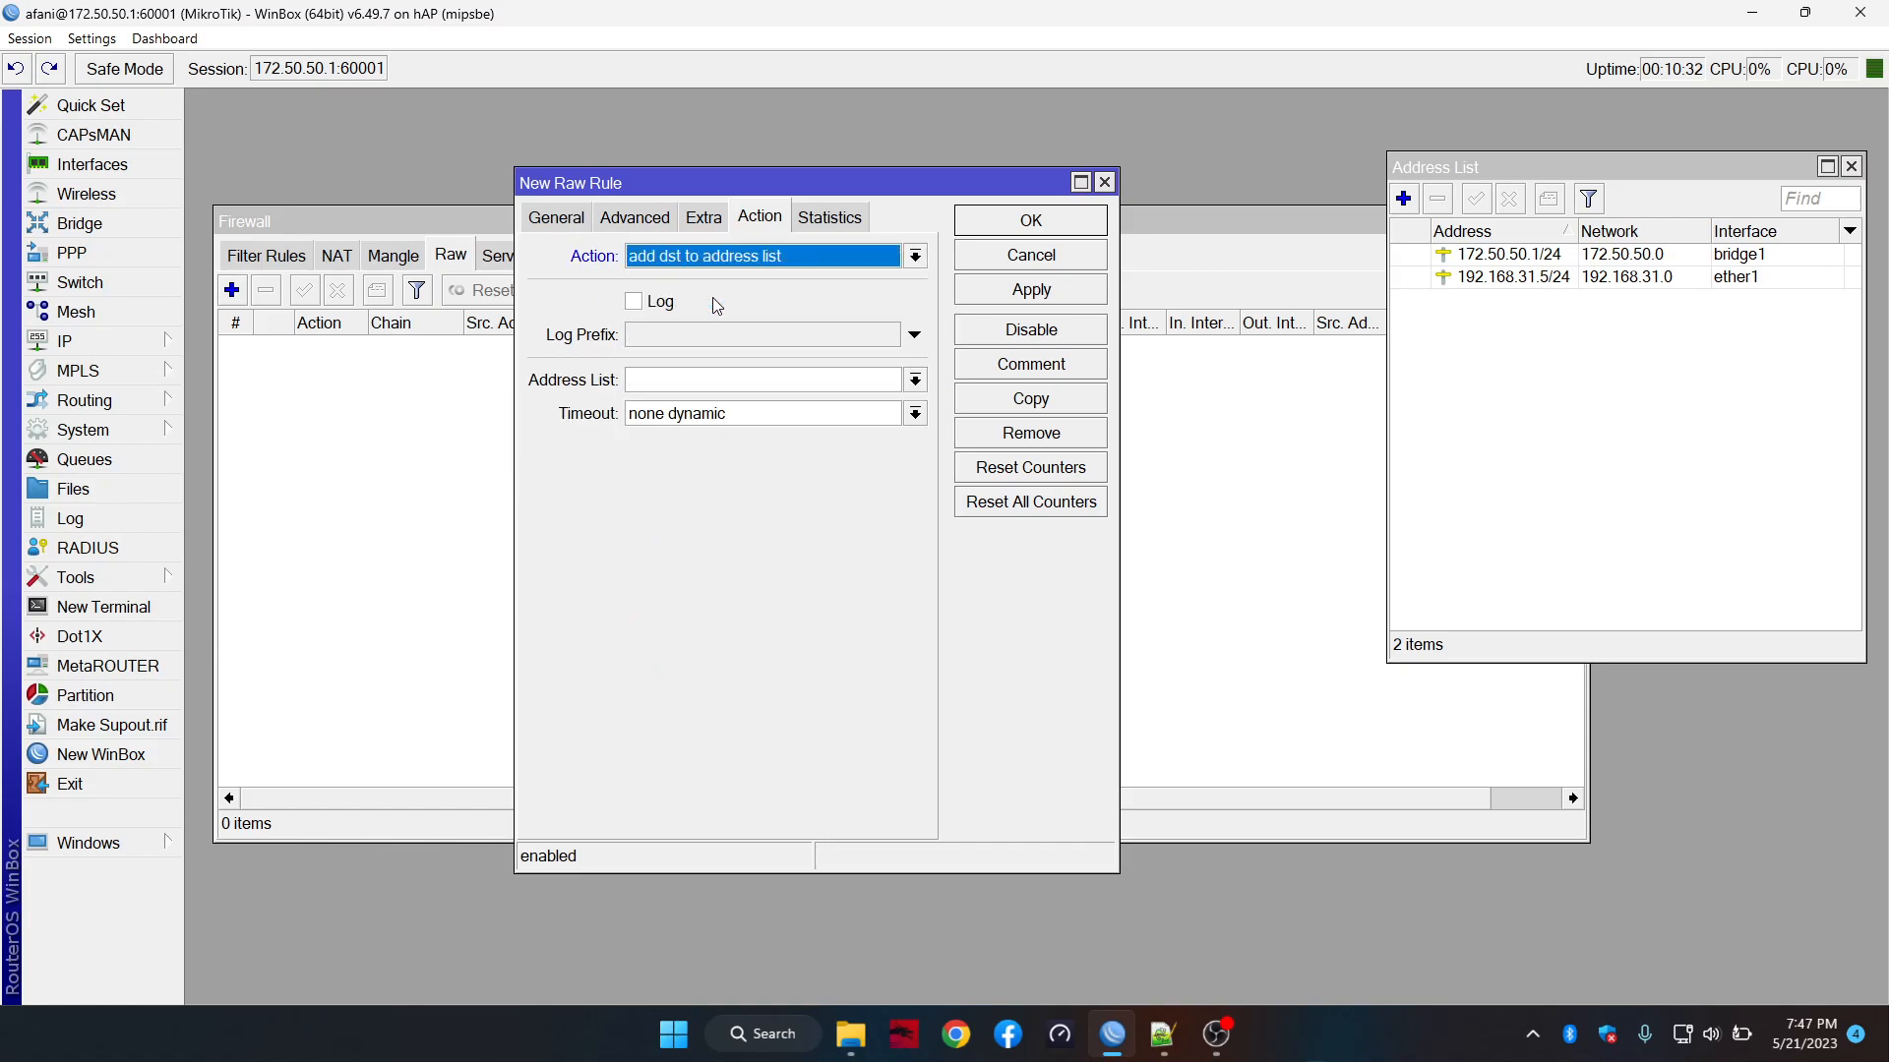
click(684, 379)
text(IP-Games)
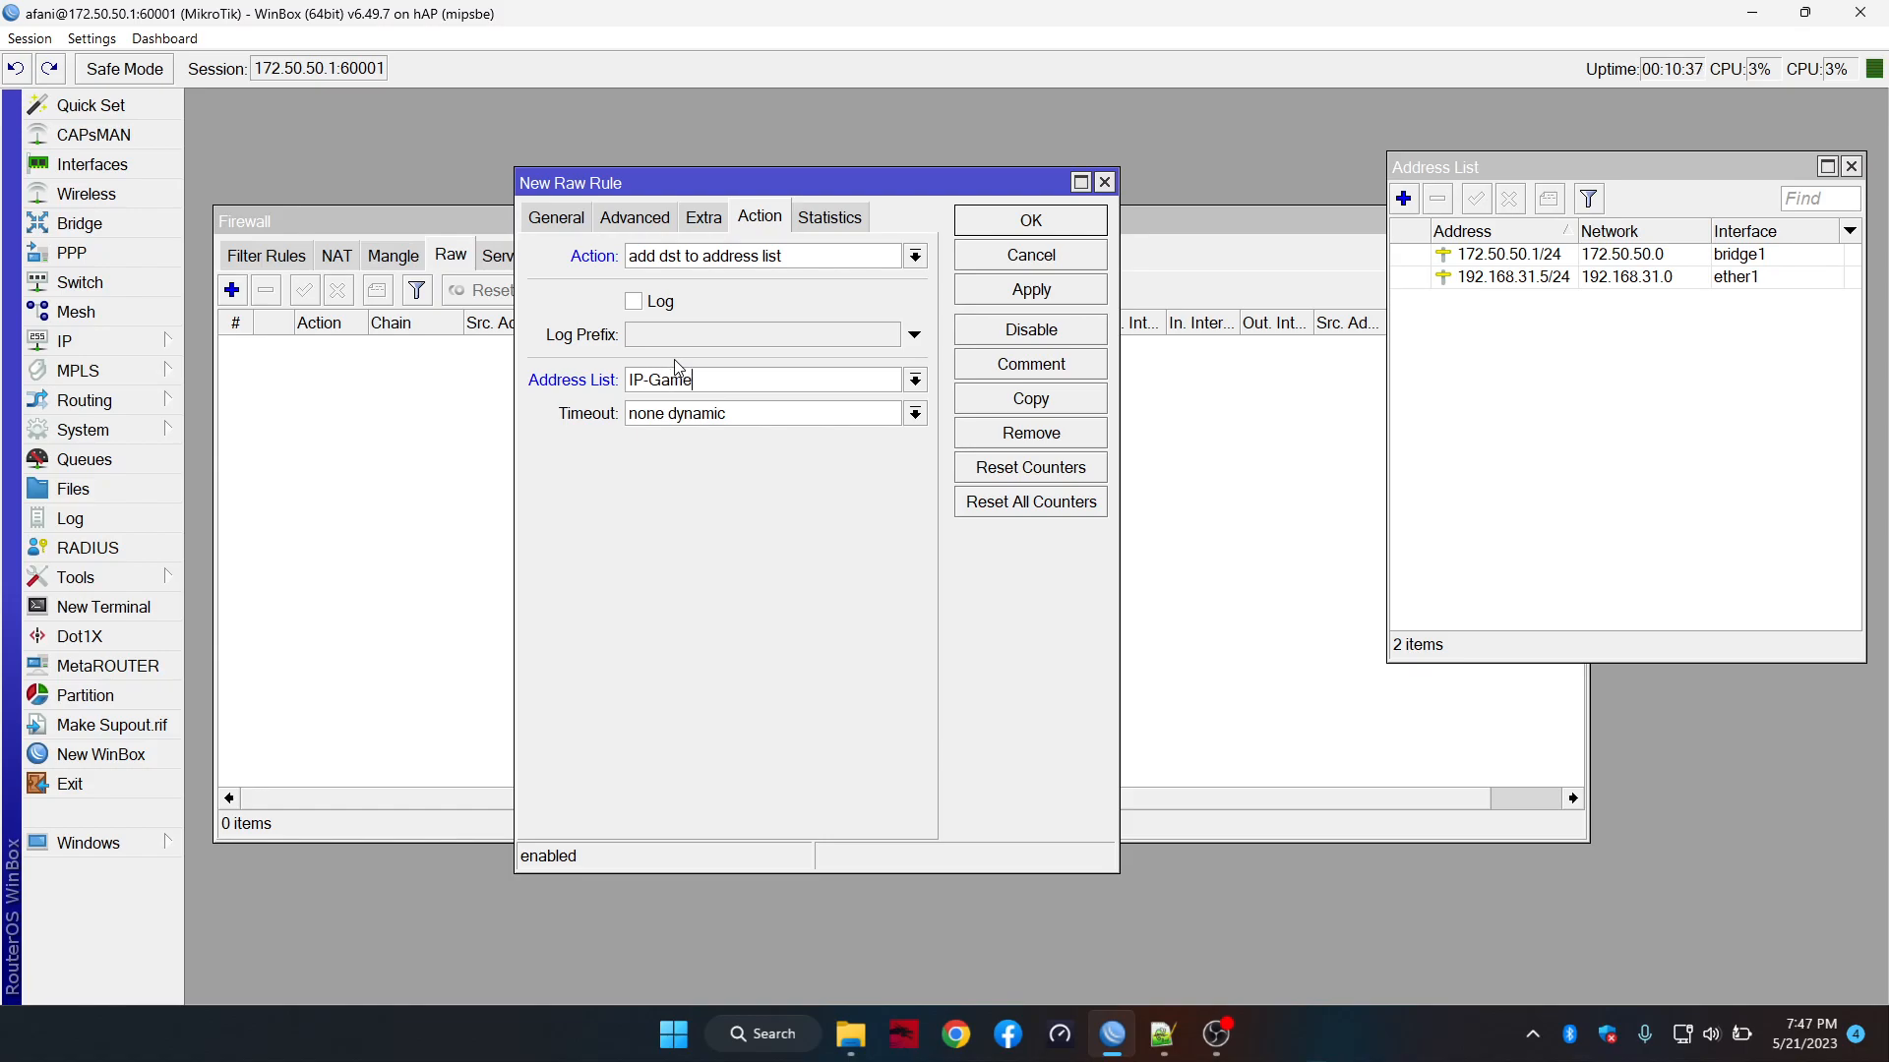
click(759, 421)
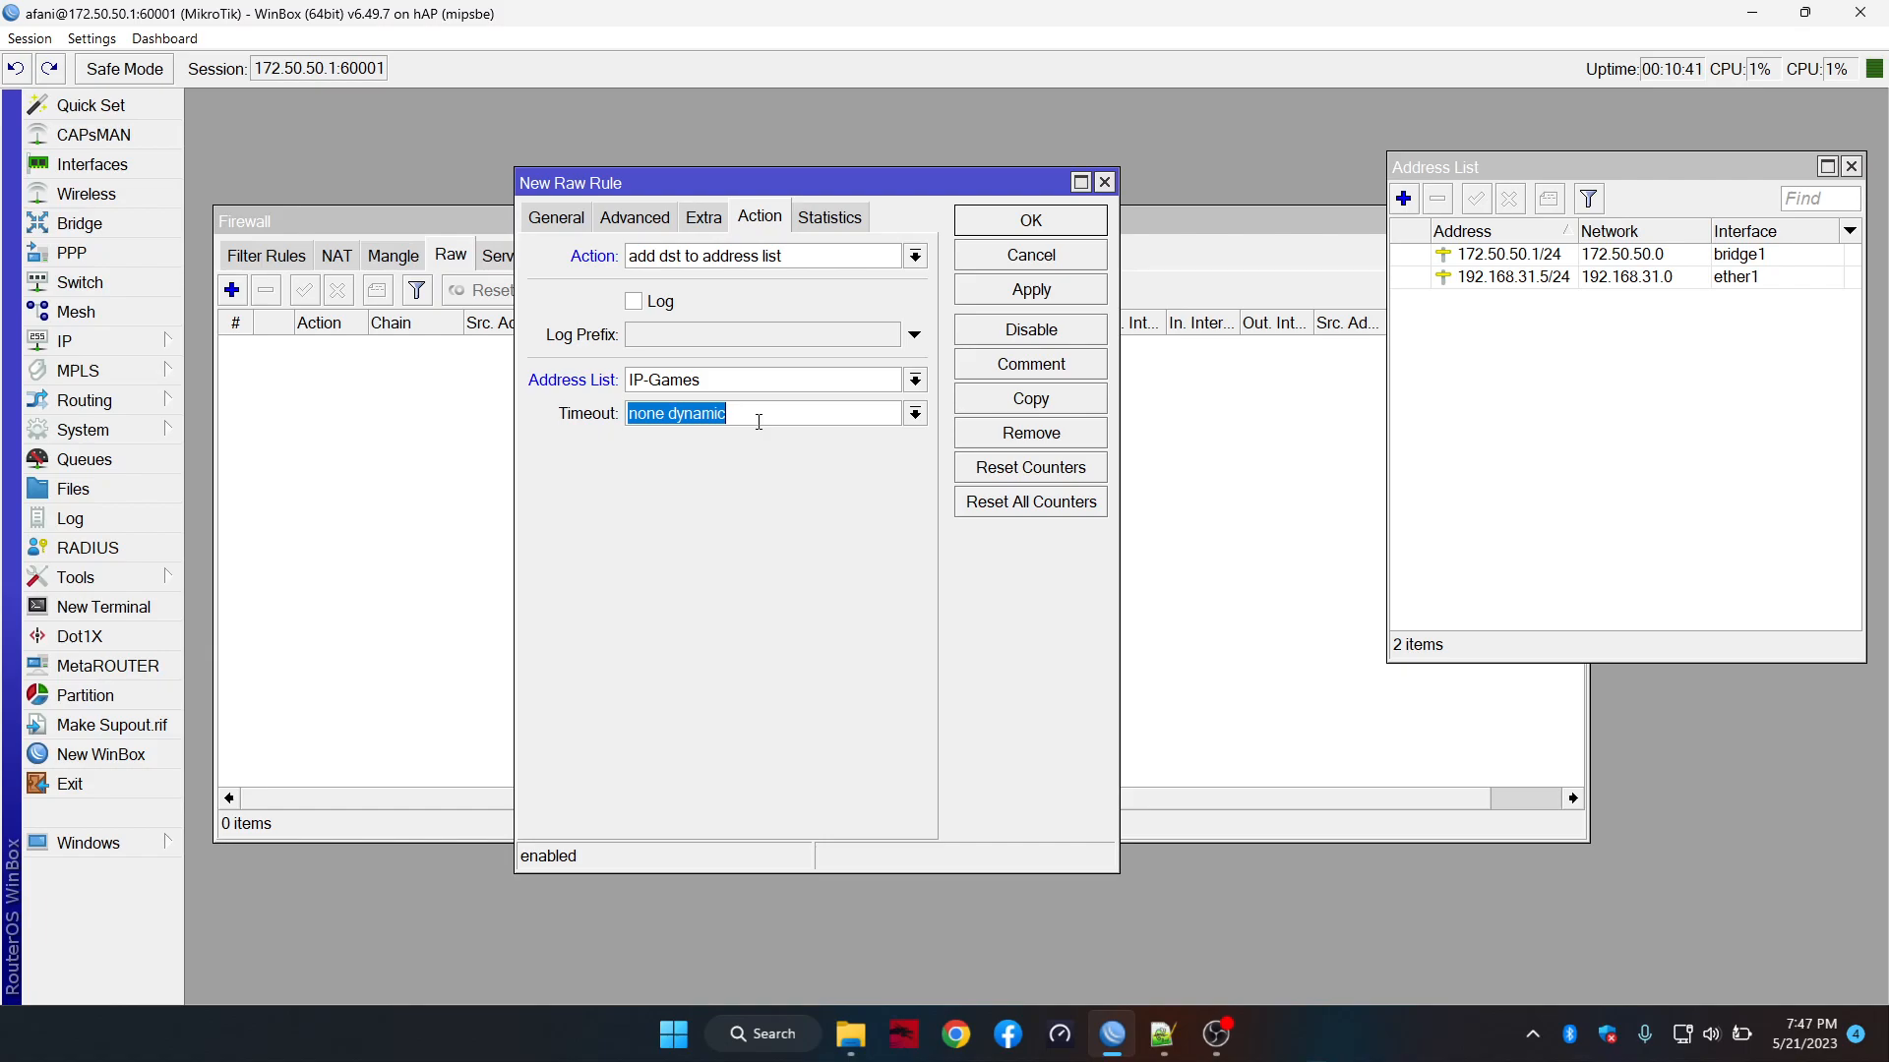
text(00:30:00)
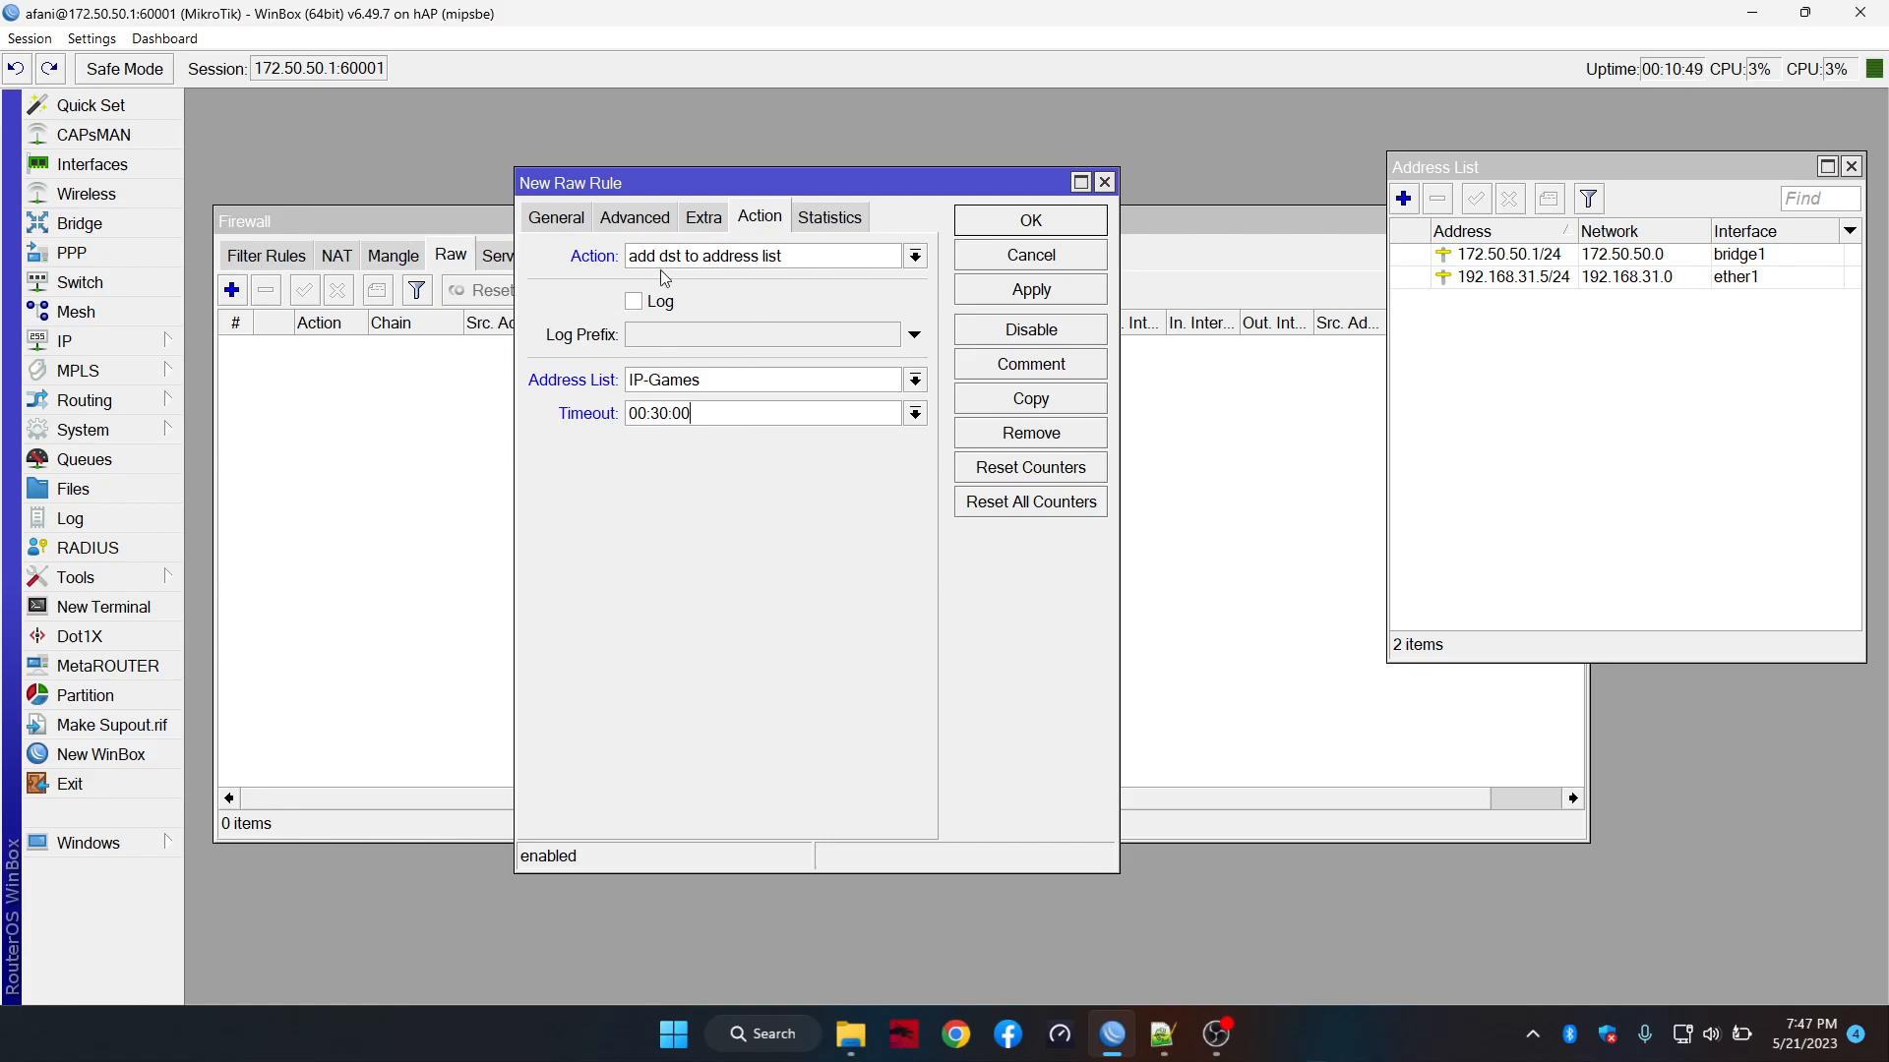
Apply the new raw rule and start a copy of it
click(547, 218)
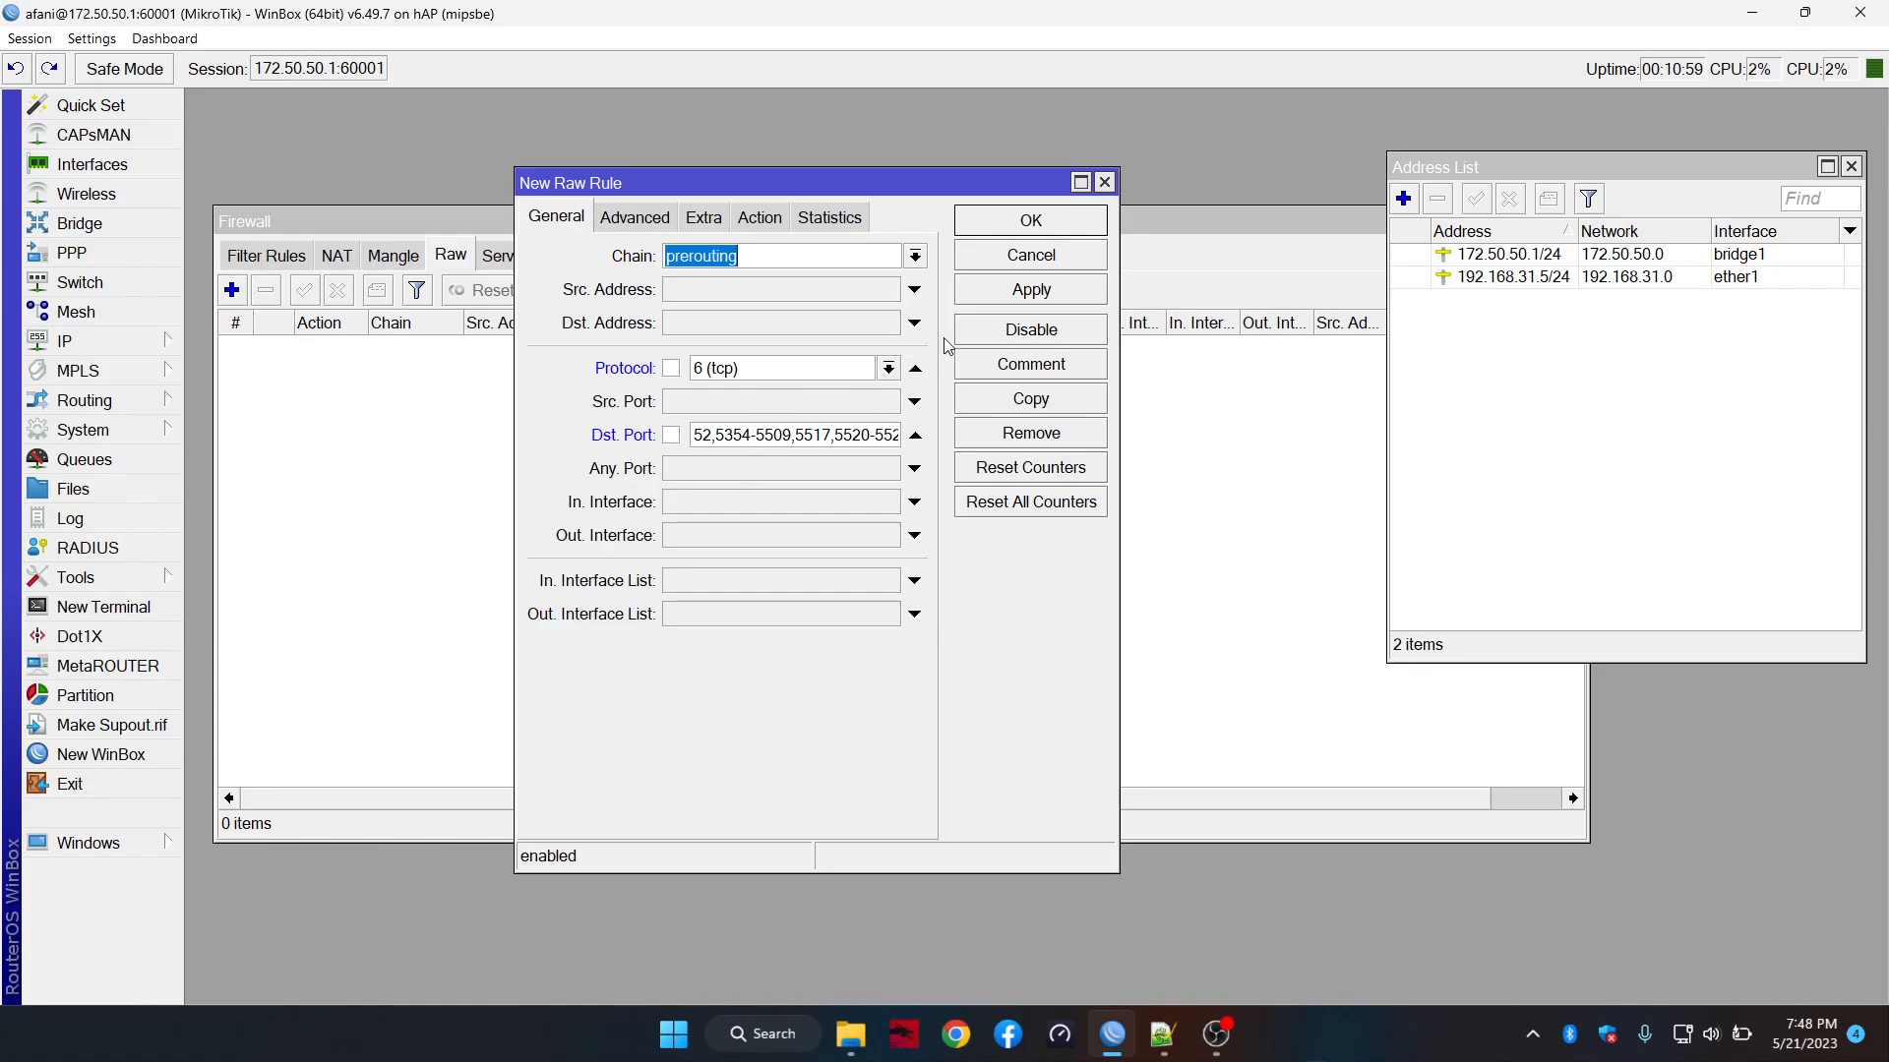
click(999, 290)
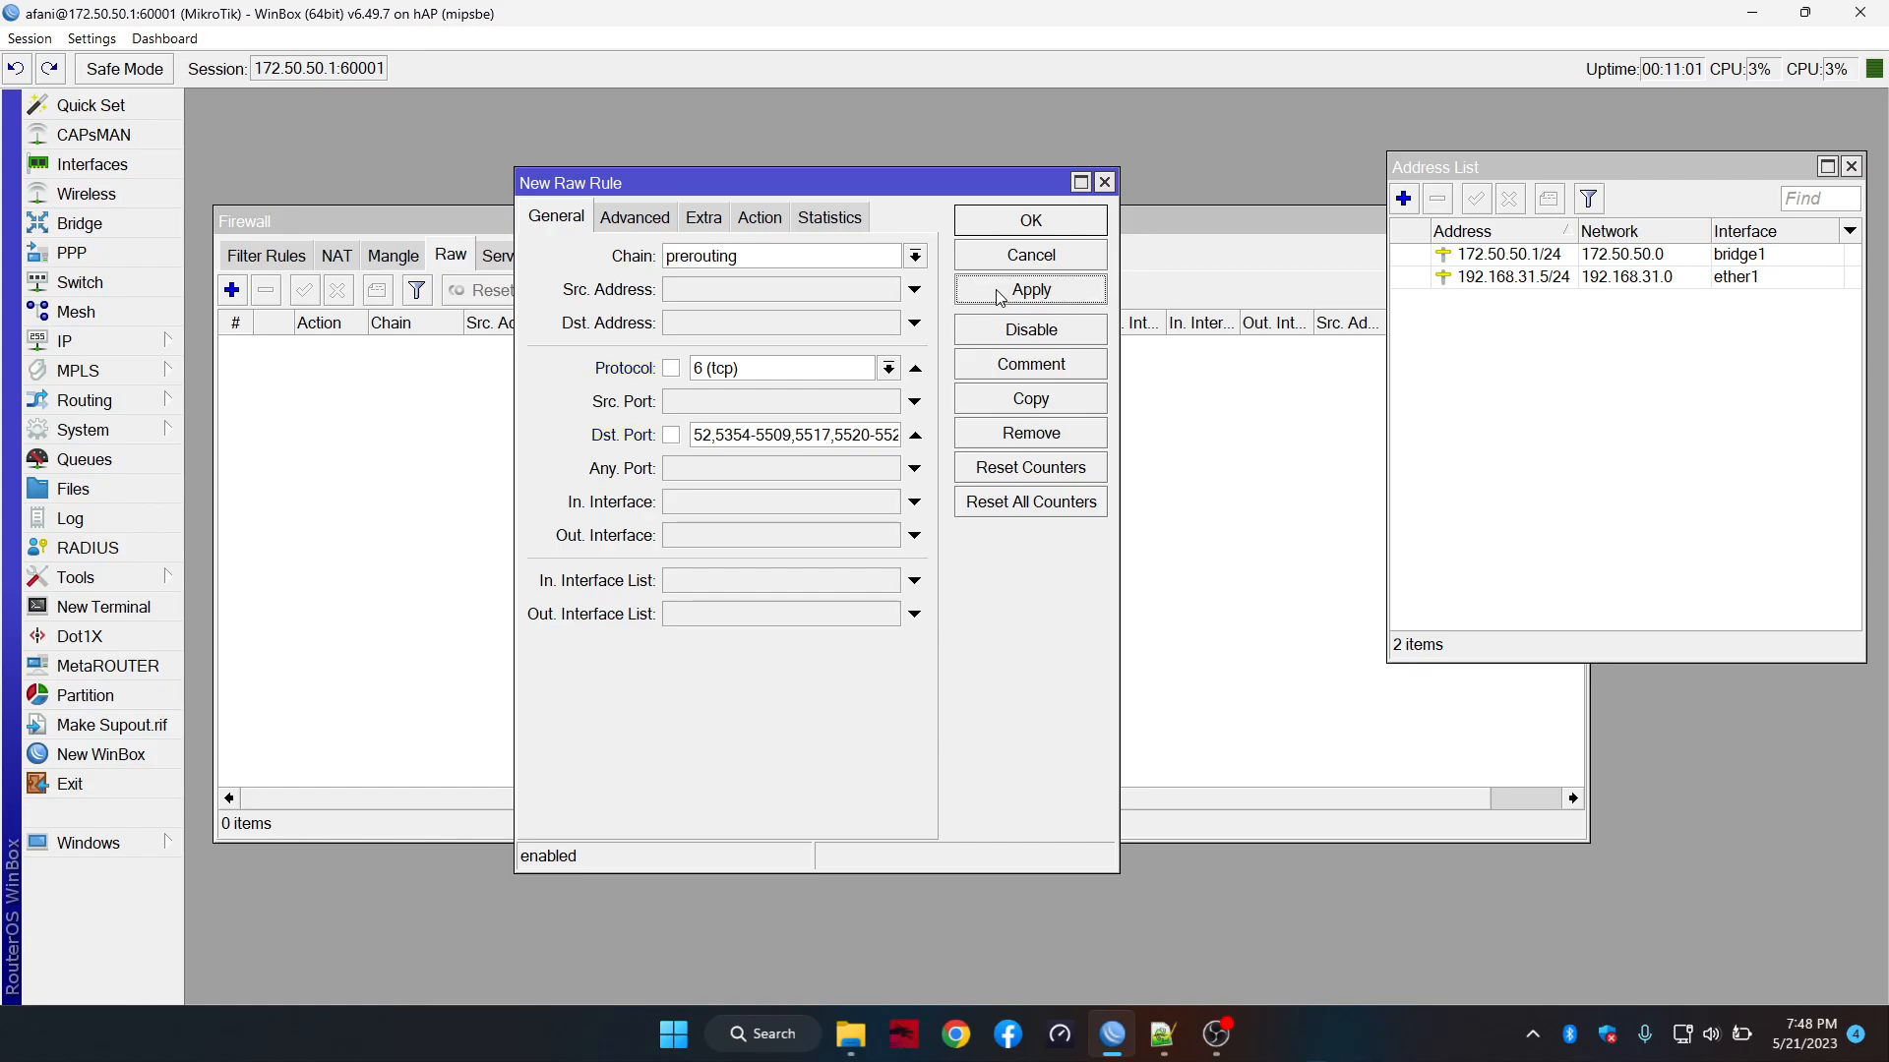
click(1008, 403)
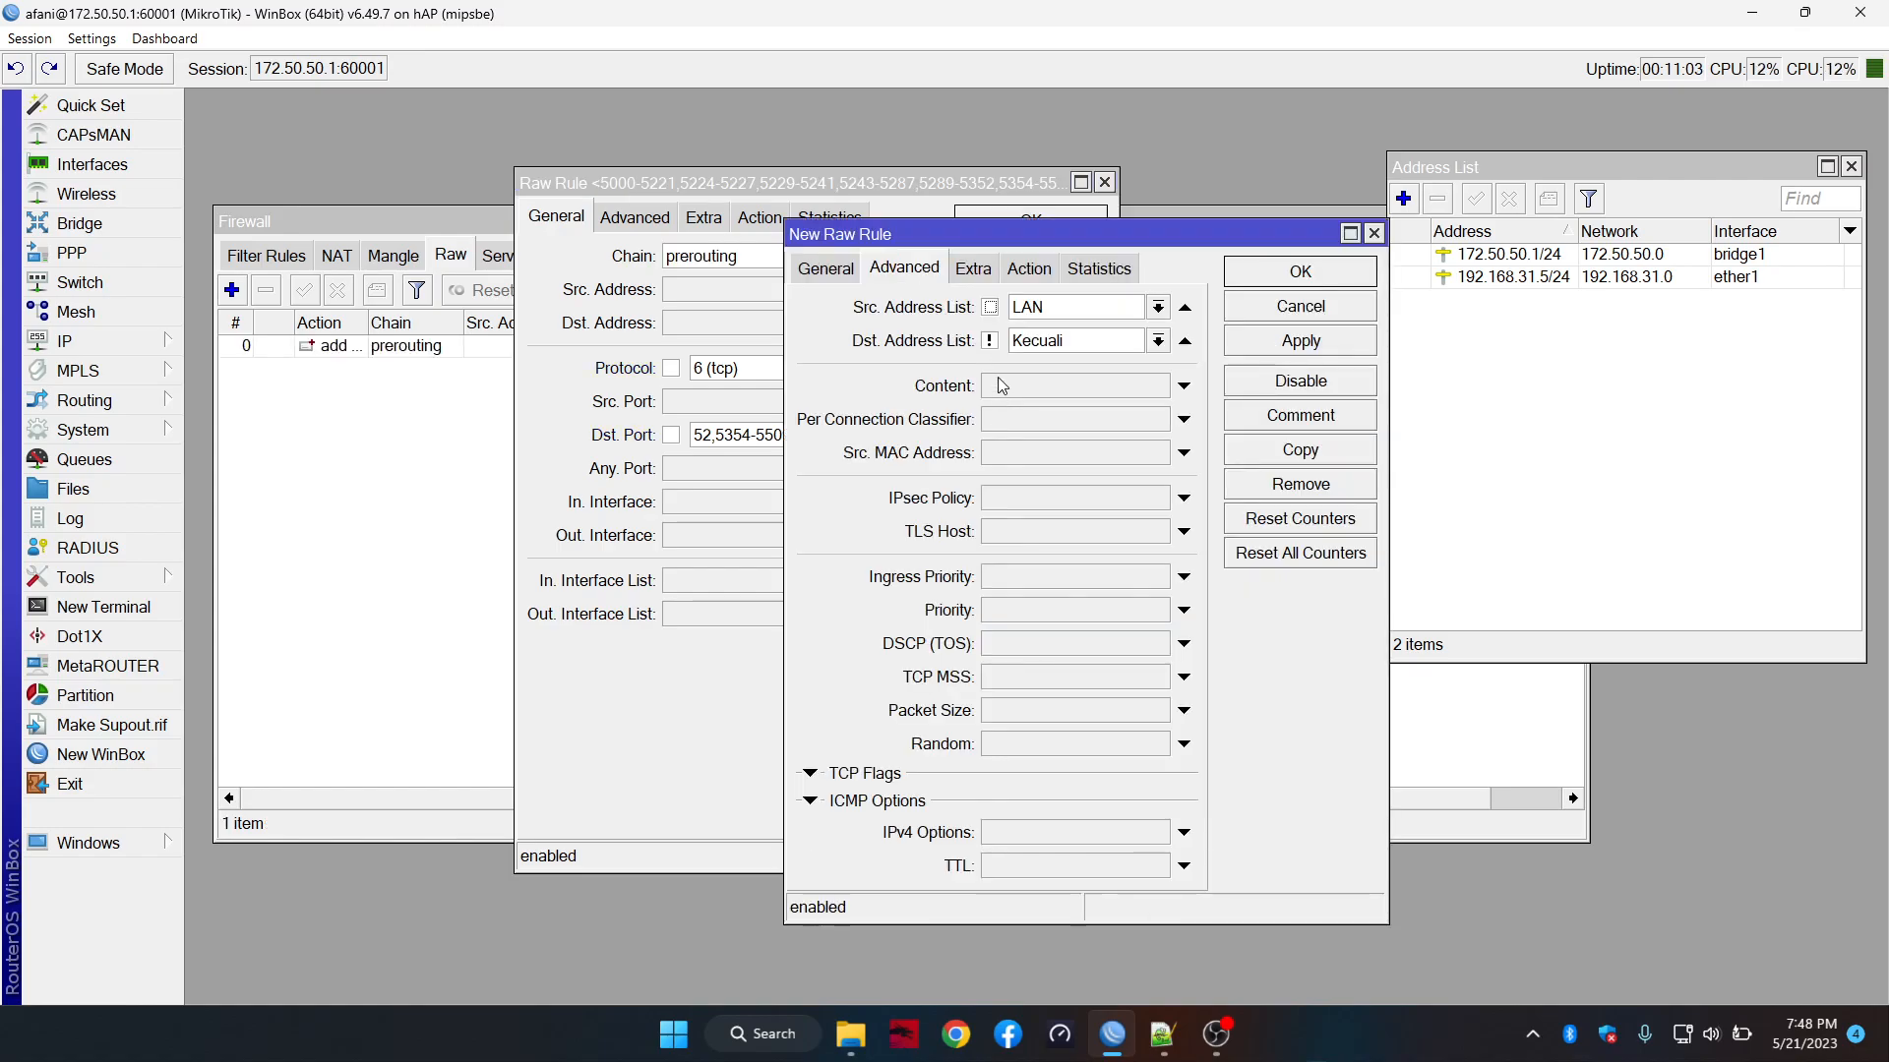
Add the comment ML to the original raw rule and save it
click(905, 182)
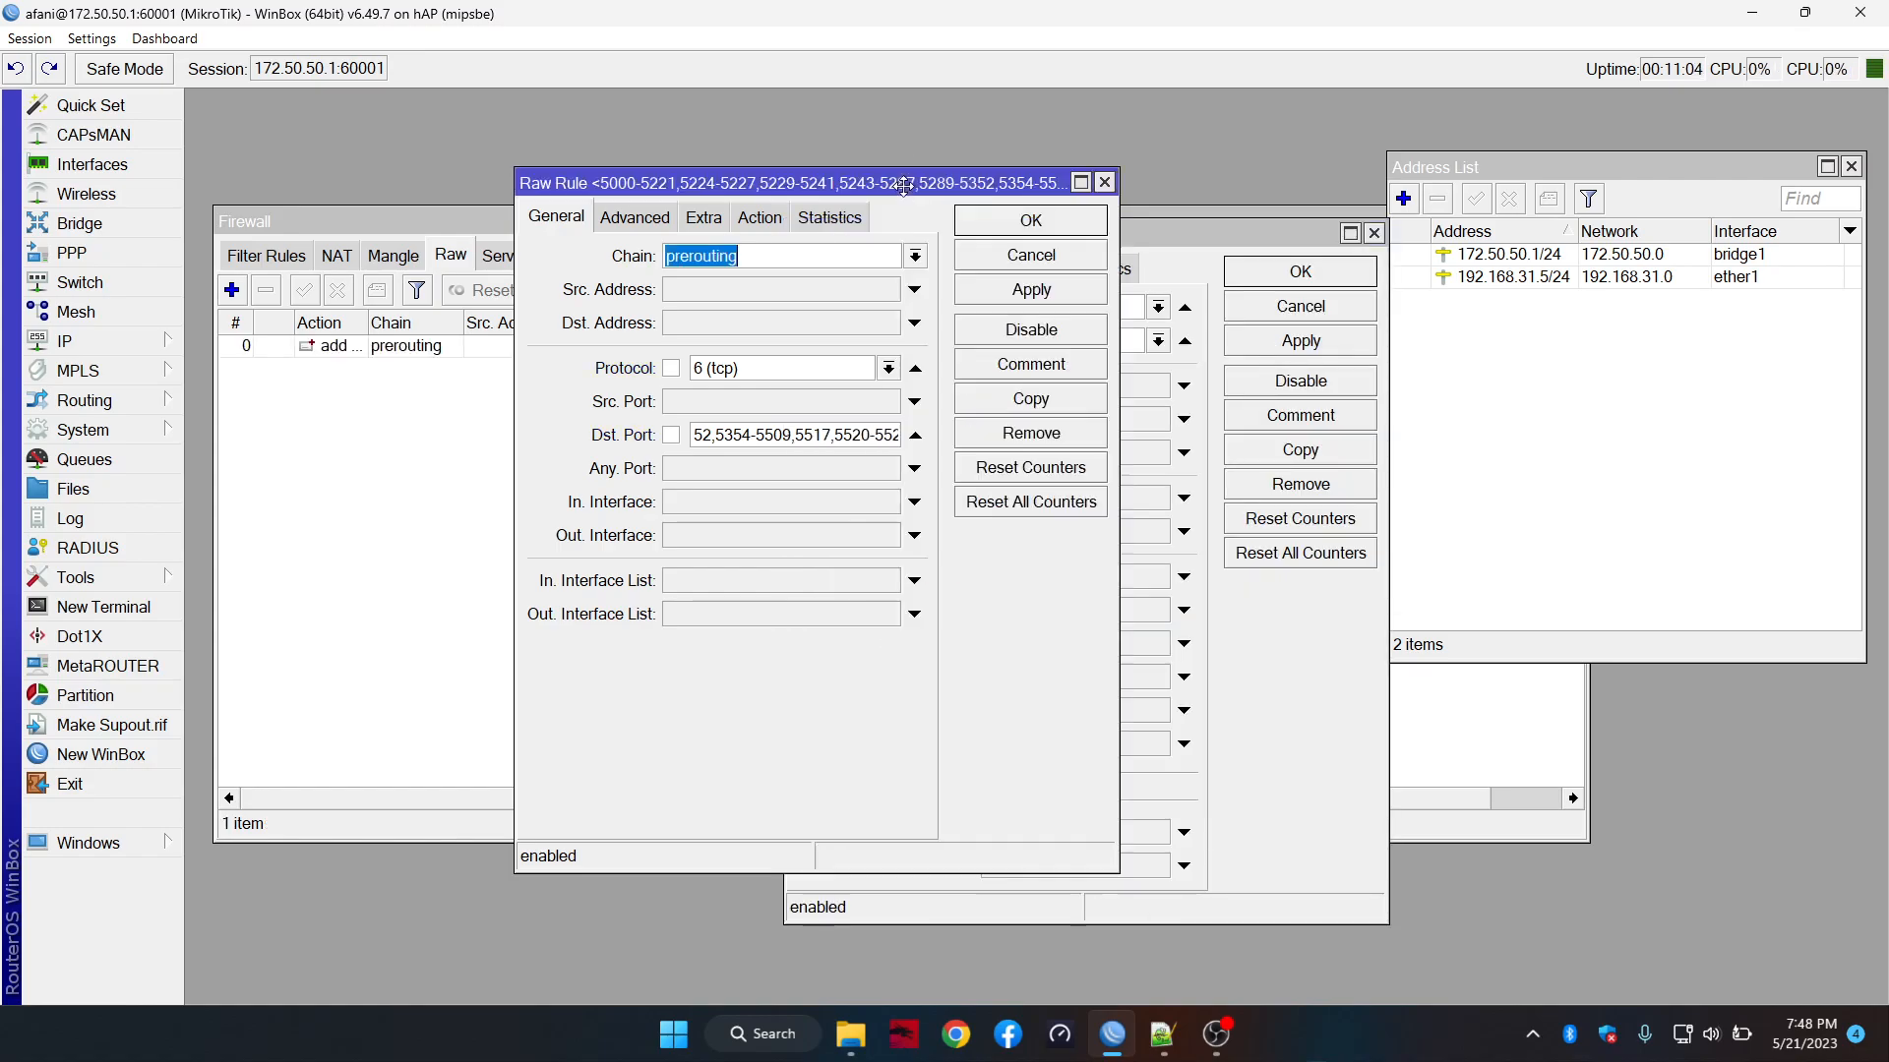
click(1029, 372)
text(ML)
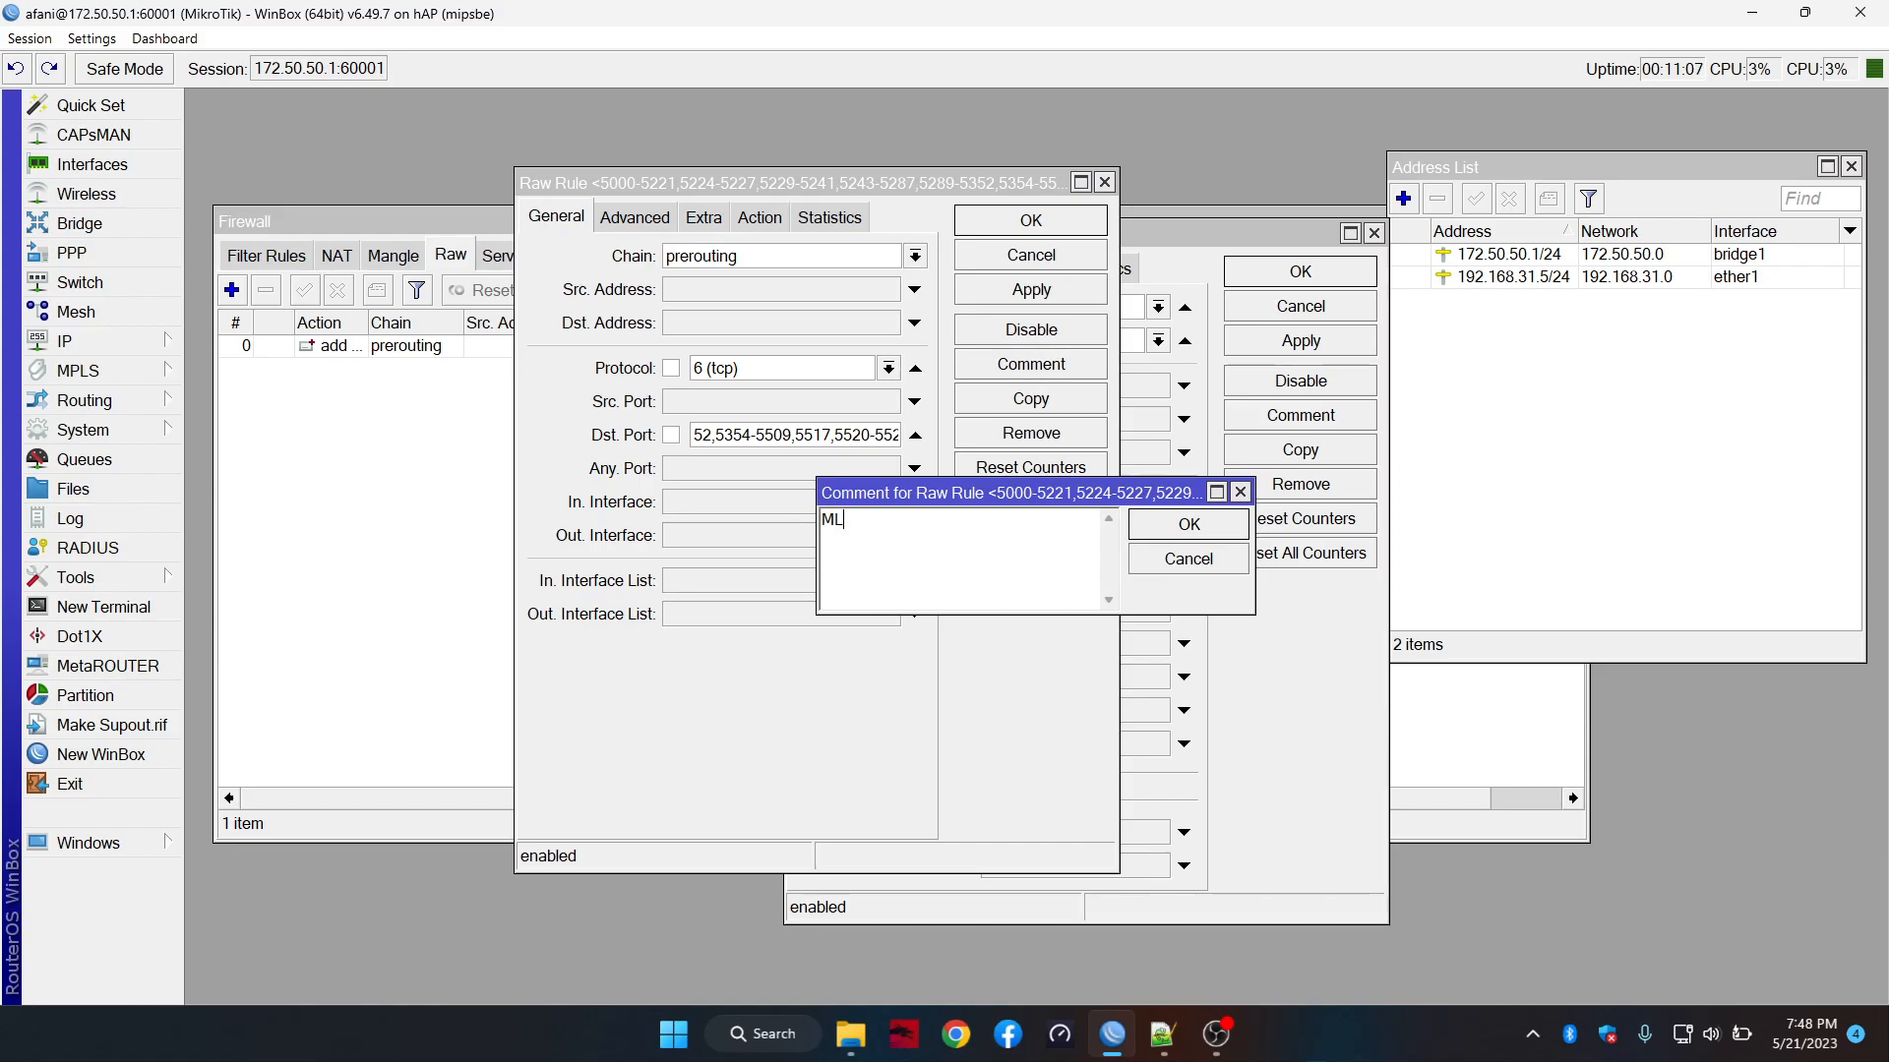
click(1157, 532)
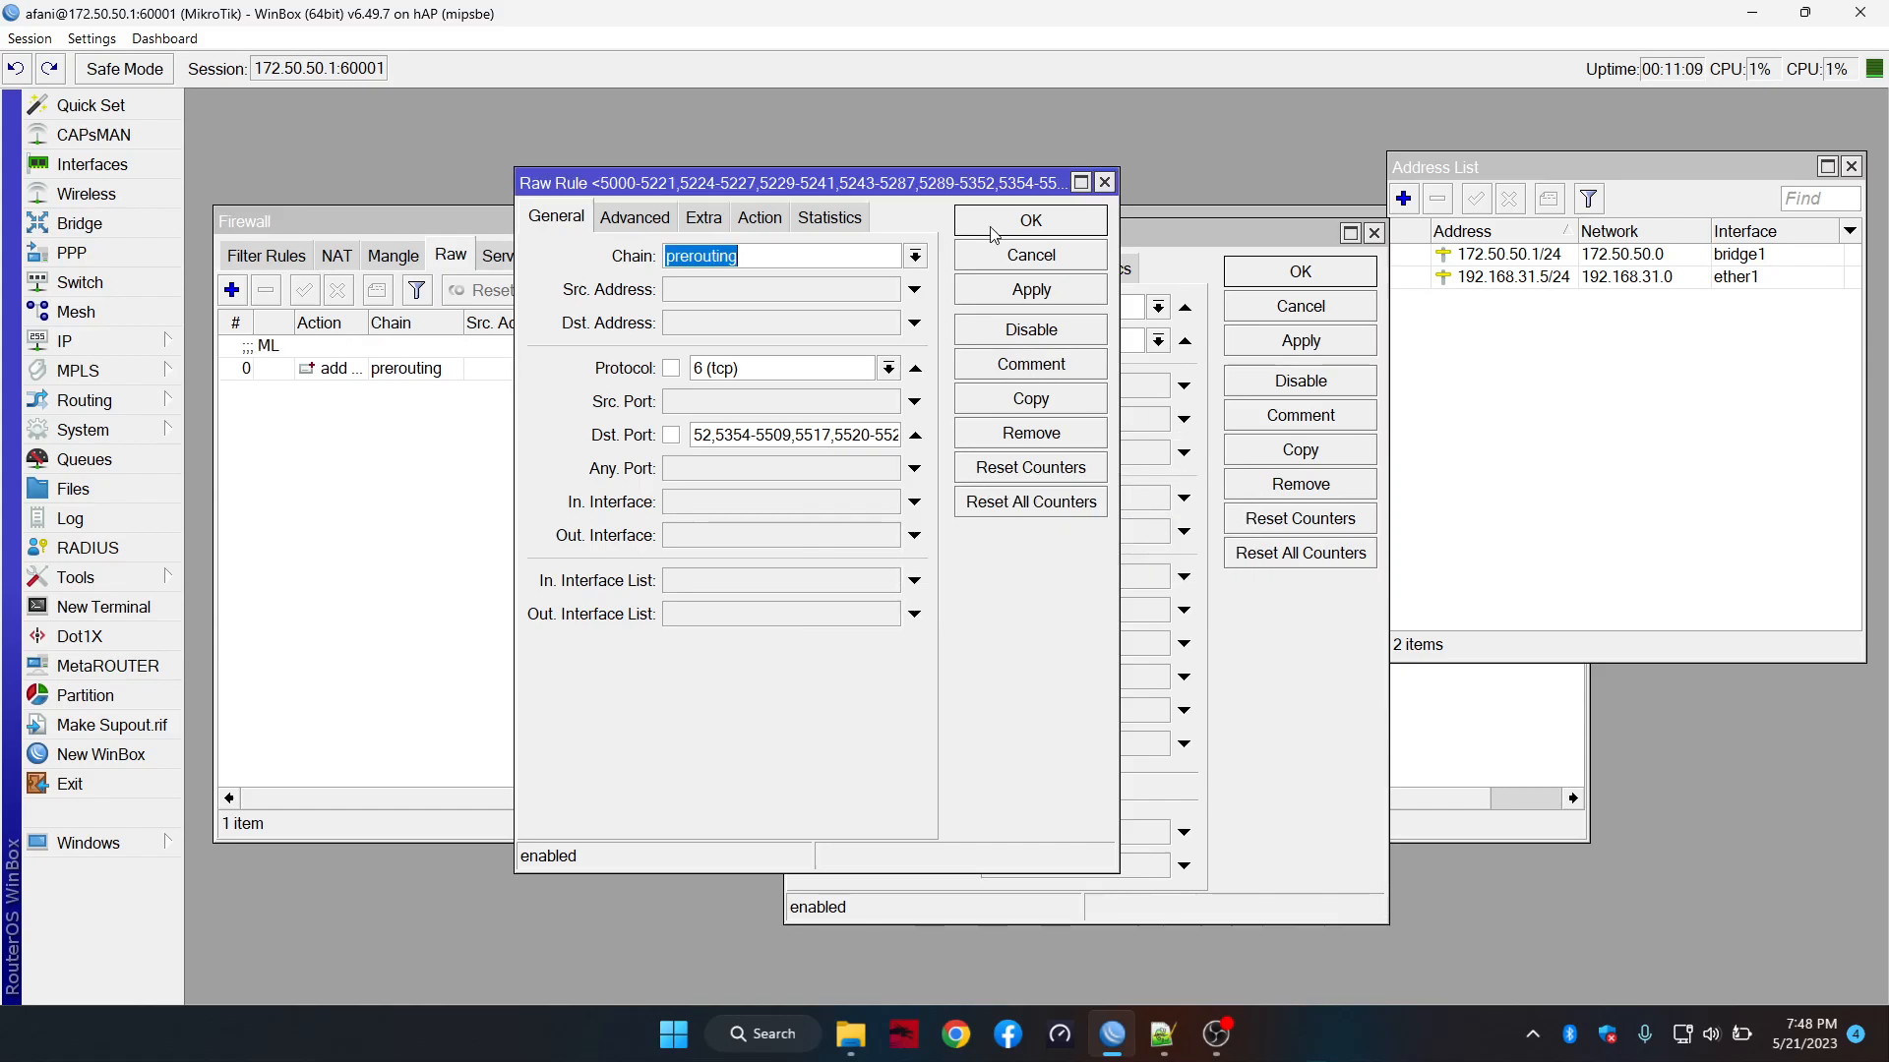
click(996, 228)
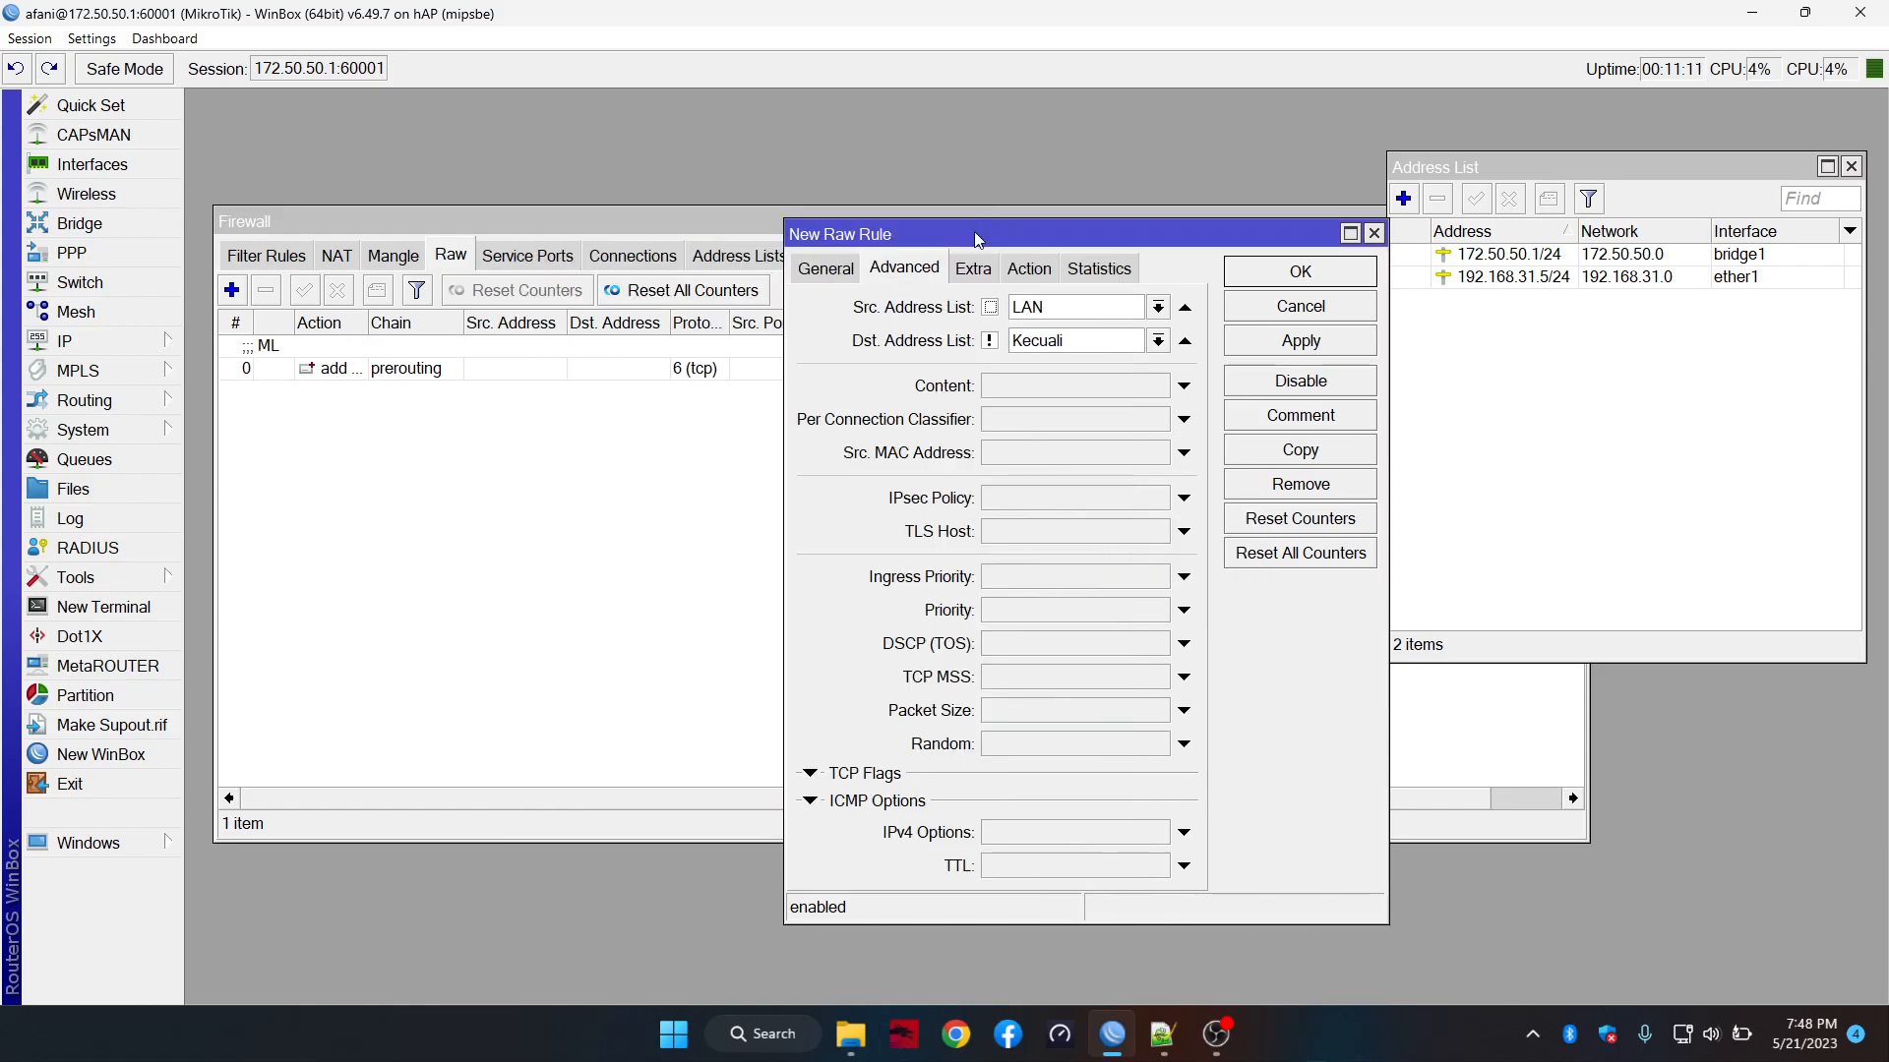
drag(963, 241, 742, 183)
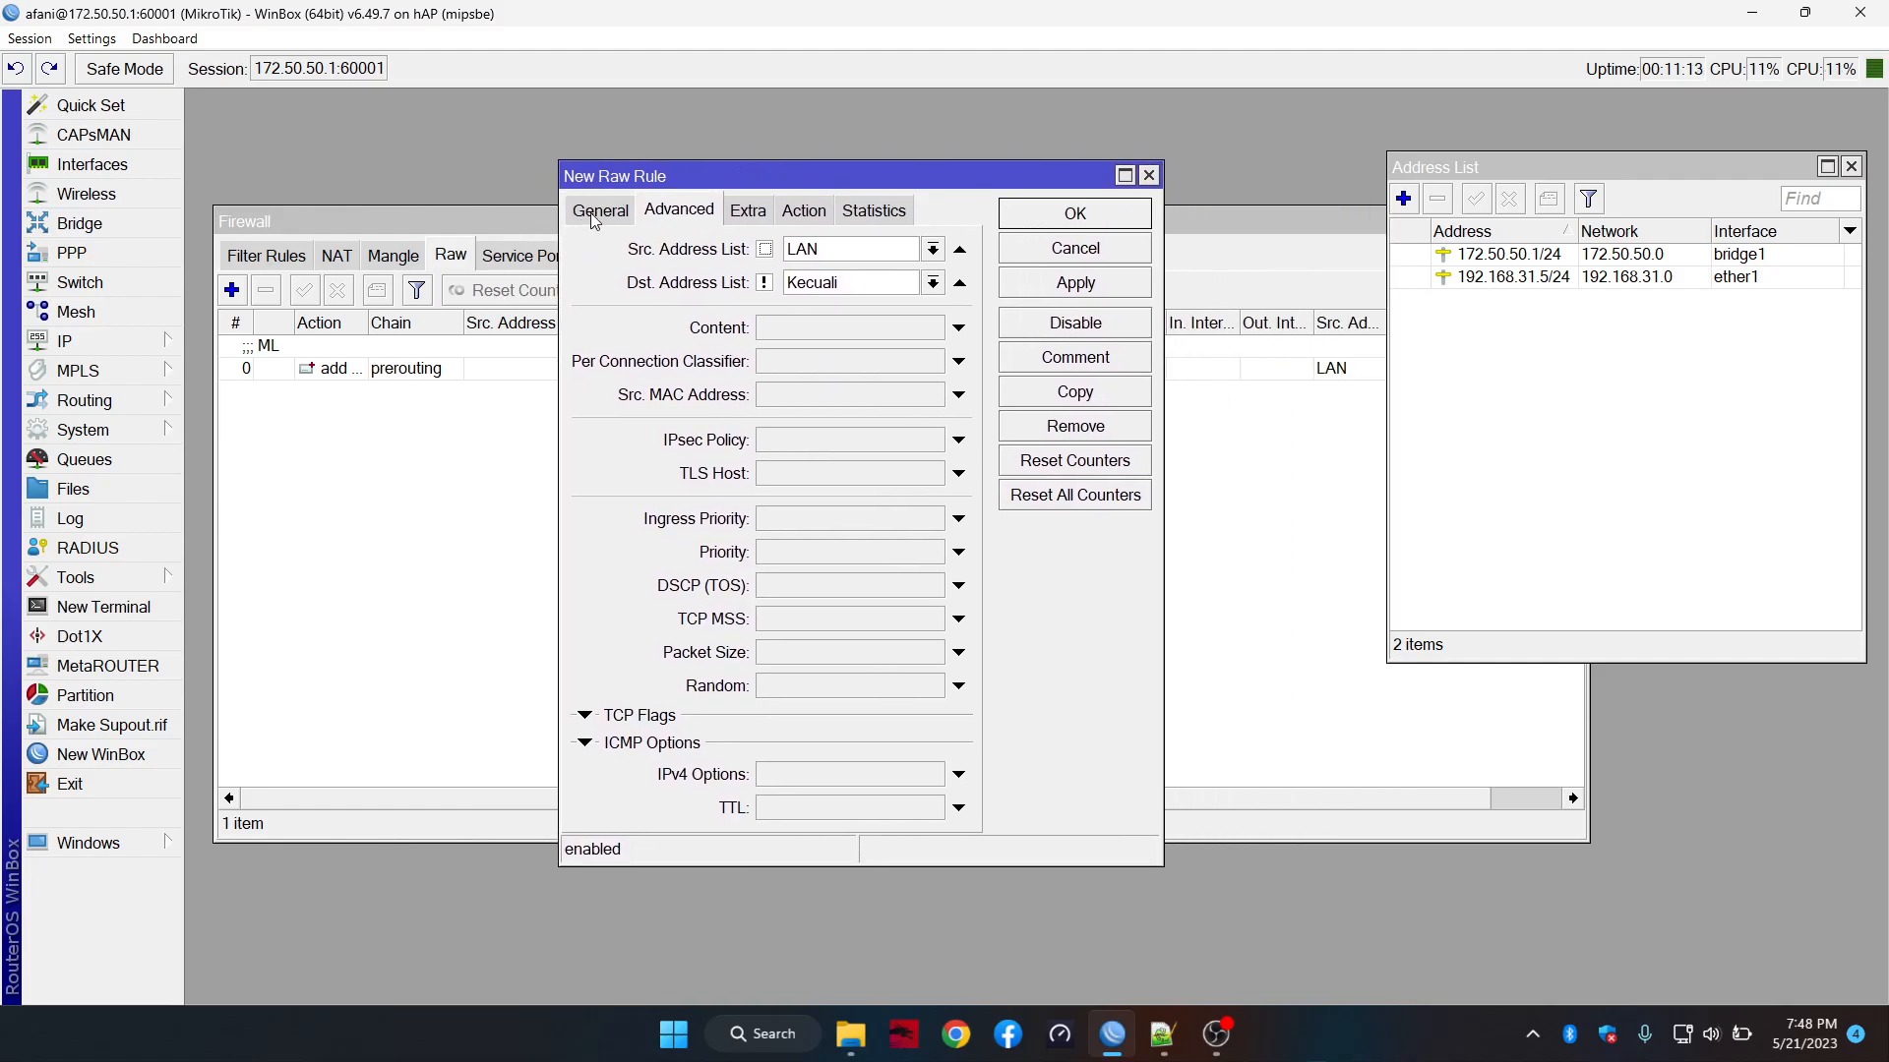
click(598, 212)
key(alt+Tab)
drag(119, 156, 691, 162)
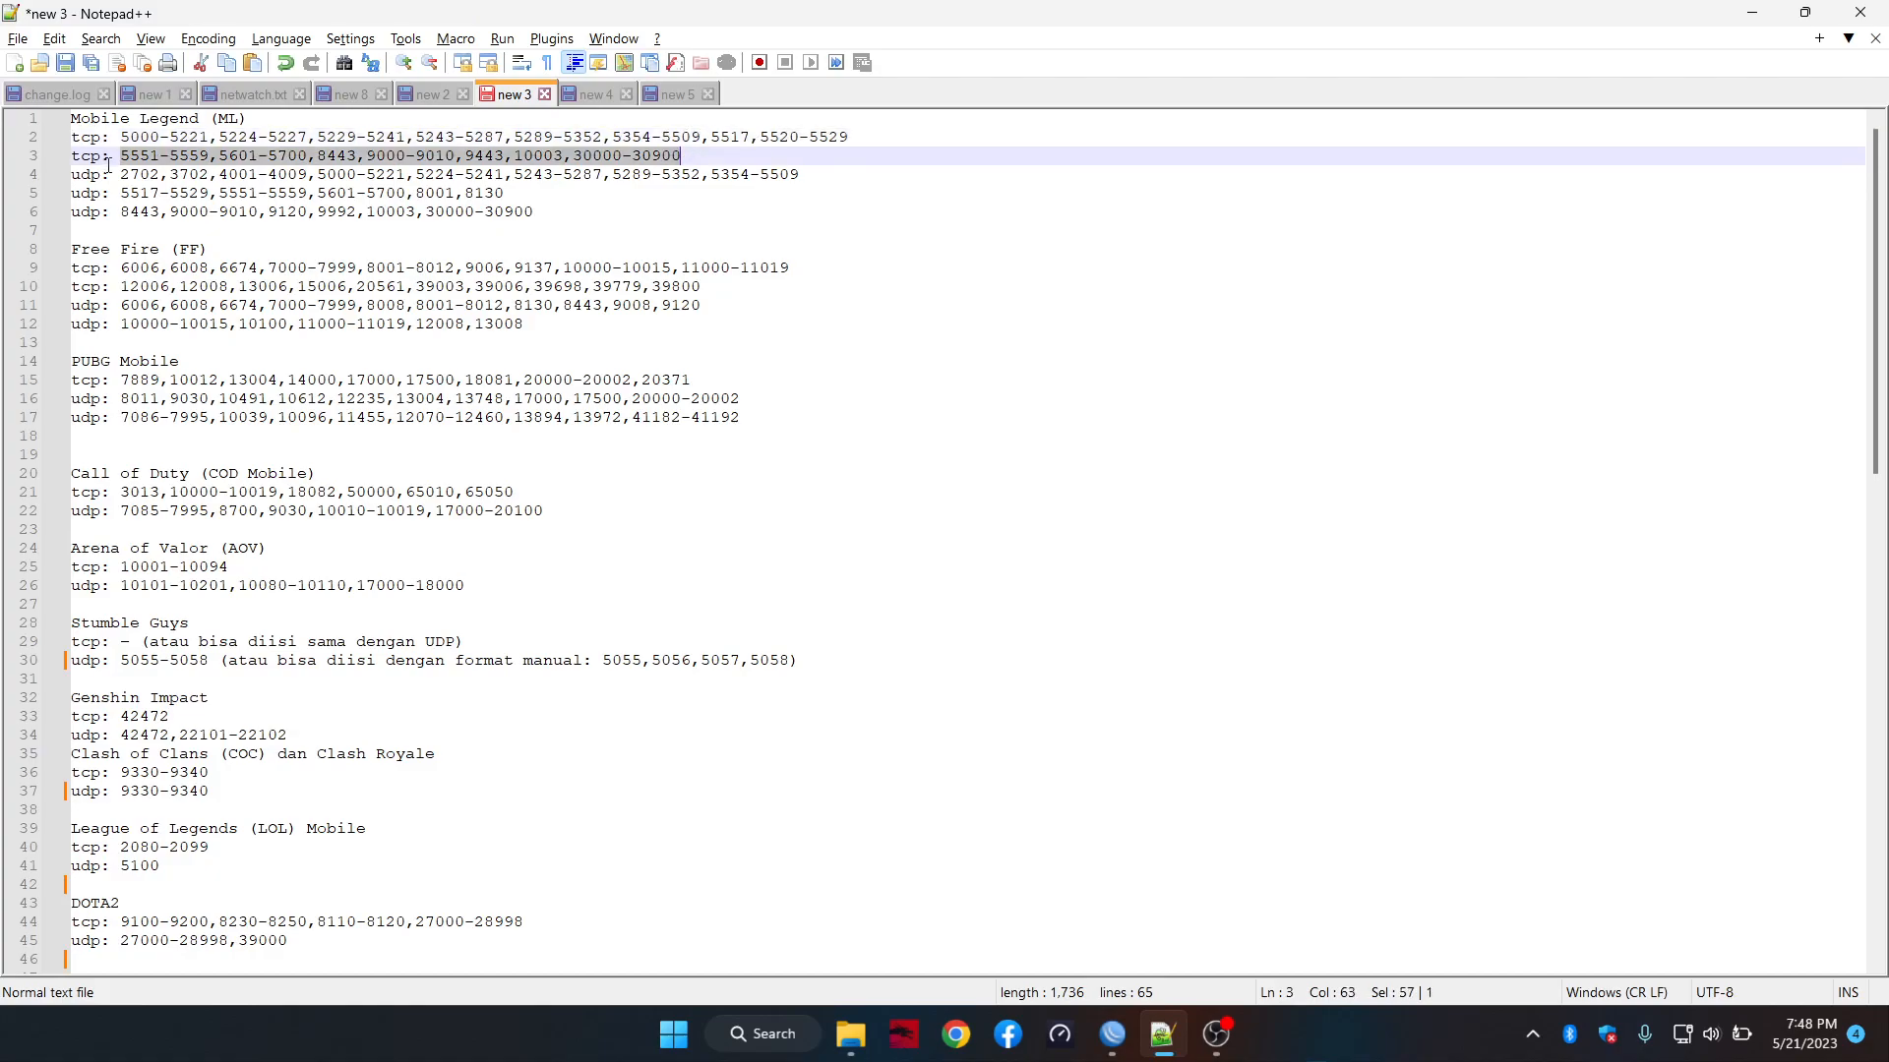
key(alt+Tab)
double_click(847, 426)
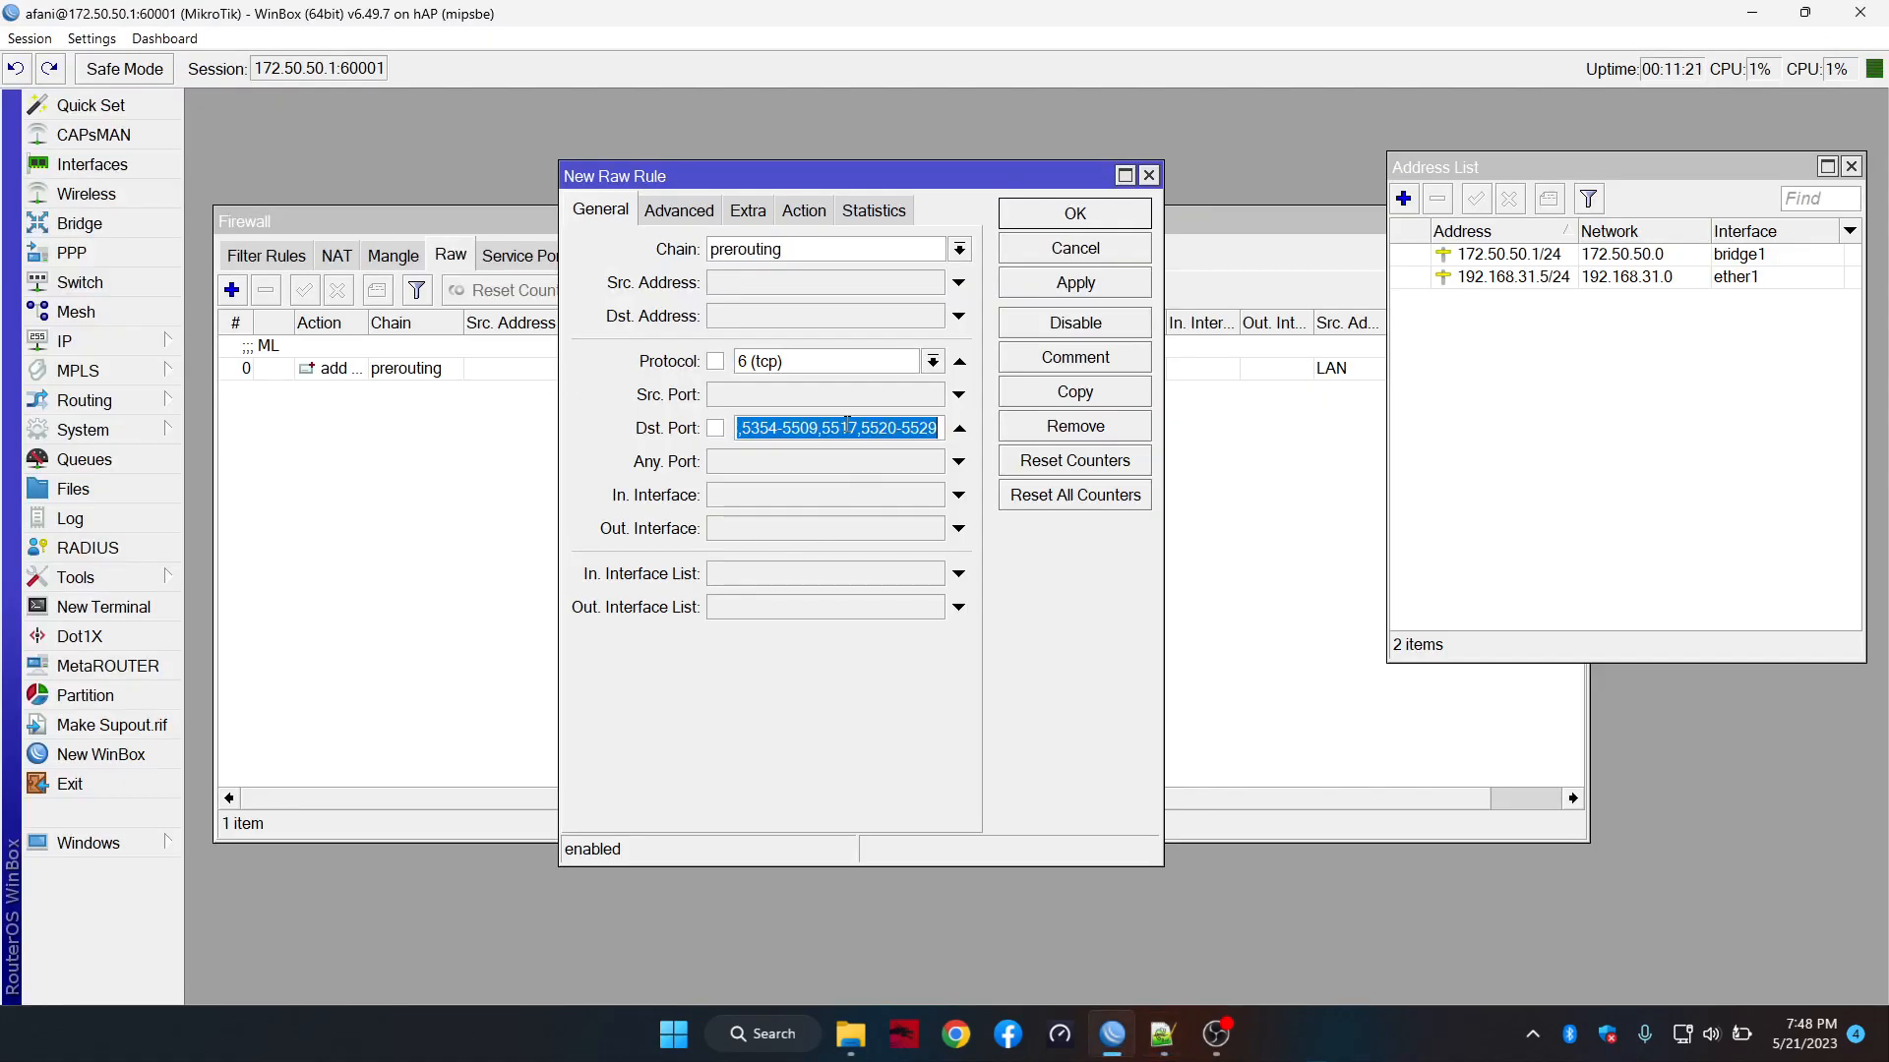
key(ctrl+v)
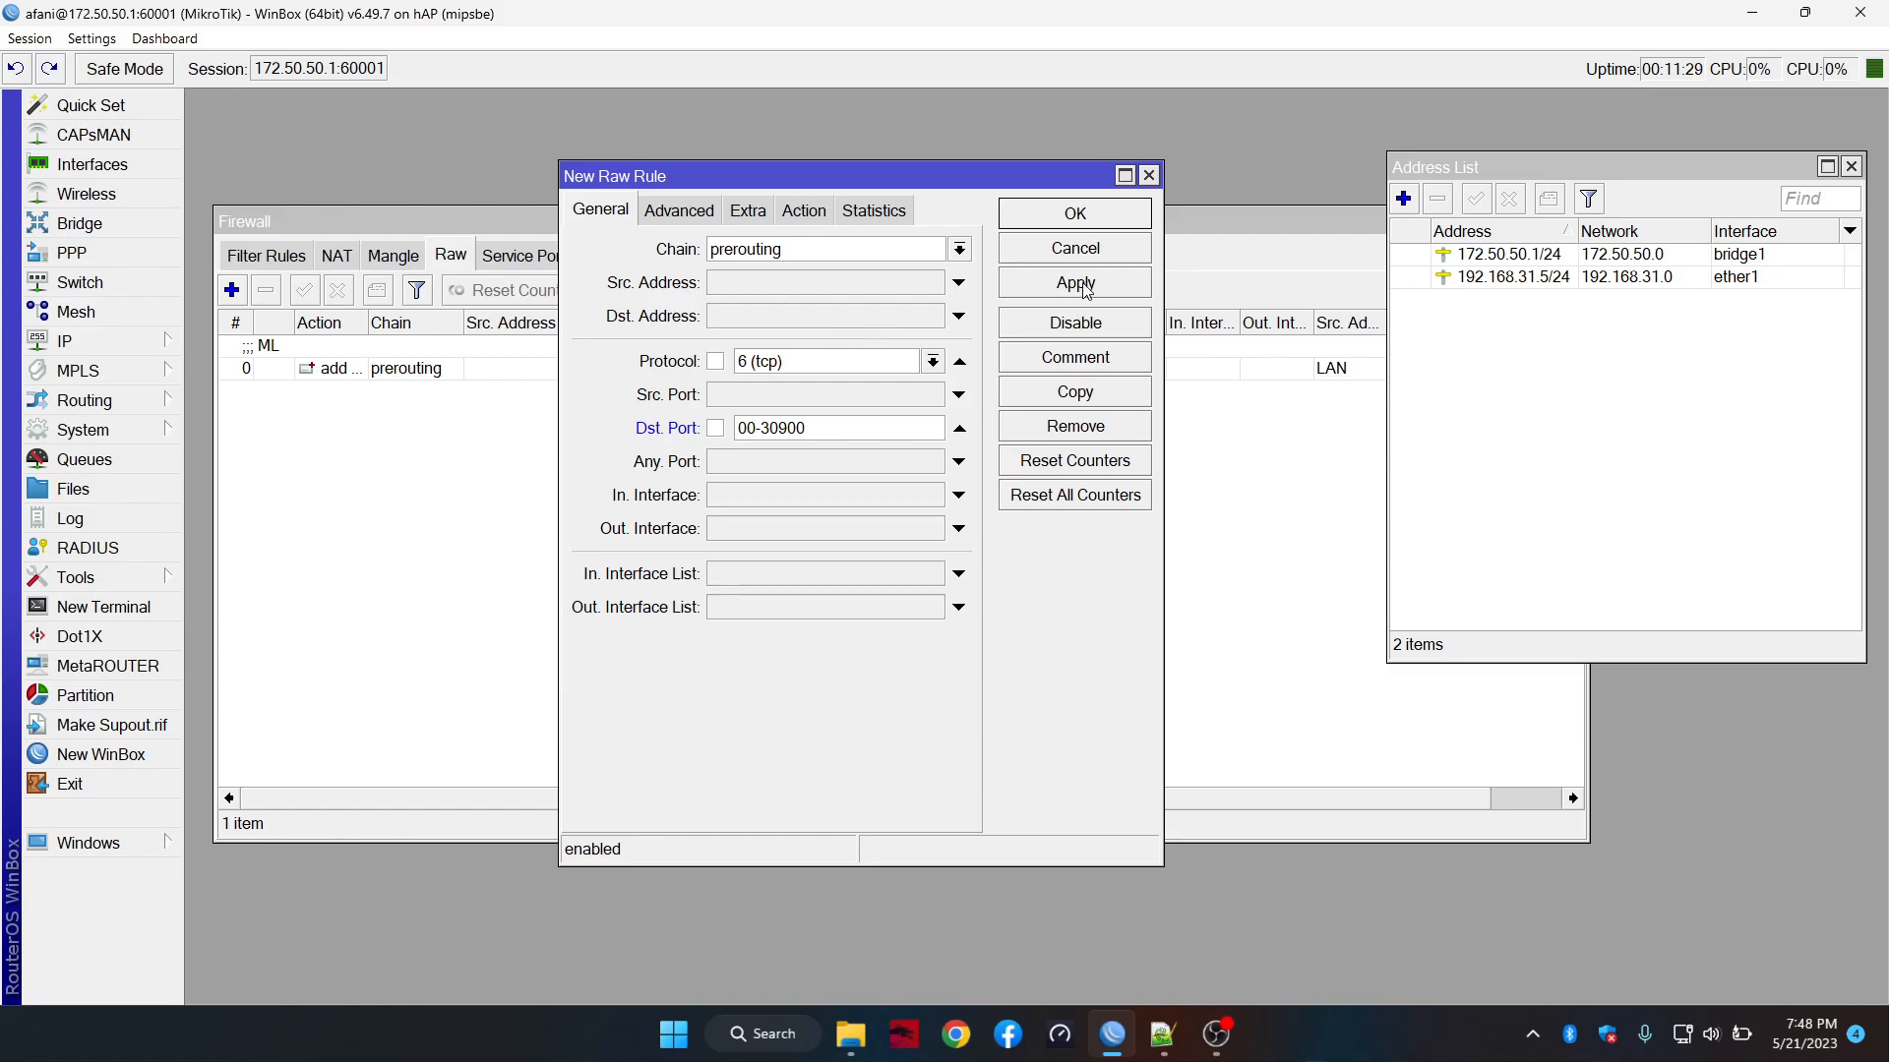
click(666, 210)
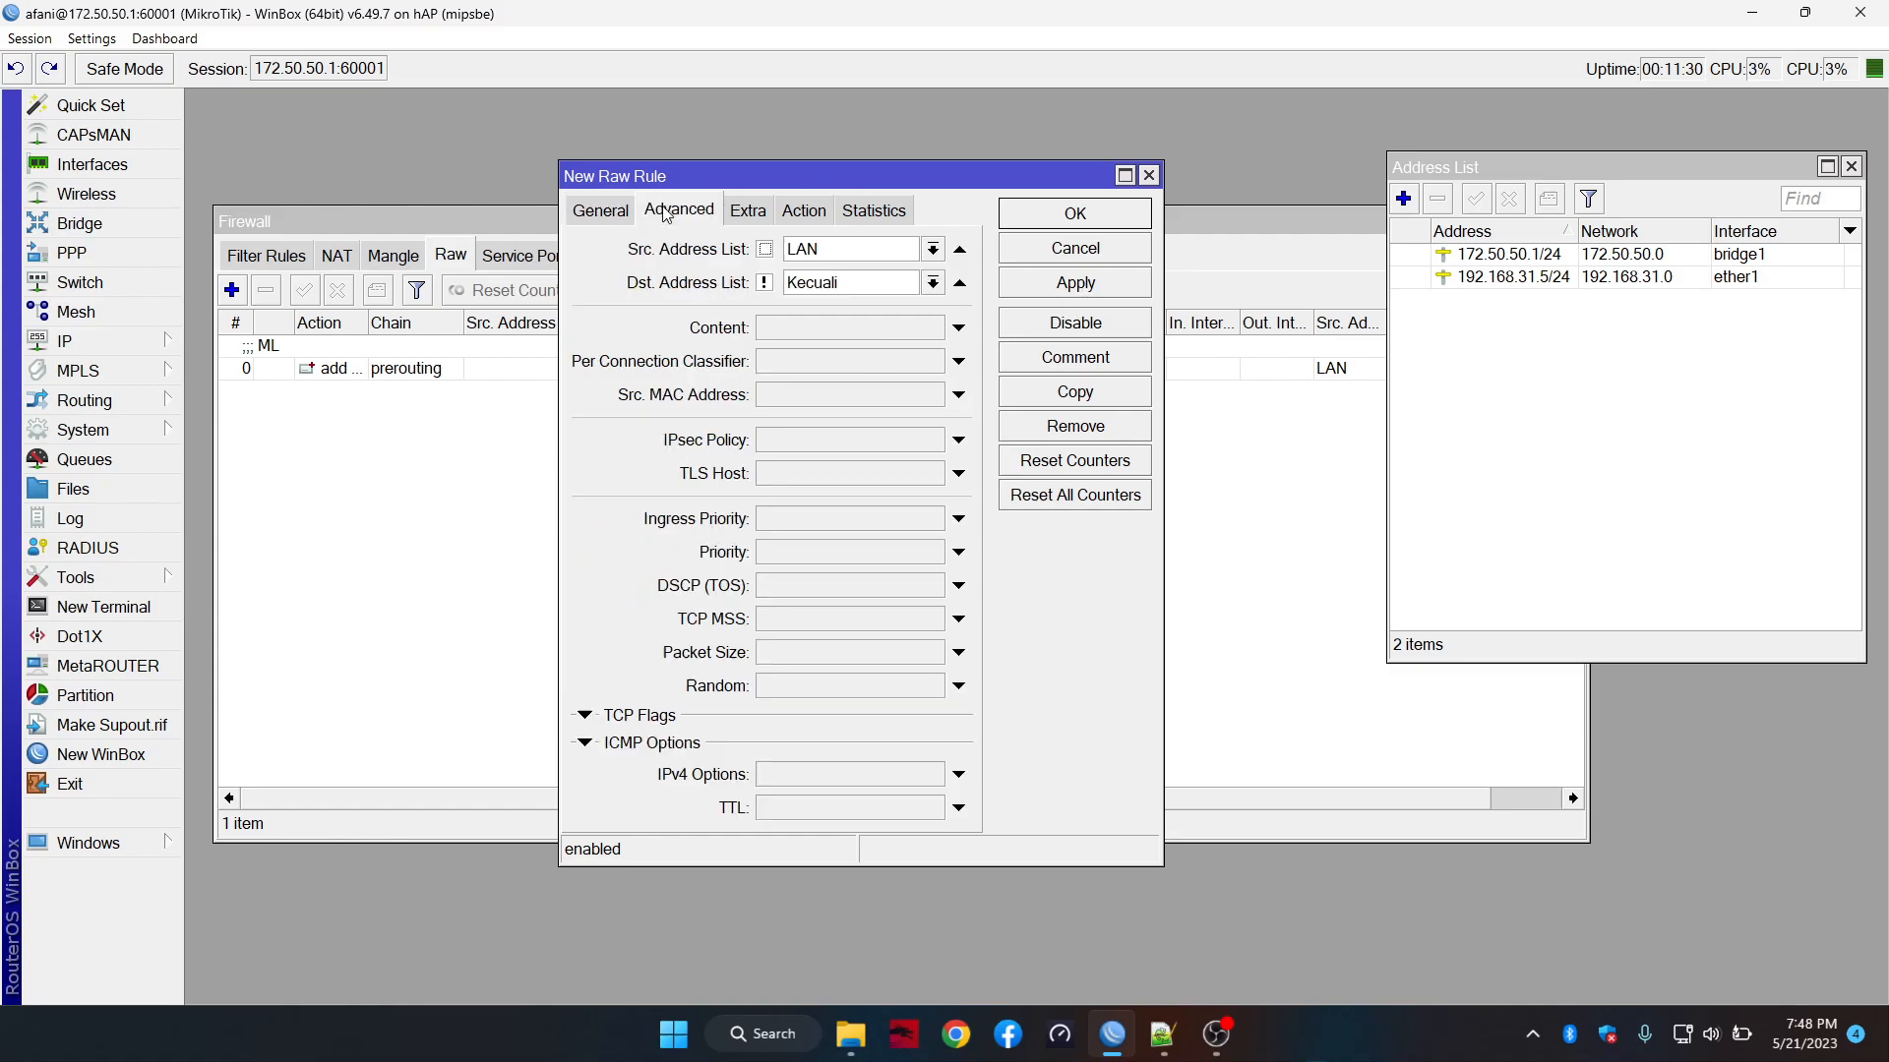
click(796, 211)
click(605, 212)
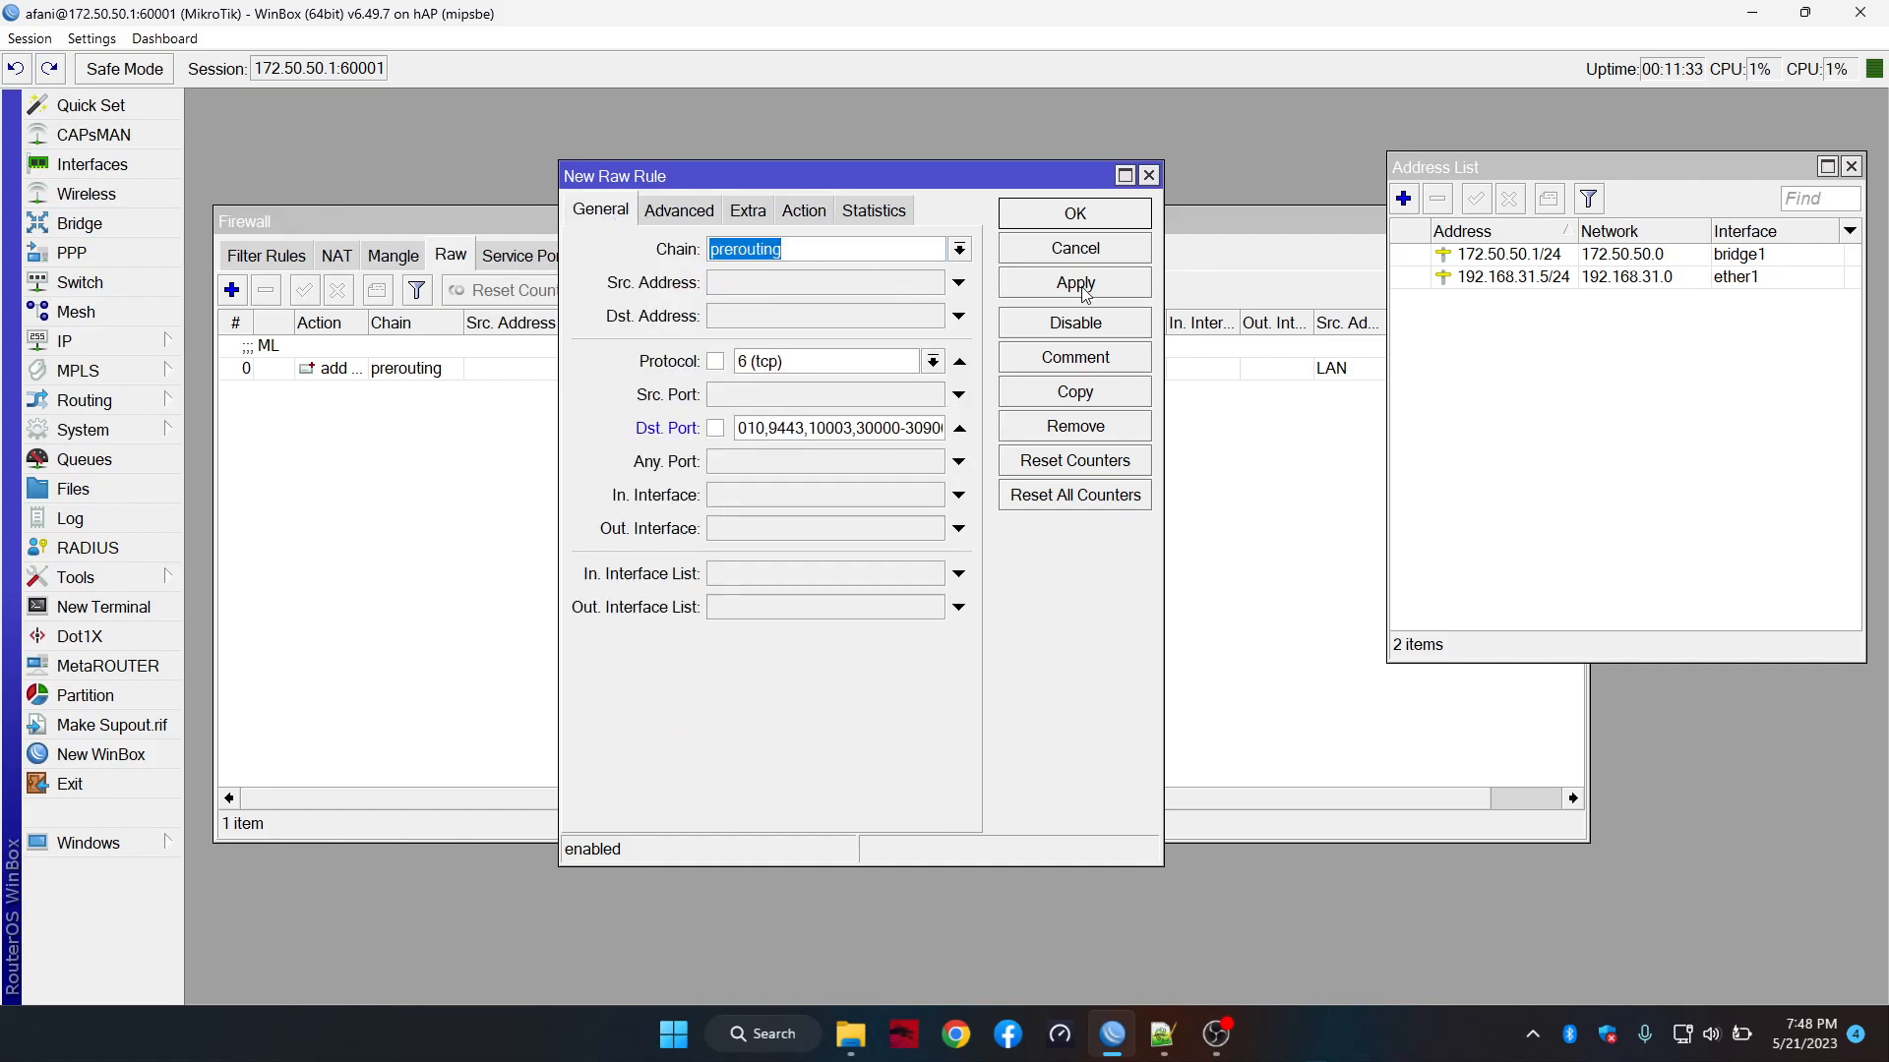
click(1075, 283)
Copy the rule, set its protocol to udp and destination port to Mobile Legend's first UDP line from Notepad++, 2702,3702,4001-4009,5000-5221,5224-5241,5243-5287,5289-5352,5354-5509, and apply it
click(1070, 392)
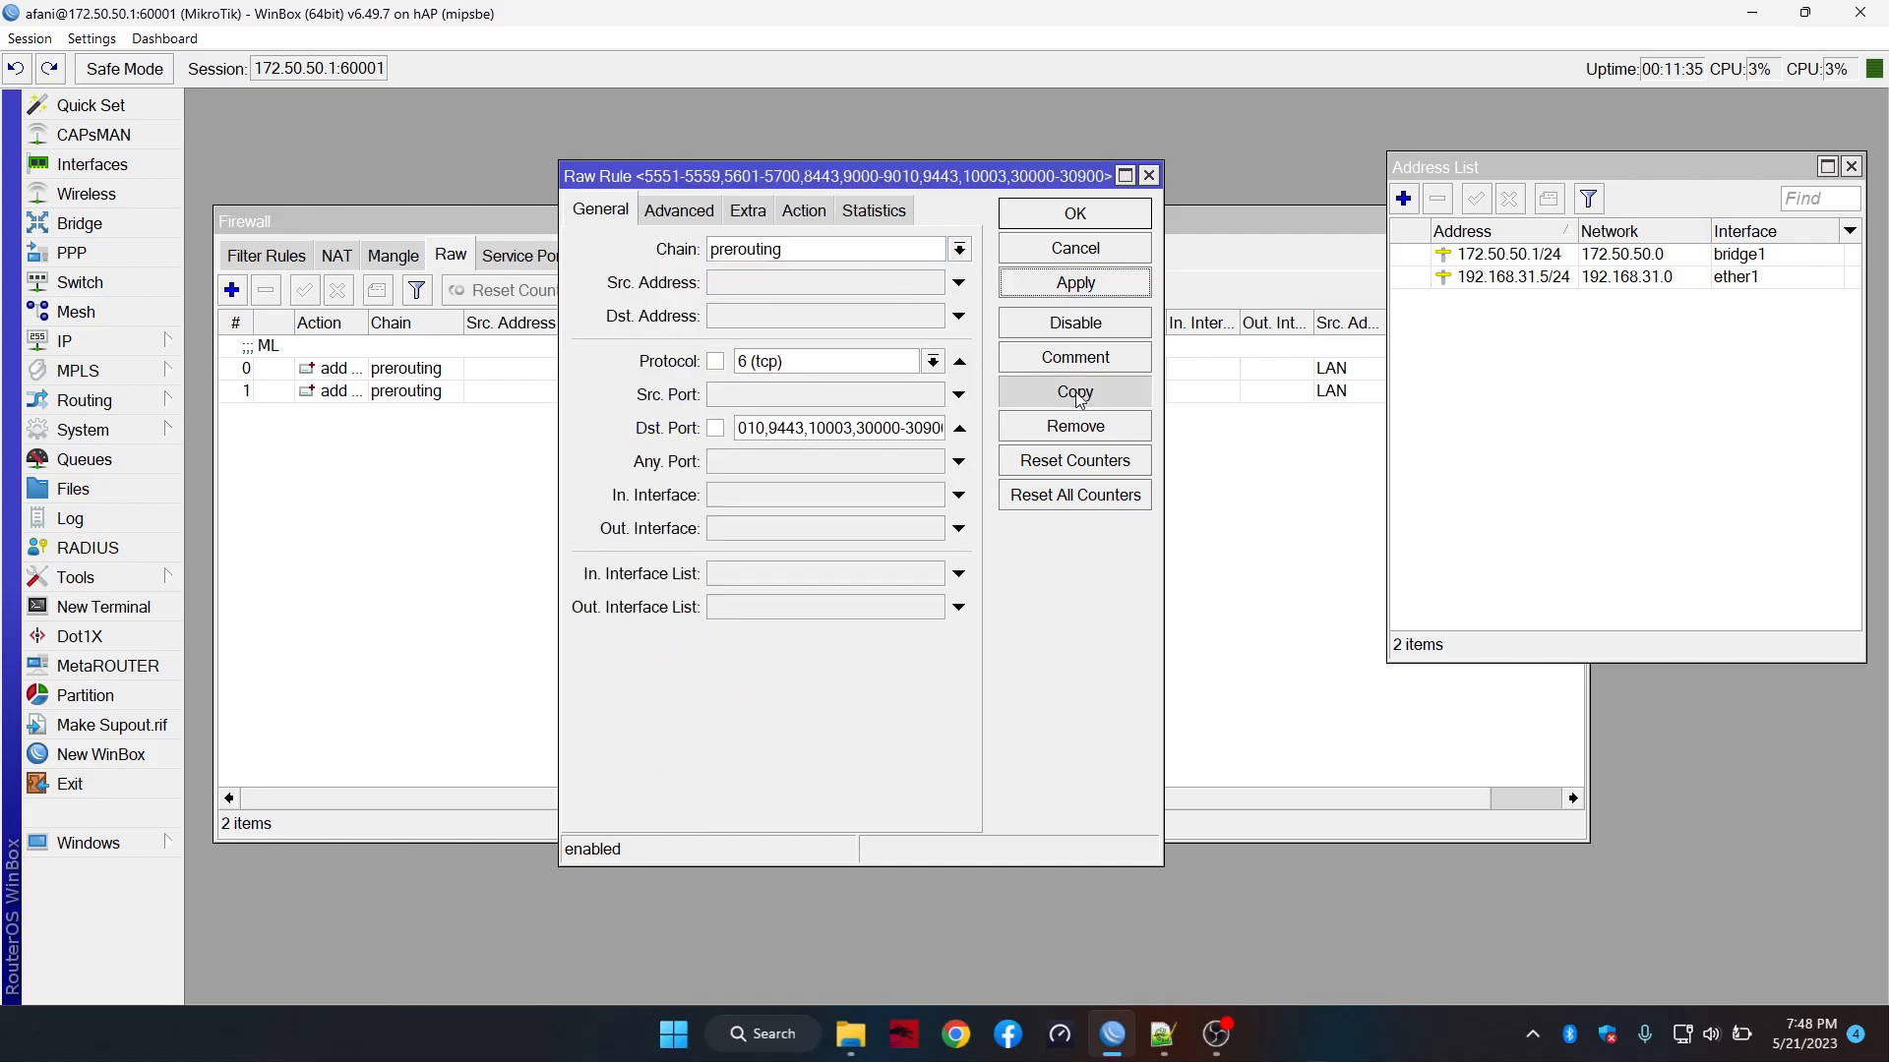
key(alt+Tab)
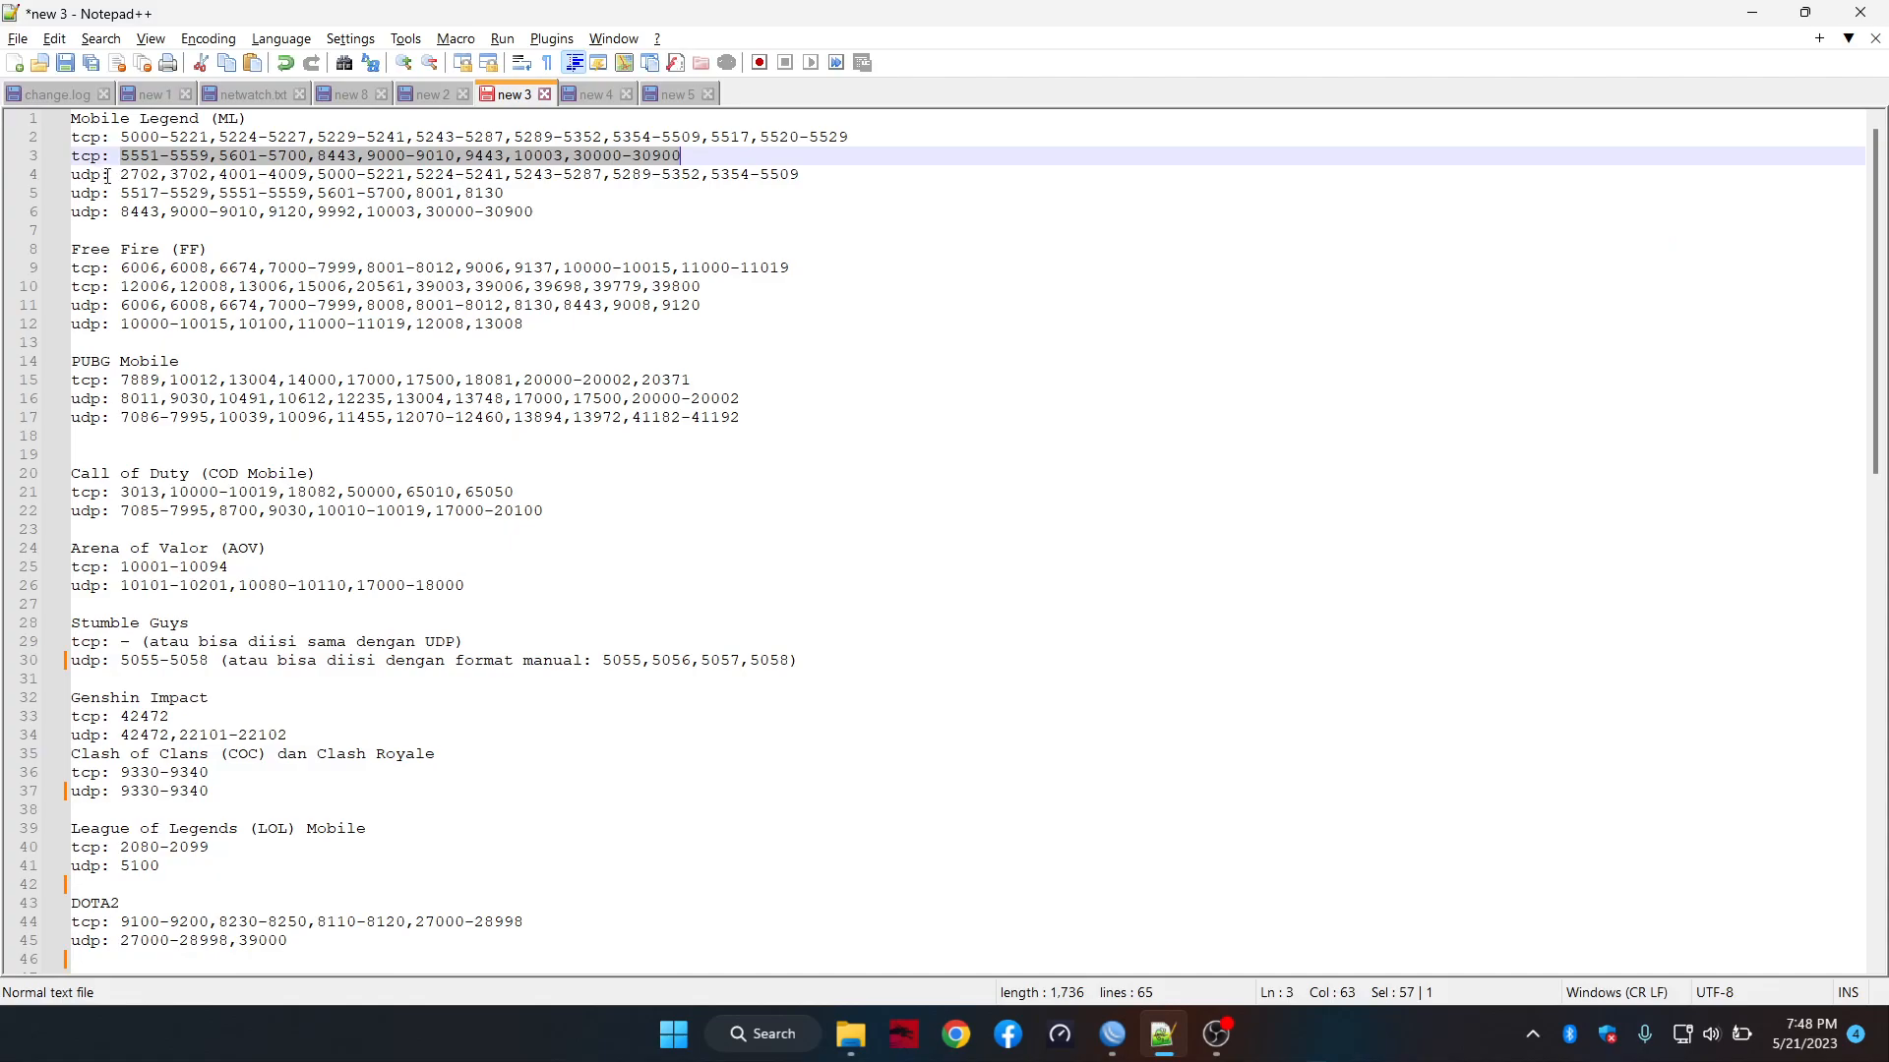
drag(120, 175, 809, 175)
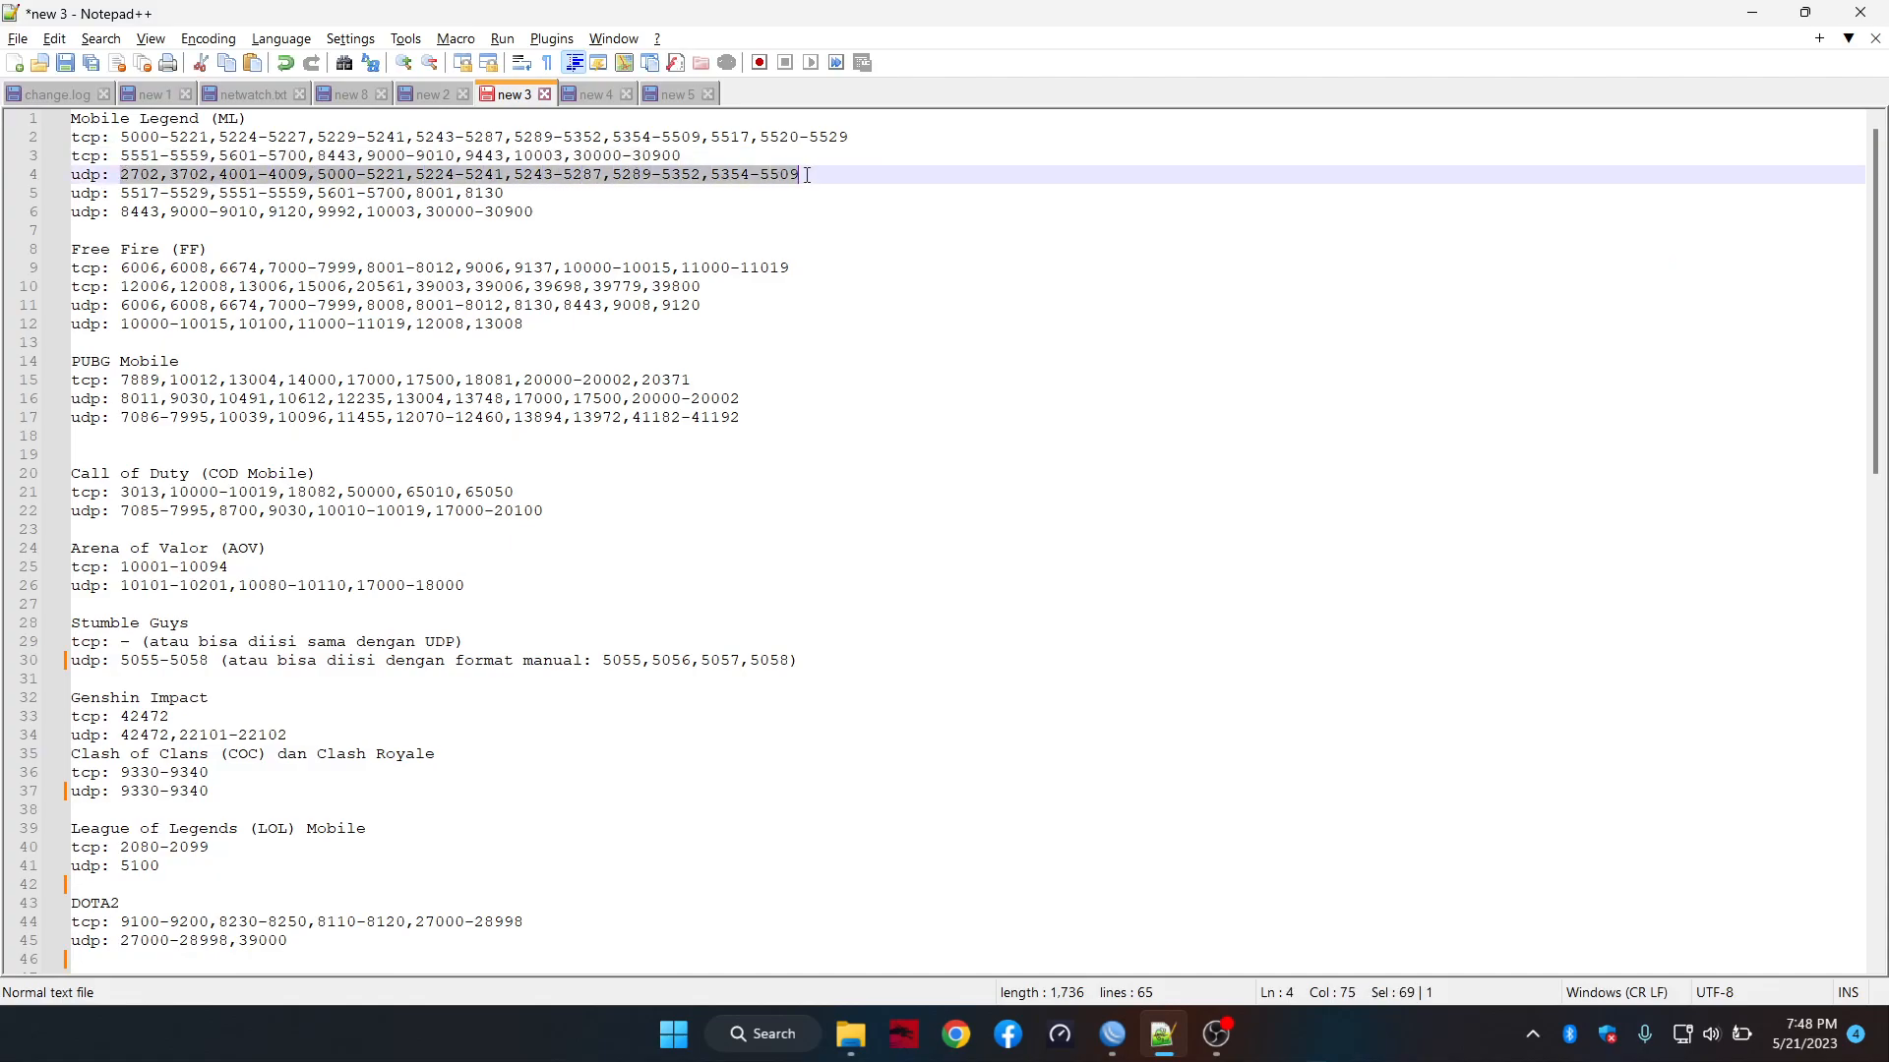
key(alt+Tab)
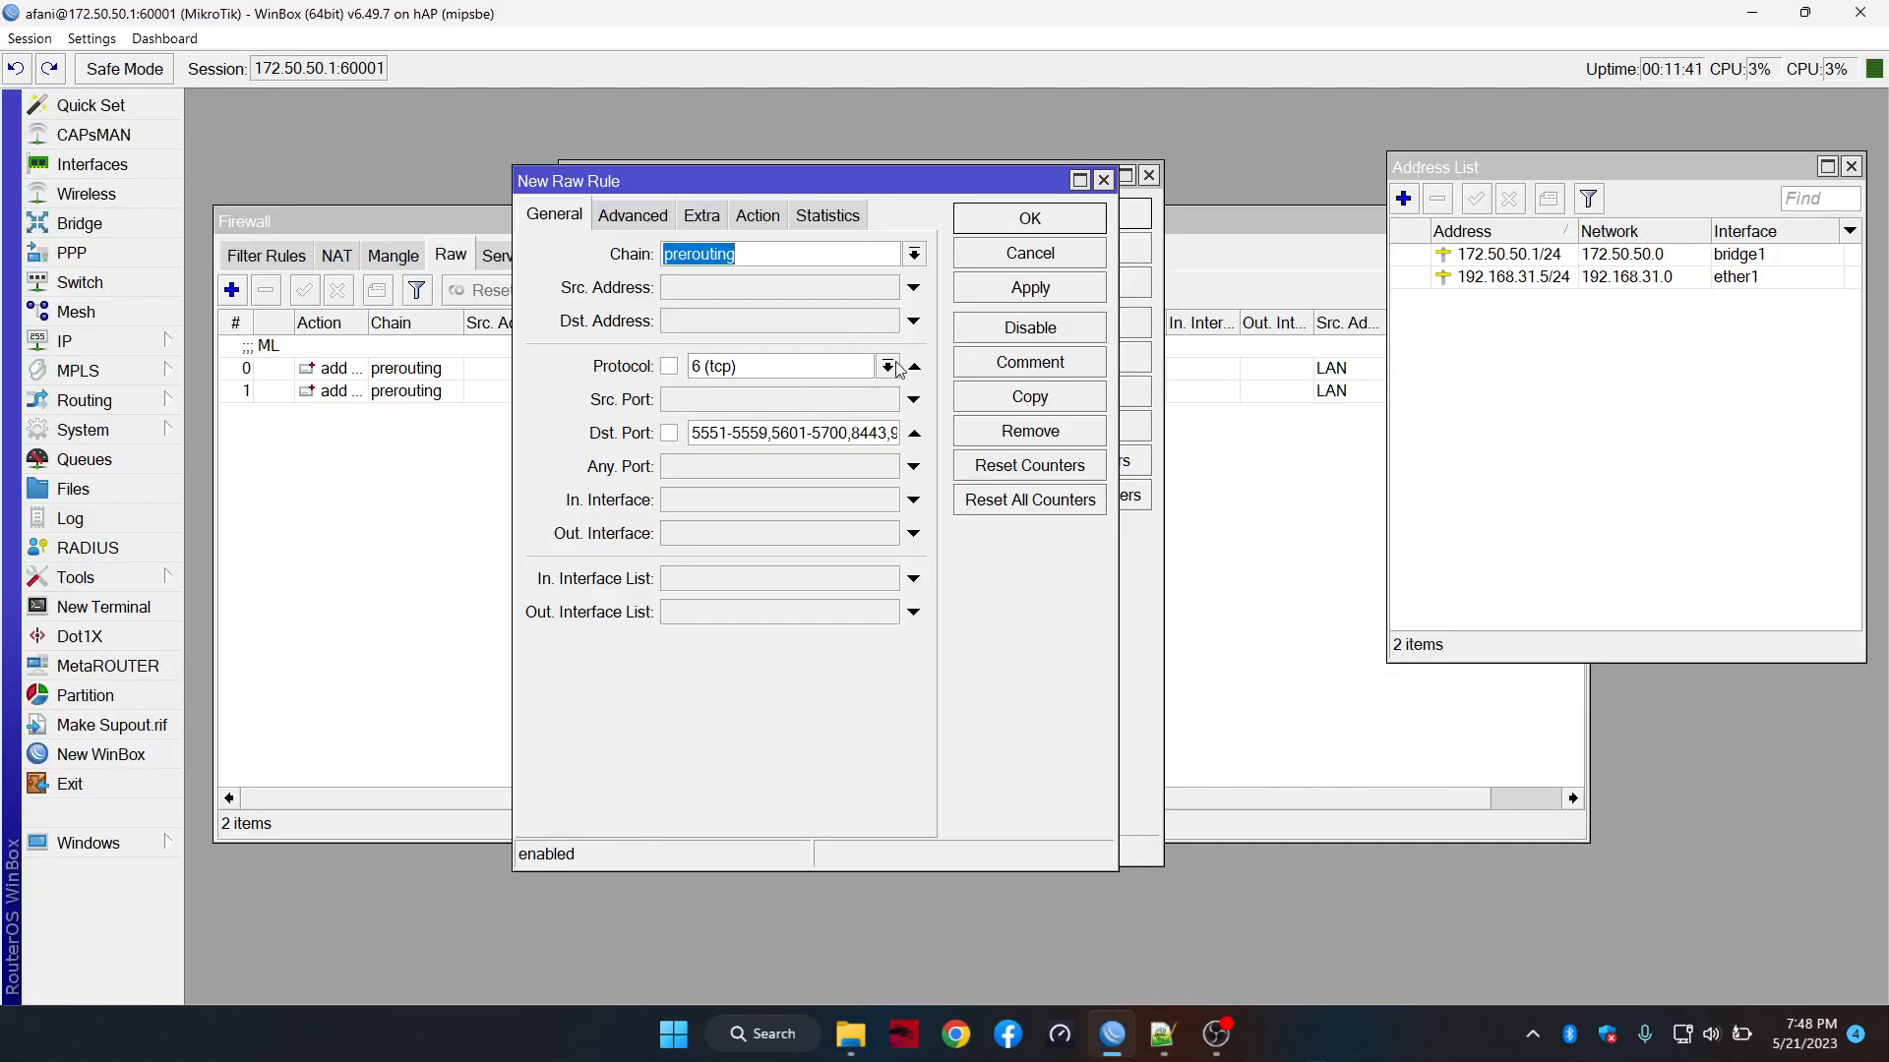
click(888, 367)
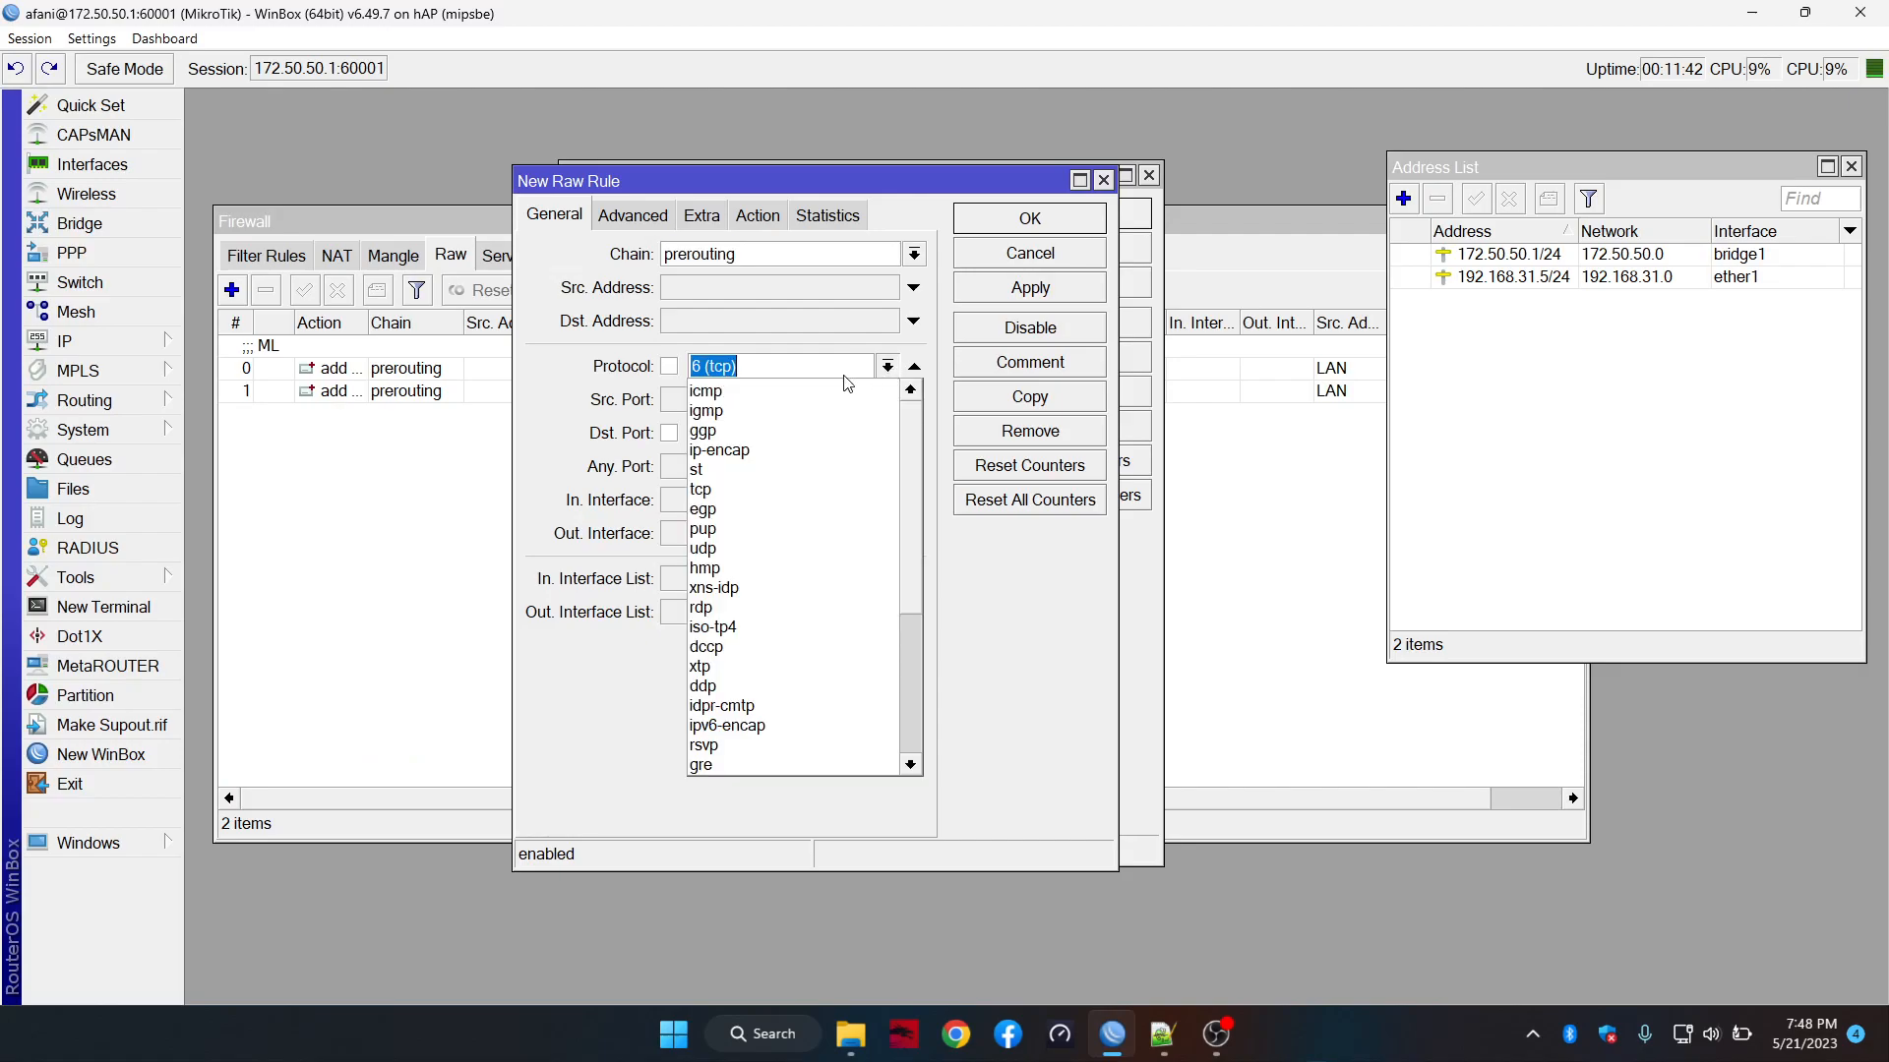
click(736, 548)
triple_click(746, 439)
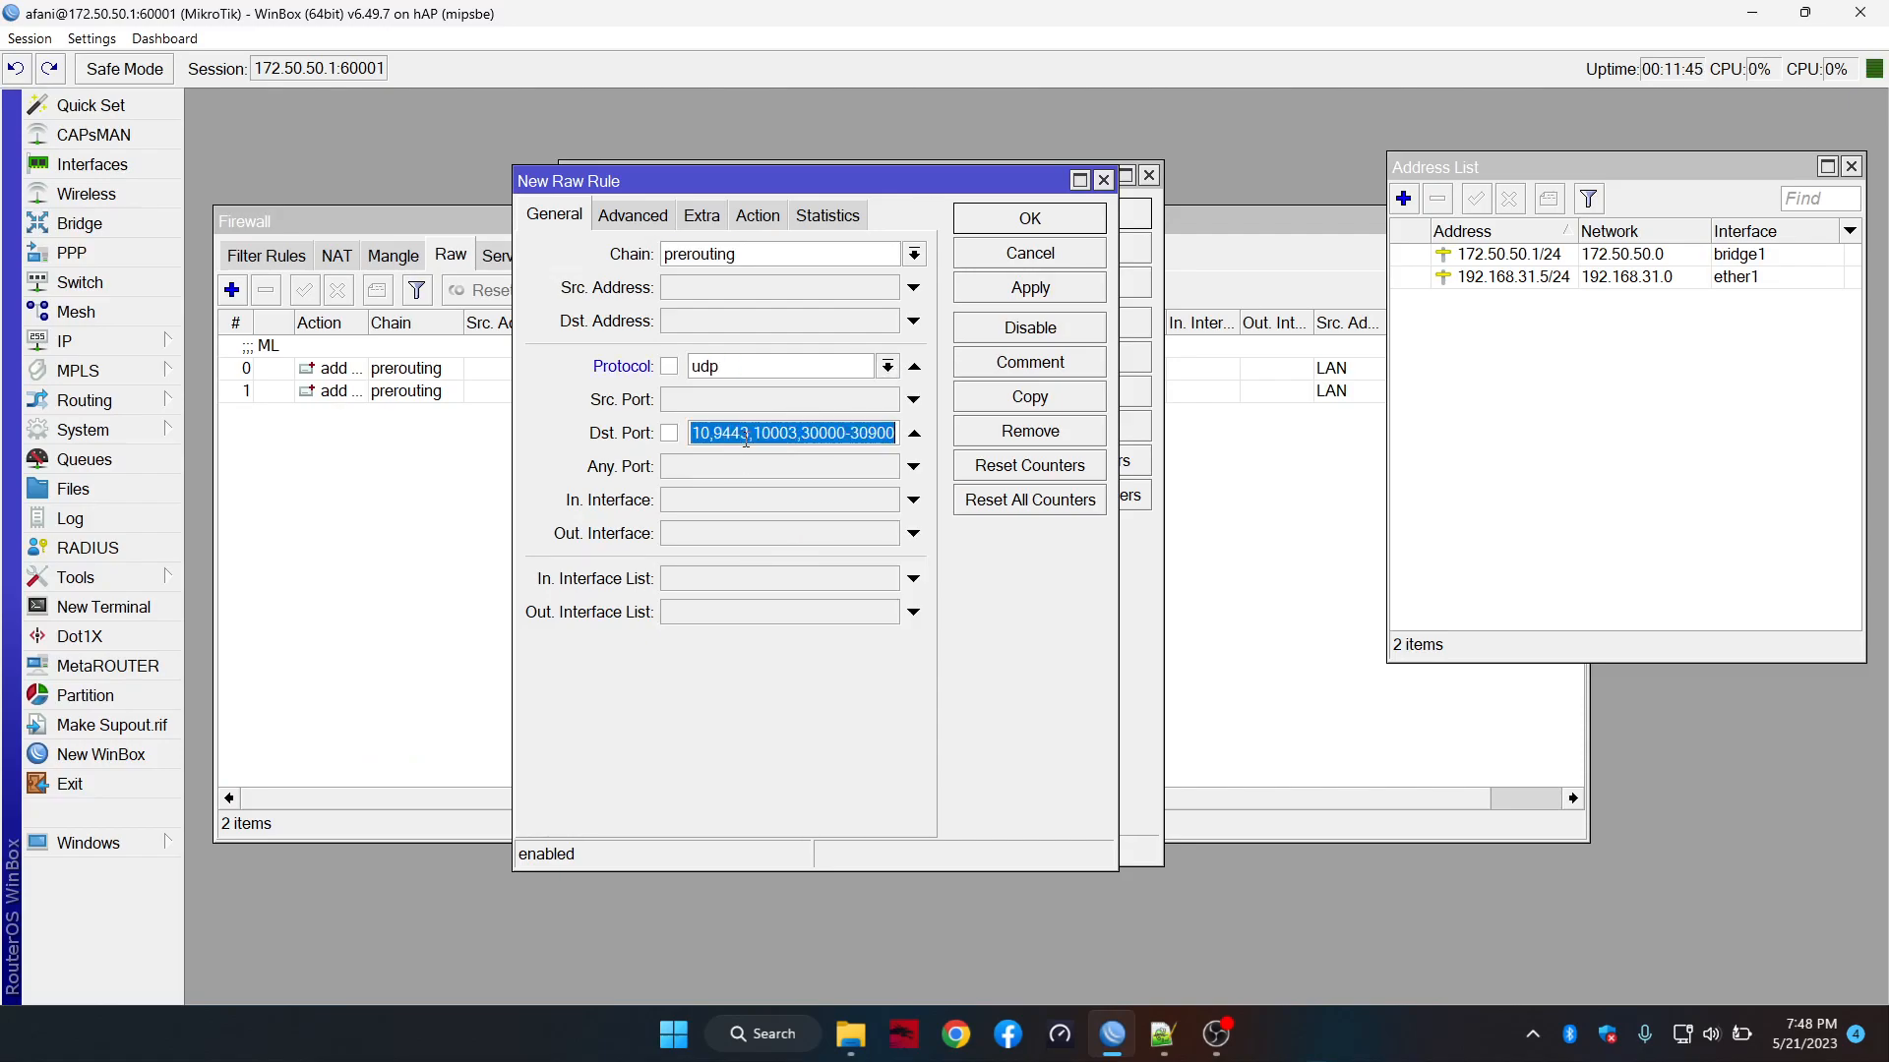
key(ctrl+v)
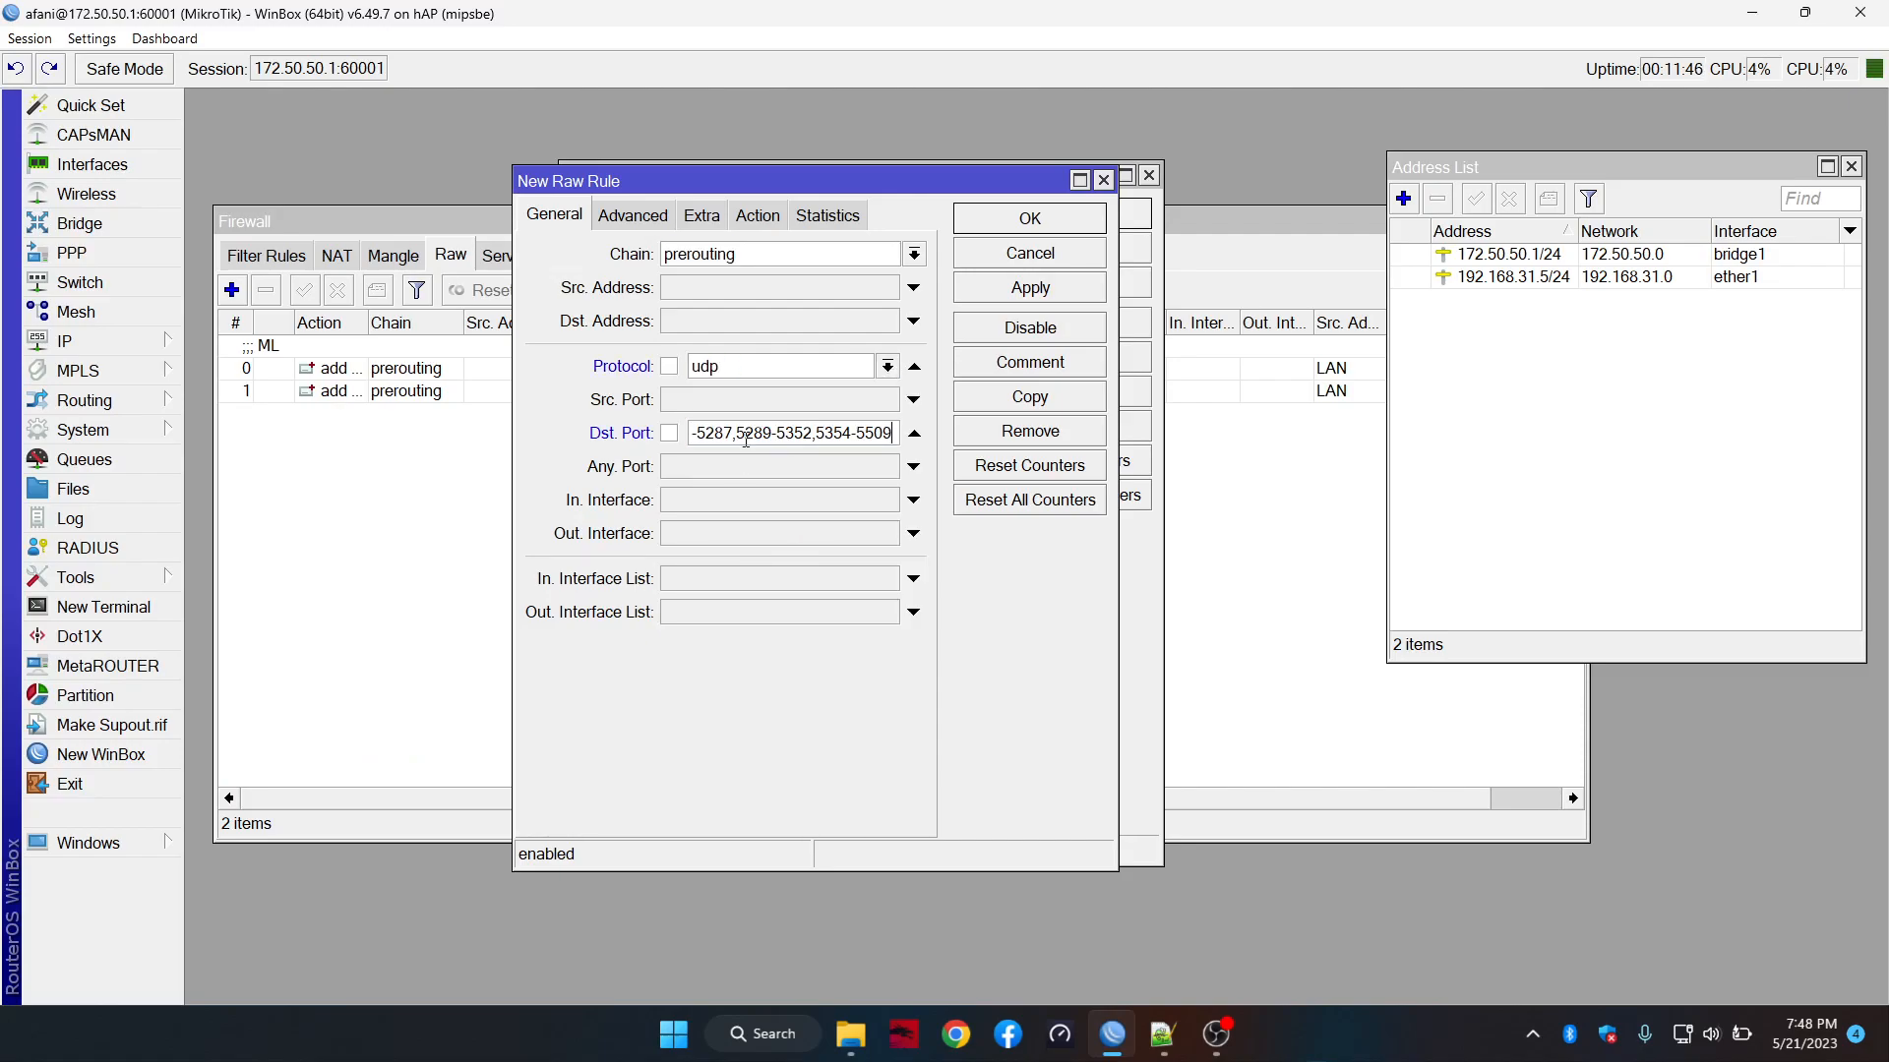
click(1028, 293)
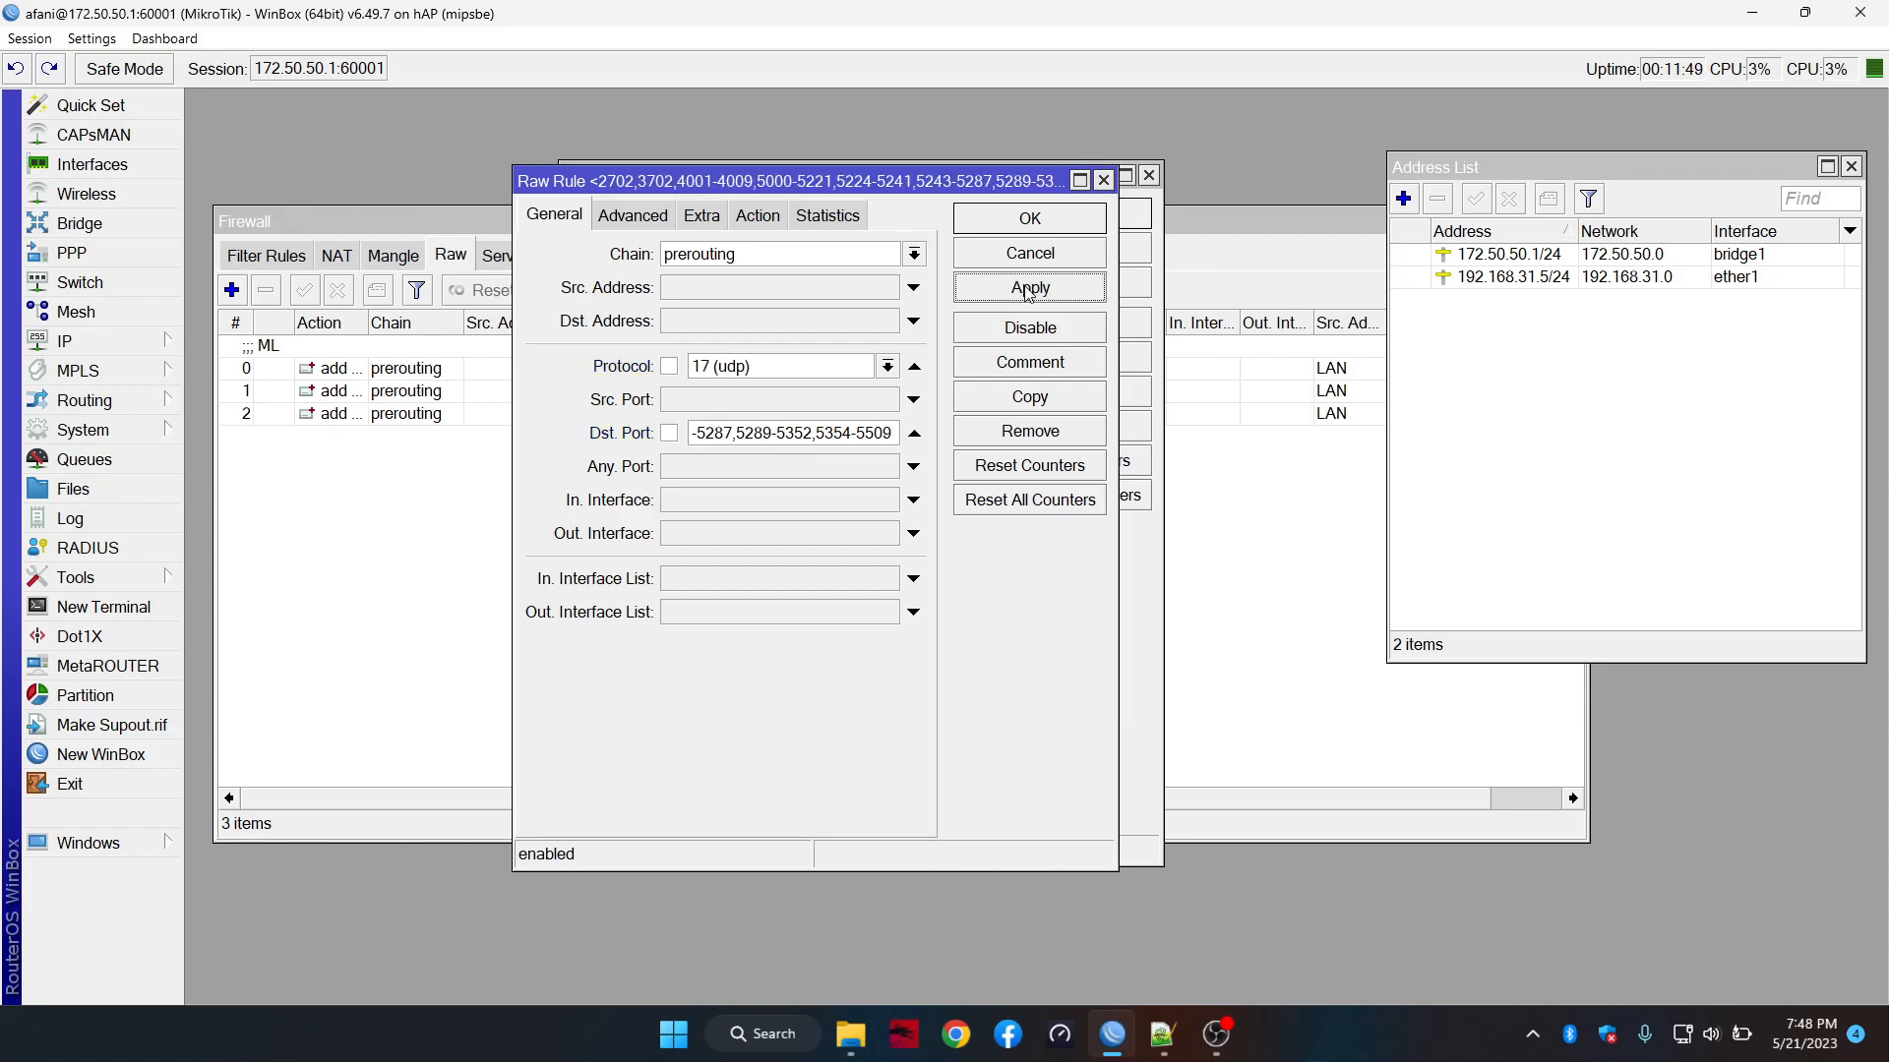
Copy the UDP rule, replace its destination port with Mobile Legend's second UDP line from Notepad++, 5517-5529,5551-5559,5601-5700,8001,8130, and apply it
click(1039, 403)
key(alt+Tab)
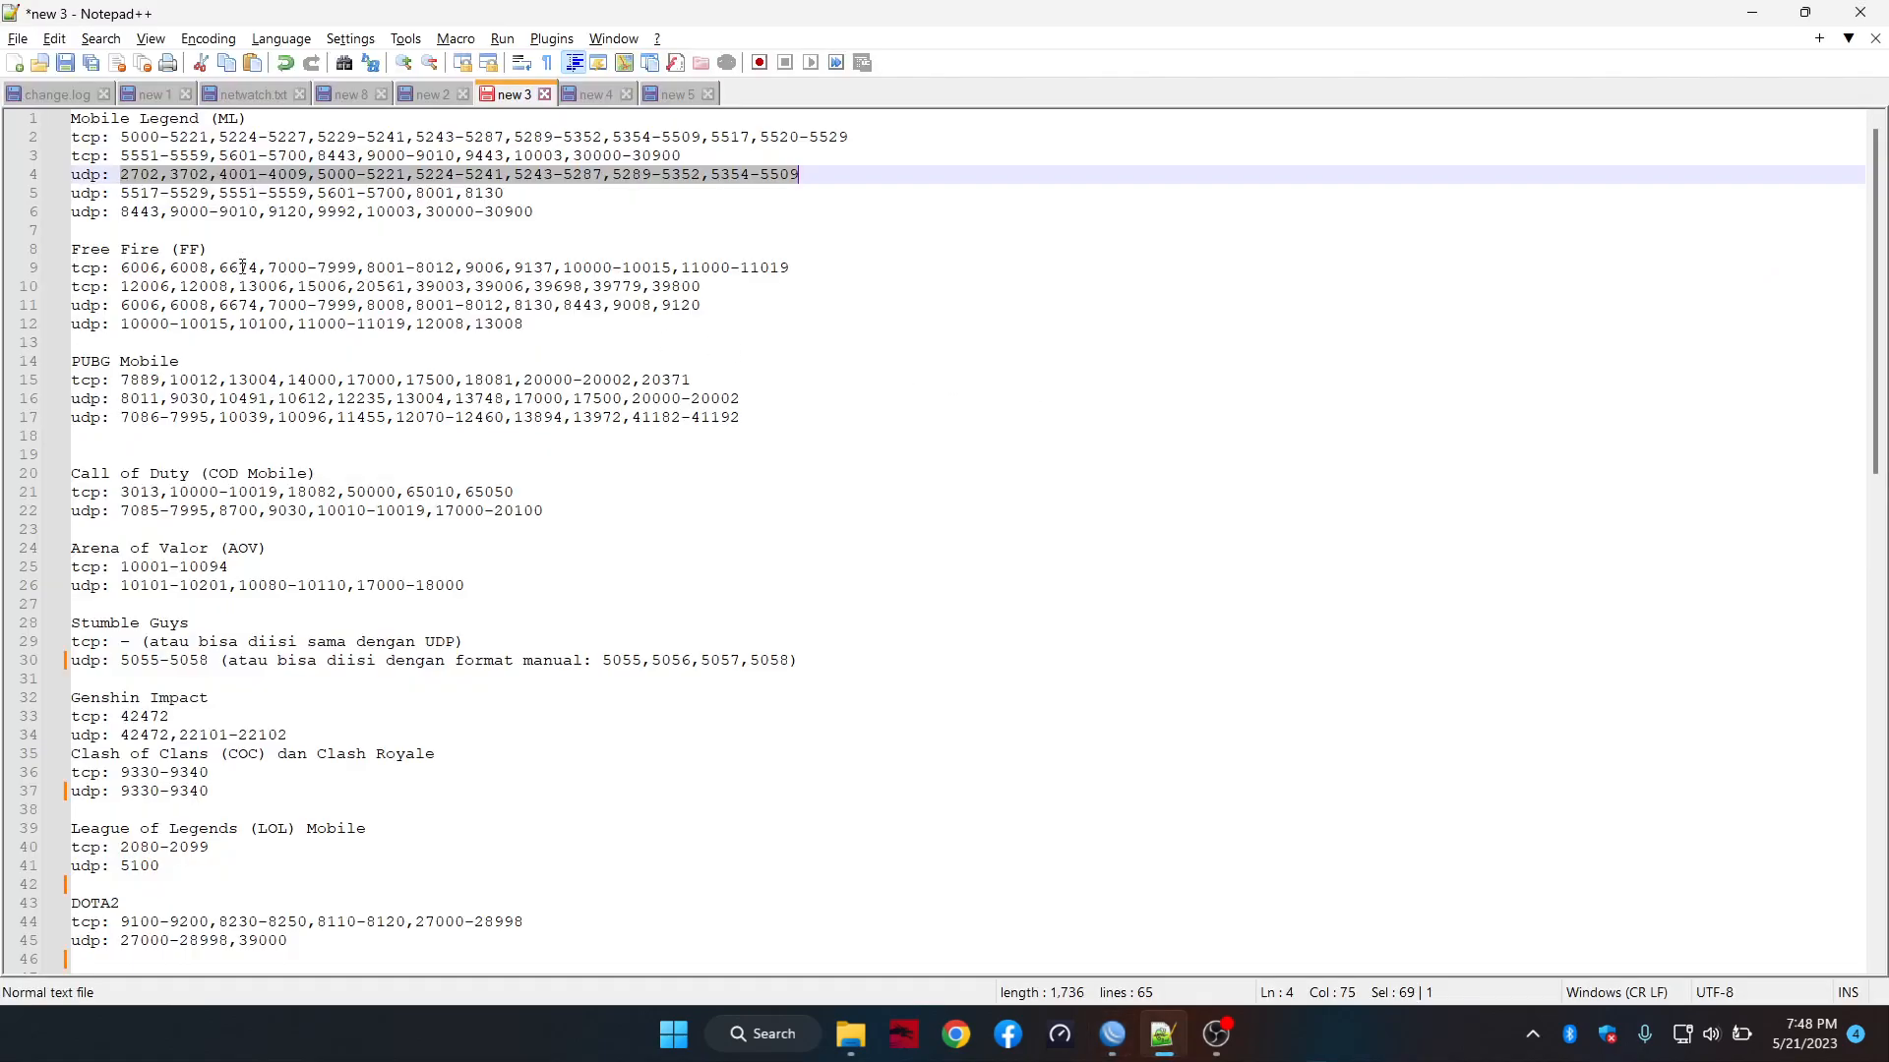
drag(119, 194, 512, 189)
key(ctrl+c)
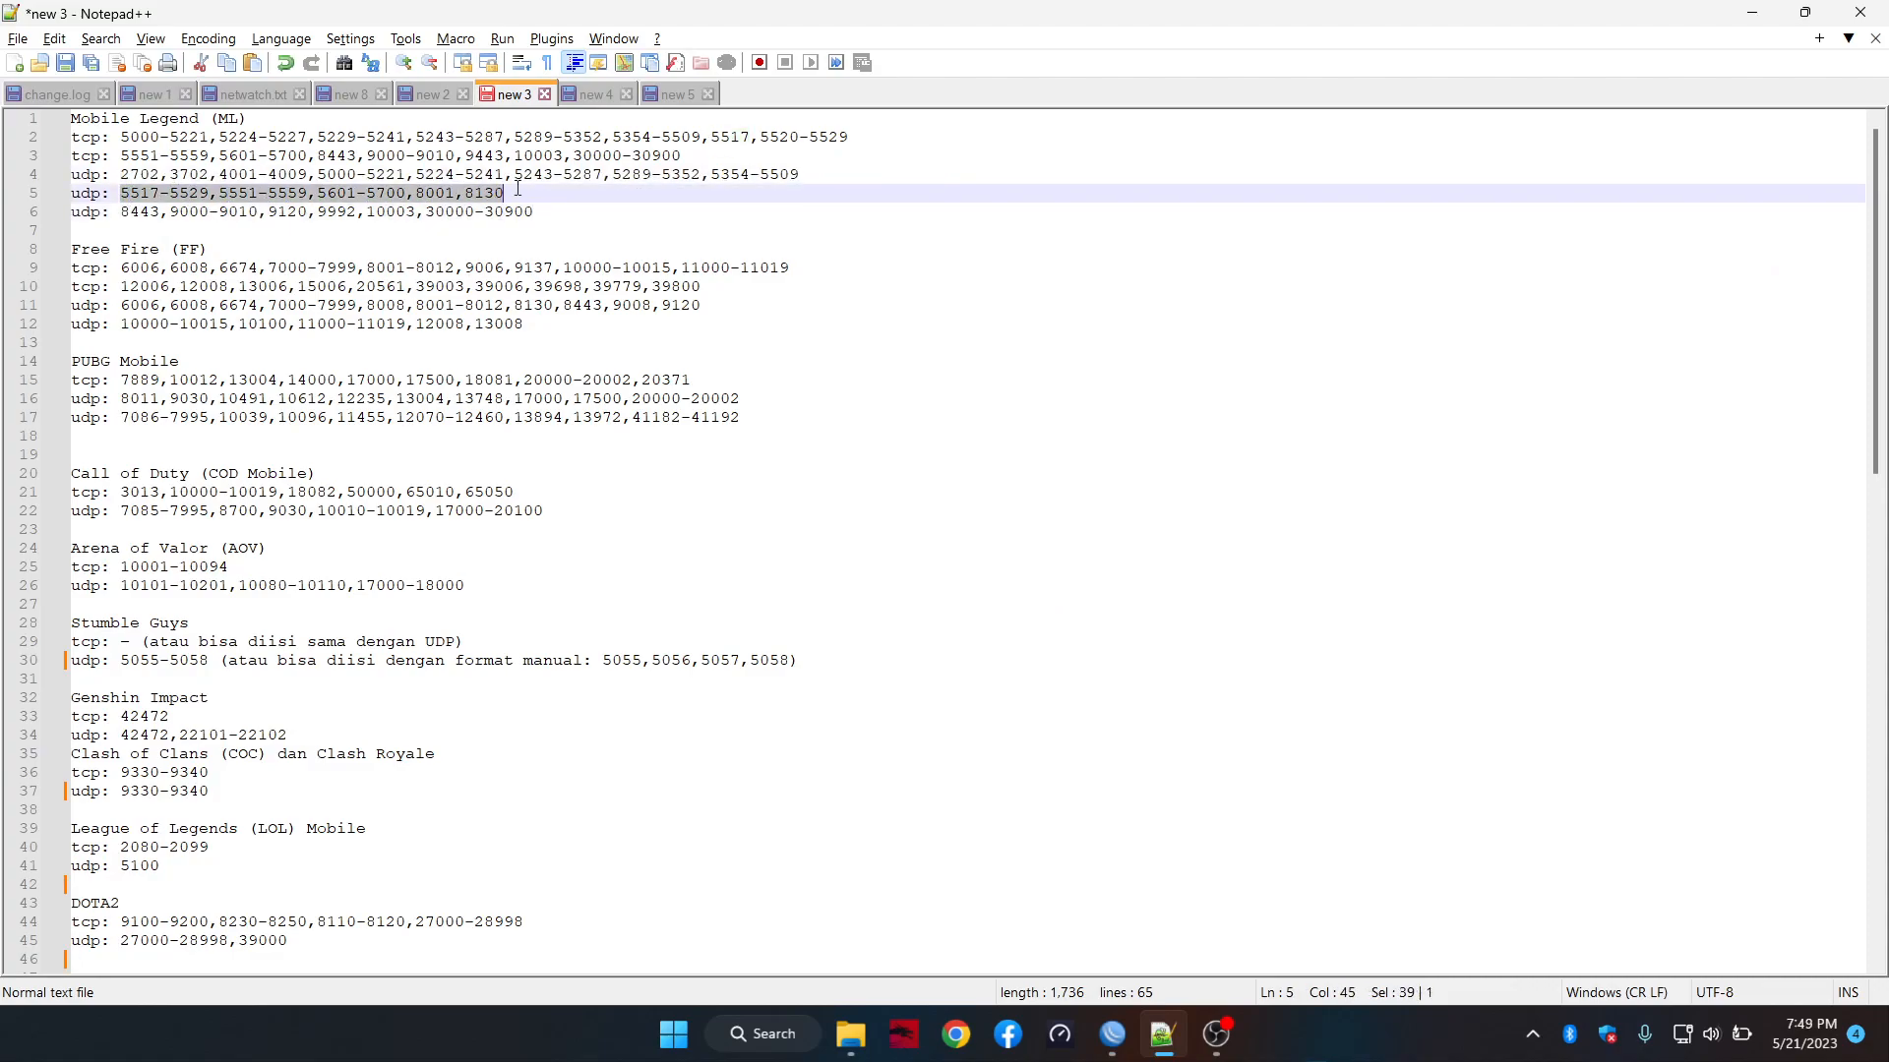
key(alt+Tab)
double_click(848, 471)
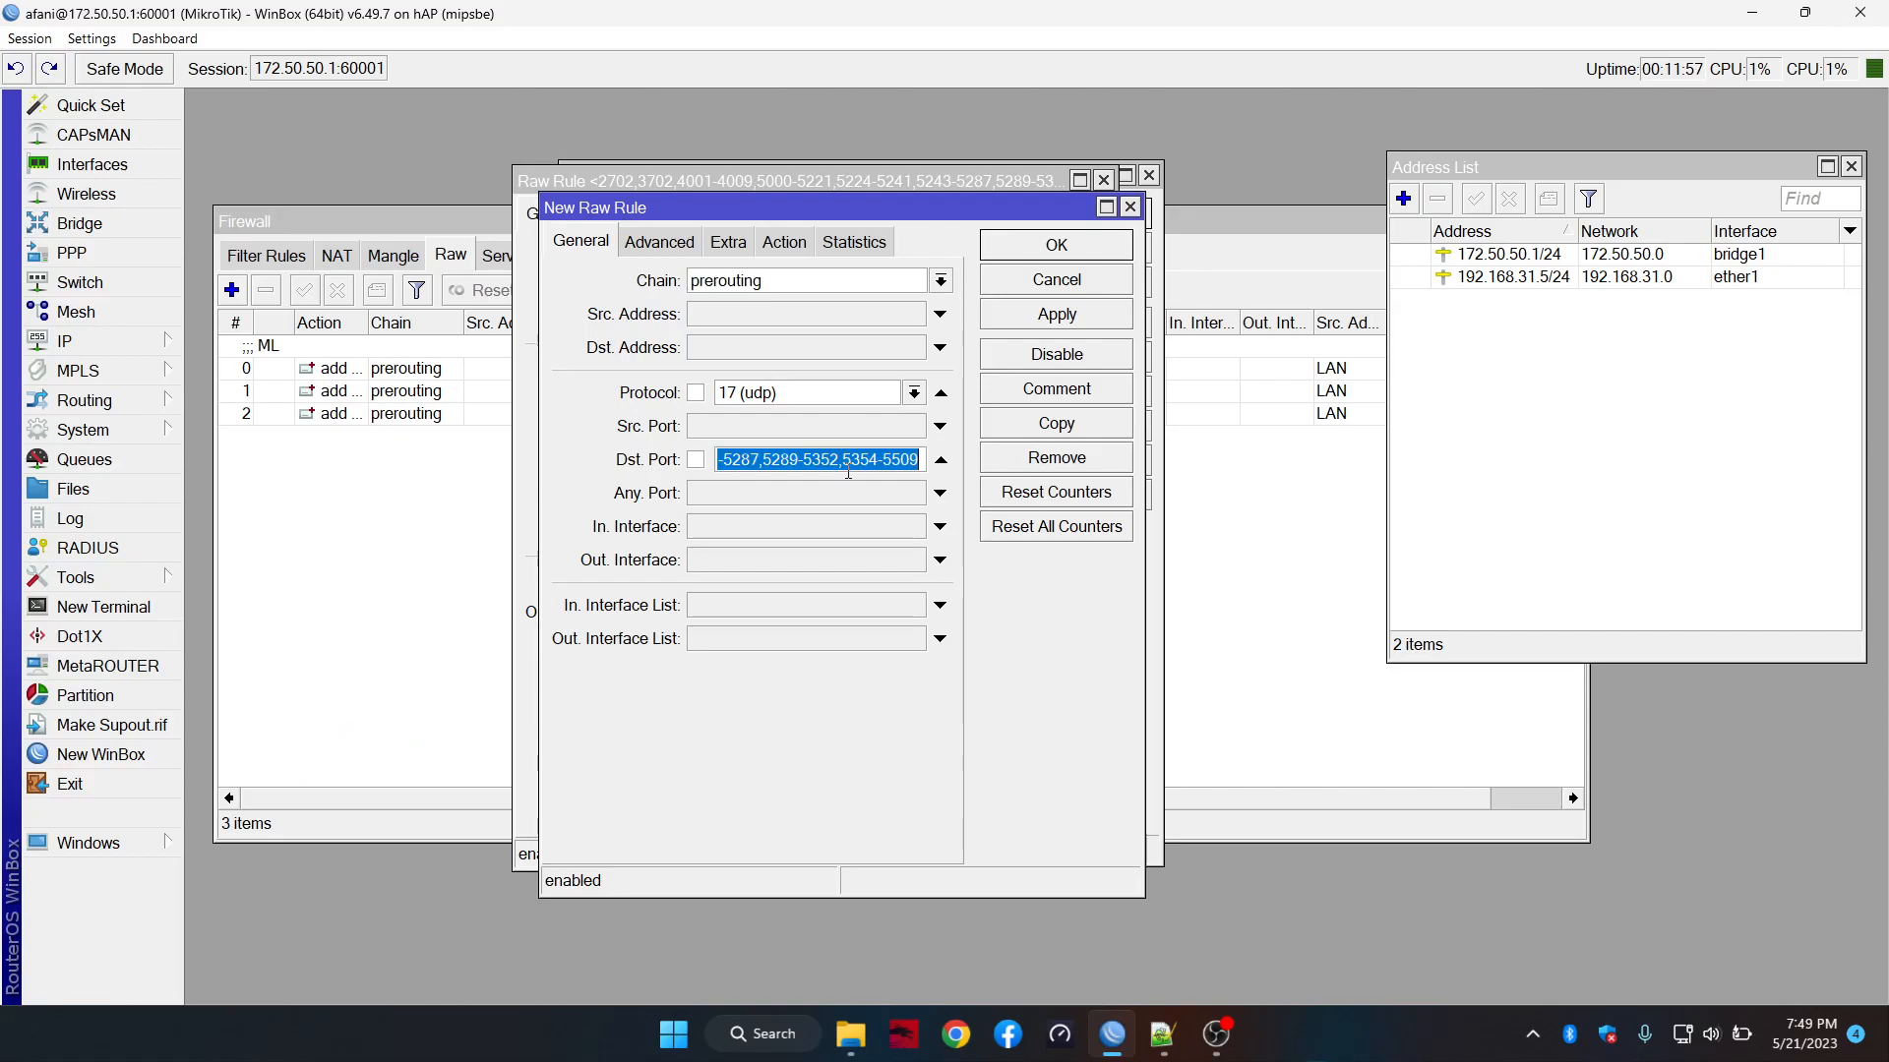
key(ctrl+v)
click(995, 317)
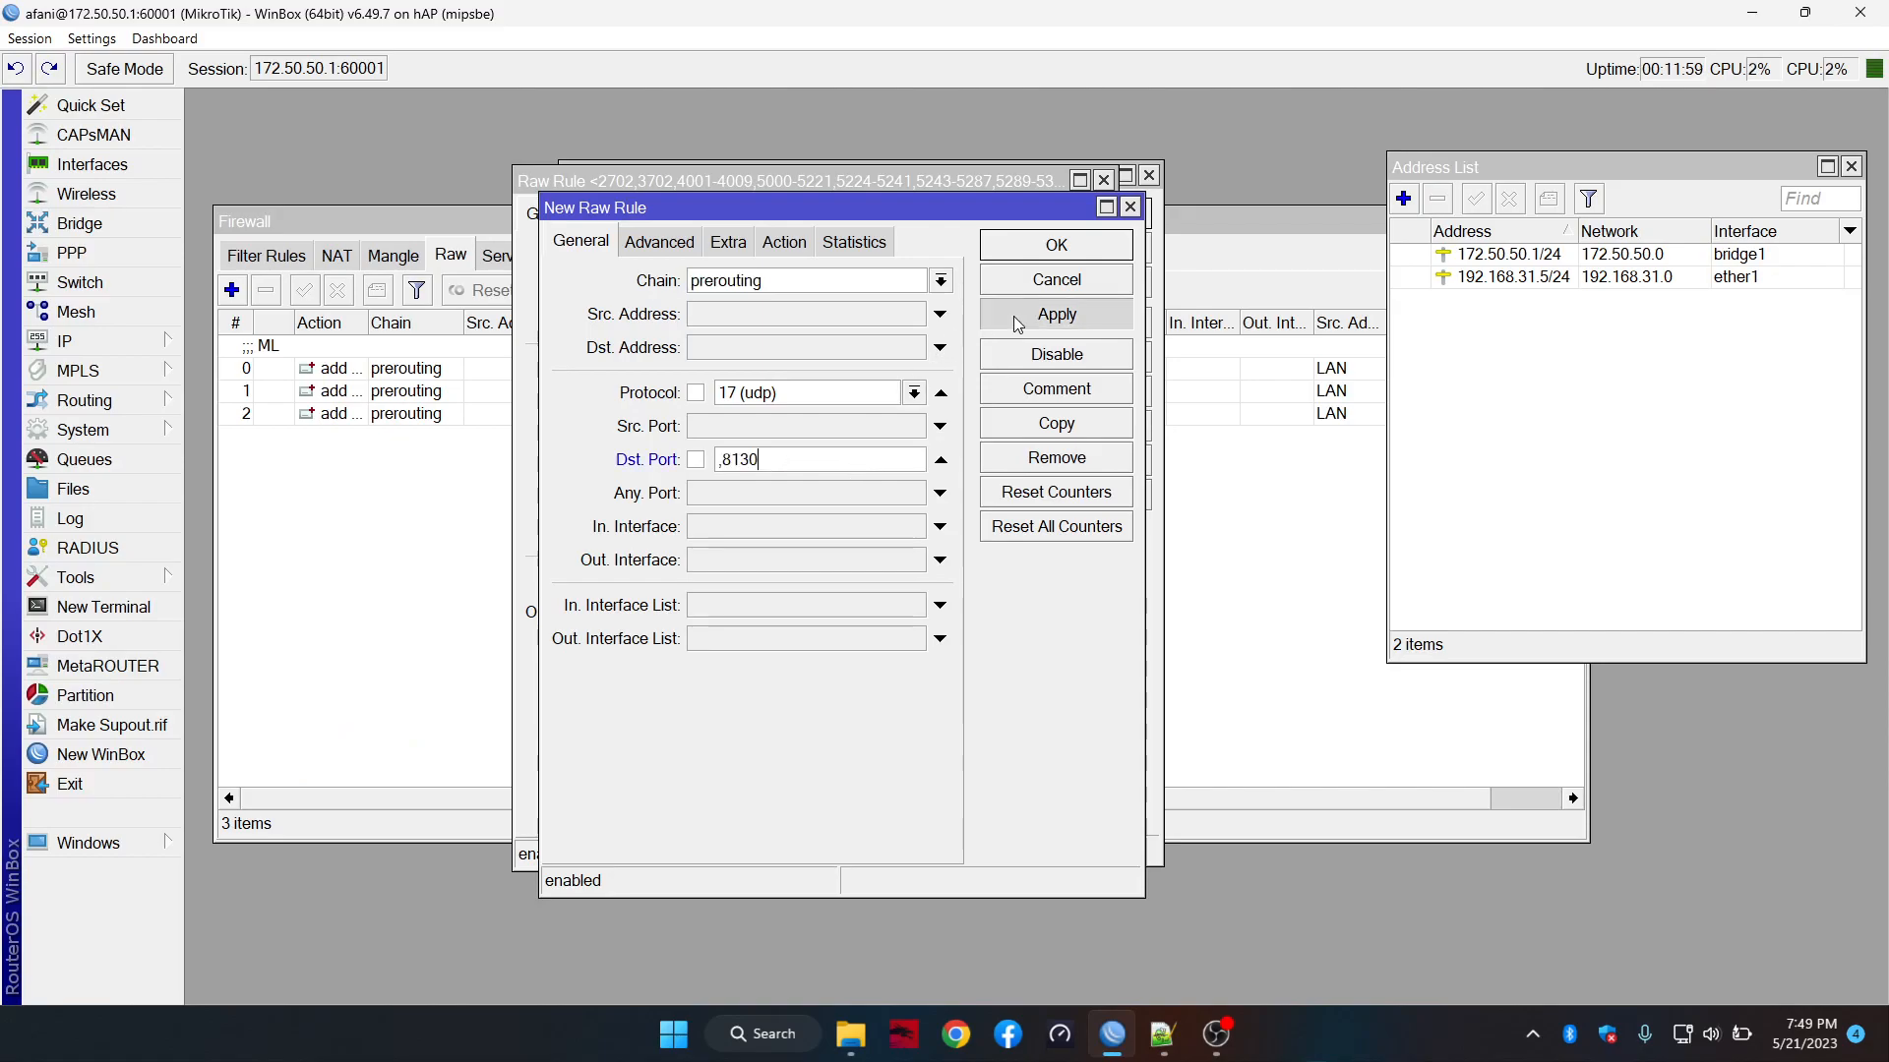
click(1031, 430)
key(alt+Tab)
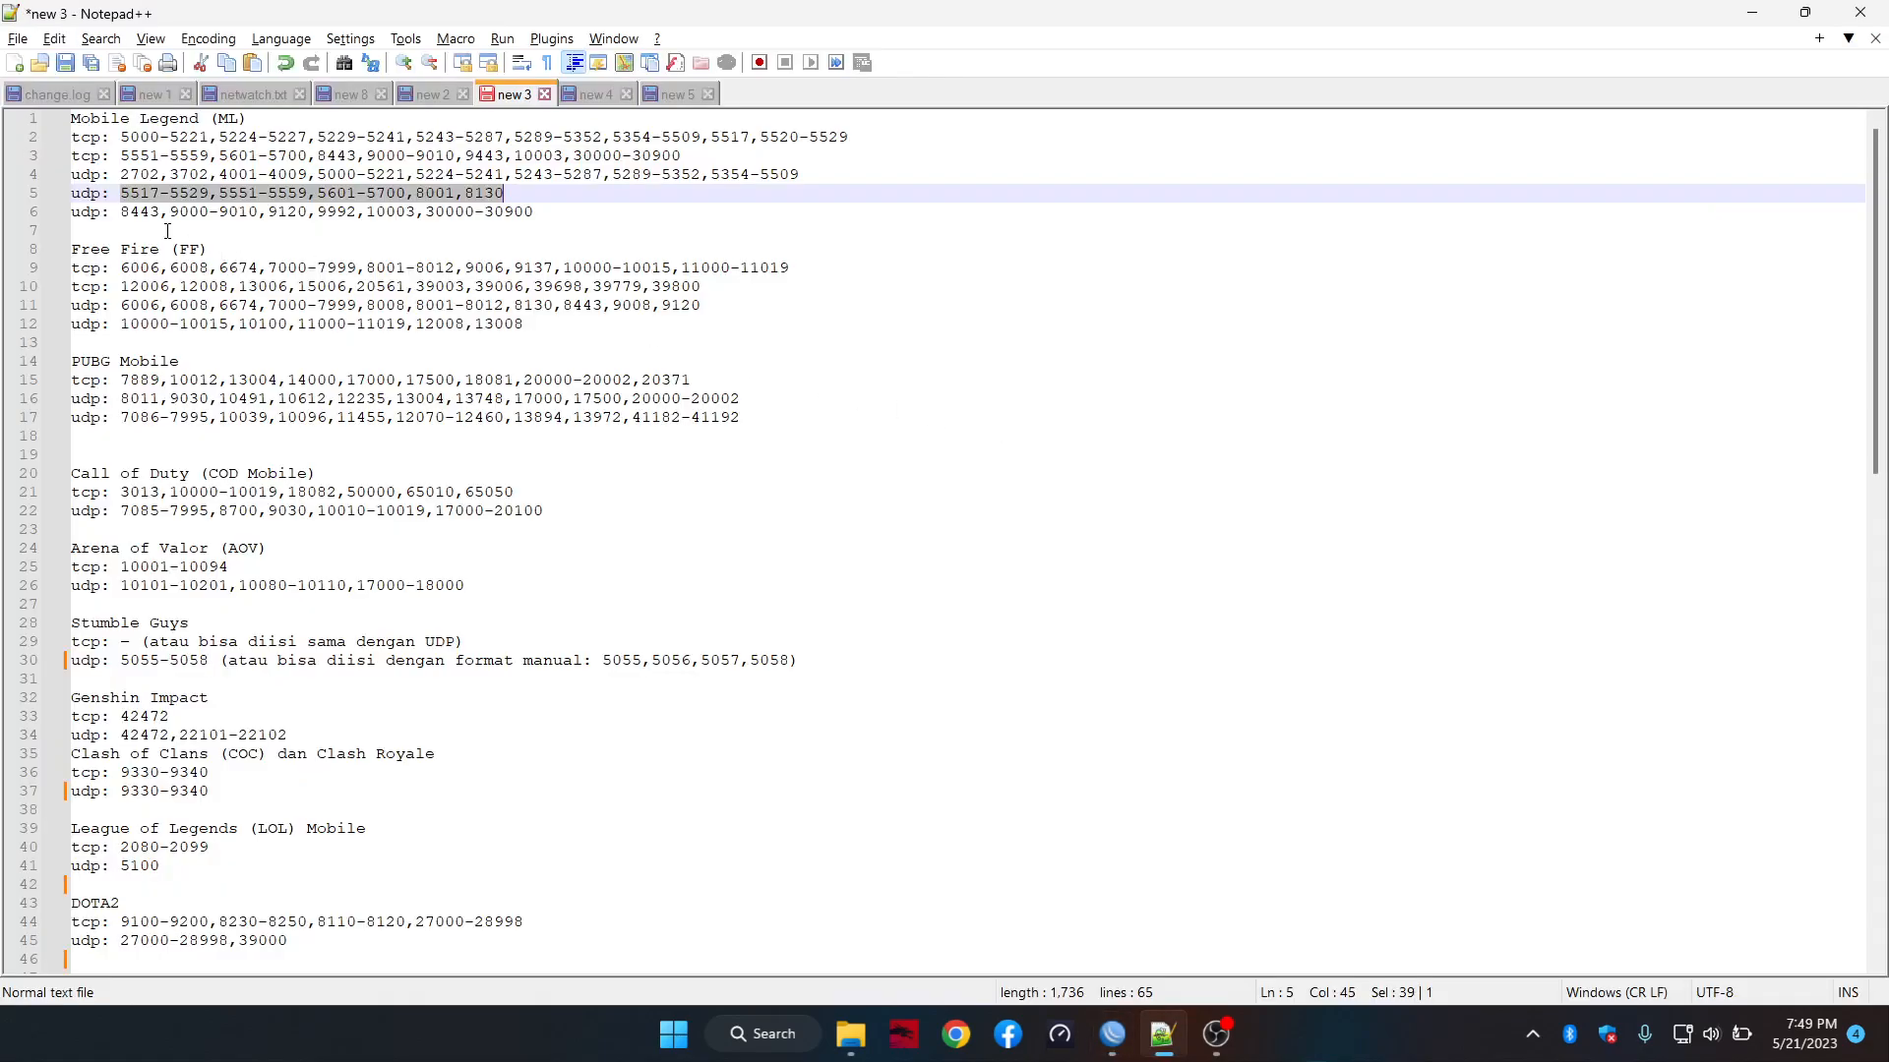
drag(121, 211, 545, 214)
key(ctrl+c)
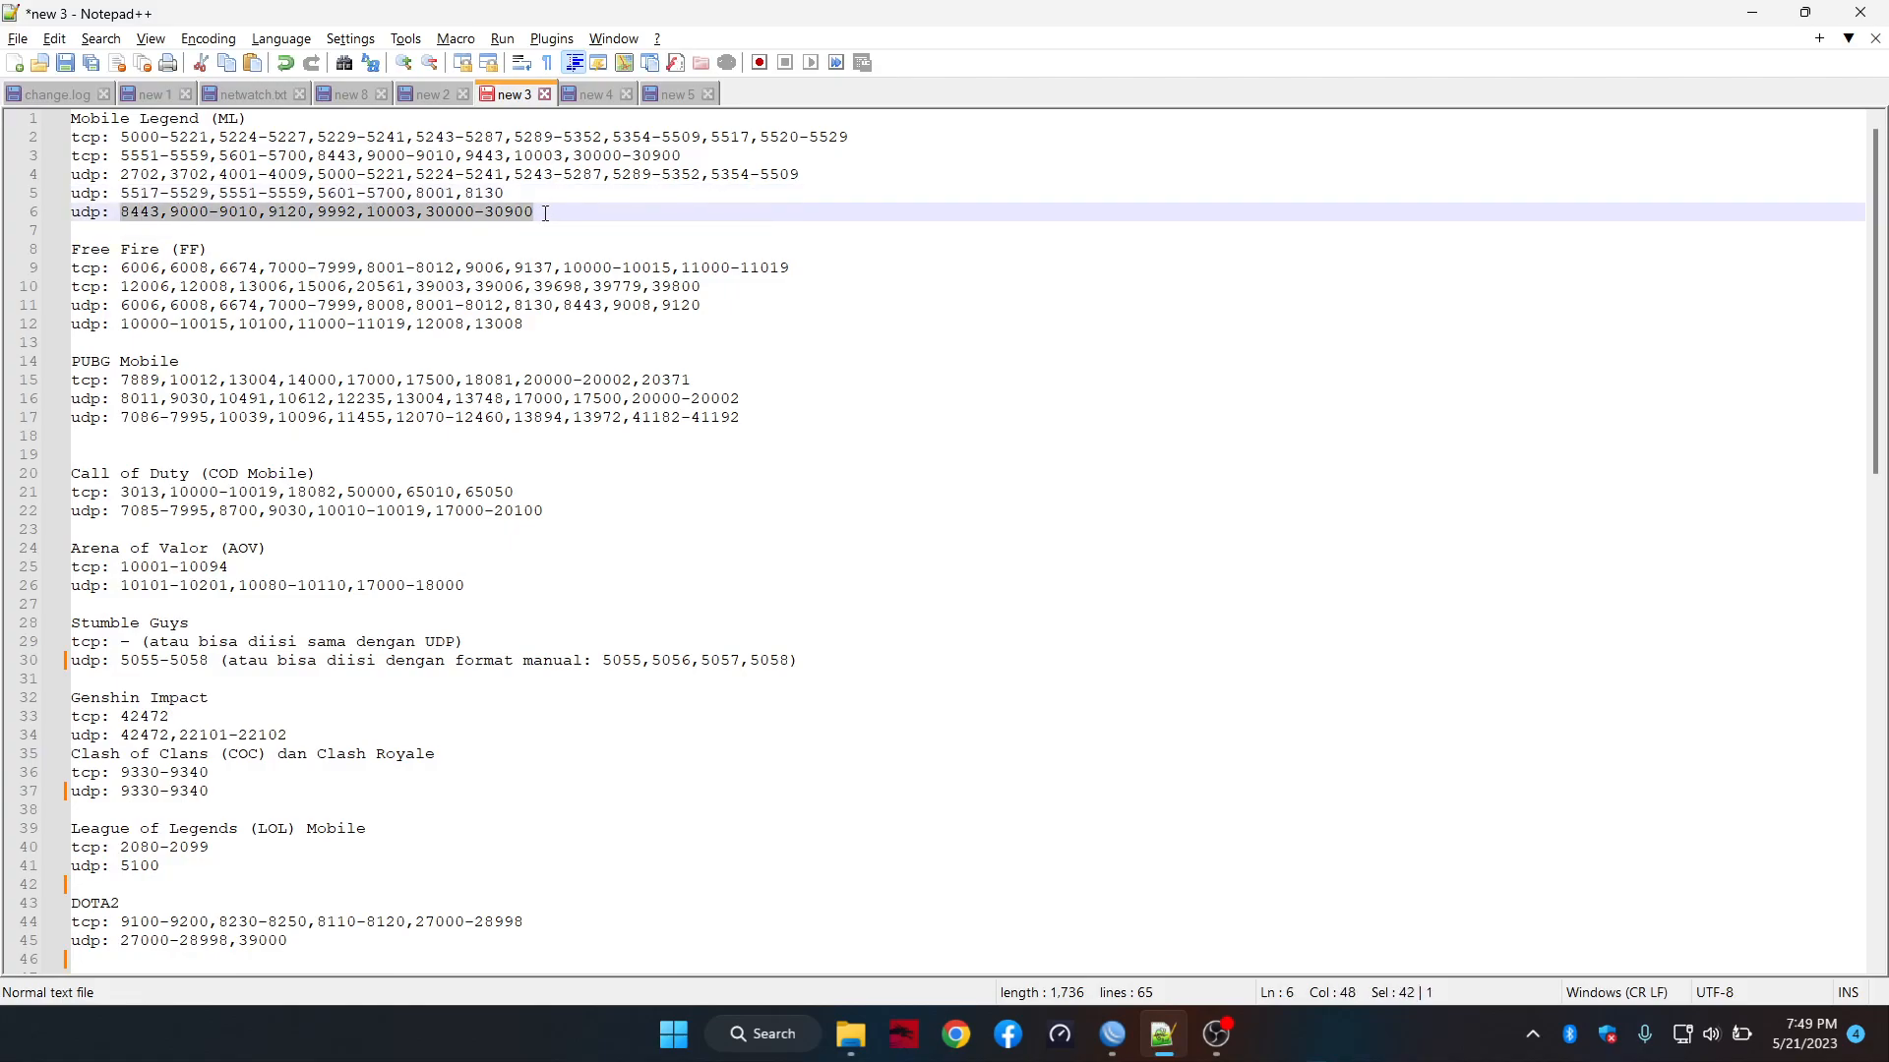
key(alt+Tab)
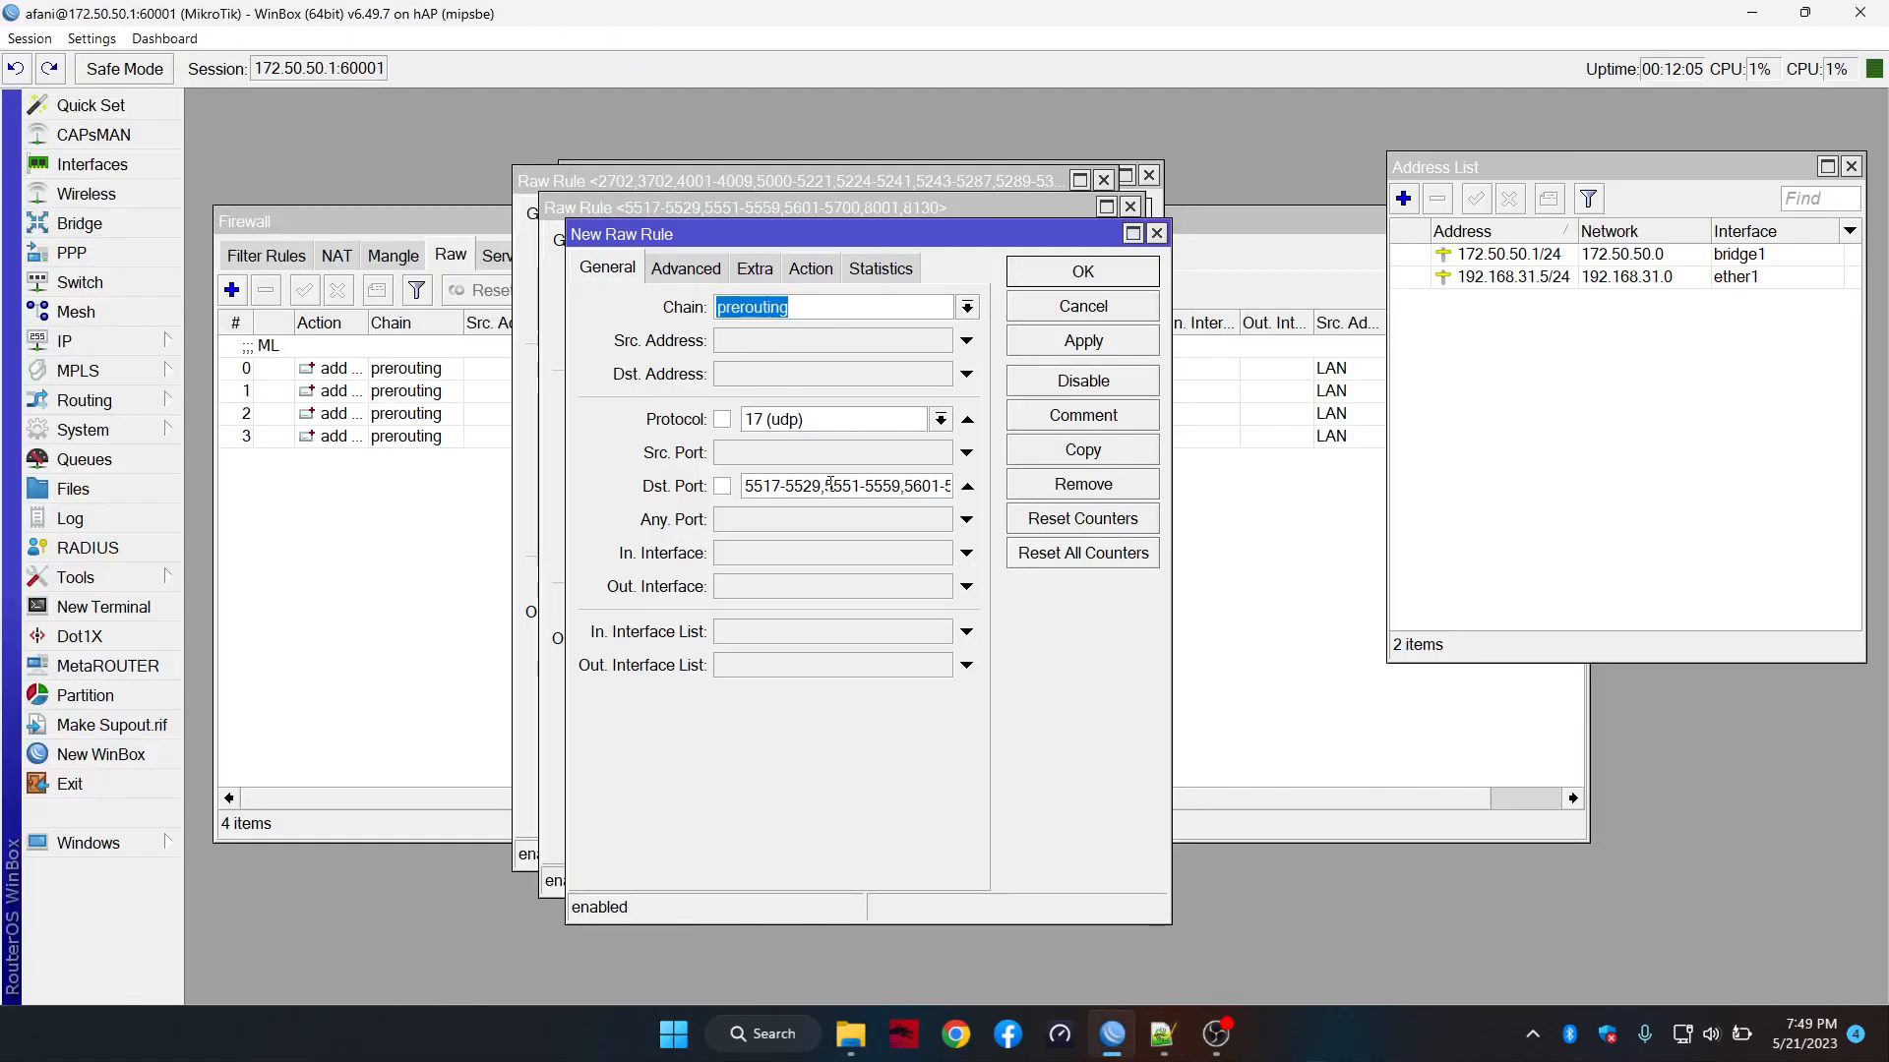
double_click(830, 484)
key(ctrl+v)
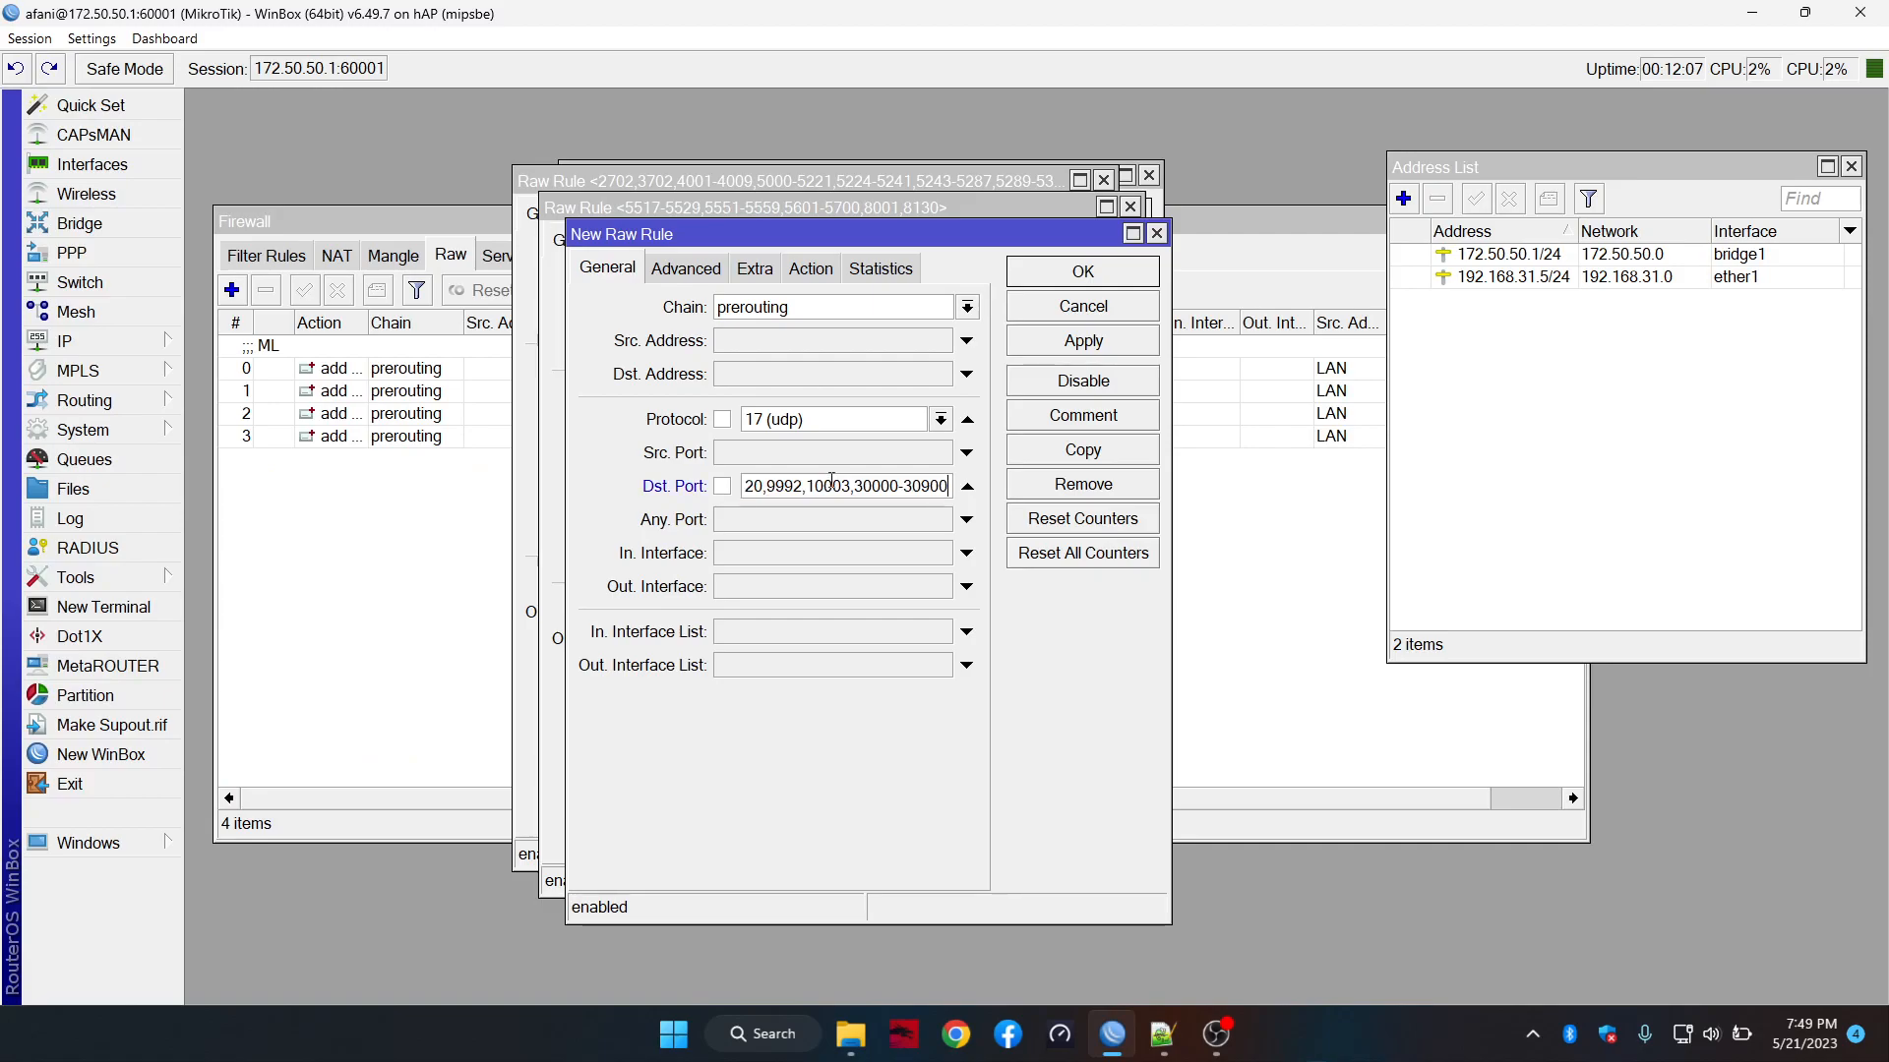
click(1053, 344)
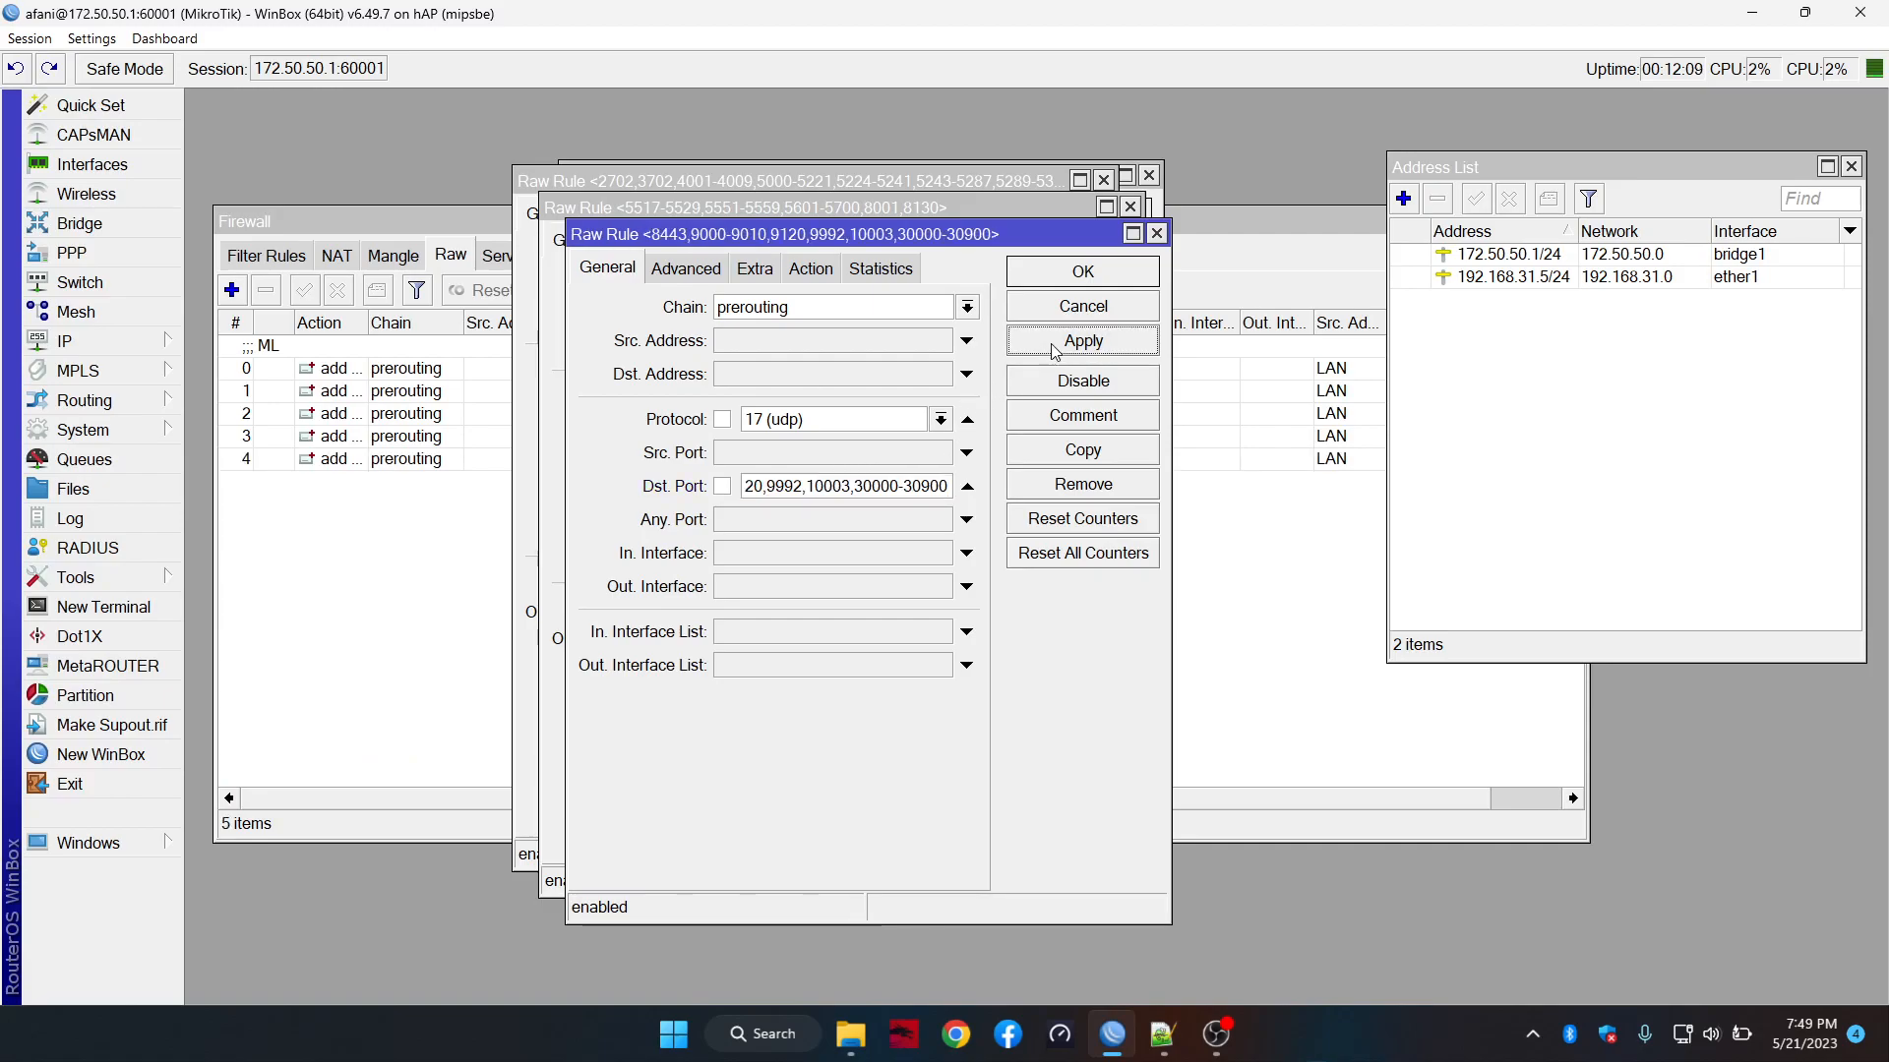
click(1070, 271)
click(1058, 246)
click(1057, 217)
key(alt+Tab)
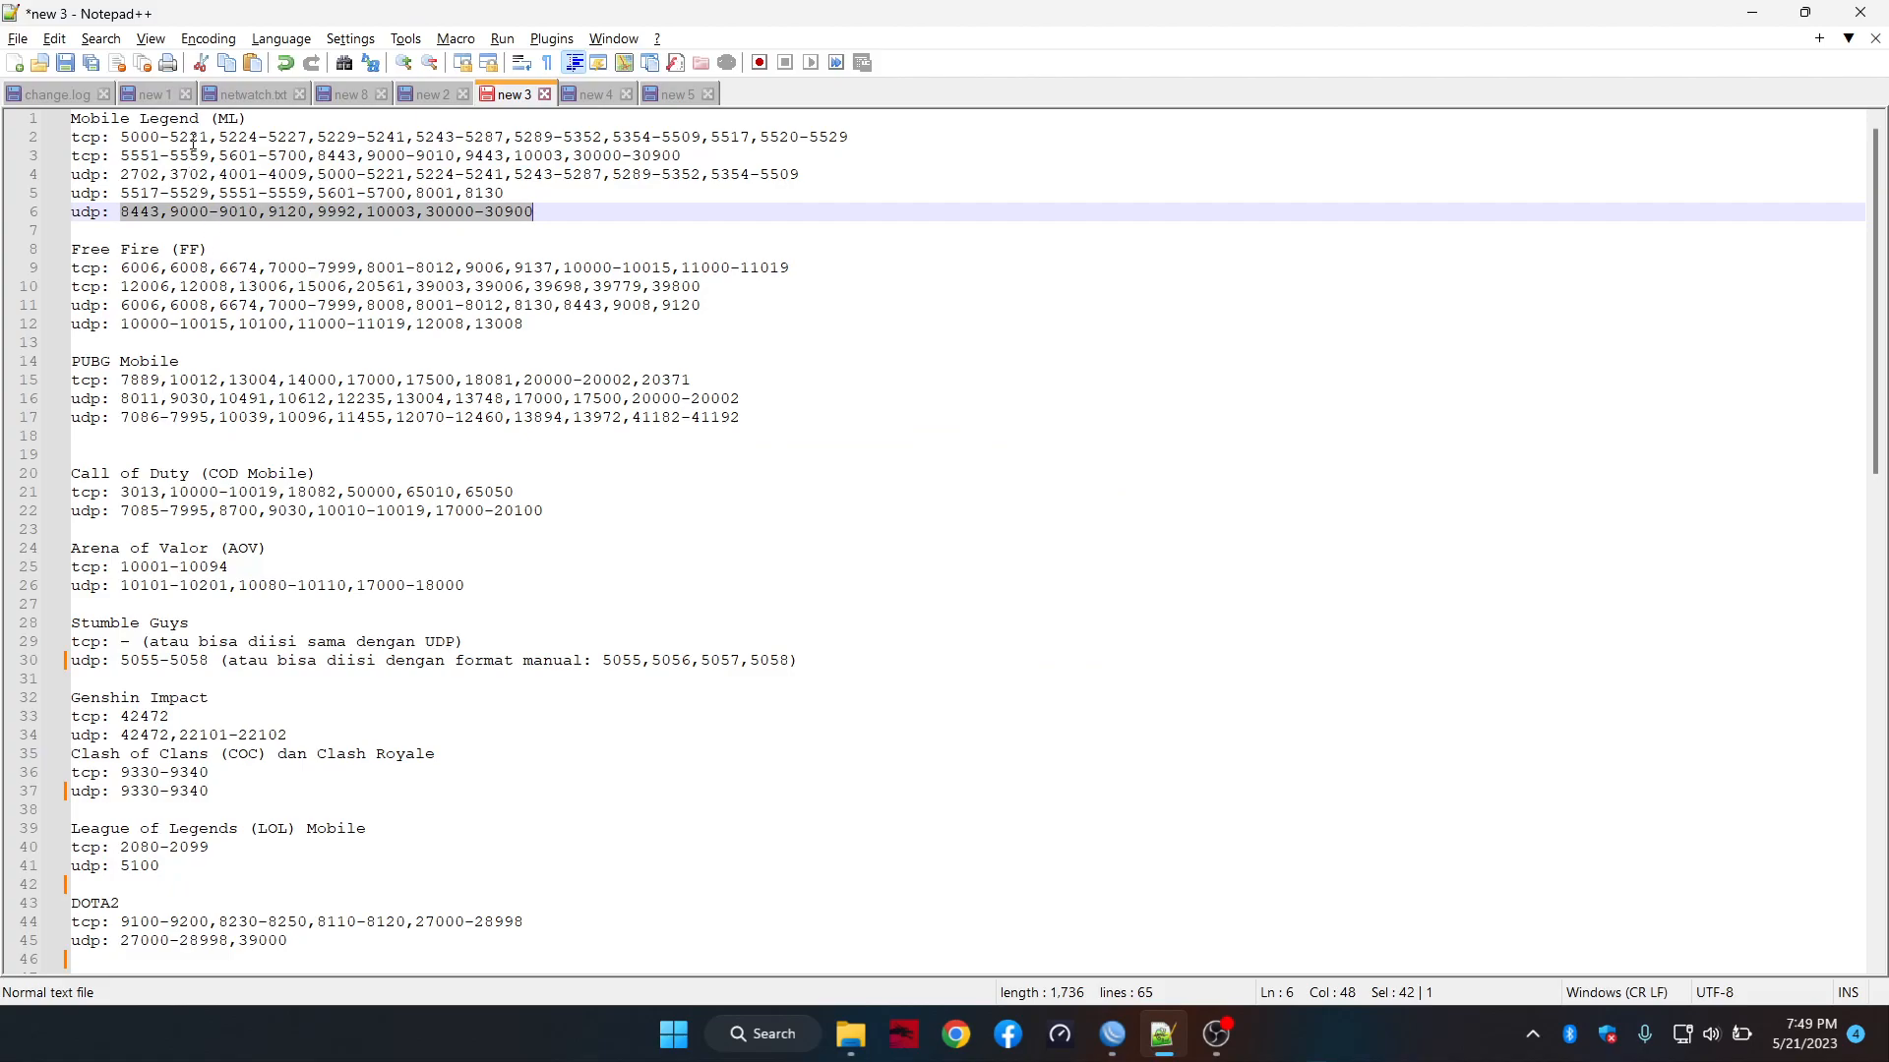
key(alt+Tab)
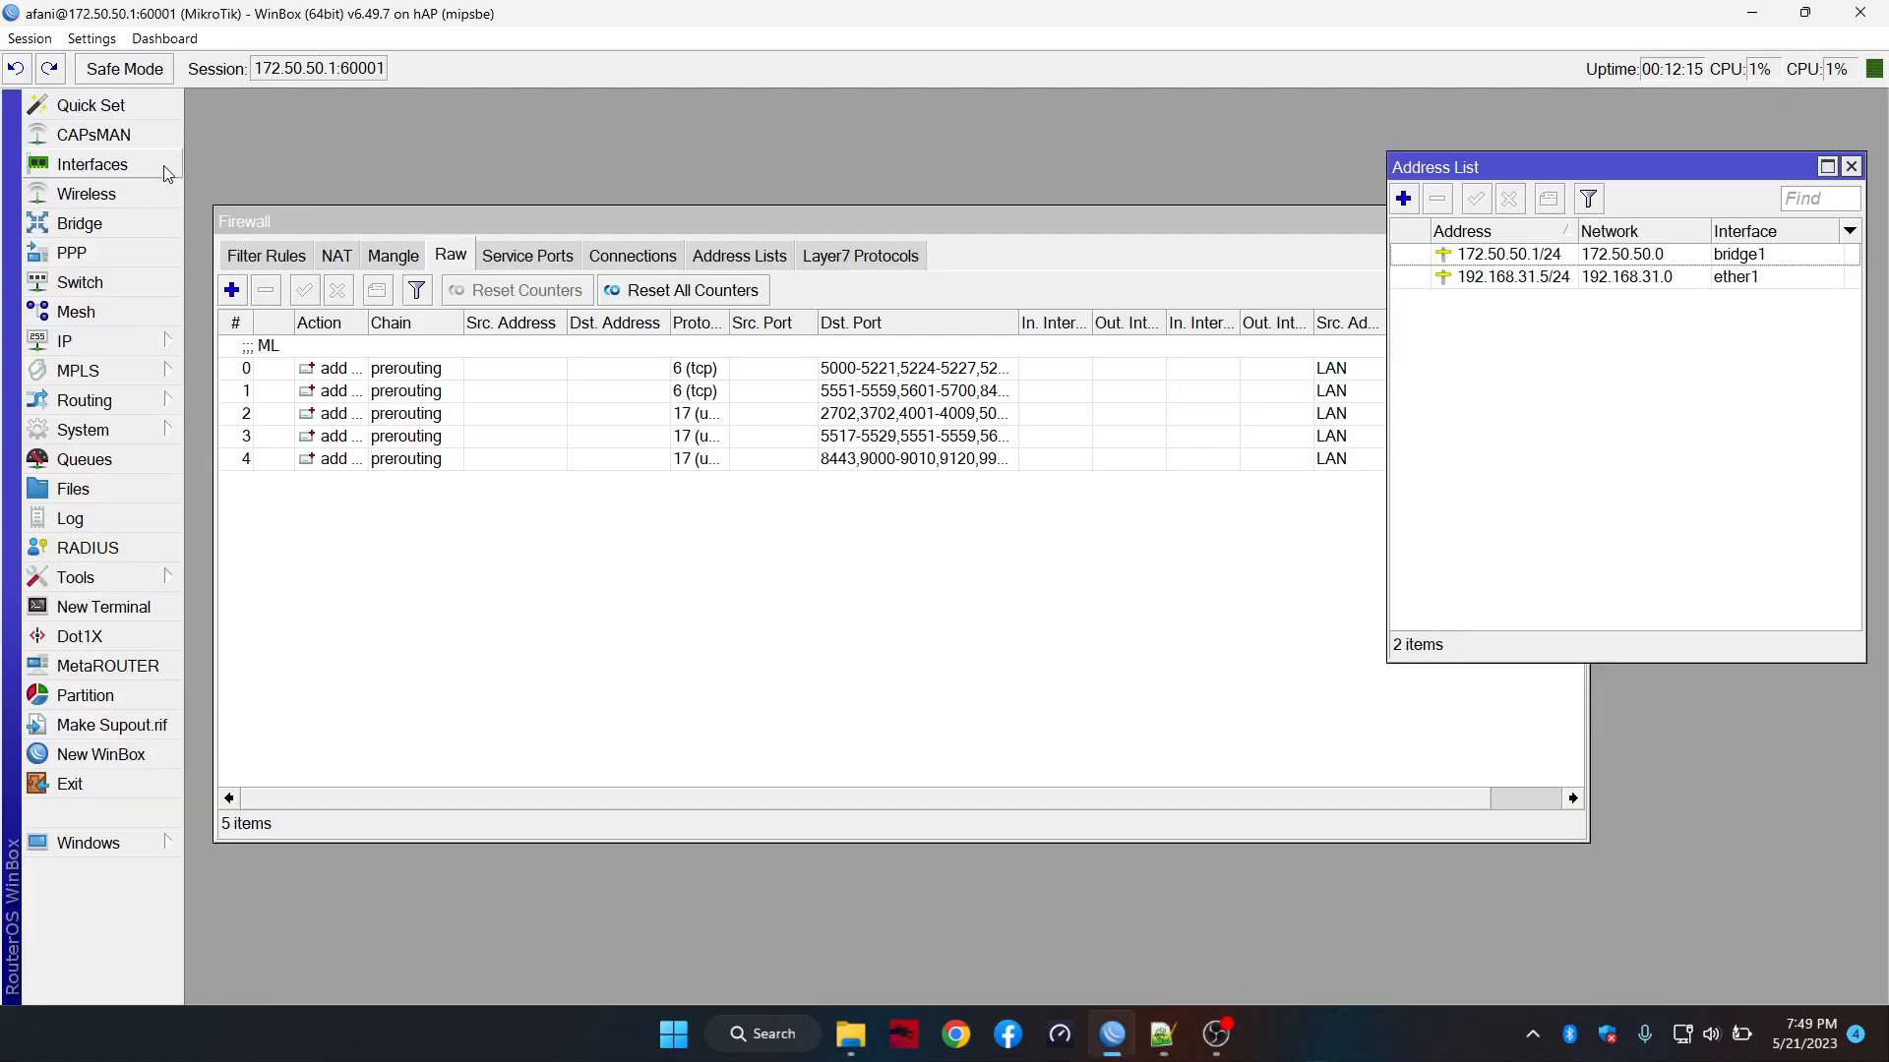
click(234, 291)
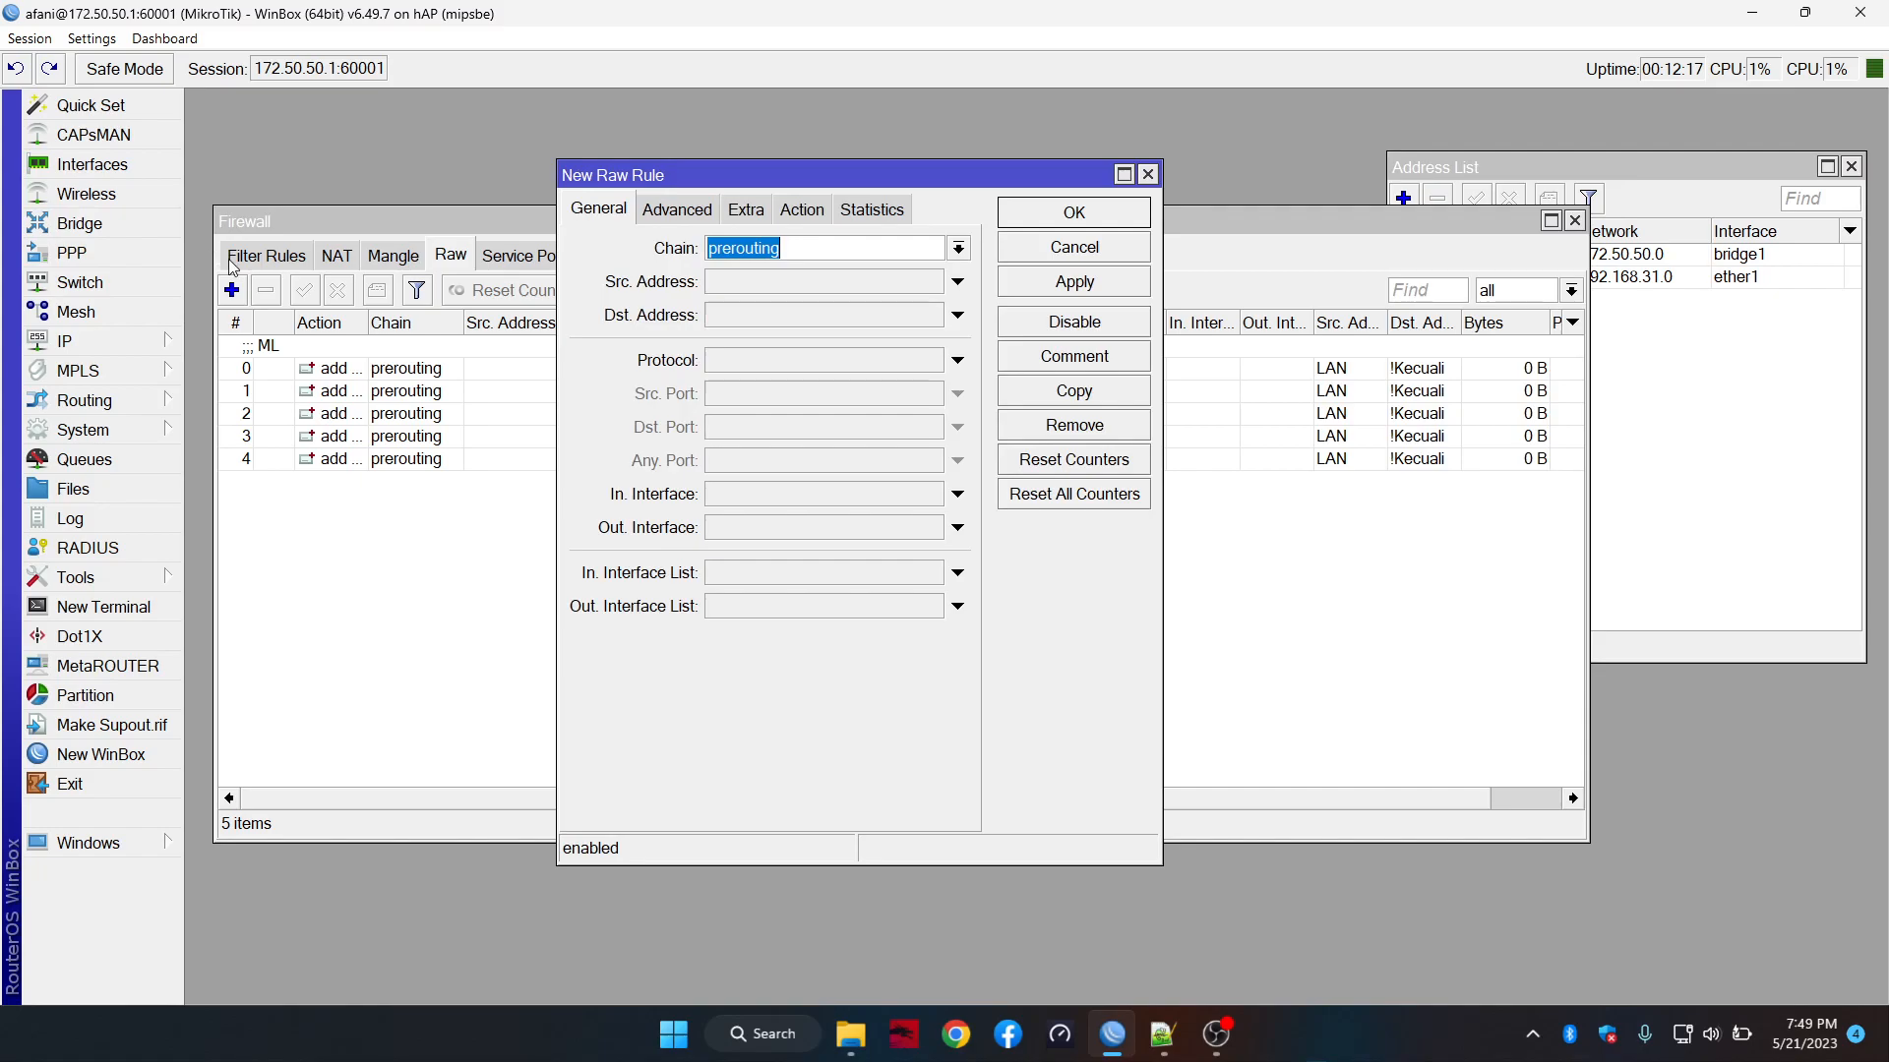
key(alt+Tab)
drag(123, 268, 804, 268)
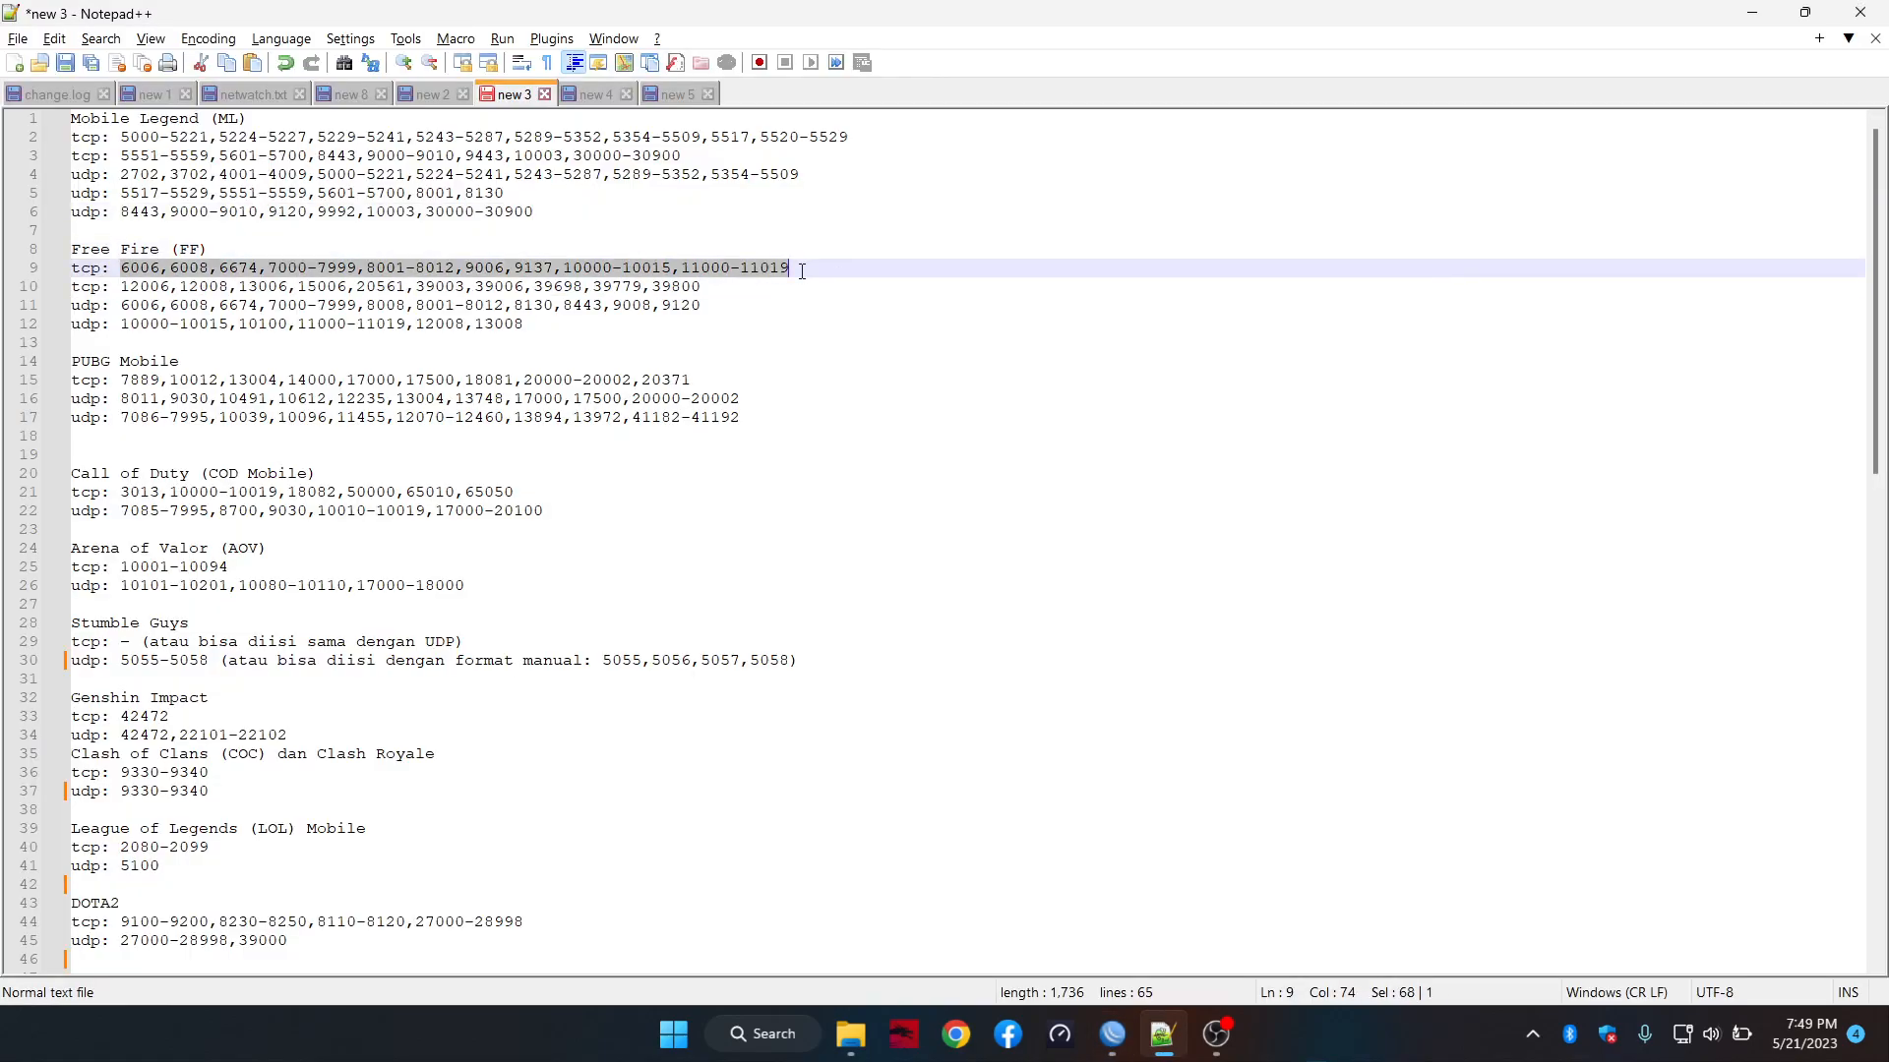
key(alt+Tab)
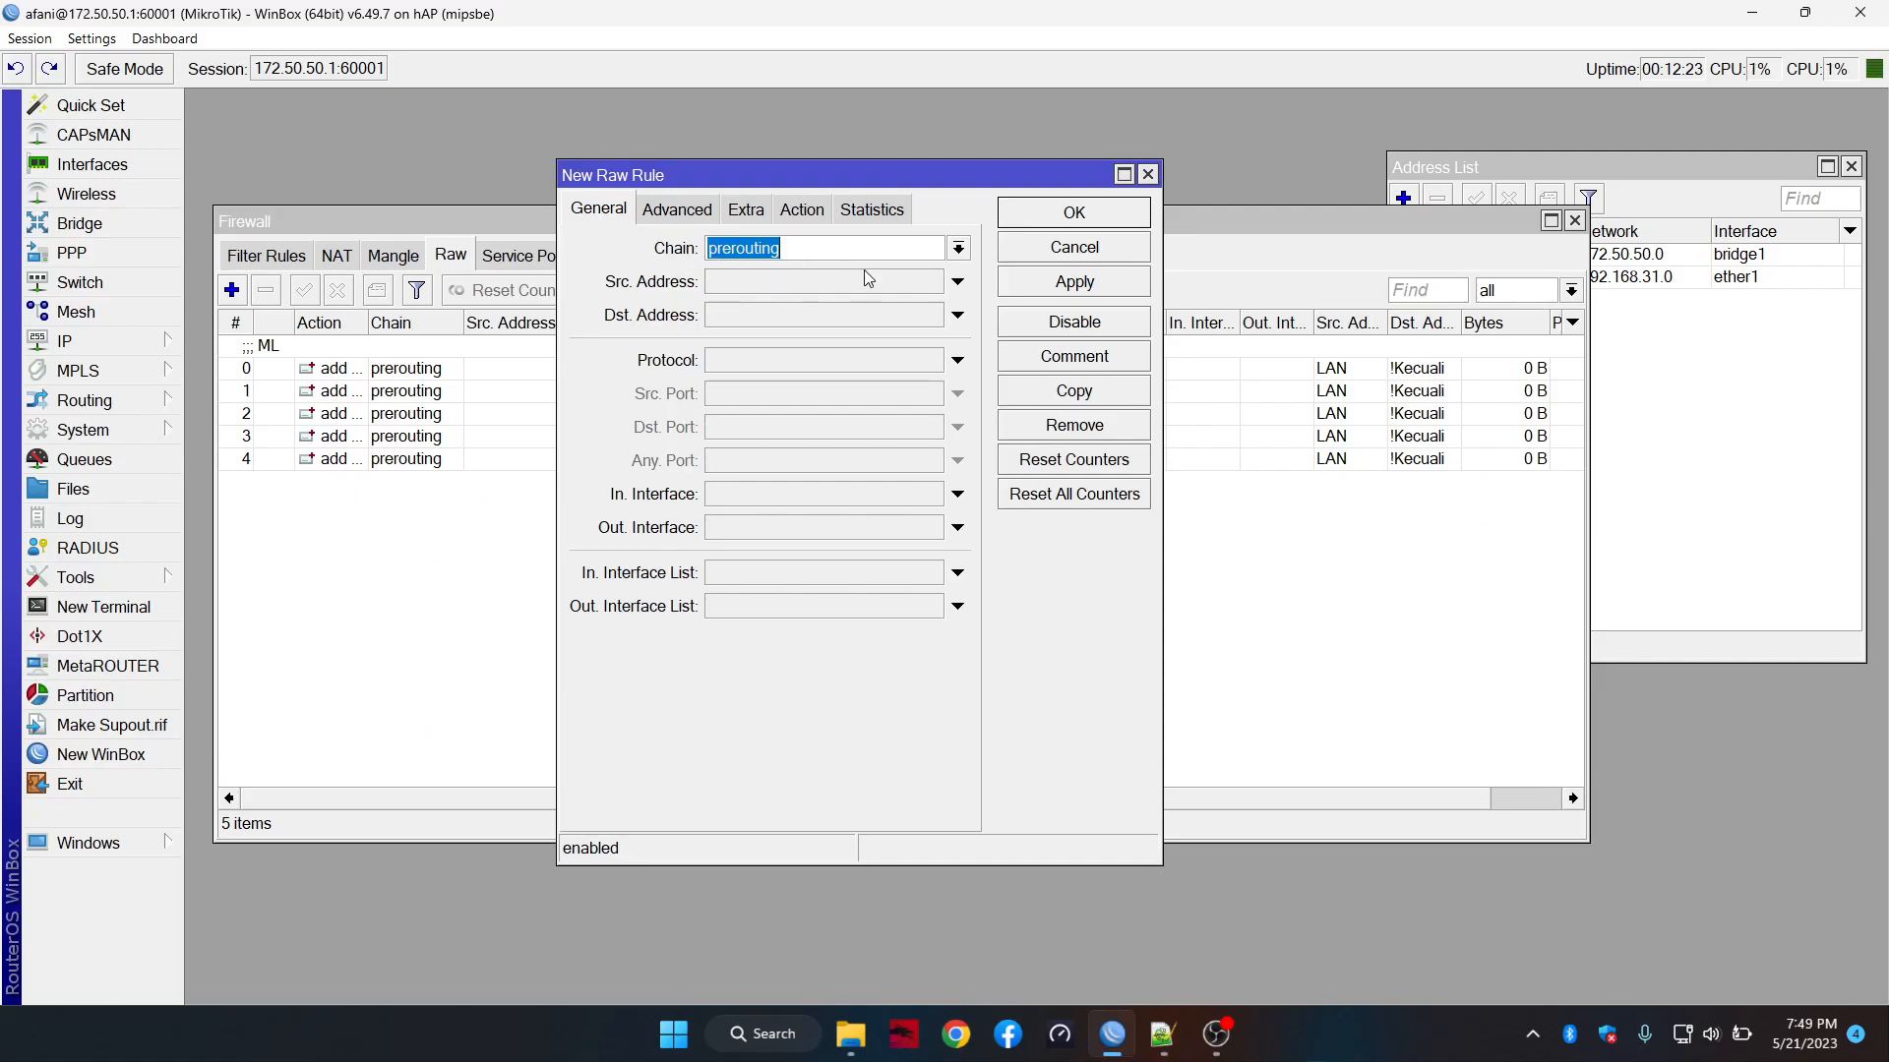
click(734, 363)
click(756, 427)
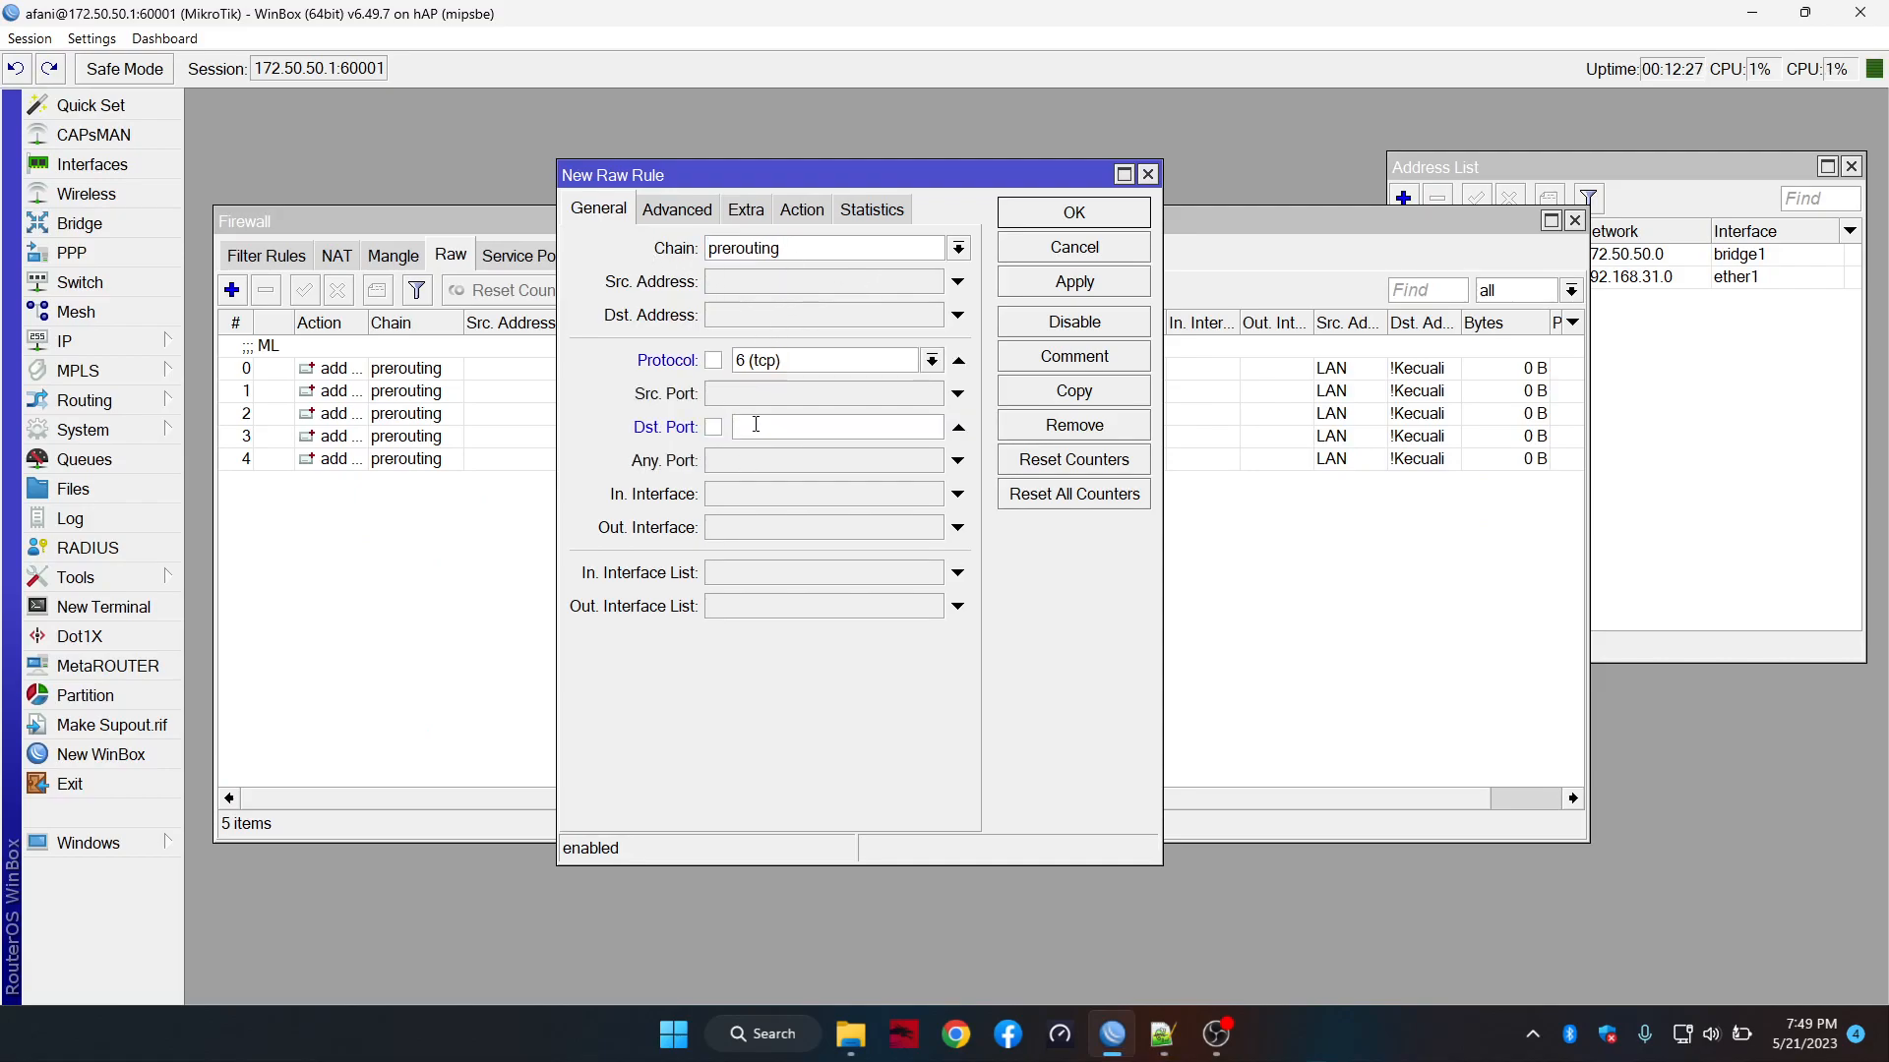
key(ctrl+v)
Set the new rule's source address list to LAN and its destination address list to Kecuali, negated
click(678, 210)
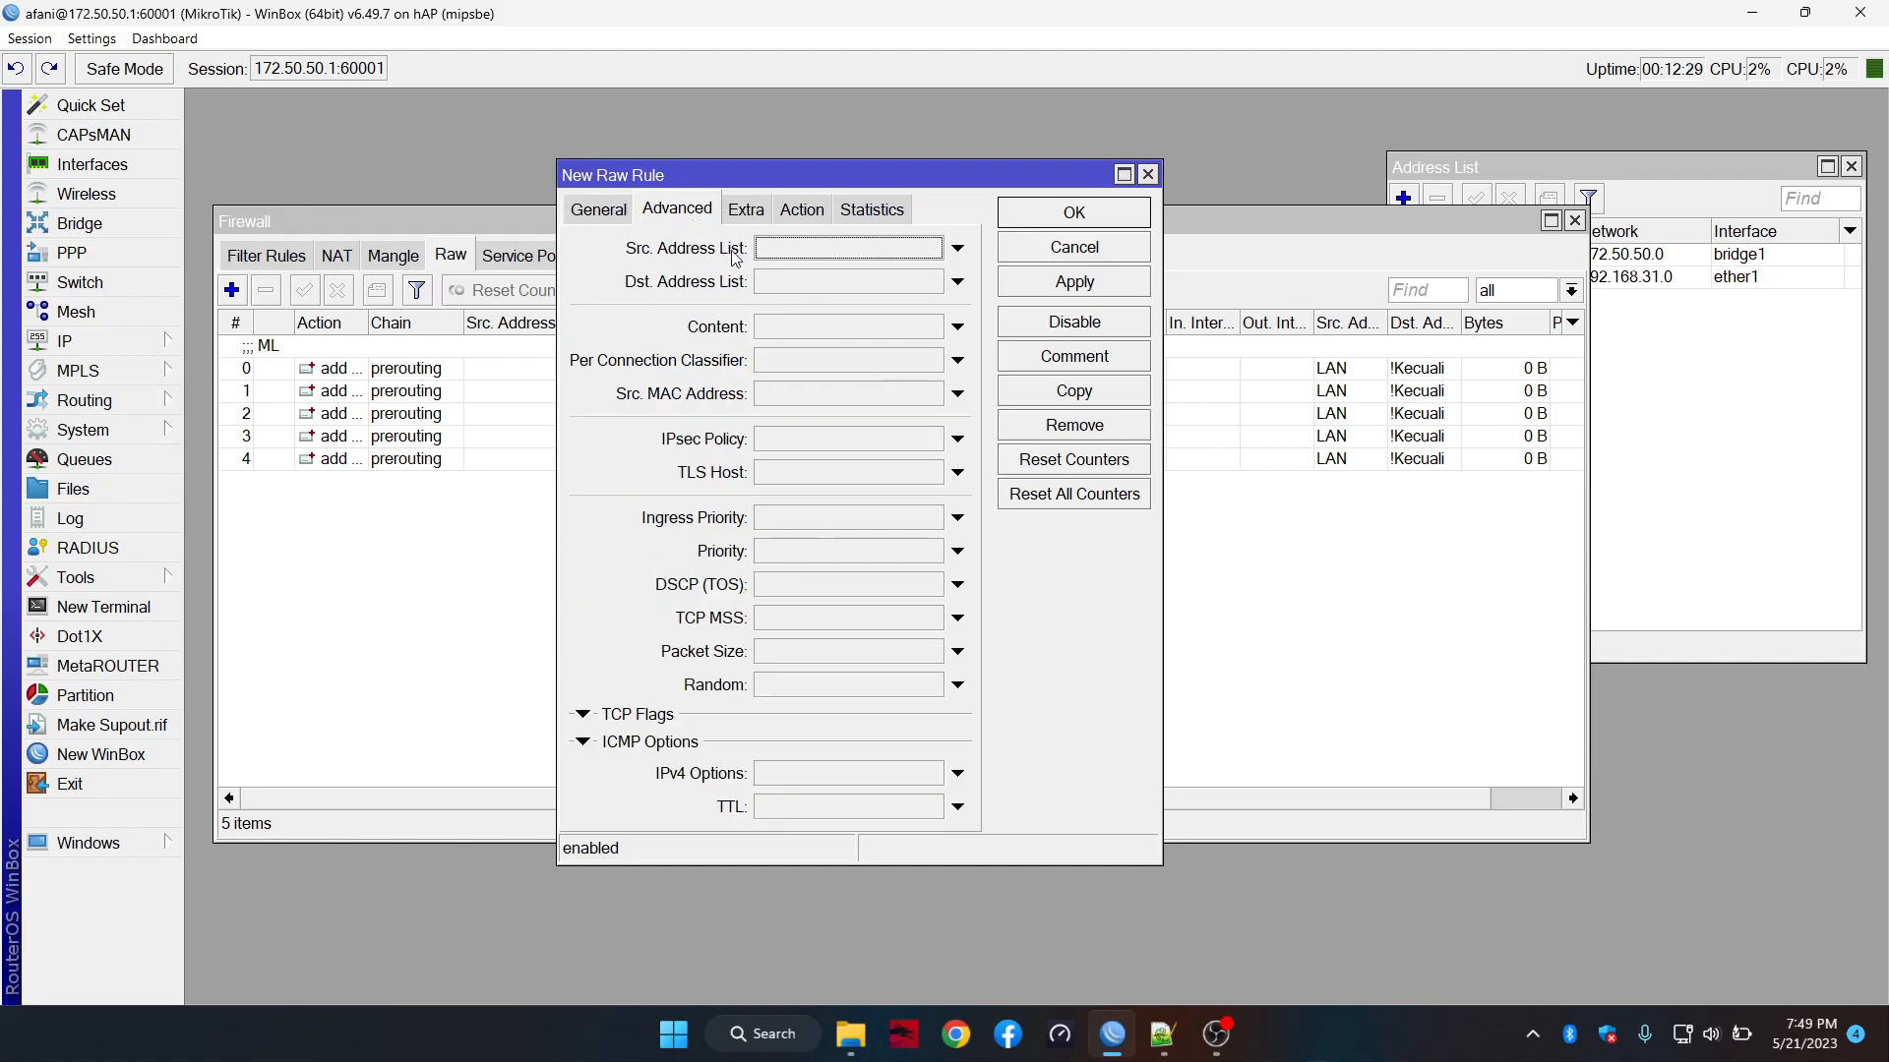
click(893, 251)
click(930, 248)
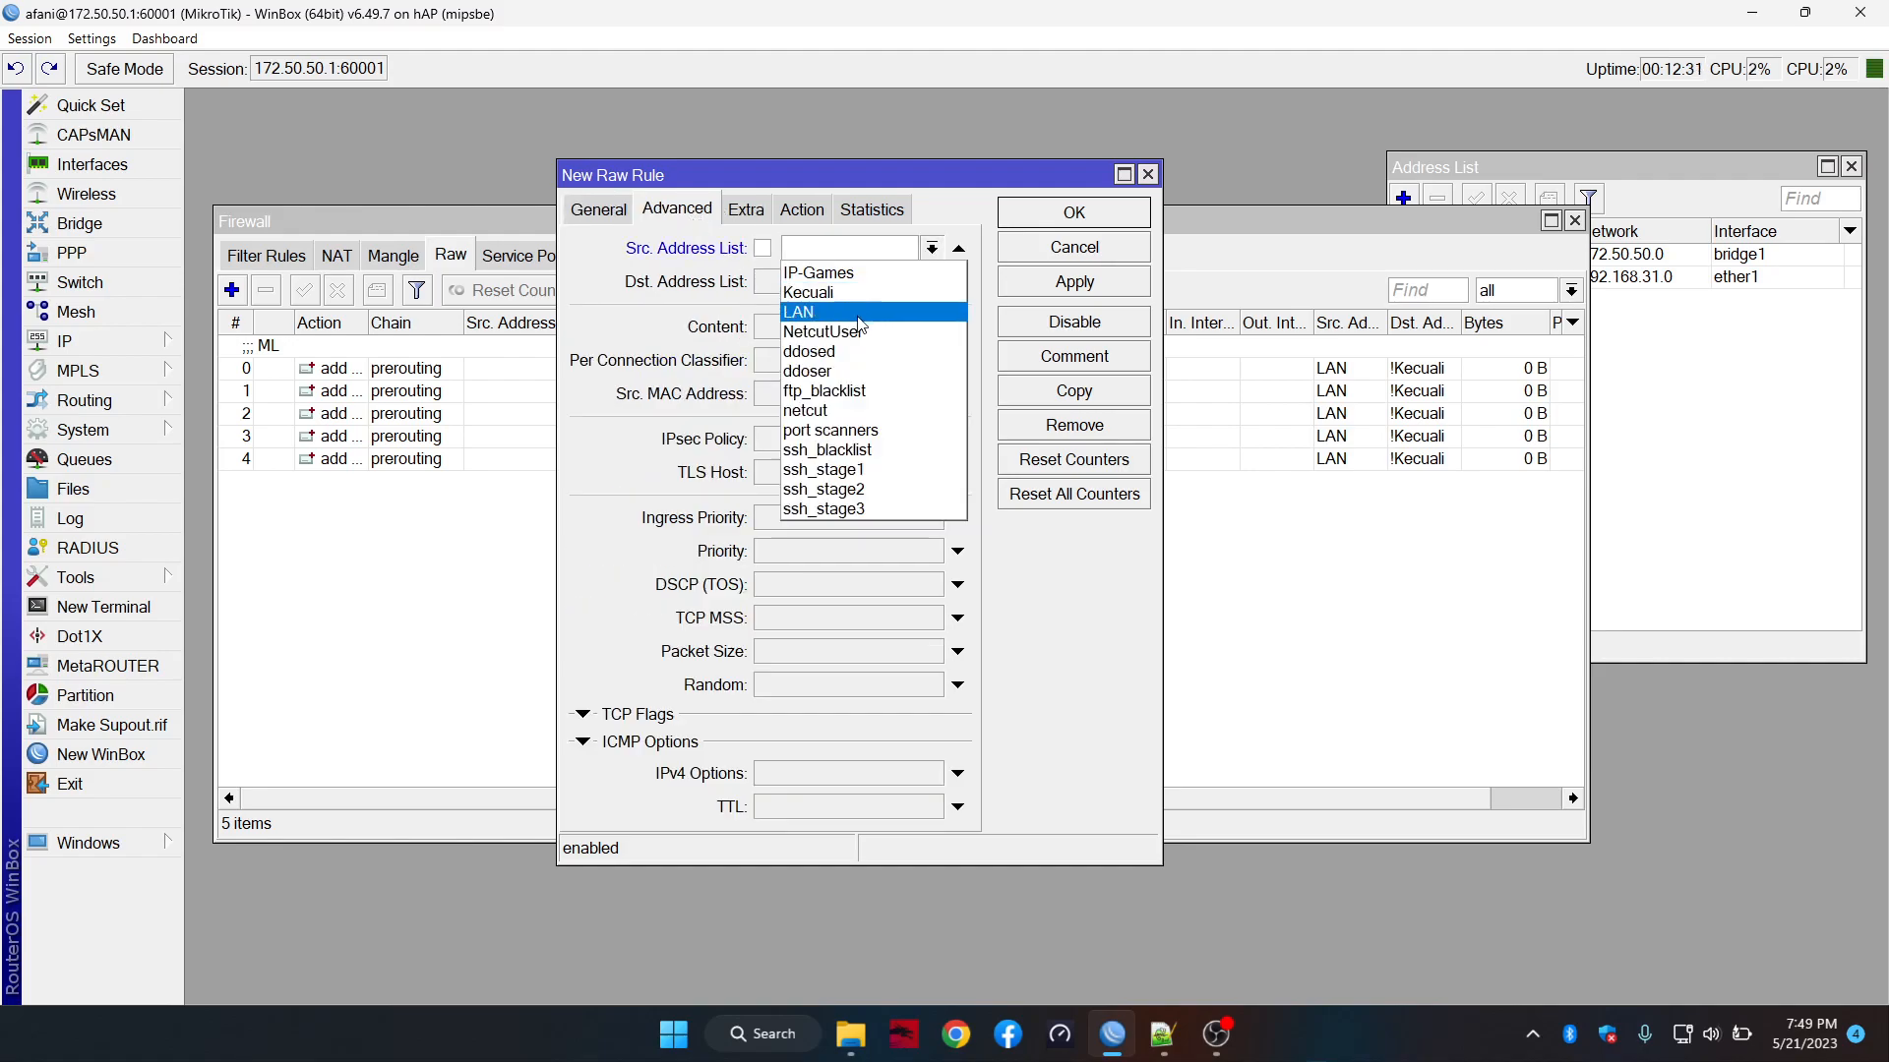
click(856, 313)
click(956, 282)
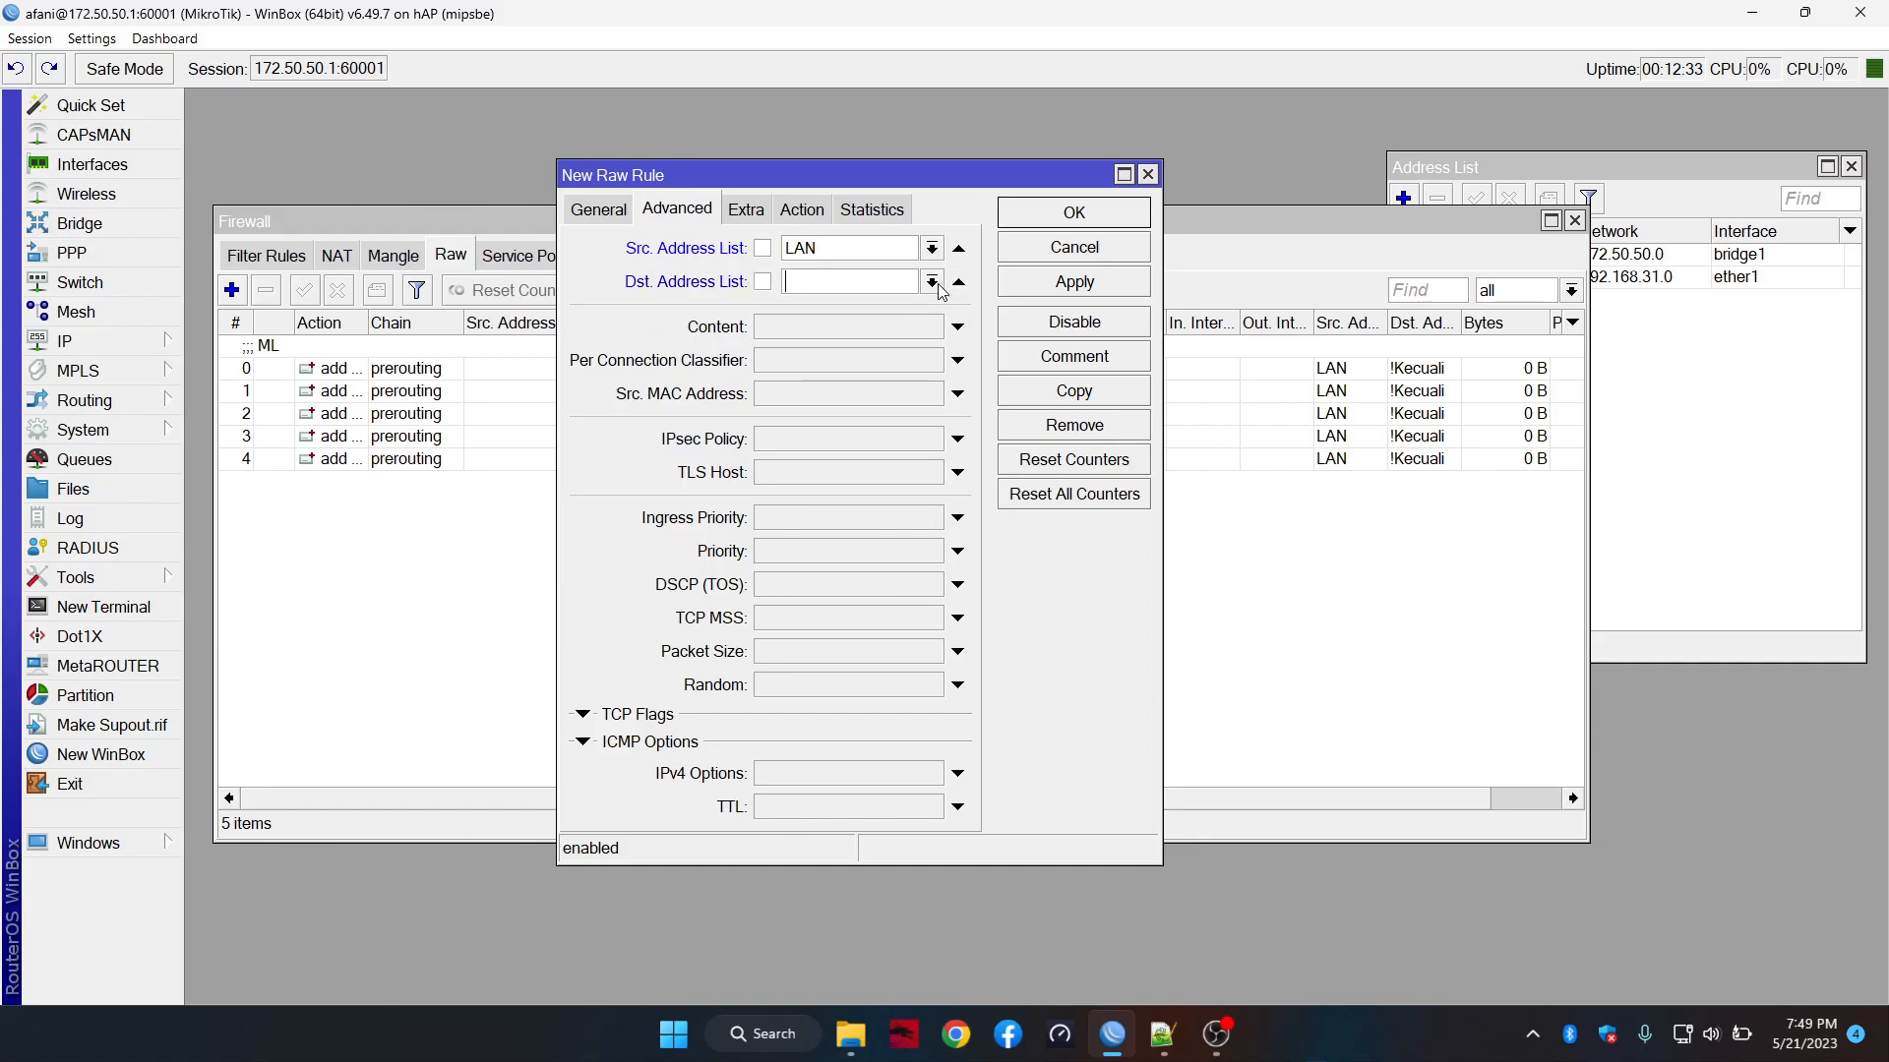
click(930, 282)
click(844, 325)
click(762, 282)
Set the Free Fire rule's action to add dst to address list, with address list IP-Games and timeout 00:30:00, and apply the rule
click(796, 216)
click(771, 253)
click(760, 289)
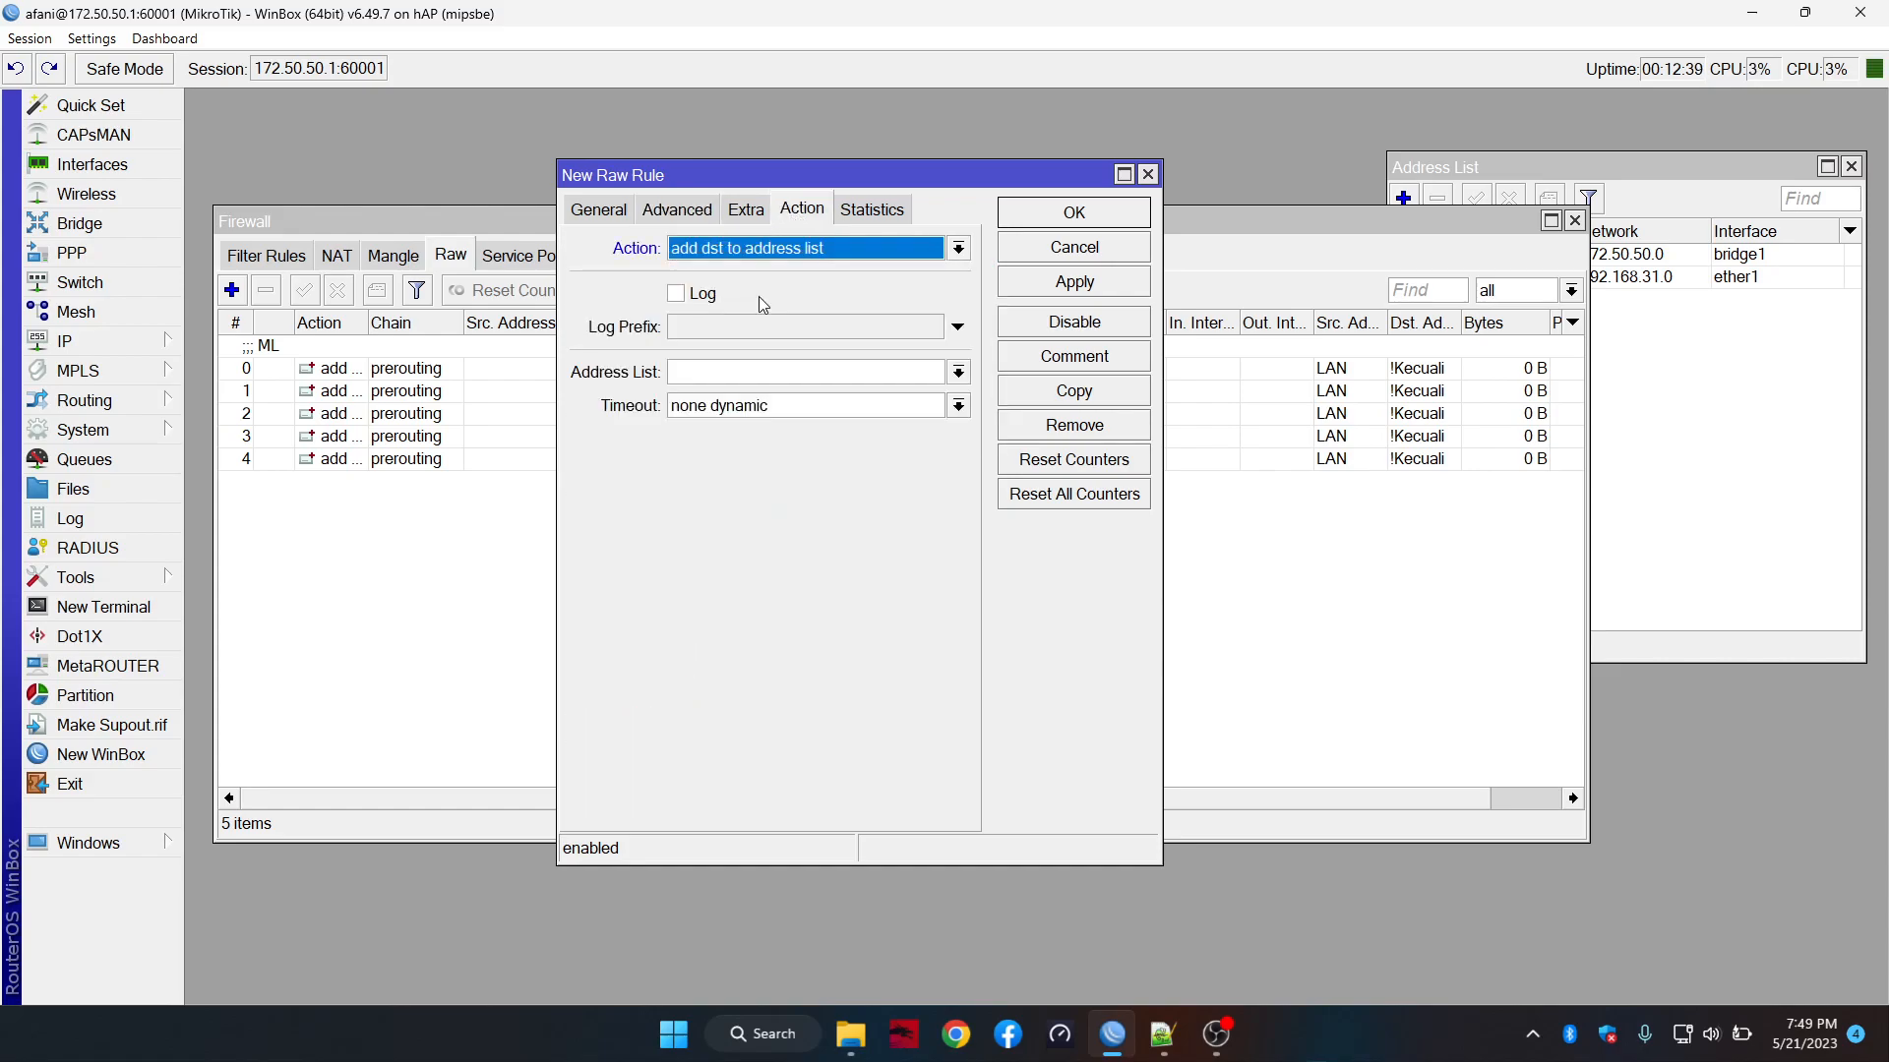
click(739, 374)
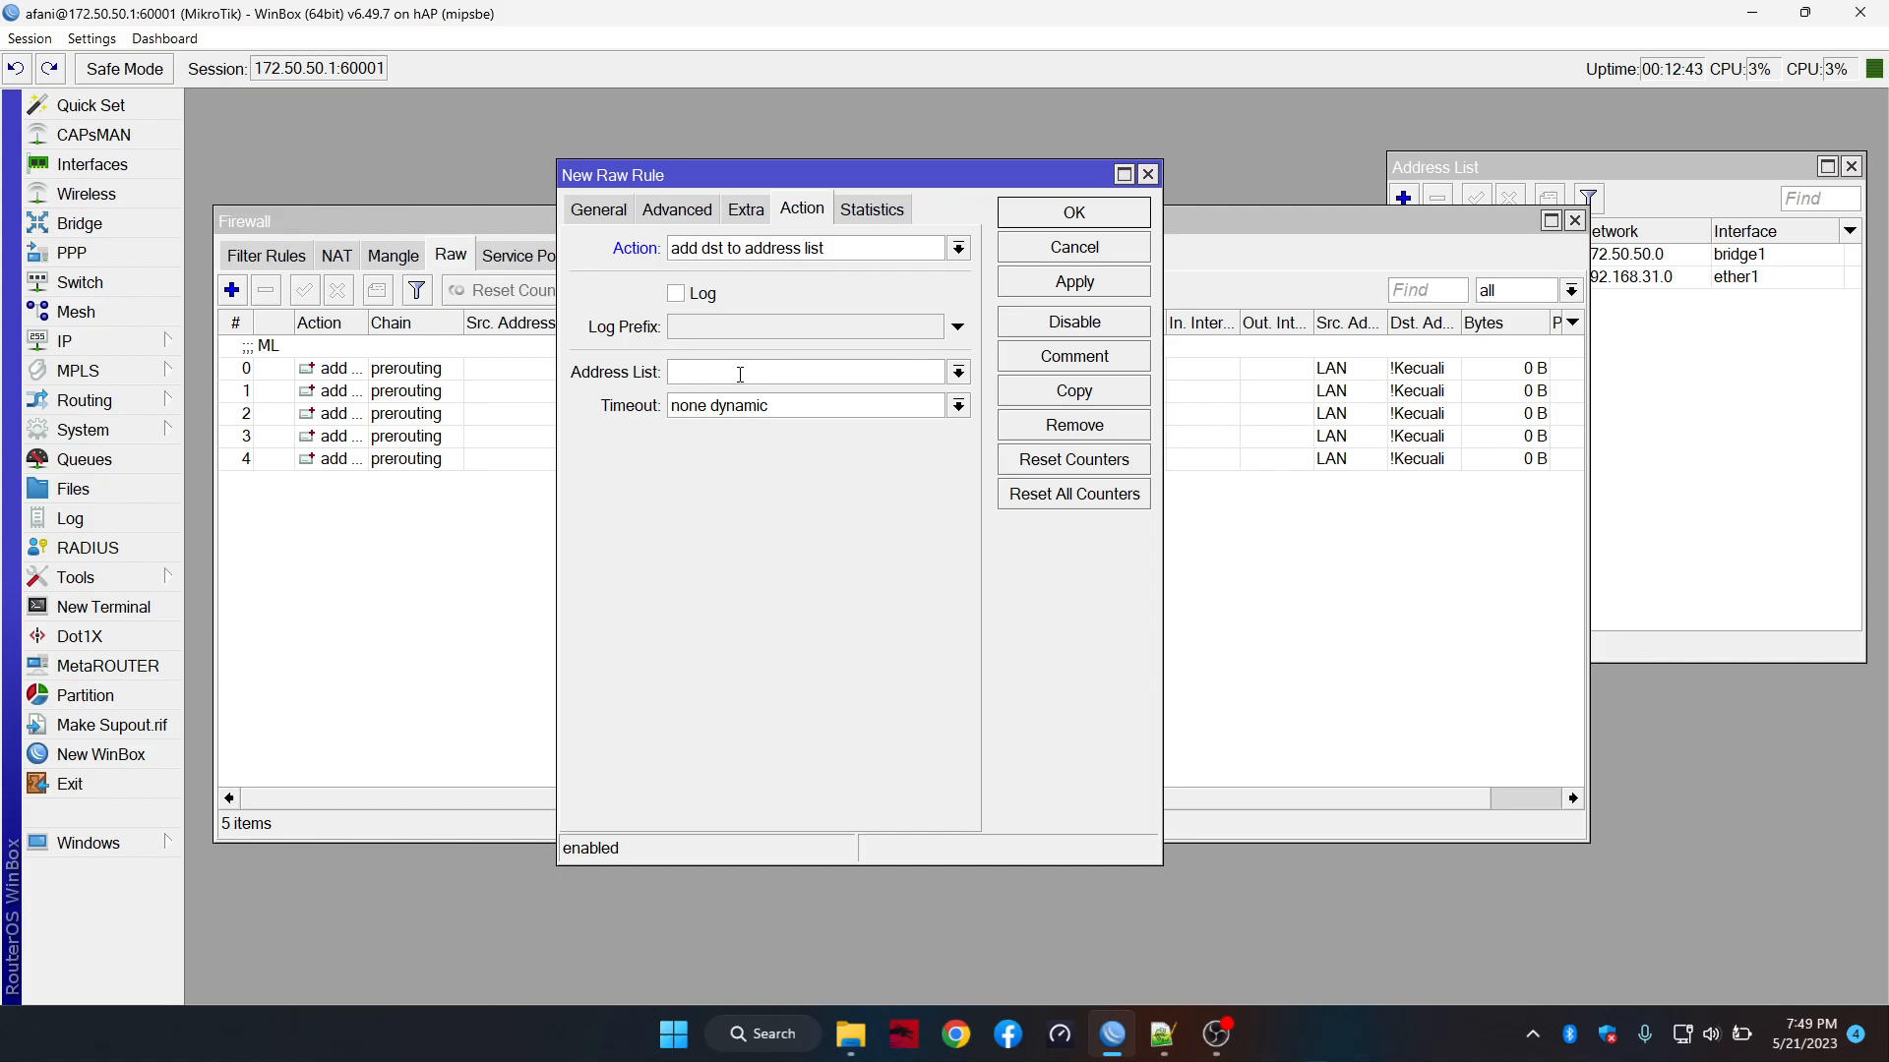
click(957, 372)
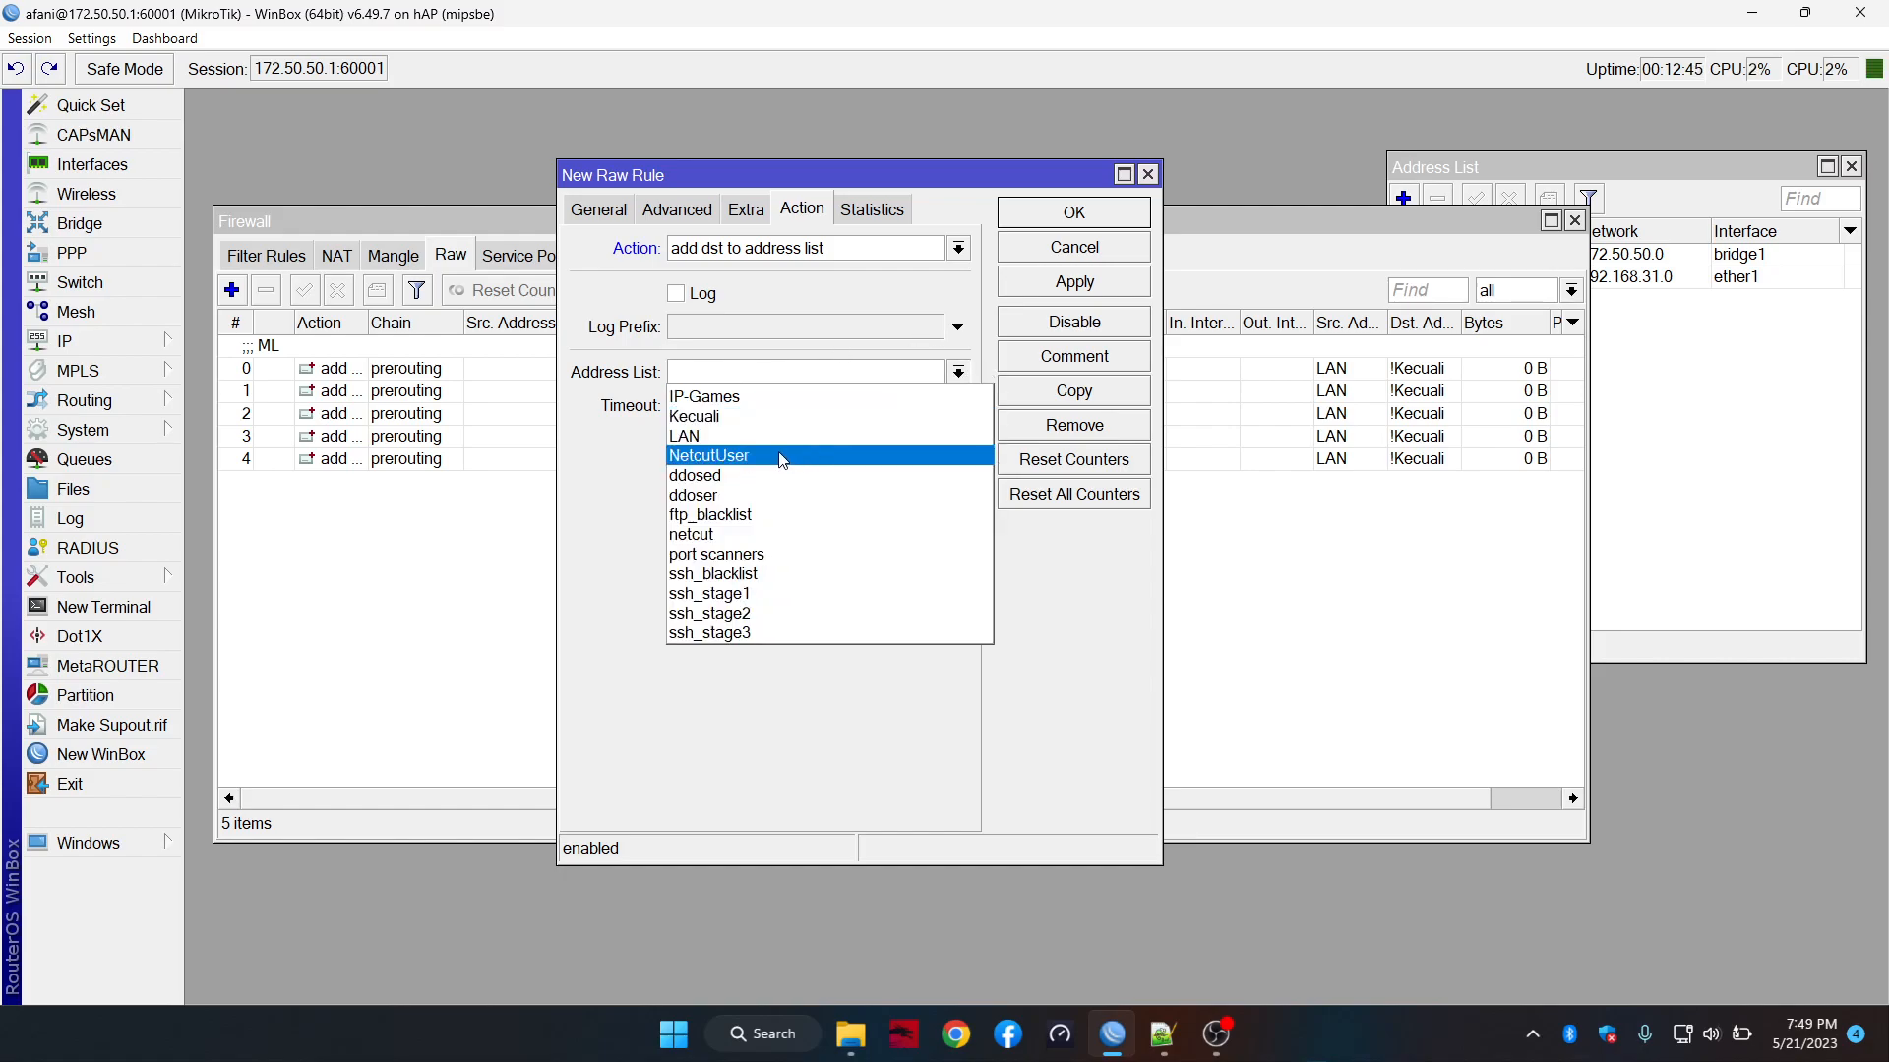
click(826, 396)
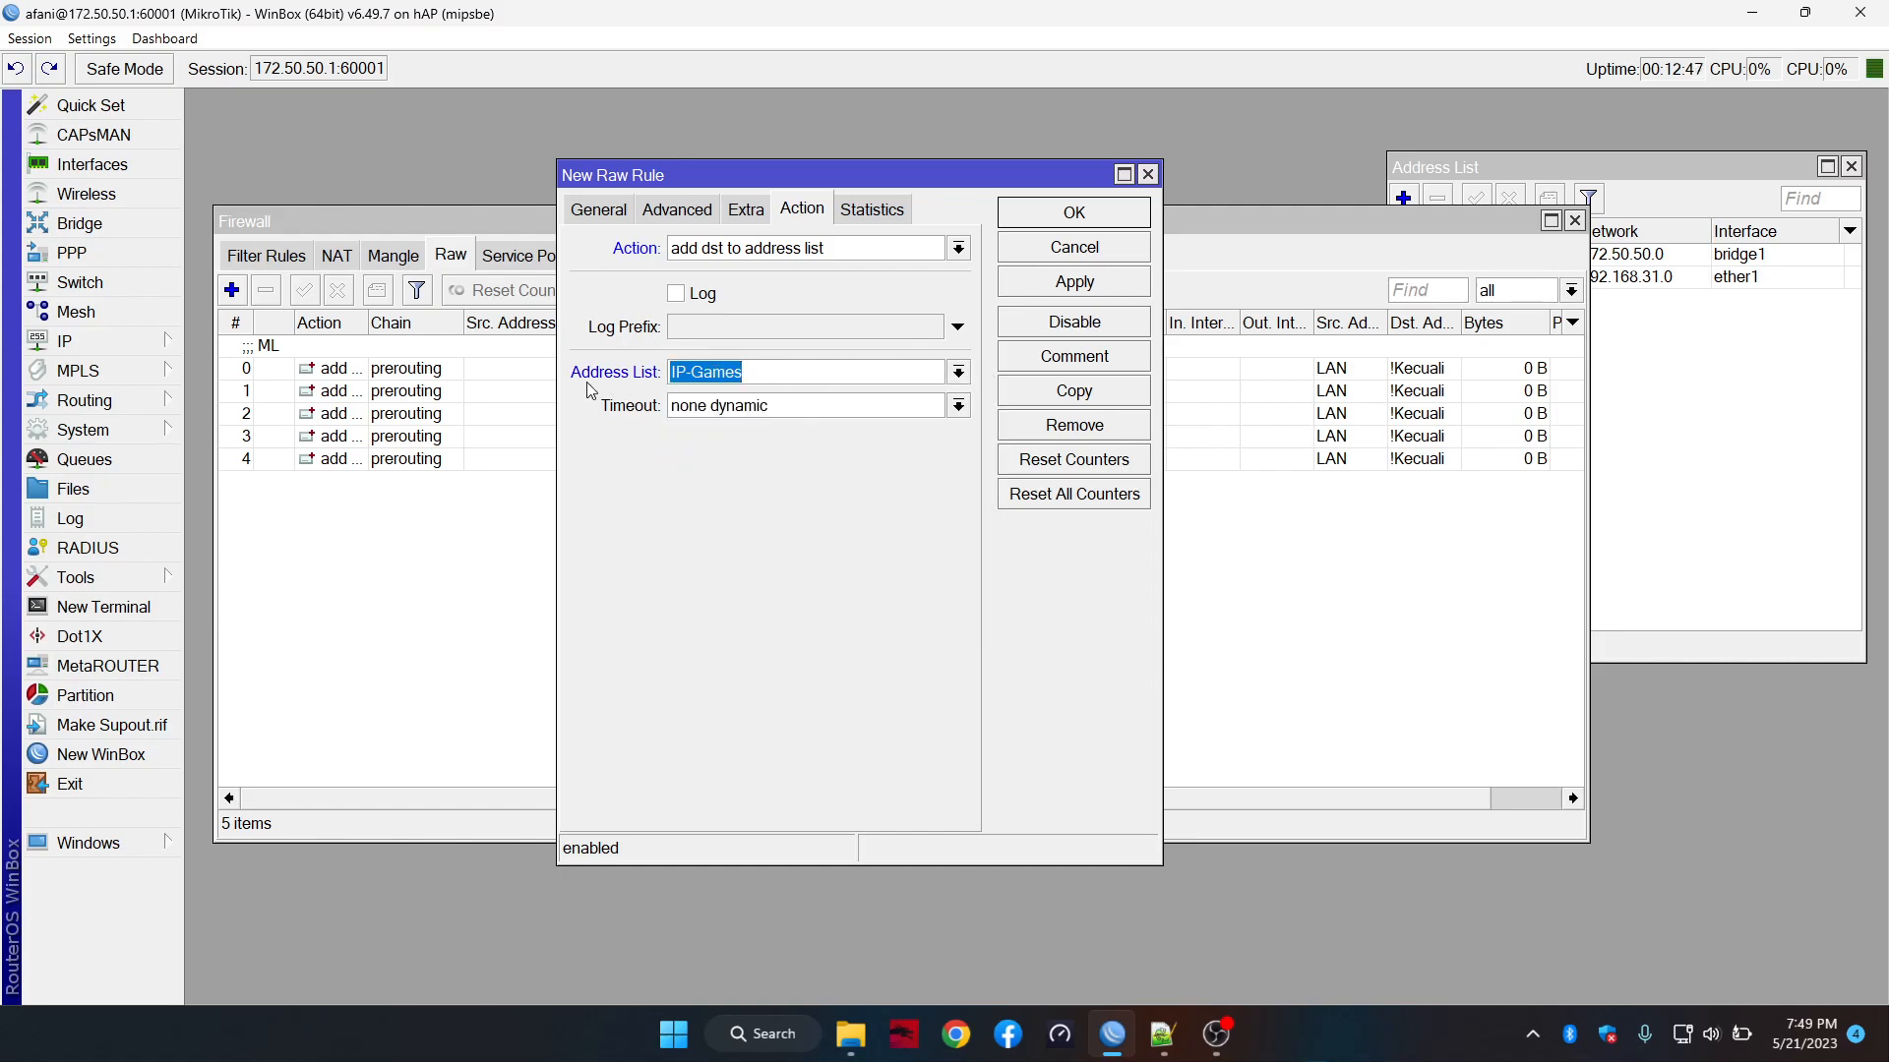
click(808, 415)
text(0)
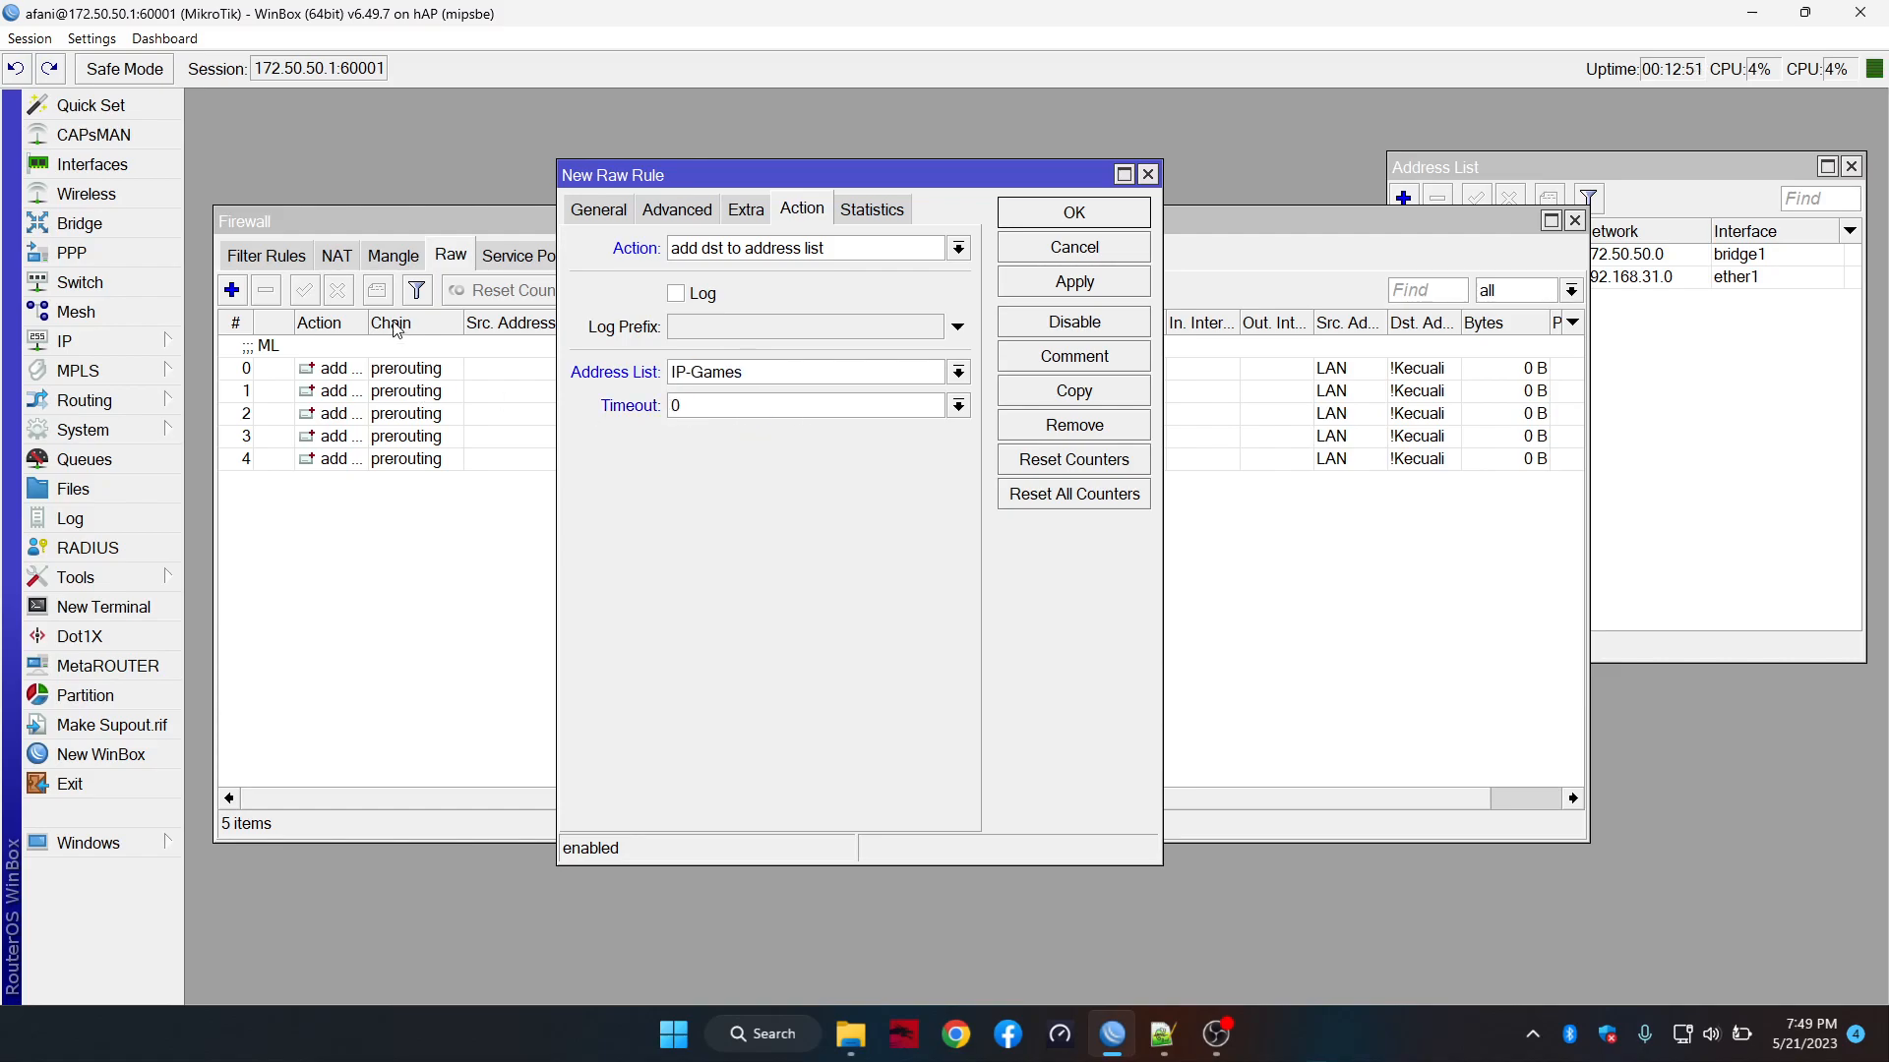
text(0:300:00)
click(1040, 289)
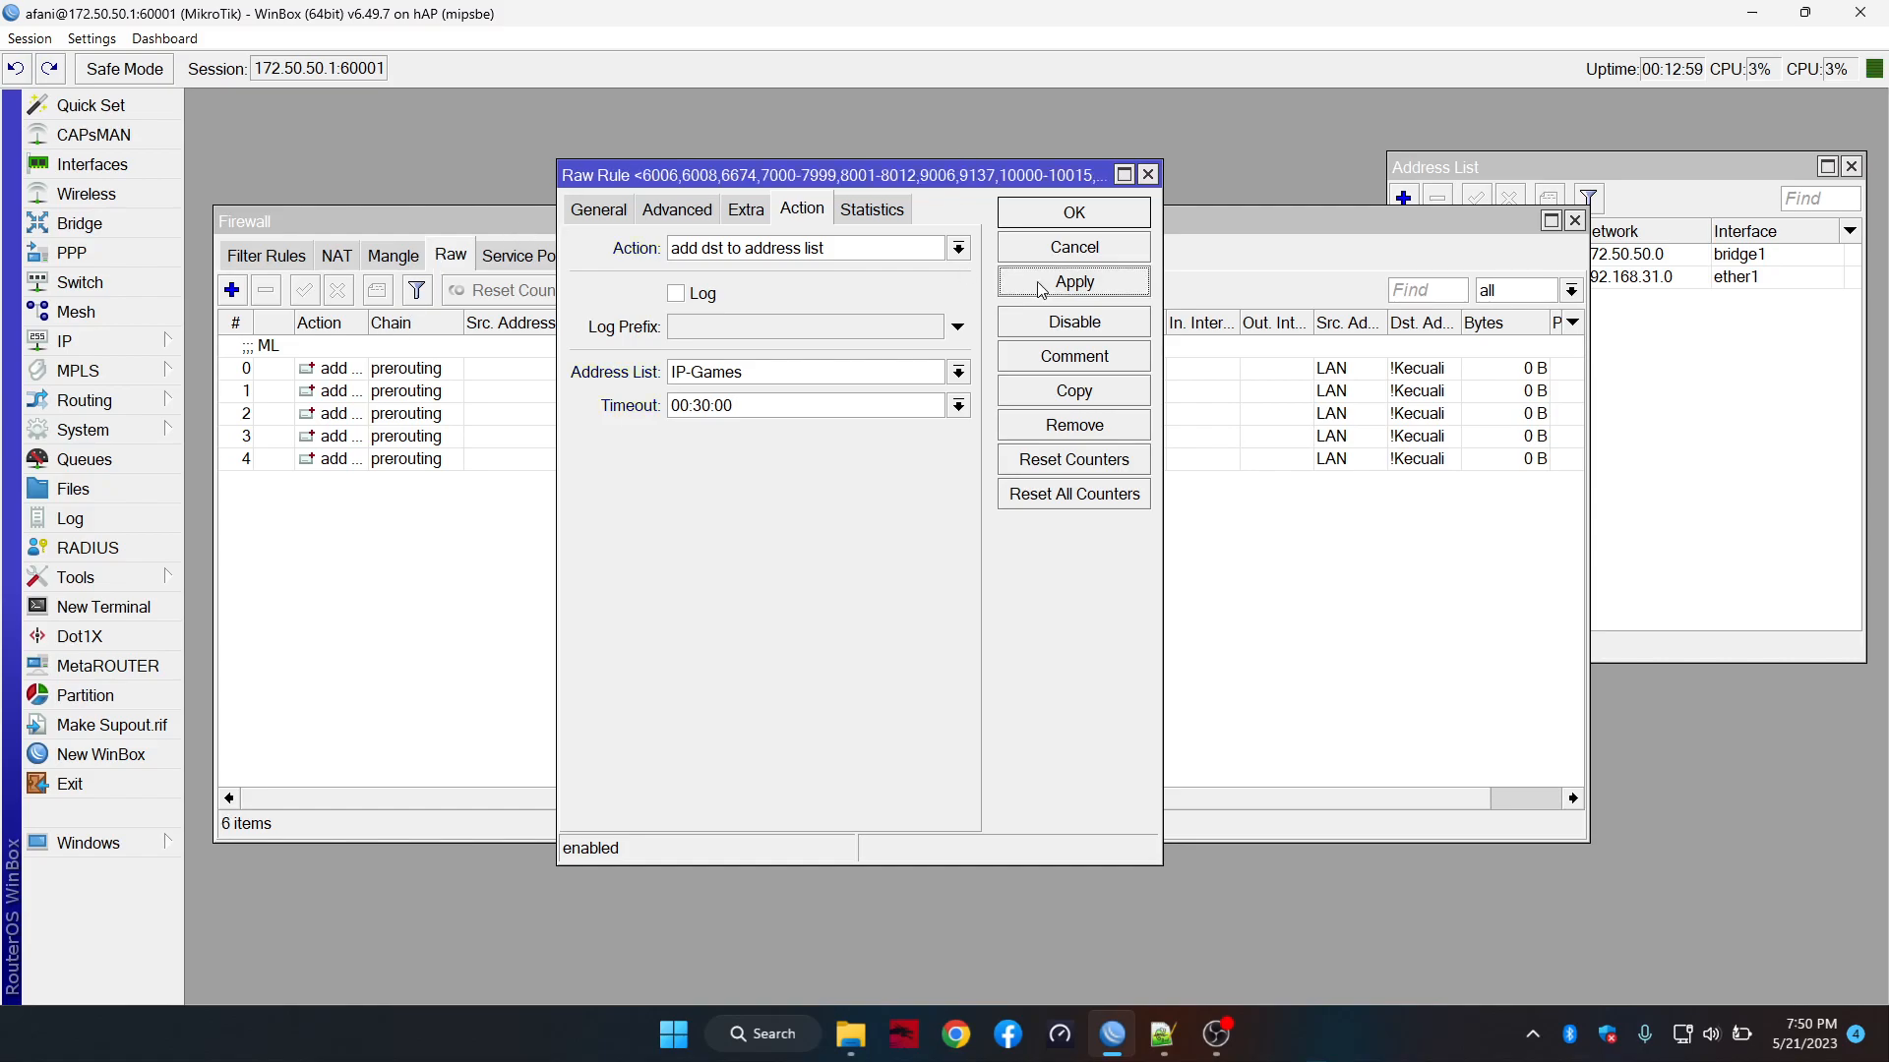
Start a copy of the Free Fire rule, add the comment FF to the original rule and save it
click(1085, 393)
click(1001, 174)
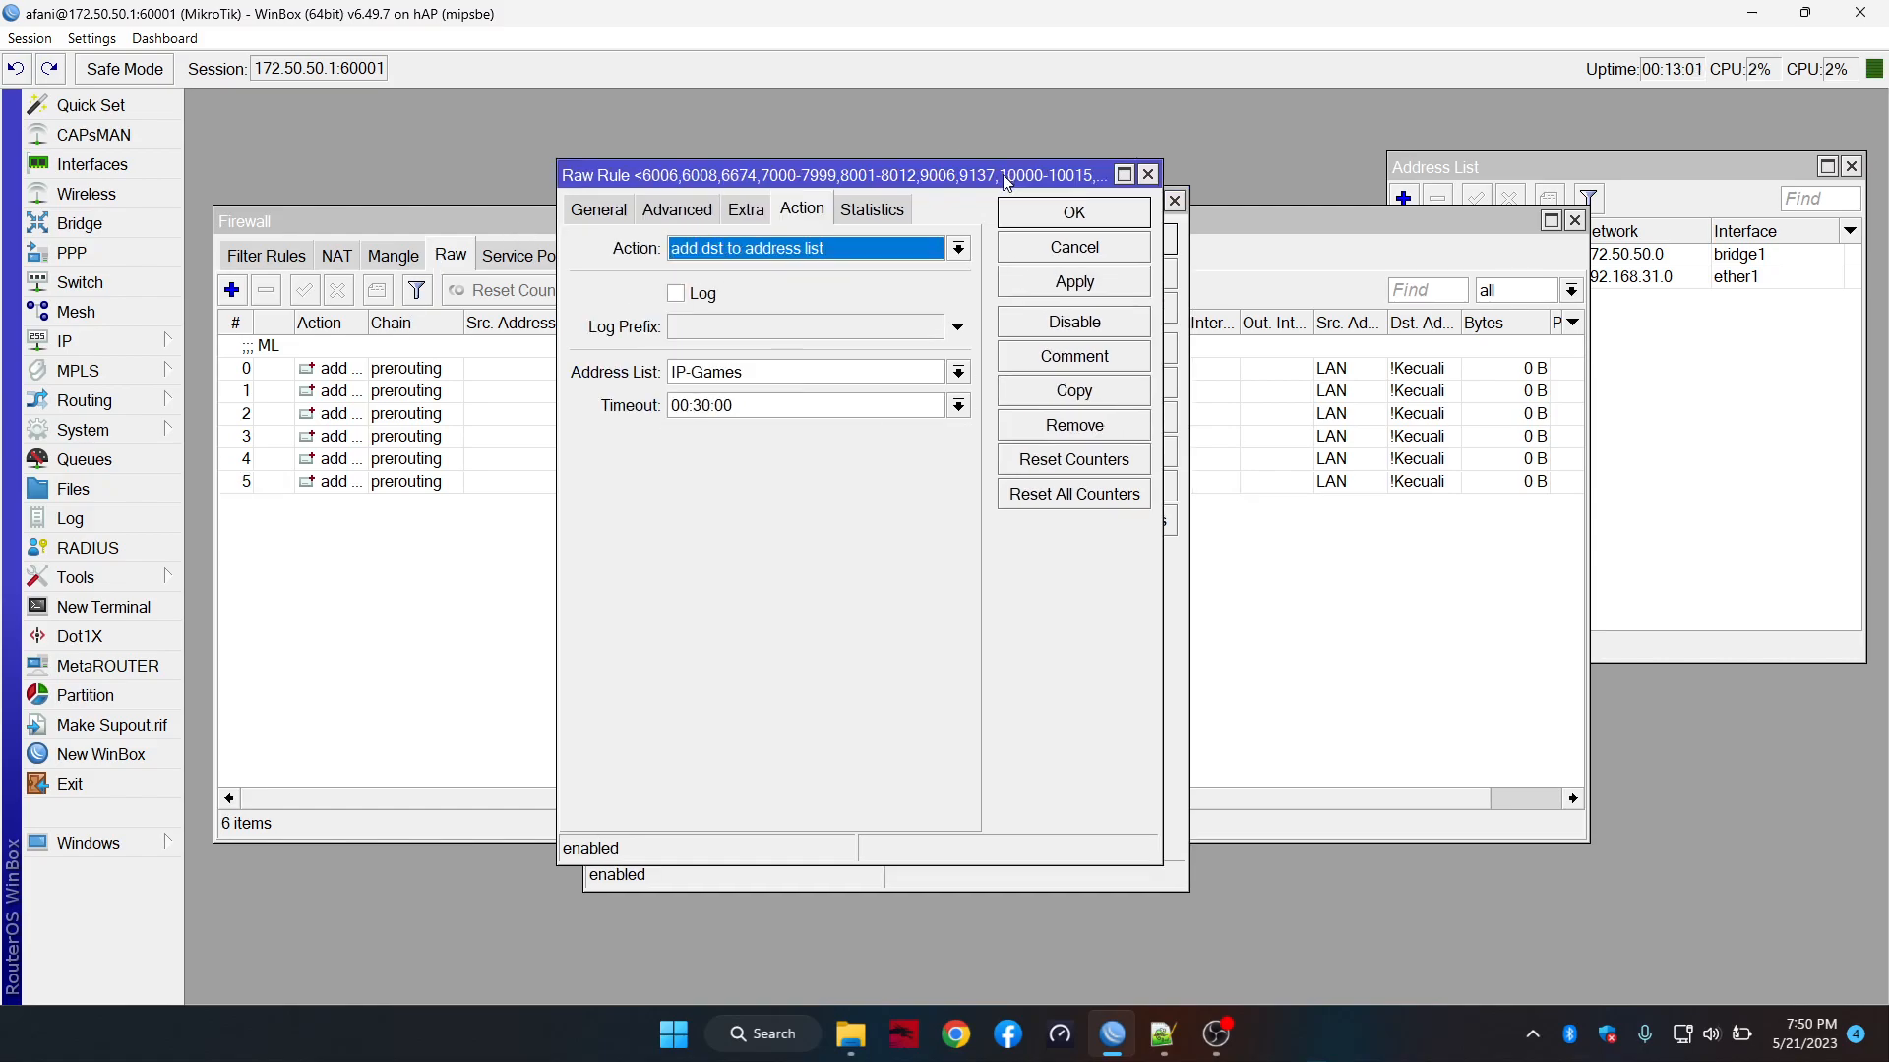
click(1111, 362)
text(FF)
click(1189, 522)
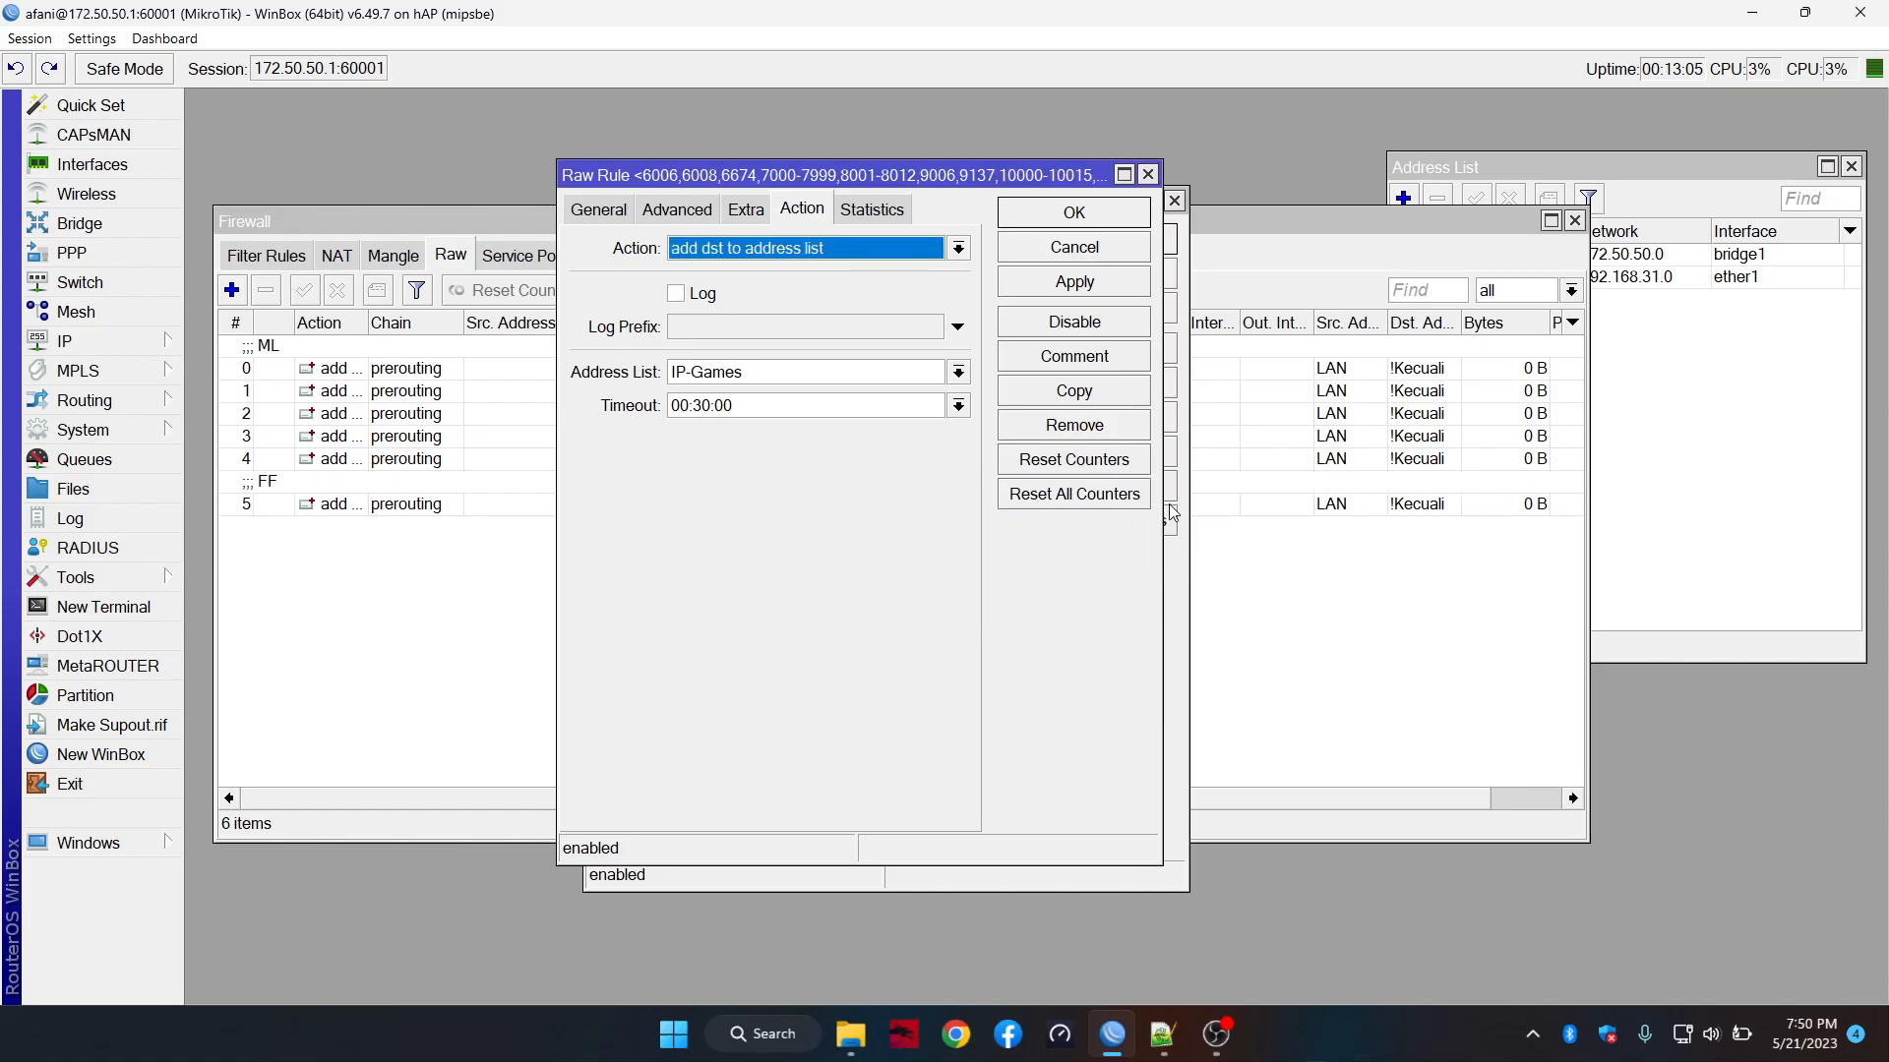
click(1098, 219)
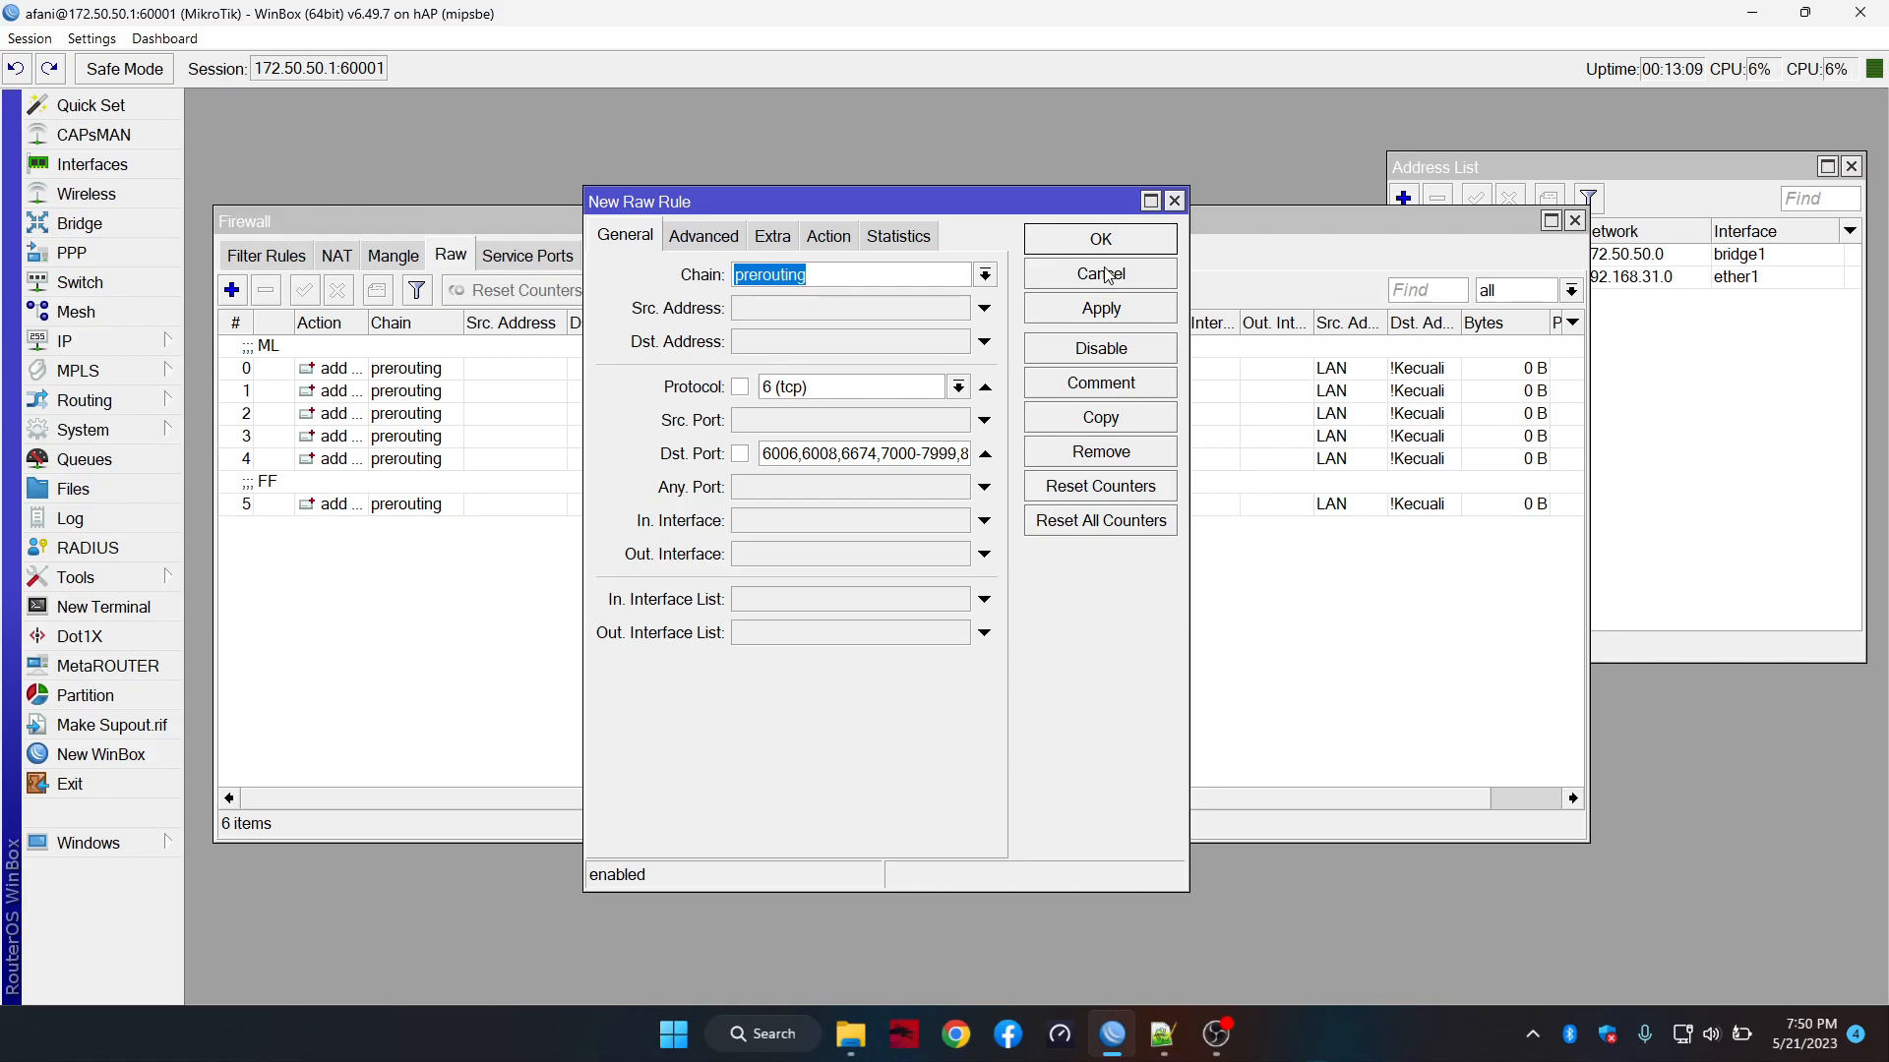
Set the copied rule's destination port to Free Fire's second TCP line from Notepad++, 12006,12008,13006,15006,20561,39003,39006,39698,39779,39800, and apply it
key(alt+Tab)
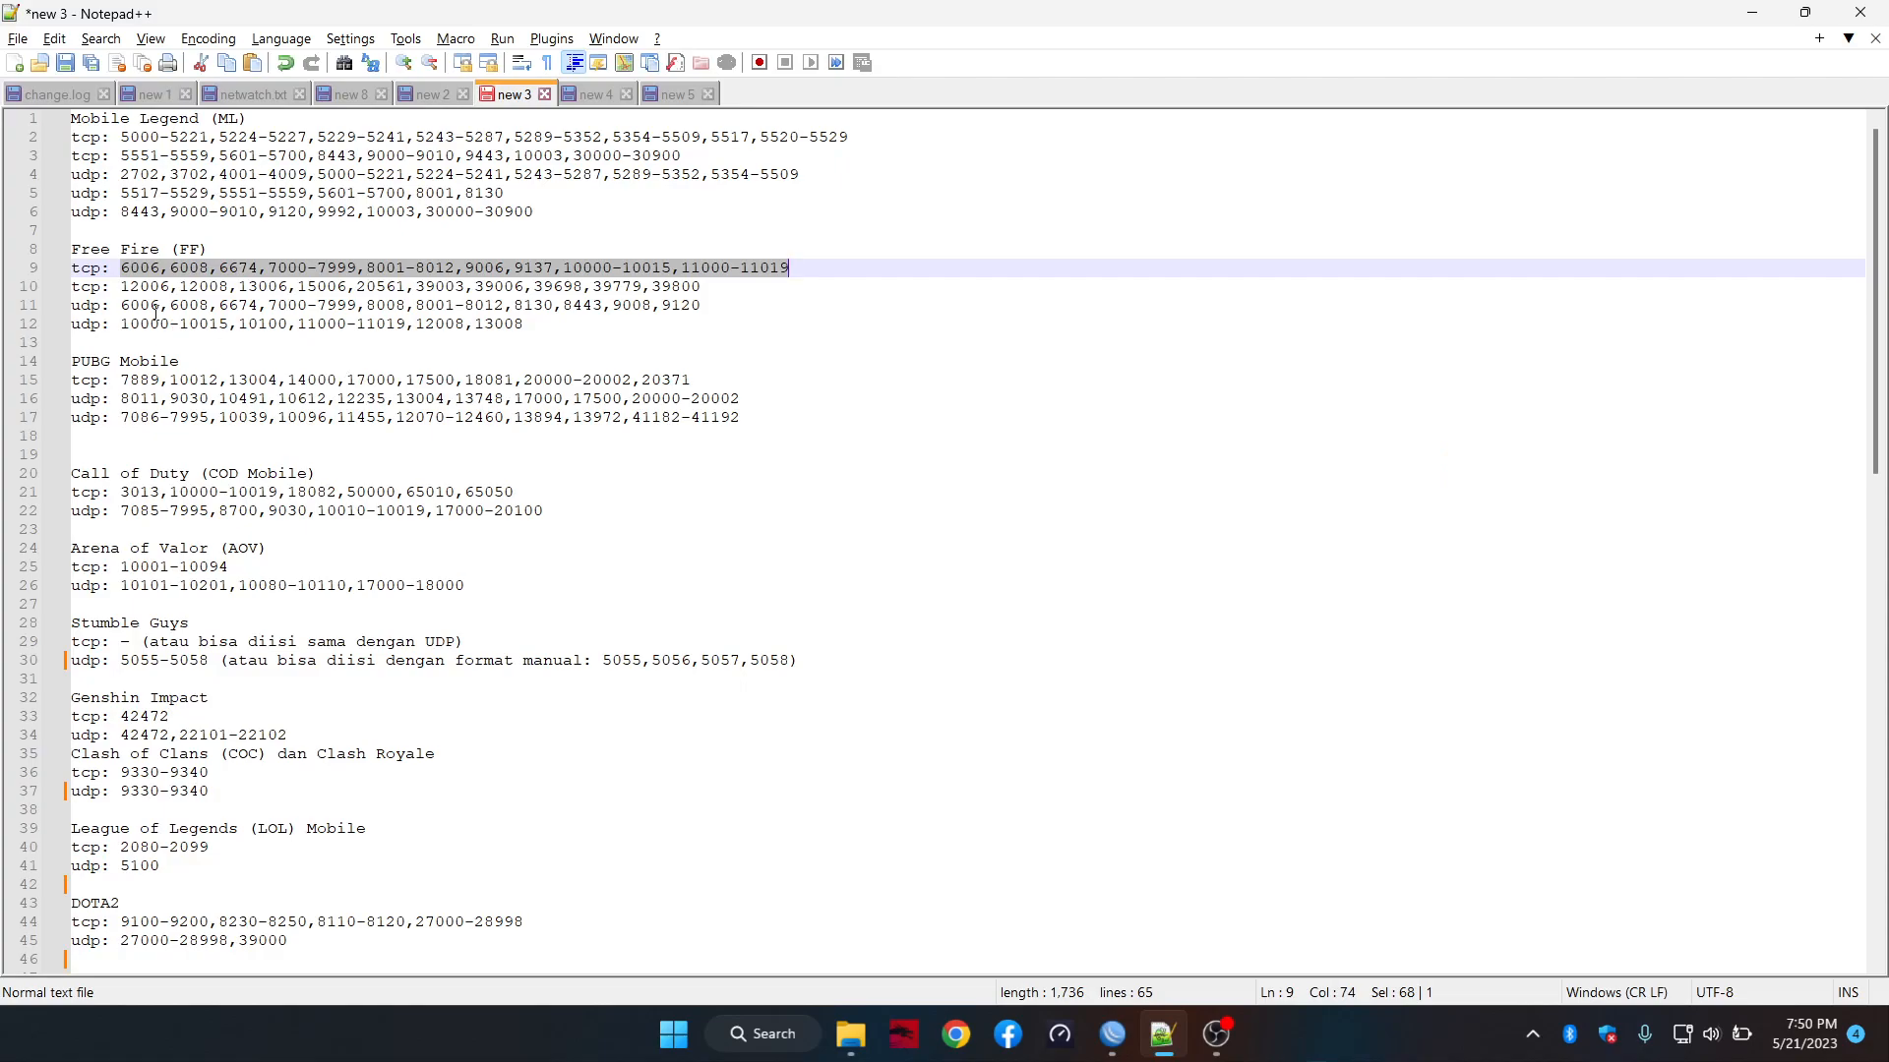
drag(121, 286, 707, 286)
key(ctrl+c)
key(alt+Tab)
triple_click(873, 453)
key(ctrl+v)
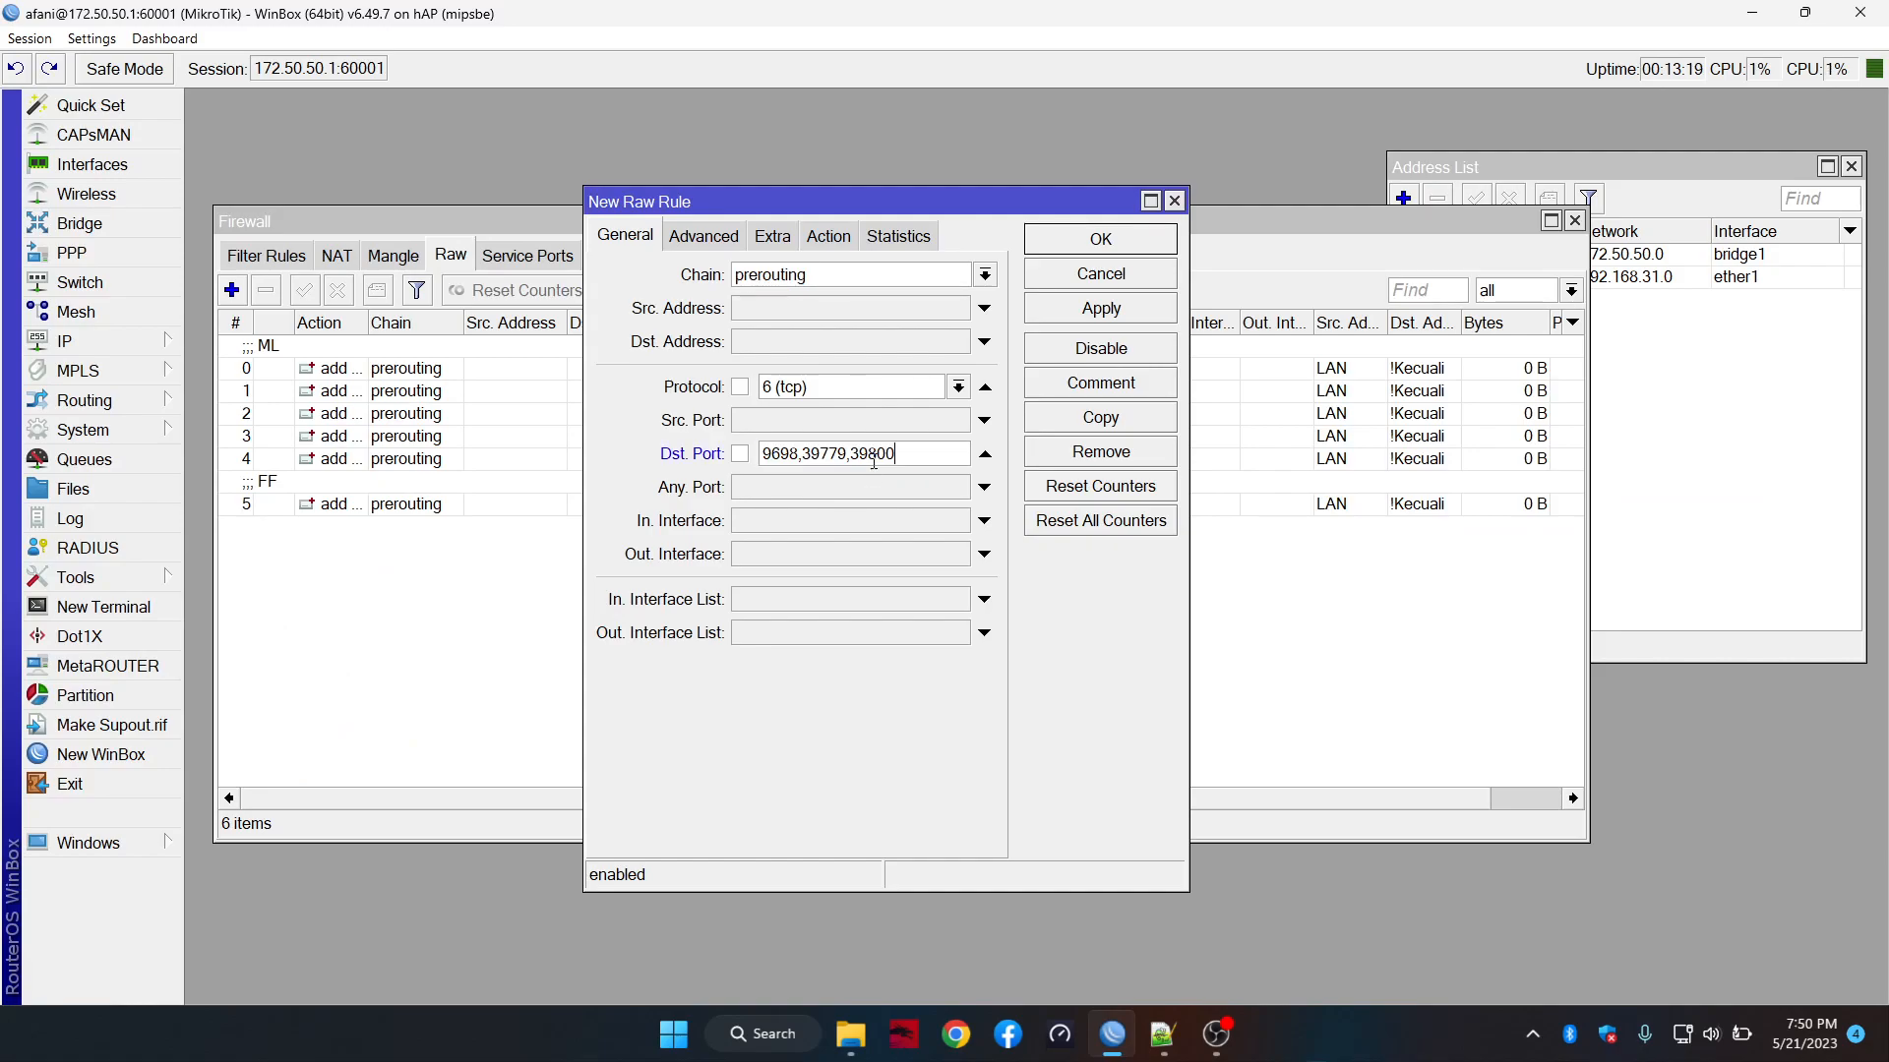
click(1082, 307)
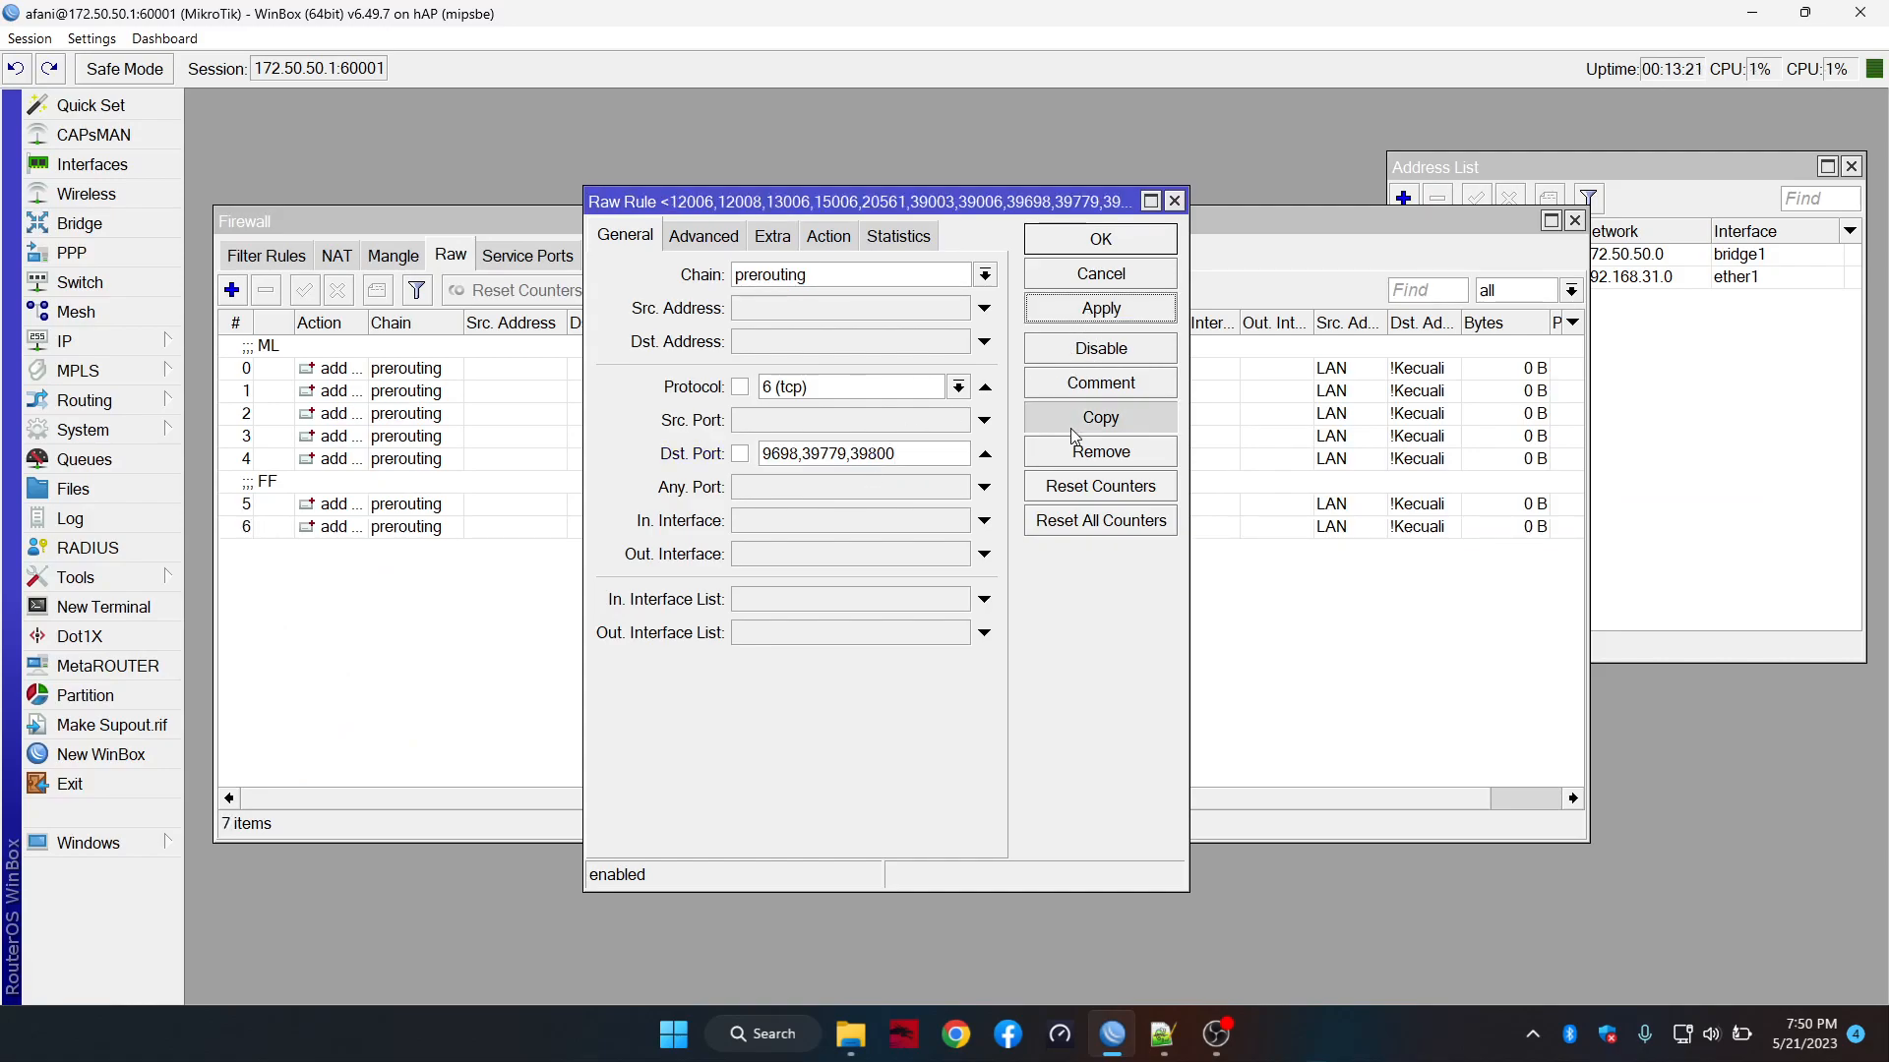
Copy the rule as a udp rule with Free Fire's first UDP line, 6006,6008,6674,7000-7999,8008,8001-8012,8130,8443,9008,9120, as destination port, and apply it
key(alt+Tab)
drag(122, 305, 704, 304)
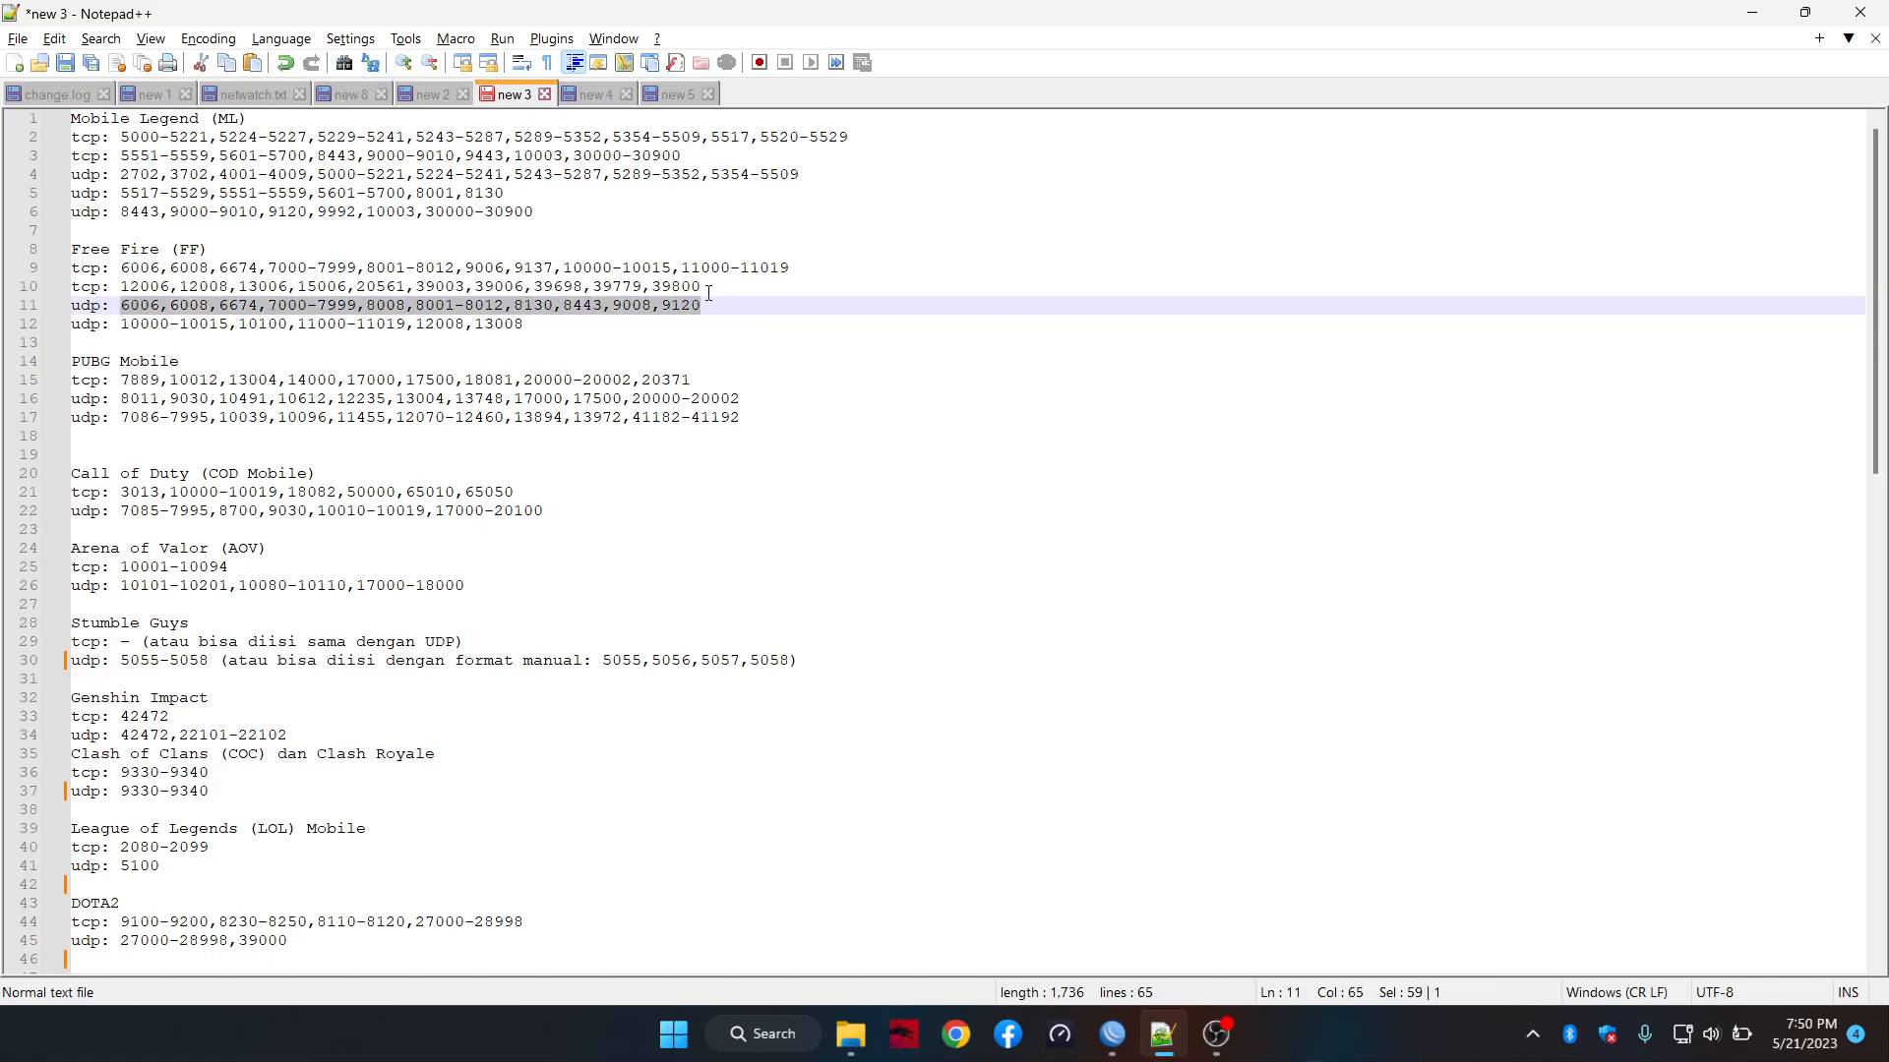
key(alt+Tab)
click(598, 208)
double_click(801, 428)
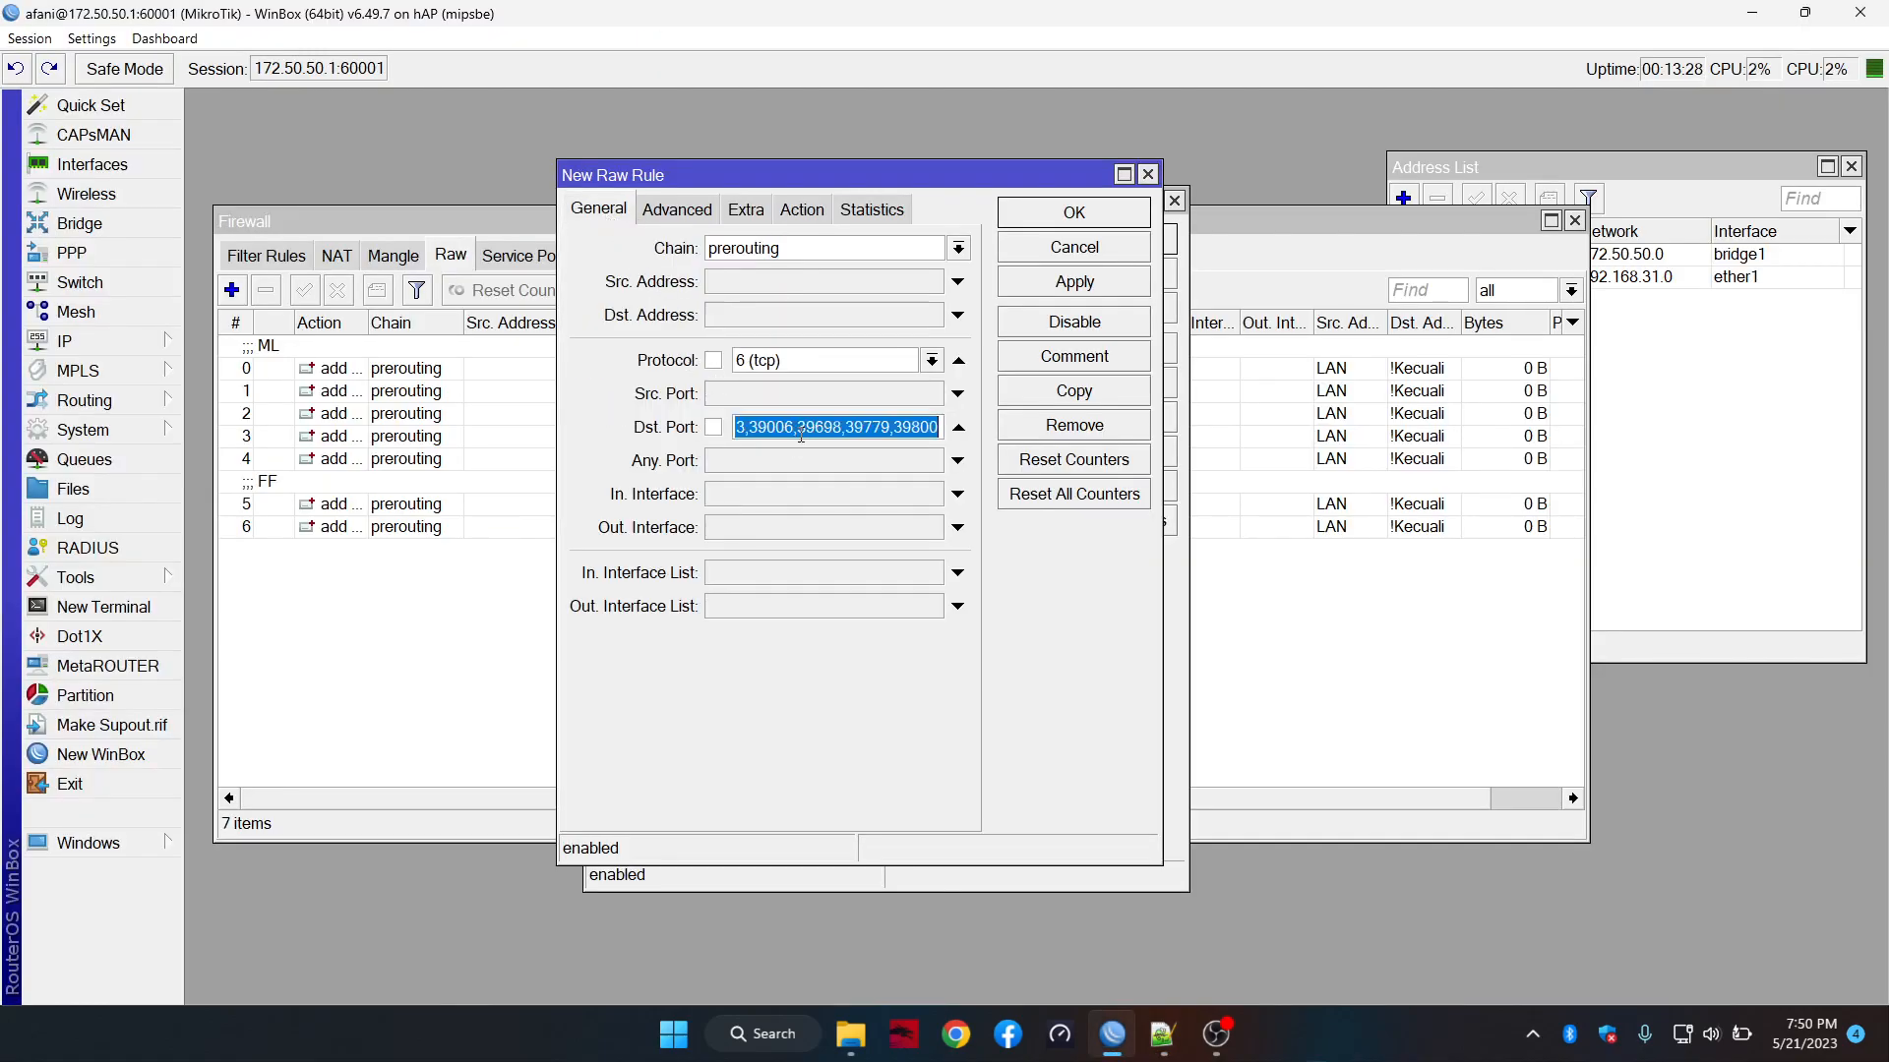
click(930, 360)
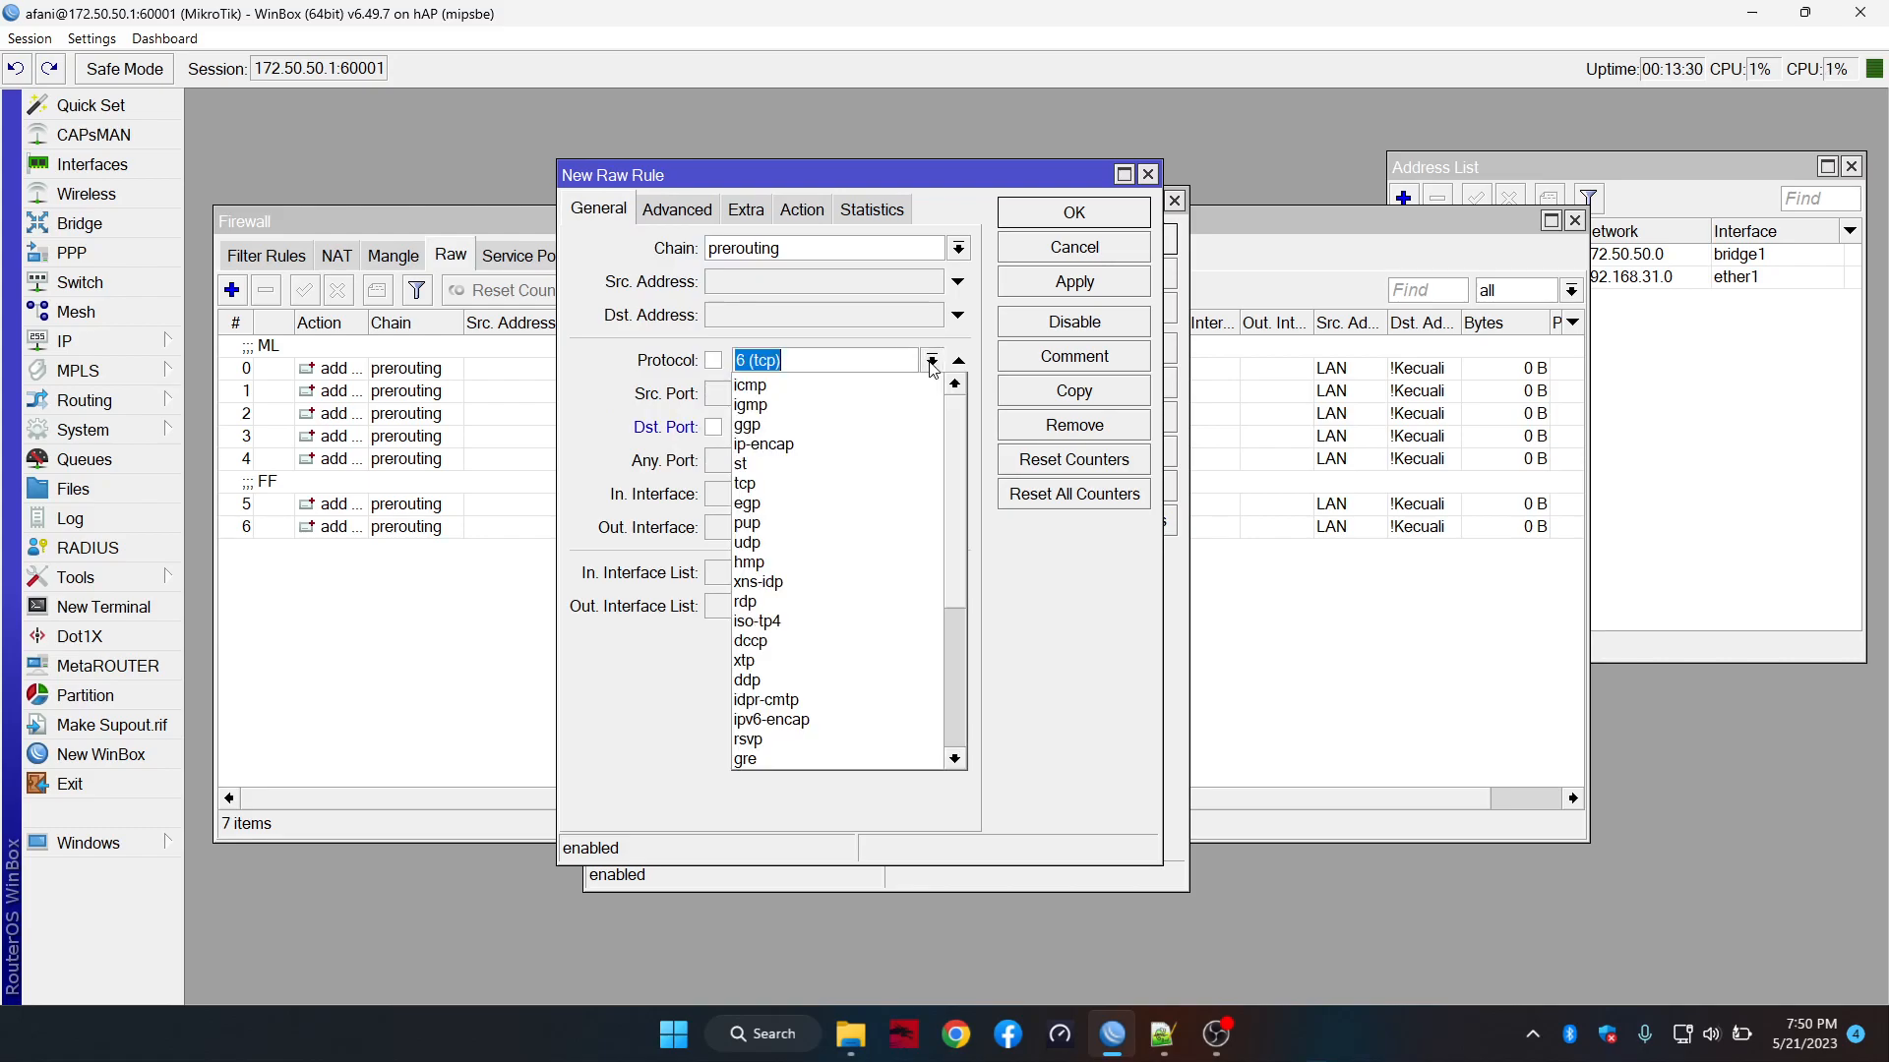
click(800, 544)
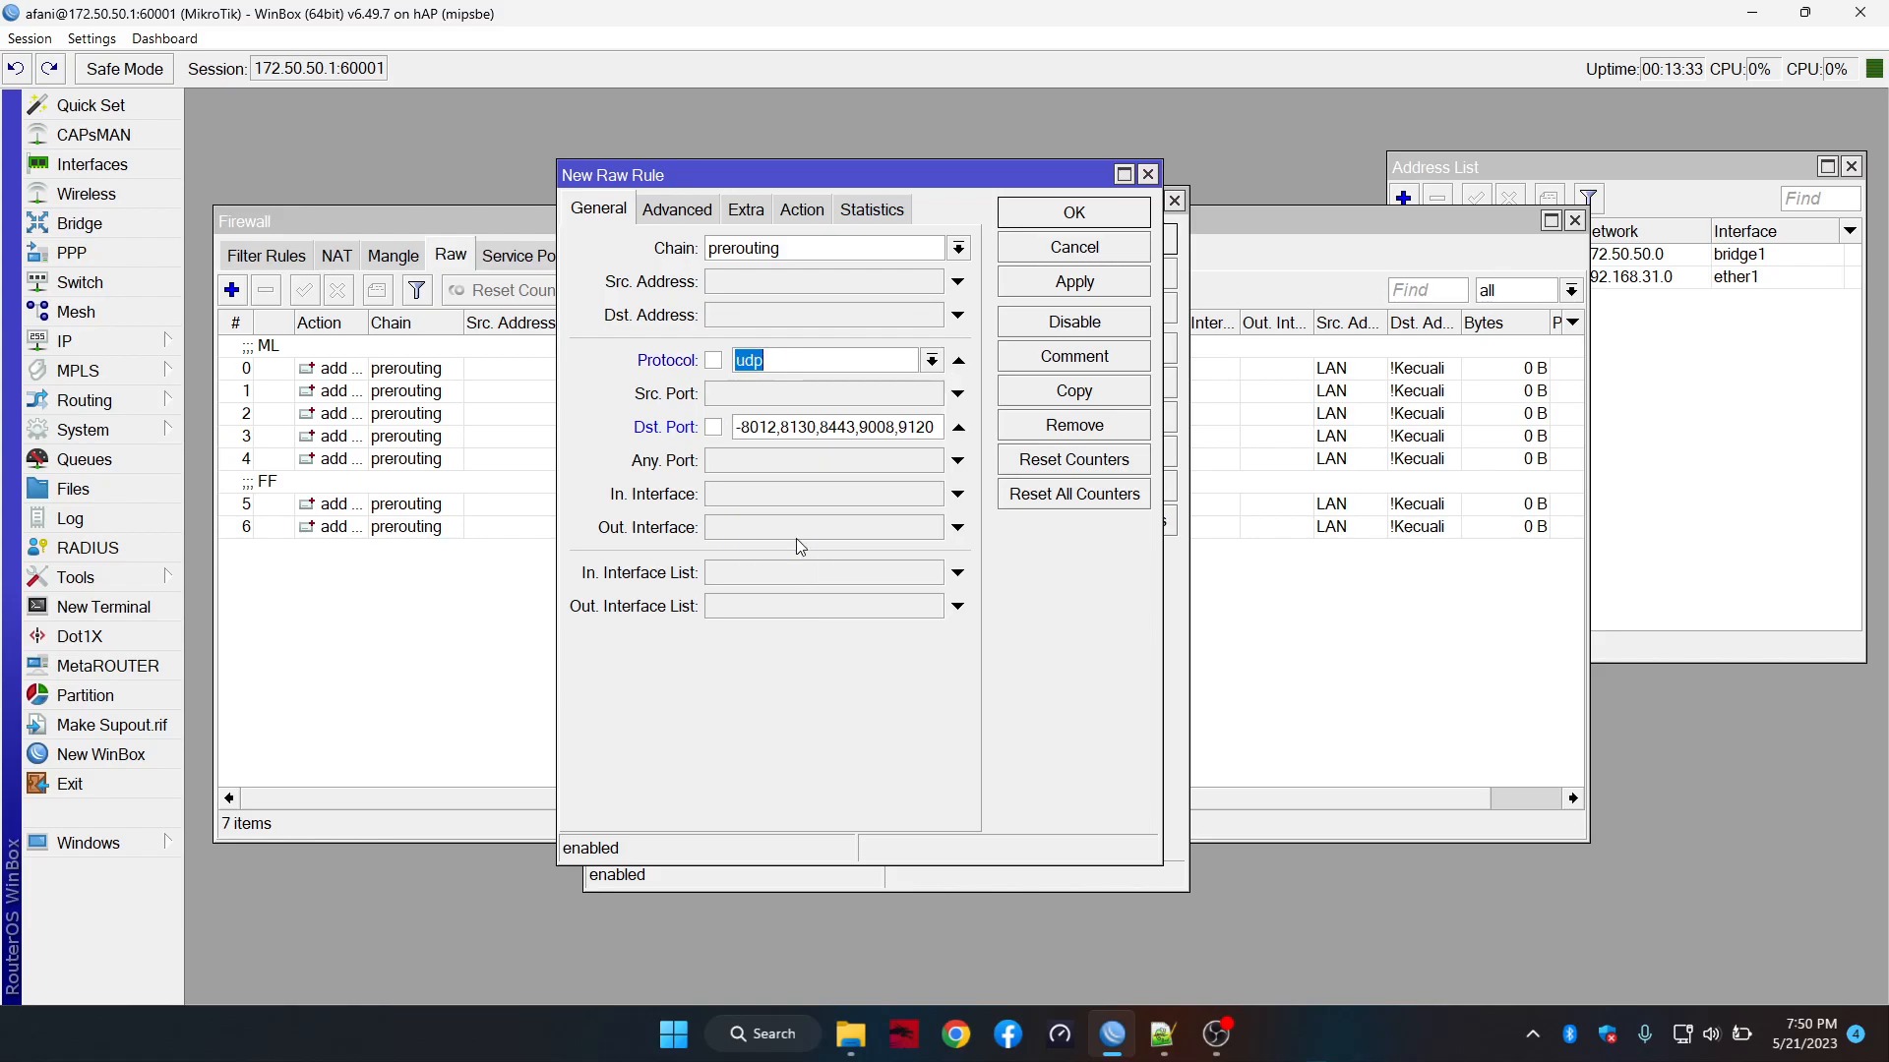
click(1045, 286)
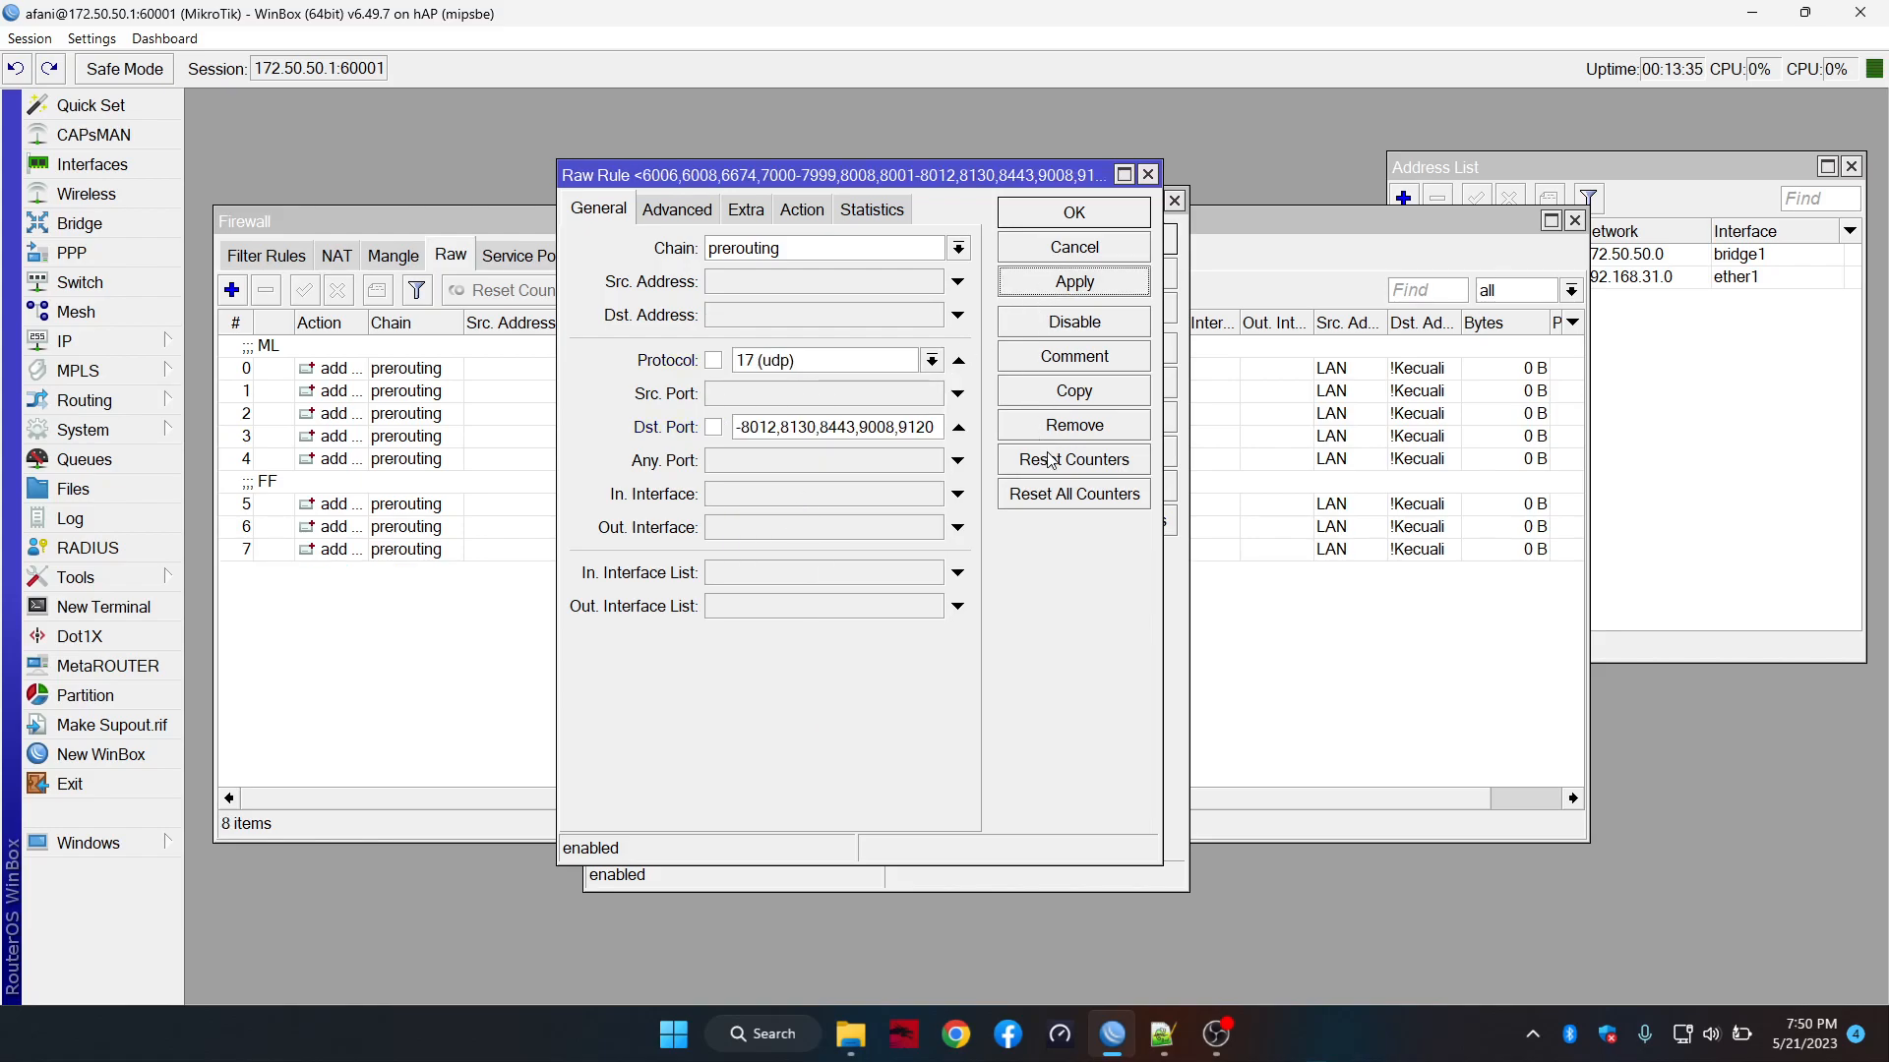
key(alt+Tab)
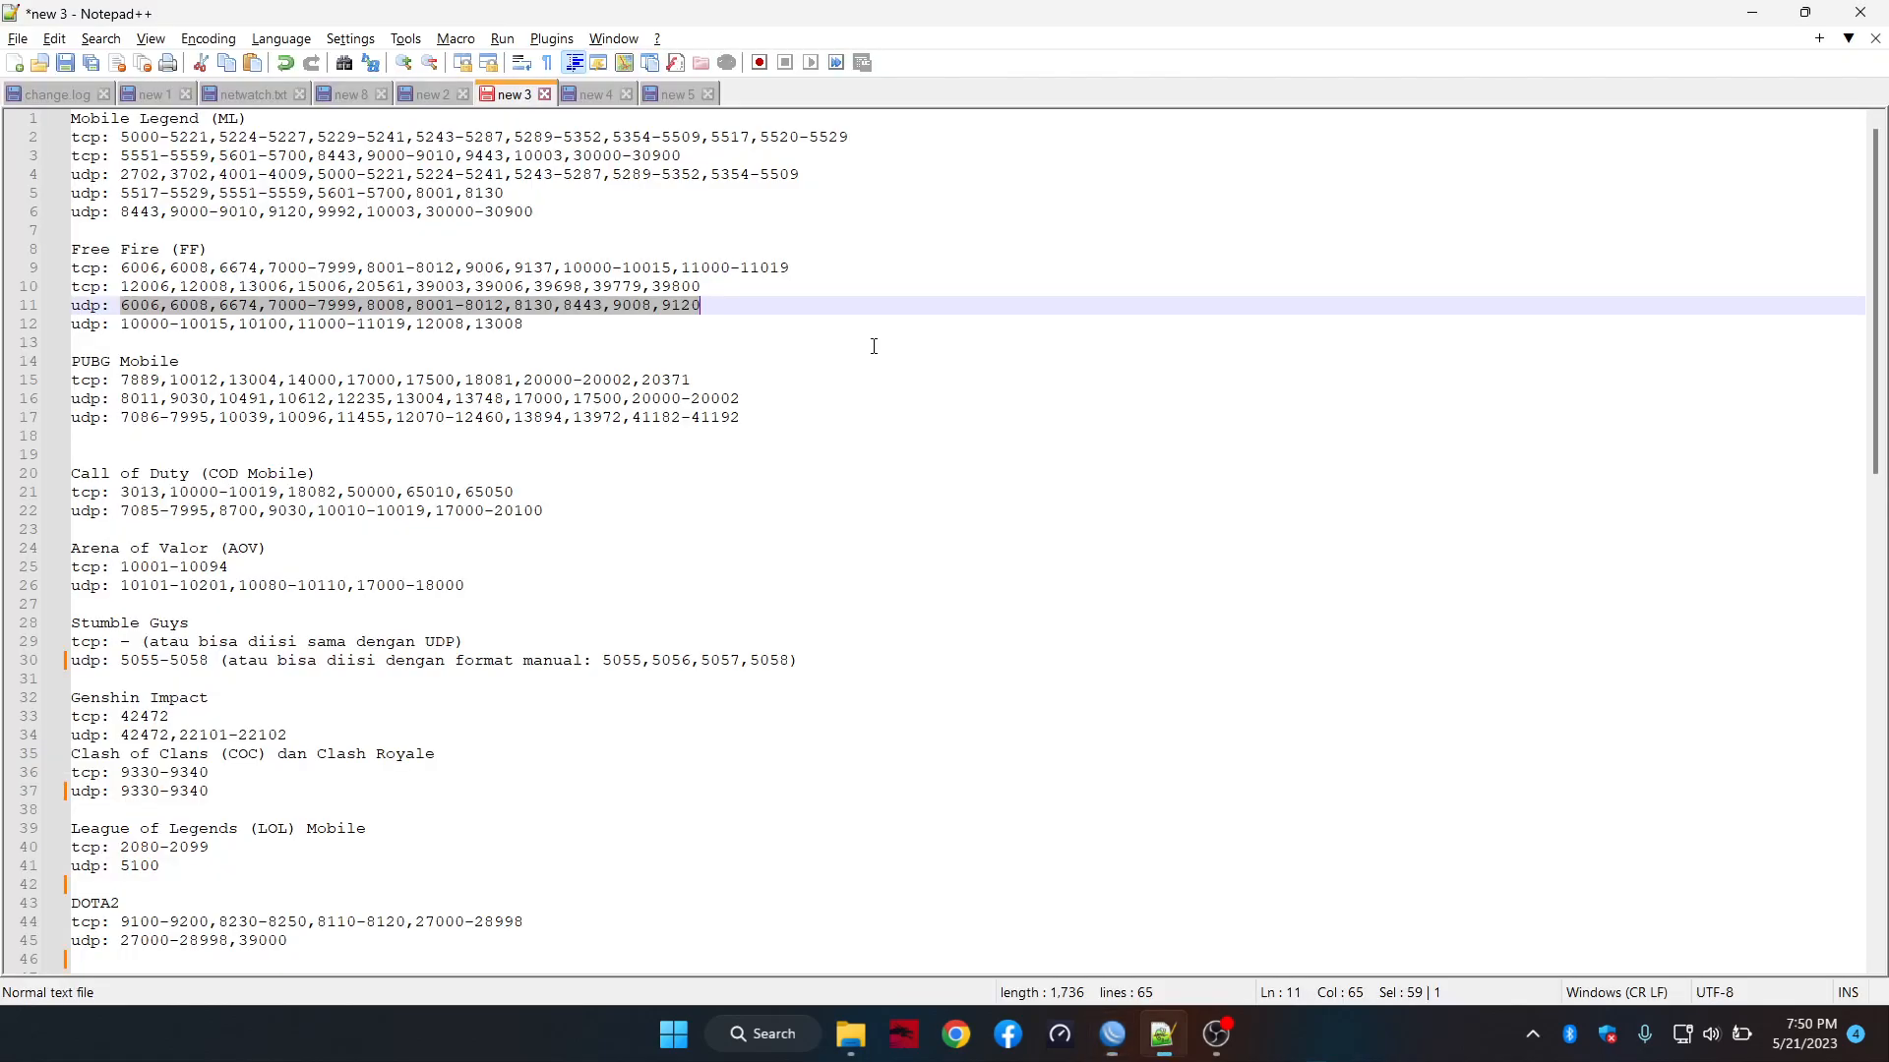
drag(120, 324, 525, 325)
key(alt+Tab)
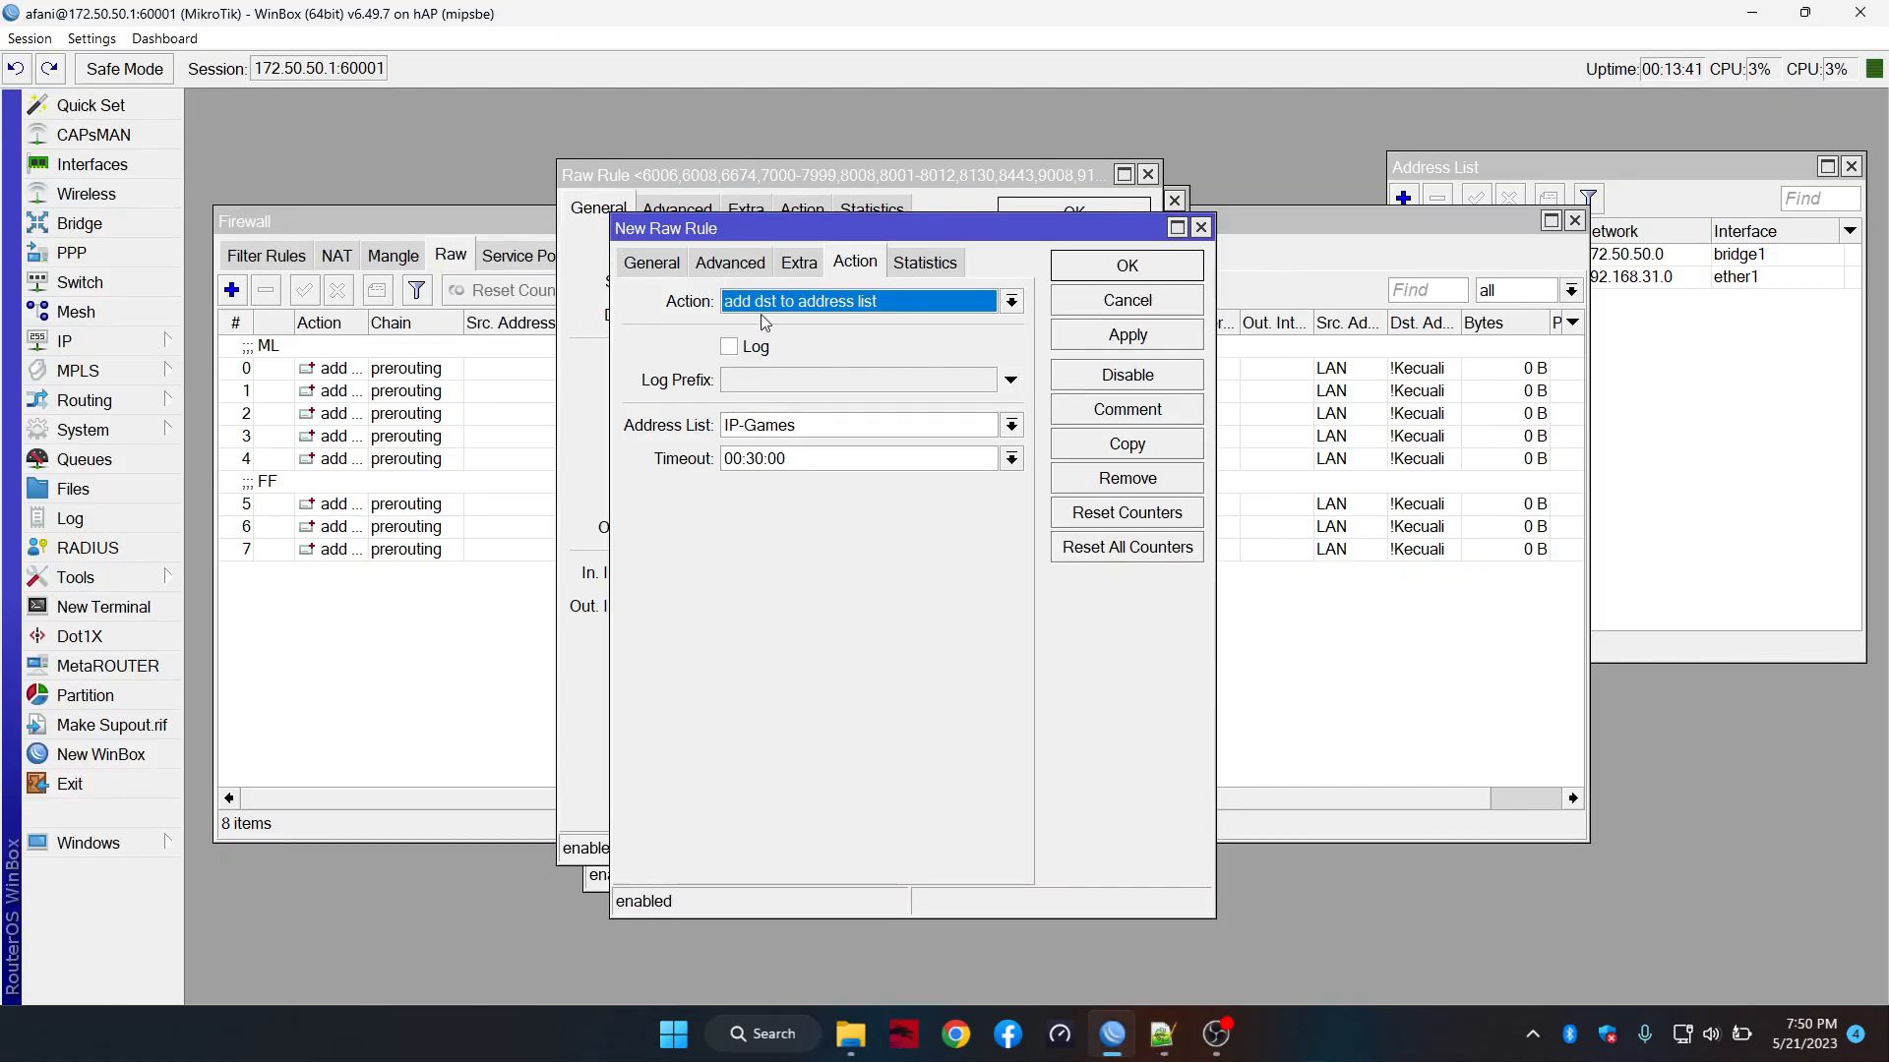
click(652, 263)
drag(791, 480, 989, 480)
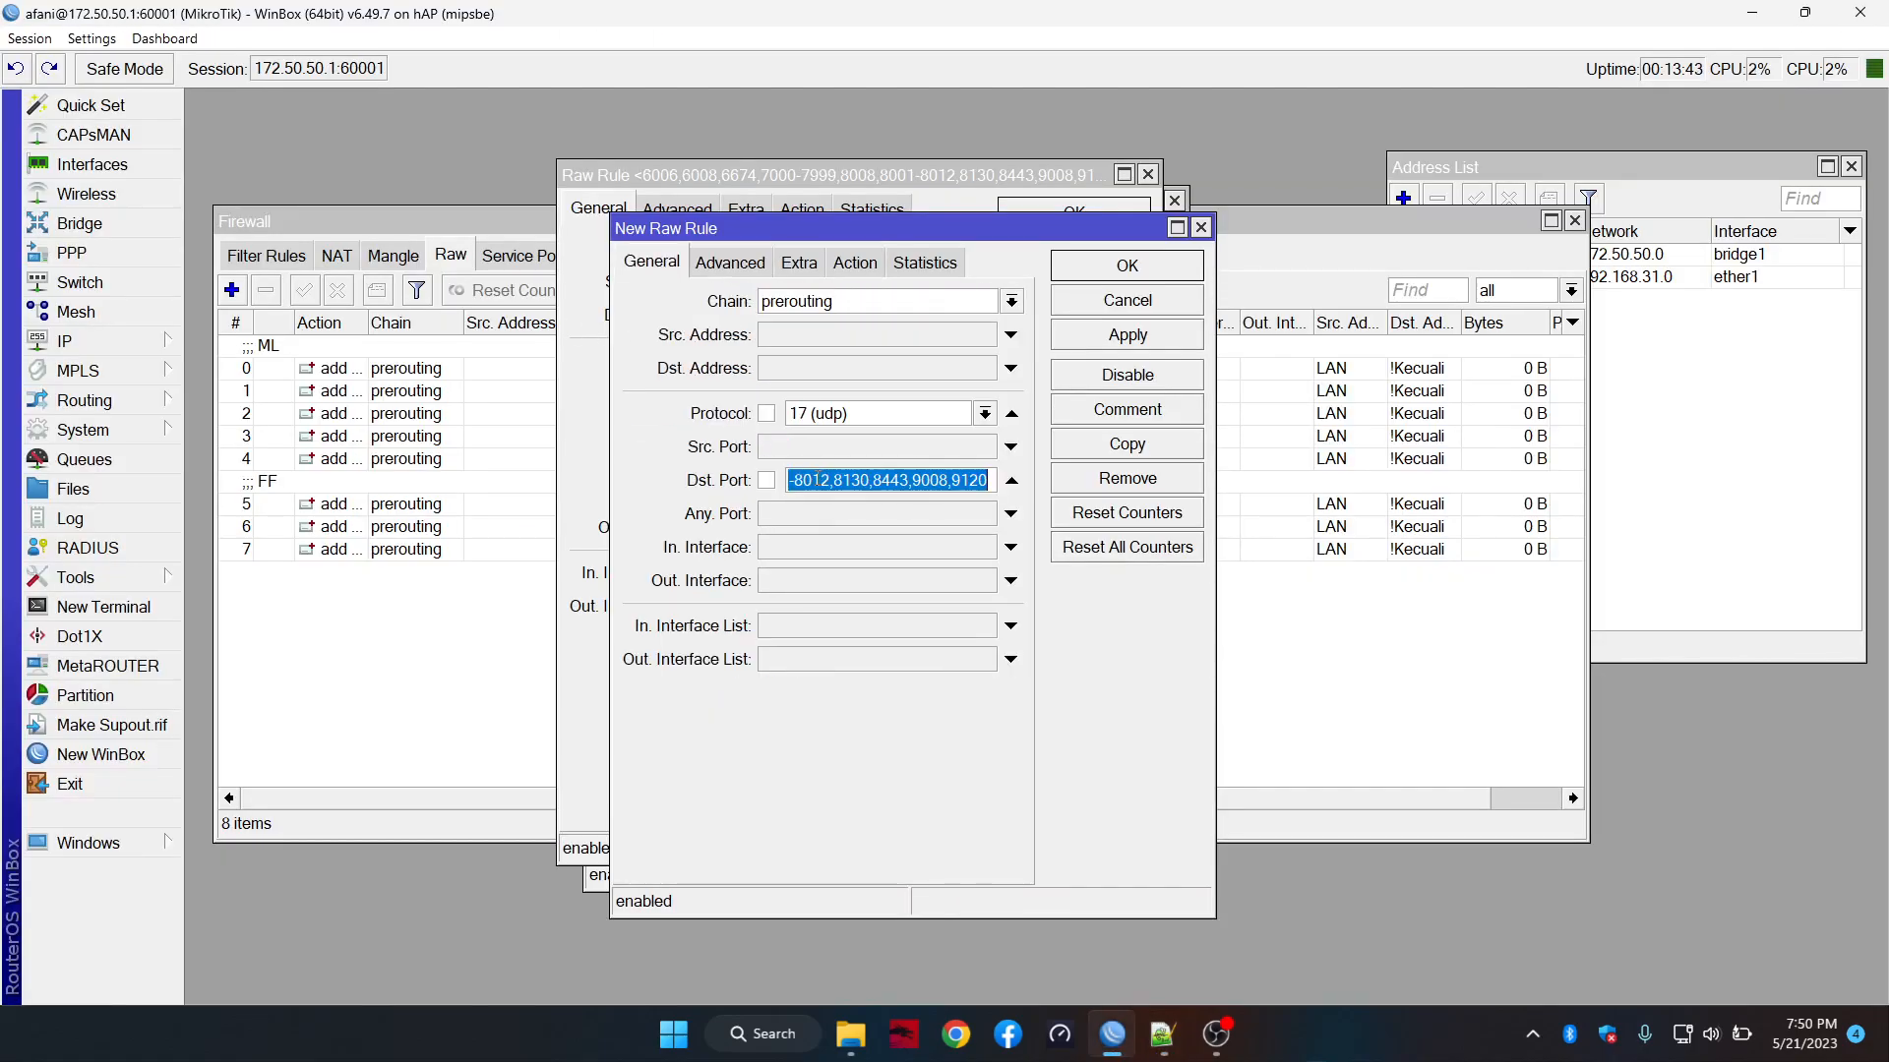
key(ctrl+v)
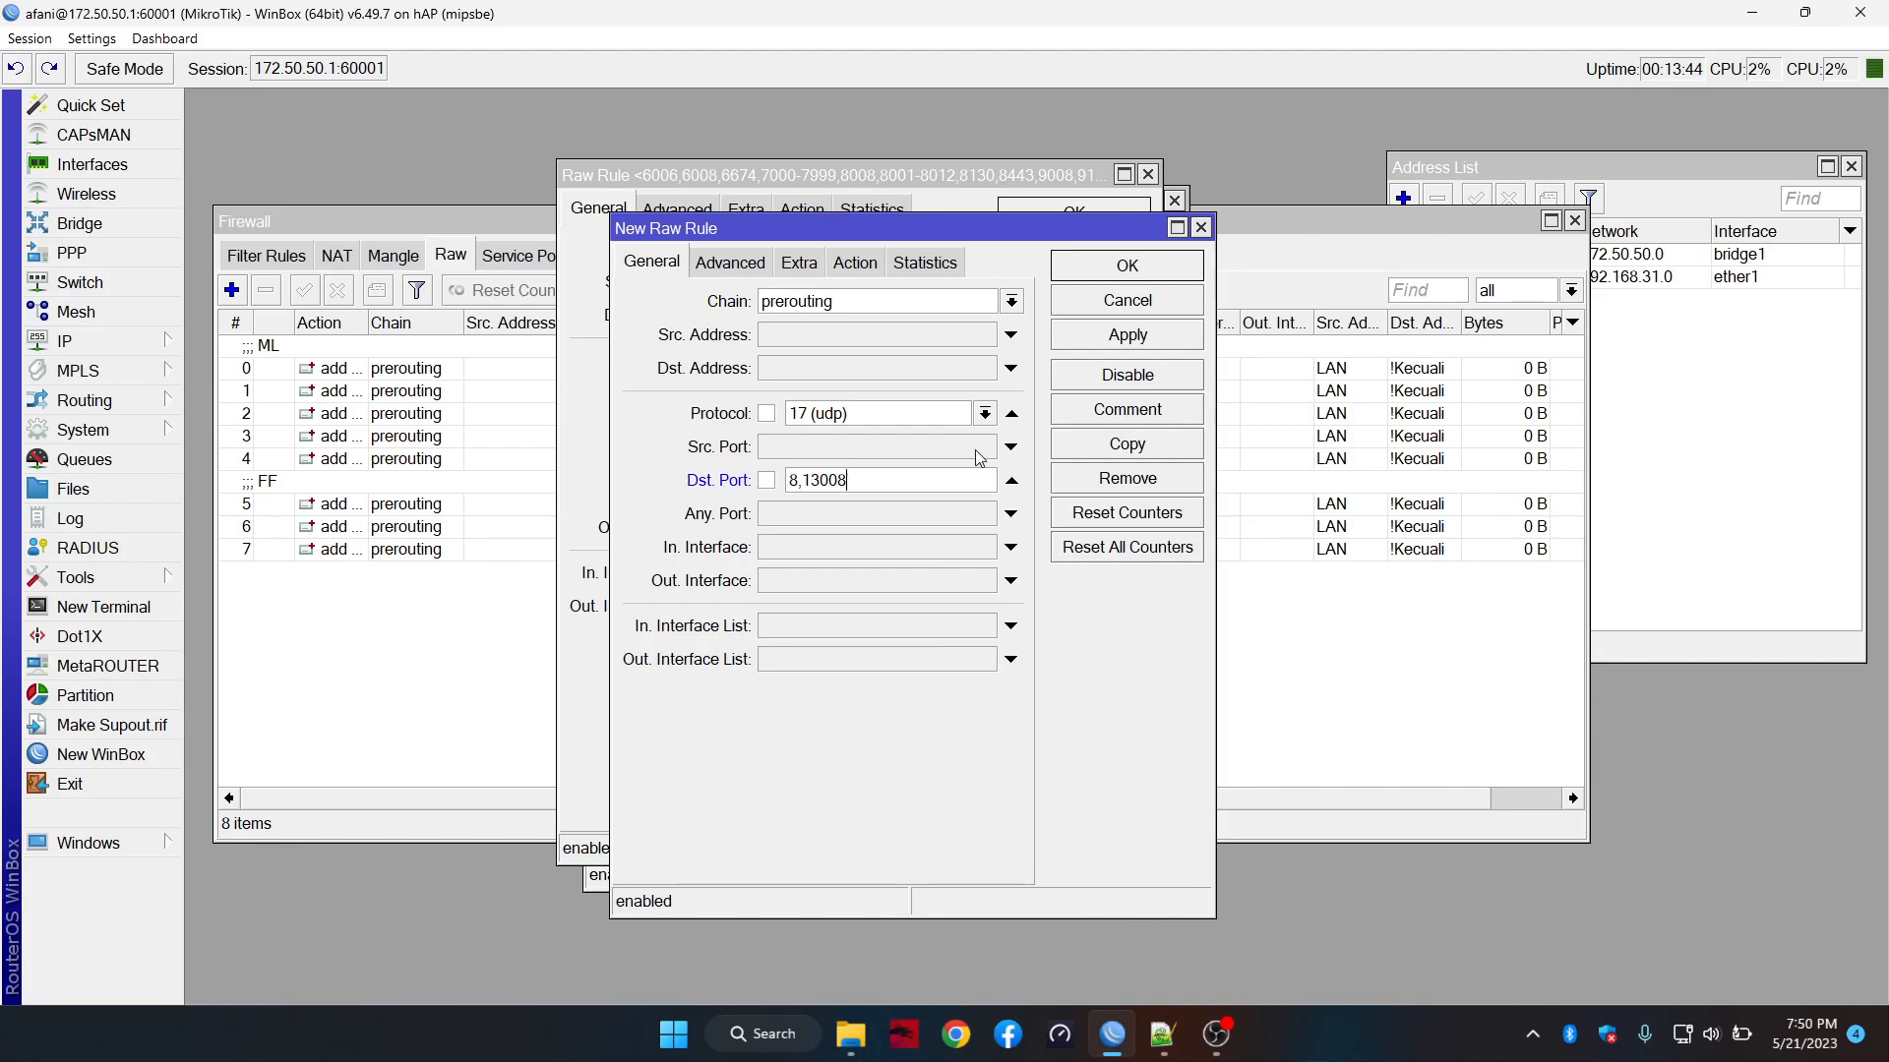
click(1144, 344)
click(1127, 266)
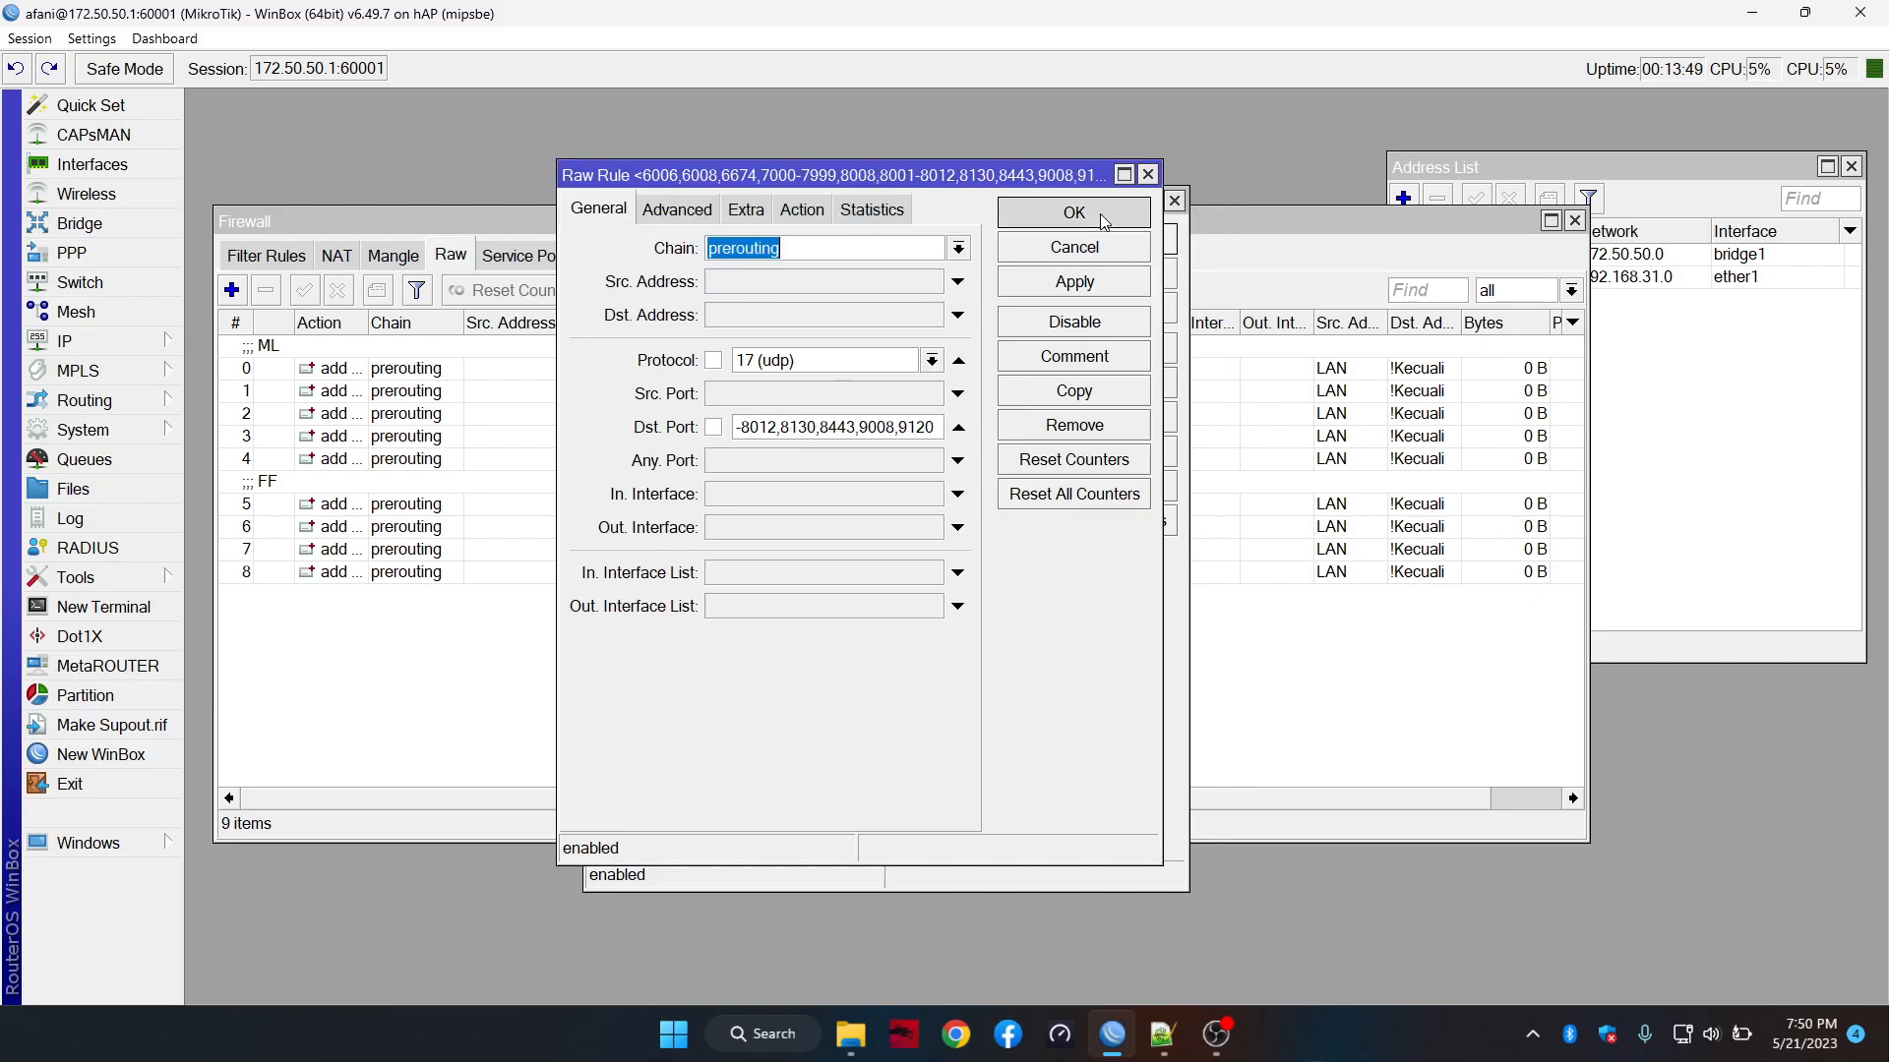
click(1074, 212)
click(1102, 252)
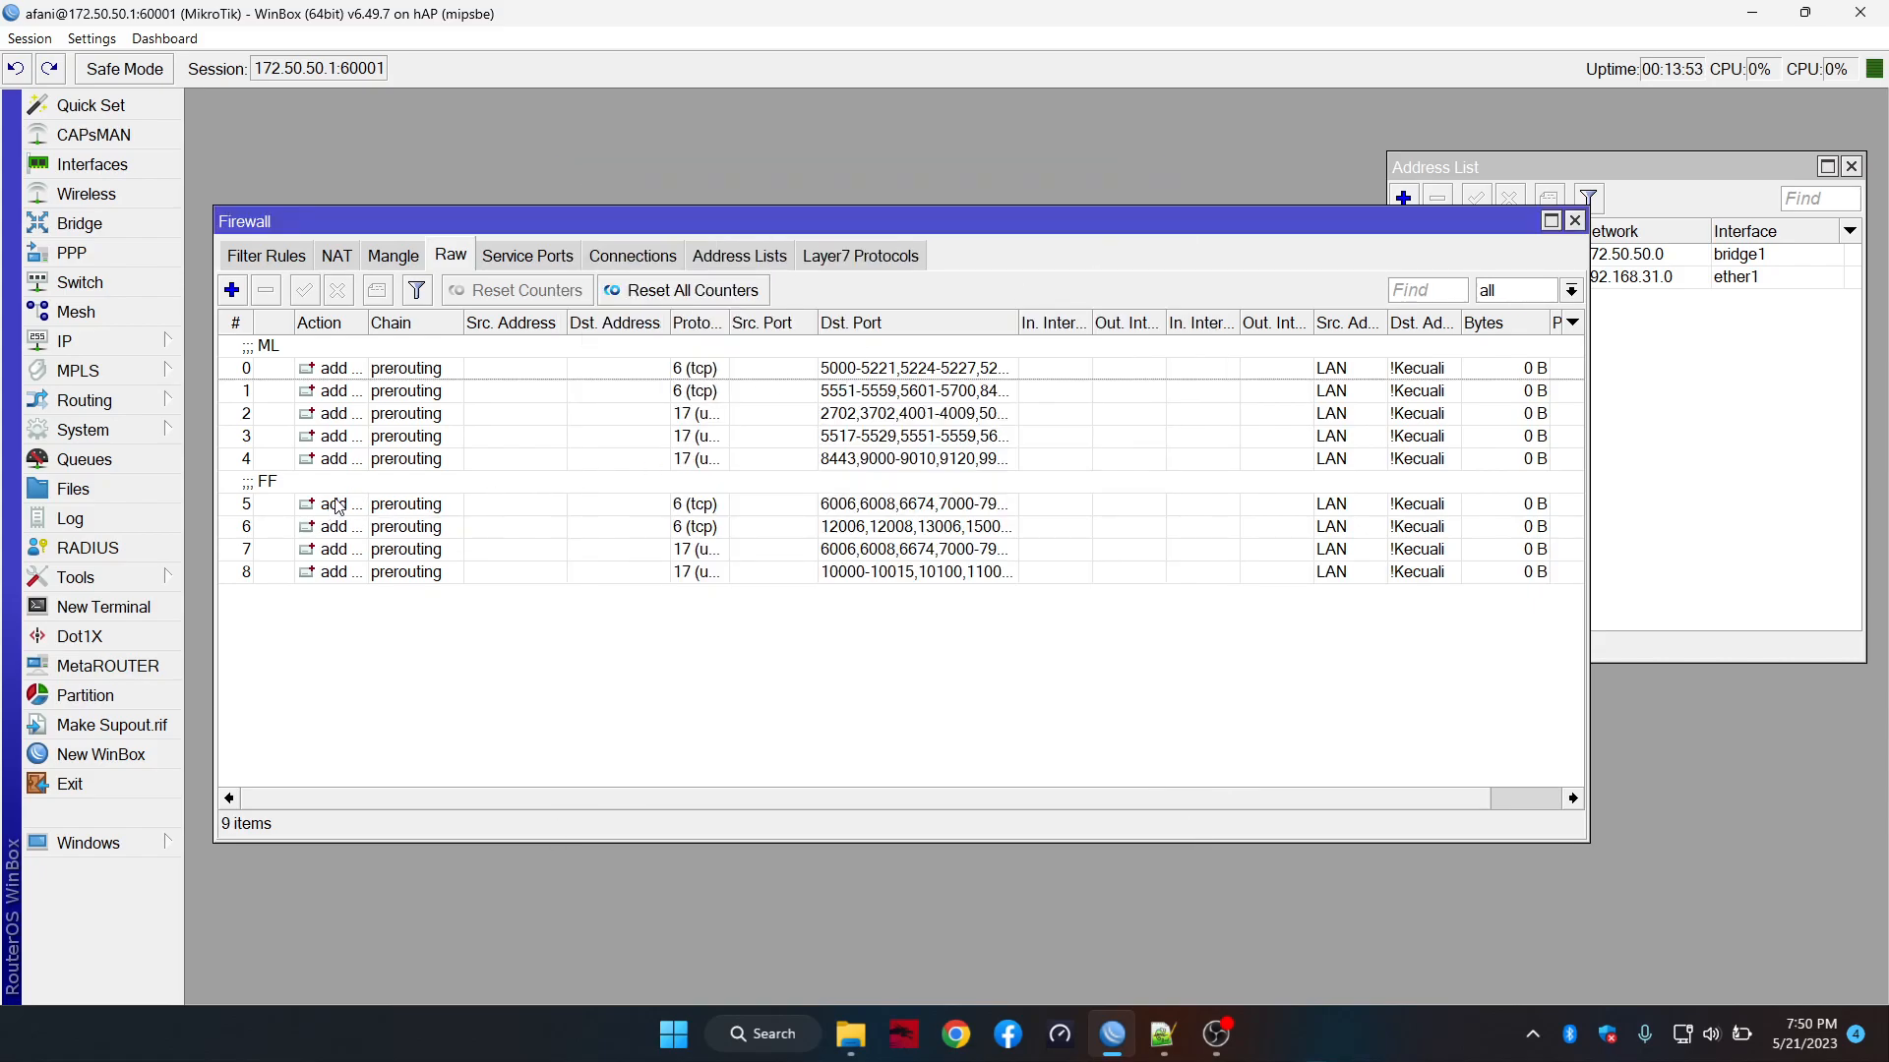
click(233, 291)
key(alt+Tab)
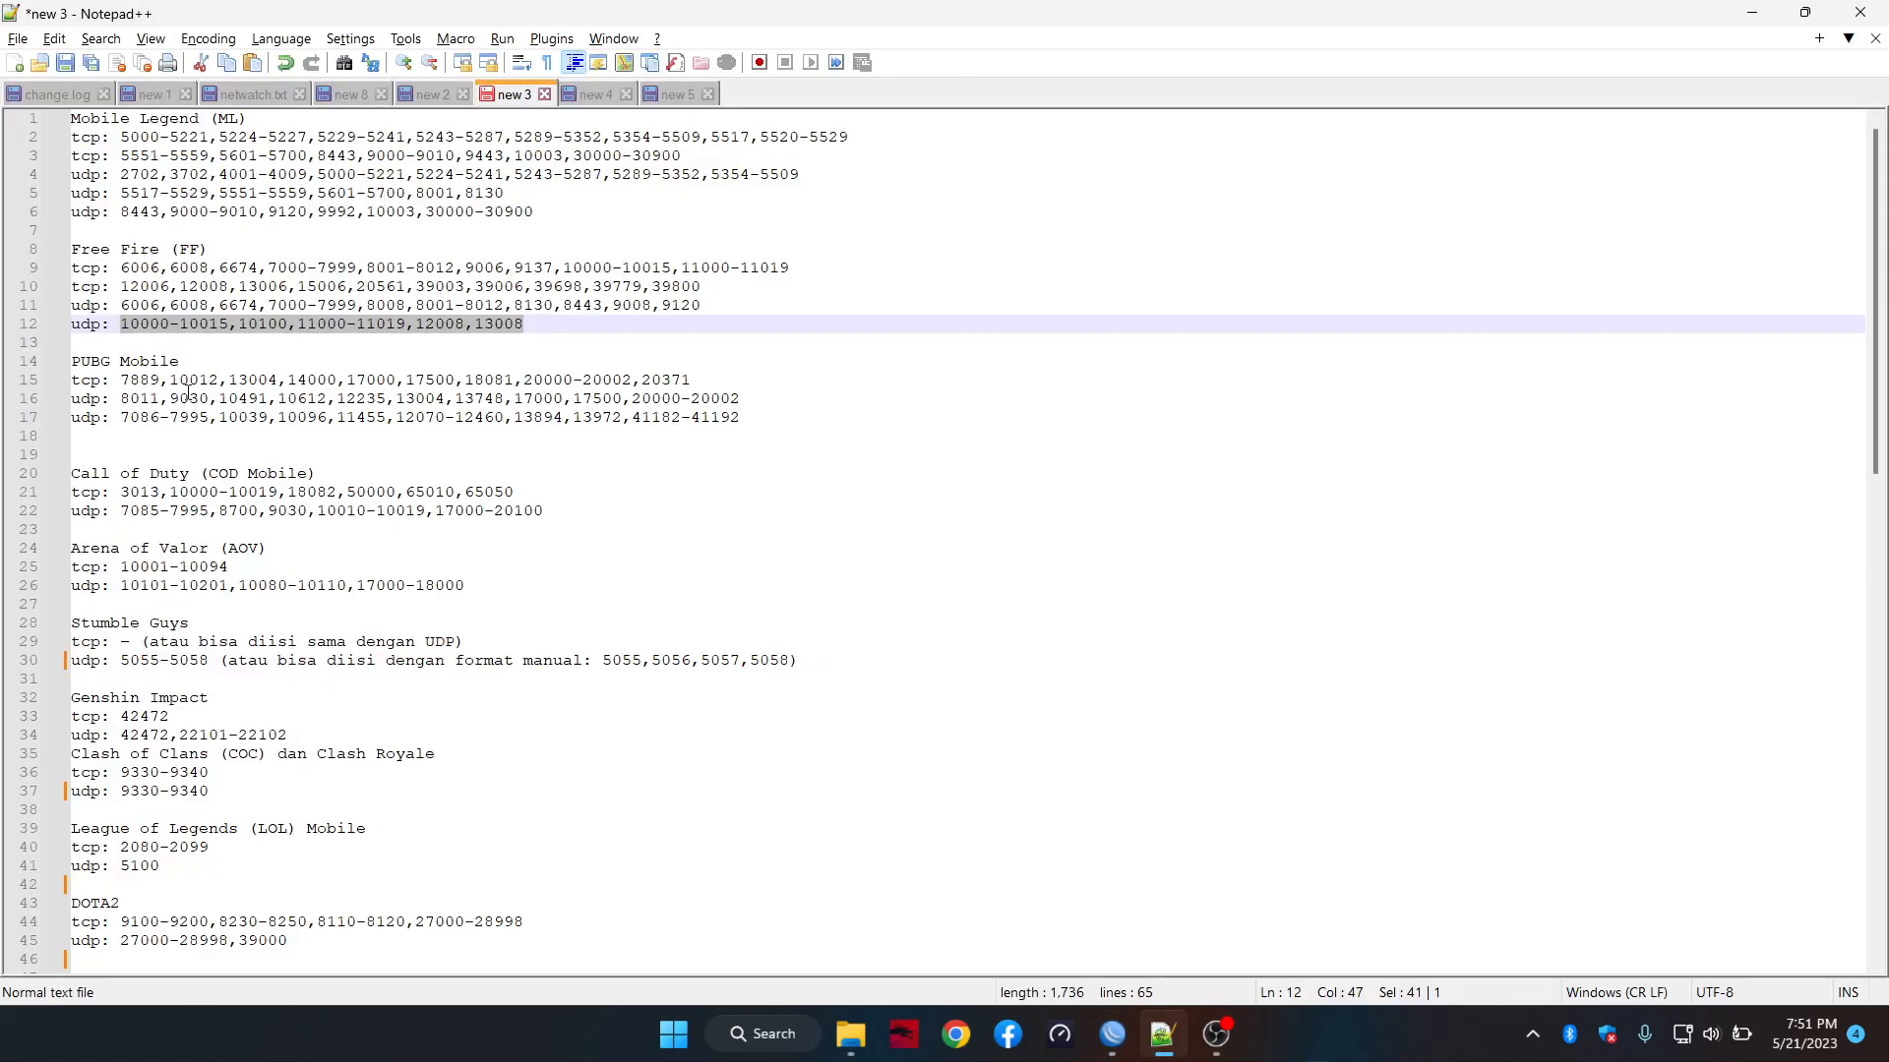
drag(119, 380, 731, 375)
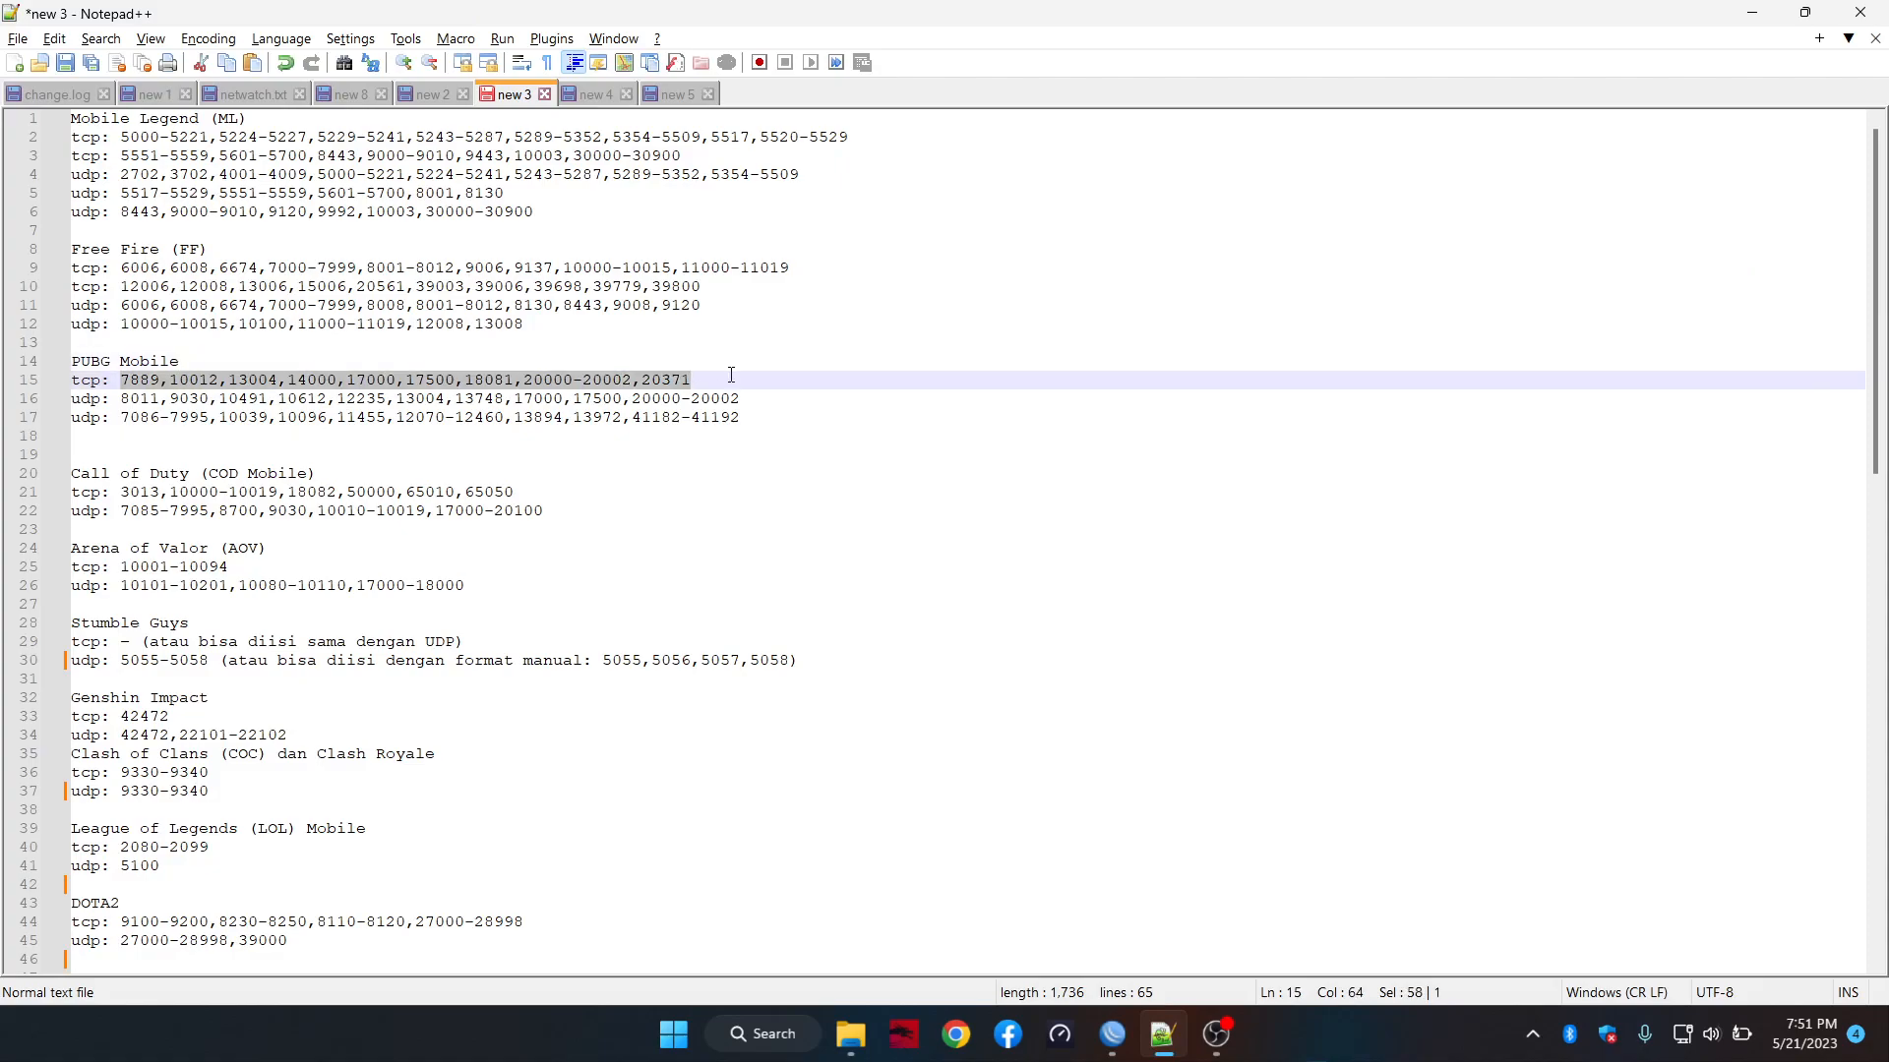
key(alt+Tab)
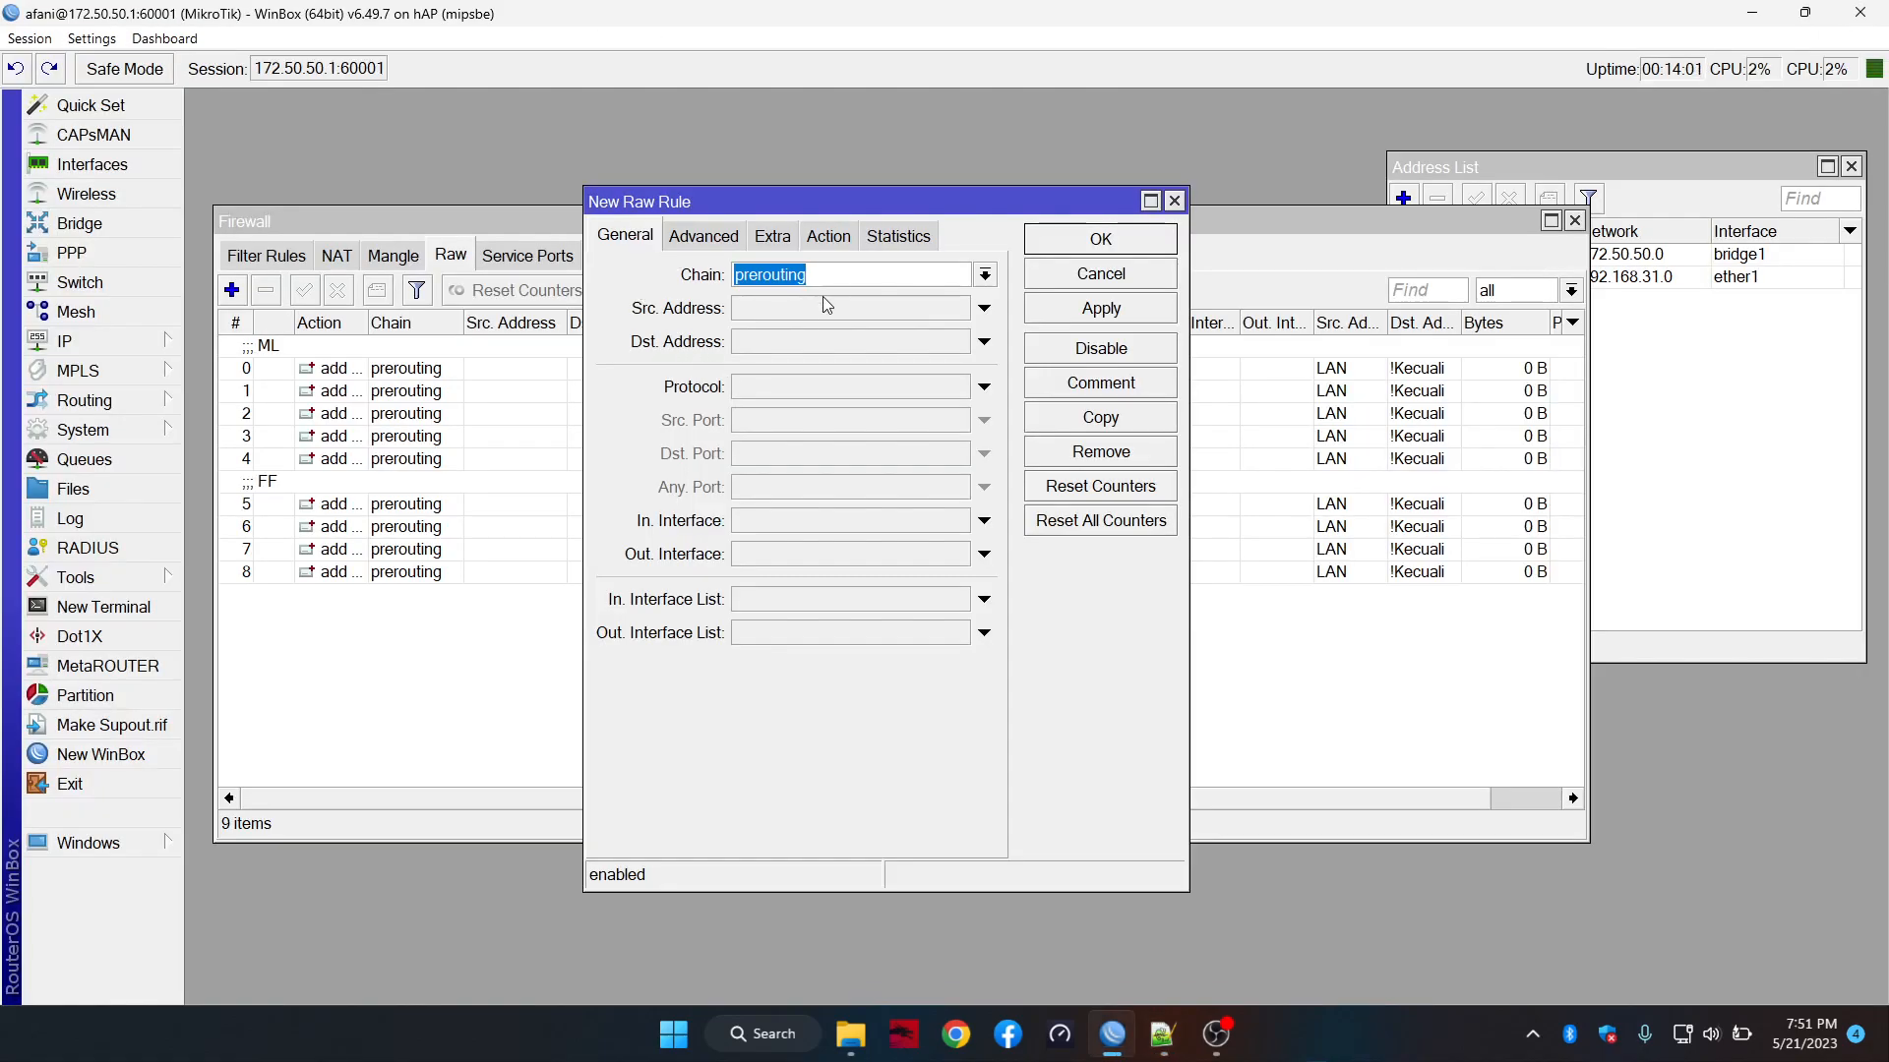
click(805, 388)
click(795, 457)
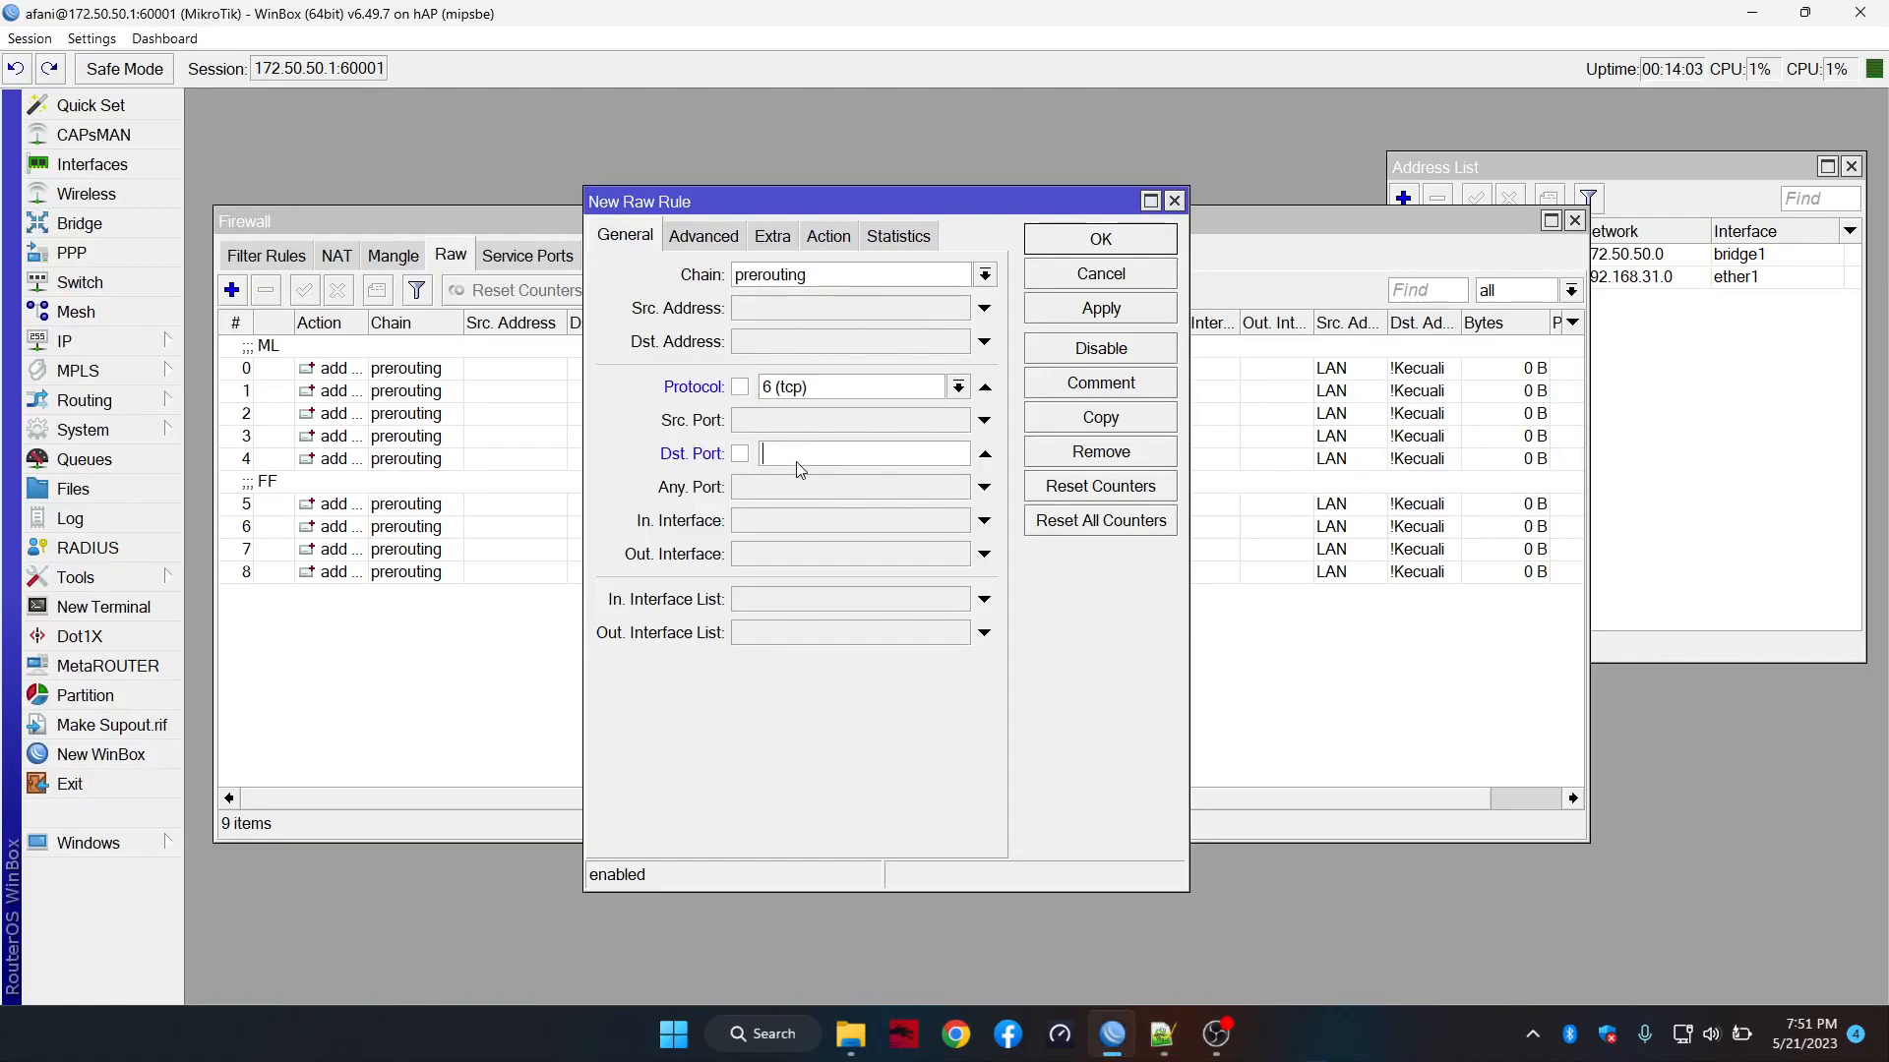
key(ctrl+v)
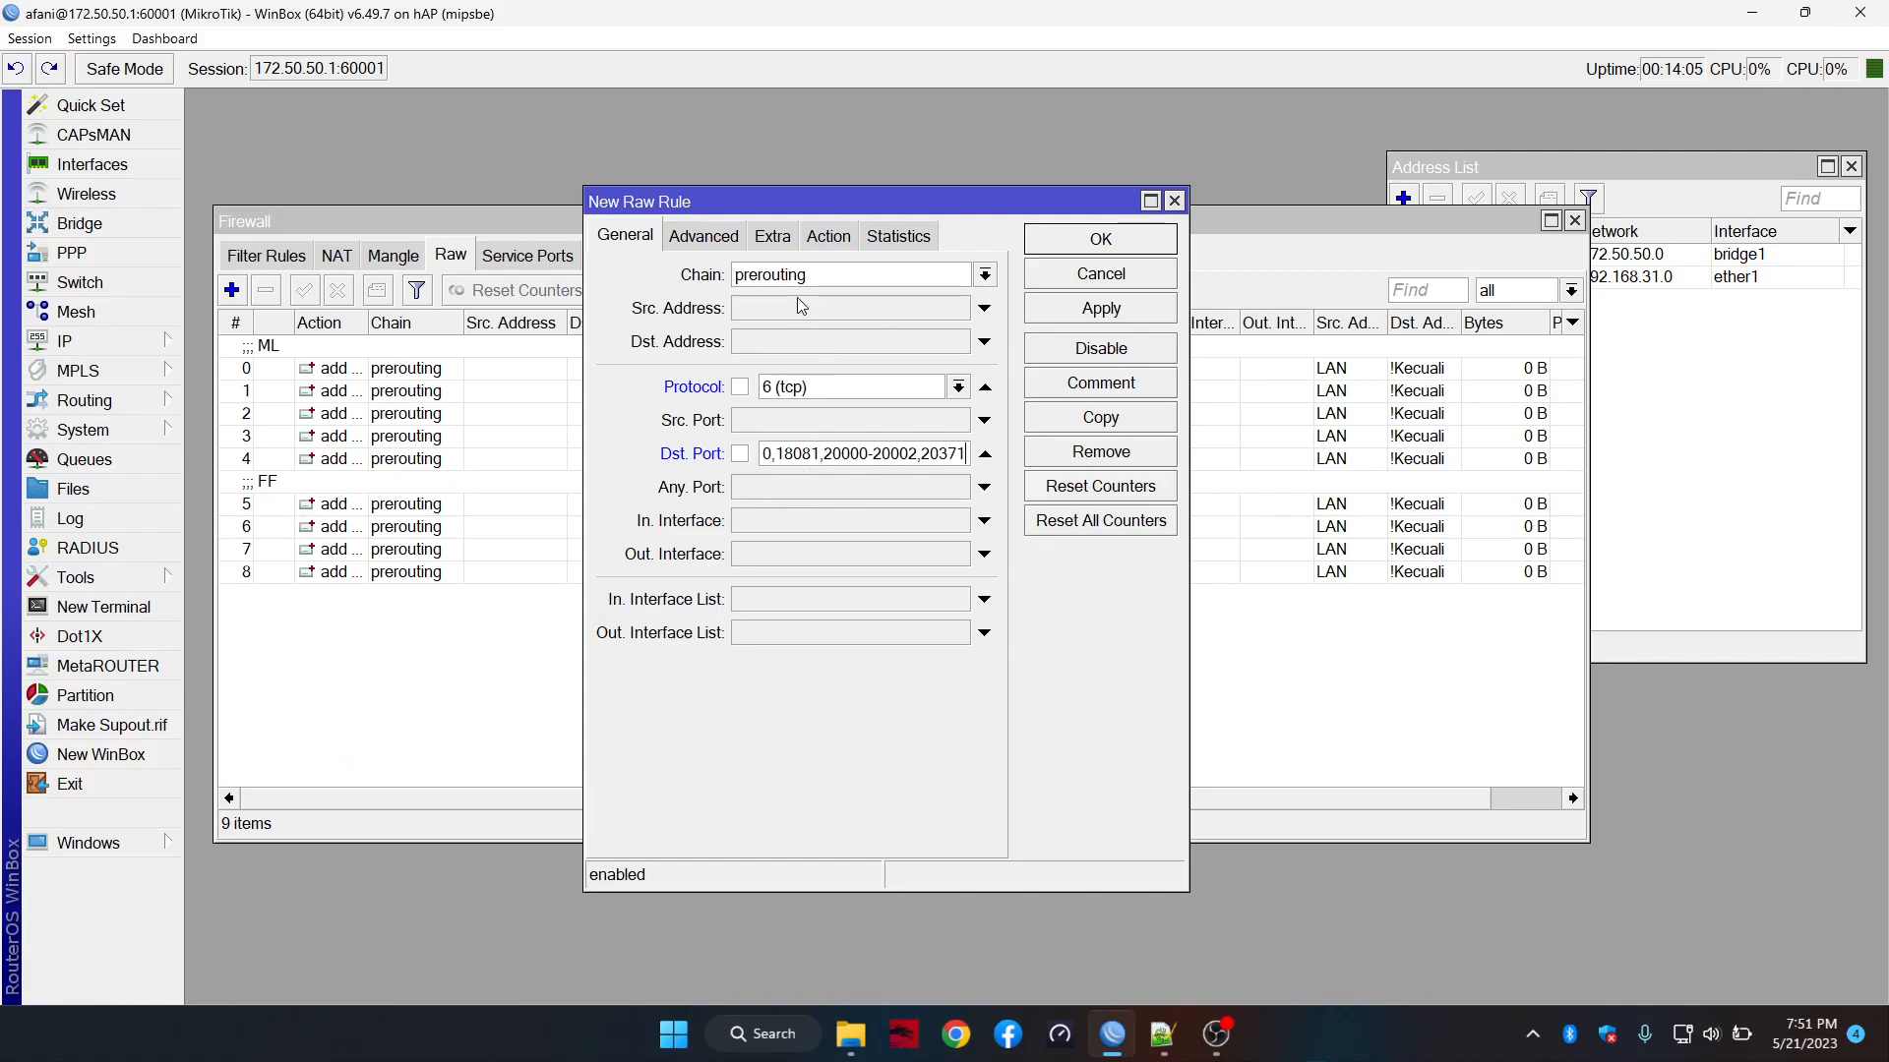
Set the PUBG rule's source address list to LAN and its destination address list to Kecuali, negated
click(700, 237)
click(830, 277)
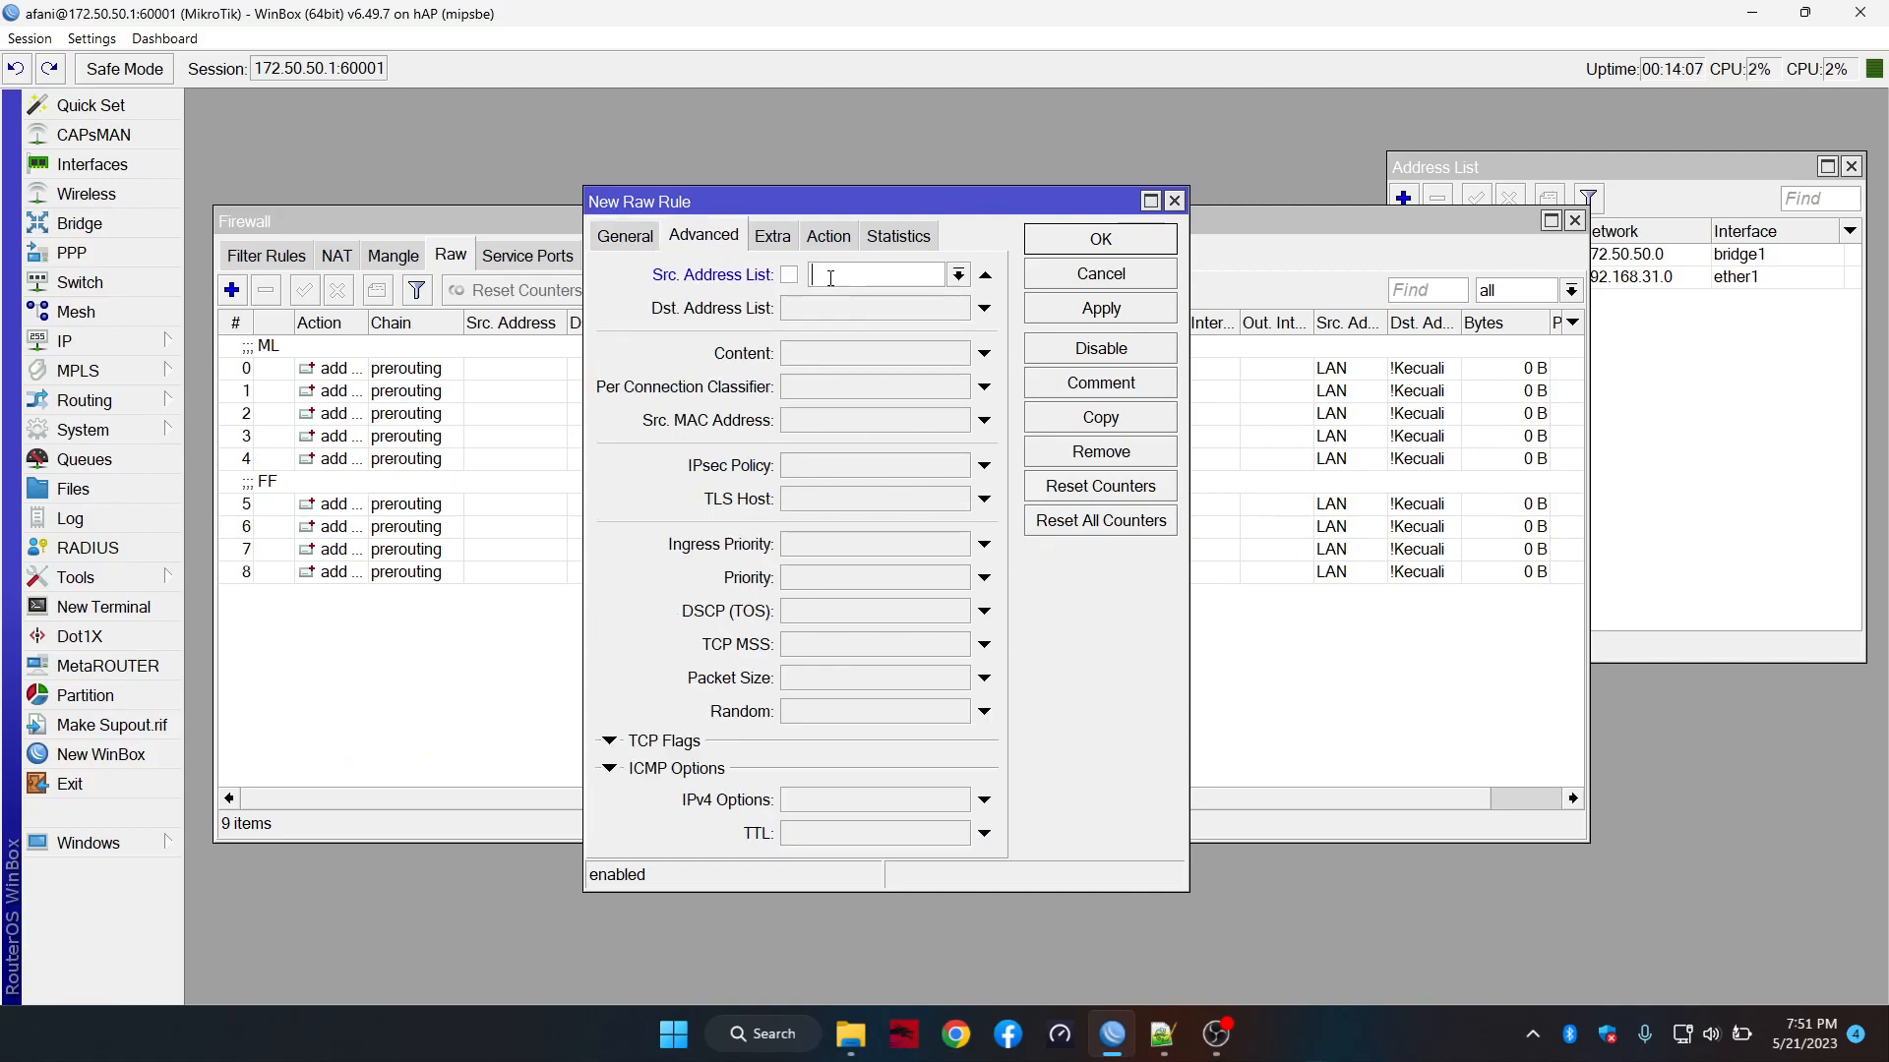
click(957, 274)
click(836, 339)
click(902, 310)
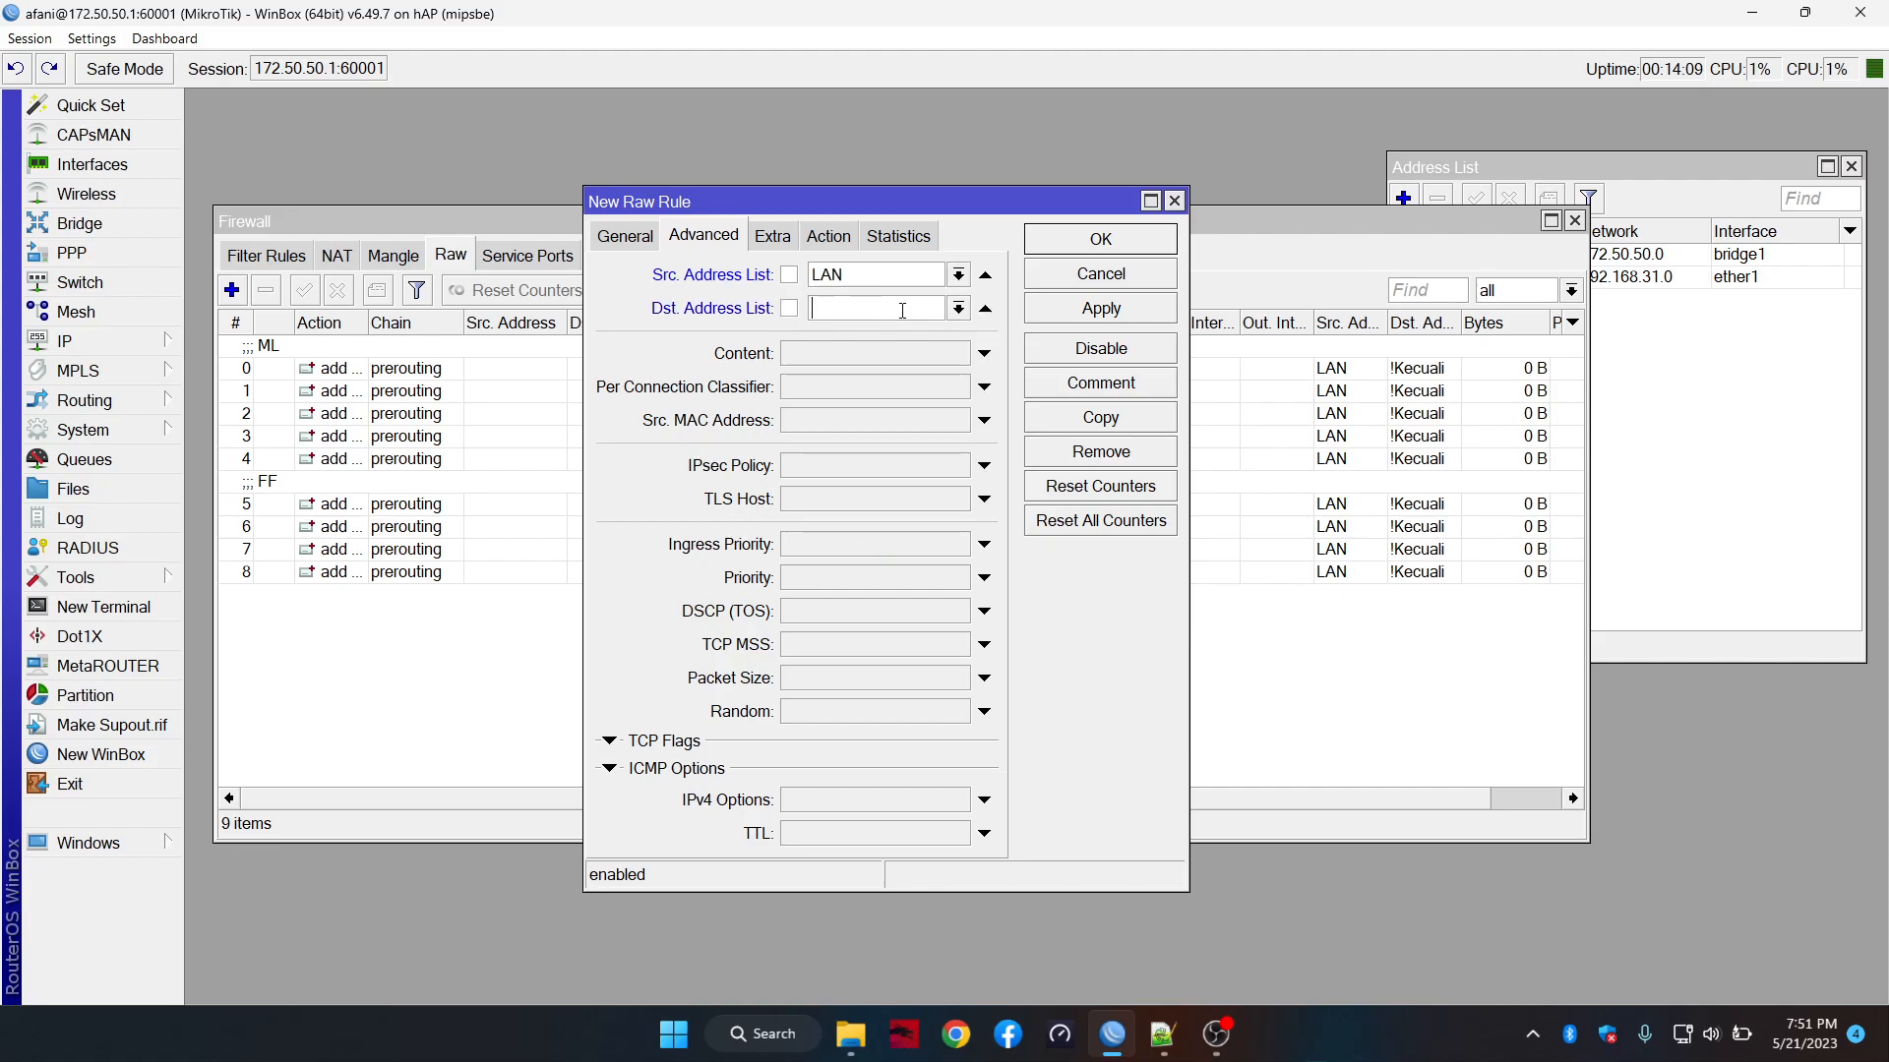
click(957, 308)
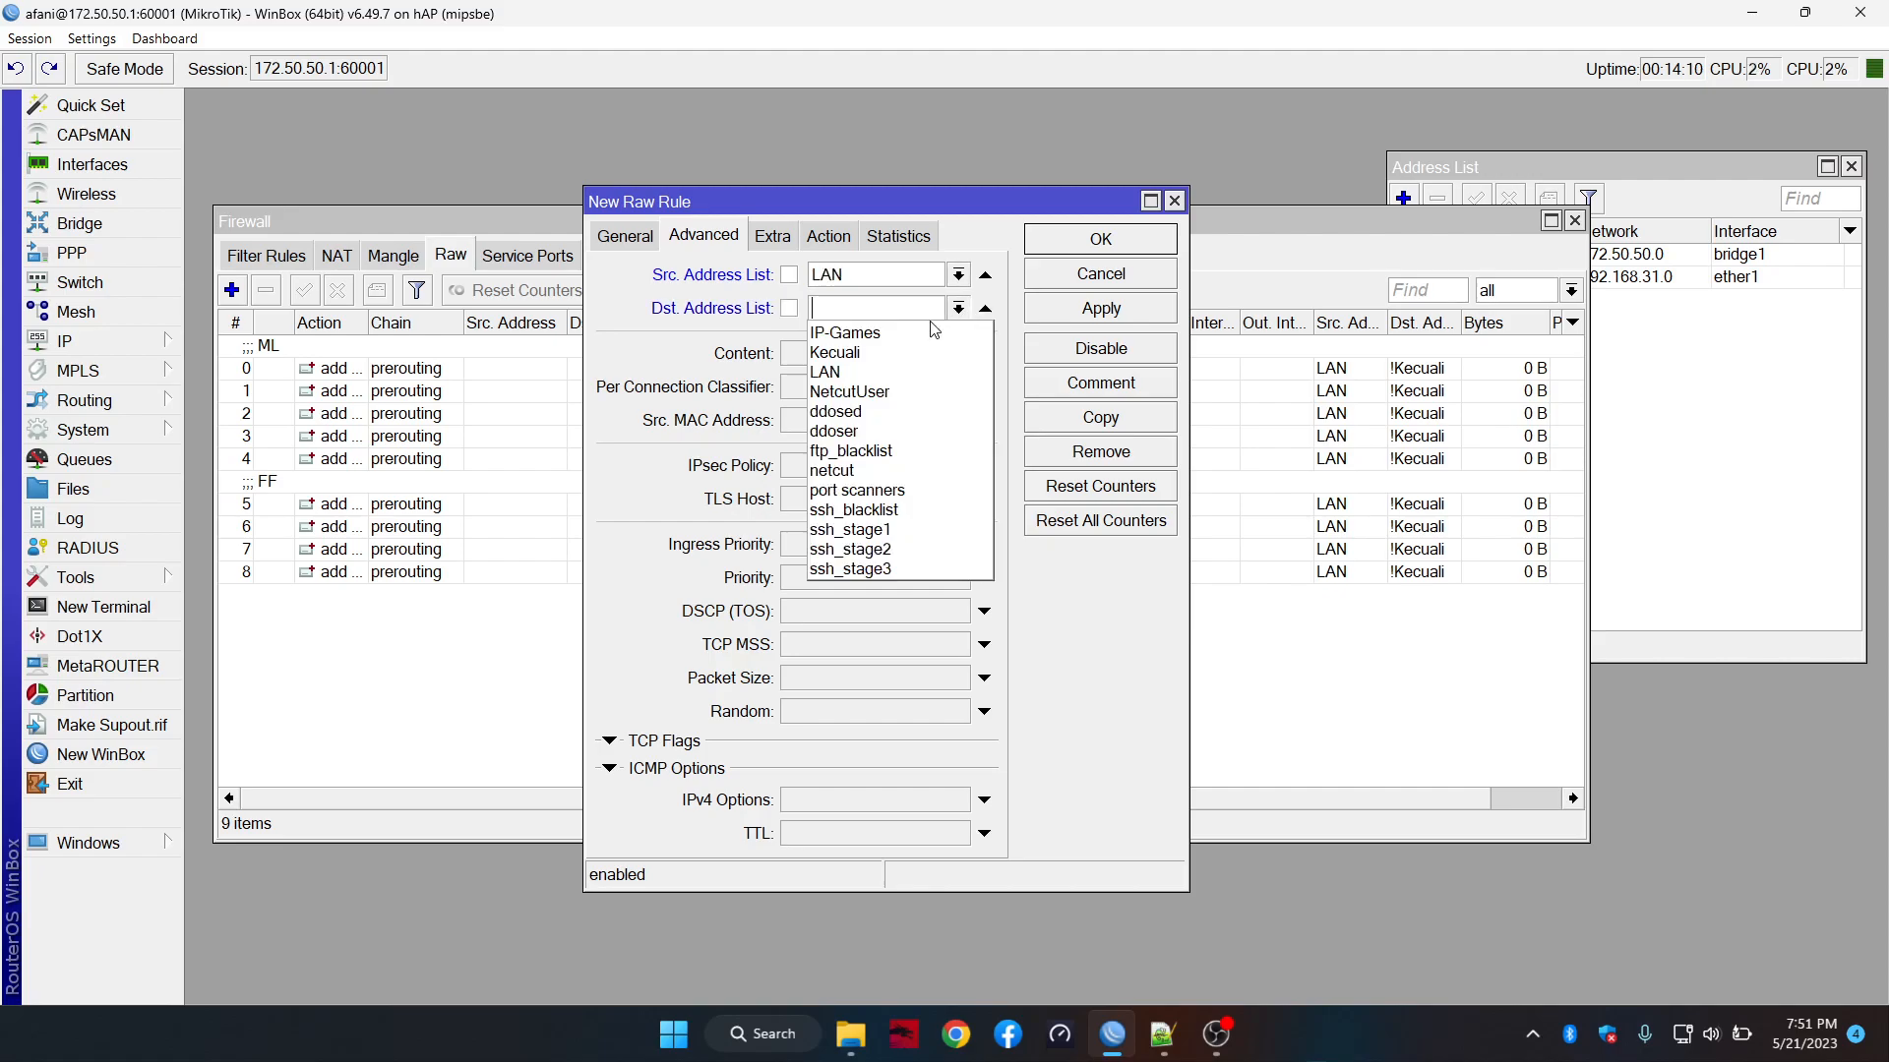
click(877, 360)
Set the PUBG rule's action to add dst to address list, with address list IP-Games and timeout 00:30:00, and apply the rule
click(828, 236)
click(826, 275)
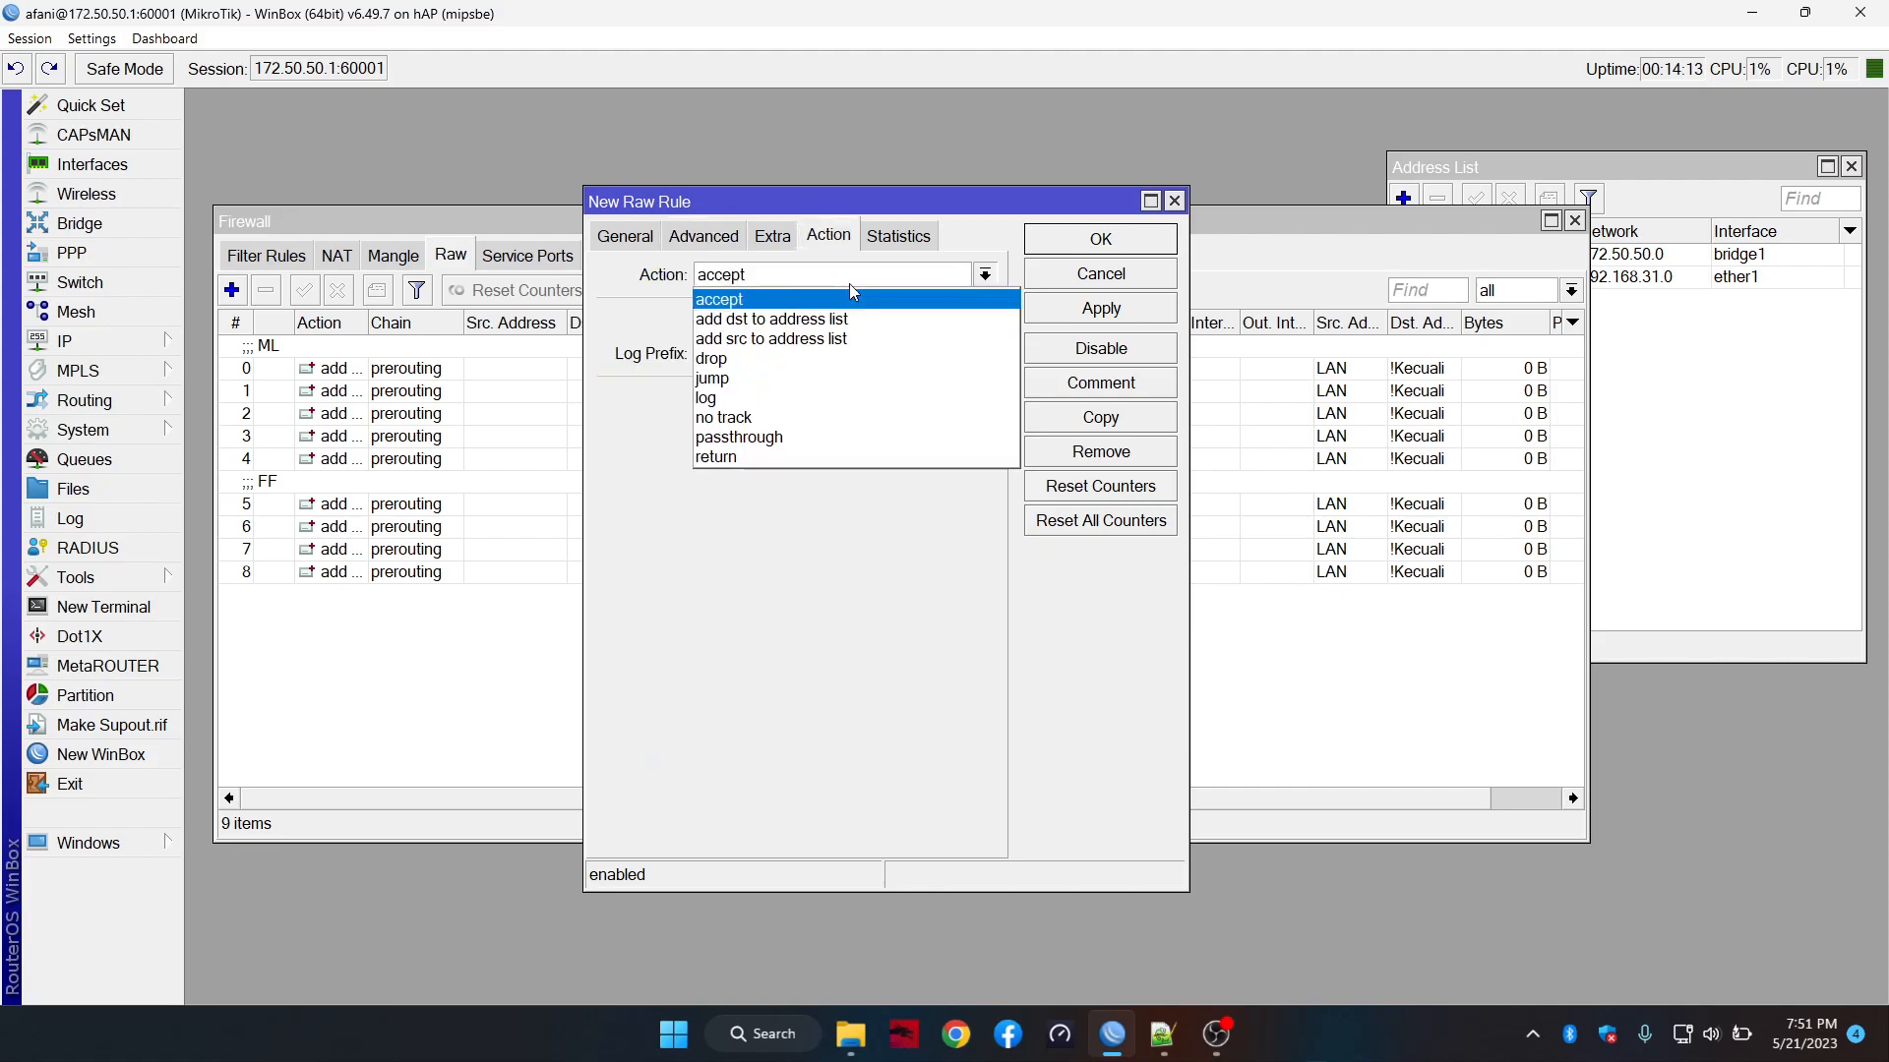
click(835, 319)
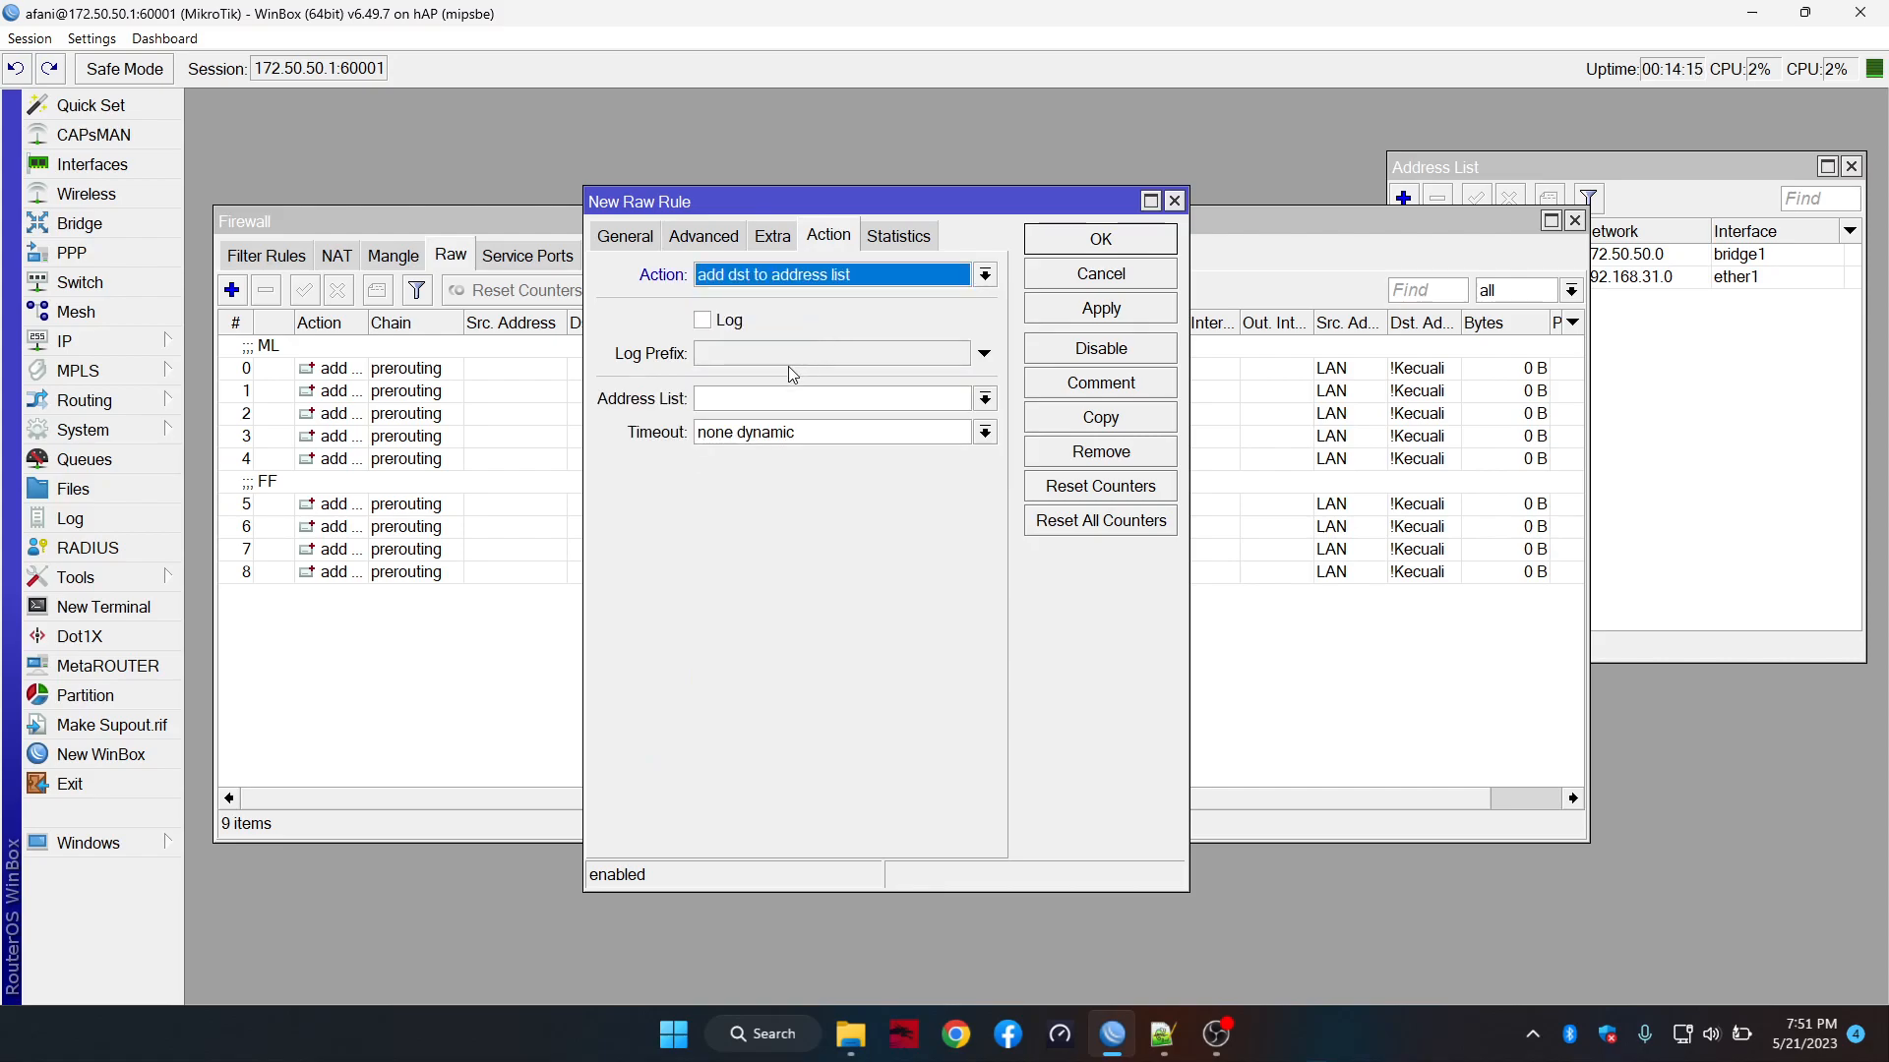
click(985, 399)
click(862, 424)
key(Tab)
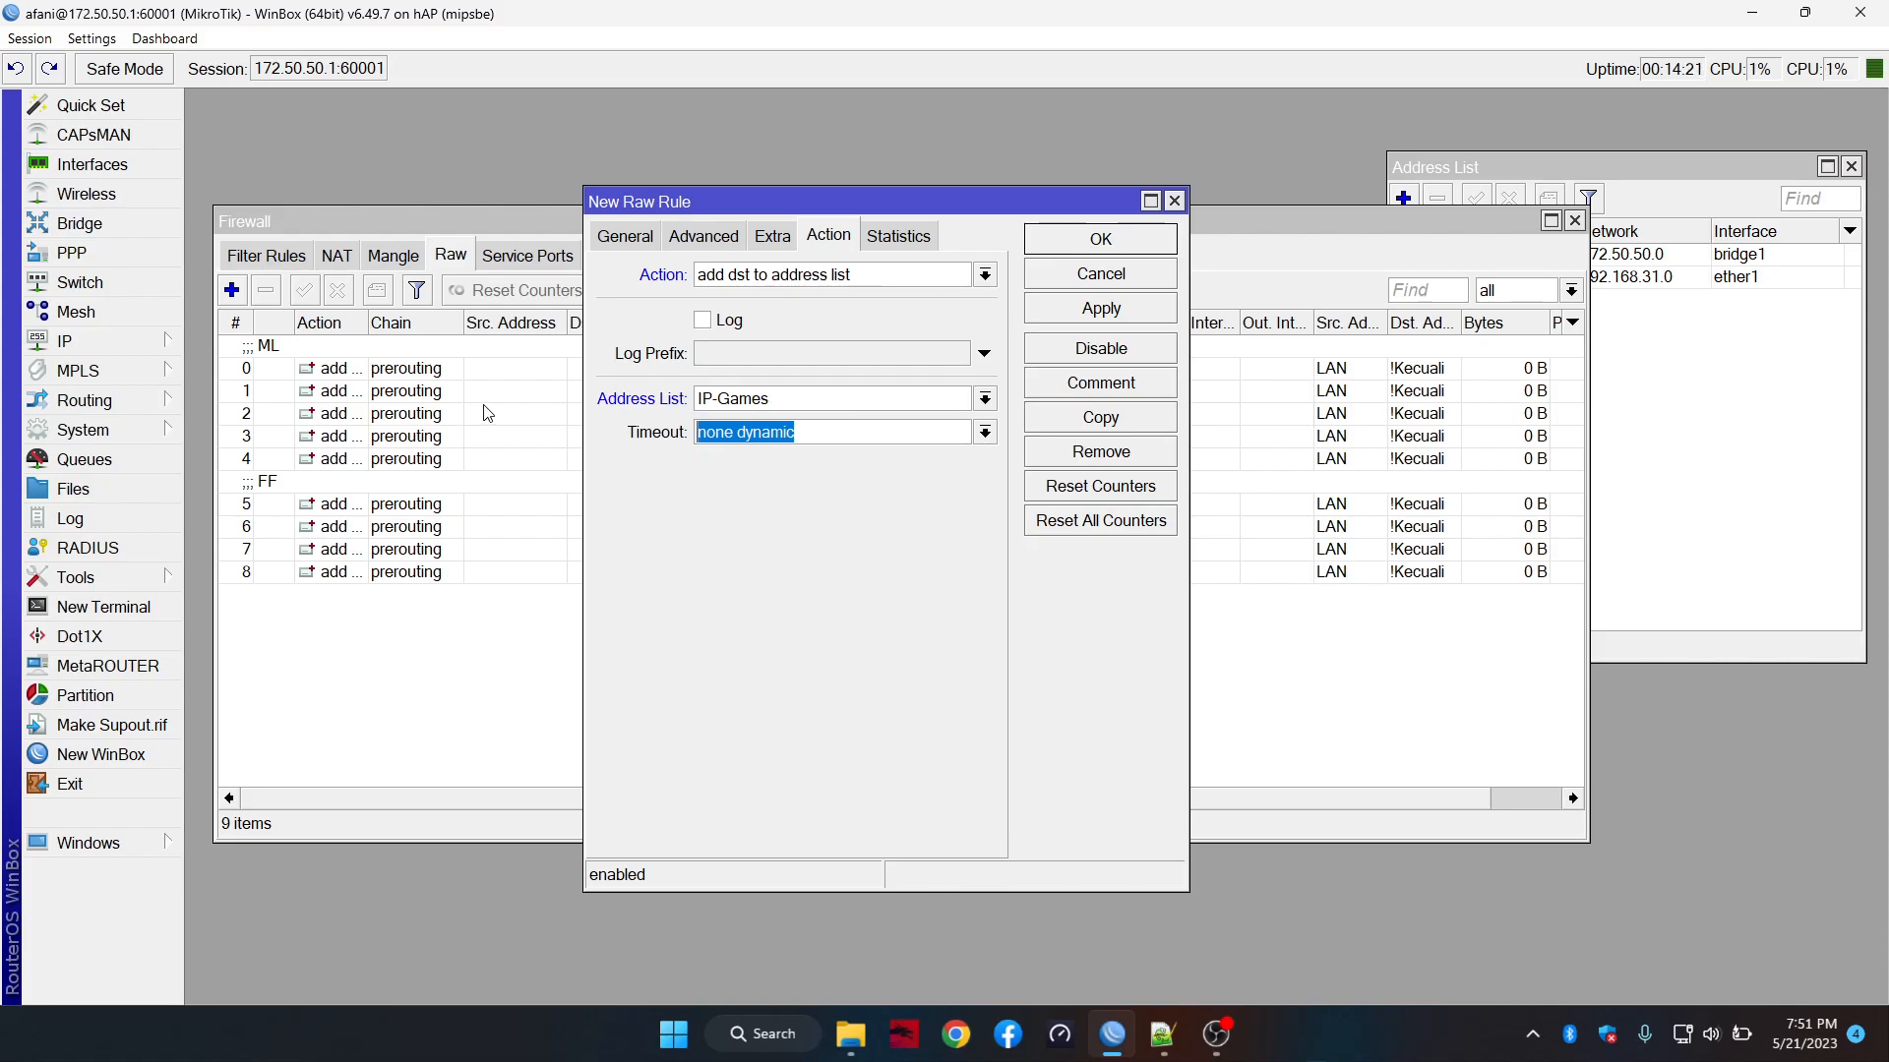
text(00:30:00)
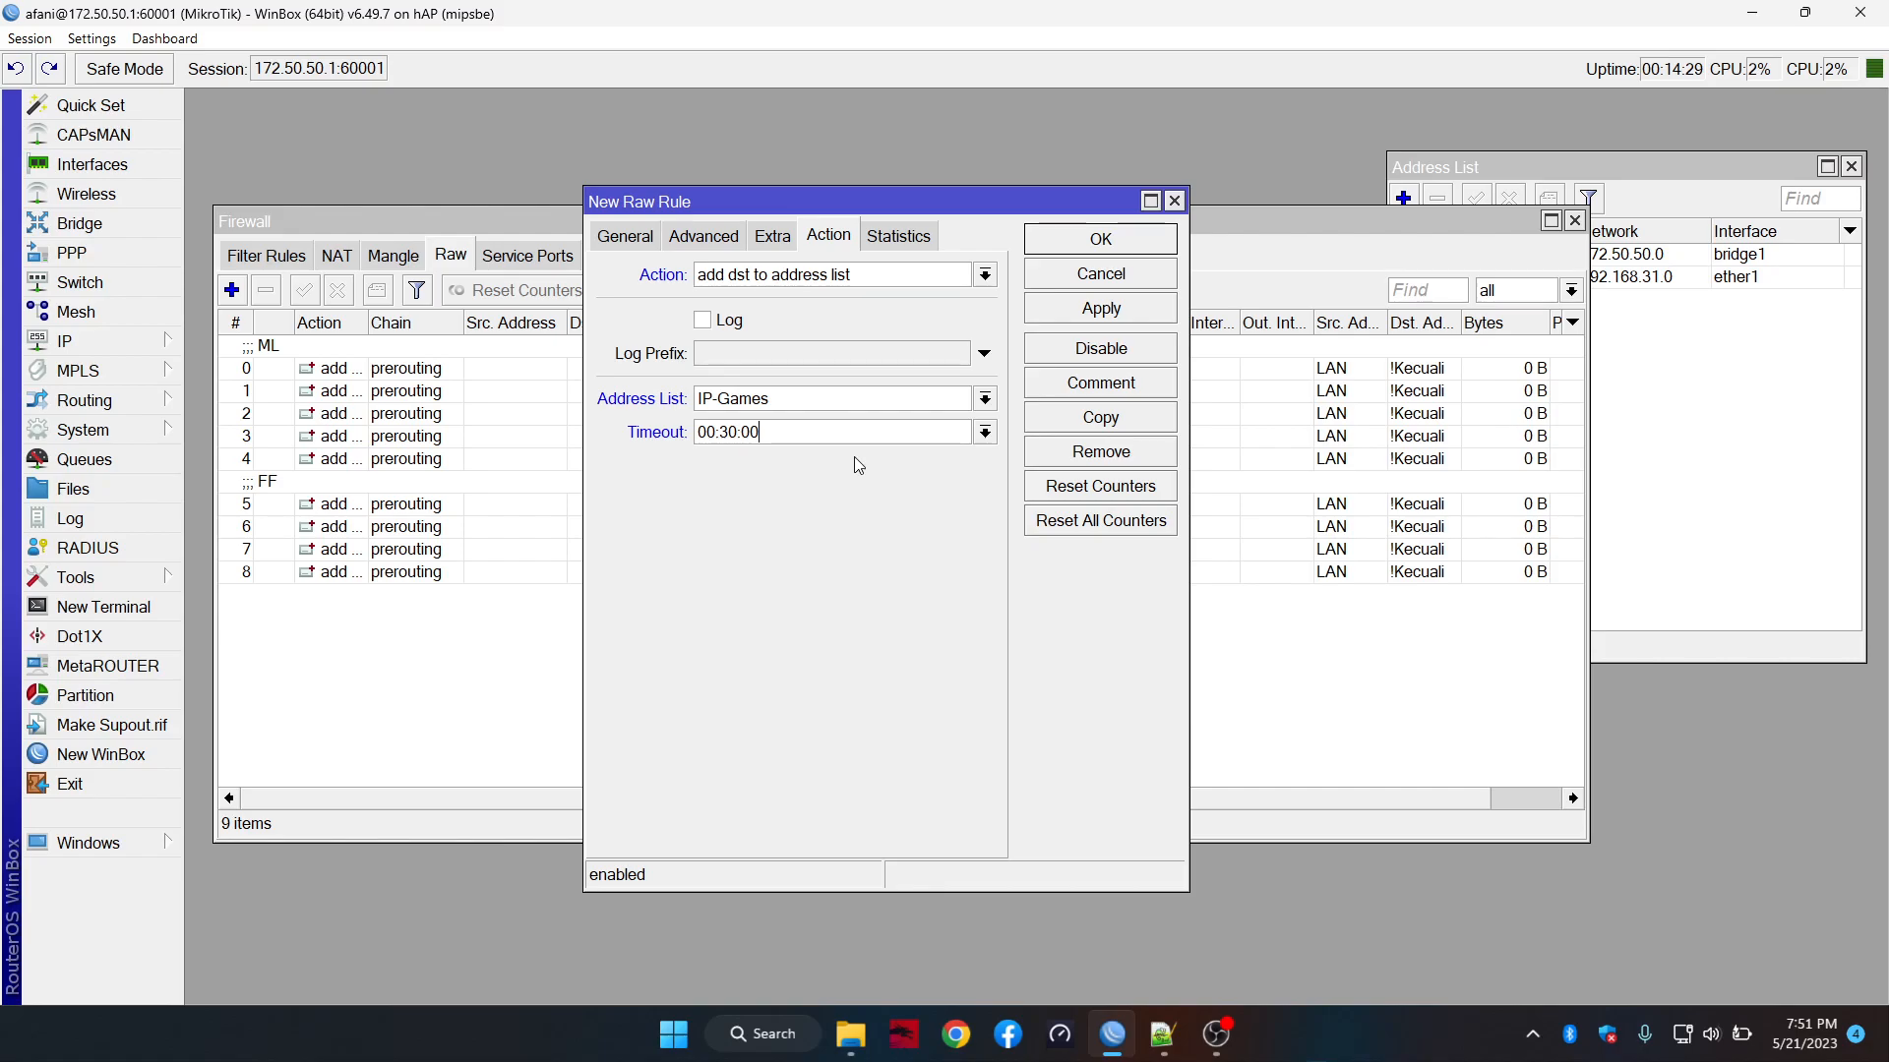
click(1106, 309)
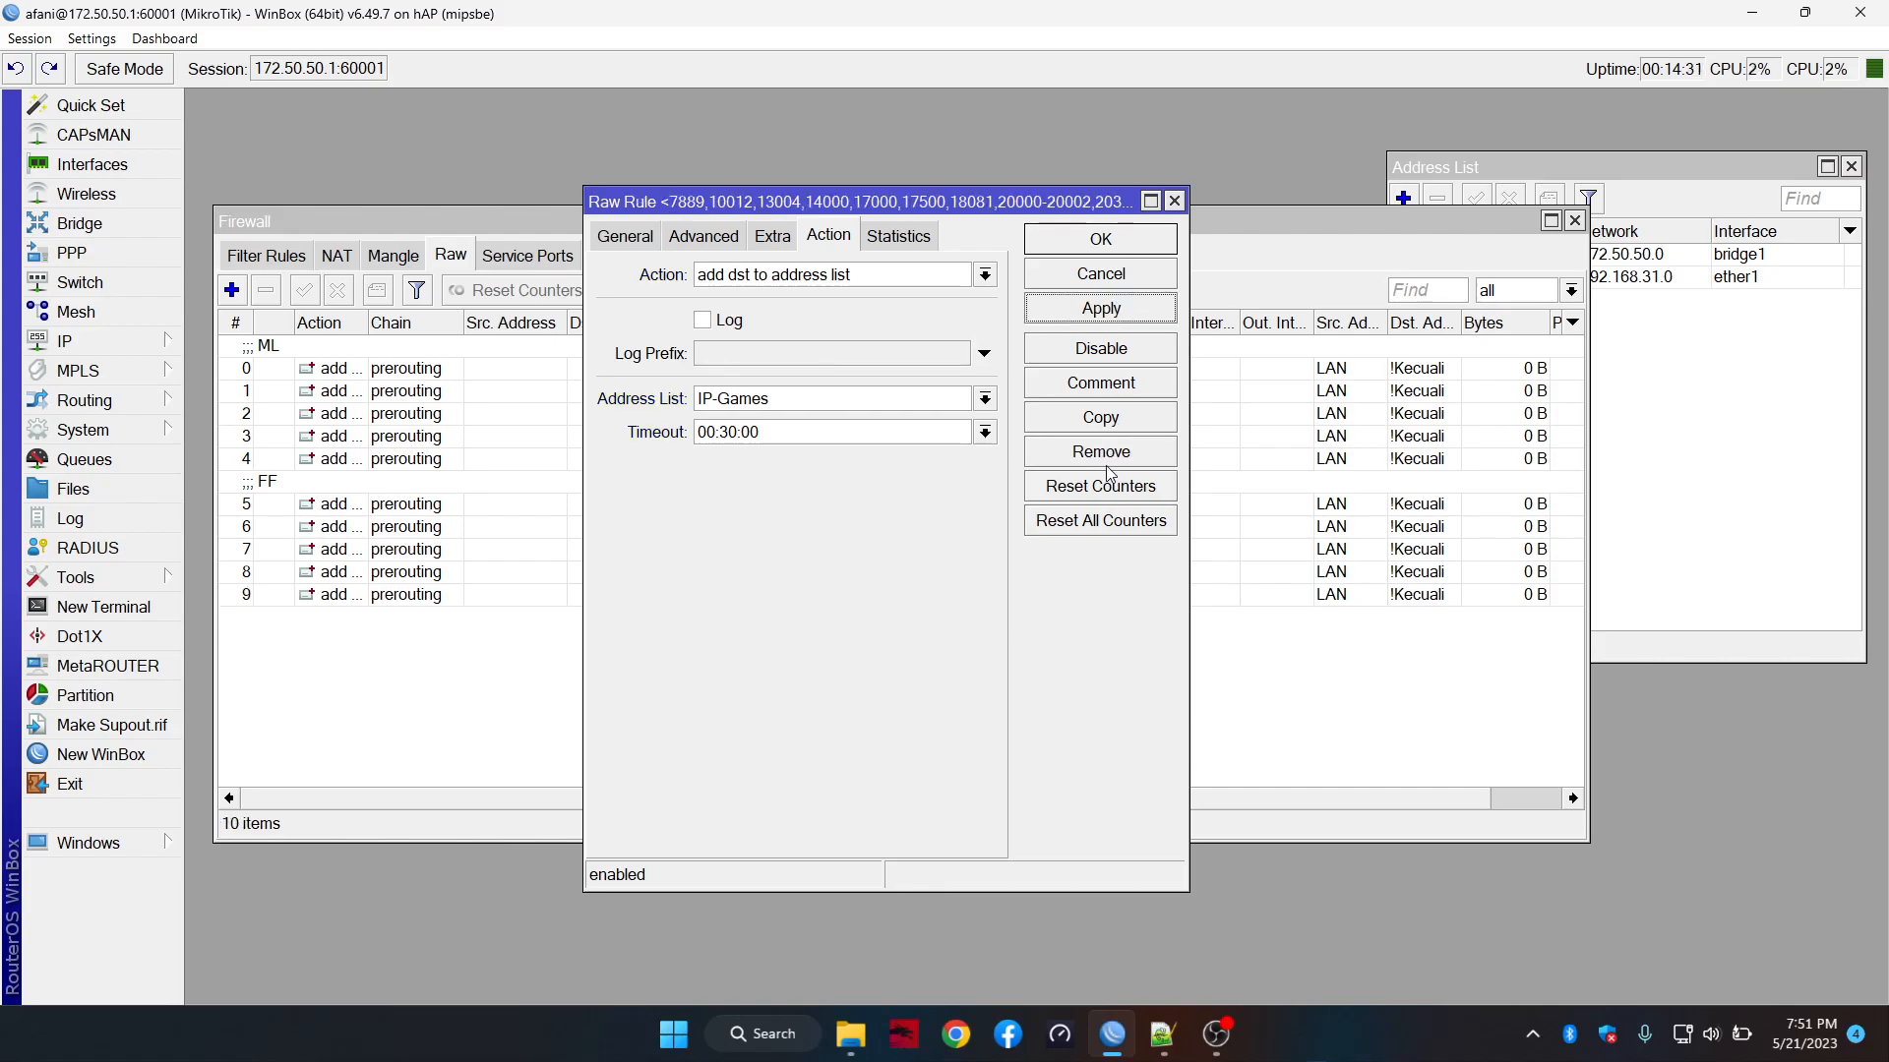
Add the comment PUBG to the new rule, start a copy of it and save the original
click(1132, 386)
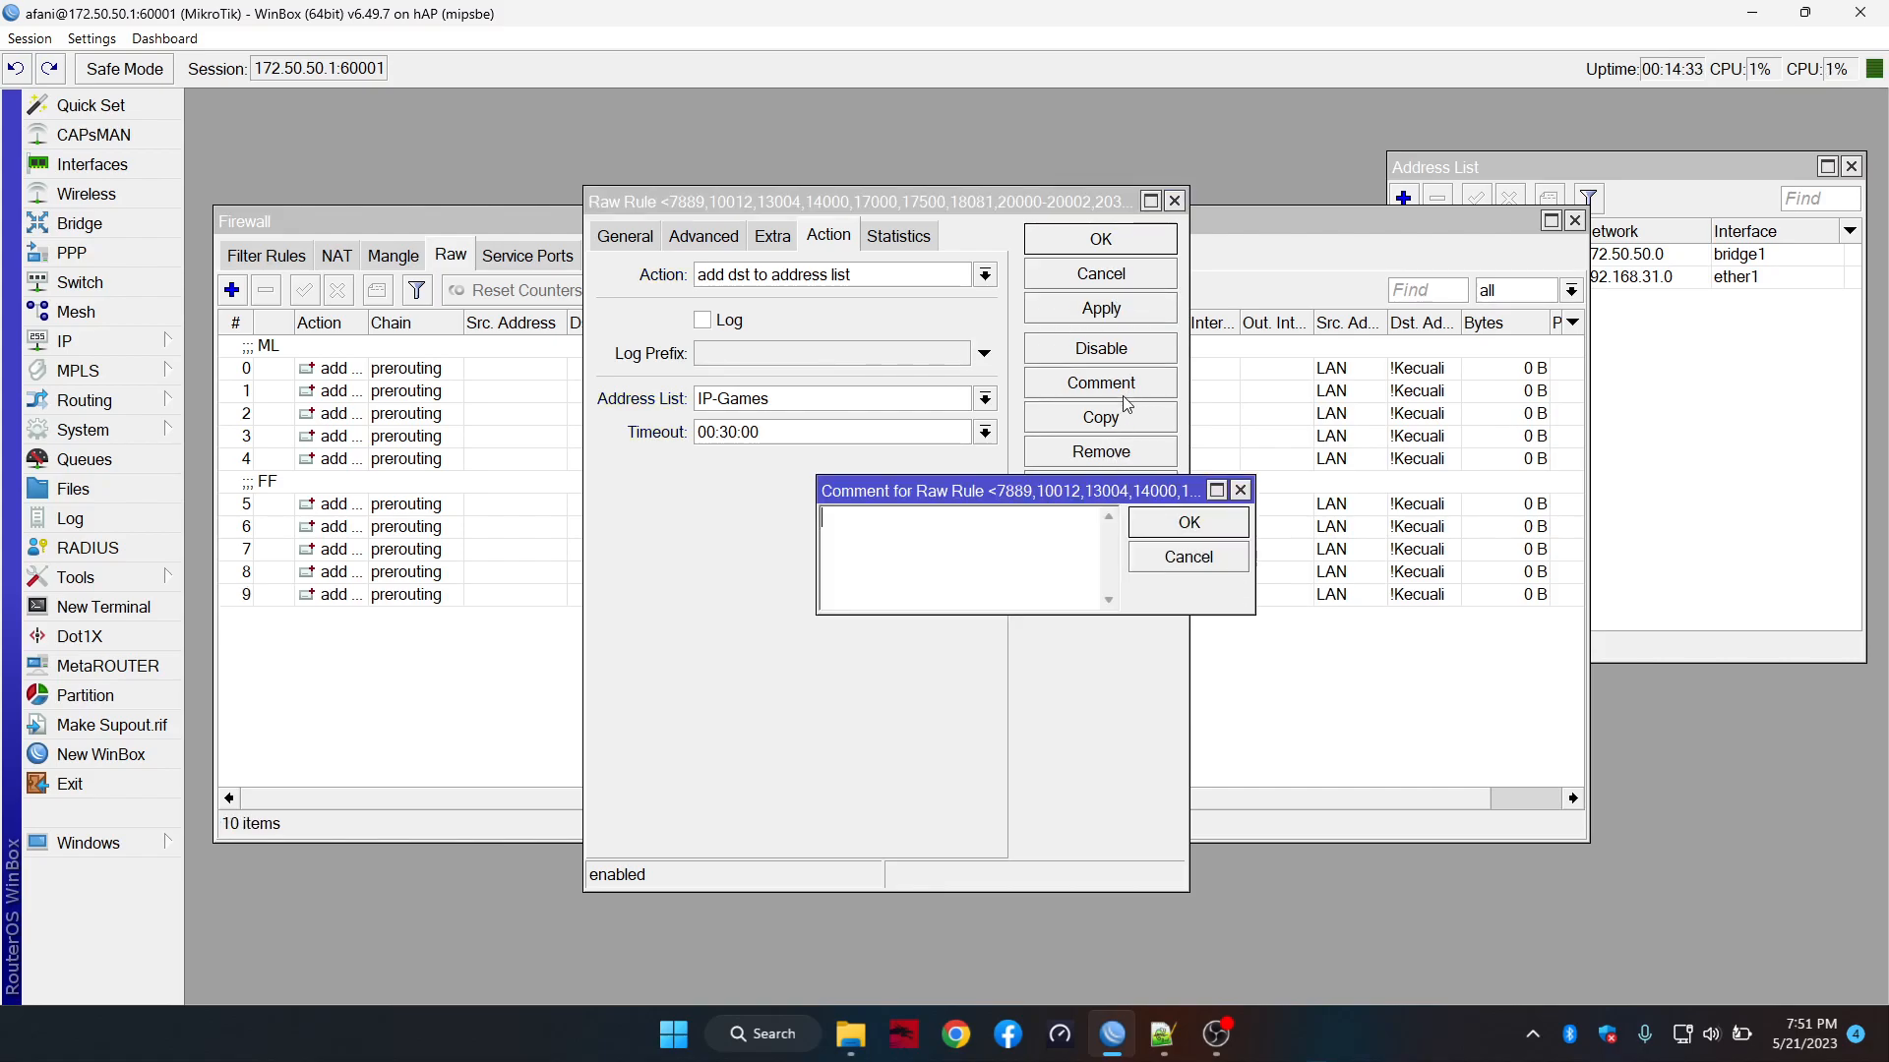
text(PB)
key(alt+Tab)
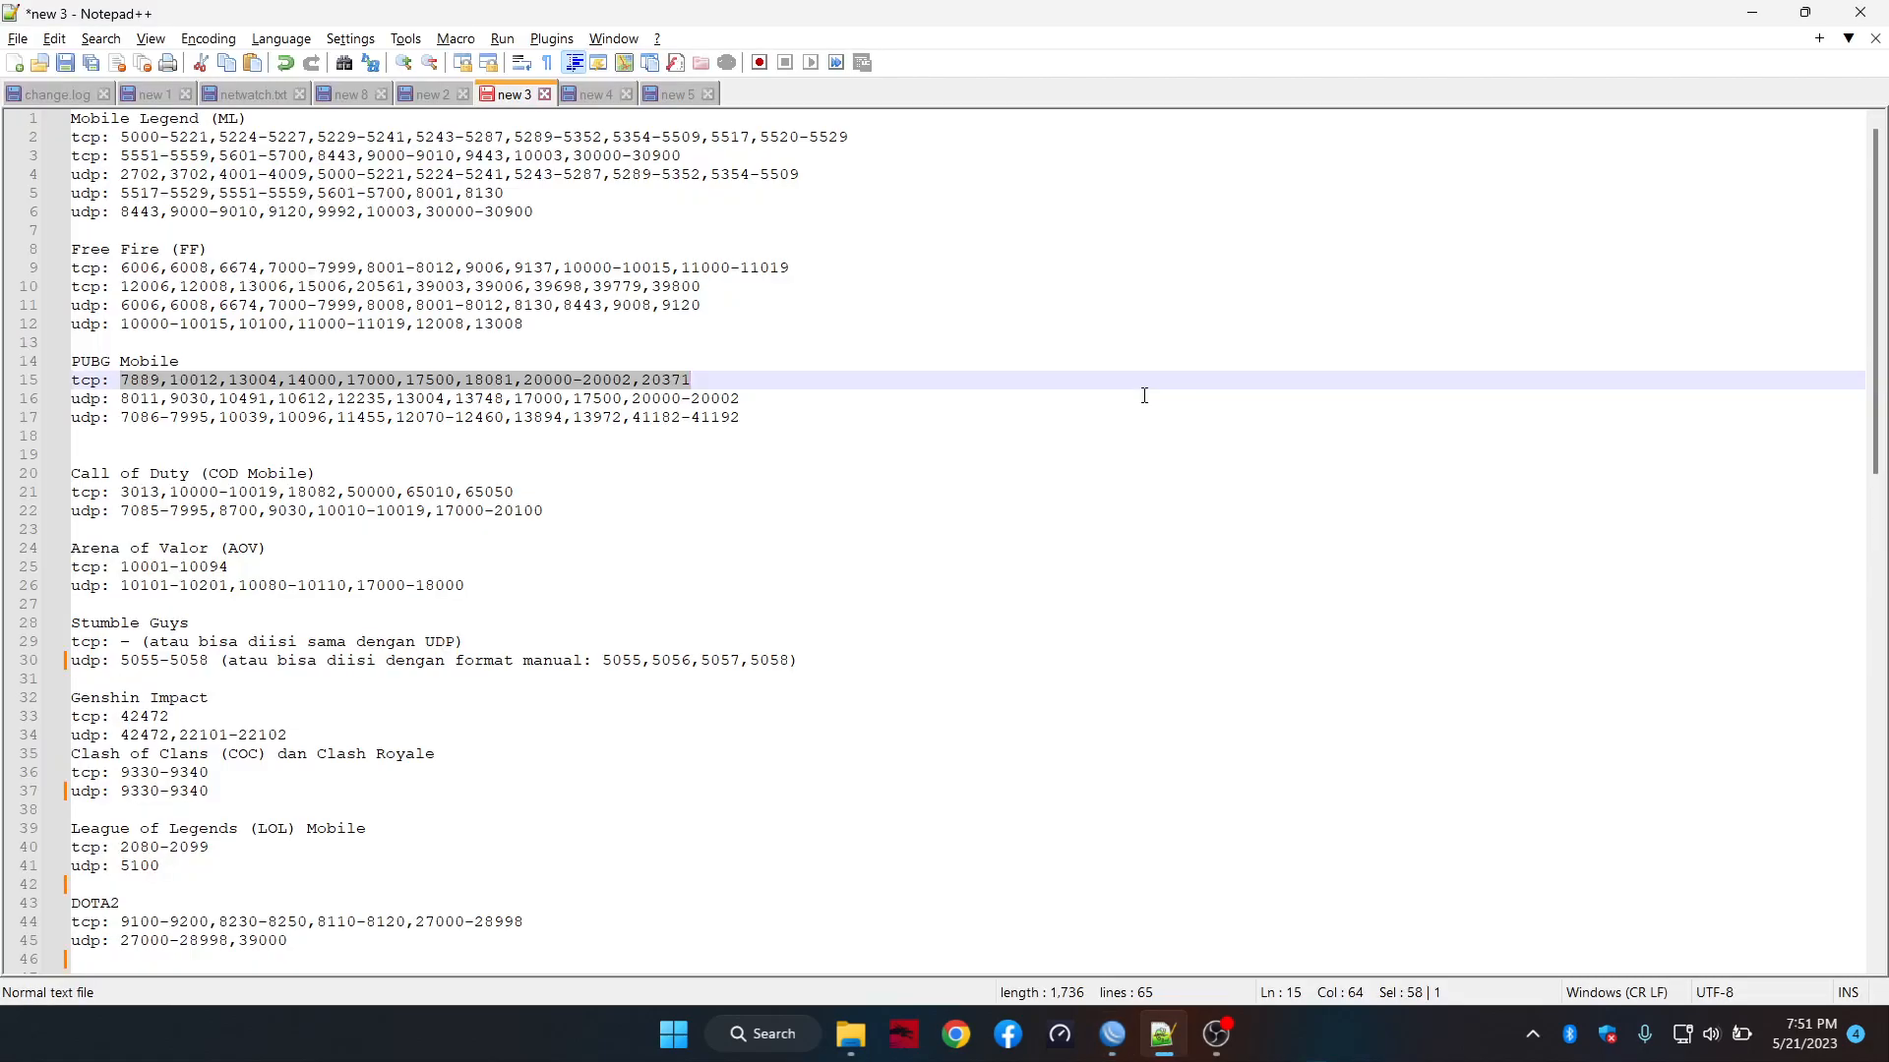
key(alt+Tab)
text(PUBG)
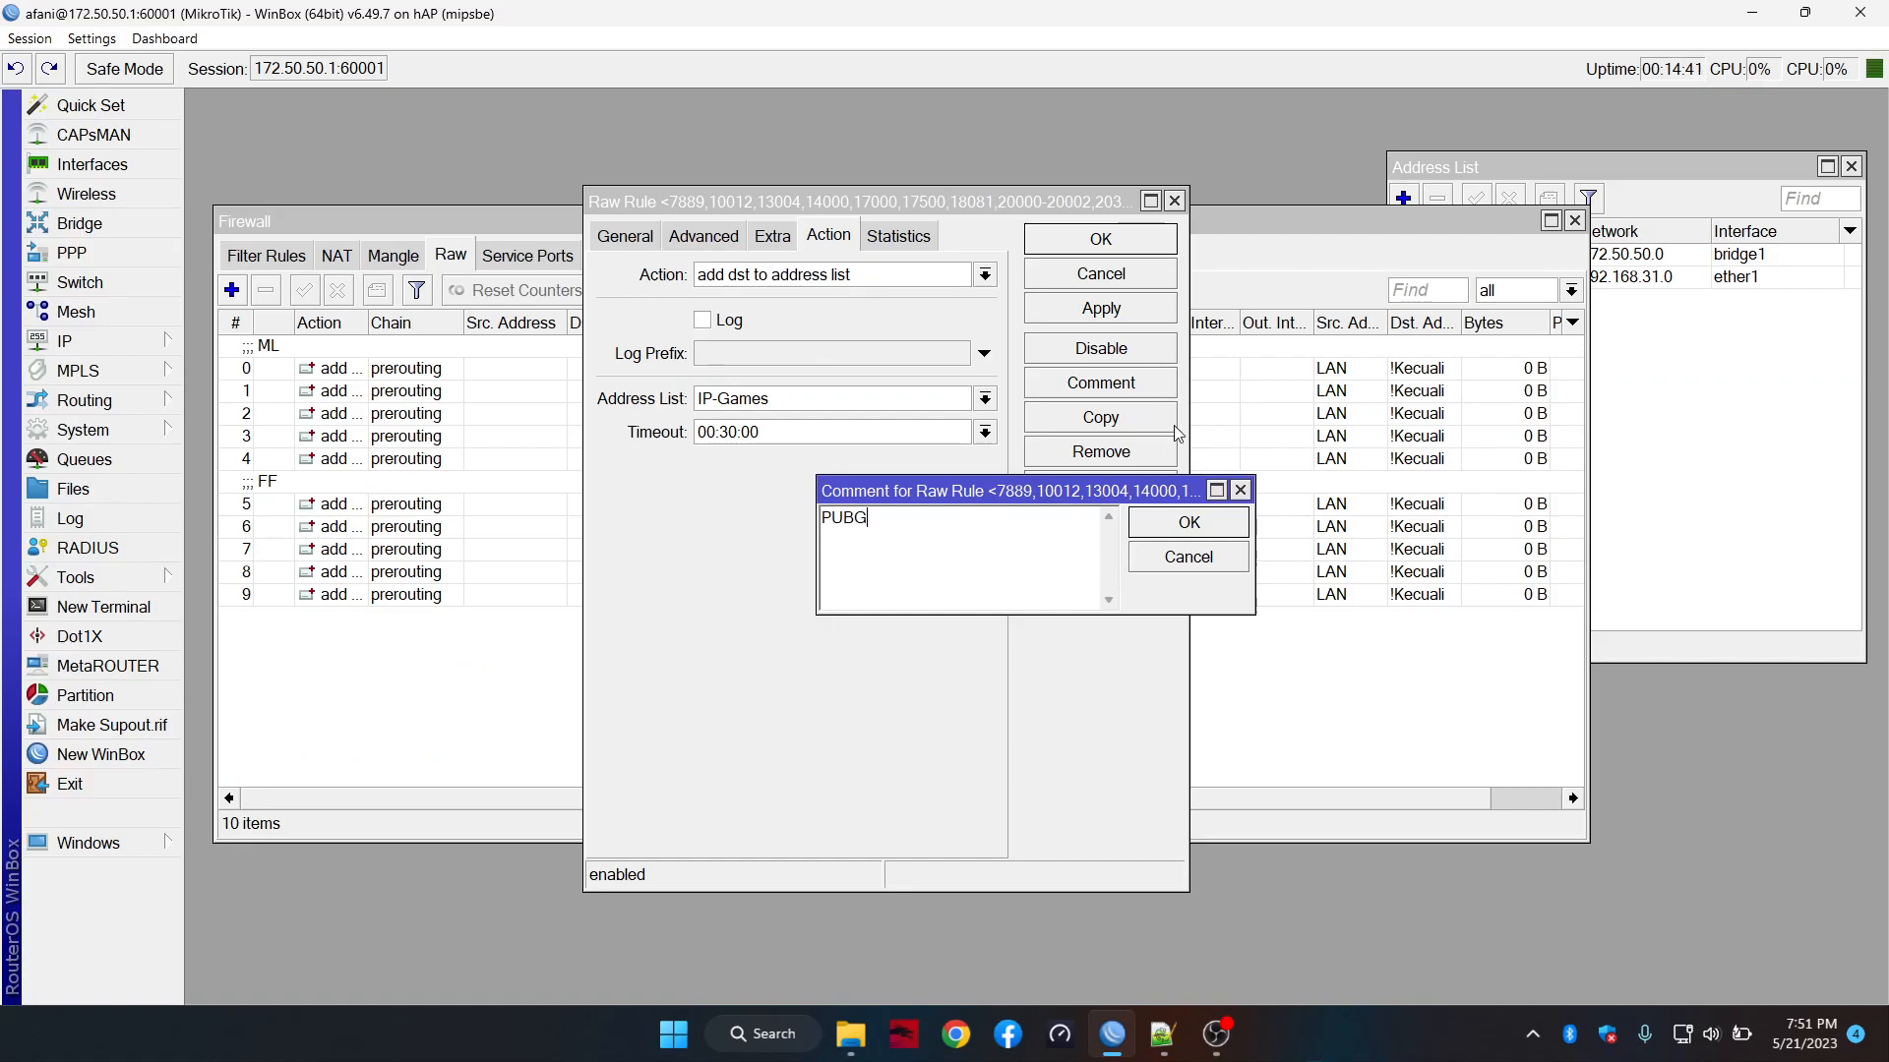
click(1177, 534)
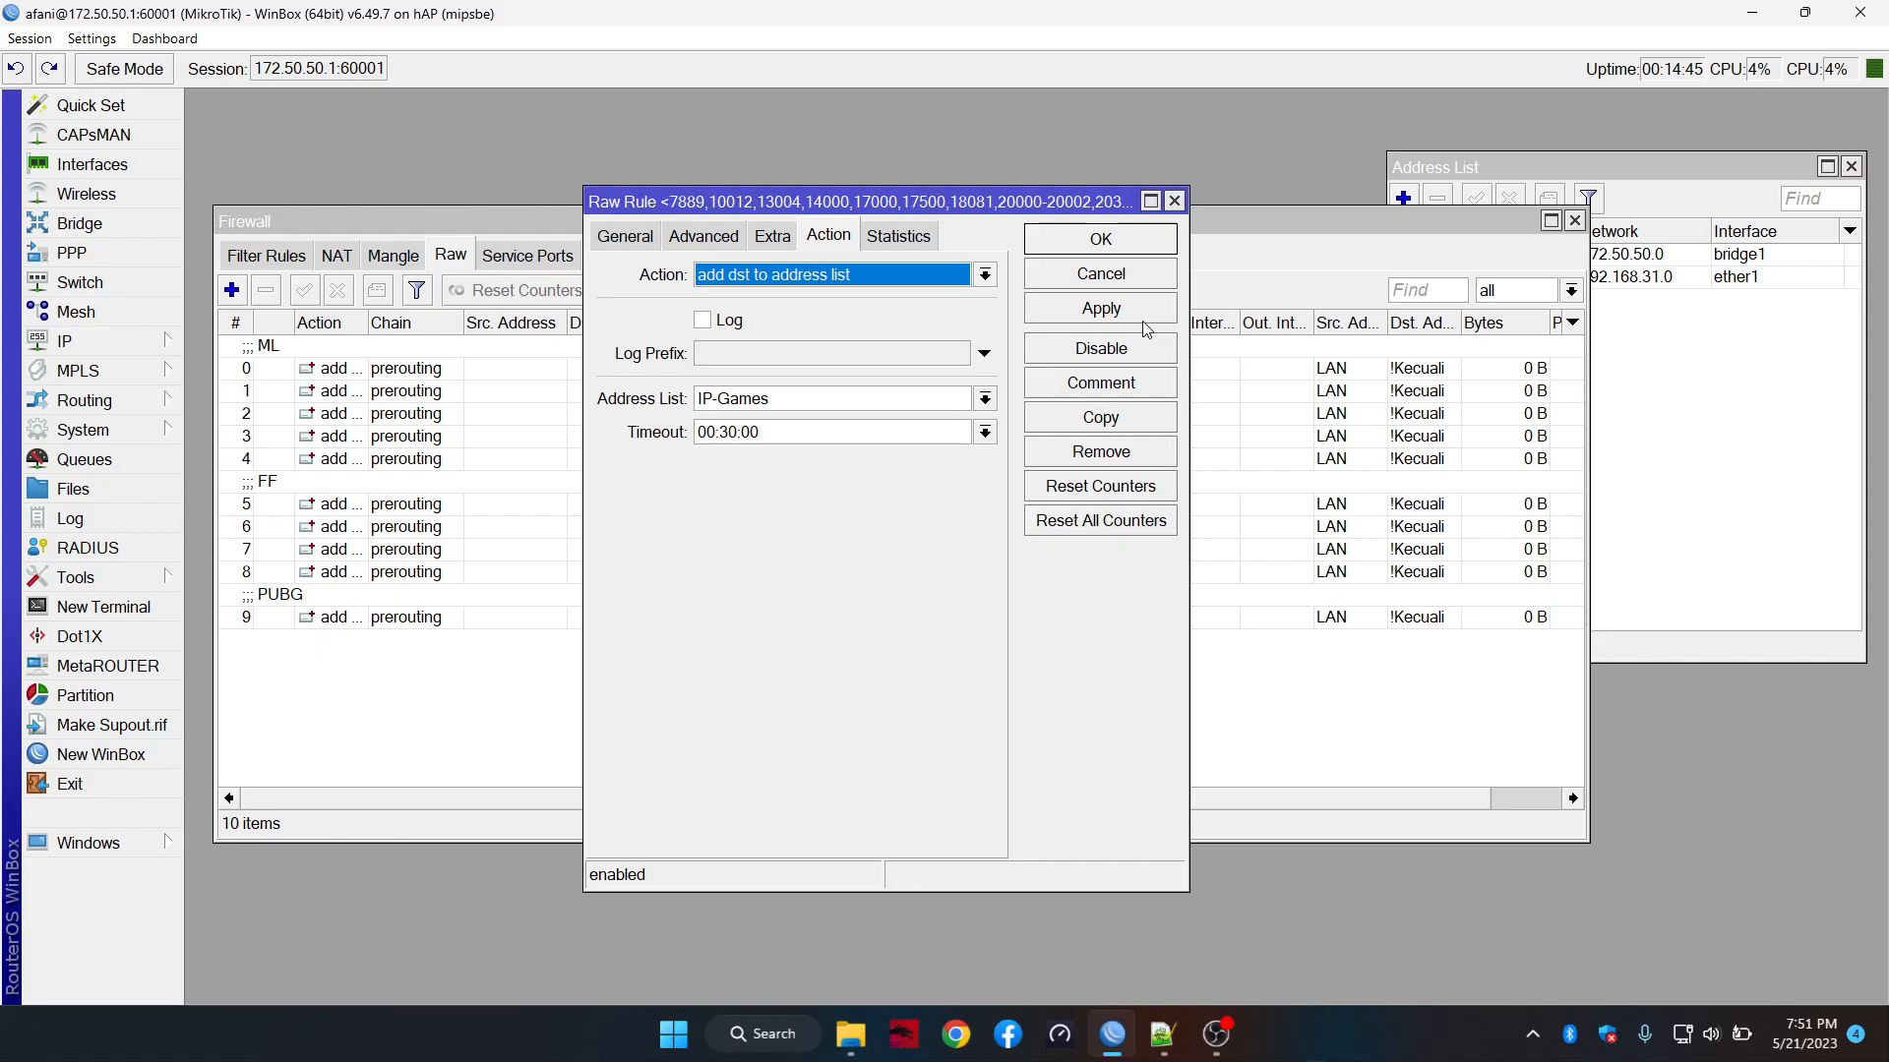
click(1101, 423)
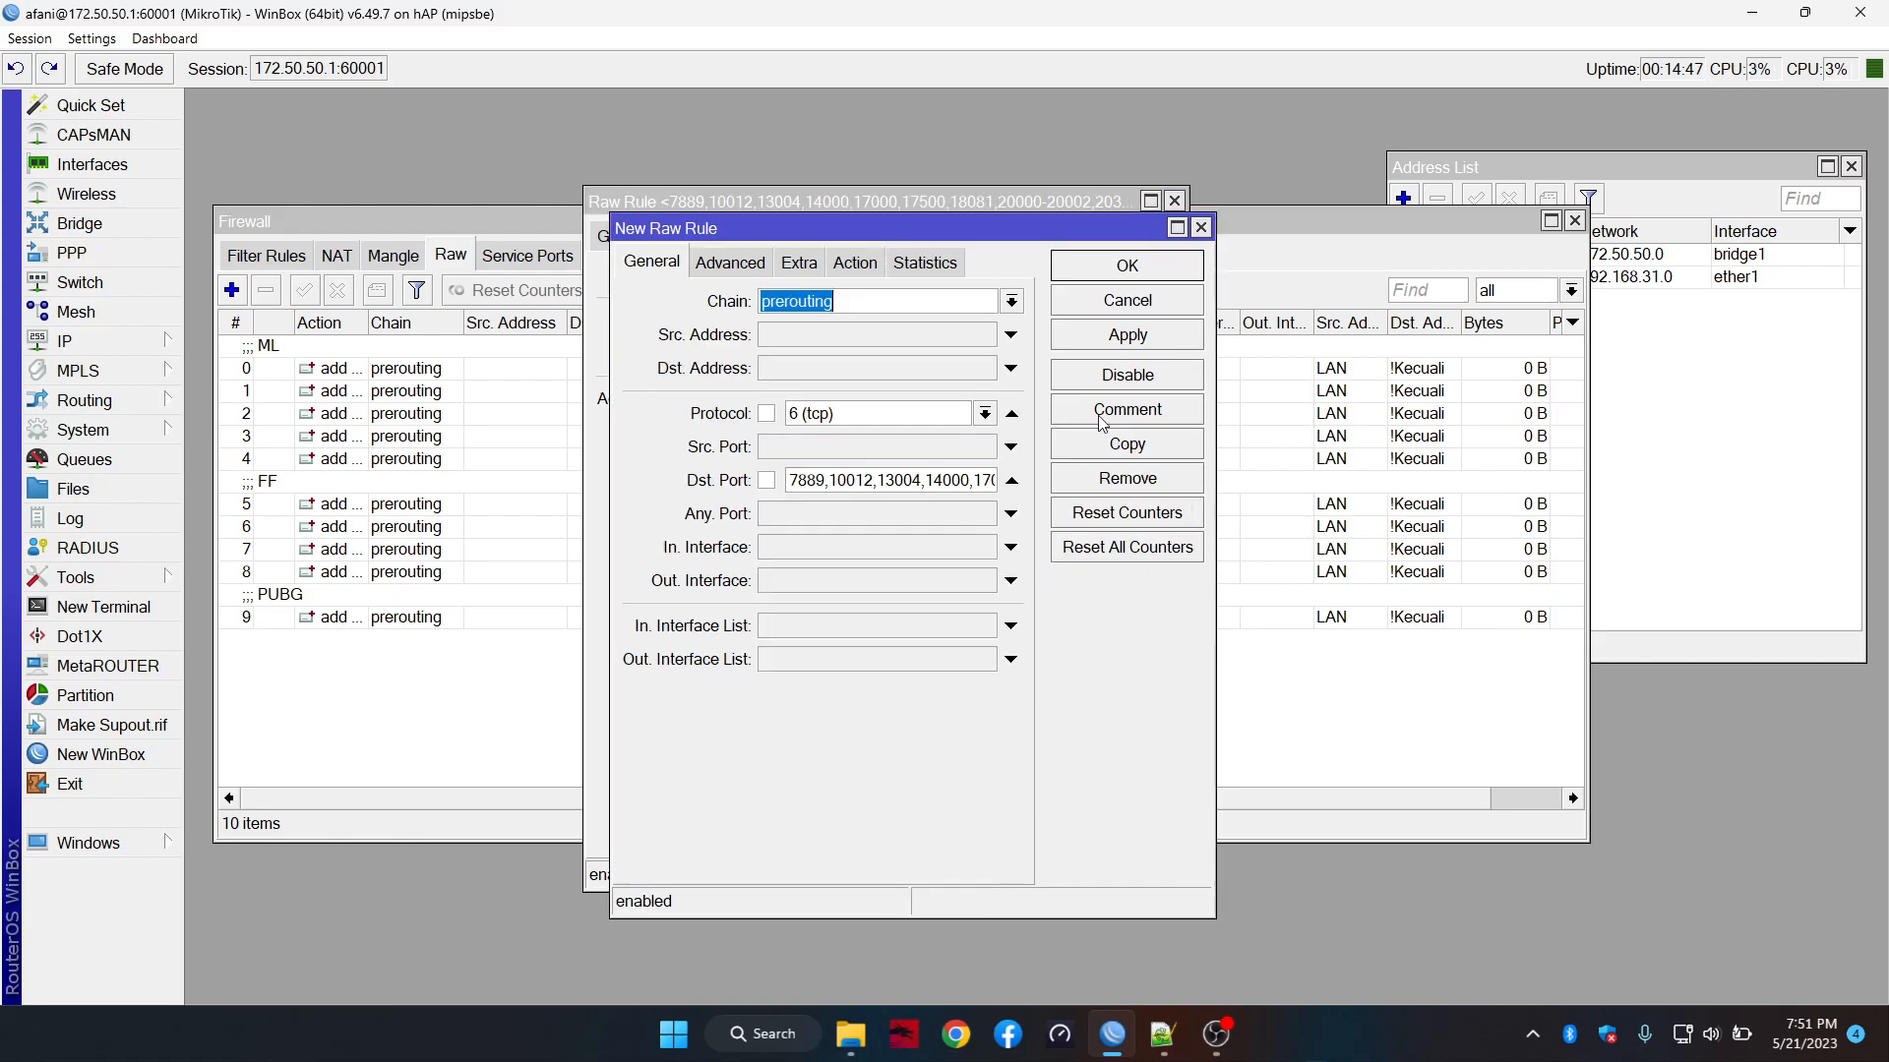
click(1016, 200)
click(1055, 237)
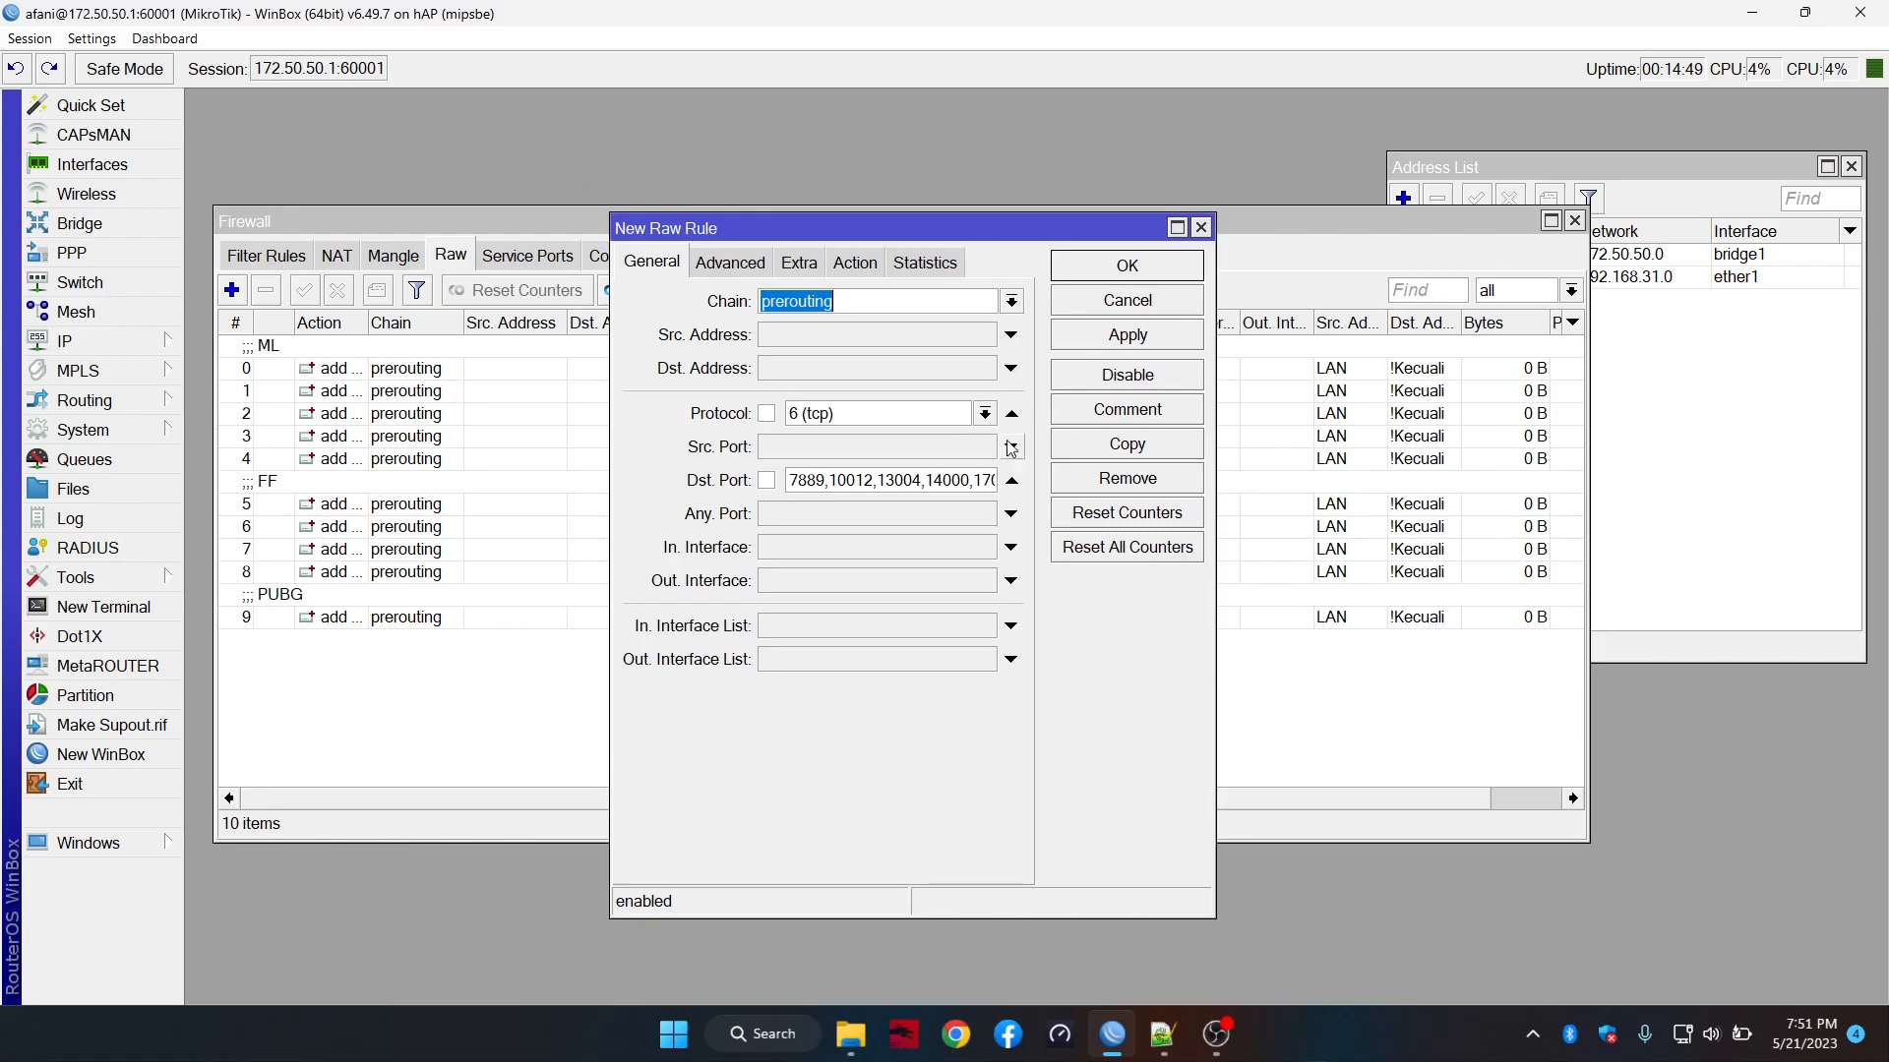
key(alt+Tab)
drag(120, 398, 744, 393)
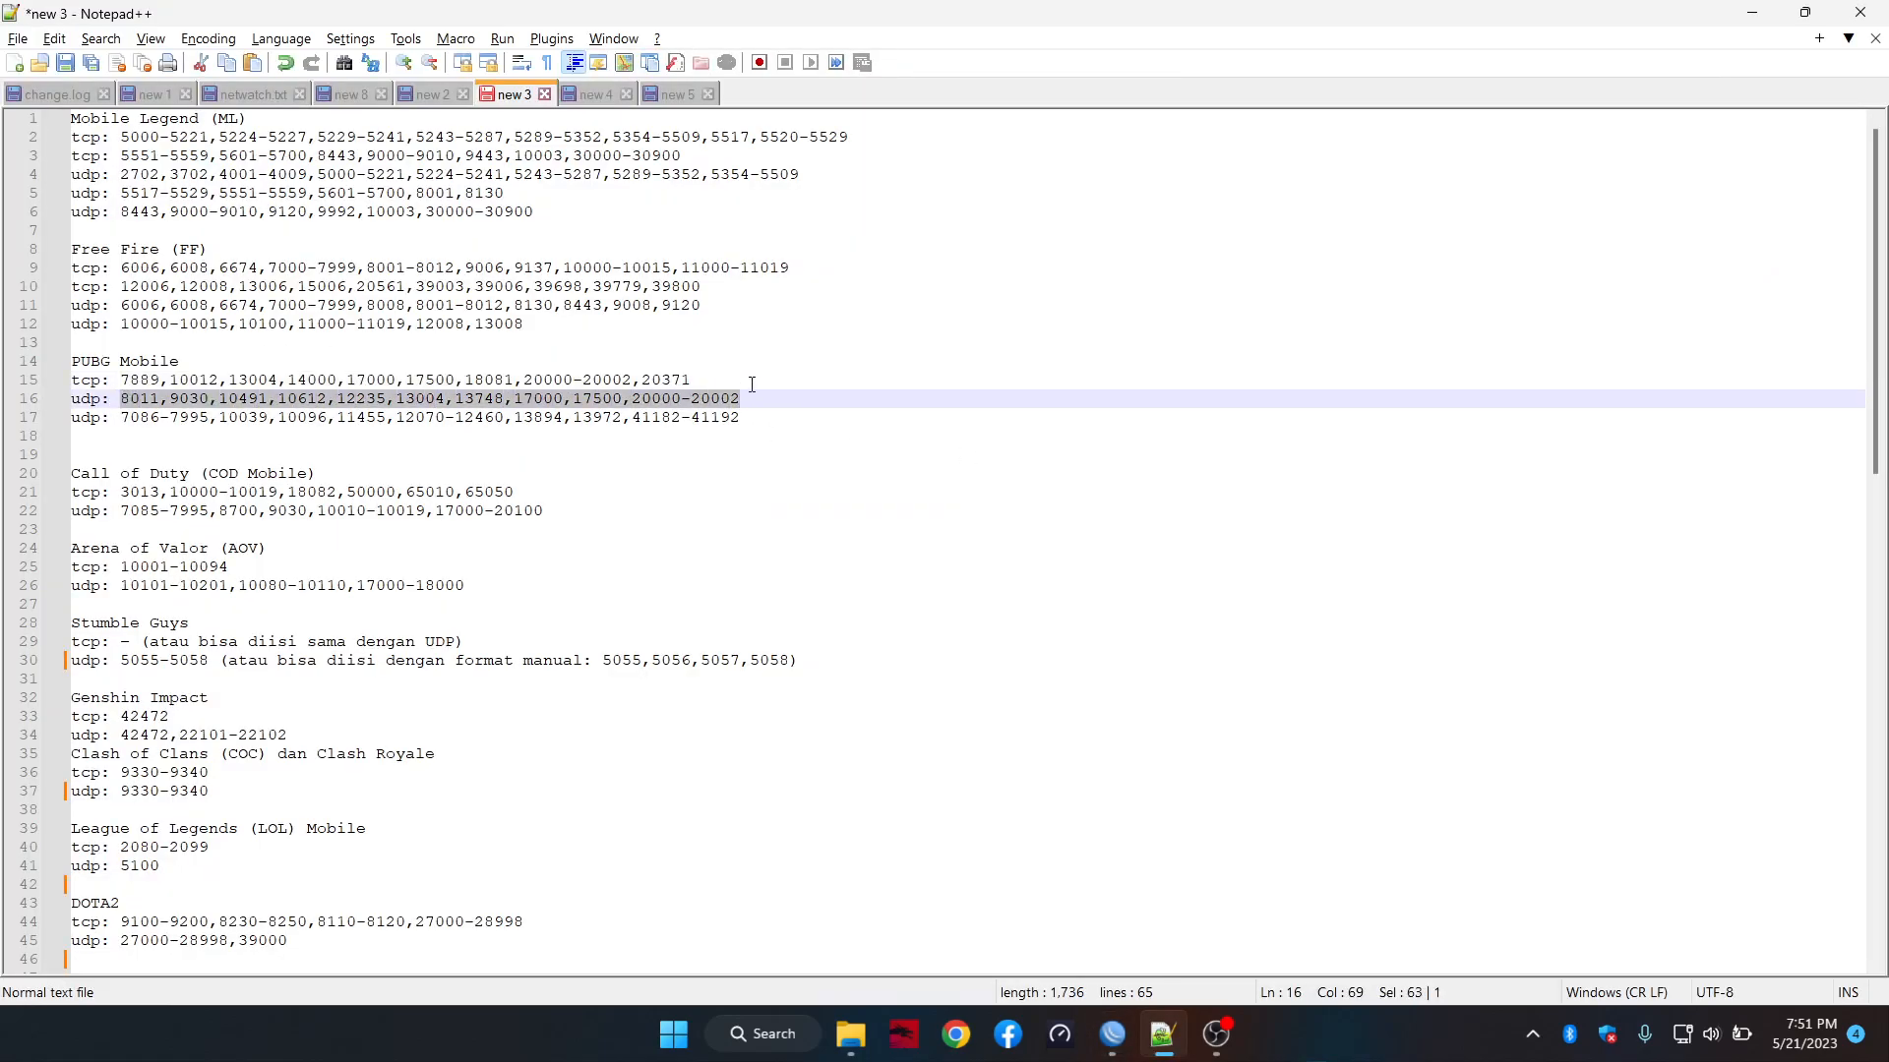
key(alt+Tab)
click(986, 418)
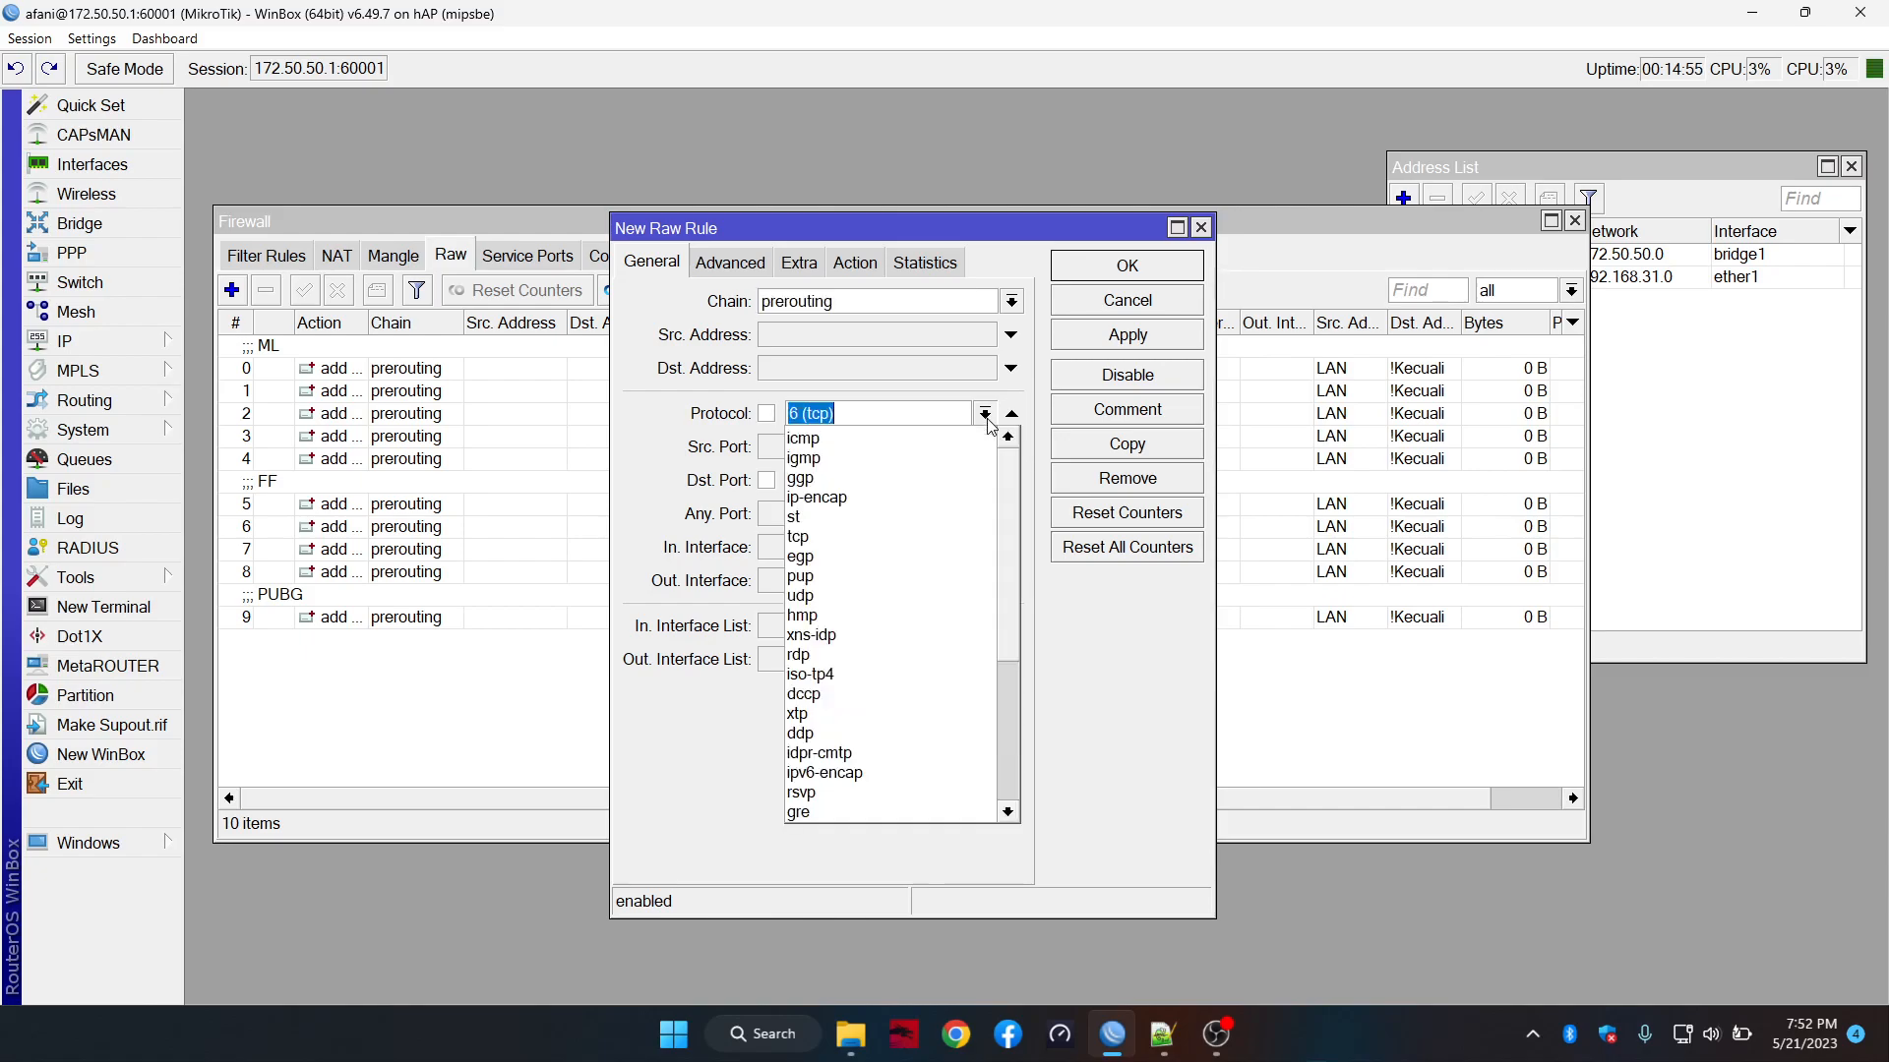
click(866, 595)
click(912, 480)
key(ctrl+v)
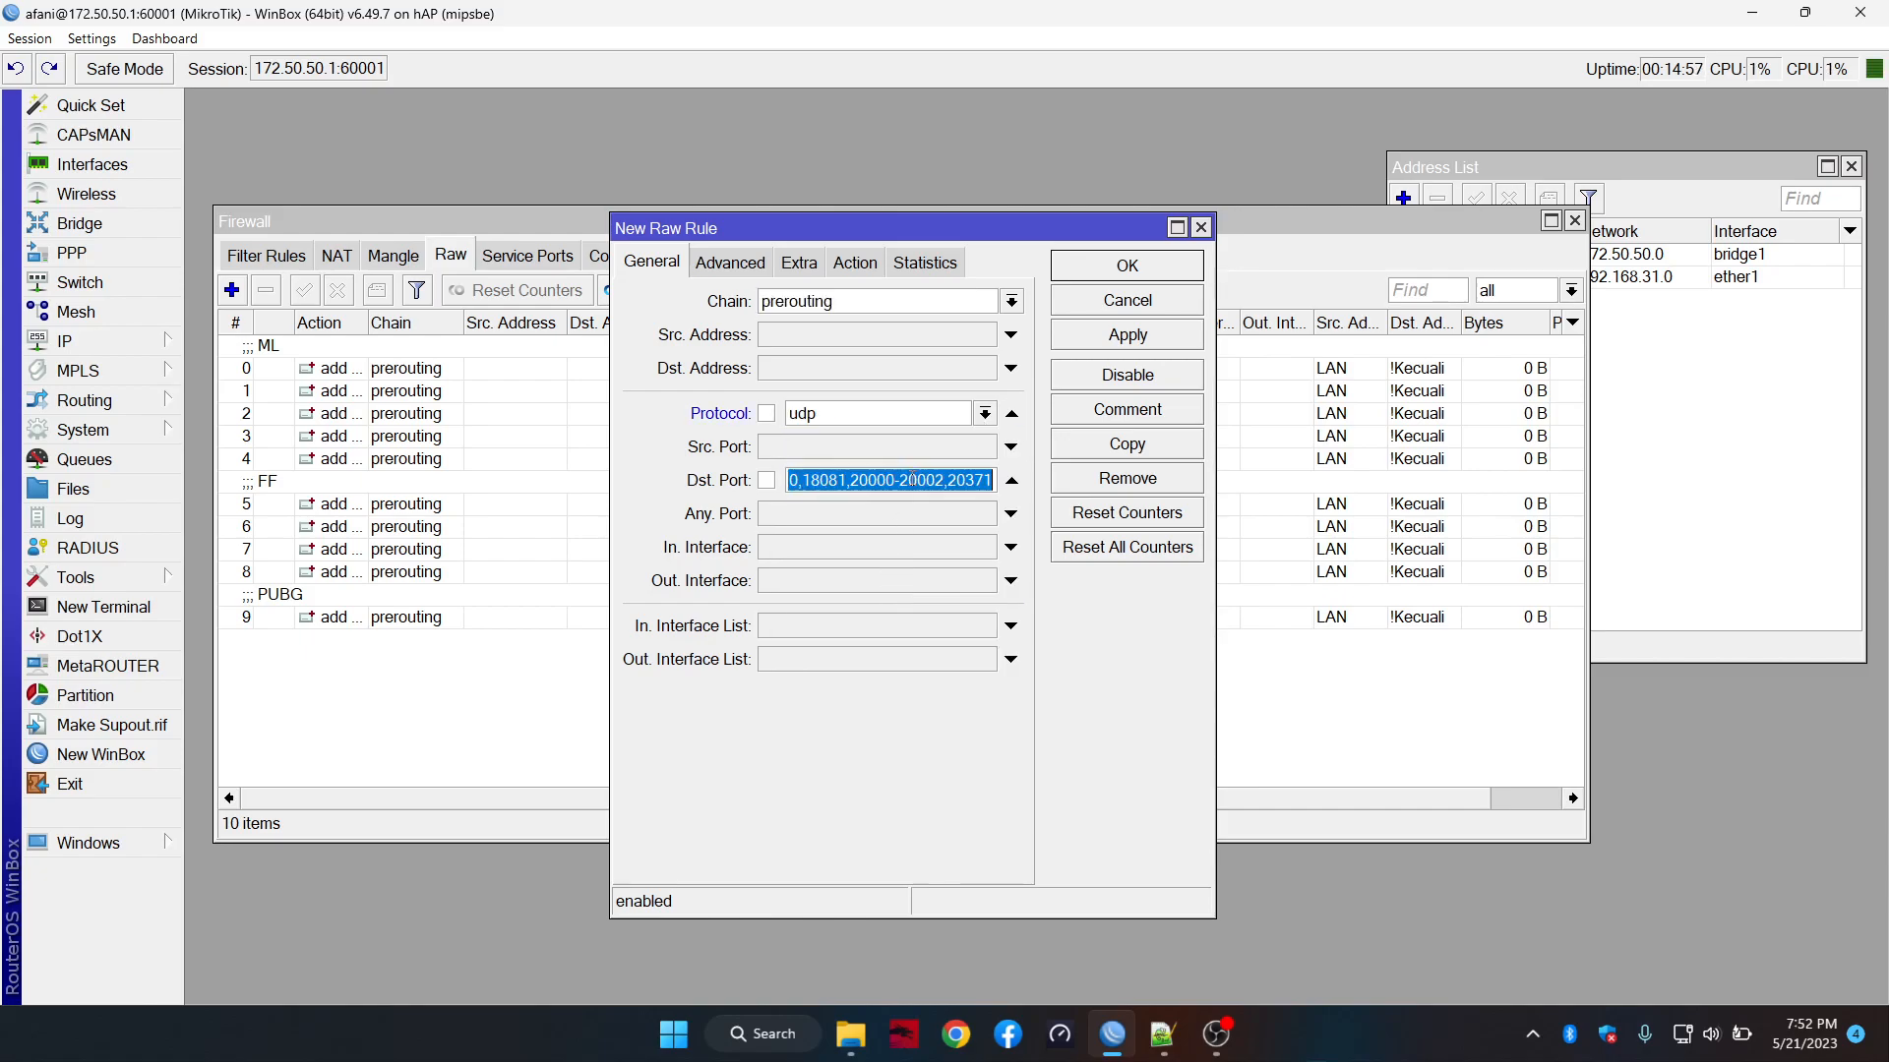
Clear the comment of the copied PUBG UDP rule and apply the rule
click(1136, 417)
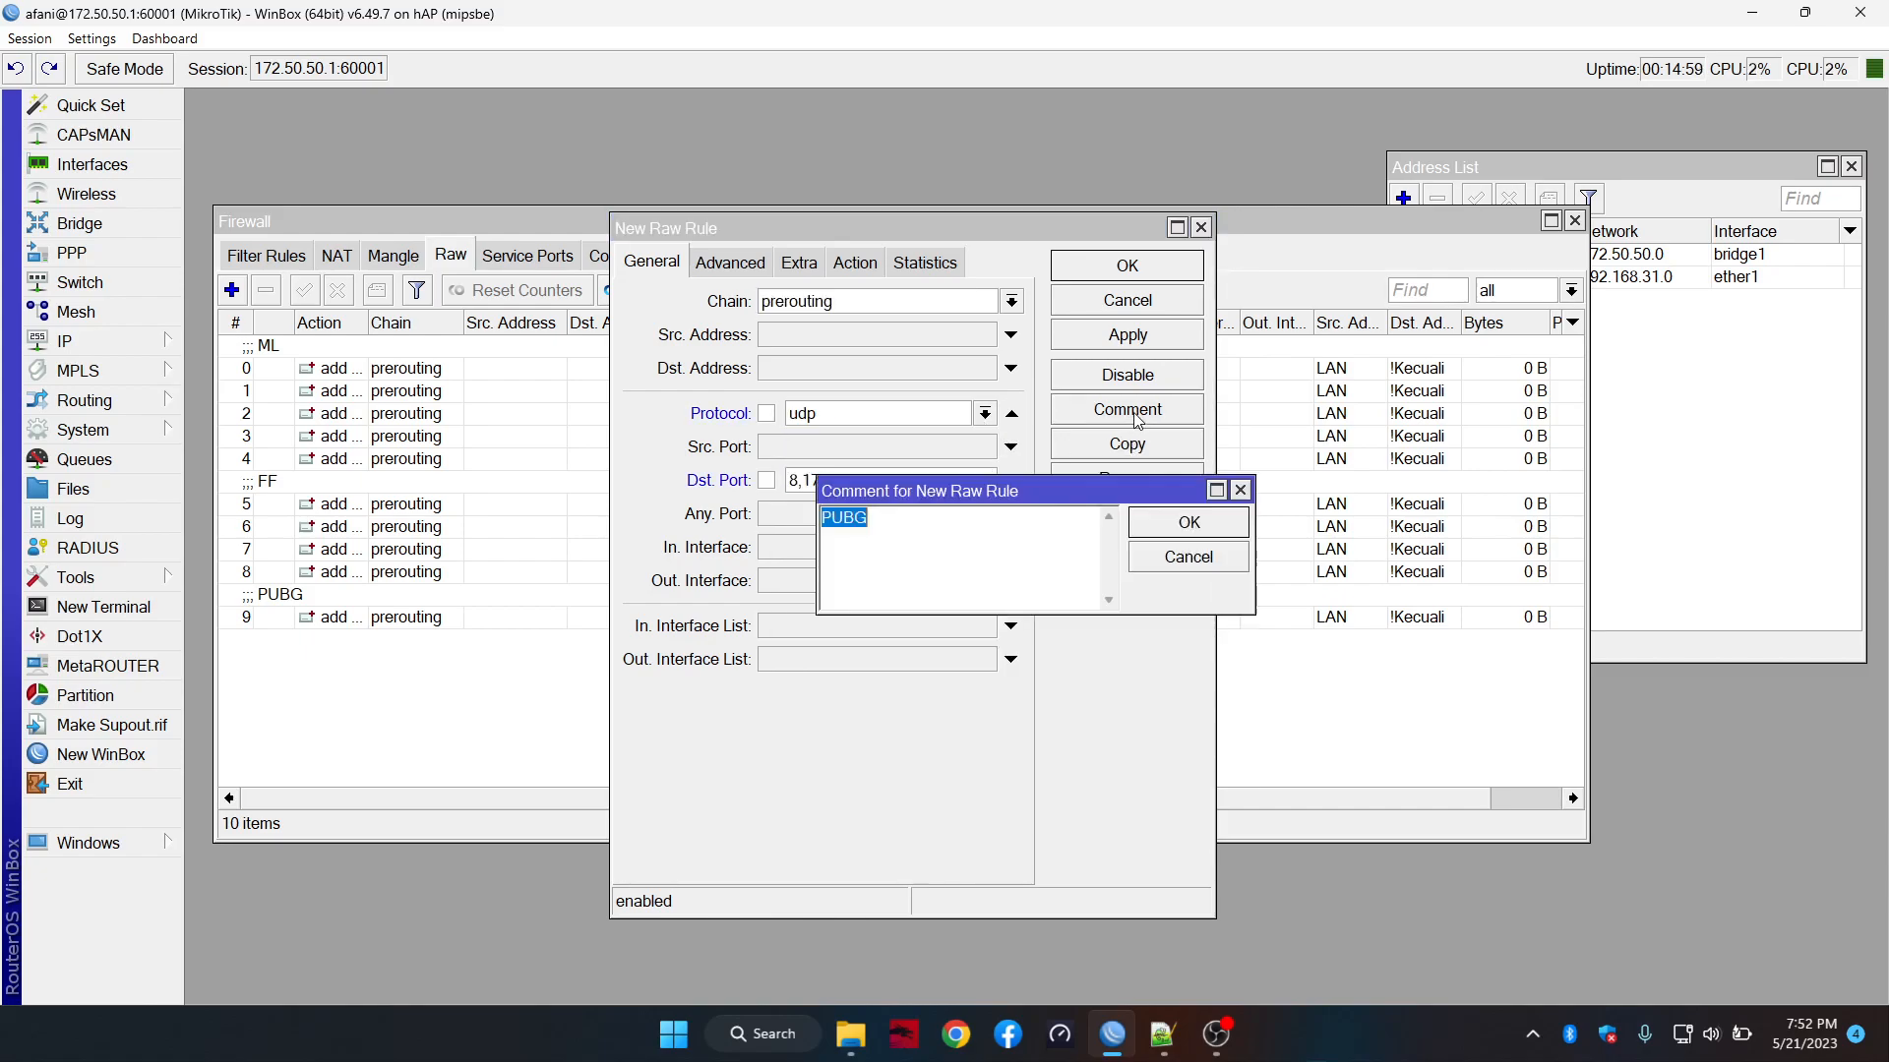
key(BackSpace)
click(1188, 522)
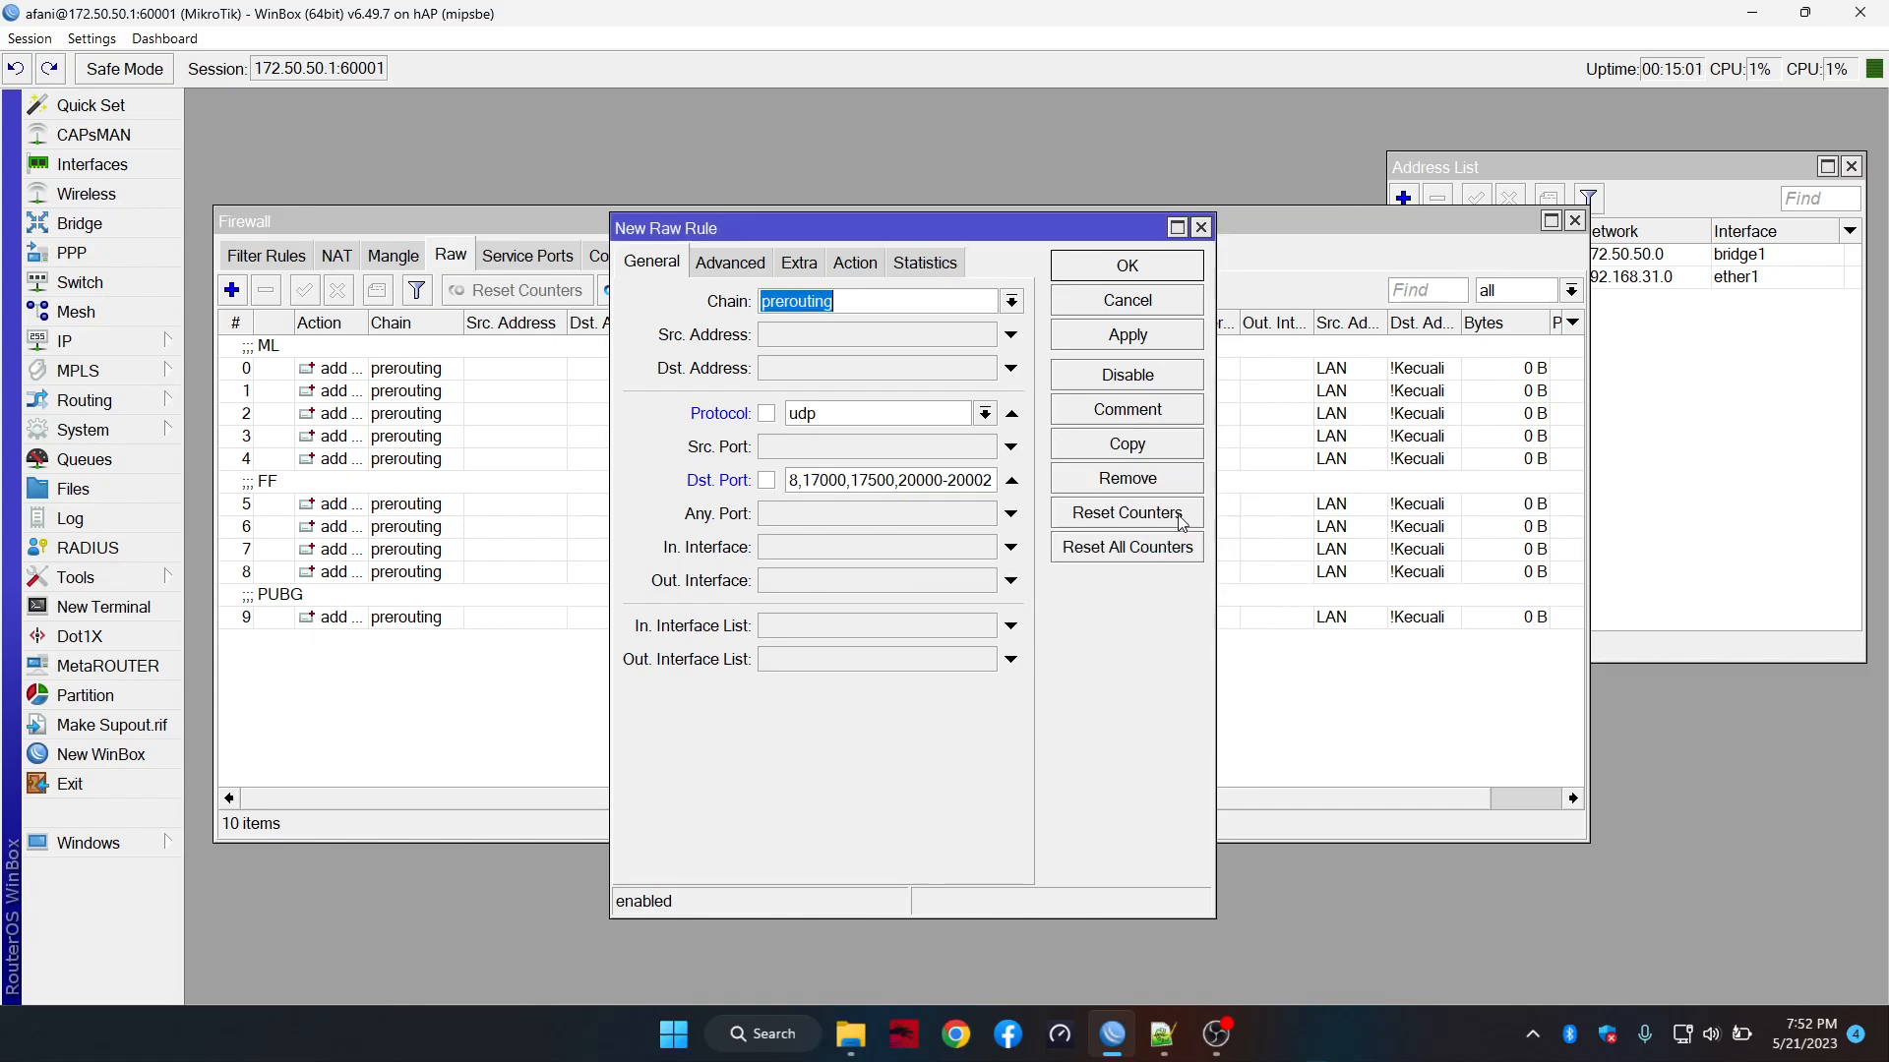
click(1127, 336)
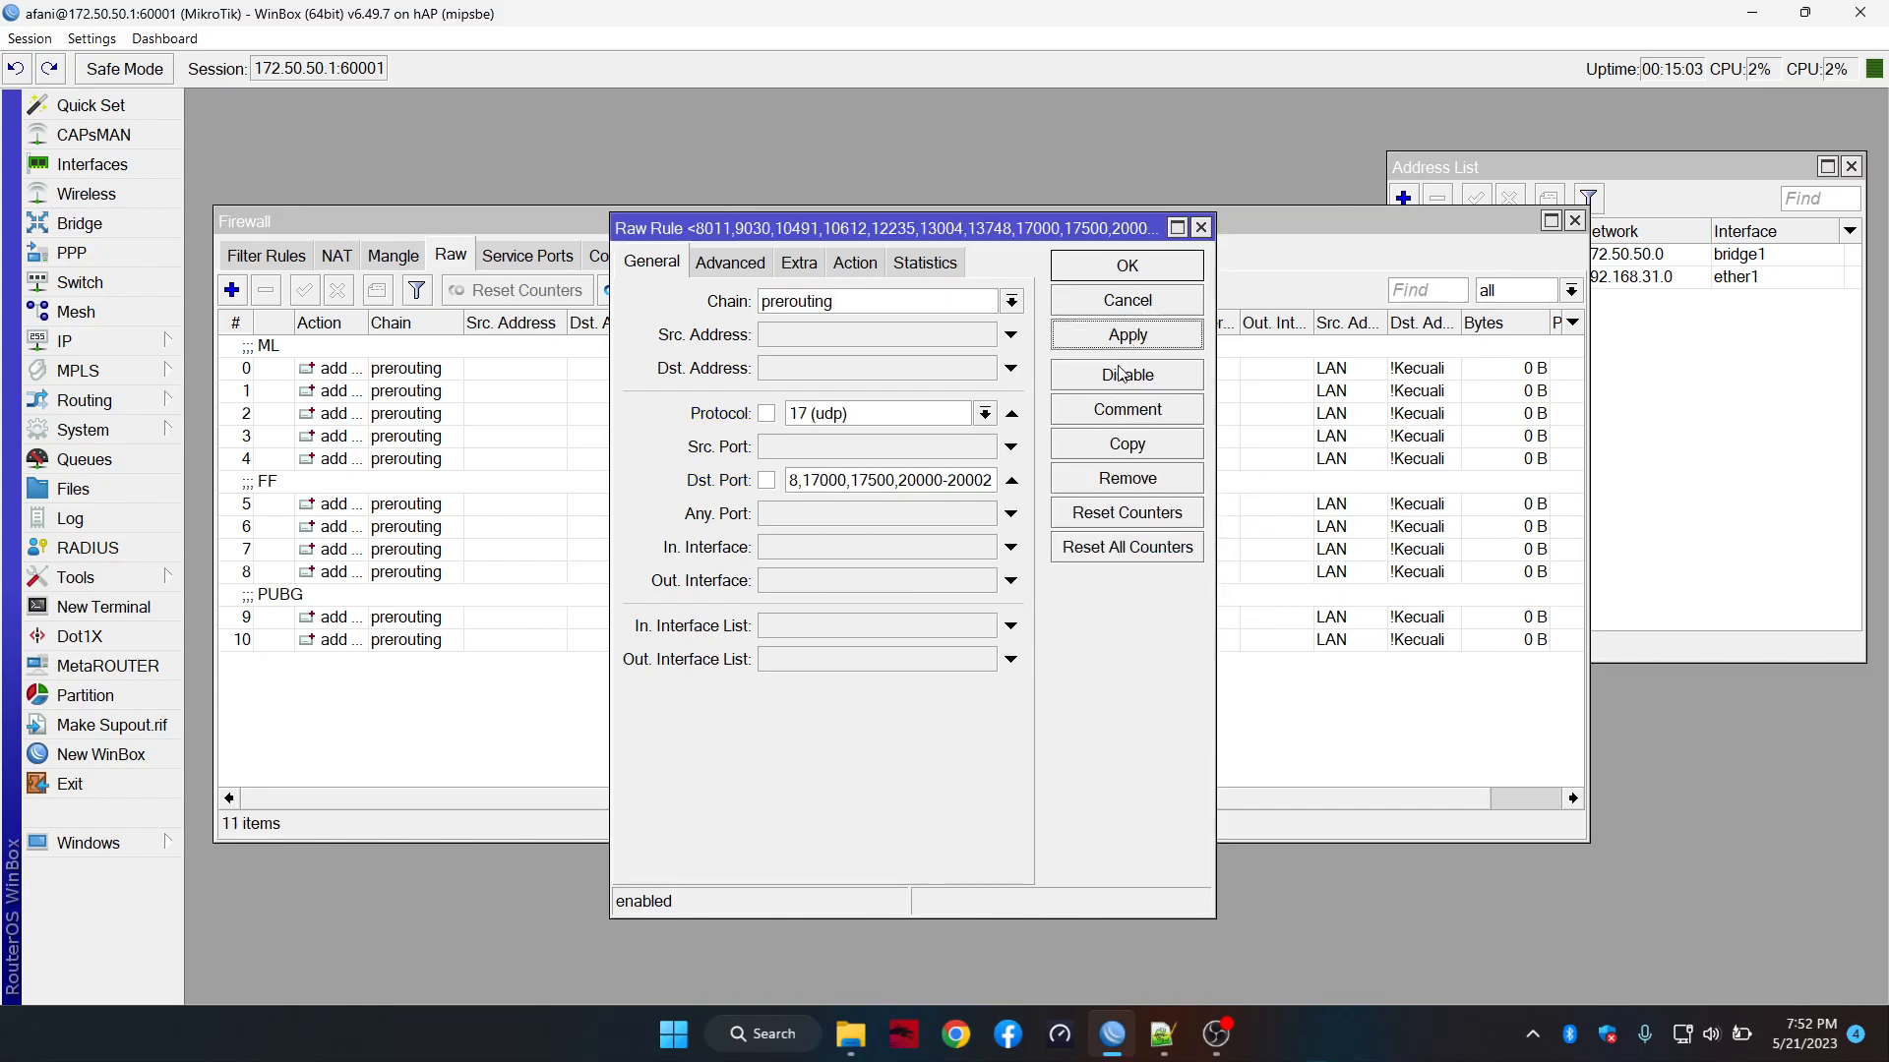
click(1116, 452)
key(alt+Tab)
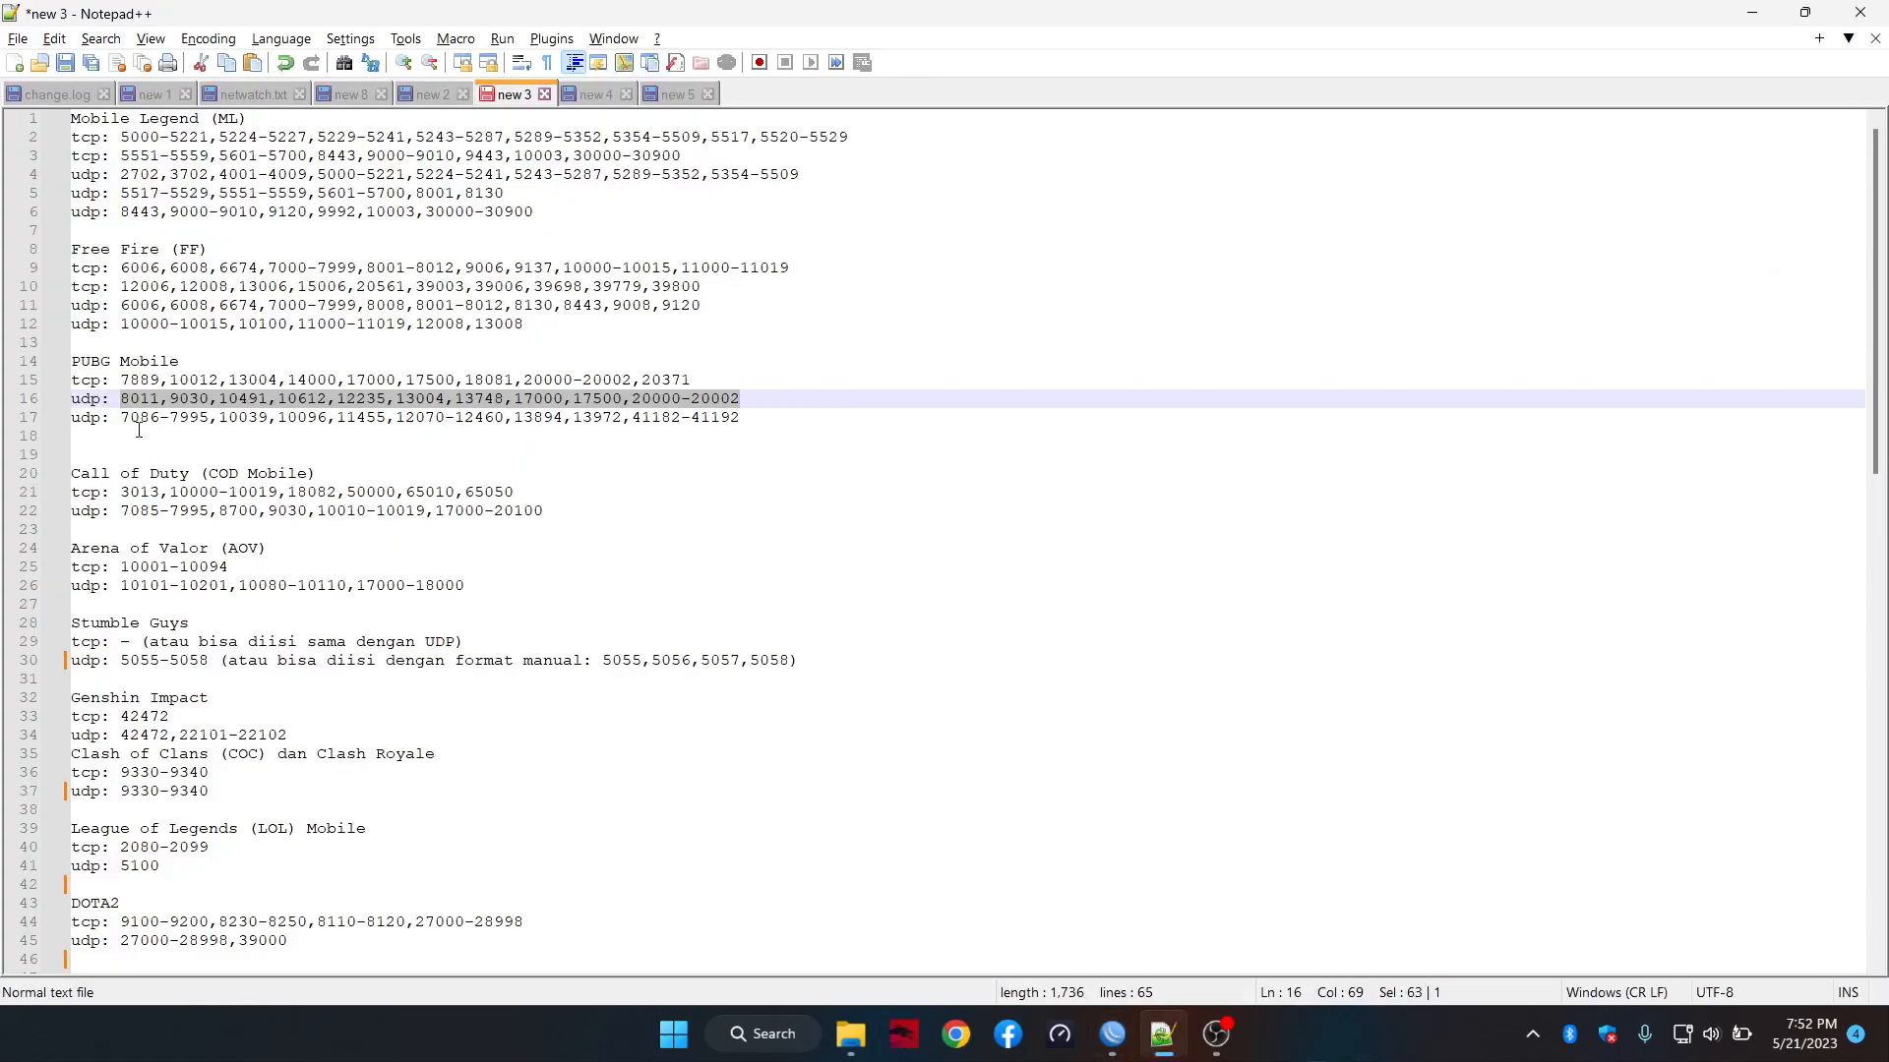
drag(120, 420, 753, 423)
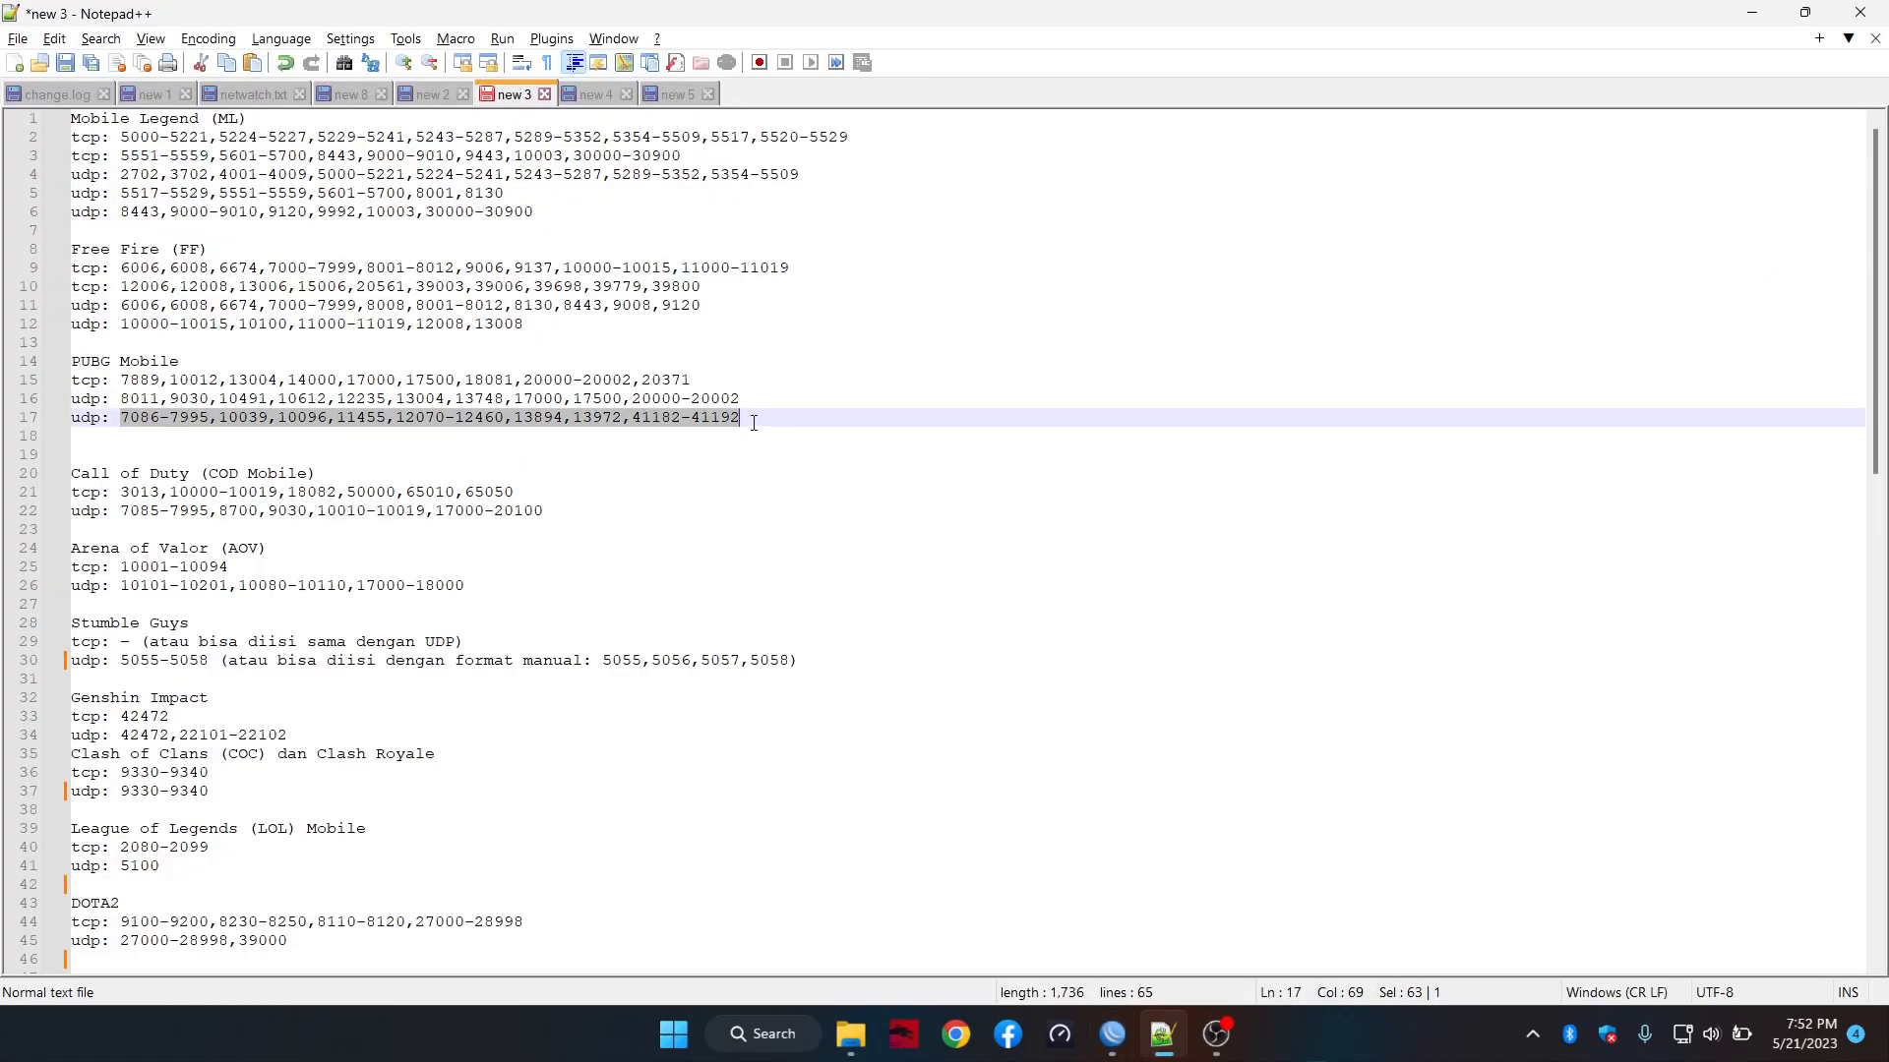
key(alt+Tab)
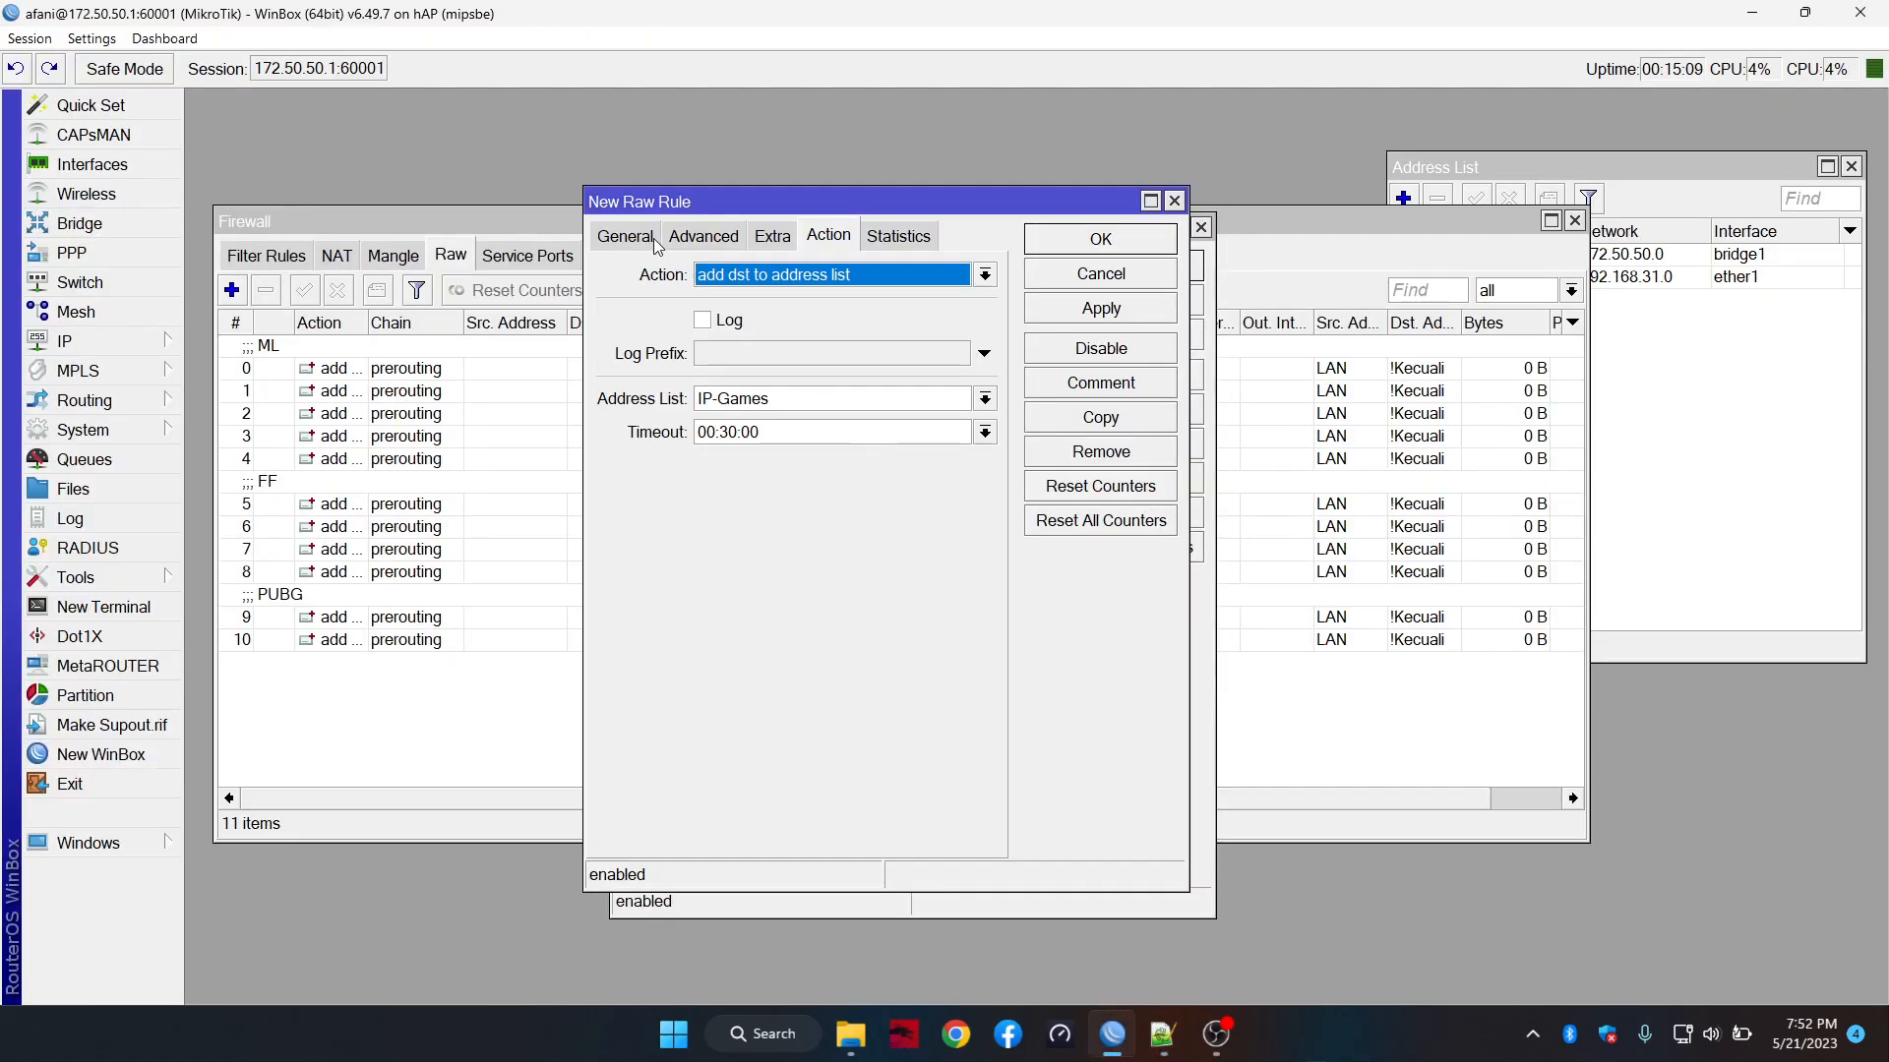
click(626, 237)
triple_click(816, 452)
key(ctrl+v)
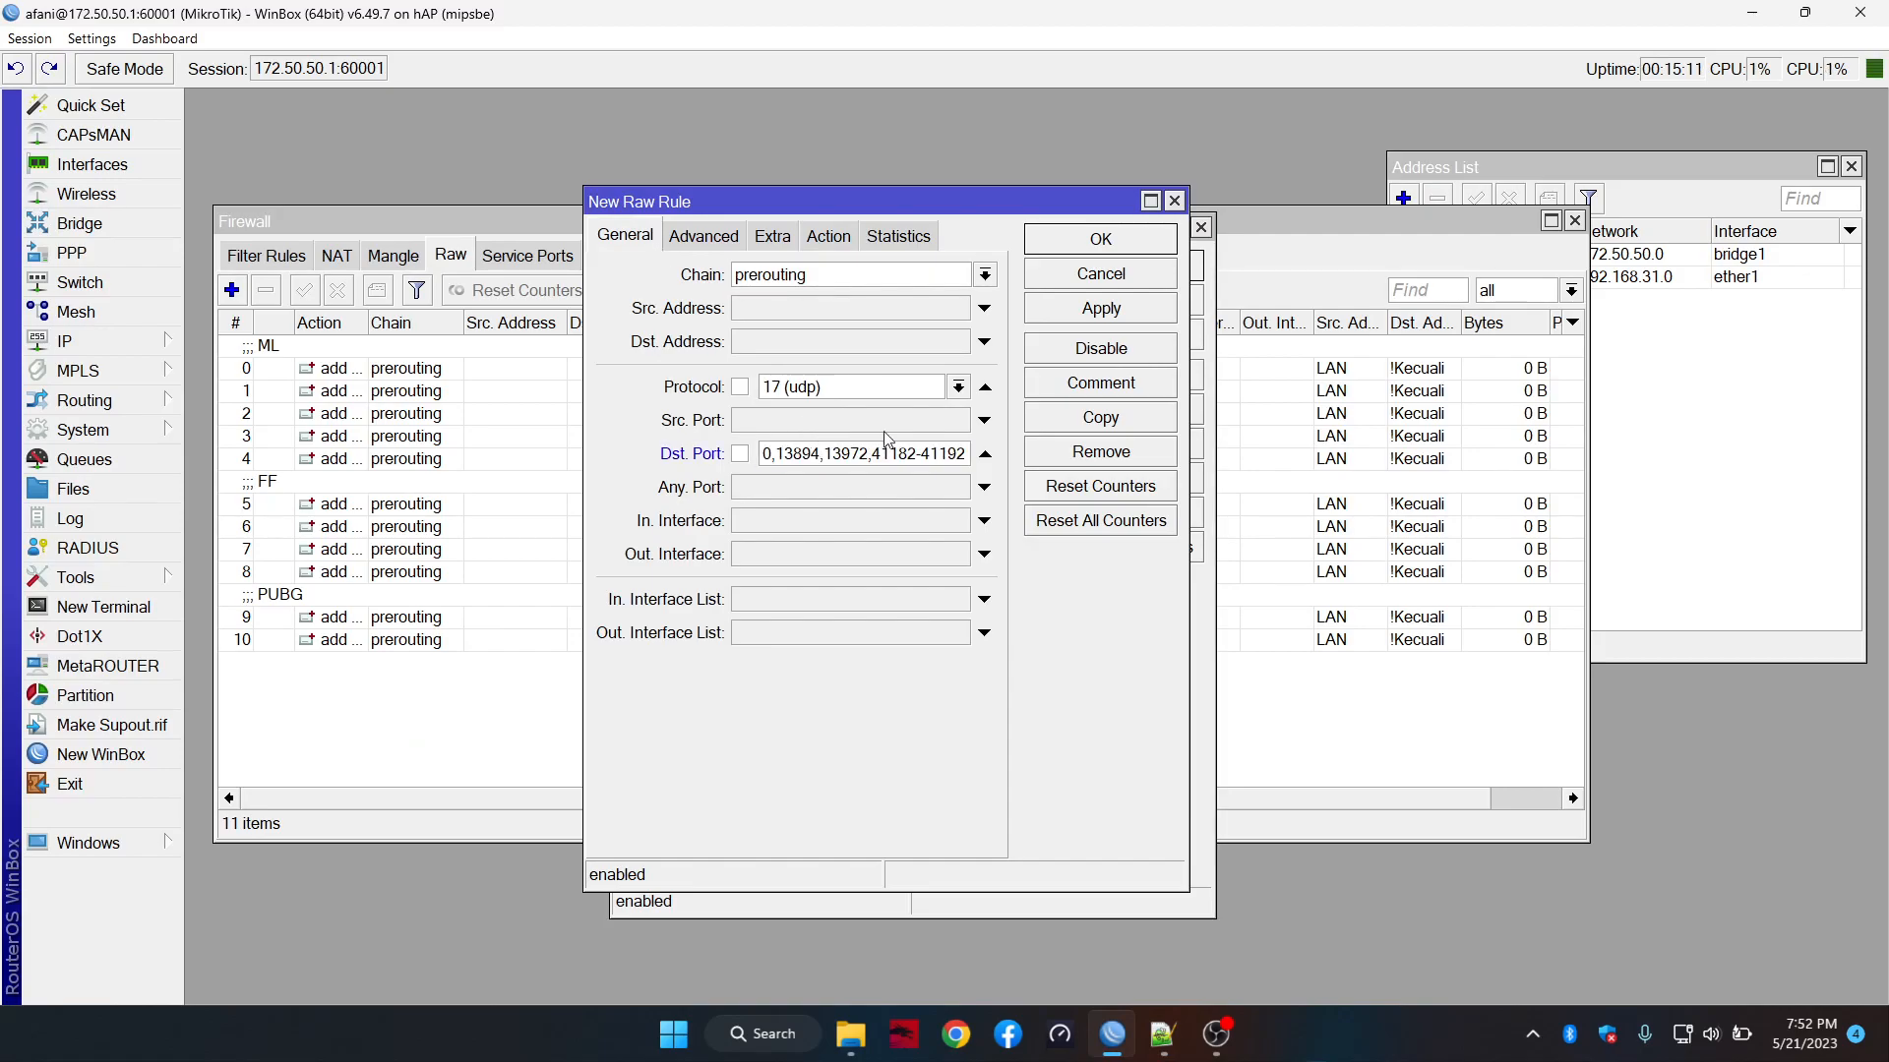
click(1107, 309)
click(1055, 239)
key(alt+Tab)
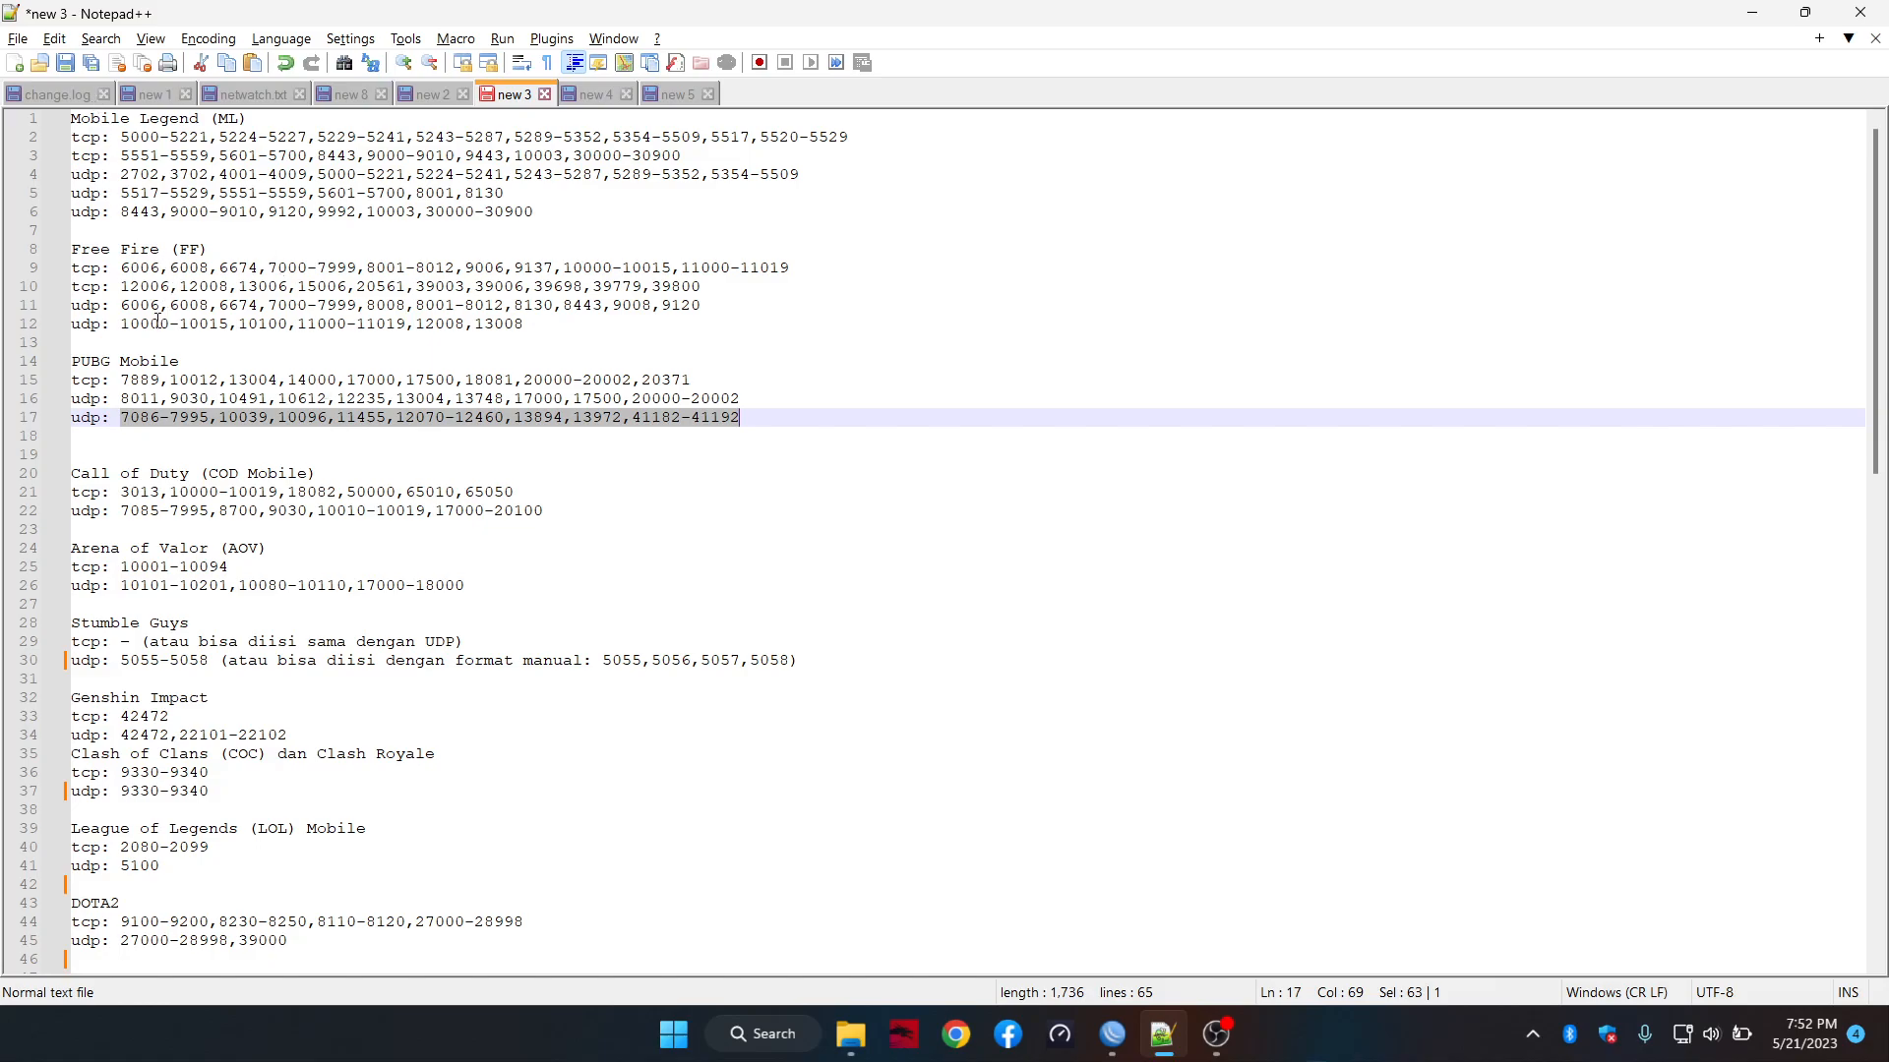
scroll(488, 531, down, 5)
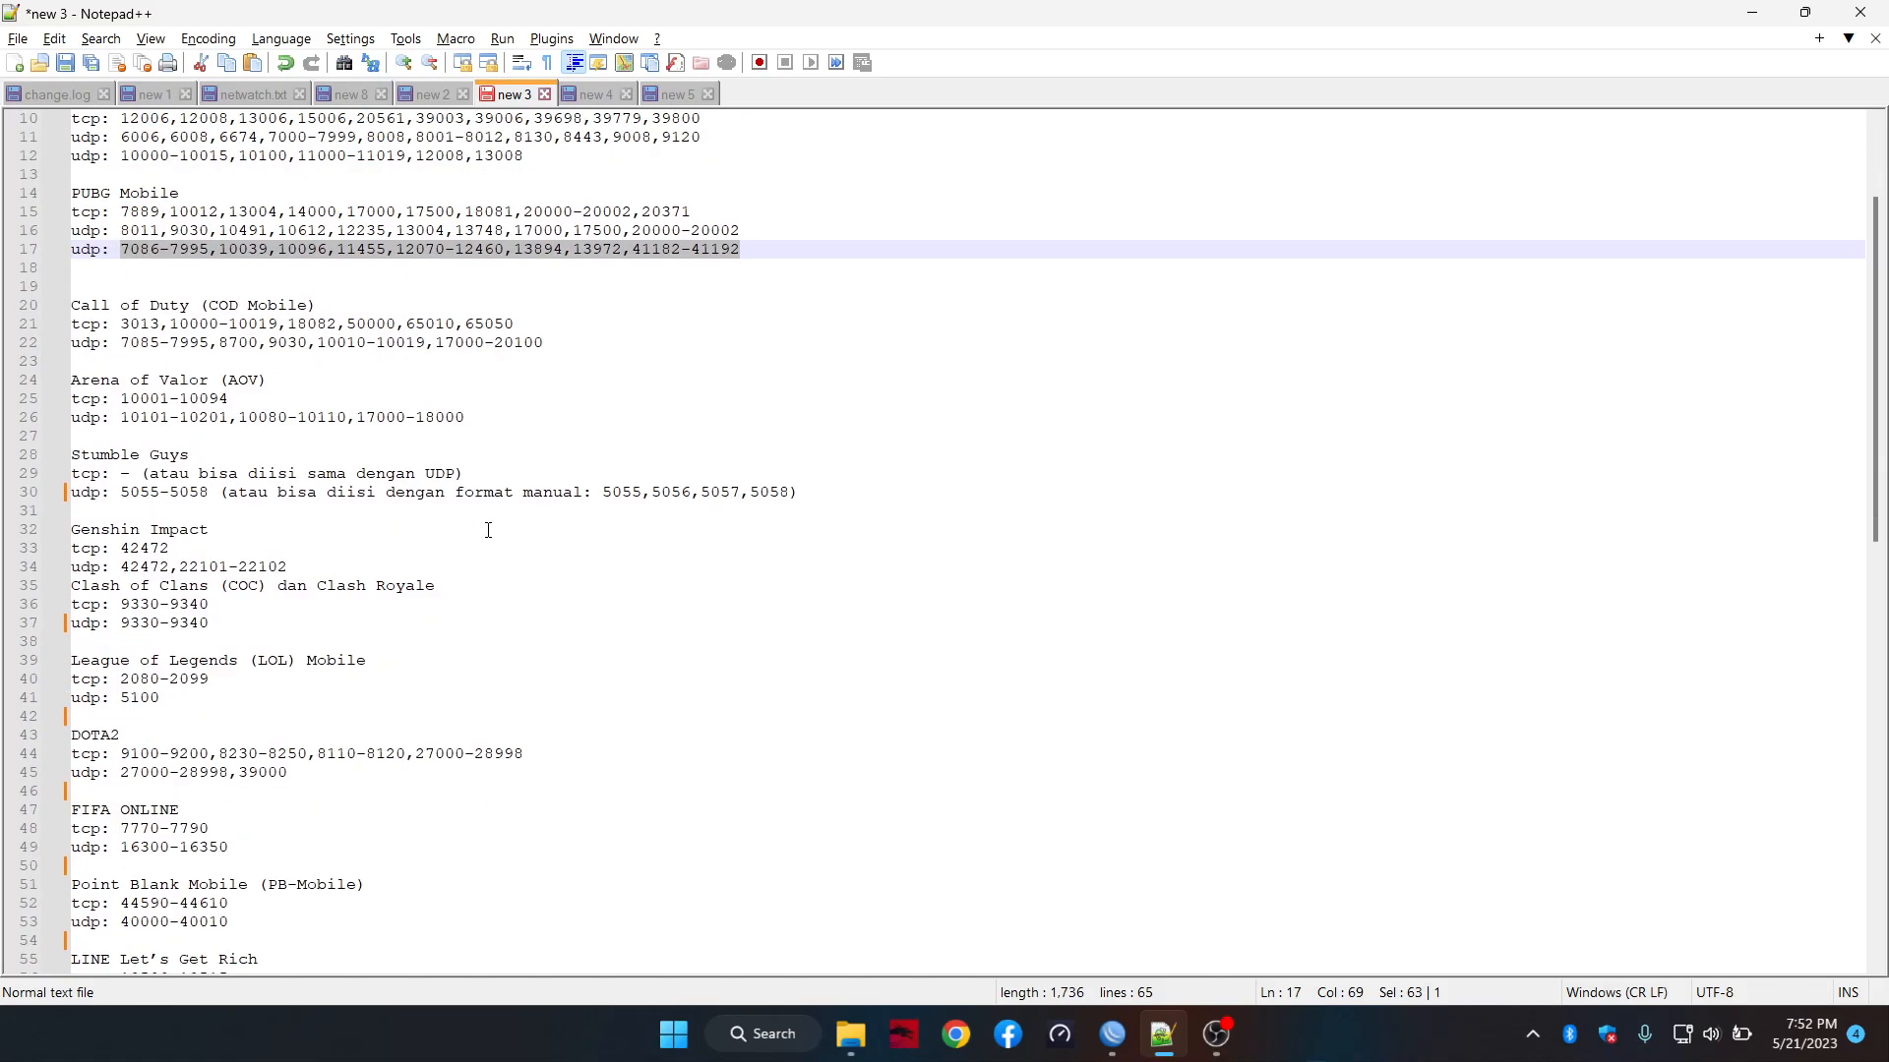
scroll(410, 610, up, 5)
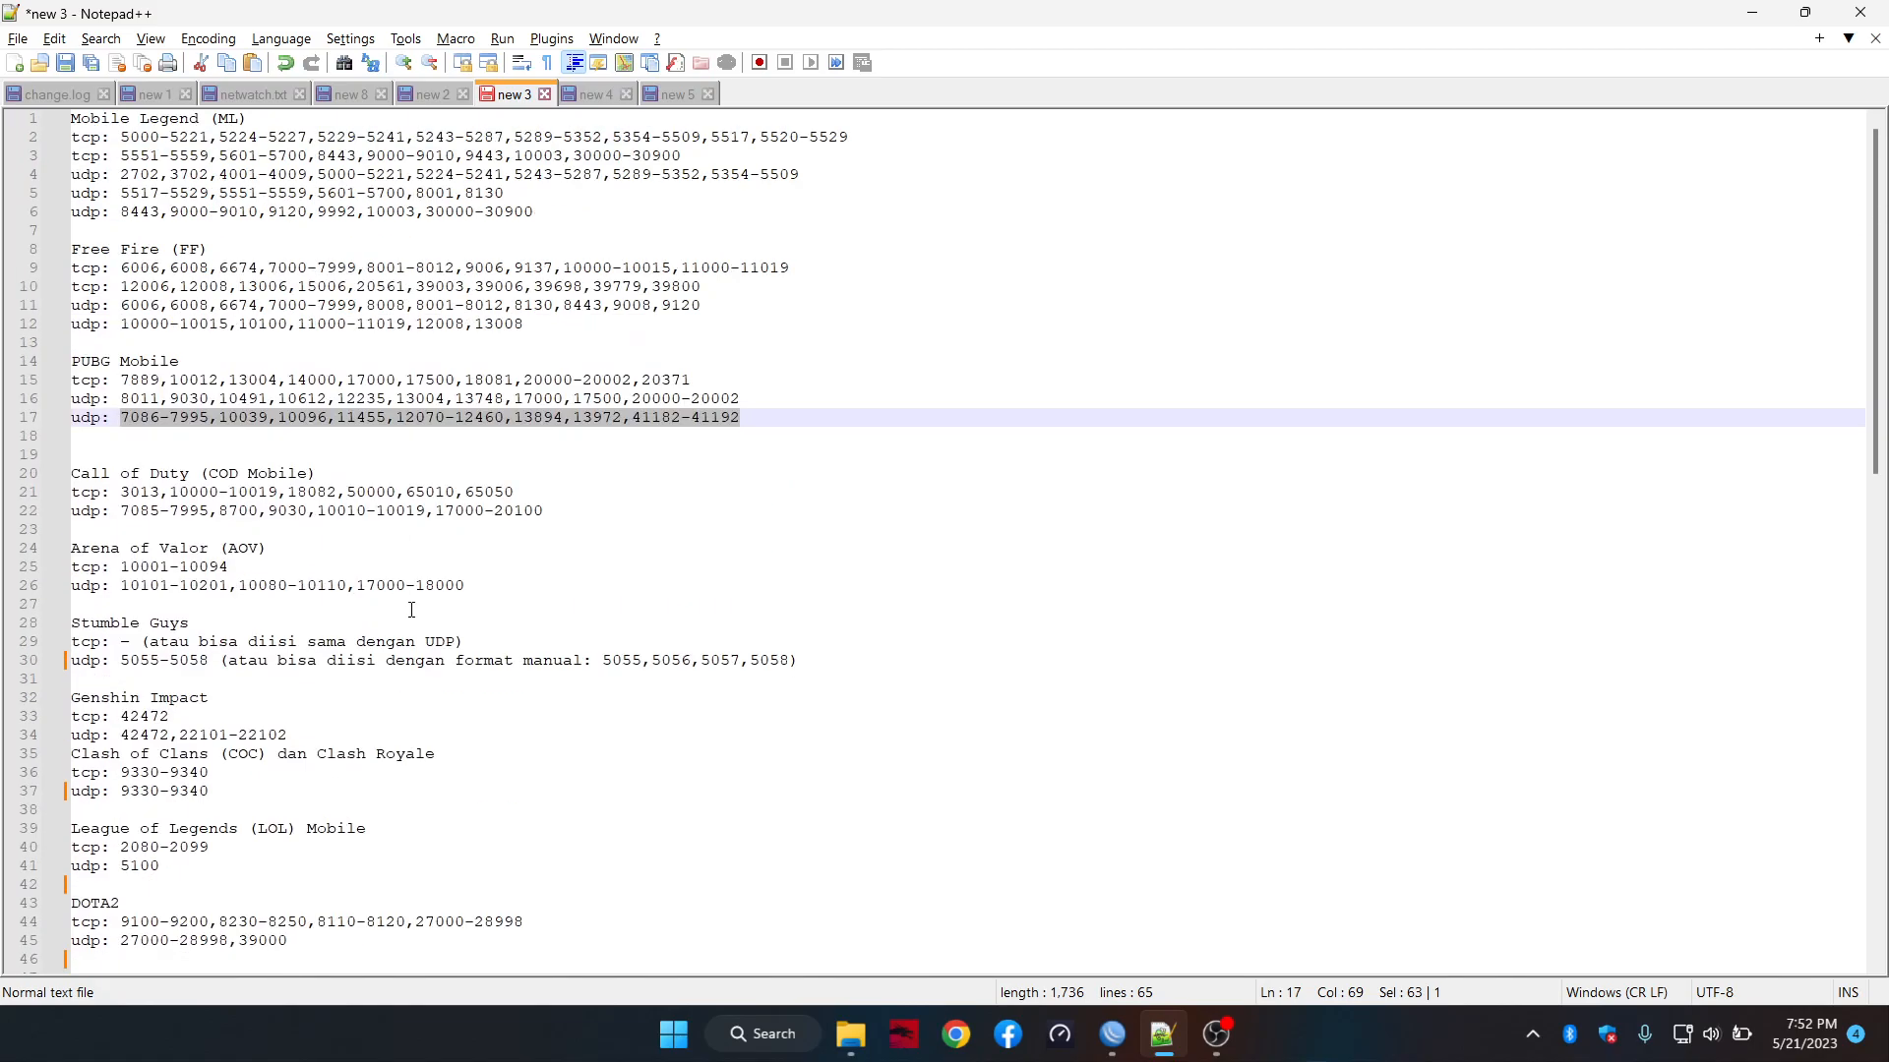
key(alt+Tab)
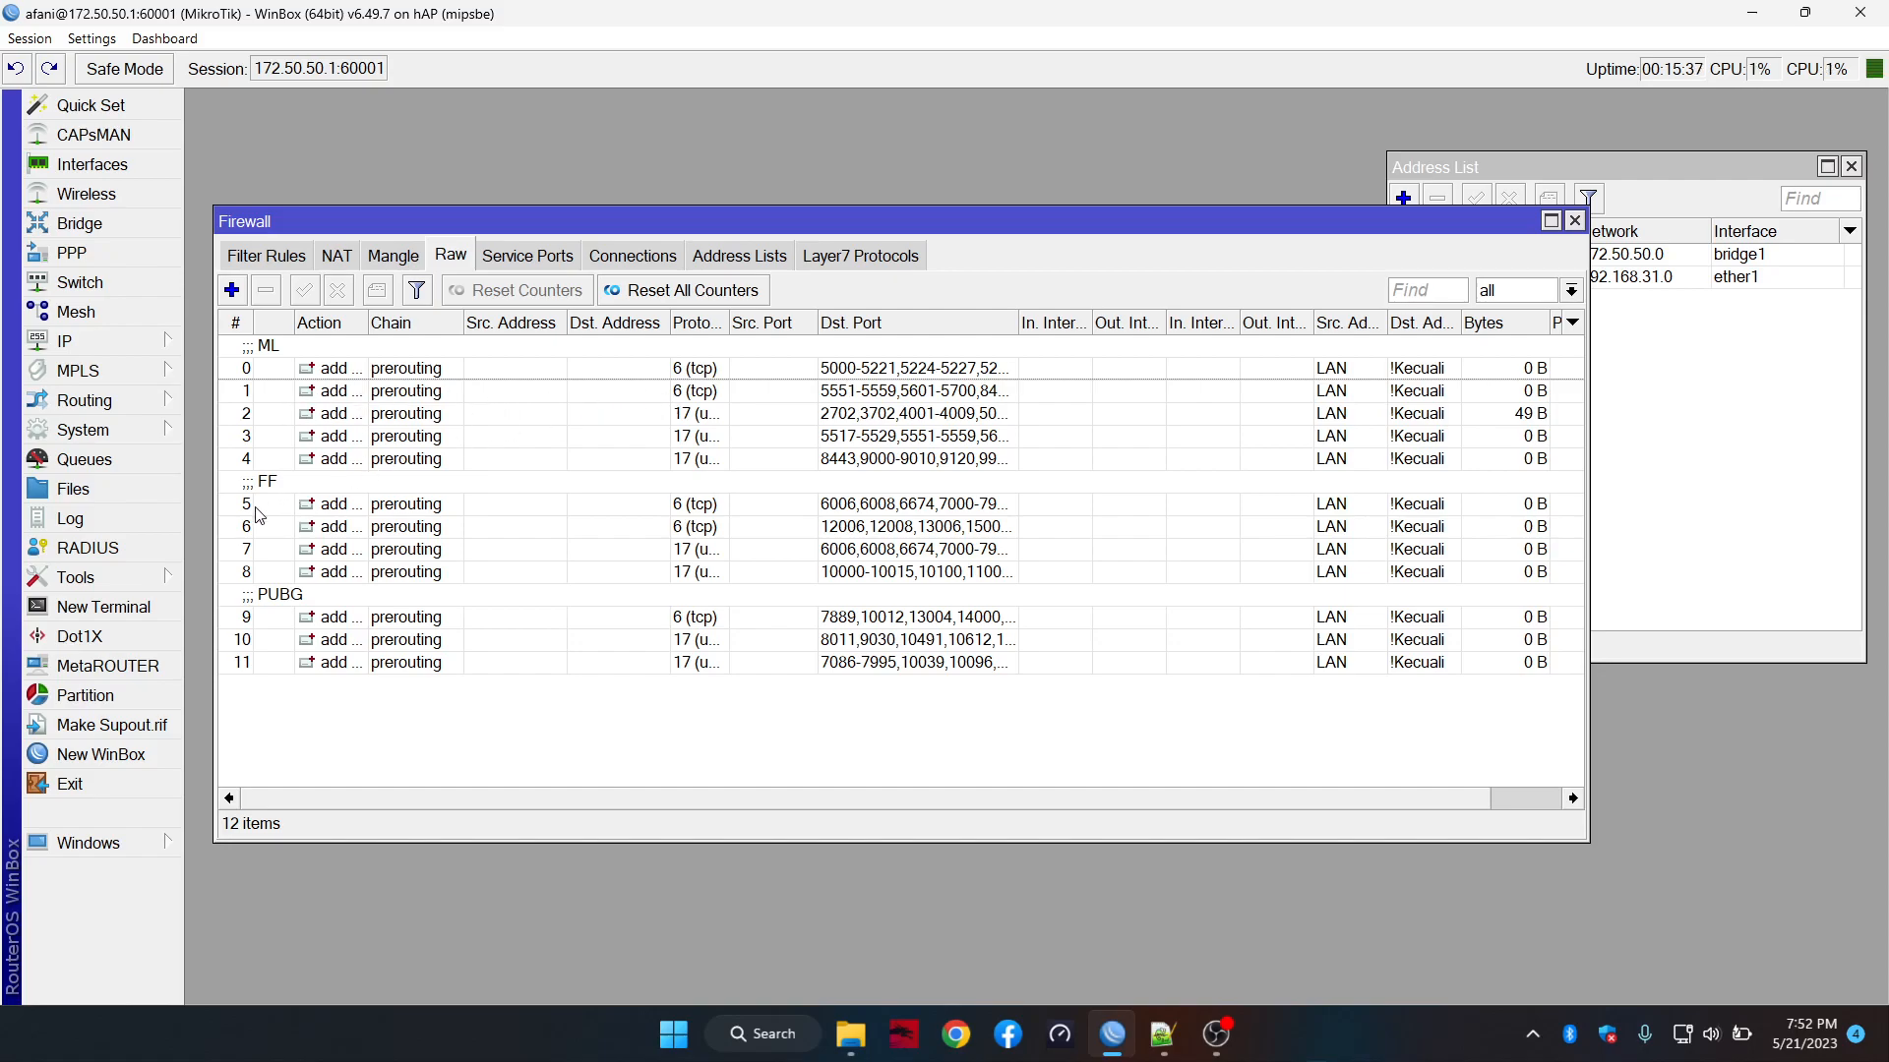
Start a new firewall mangle rule with the prerouting chain
click(390, 263)
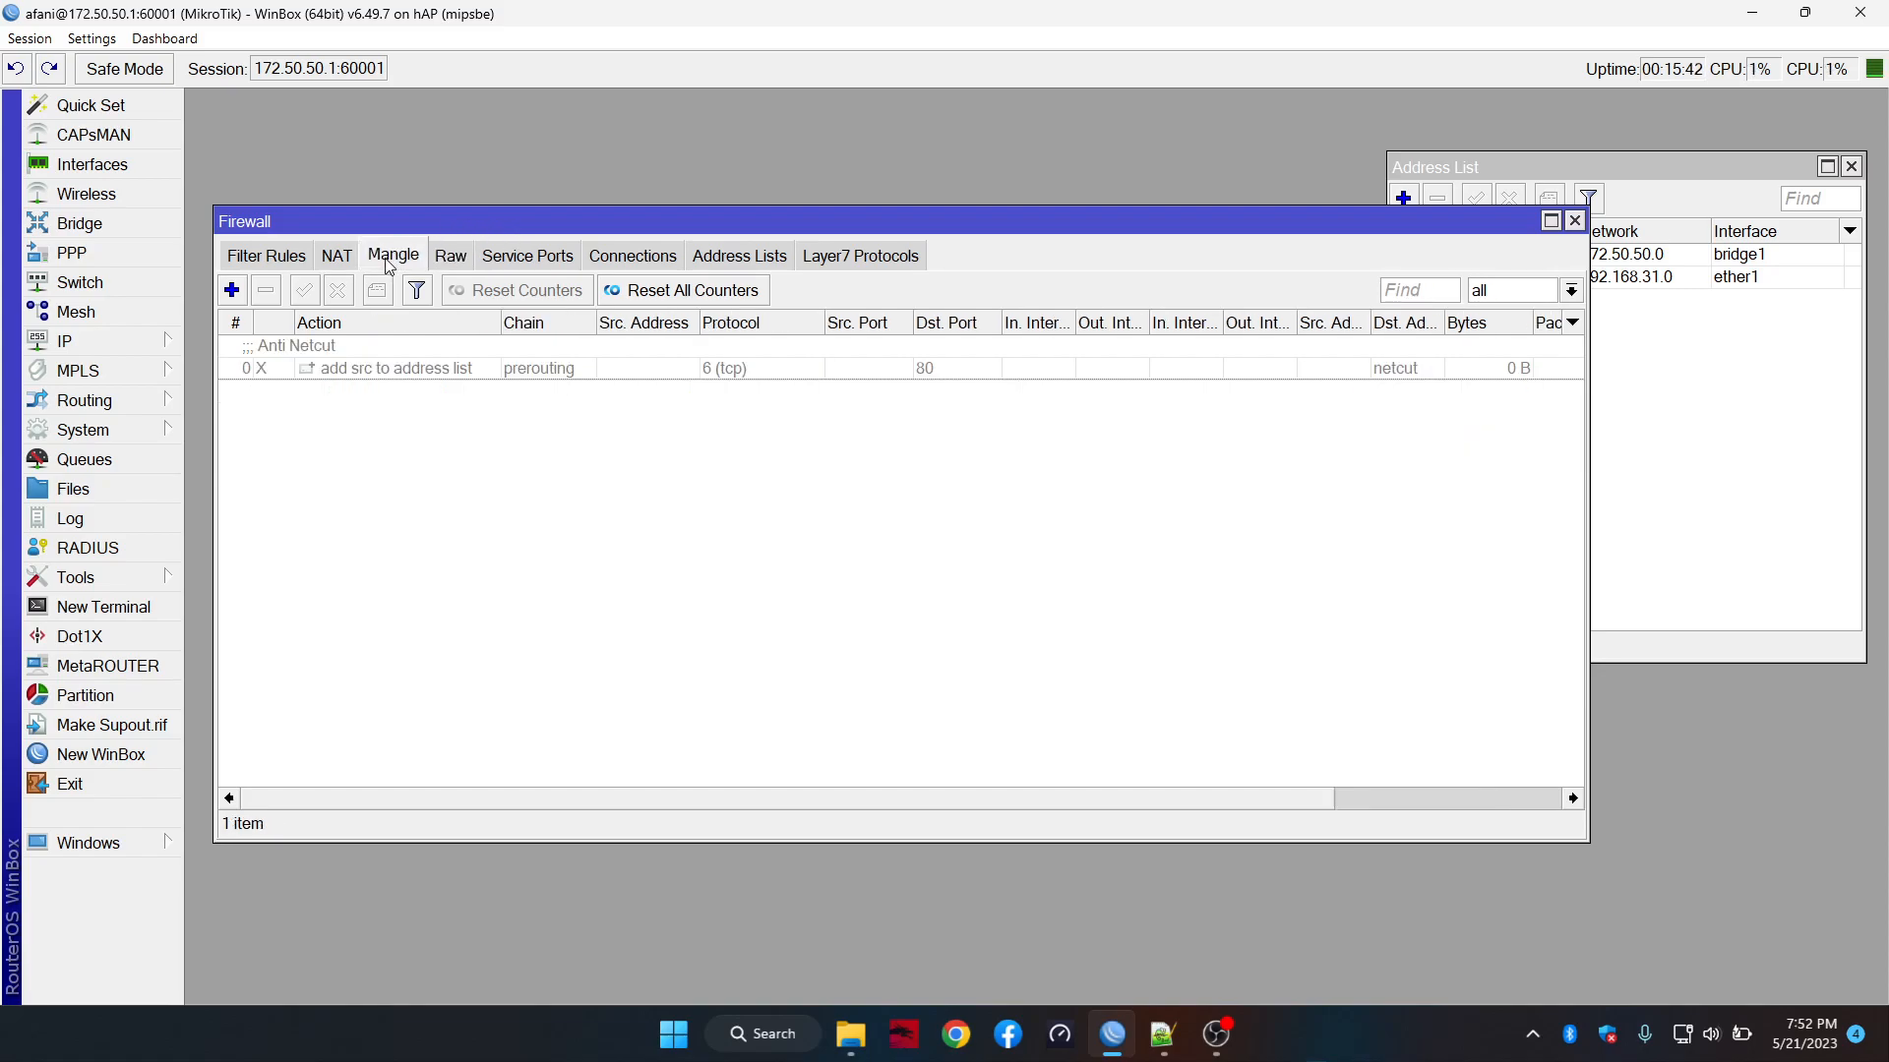
click(230, 294)
click(298, 236)
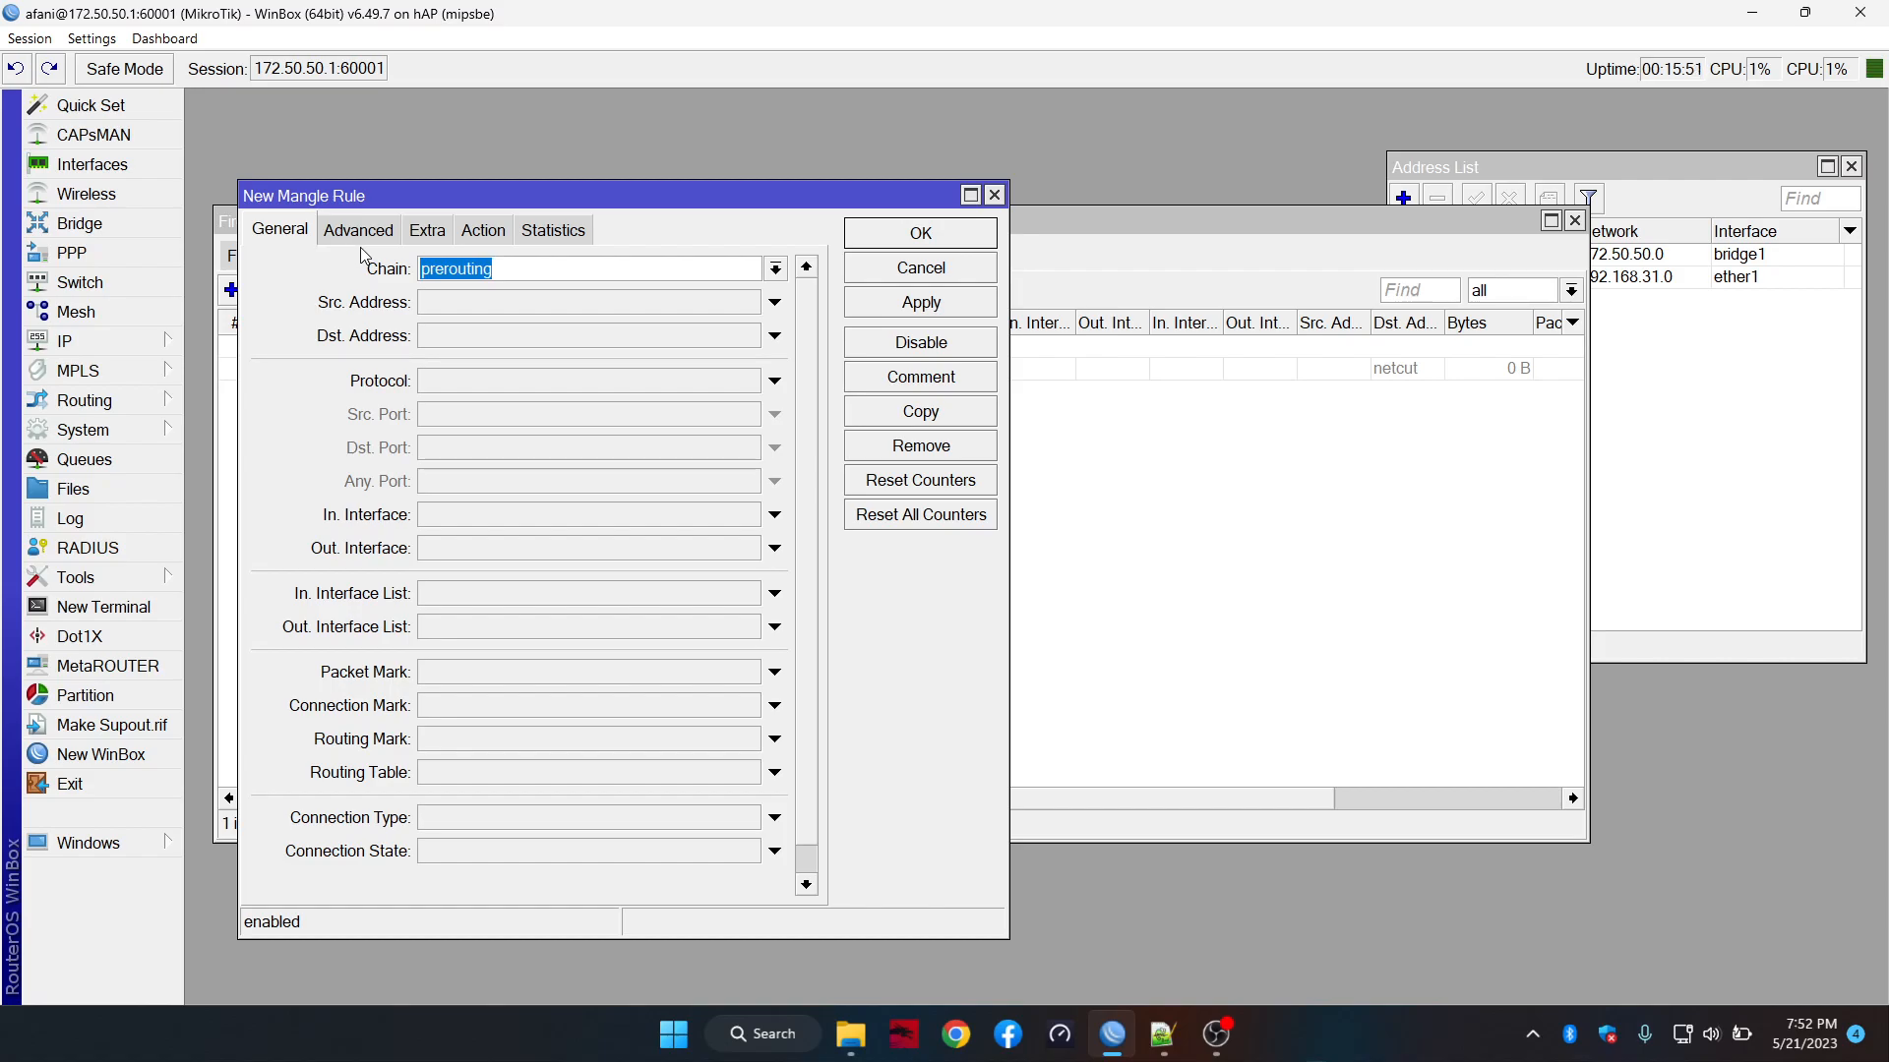
drag(549, 203, 511, 254)
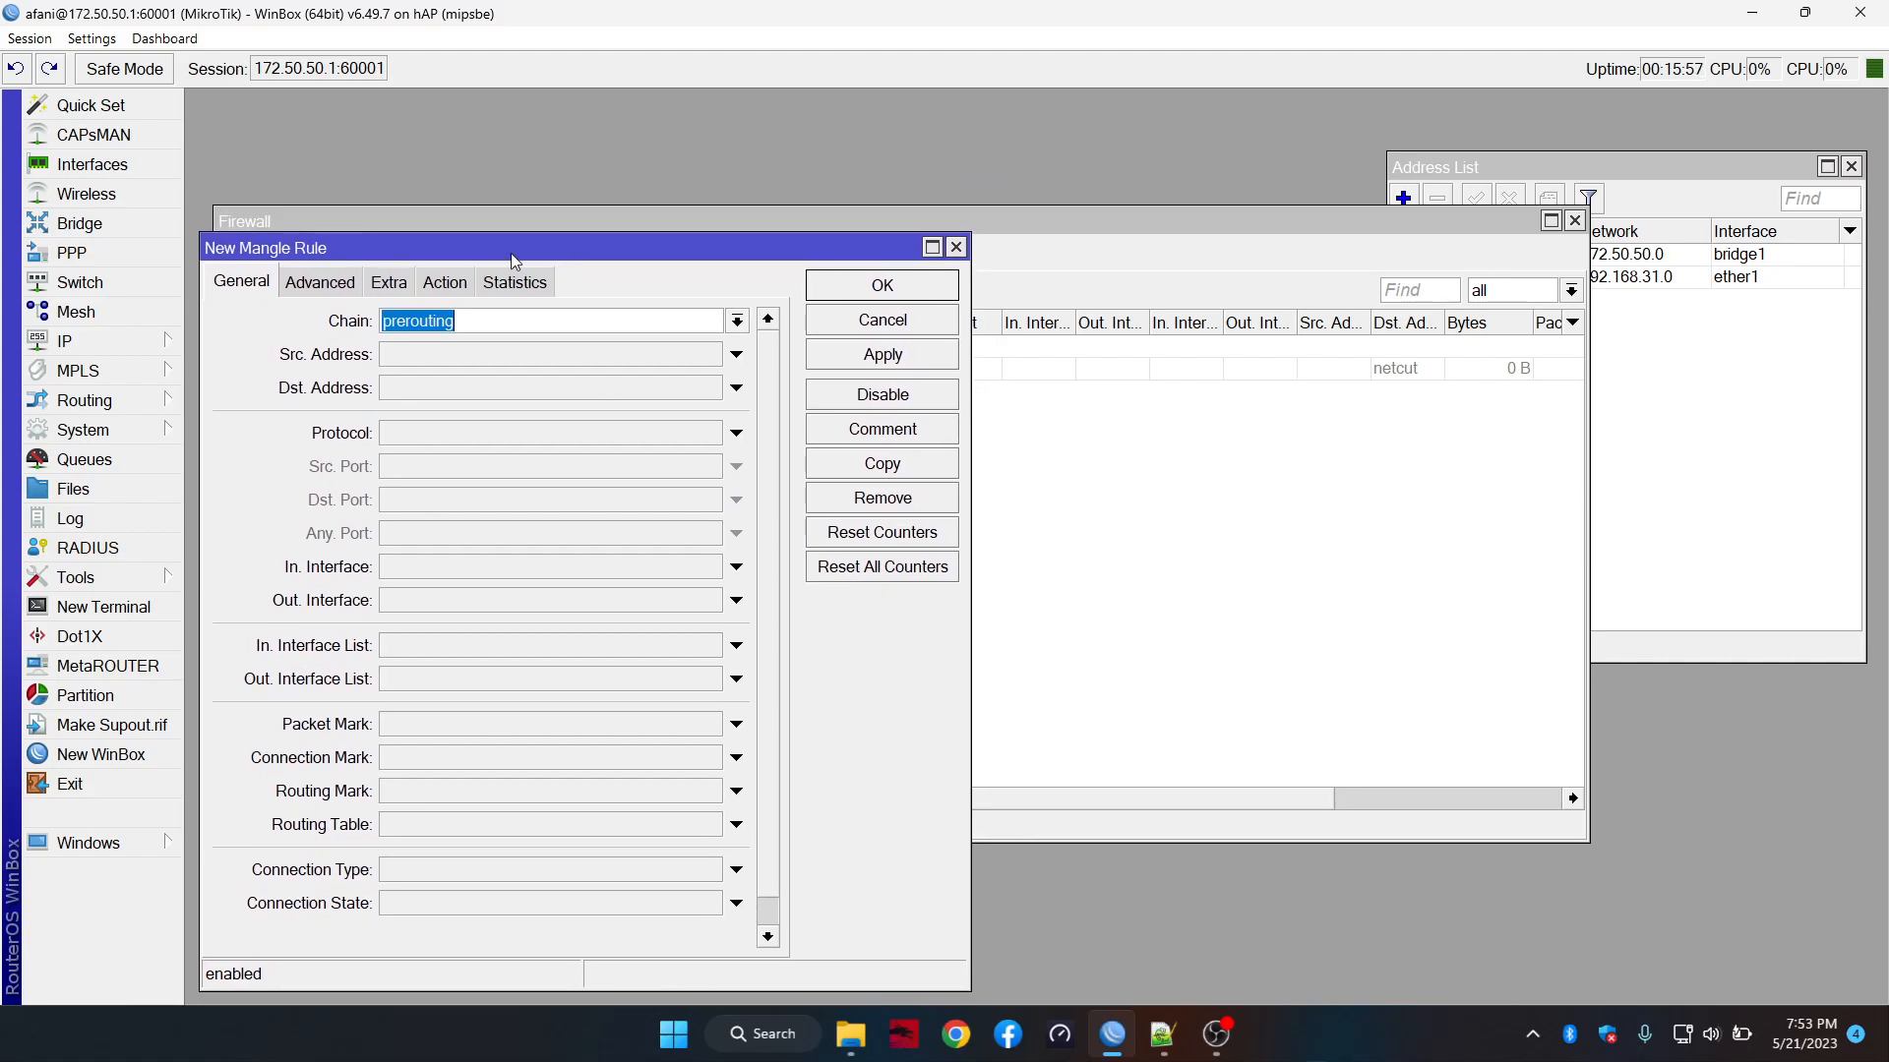
click(625, 220)
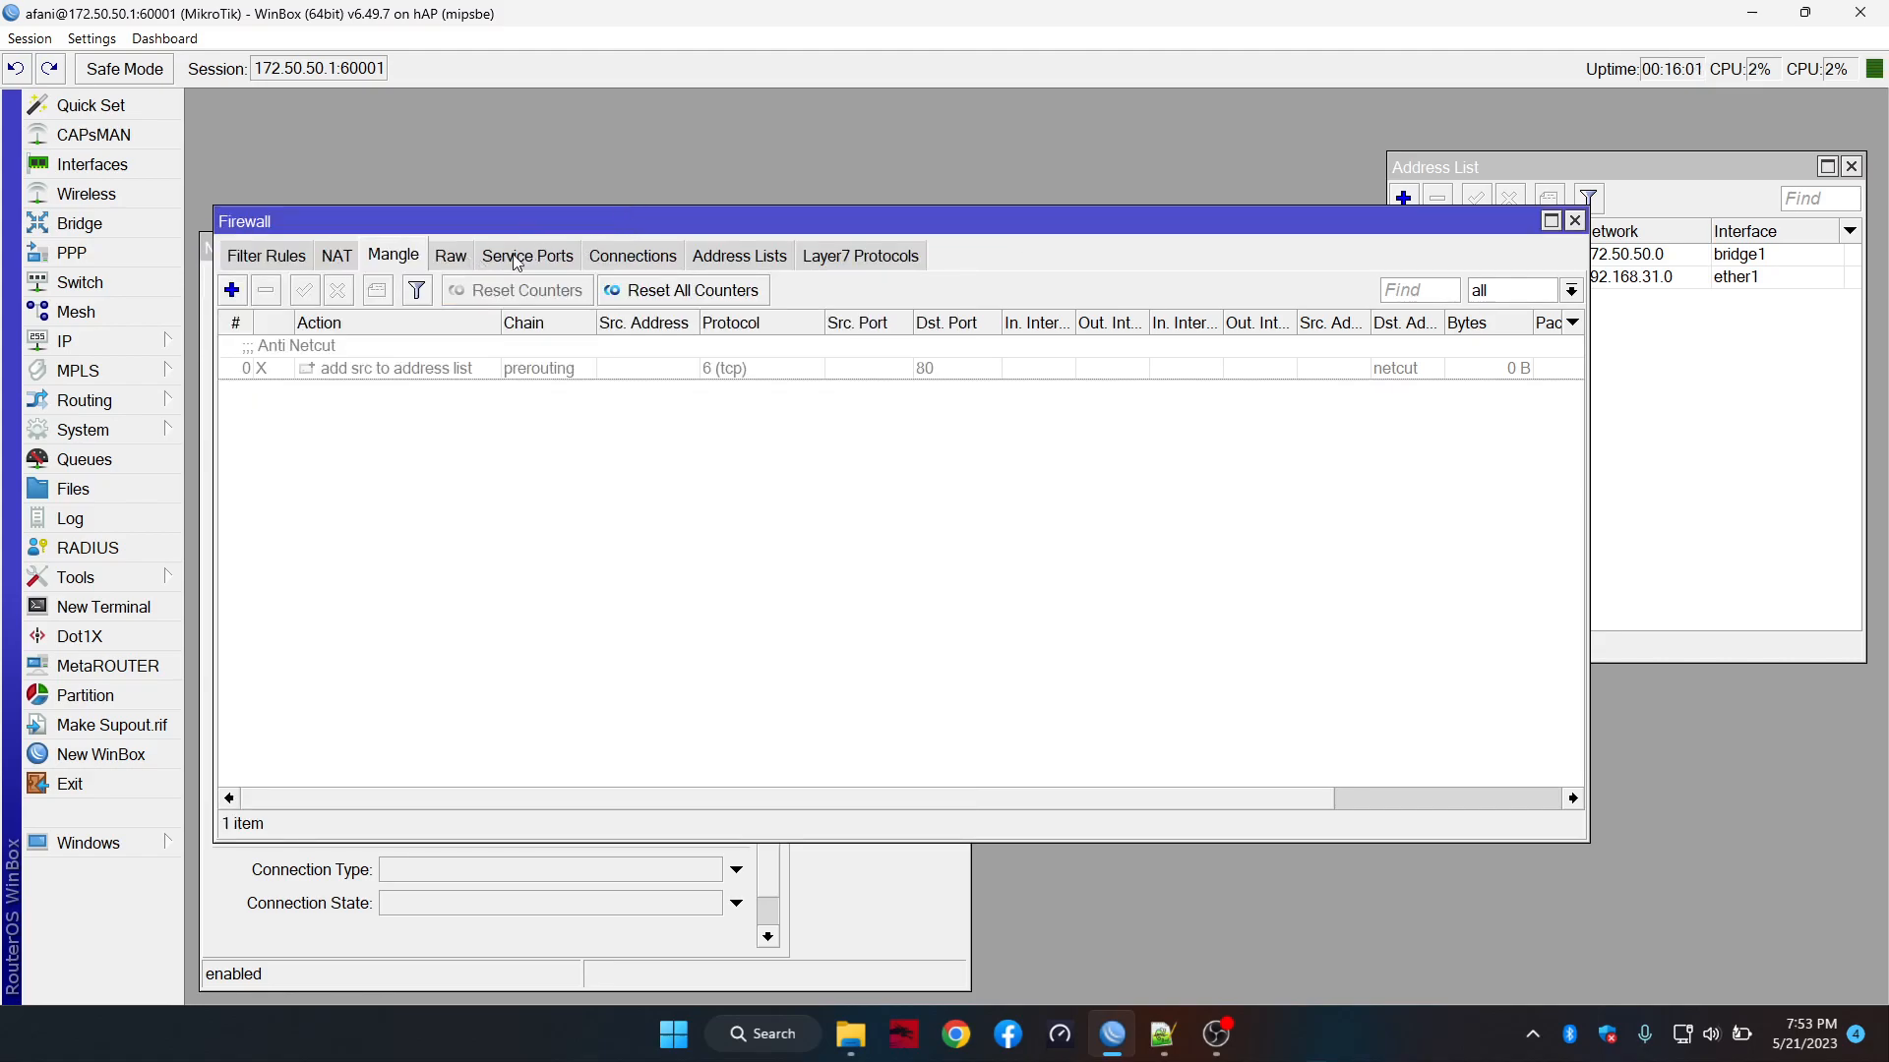
click(454, 258)
click(396, 257)
click(903, 922)
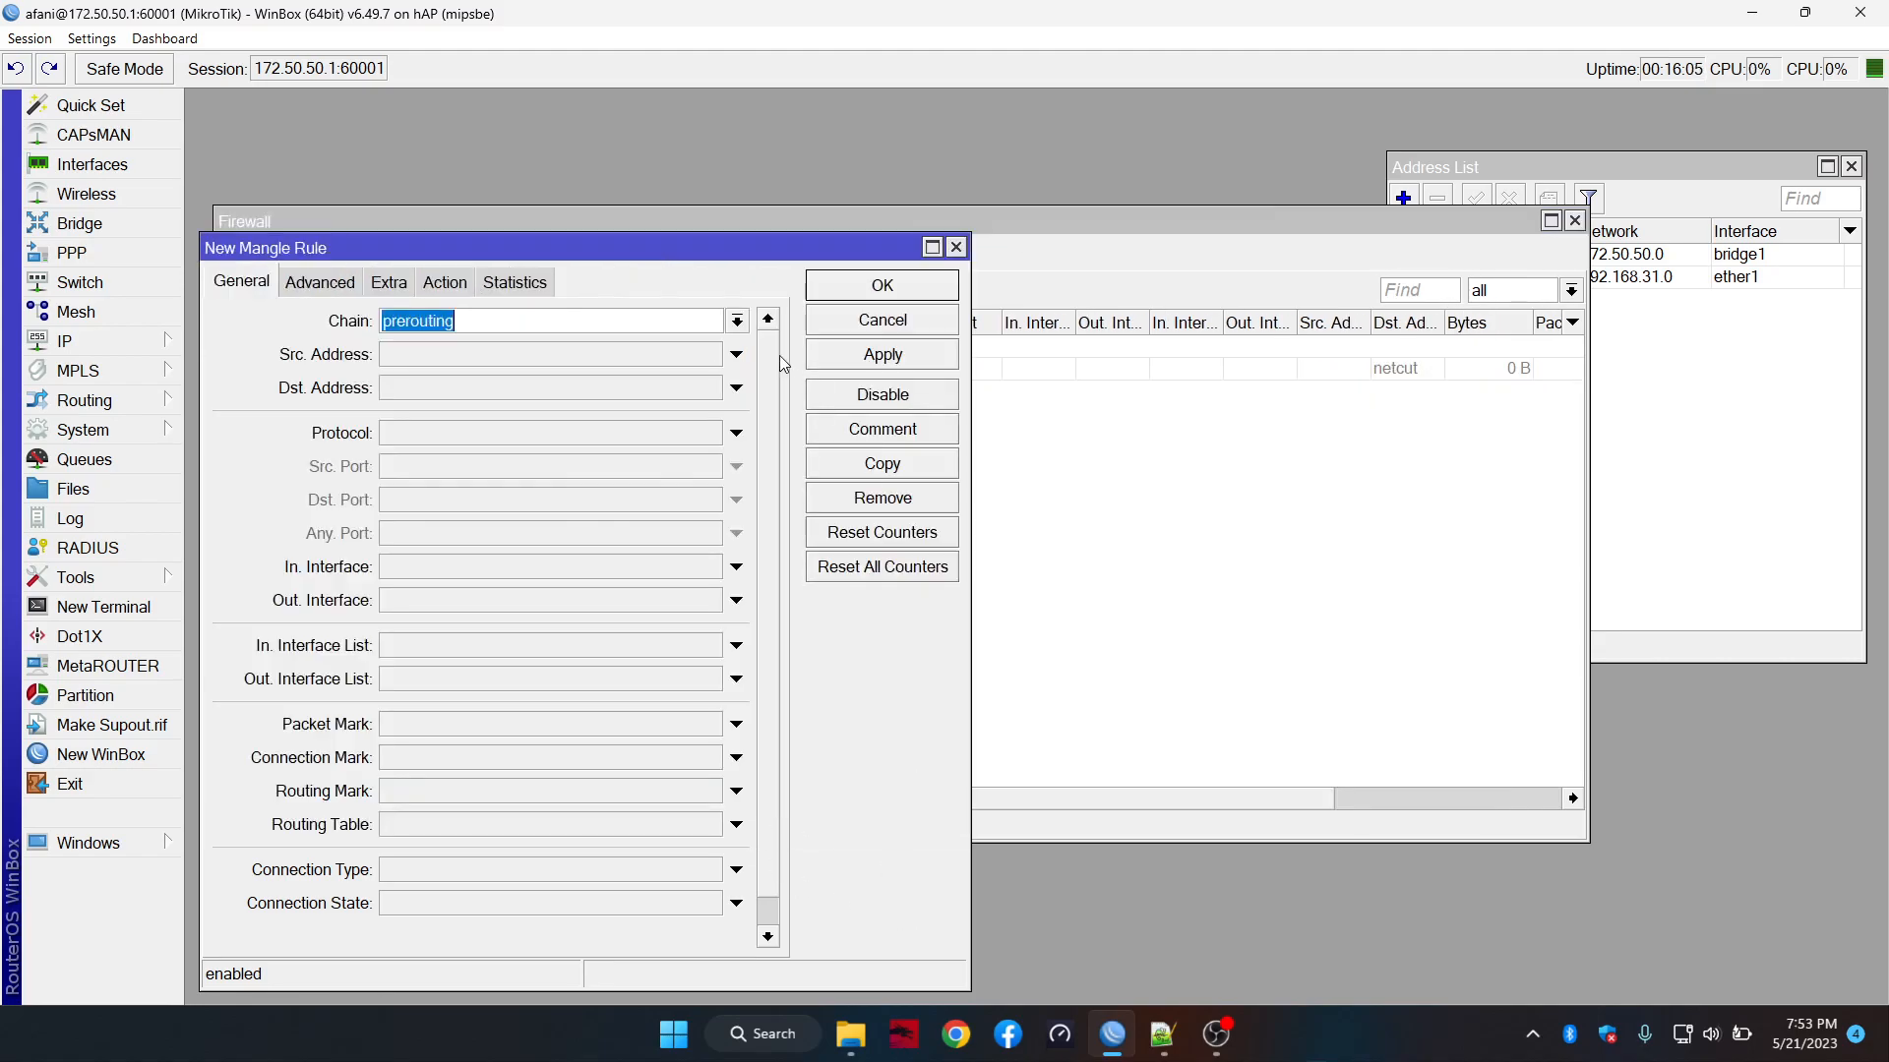
Set the mangle rule's source address list to LAN and its destination address list to IP-Games
click(335, 291)
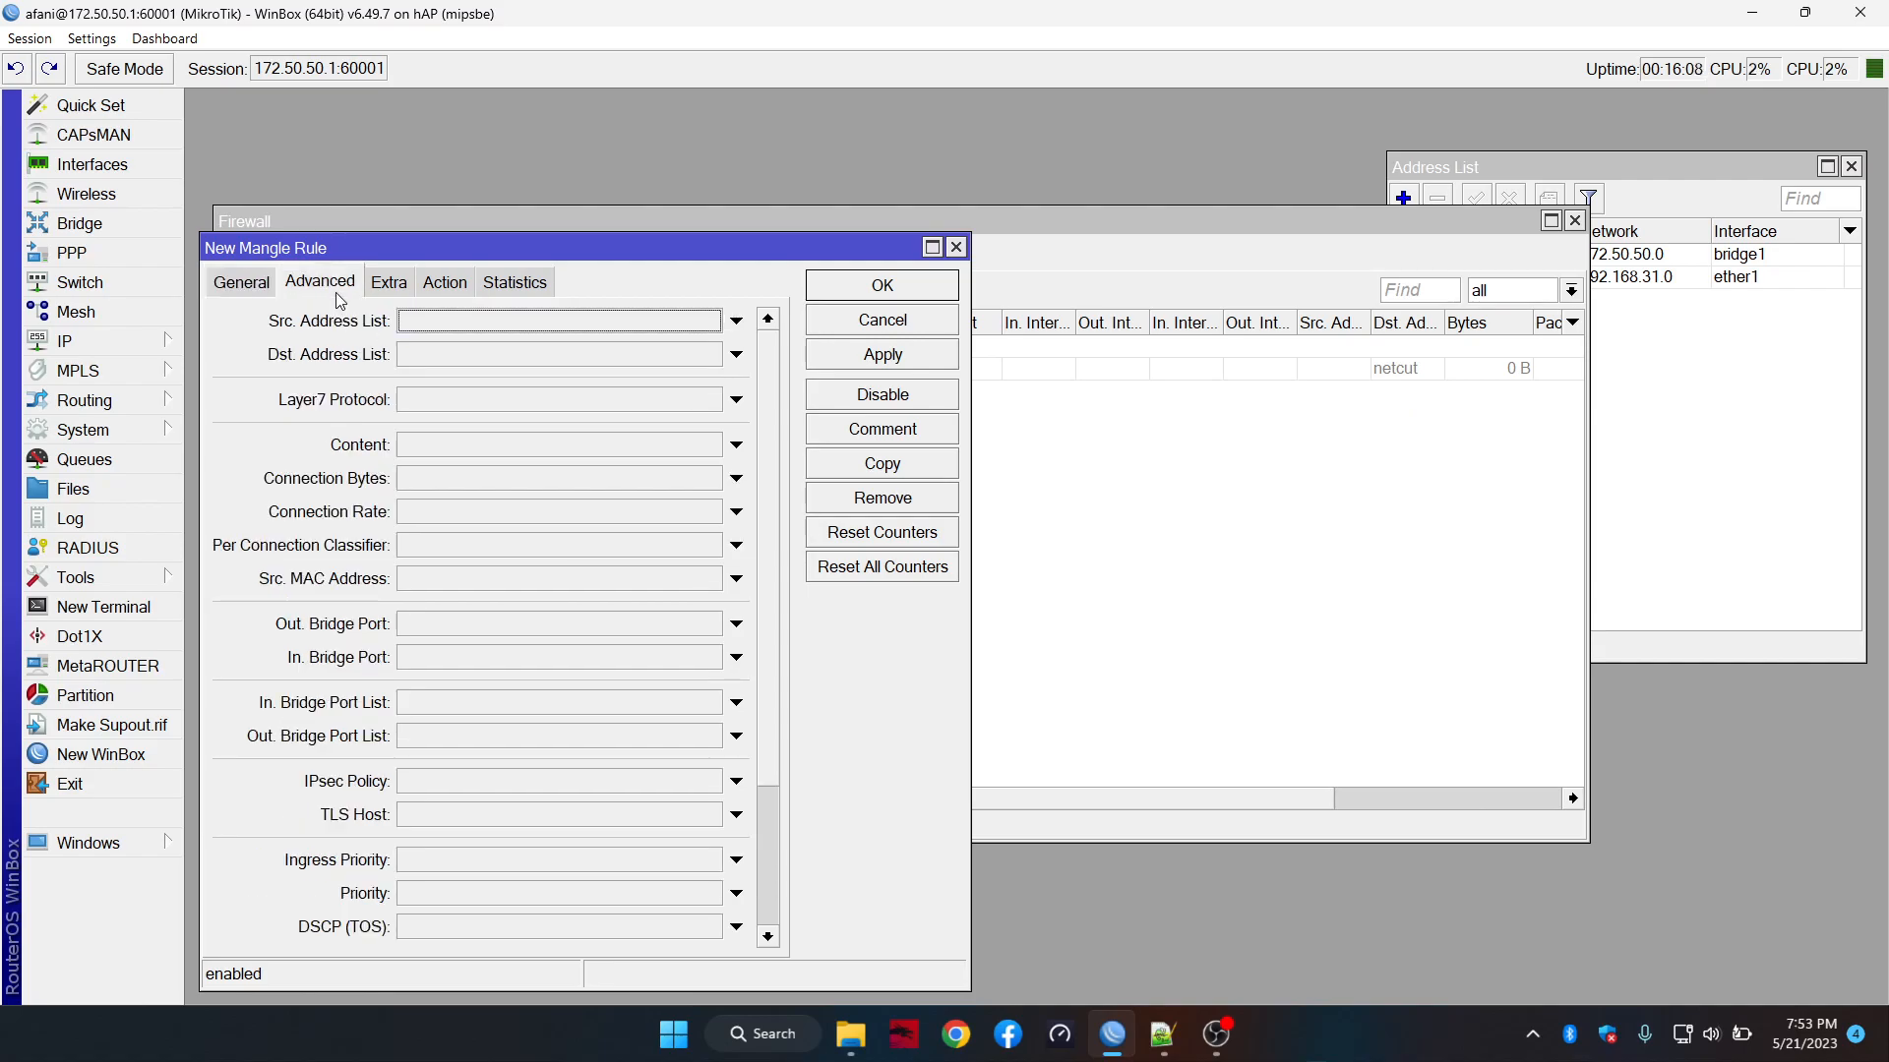
click(735, 321)
click(709, 322)
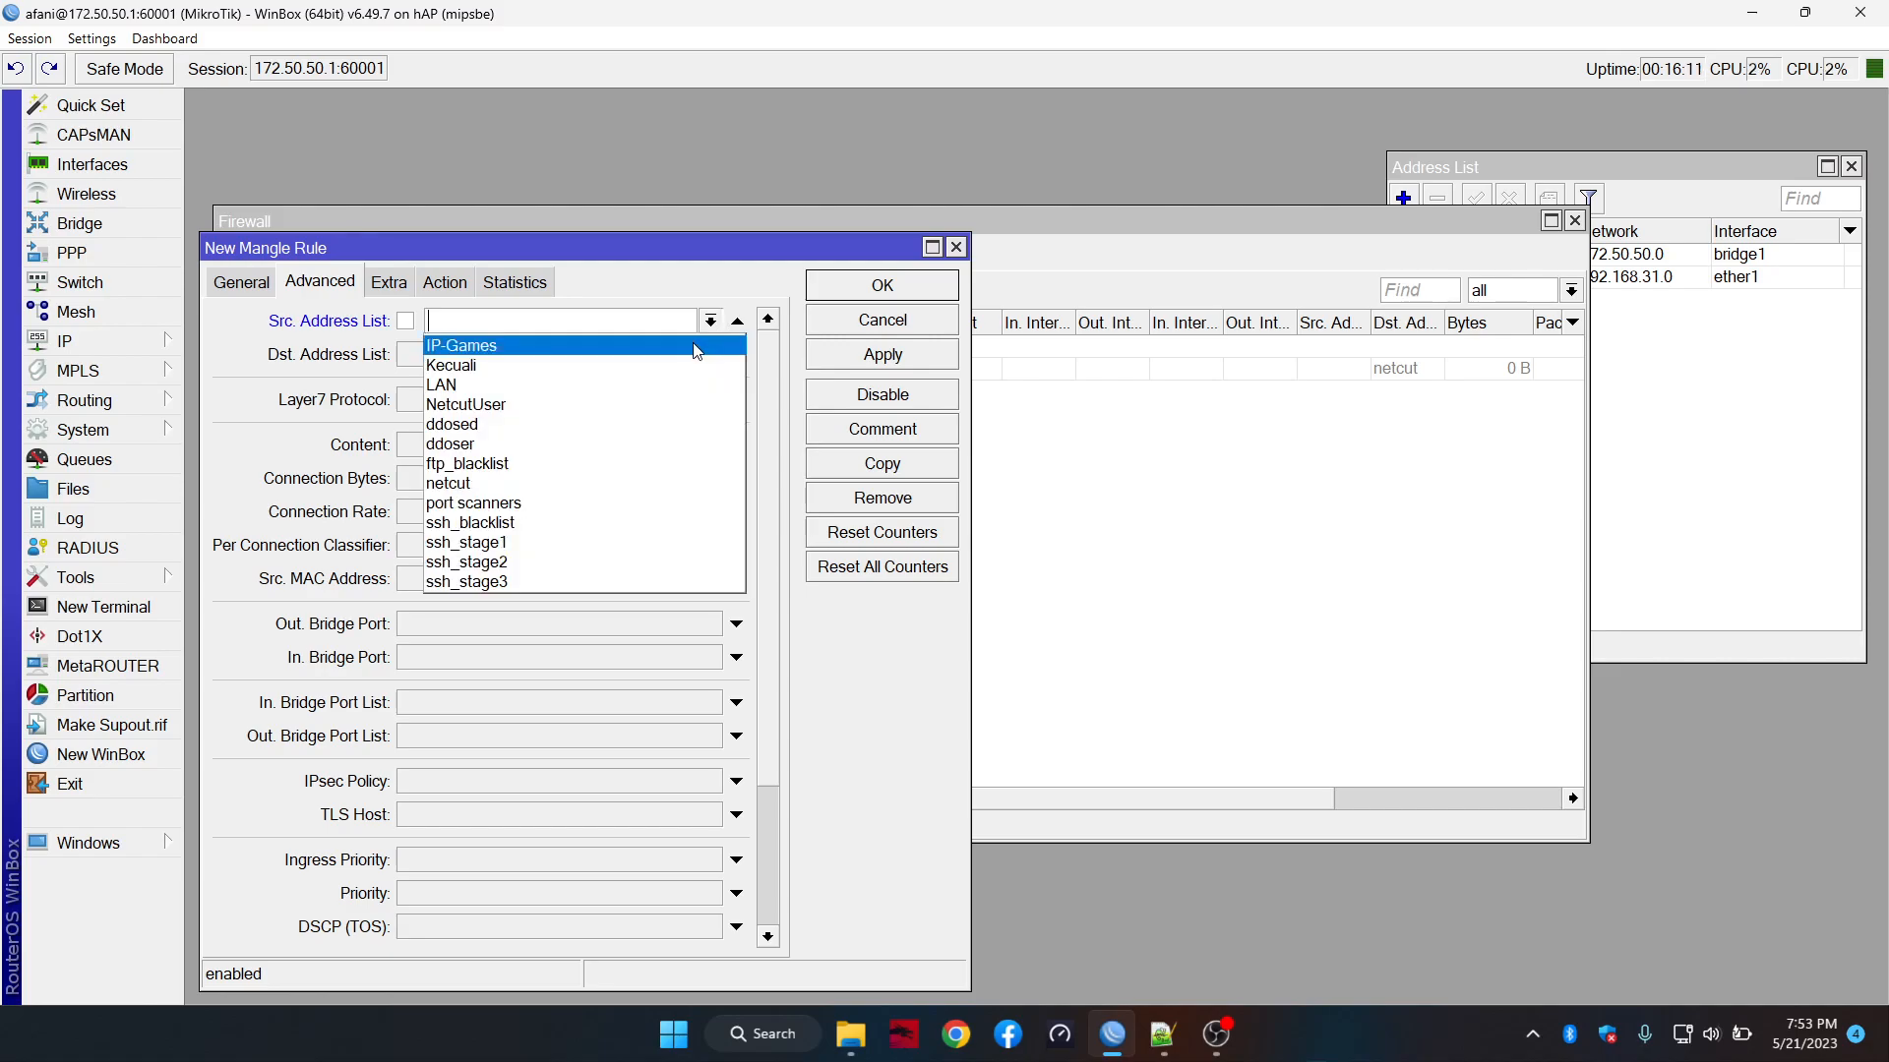
click(654, 384)
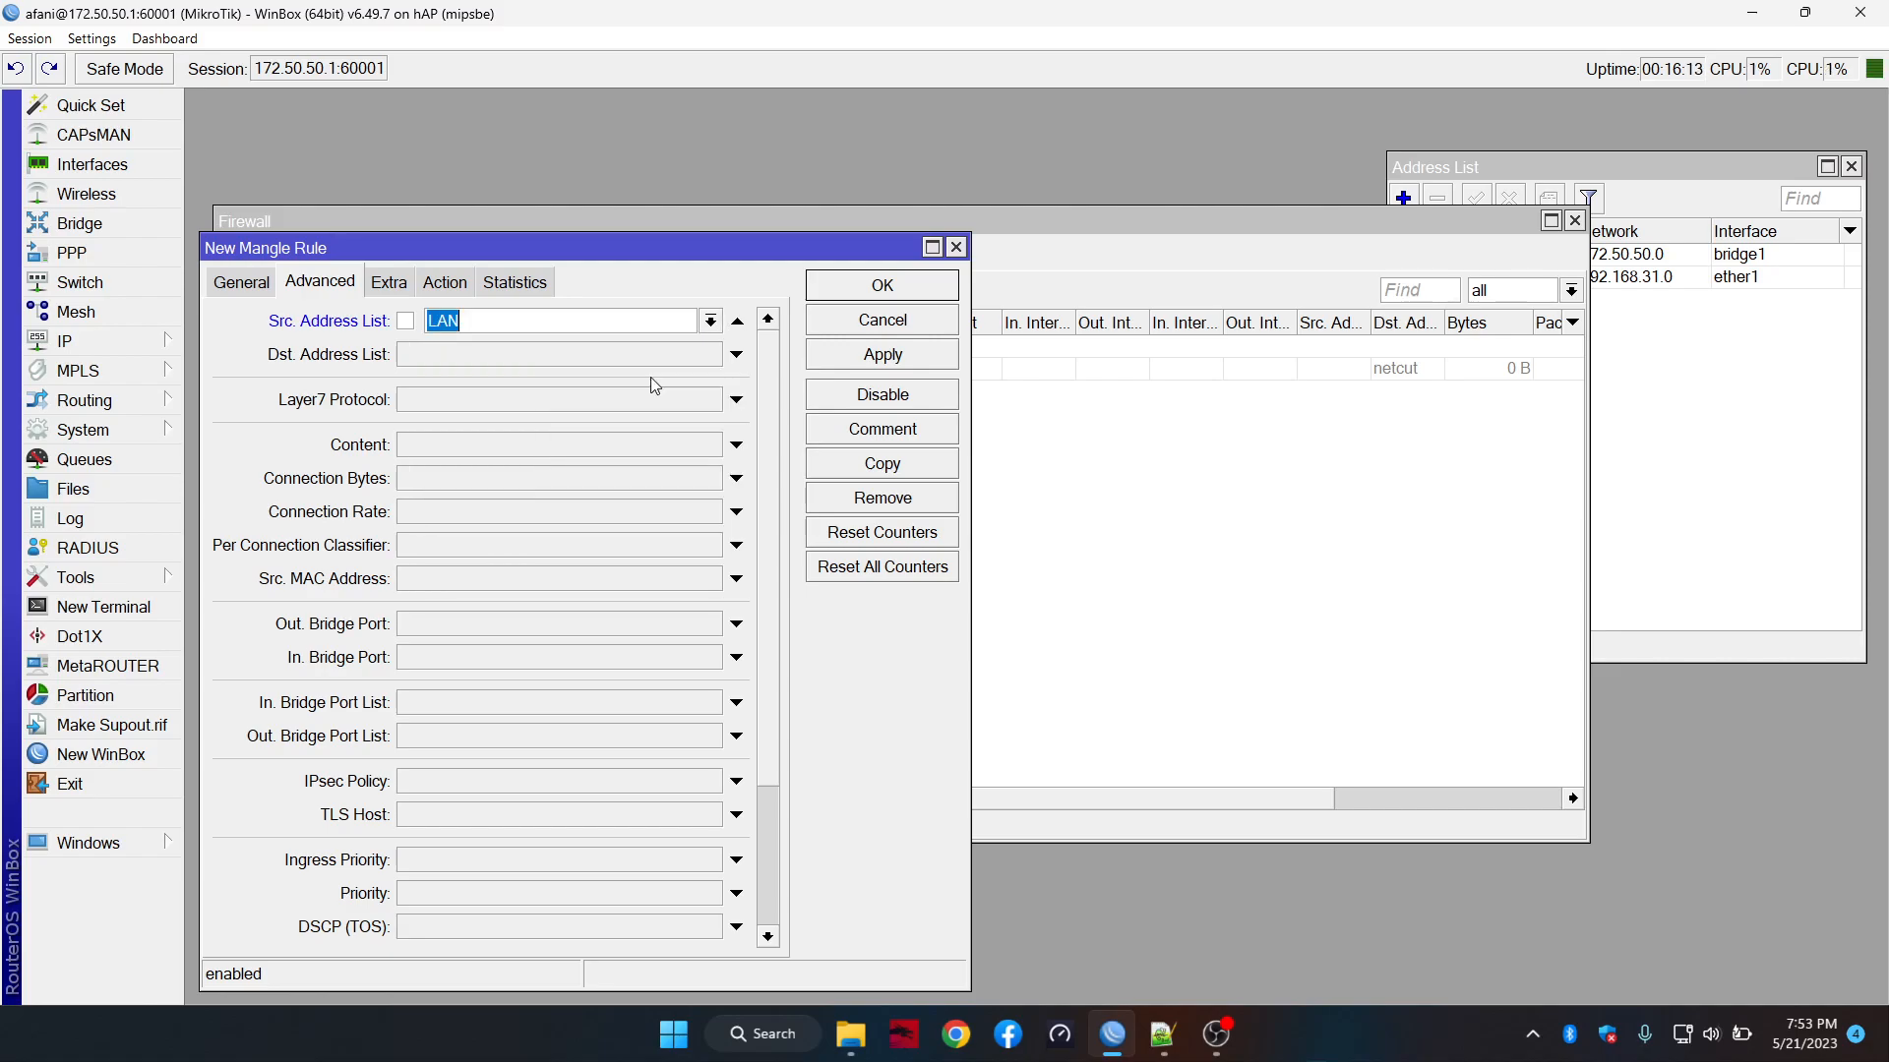
click(736, 355)
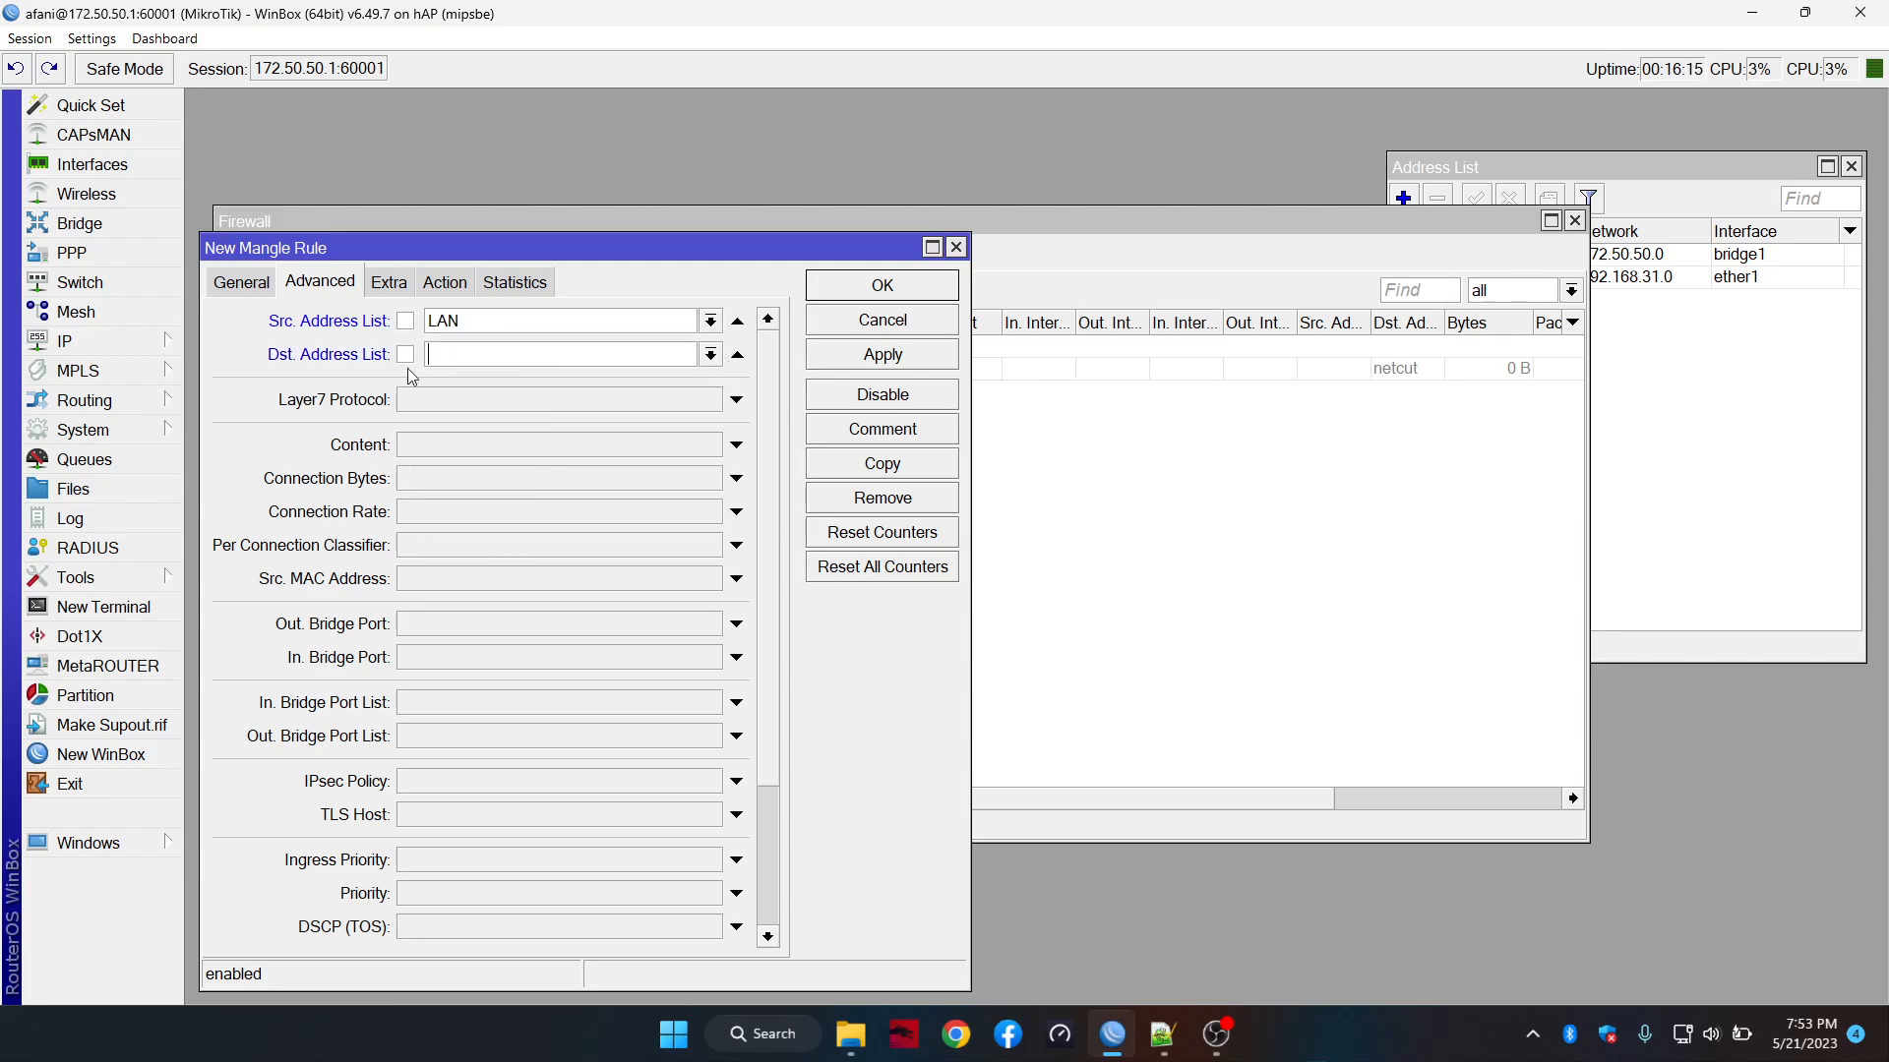
click(710, 356)
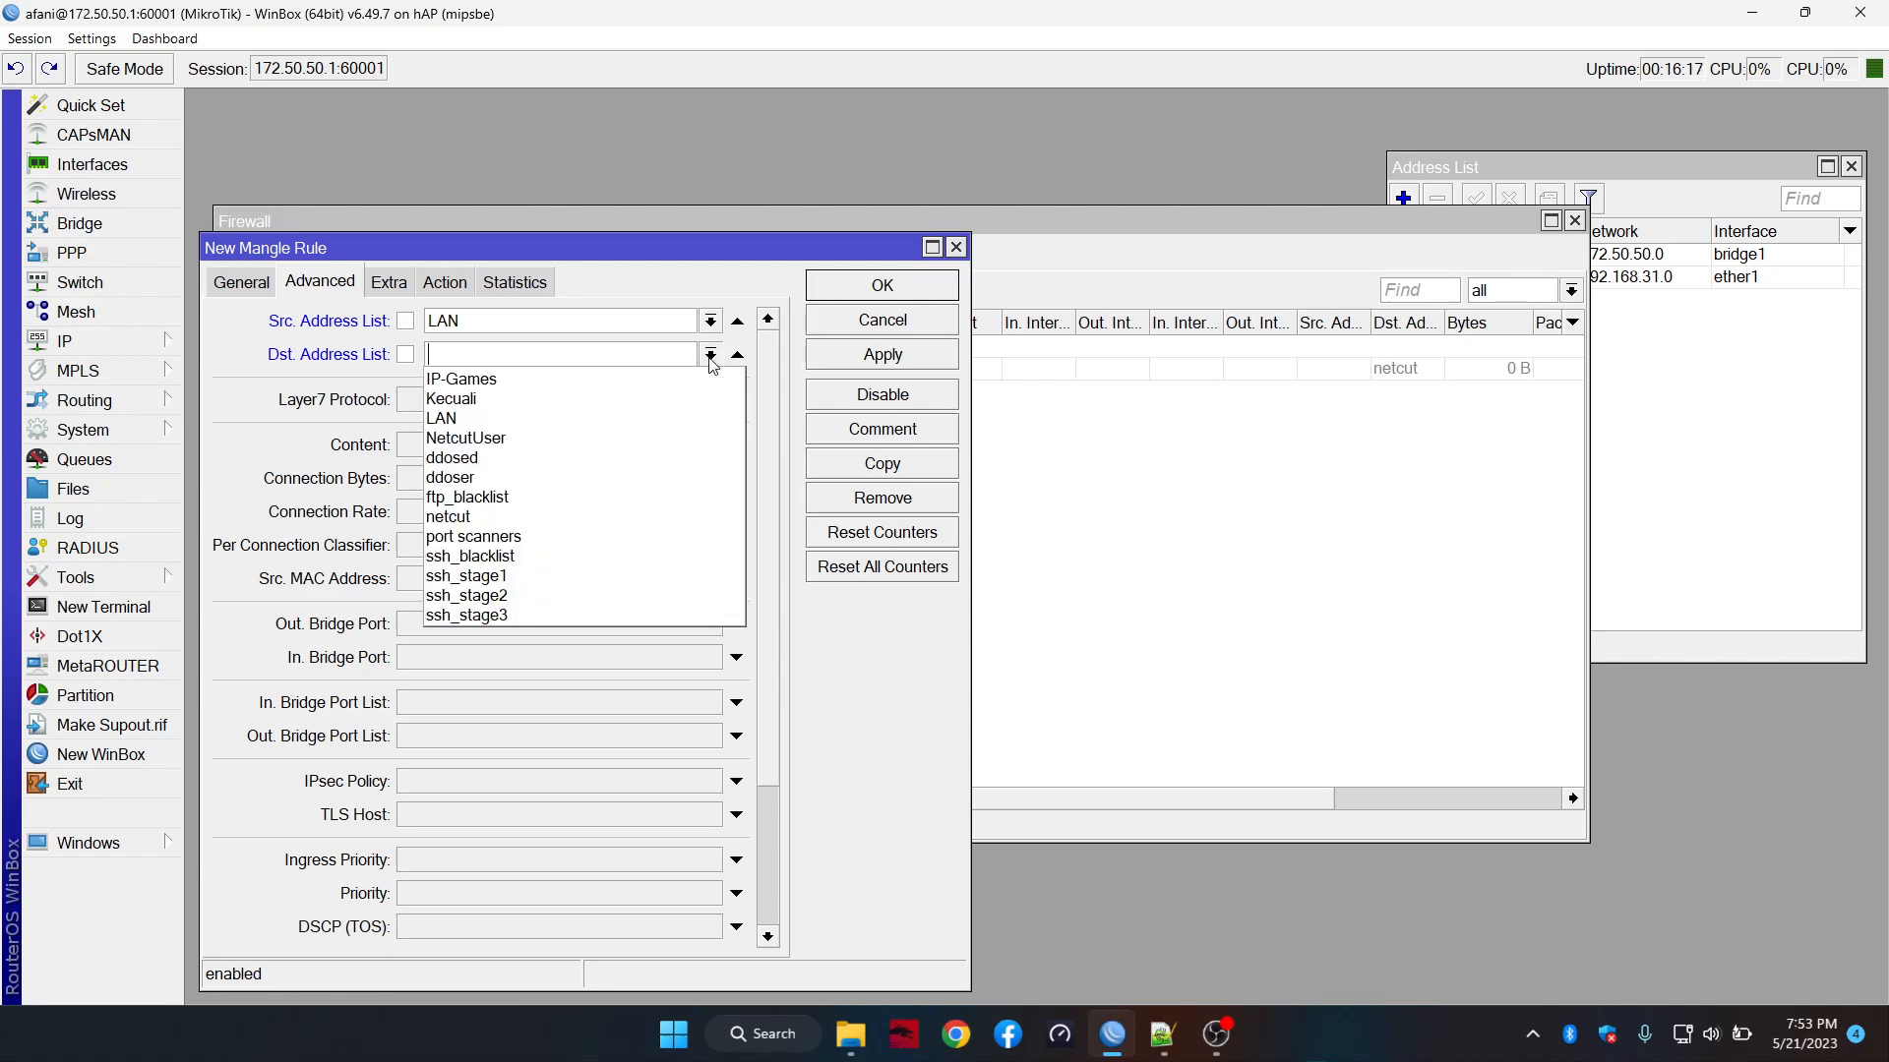
click(669, 380)
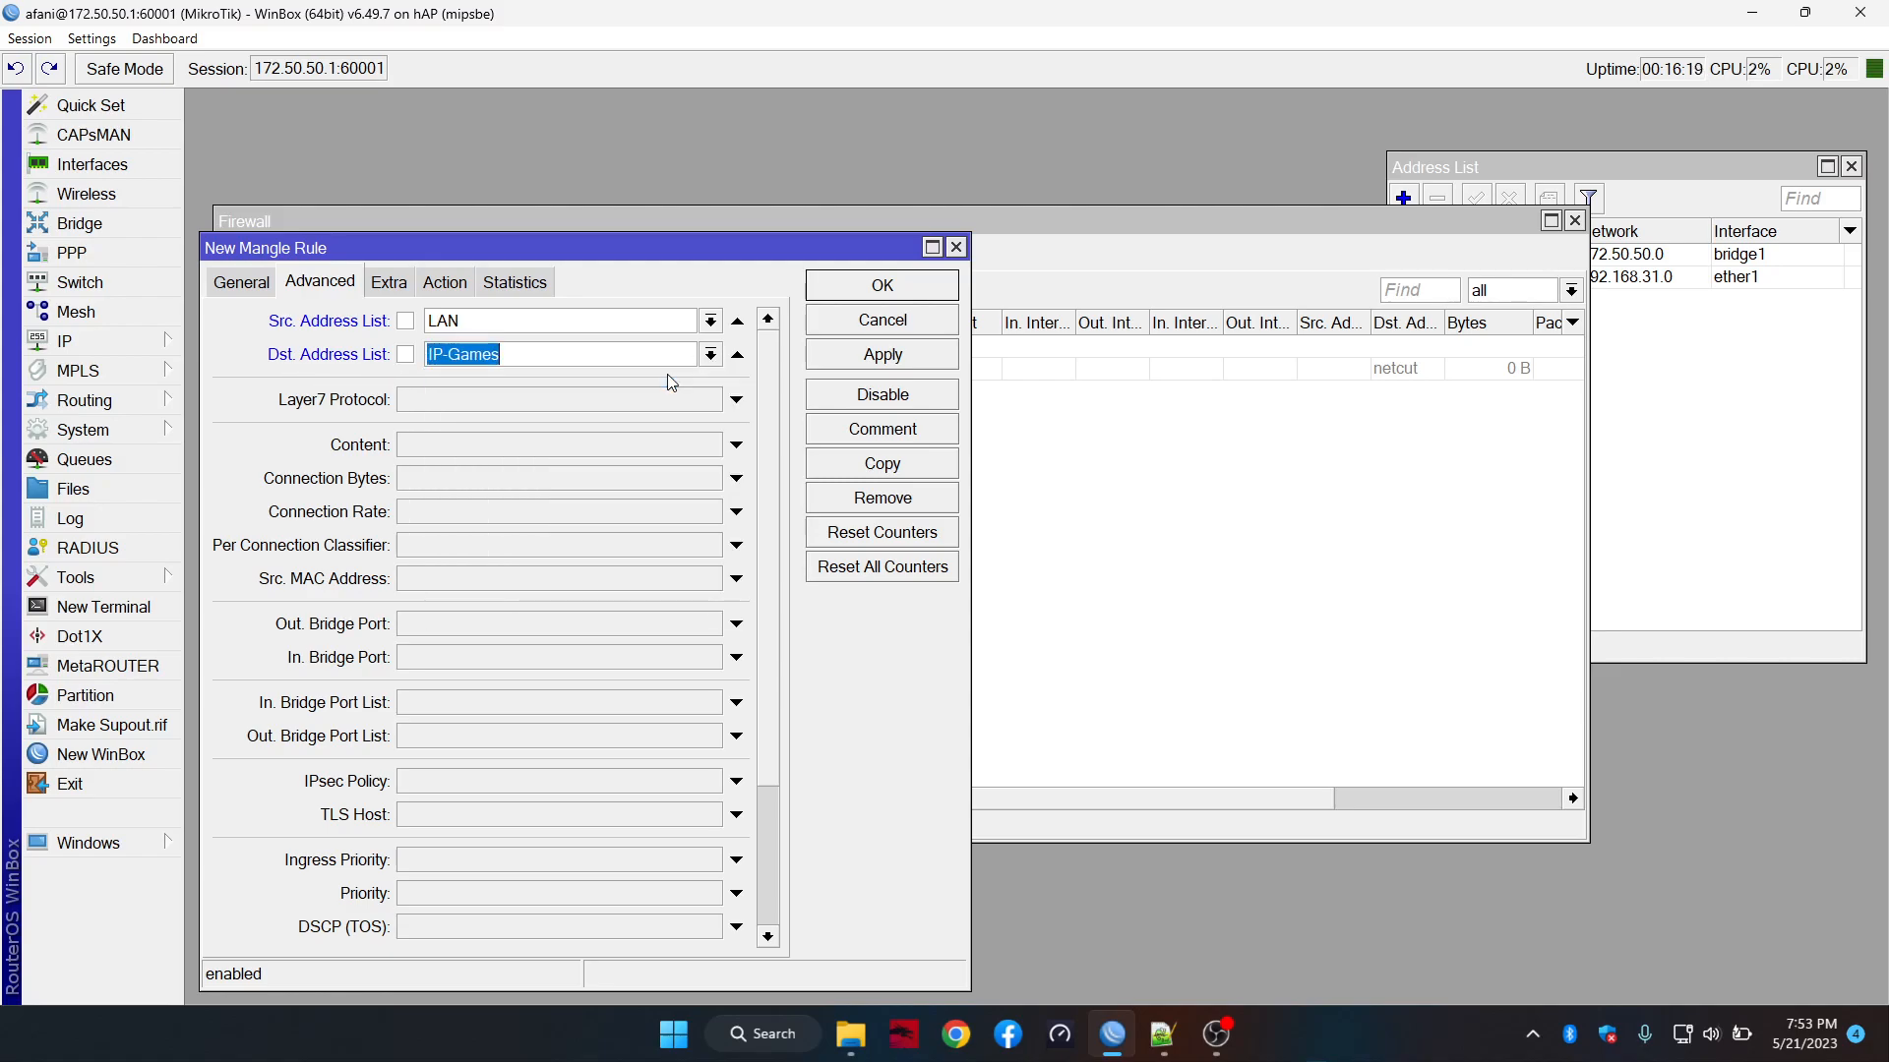
Check the action settings of the second Mobile Legend TCP raw rule, close it and return to the new mangle rule
click(1070, 261)
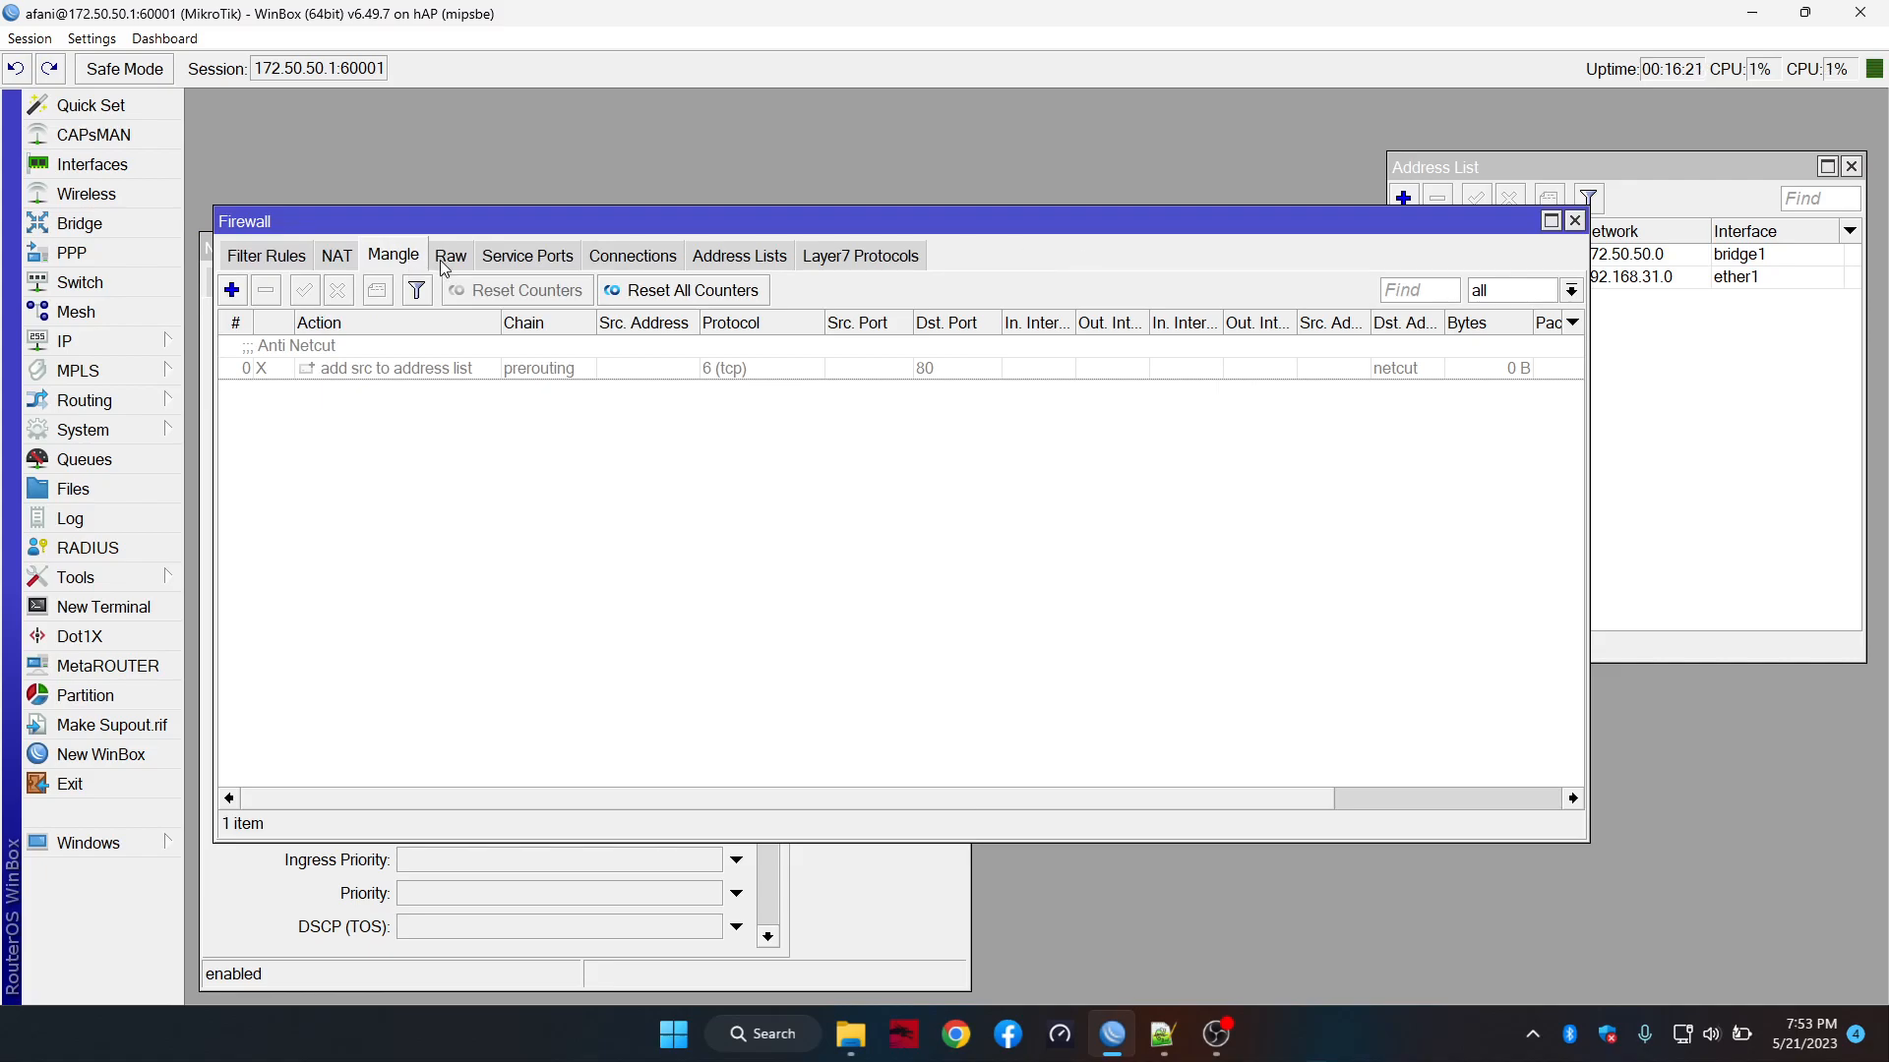
click(446, 264)
double_click(745, 391)
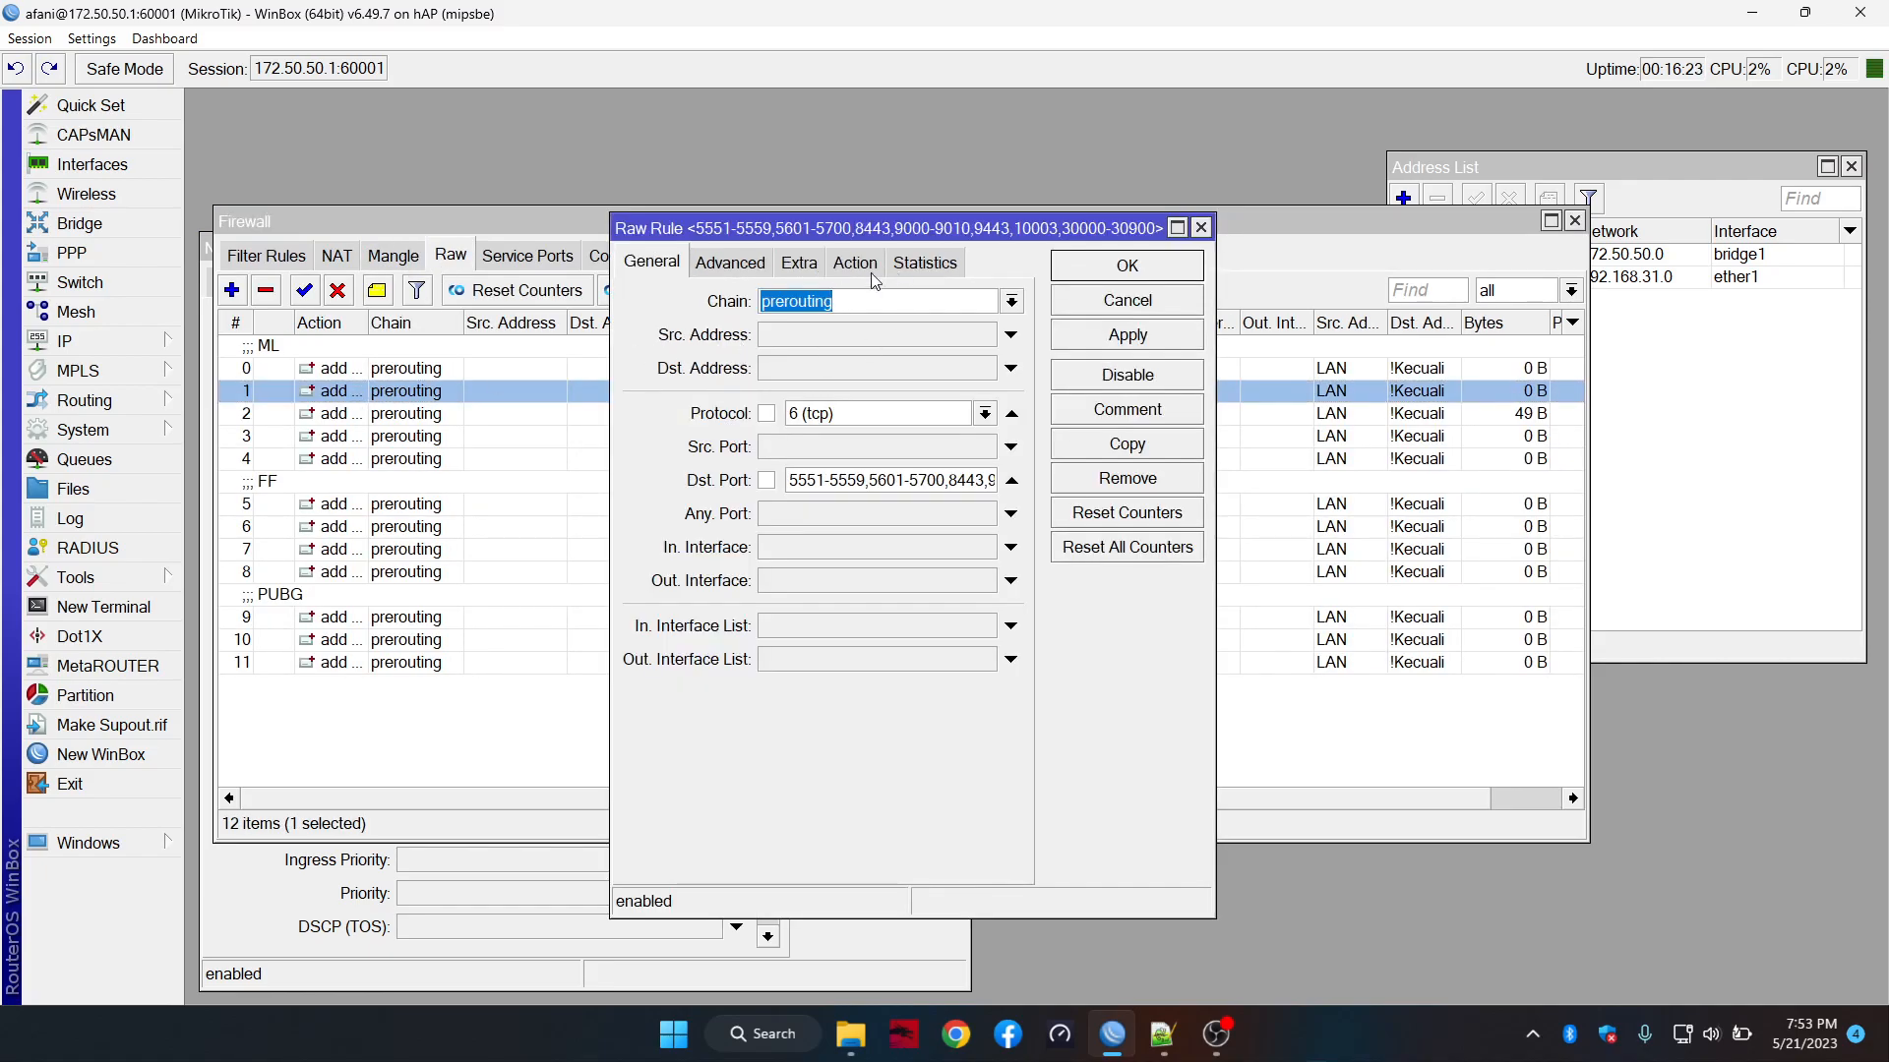
click(867, 266)
click(1116, 271)
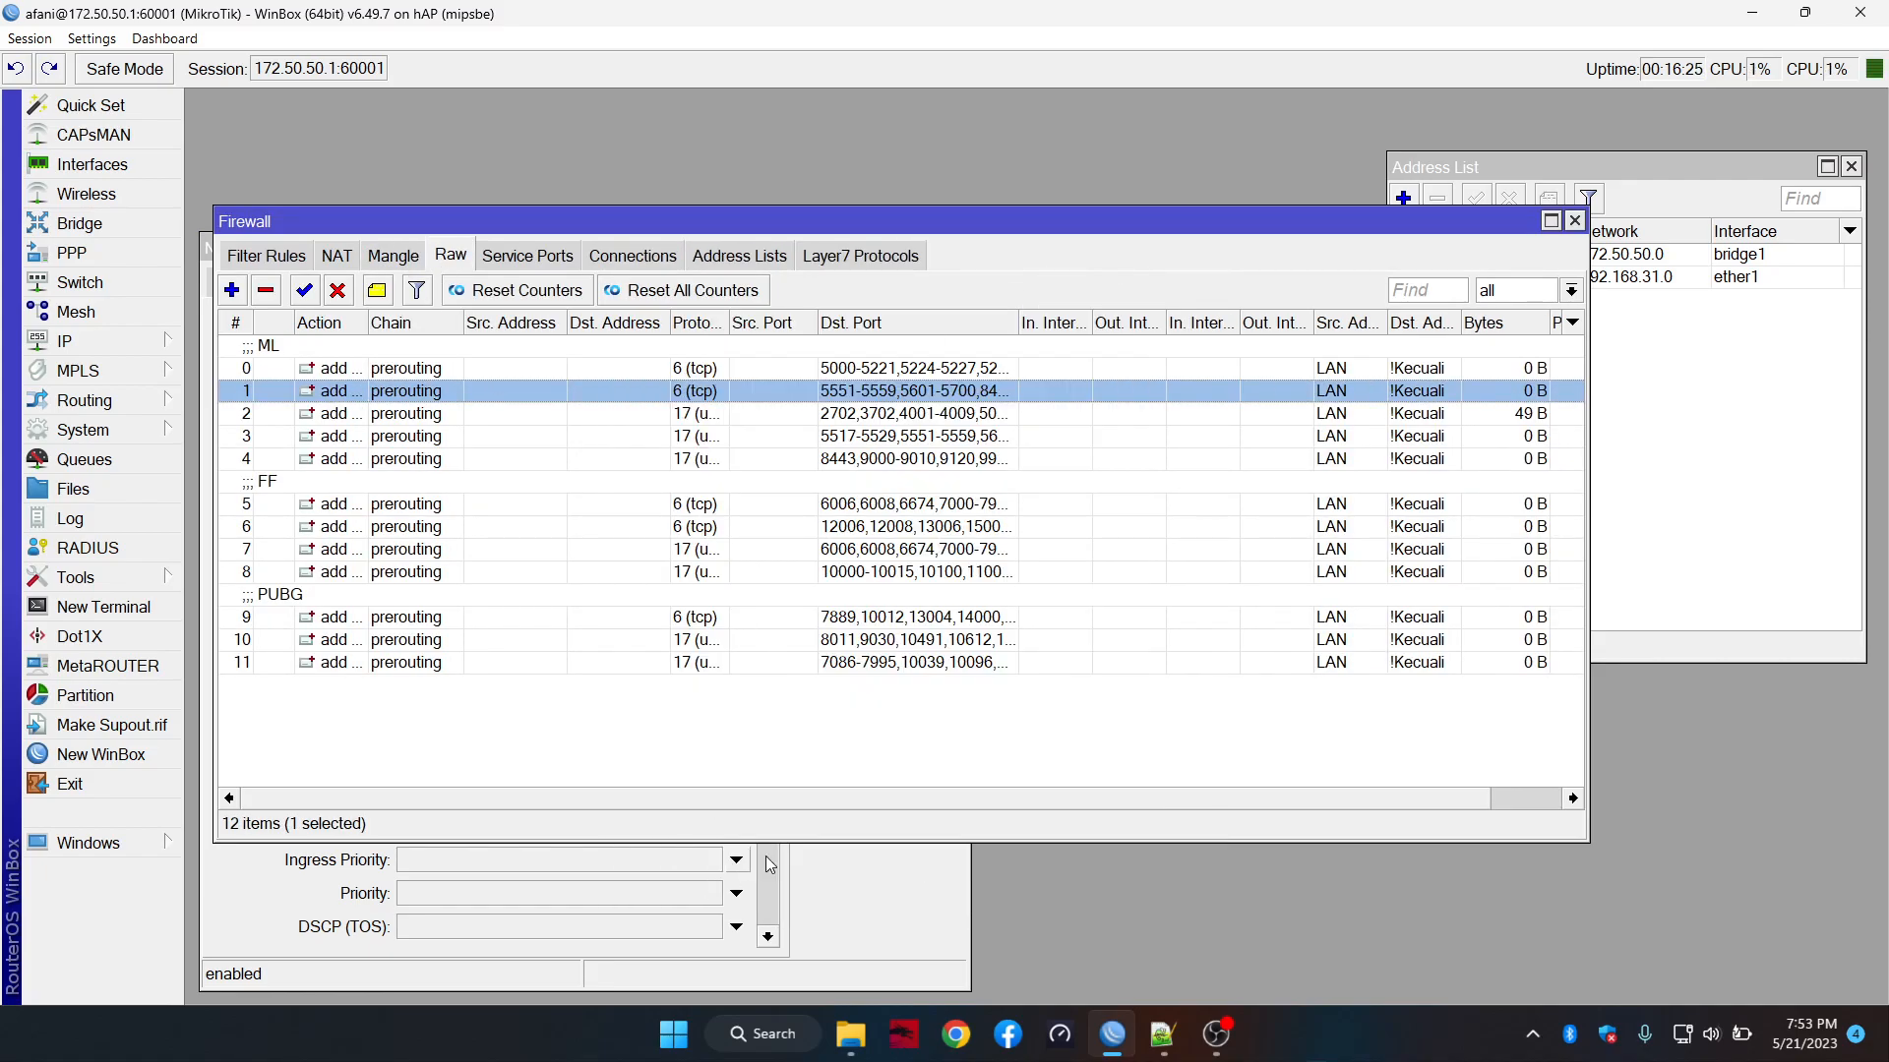
click(848, 848)
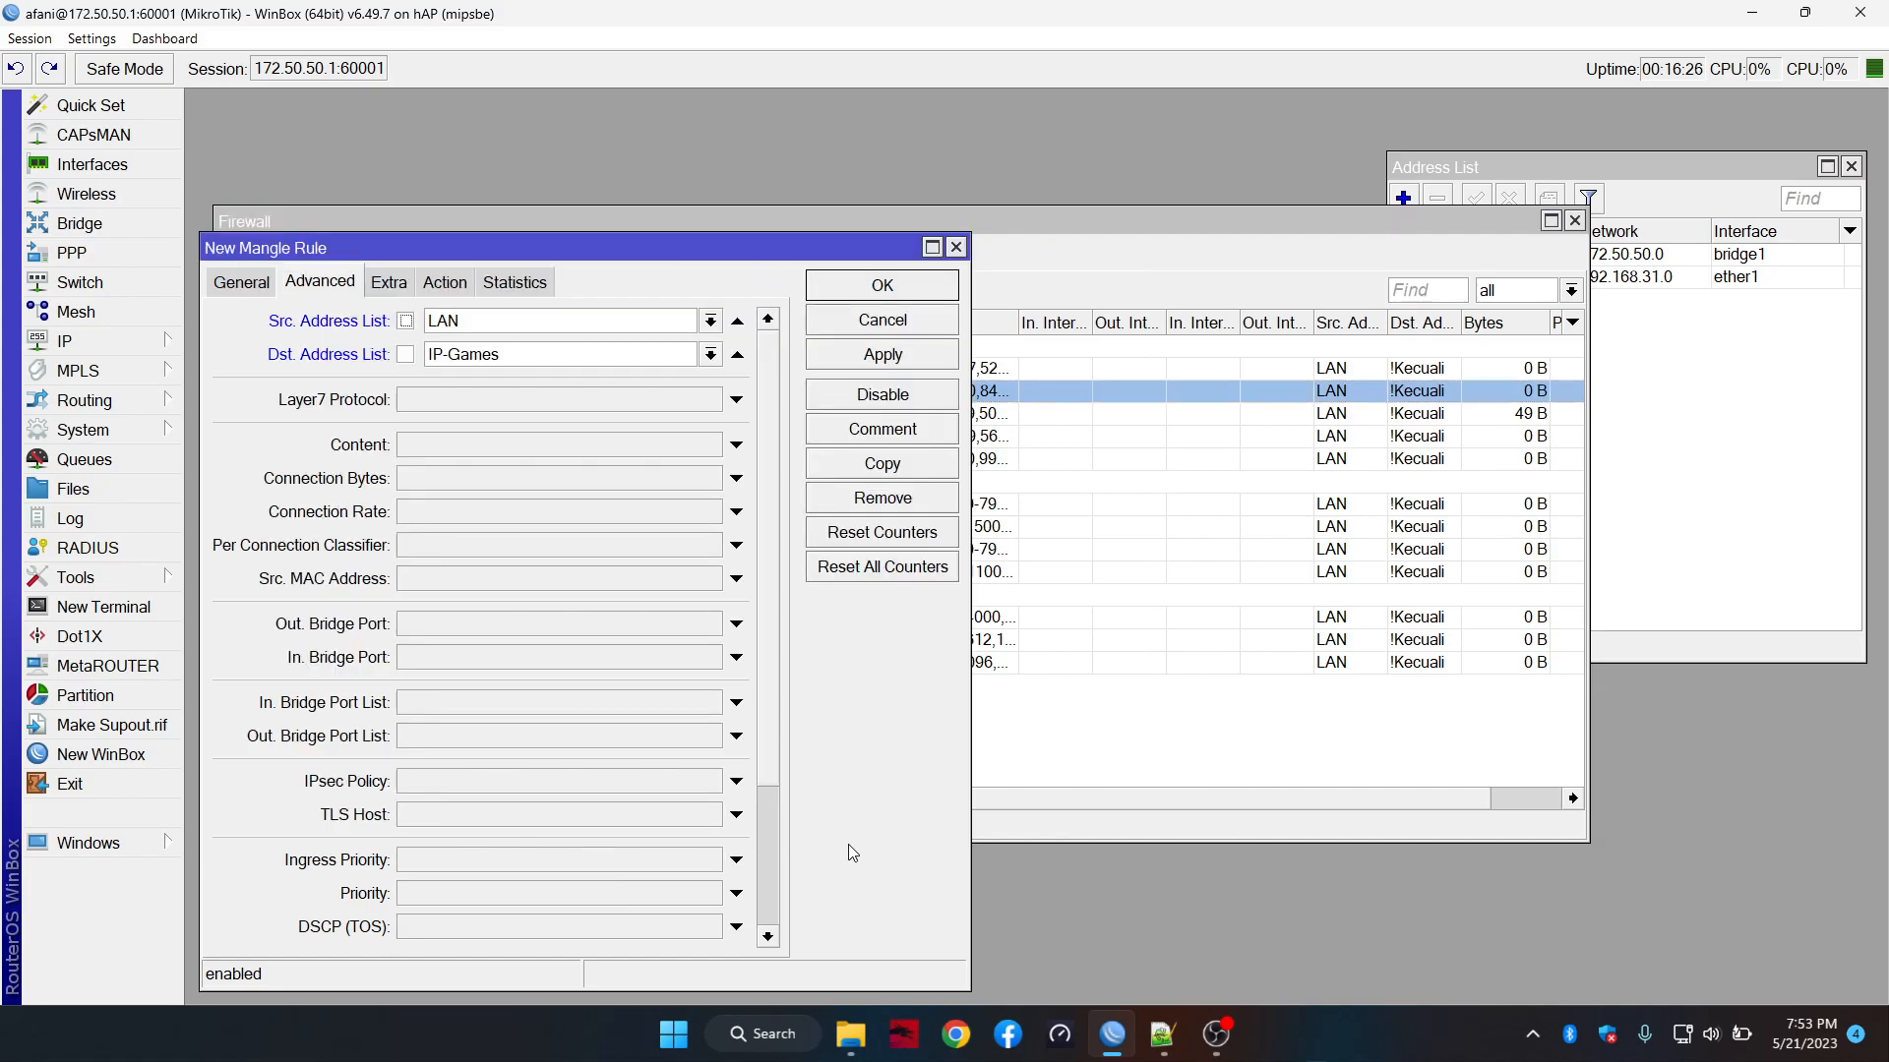
Set the mangle rule's action to mark connection with new connection mark Conn-Game, keep passthrough enabled, and save the rule
click(445, 281)
click(486, 321)
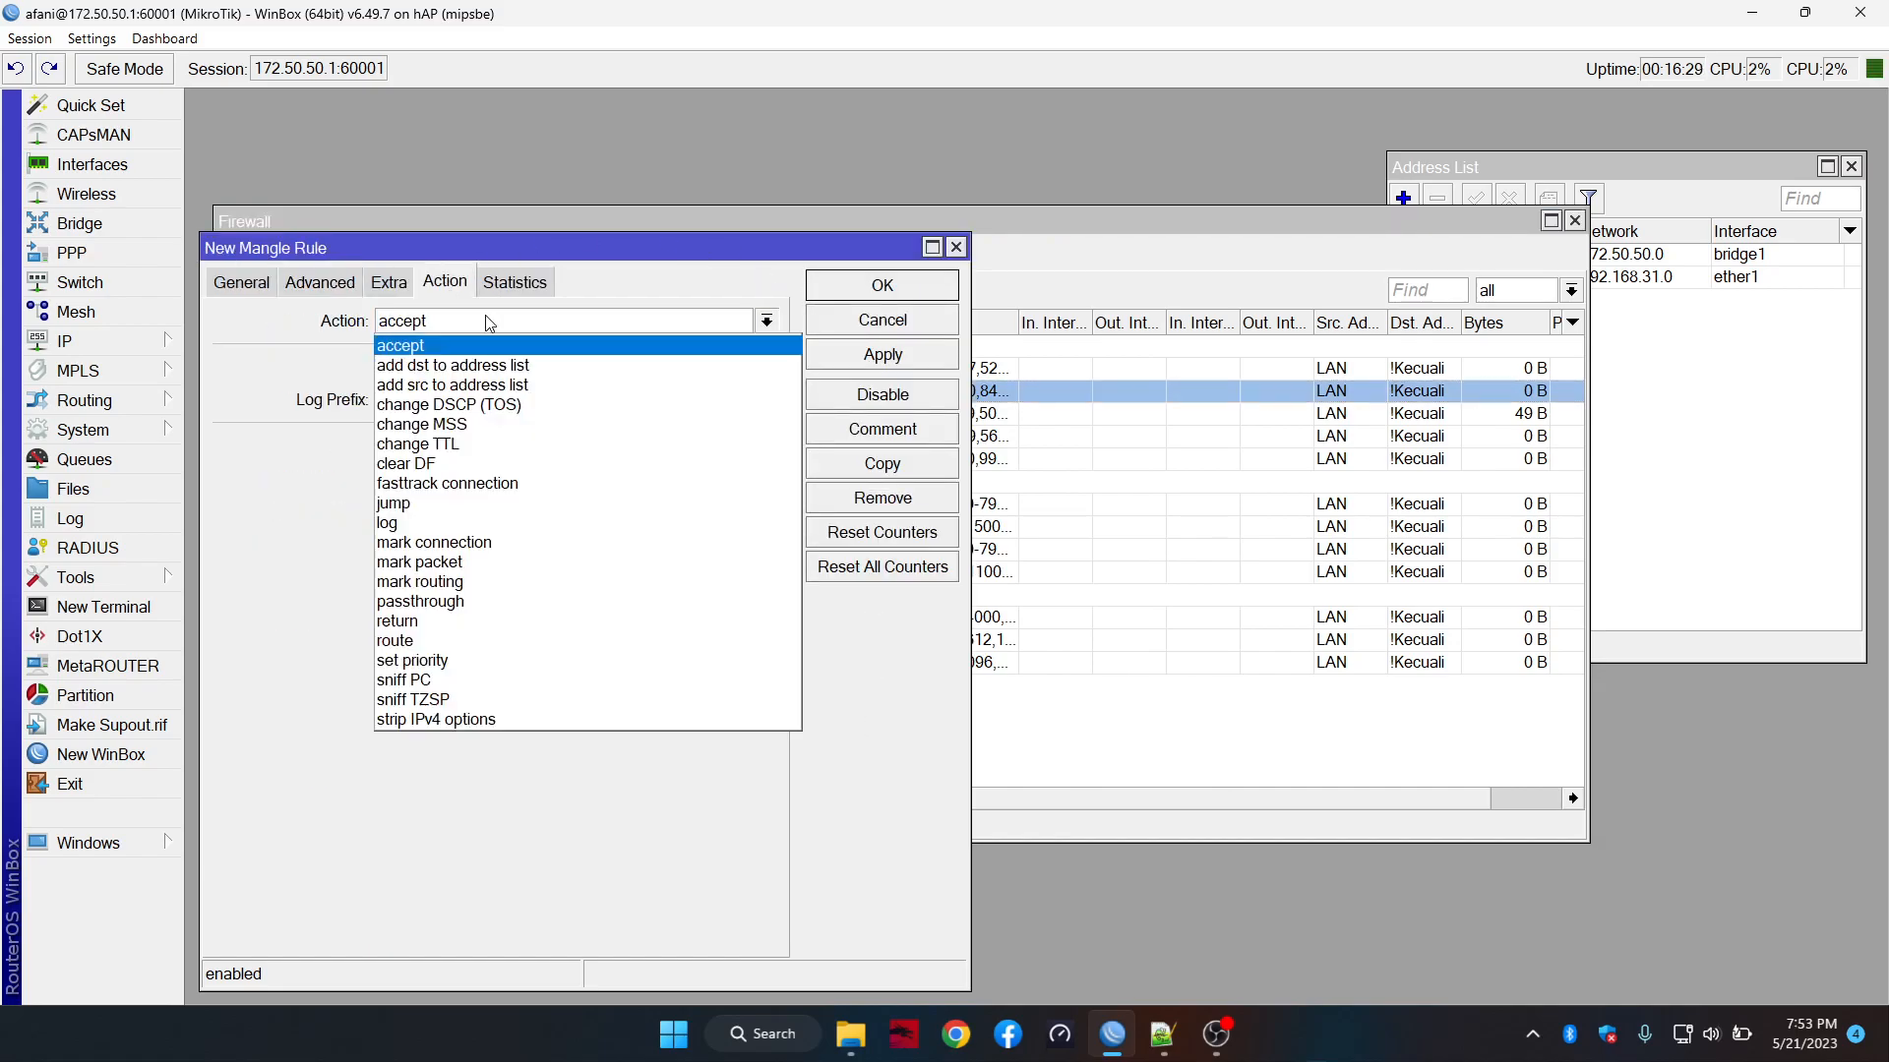
click(439, 544)
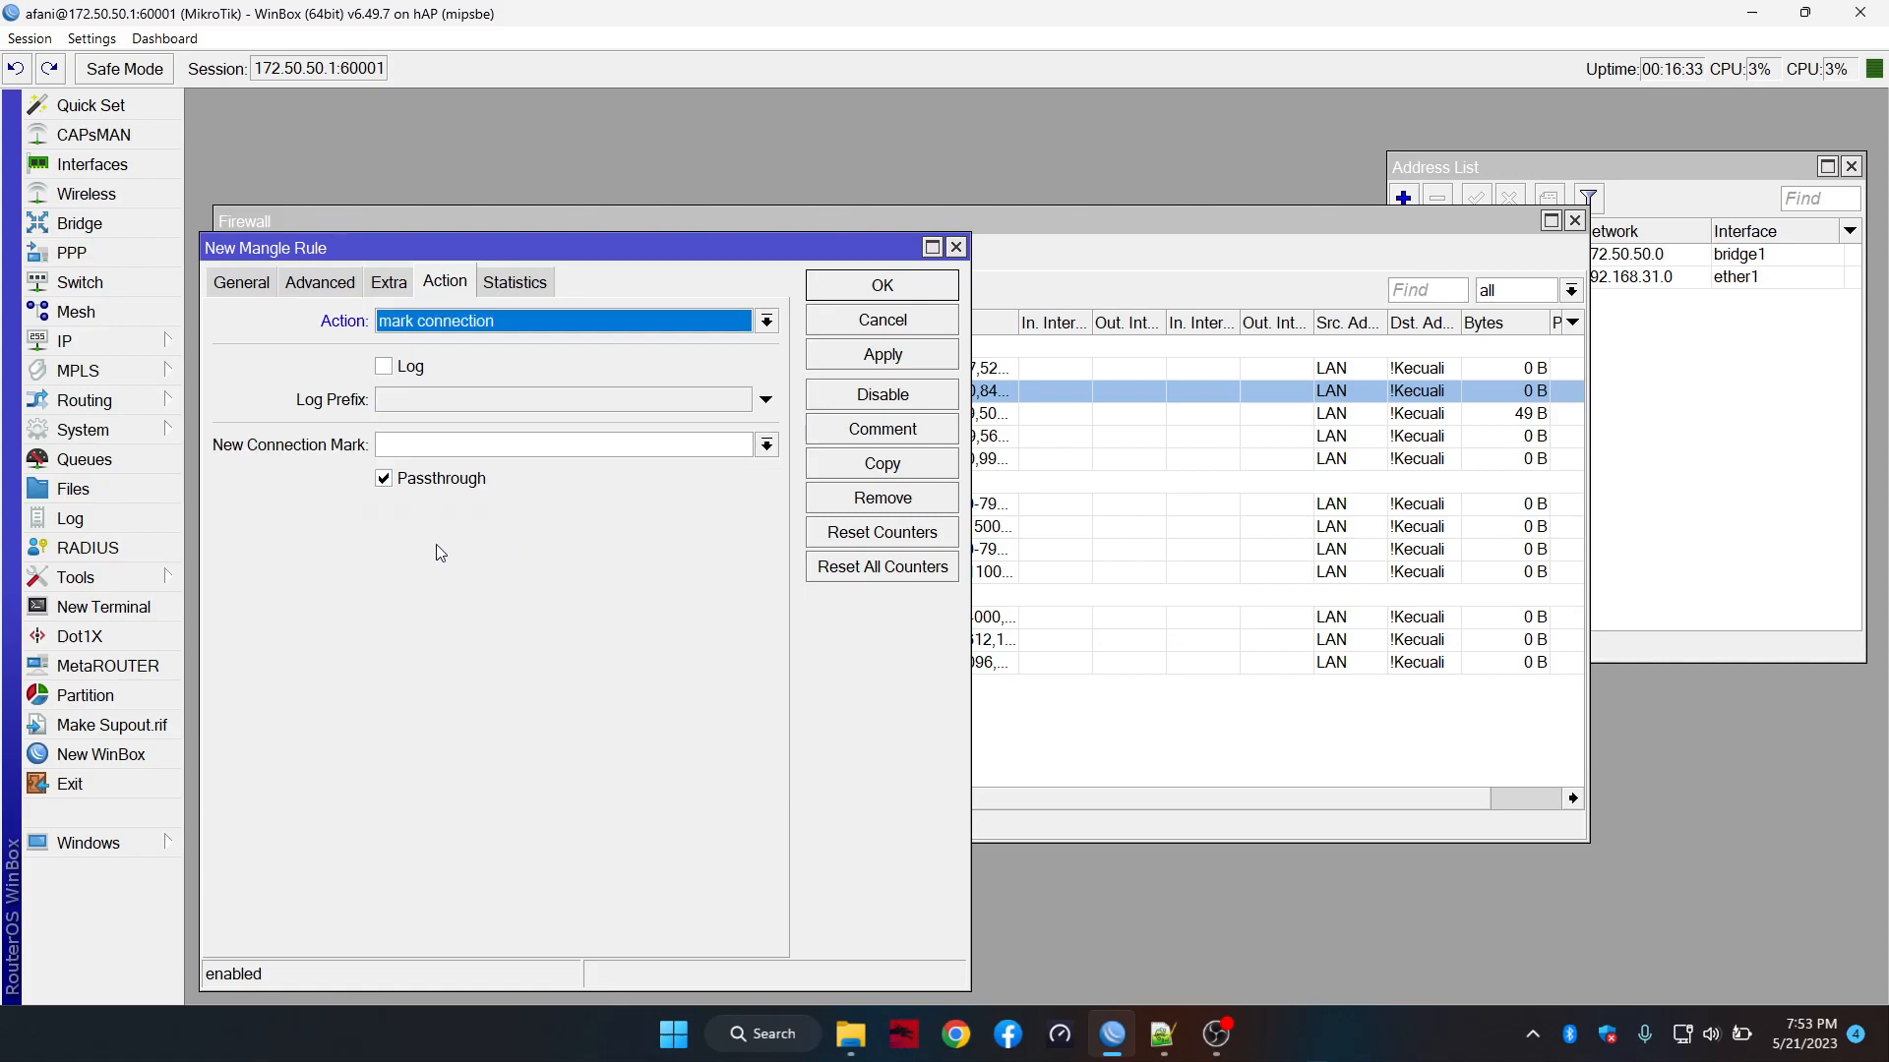
click(492, 449)
text(Conn-Game)
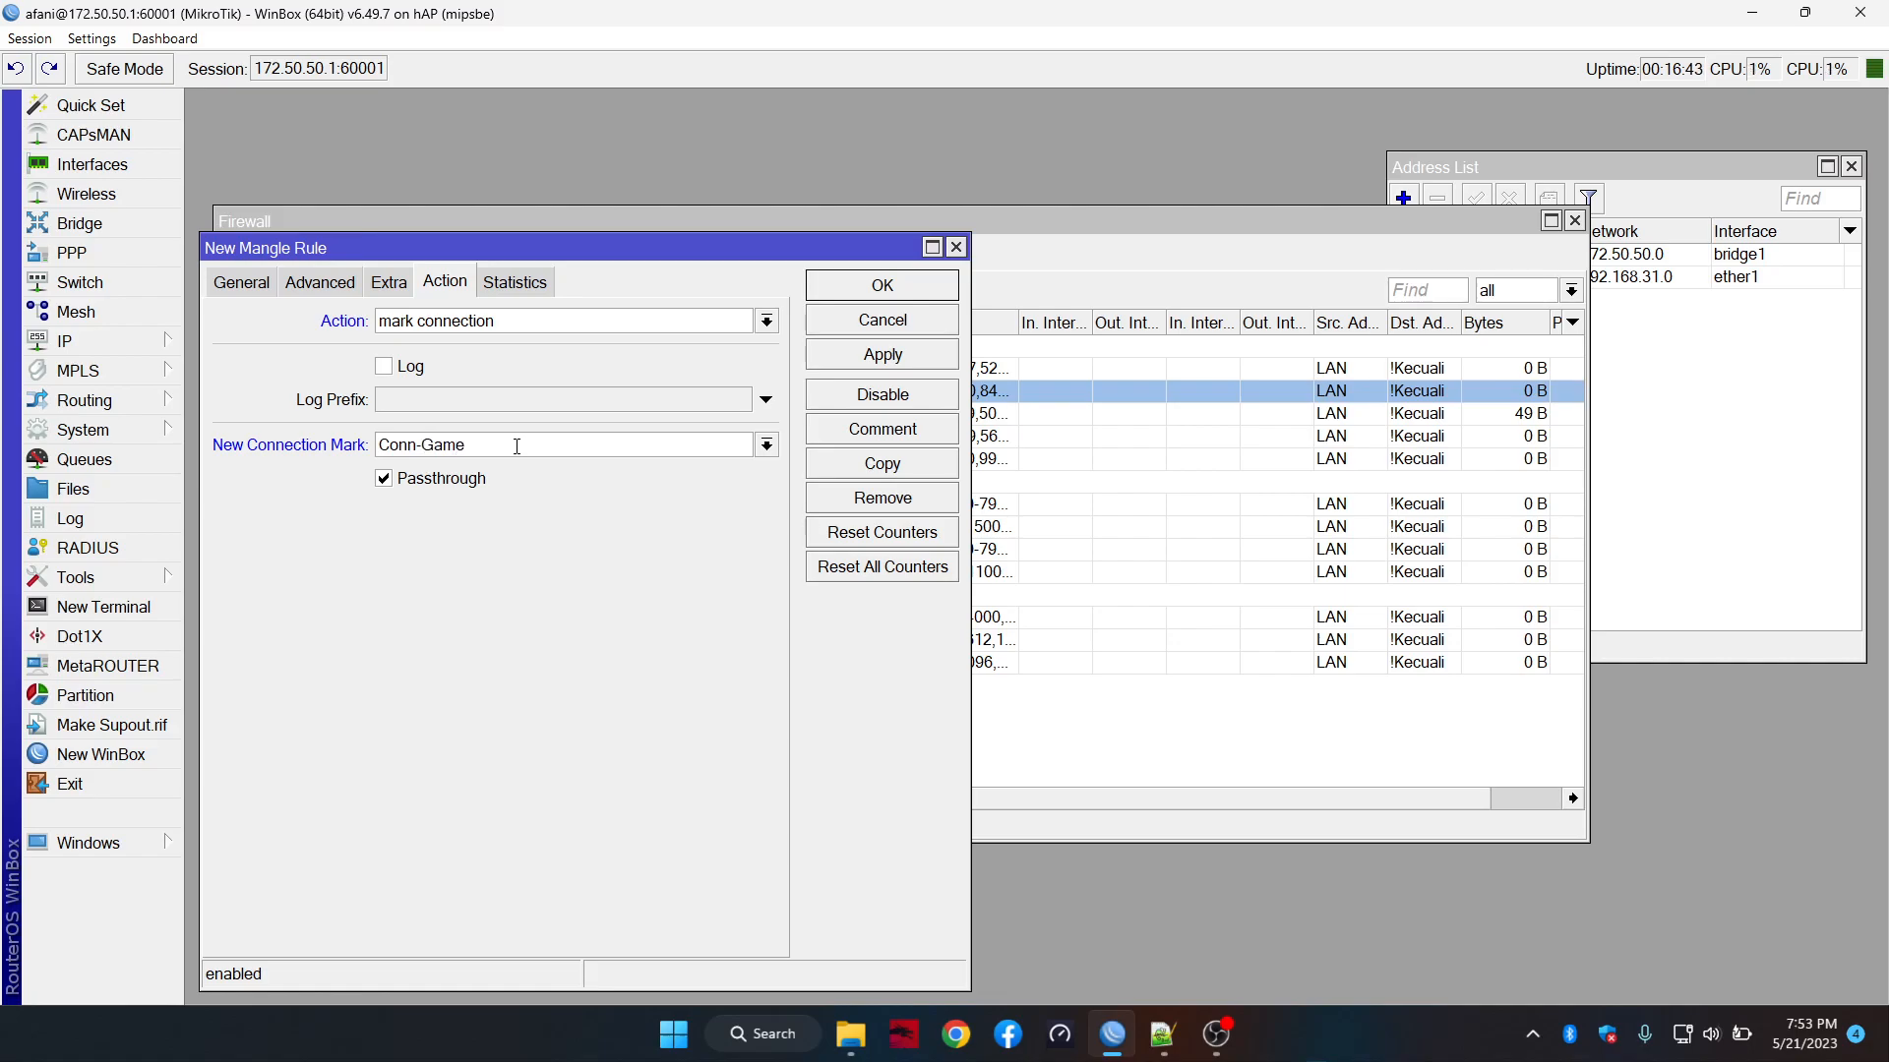
click(851, 371)
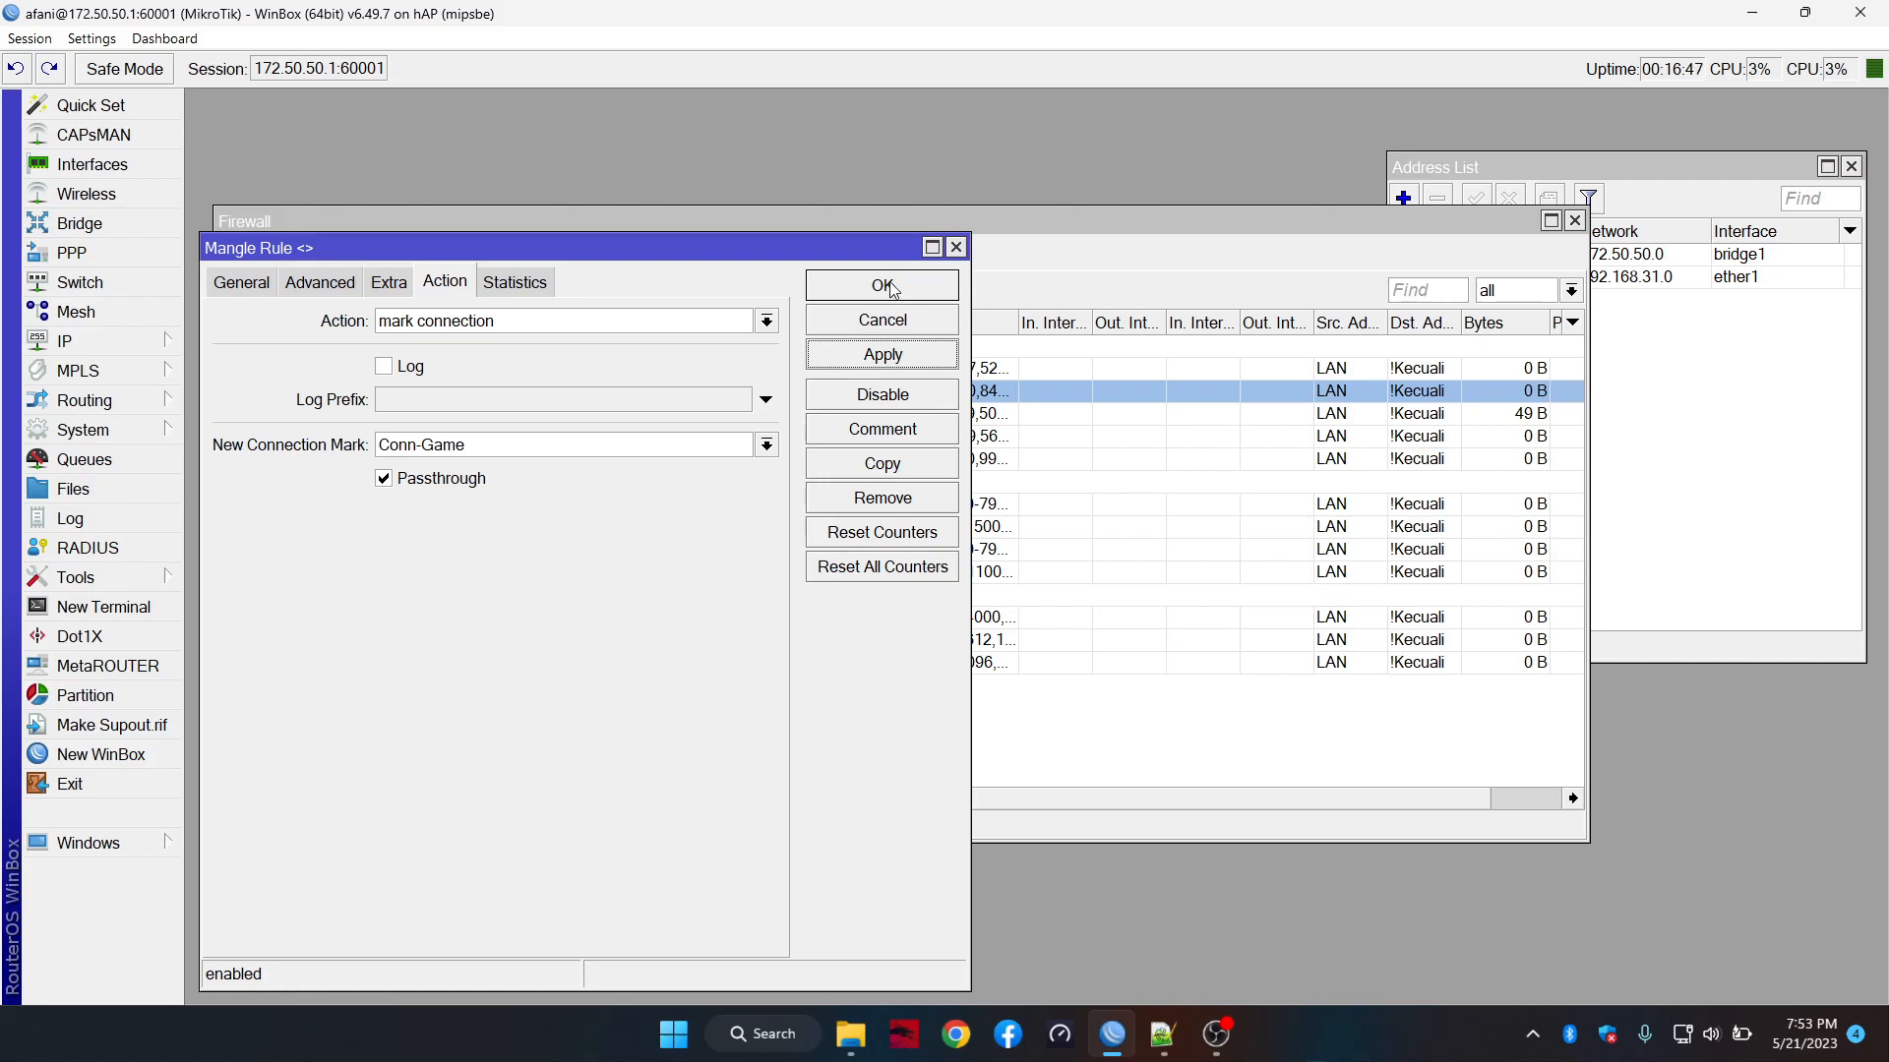
click(257, 288)
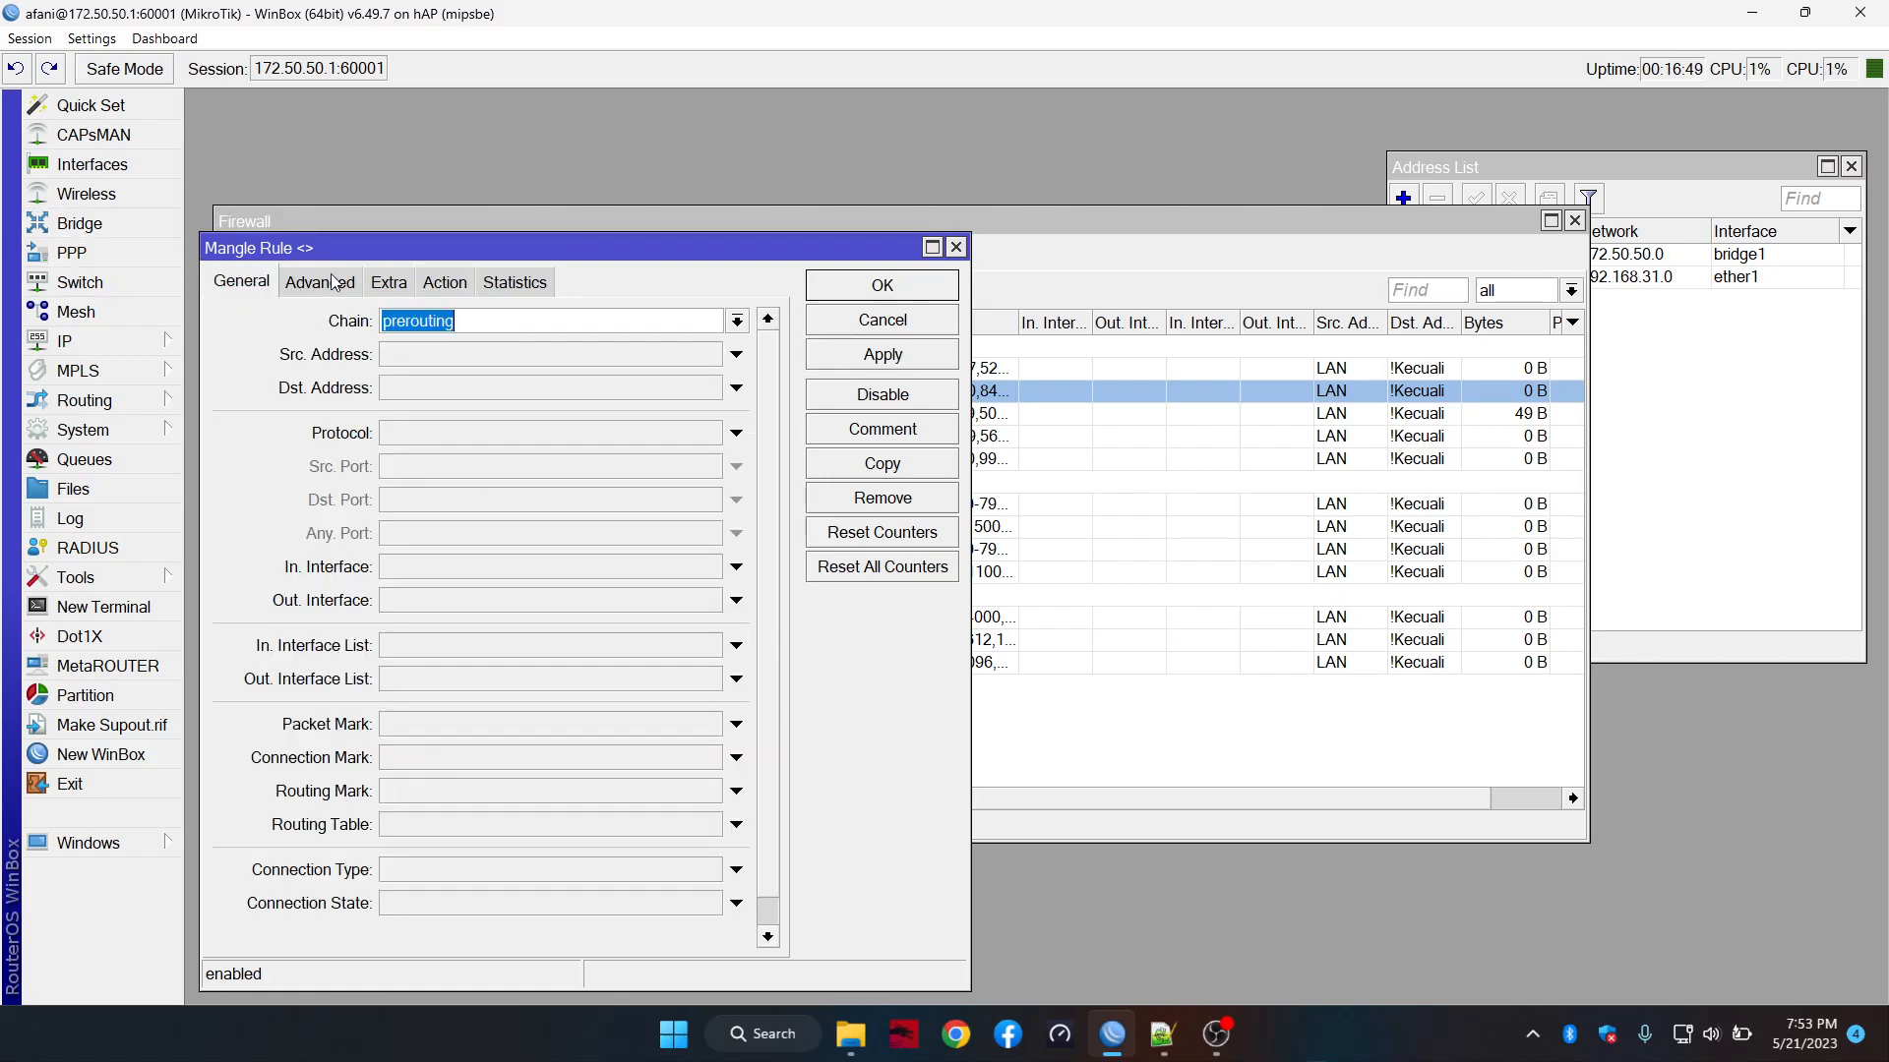
click(931, 286)
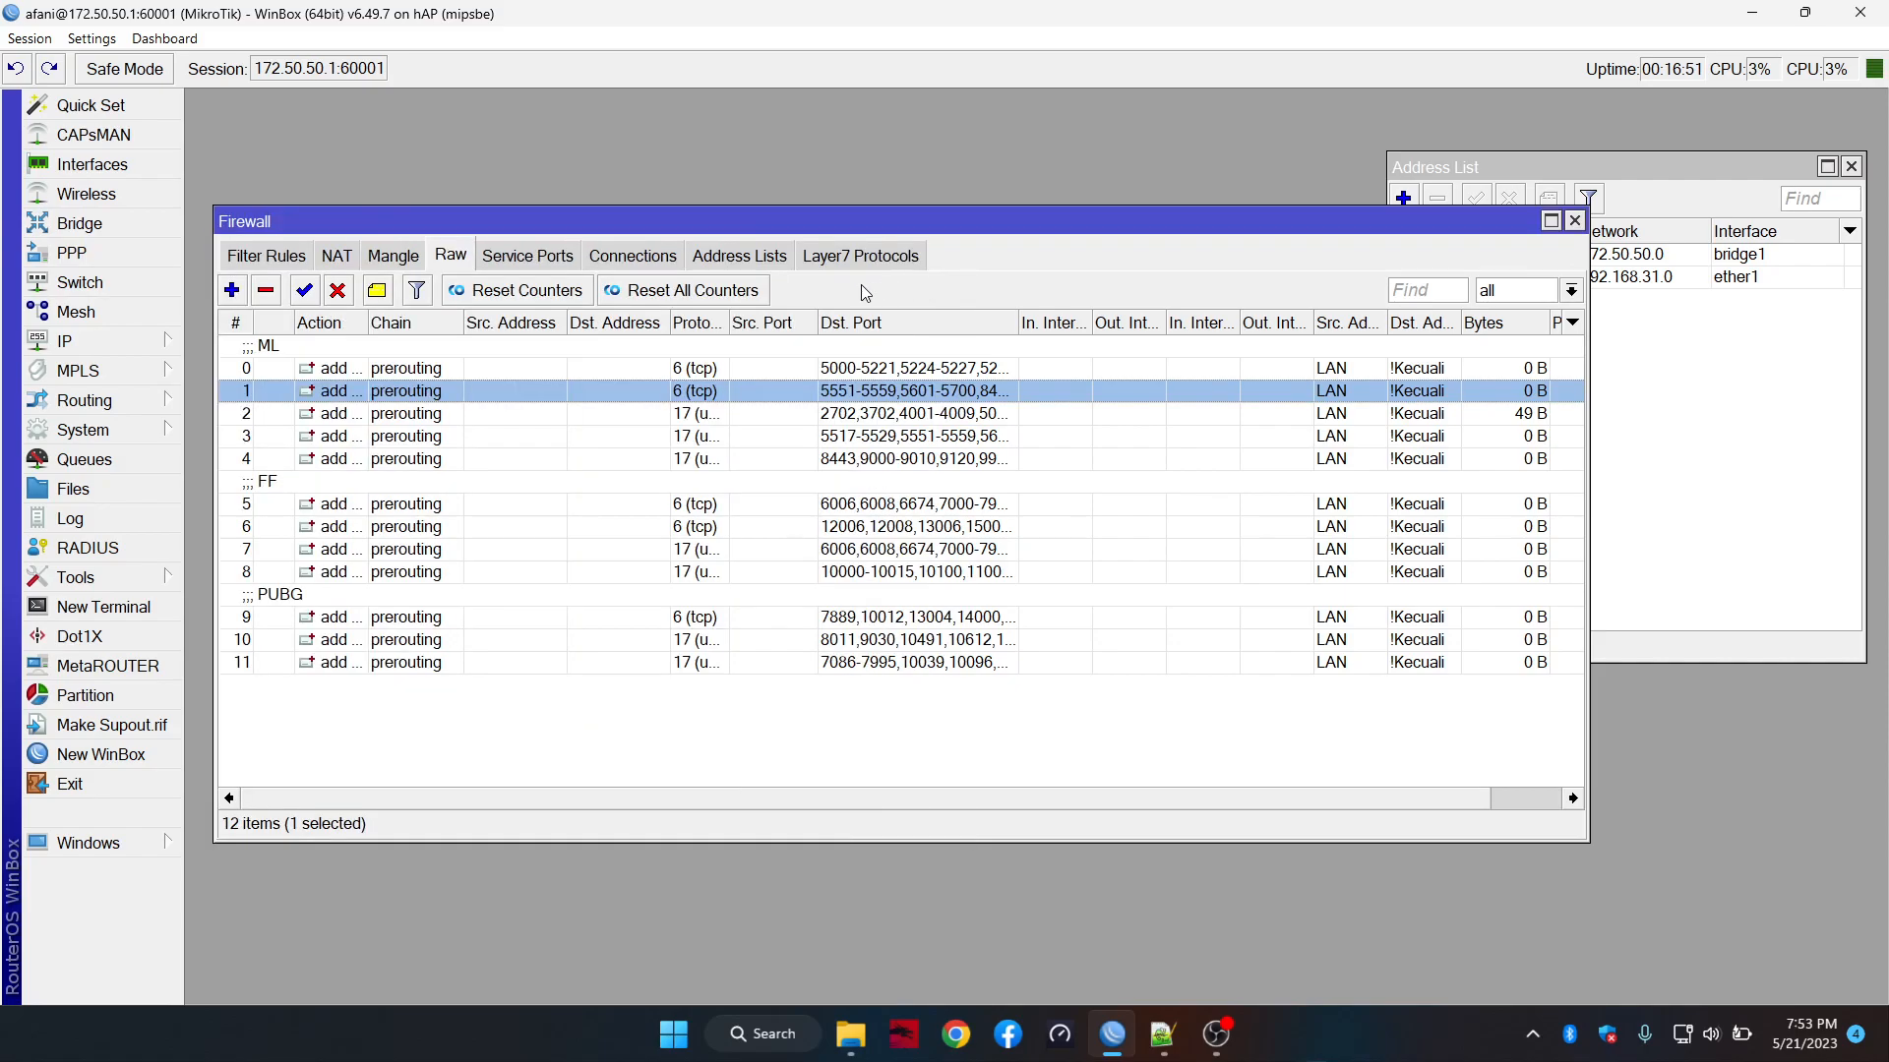
Add the comment Routing Game to the mark connection mangle rule and save it
click(404, 268)
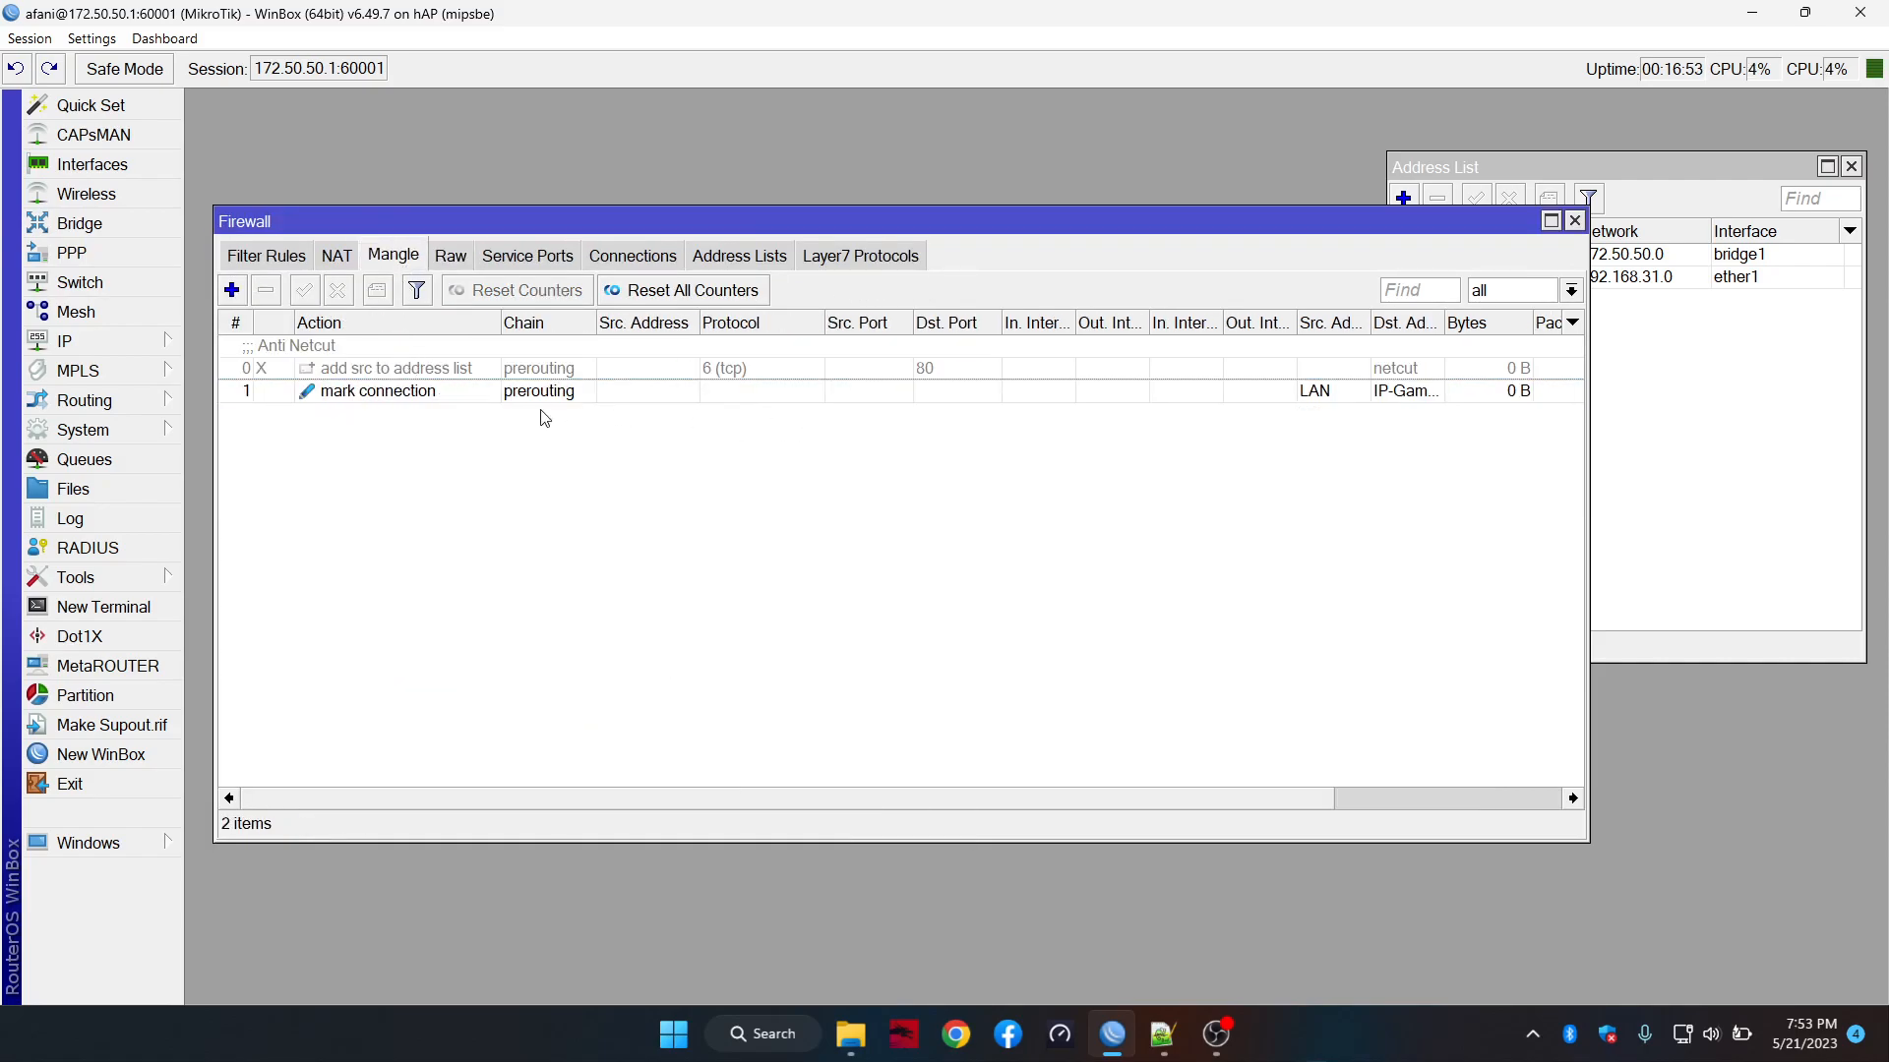
click(477, 393)
double_click(477, 393)
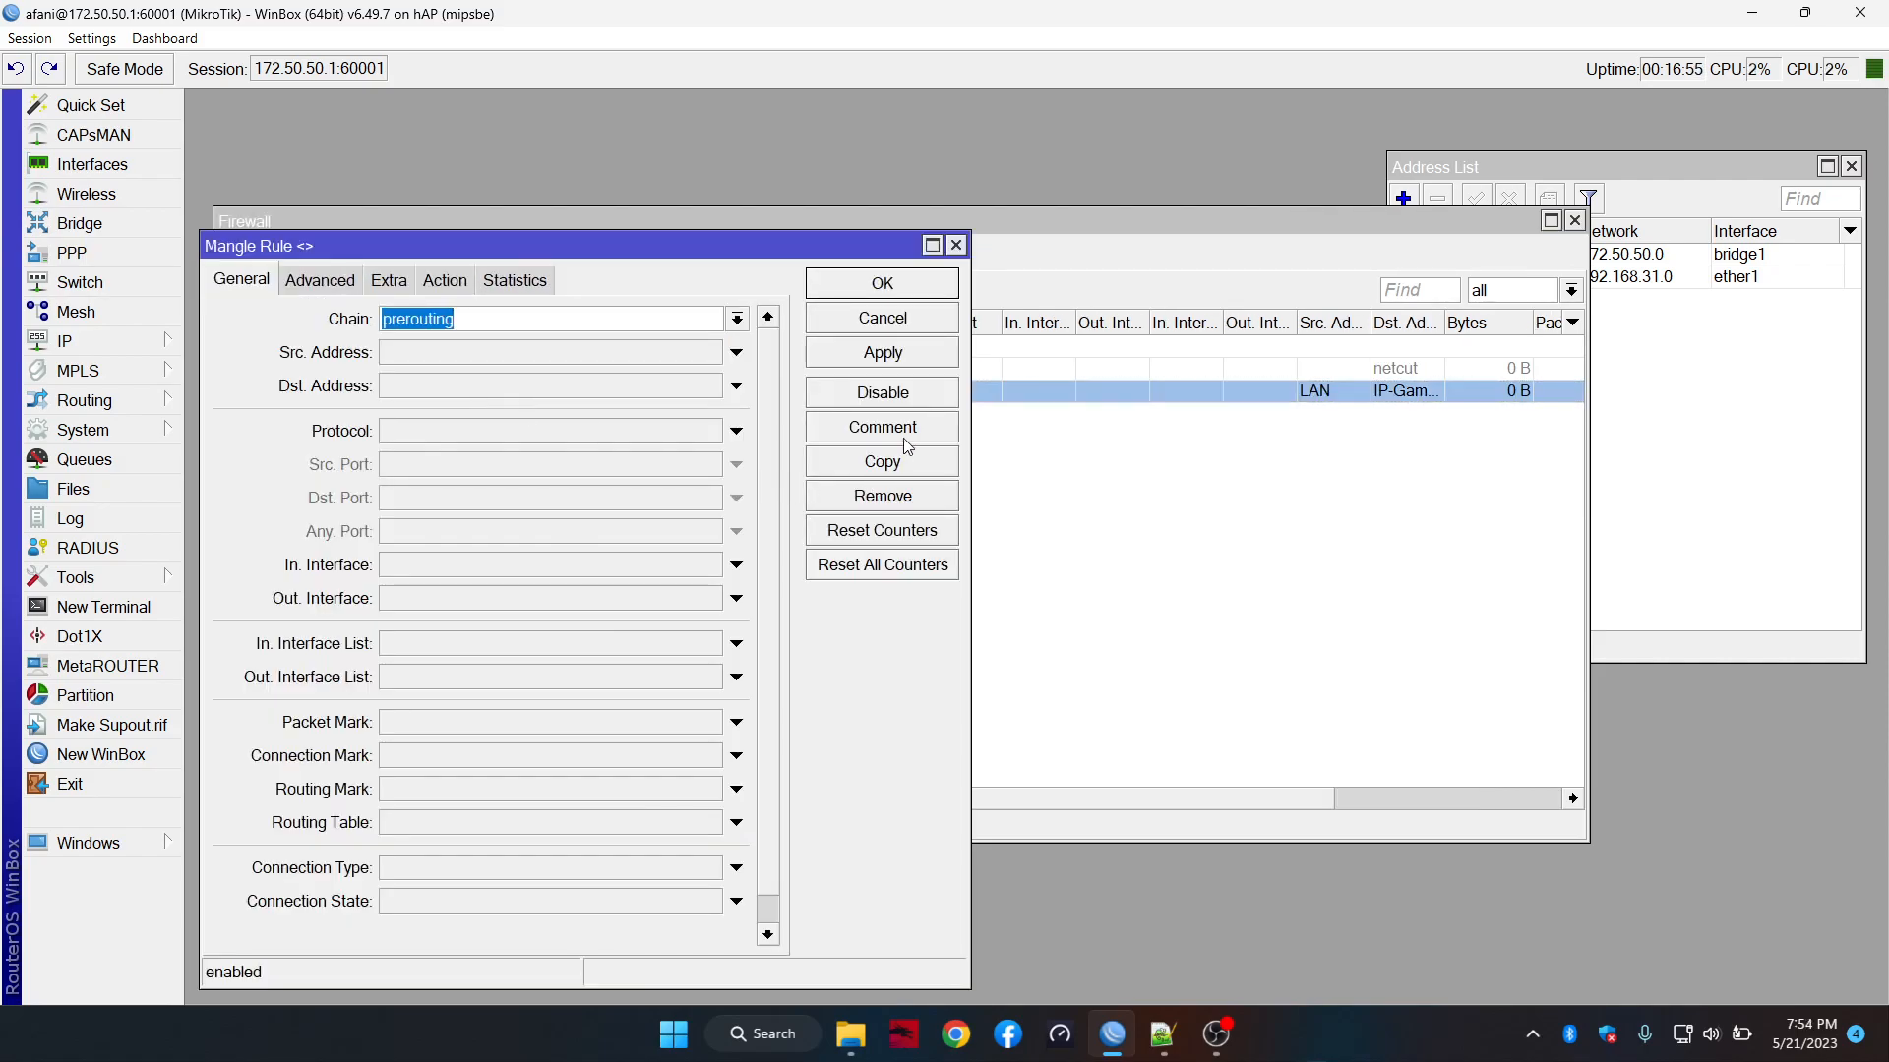
click(932, 431)
text(R)
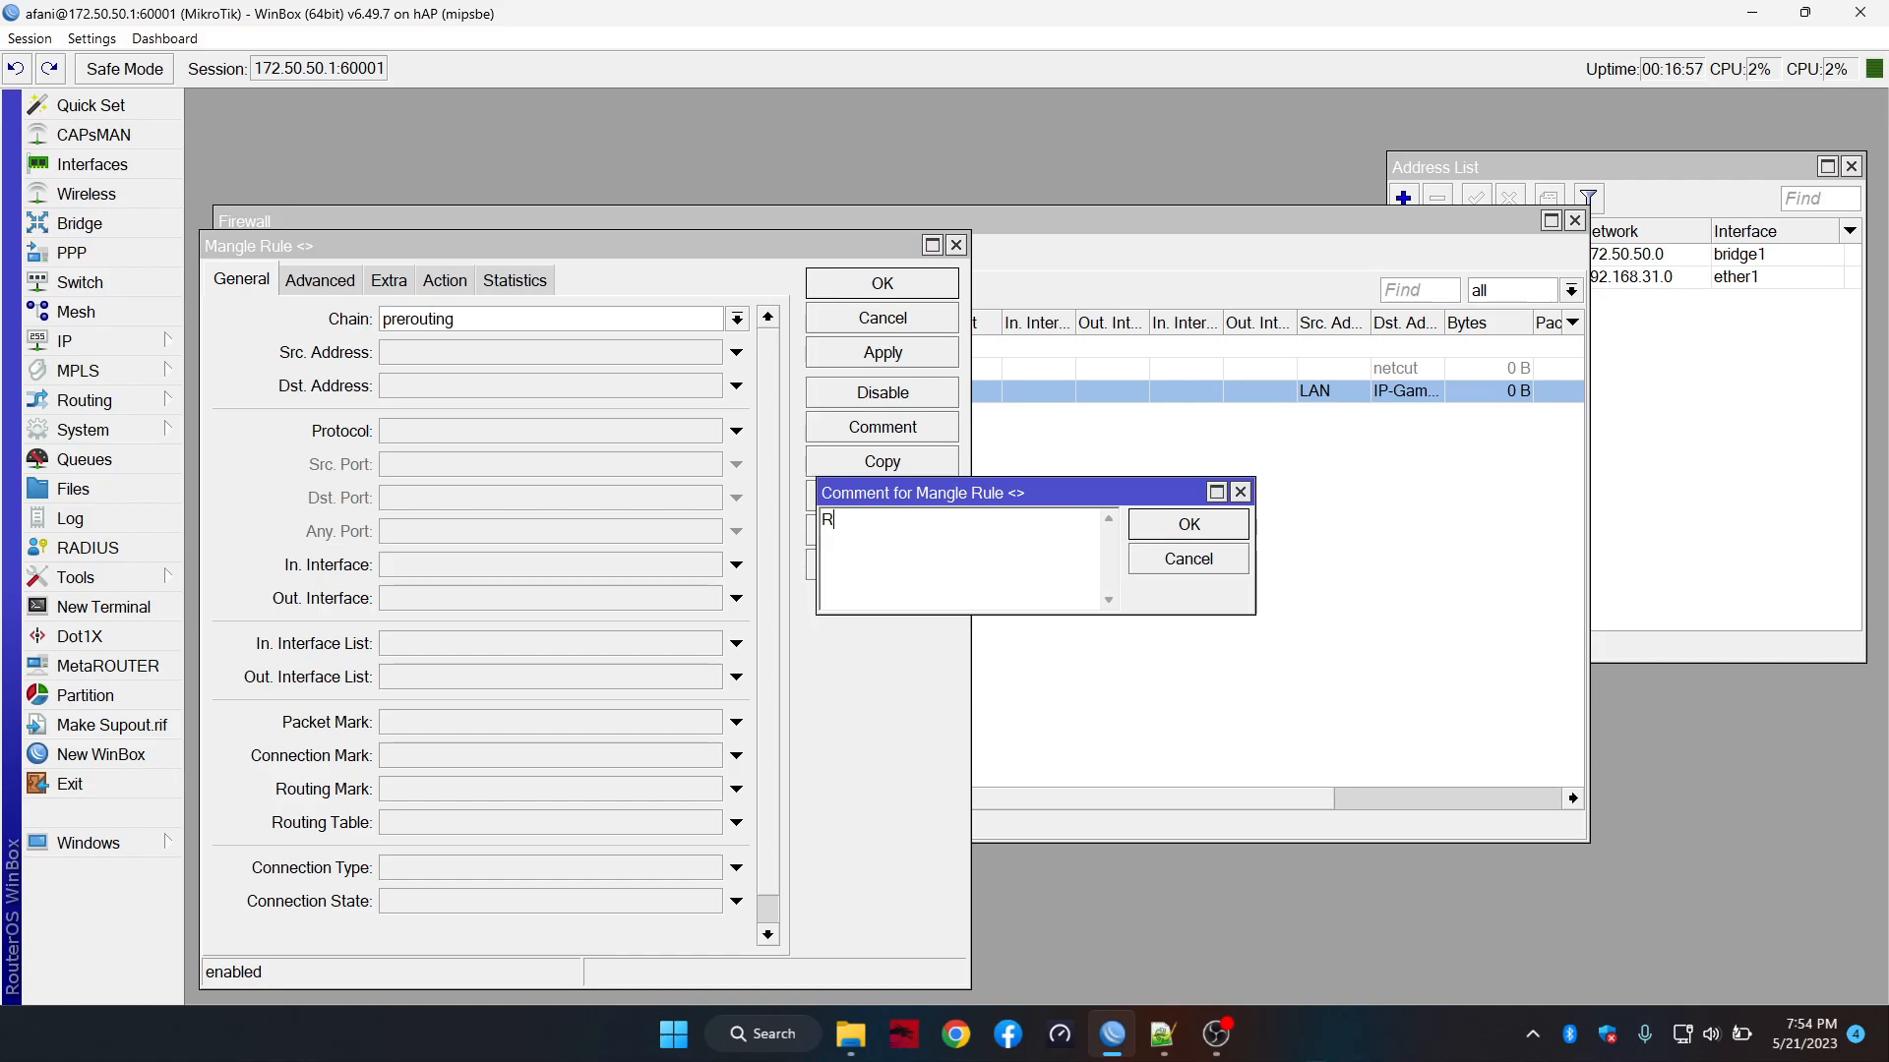
text(Routing Game)
click(1187, 535)
click(891, 285)
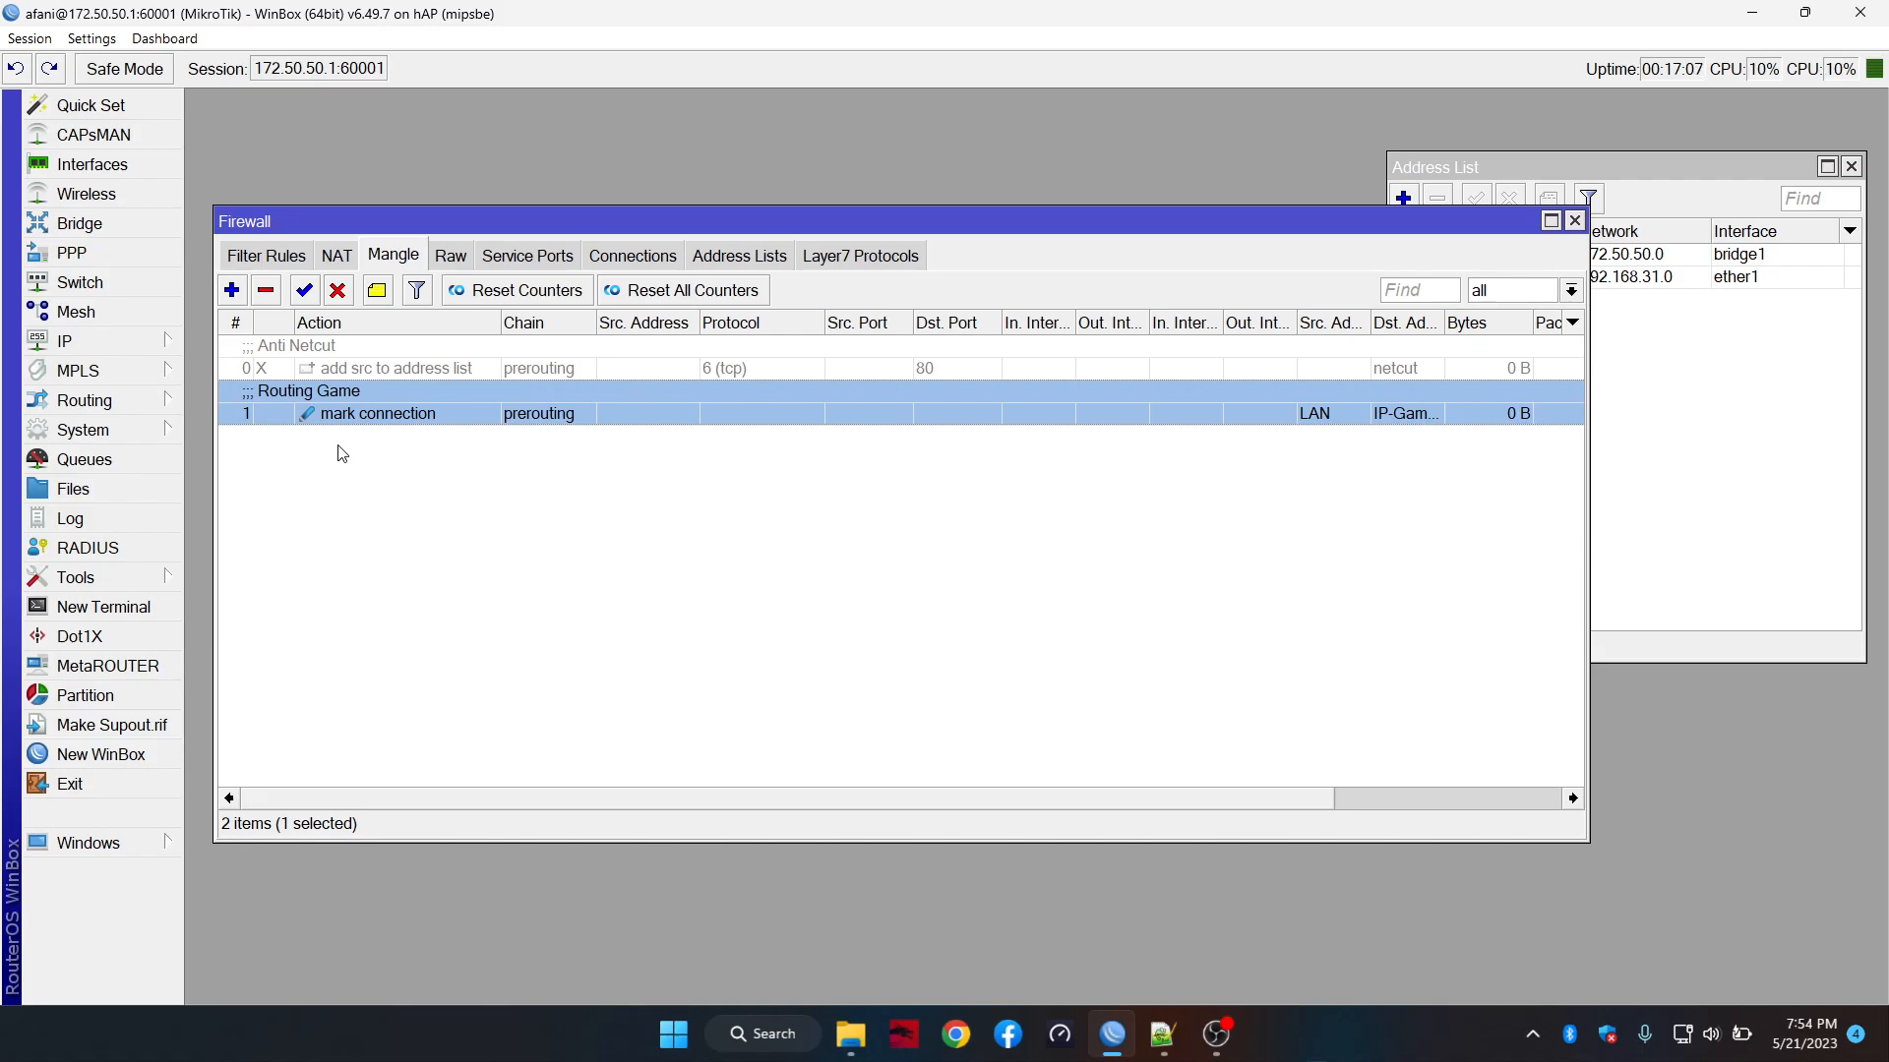
Start another prerouting mangle rule with source address list LAN and destination address list IP-Games
click(232, 290)
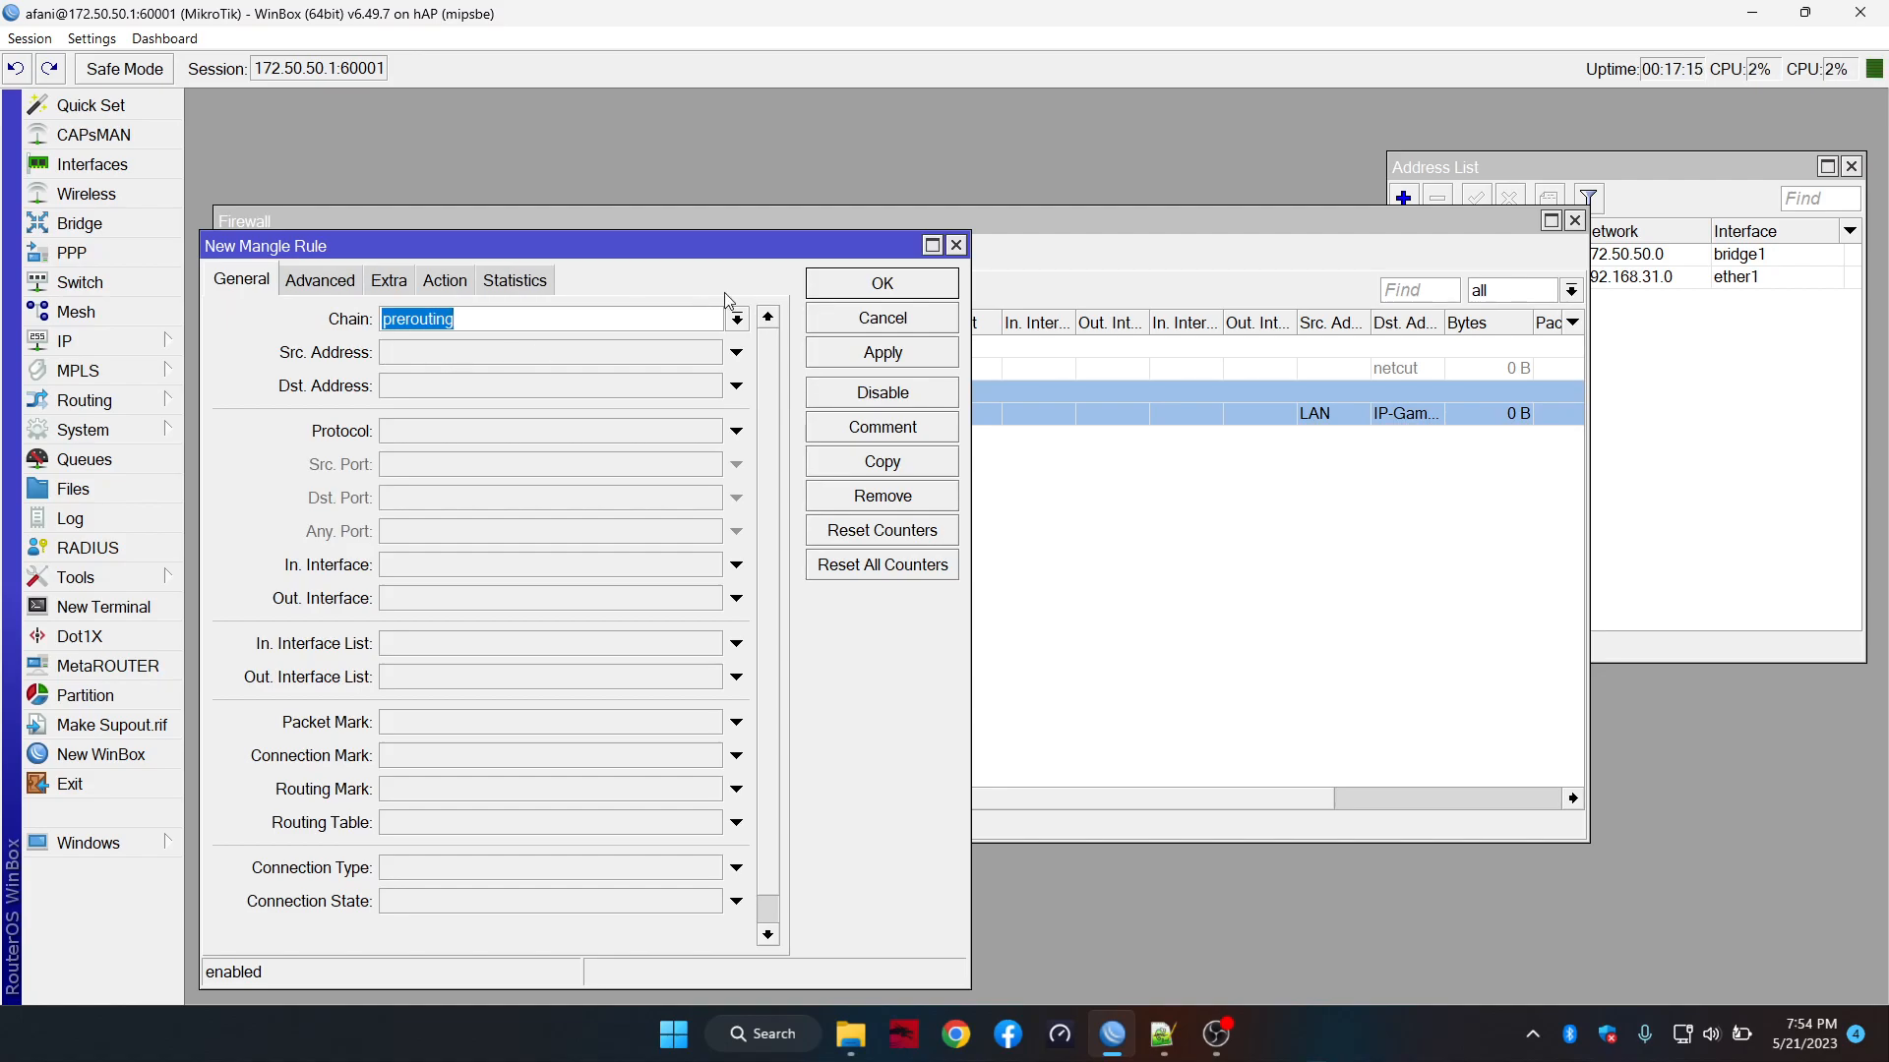
drag(781, 254, 907, 186)
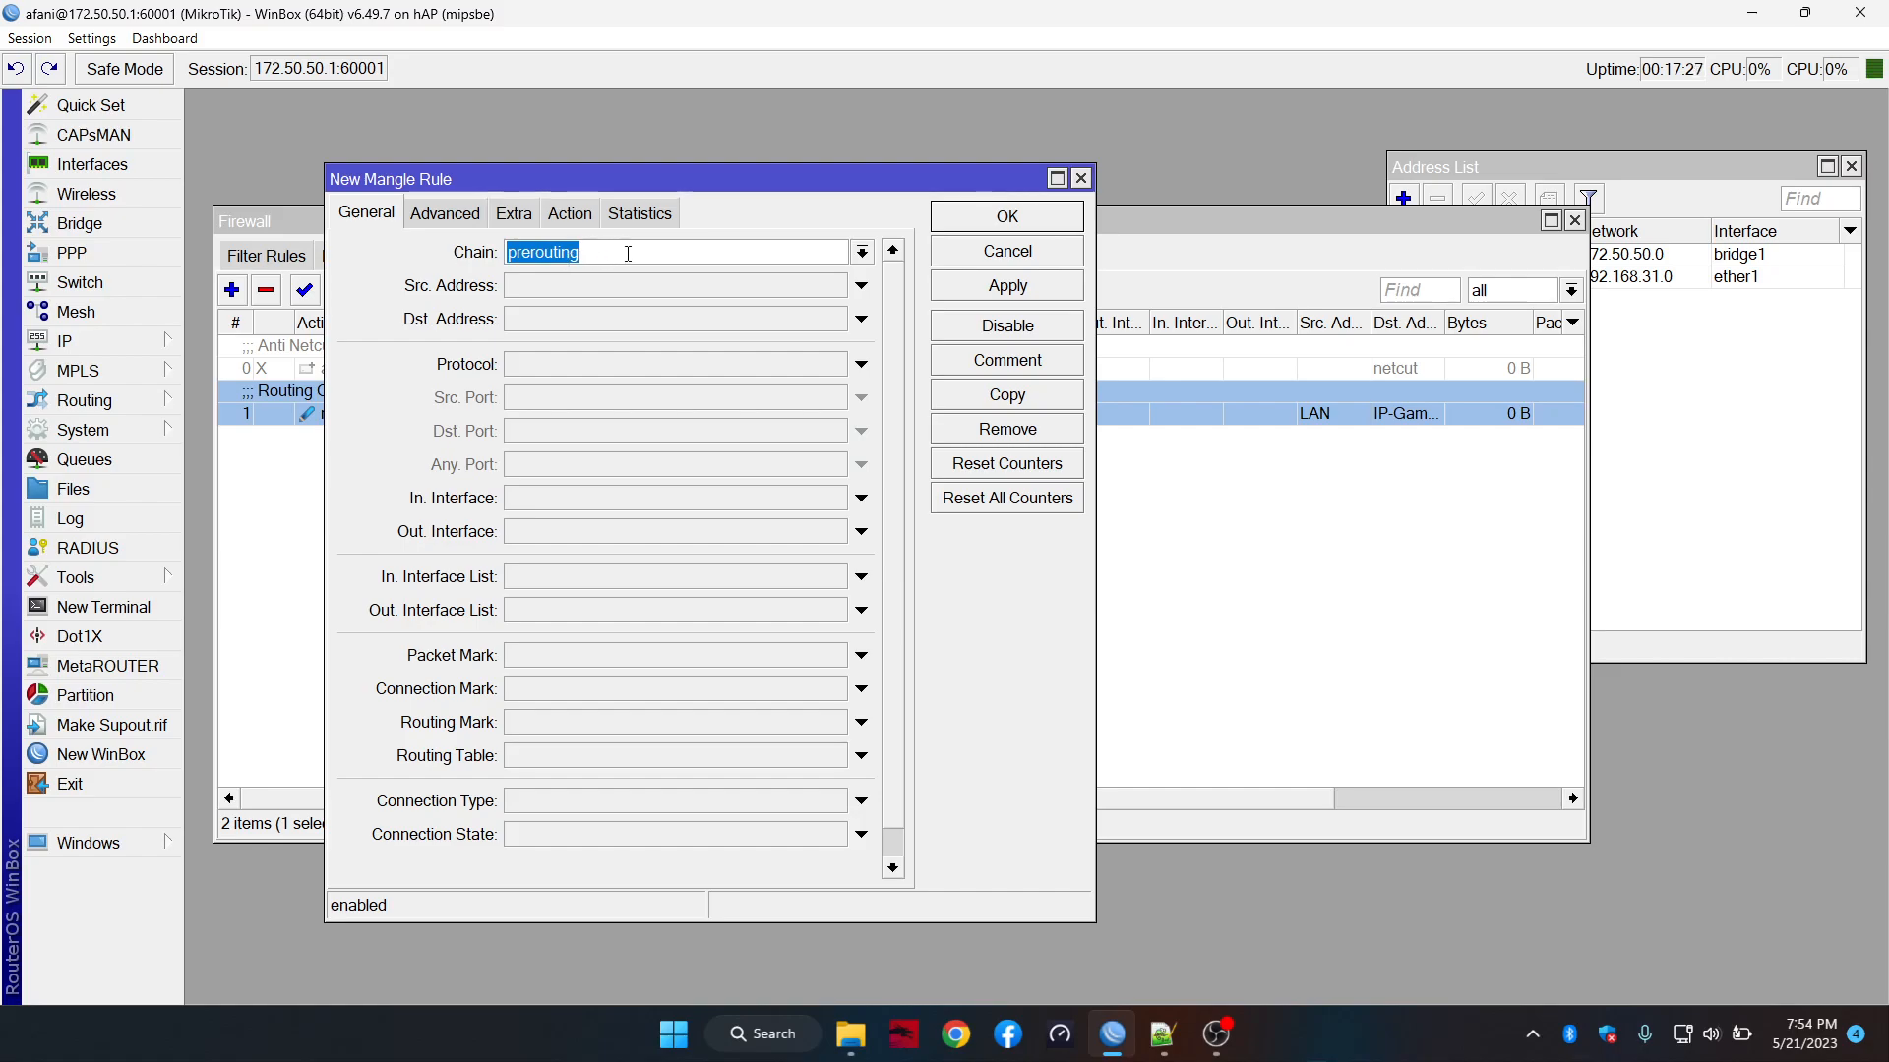
click(457, 218)
click(852, 254)
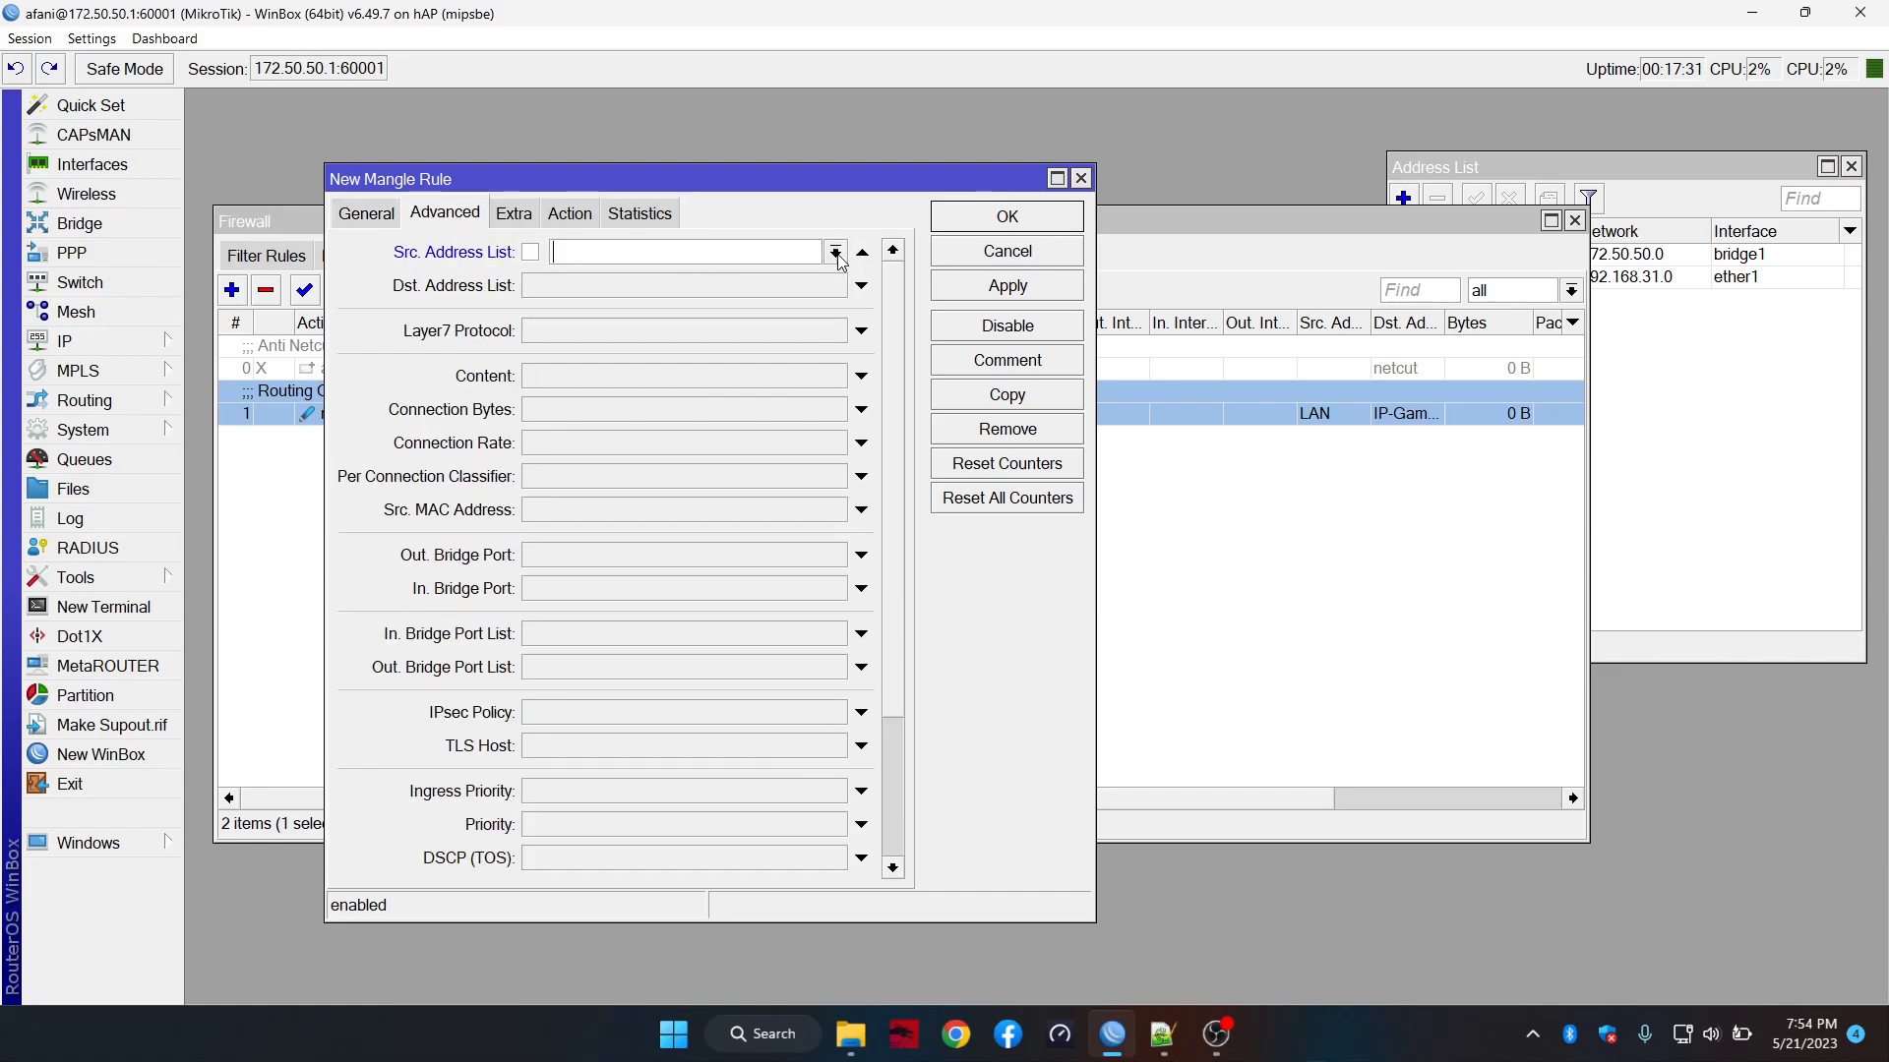
click(836, 252)
click(764, 317)
click(681, 287)
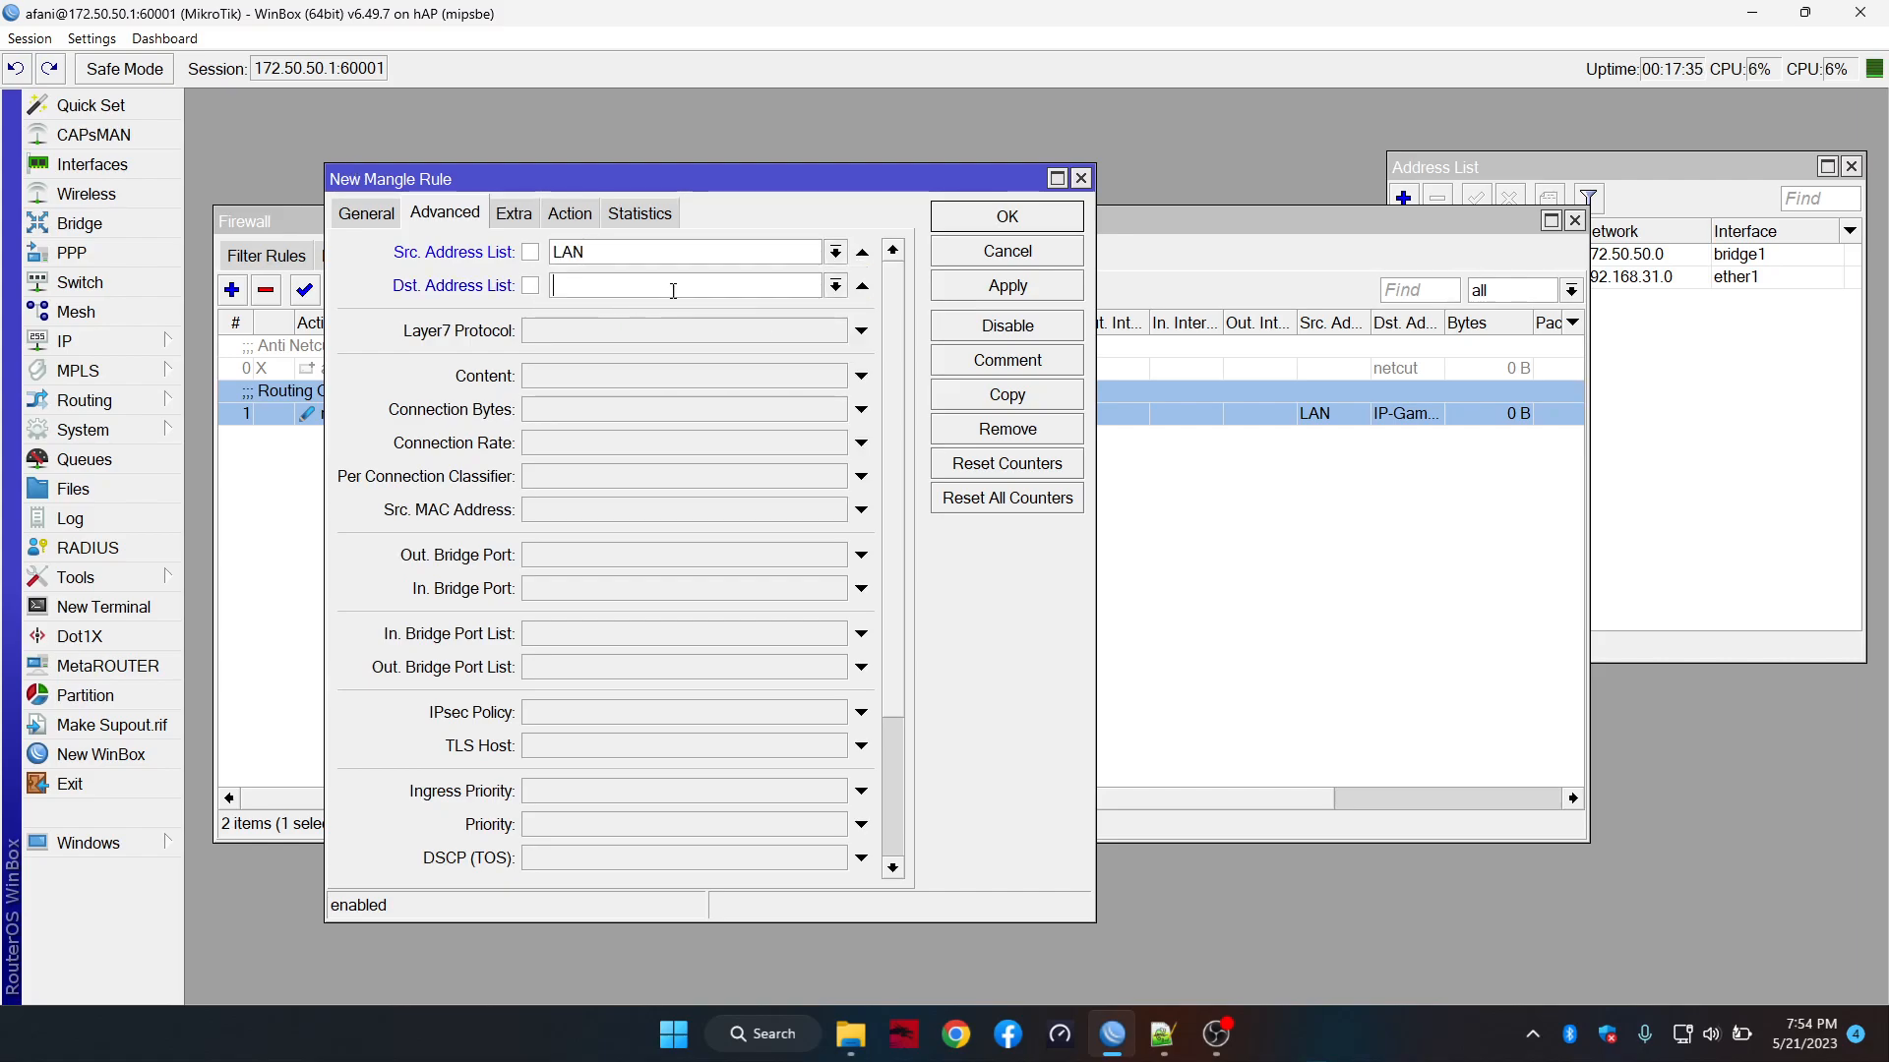
click(835, 286)
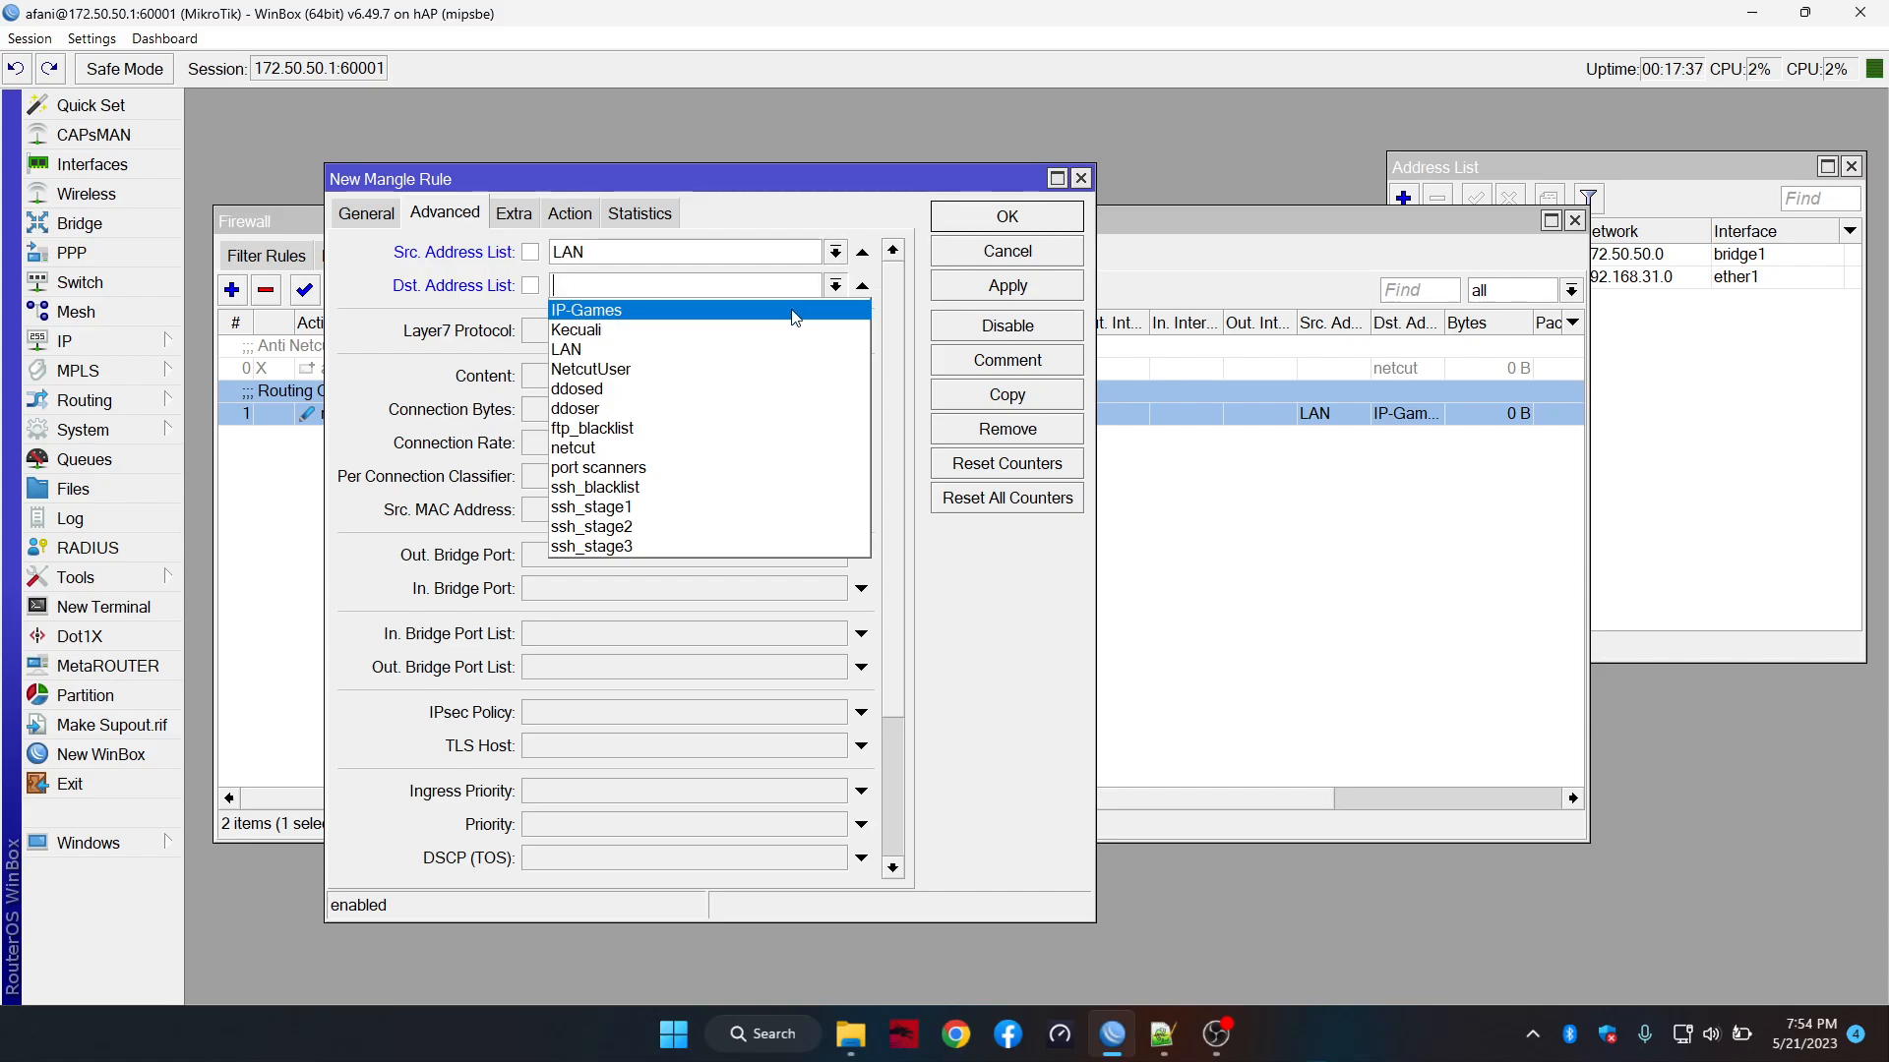
click(806, 309)
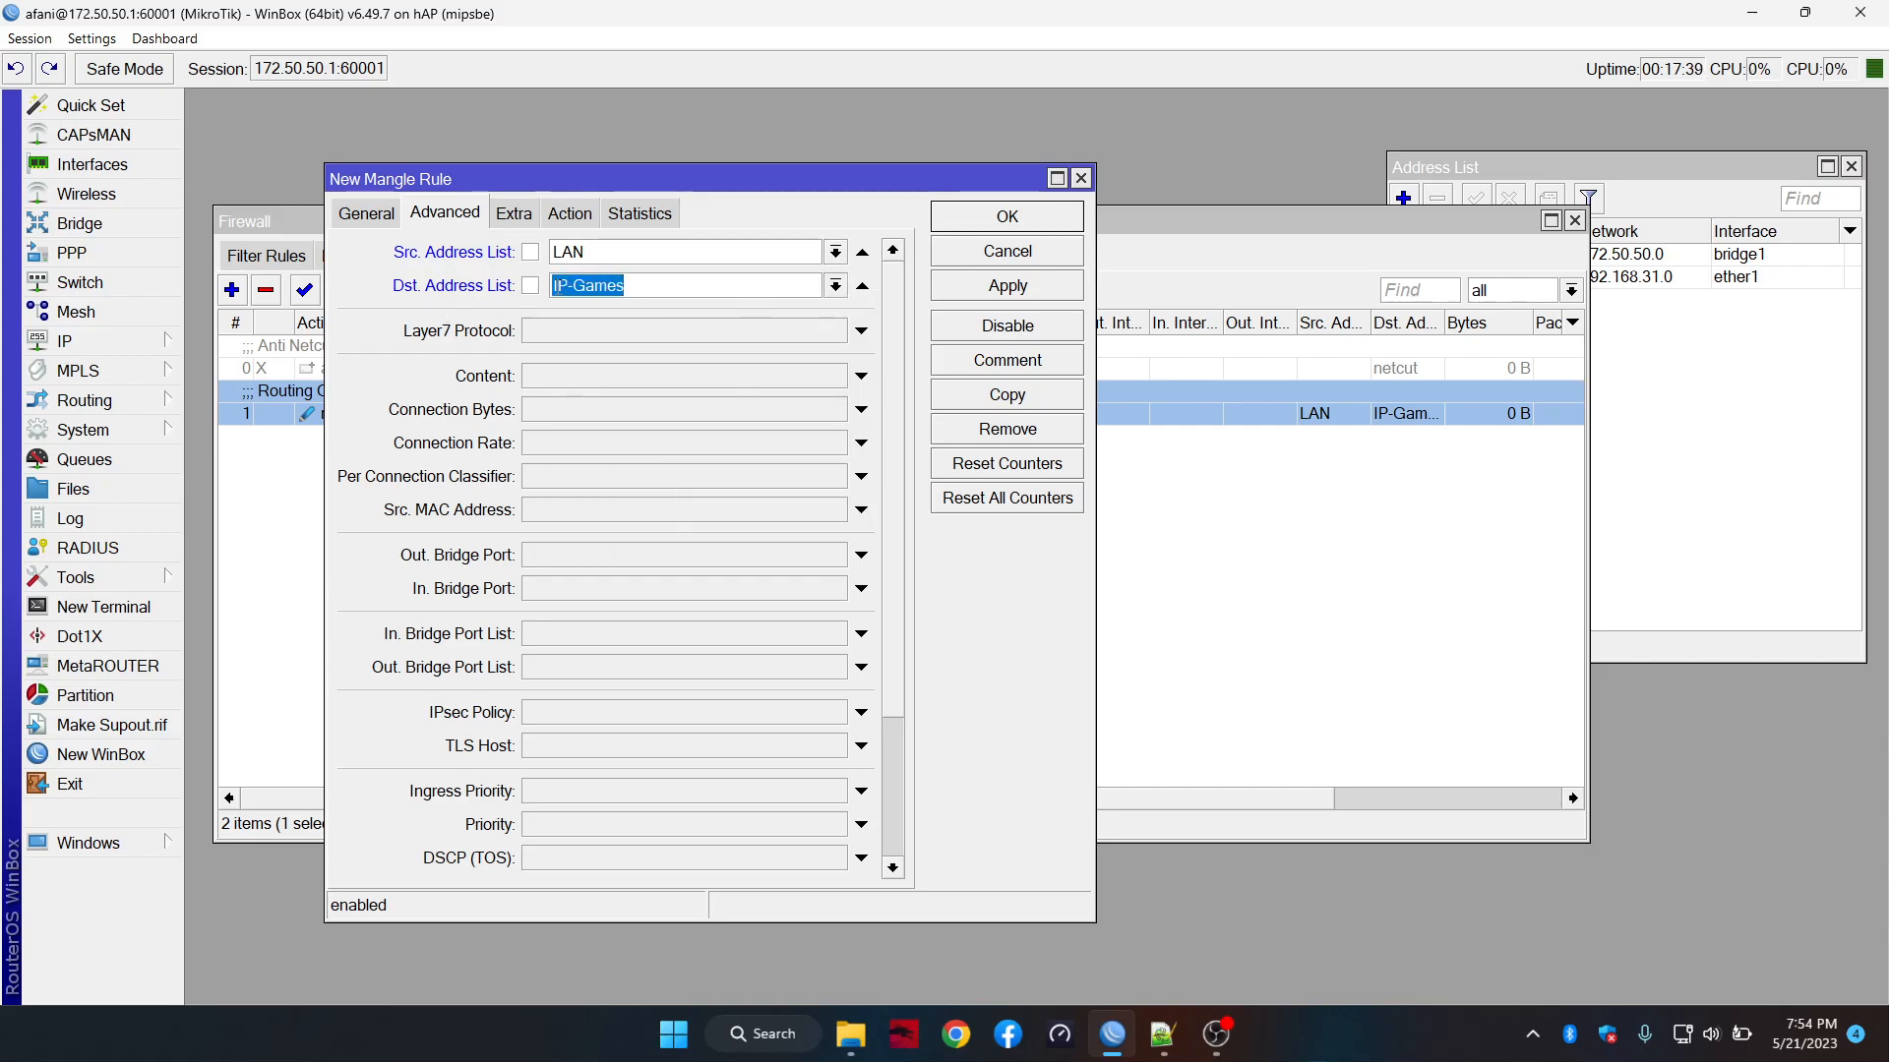
Set the rule's action to mark routing with new routing mark Roting-Game, keep passthrough enabled, and save the rule
click(571, 217)
click(594, 251)
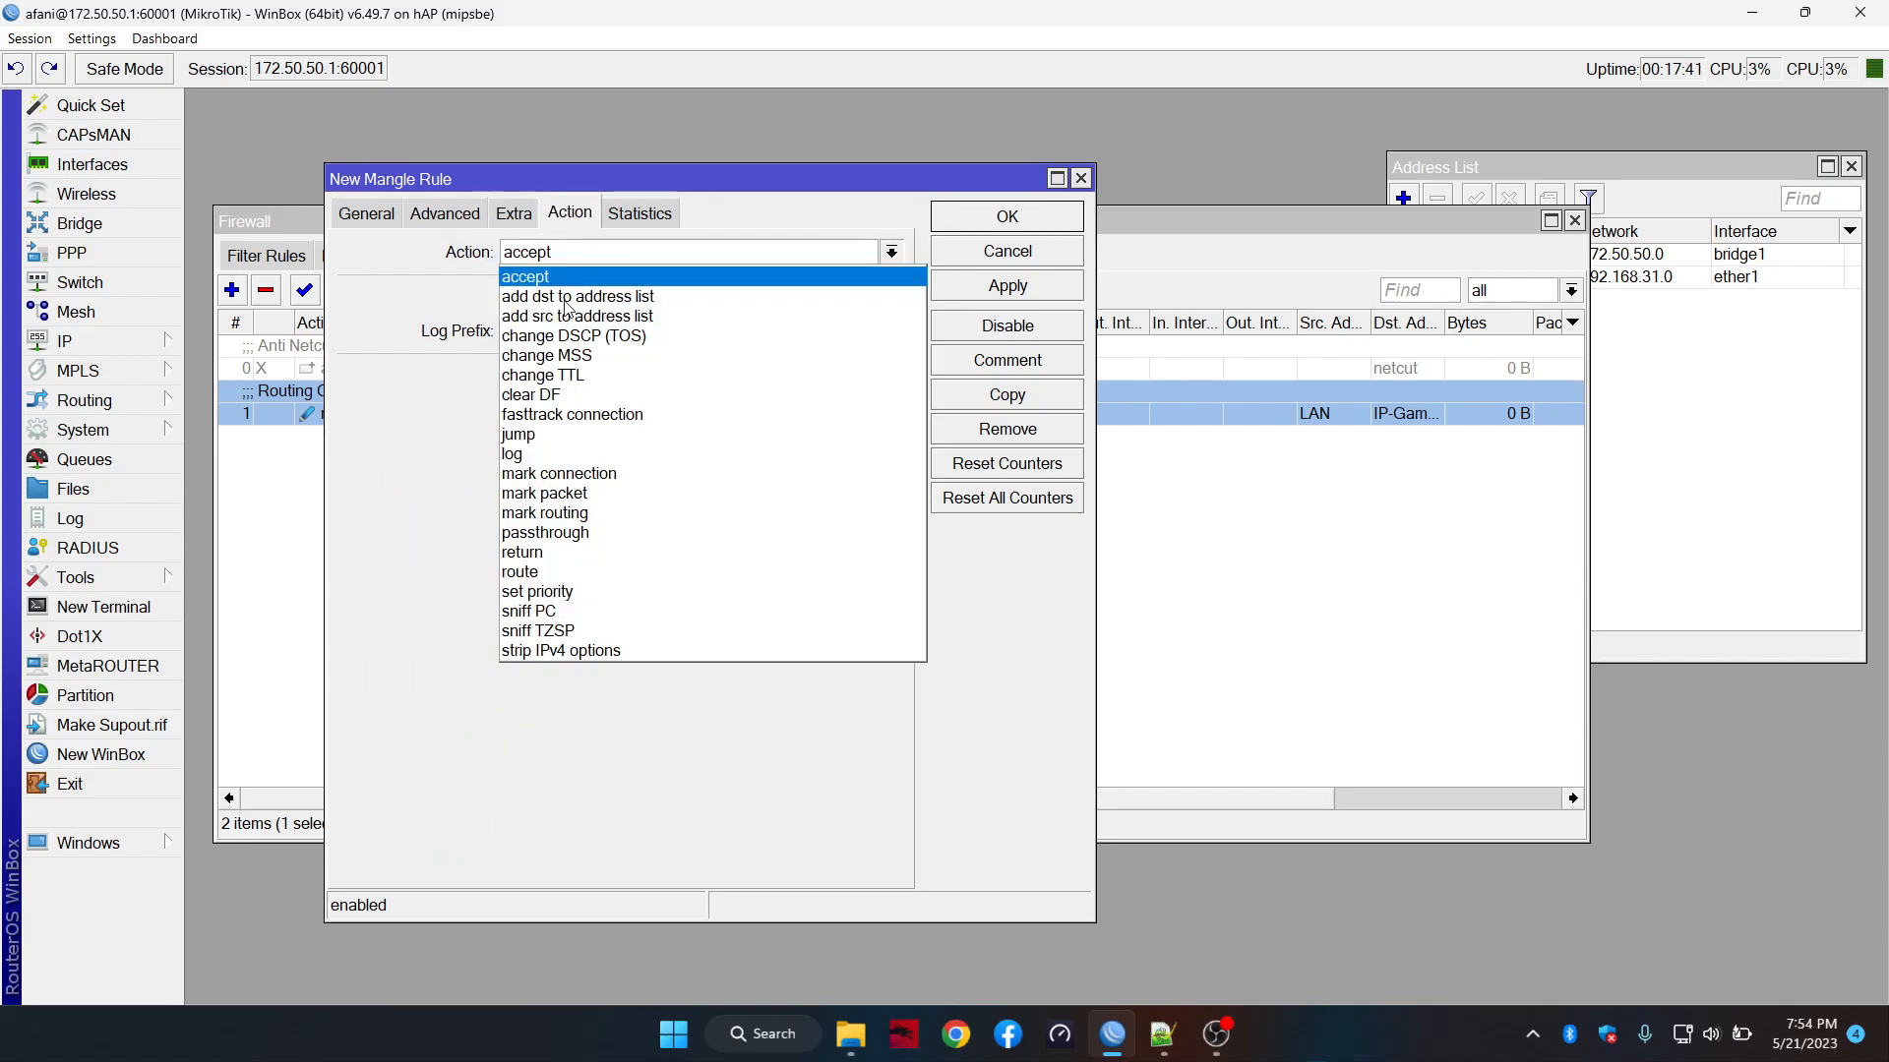
click(585, 522)
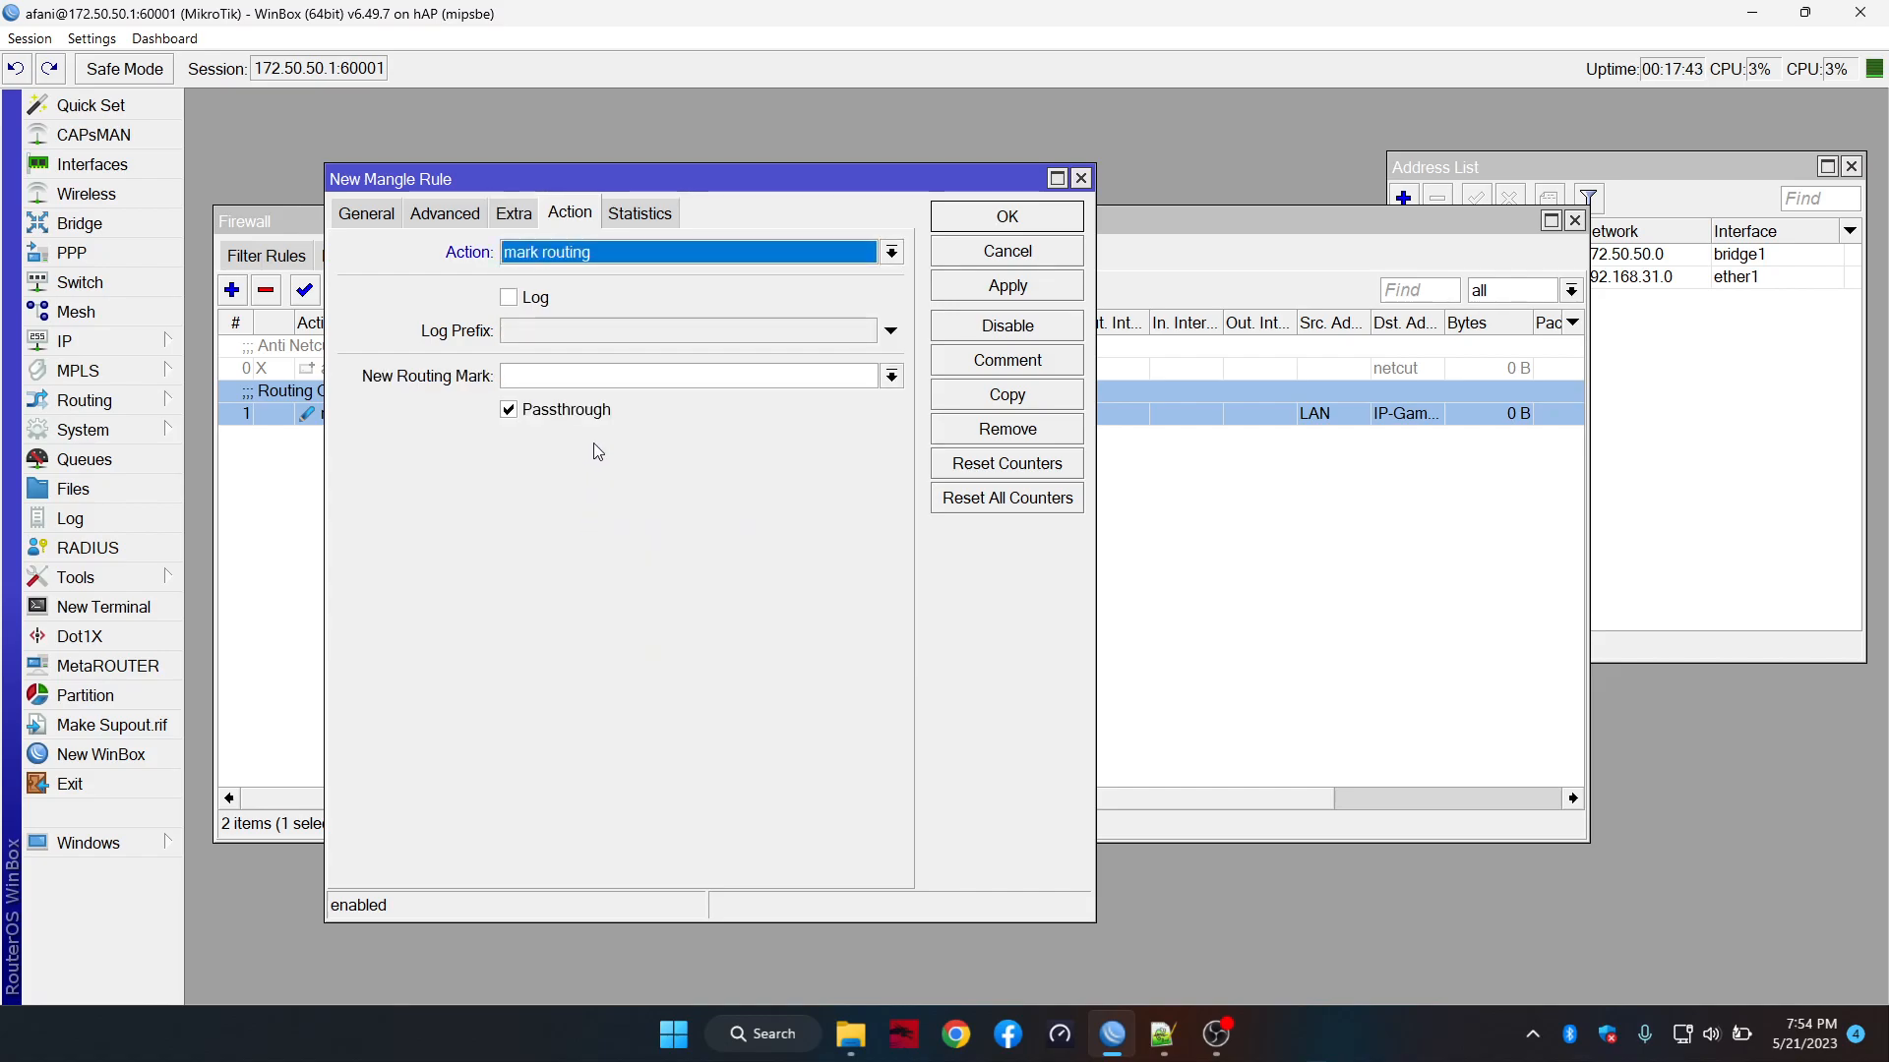
click(612, 386)
text(Rotung)
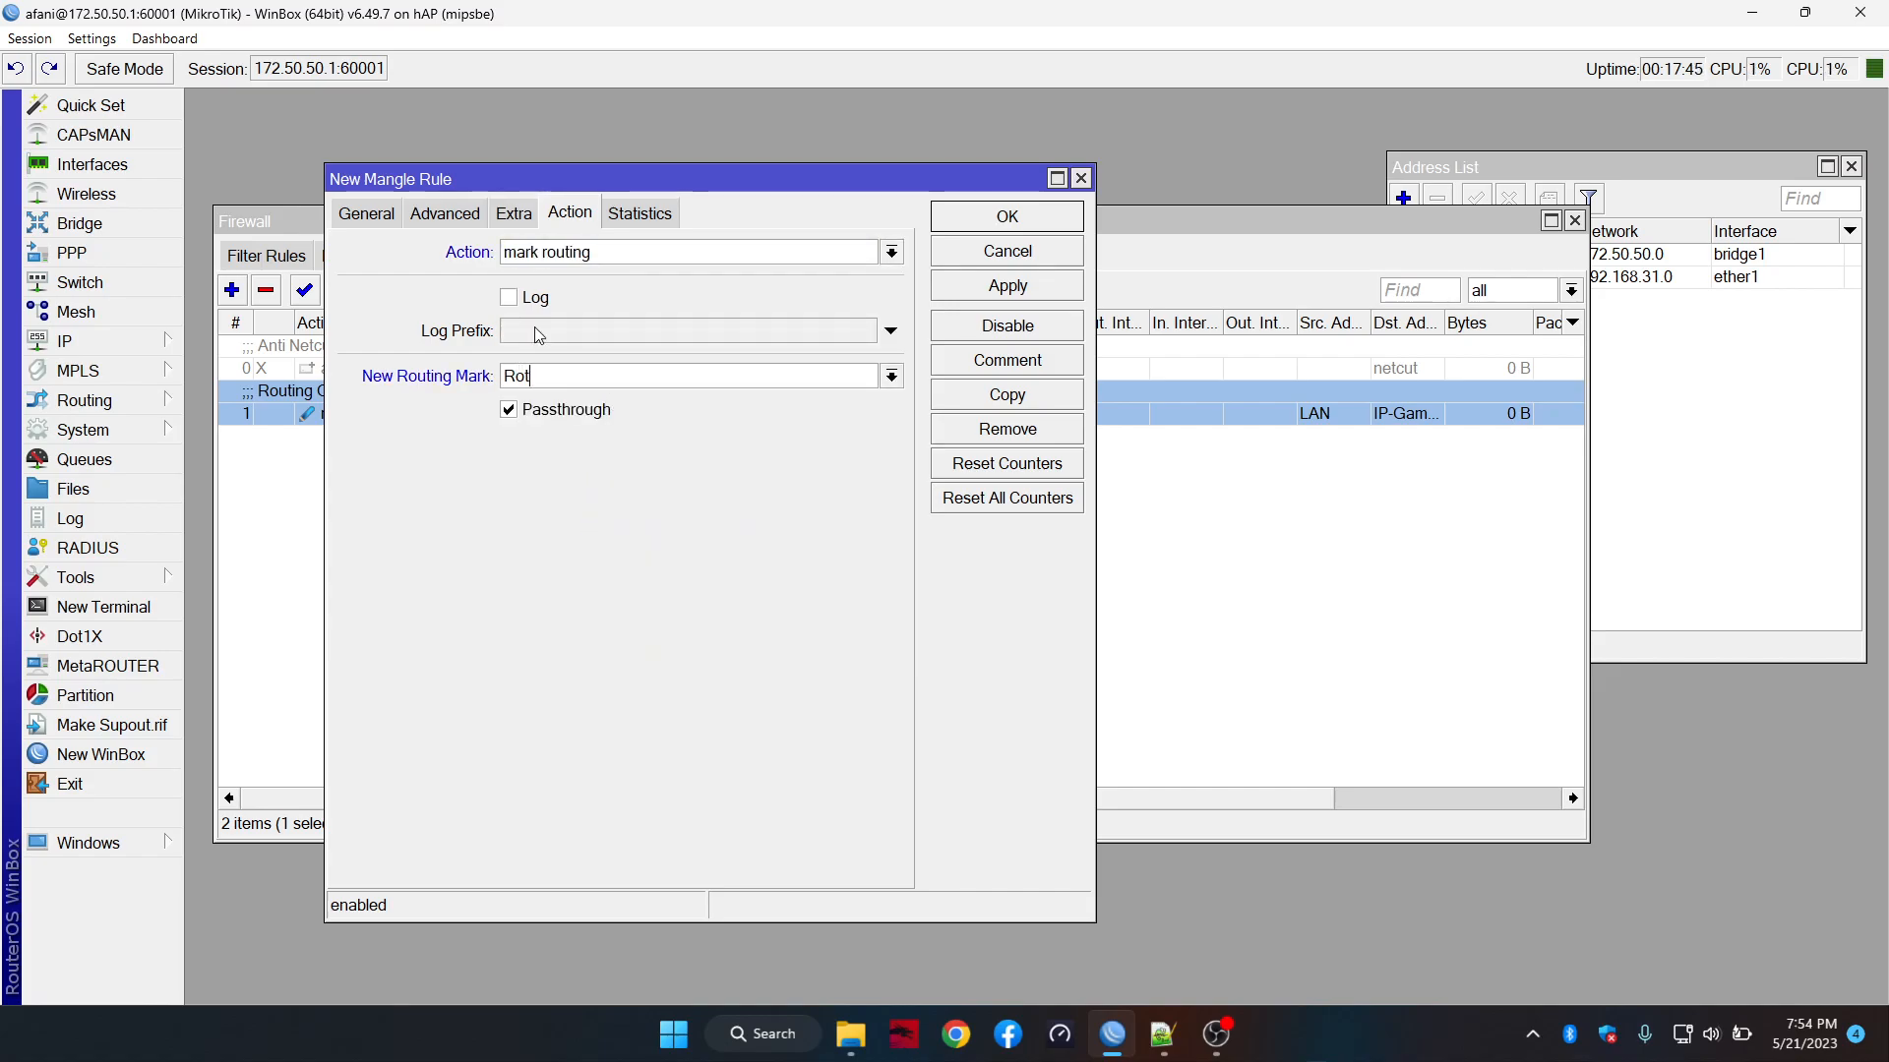
key(BackSpace)
key(BackSpace)
key(BackSpace)
text(ing-Game)
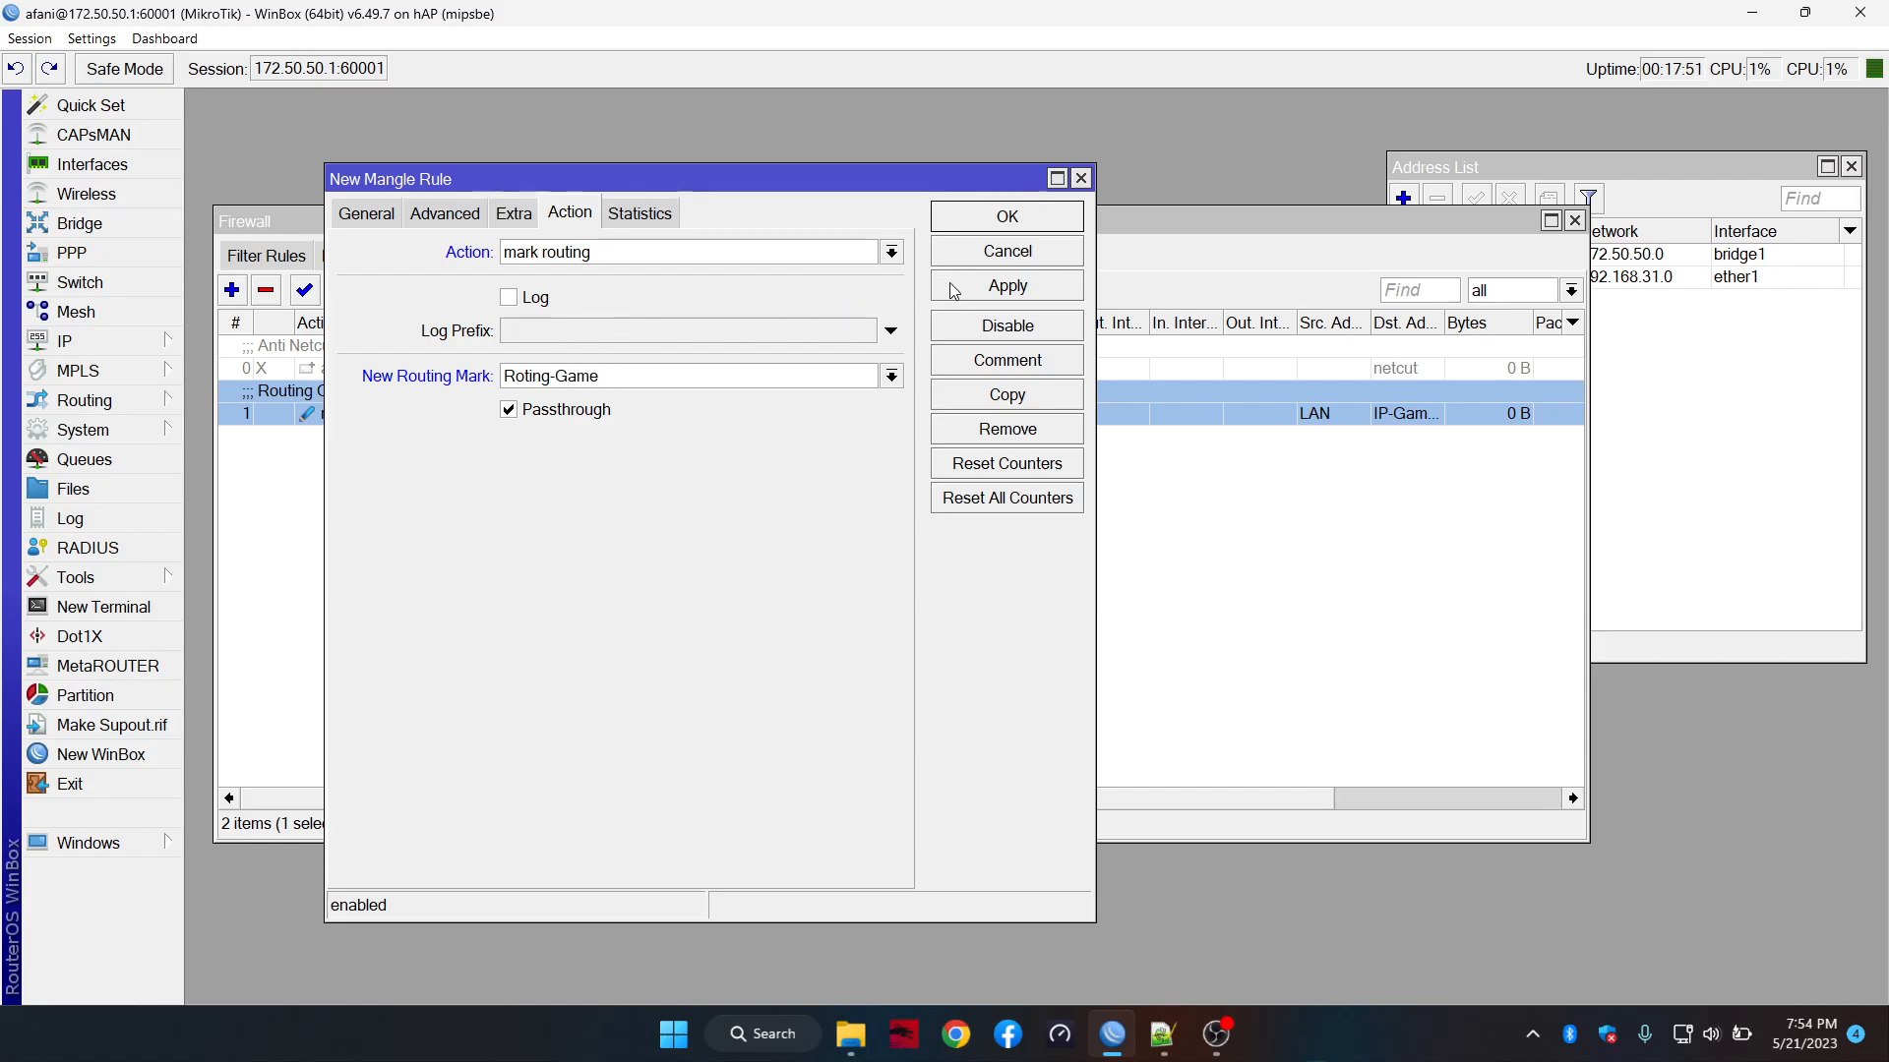
click(1032, 229)
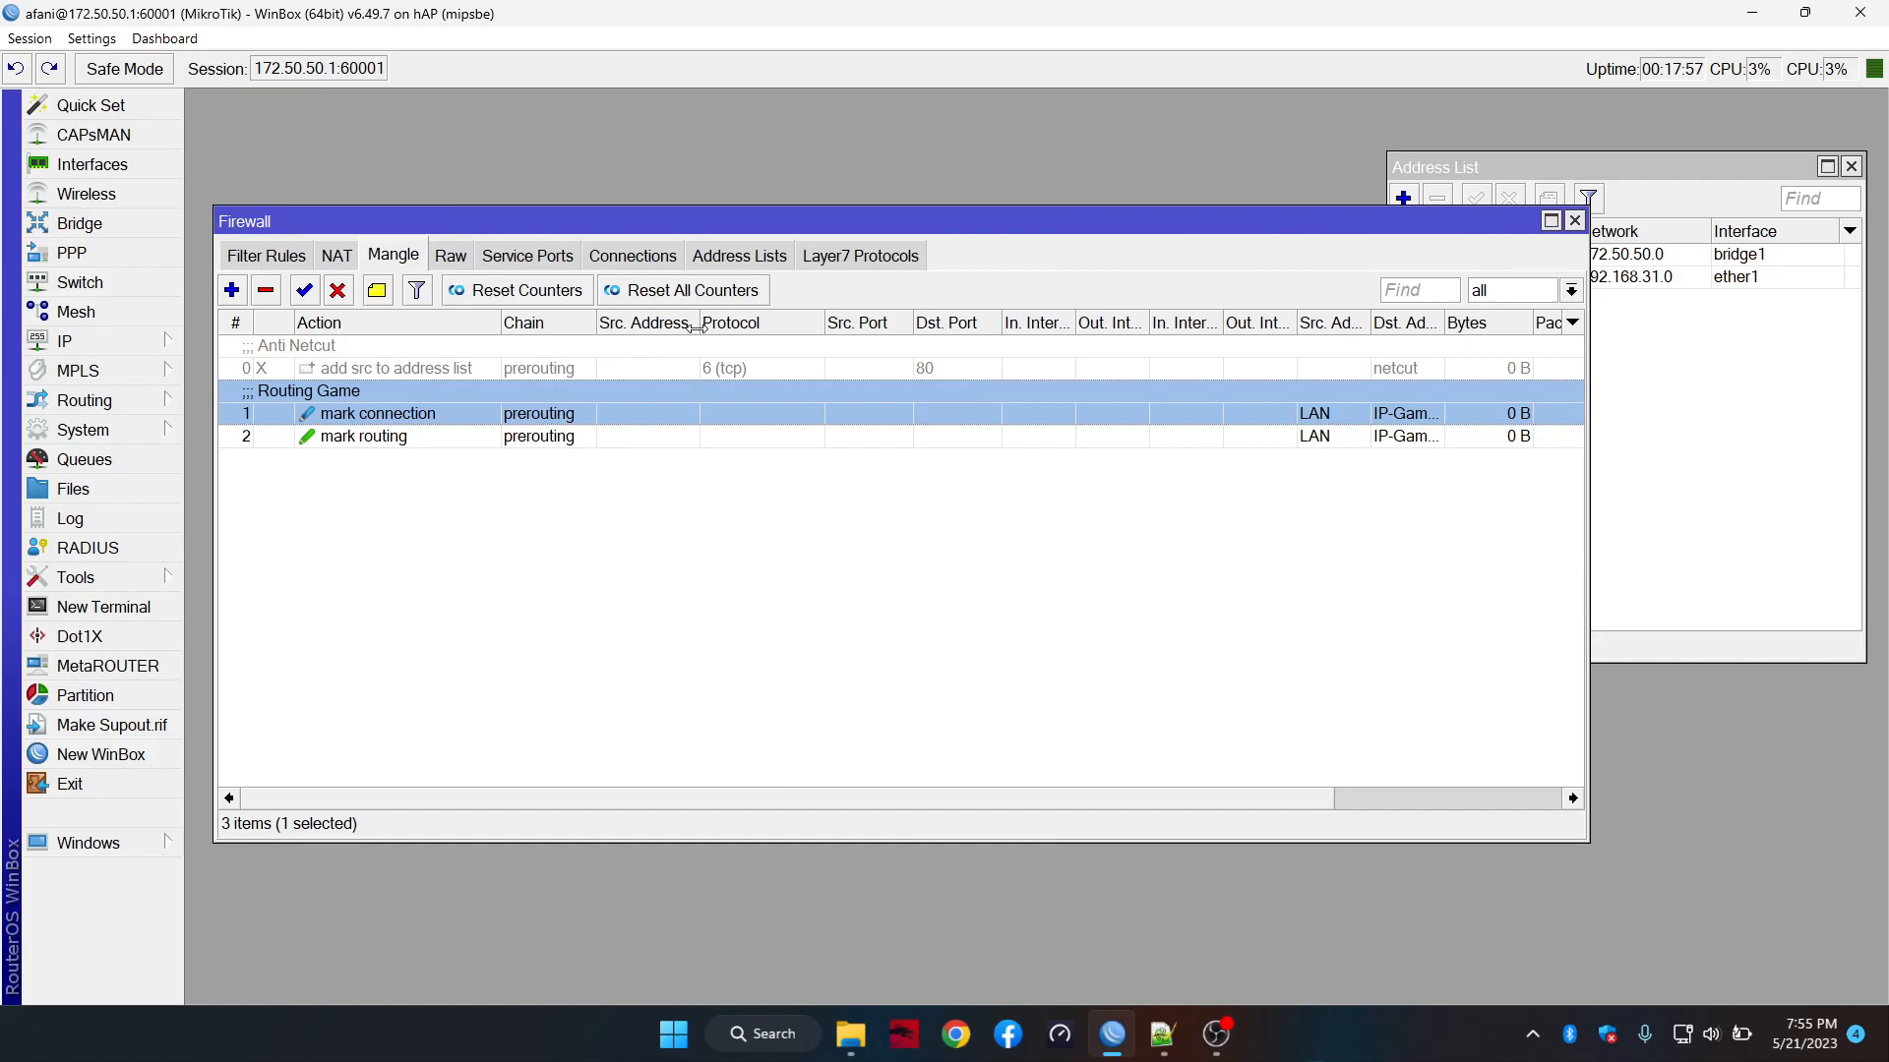
Narrow the source address, protocol, source port and destination port columns of the mangle rule list
drag(697, 329, 650, 341)
mouse_move(782, 324)
mouse_down()
mouse_move(719, 324)
mouse_move(759, 335)
mouse_up()
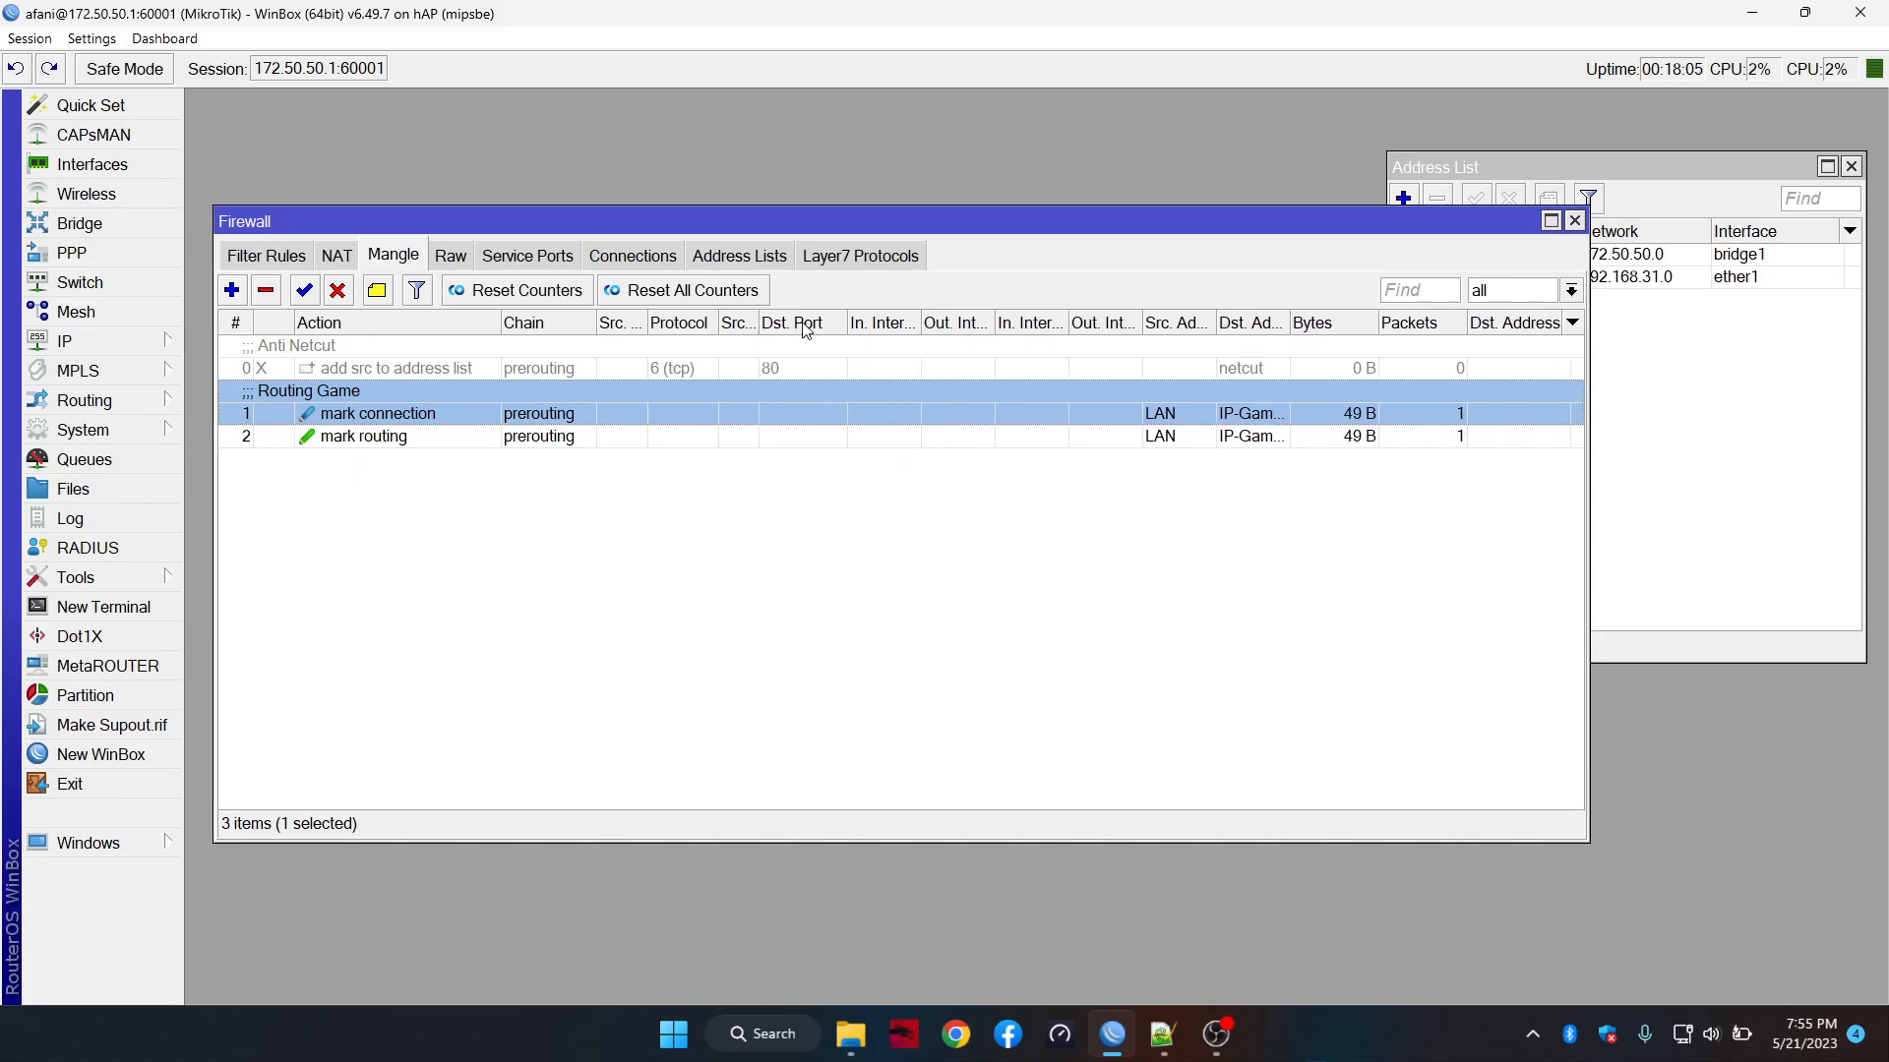
drag(847, 327, 803, 361)
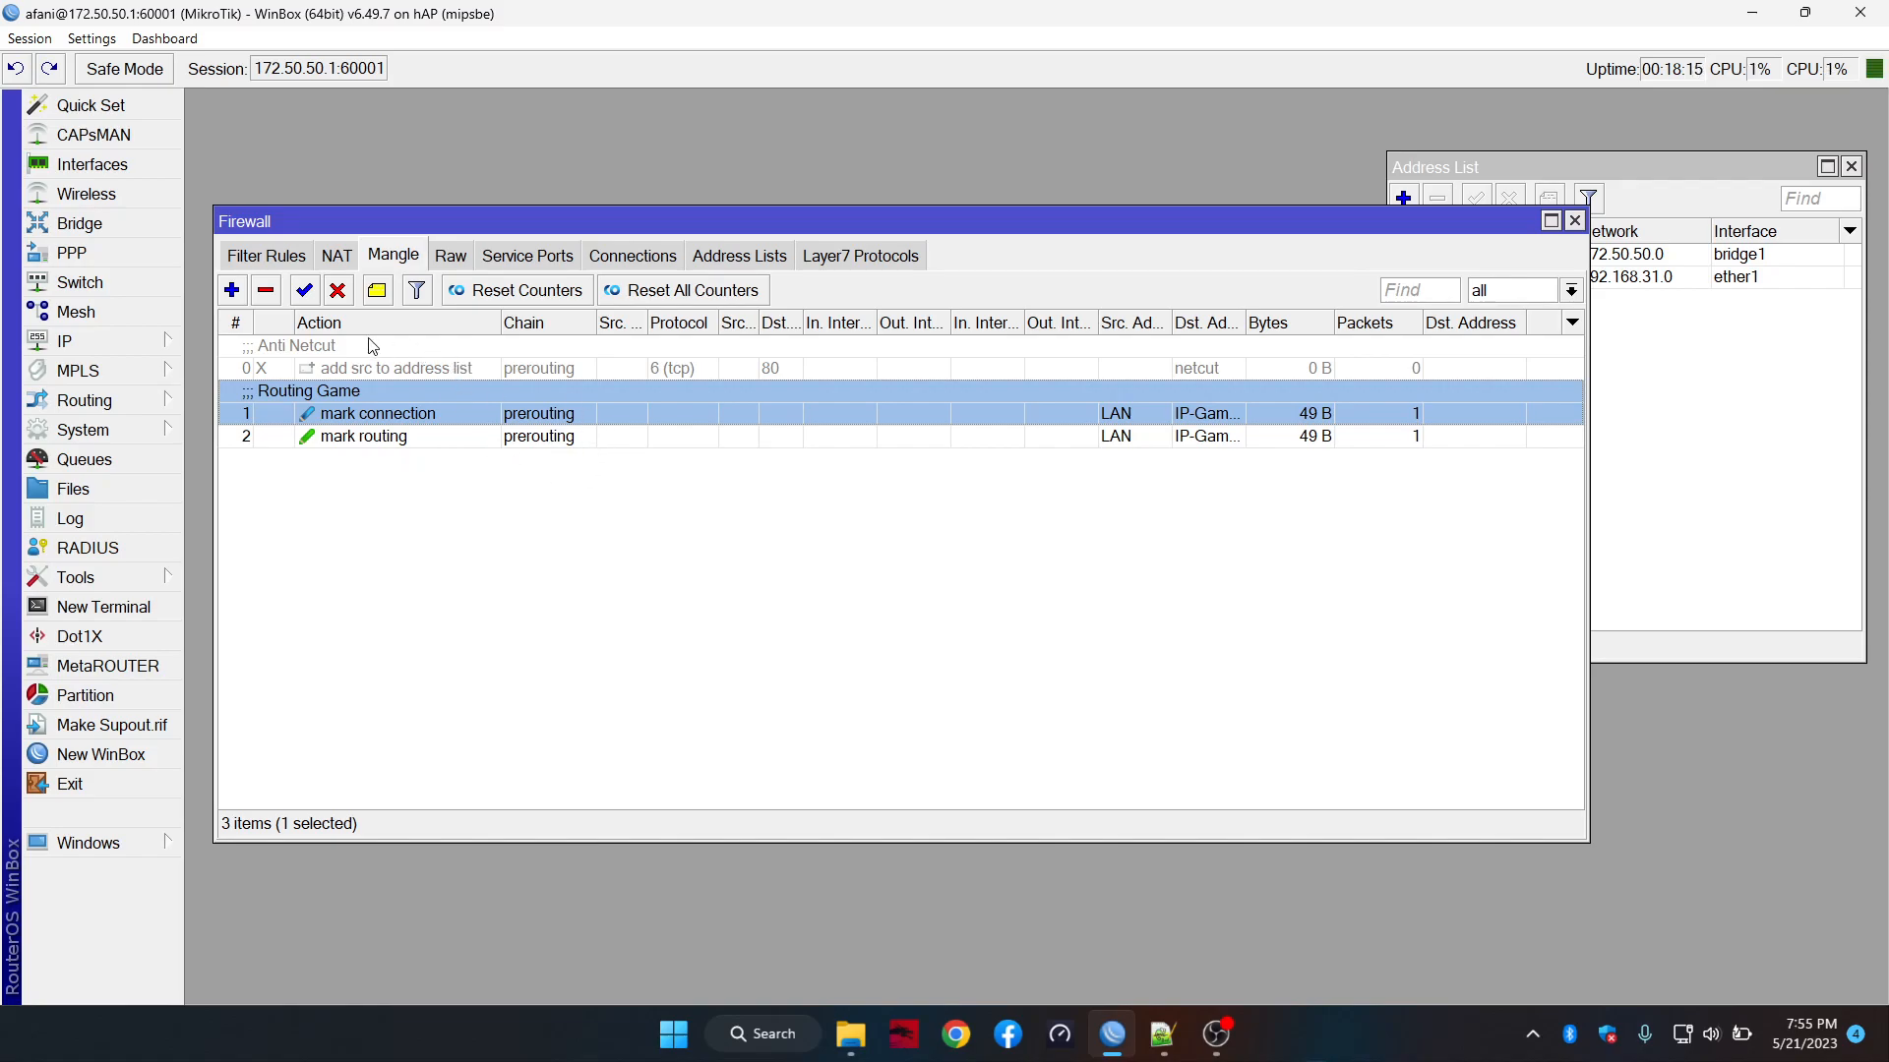
Start a new mangle rule with the chain set to forward
click(233, 292)
click(384, 216)
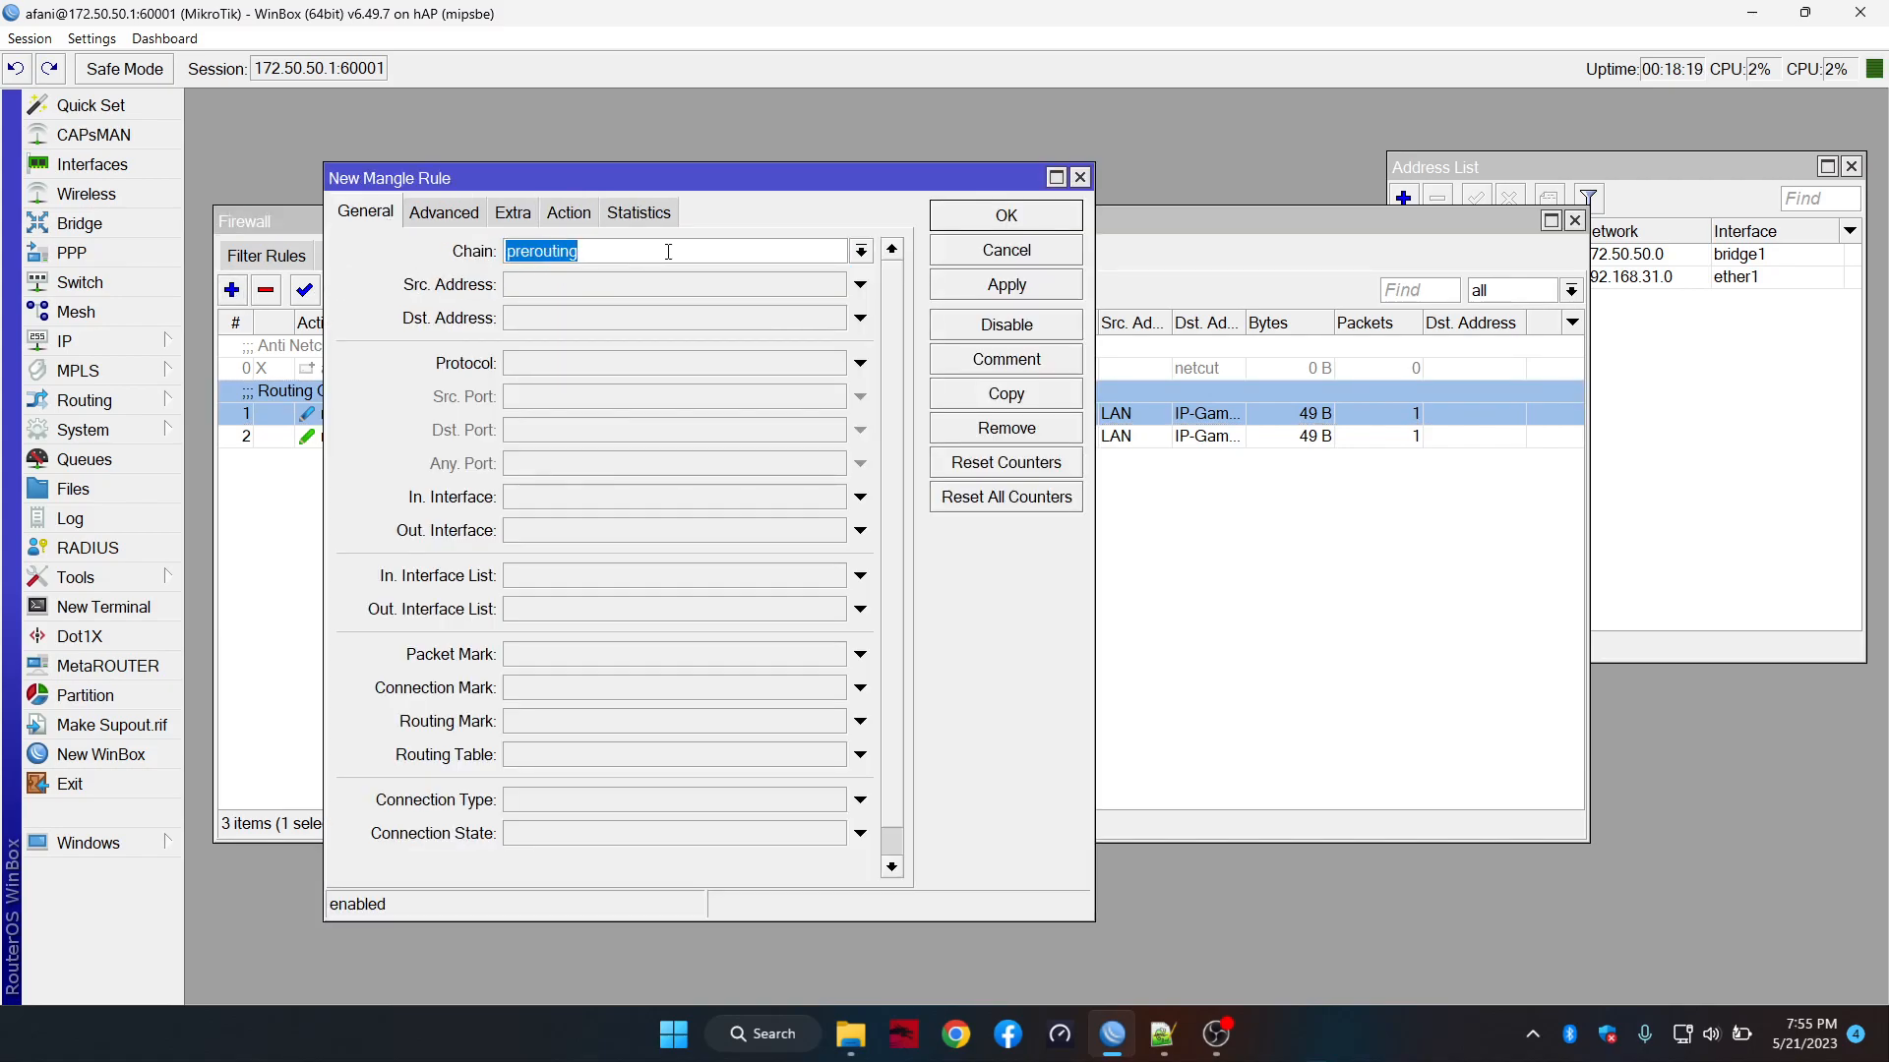
click(859, 252)
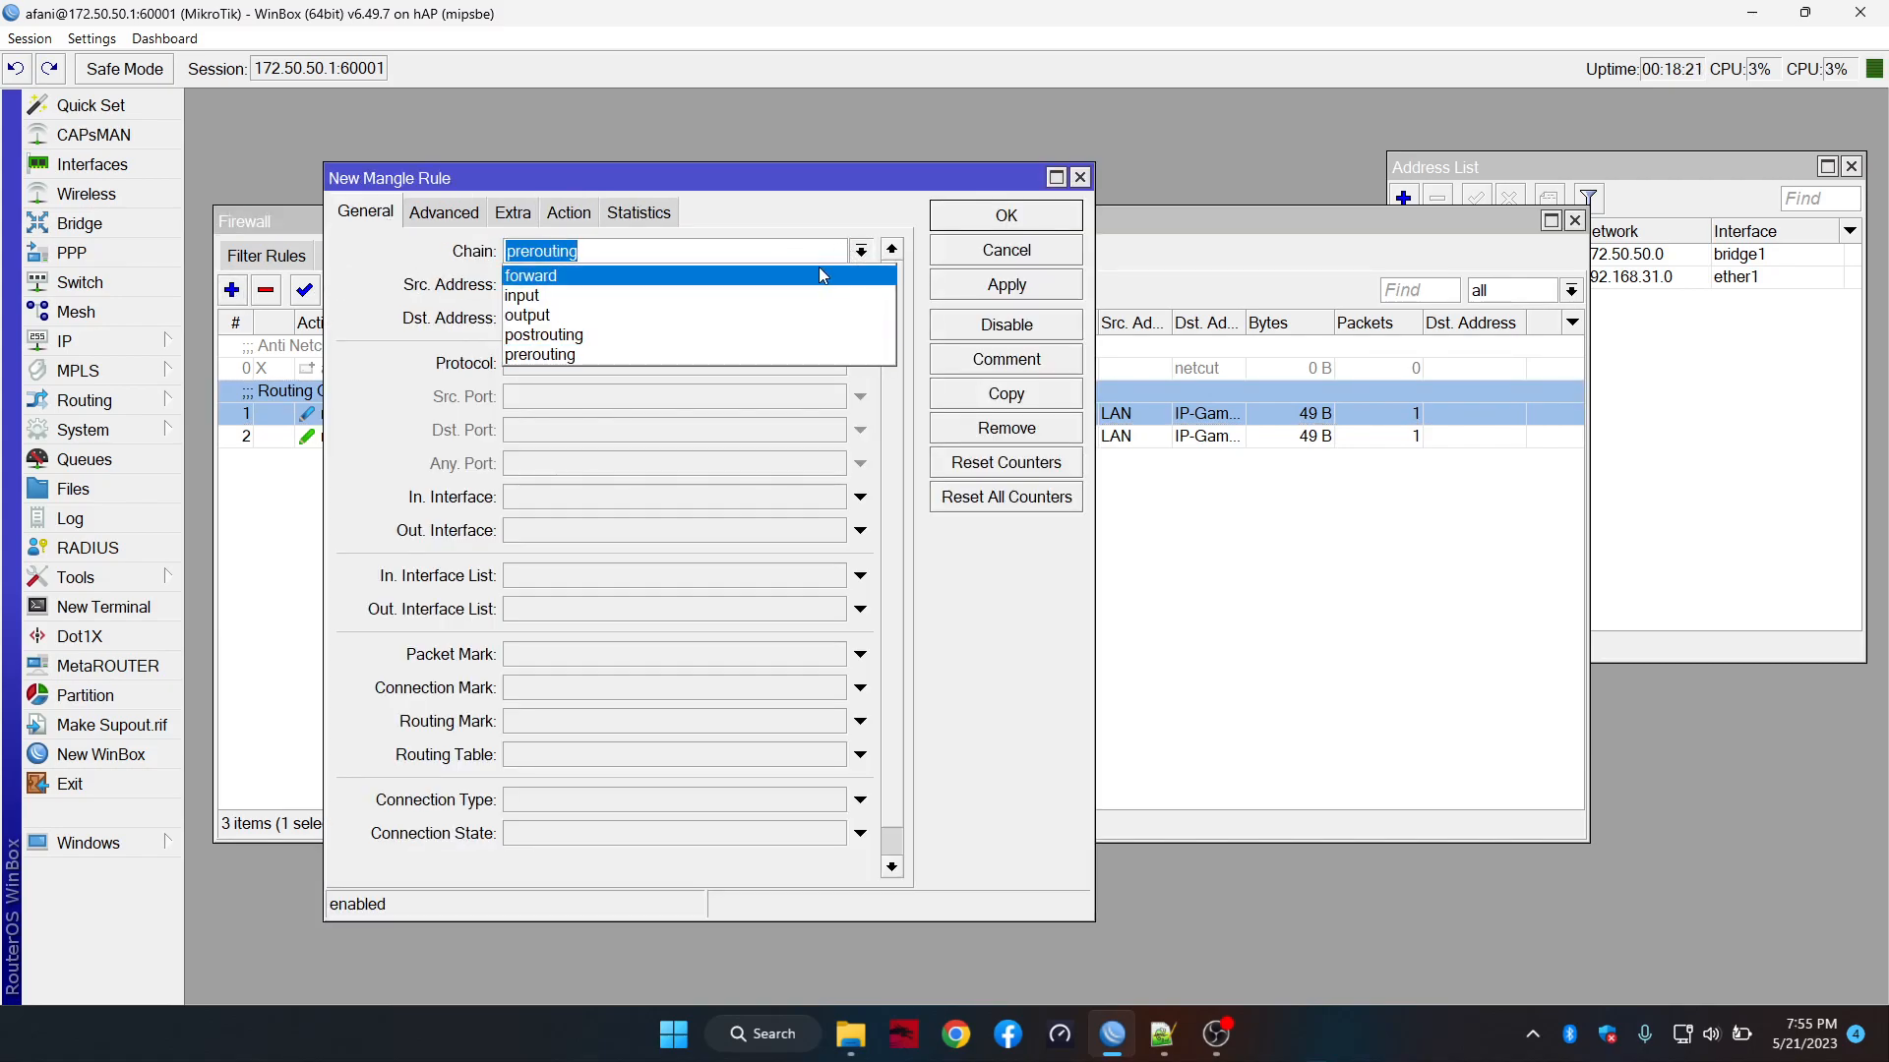
click(819, 268)
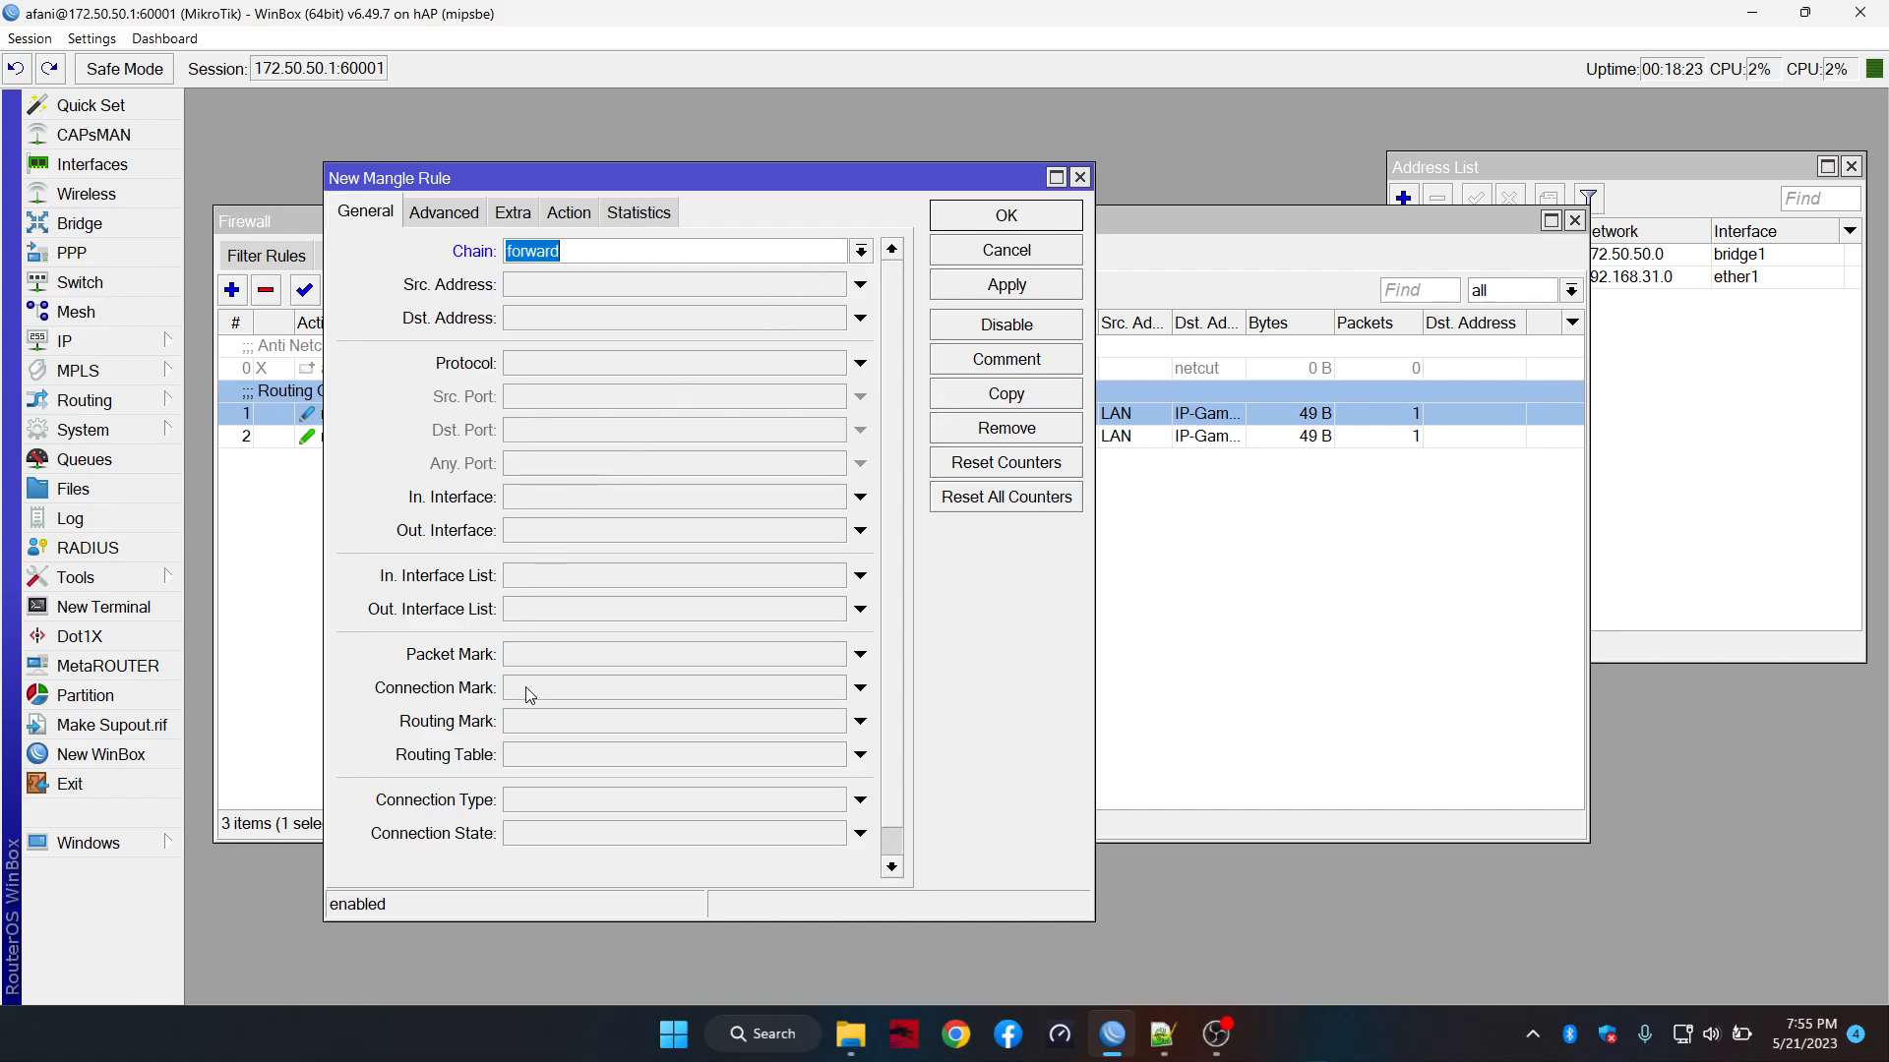
Check the mark connection rule's action settings and set the new rule's connection mark to Conn-Game
click(860, 687)
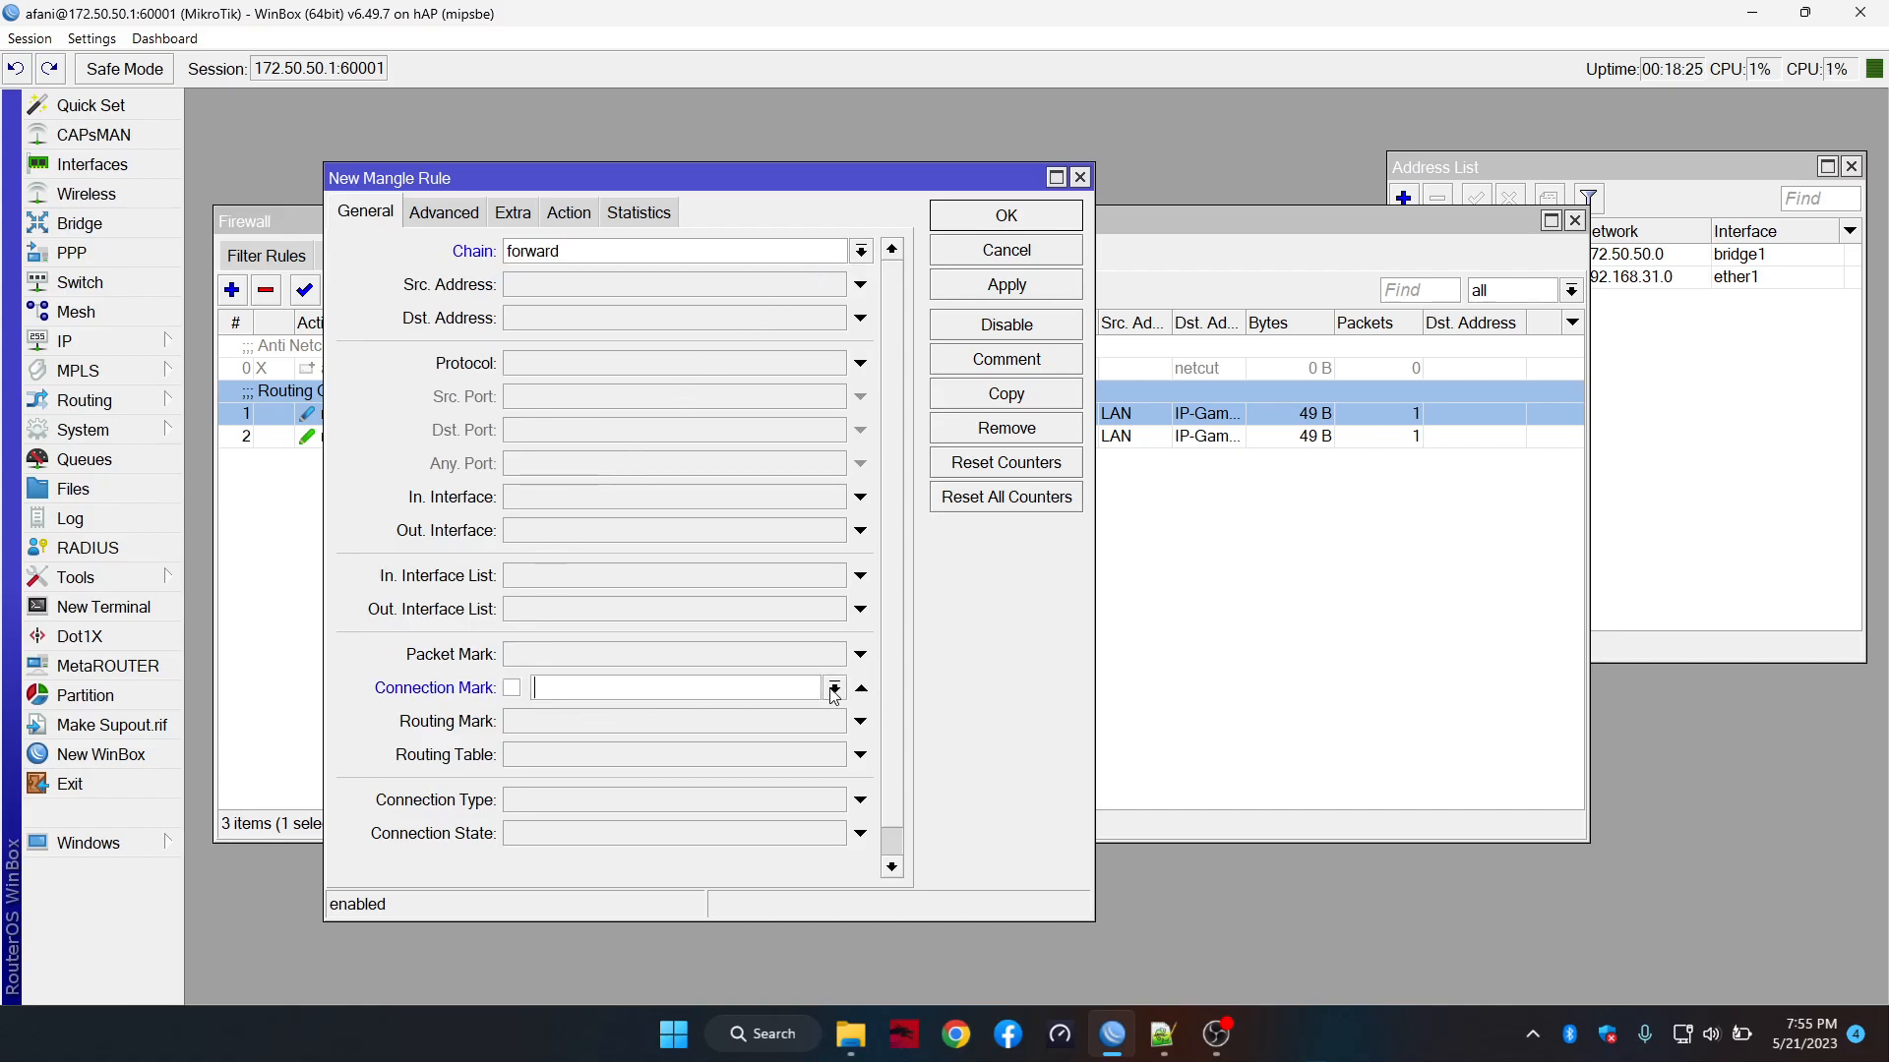
drag(658, 183, 532, 198)
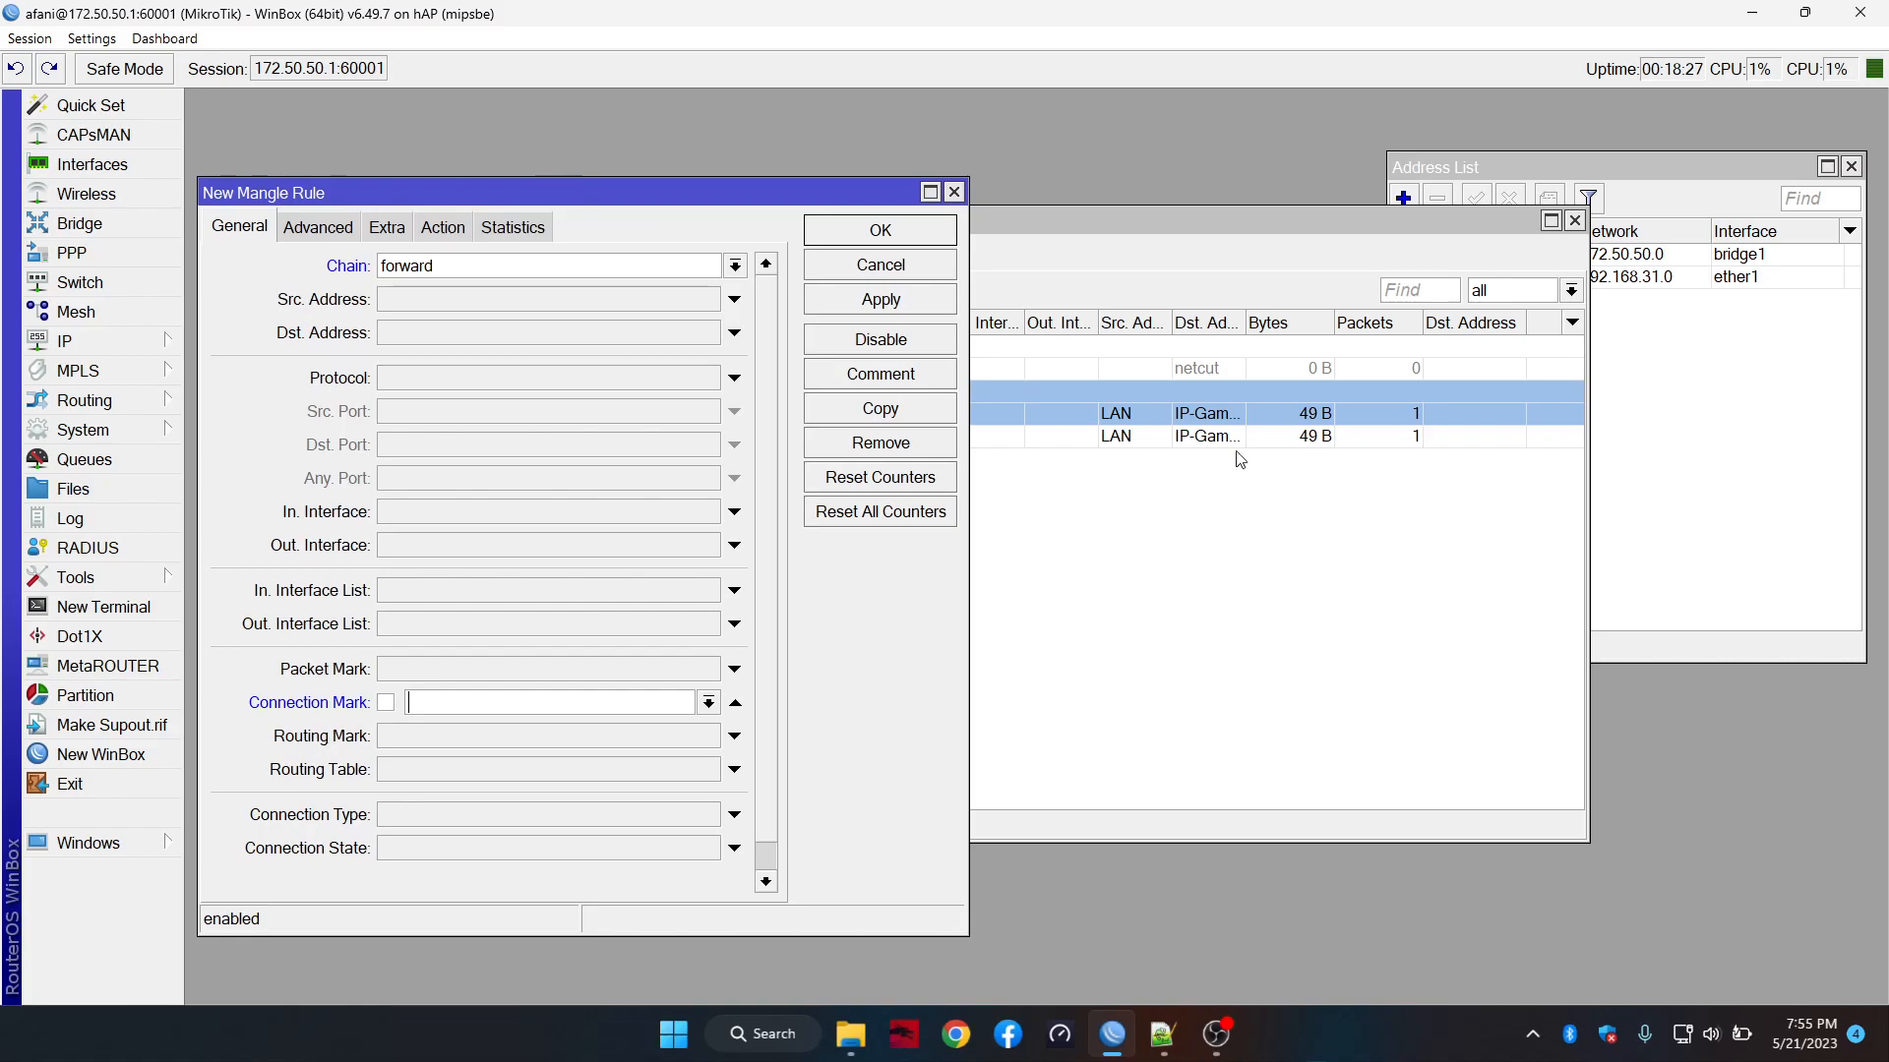
click(1232, 411)
double_click(994, 413)
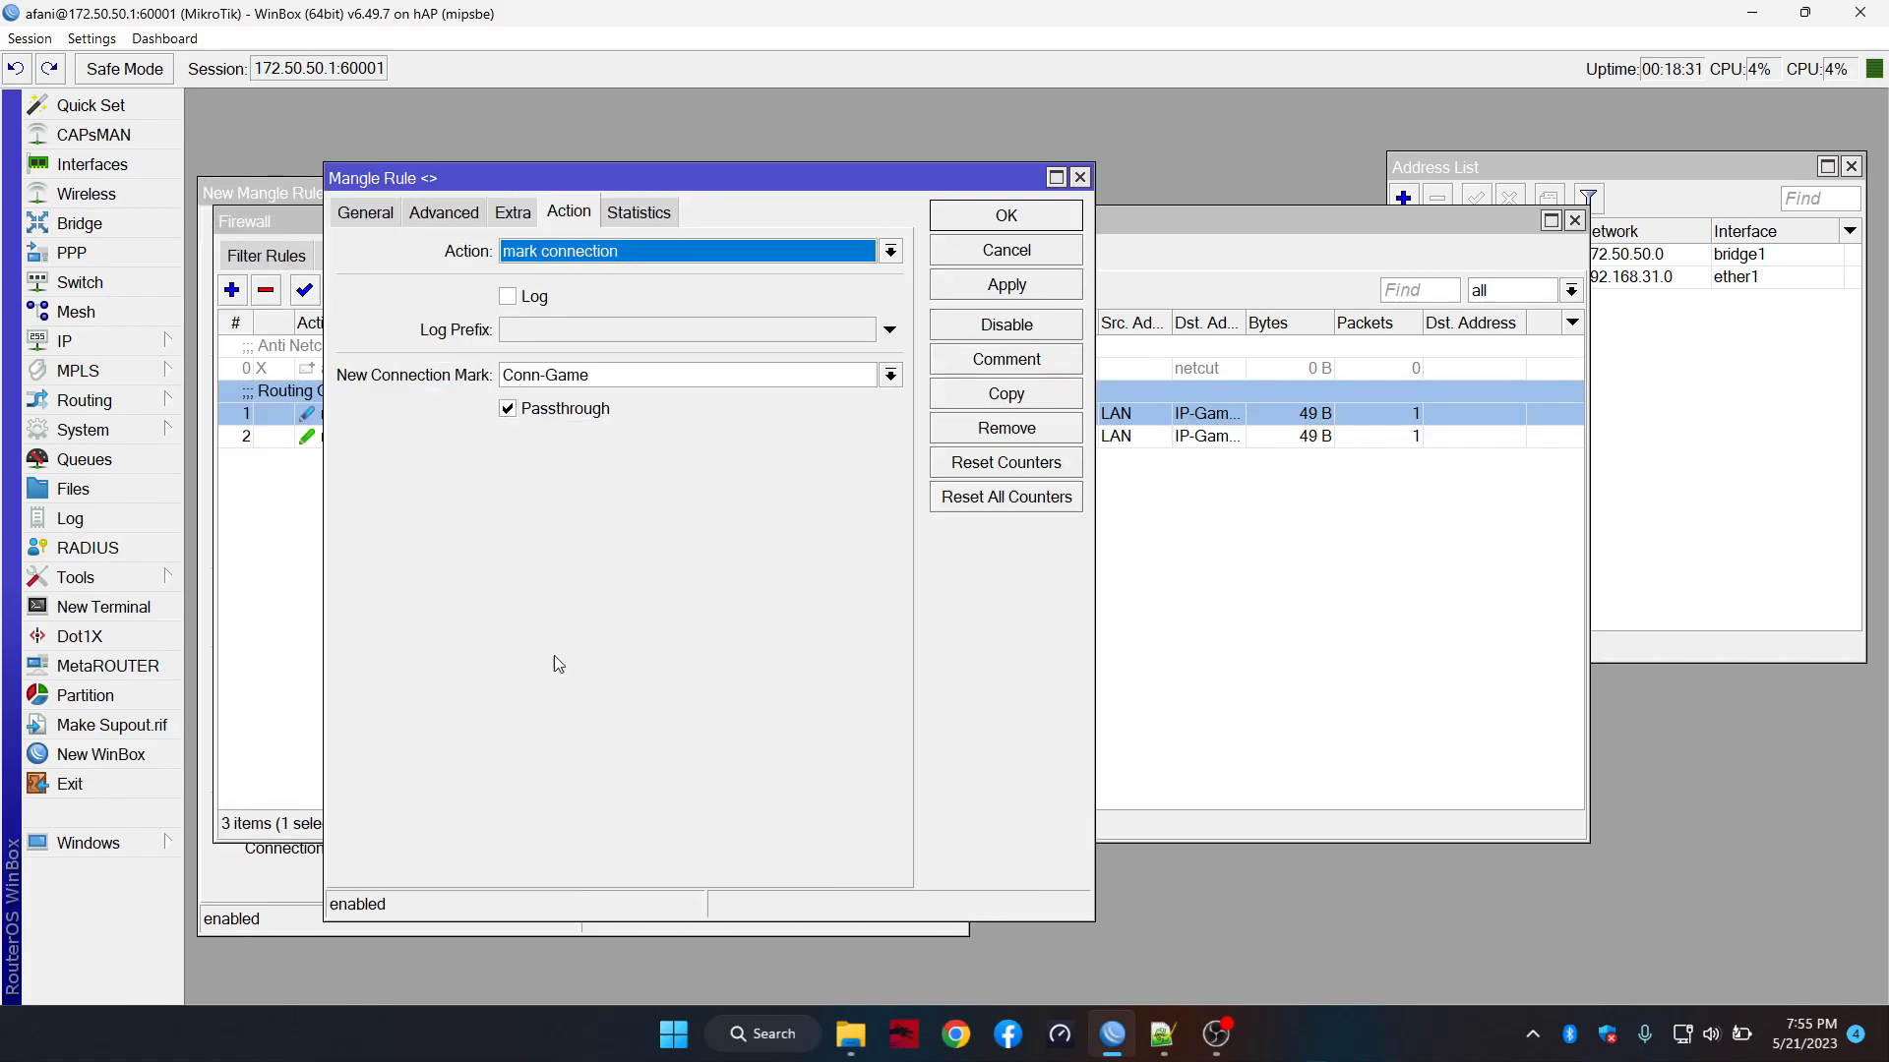
drag(894, 185, 1572, 194)
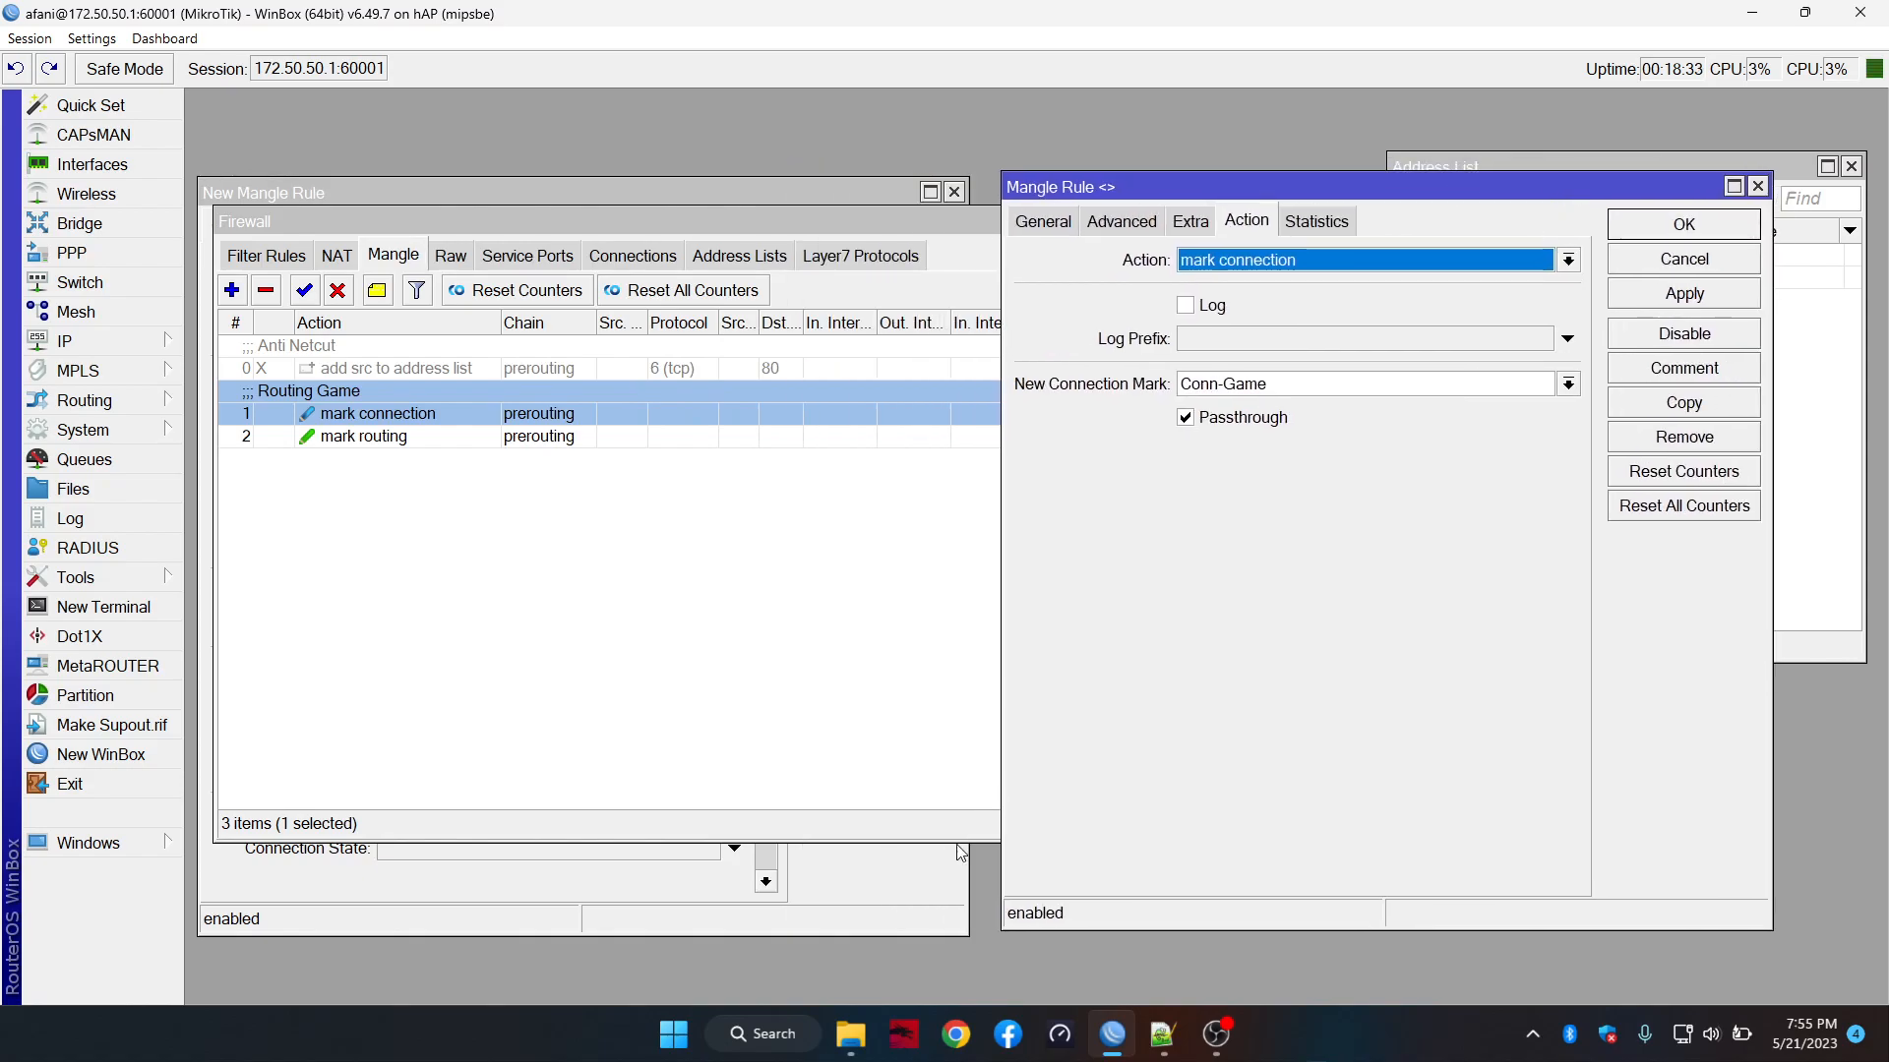
click(795, 853)
click(708, 703)
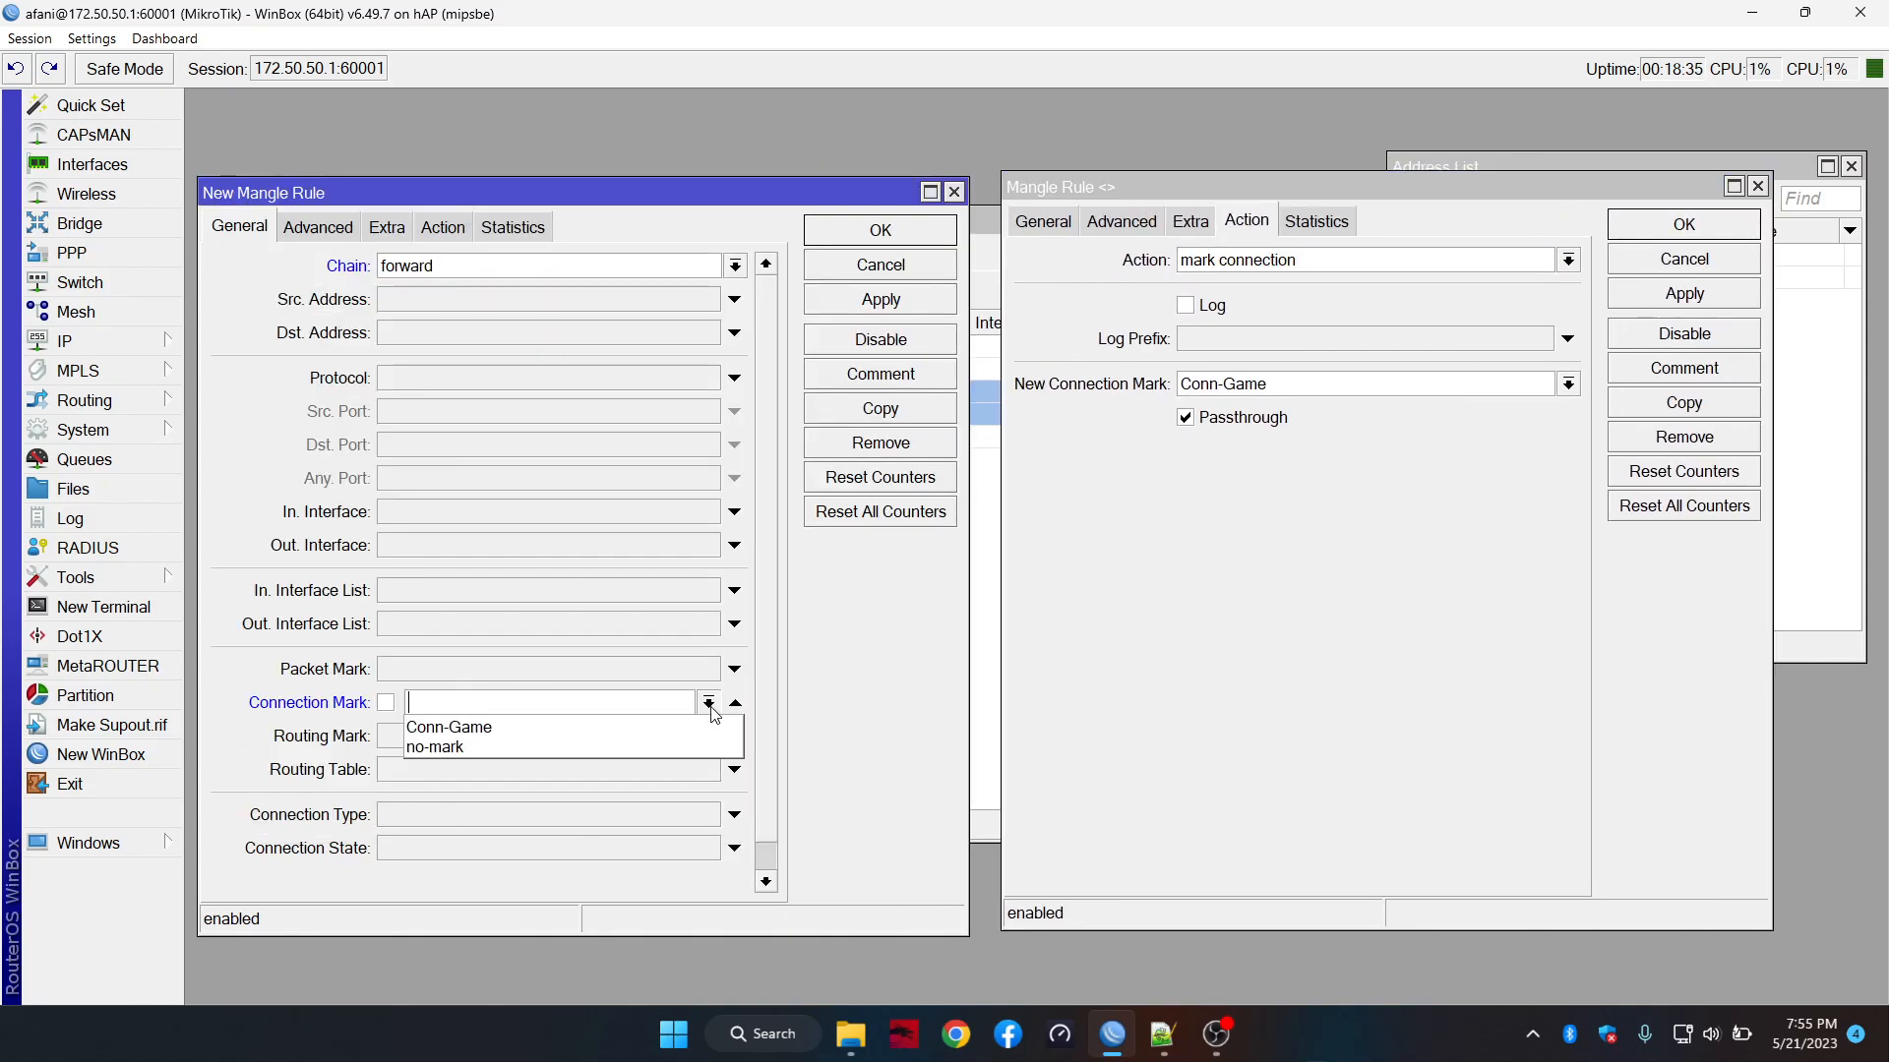
click(676, 727)
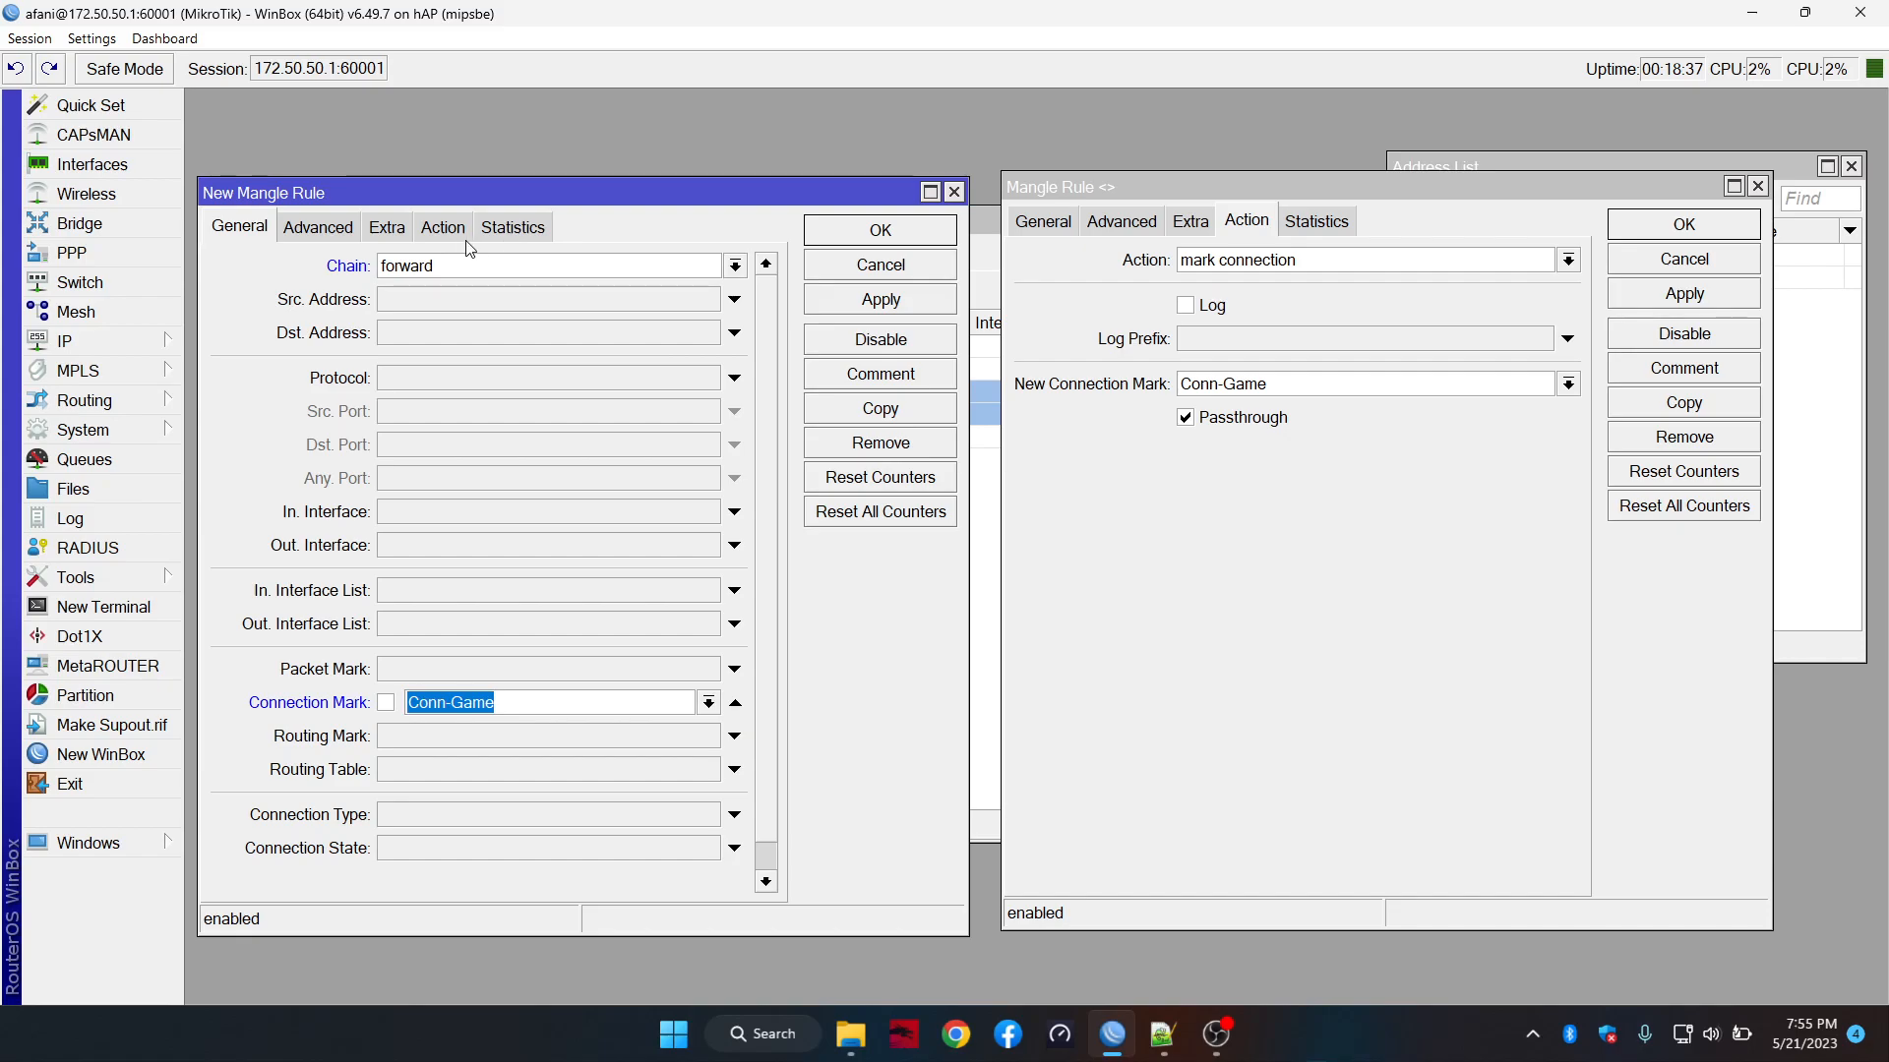
Set the forward rule's action to mark packet with new packet mark Pkt-Game, disable passthrough, and save the rule
click(346, 227)
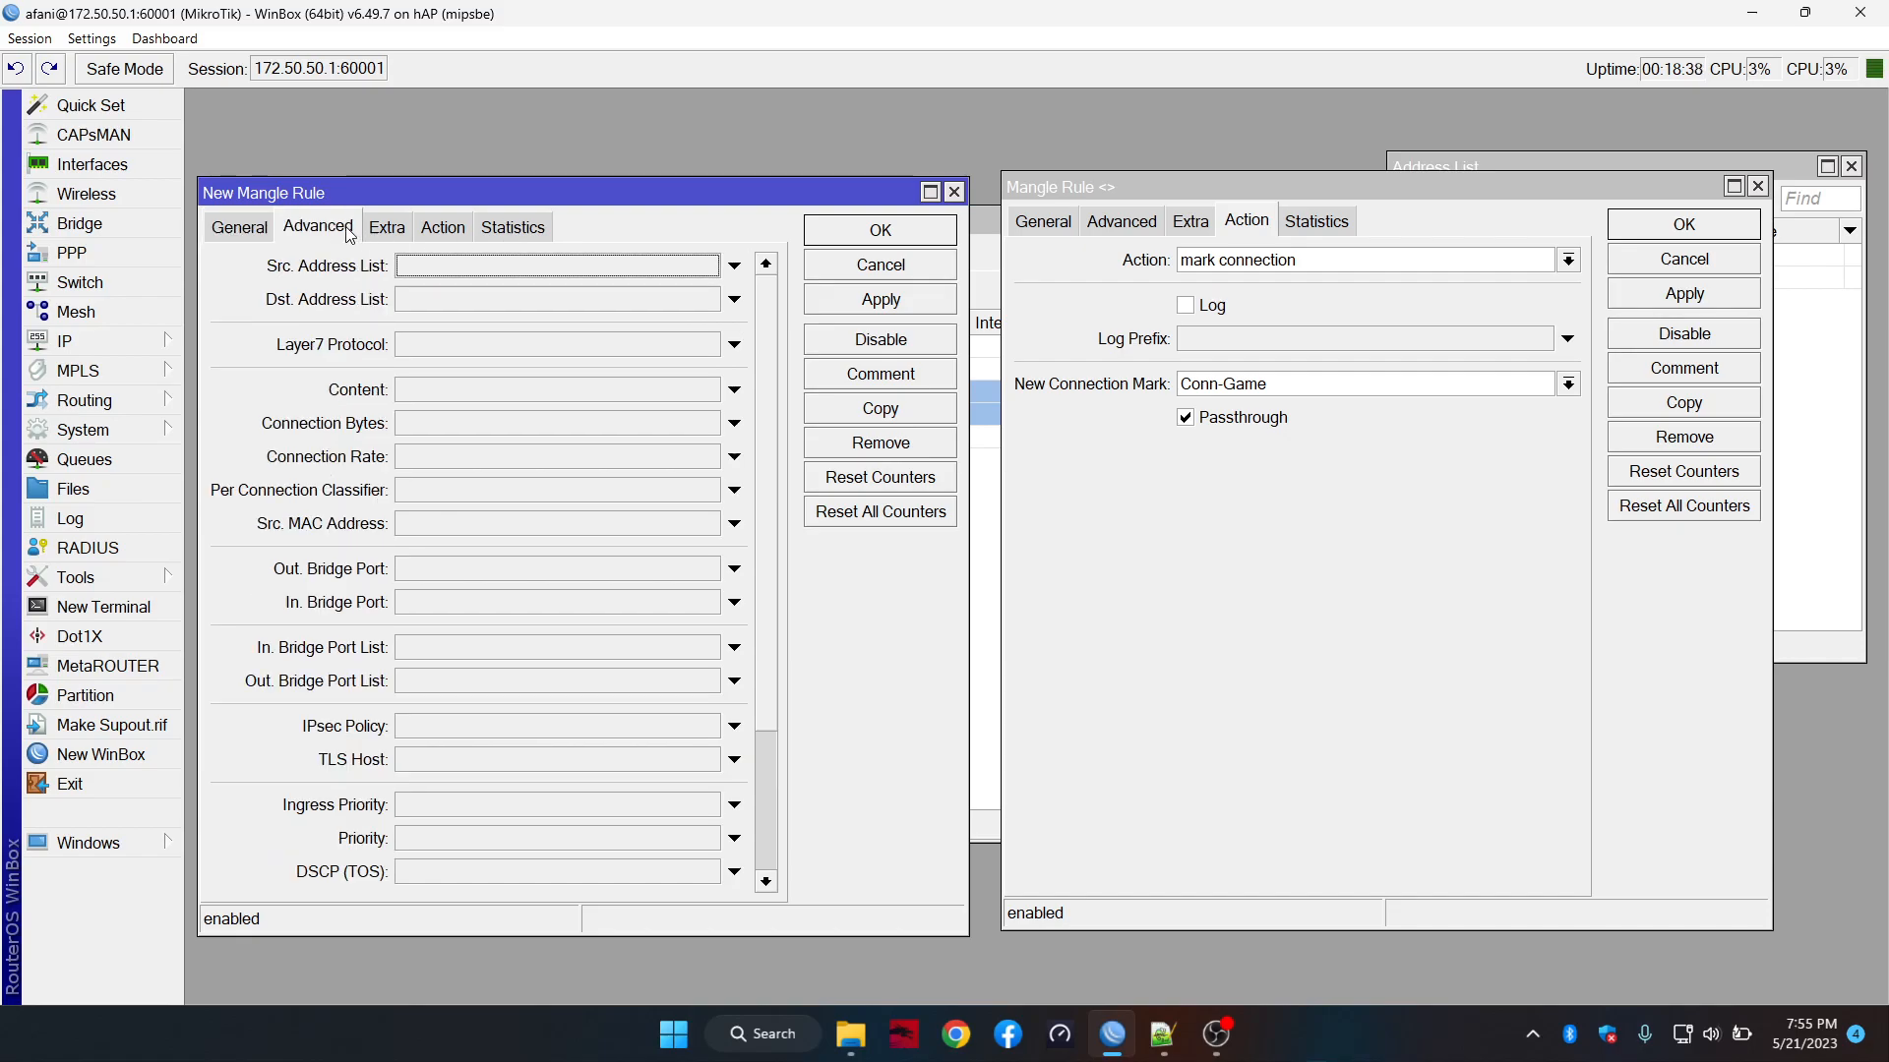
click(438, 231)
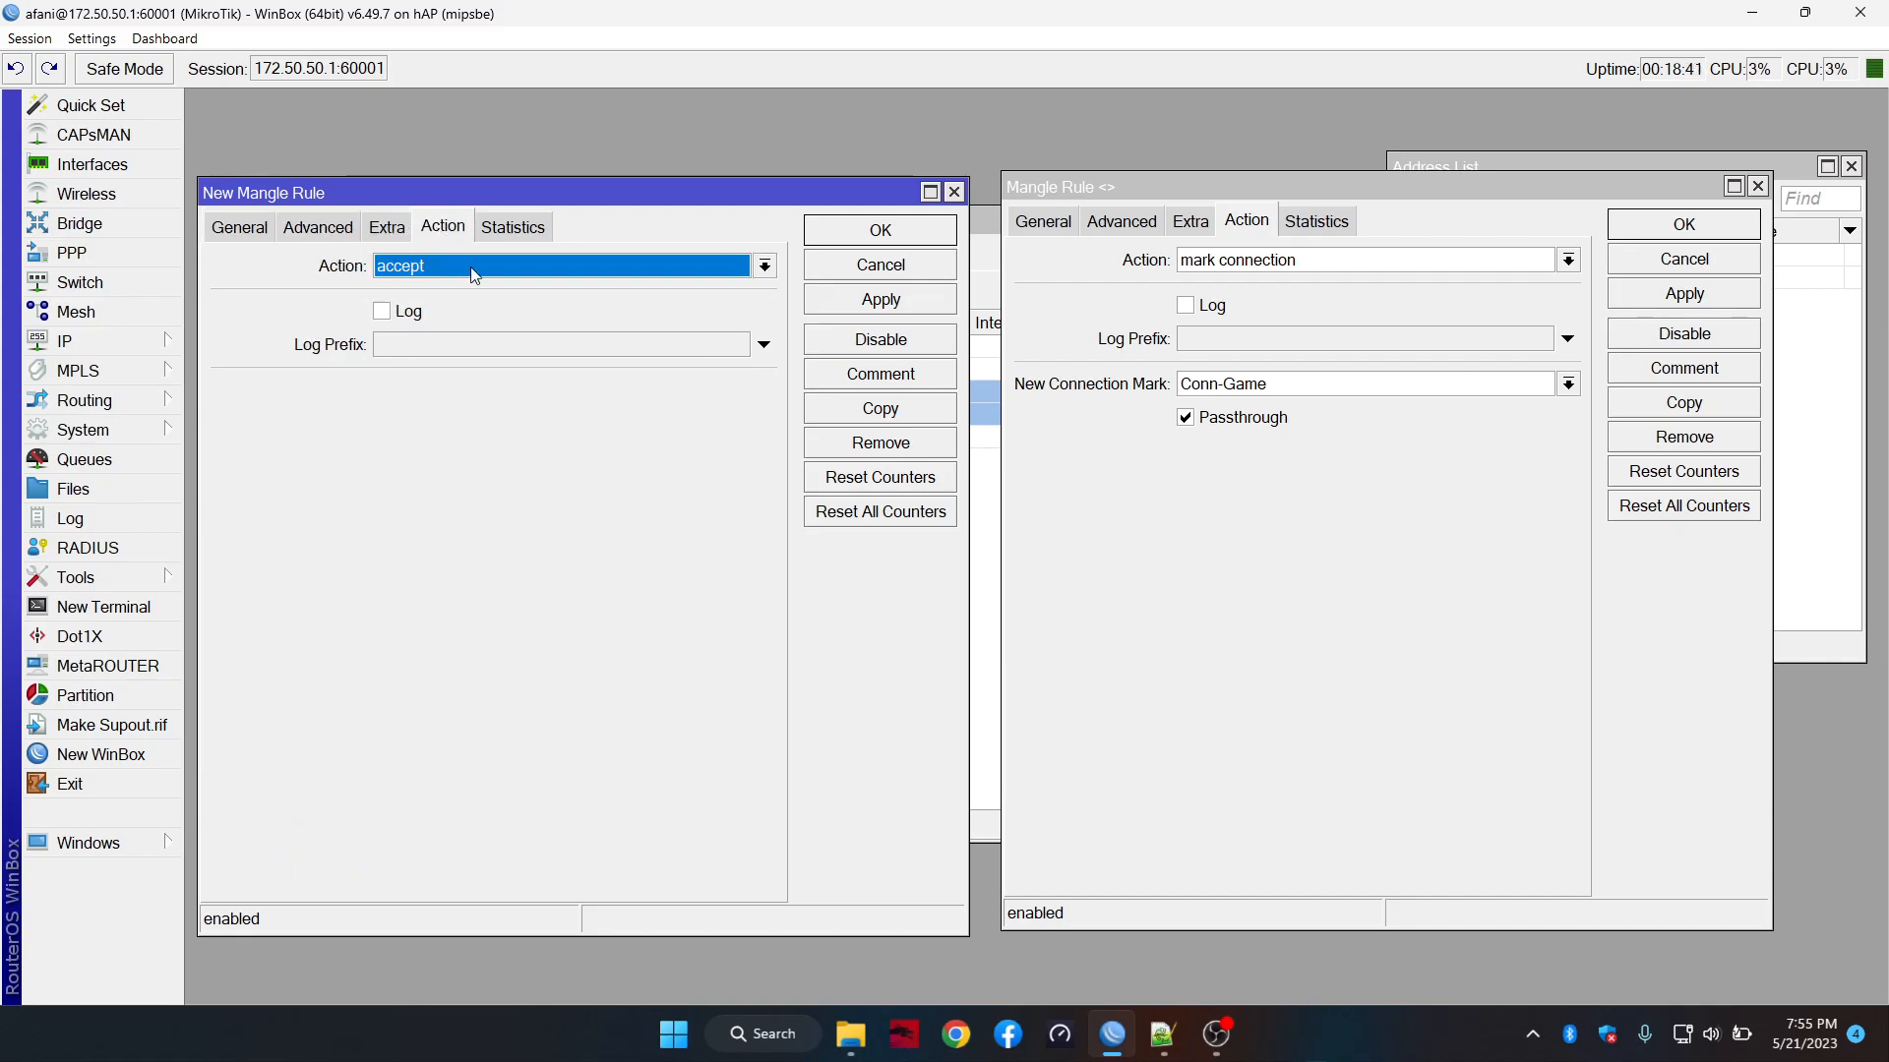
click(502, 274)
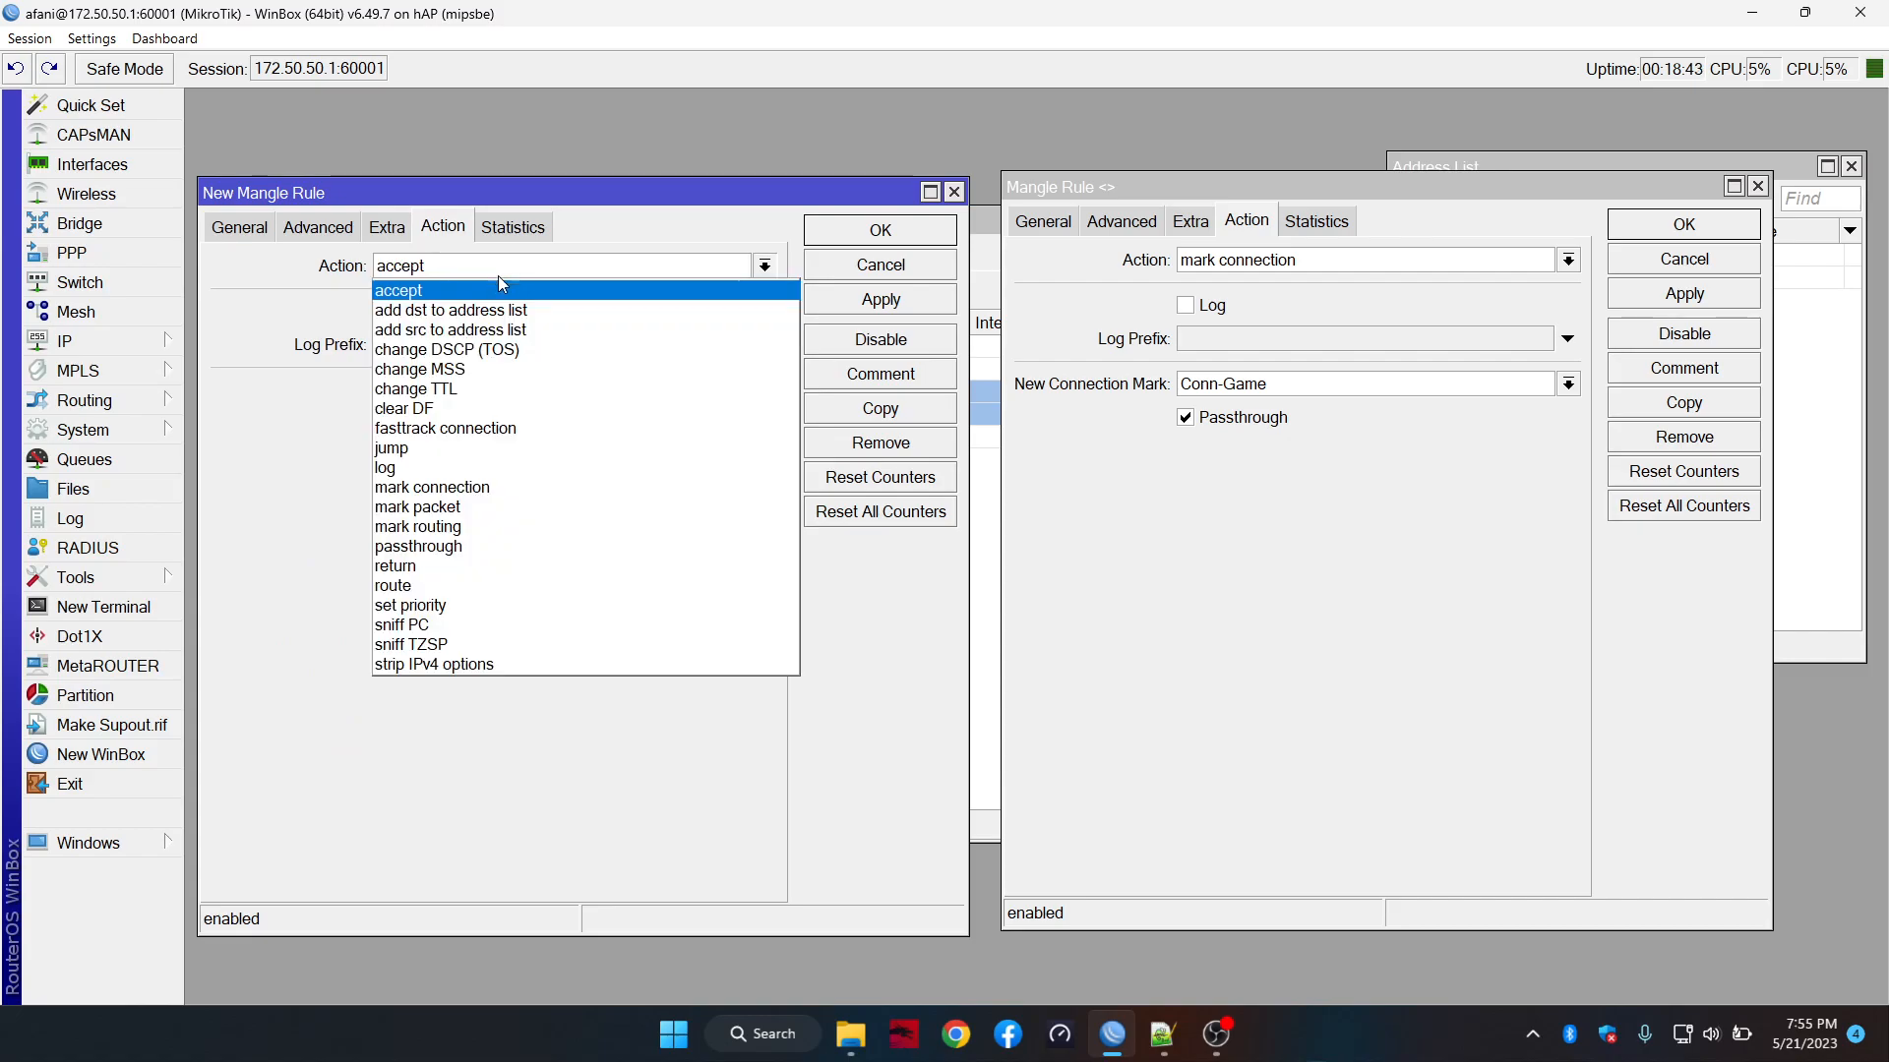
click(478, 507)
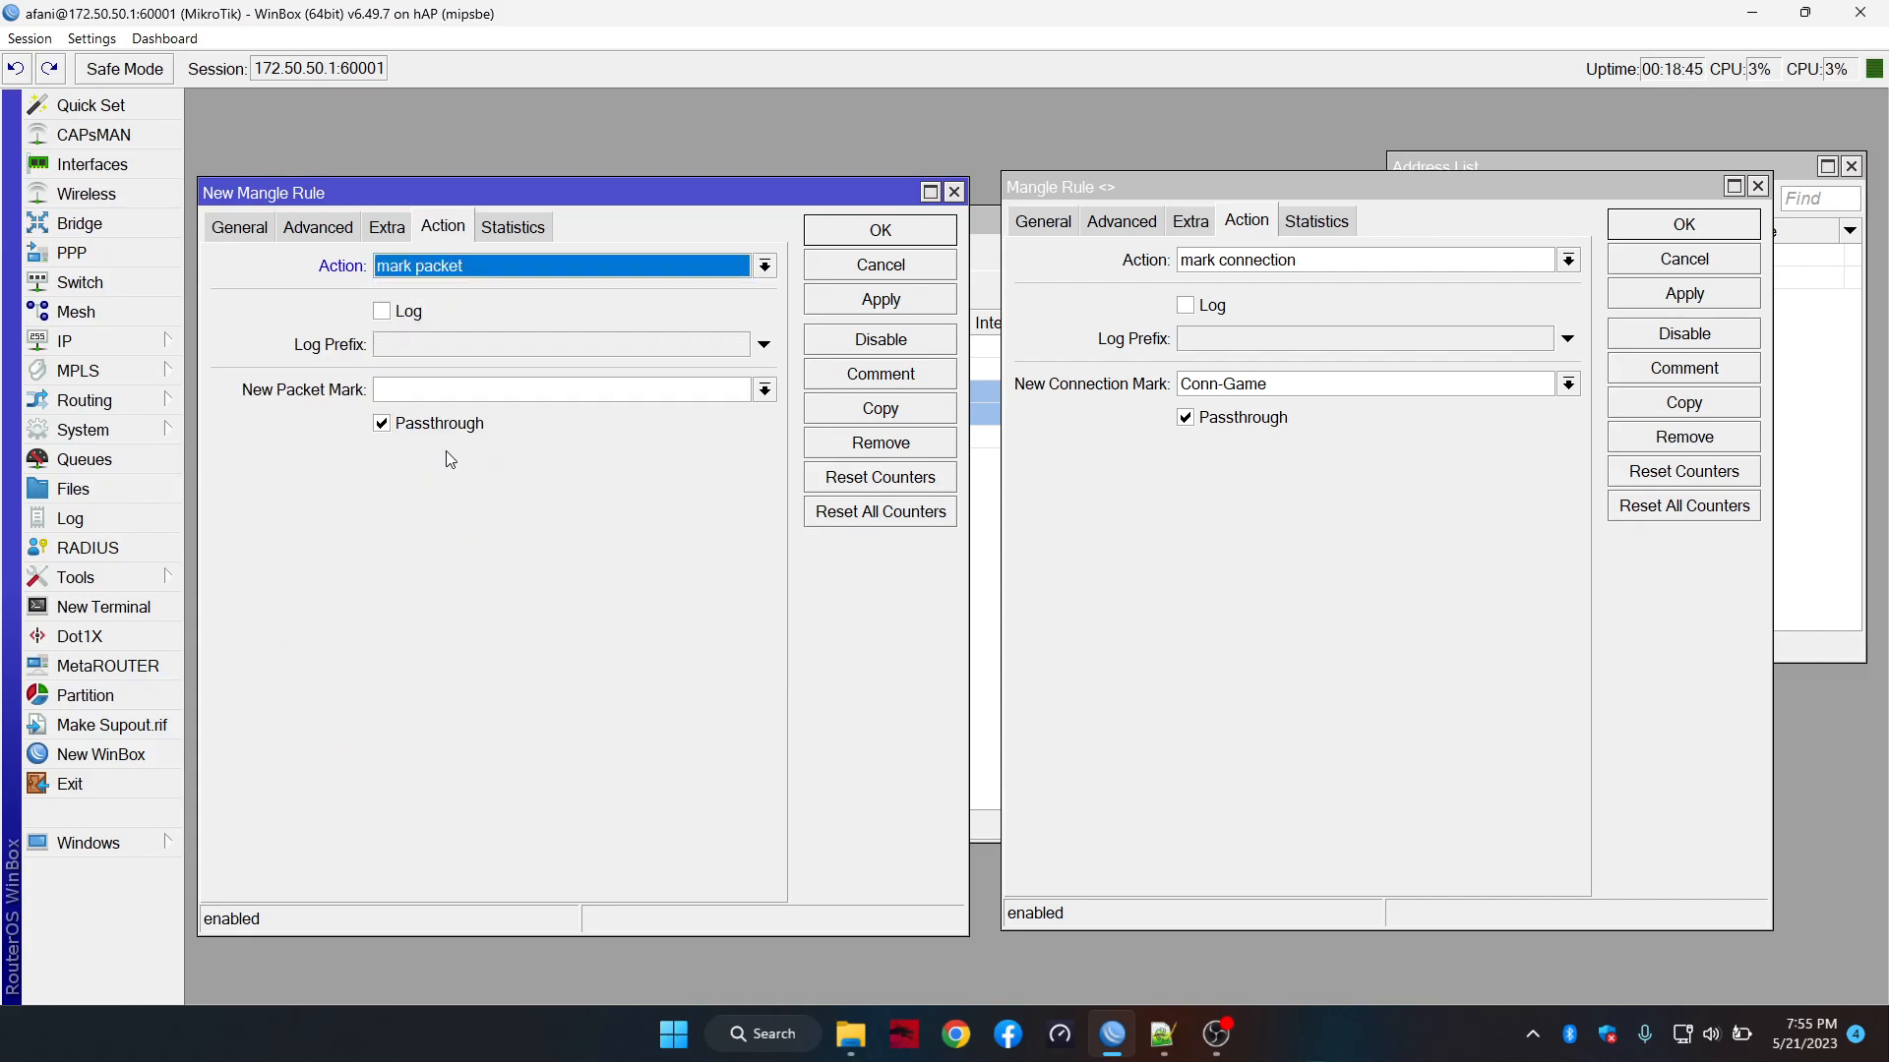
click(380, 389)
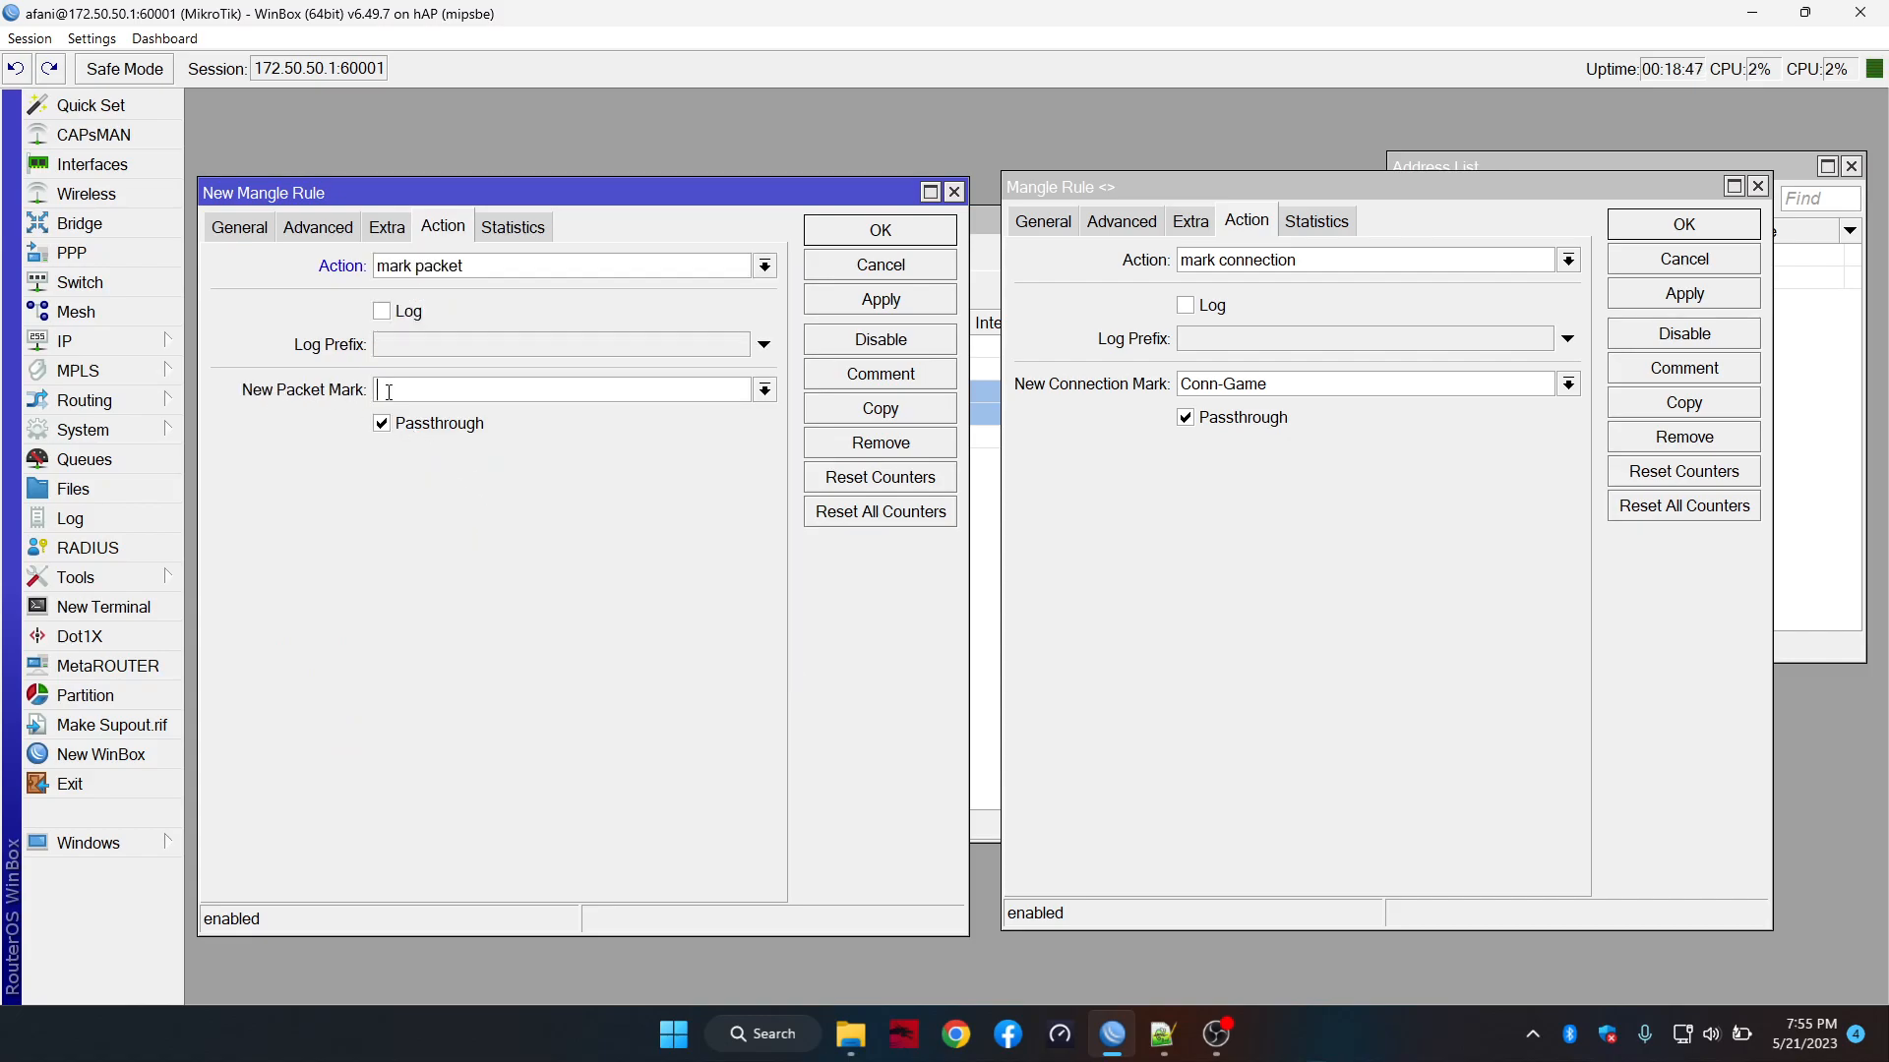
text(Pkt-Game)
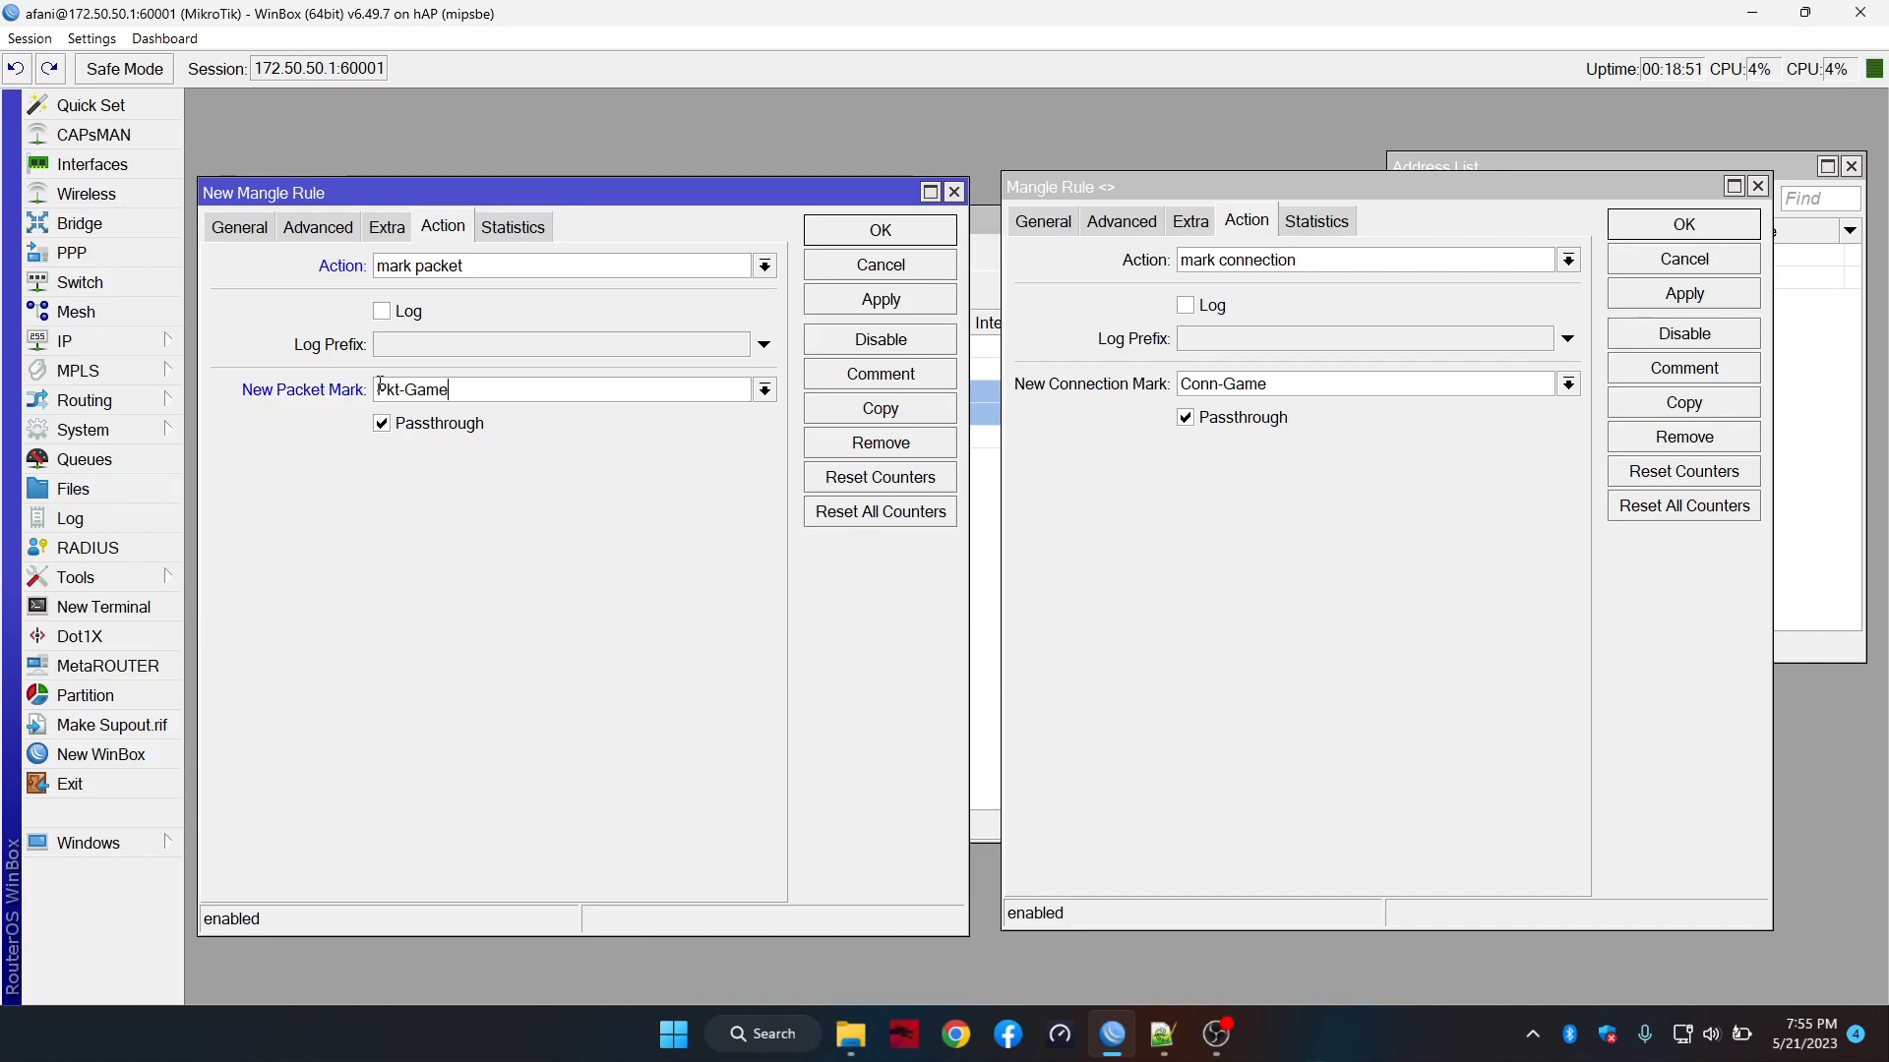
click(409, 430)
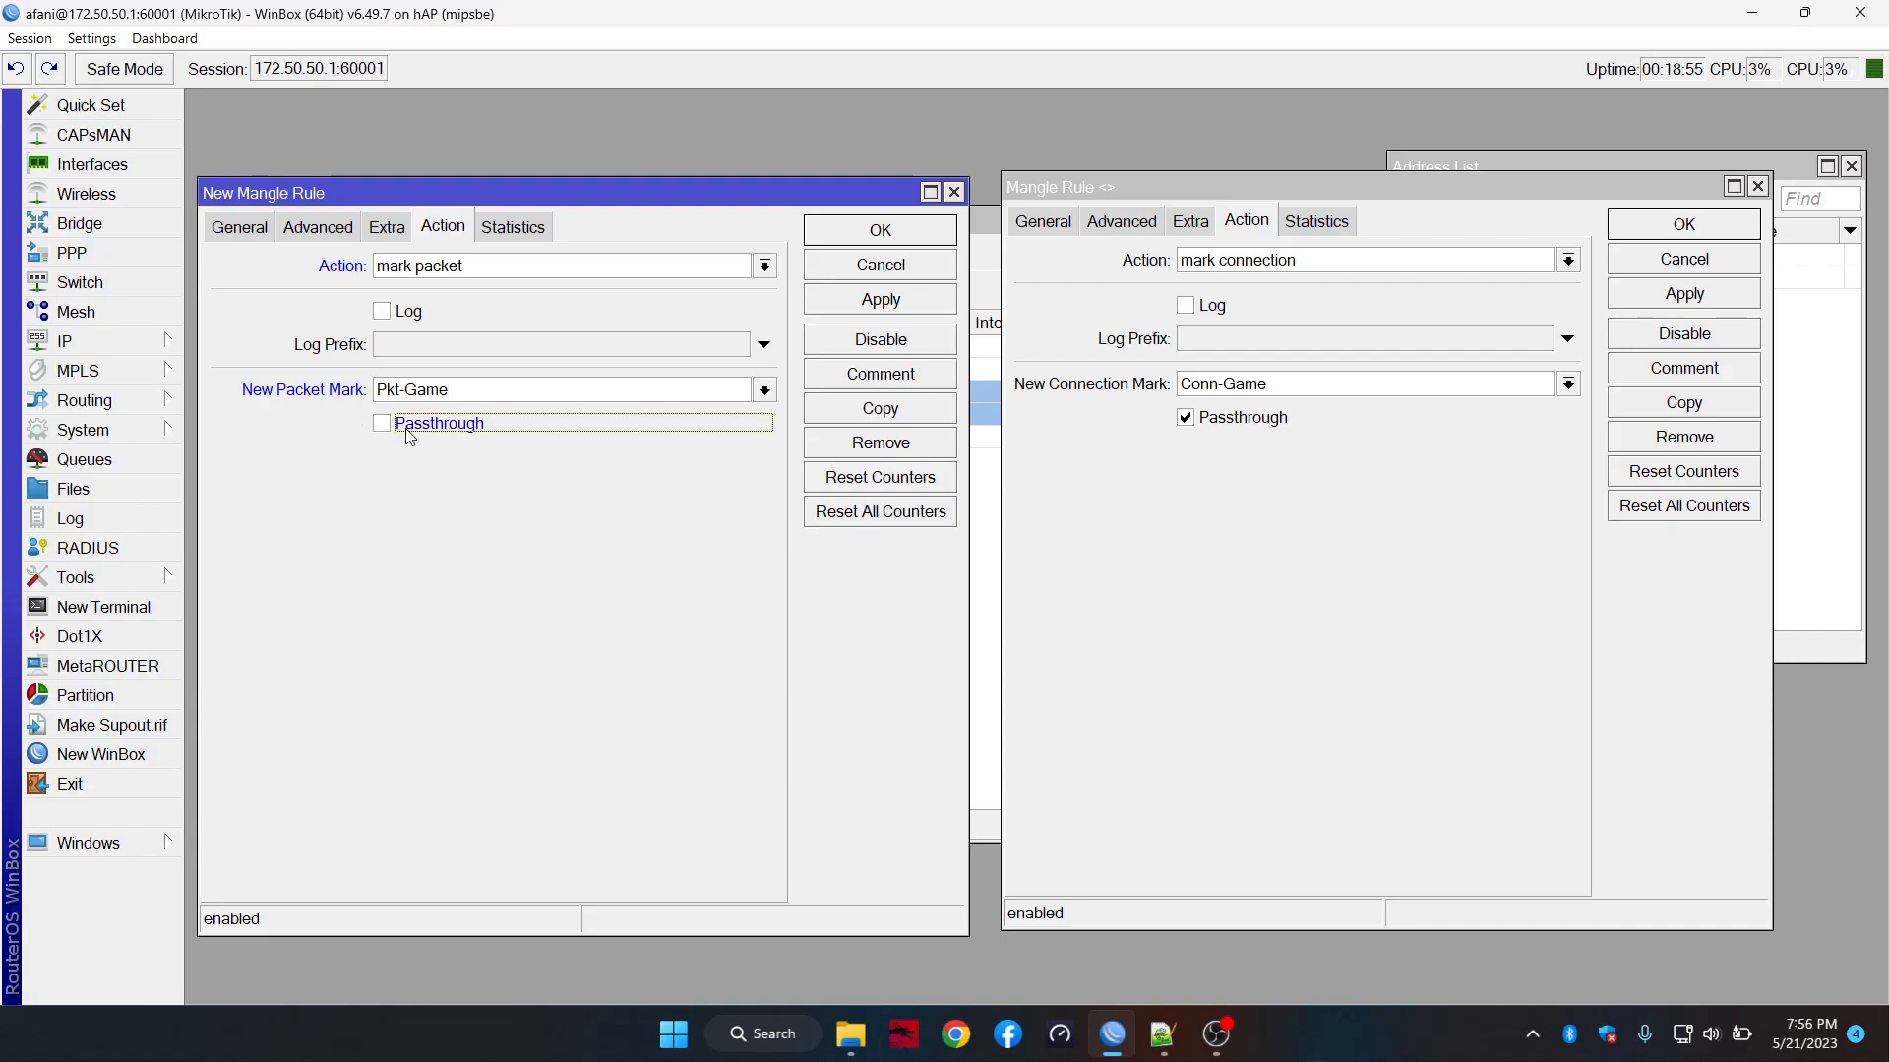
click(846, 300)
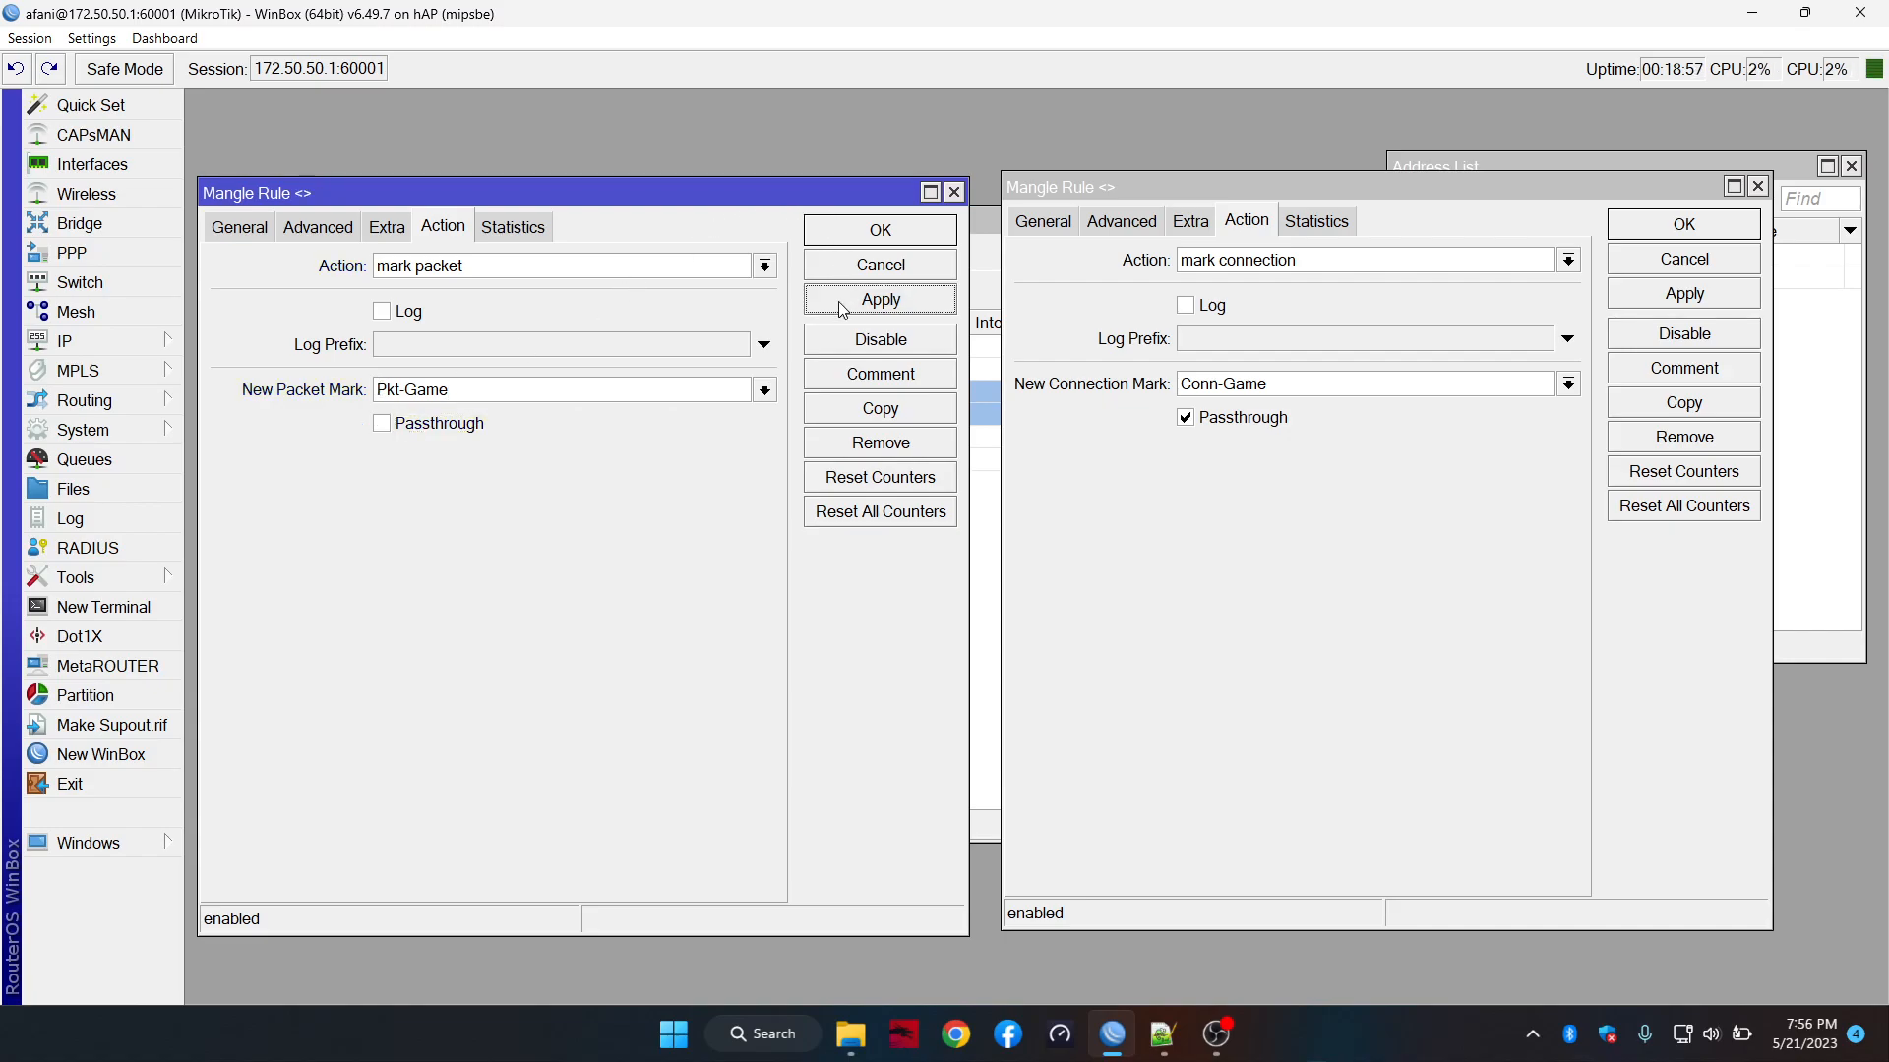
click(871, 233)
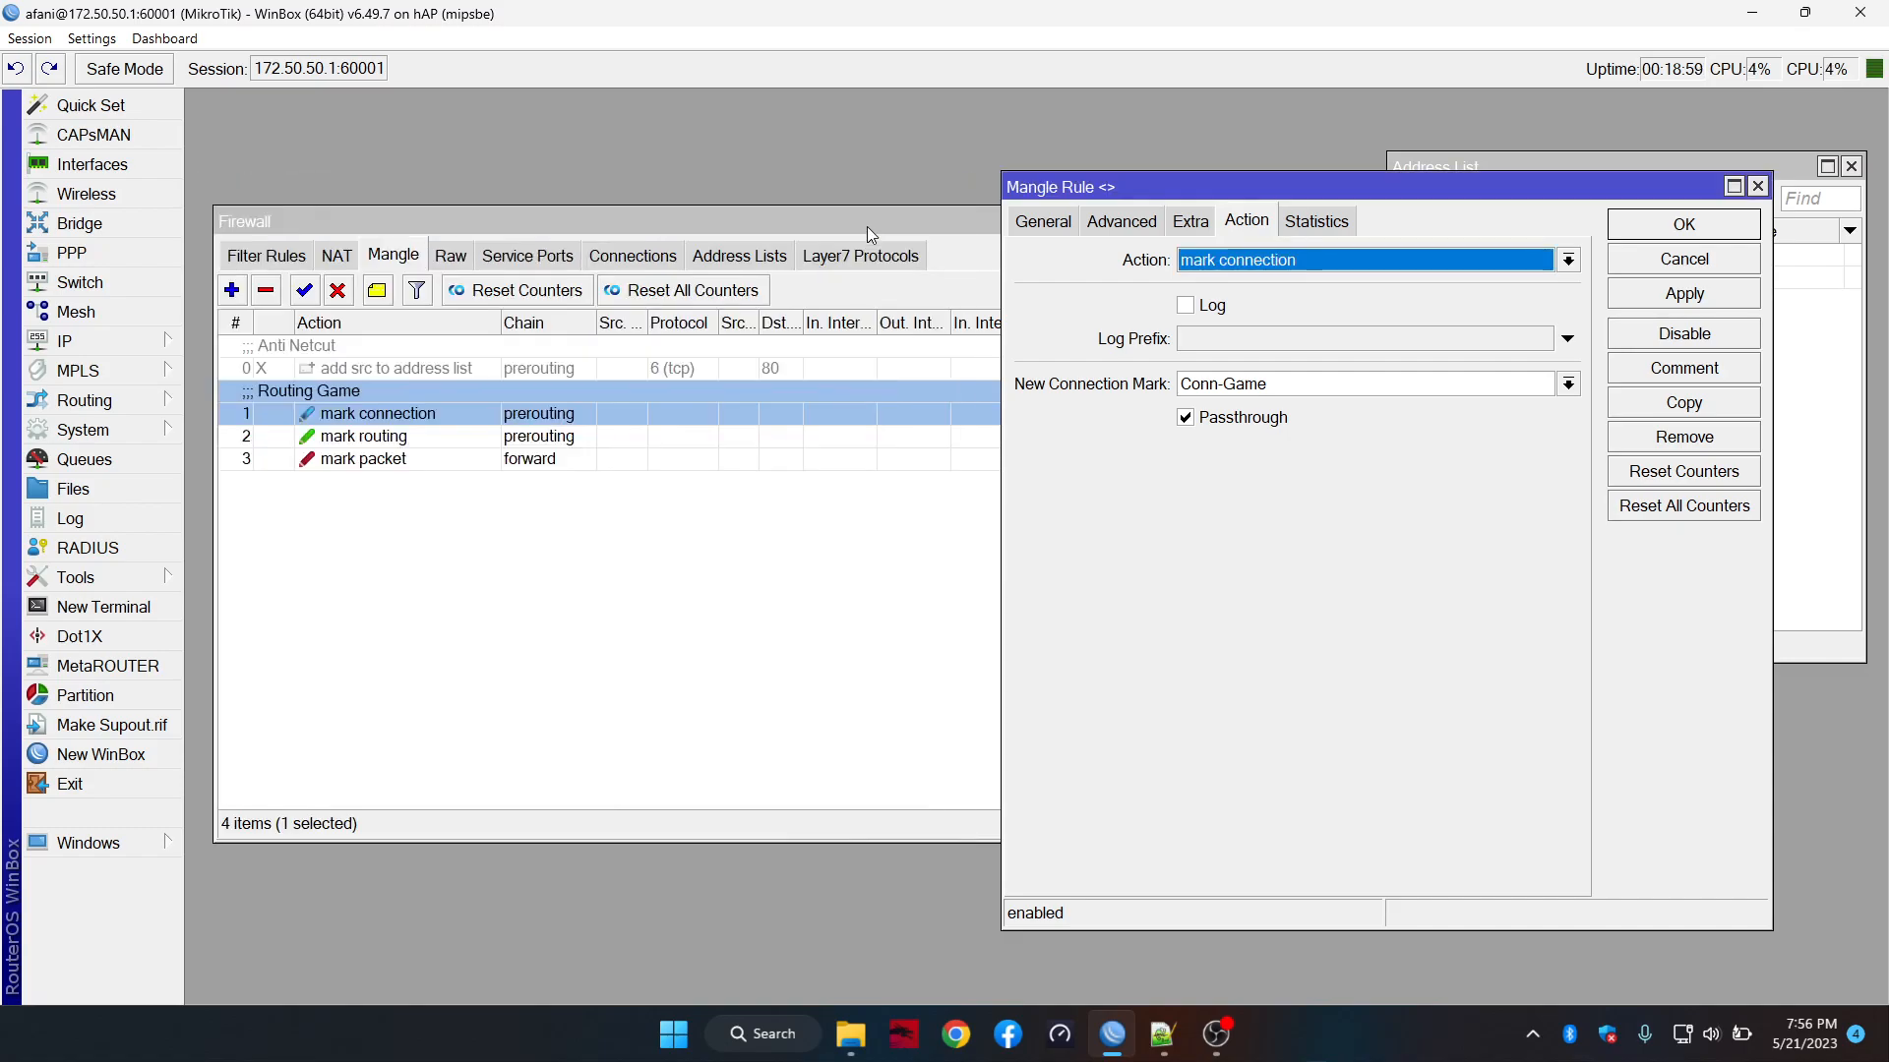
Close the open mark connection rule and start a new prerouting mangle rule with the protocol set to icmp
click(1721, 224)
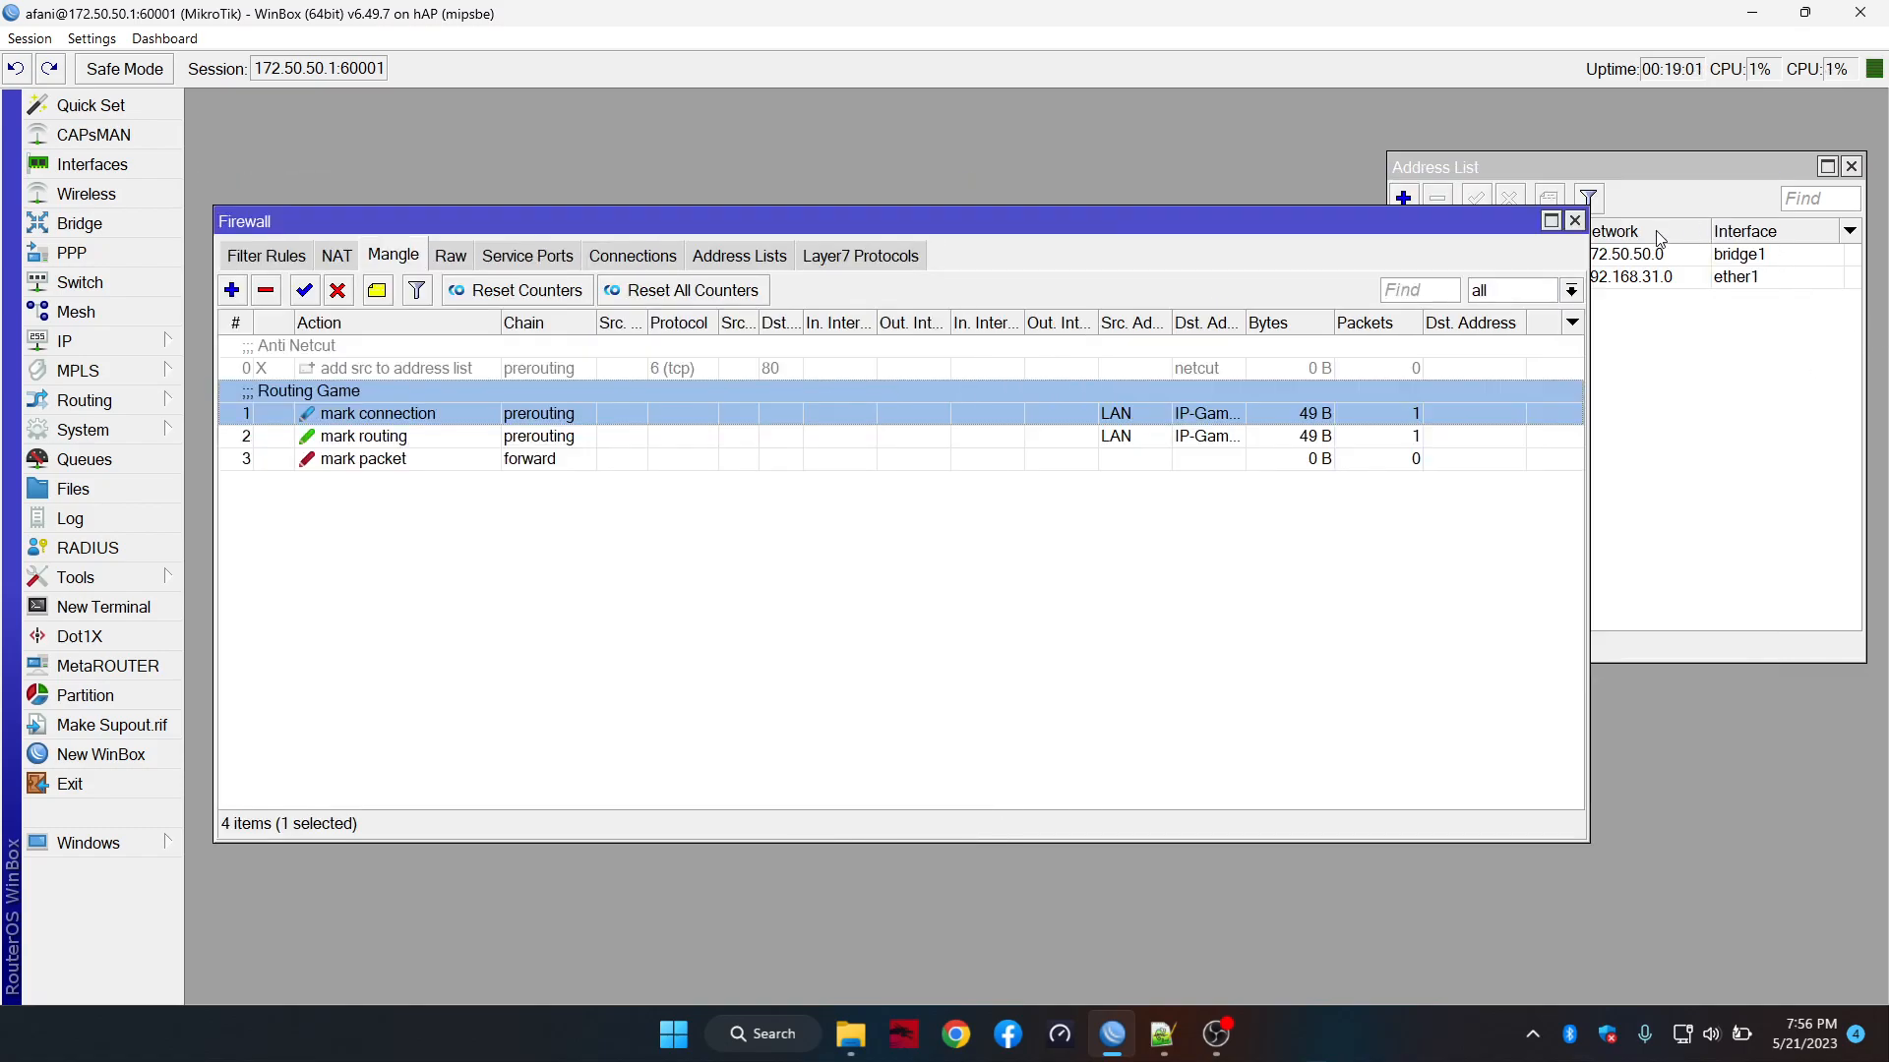
click(1661, 179)
click(1233, 222)
click(230, 292)
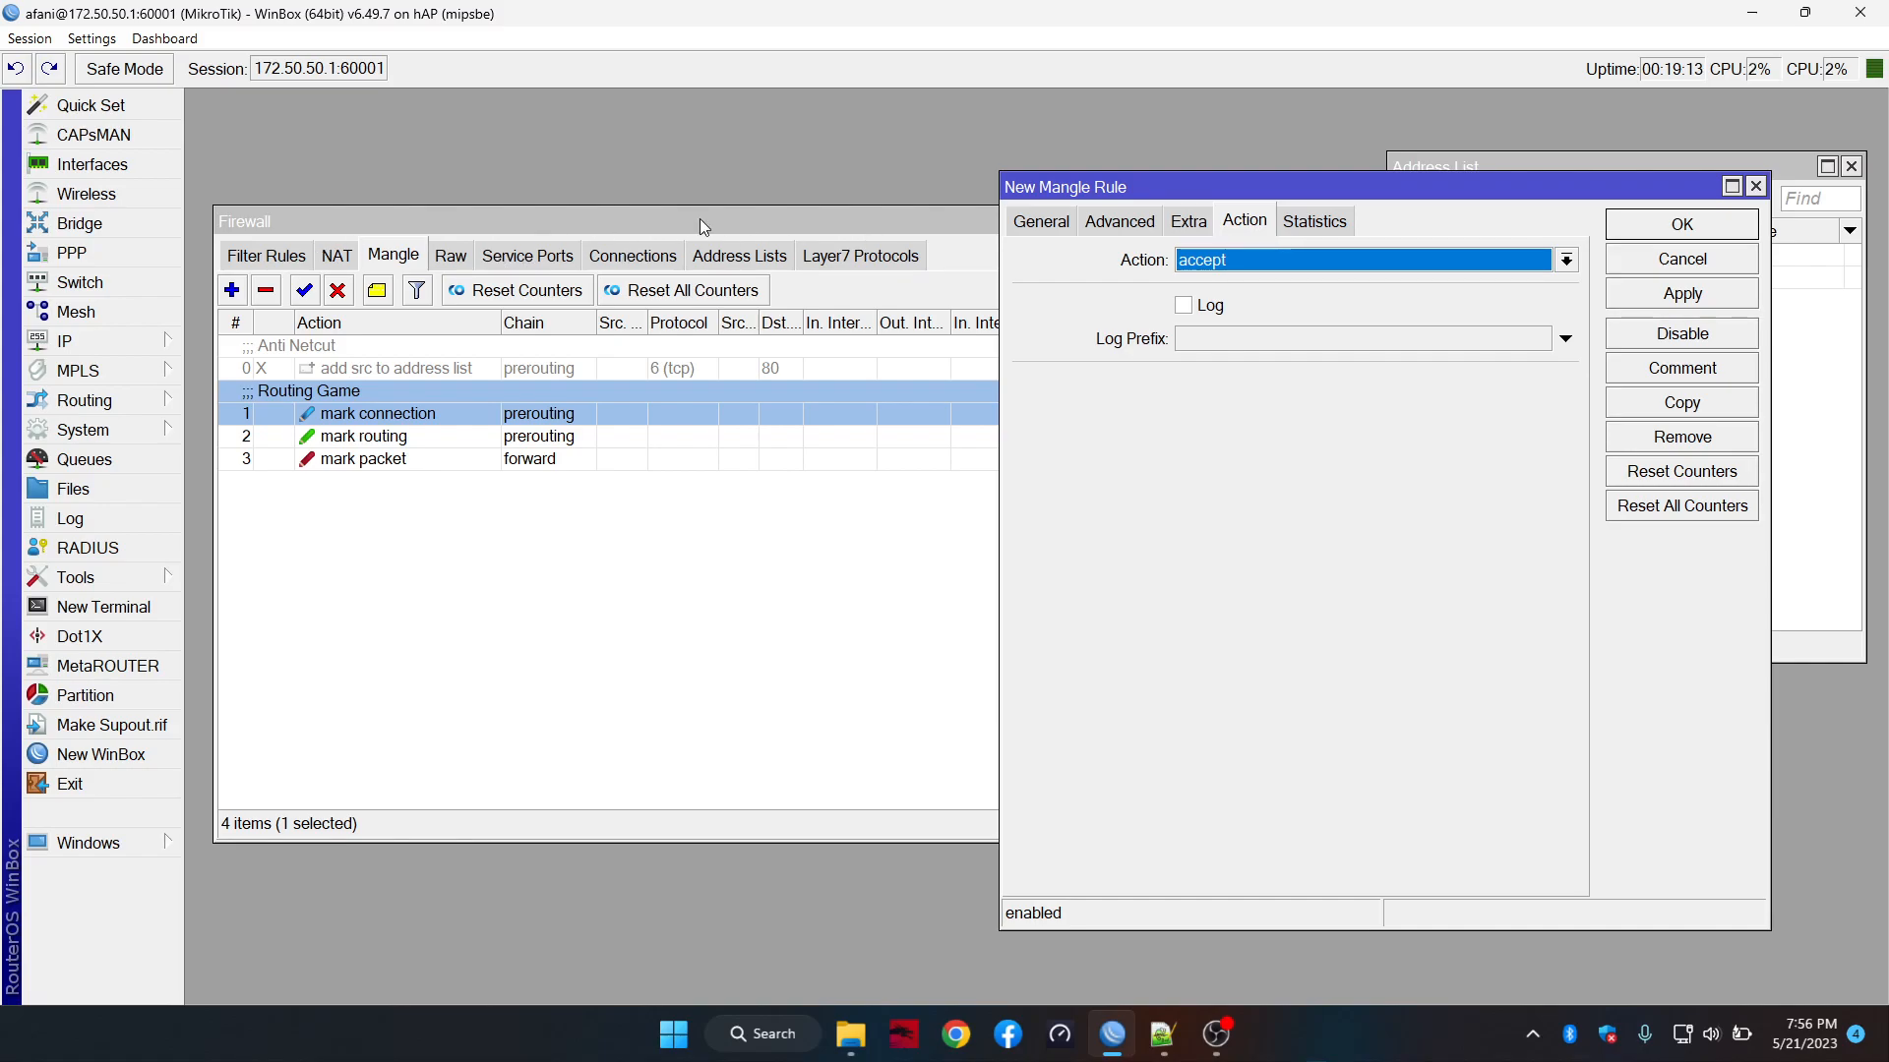
click(1041, 222)
drag(1347, 192, 912, 159)
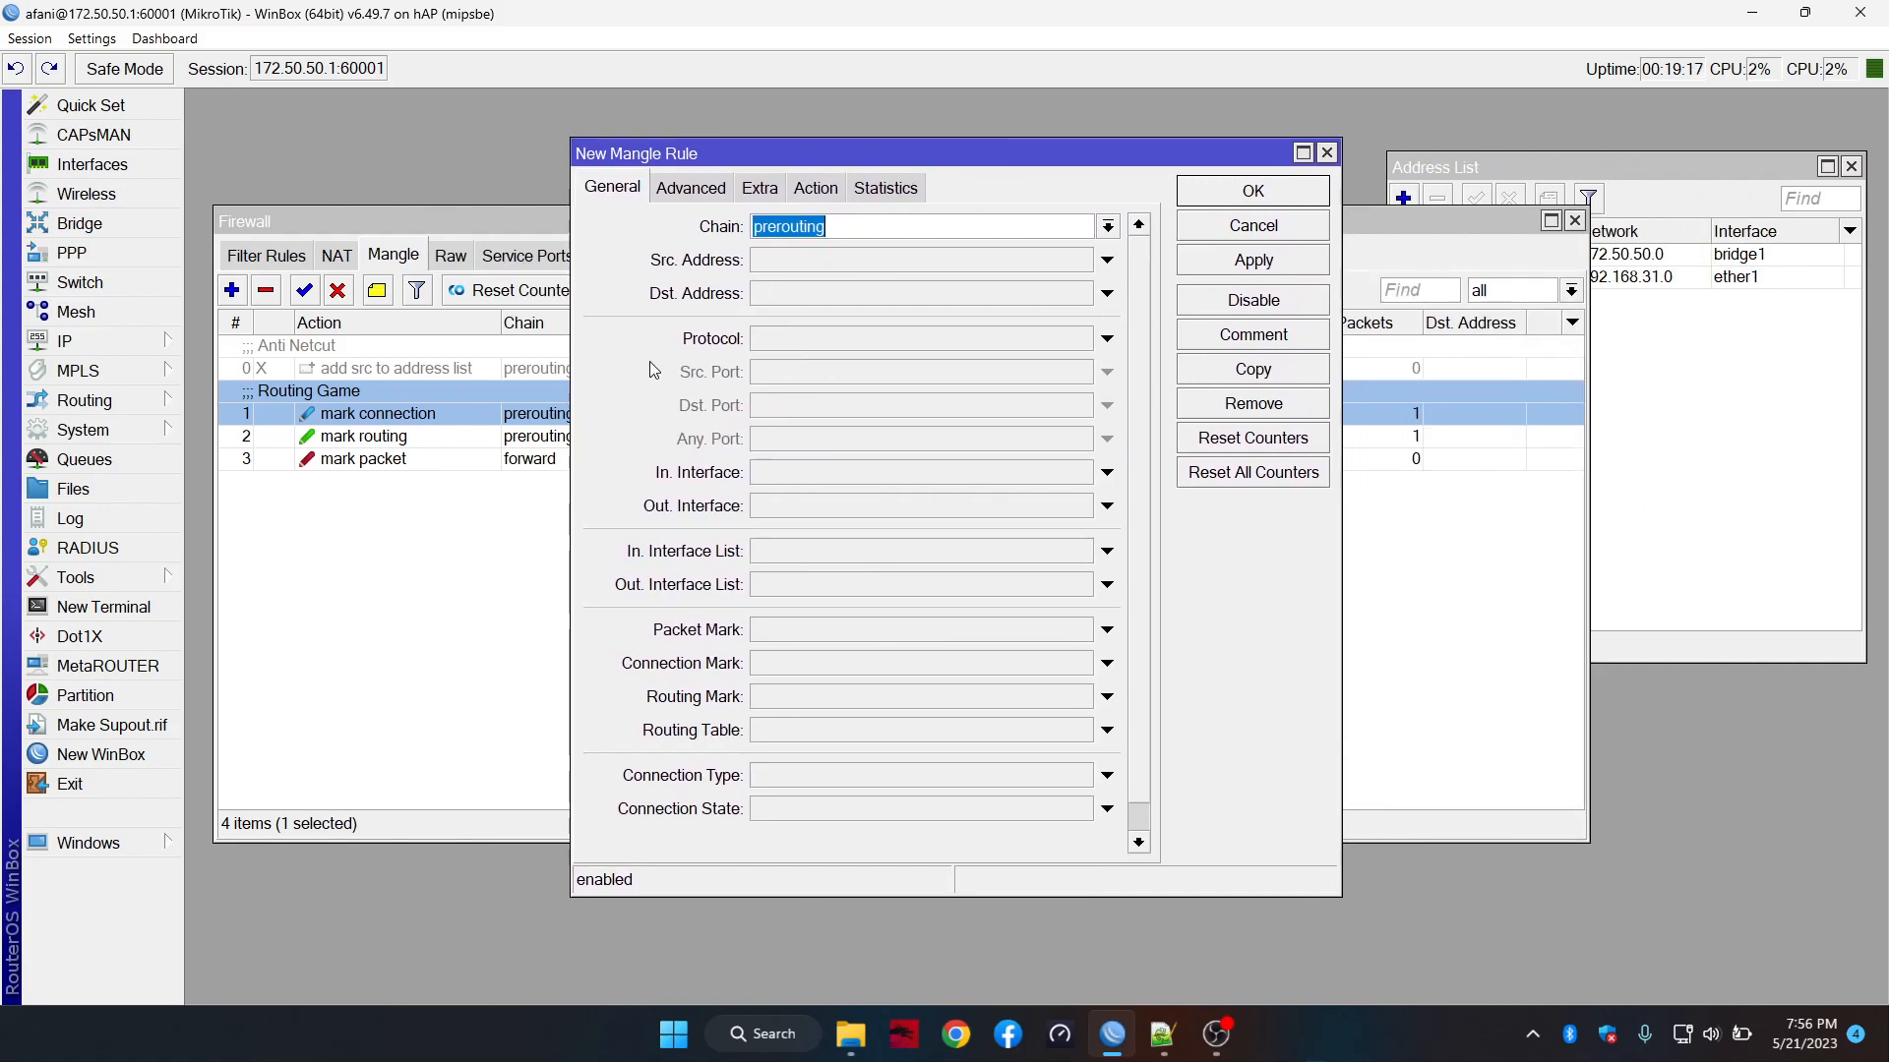
click(1107, 339)
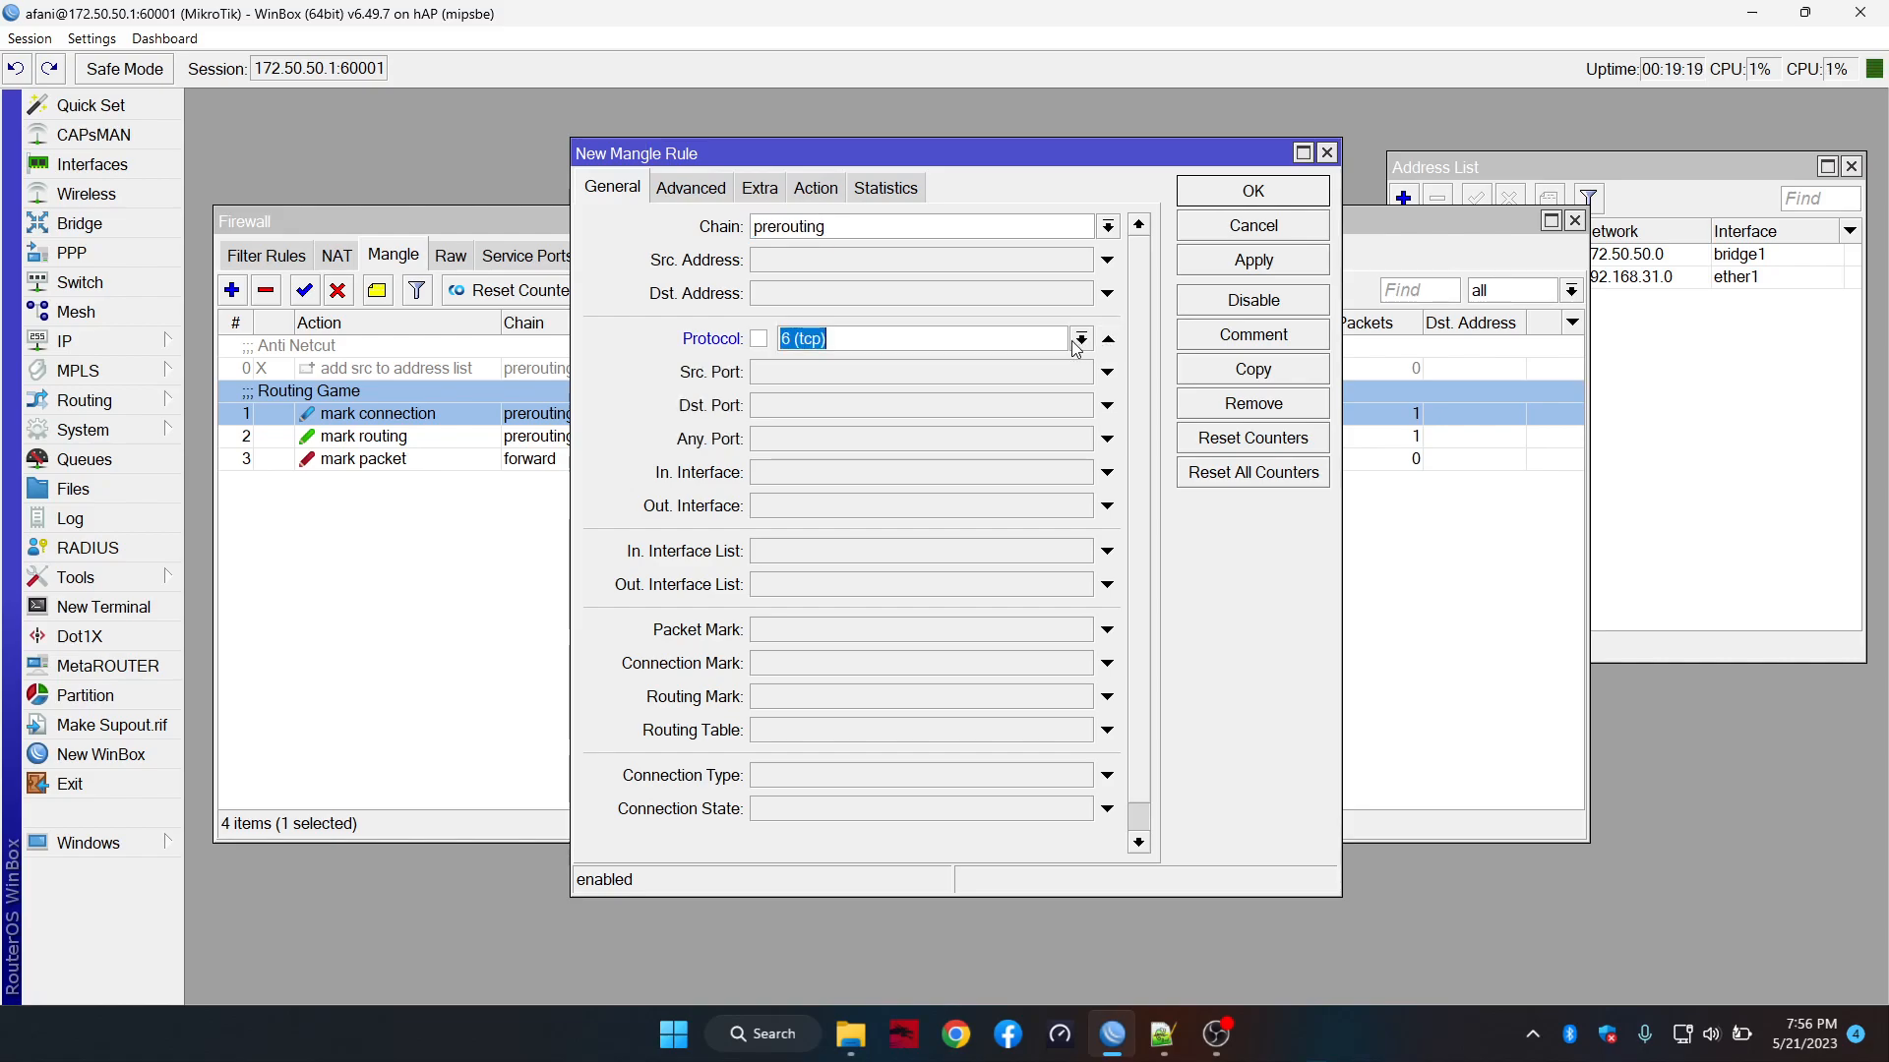
click(1082, 339)
click(1073, 366)
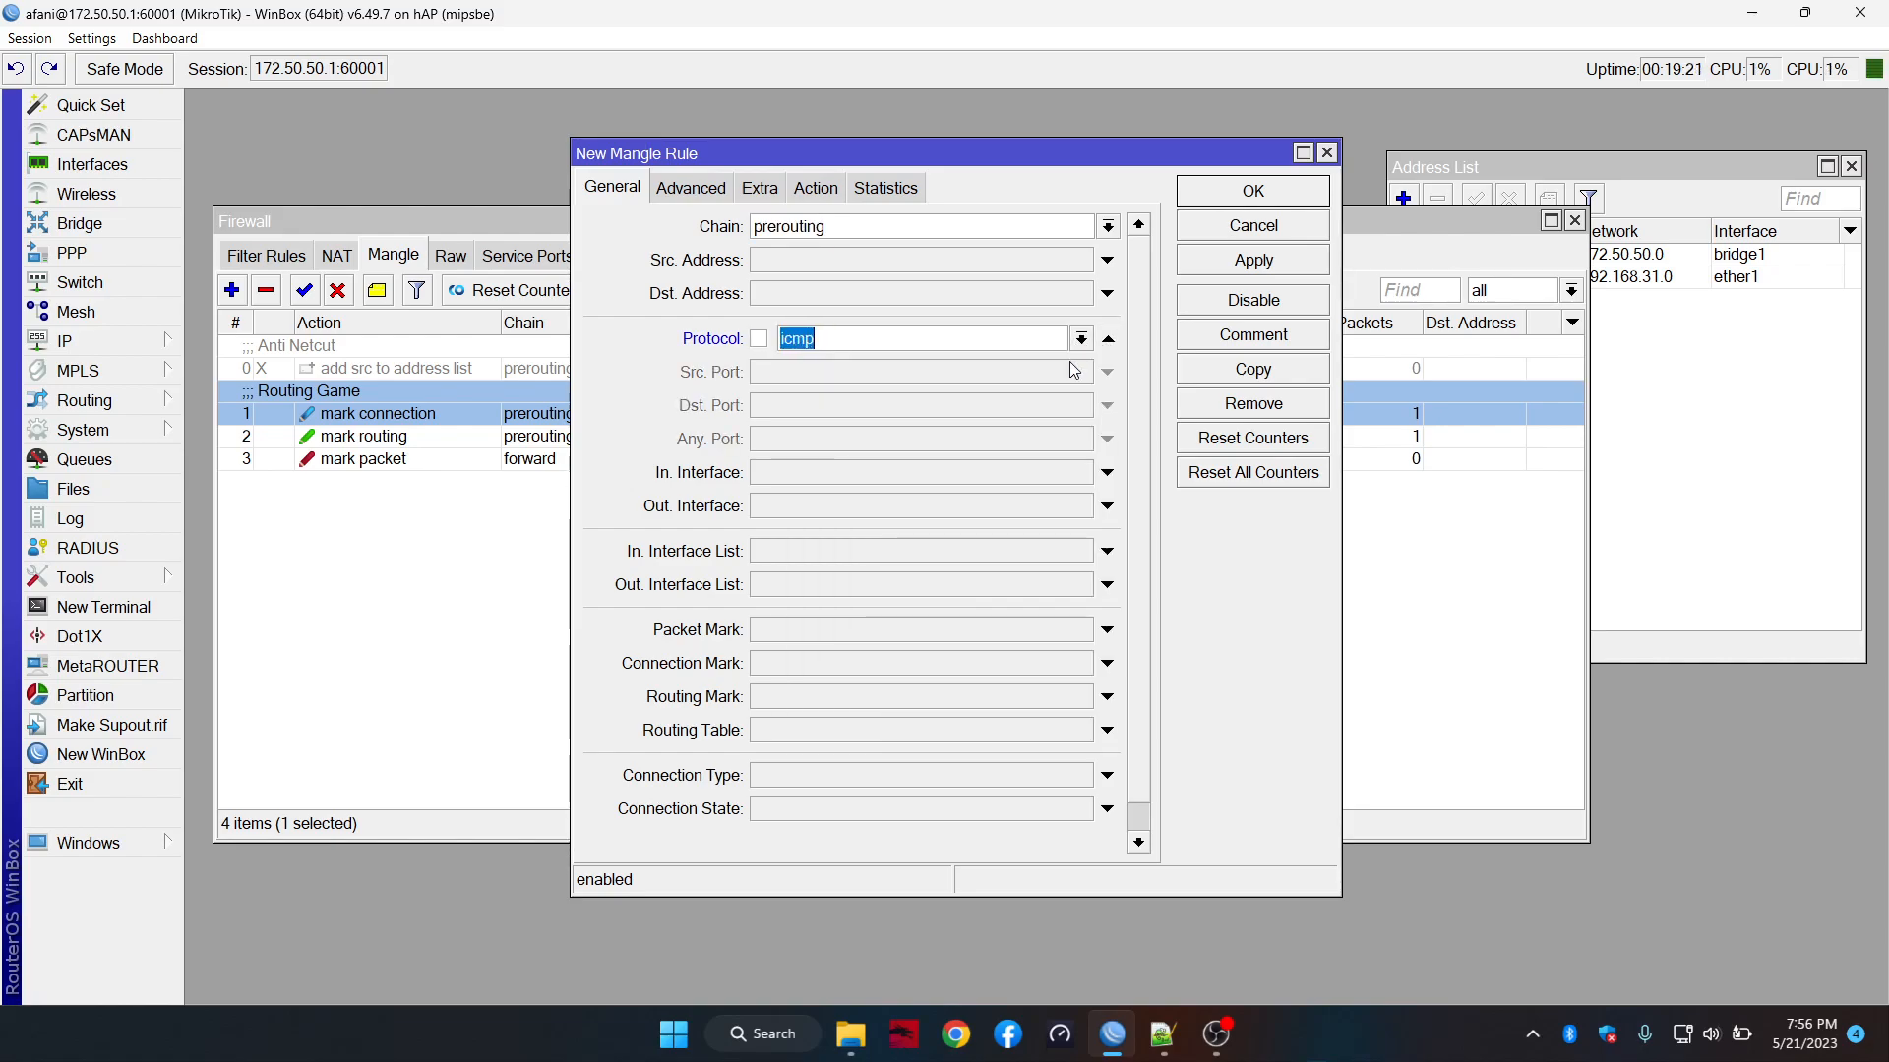
Set the new icmp mangle rule's source address list to LAN
click(716, 192)
click(1106, 226)
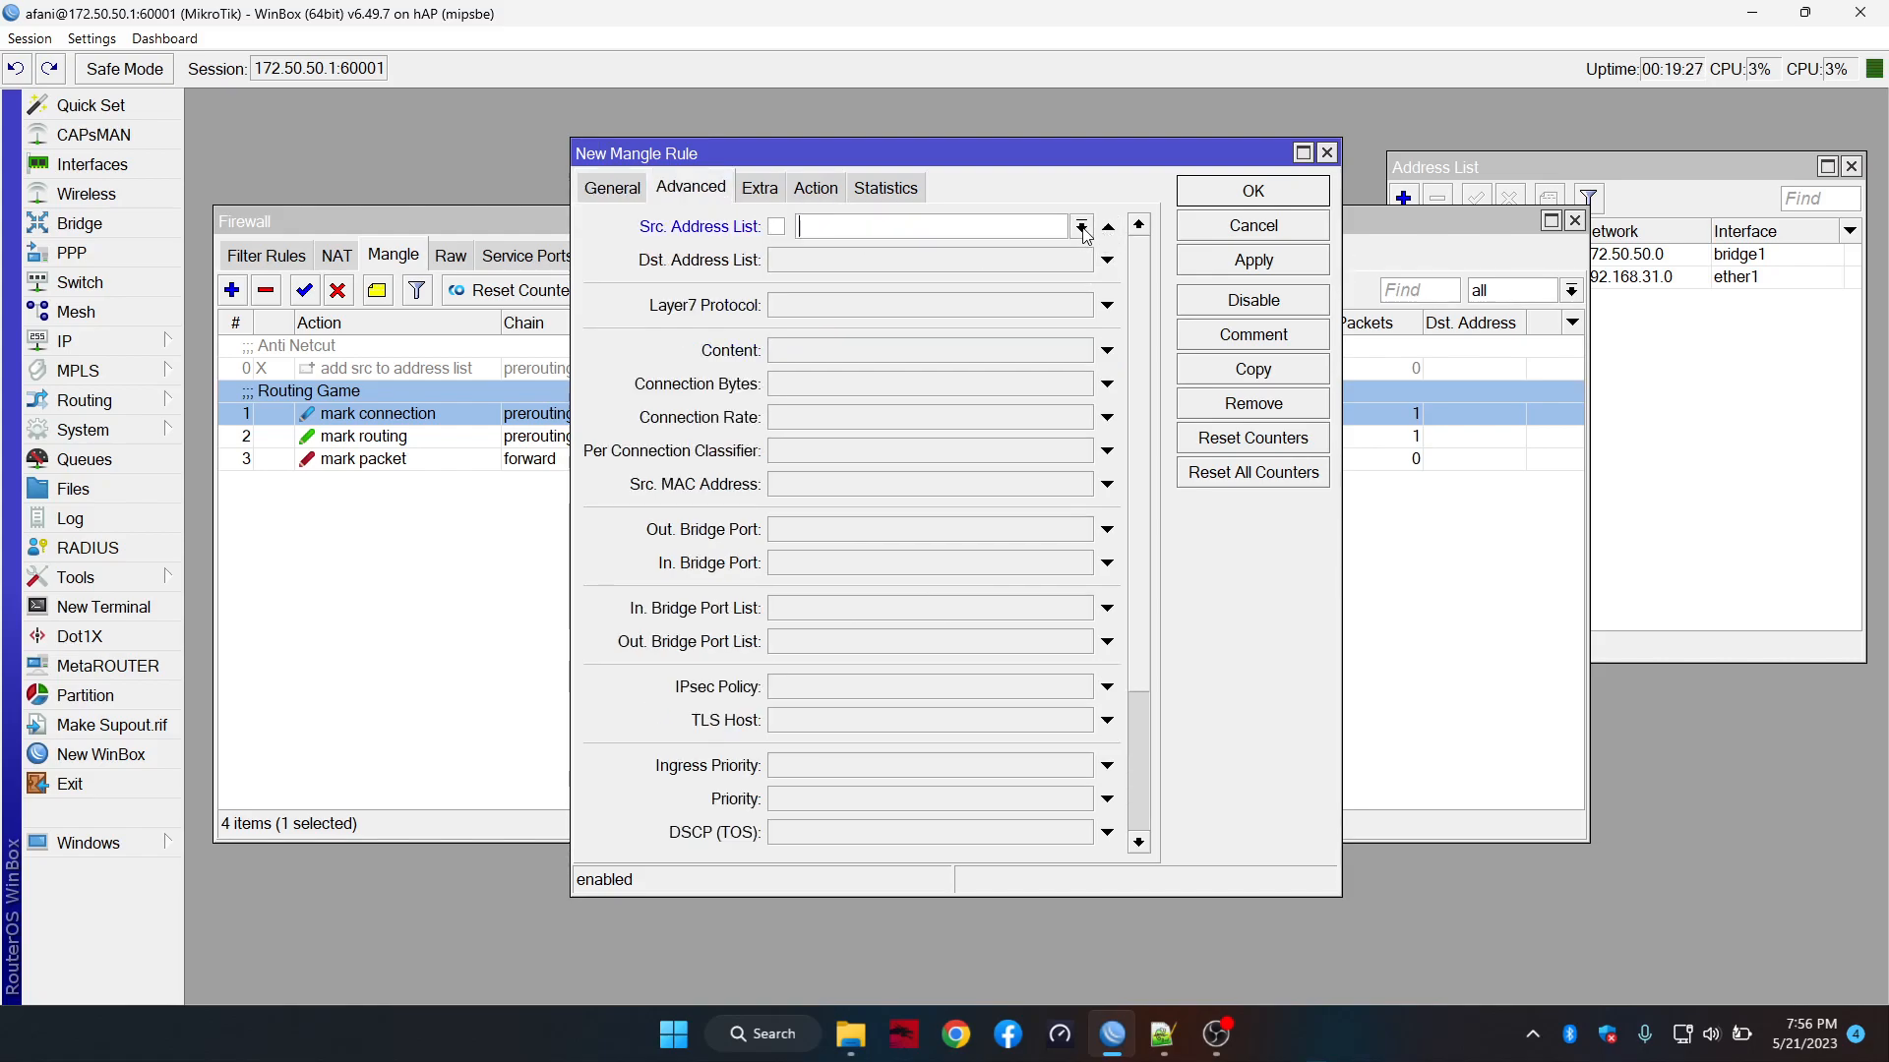
click(1082, 227)
click(1011, 279)
Set the icmp rule's action to mark connection with new connection mark Con-Ping, and apply it
click(822, 188)
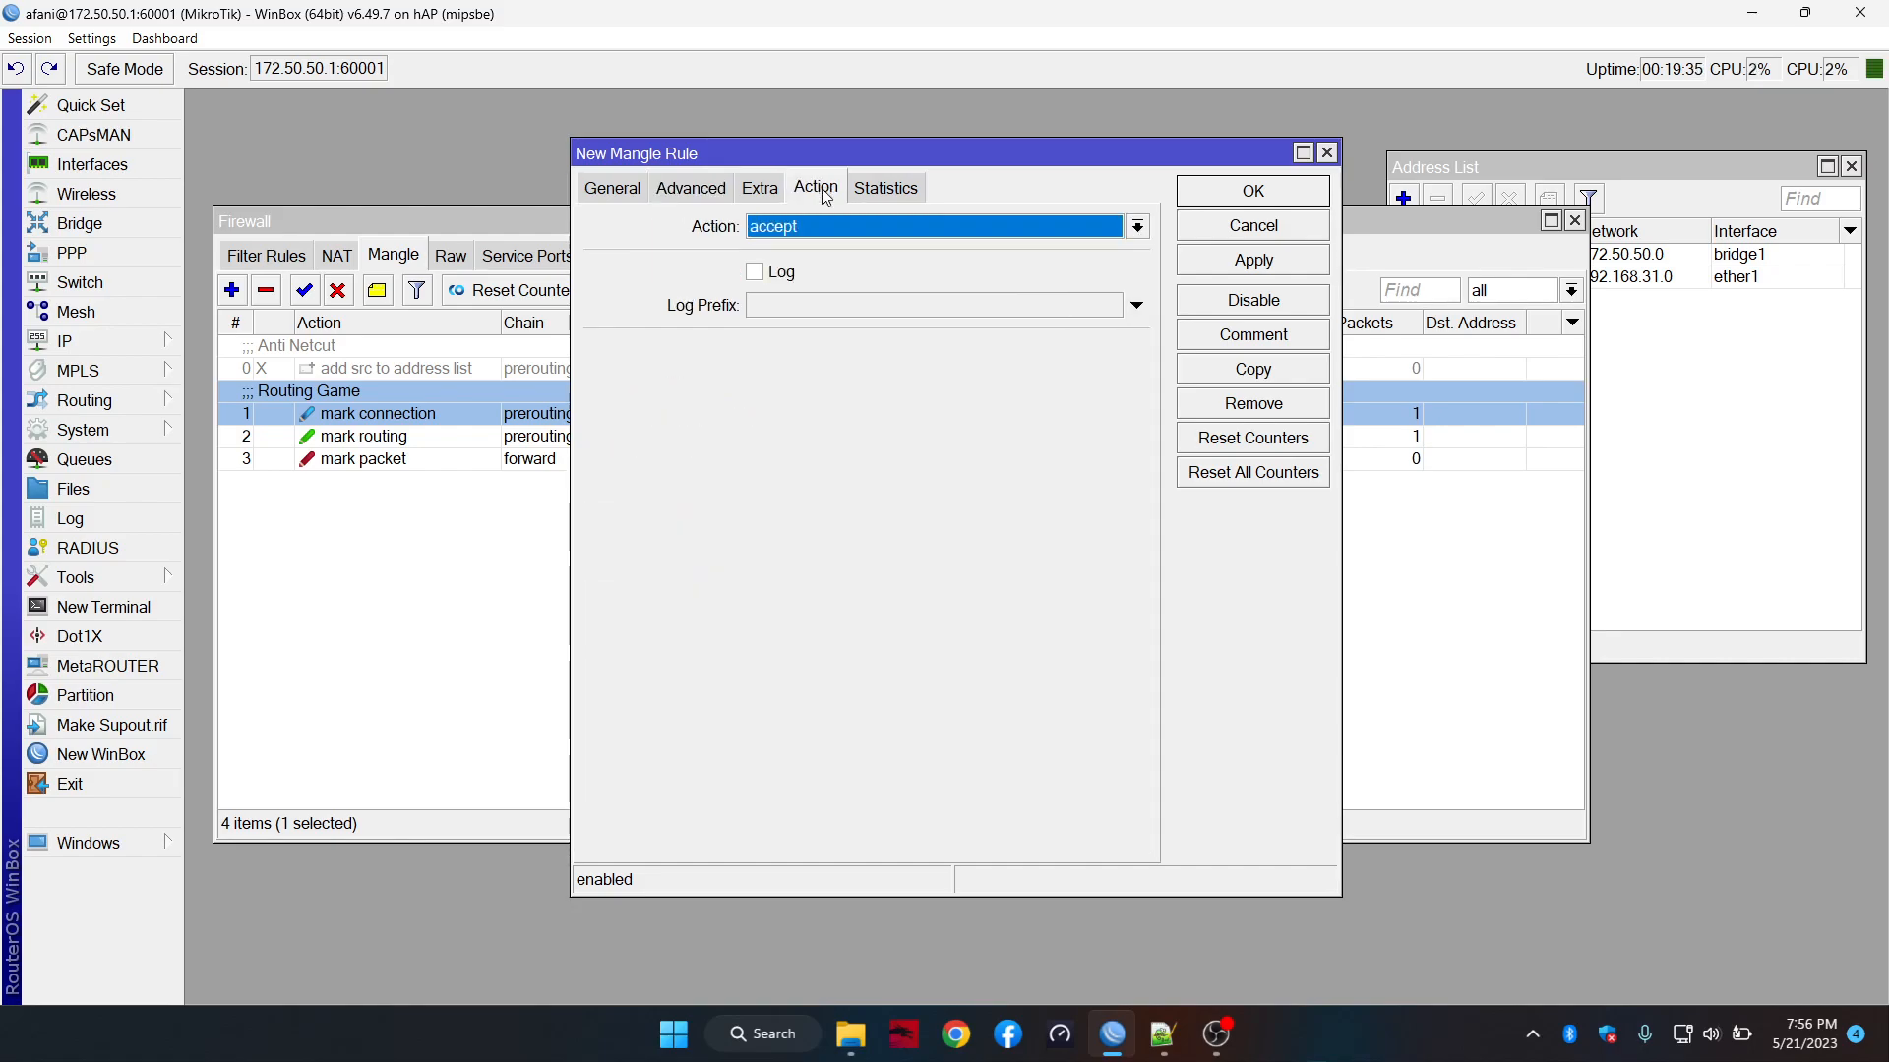
click(874, 225)
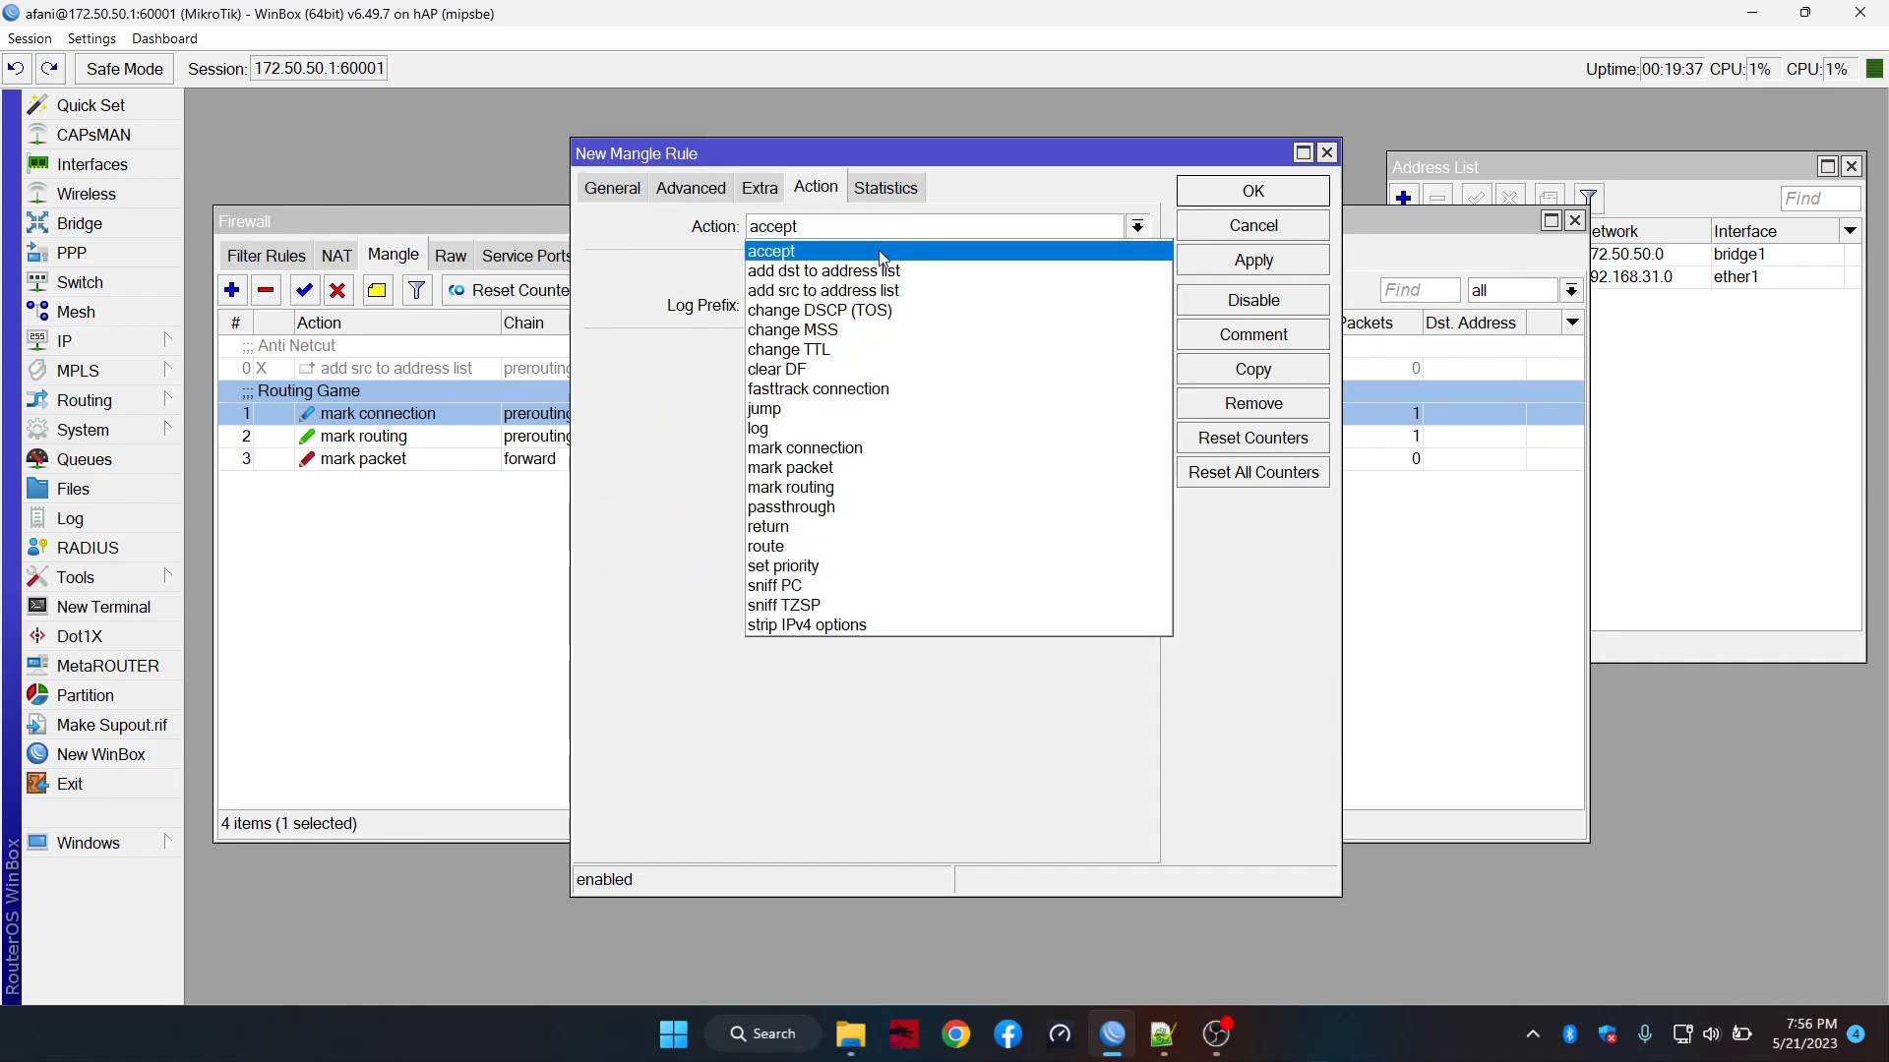
click(866, 451)
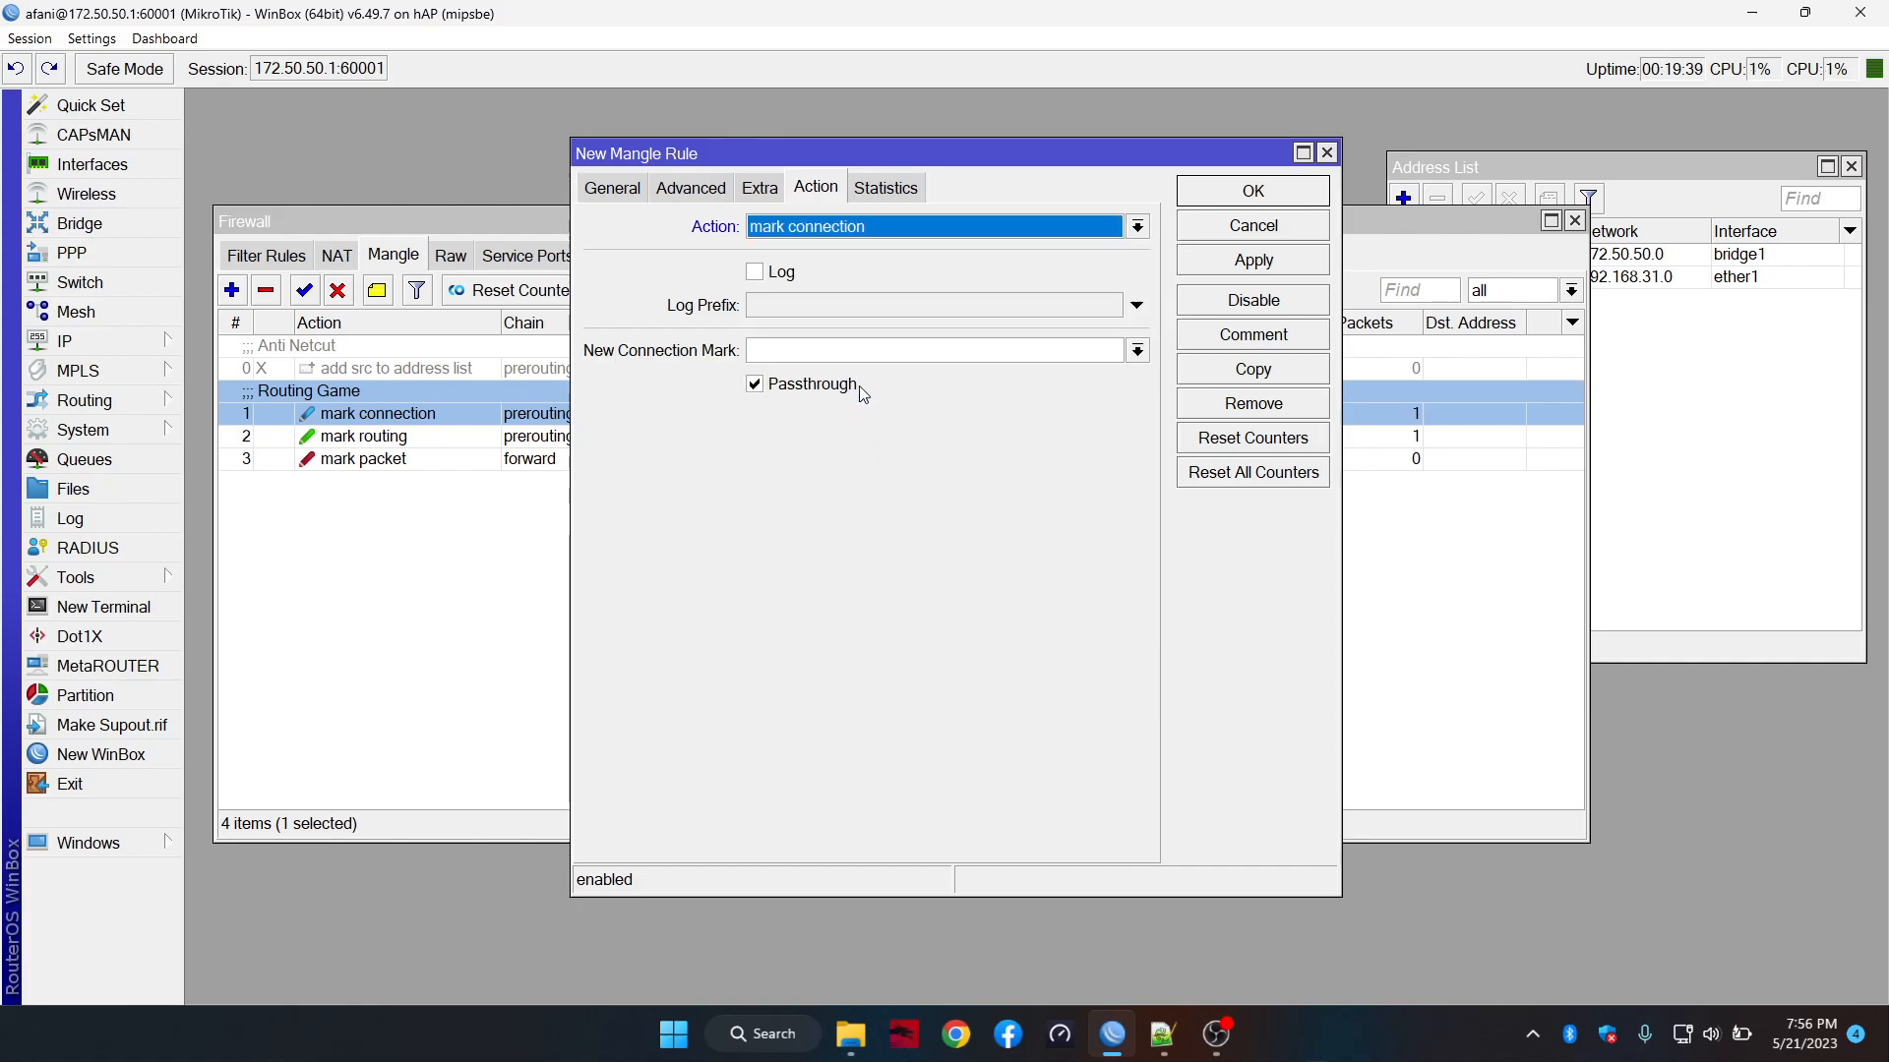
click(872, 356)
text(Con-Ping)
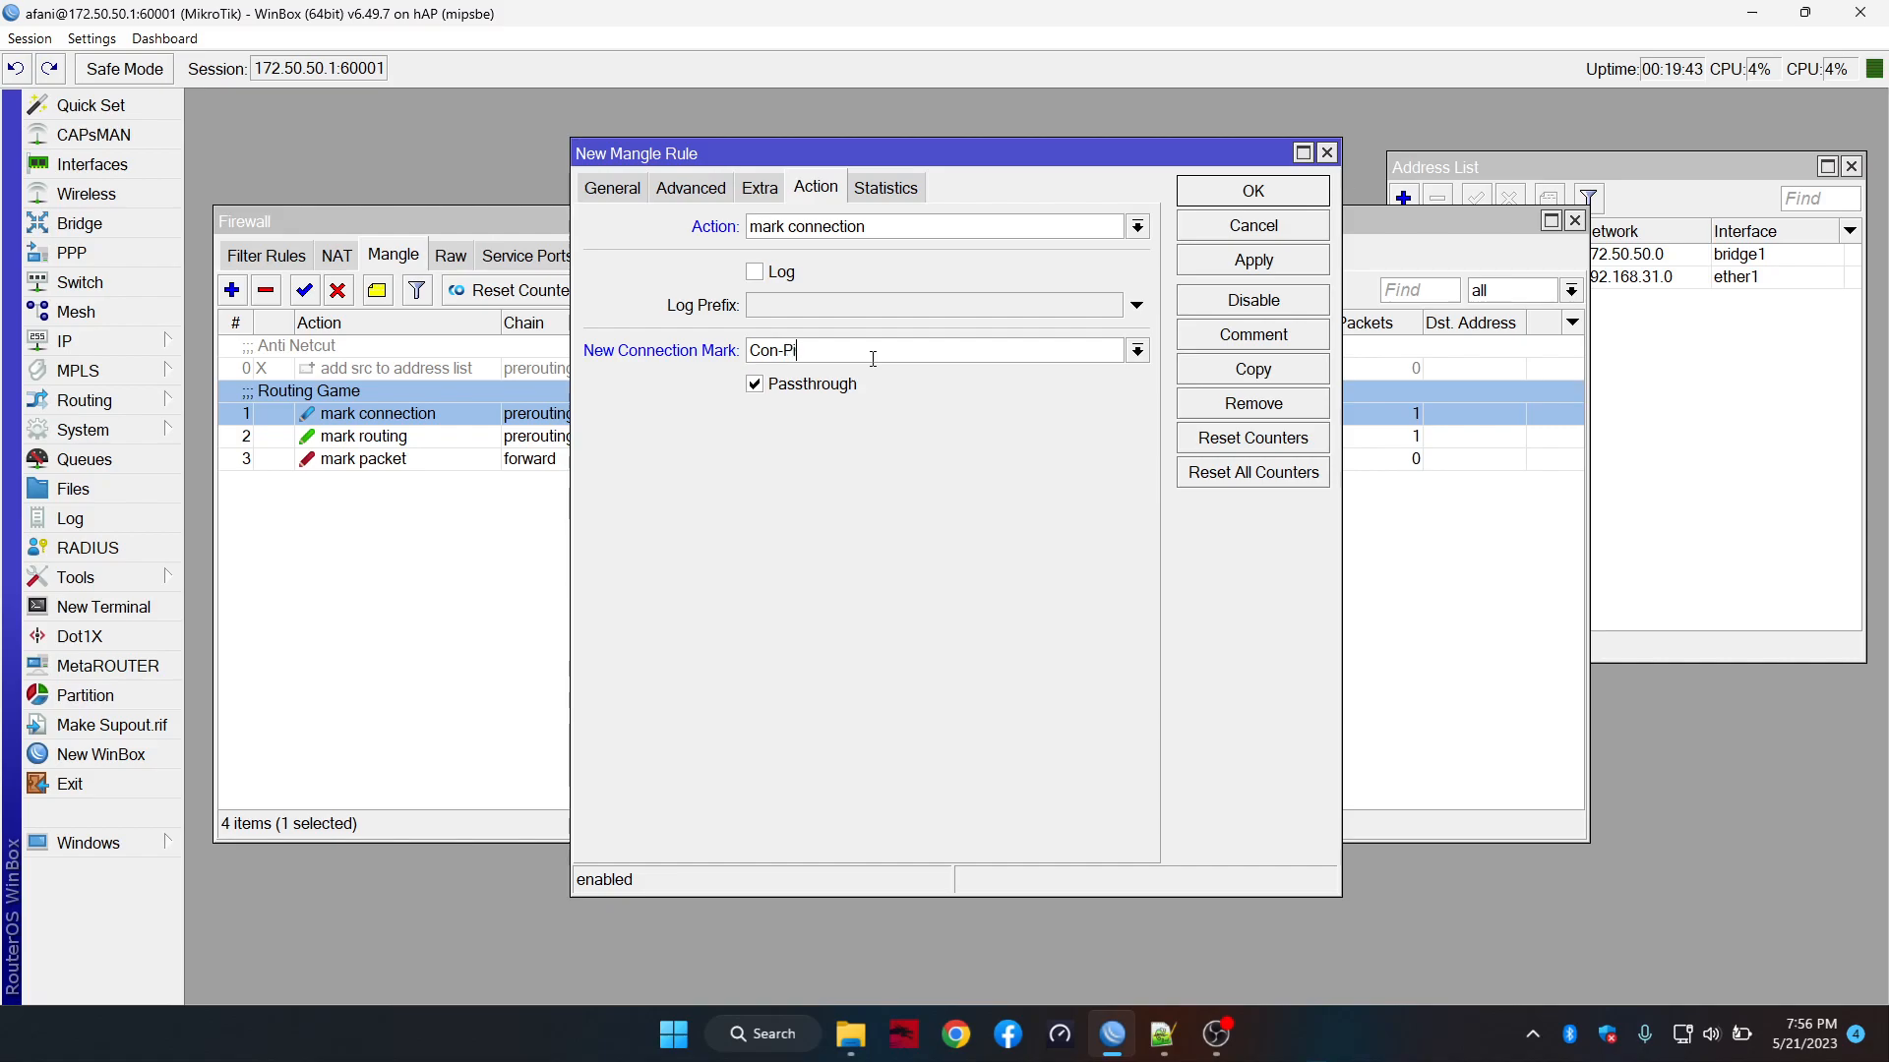
click(1291, 260)
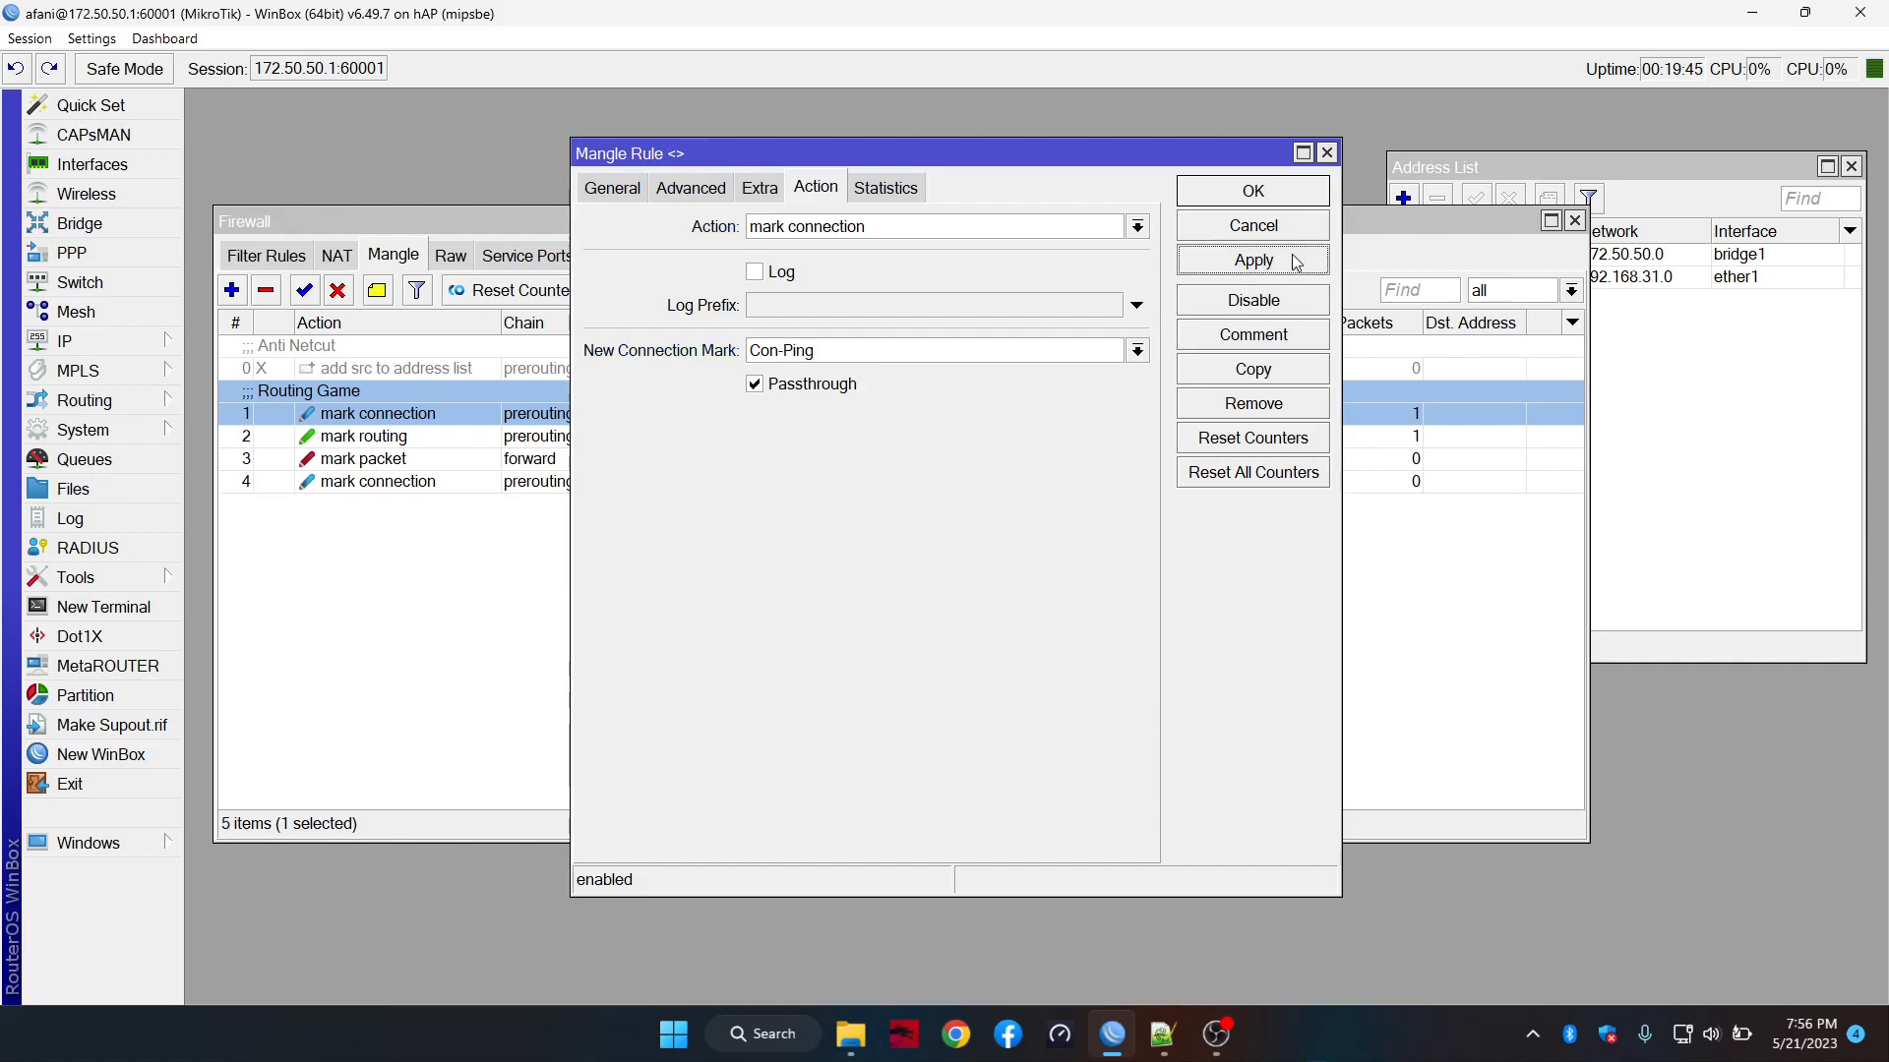
Add the comment "Ping" to the icmp mark connection rule and save it
click(1264, 336)
text(Ping)
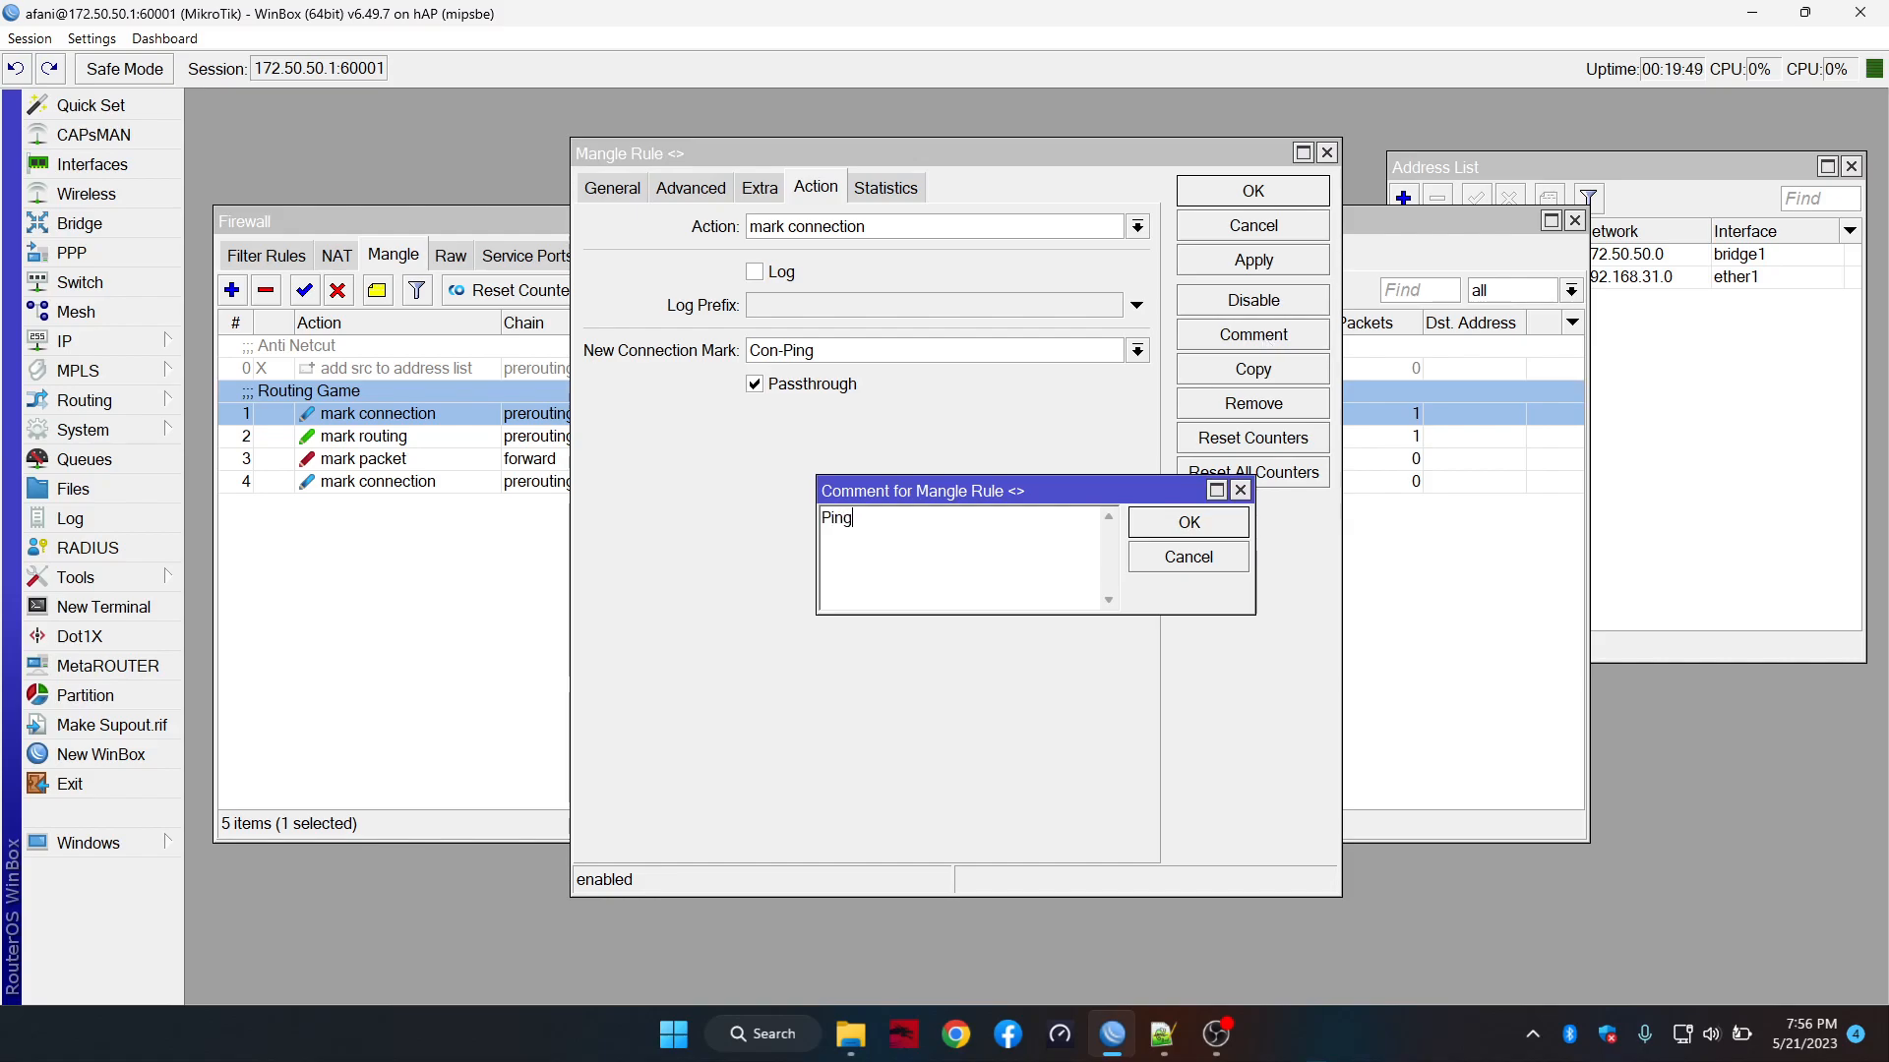
click(1202, 529)
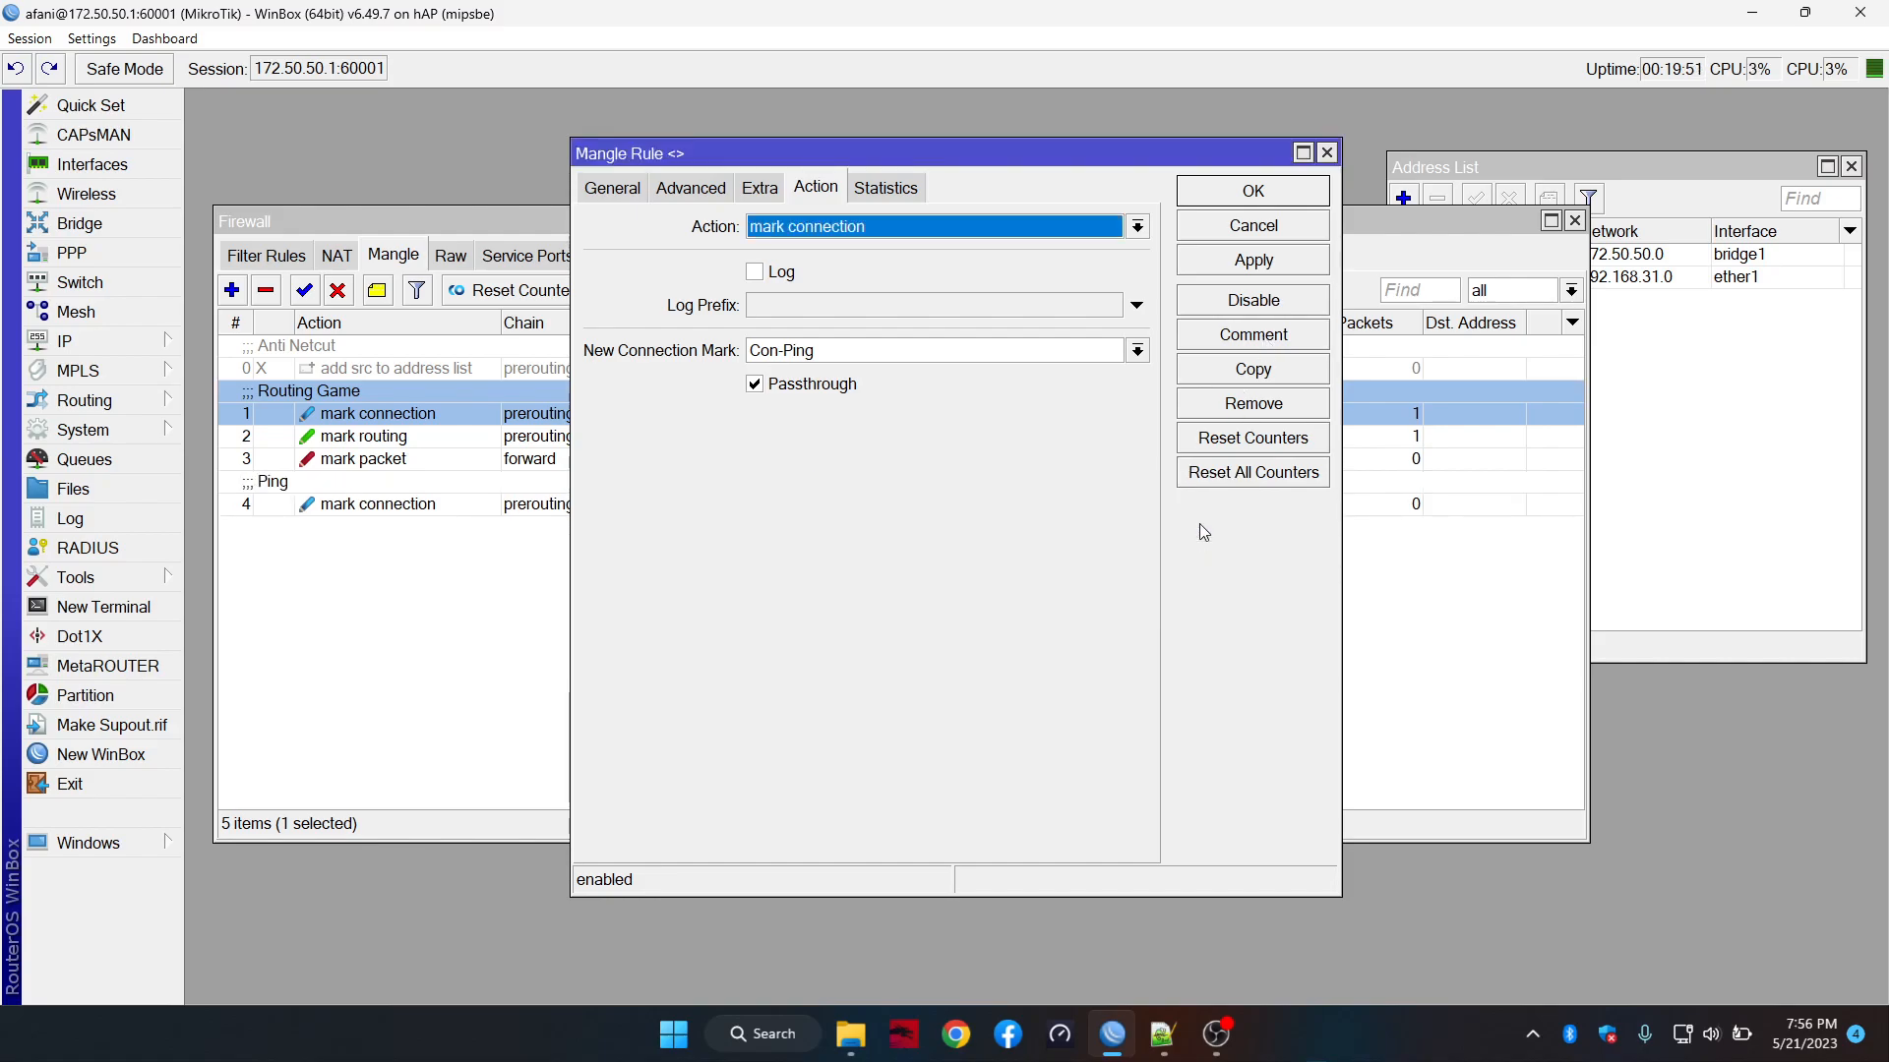
click(1276, 189)
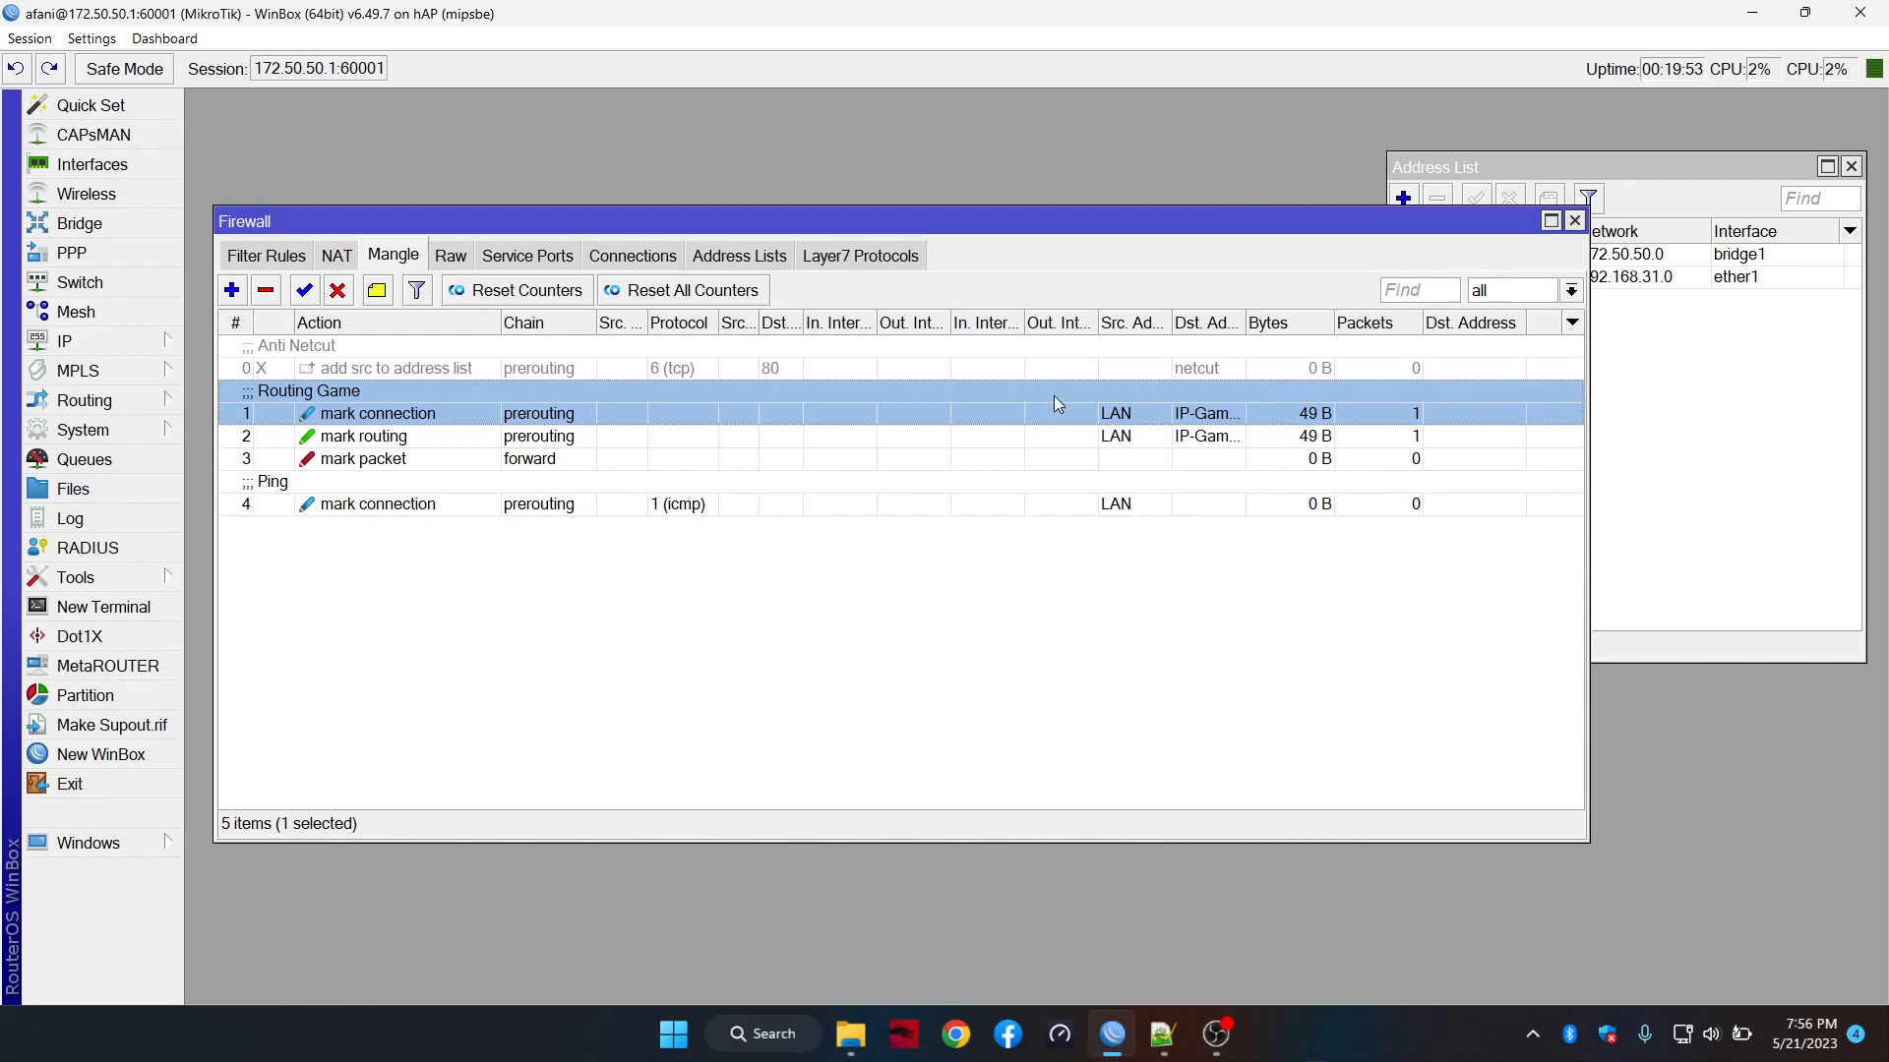
Start a new mangle rule with the chain set to forward and the connection mark set to Con-Ping
click(233, 291)
click(646, 186)
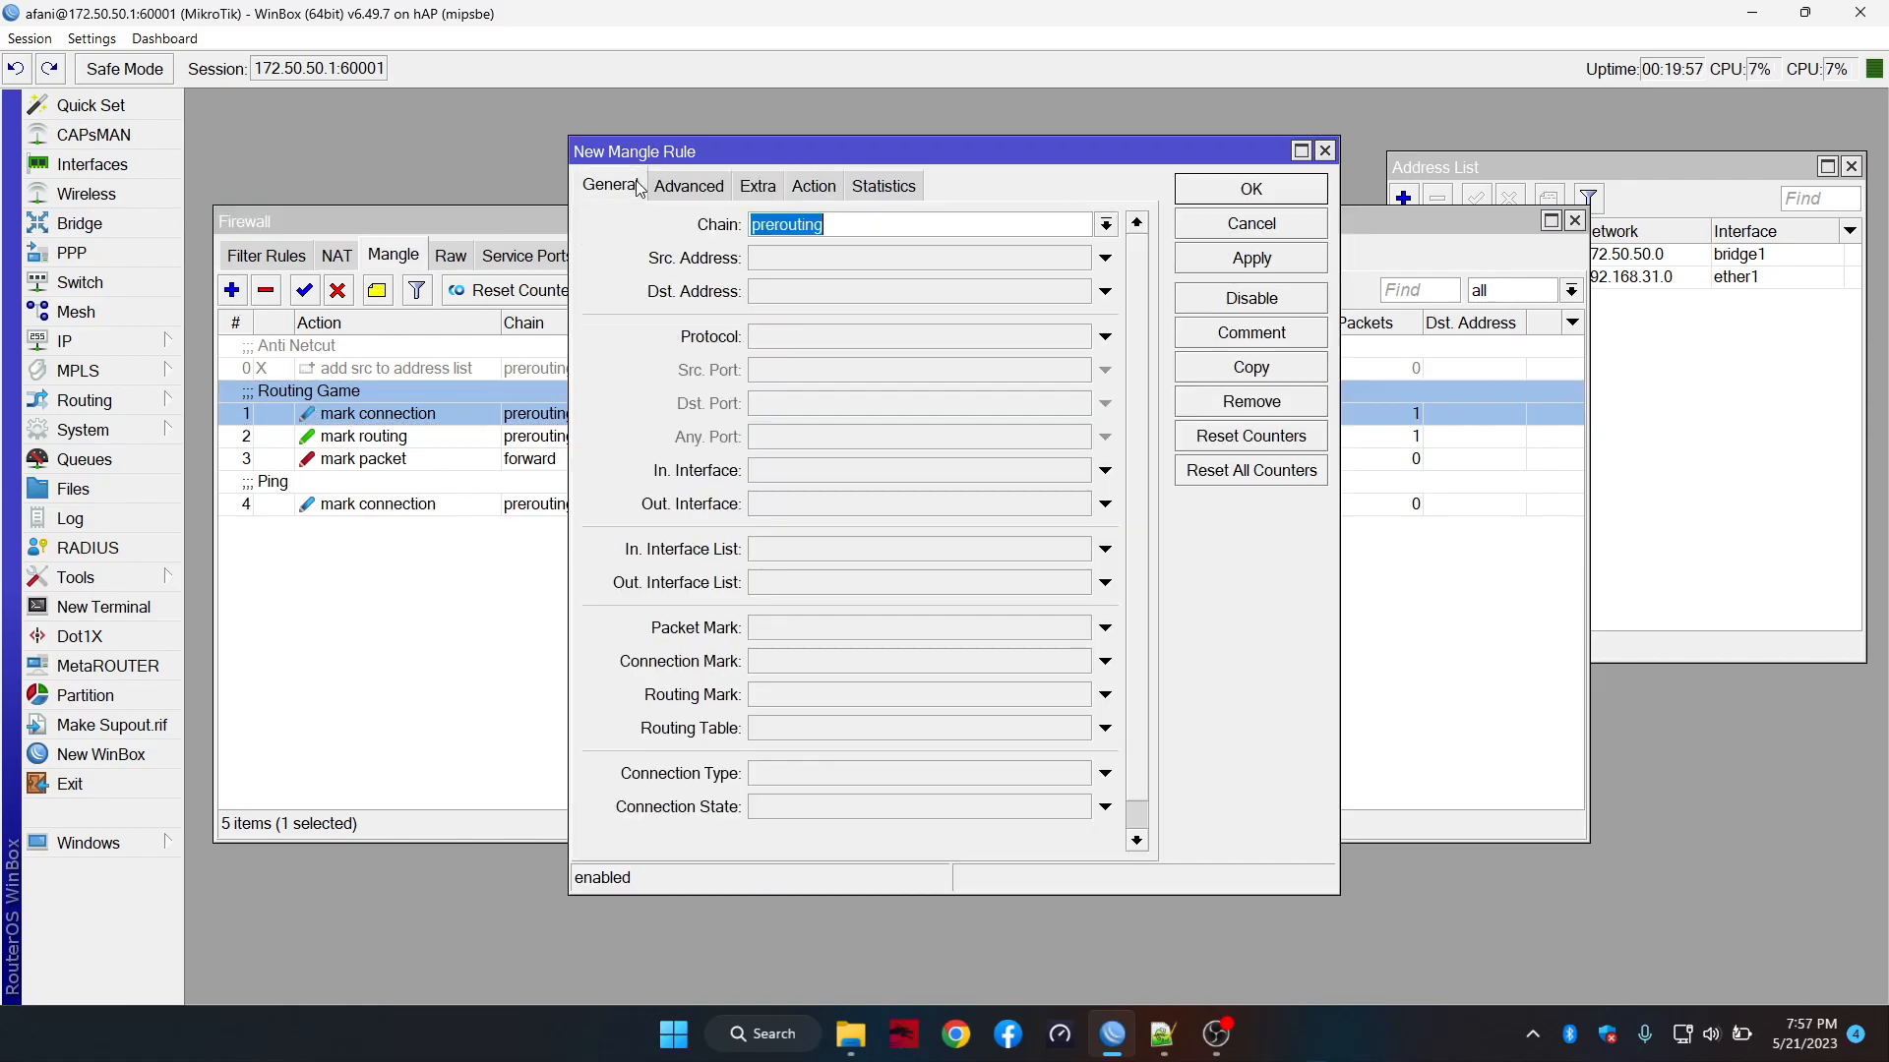
click(1105, 226)
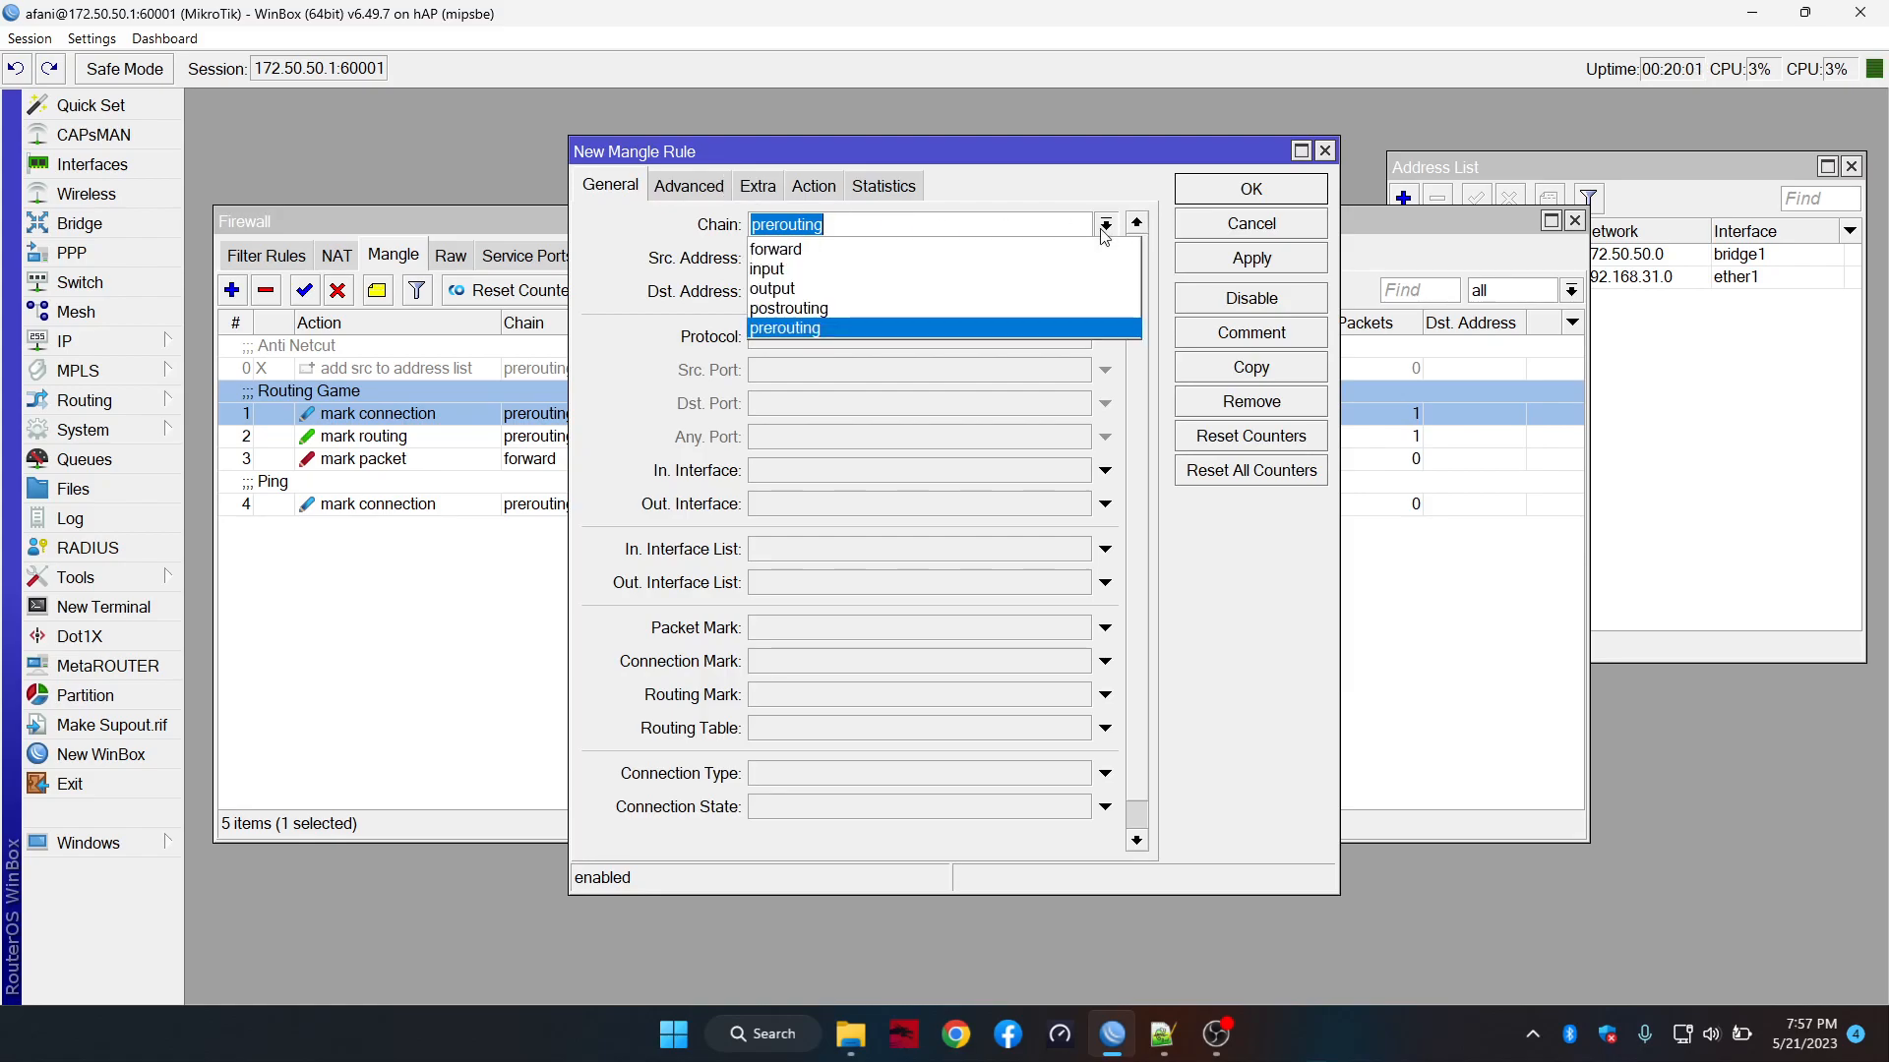
click(929, 250)
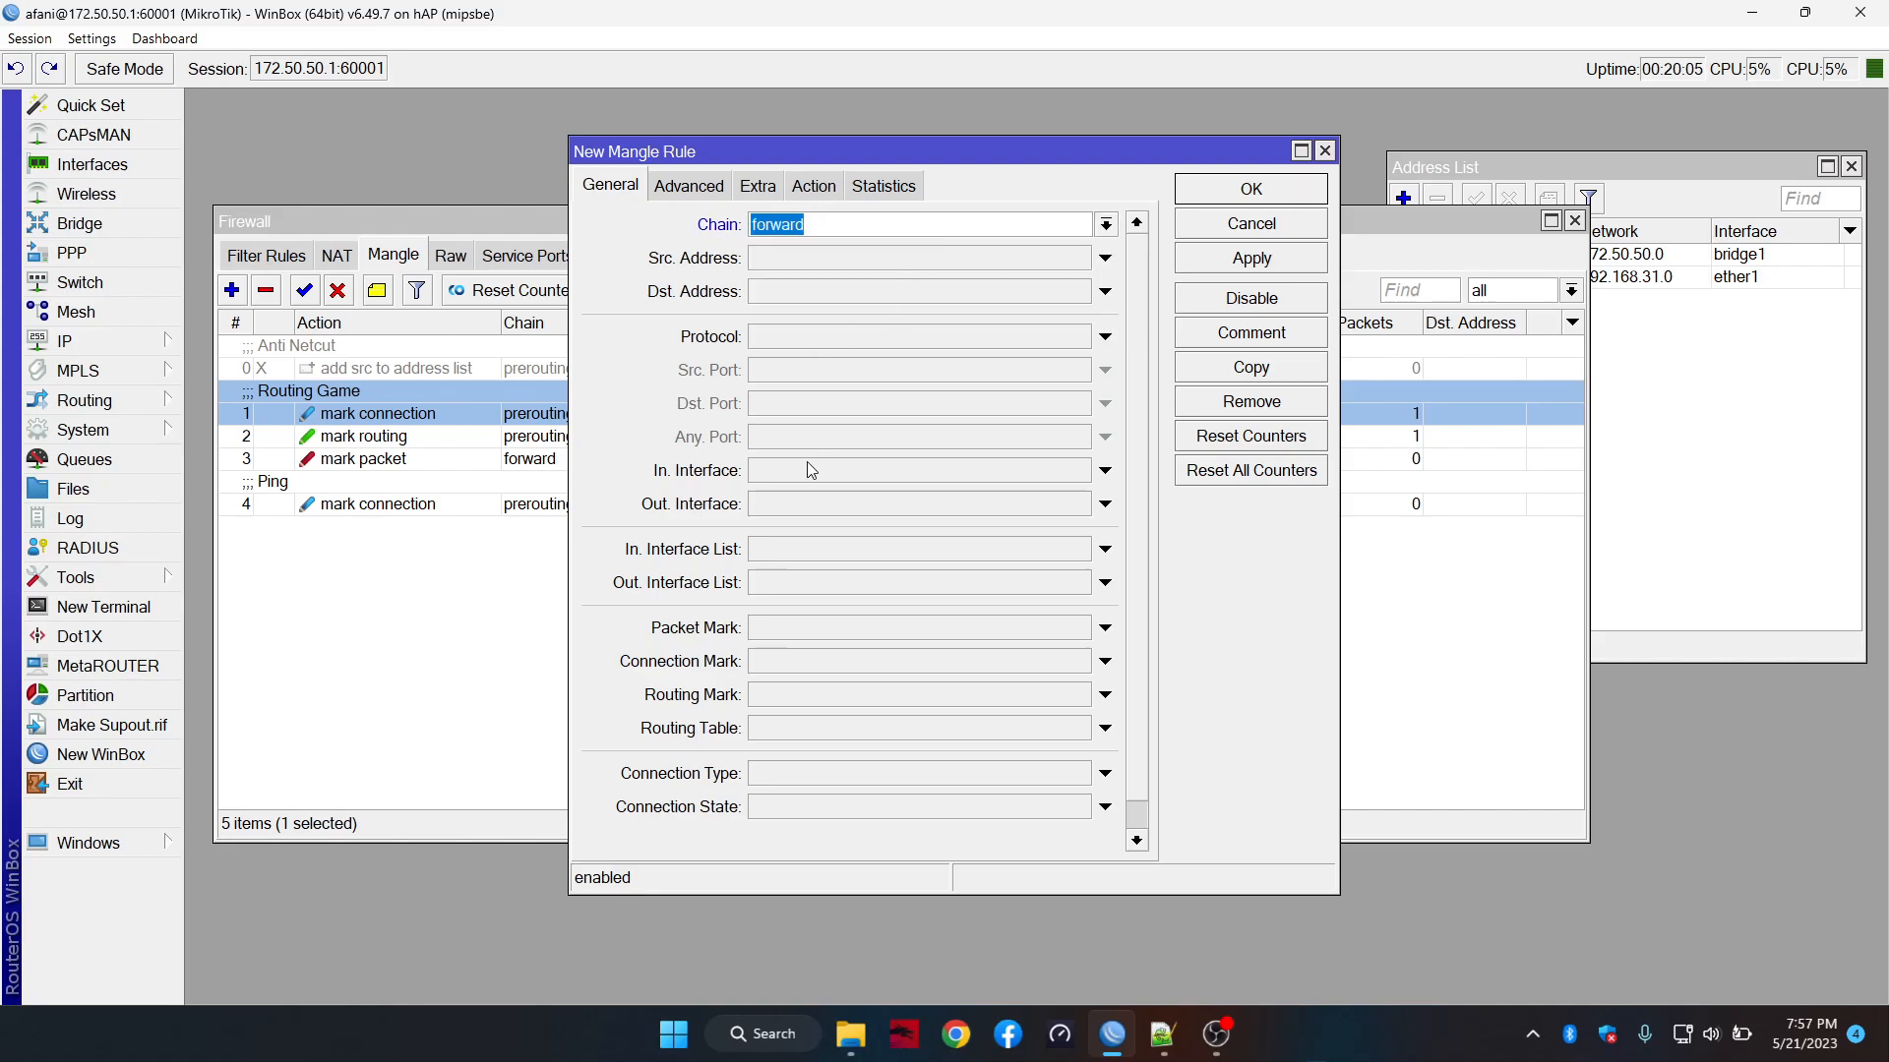
click(882, 660)
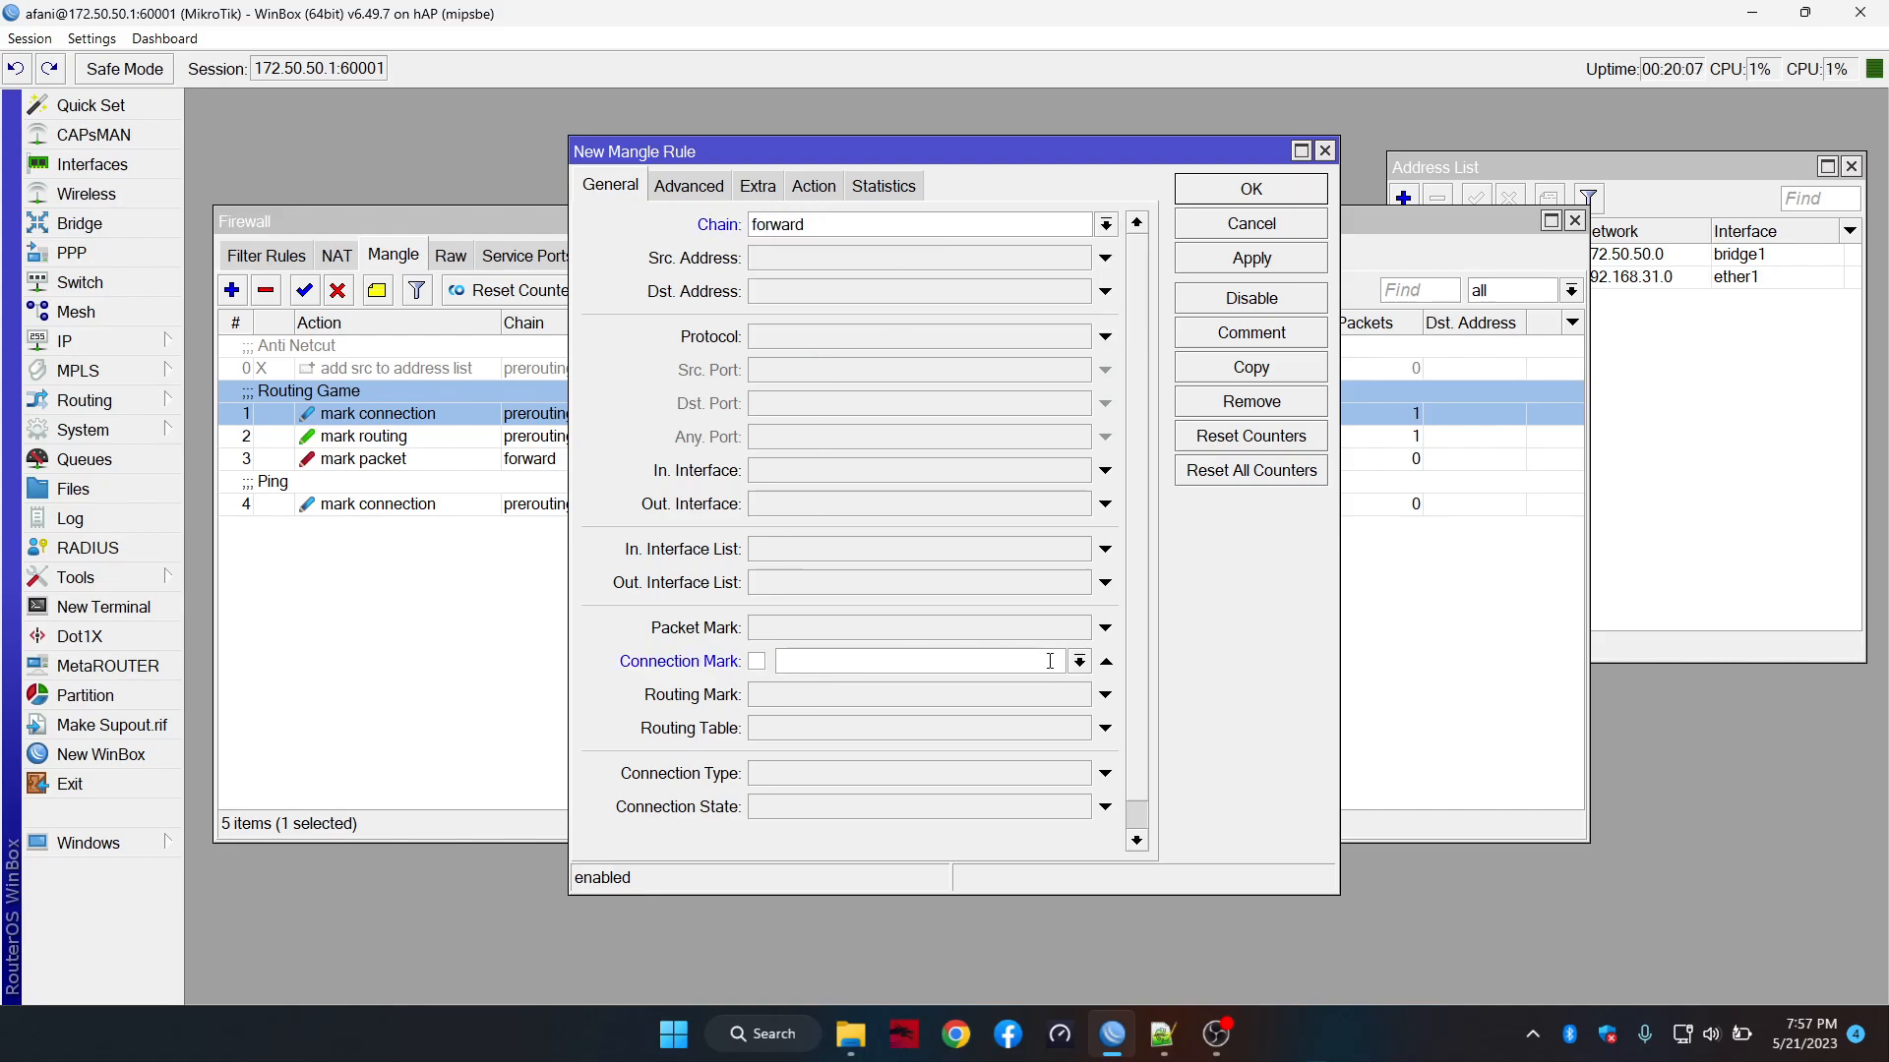
click(1079, 661)
click(1051, 683)
Set the new forward rule's action to mark packet with new packet mark Pkt-Ping, disable passthrough, and save the rule
click(814, 188)
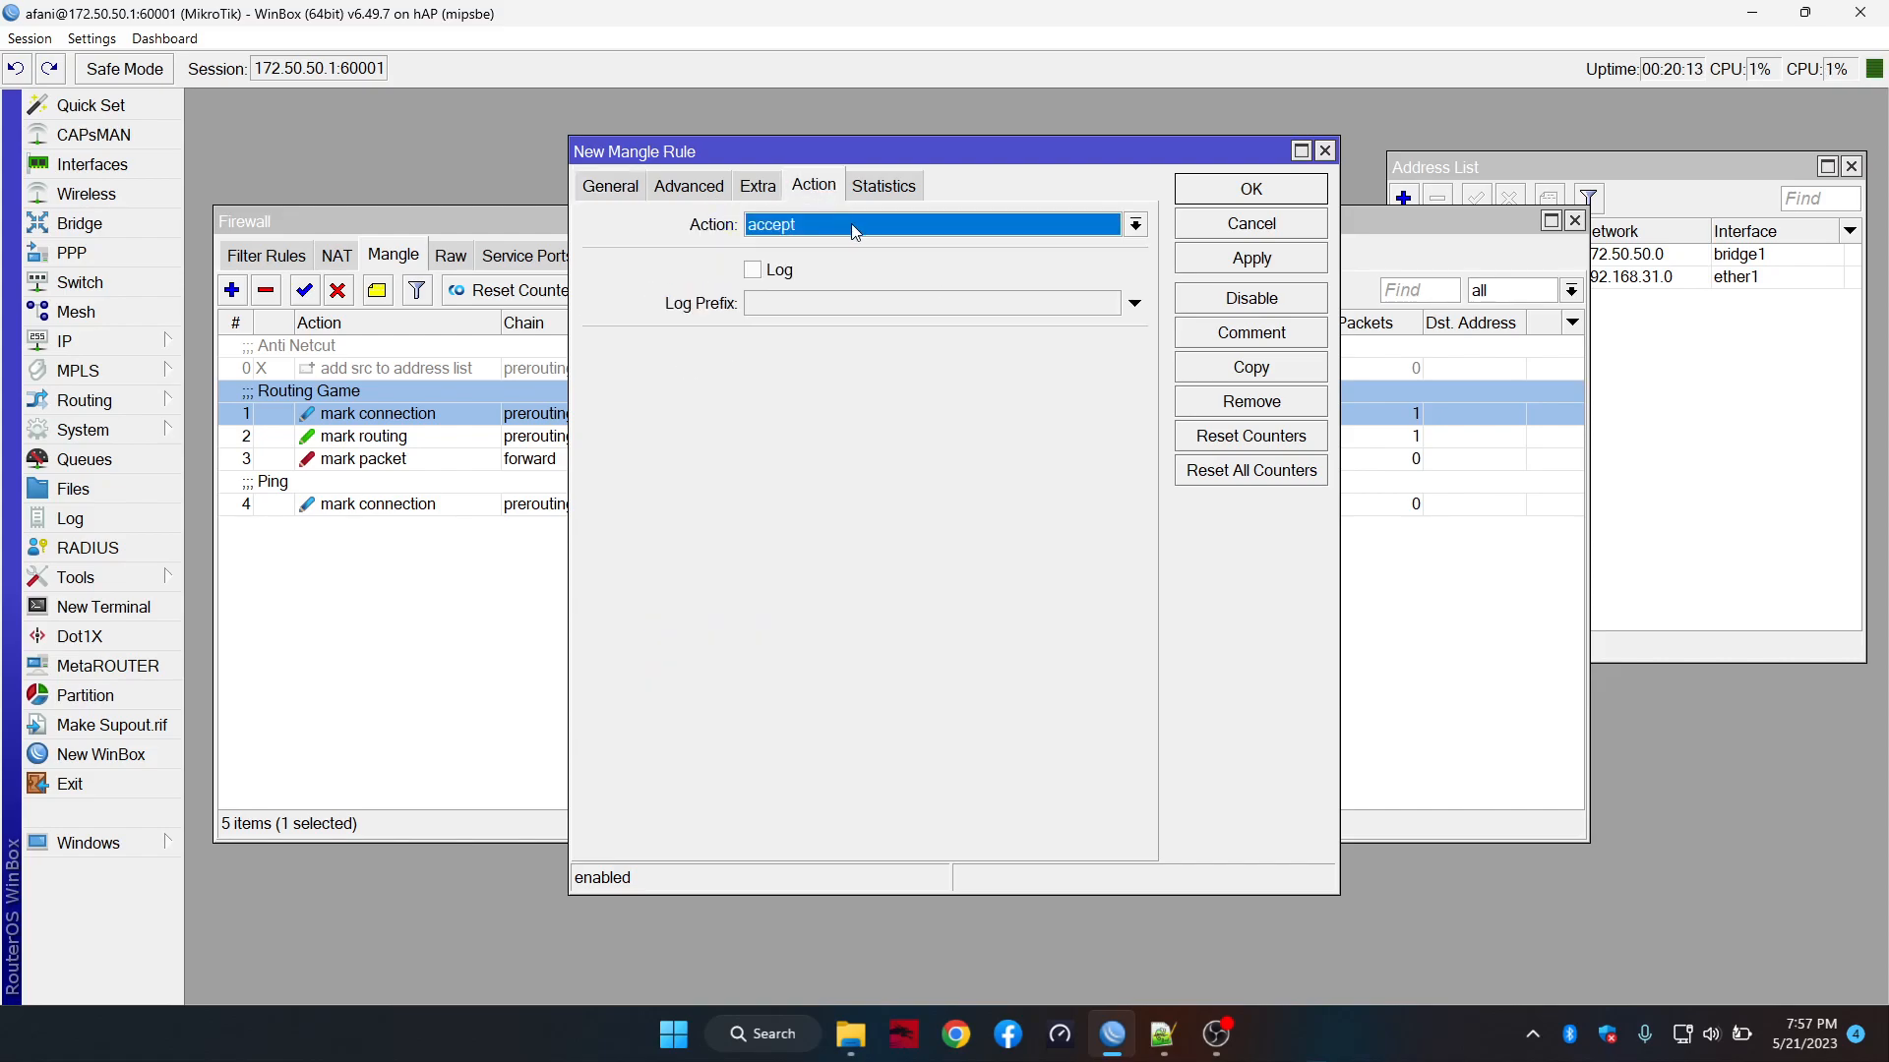
click(856, 232)
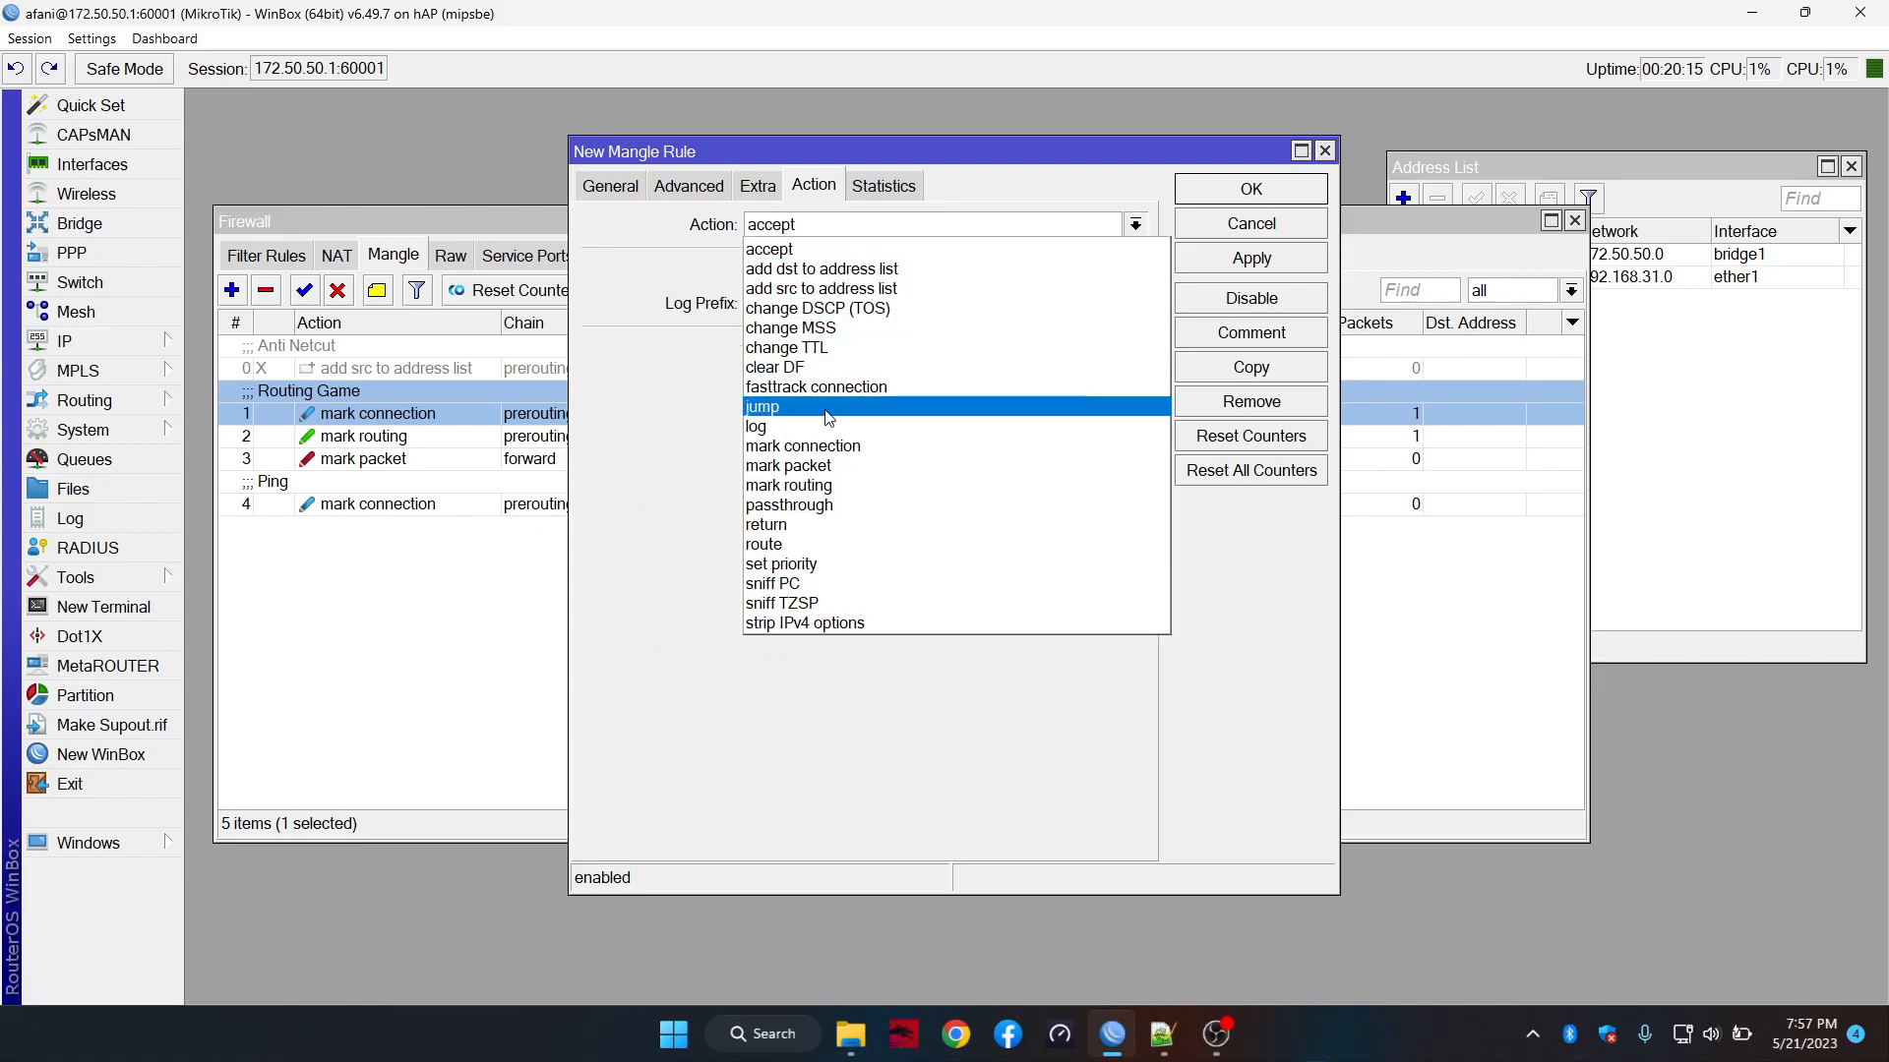
click(826, 468)
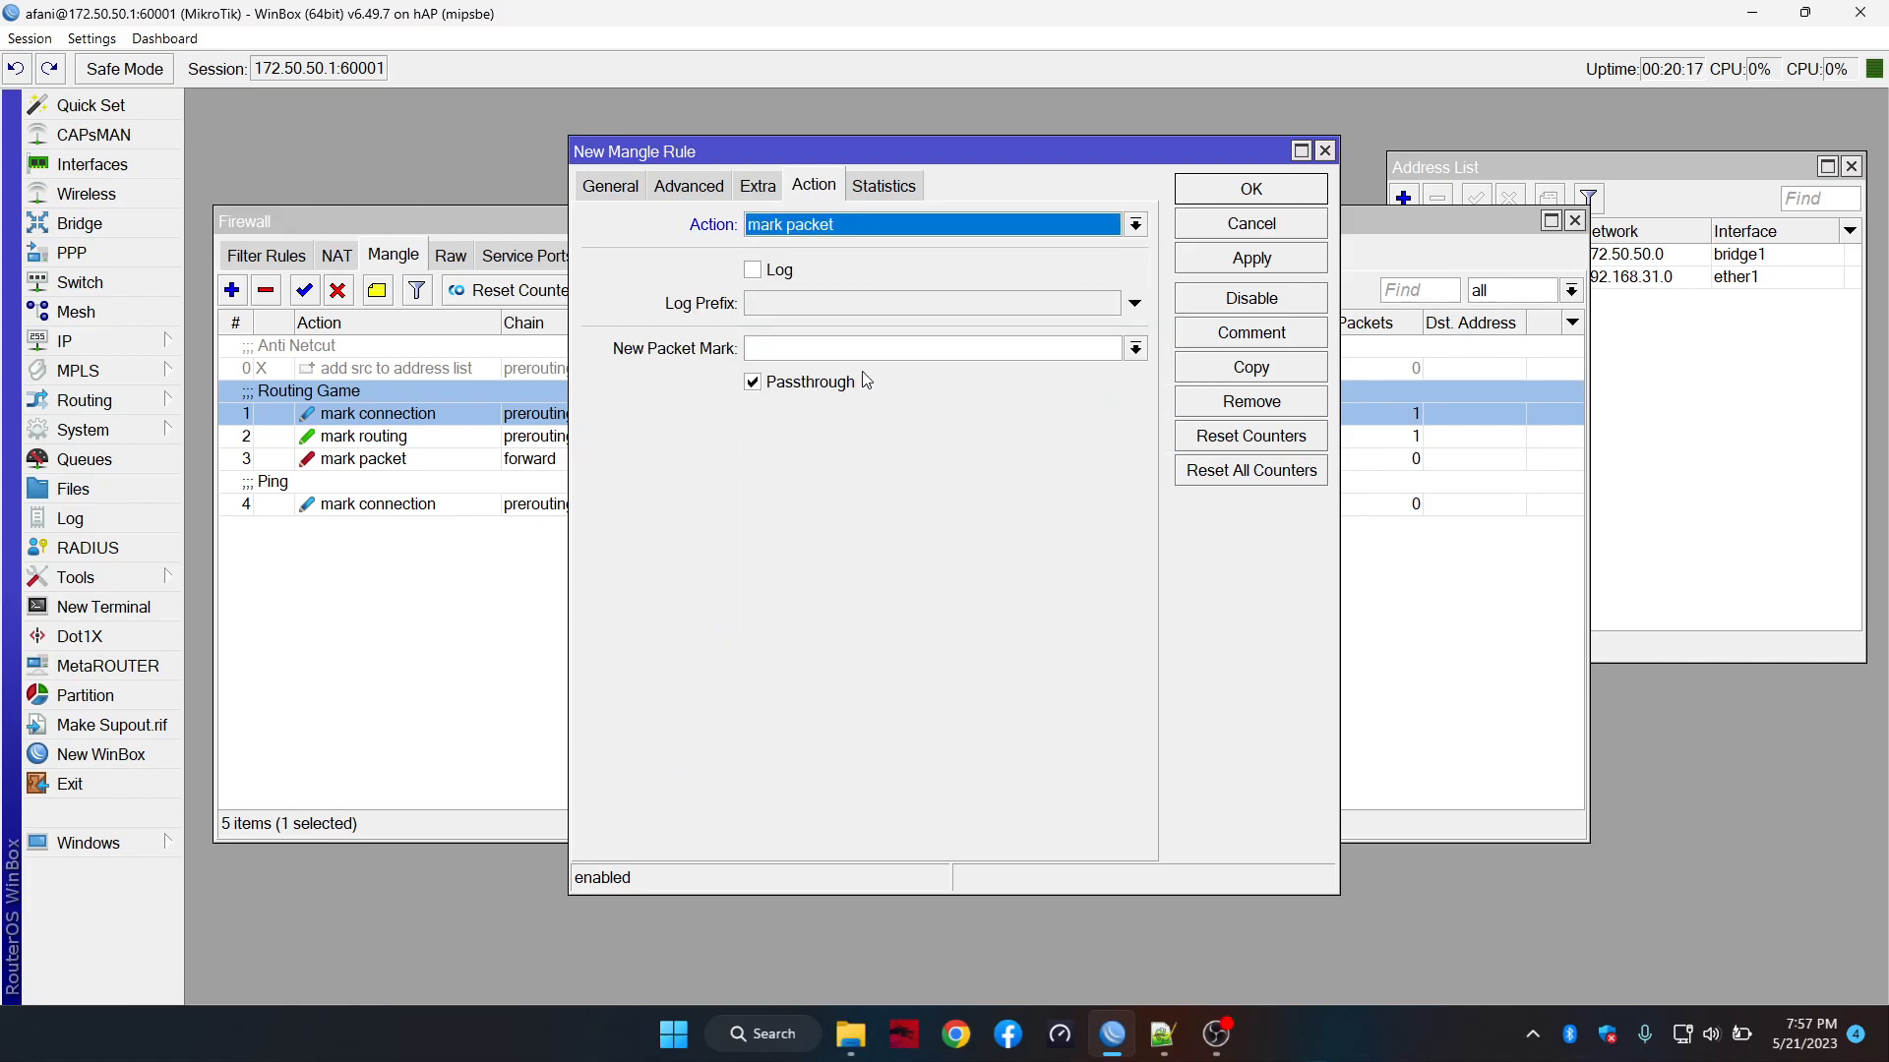
click(879, 346)
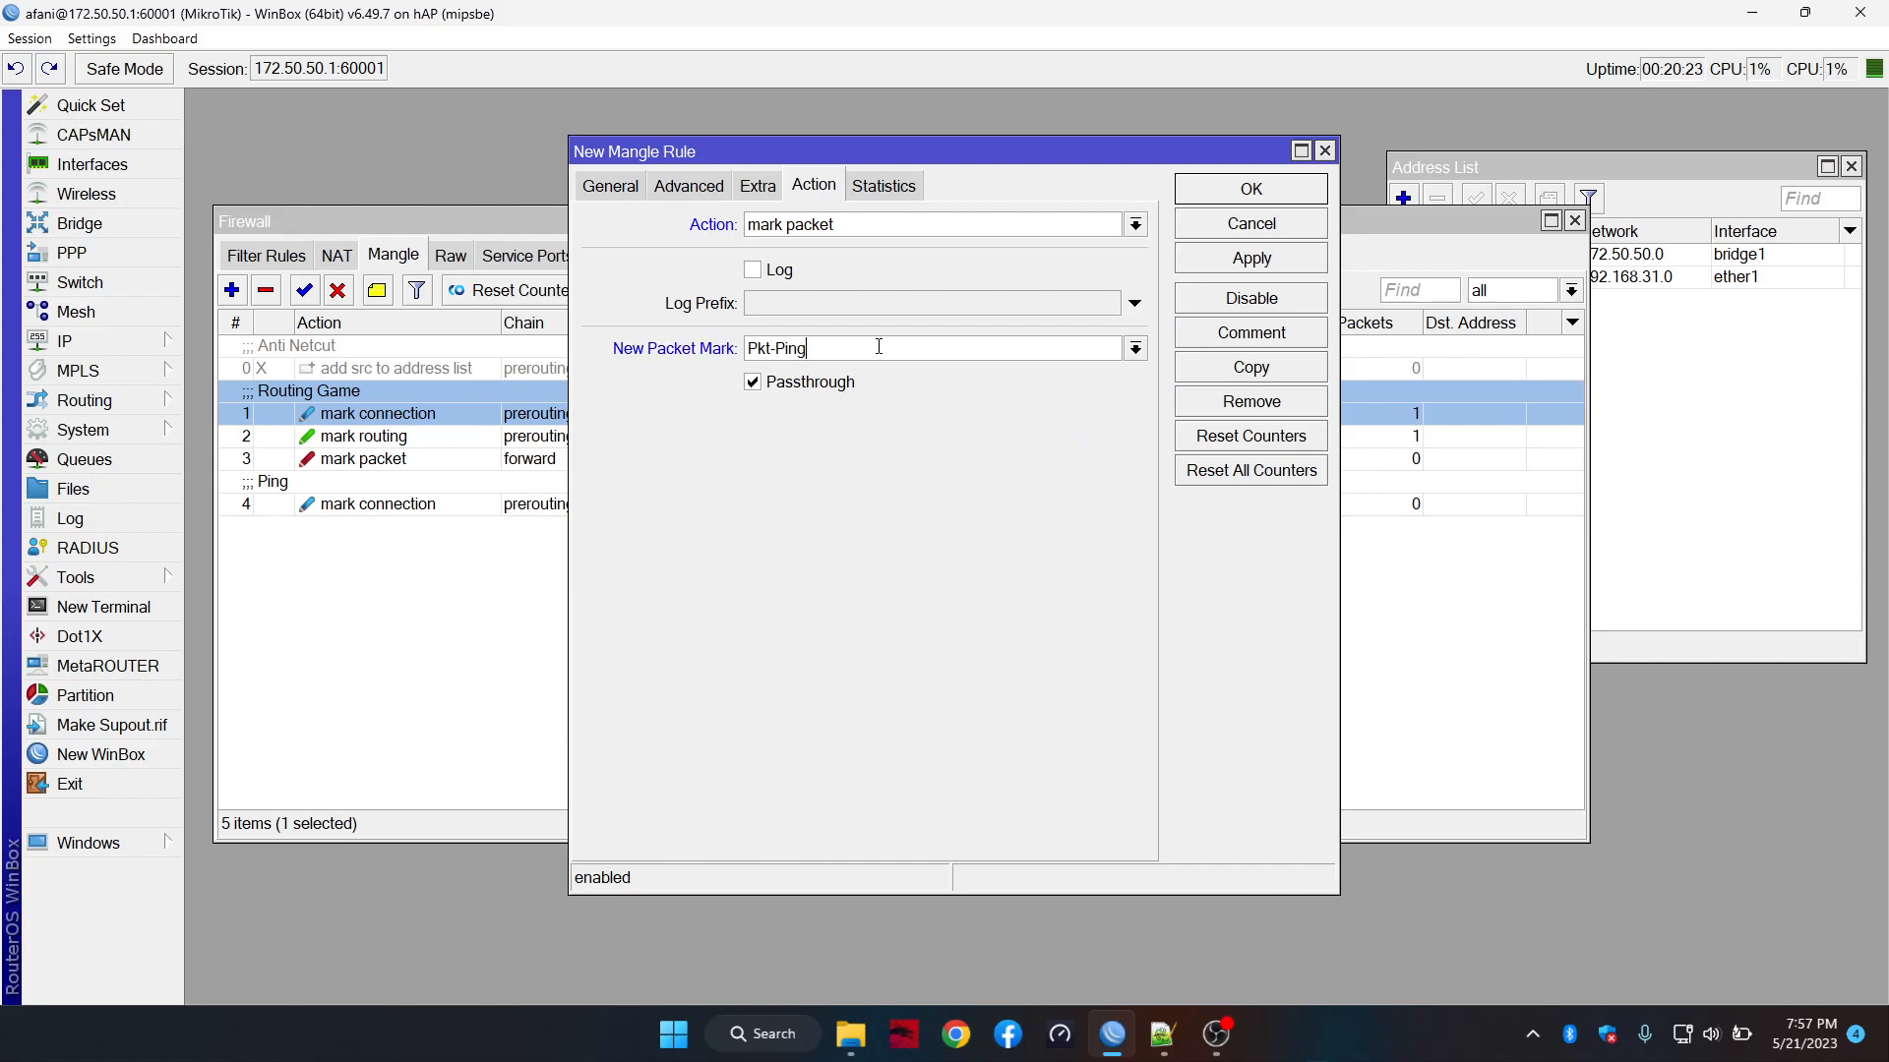
click(828, 386)
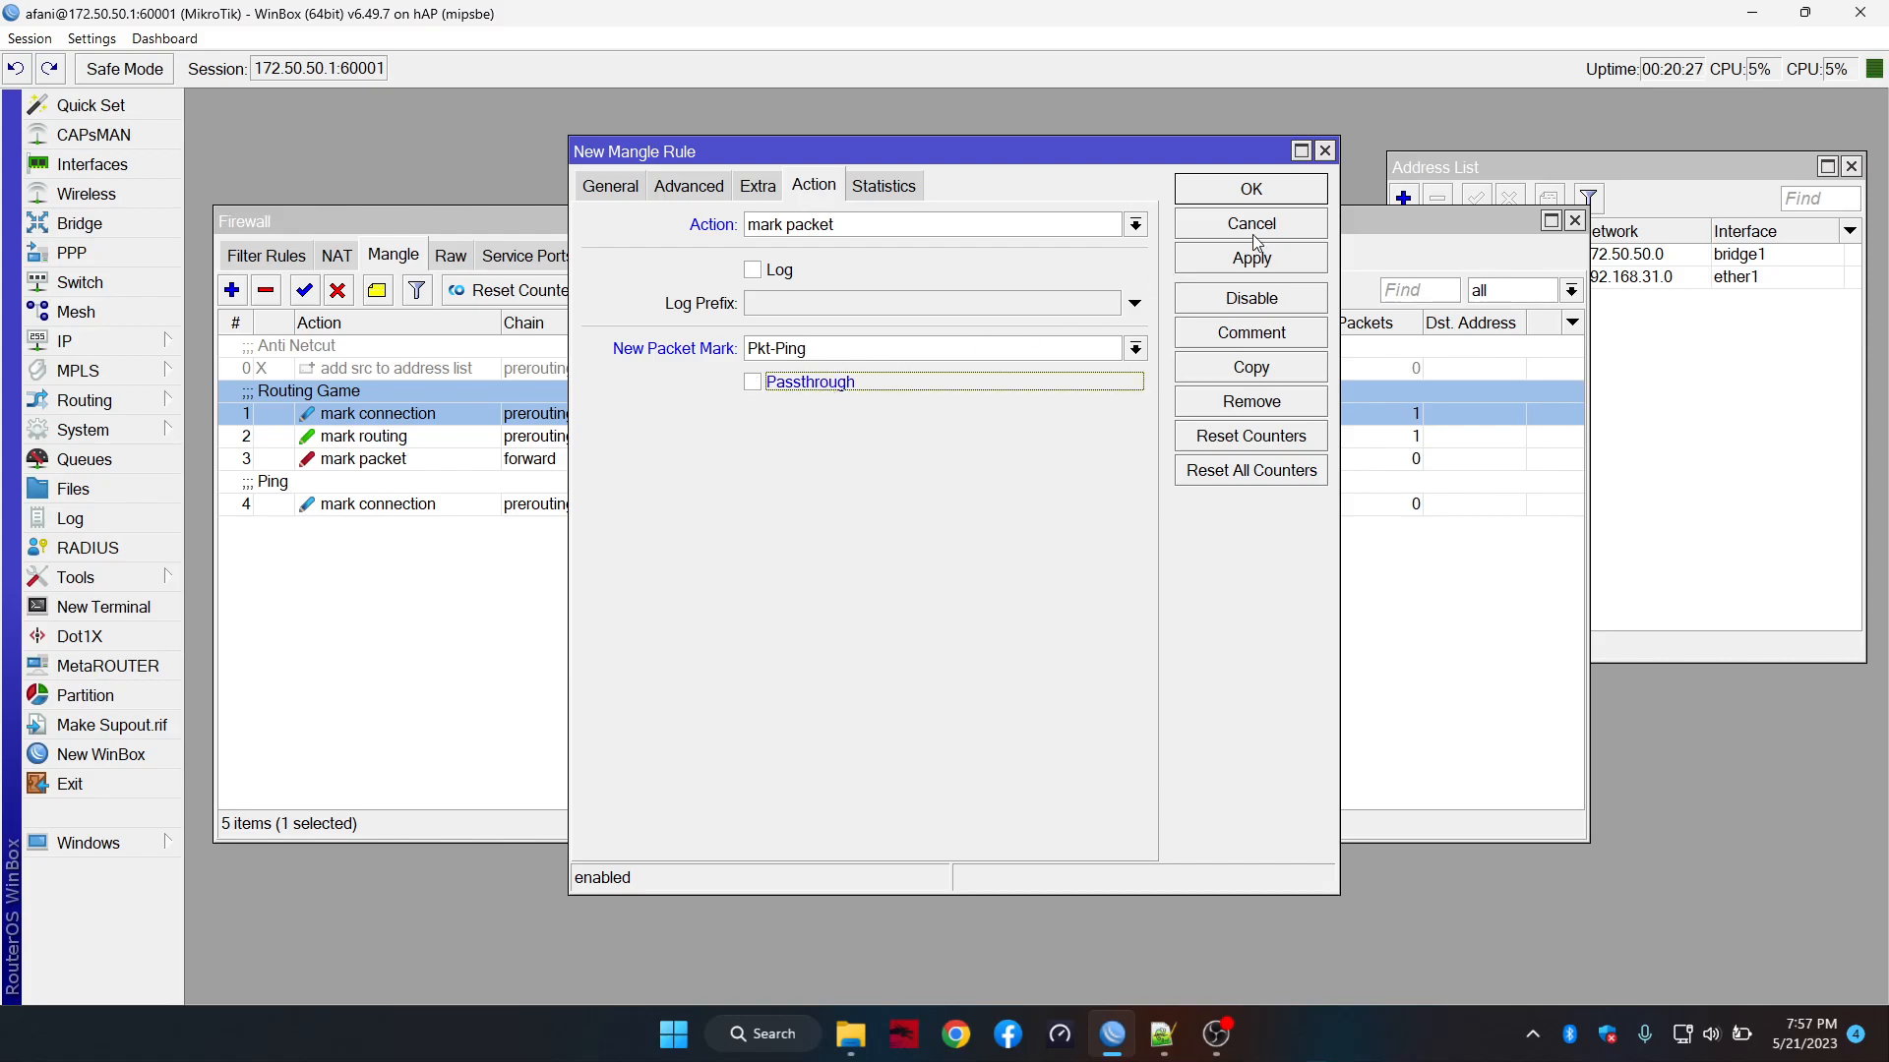
click(1230, 257)
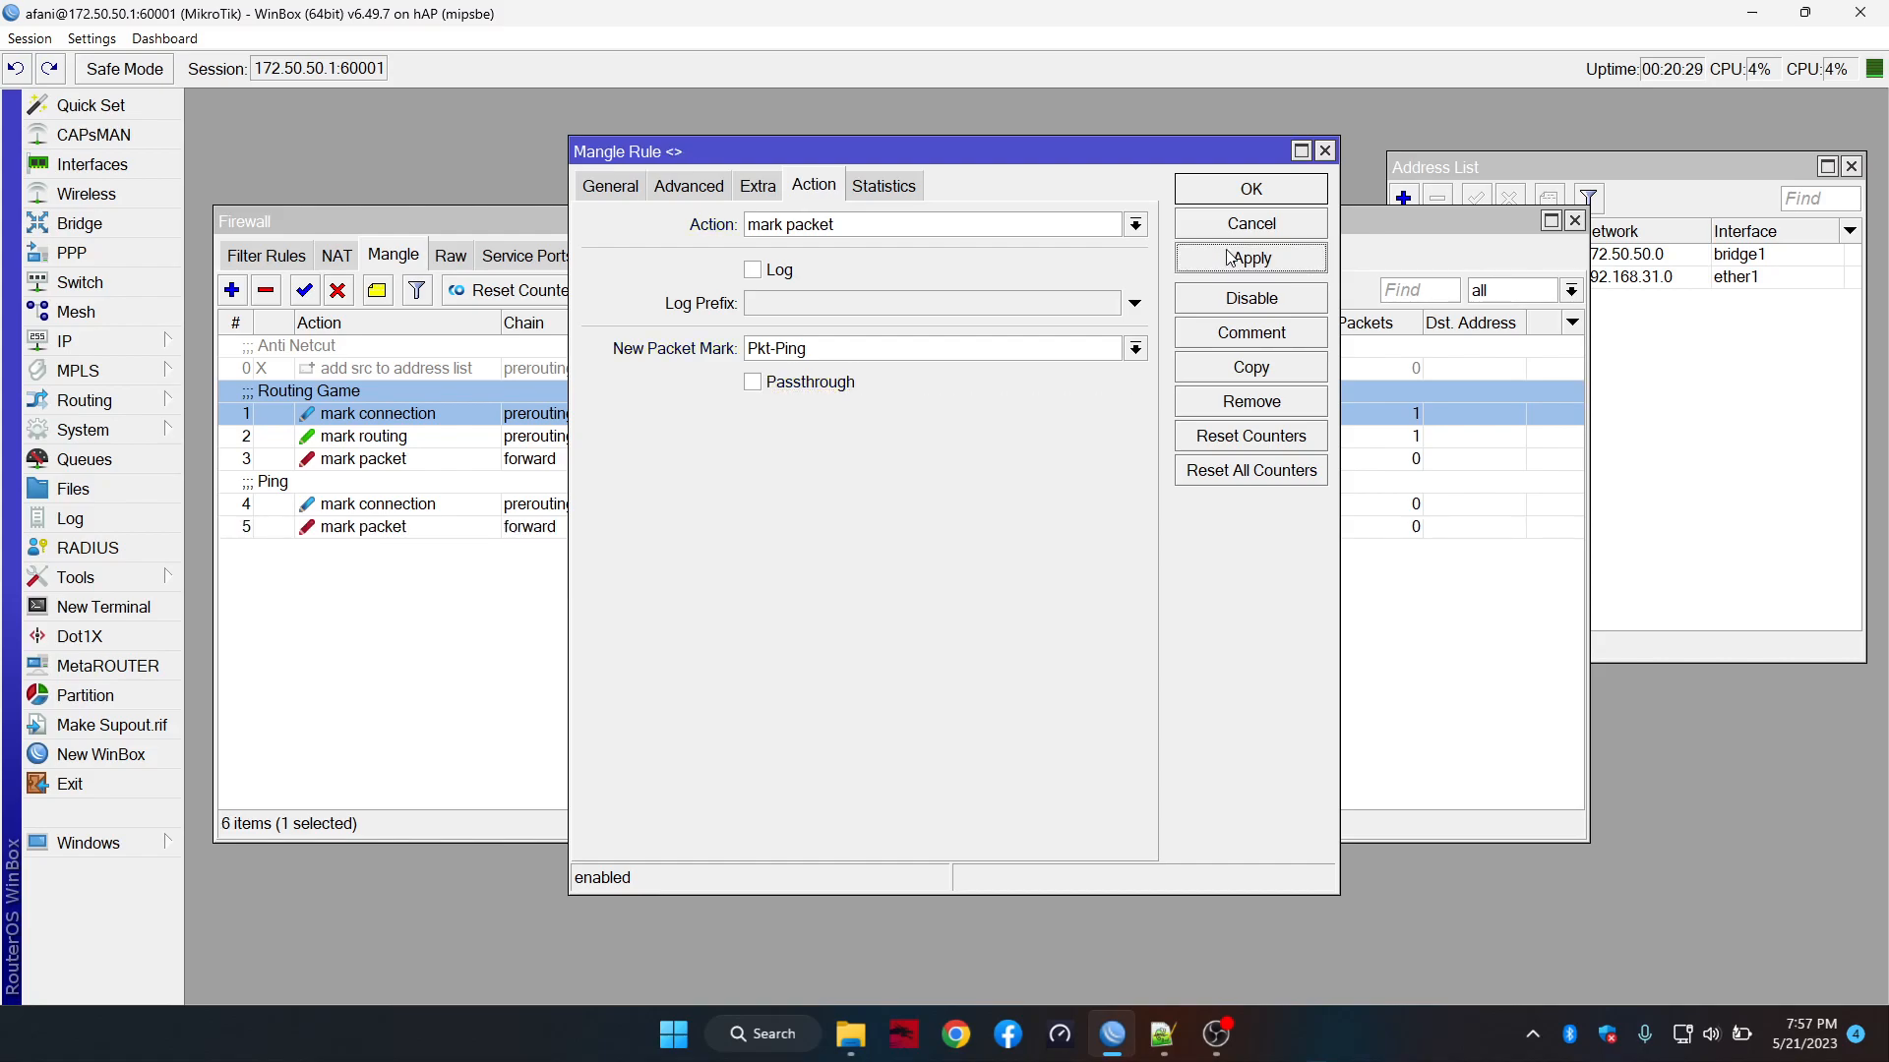
click(1242, 195)
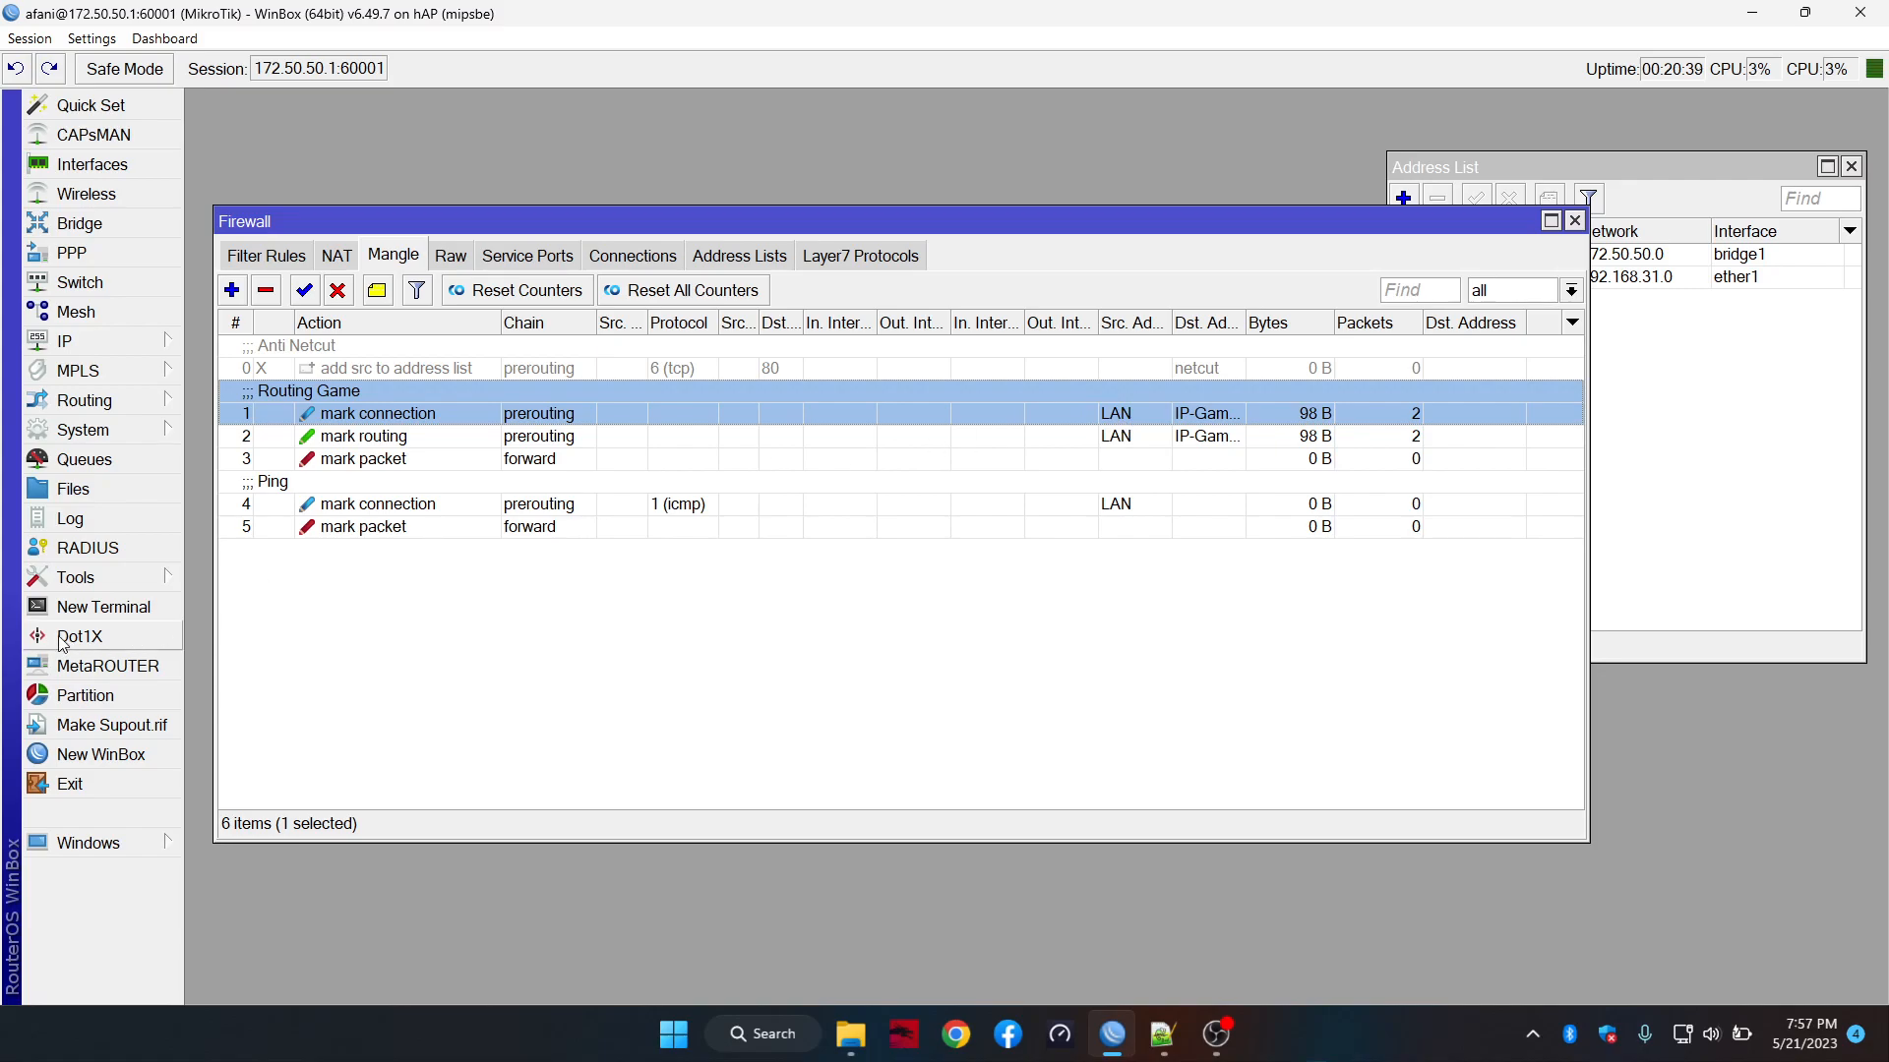
Ping google.com from a new router terminal and check the Ping rules' counters in the mangle list
click(99, 607)
drag(888, 318, 1119, 495)
text(ping google.com)
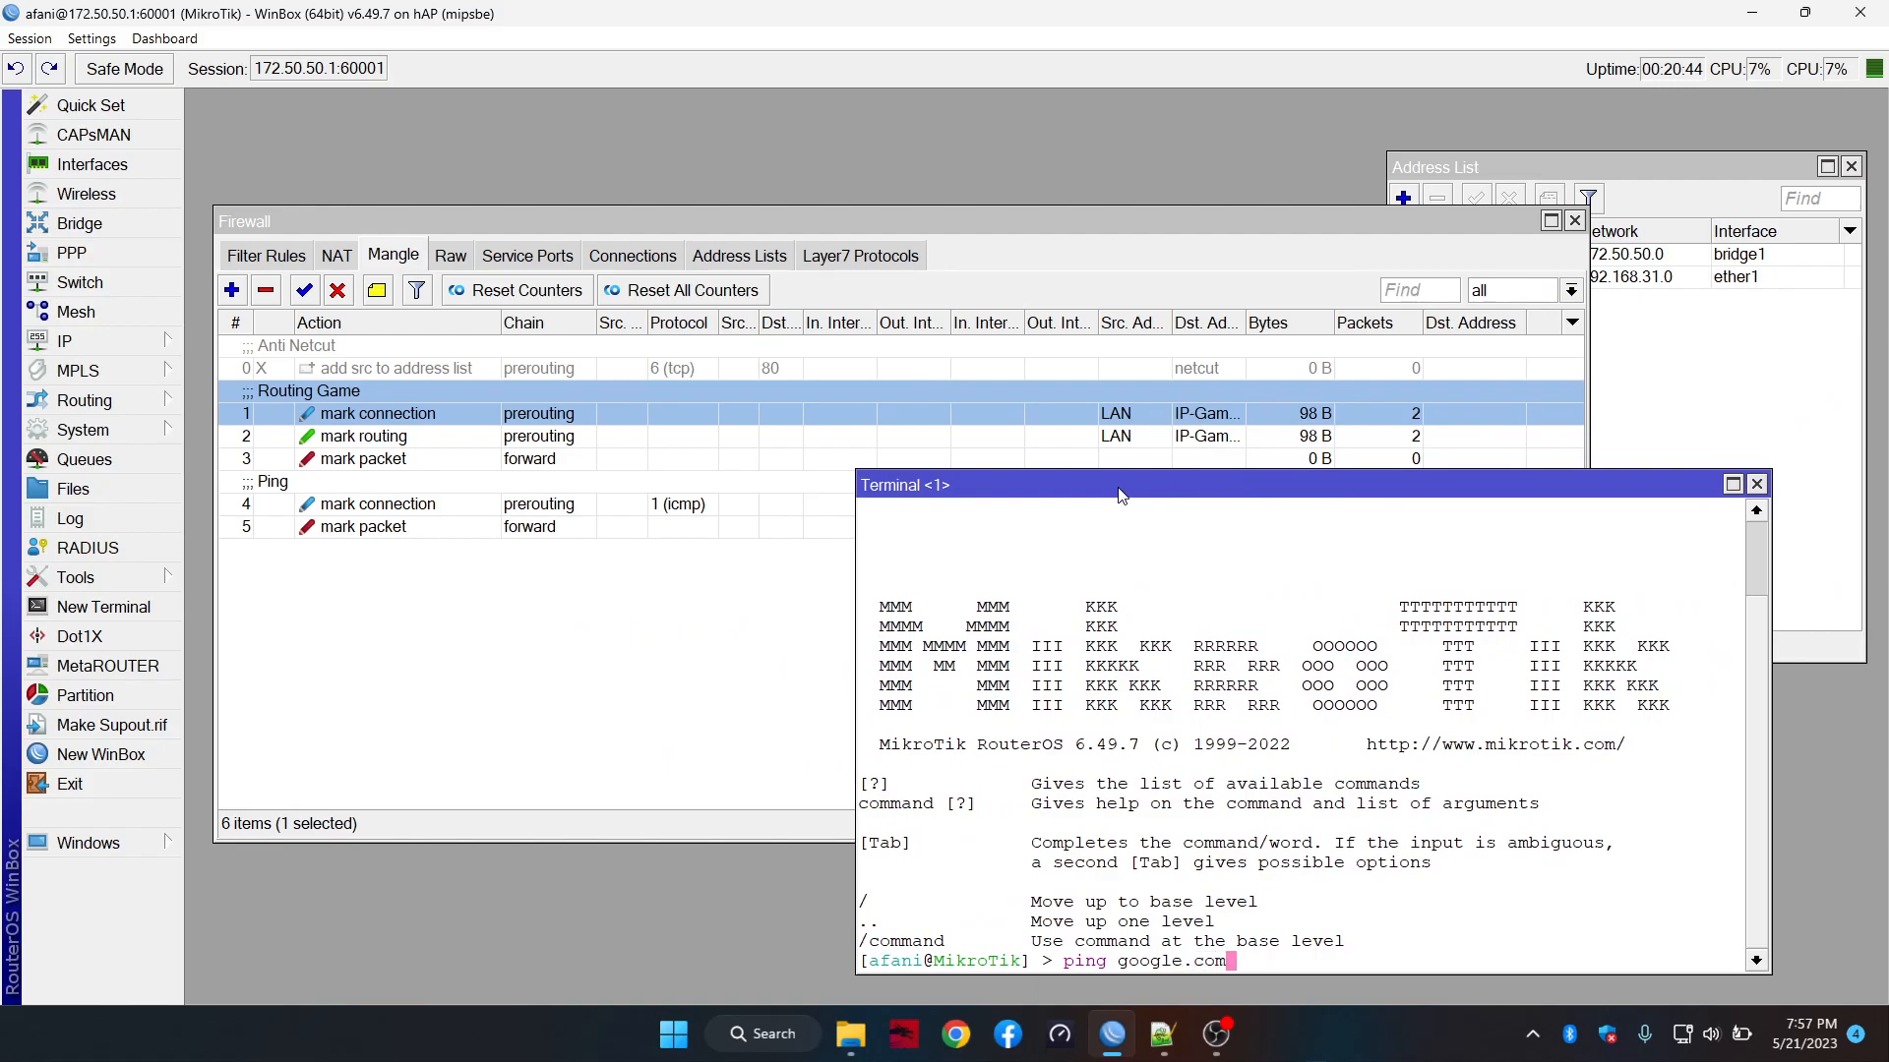
key(Return)
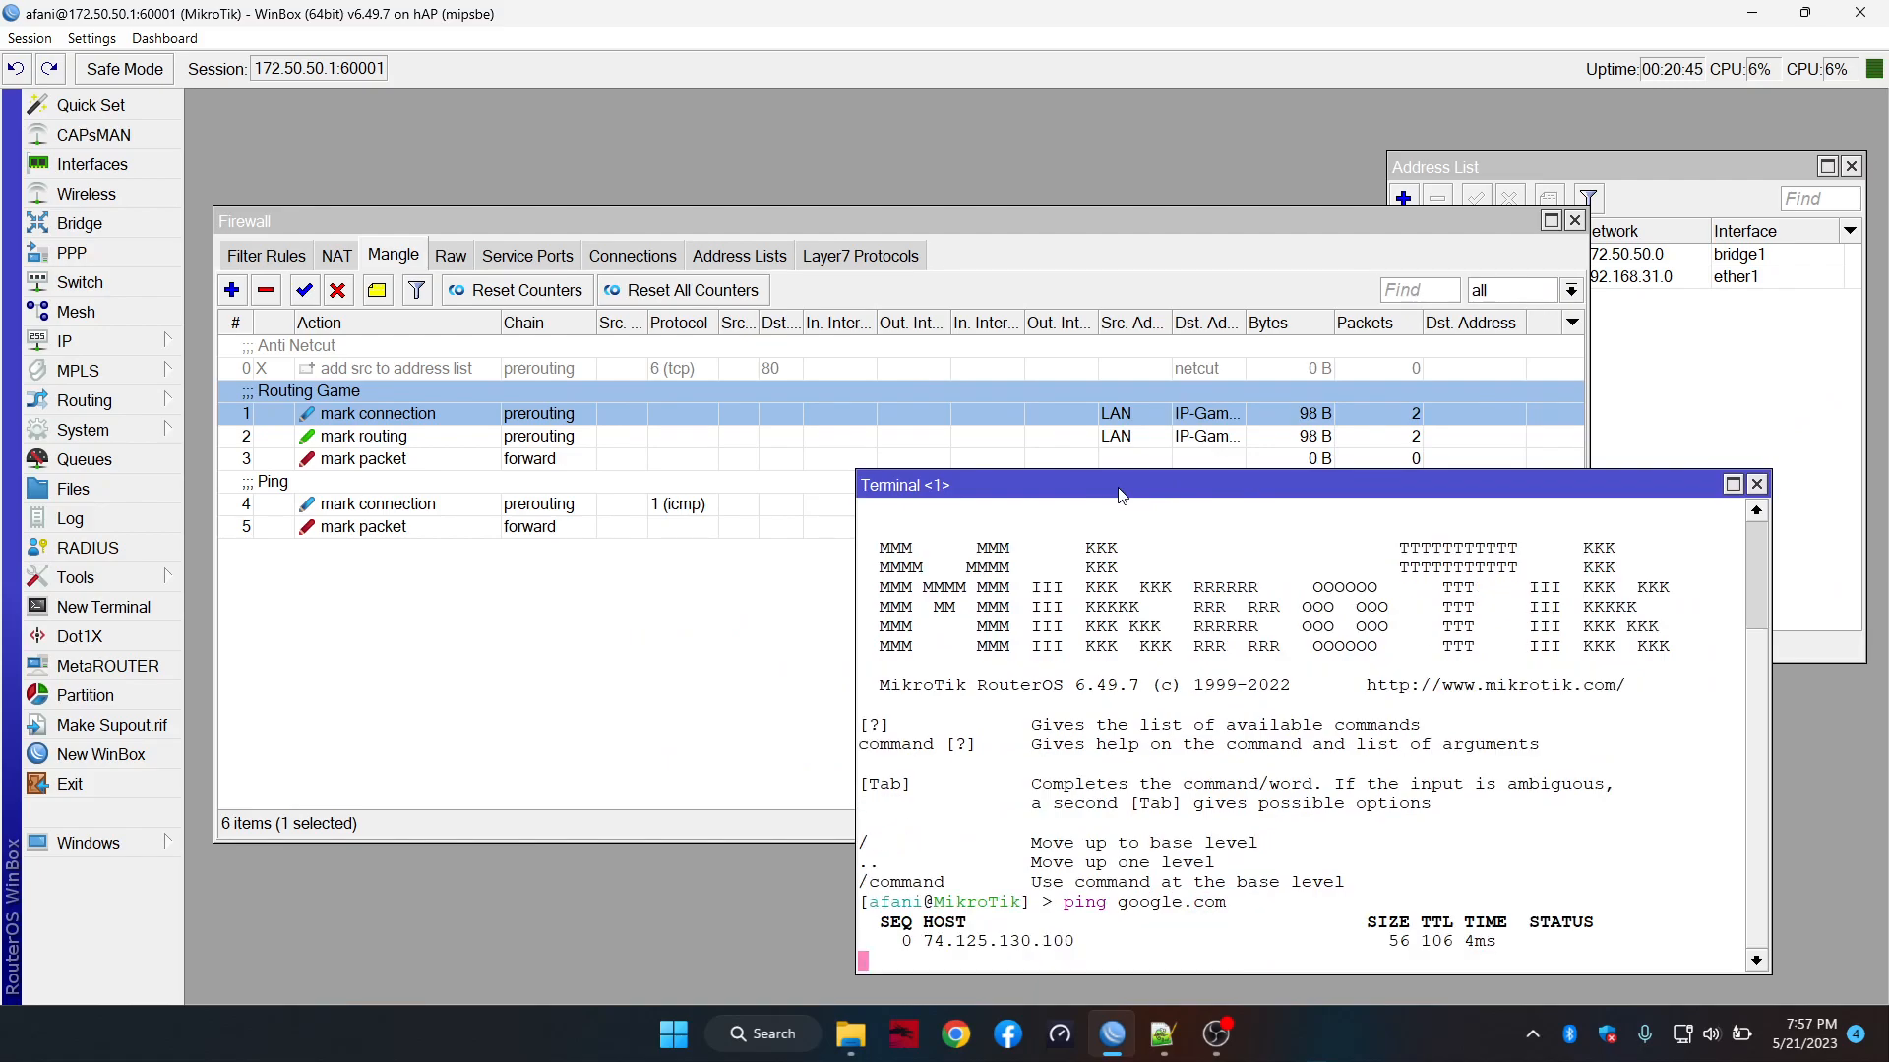
drag(1353, 486, 1433, 465)
click(1109, 393)
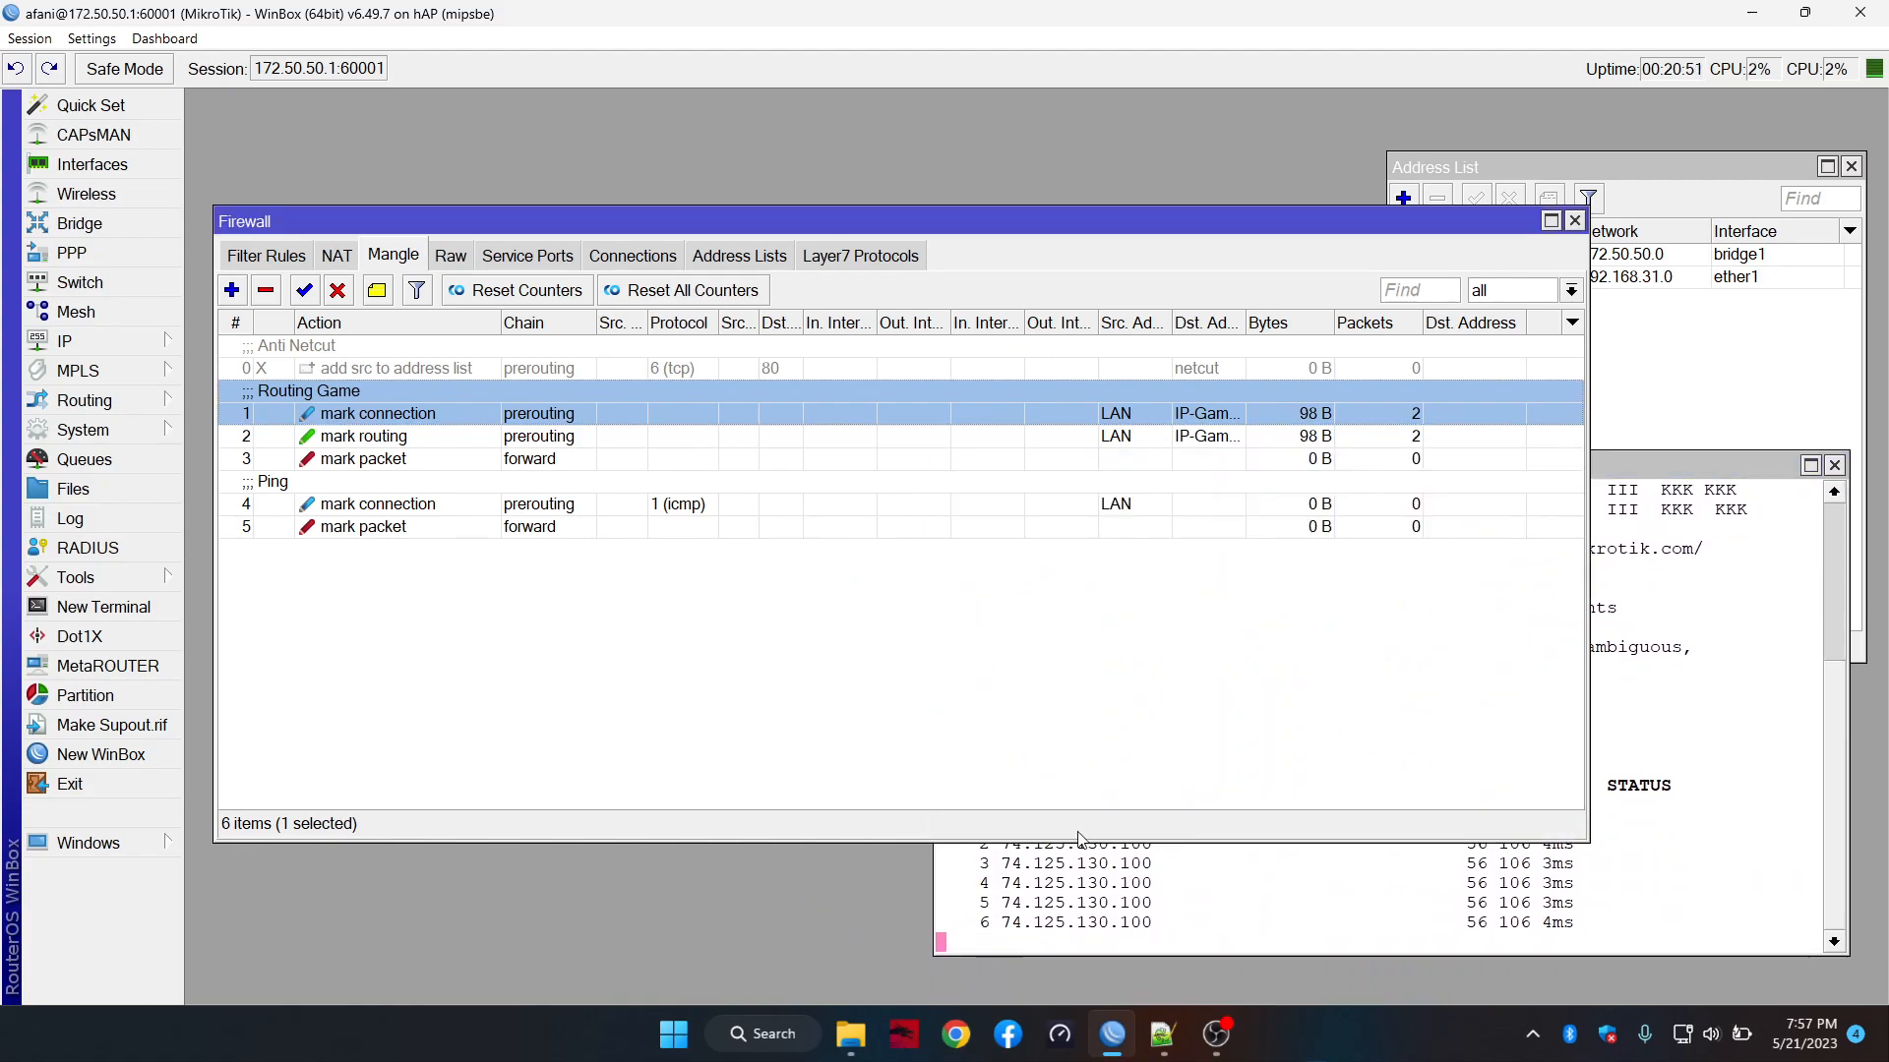
Open the Windows Command Prompt and ping google.com from the computer
click(801, 1033)
text(cmd)
key(Return)
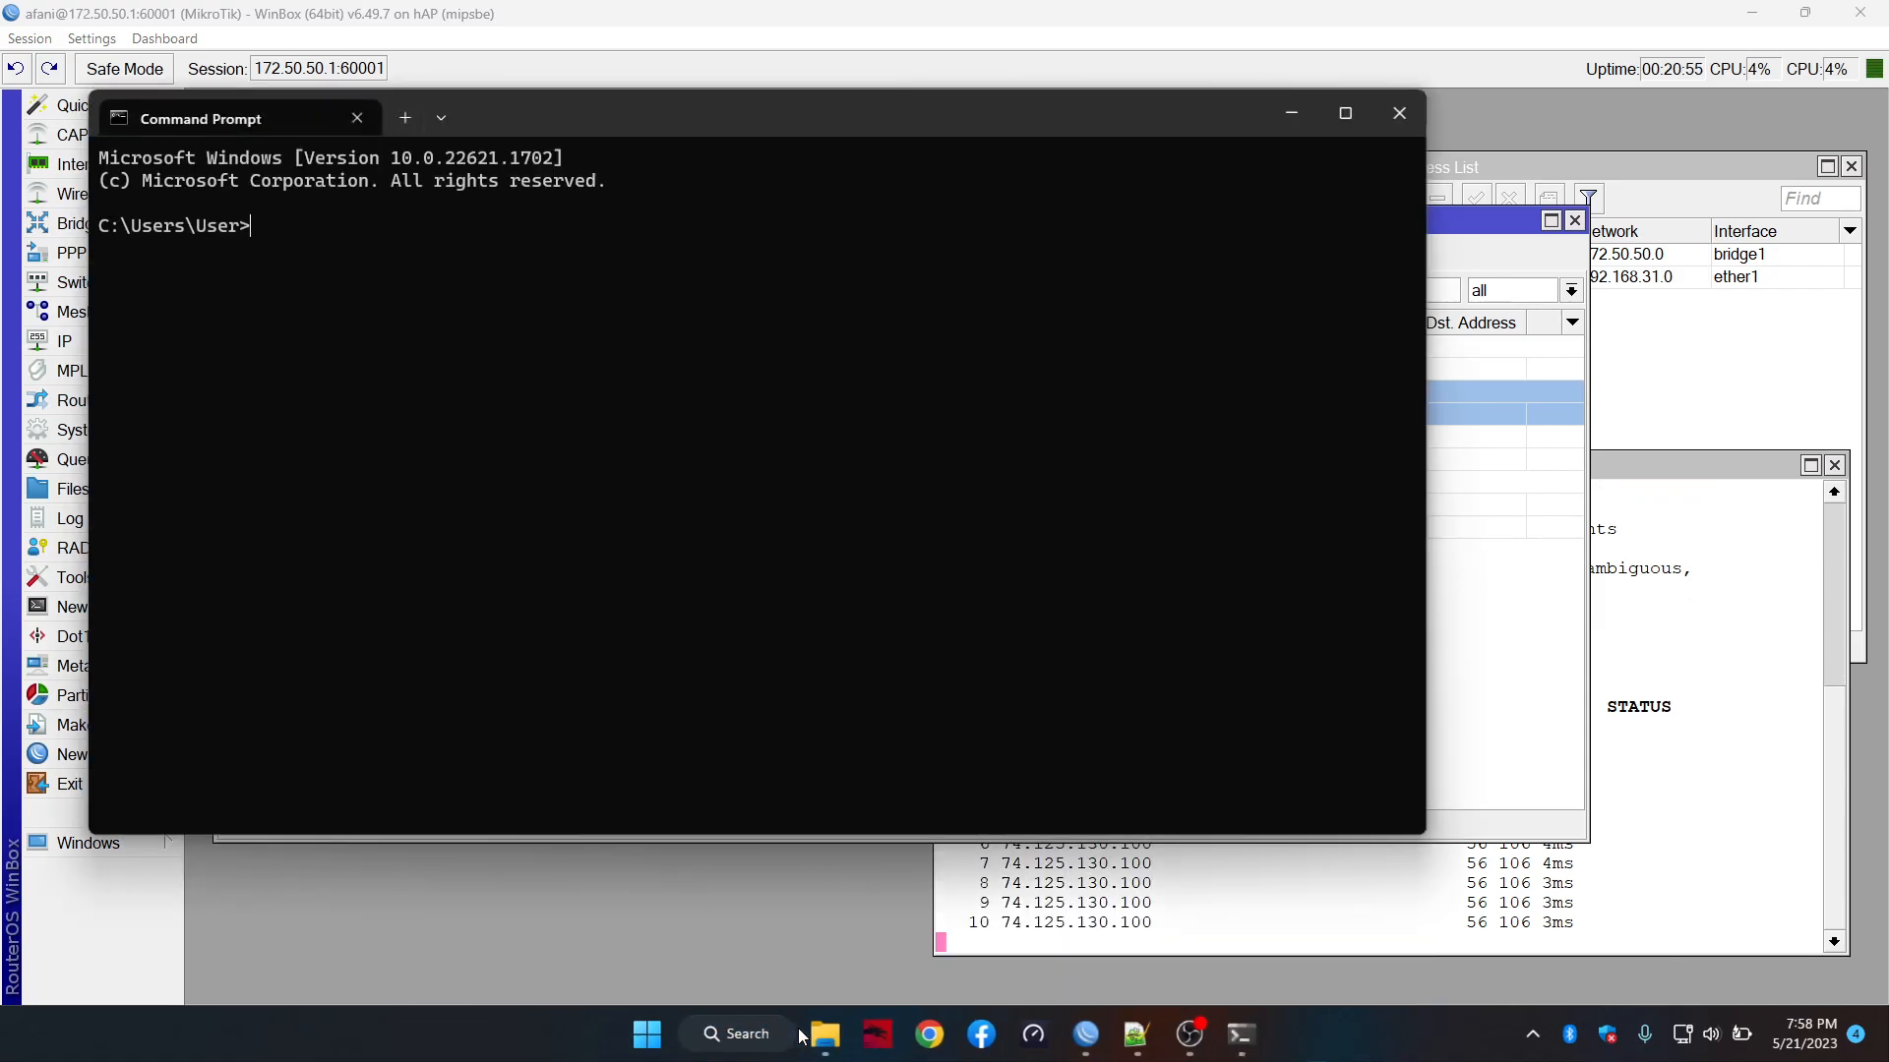
text(o)
key(BackSpace)
text(ping google.com)
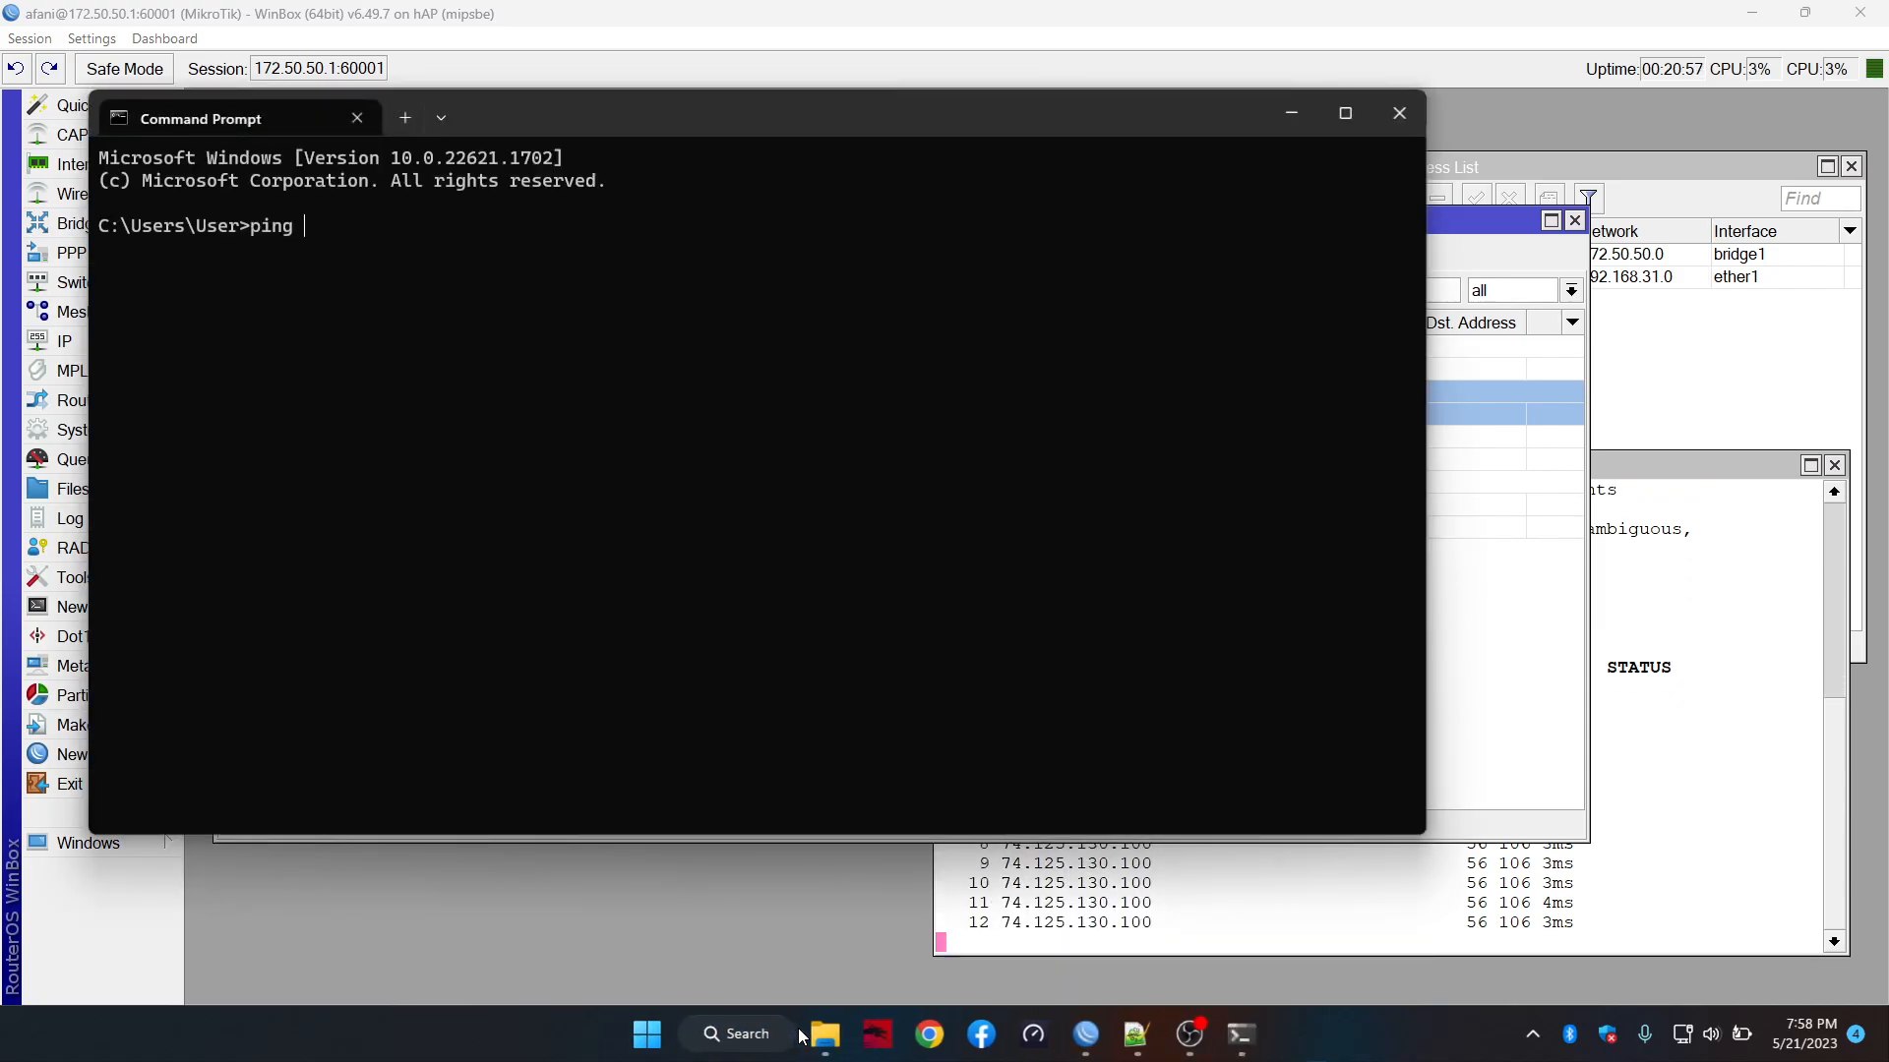
key(Return)
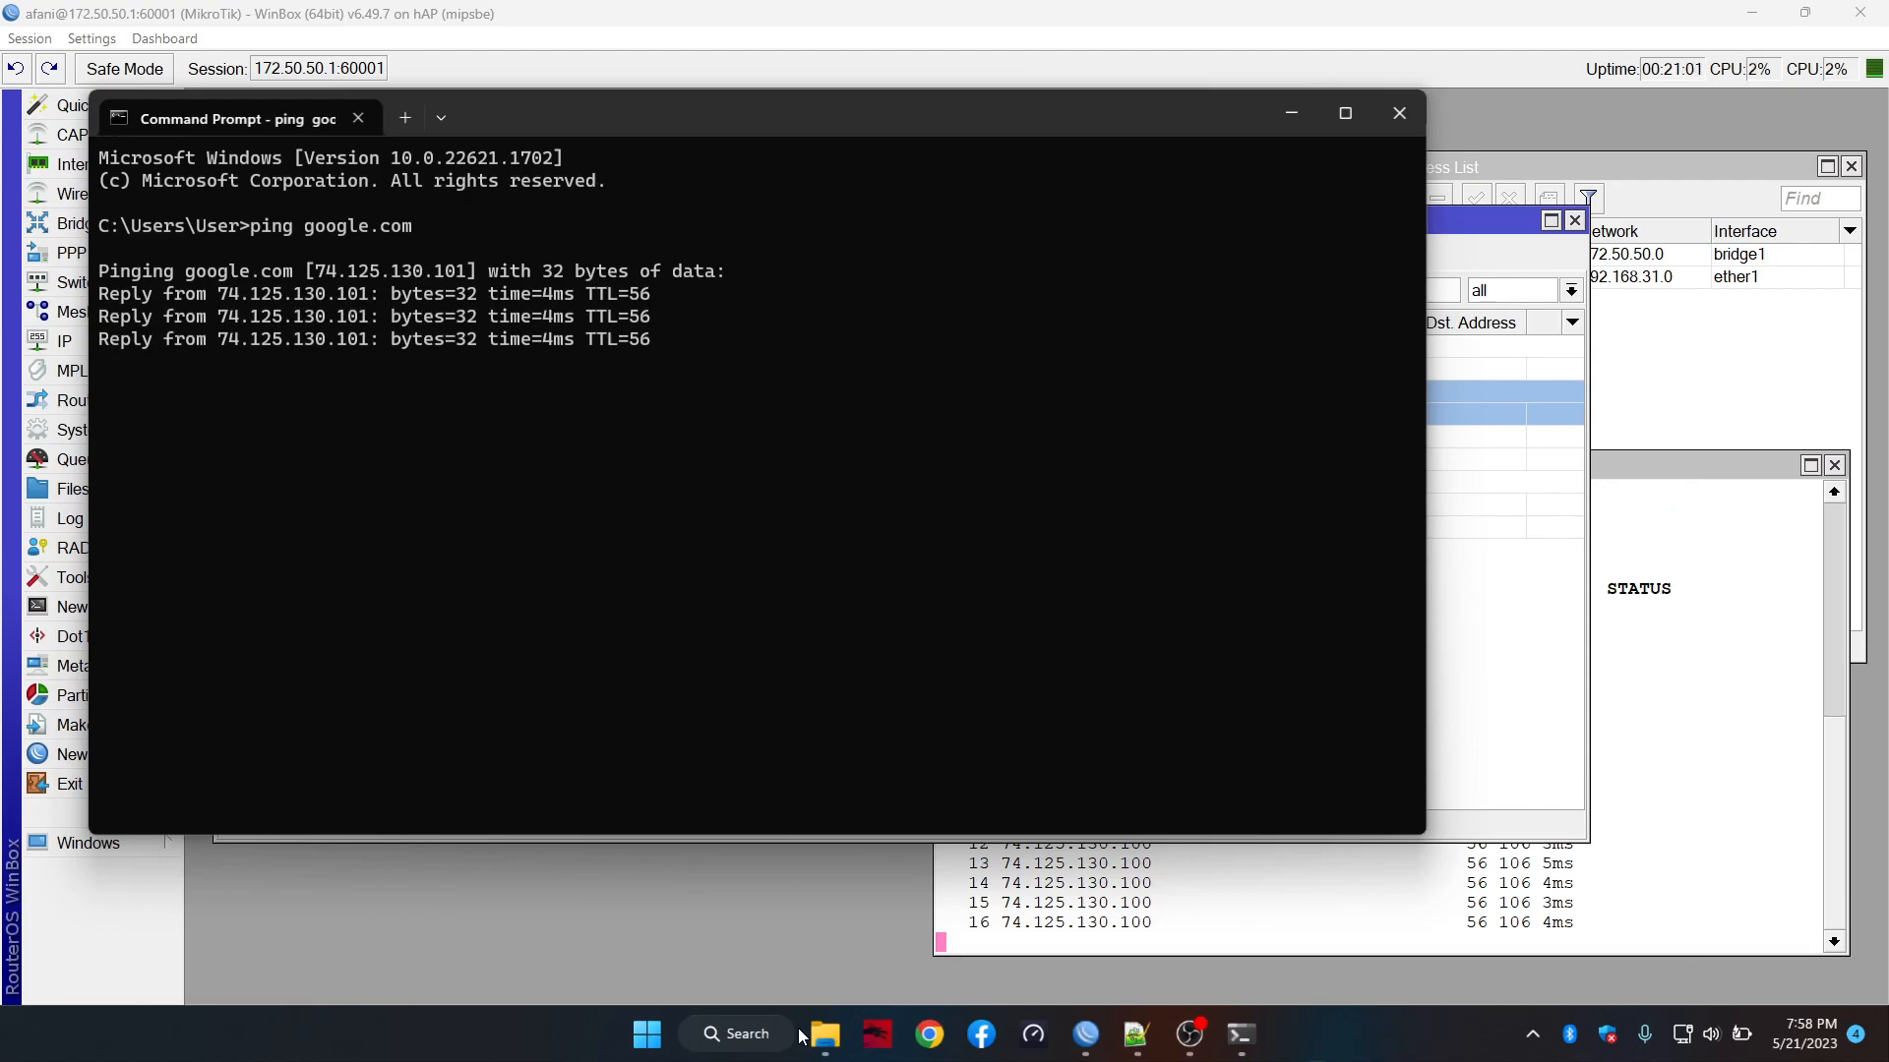
Run a continuous ping to google.com with the -t option in the Command Prompt
key(Up)
text(-t)
key(Return)
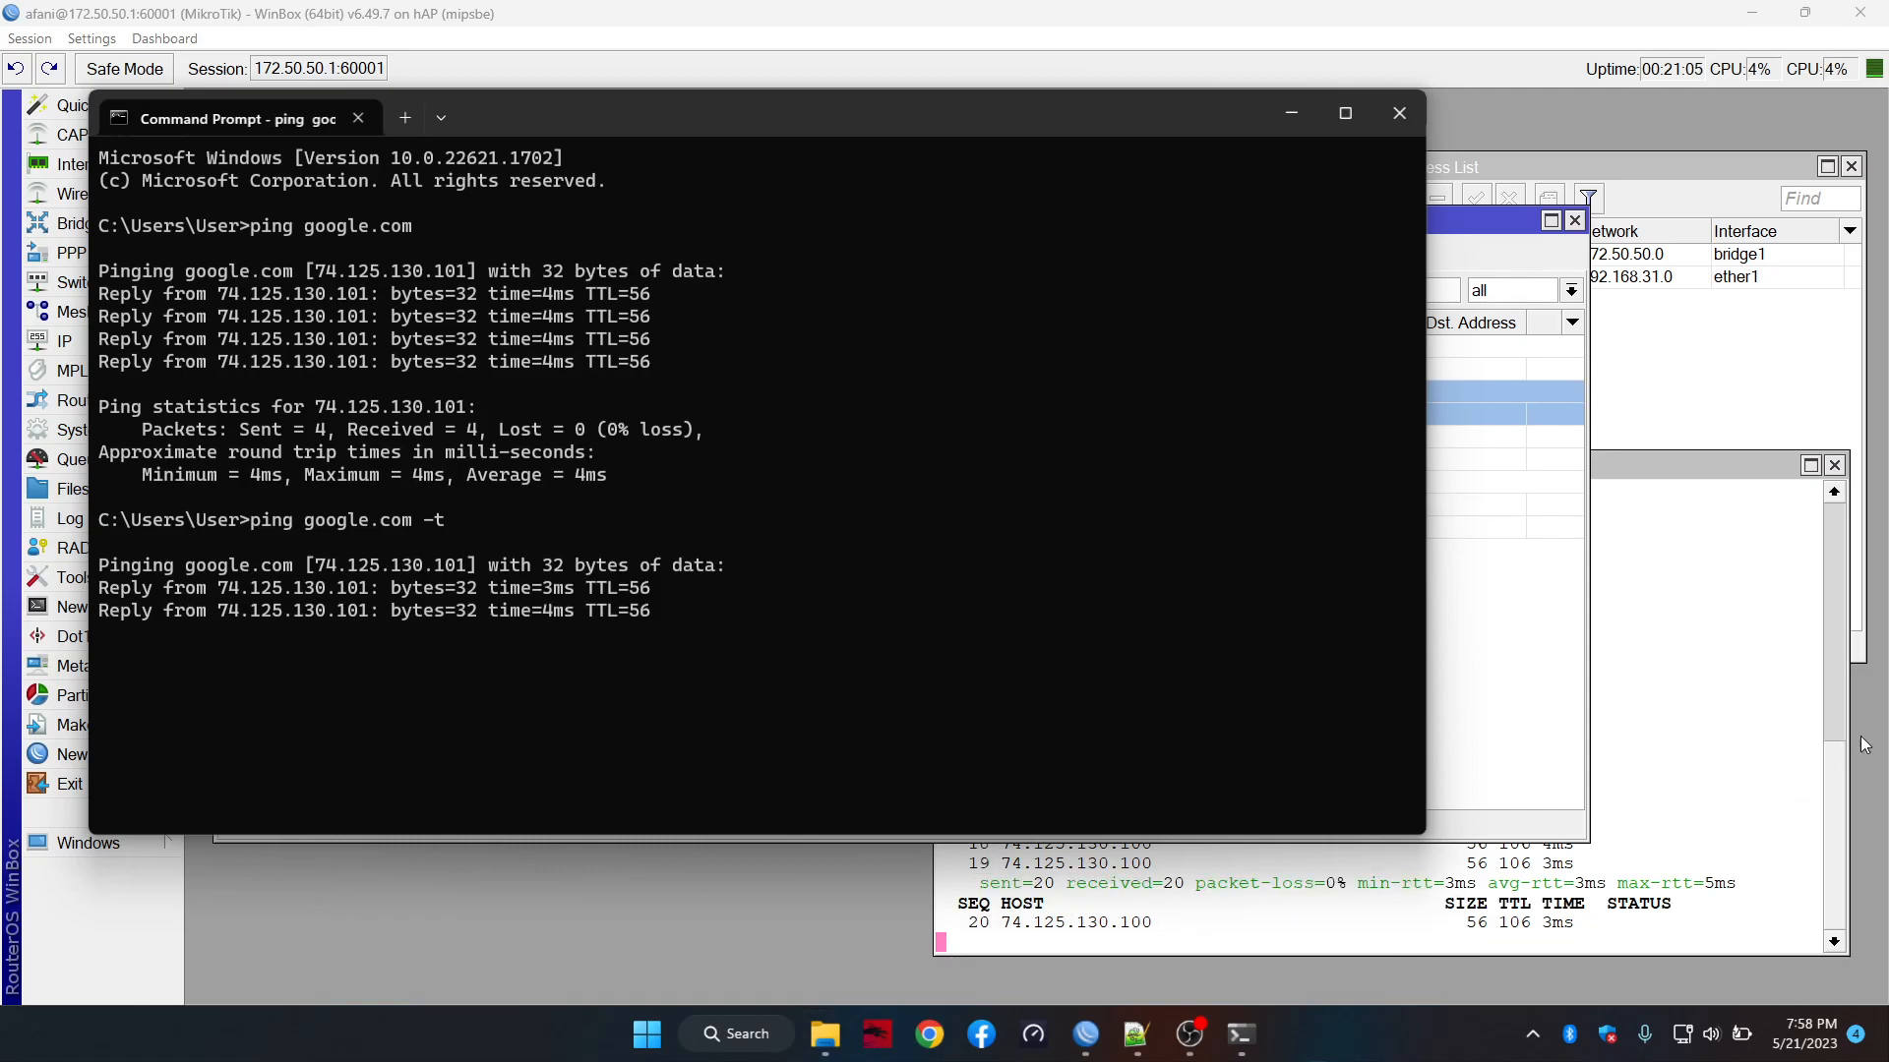
Close the router terminal and compare the running Command Prompt ping with the Ping mangle rules' byte and packet counters
click(1754, 461)
click(1834, 465)
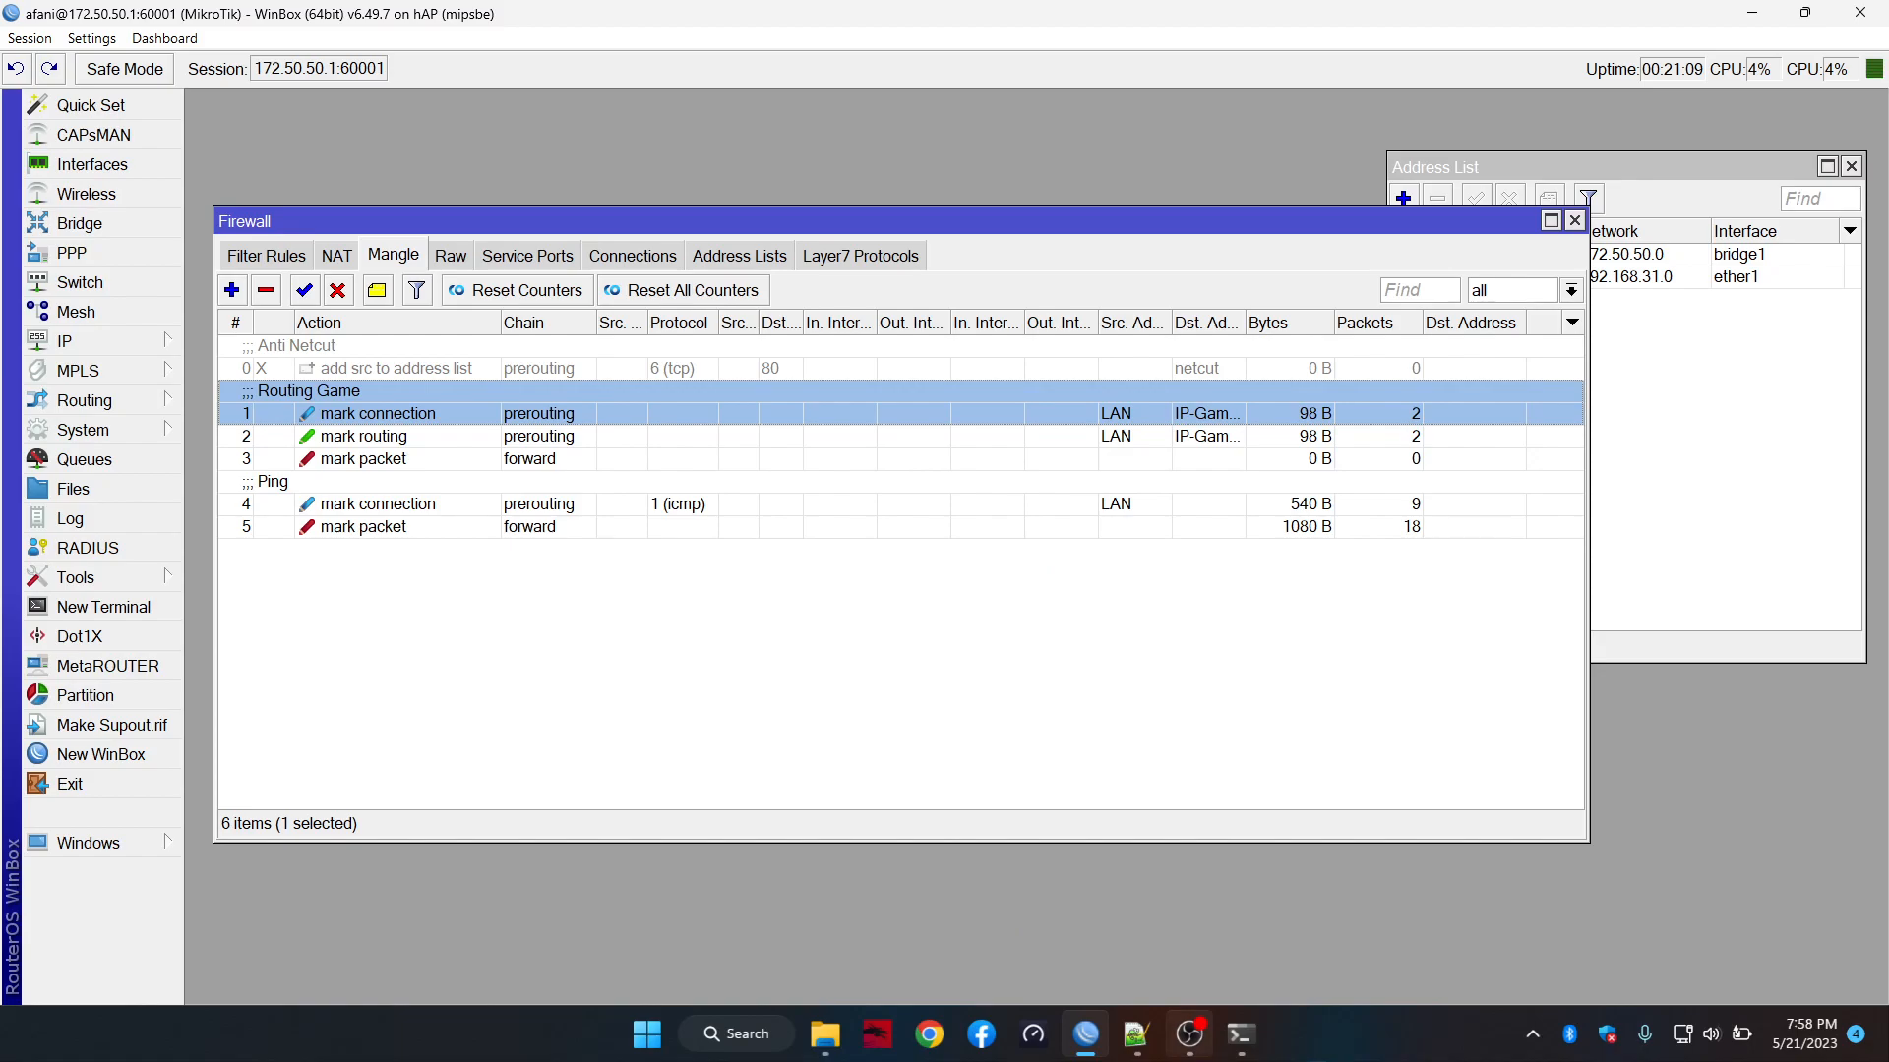
mouse_move(1241, 1034)
click(1198, 949)
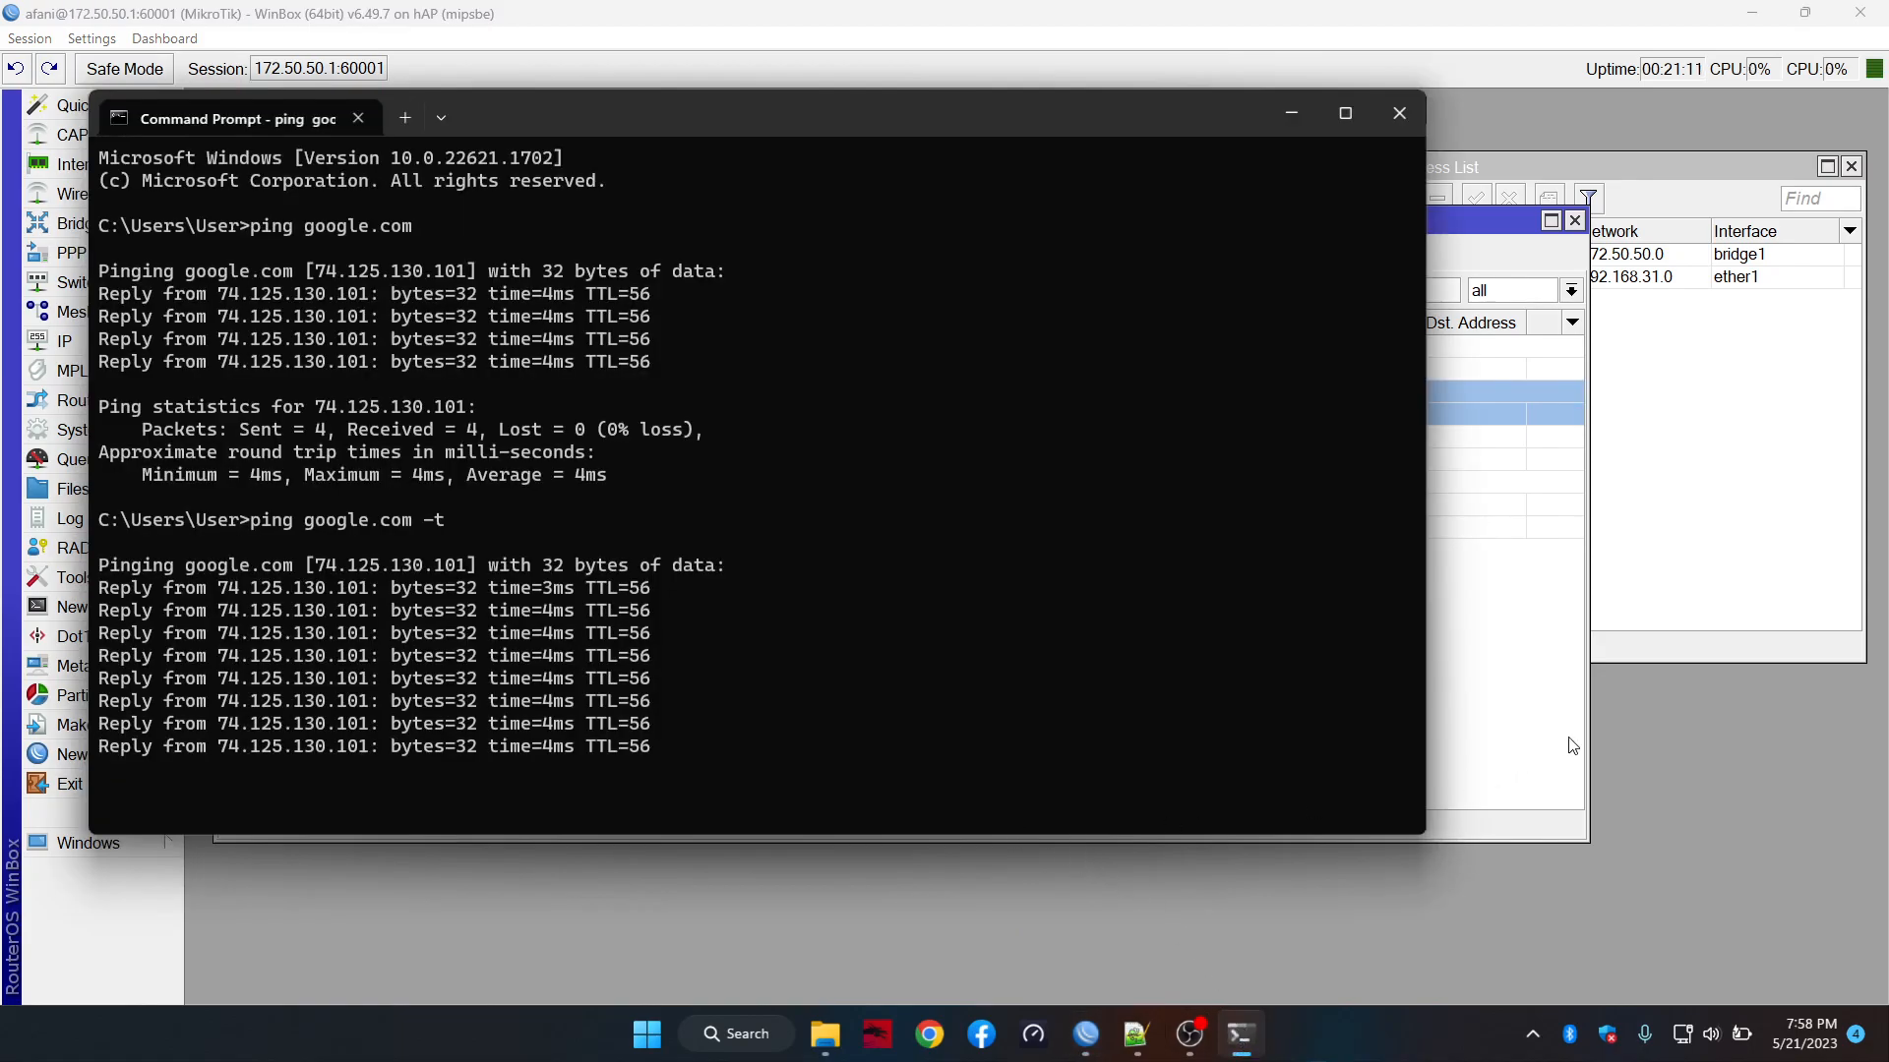
click(1523, 827)
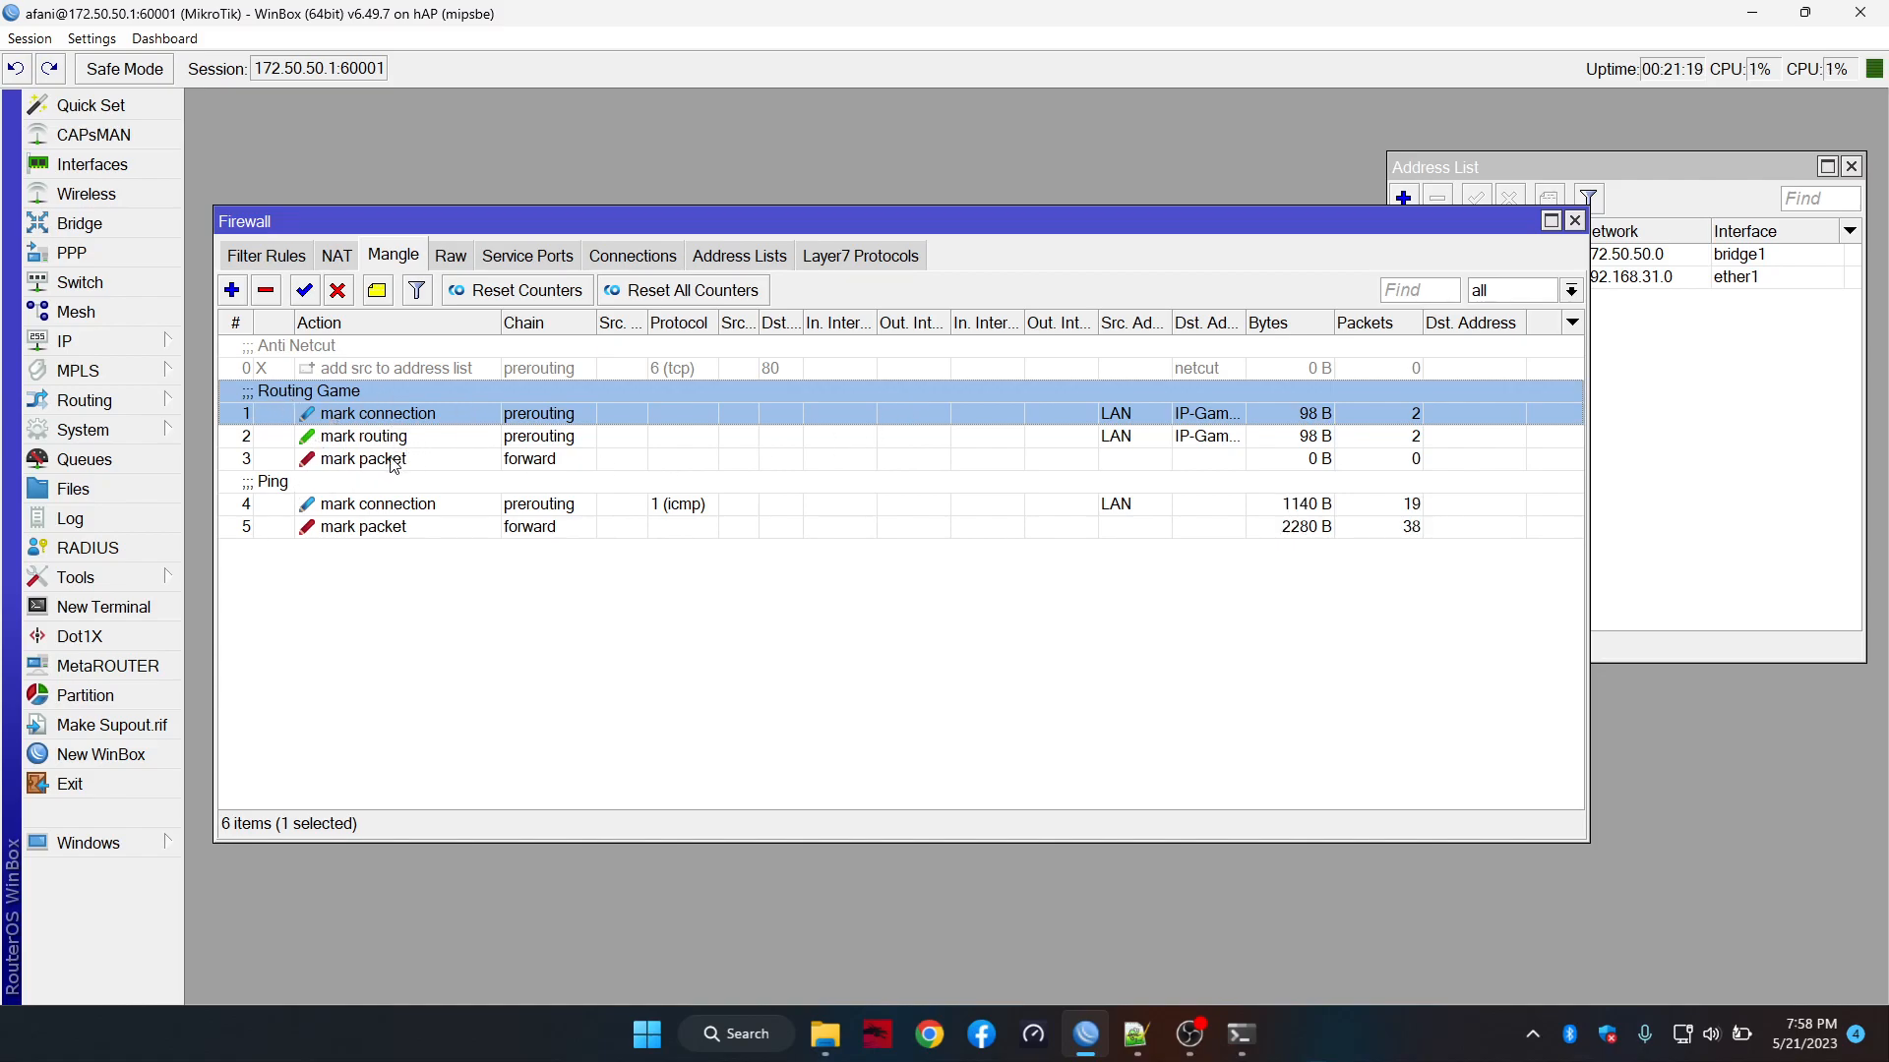
Open the queue list and delete all existing simple queues, from Game-D through Ping
click(114, 470)
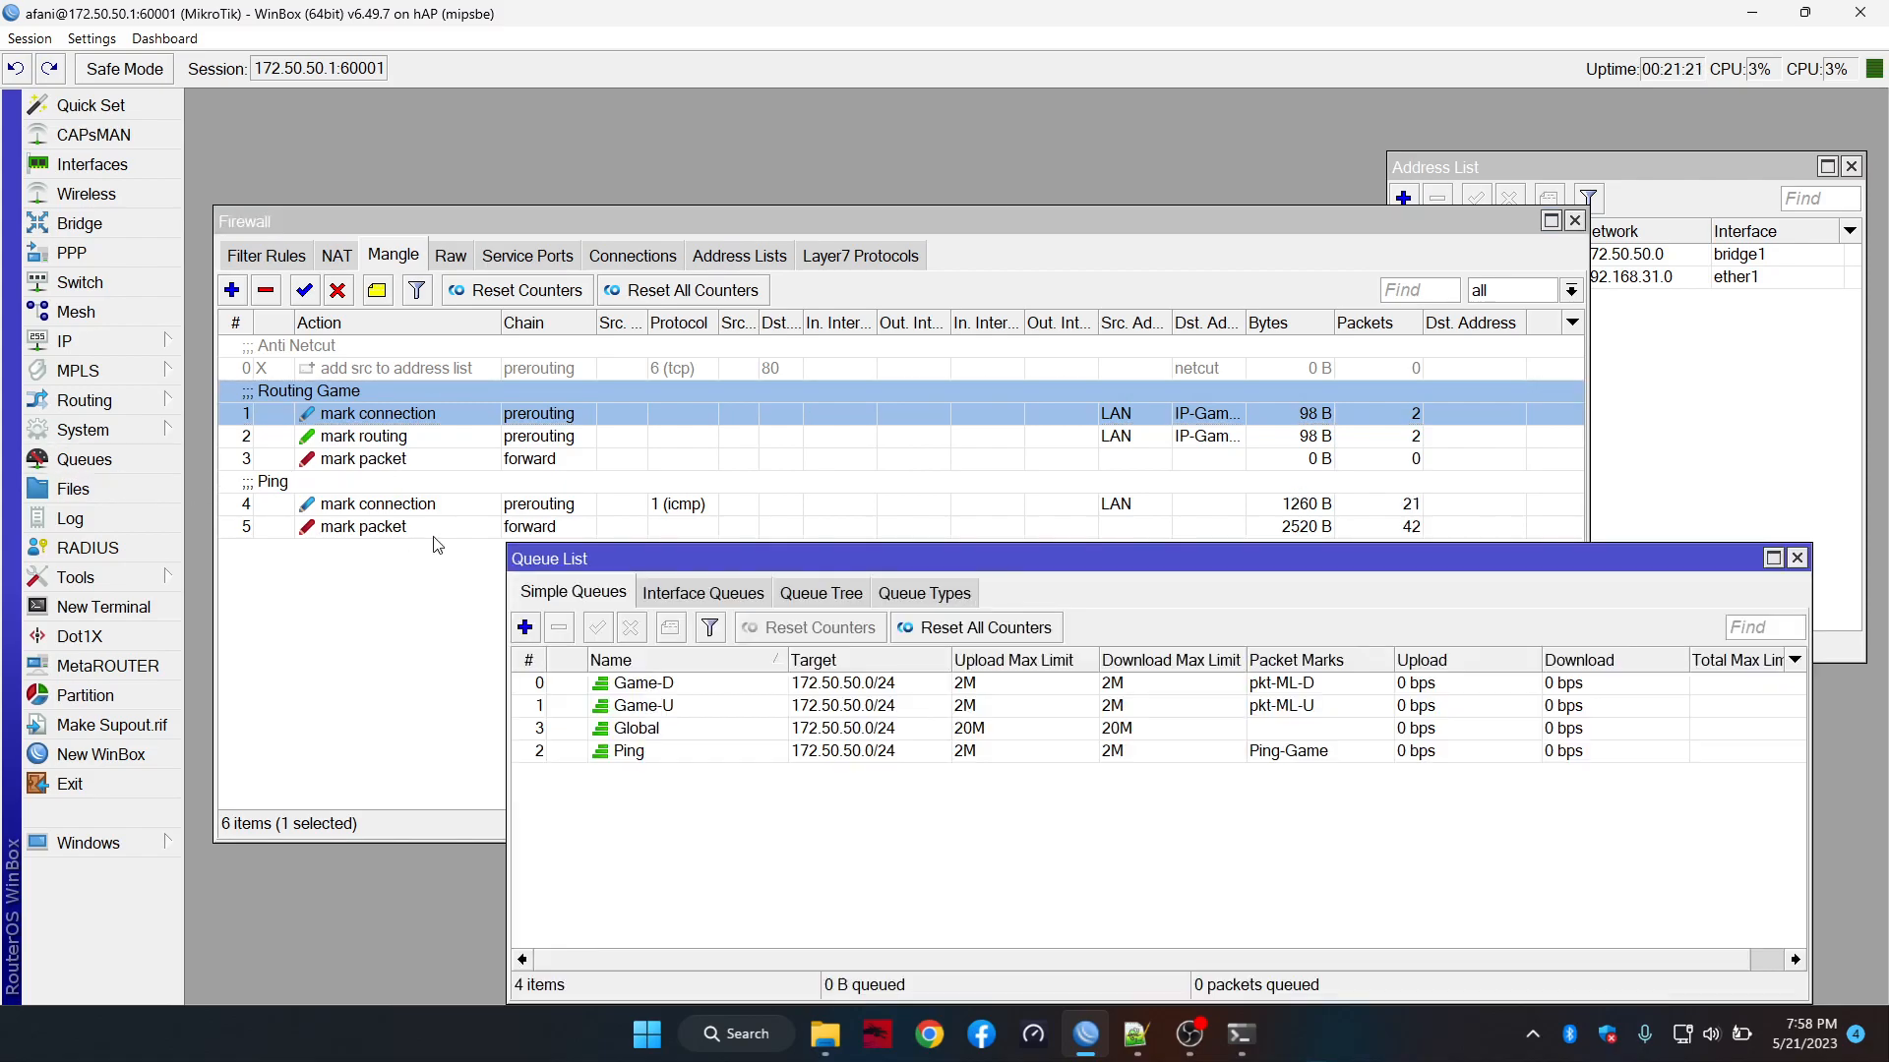
drag(687, 560, 643, 440)
click(649, 563)
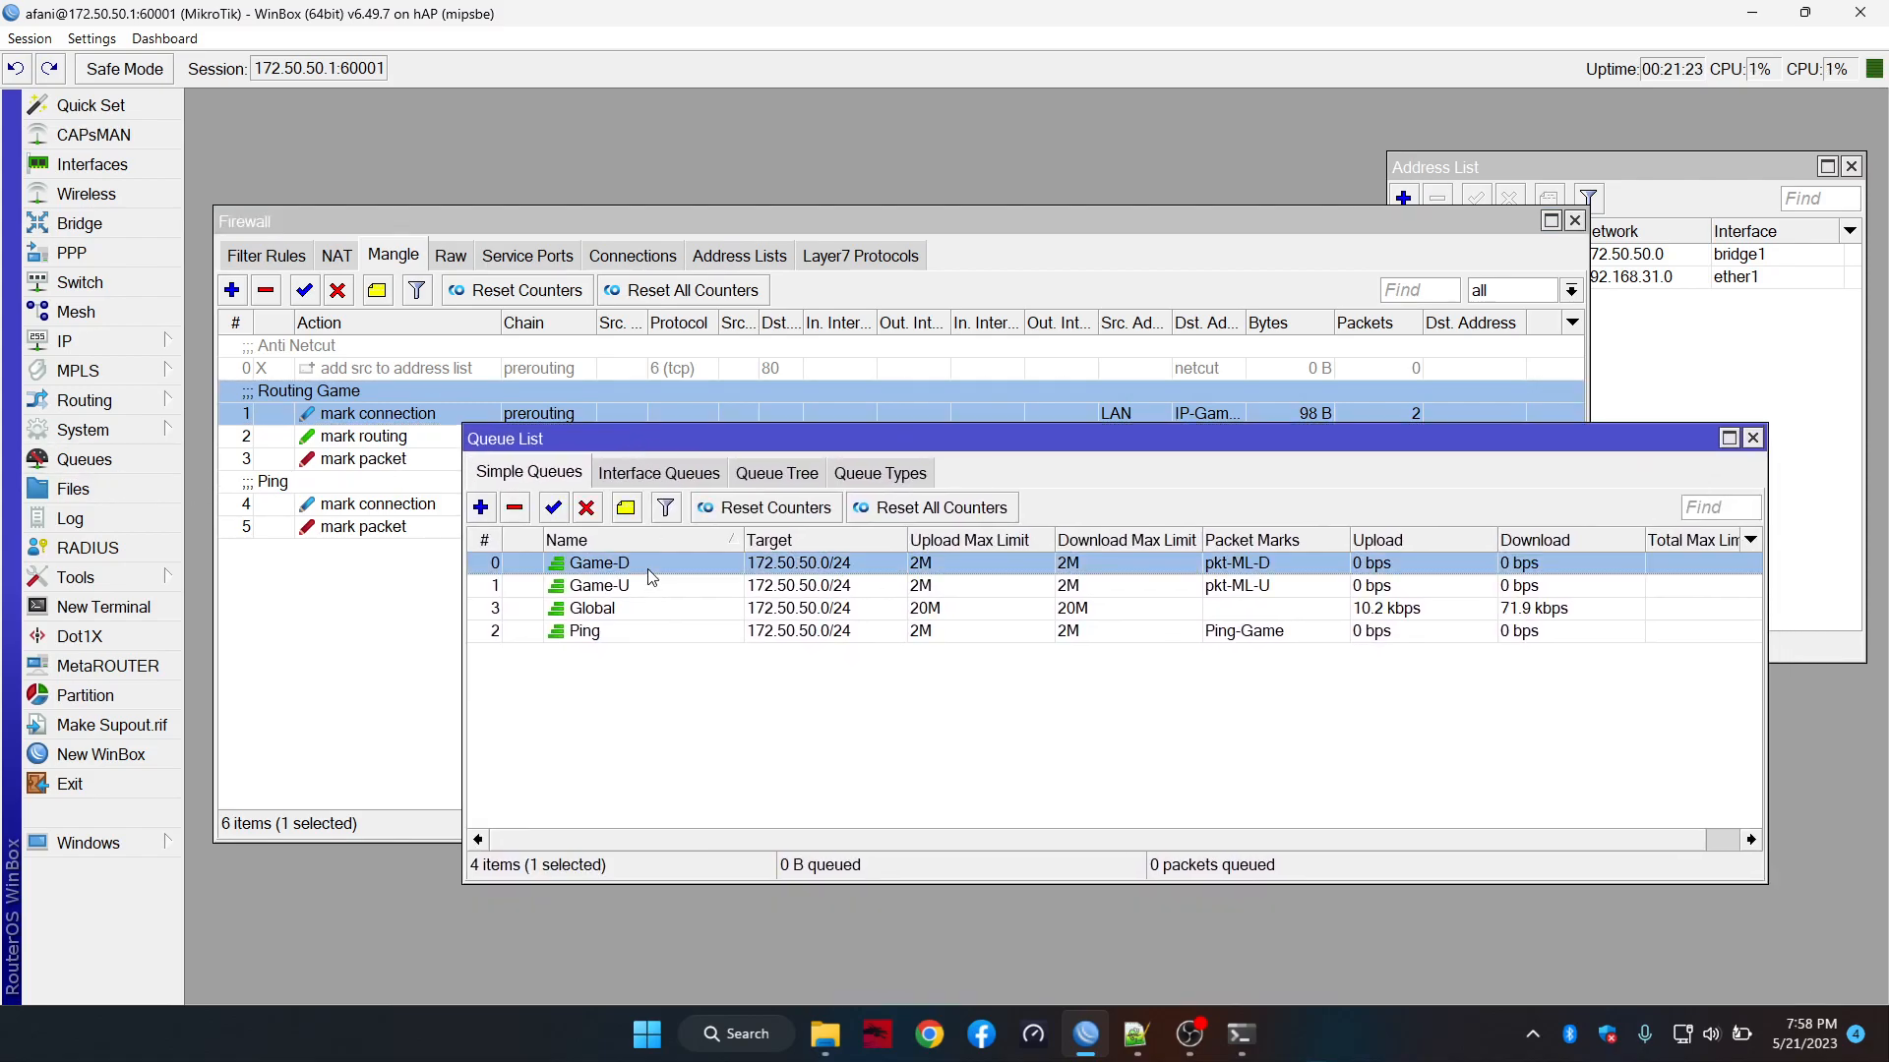
shift+click(623, 642)
click(515, 508)
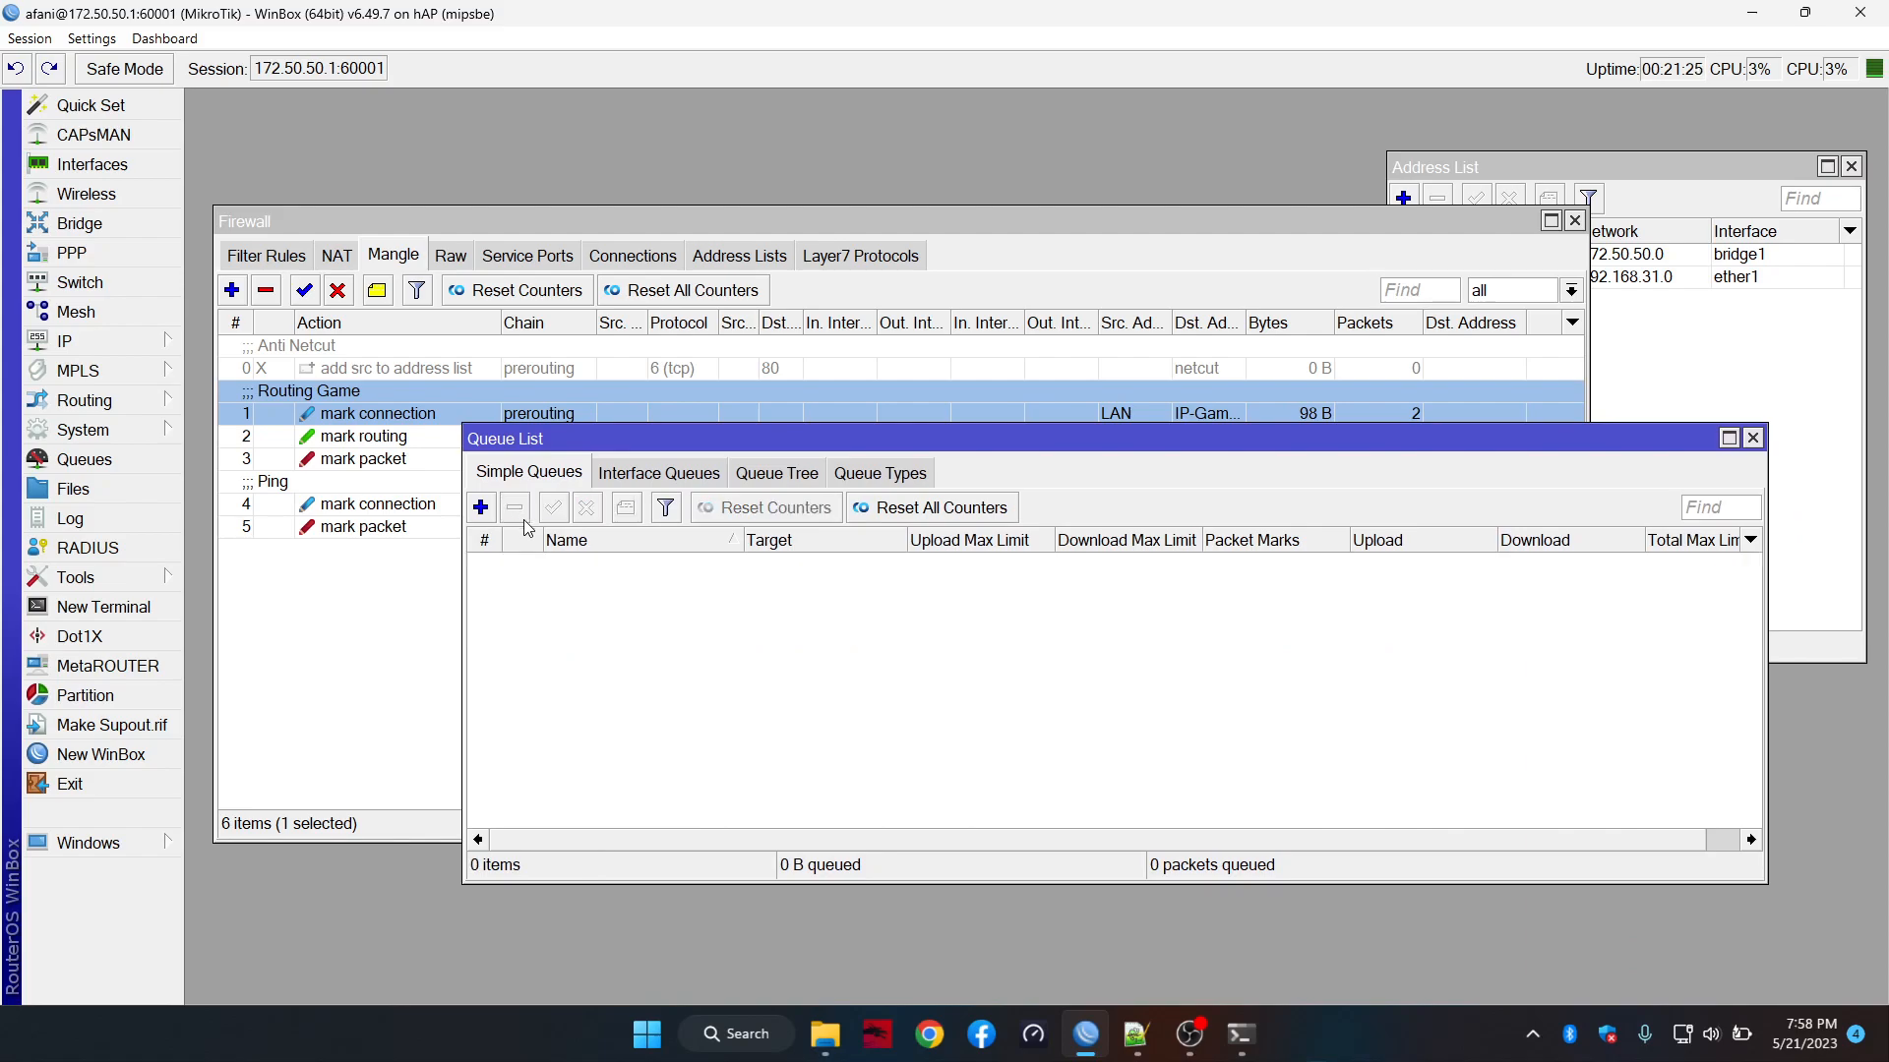
Rearrange the Firewall and Queue List windows so the mangle rules and the simple queues are both in view
drag(940, 437, 821, 504)
drag(846, 221, 848, 115)
click(1019, 873)
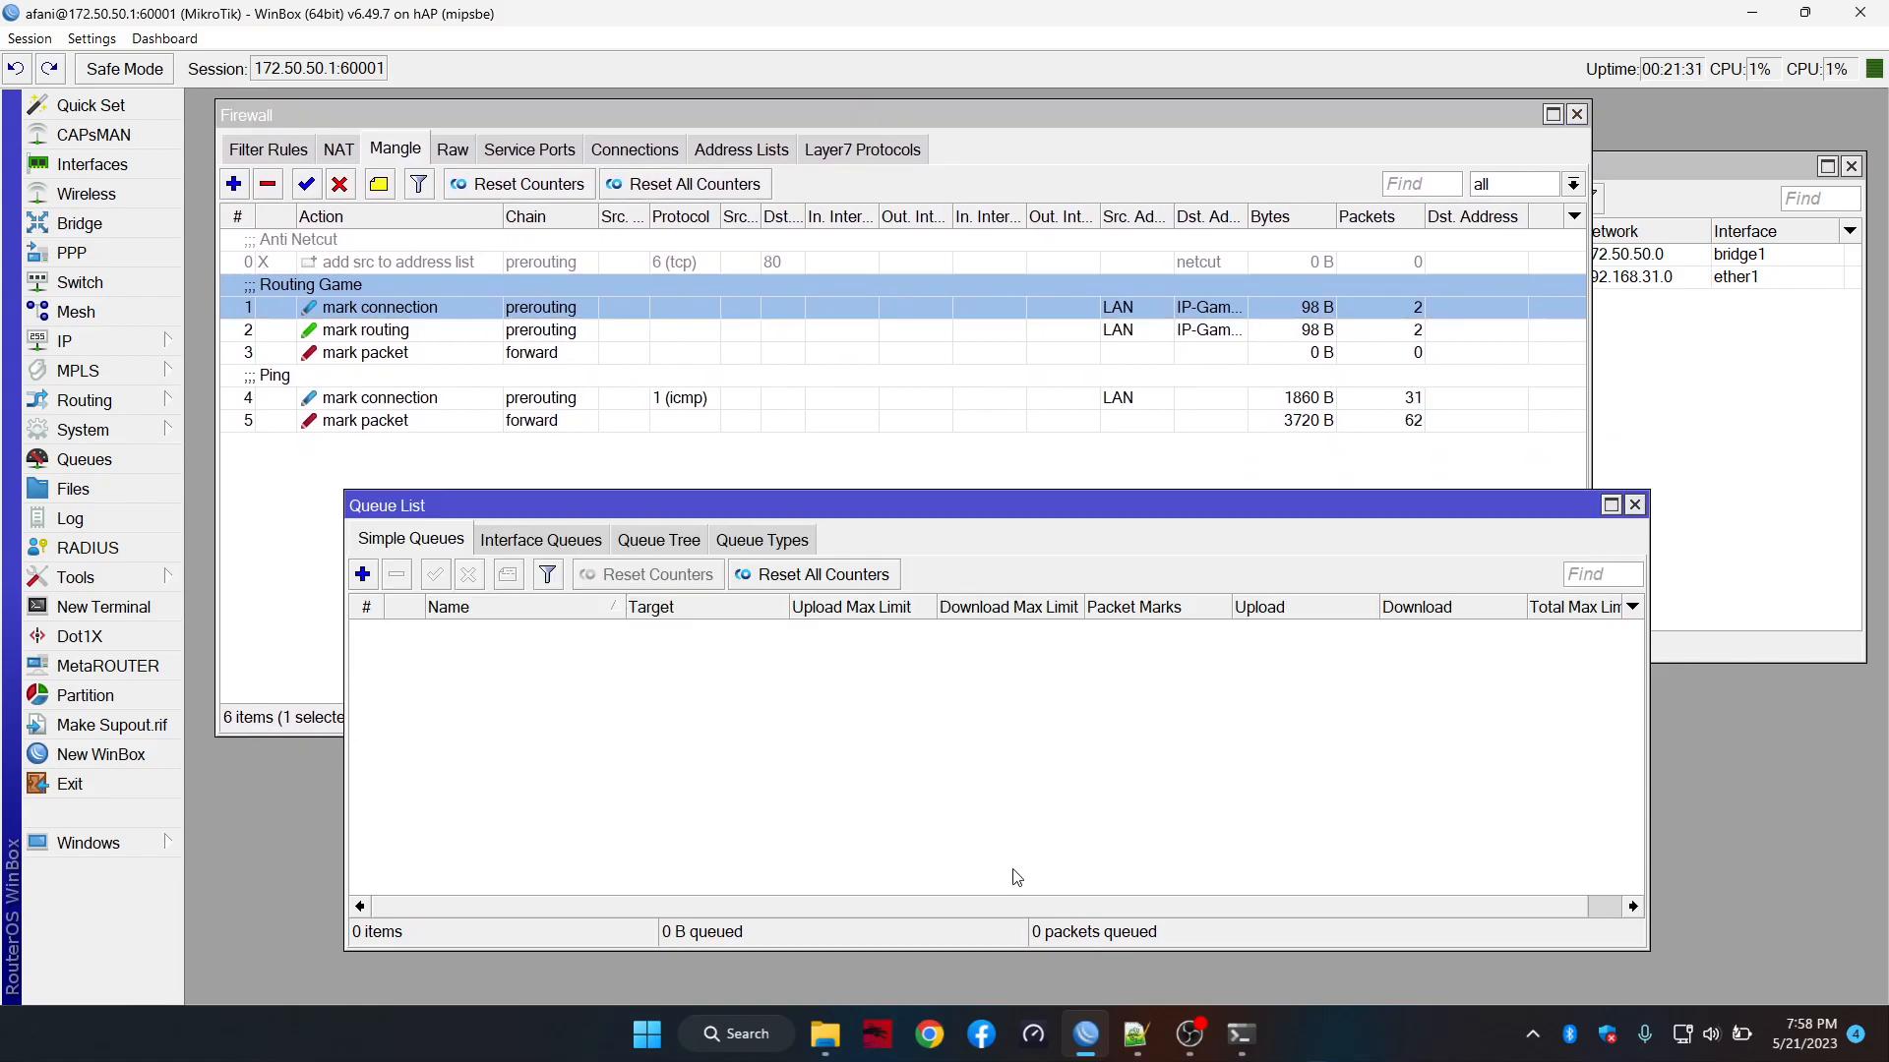
drag(942, 508, 912, 519)
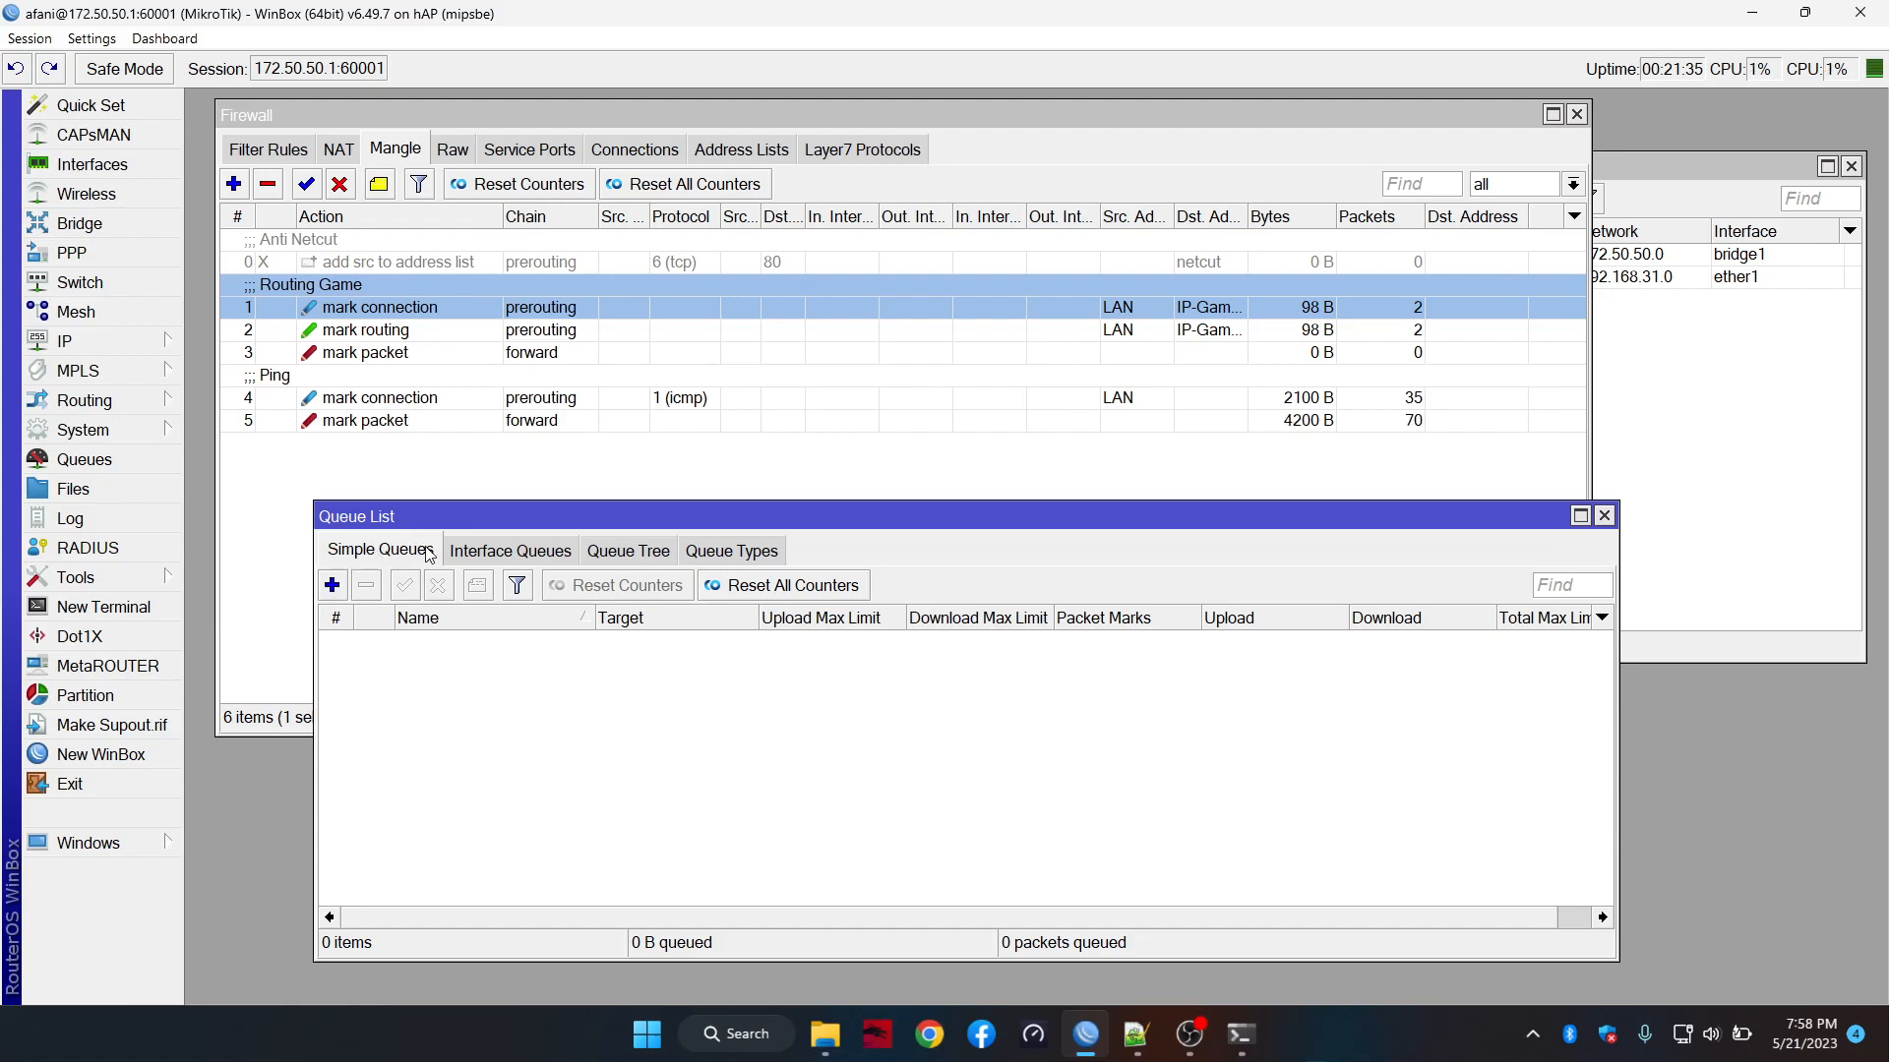
Create a new simple queue named 1.Gme with the target 172.50.50.0/24
click(332, 587)
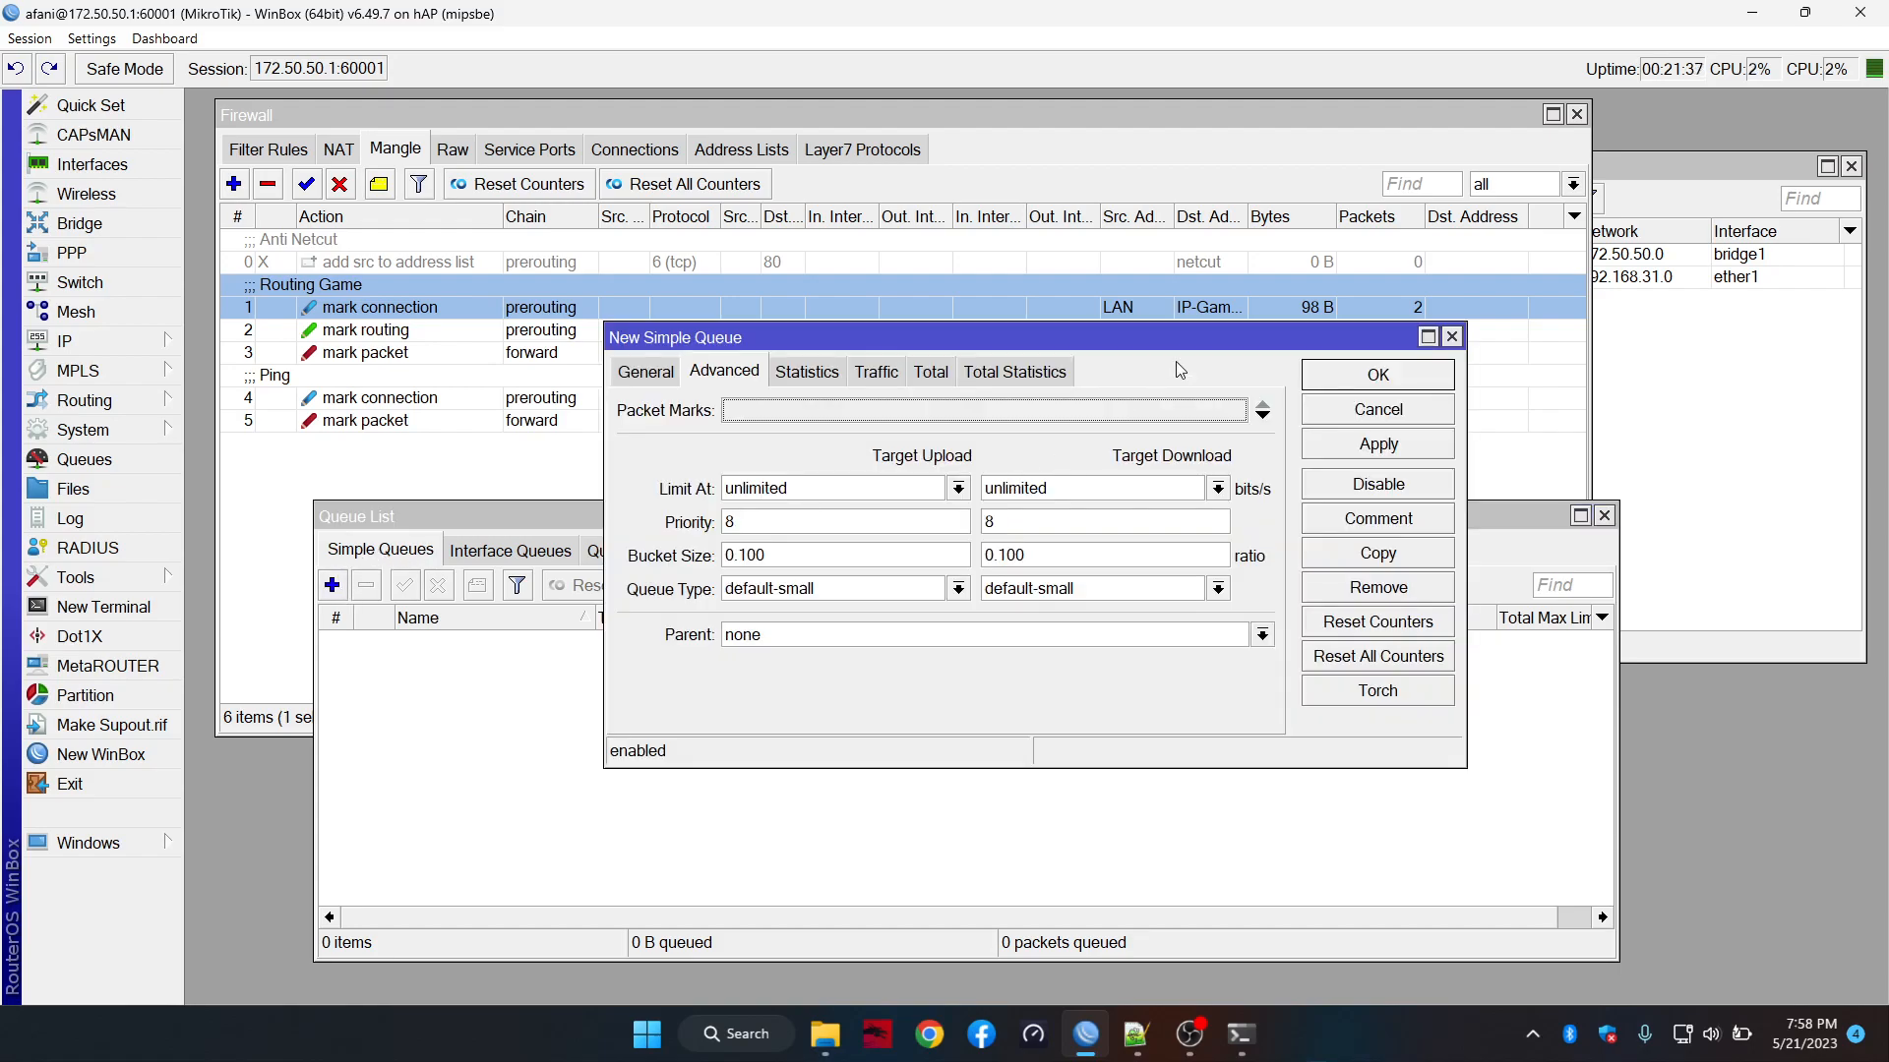
drag(1180, 334, 1404, 419)
click(864, 451)
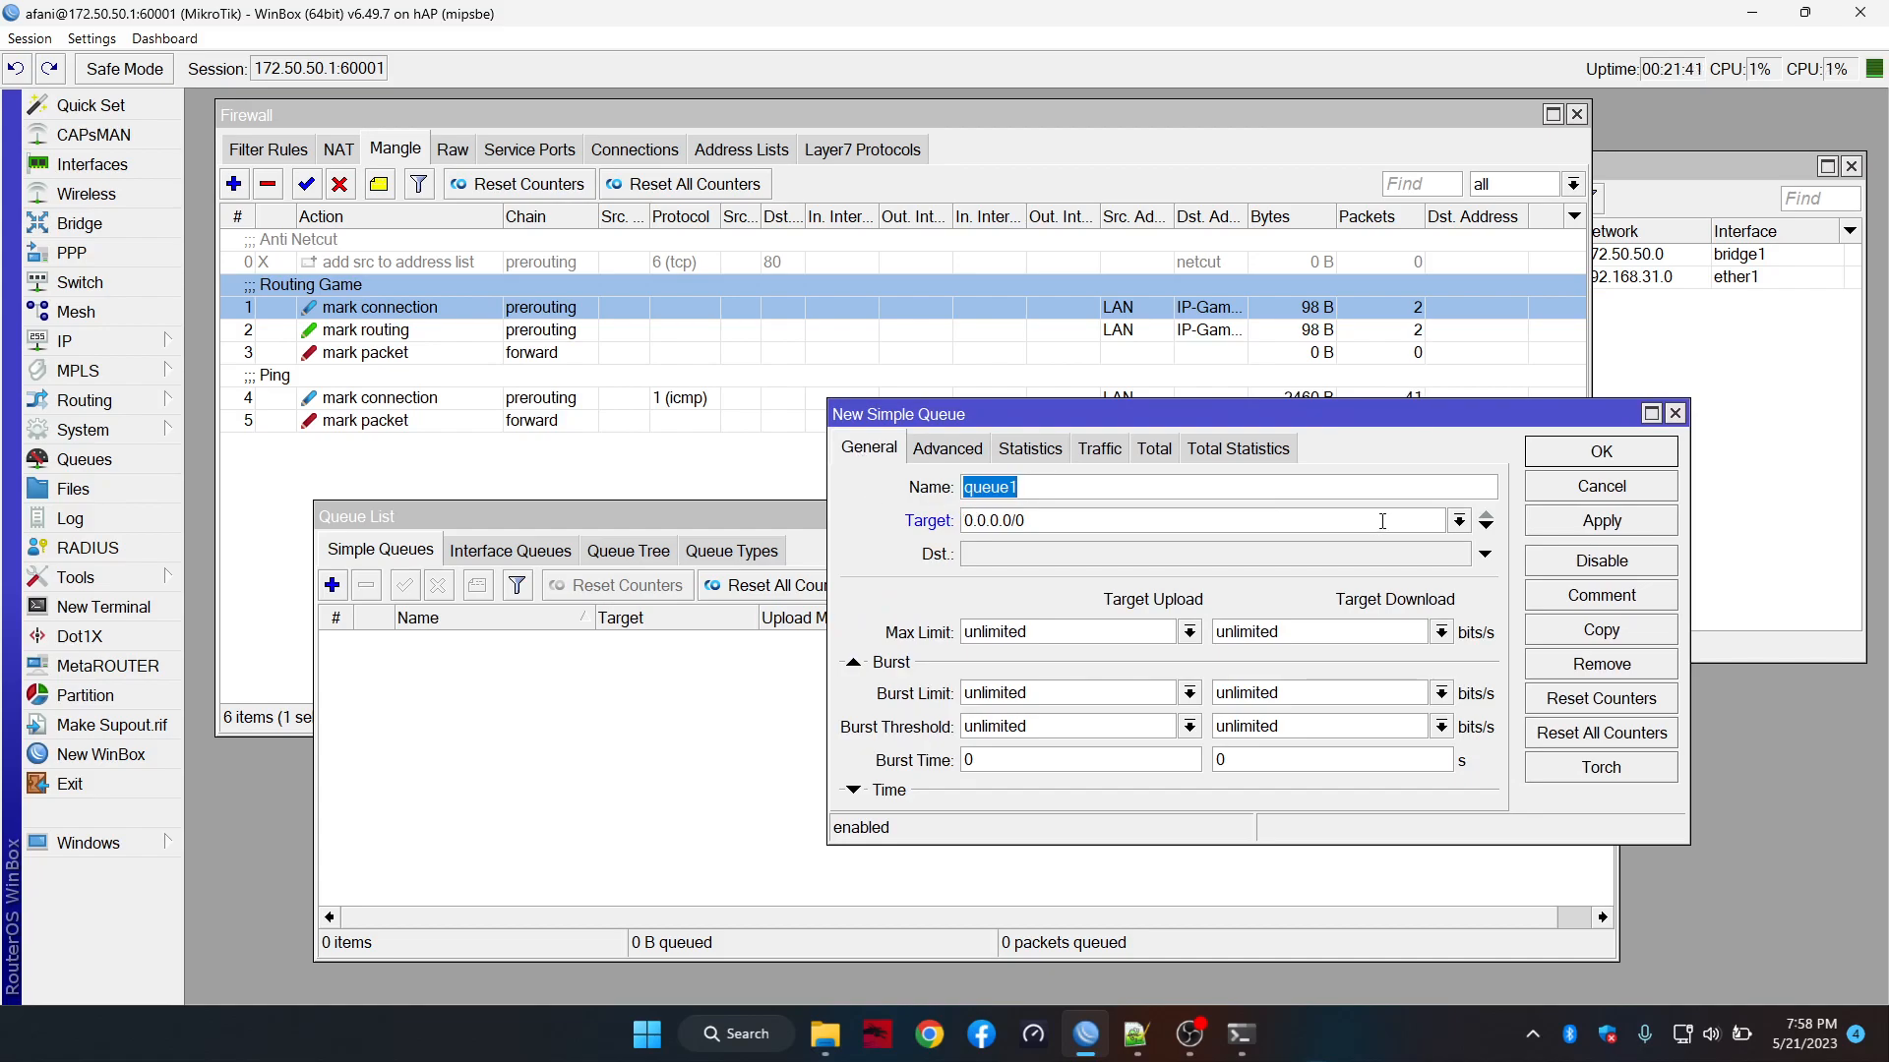
text(GAm)
key(BackSpace)
text(1.GAme)
key(BackSpace)
double_click(1263, 520)
text(192)
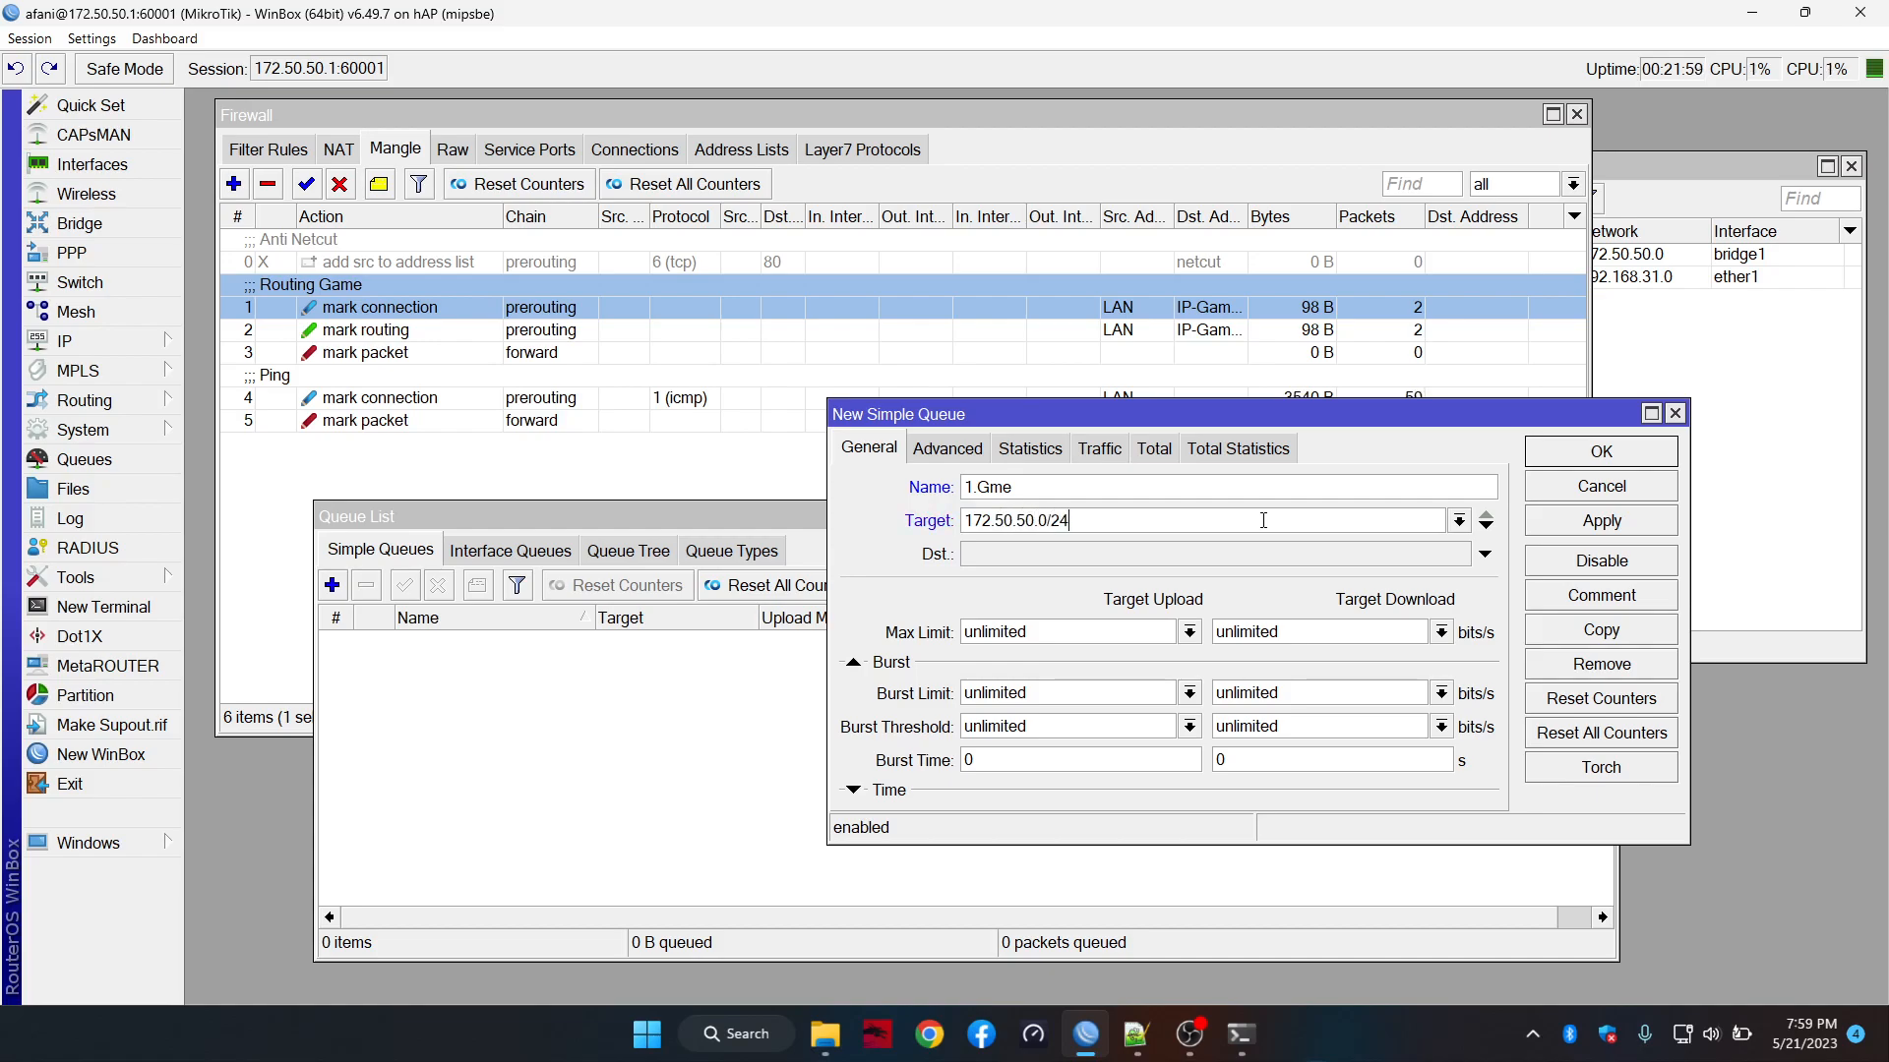
drag(1229, 524, 952, 507)
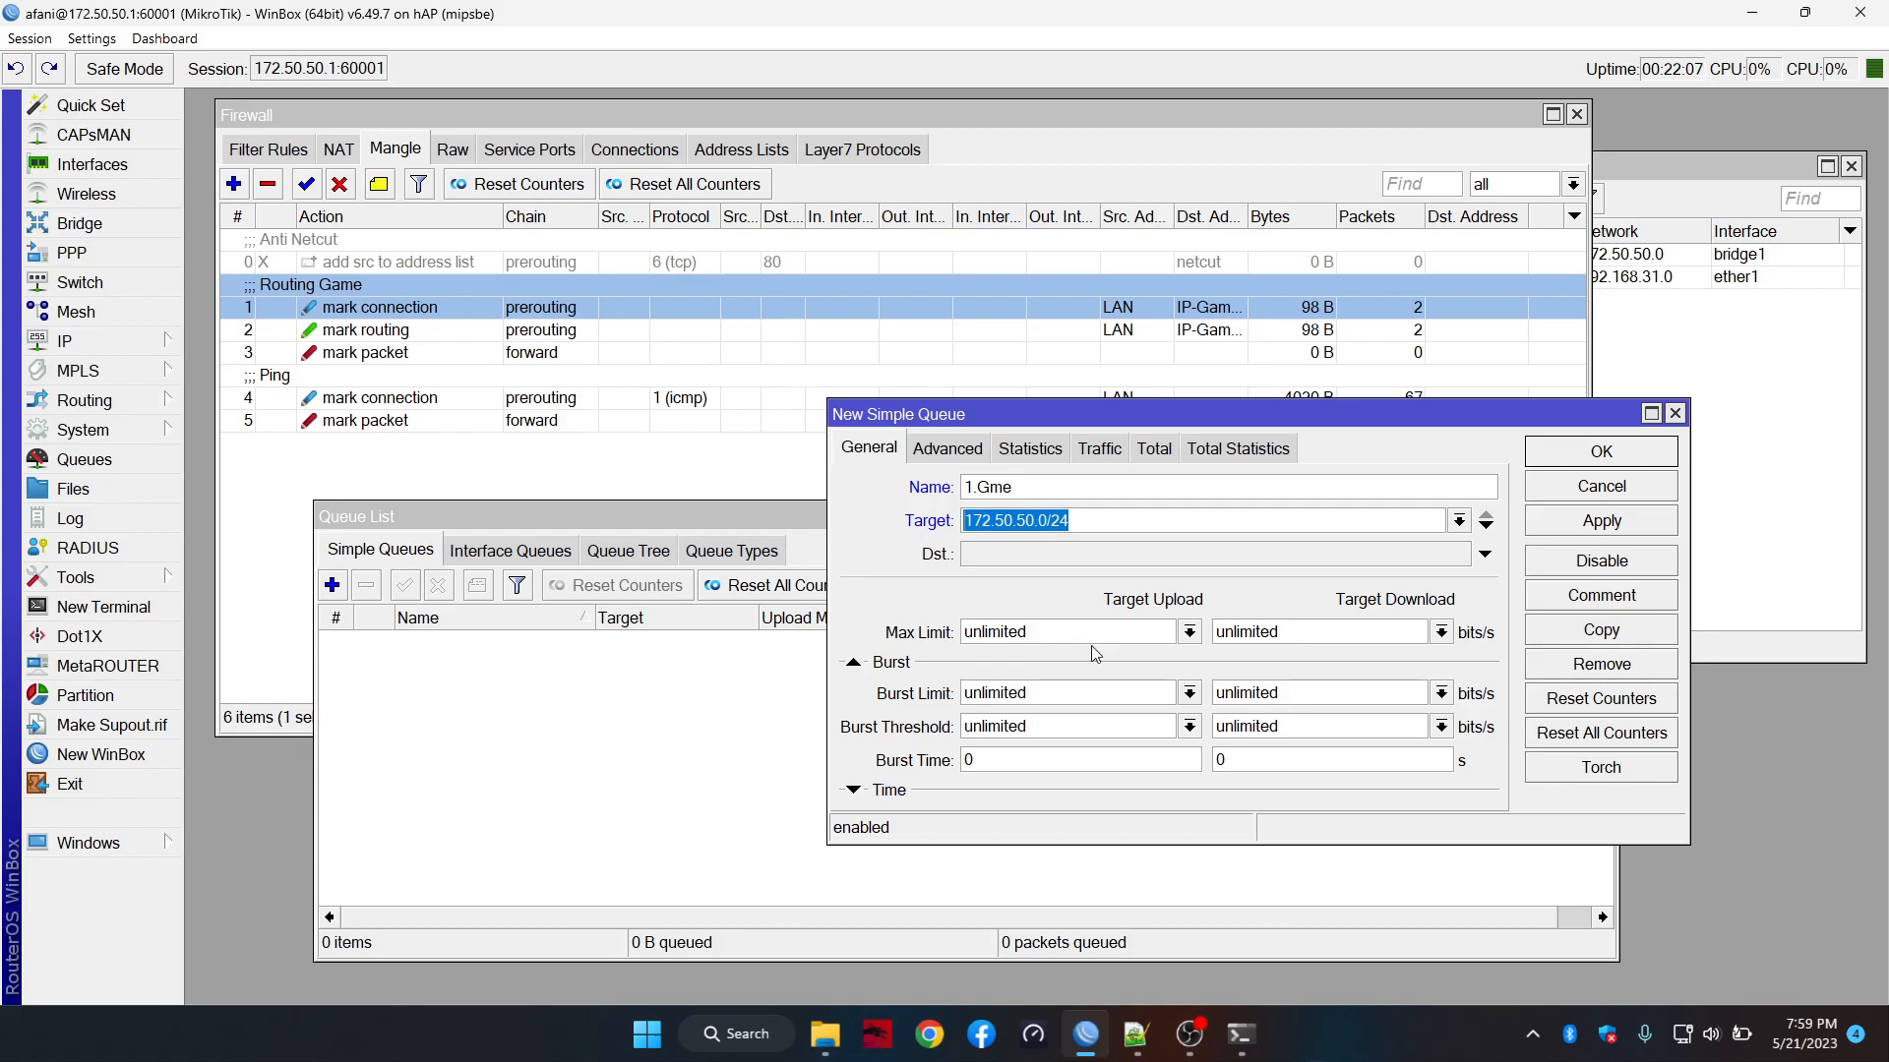
Set the 1.Gme queue's max limit to 3M upload and 5M download, and collapse its burst settings
click(1190, 633)
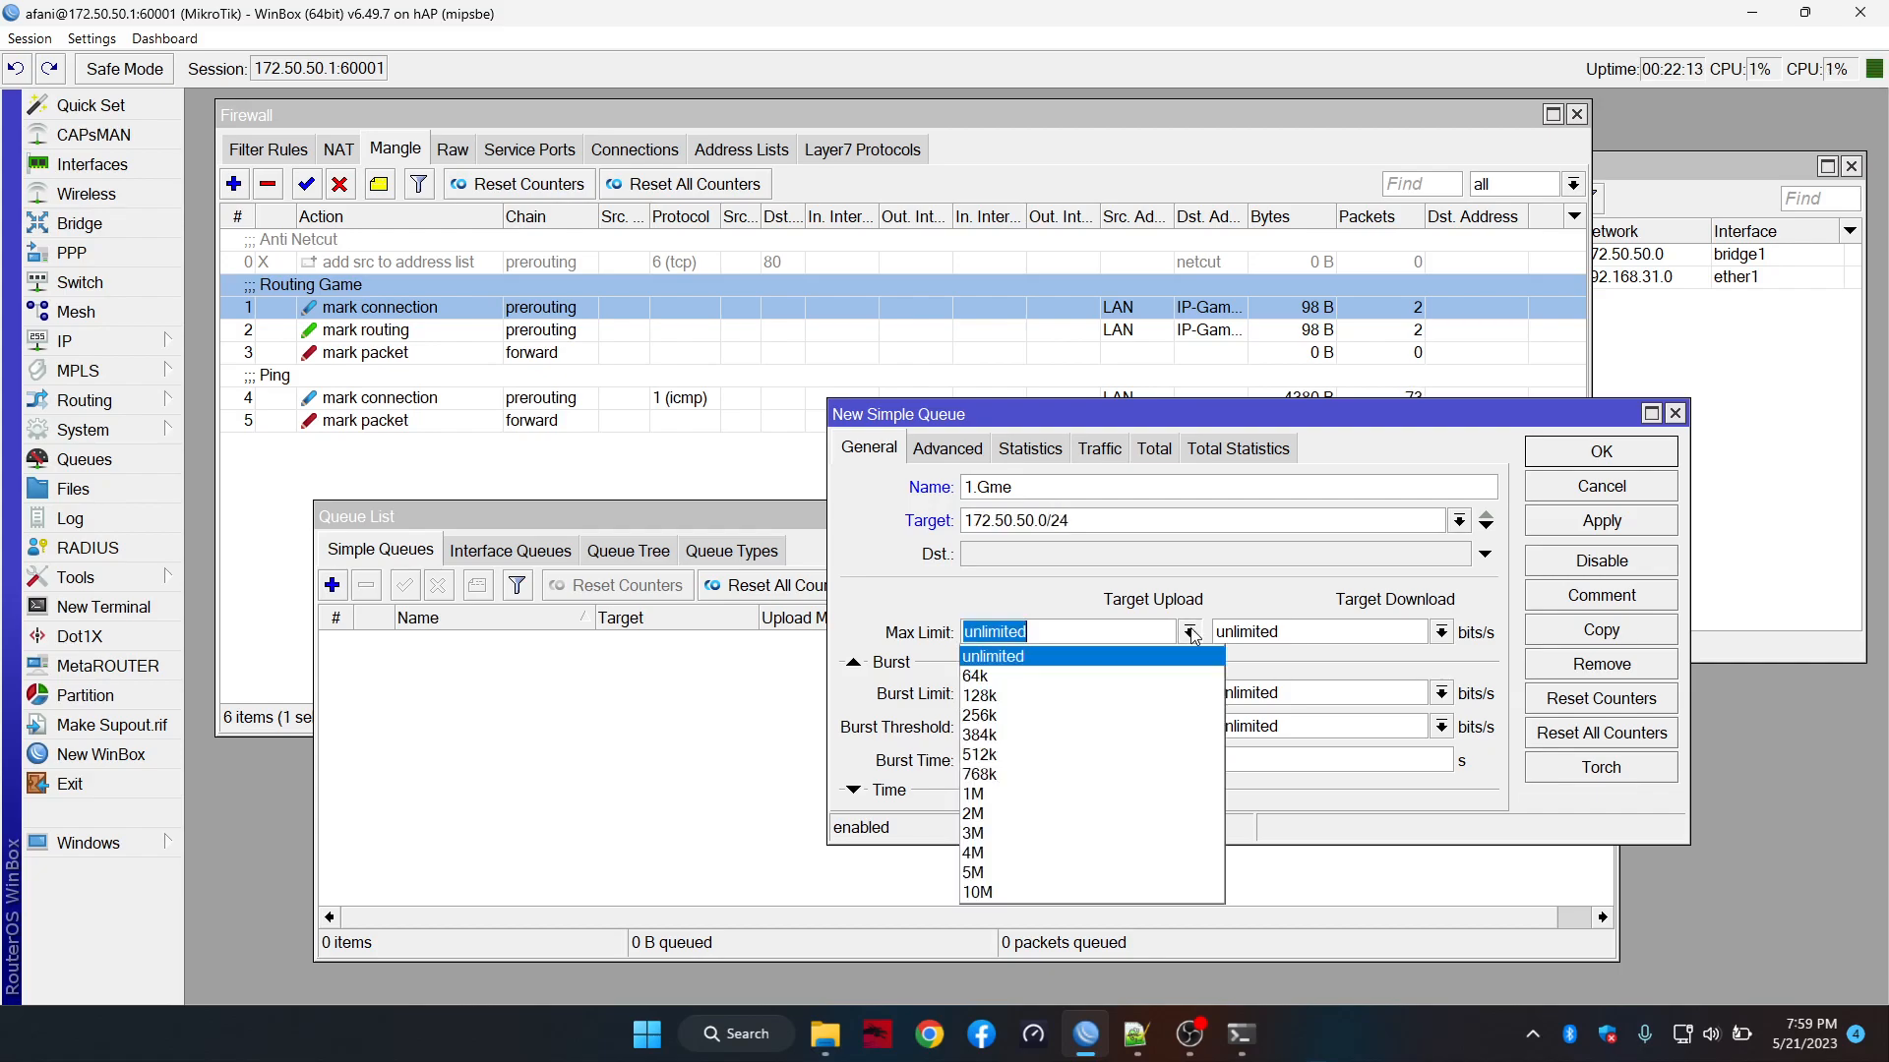
click(995, 834)
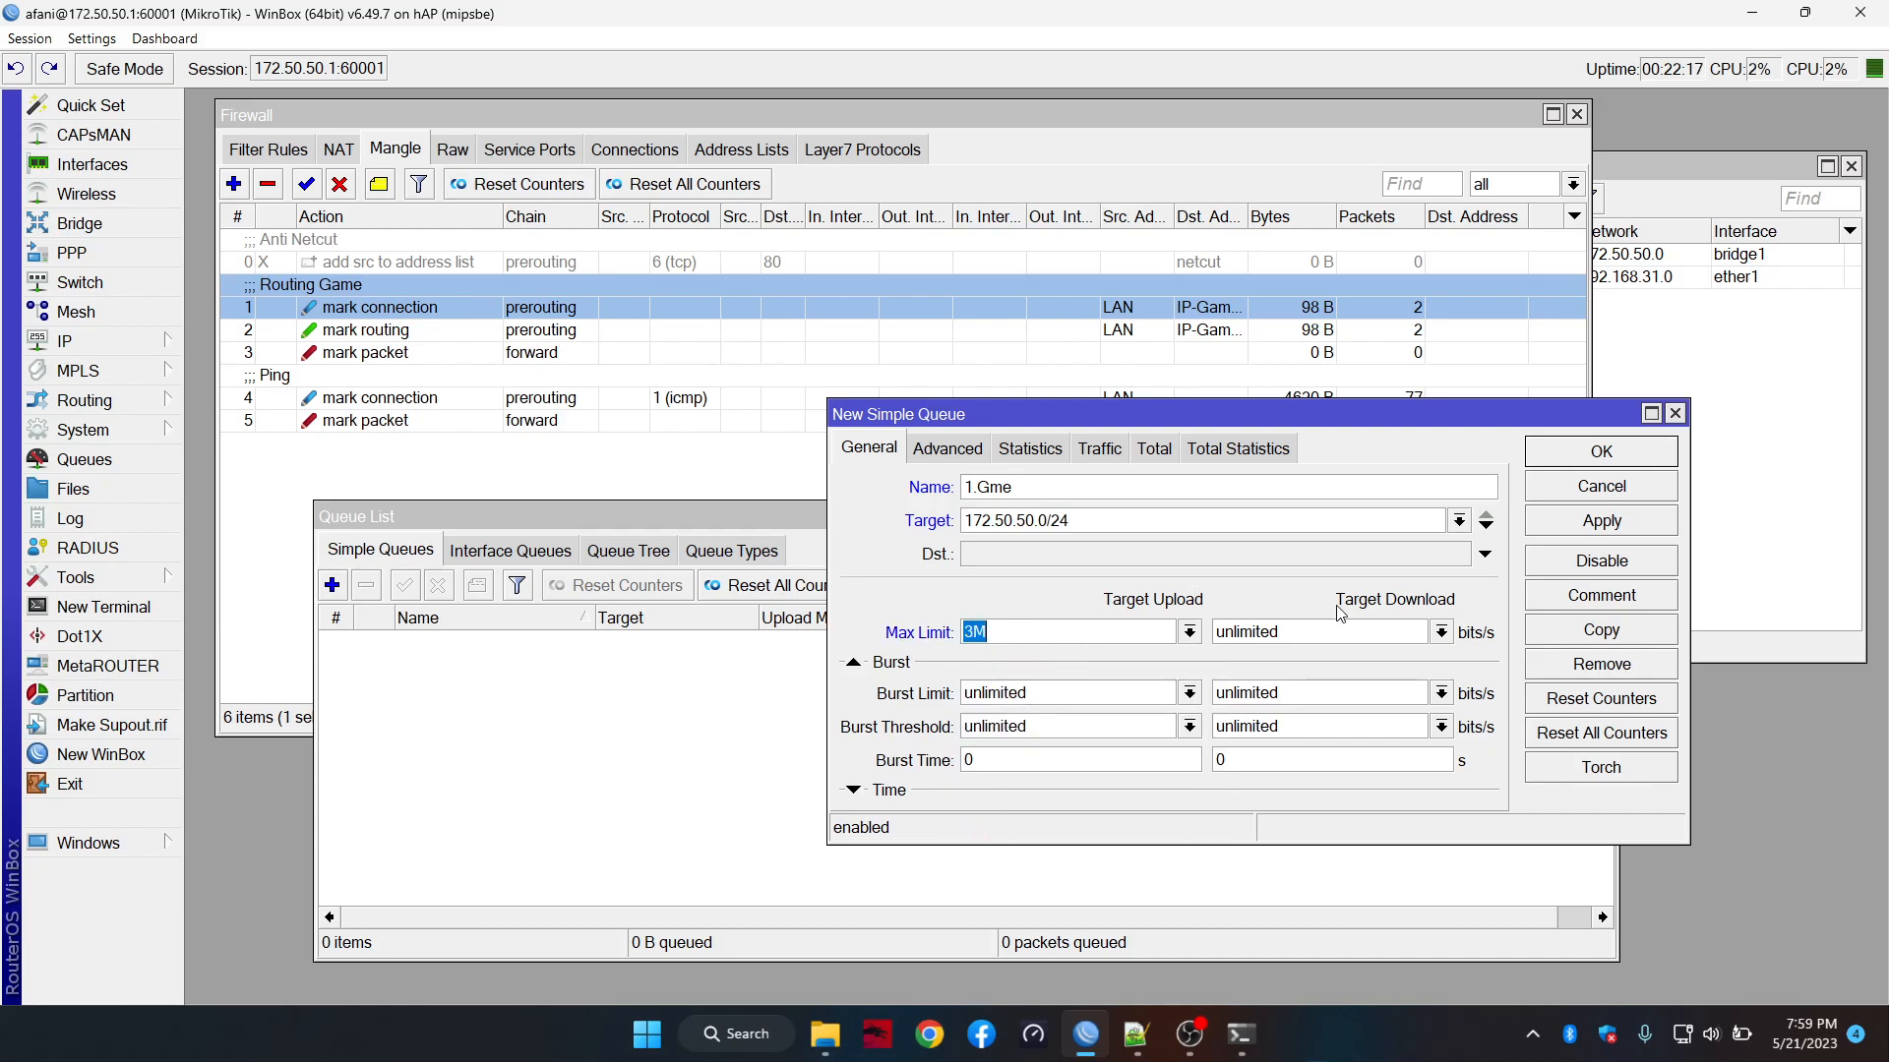
click(1441, 633)
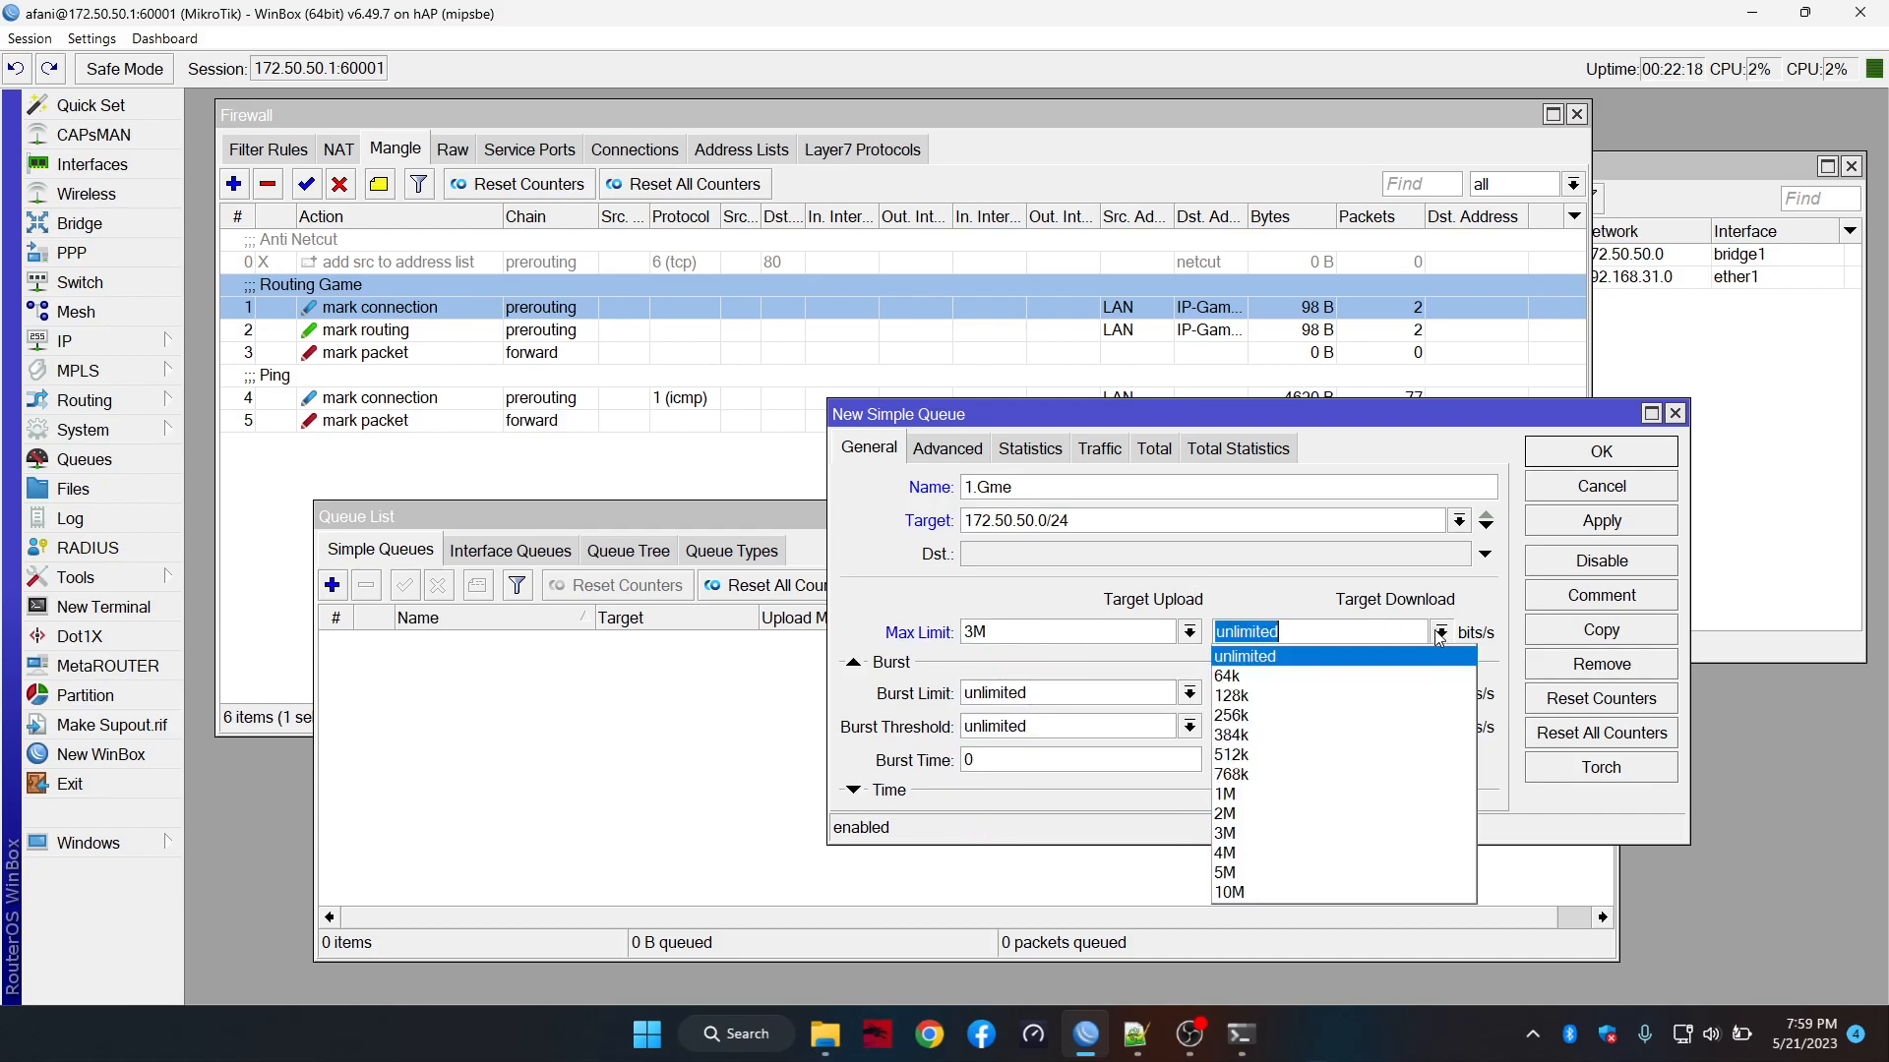
click(1220, 874)
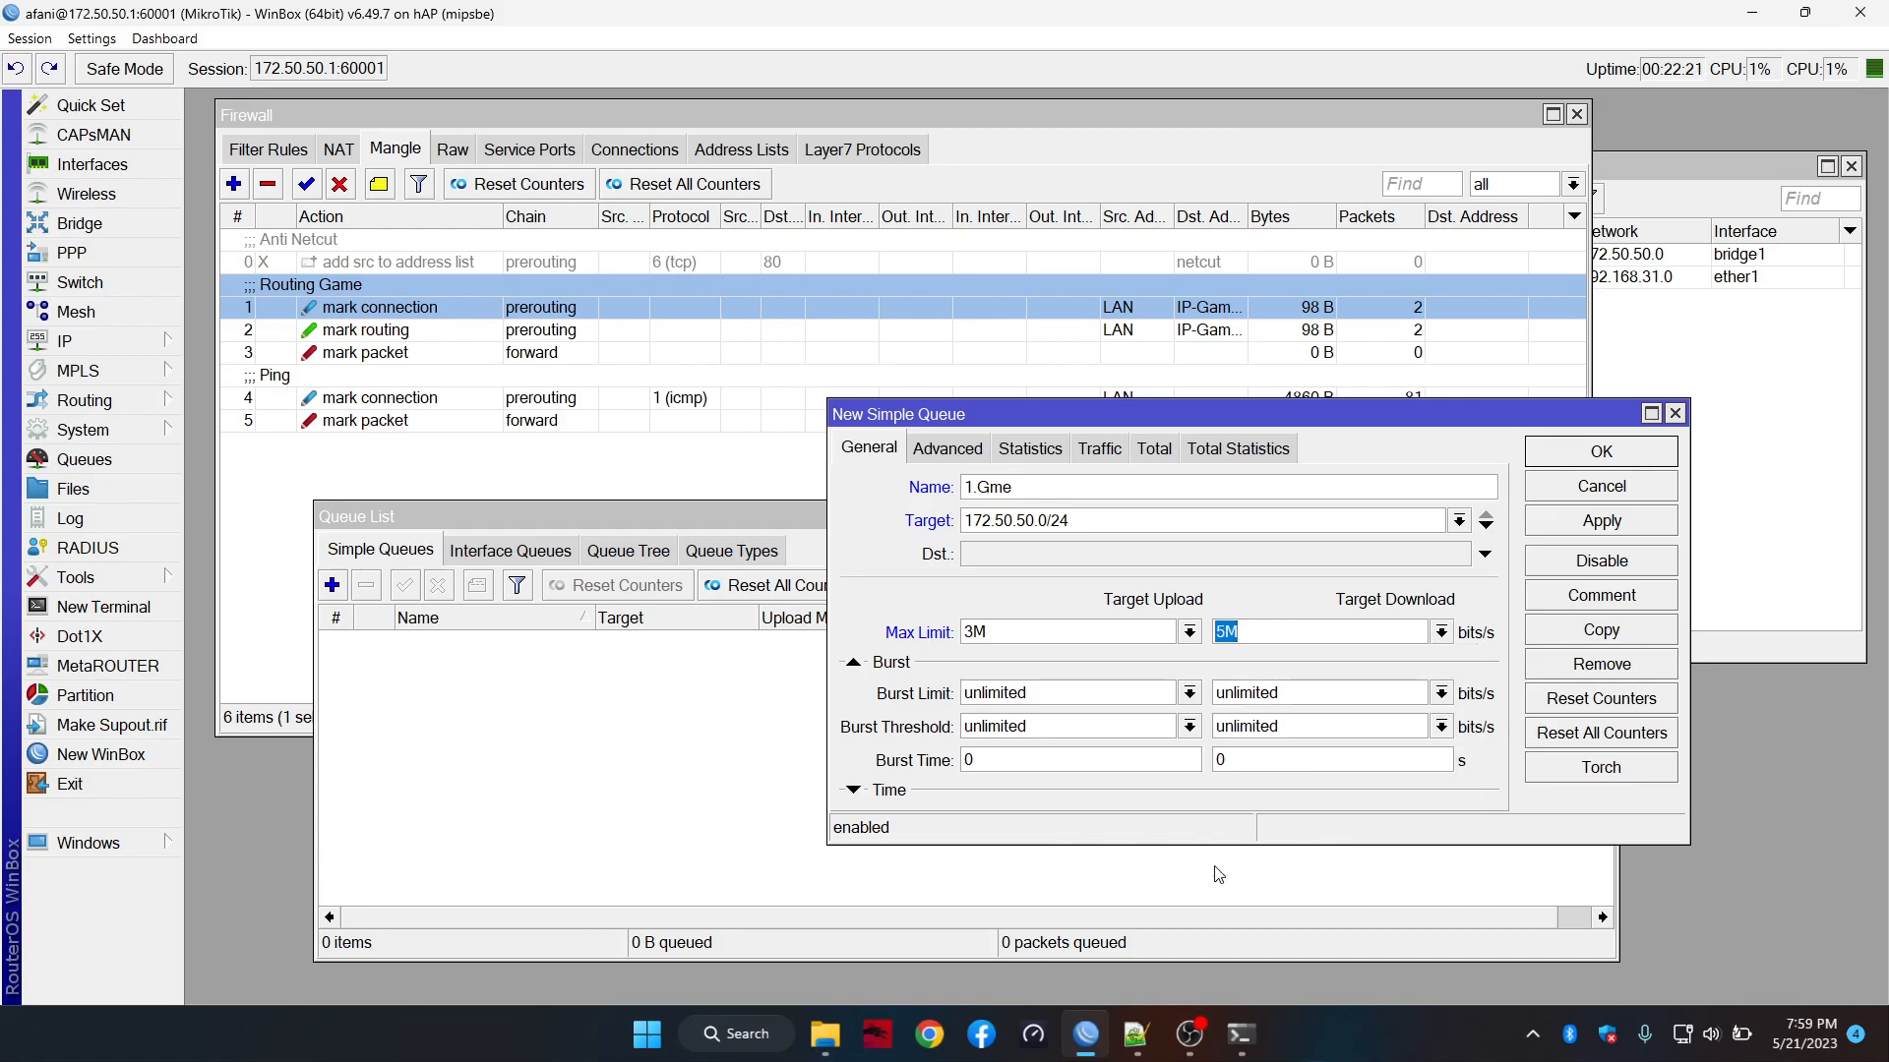
drag(1264, 431, 1365, 521)
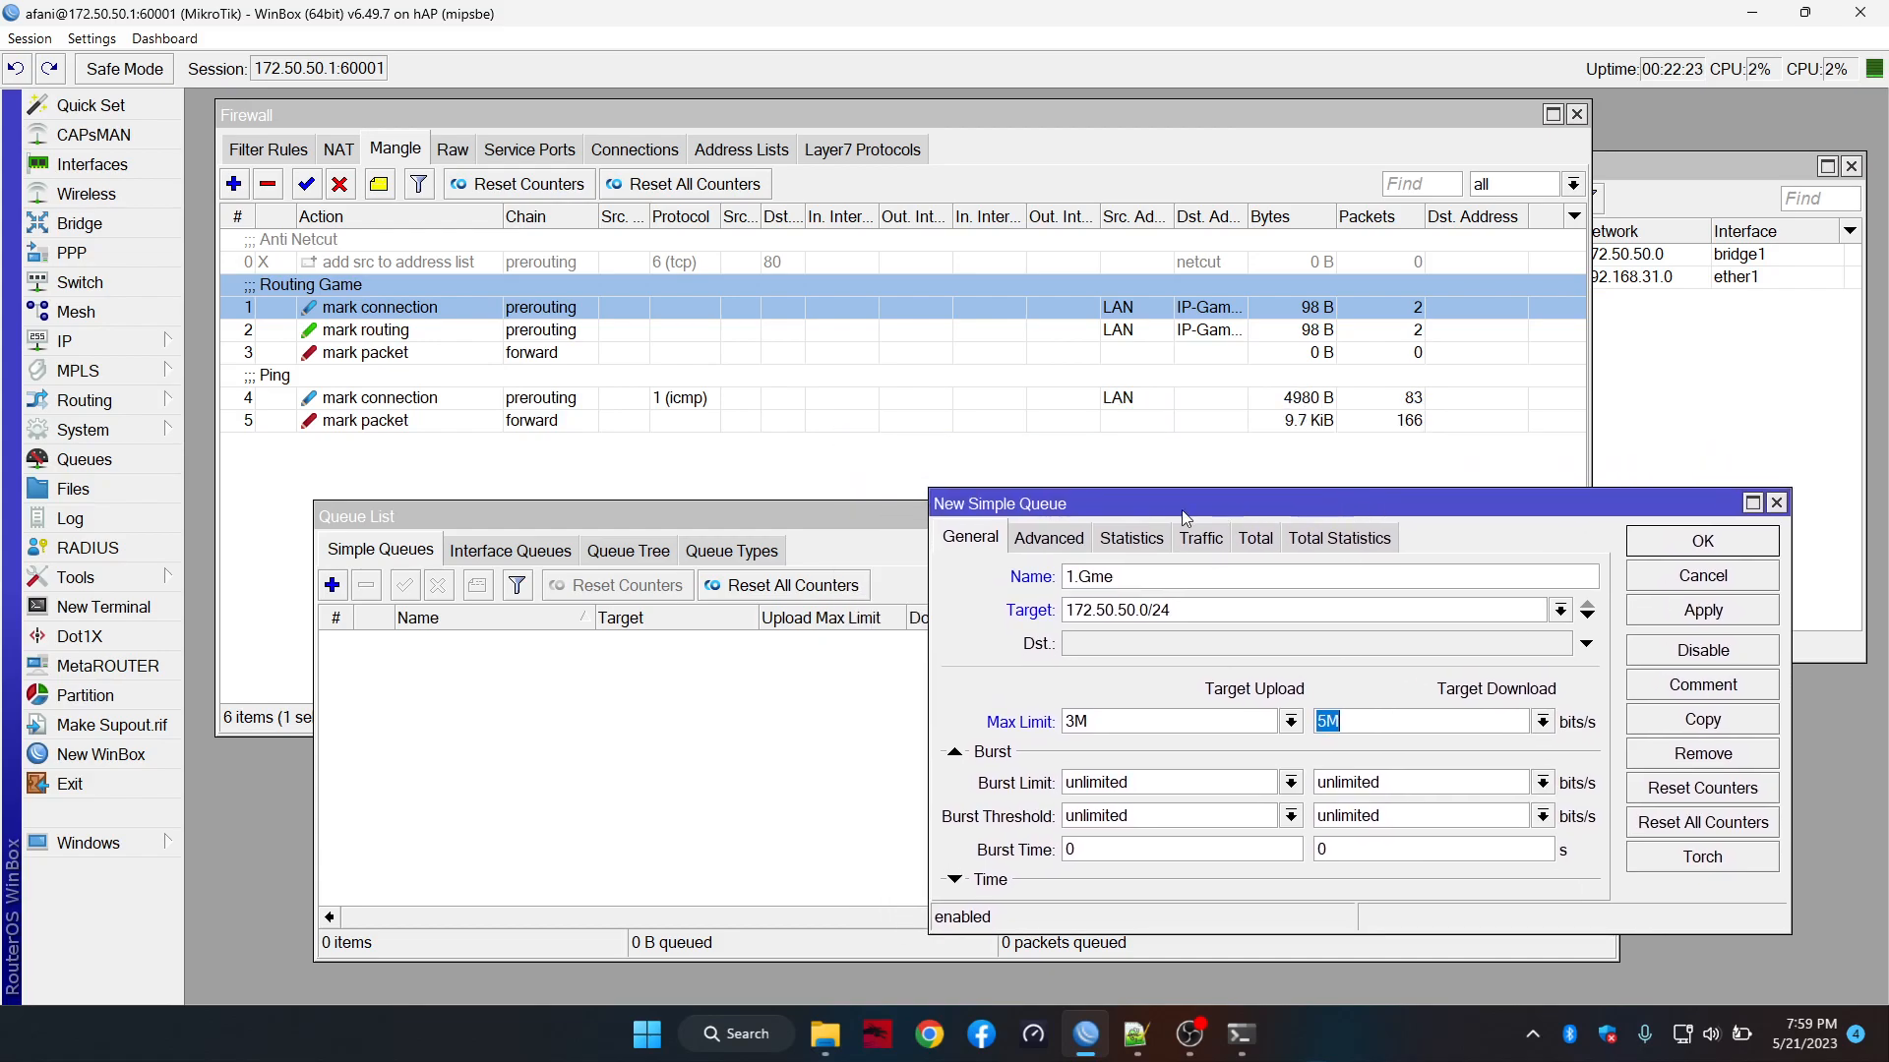
drag(831, 508, 771, 473)
click(1621, 505)
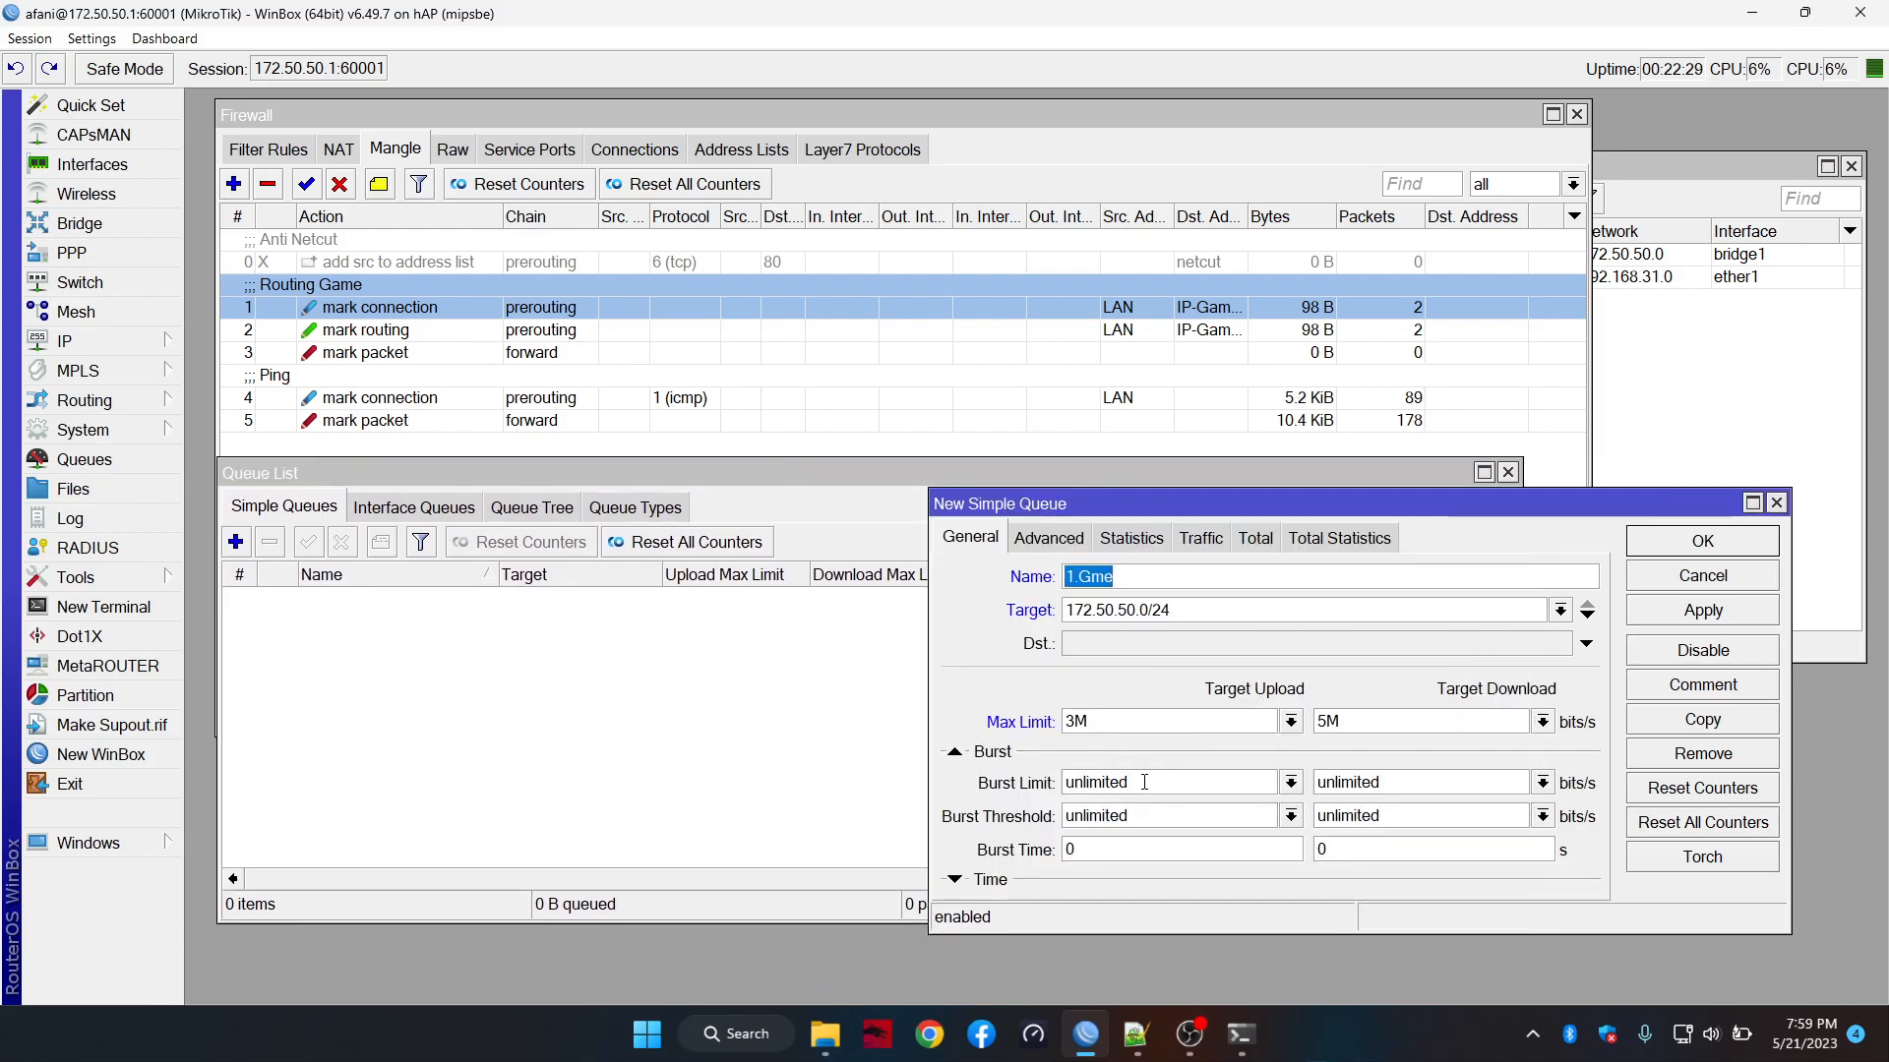
click(992, 753)
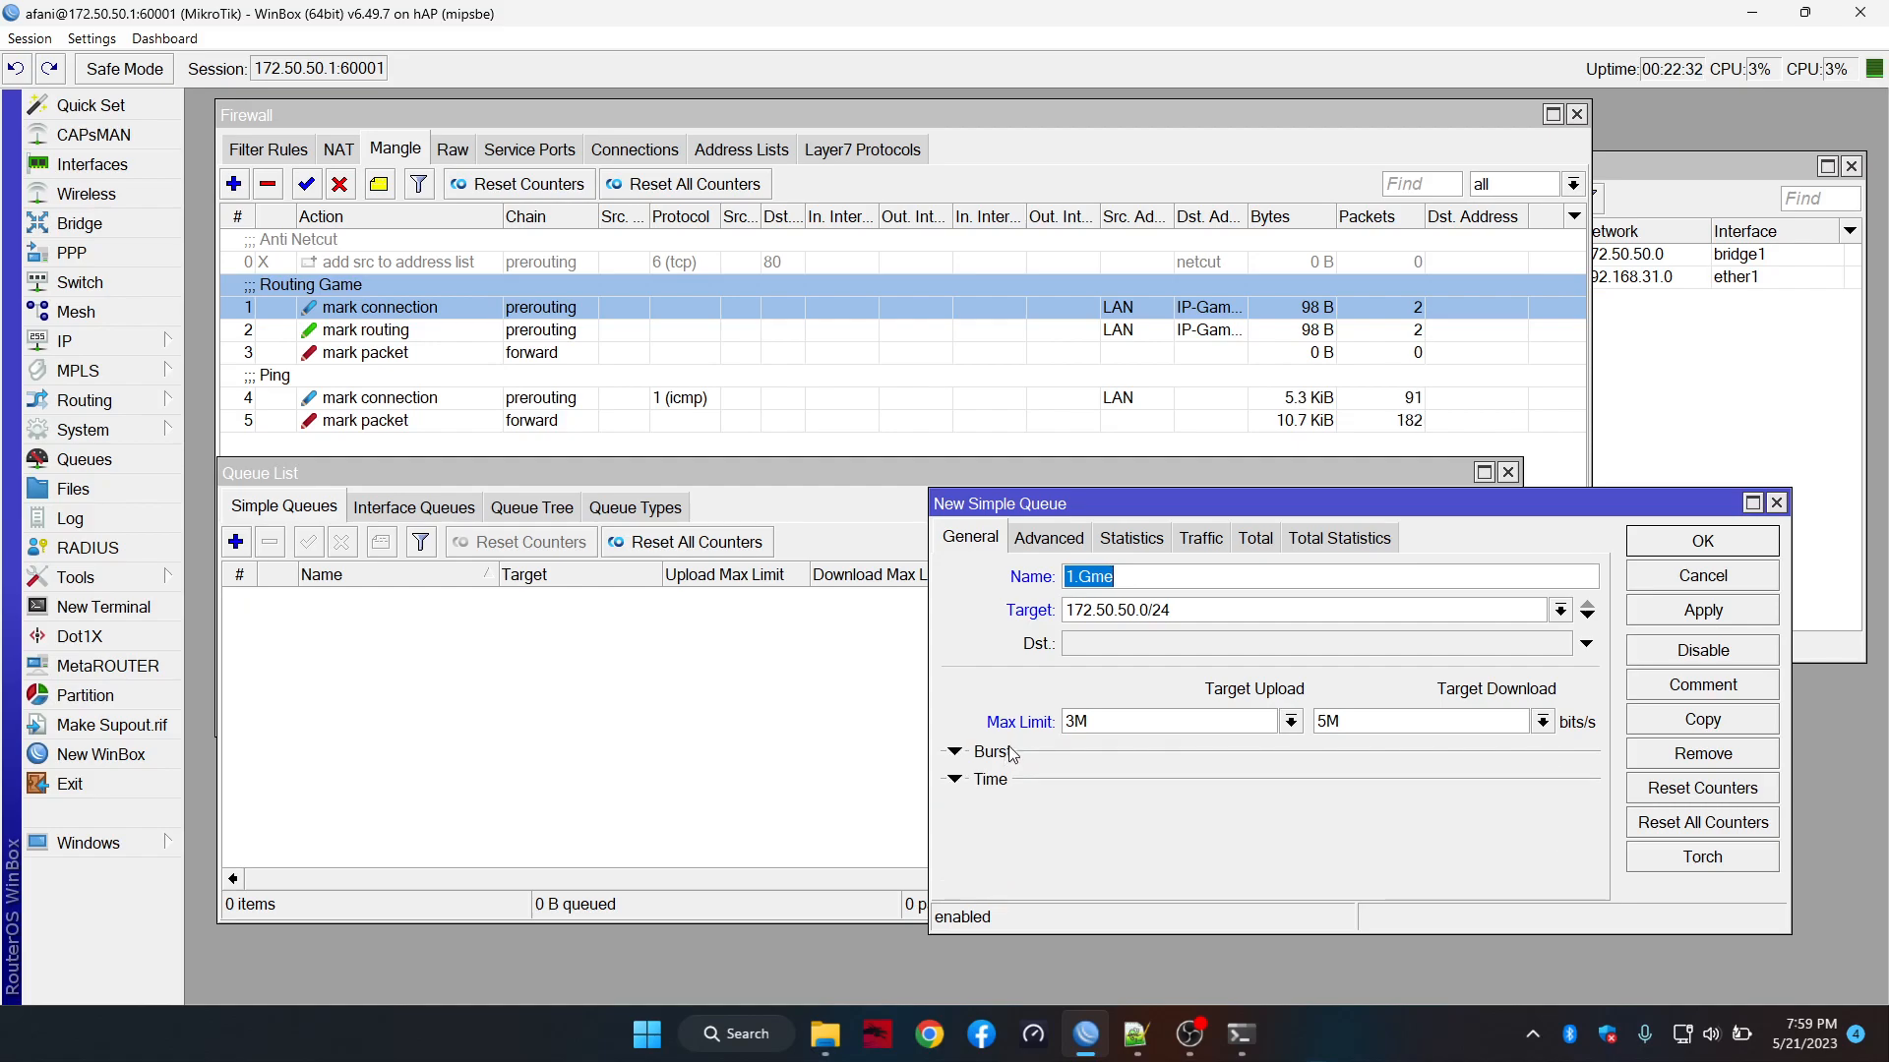
Assign the packet mark Pkt-Game to the 1.Gme queue and set its guaranteed limit to 1M for upload and download
click(1070, 548)
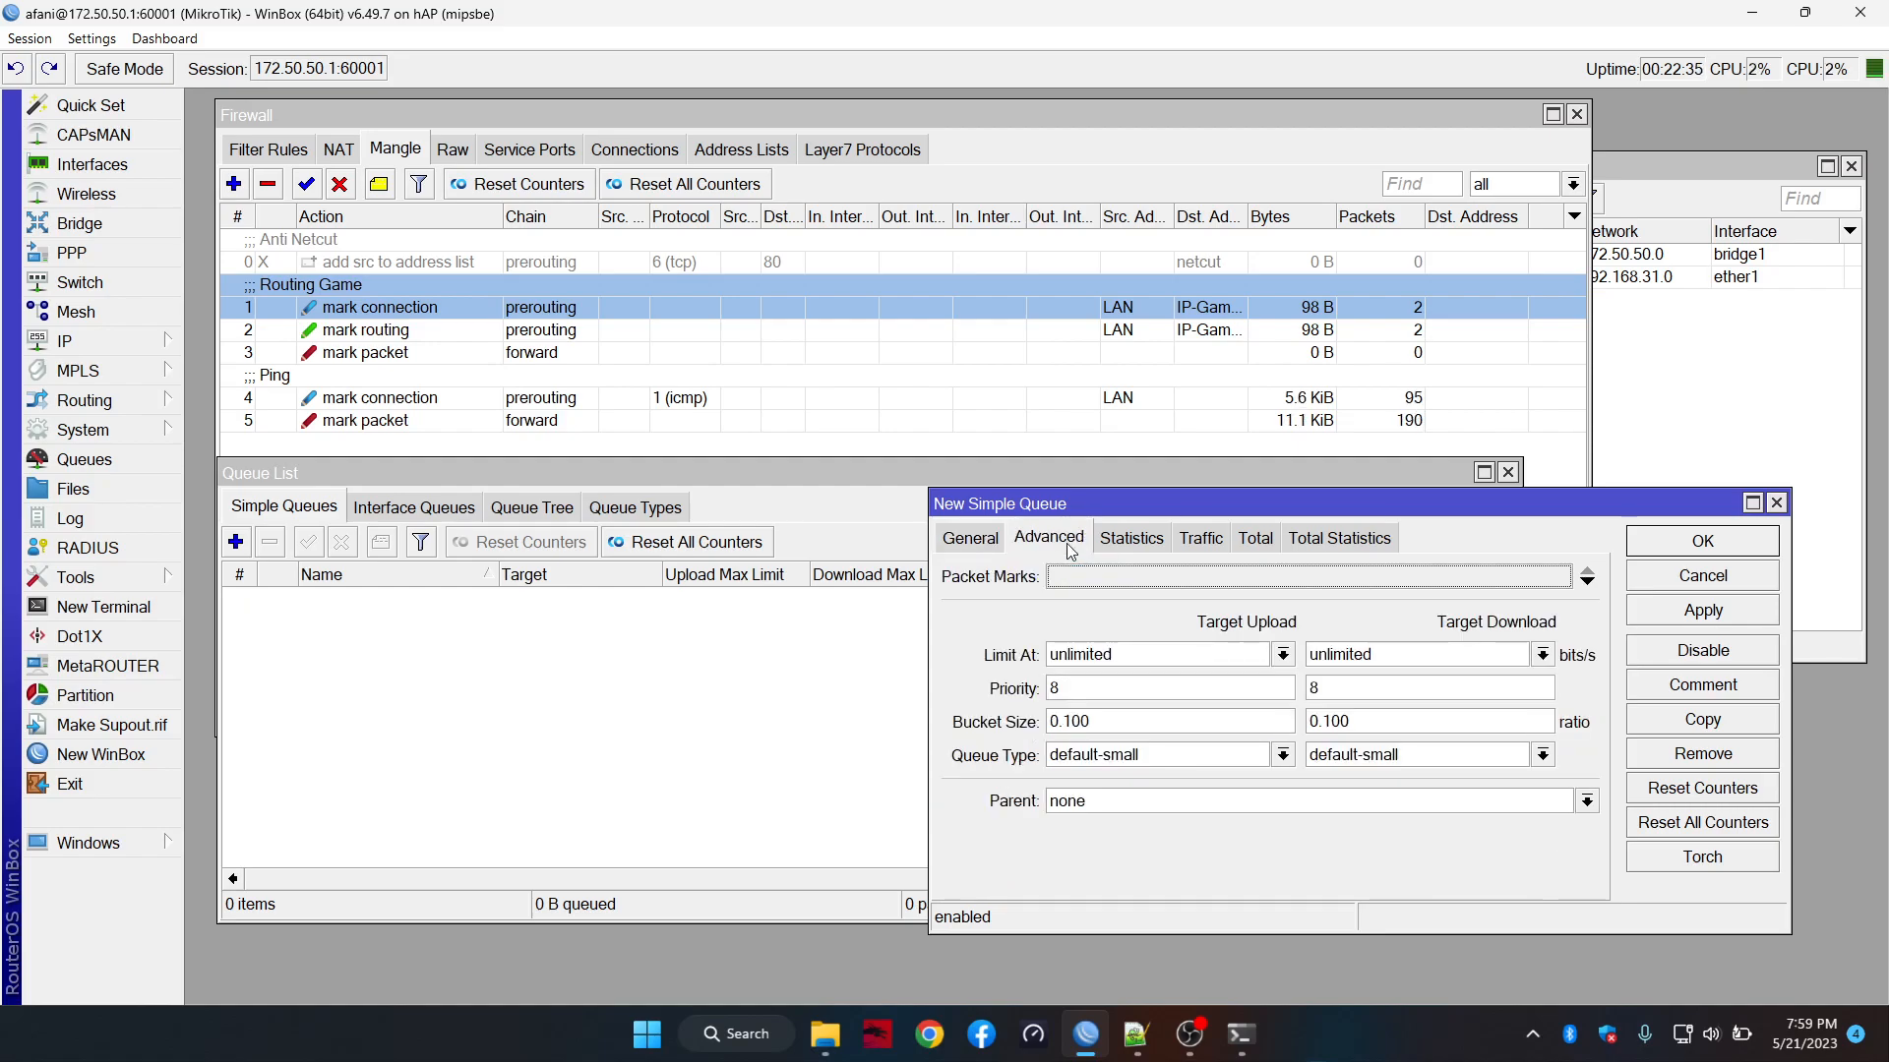
click(1103, 577)
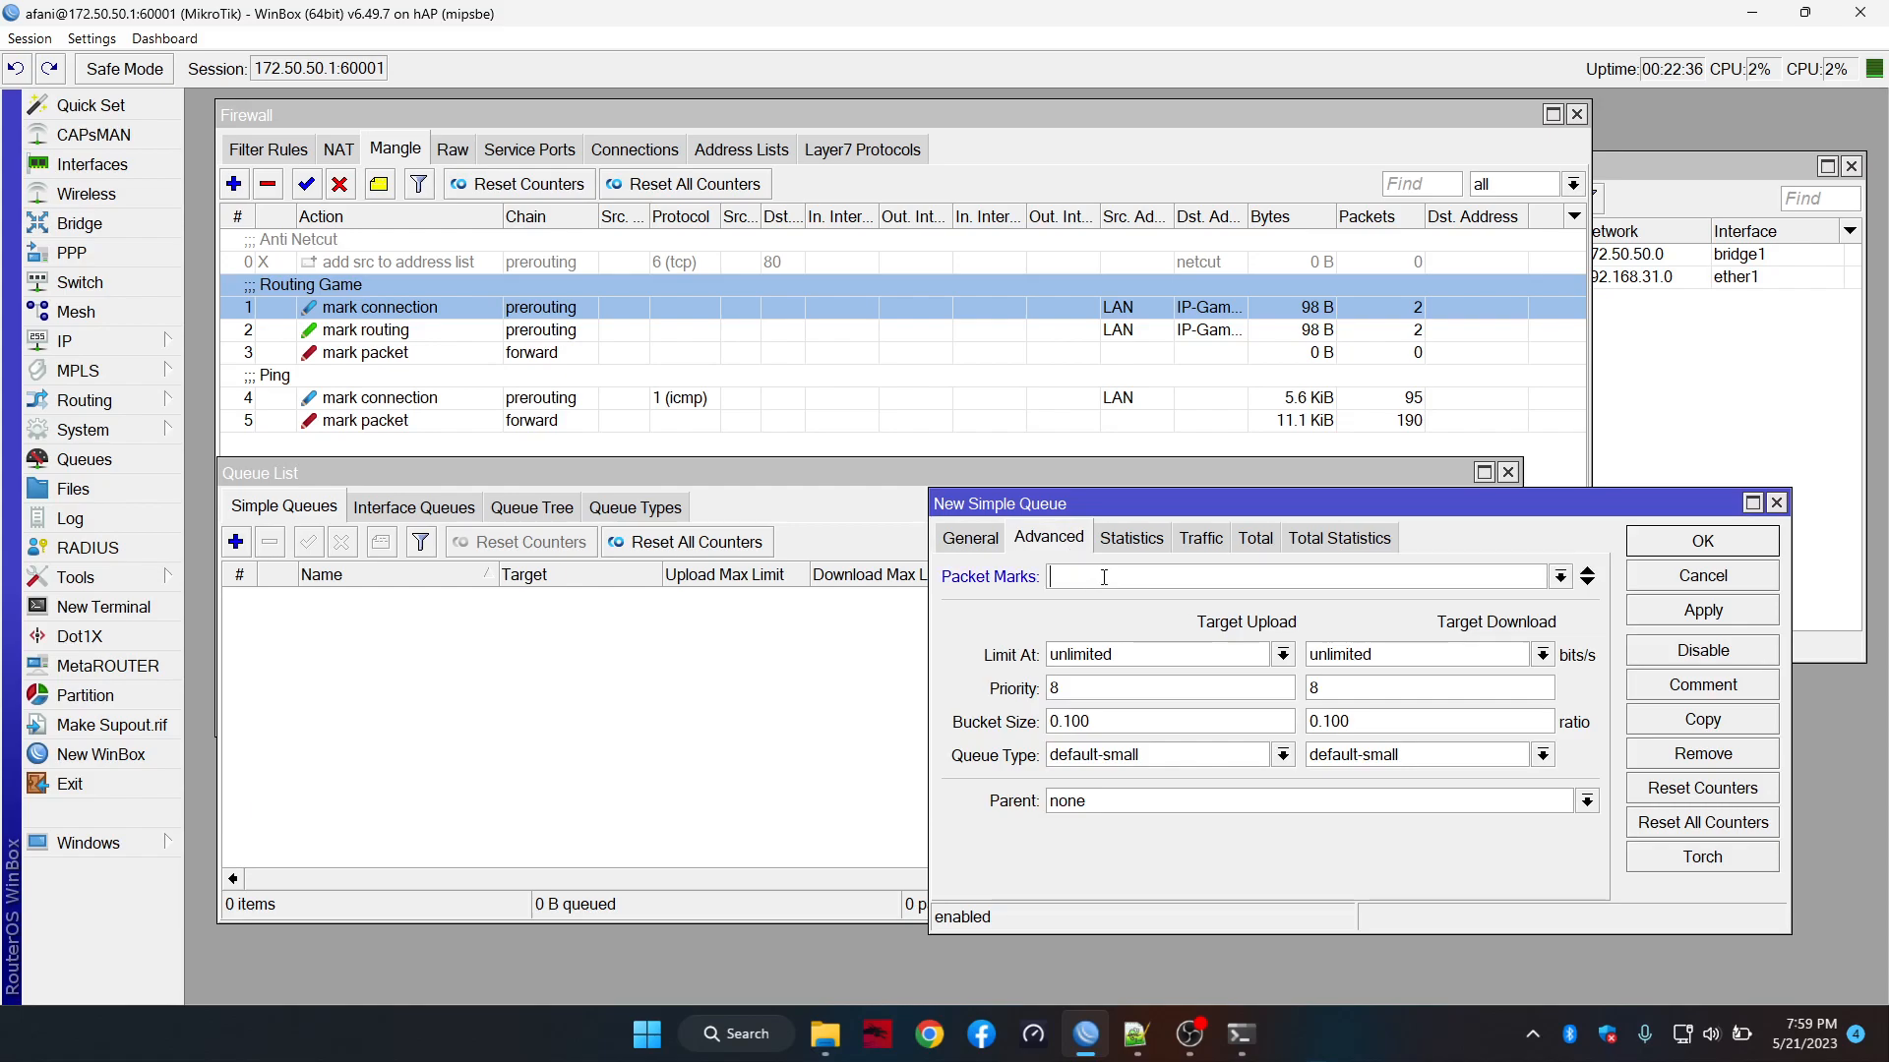
click(1561, 579)
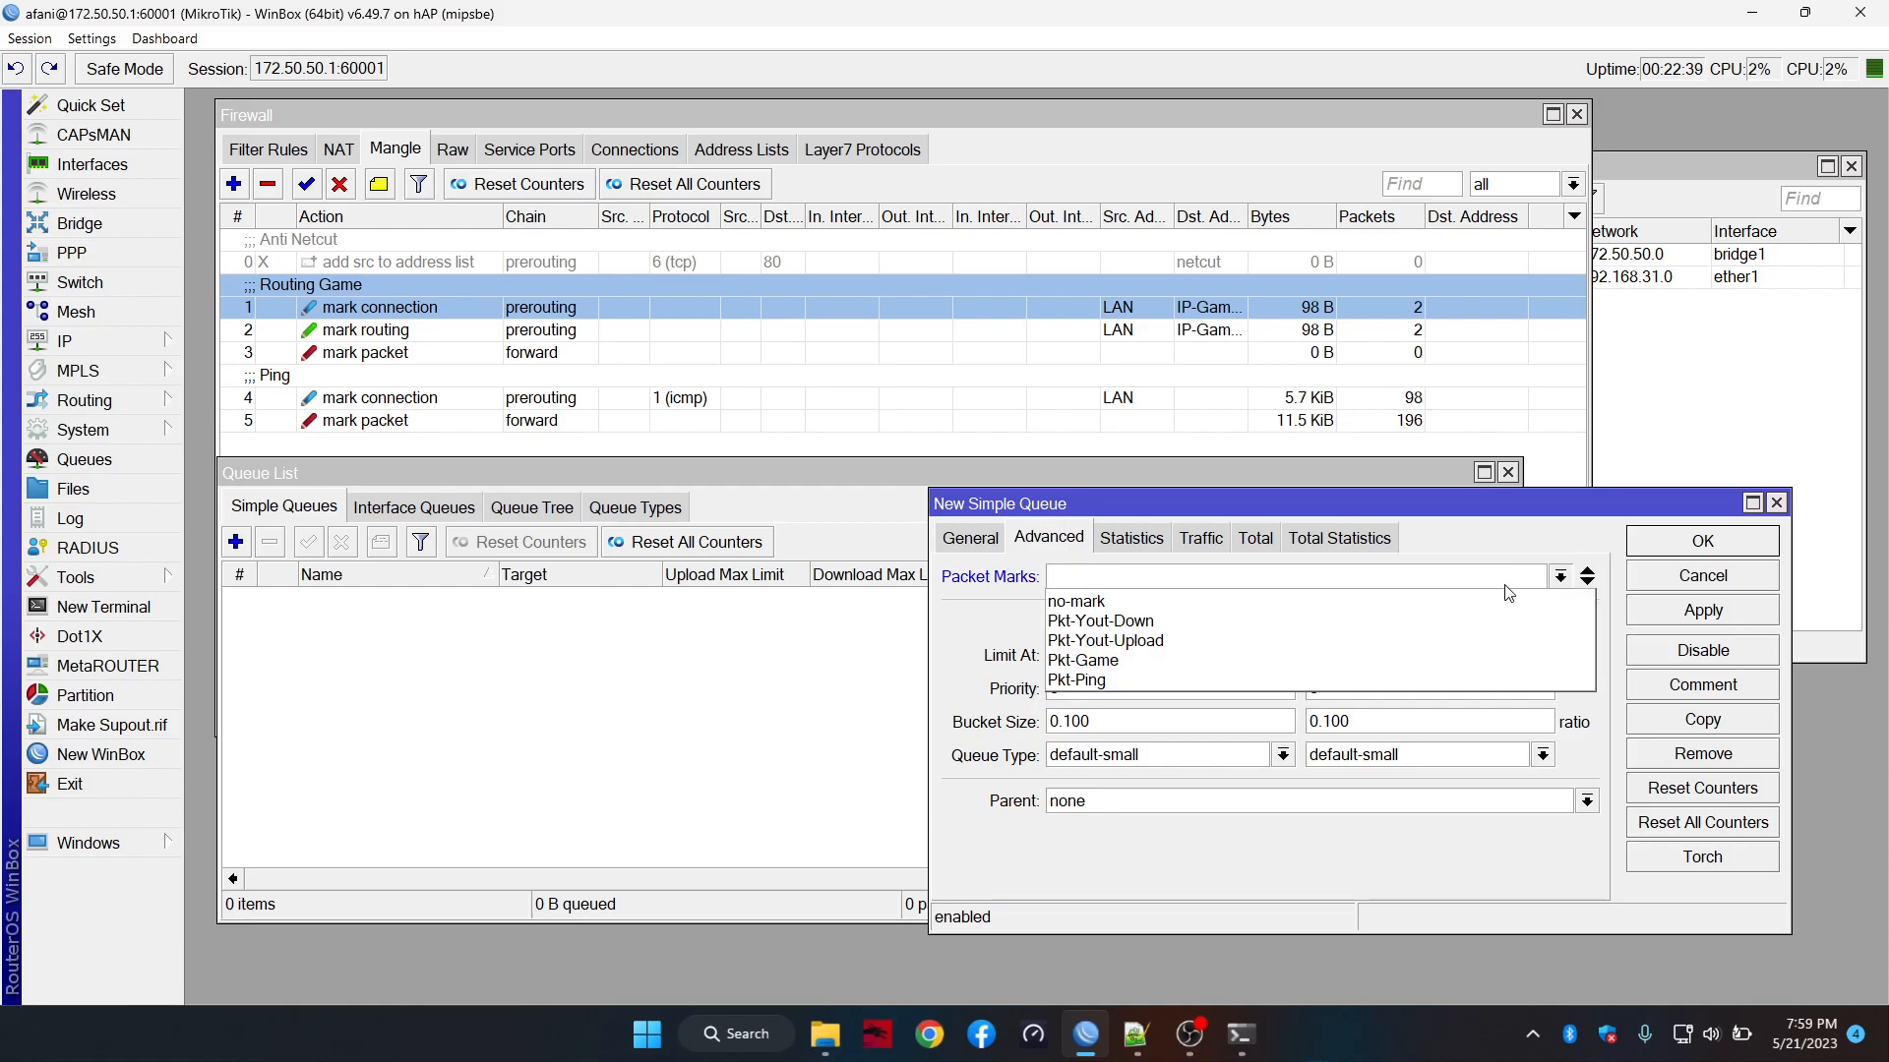
click(1263, 662)
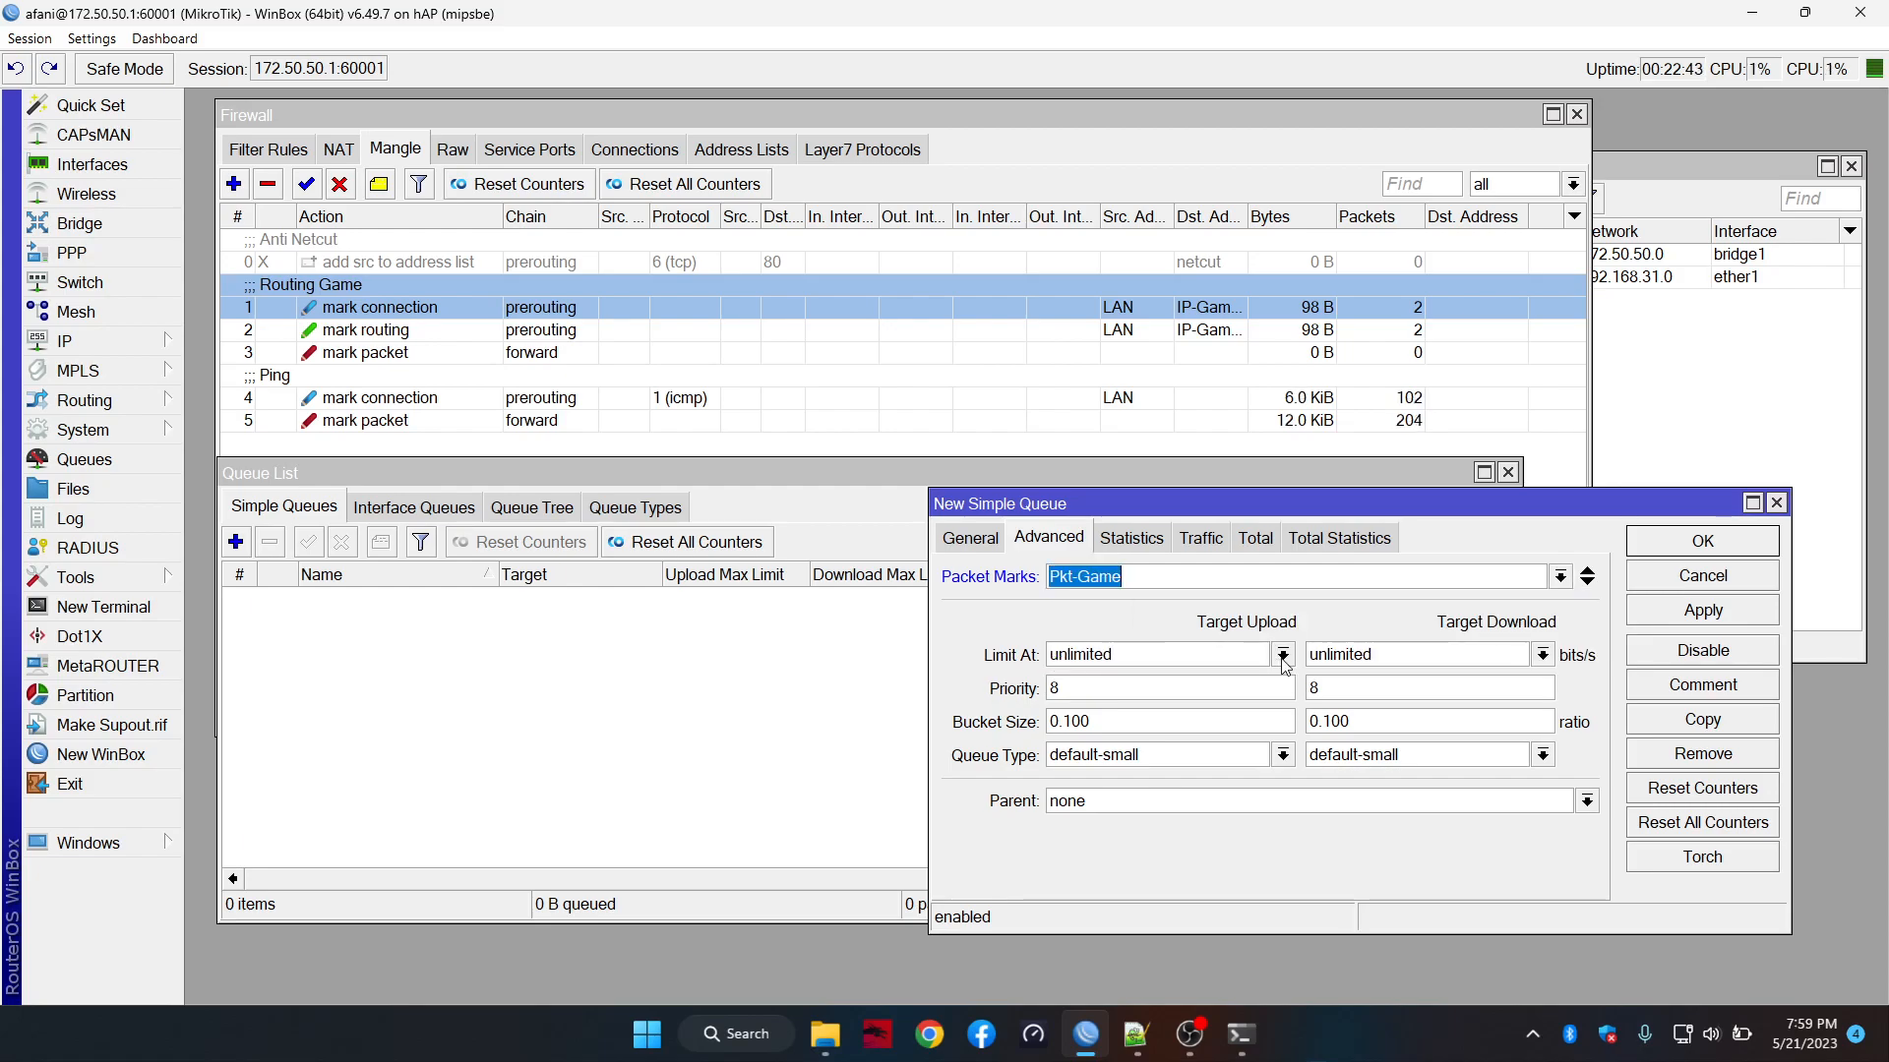
click(1282, 655)
click(1156, 818)
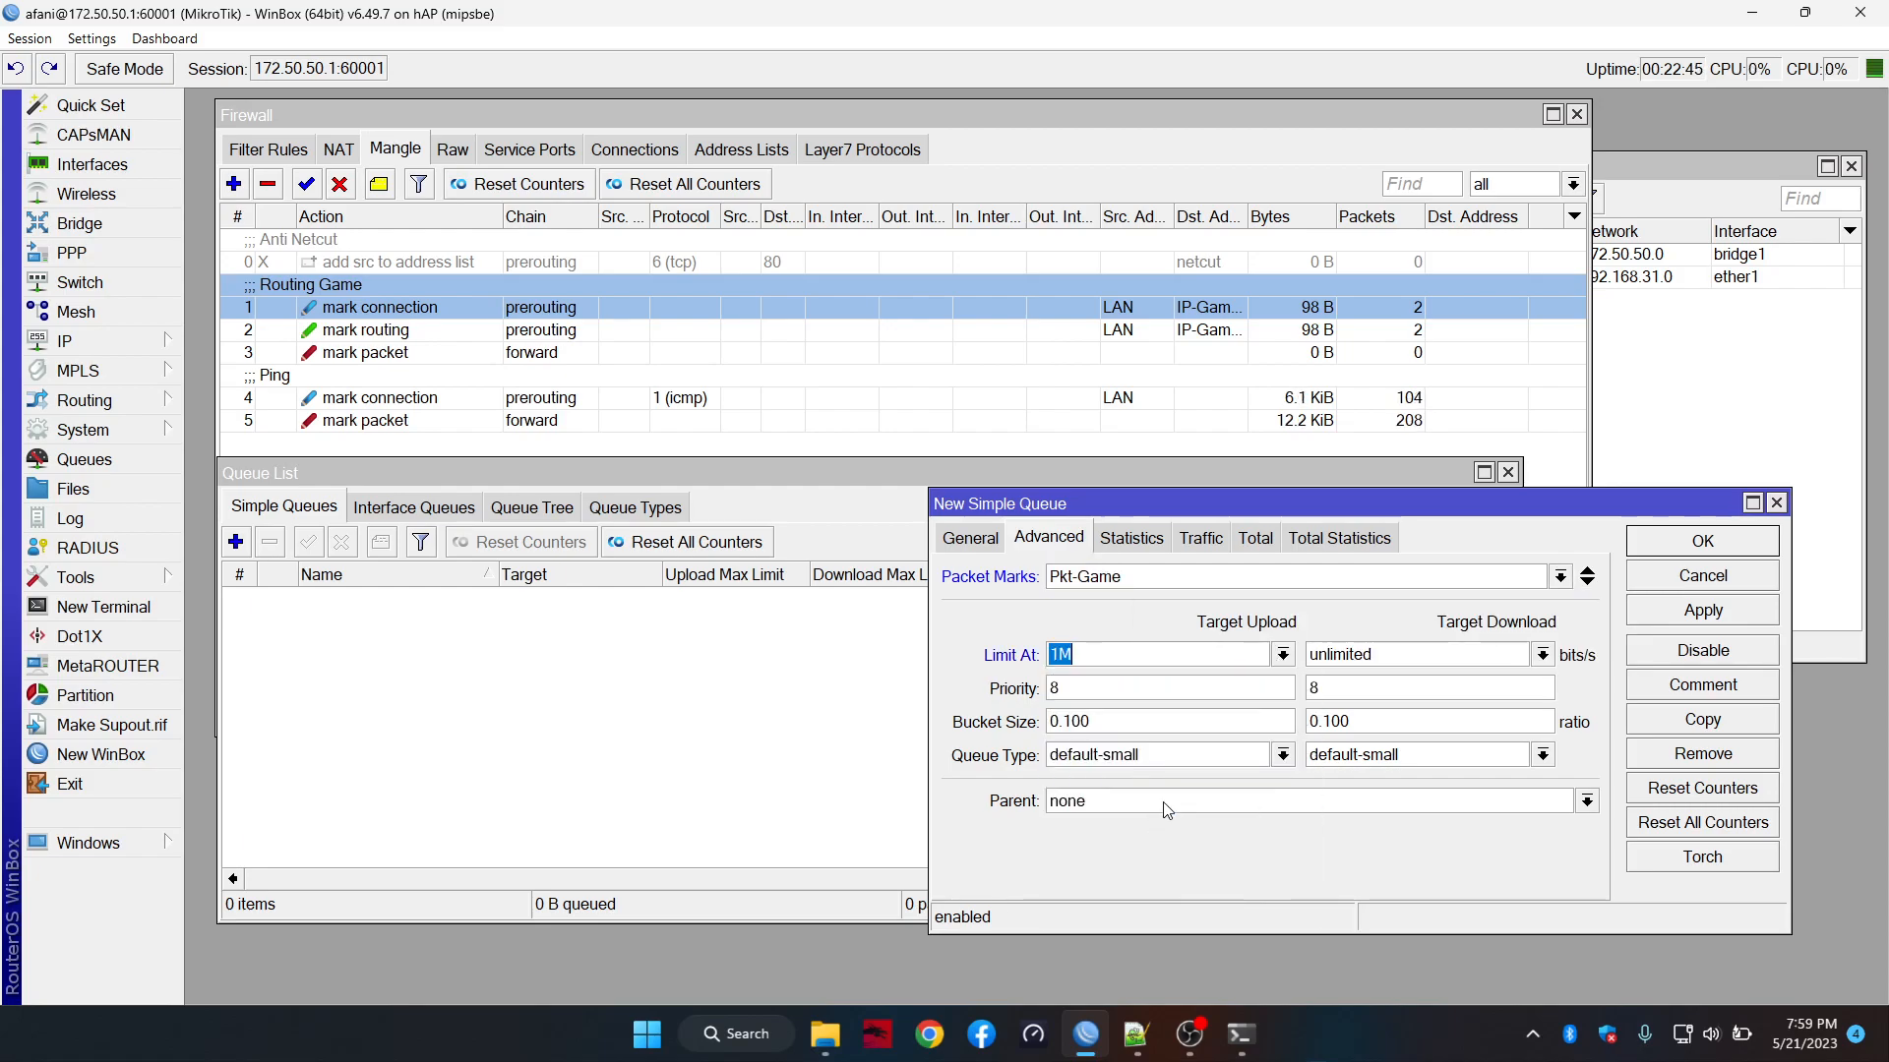
click(1542, 656)
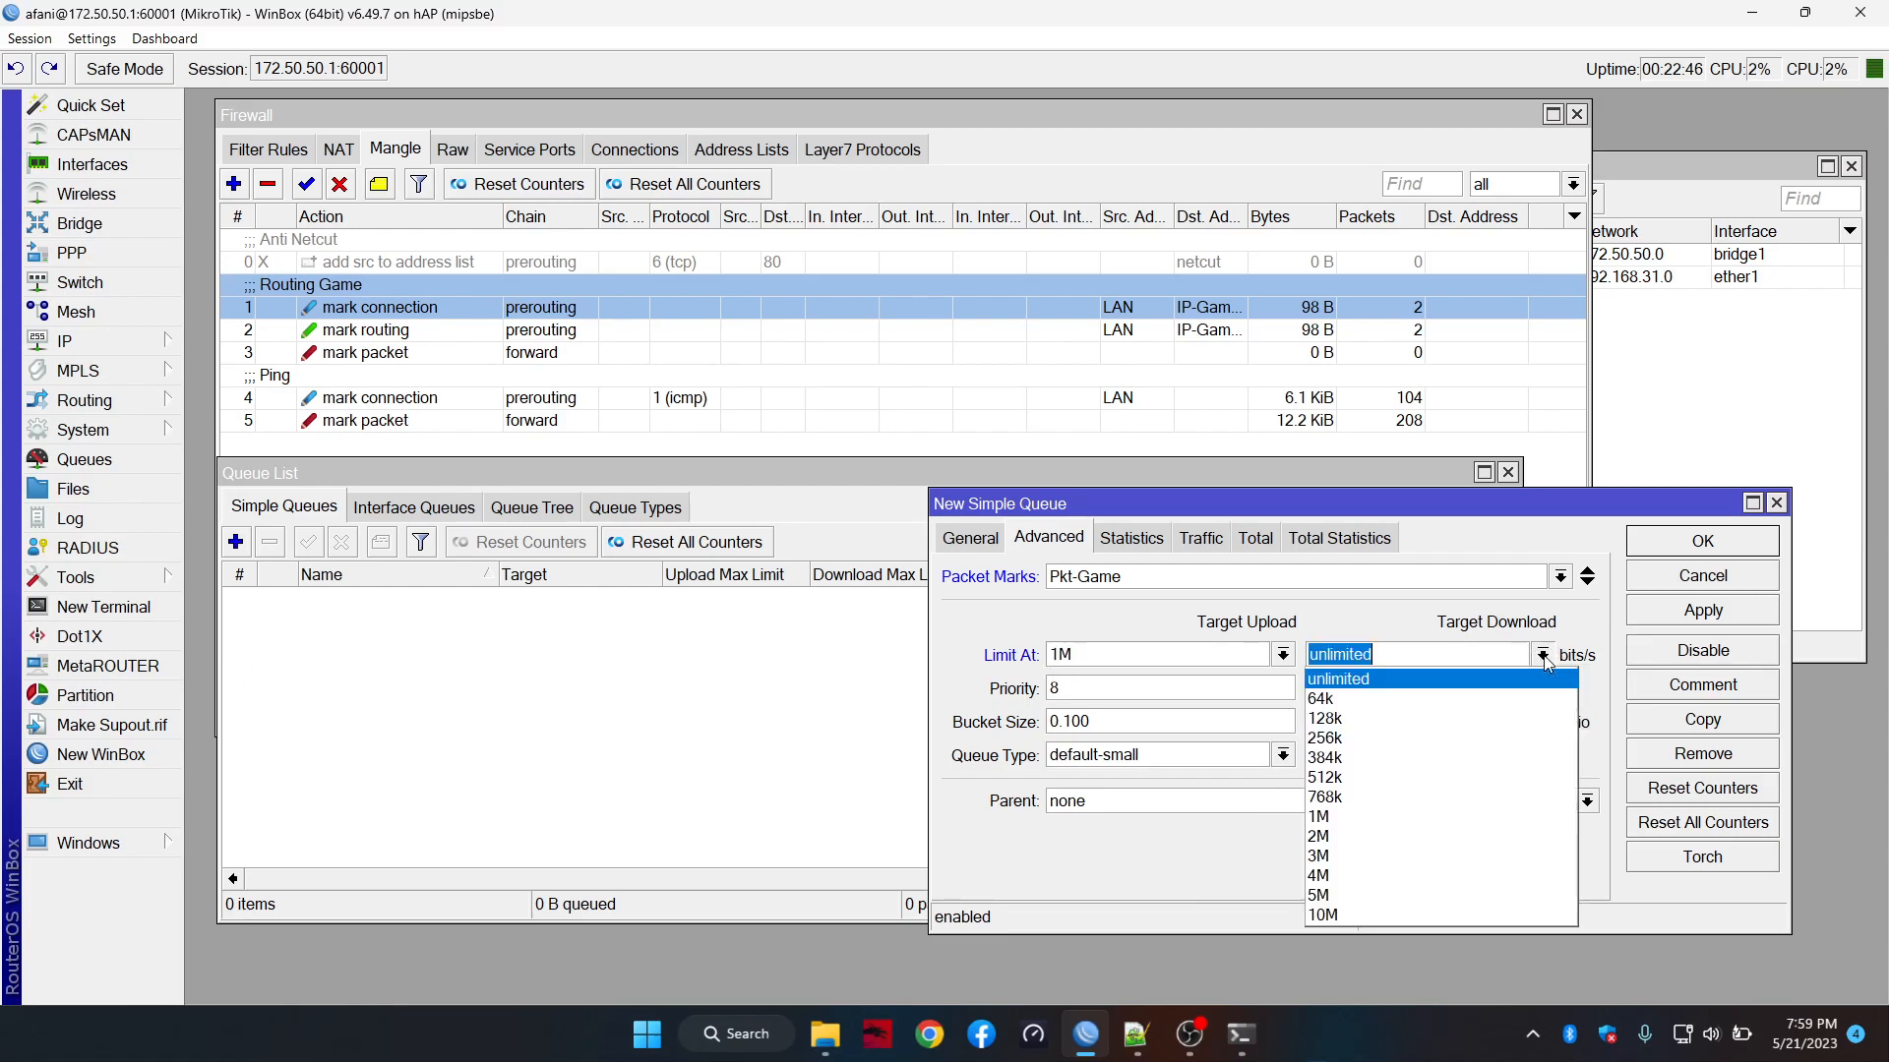
click(1372, 816)
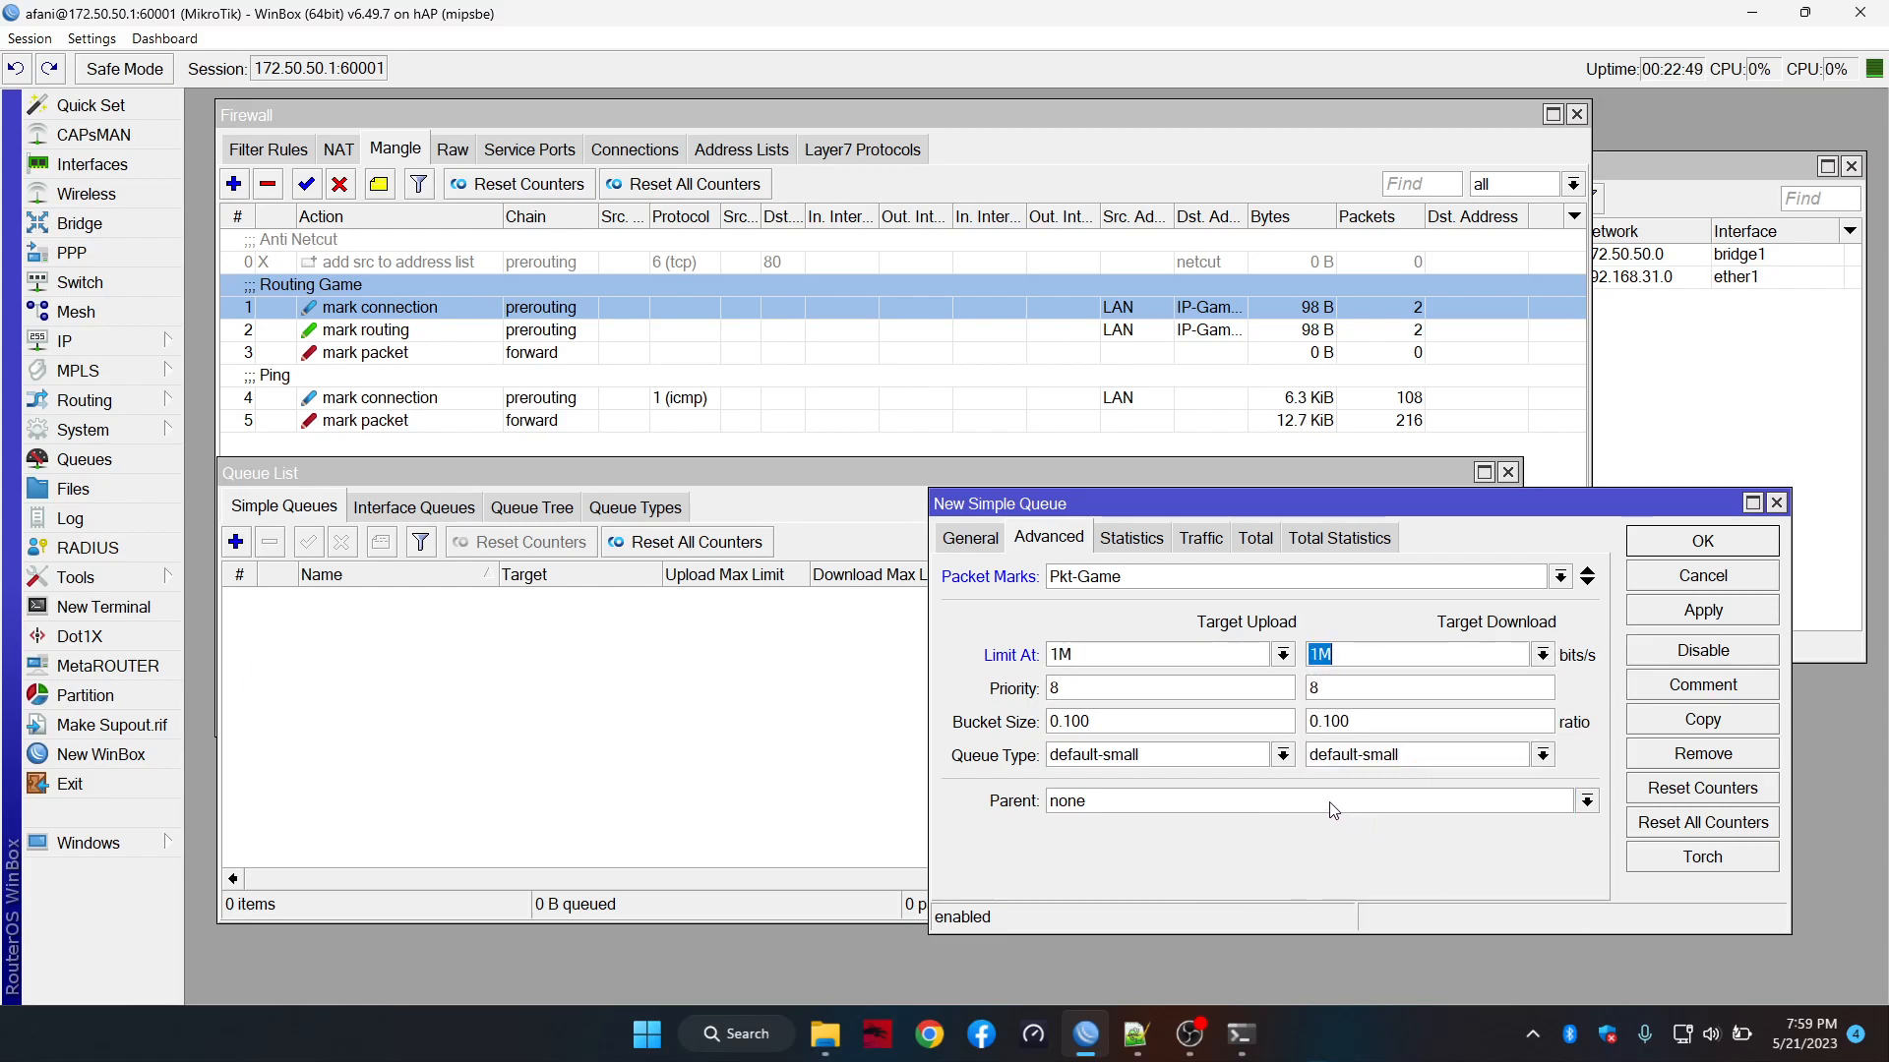
Review the 1.Gme queue's general and advanced settings alongside the firewall's raw game rules and mangle rules
click(968, 545)
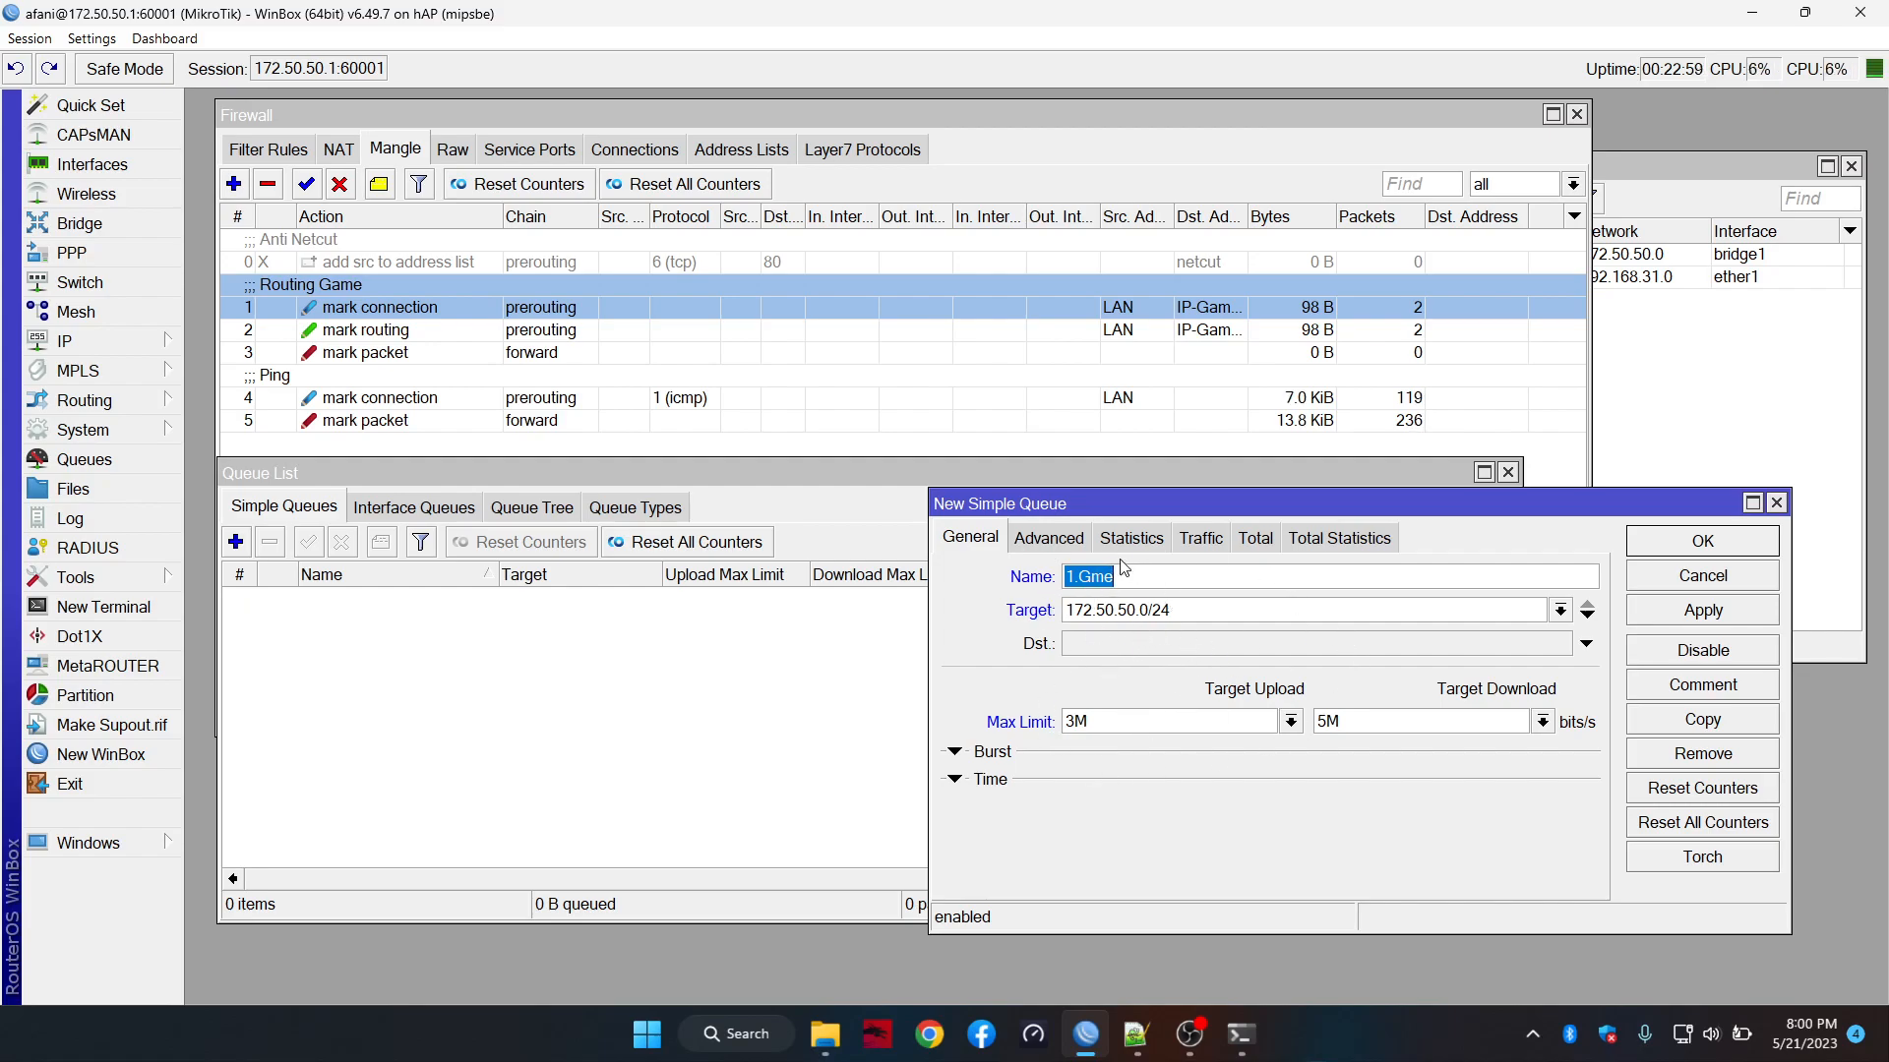
click(1069, 549)
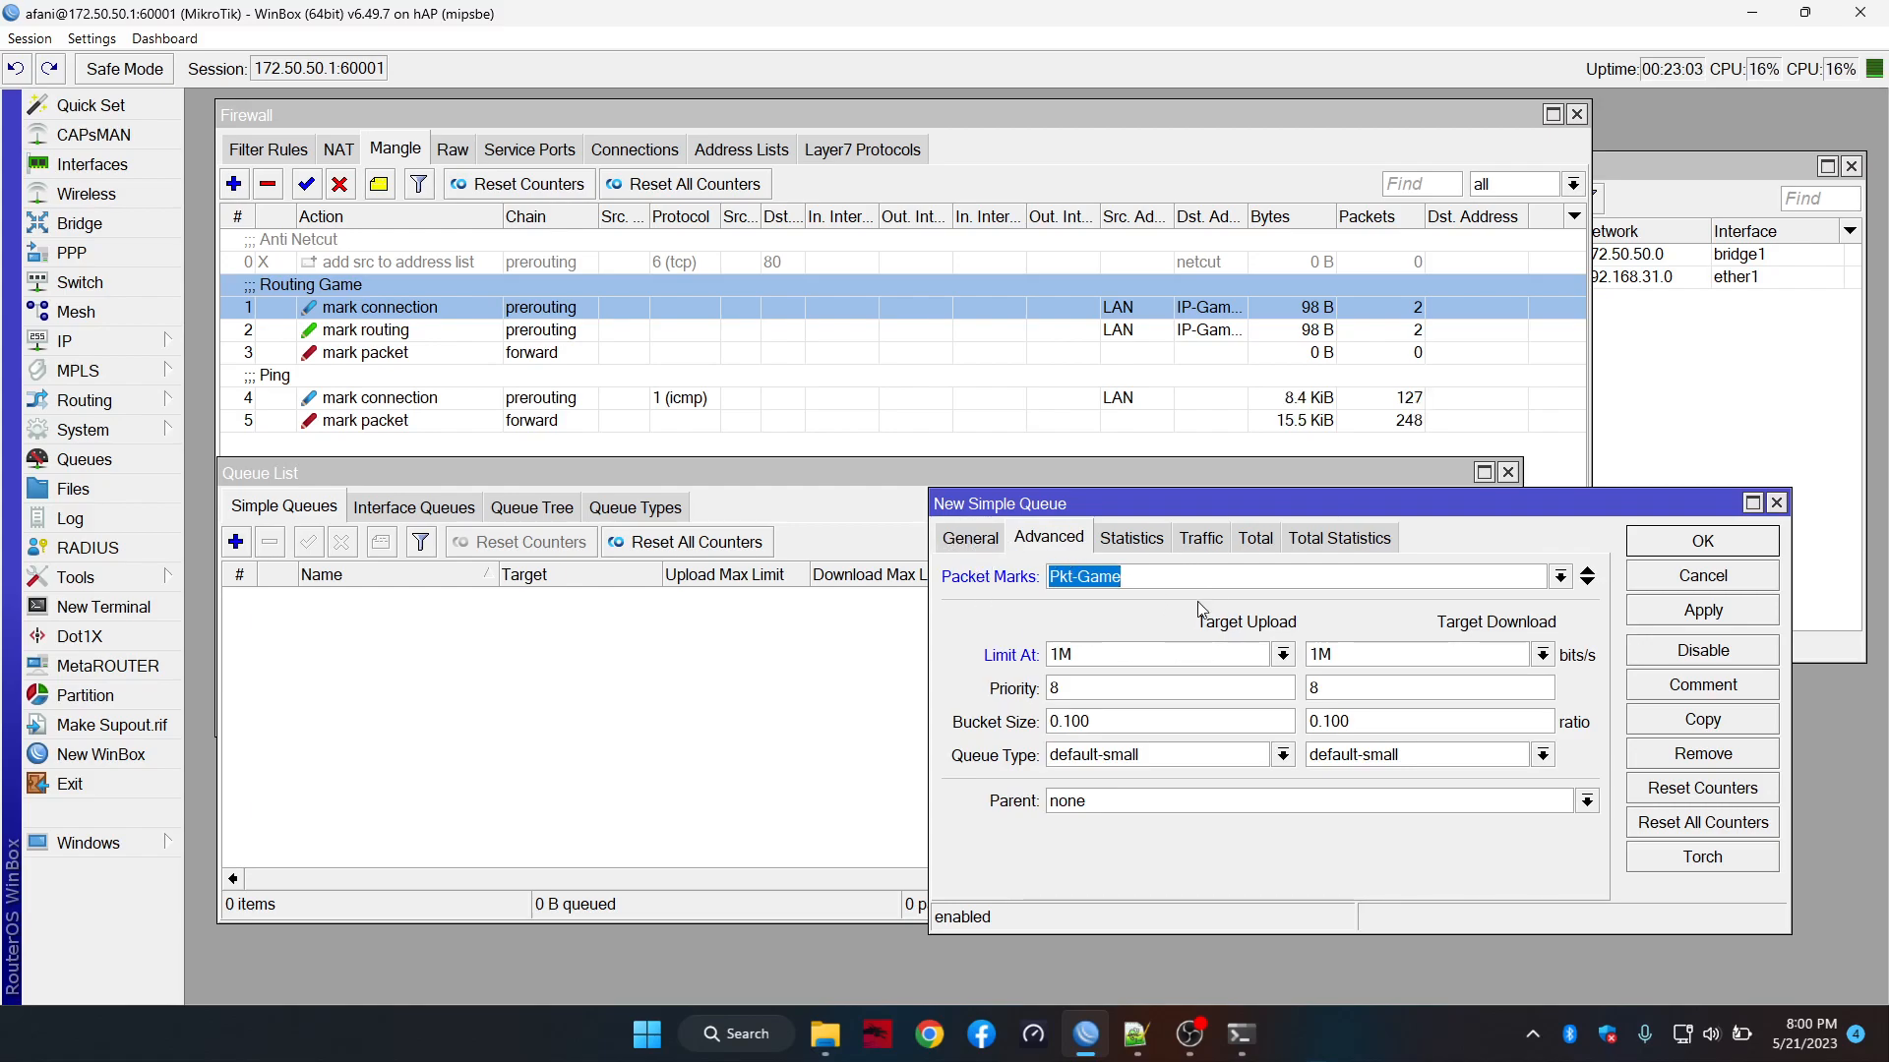
click(466, 155)
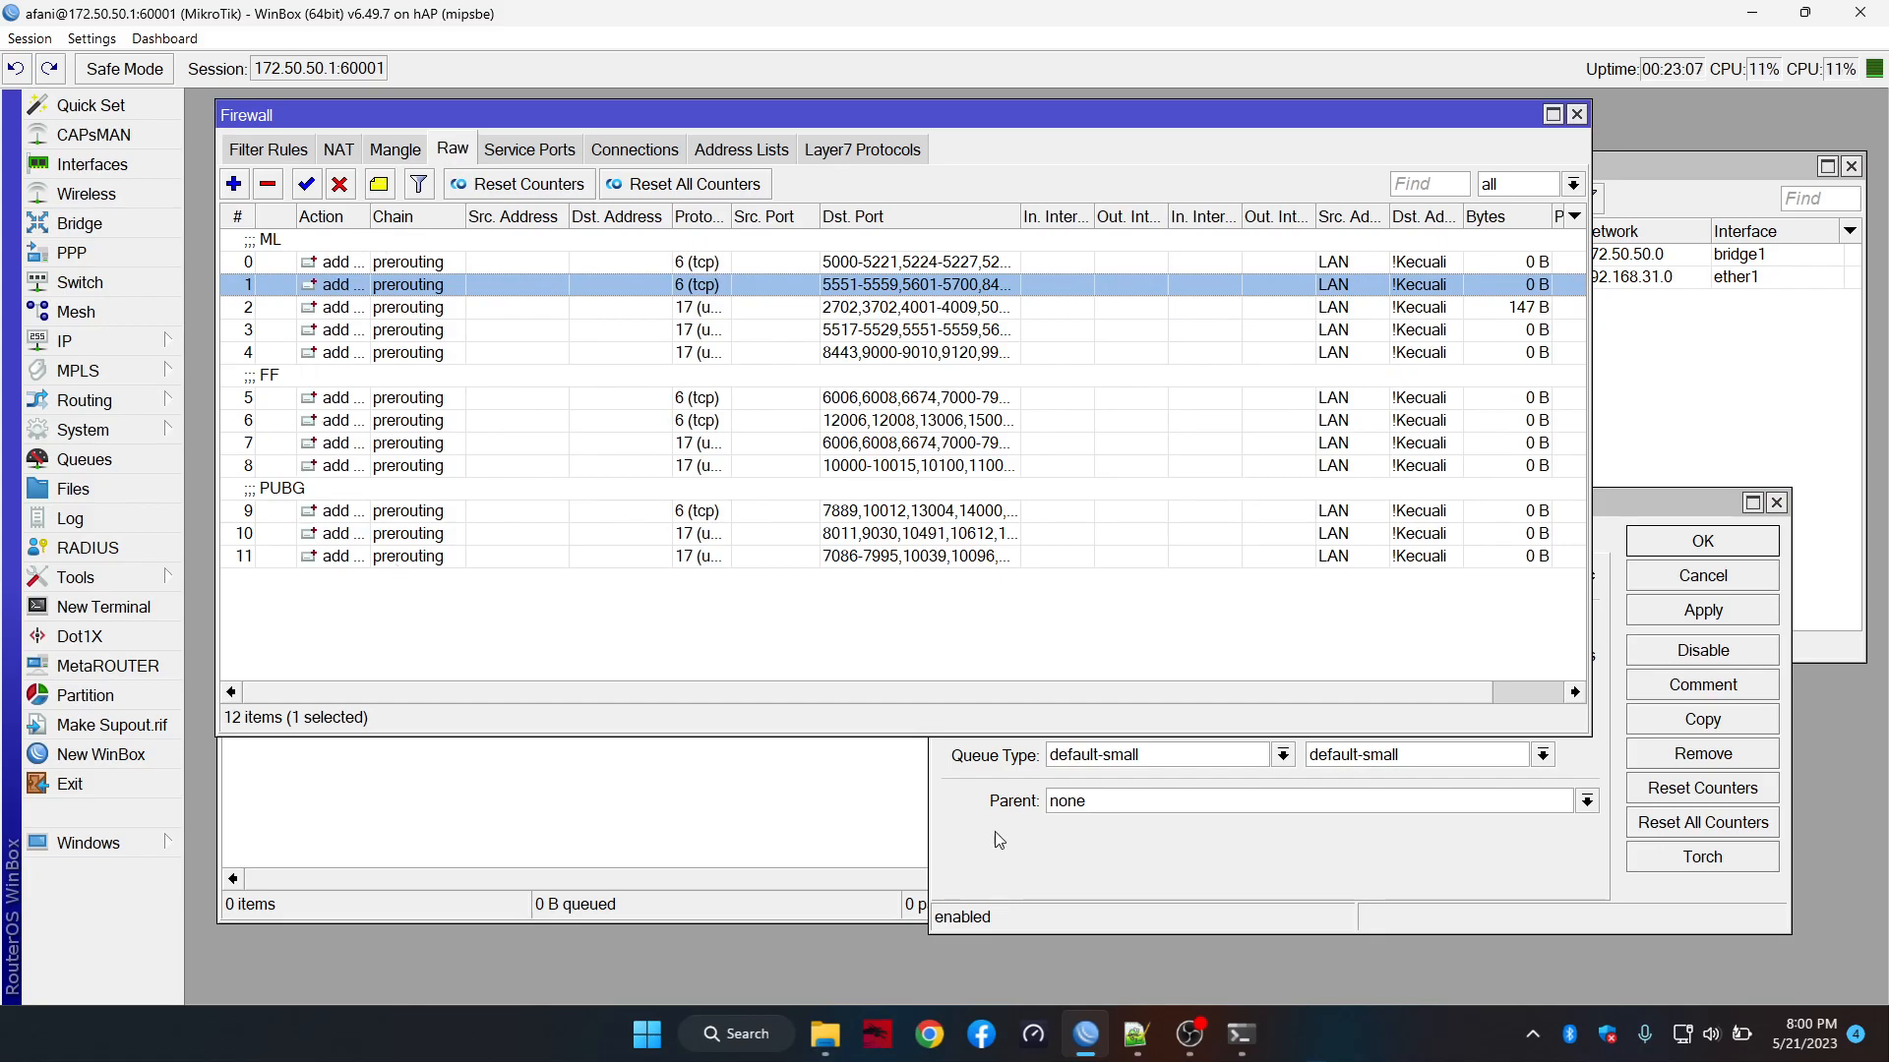
click(1212, 881)
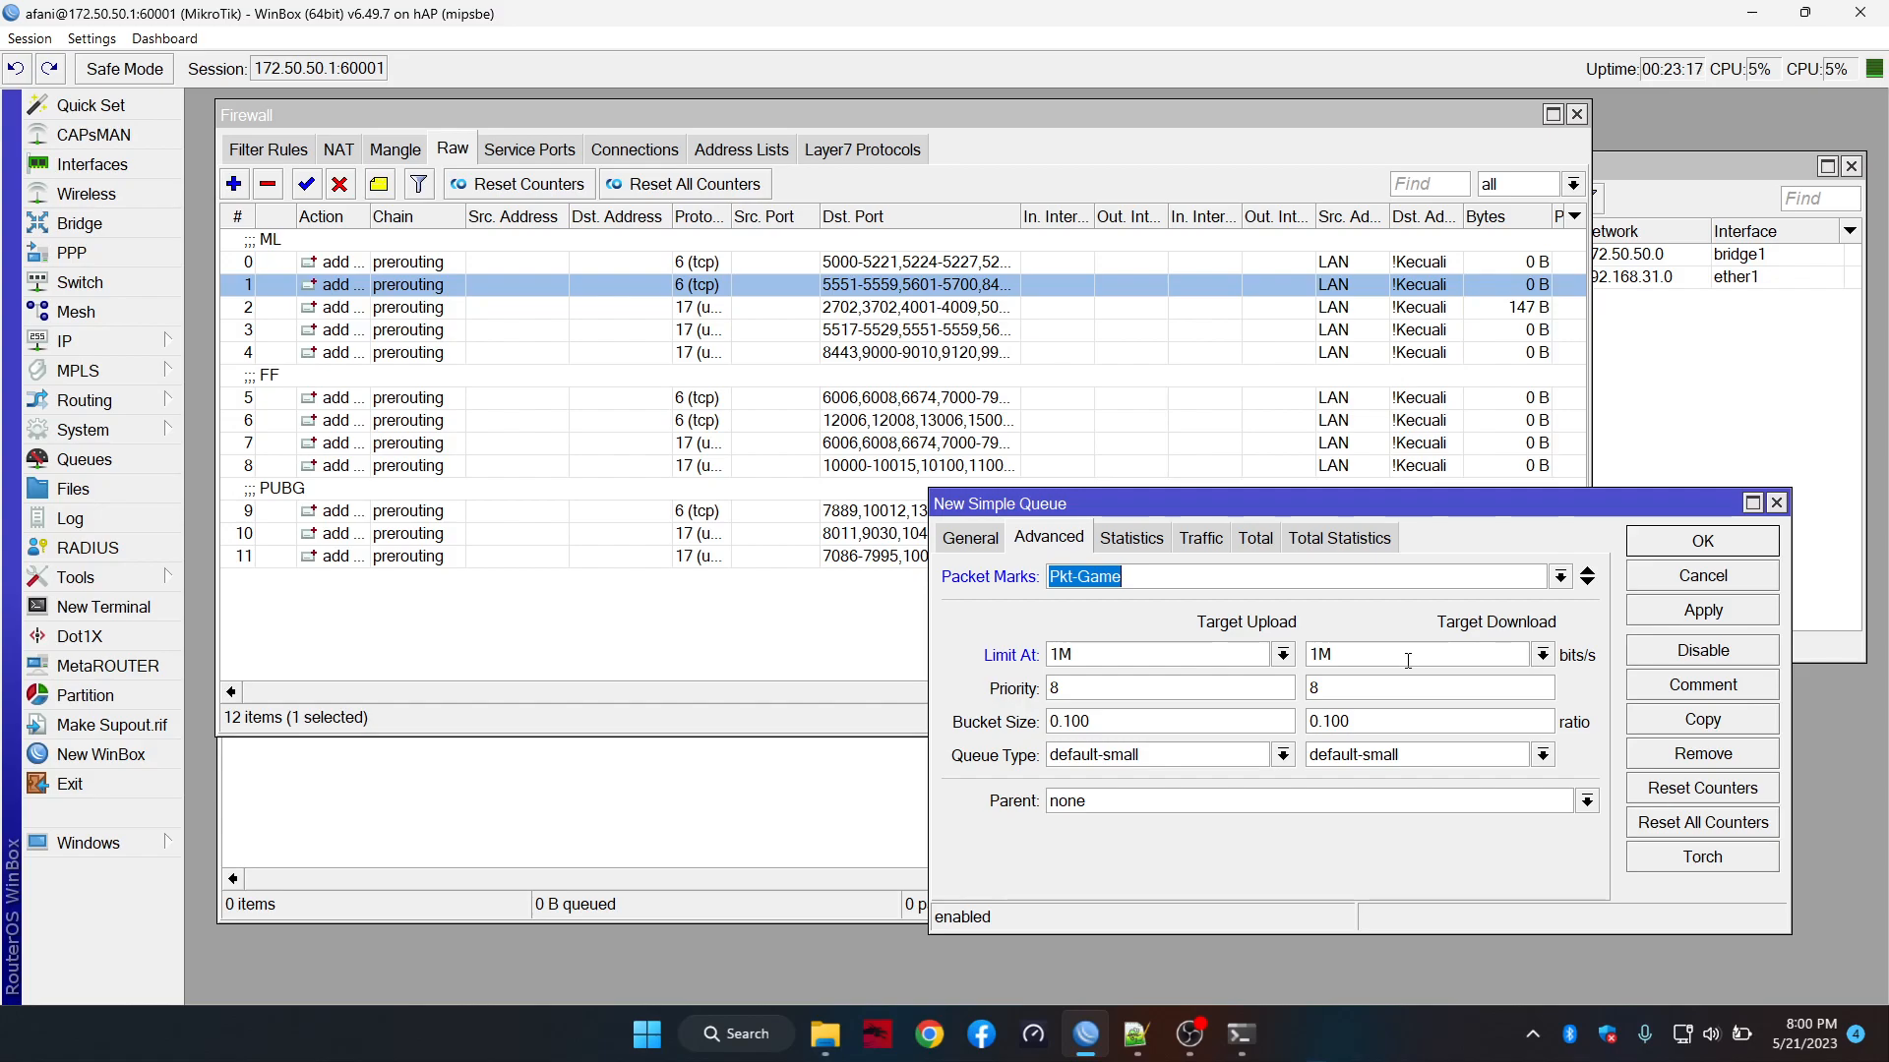
click(403, 149)
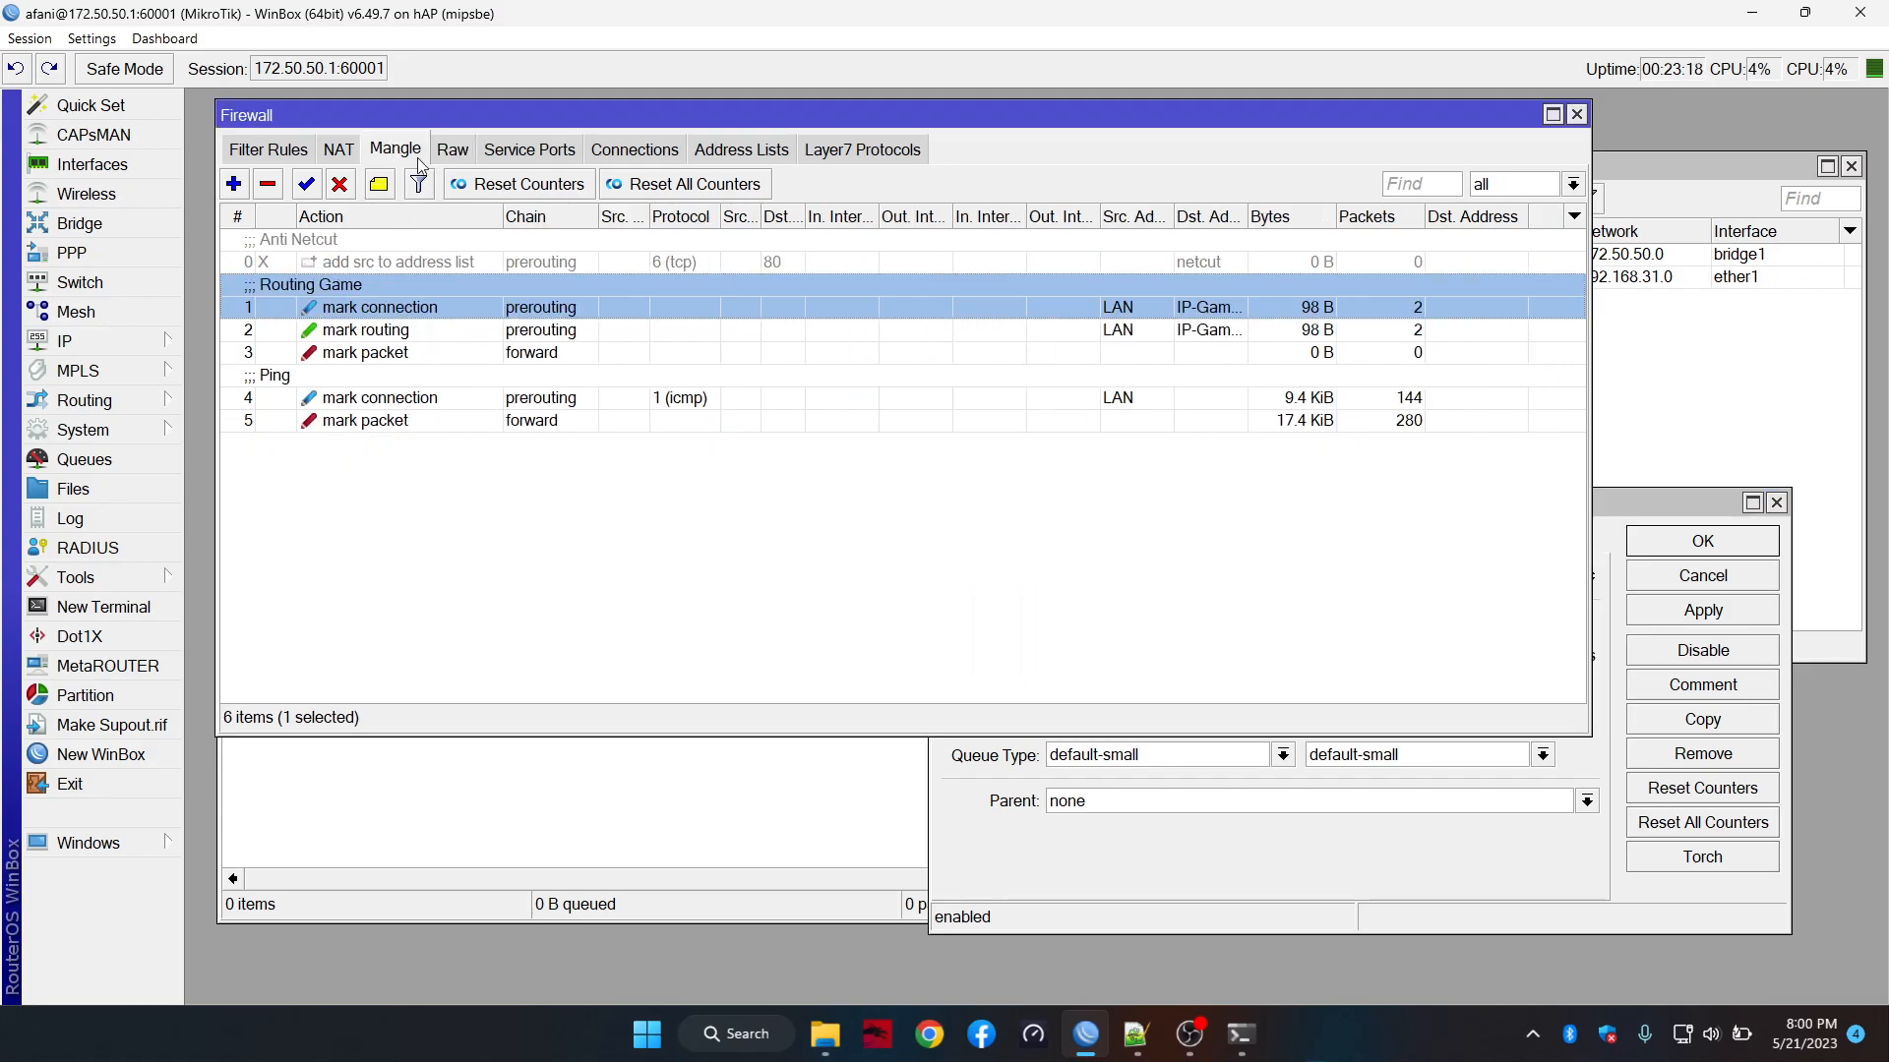
click(1263, 869)
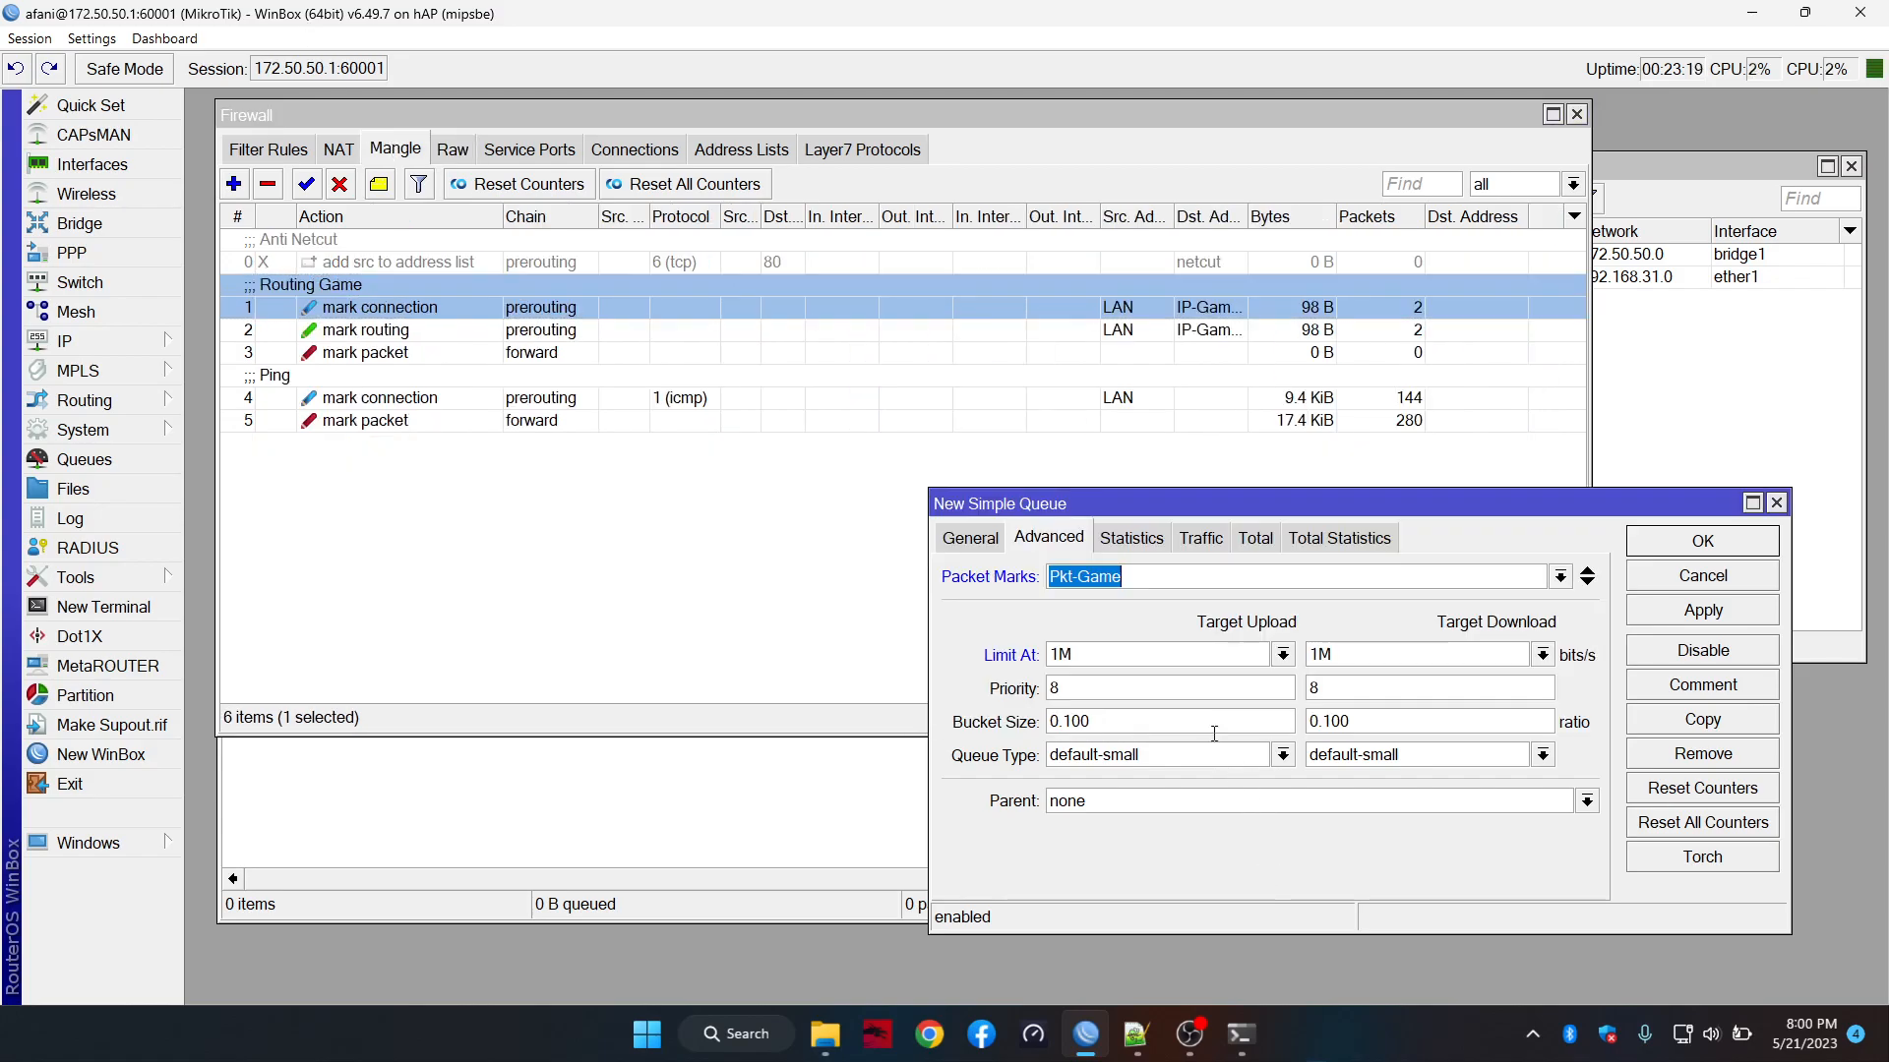
Set the 1.Gme queue's priority to 2 for upload and download, and save the queue
click(1092, 691)
text(2)
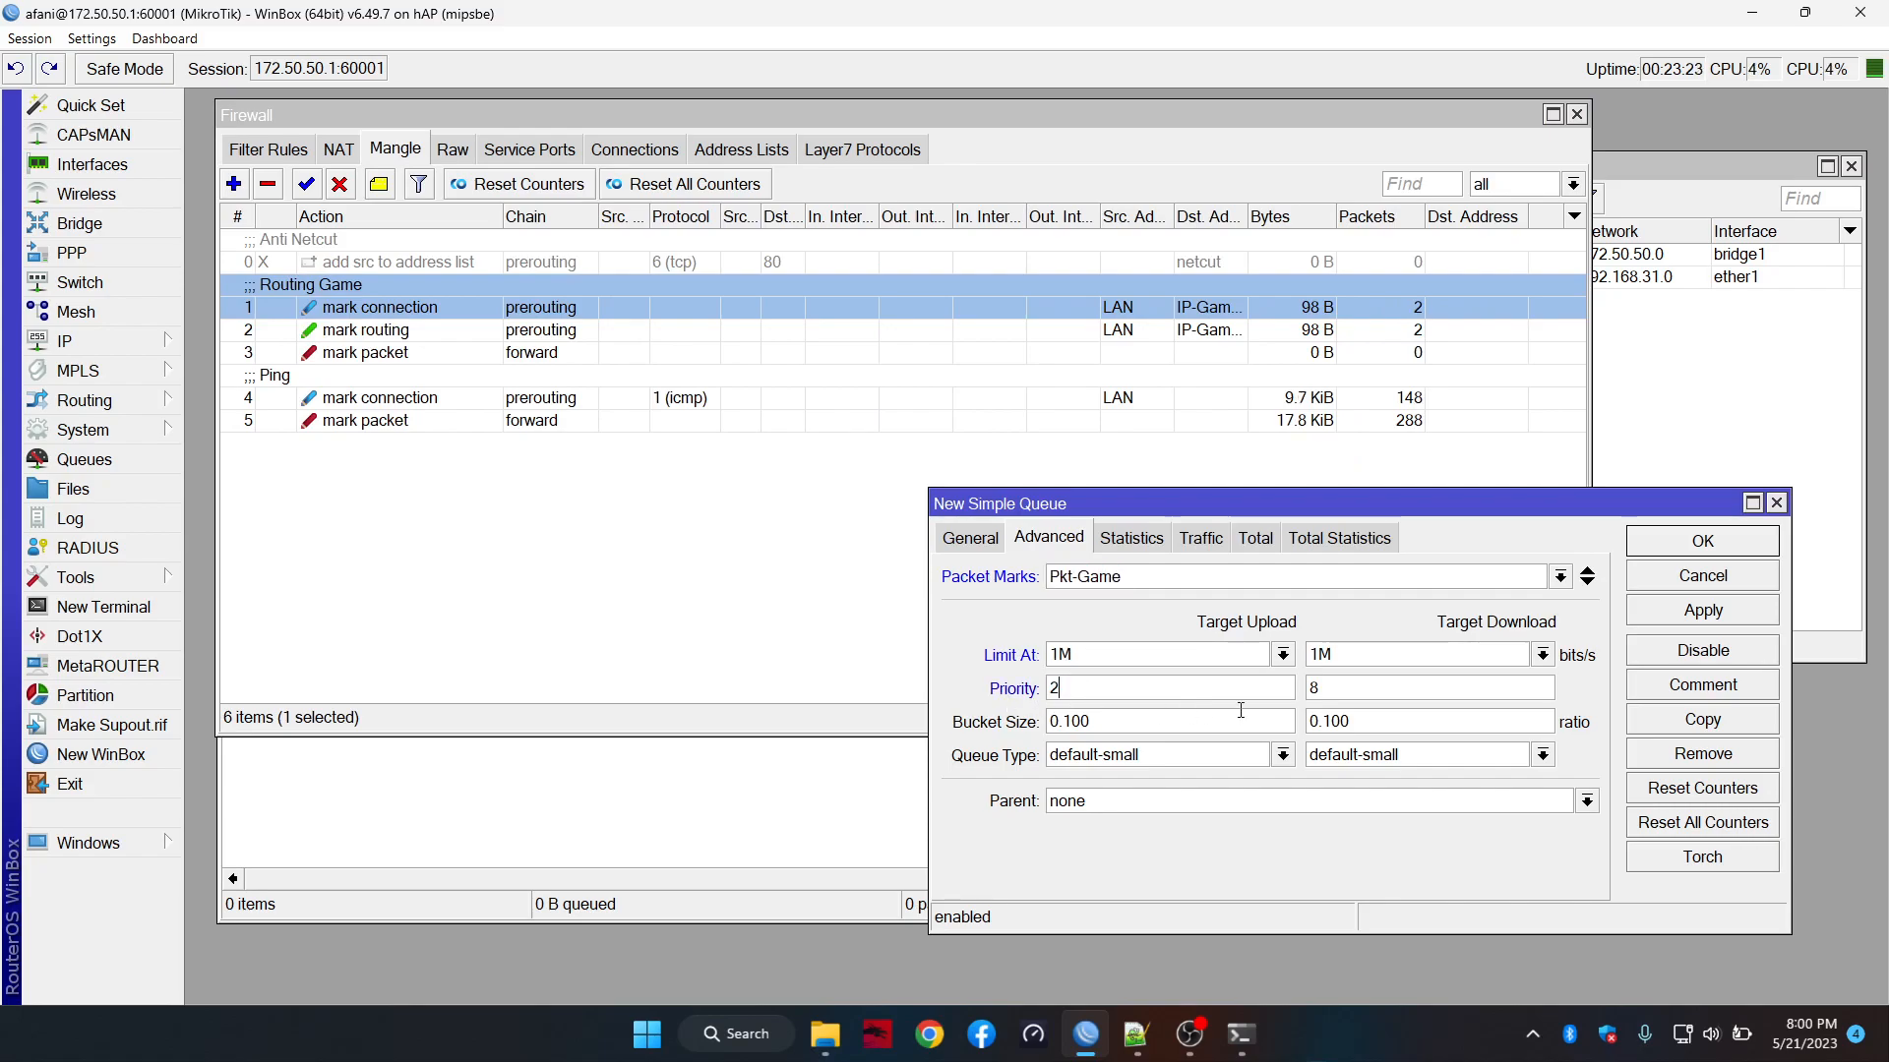
key(Tab)
text(2)
click(1728, 614)
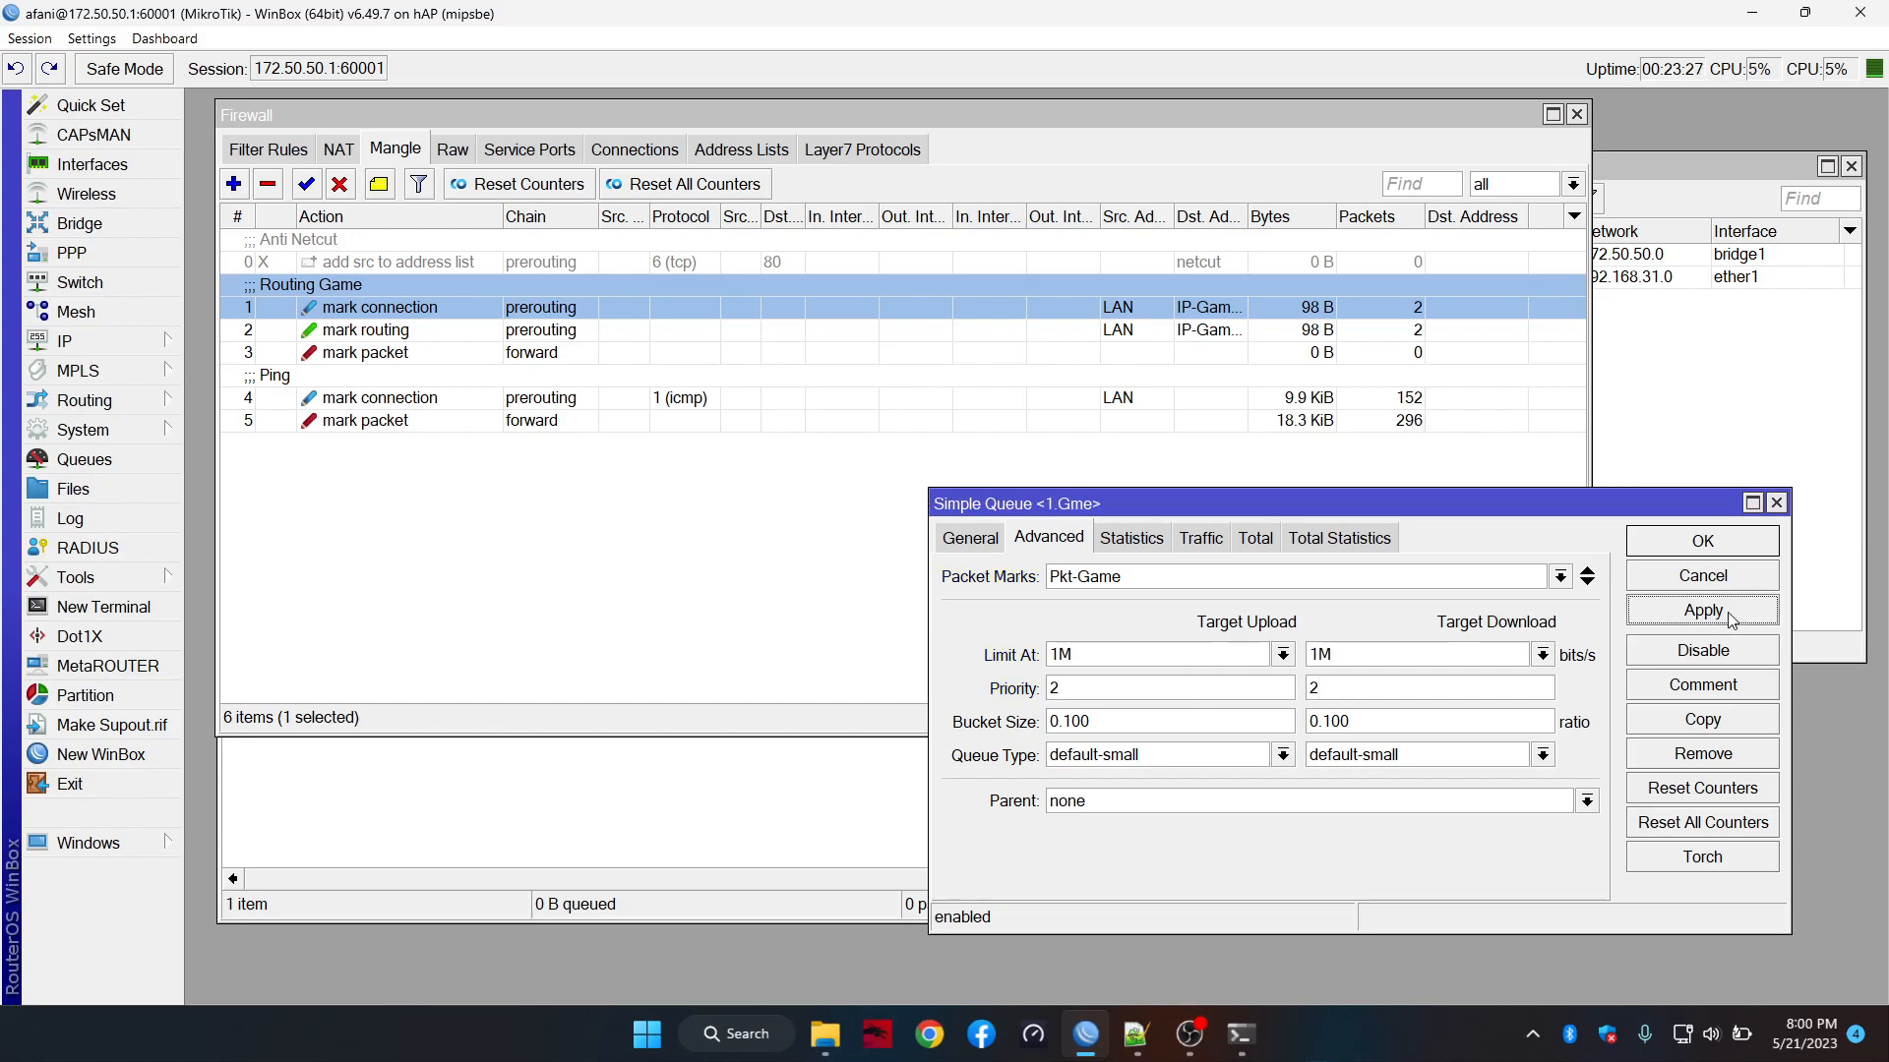
click(1738, 551)
click(1202, 848)
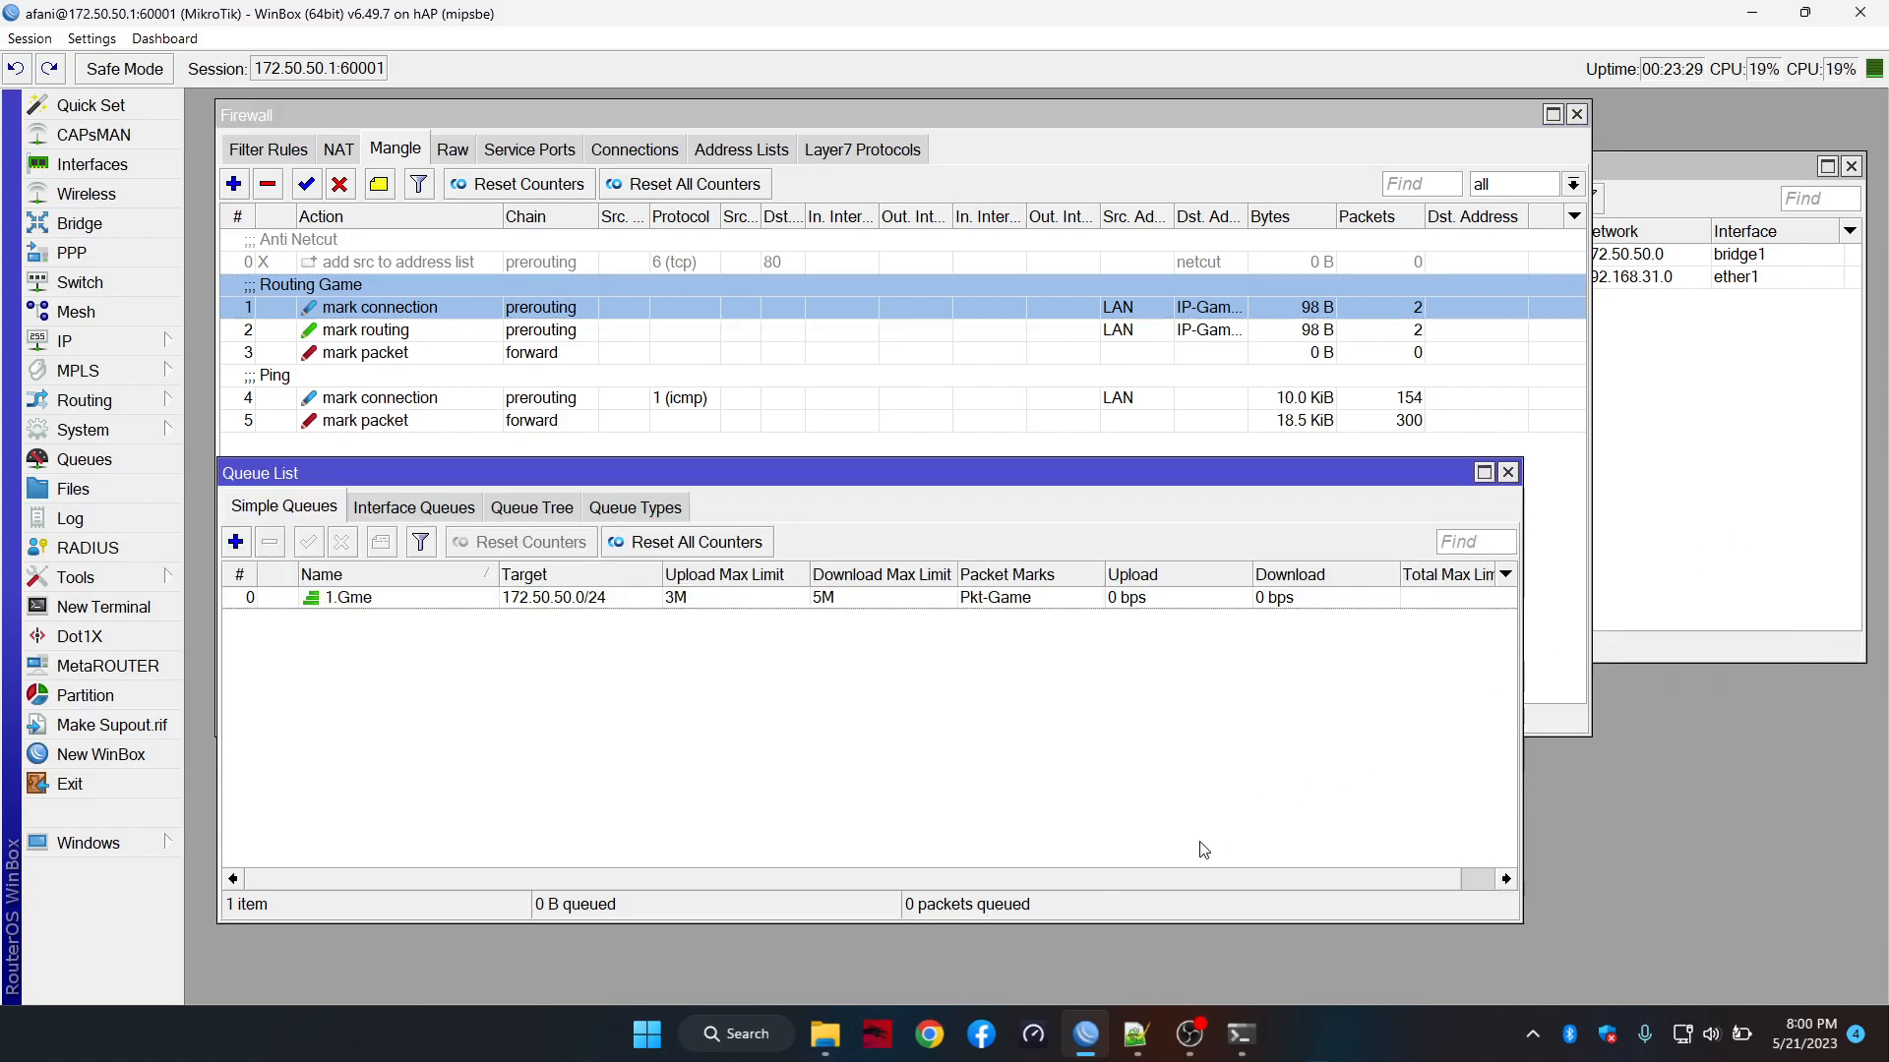
Start a second simple queue named 2.Ping with the target 172.50.50.0/24
click(236, 544)
click(977, 536)
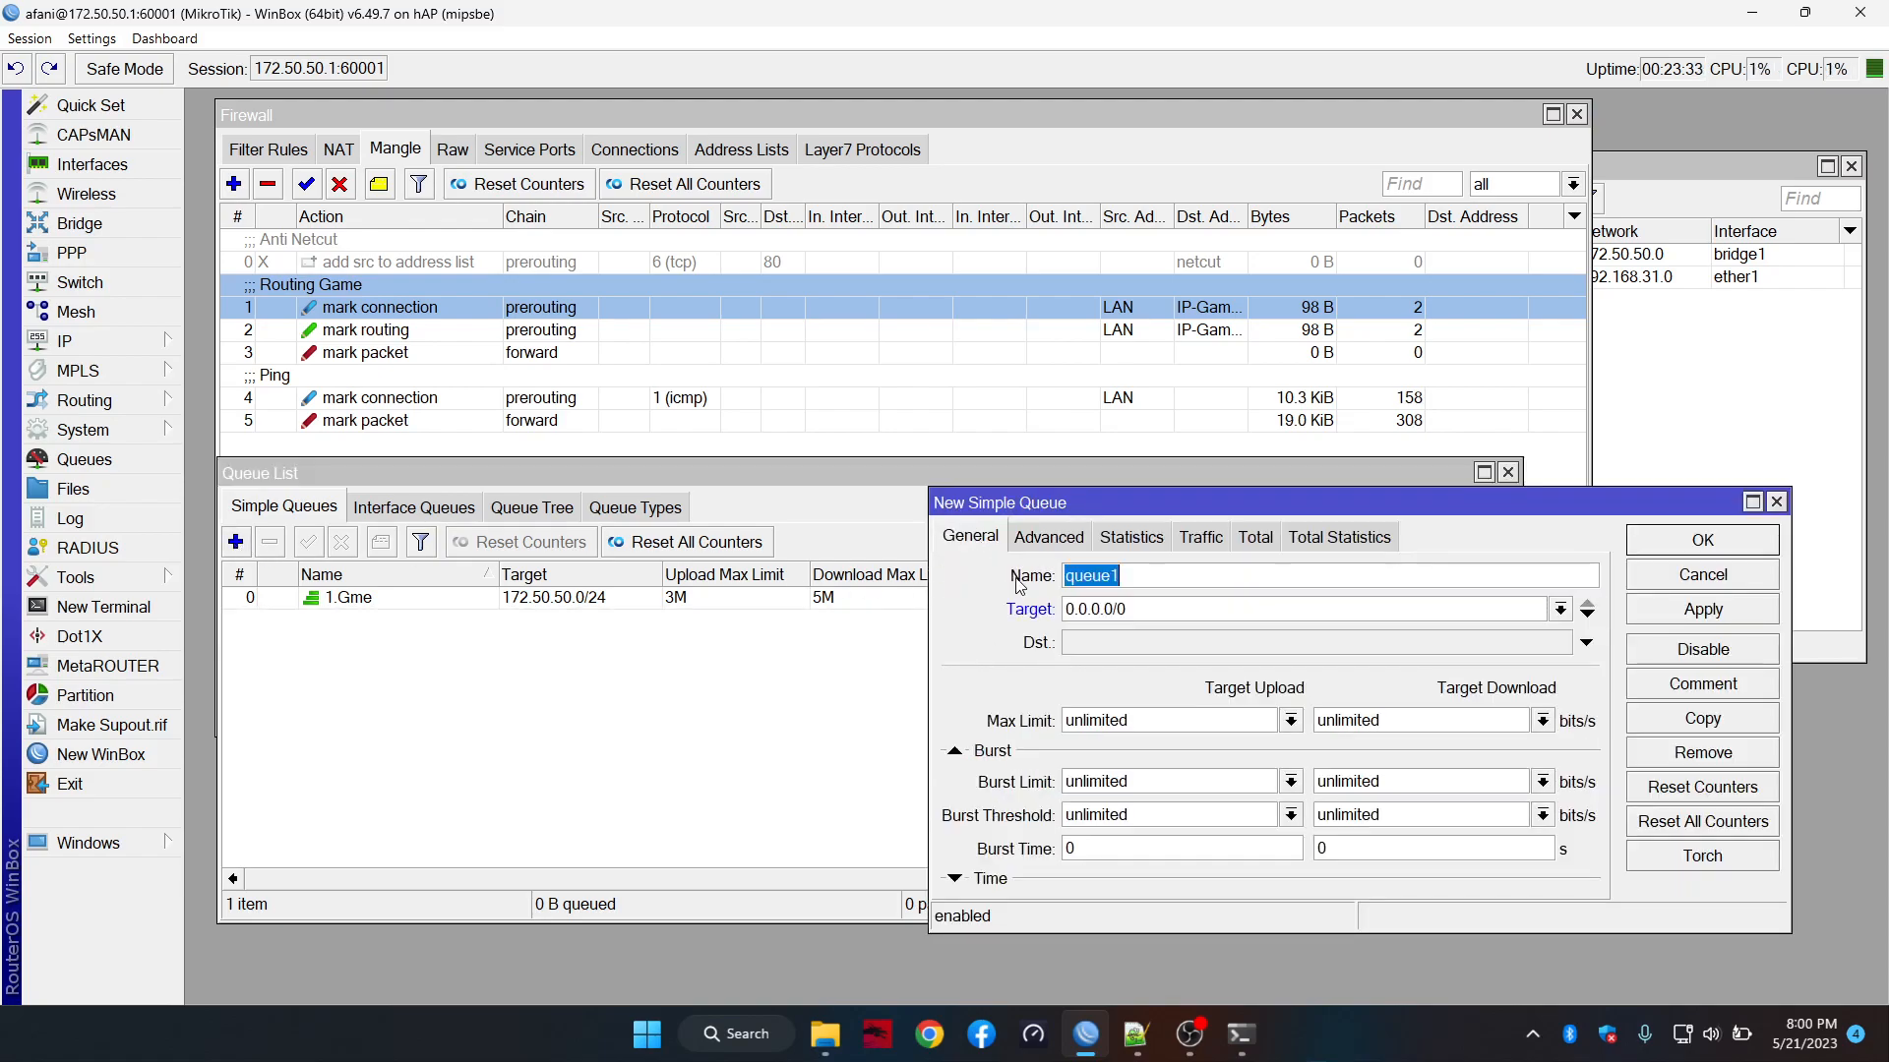
text(2.Ping)
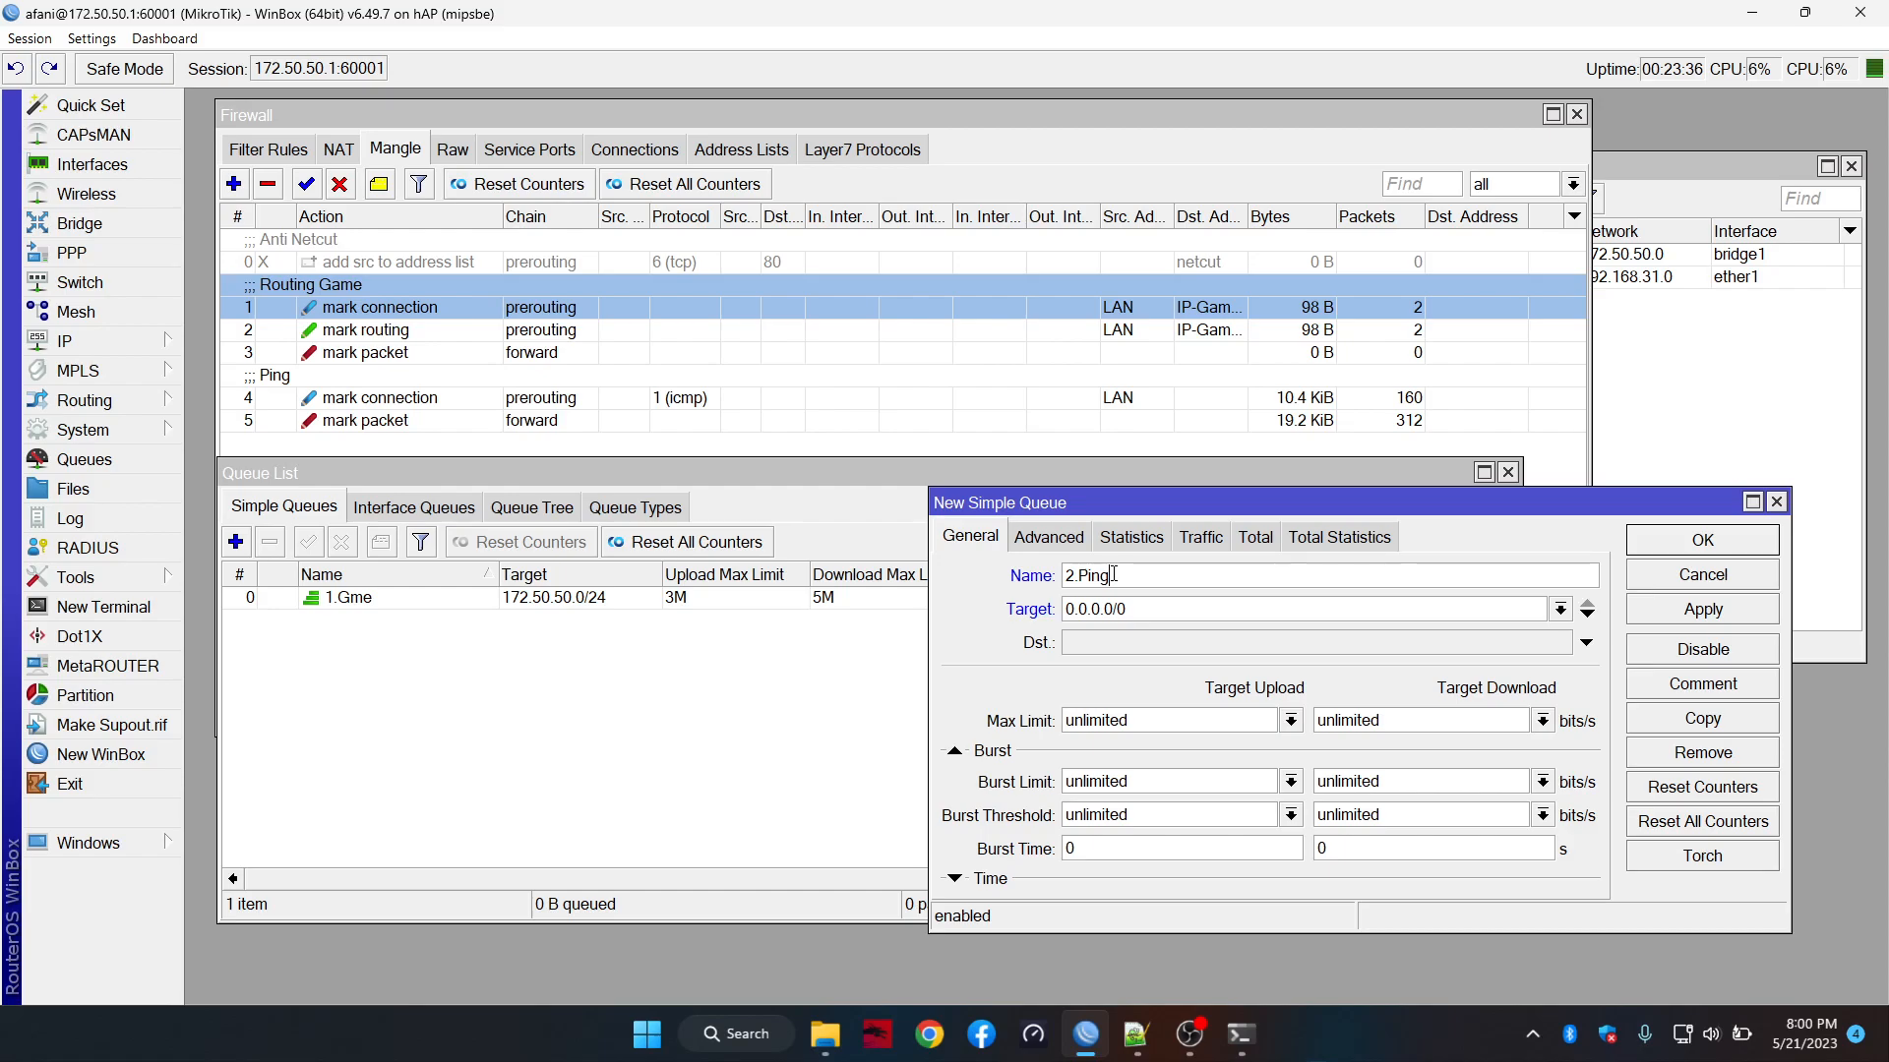
key(Tab)
text(172.50.50.0/24)
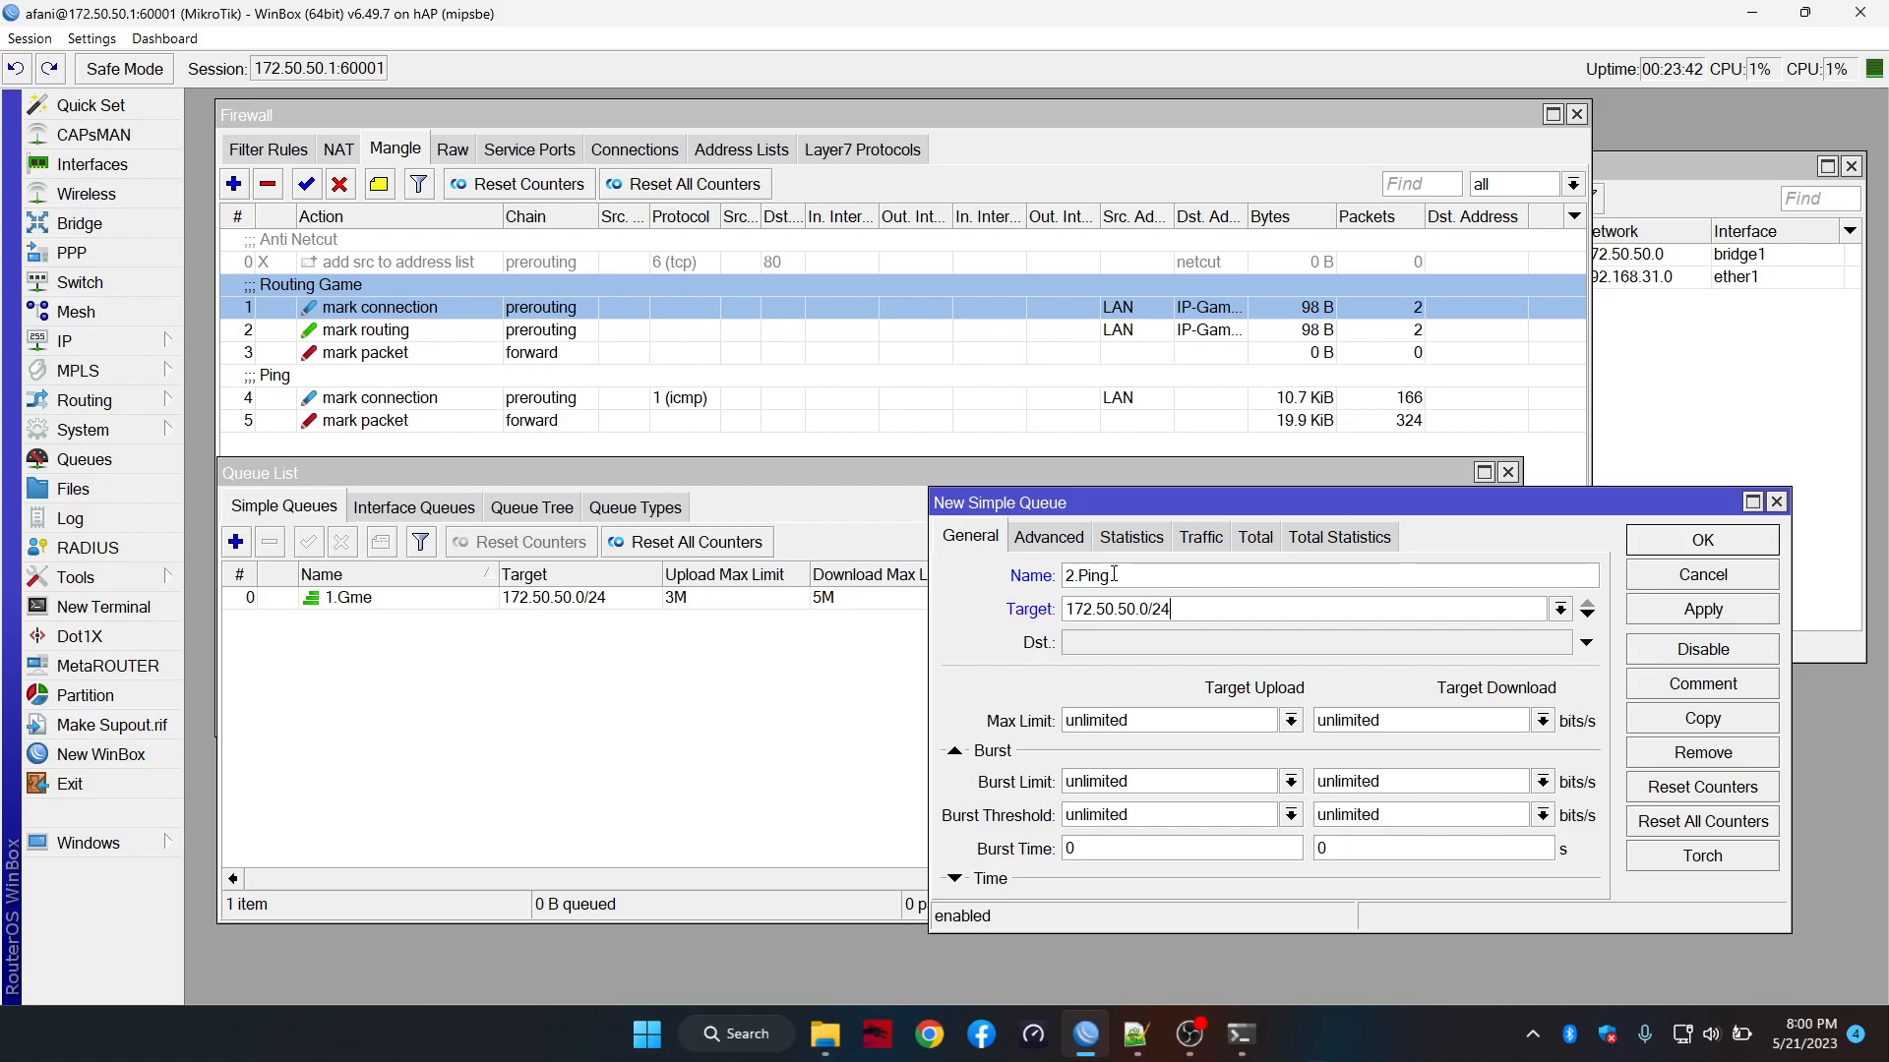
Assign the packet mark Pkt-Ping to the 2.Ping queue and set its maximum limit to 2M for upload and download
click(1034, 546)
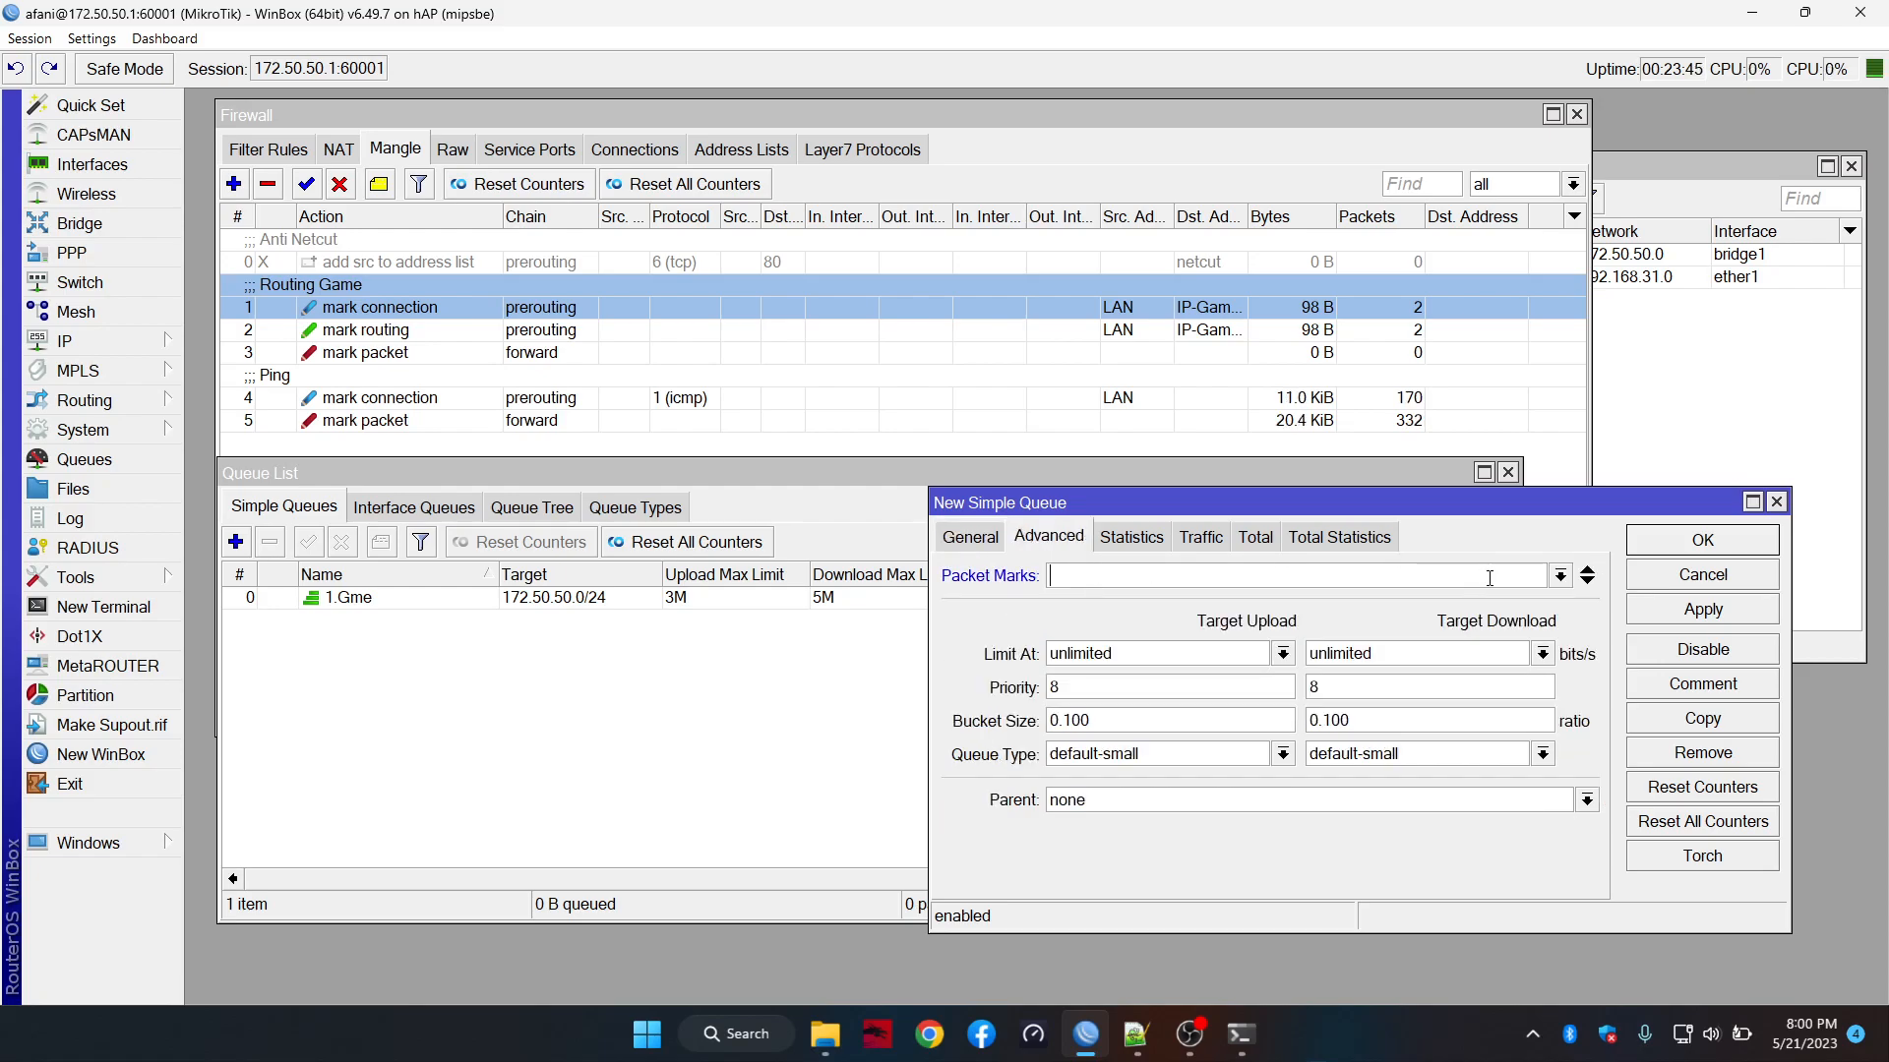
click(1561, 577)
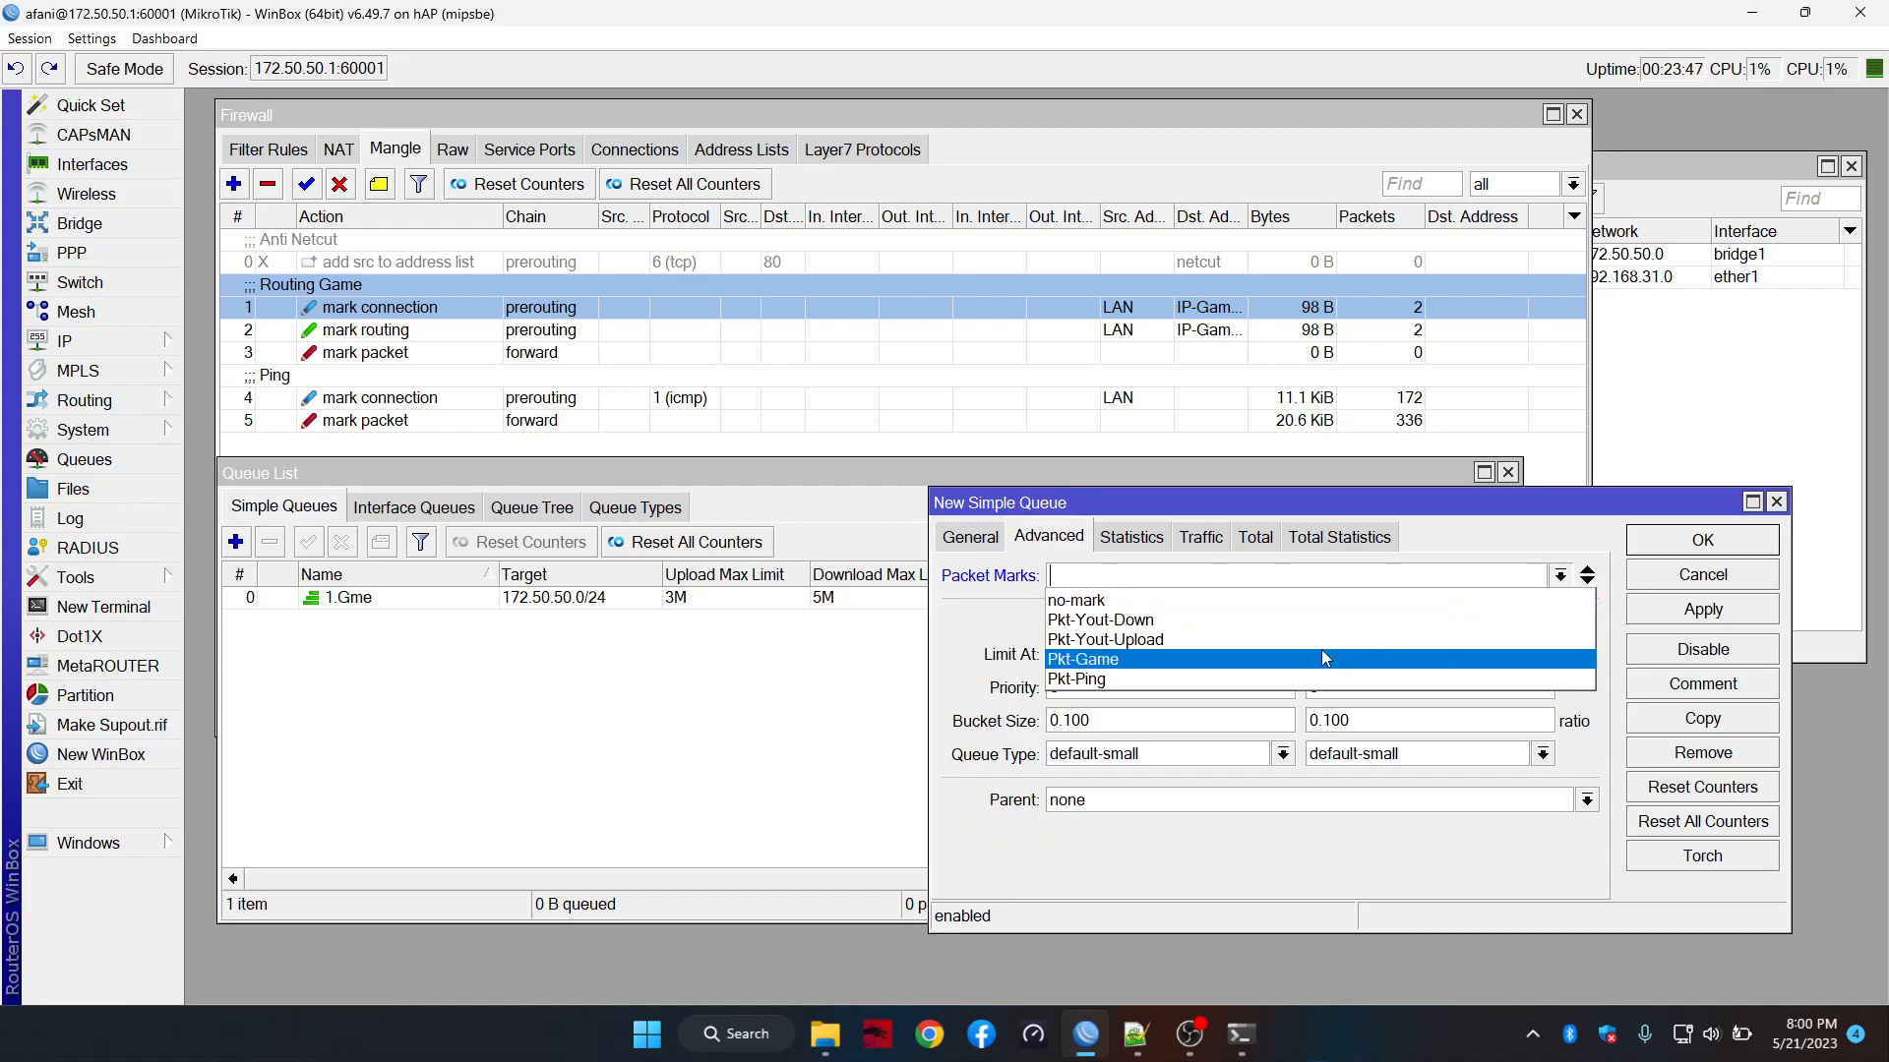
click(1250, 680)
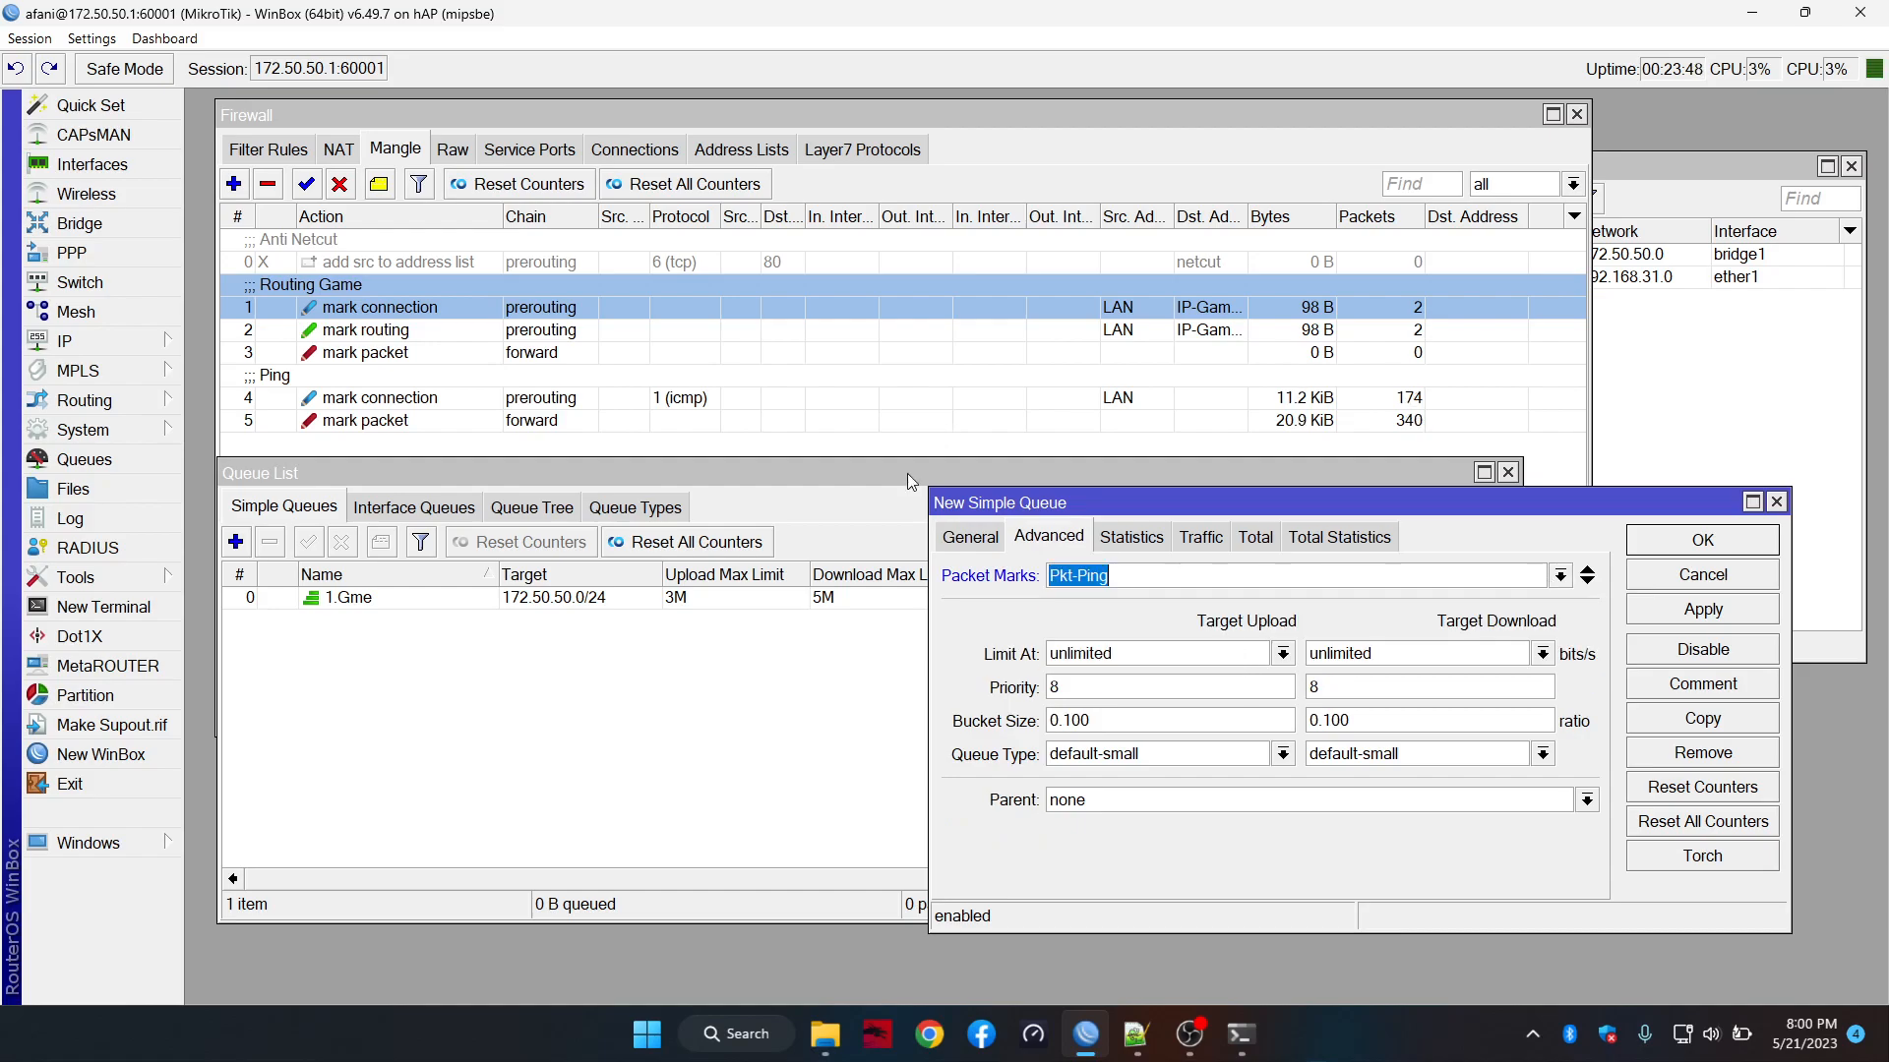
click(969, 537)
click(1291, 721)
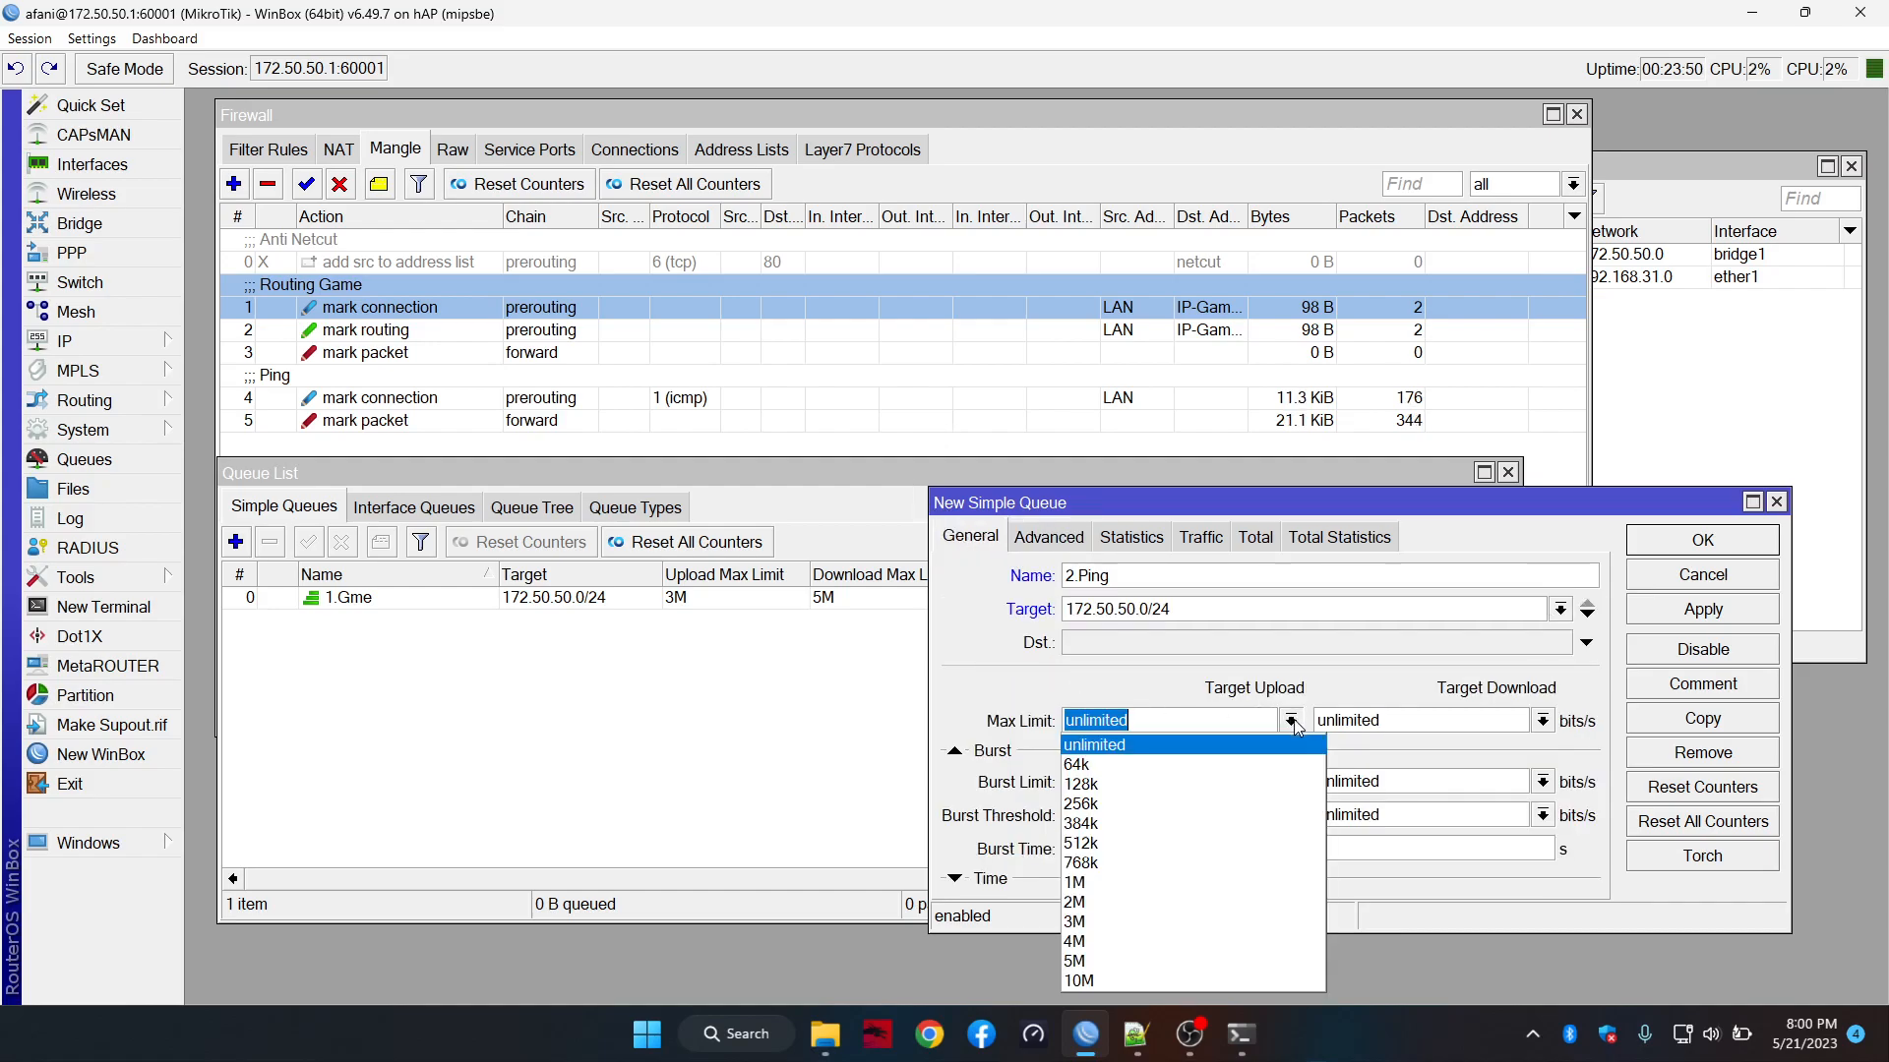
click(1165, 903)
click(1541, 721)
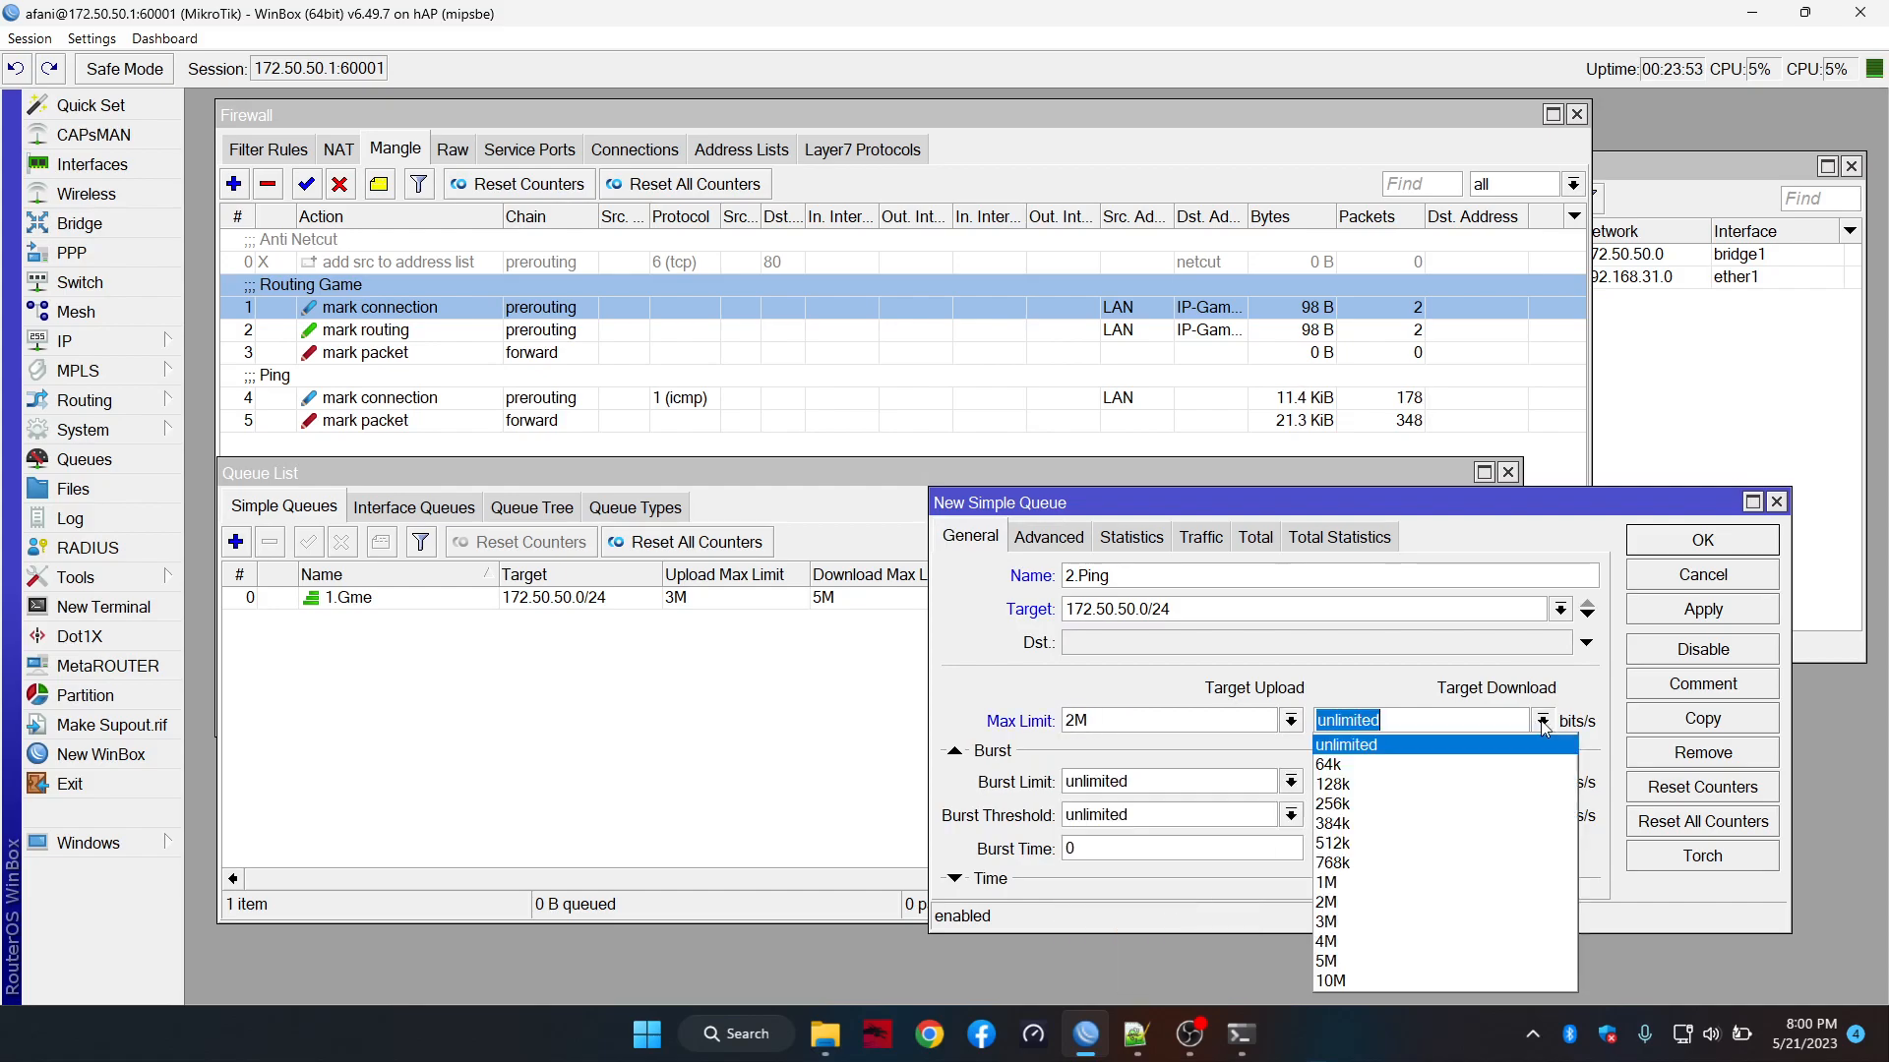
click(1393, 902)
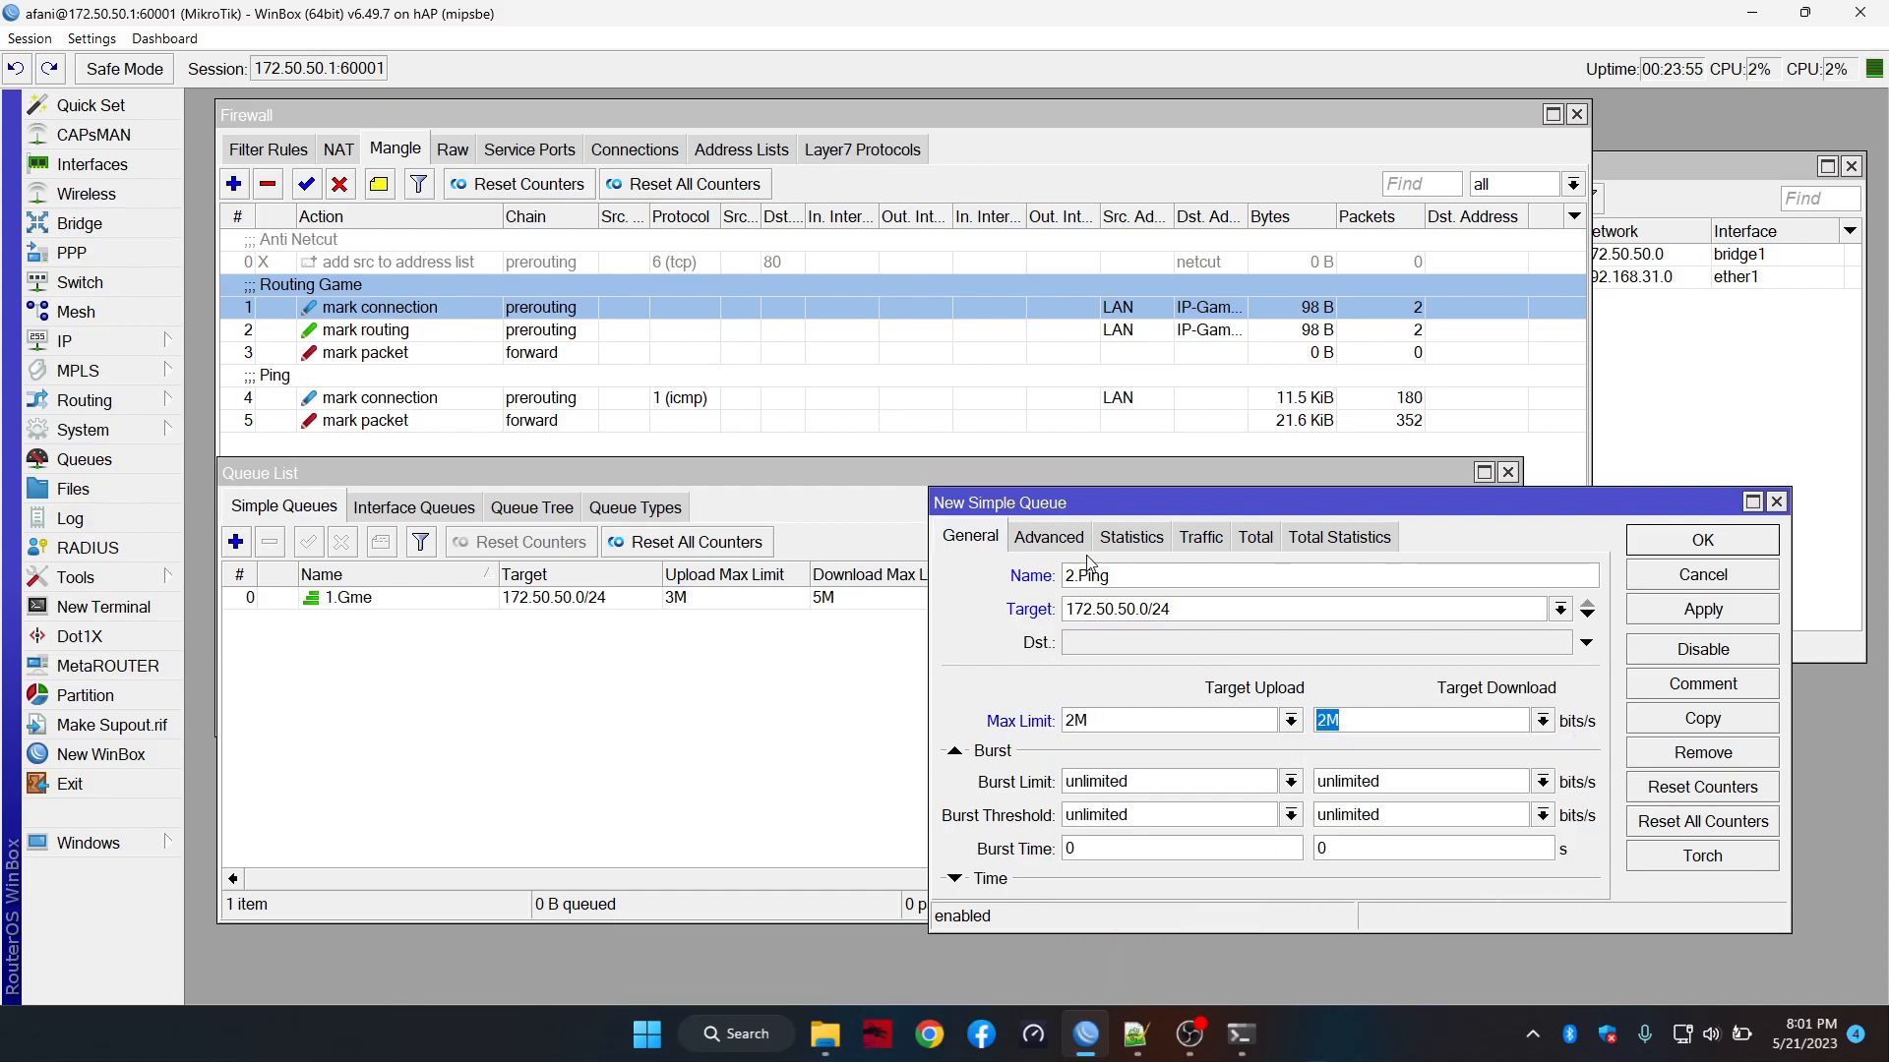
Set the 2.Ping queue's guaranteed limit to 1M for both upload and download
click(1054, 549)
click(1282, 654)
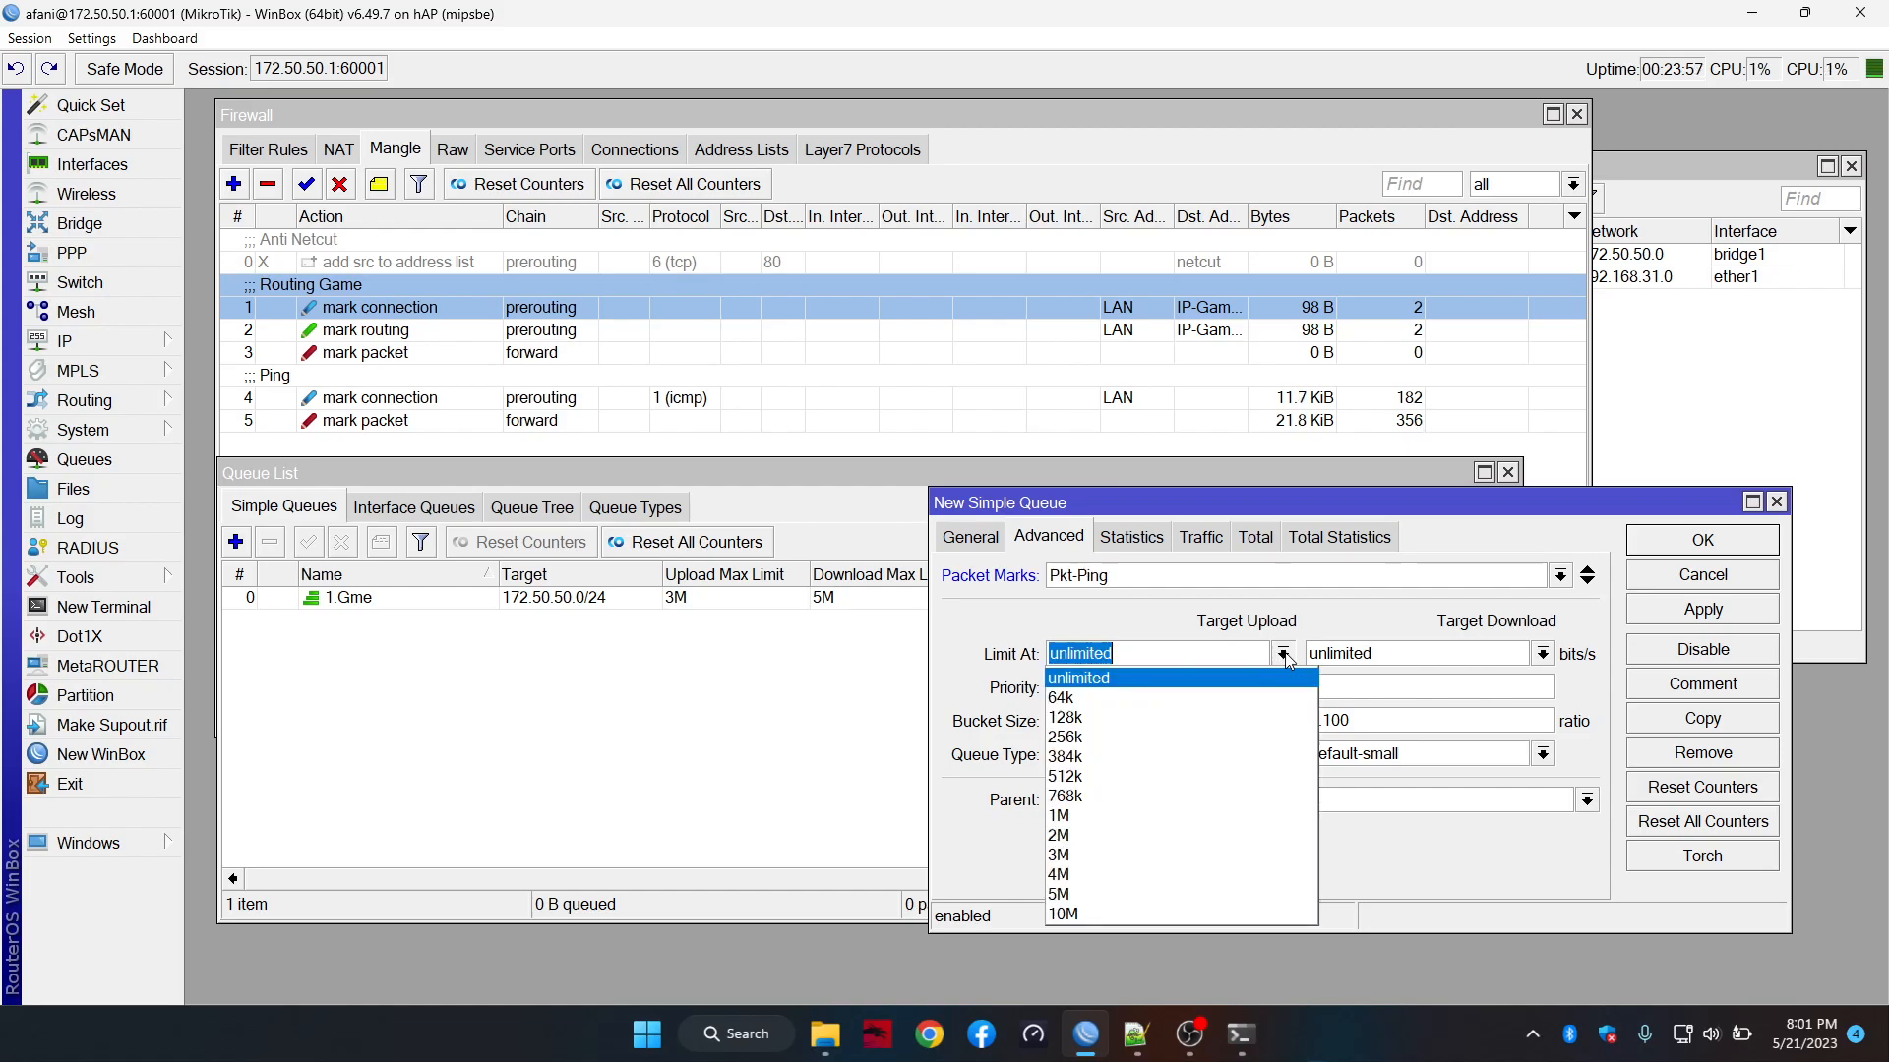
click(1119, 813)
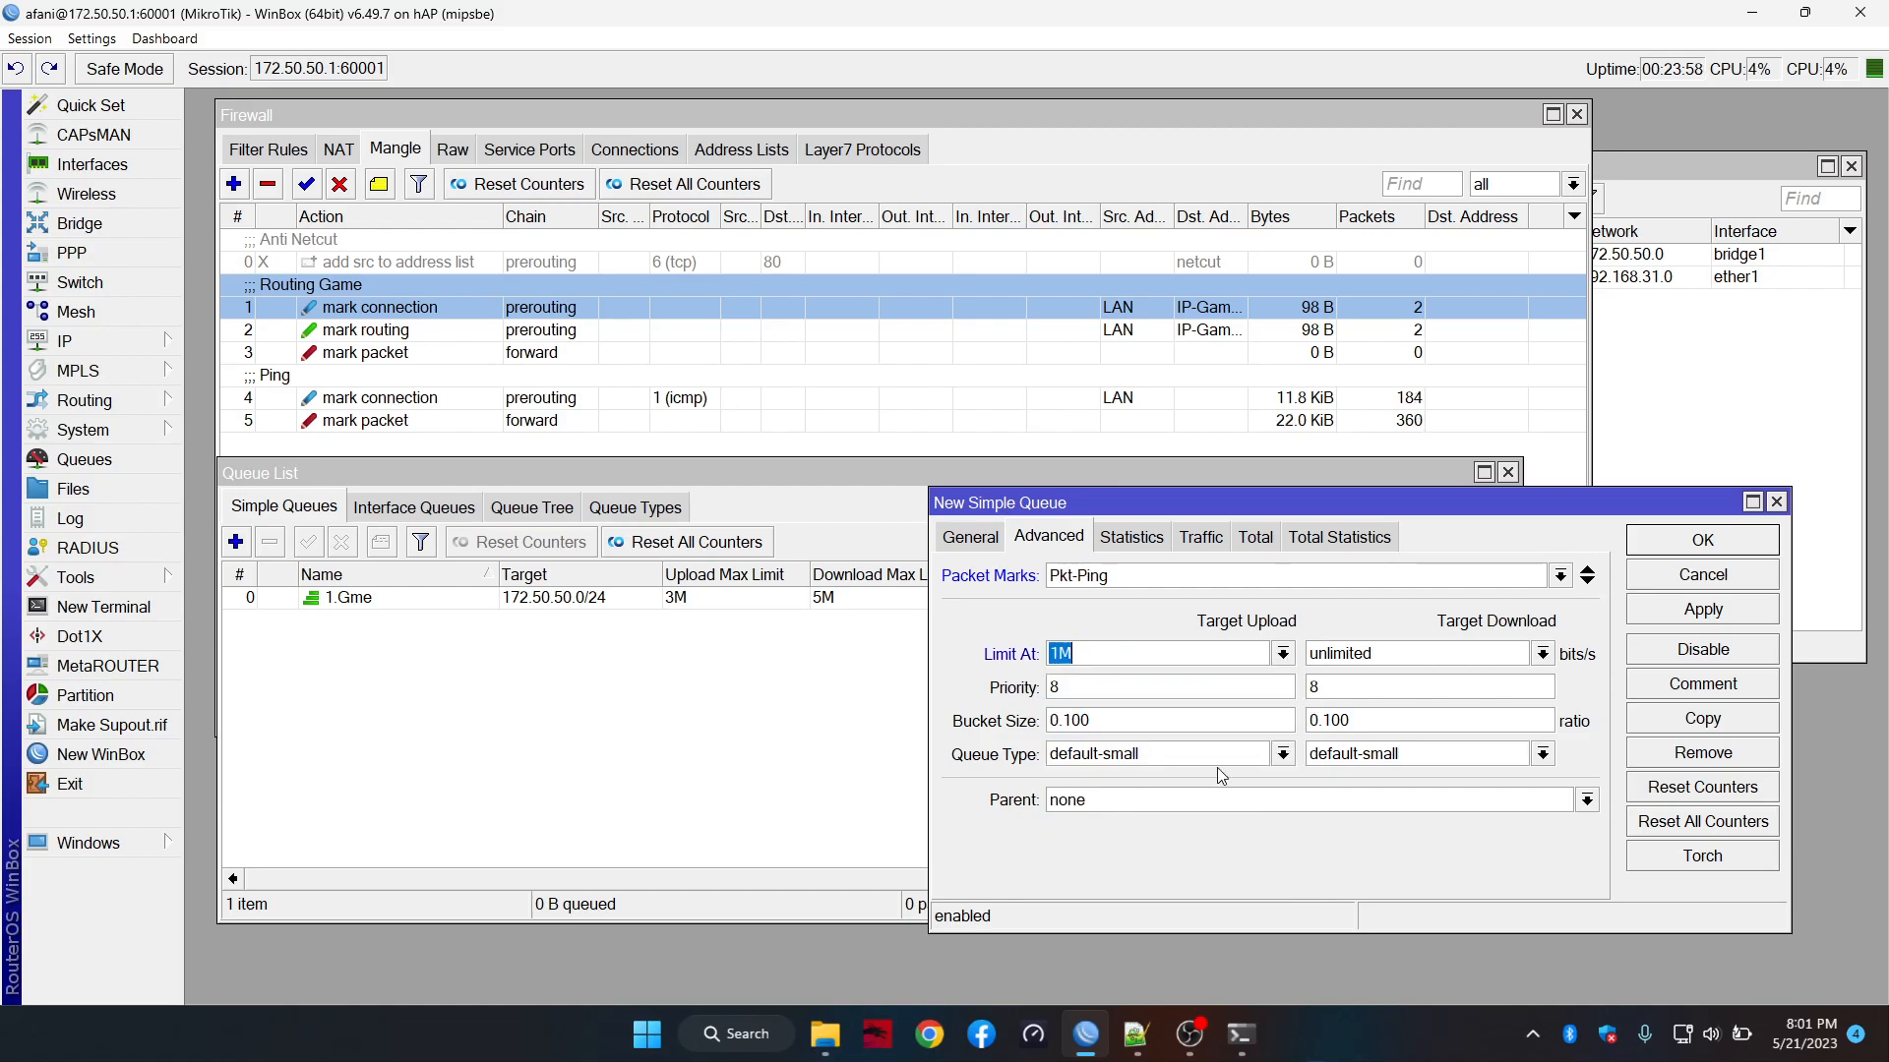
click(1541, 654)
click(1391, 816)
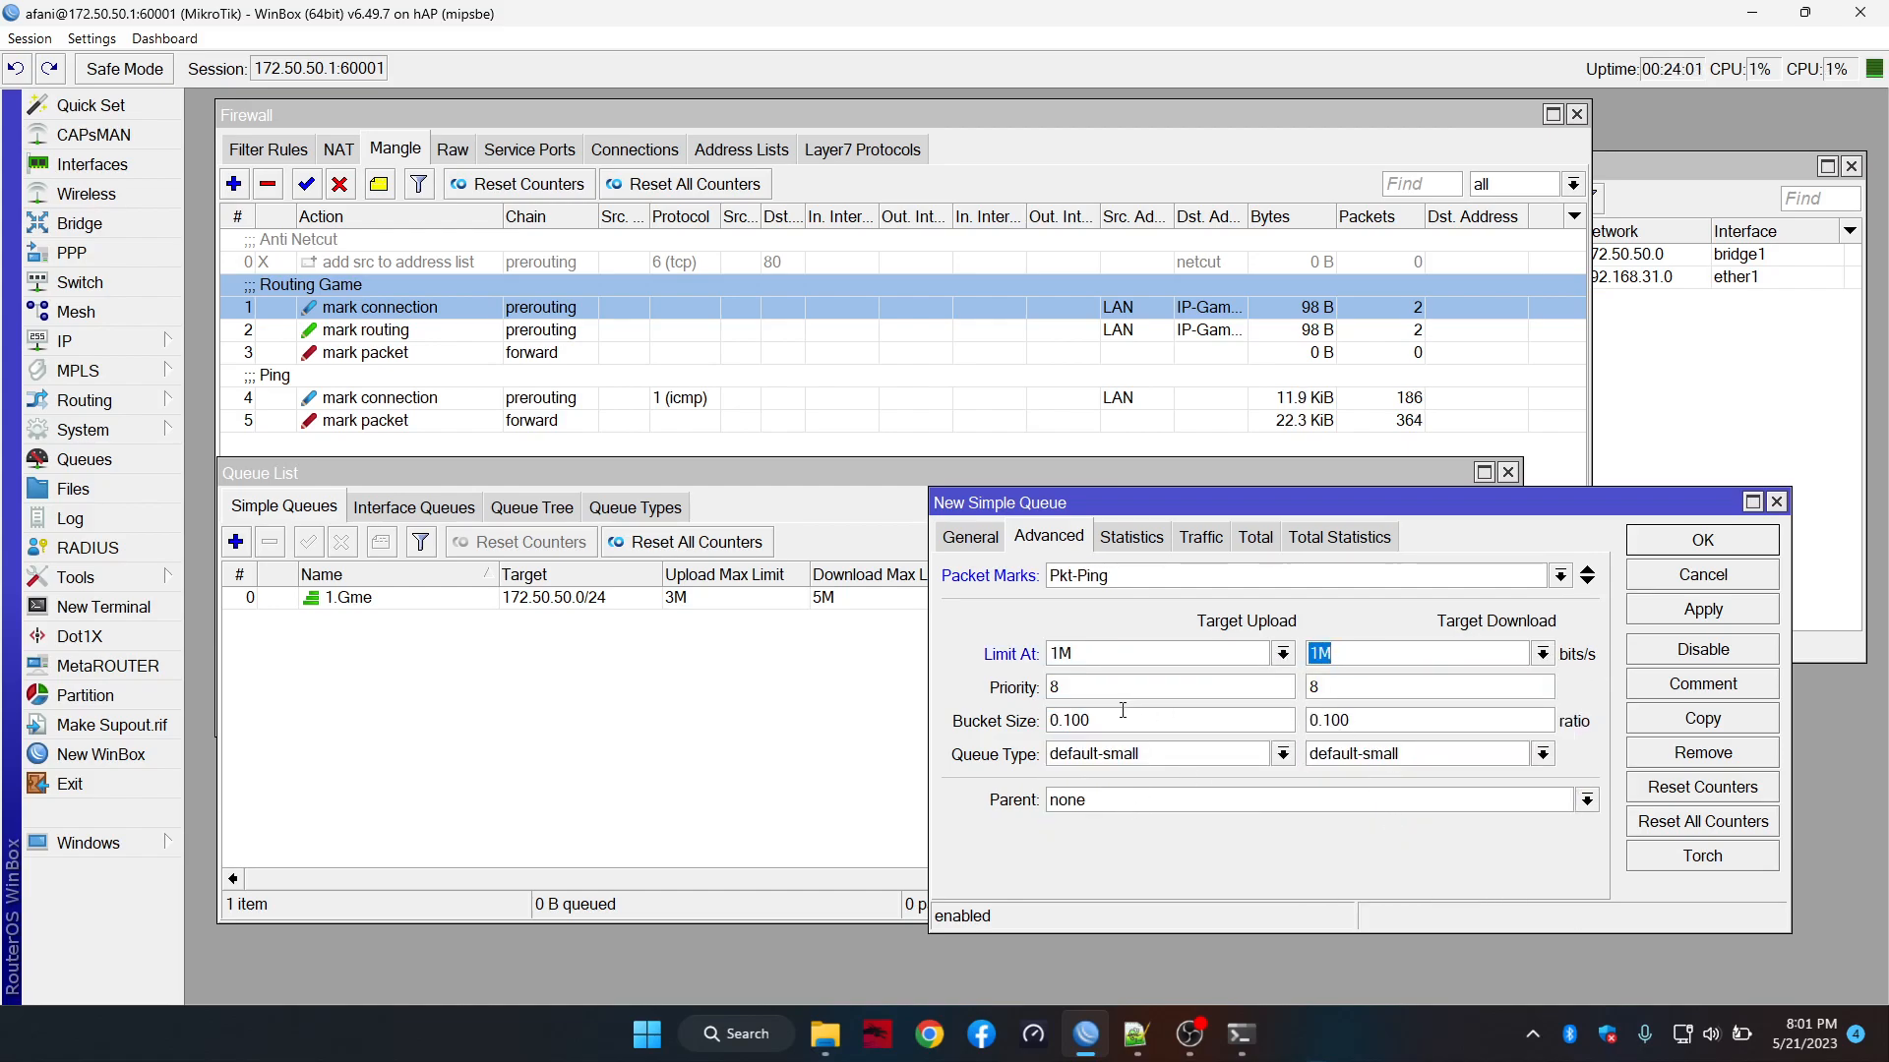
Set the 2.Ping queue's priority to 3 for upload and download, and save the queue
click(1086, 690)
text(3)
double_click(1357, 688)
text(3)
click(1661, 613)
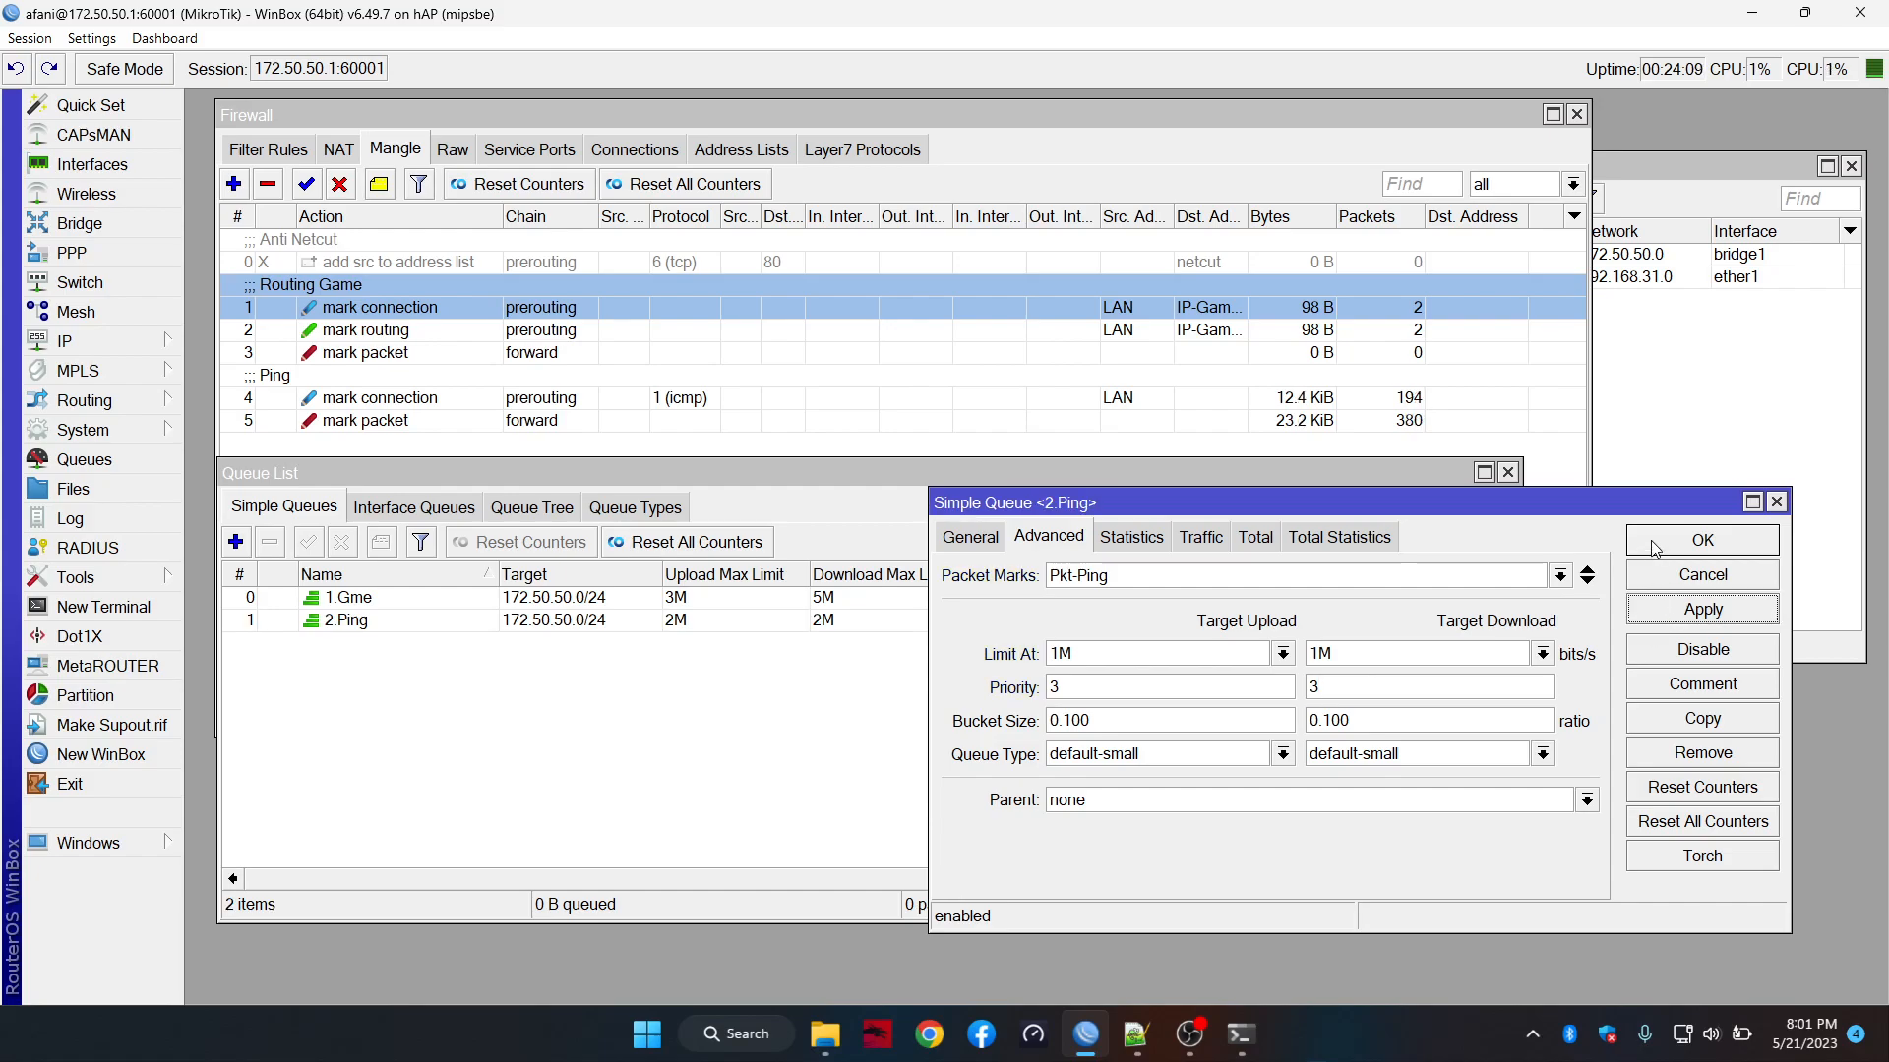
click(1655, 547)
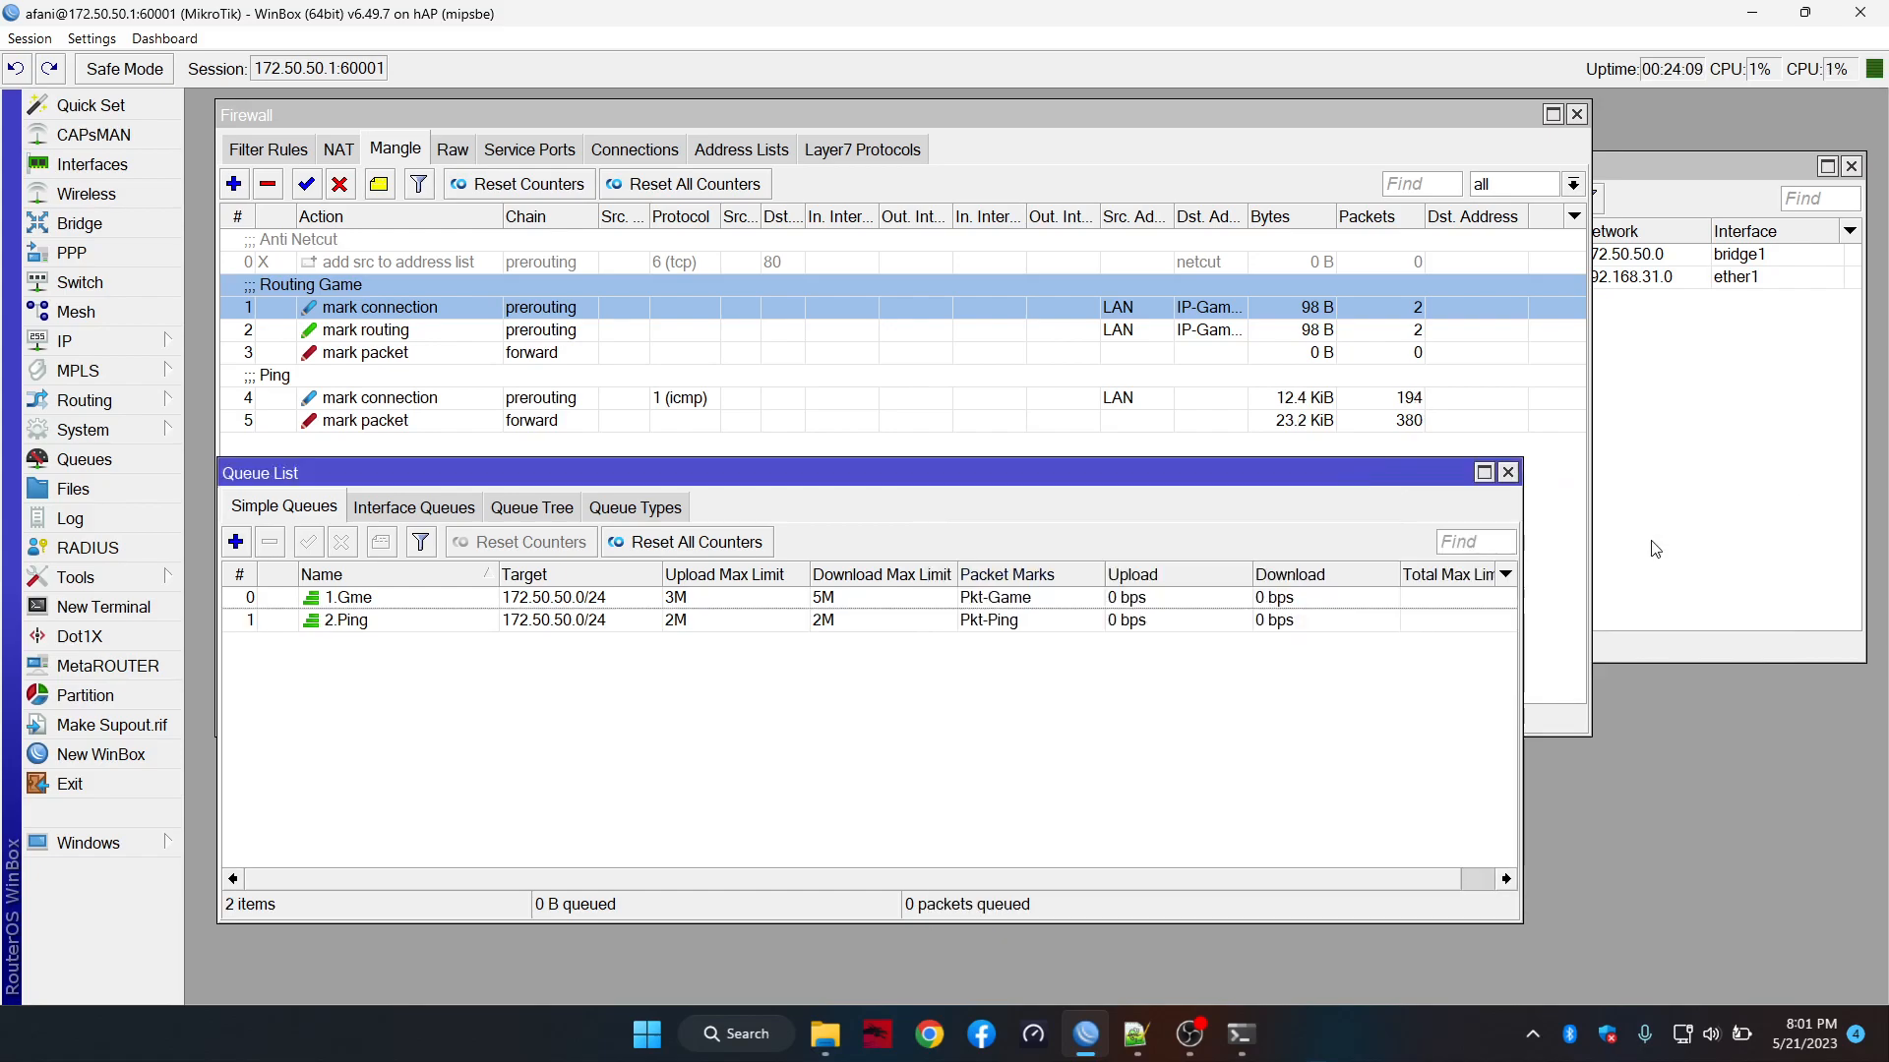
Move the queue list window slightly lower, clear of the firewall's mangle rules
click(1479, 128)
click(1313, 824)
drag(1322, 486, 1348, 532)
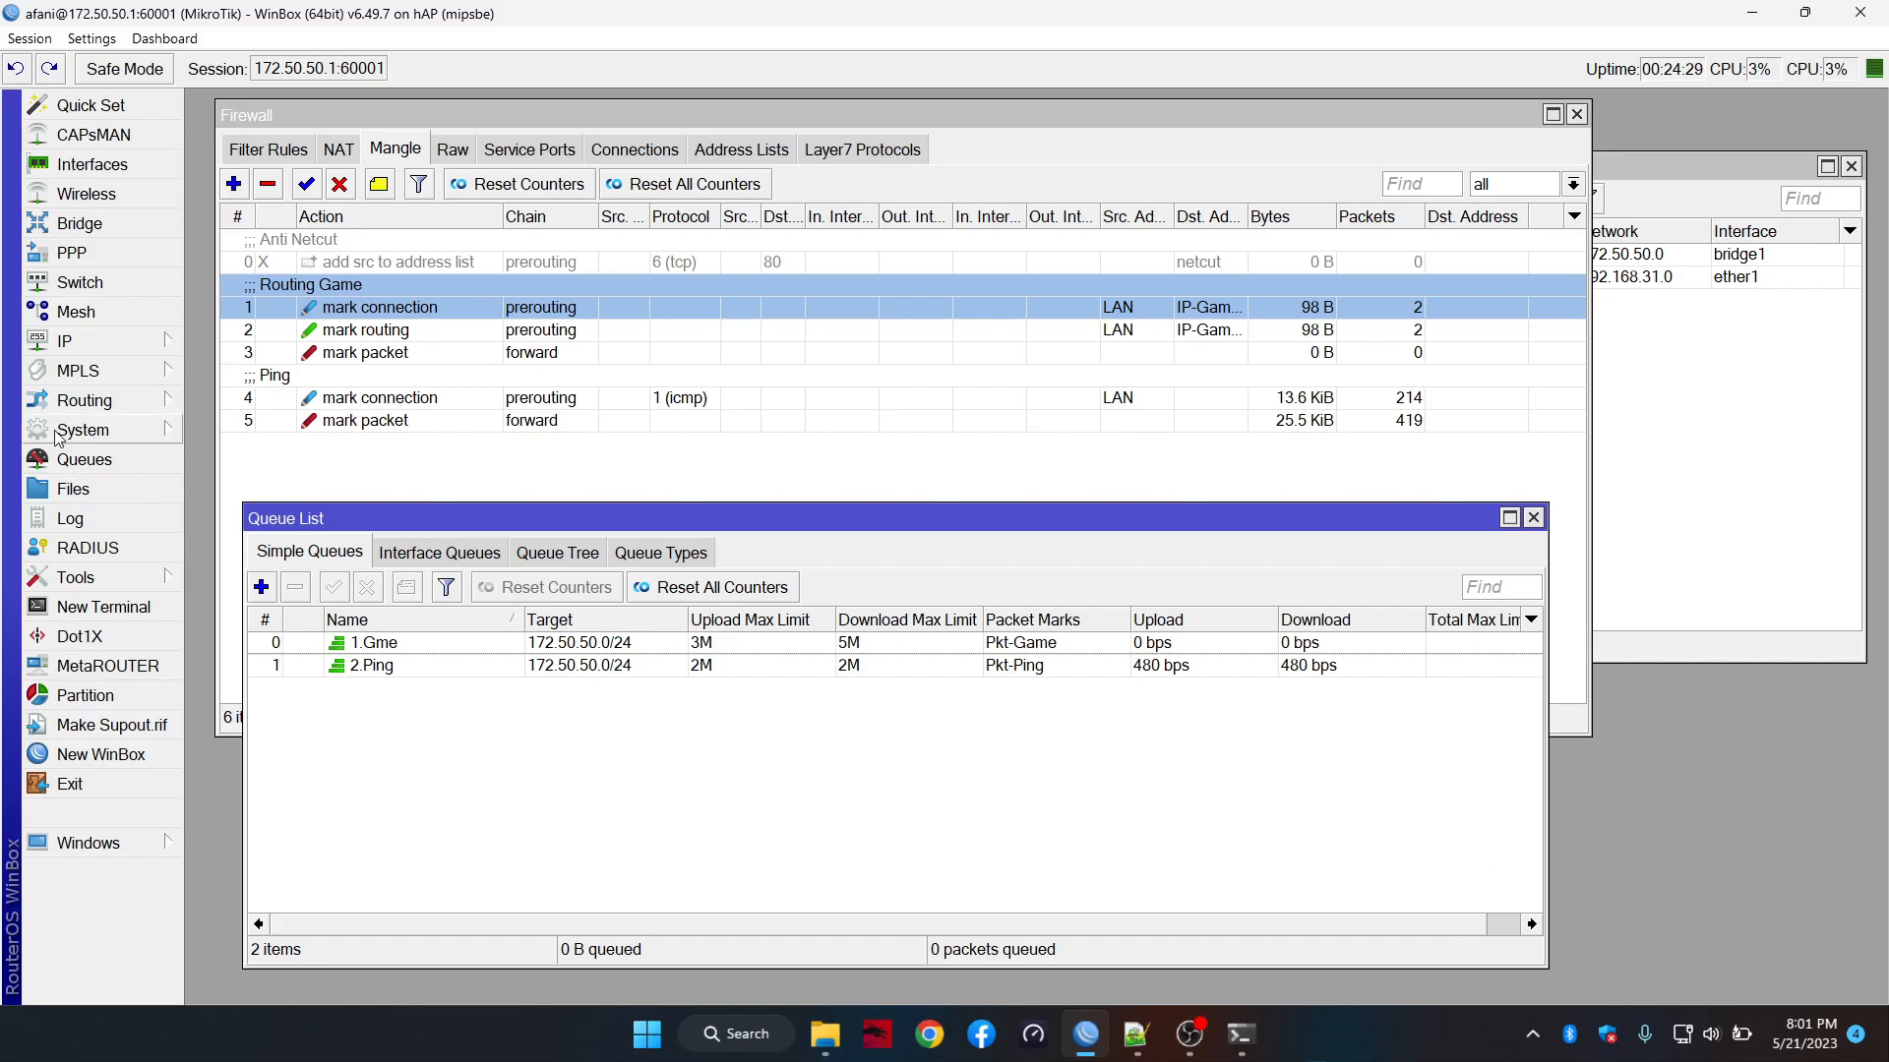
Switch to Command Prompt and stop the running ping
click(1241, 1034)
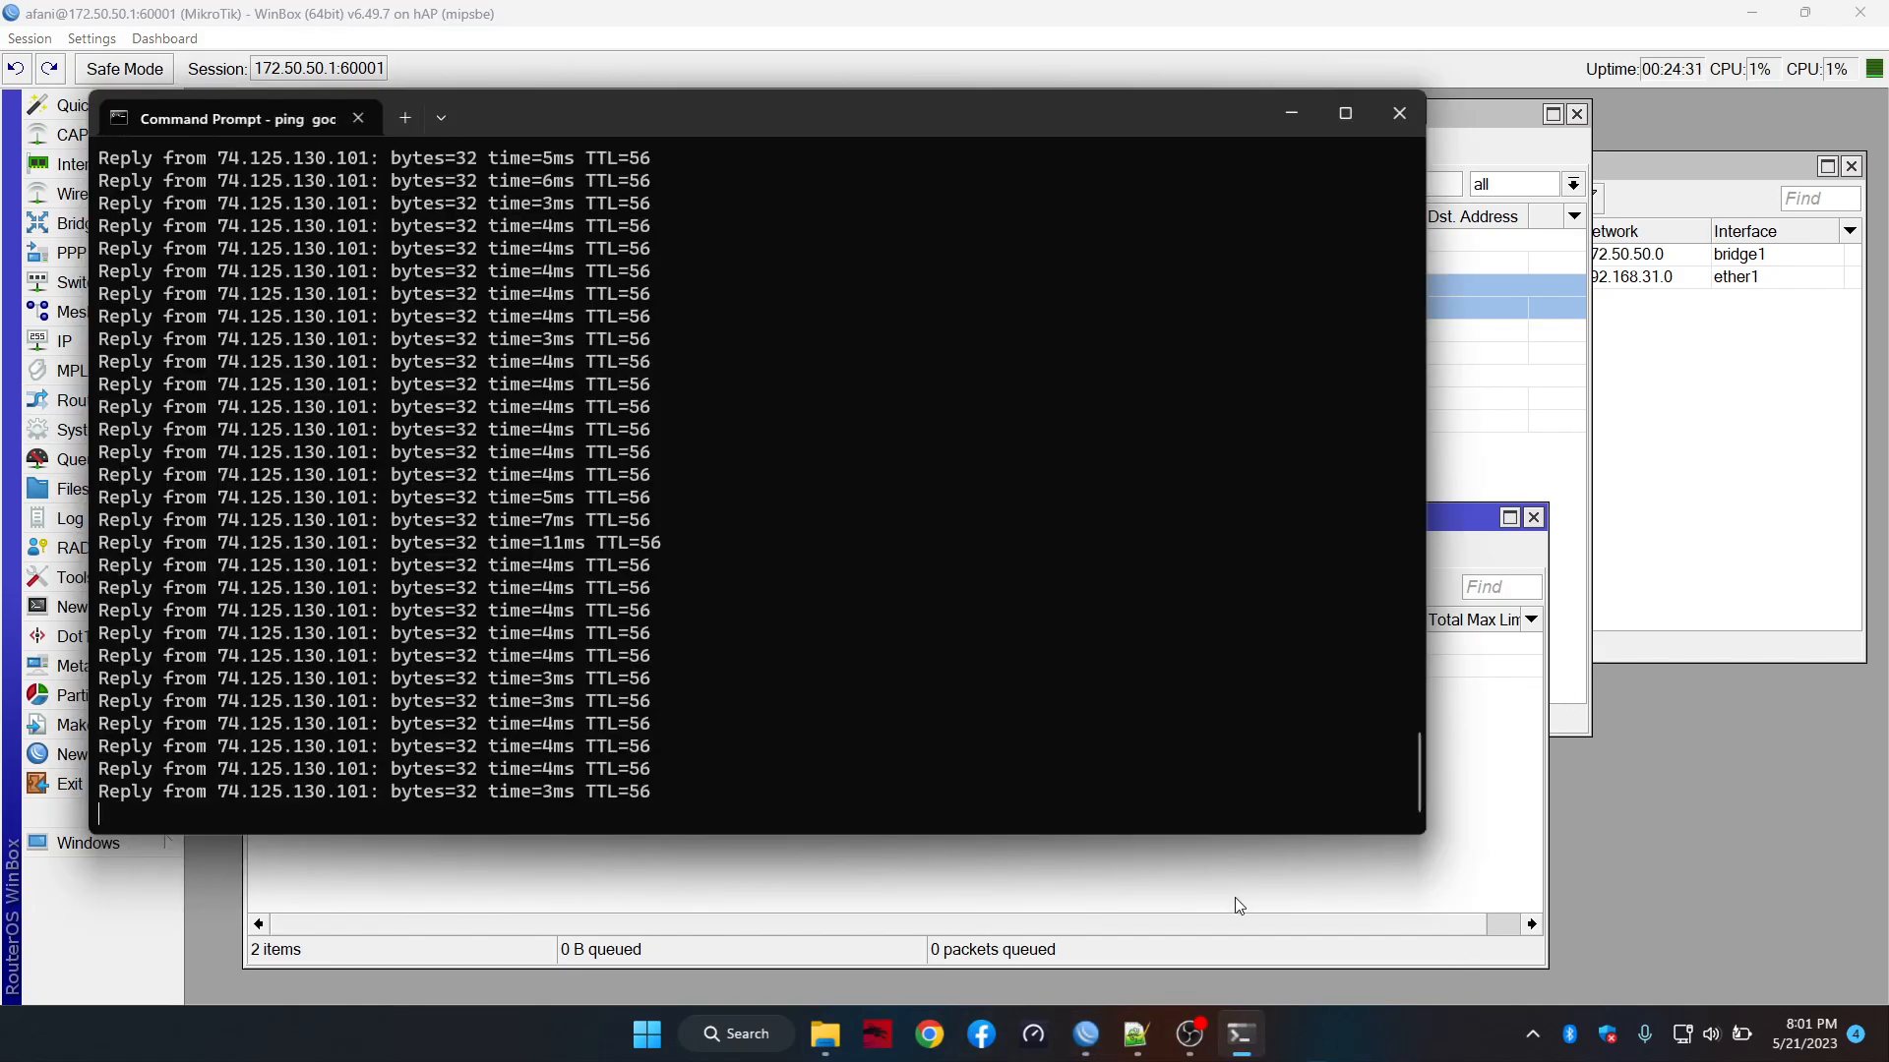
key(ctrl+c)
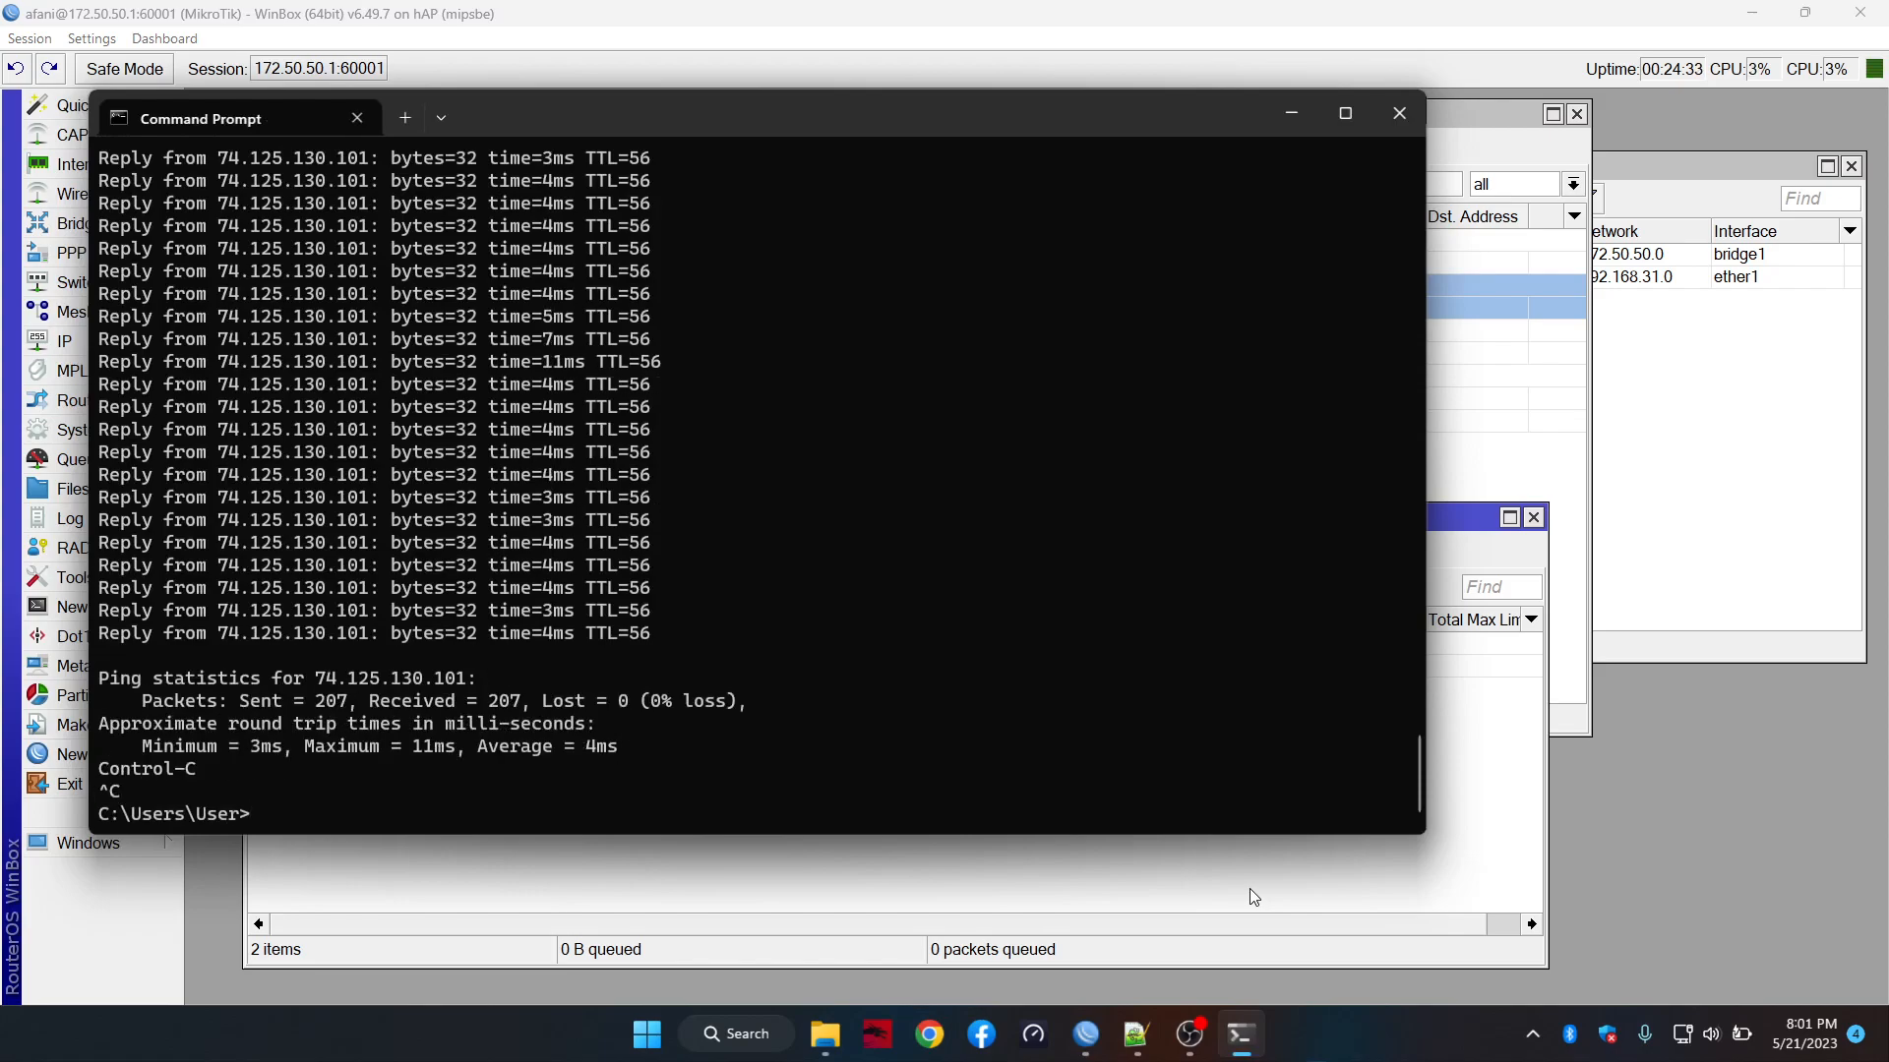
key(Up)
text(-t)
key(BackSpace)
key(BackSpace)
key(BackSpace)
key(BackSpace)
key(BackSpace)
key(BackSpace)
key(BackSpace)
key(BackSpace)
key(BackSpace)
key(BackSpace)
key(BackSpace)
key(BackSpace)
key(BackSpace)
key(BackSpace)
key(BackSpace)
text(ping)
key(BackSpace)
key(BackSpace)
key(BackSpace)
Run ipconfig to look up the Ethernet adapter's IPv4 address, and return to WinBox
text(ipconfig)
key(Return)
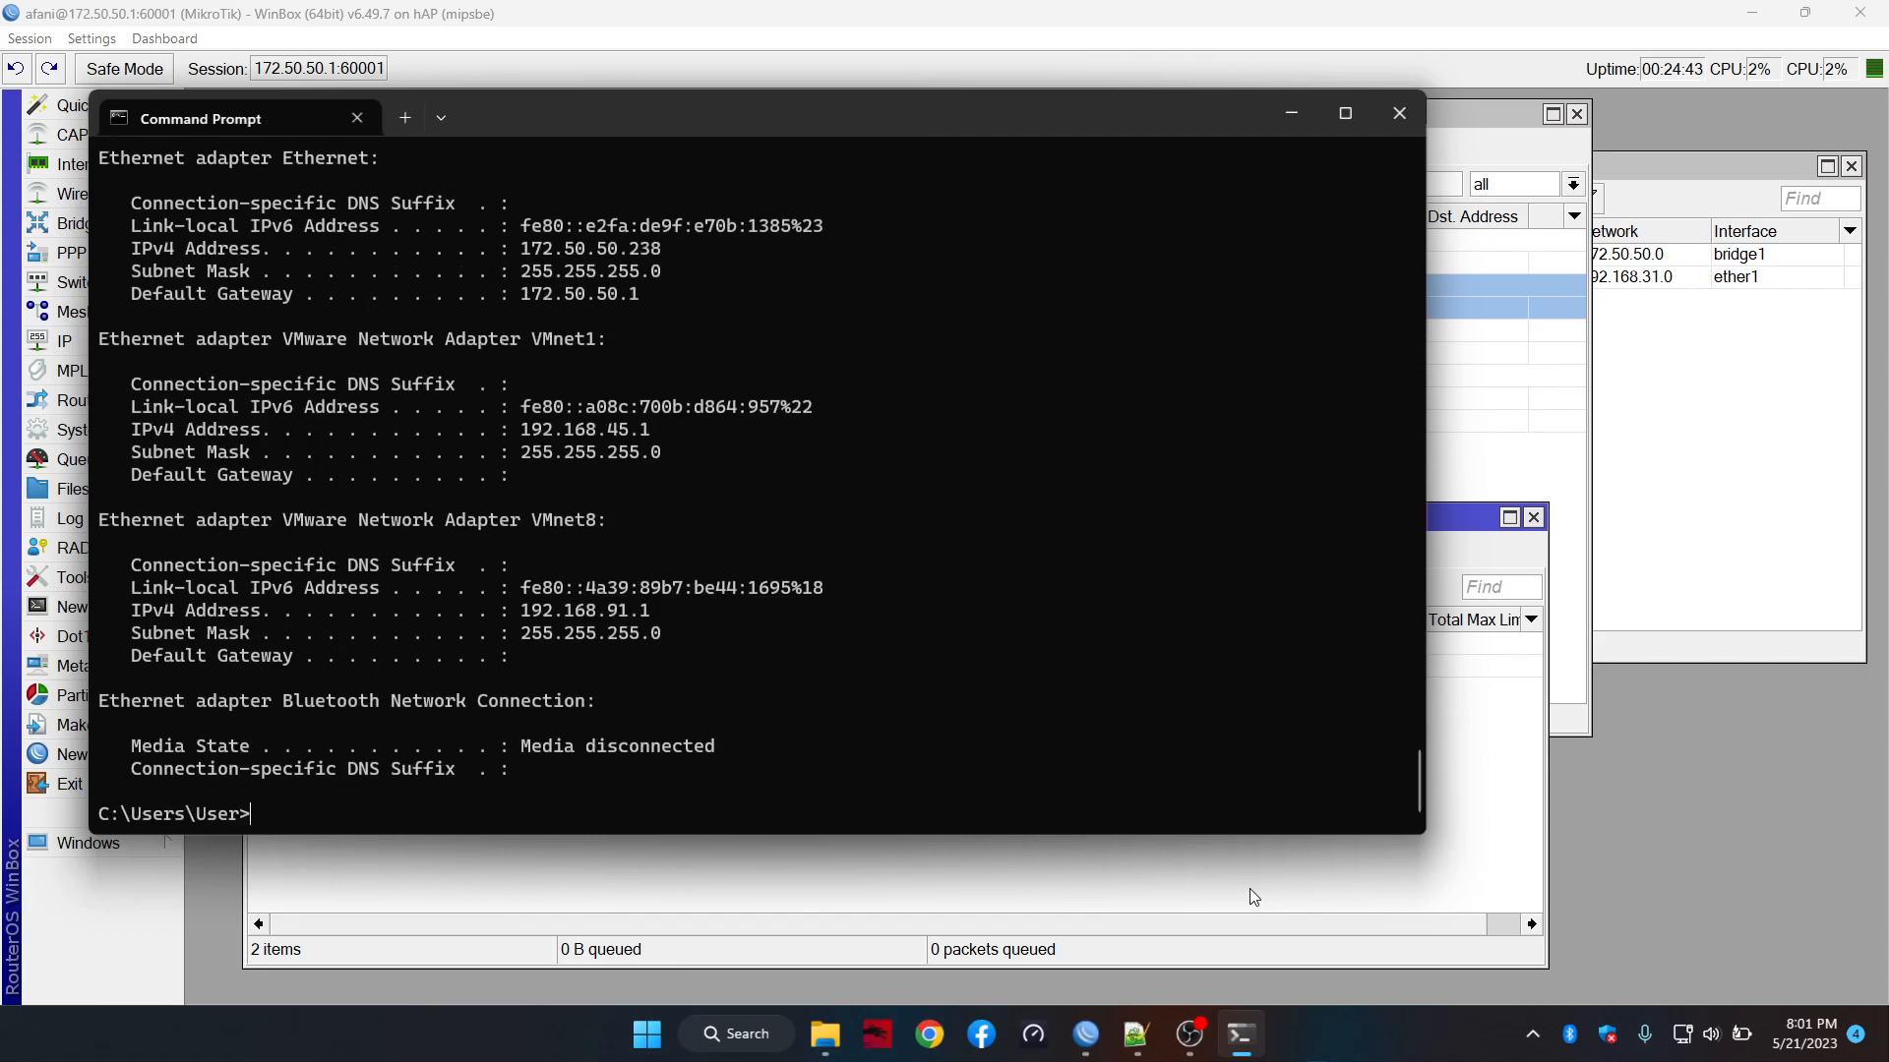
scroll(640, 539, up, 3)
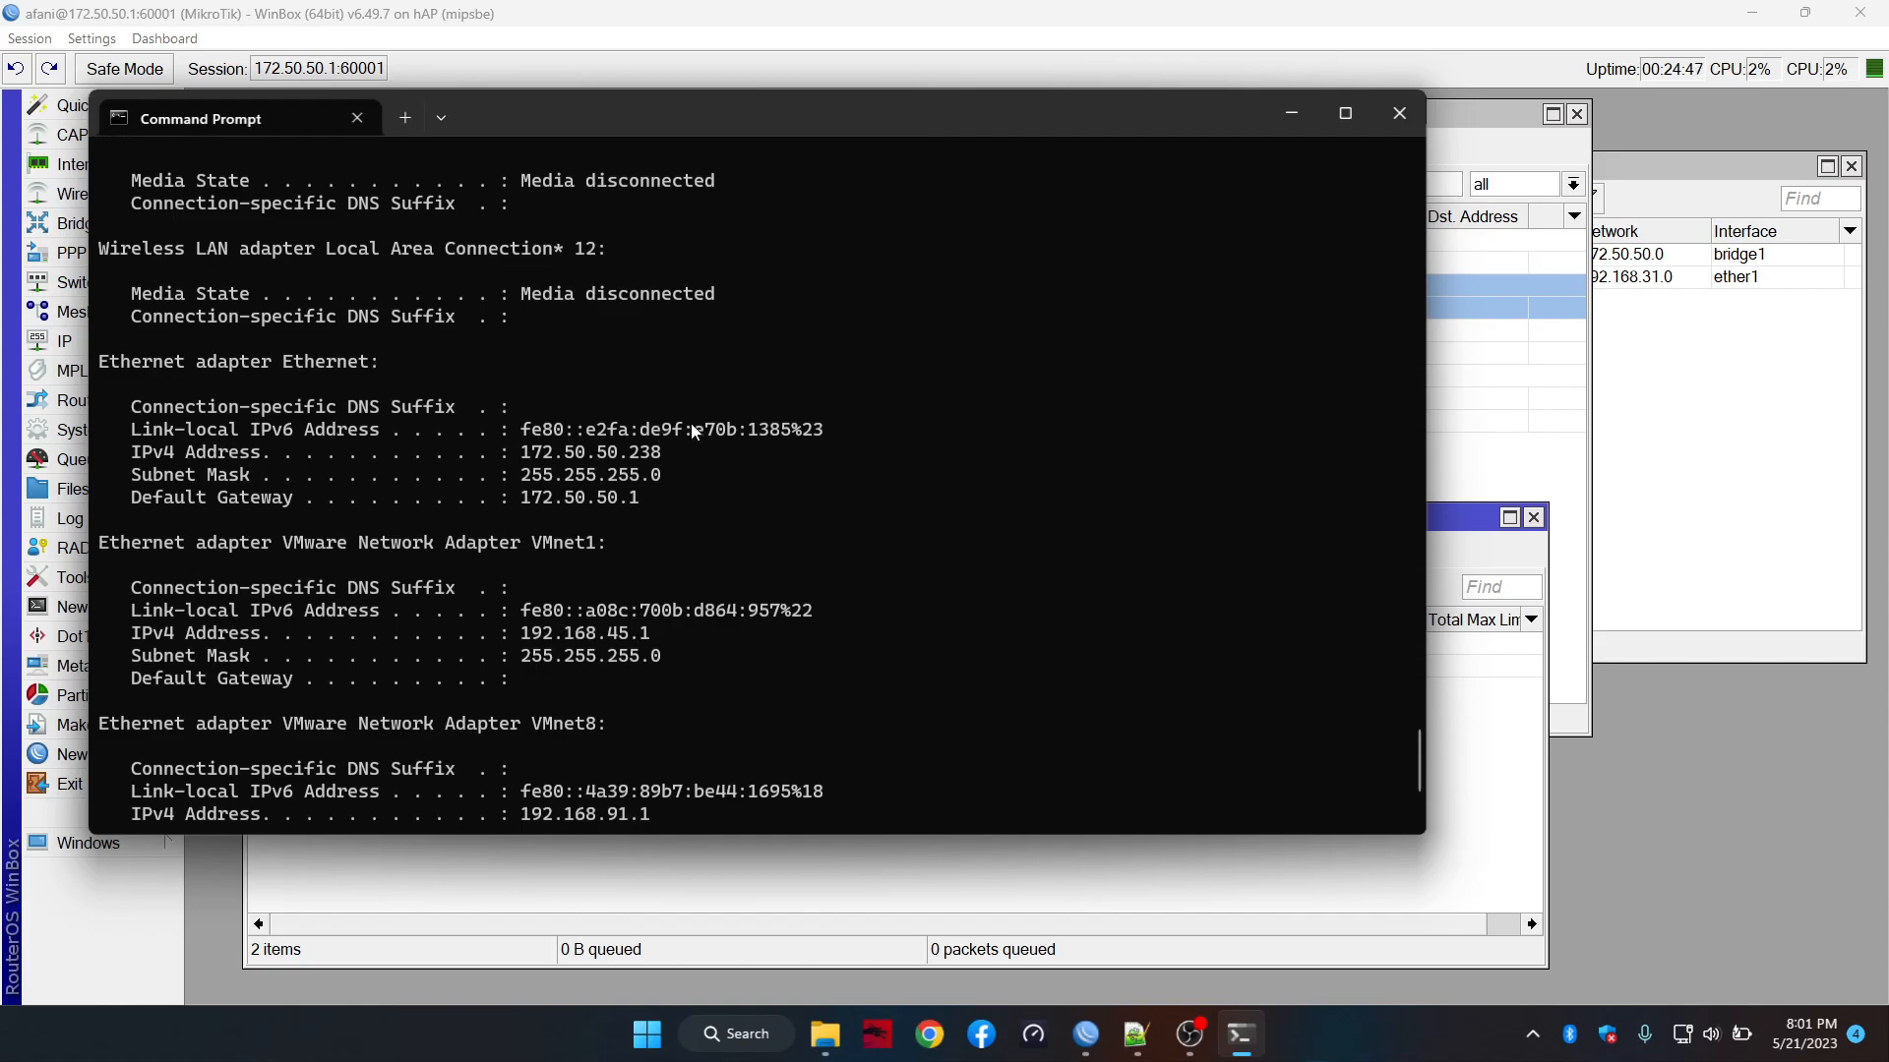
click(1294, 115)
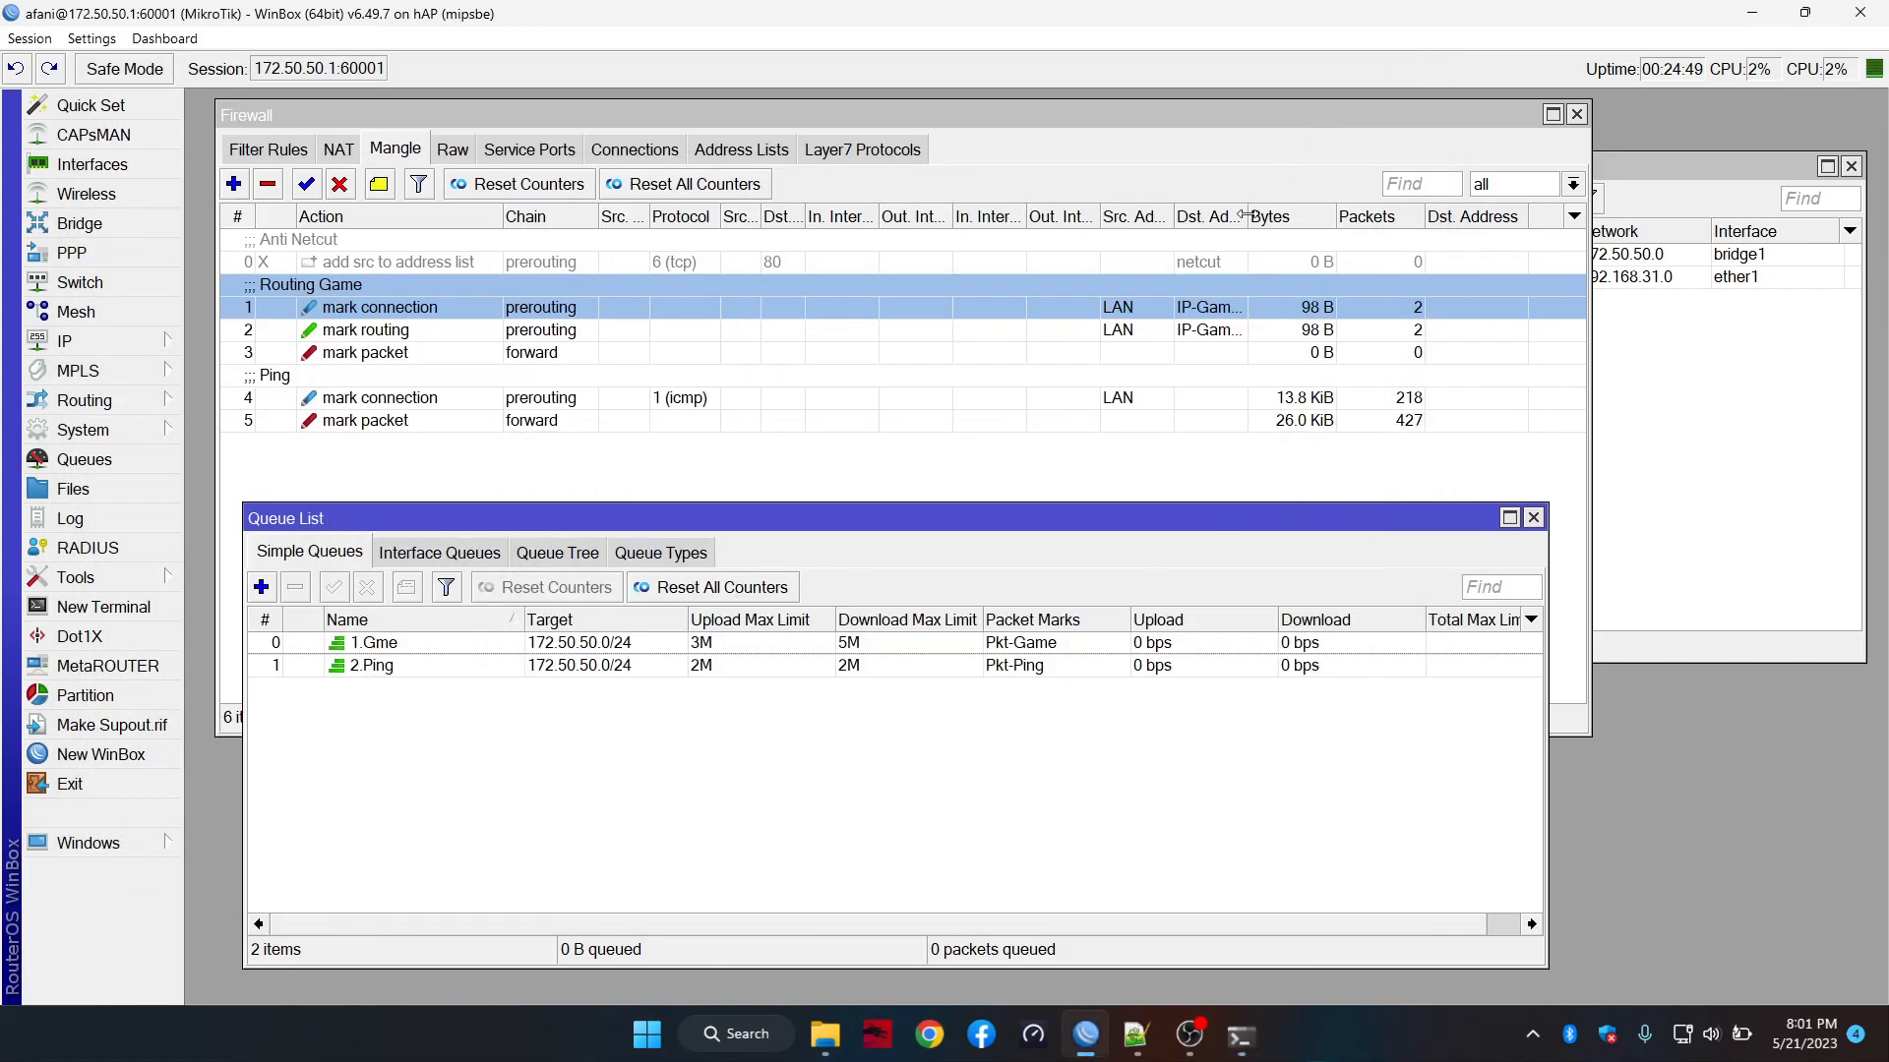
Start a new simple queue named LAN with the target 172.50.50.0
click(262, 588)
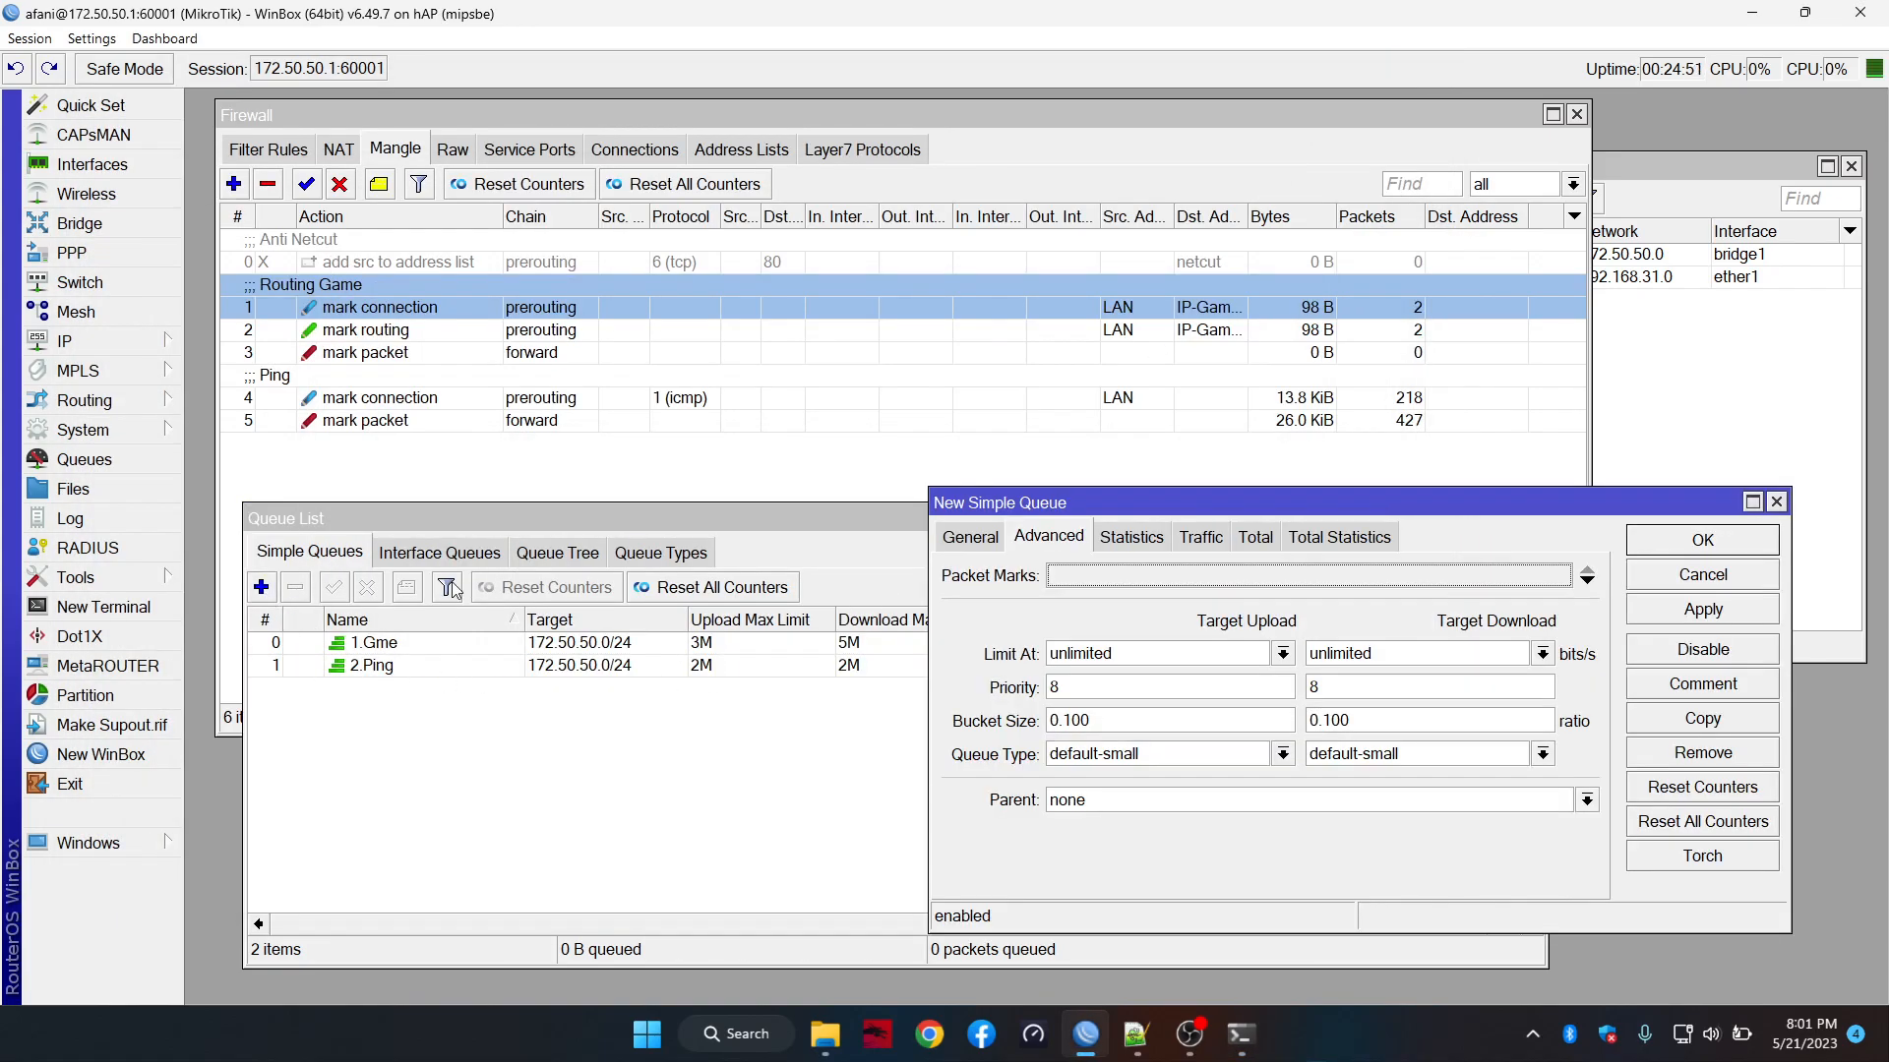
click(987, 539)
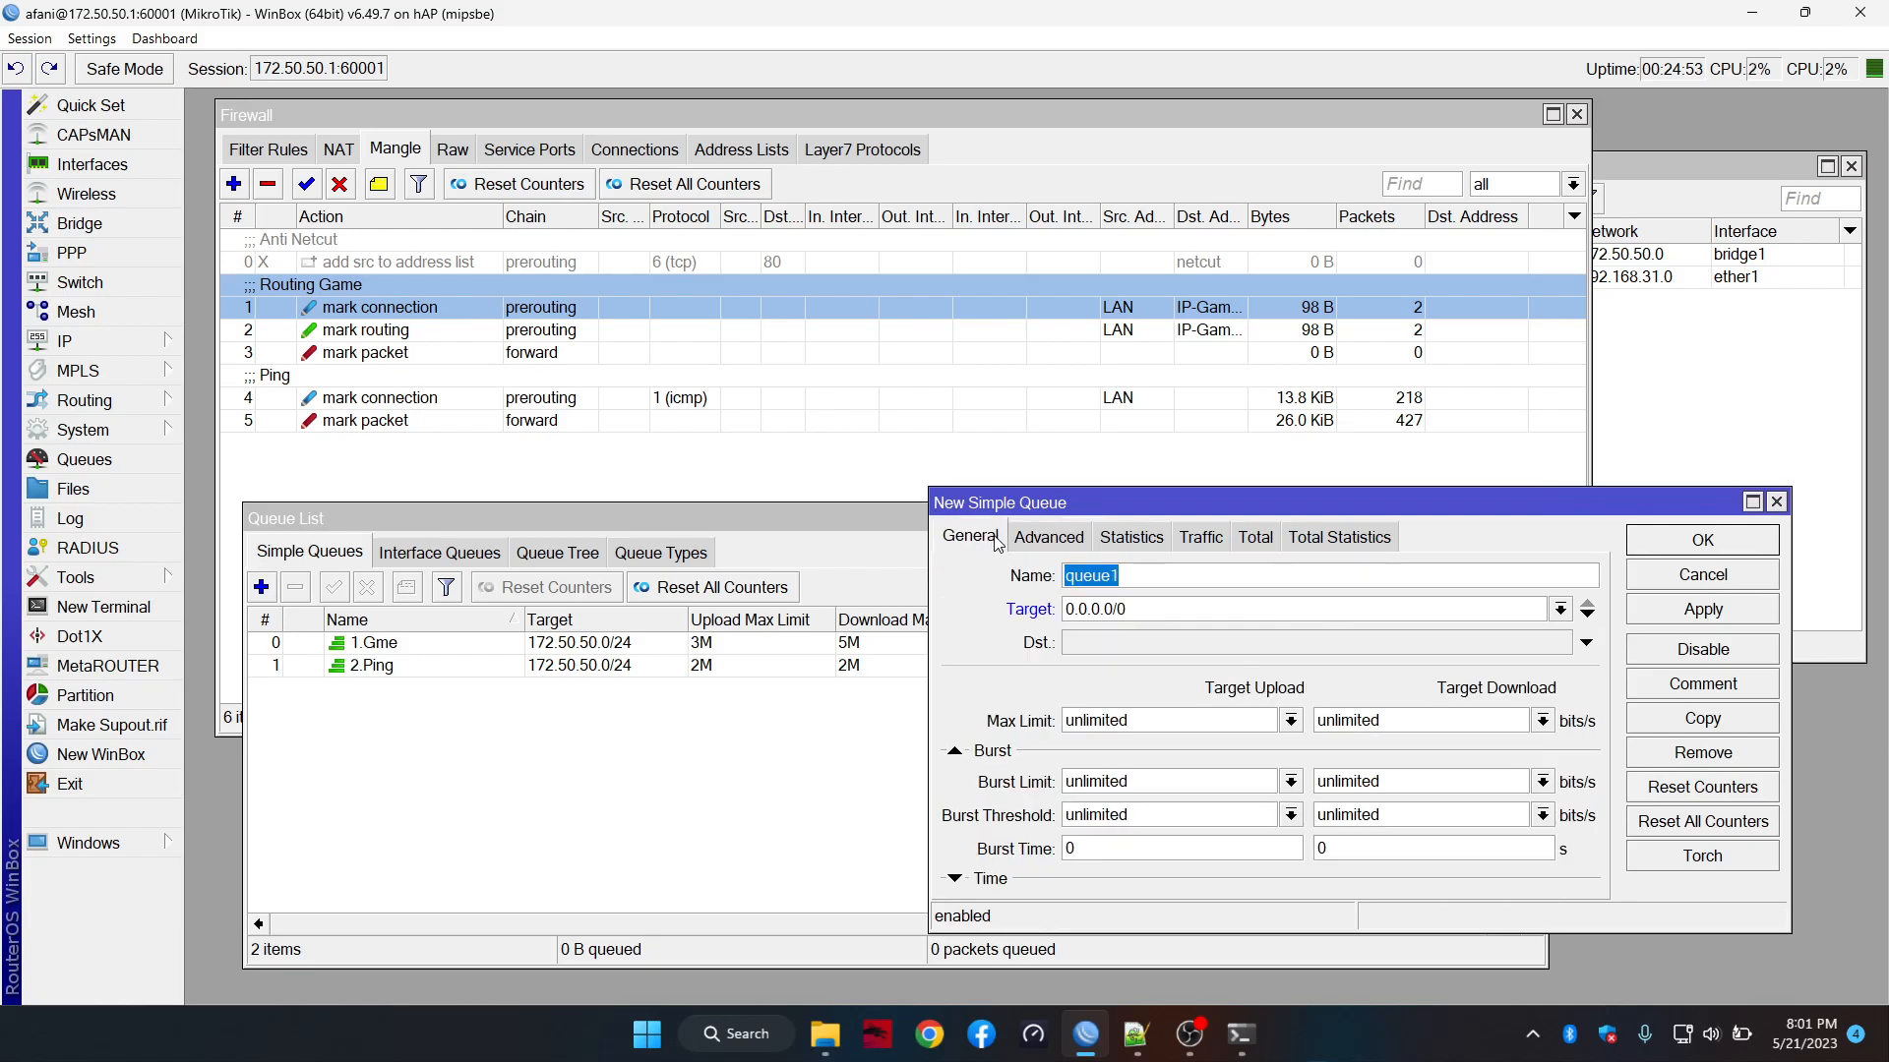
text(LAN)
key(Tab)
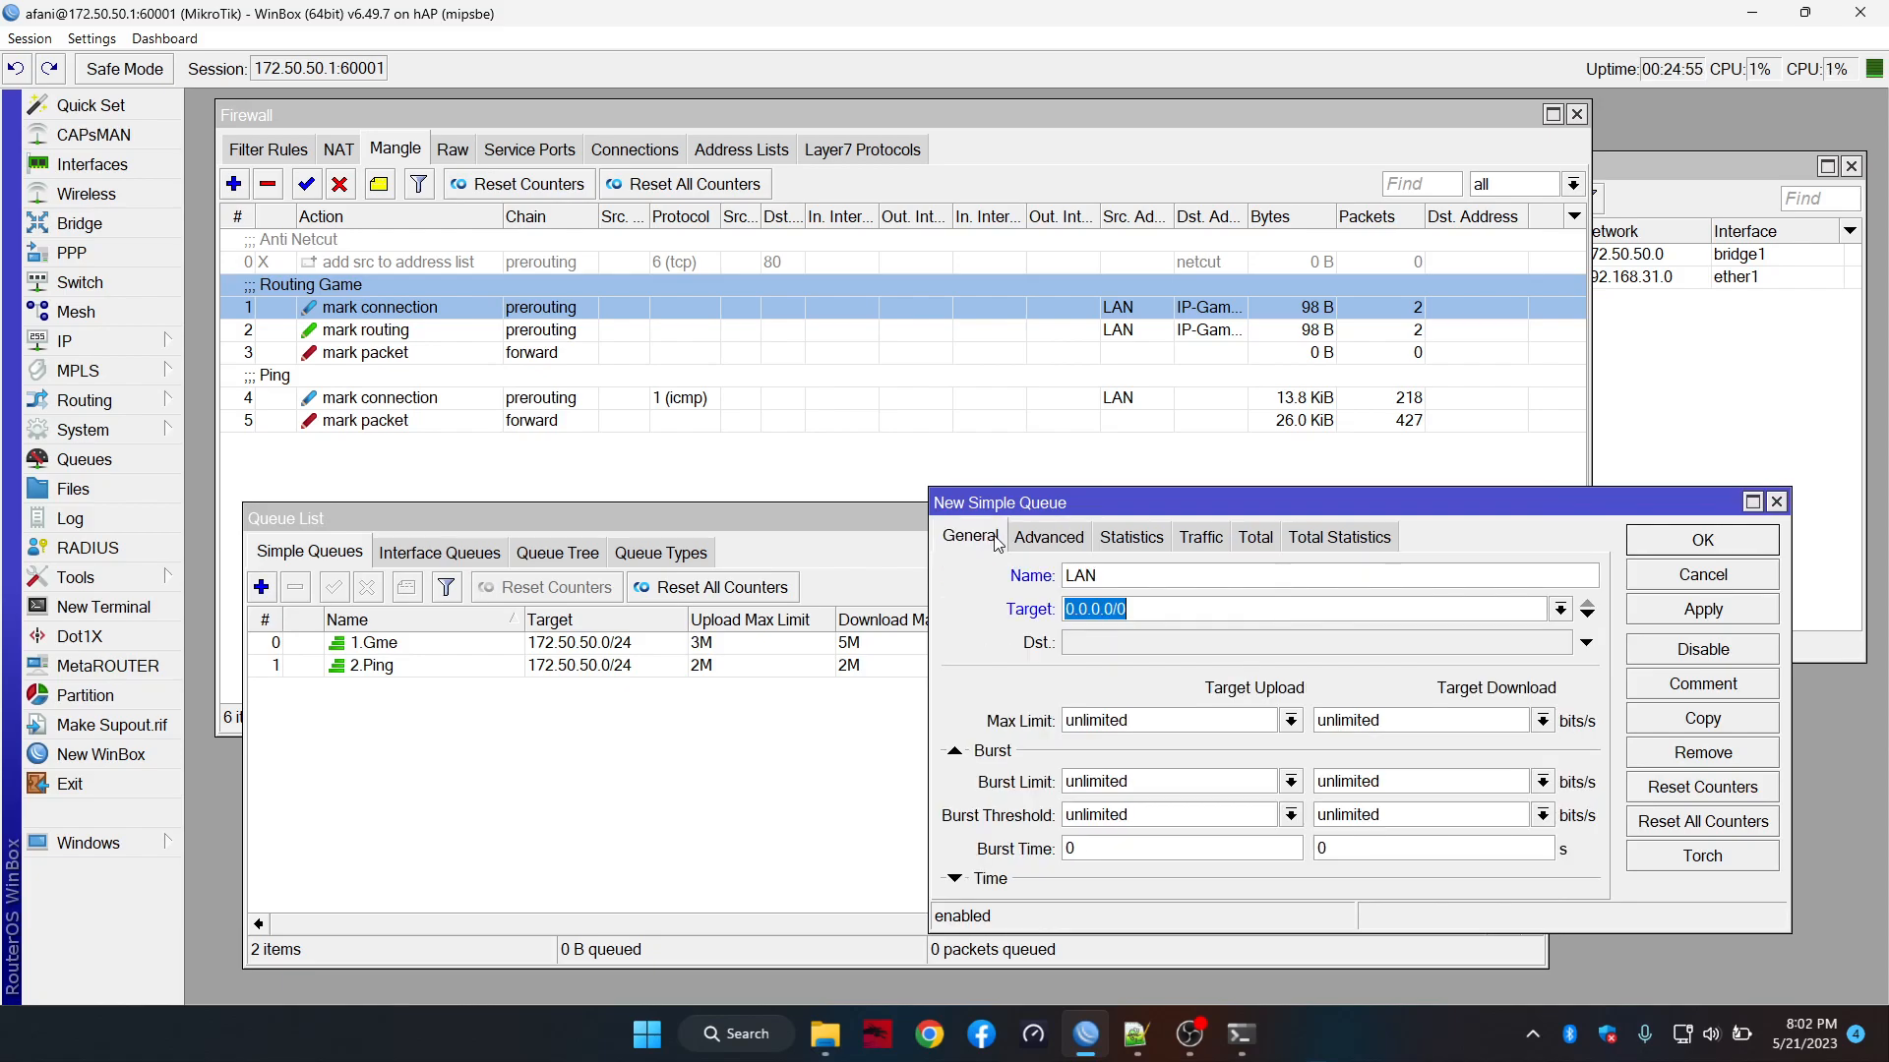
text(192)
text(72.50.5)
text(0.0)
Set the LAN queue's maximum limit to 20M for upload and download, and save the queue
click(1289, 721)
click(1252, 723)
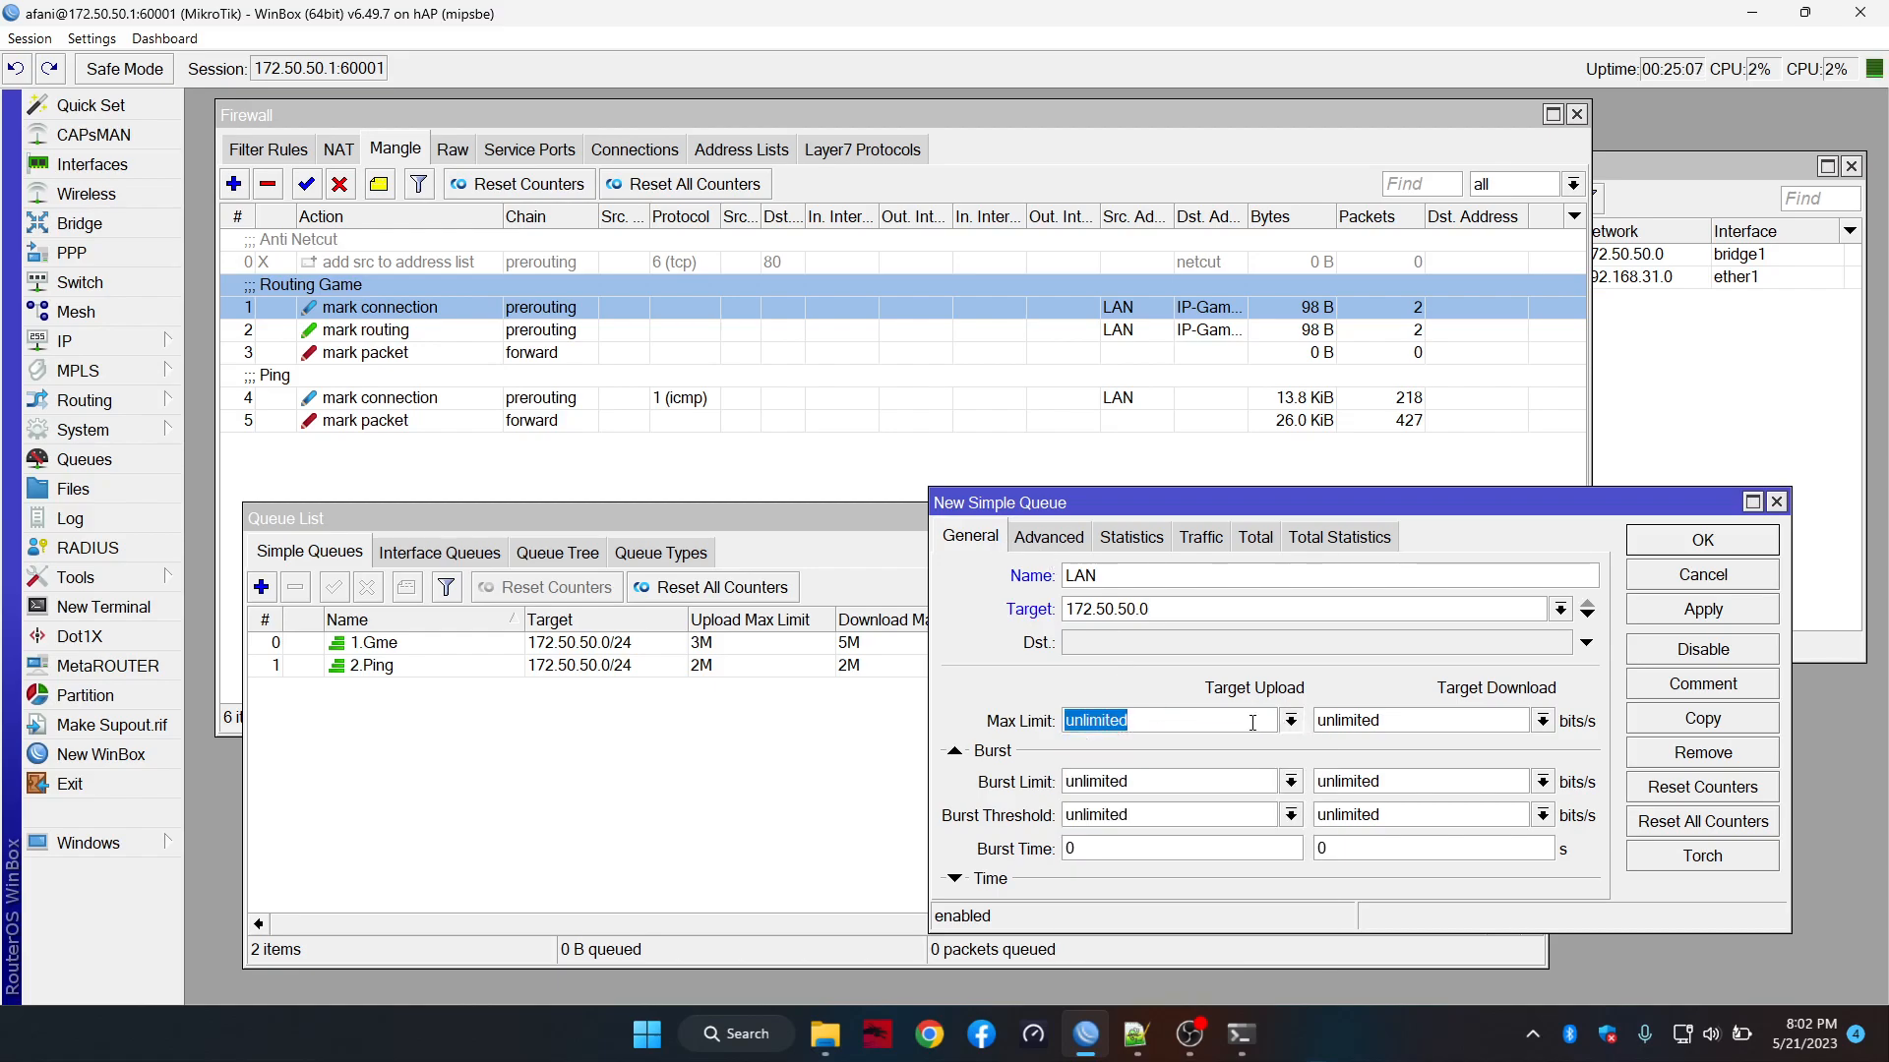
text(20M)
key(Tab)
text(2)
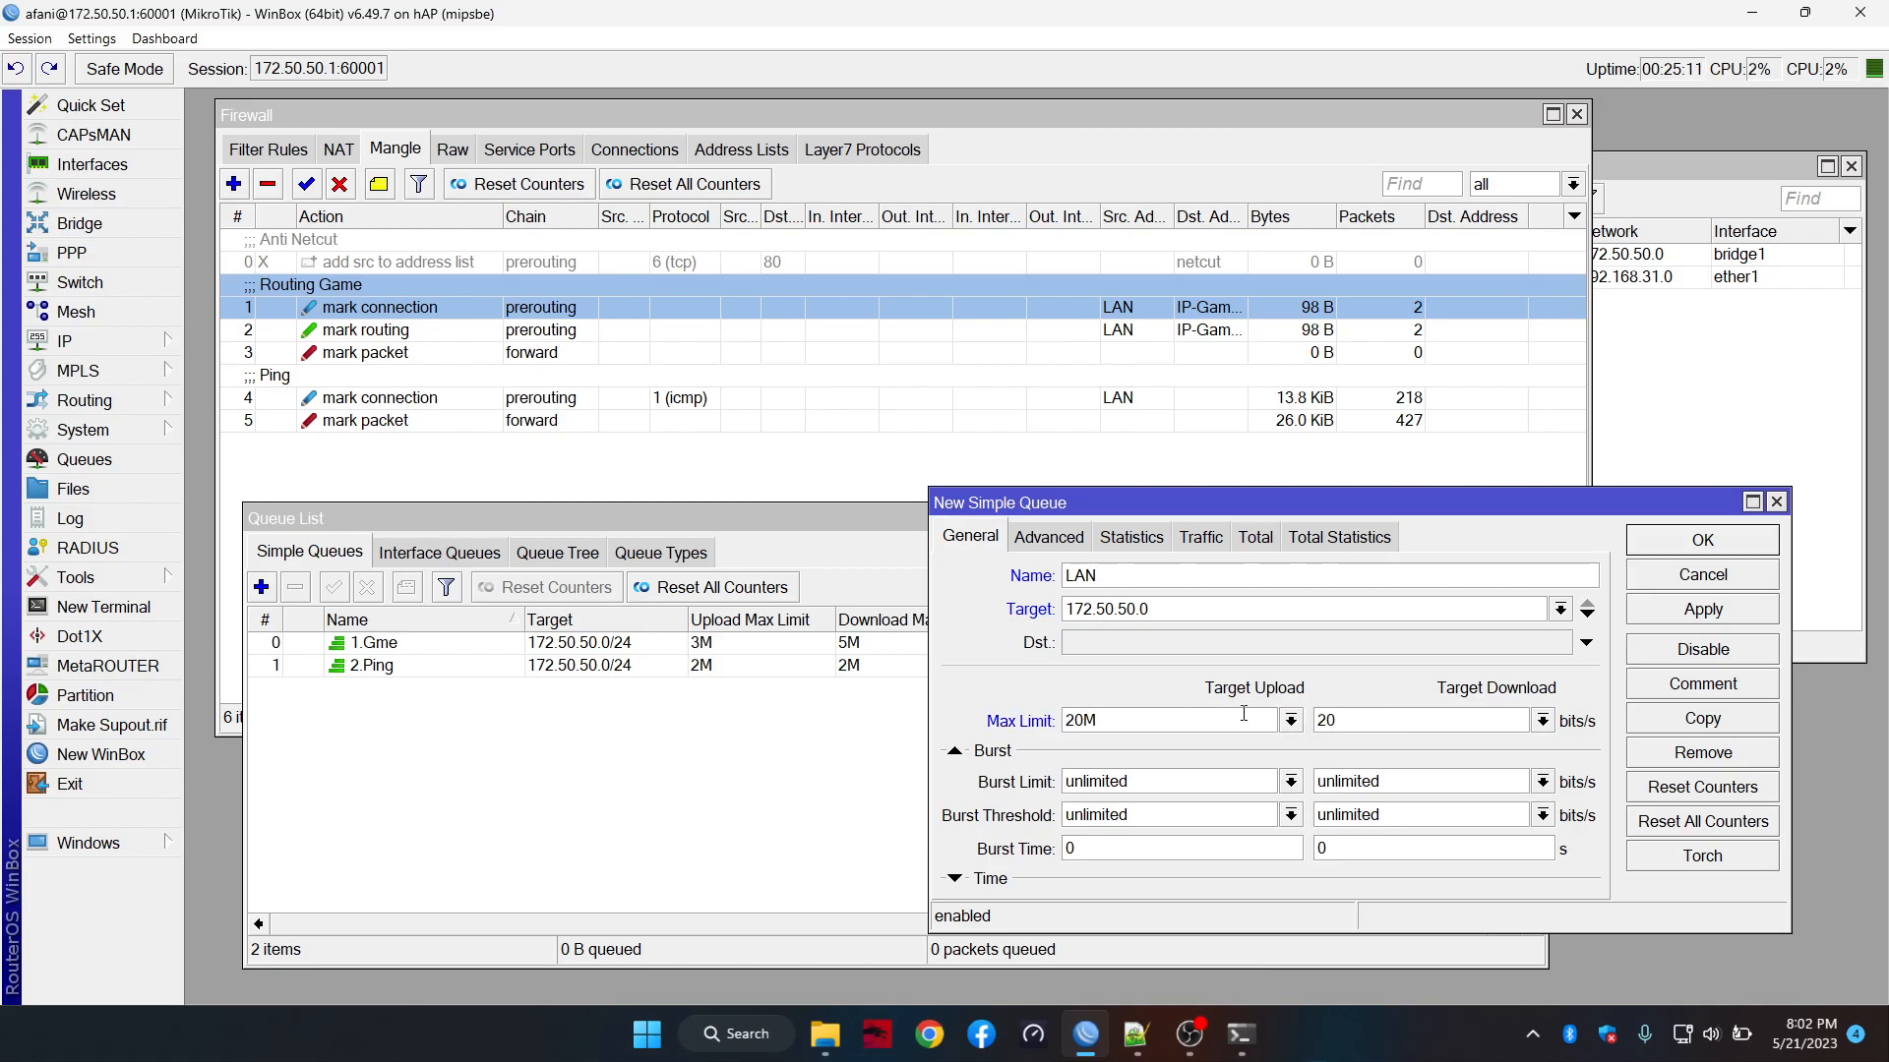
text(0M)
click(1678, 609)
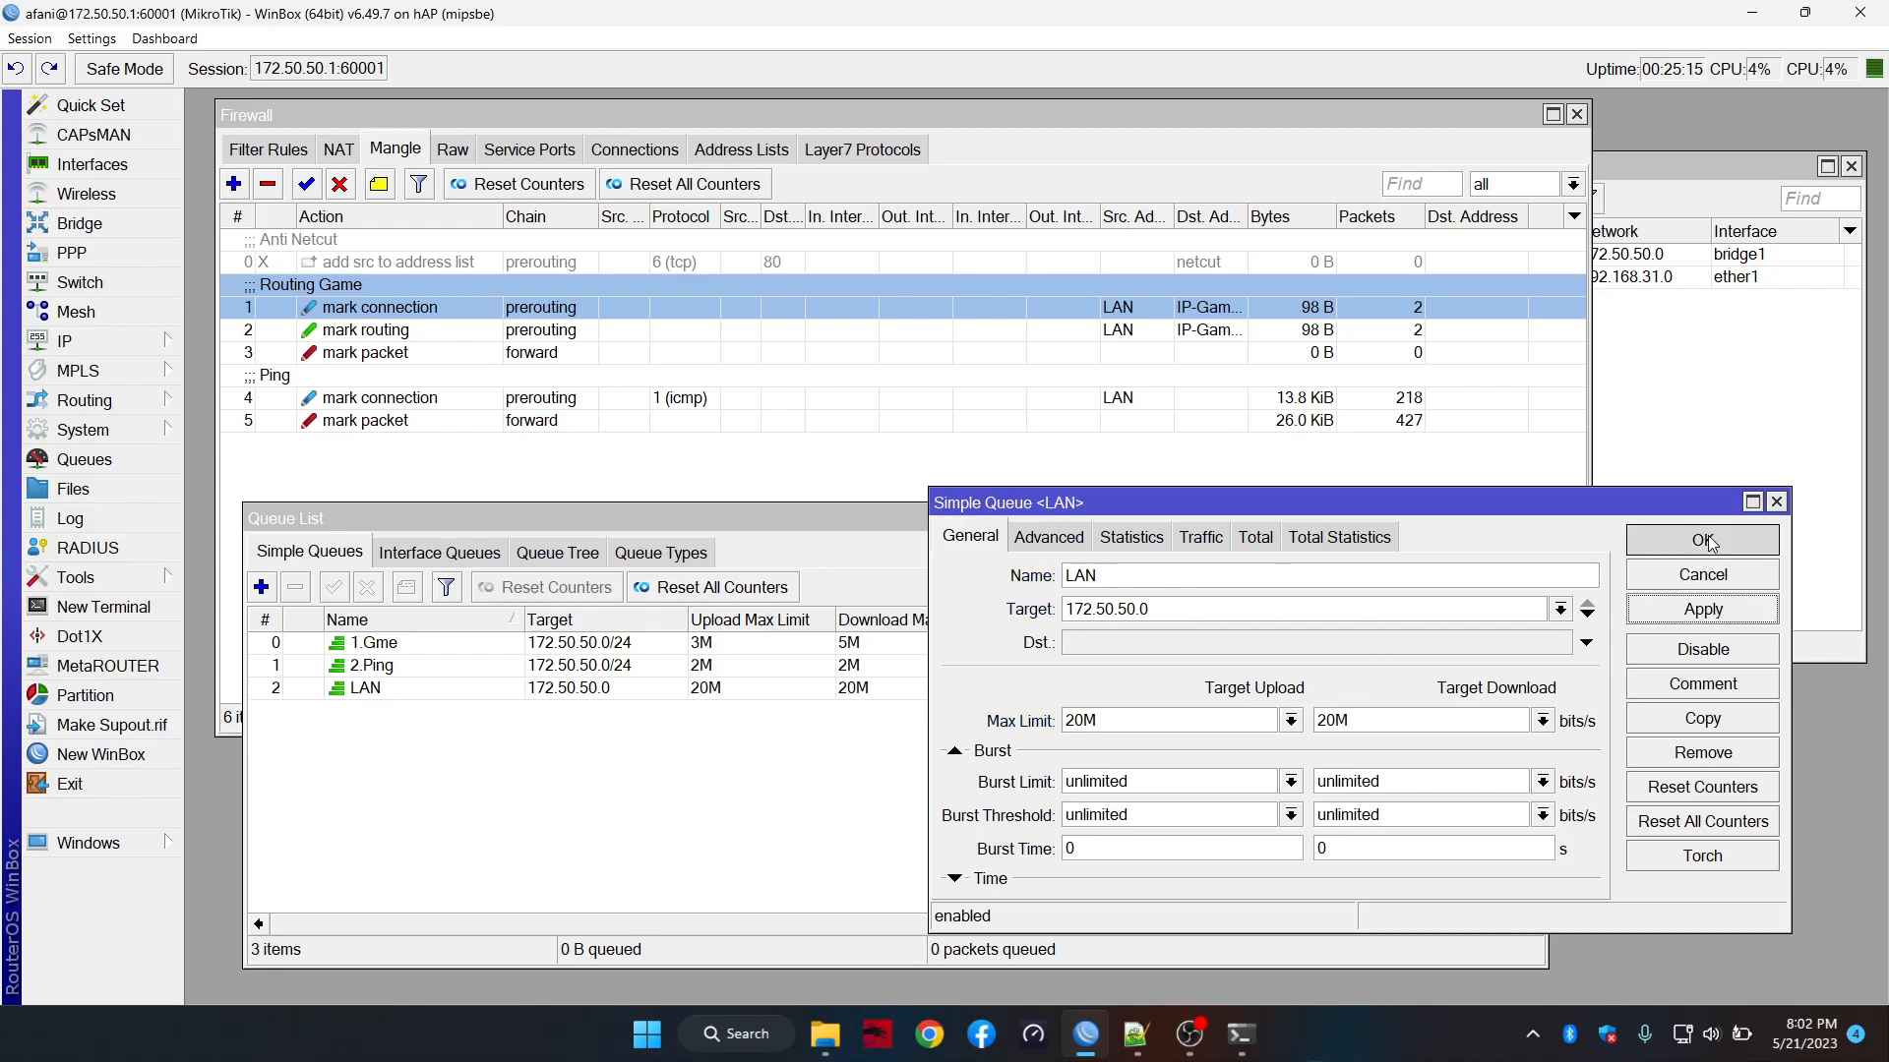
click(1705, 540)
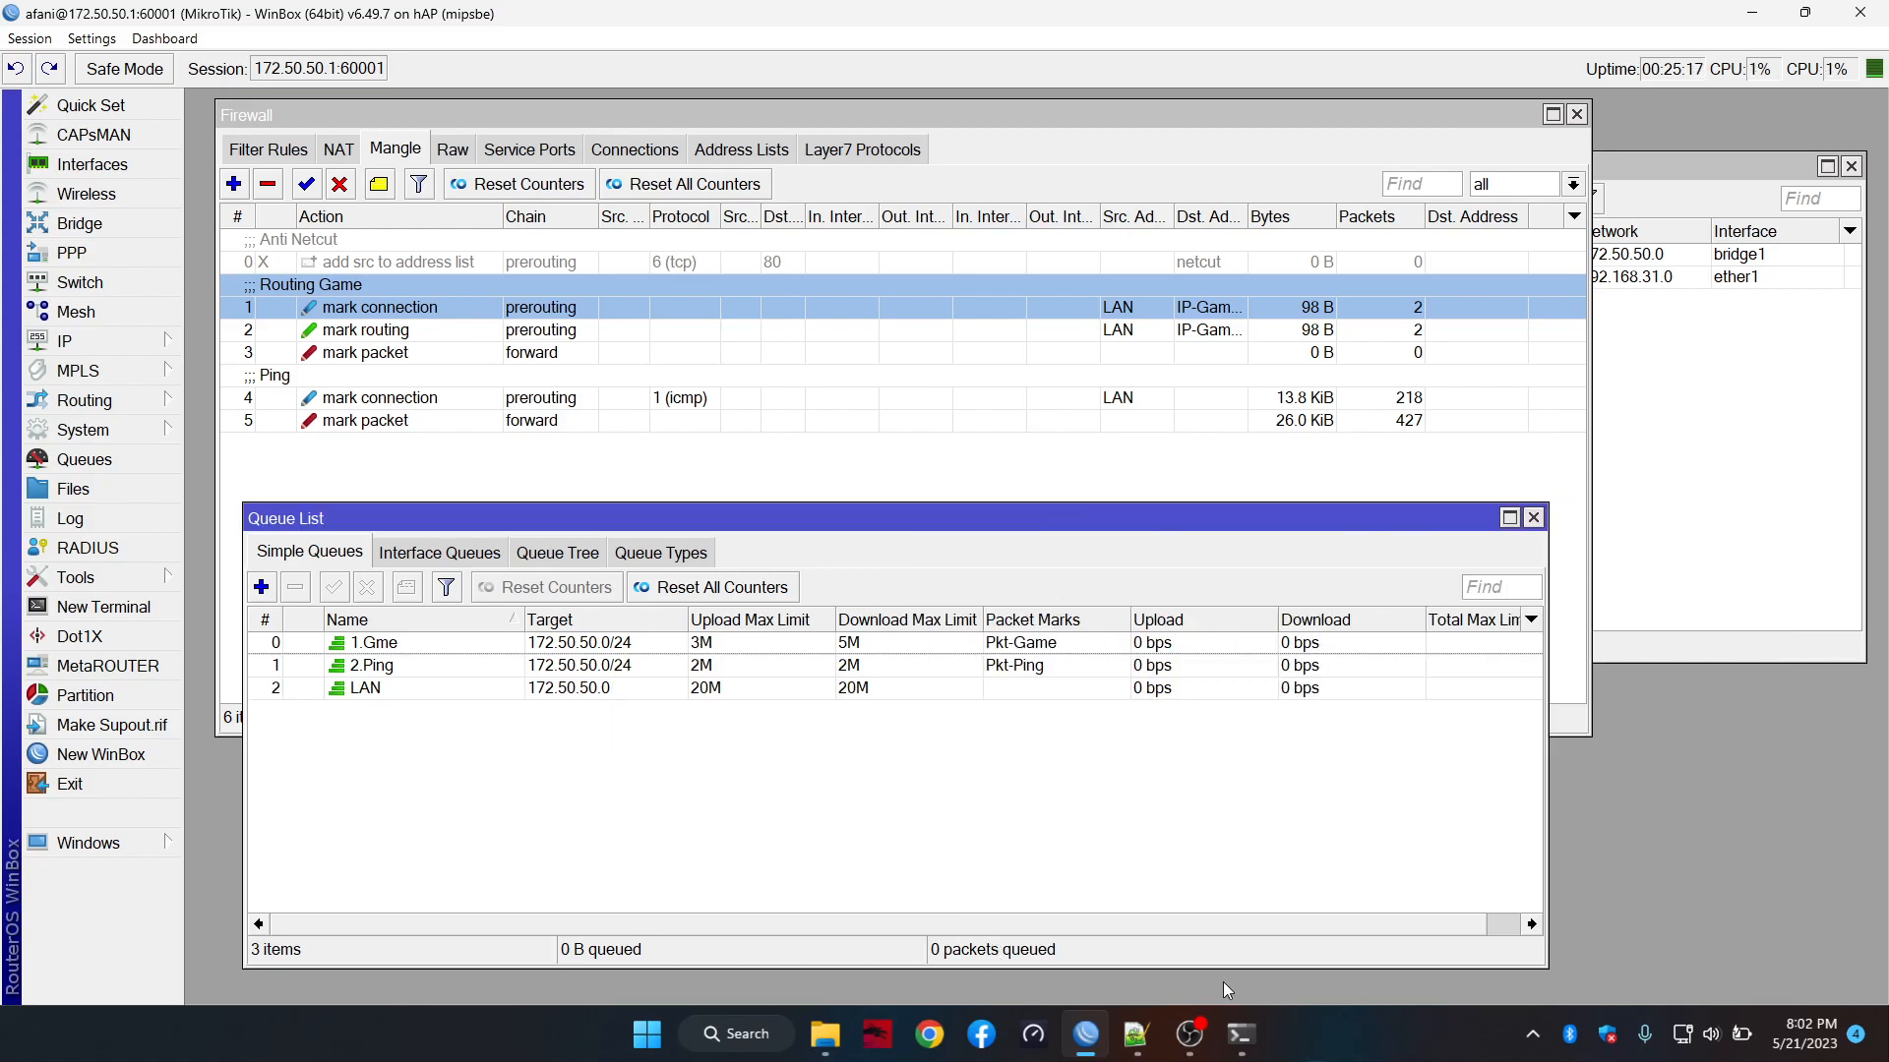
Recheck the laptop's IP address in Command Prompt and start a simple queue named Laptop with the target 172.50.50.238
click(1244, 1043)
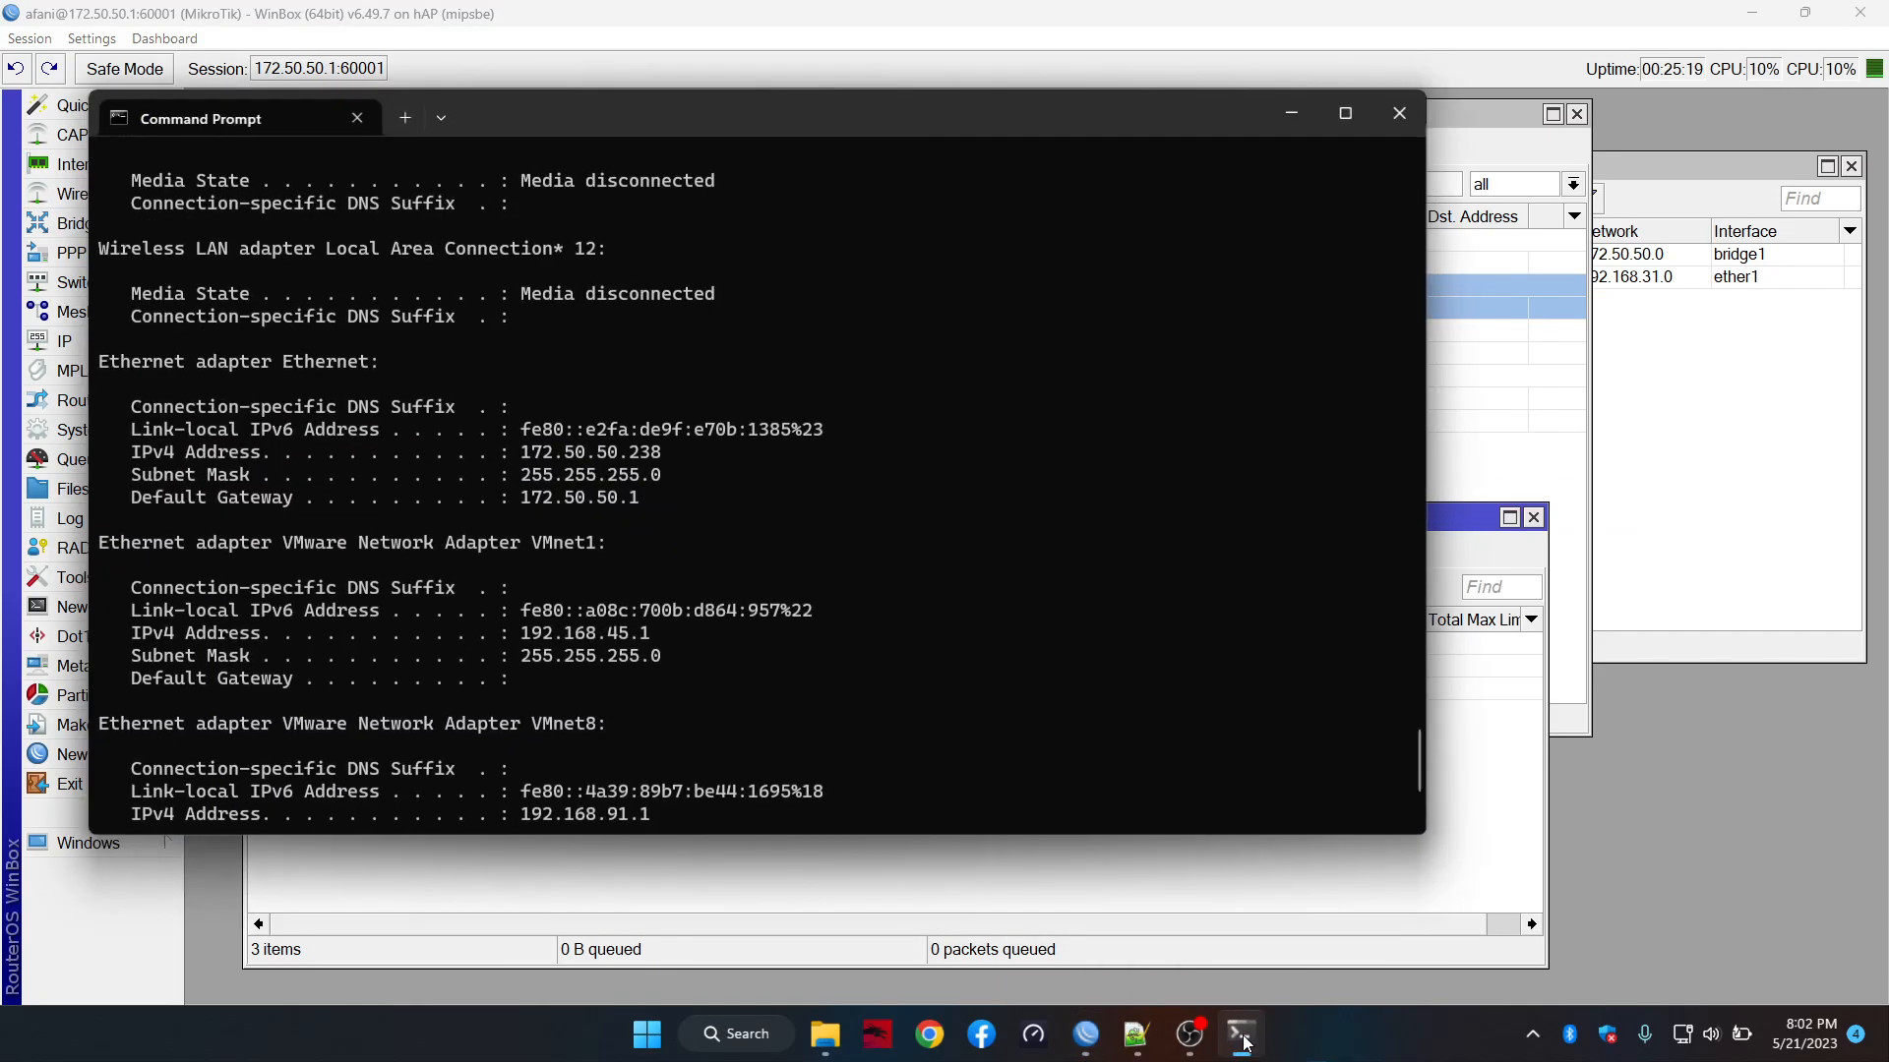
click(1245, 1043)
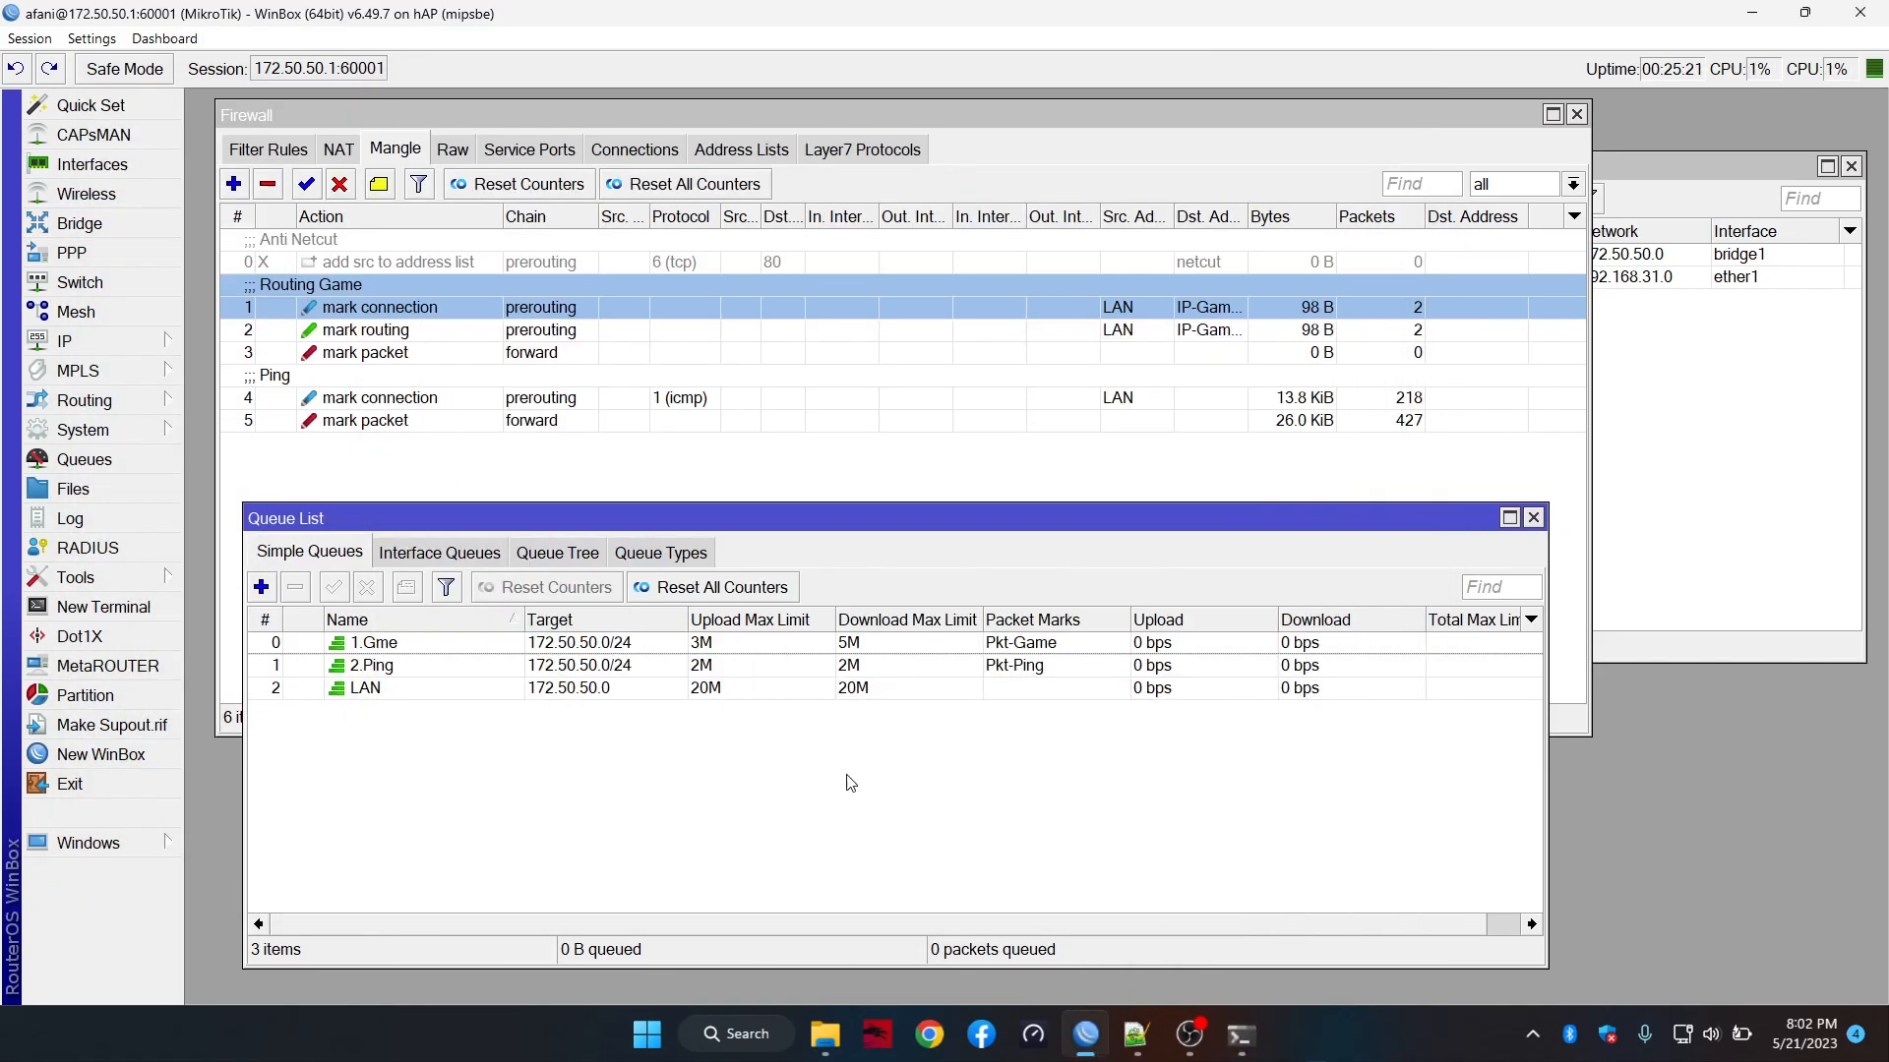
click(261, 587)
text(Laptop)
key(Tab)
text(192)
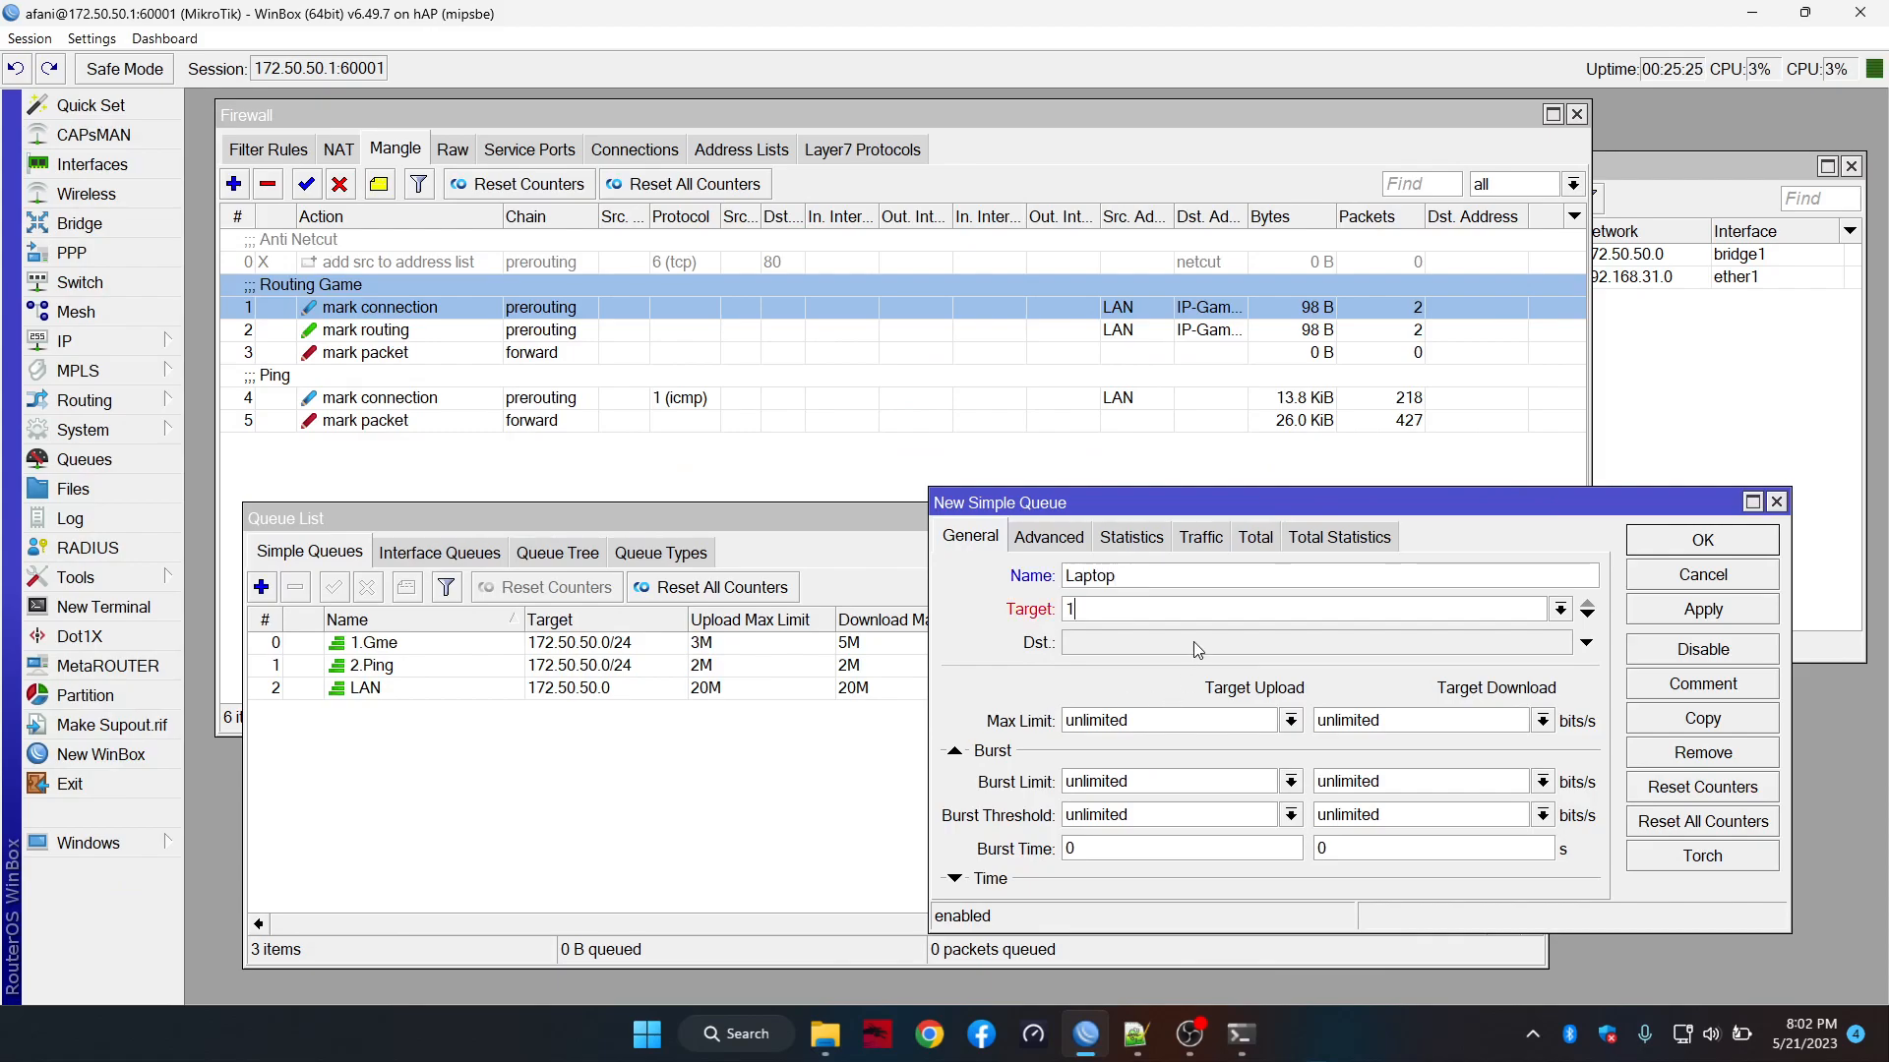
key(BackSpace)
key(BackSpace)
text(72.50.50)
Set the Laptop queue's maximum limit to 20M for both upload and download
double_click(1180, 719)
text(20M)
key(Tab)
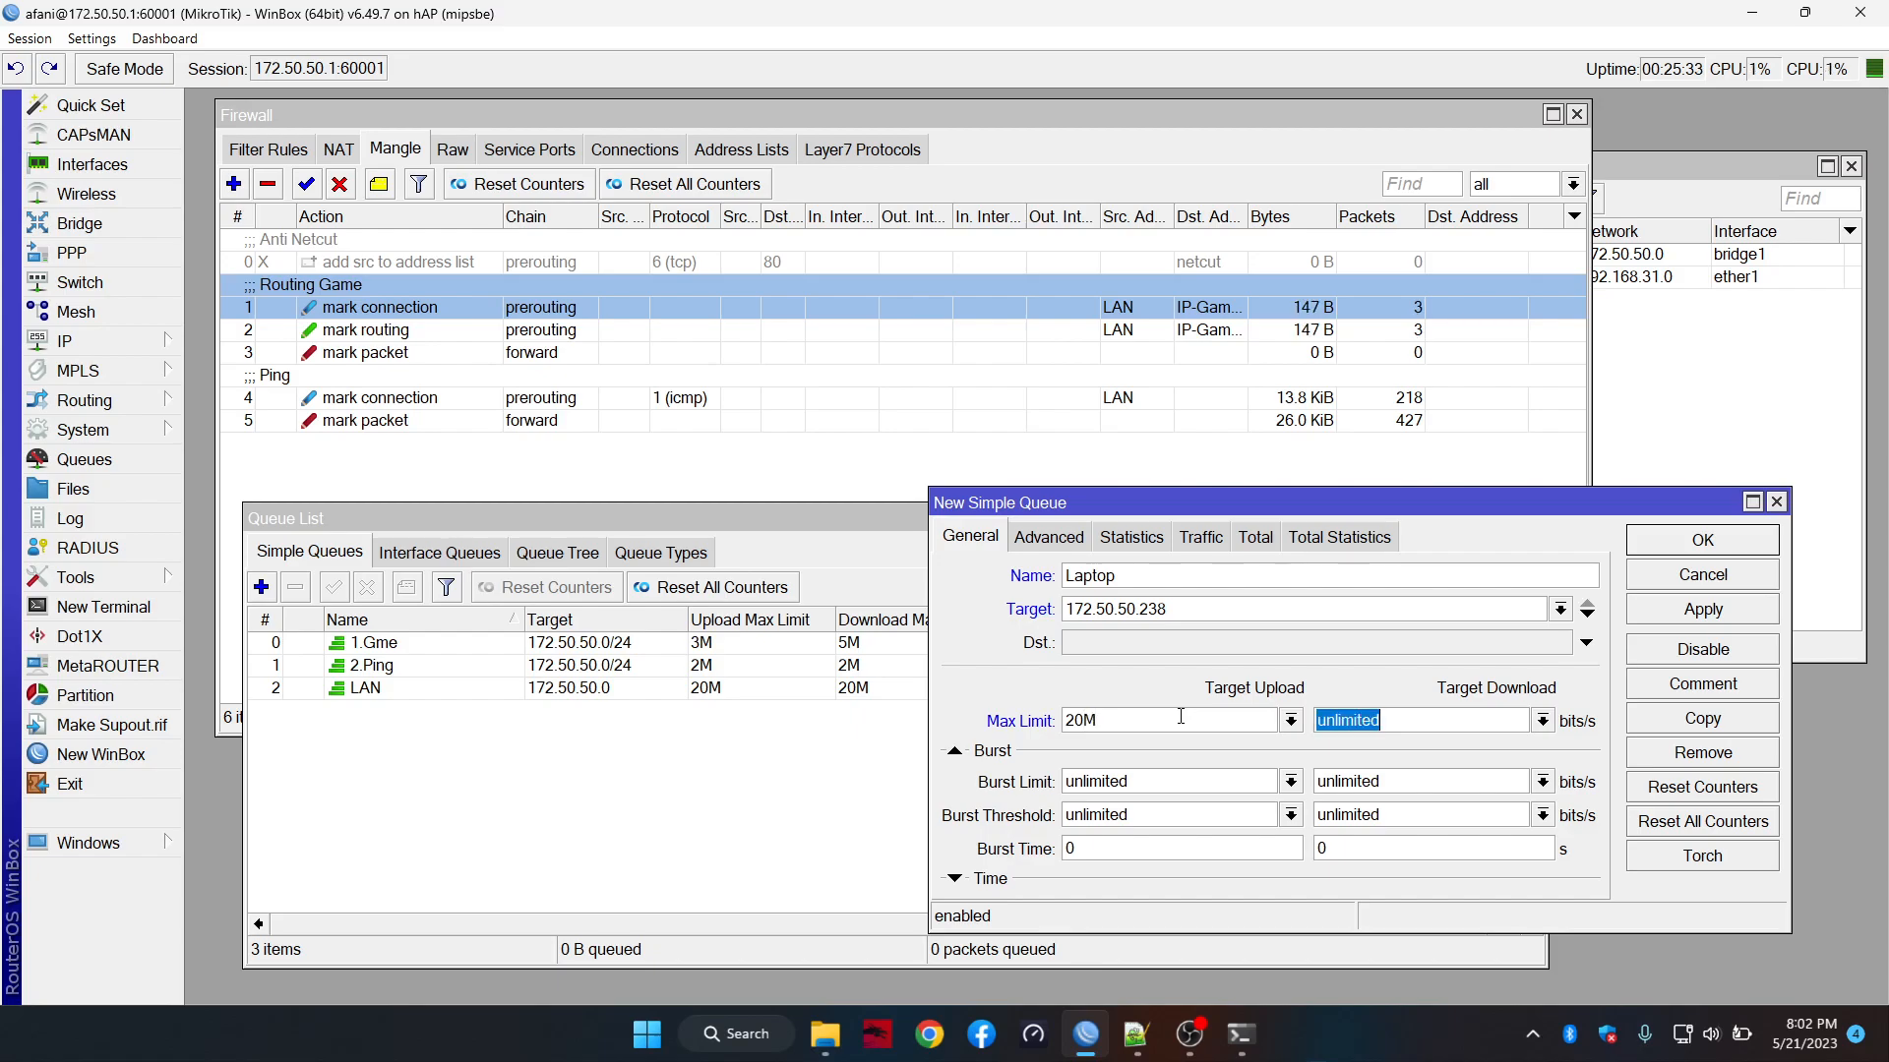
text(20M)
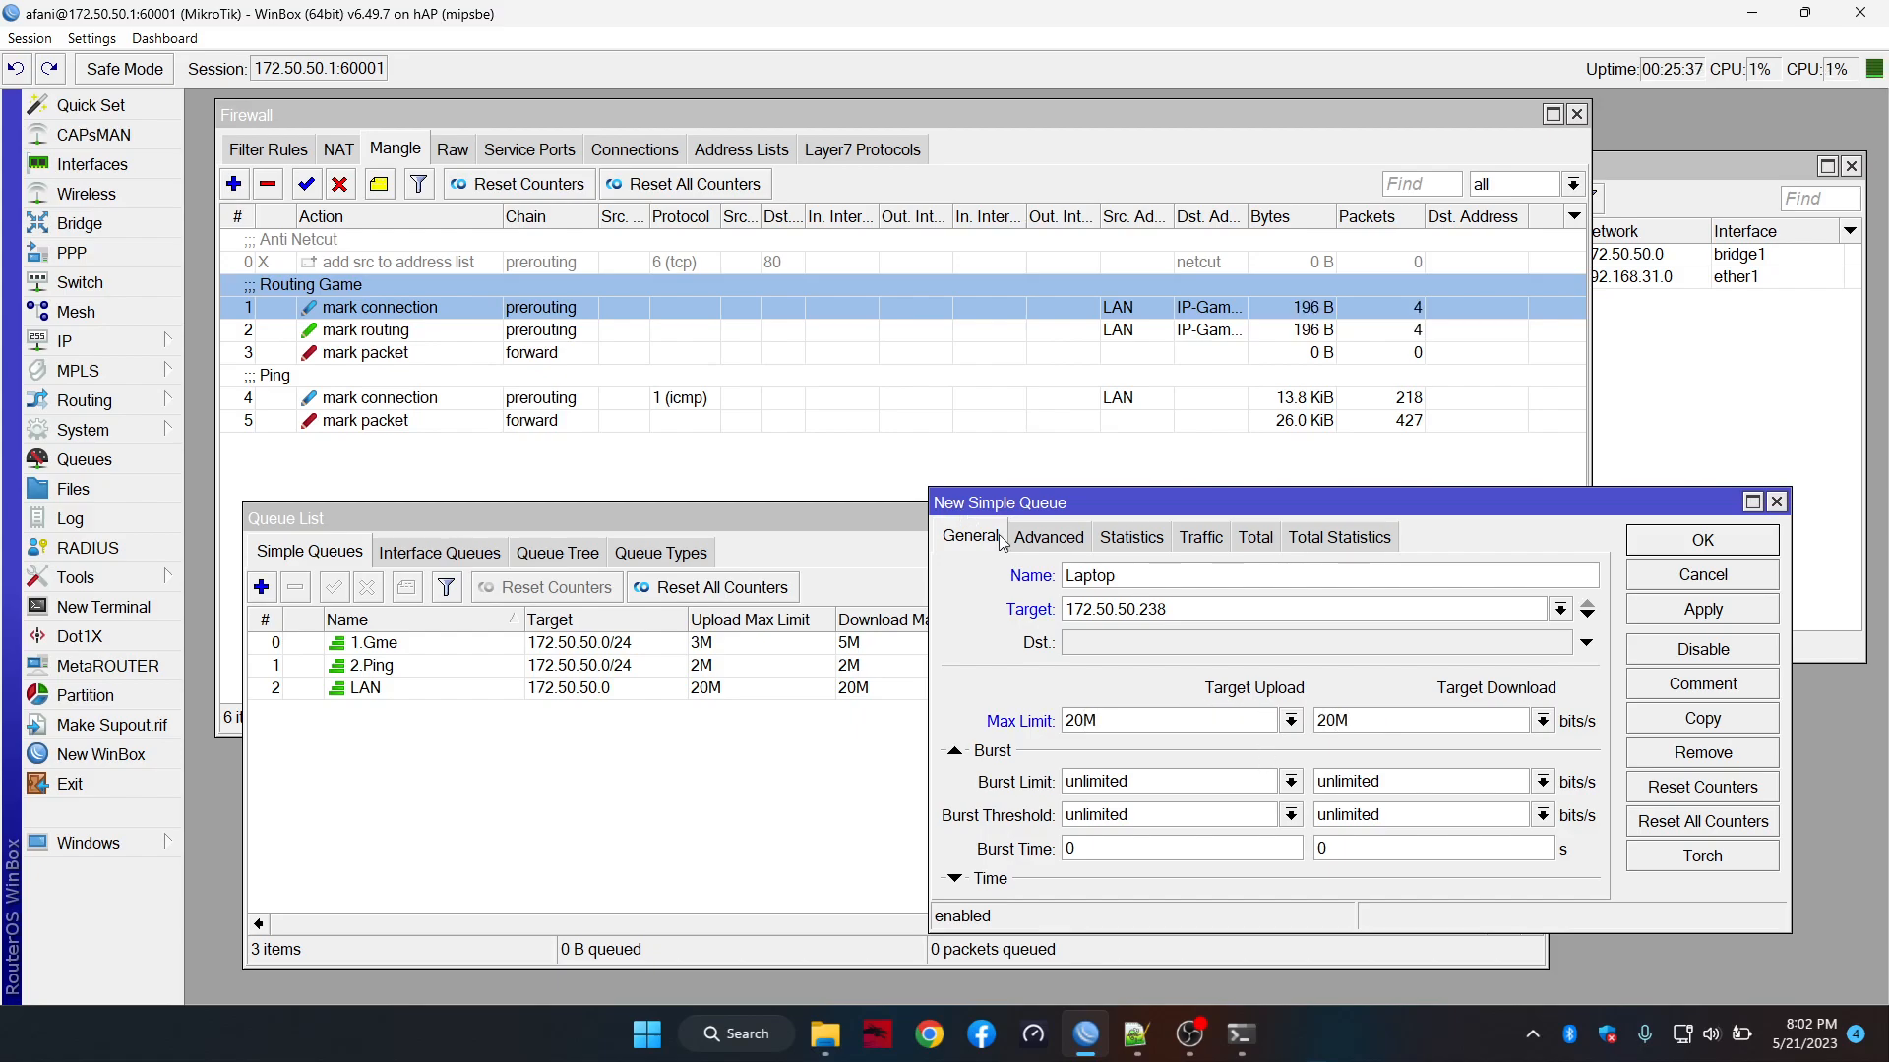
Make LAN the parent of the Laptop queue and save it
click(1051, 537)
click(1318, 802)
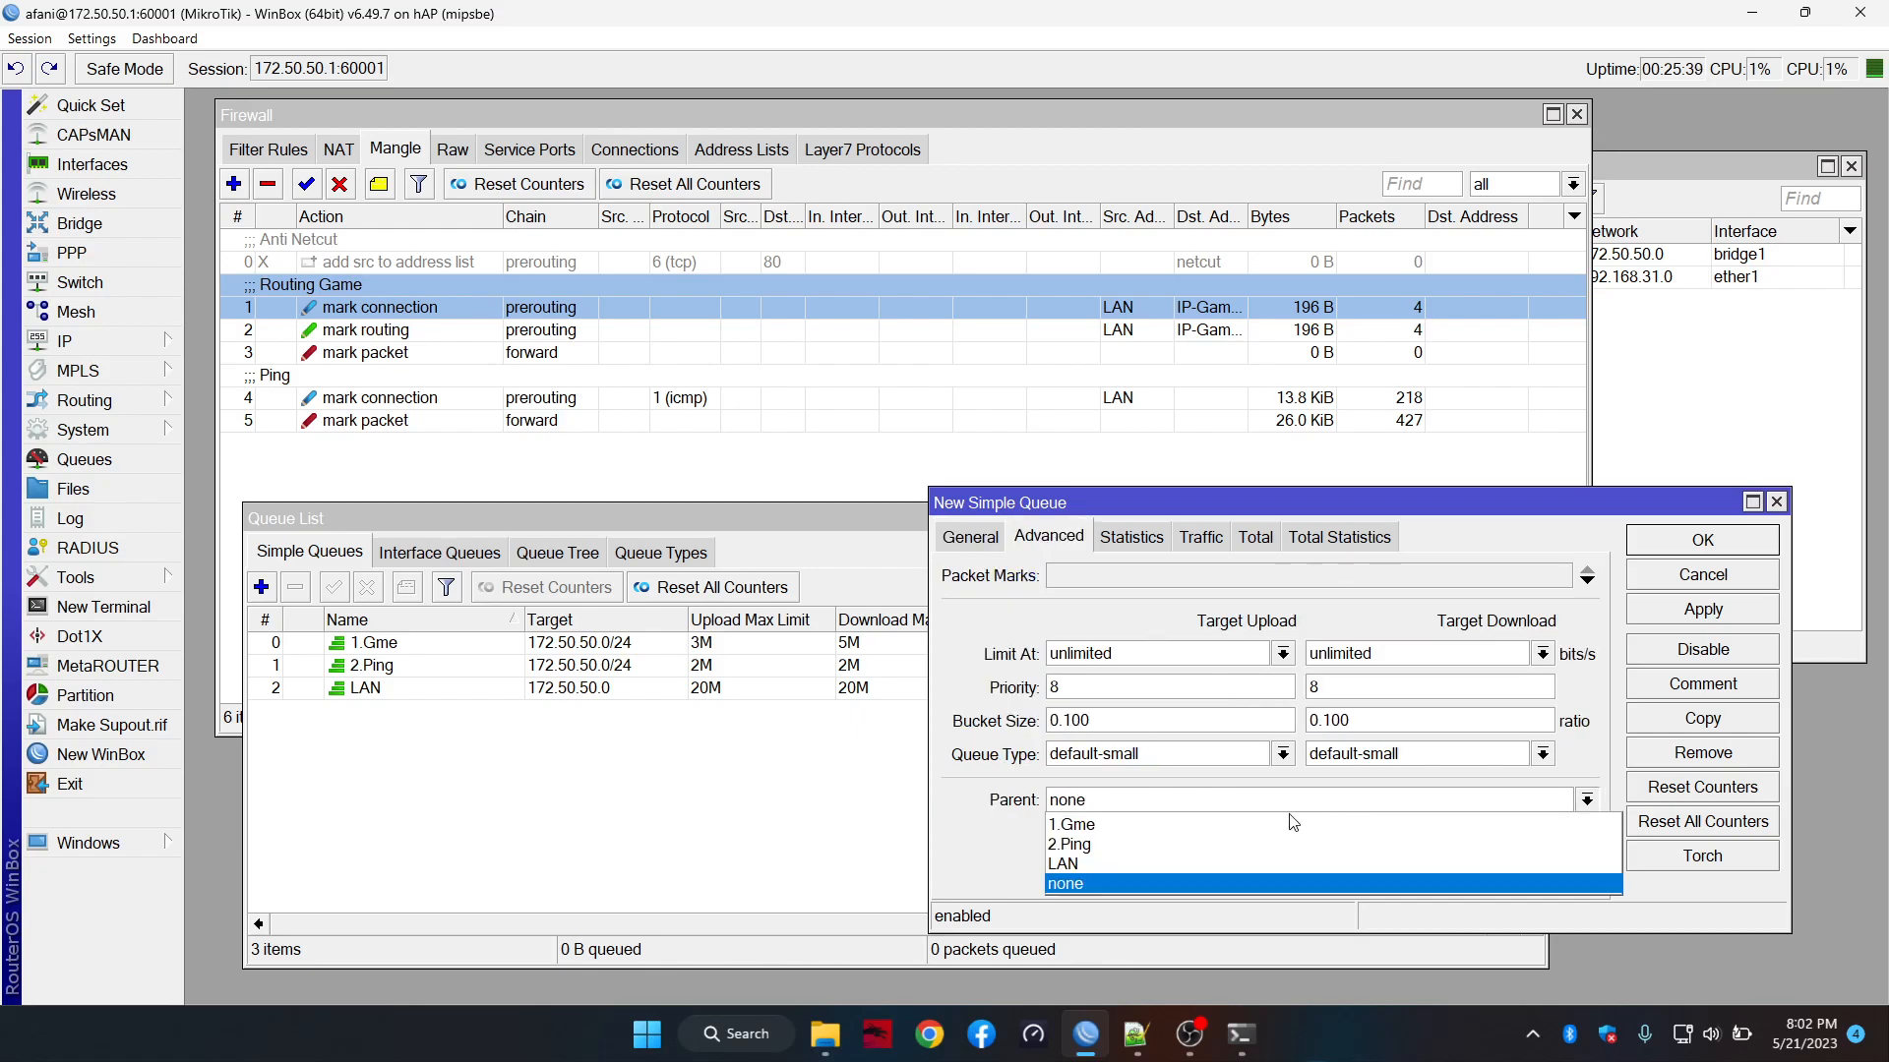
click(1244, 865)
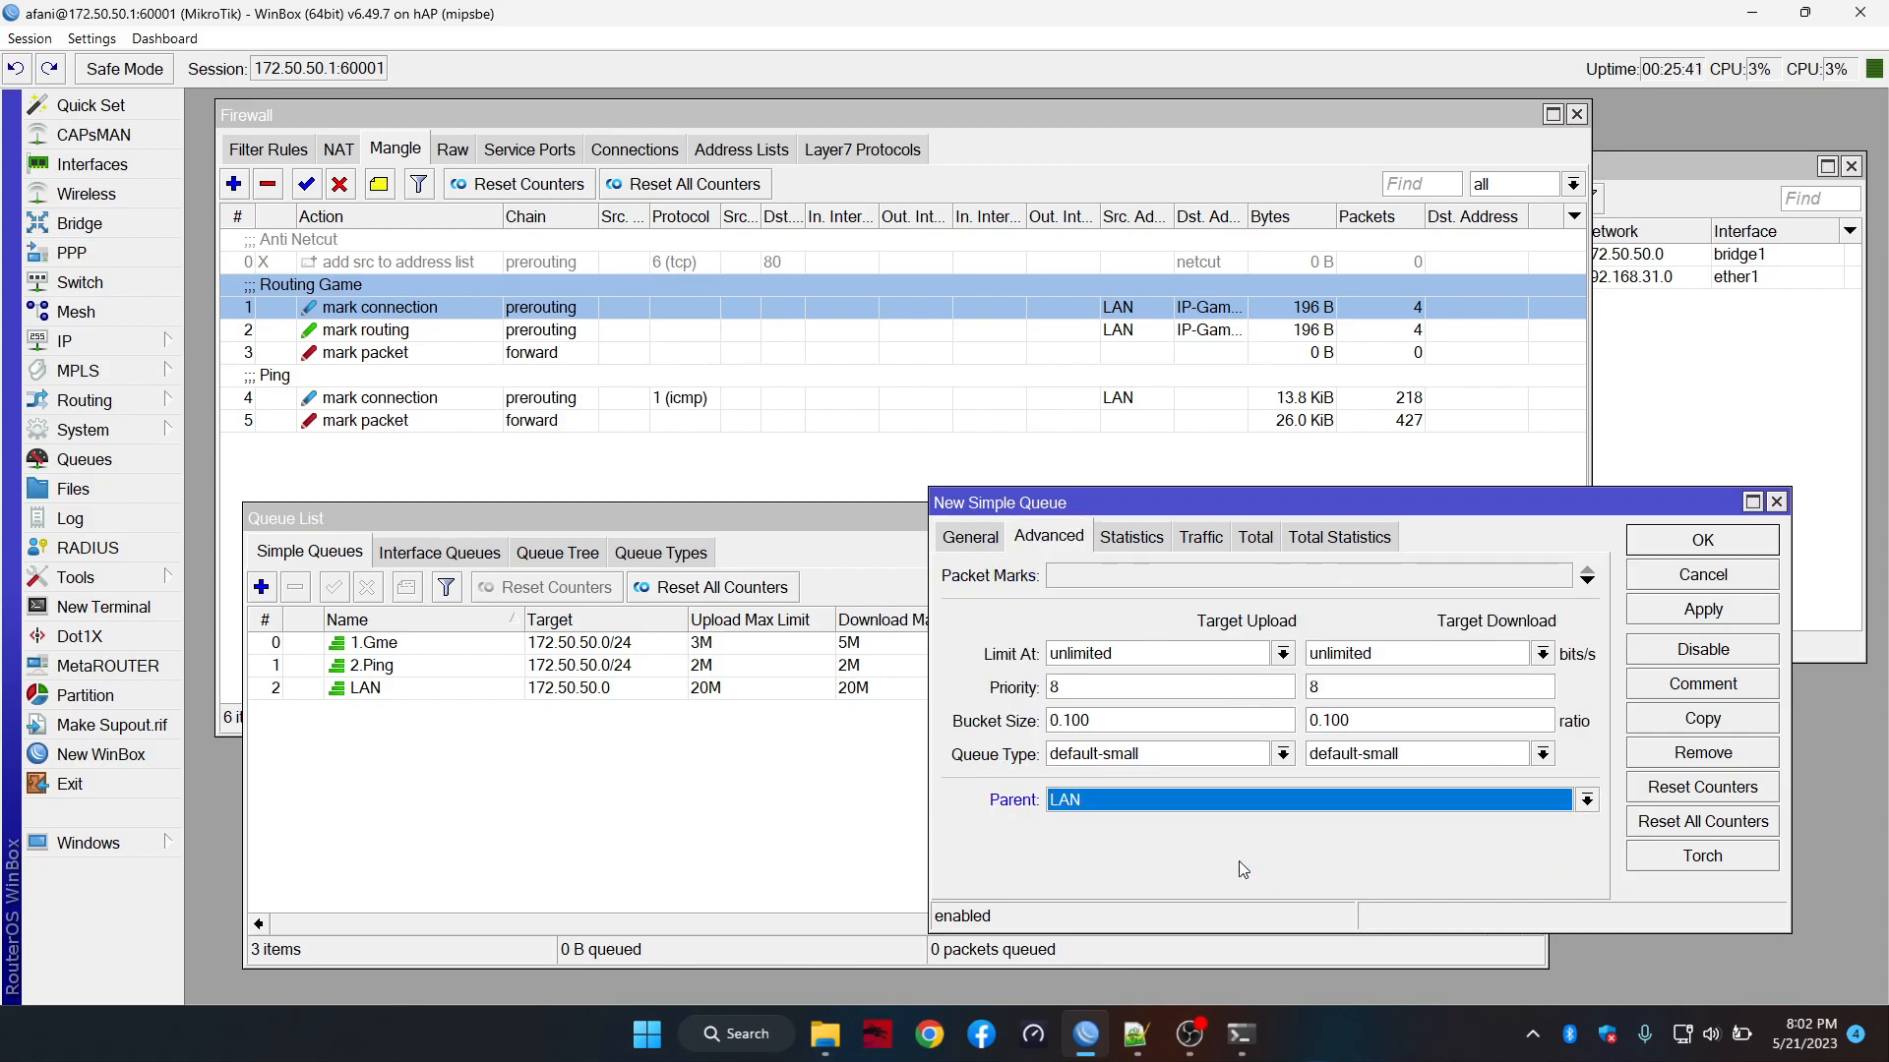
click(1705, 610)
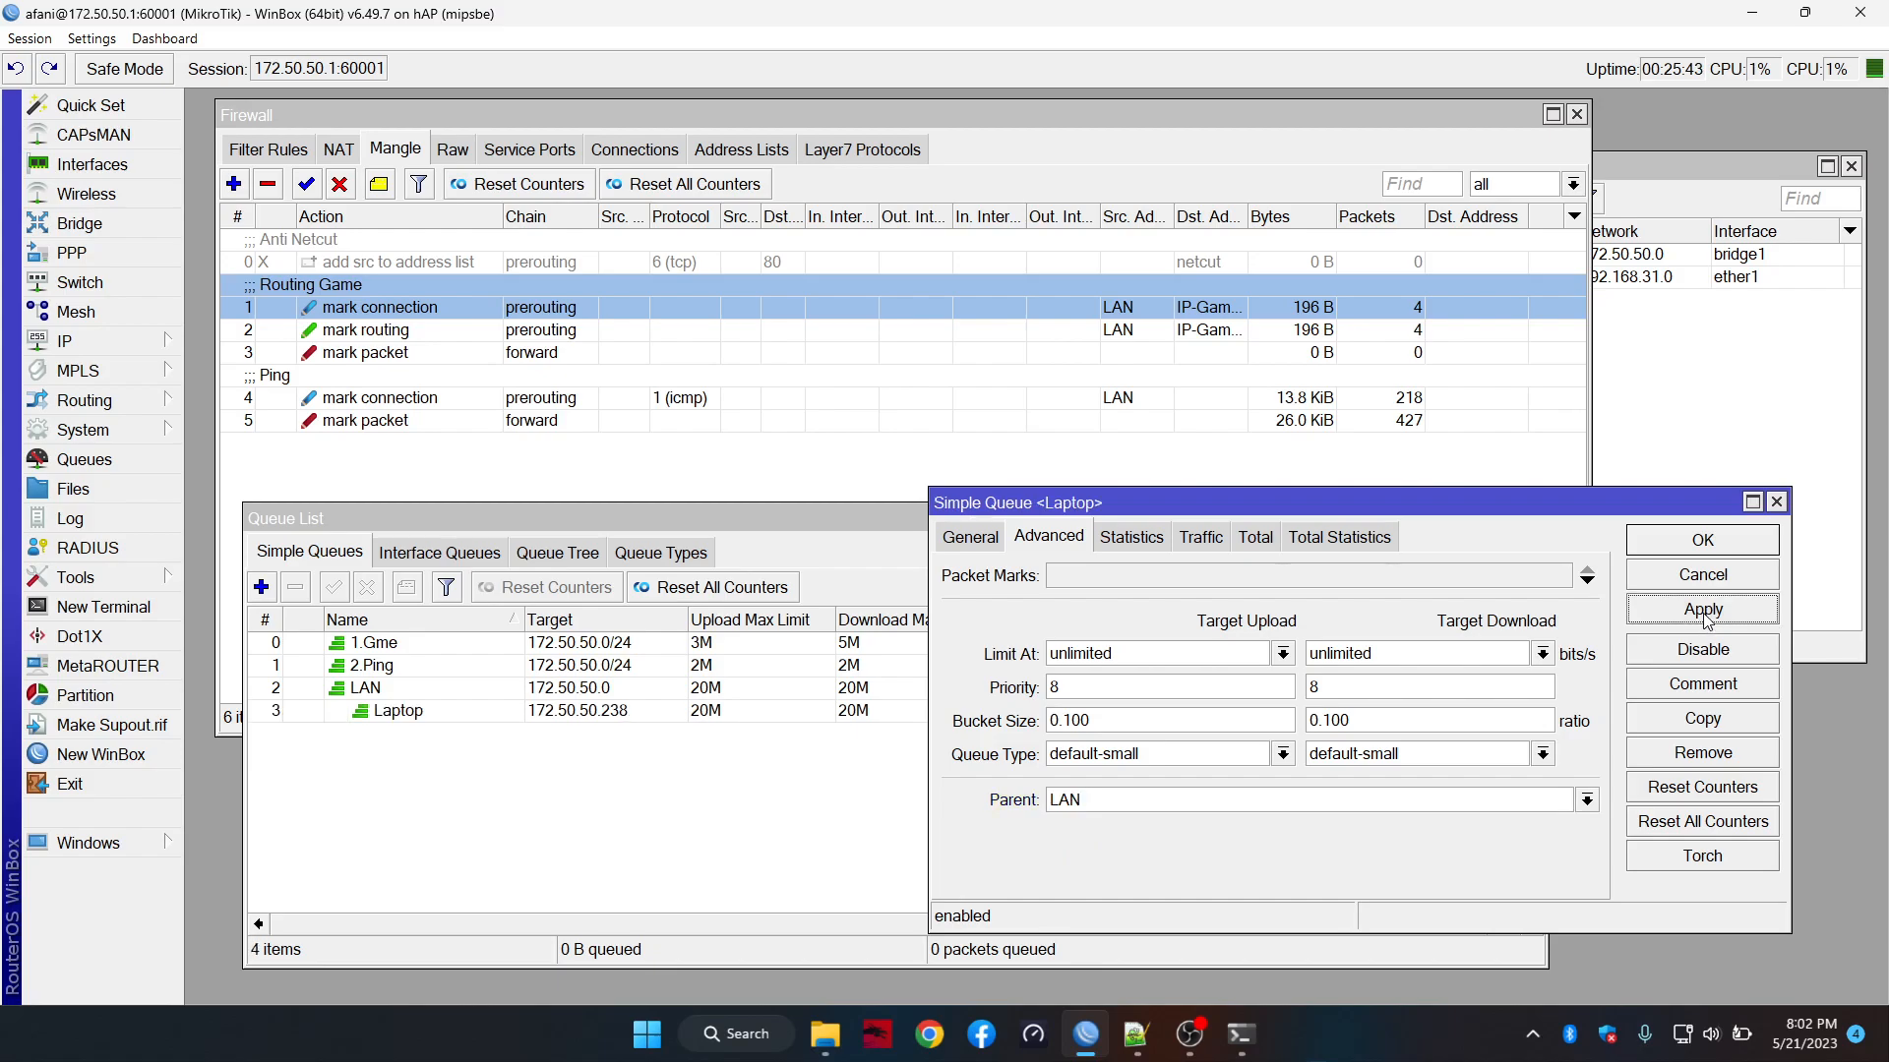
click(1731, 546)
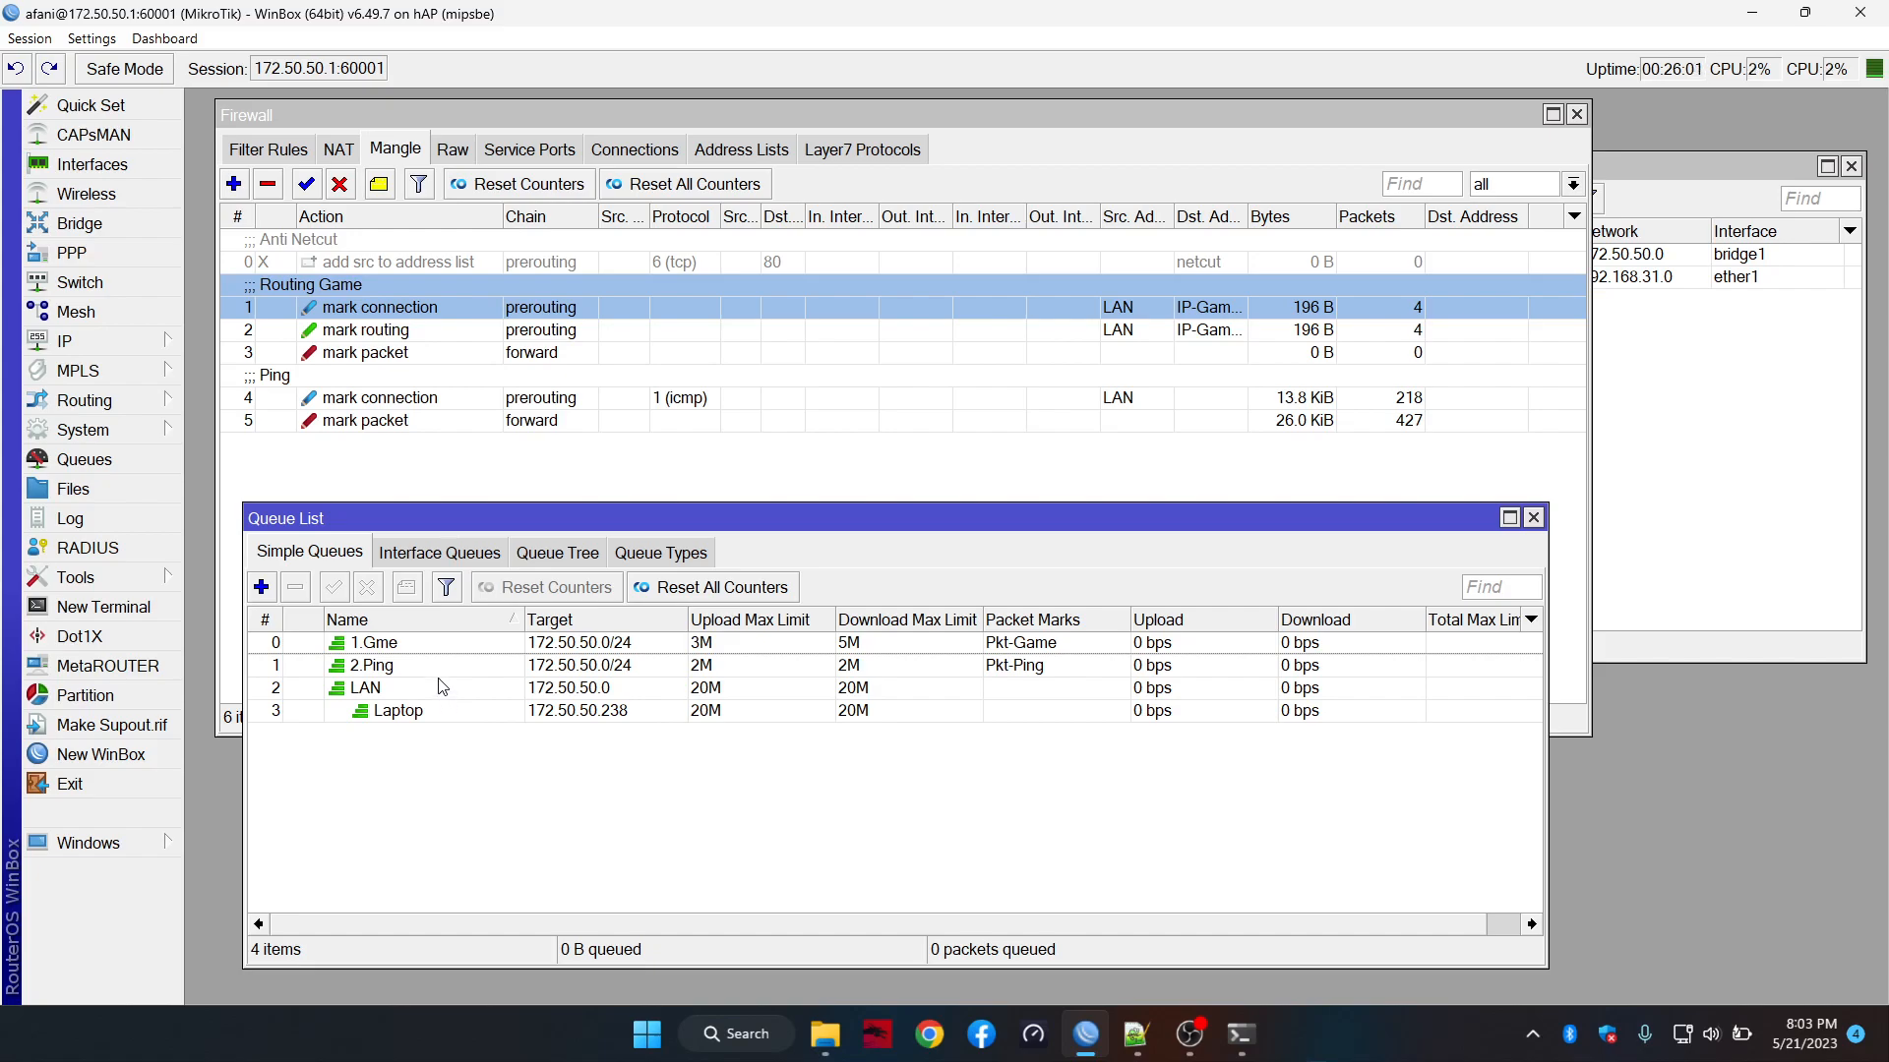
Review the game mark packet rule's packet mark and connection mark, leaving the rule as it is
double_click(630, 355)
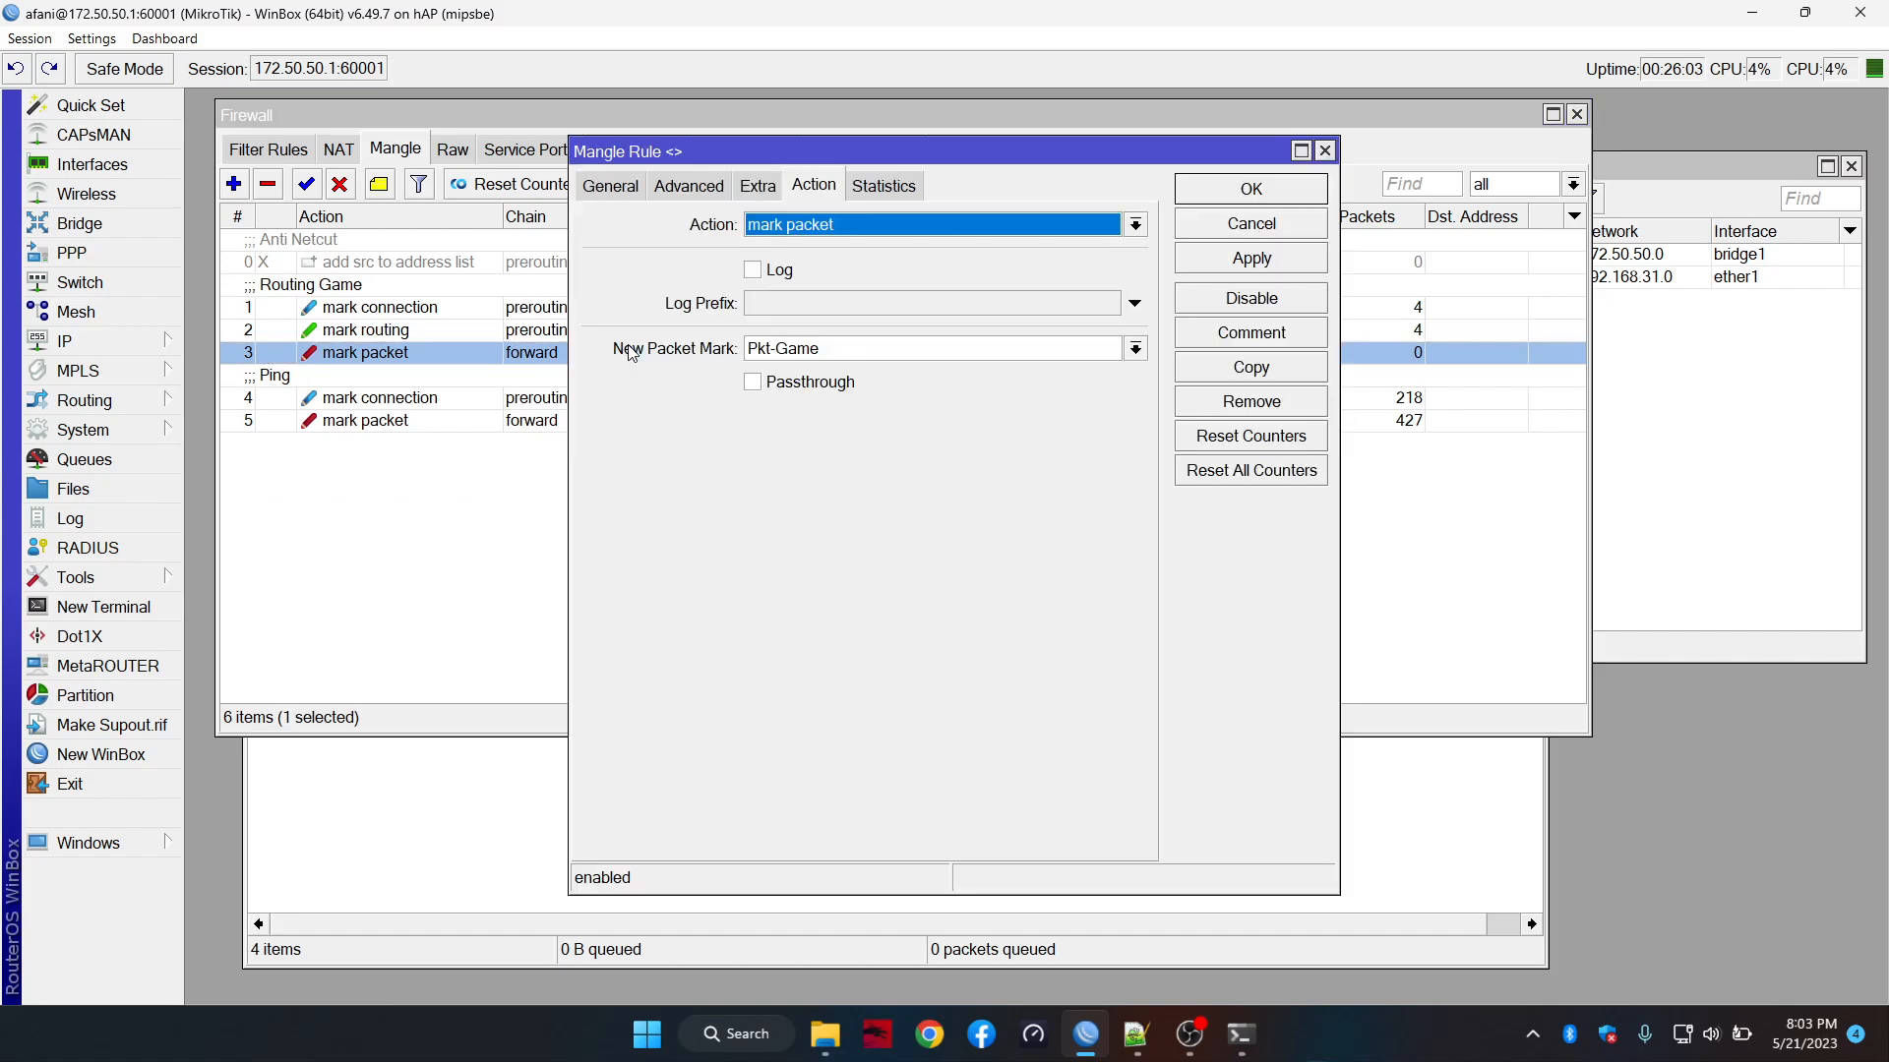
click(627, 191)
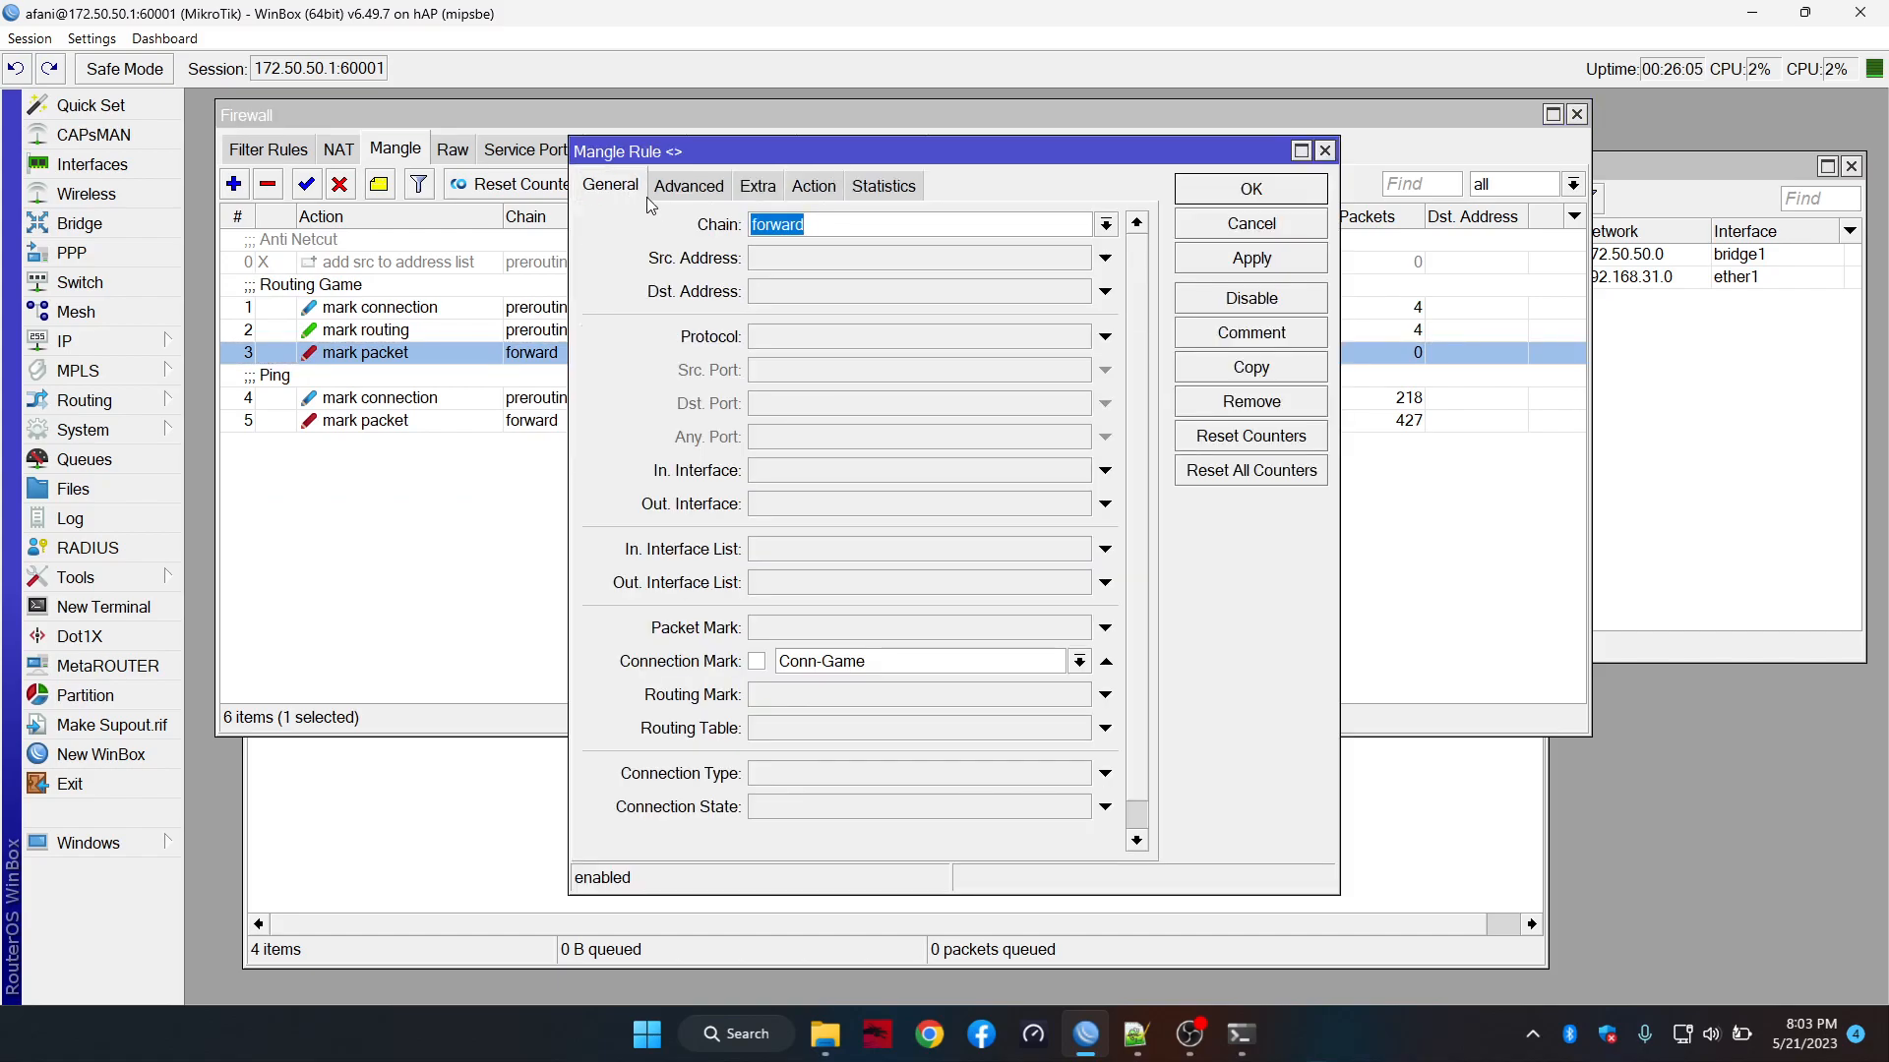
click(1299, 218)
click(783, 826)
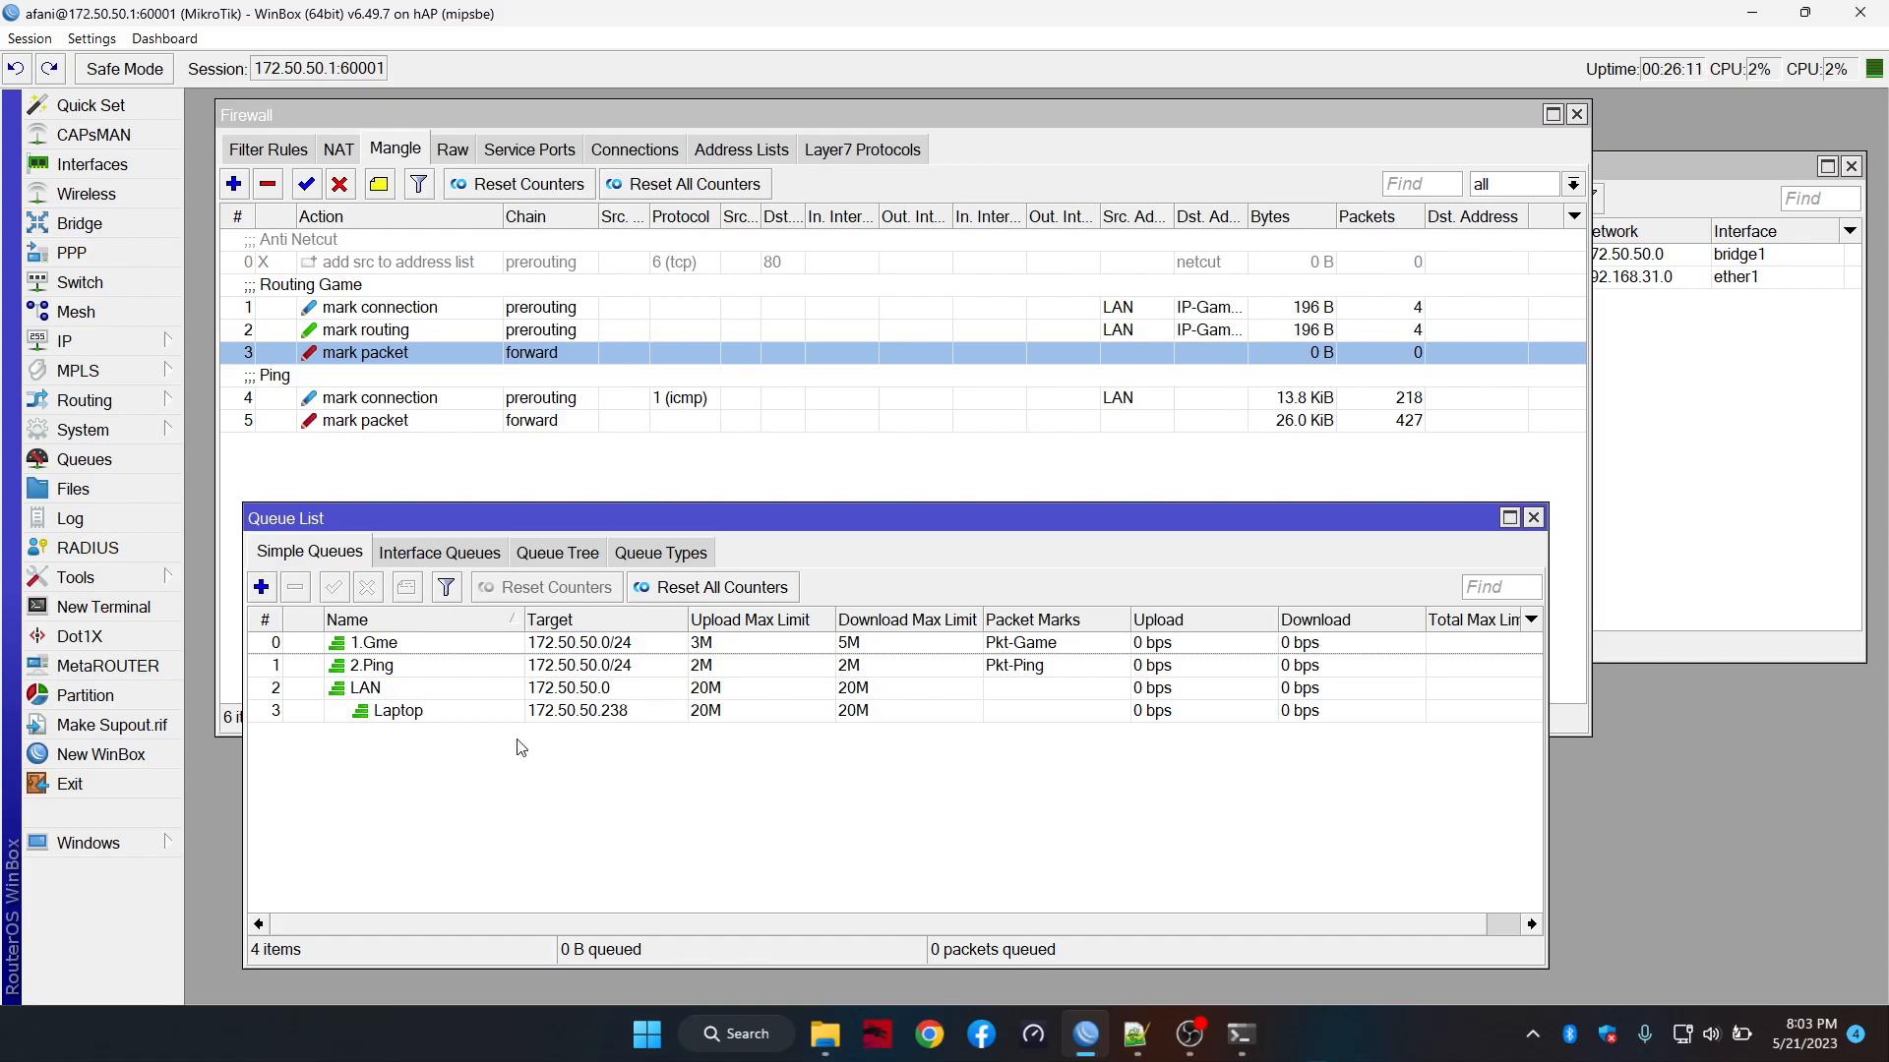
Look up the Galaxy-A32 phone's IP address in the DHCP server leases
click(143, 346)
click(285, 435)
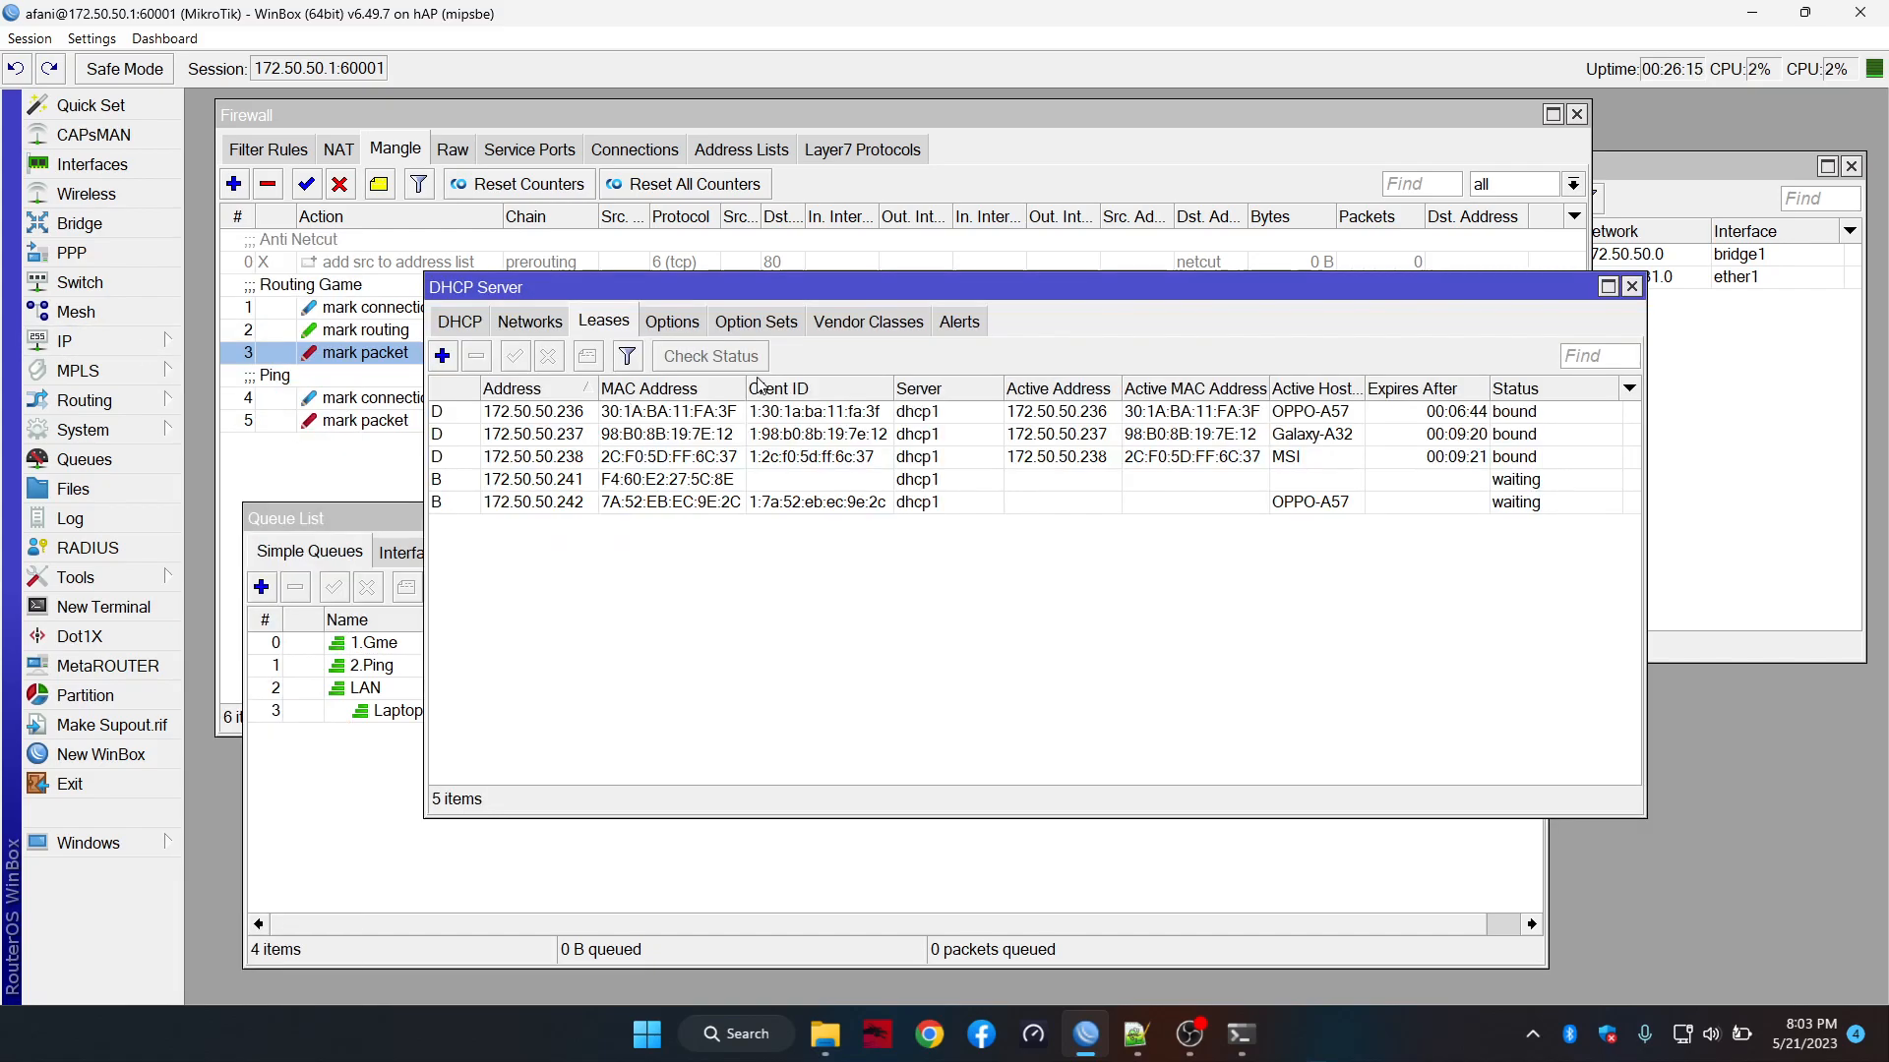
click(1333, 439)
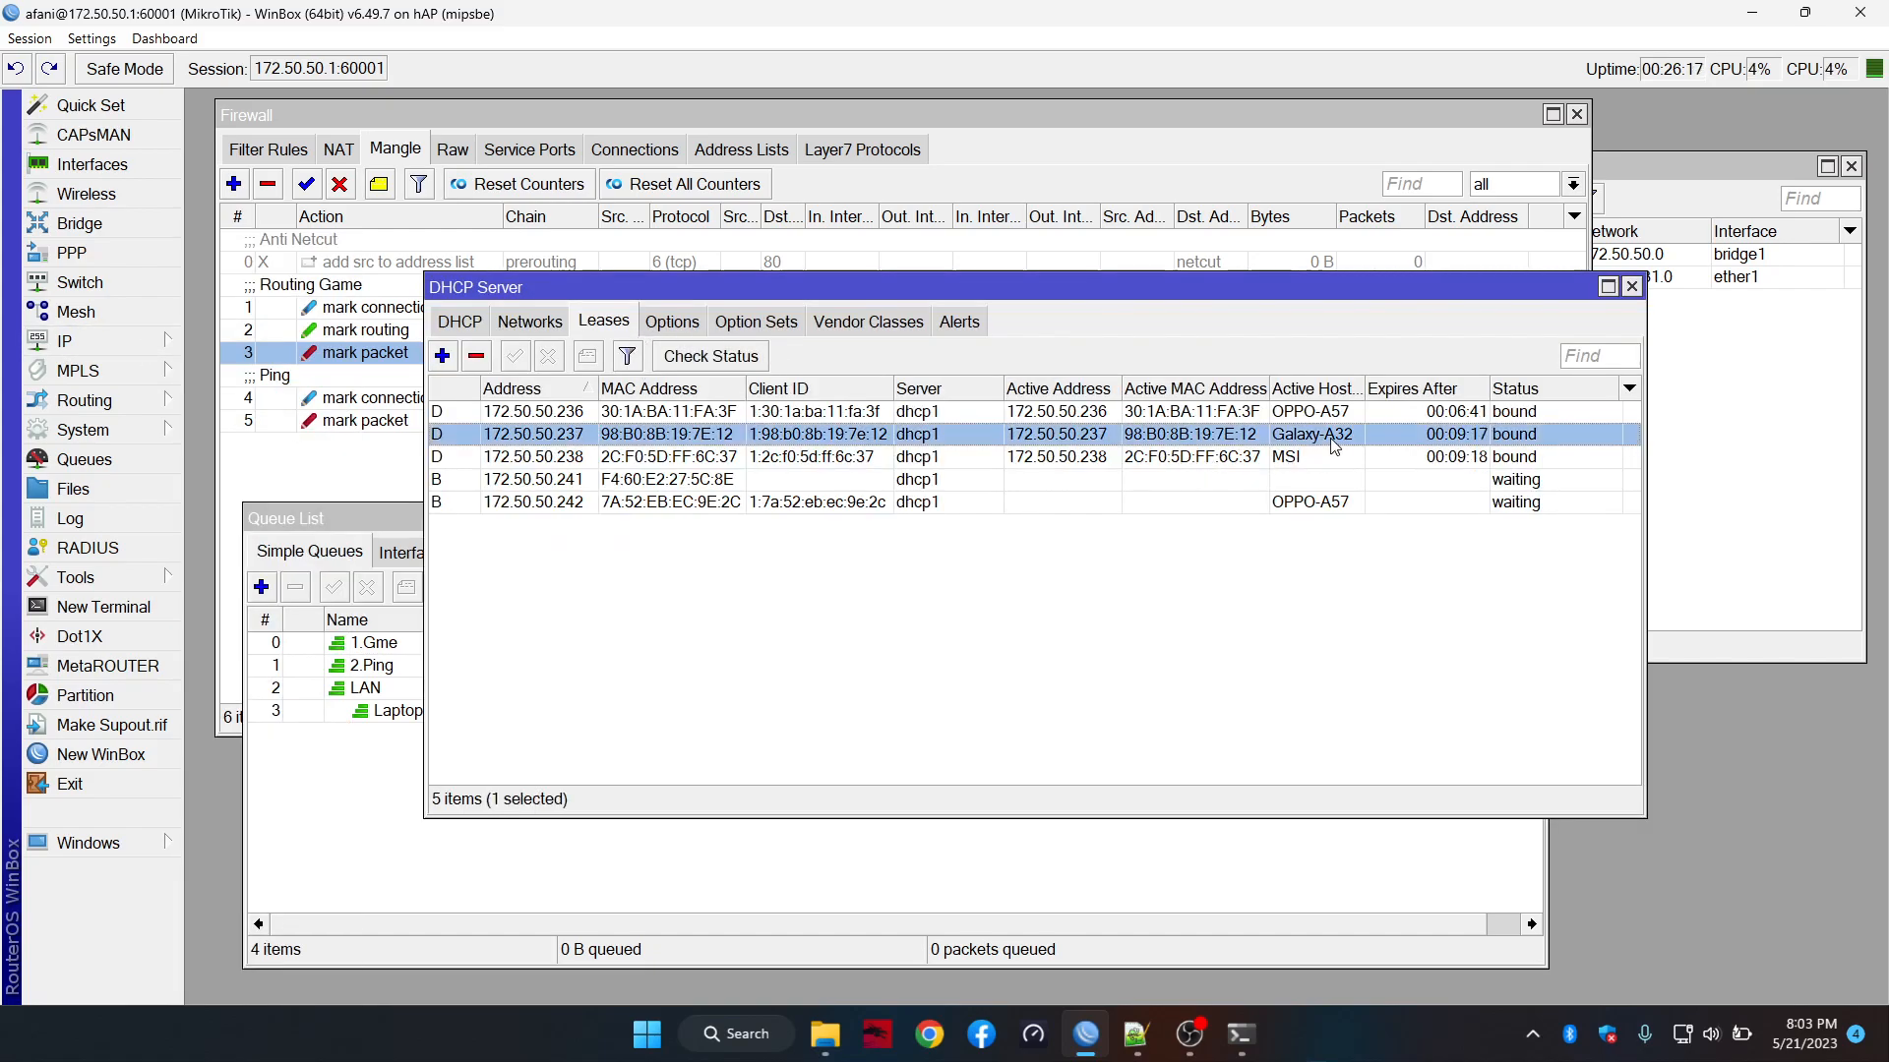
click(1631, 286)
Start a simple queue named HP with the target 172.50.50.237
click(261, 588)
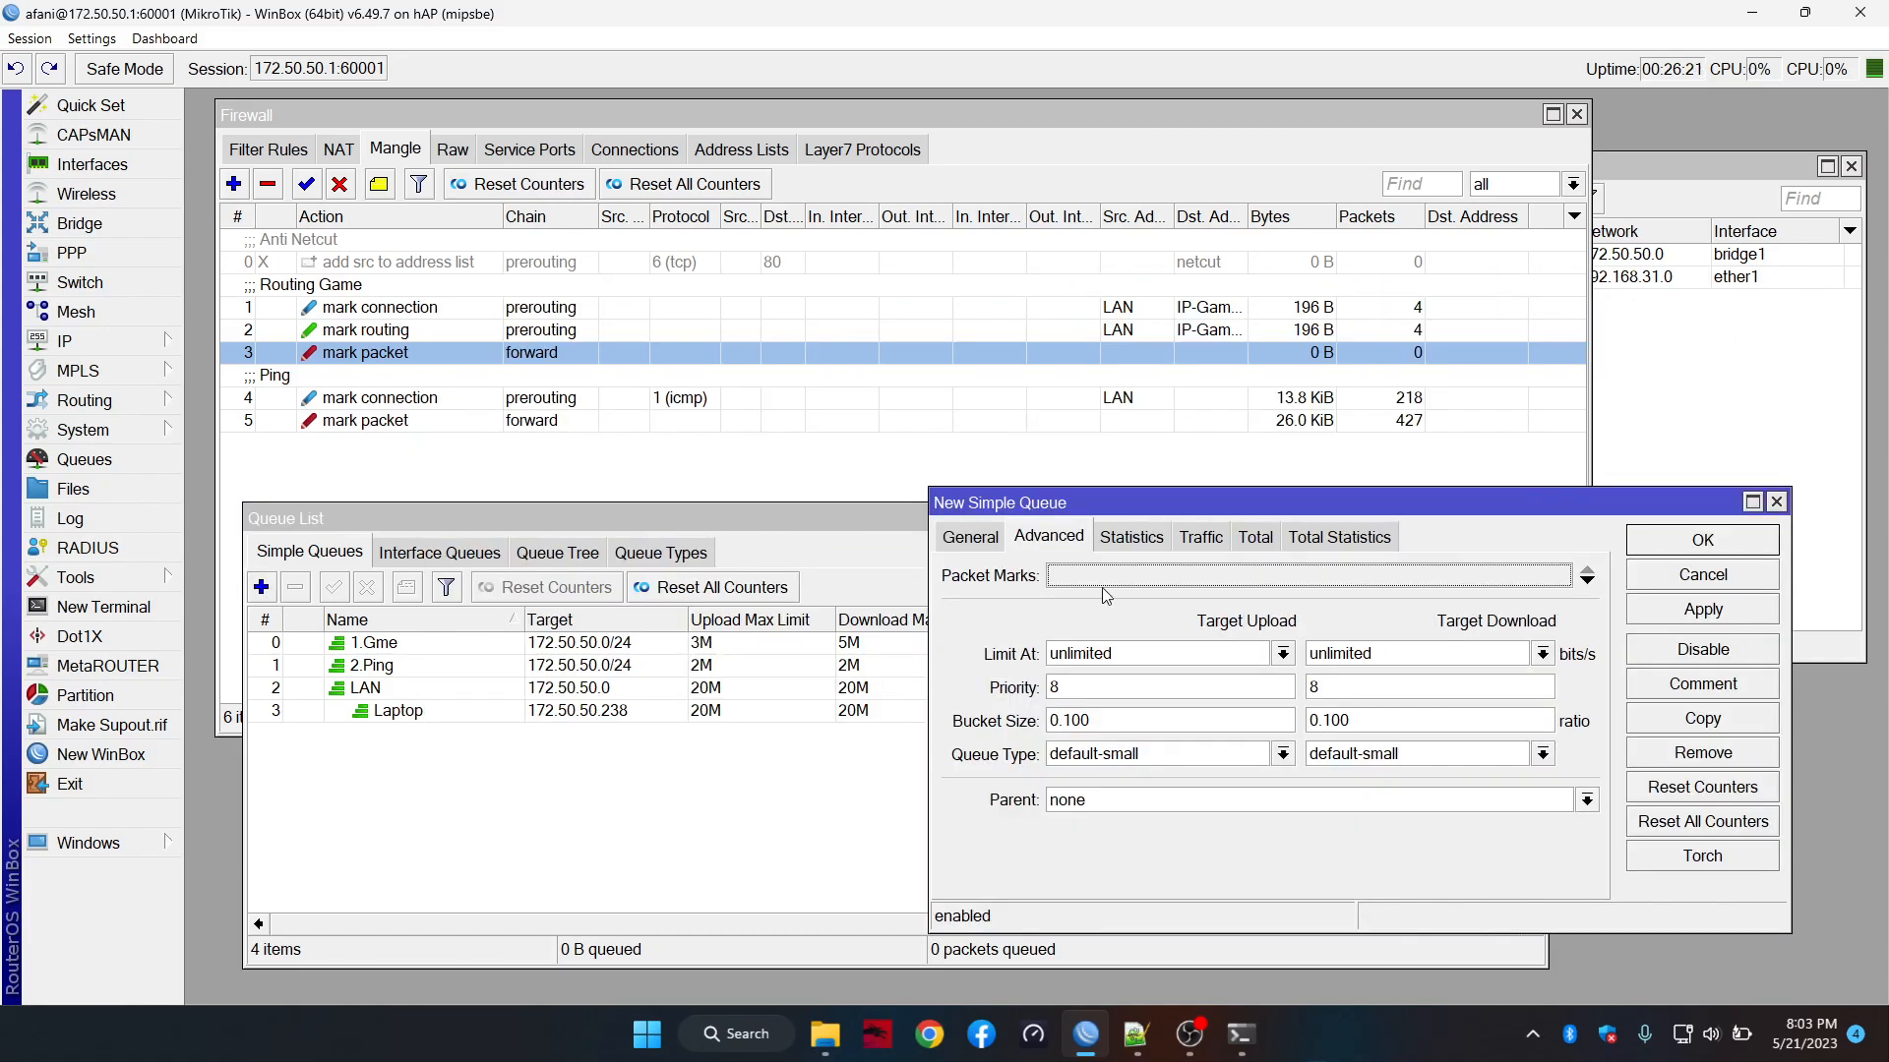
click(974, 537)
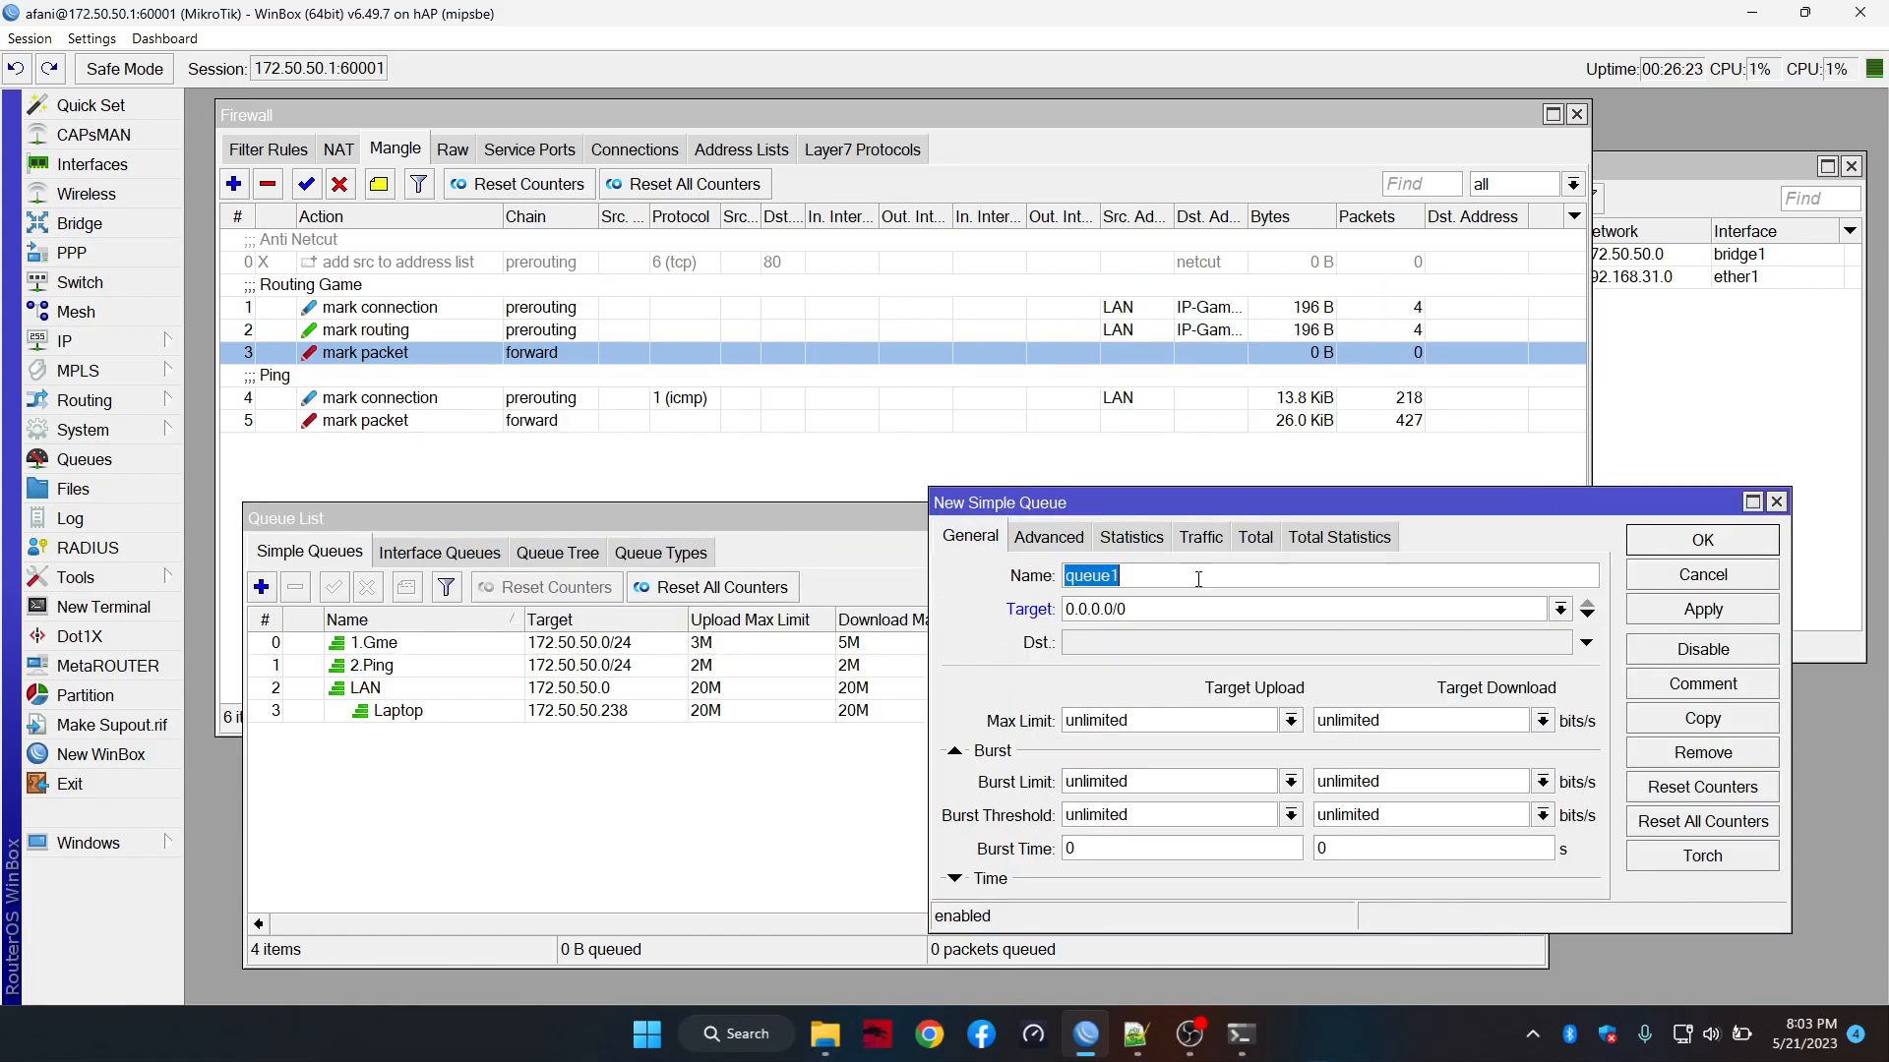
text(HP)
key(Tab)
text(1)
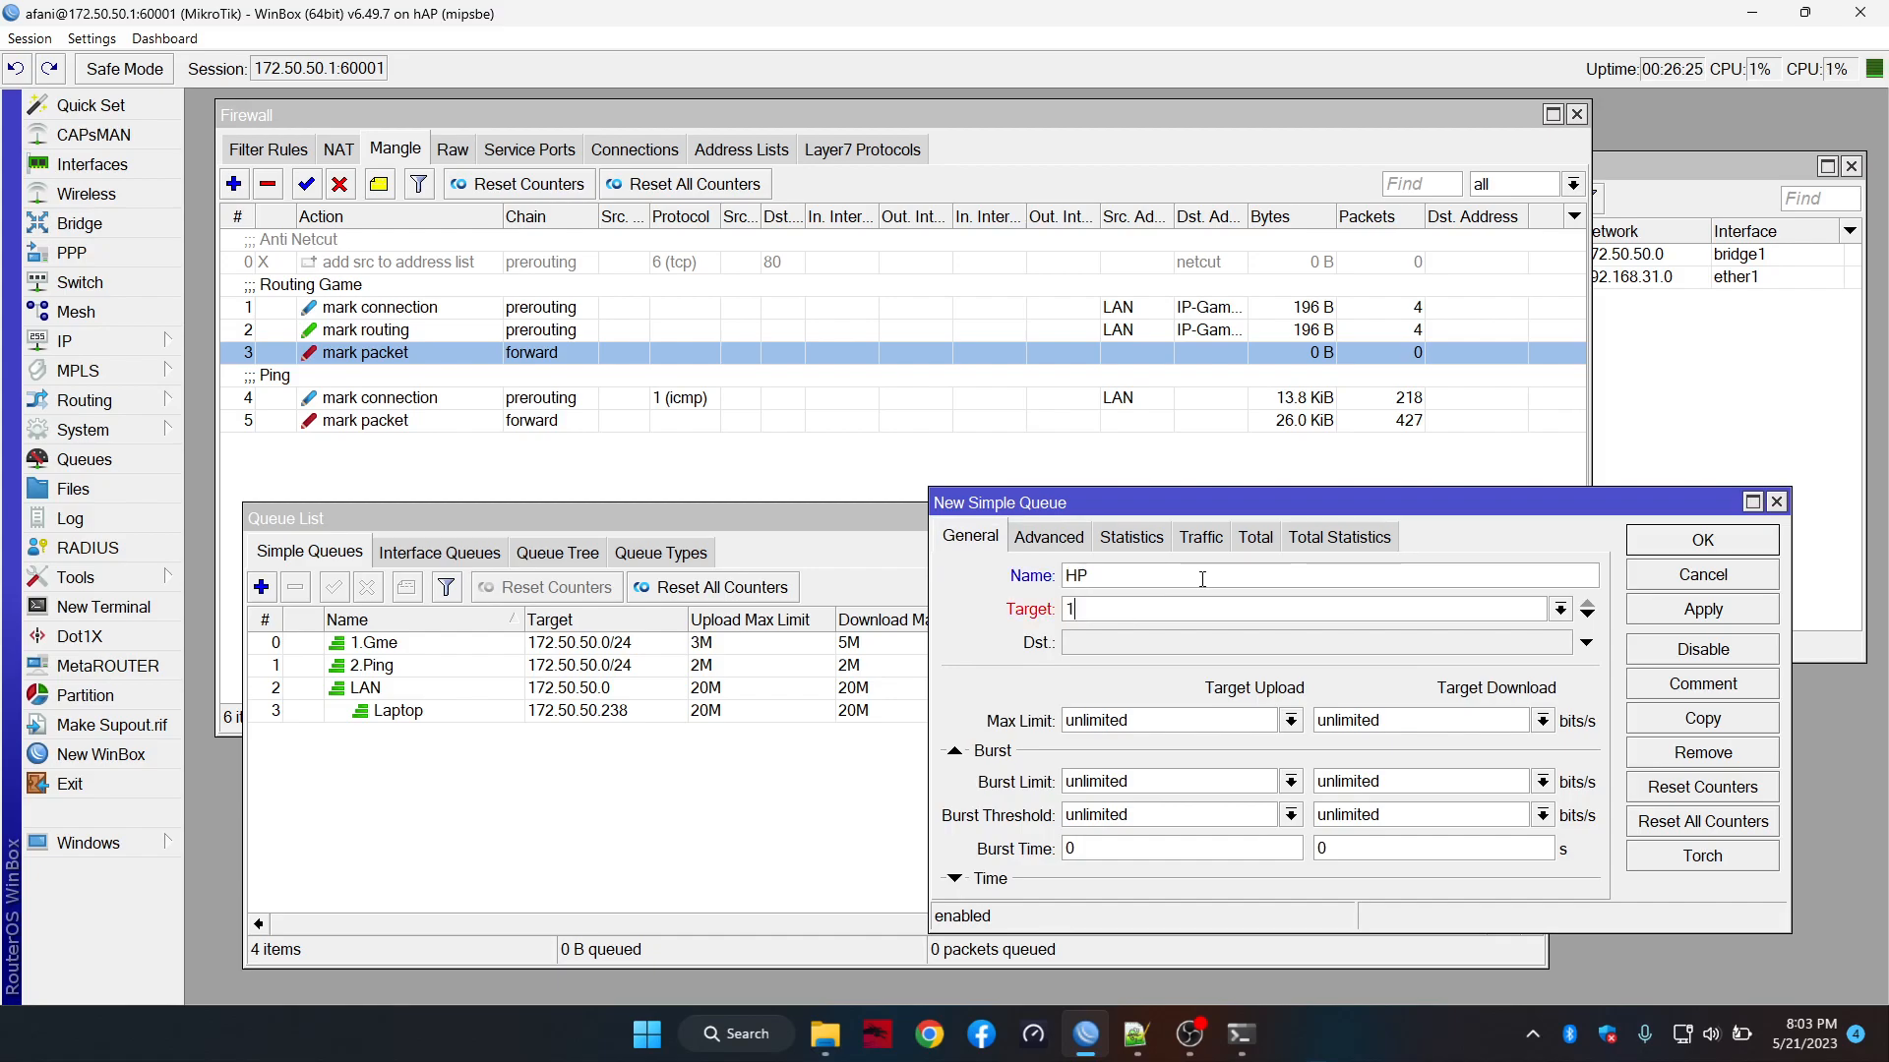
text(92.168)
key(BackSpace)
key(BackSpace)
key(BackSpace)
key(BackSpace)
key(BackSpace)
key(BackSpace)
text(72.50.50.23)
Set the HP queue's maximum limit to 768k for upload and 2M for download
double_click(1151, 724)
text(3)
key(BackSpace)
key(BackSpace)
text(768k)
key(Tab)
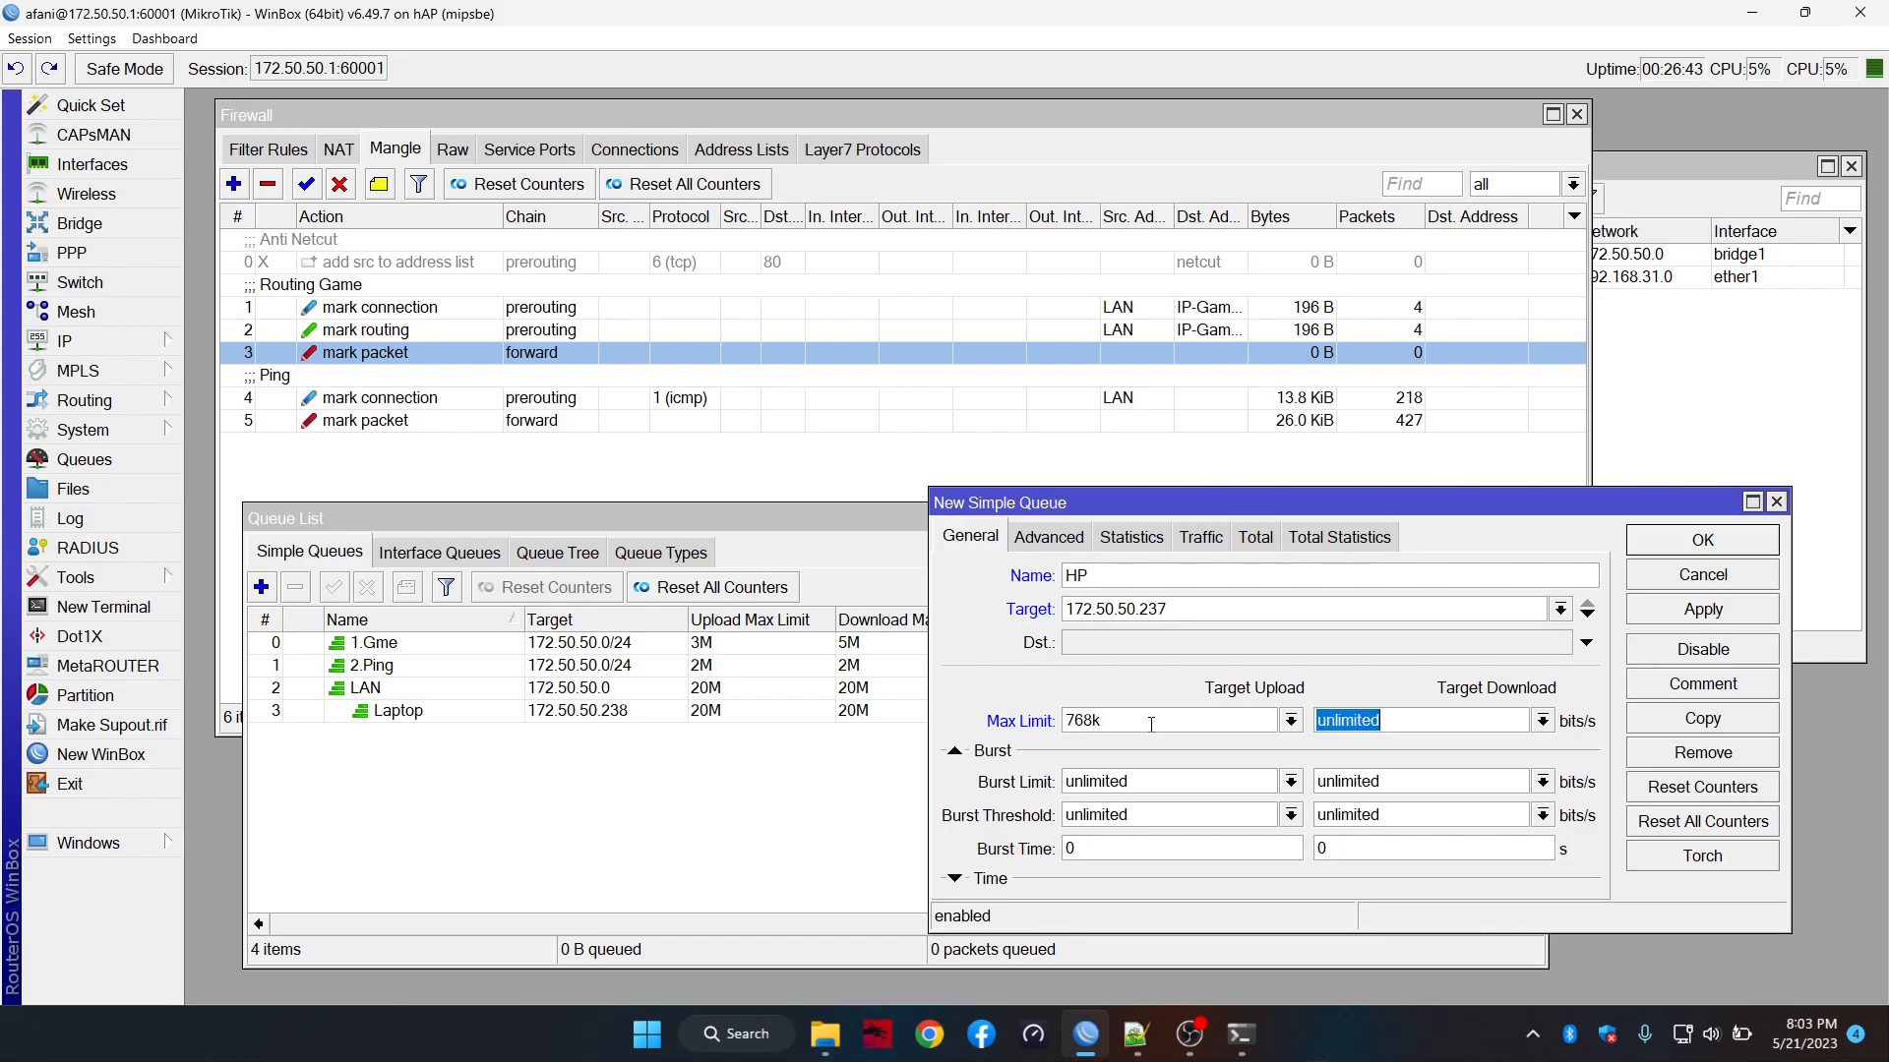
text(2)
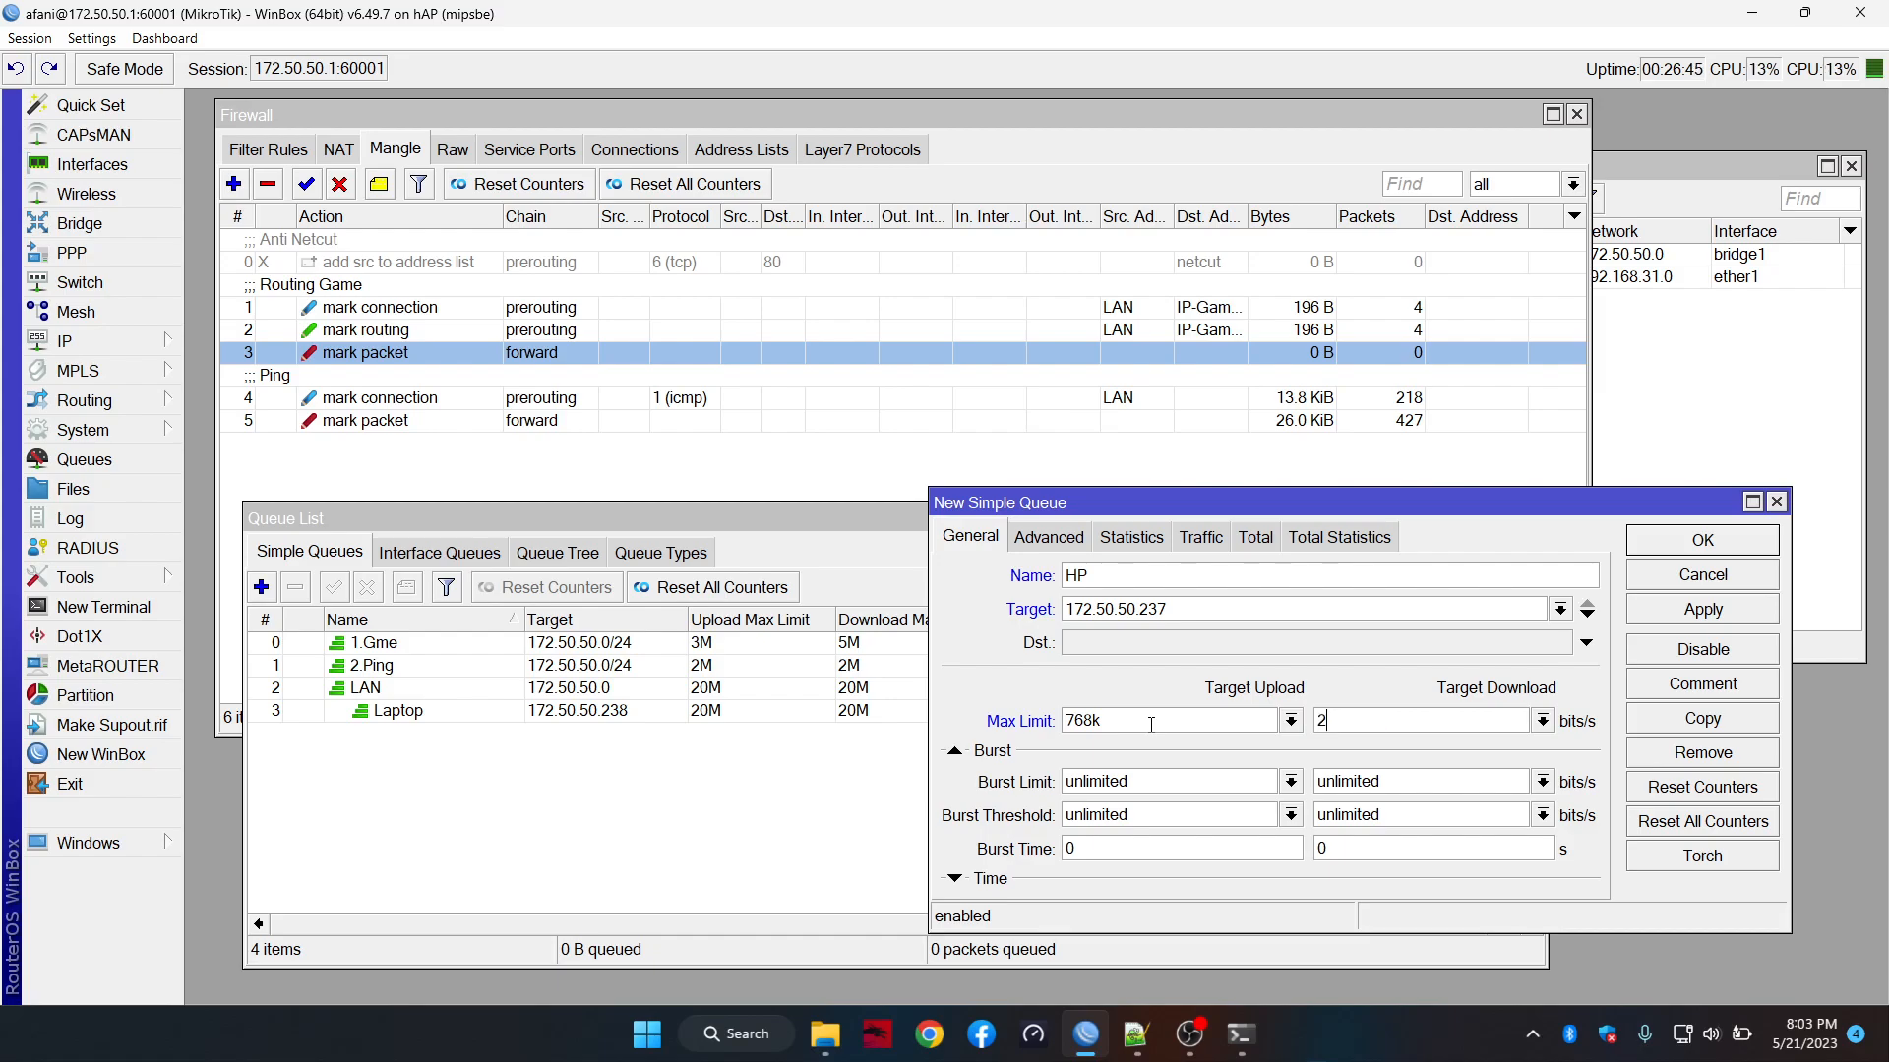
text(M)
Make LAN the parent of the HP queue and save it
click(1045, 539)
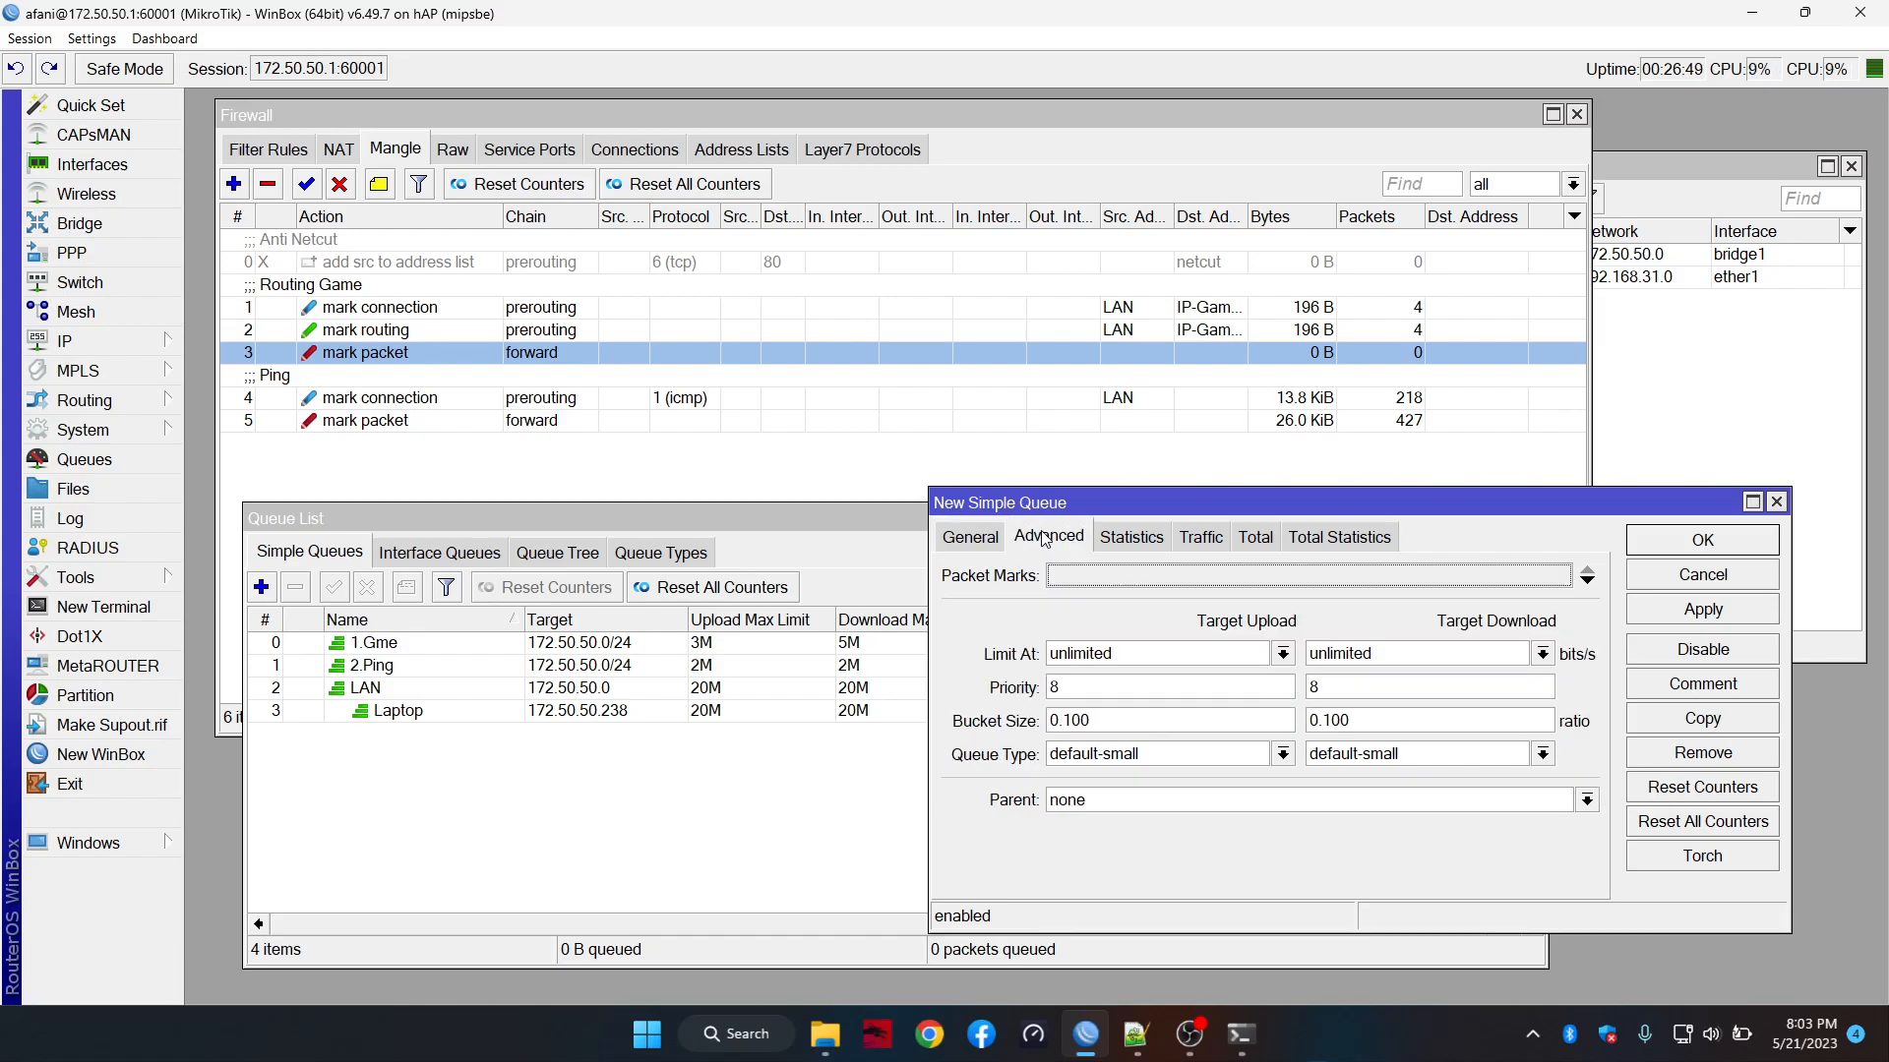
click(1247, 804)
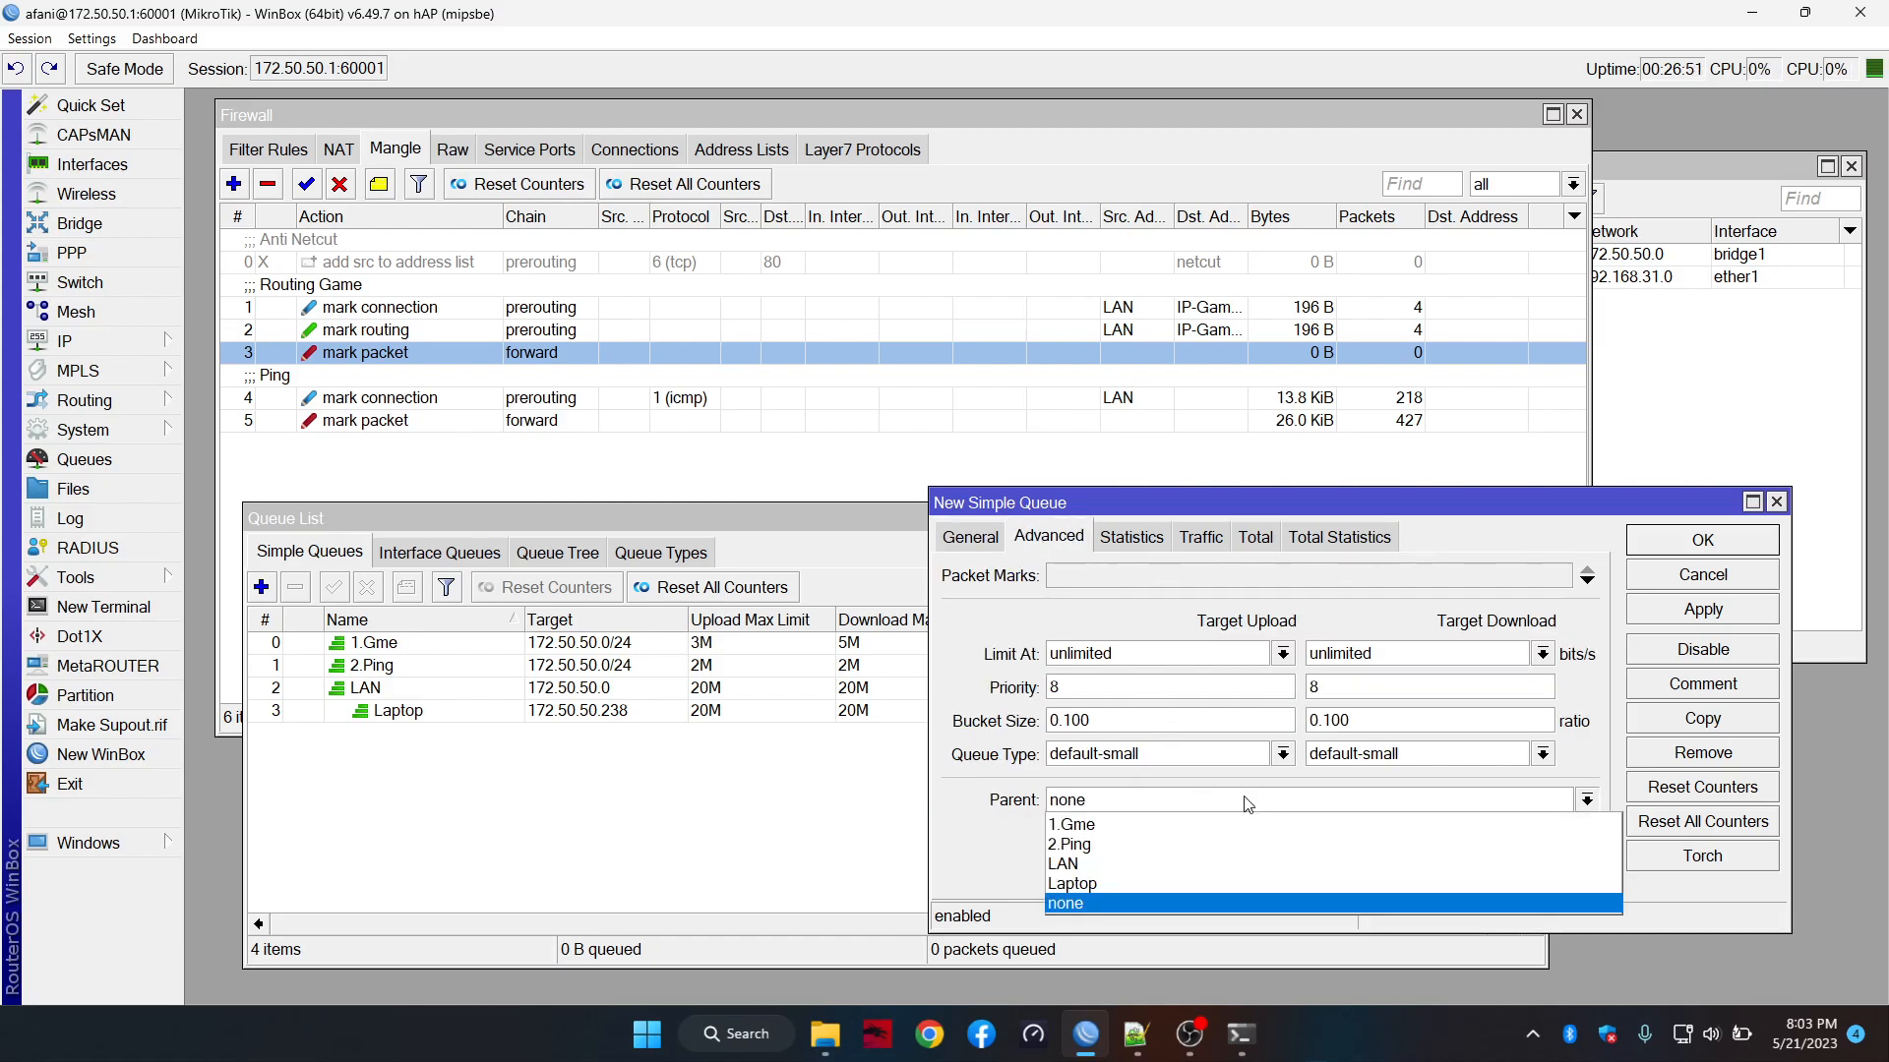
click(1200, 860)
click(1654, 604)
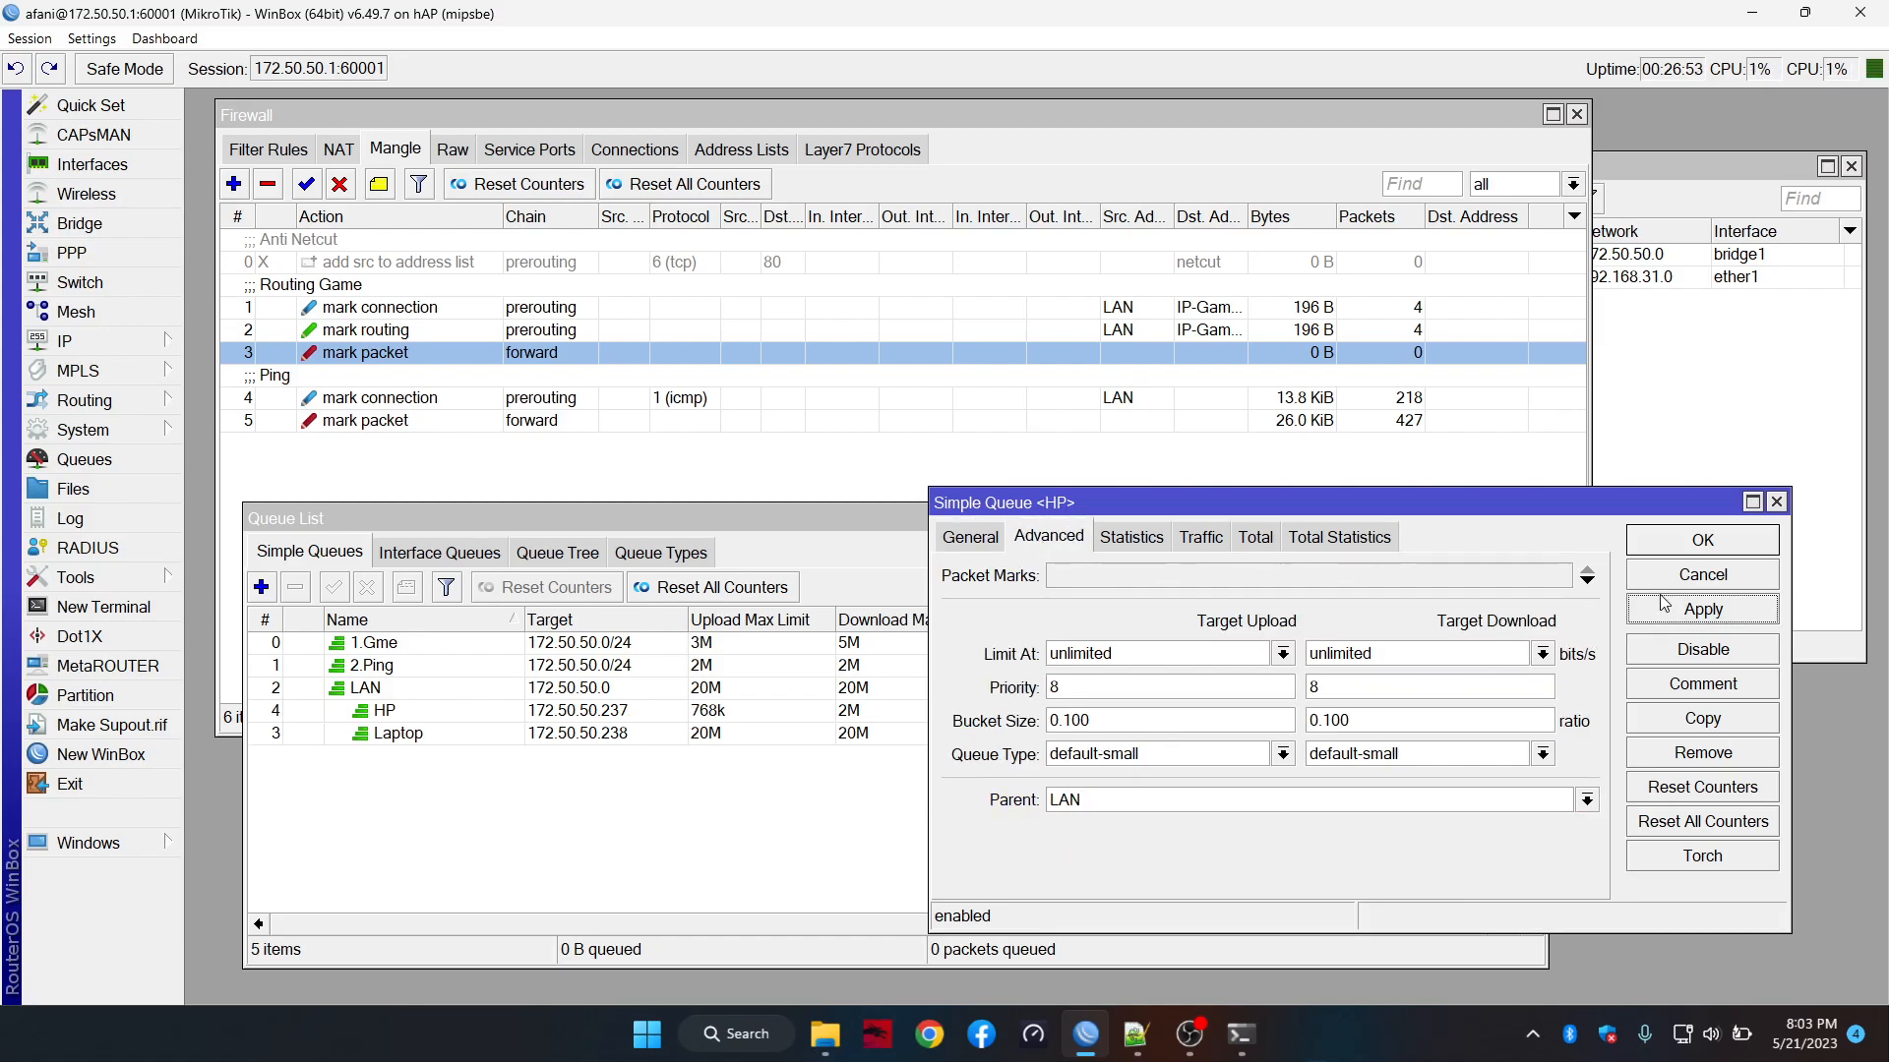
click(1693, 542)
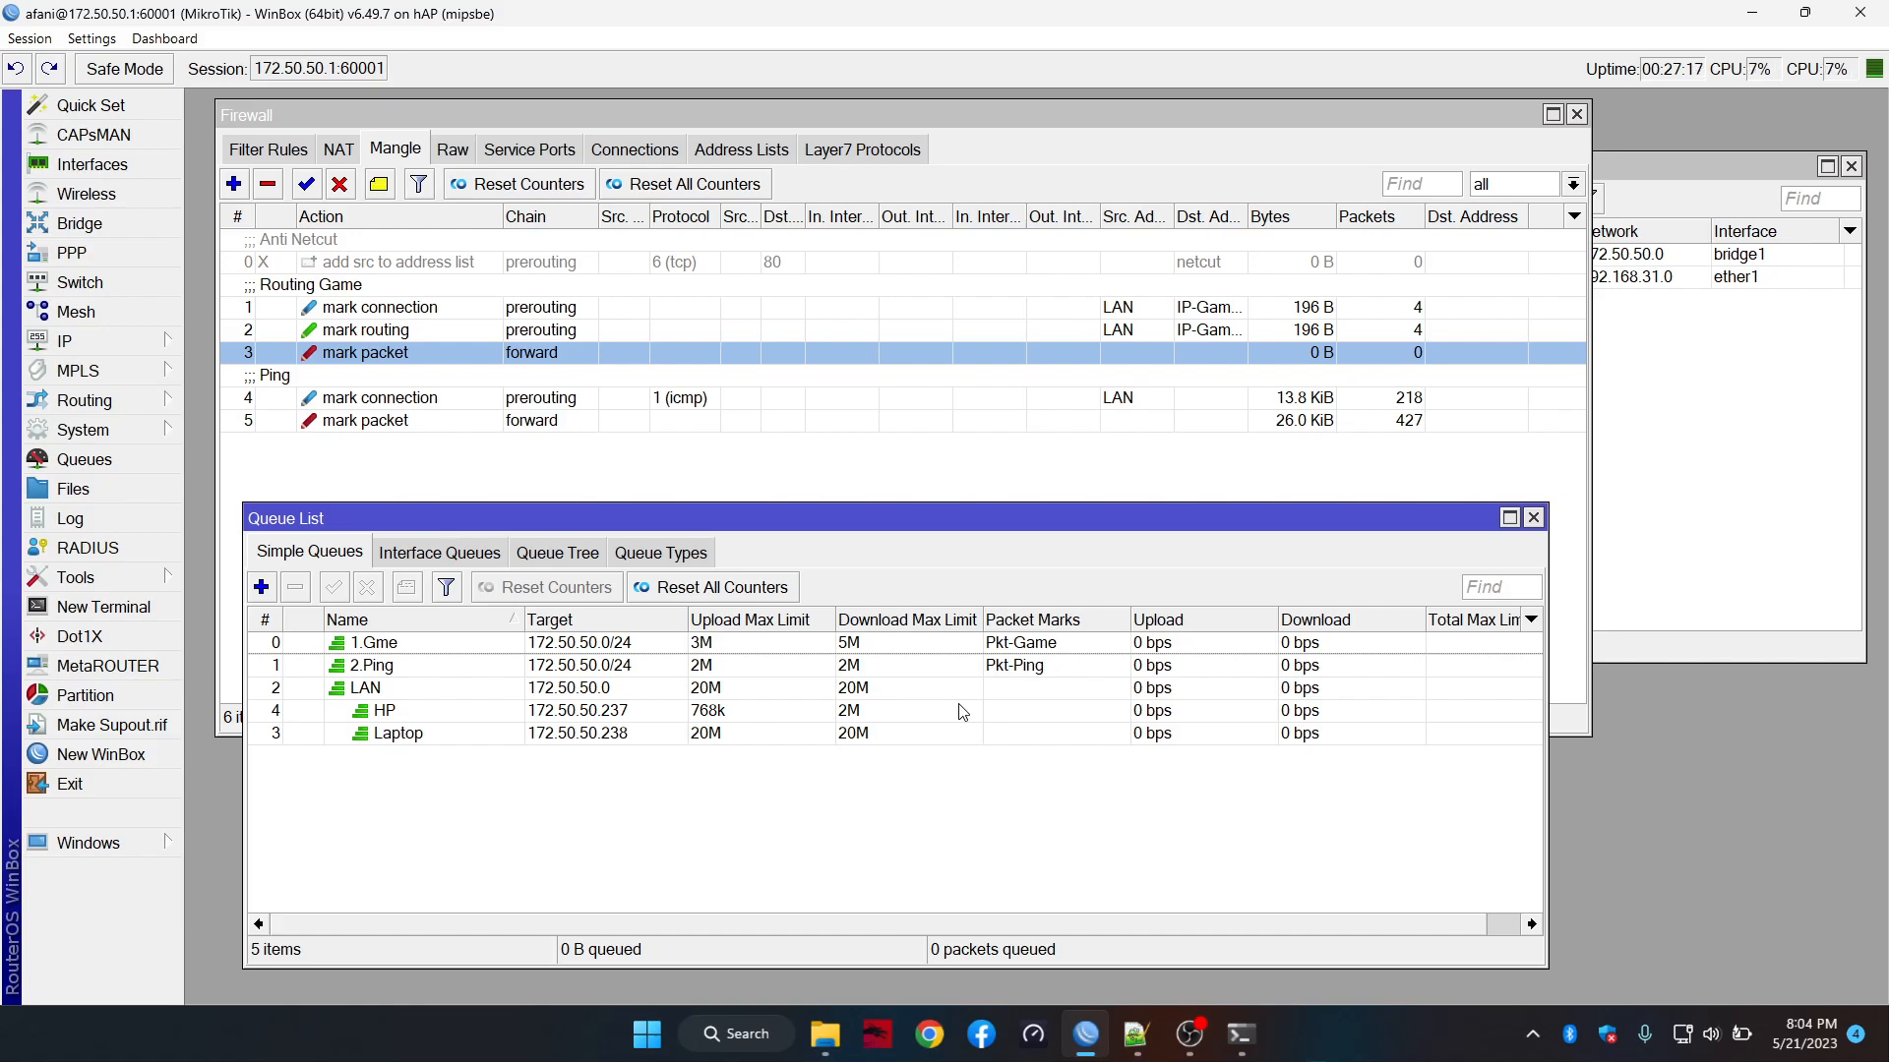
Correct the LAN queue's target to 172.50.50.0/24 and save the queue
double_click(989, 688)
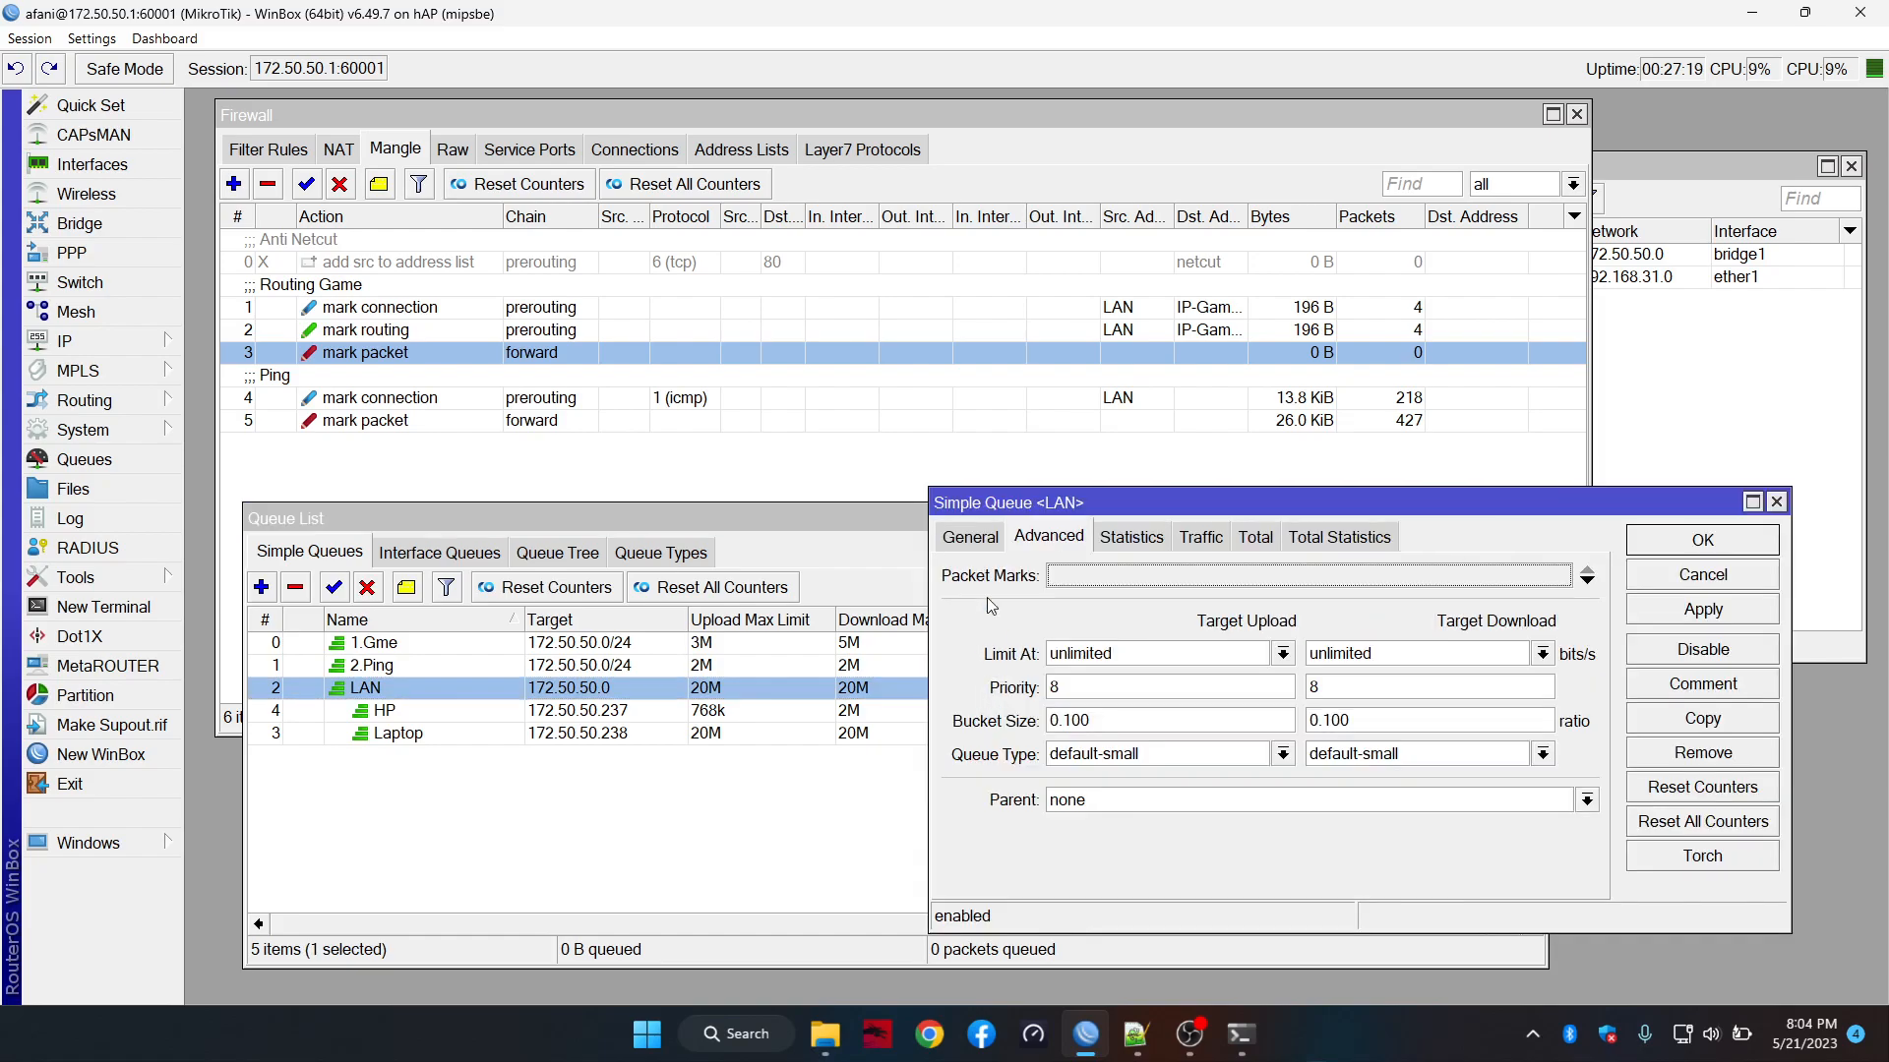
click(984, 536)
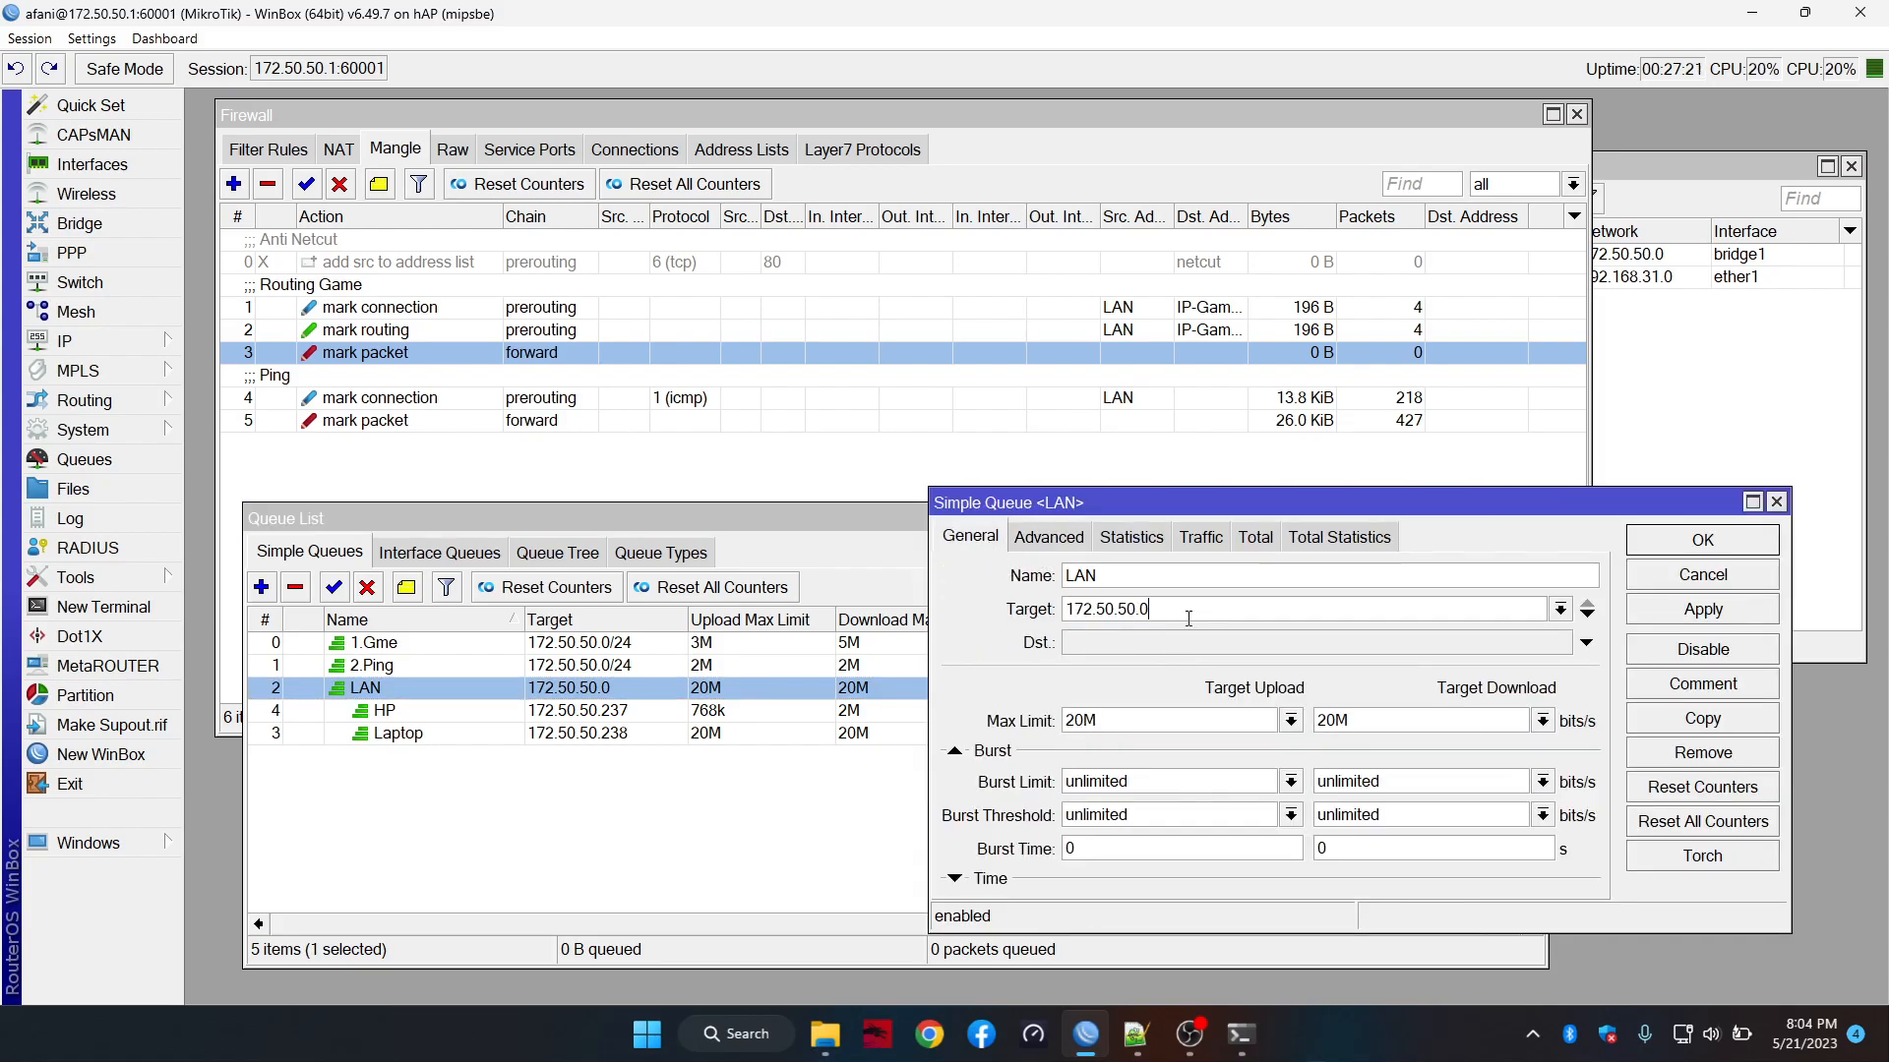
click(1166, 611)
text(/24)
click(1710, 551)
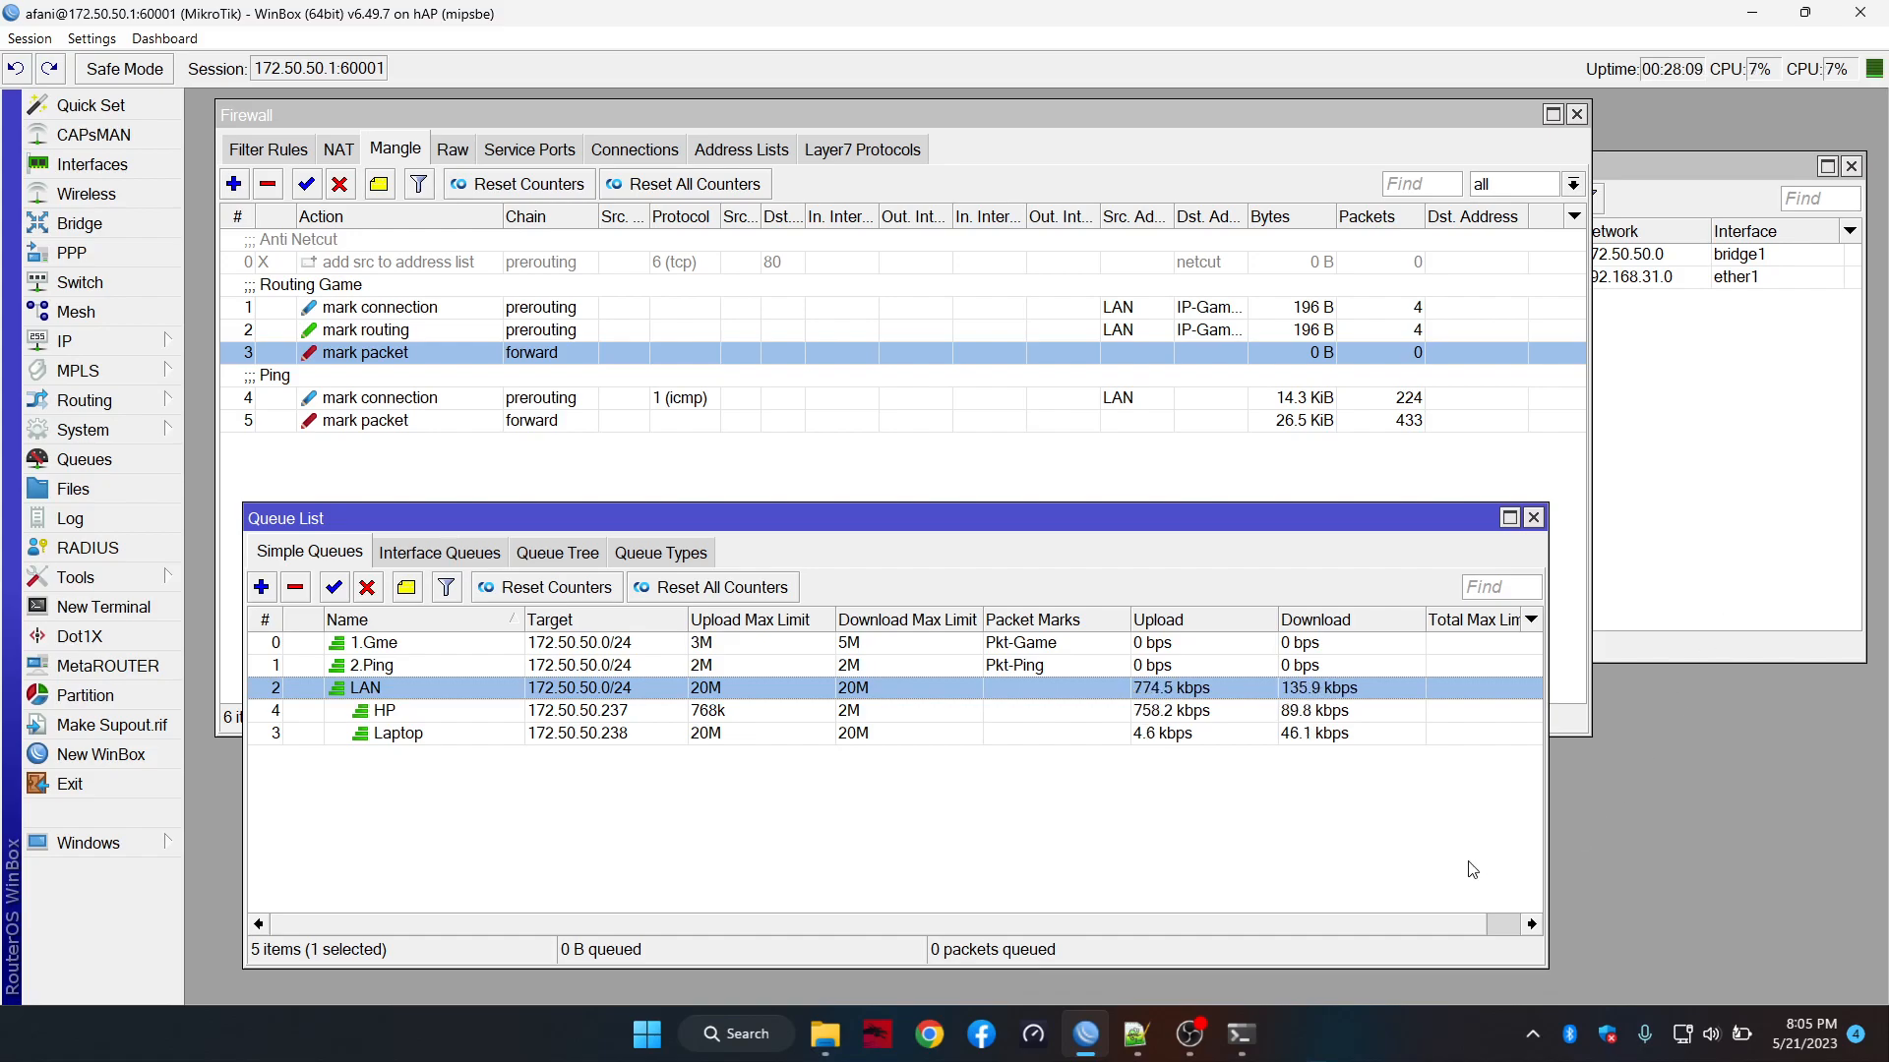
Open Internet Download Manager and search the web for "xampp" in Chrome
click(733, 1046)
click(676, 626)
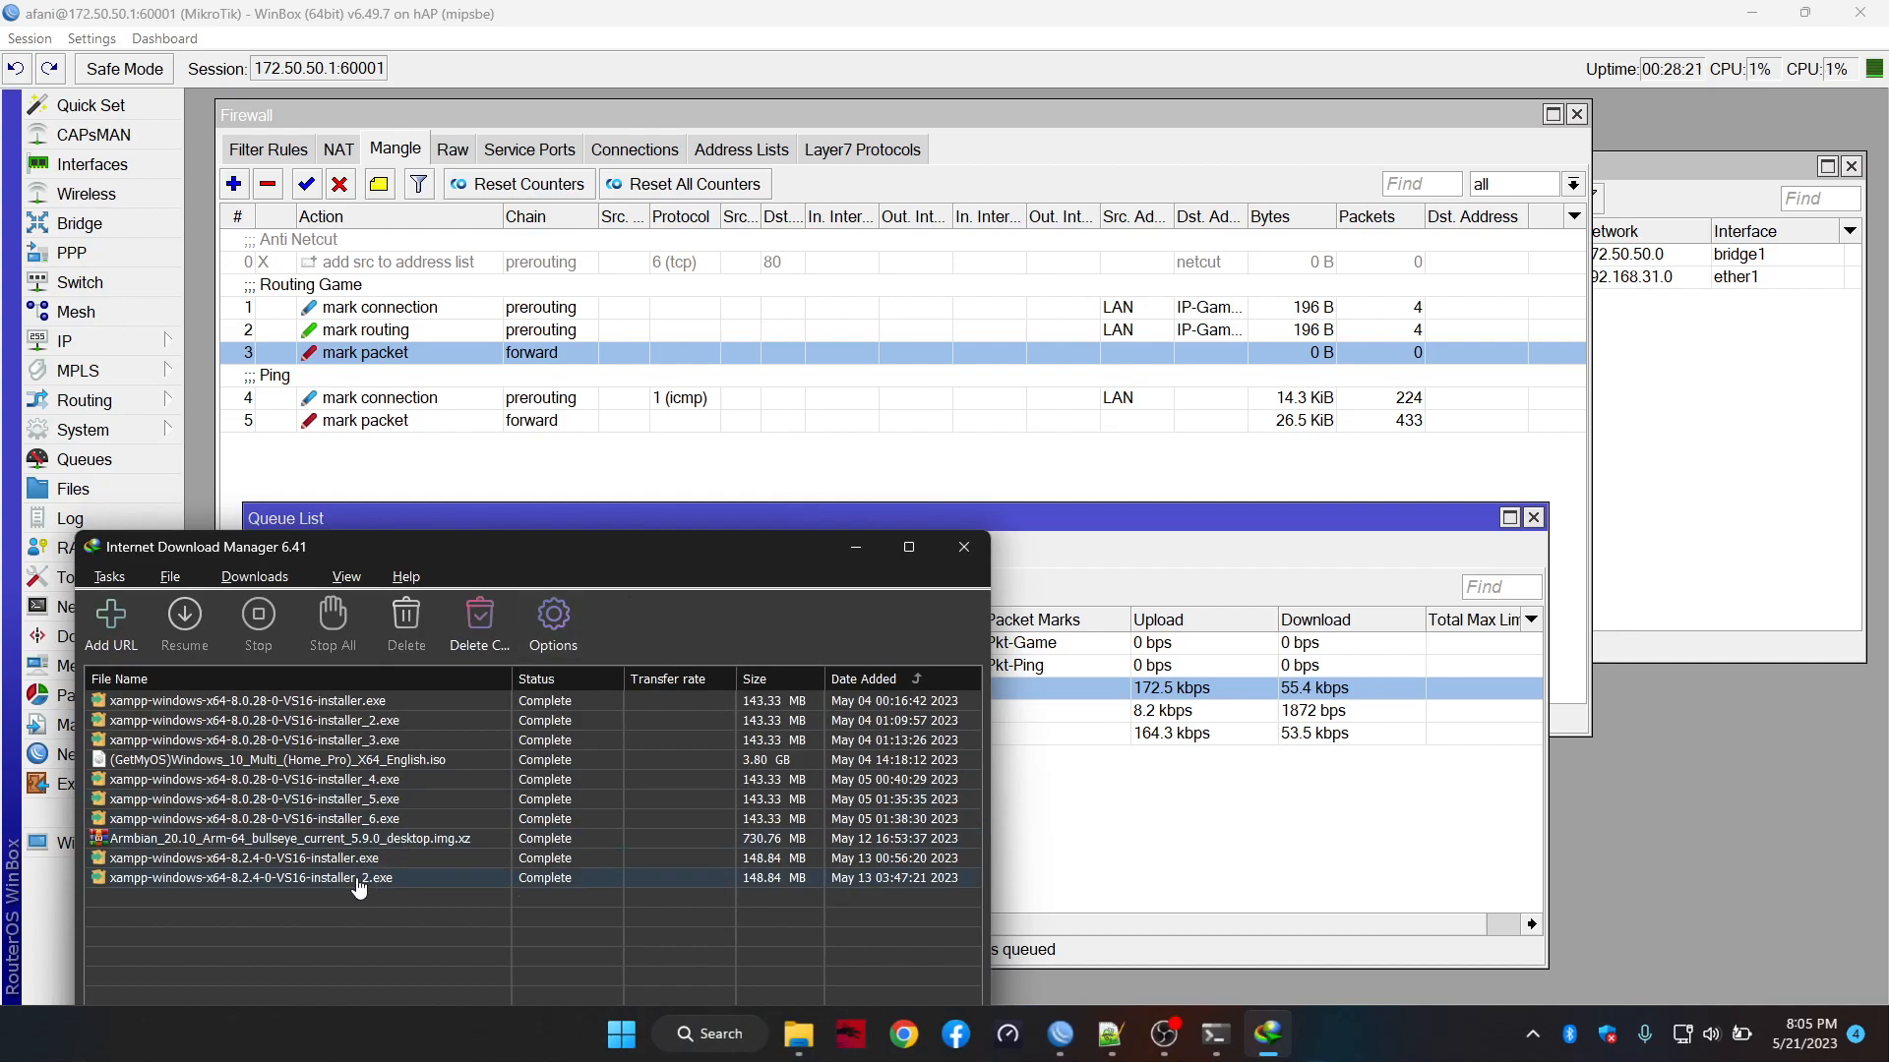
click(901, 1031)
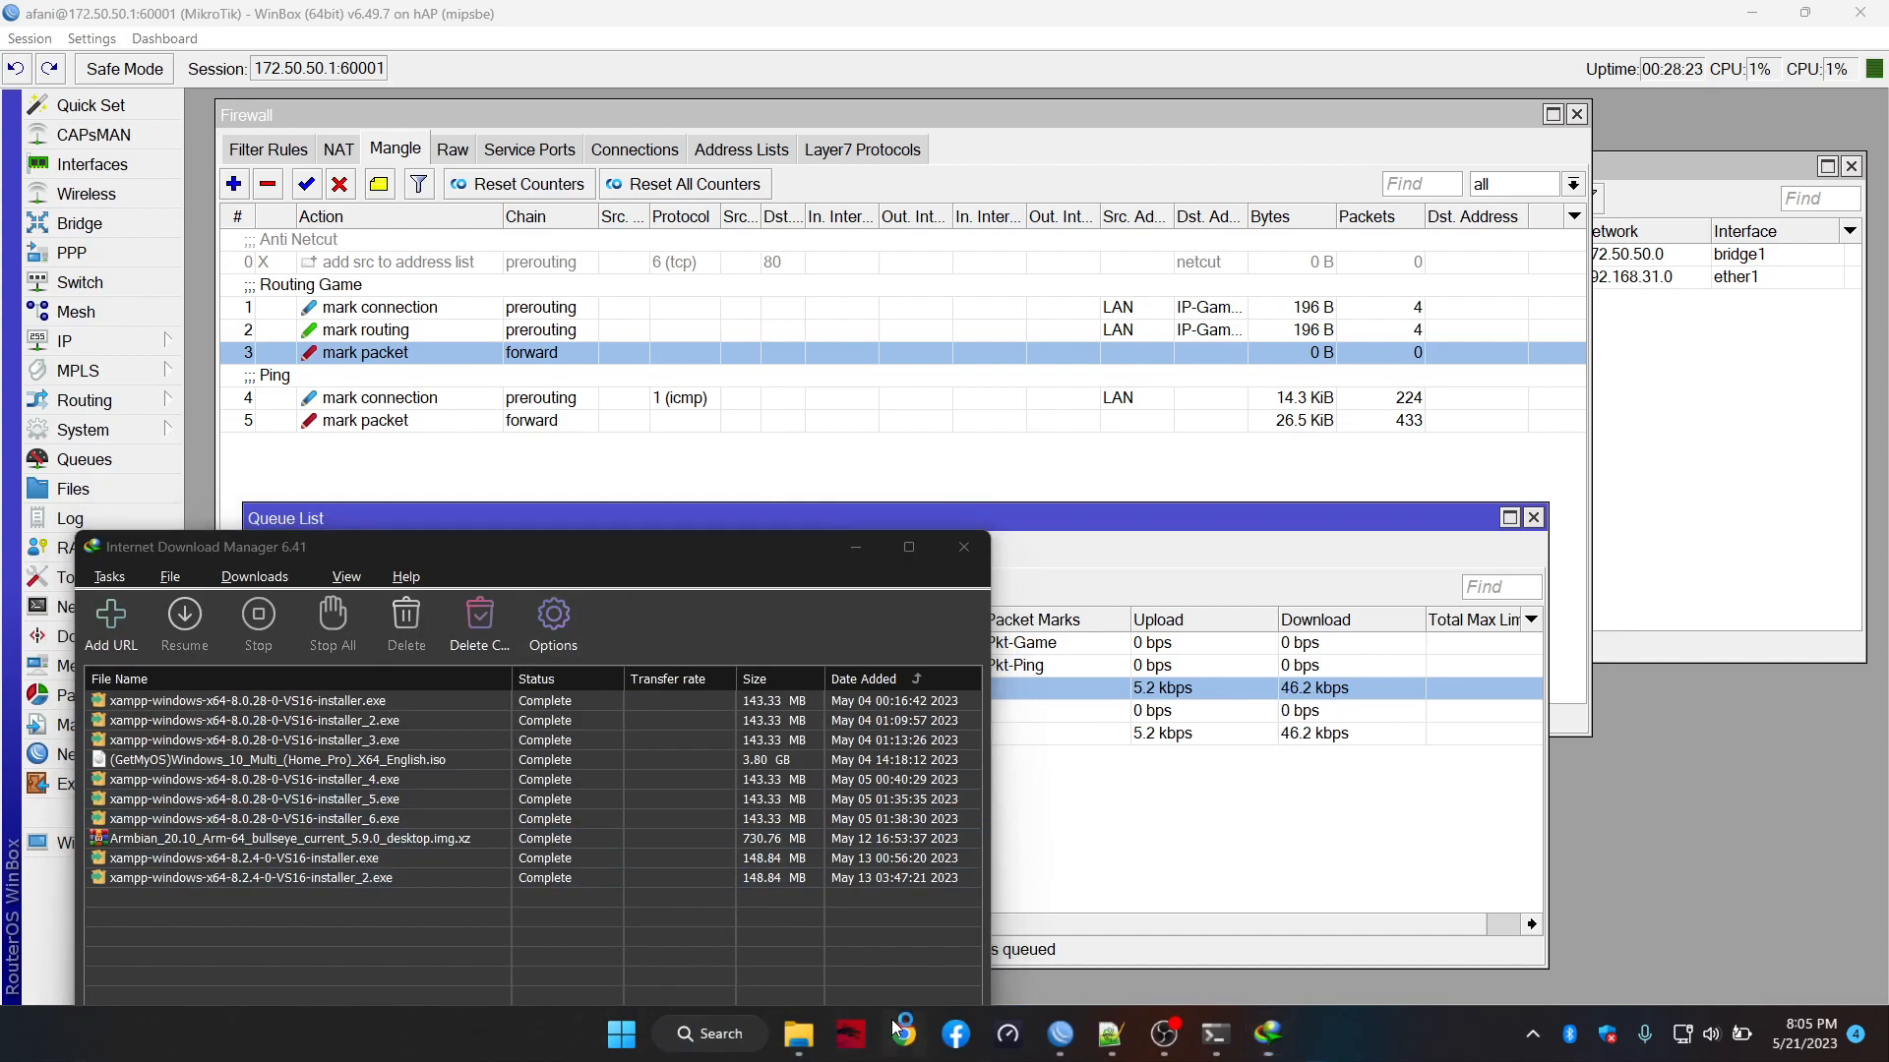
click(843, 482)
text(xampp)
key(Return)
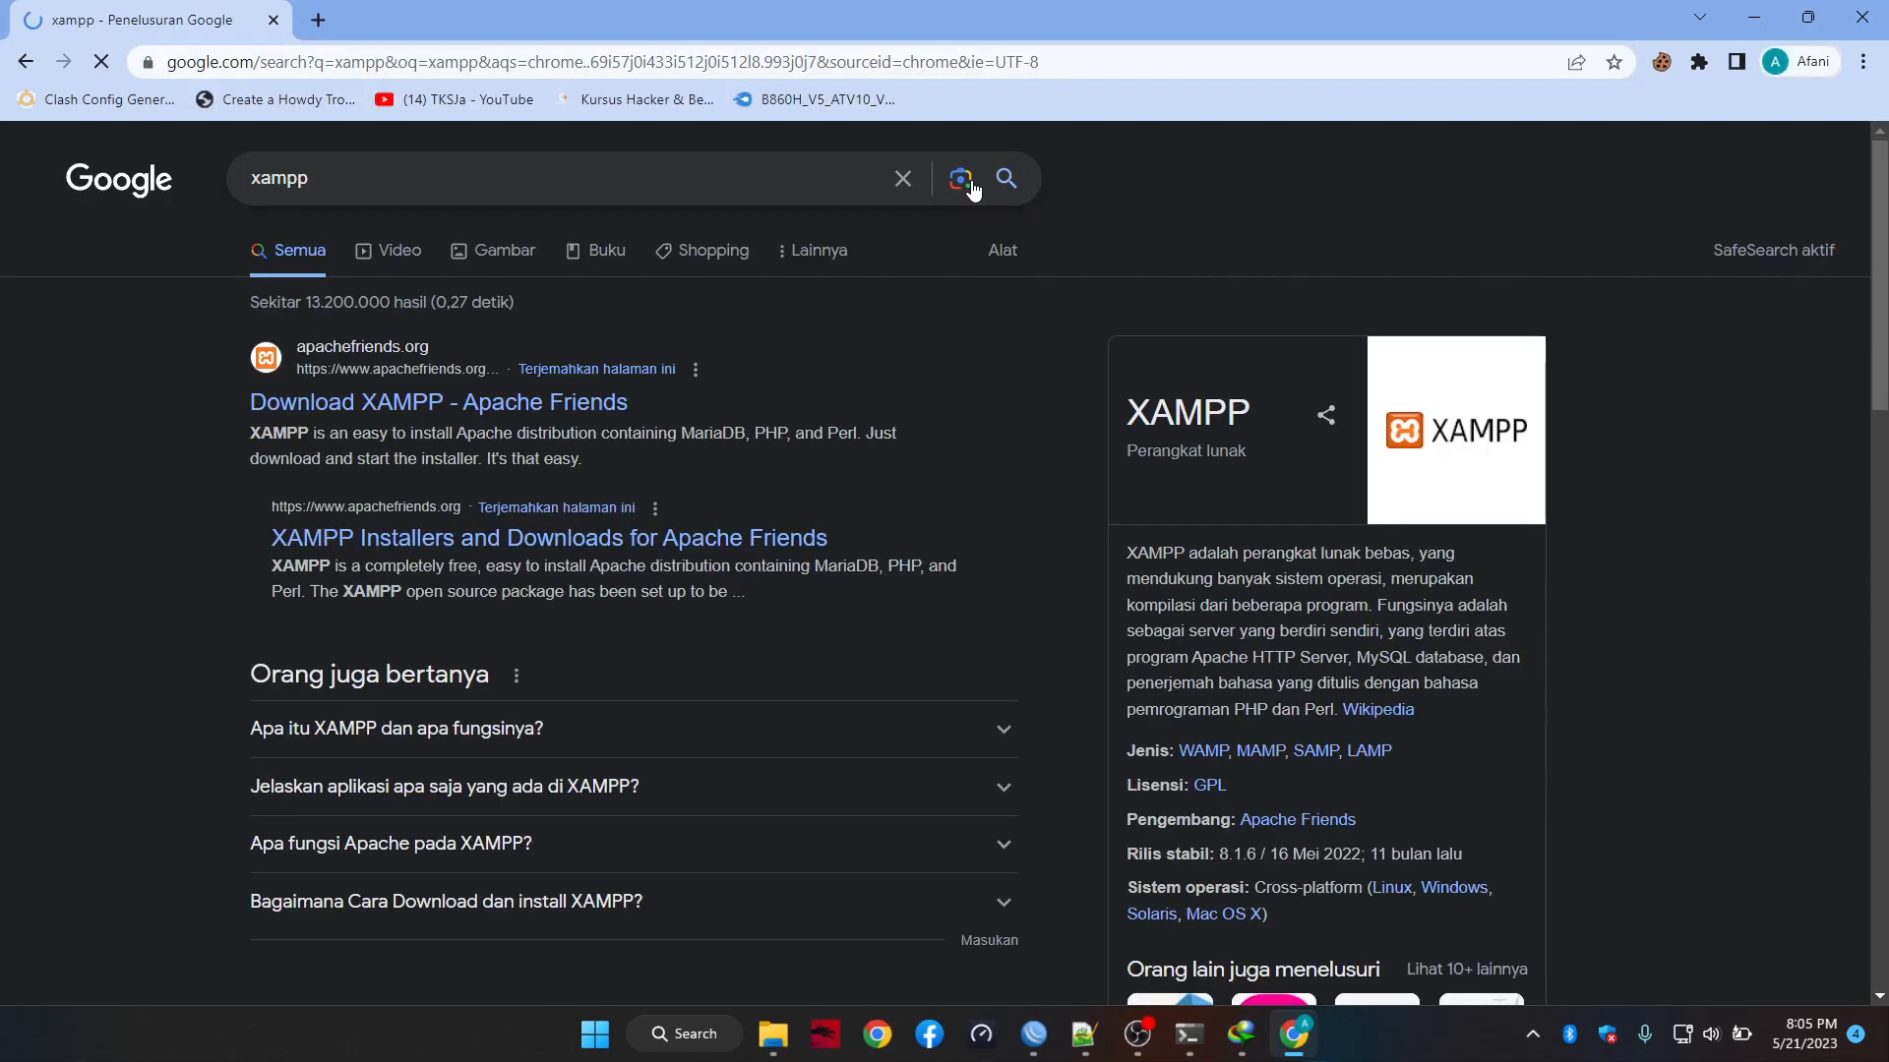
Start the 64-bit XAMPP 8.0.28 for Windows download from Apache Friends and close the extra Internet Download Manager page
click(605, 411)
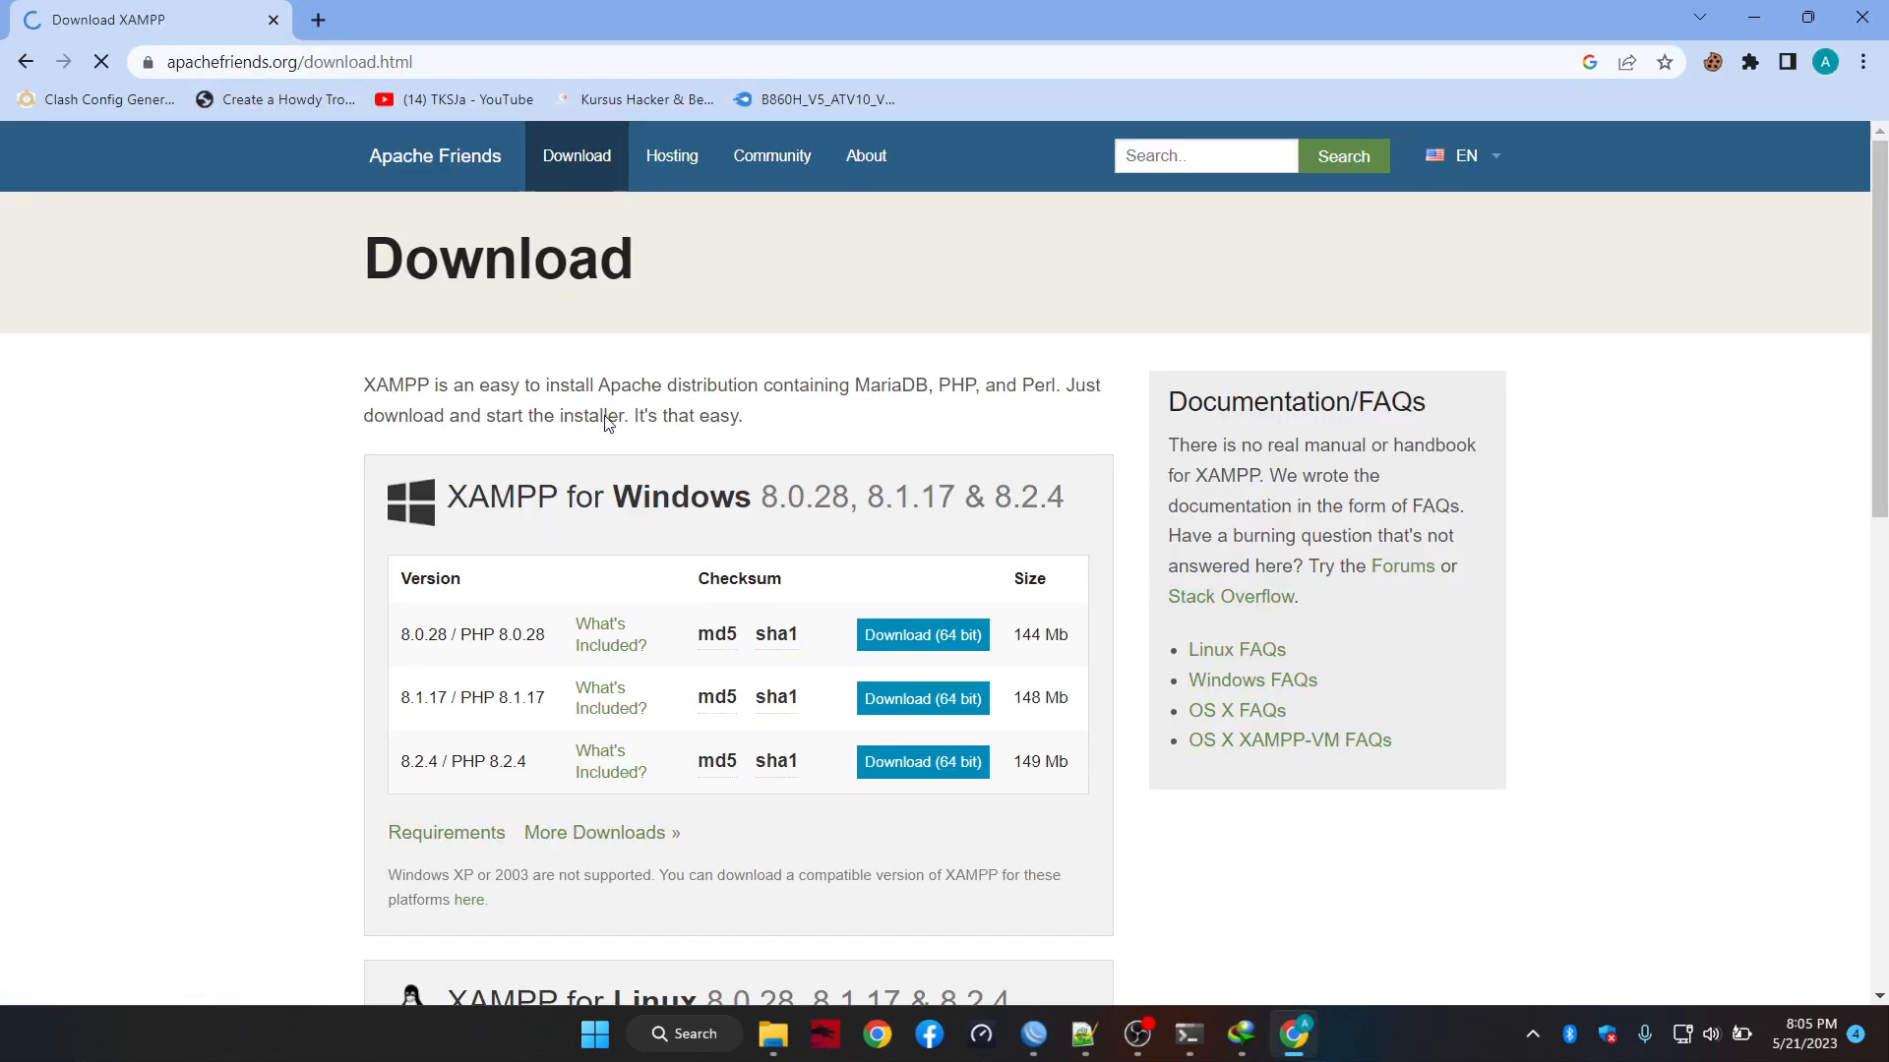
click(941, 649)
click(1112, 564)
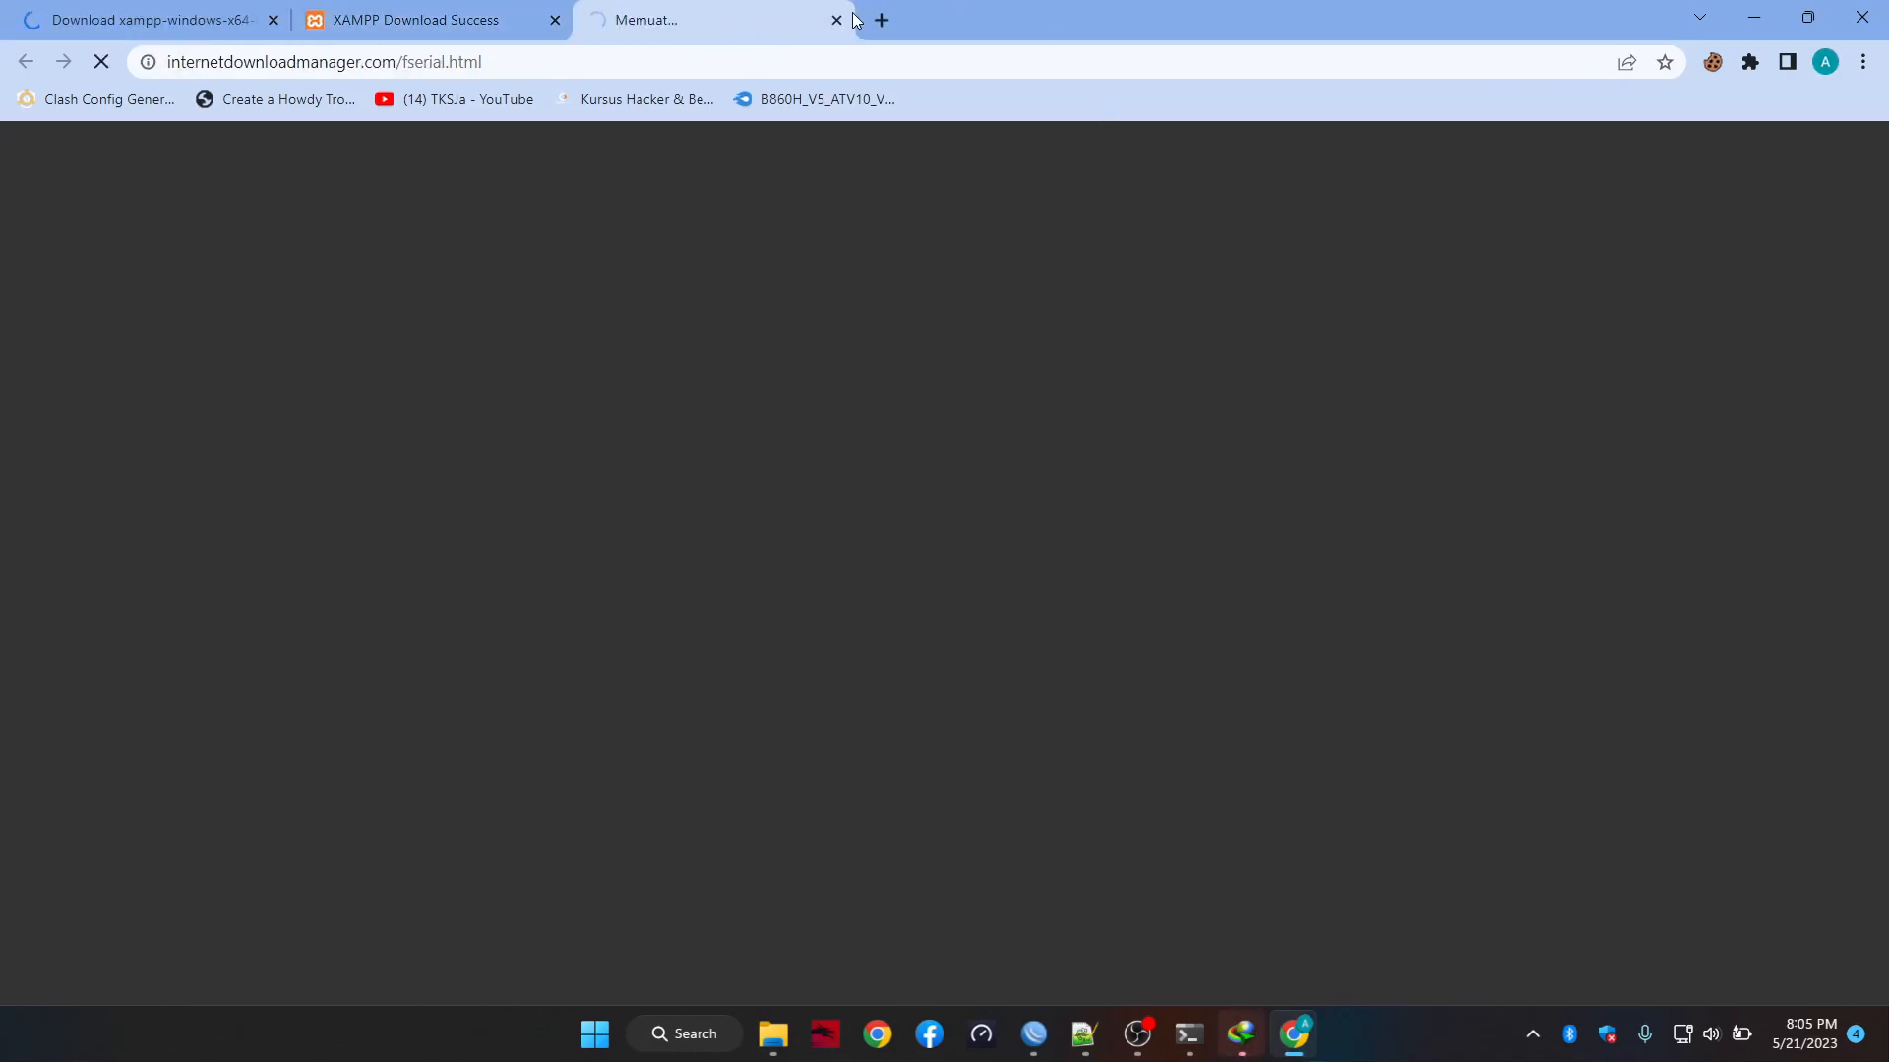
click(841, 20)
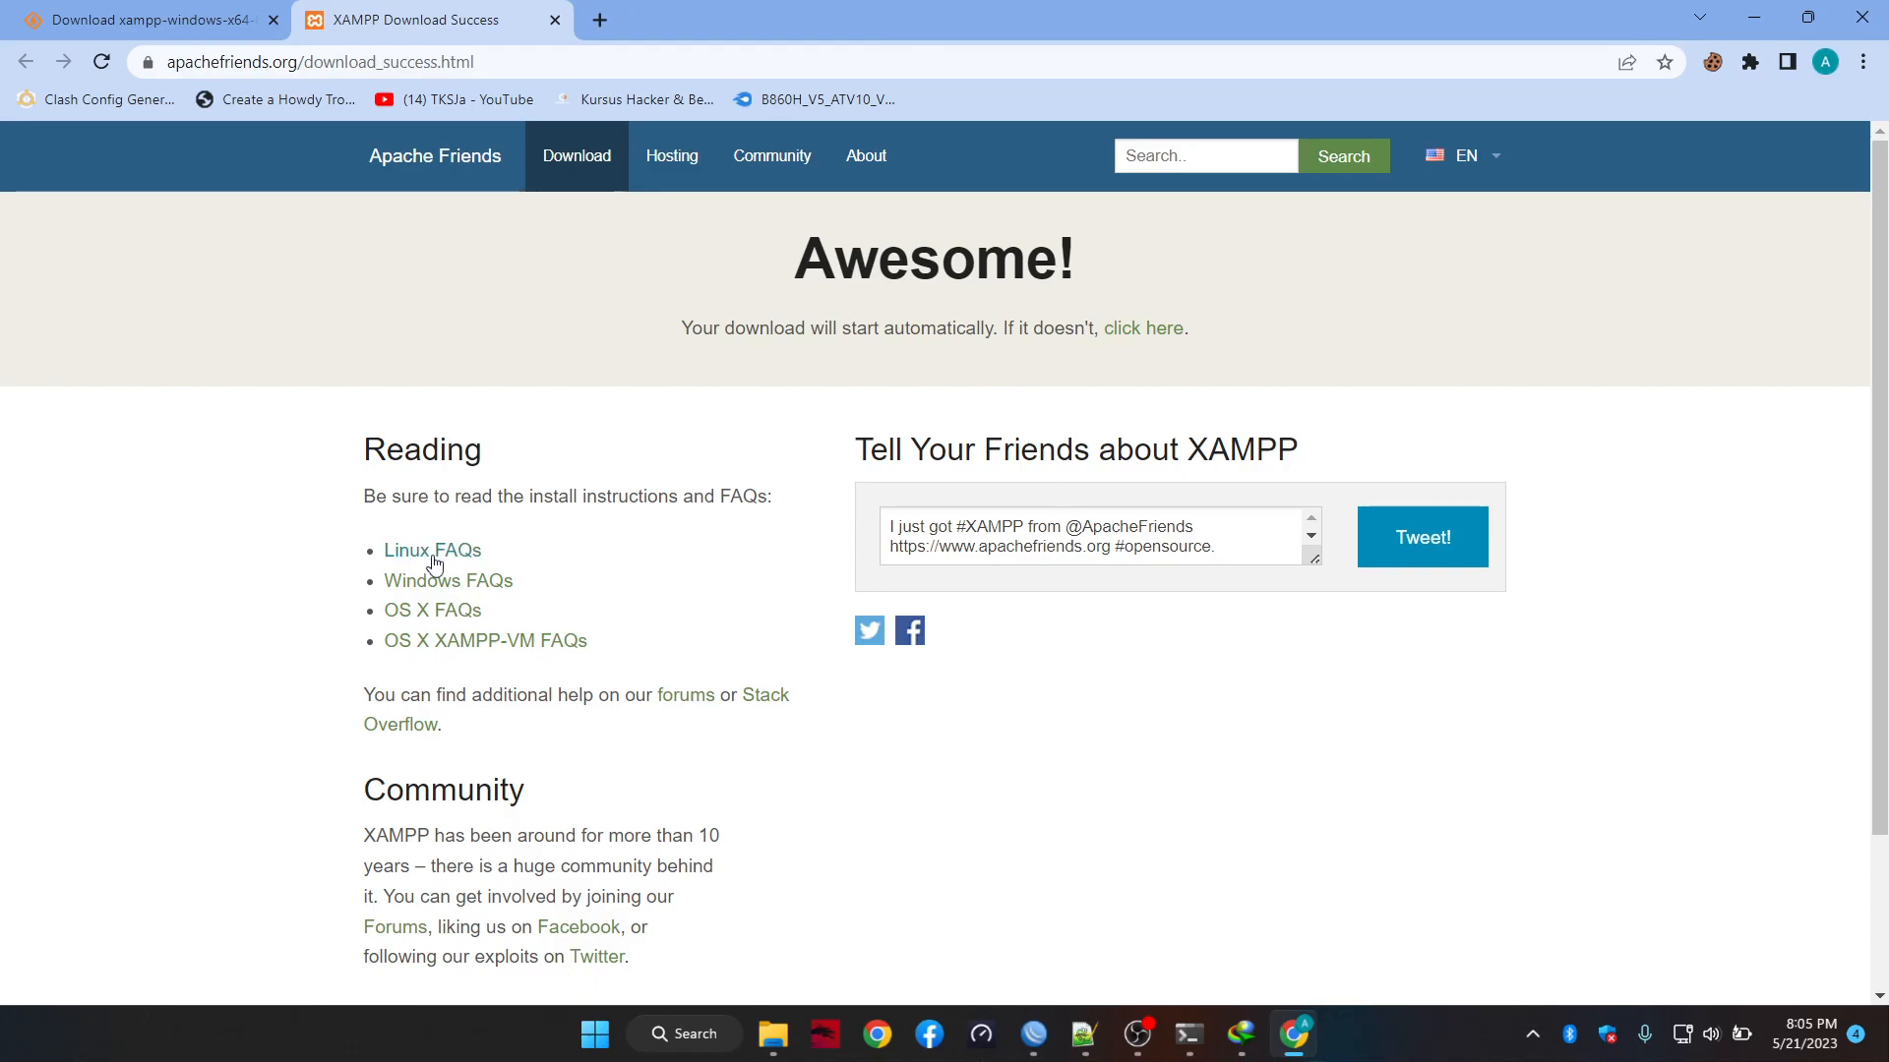
click(1163, 331)
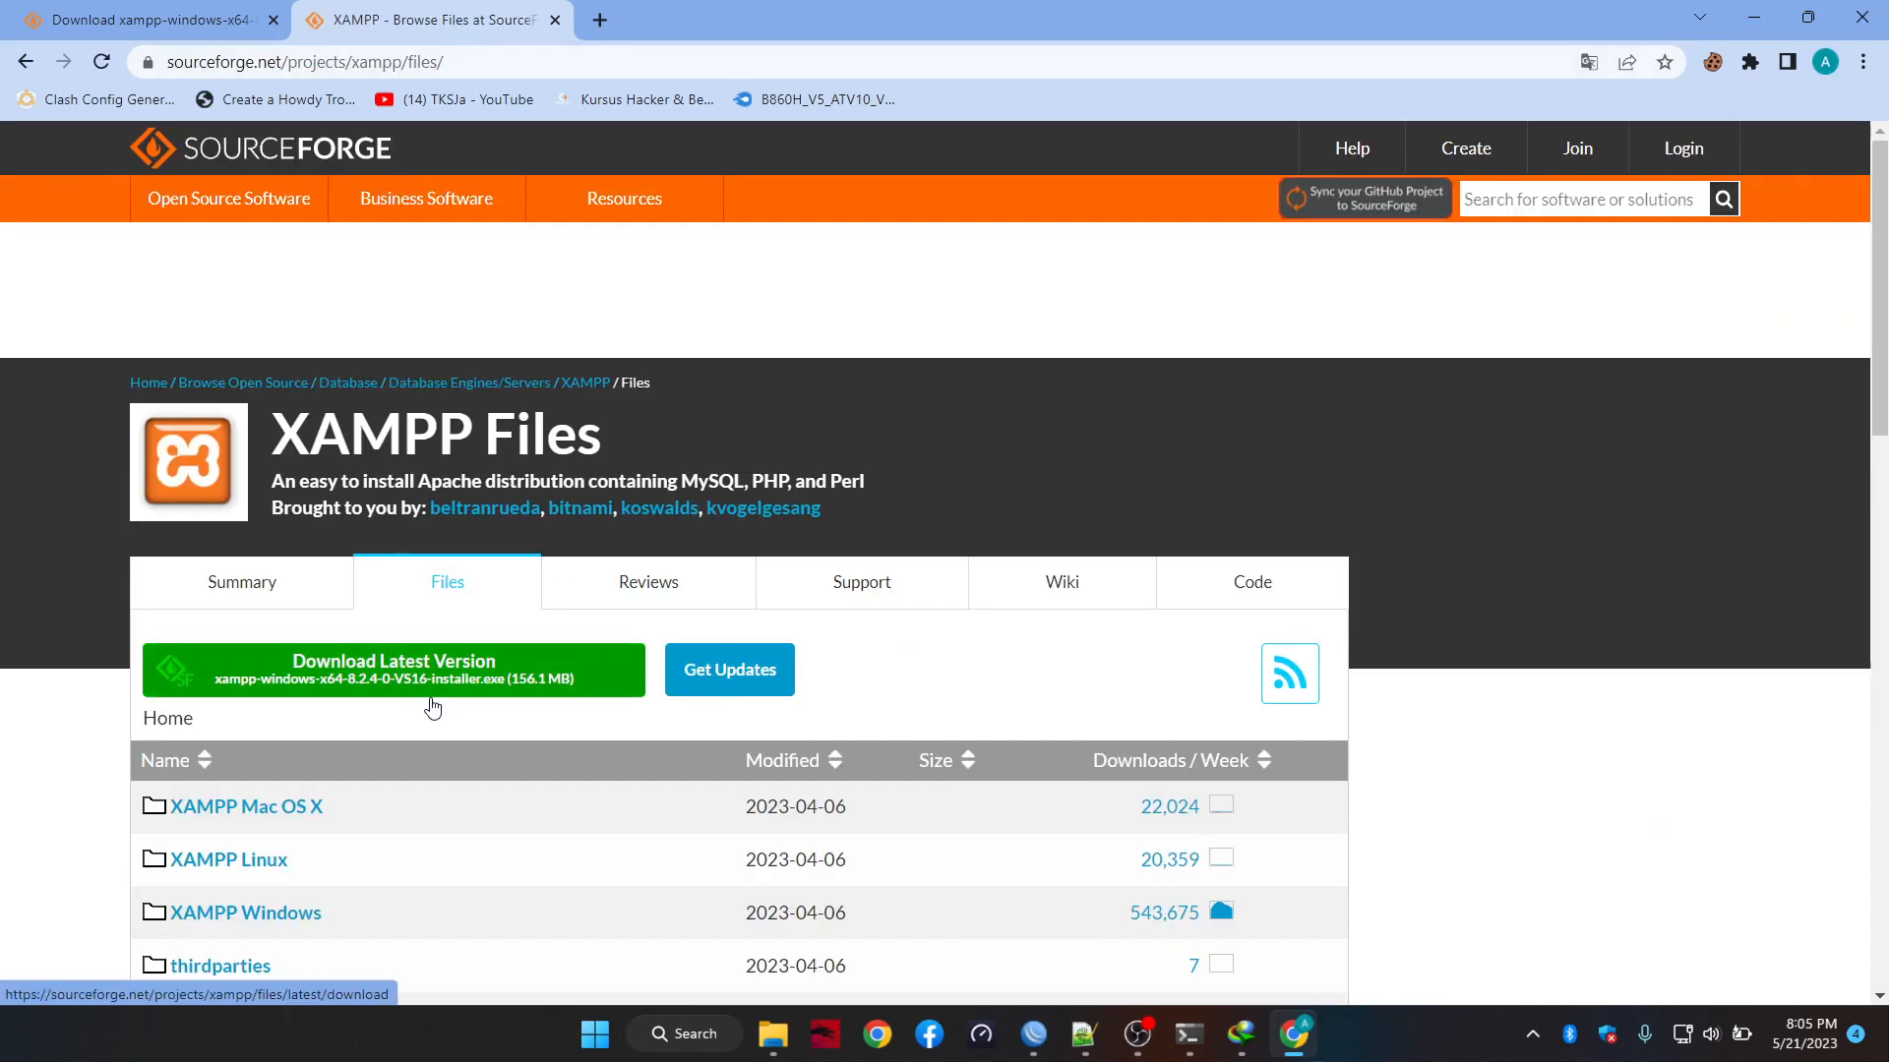
click(466, 688)
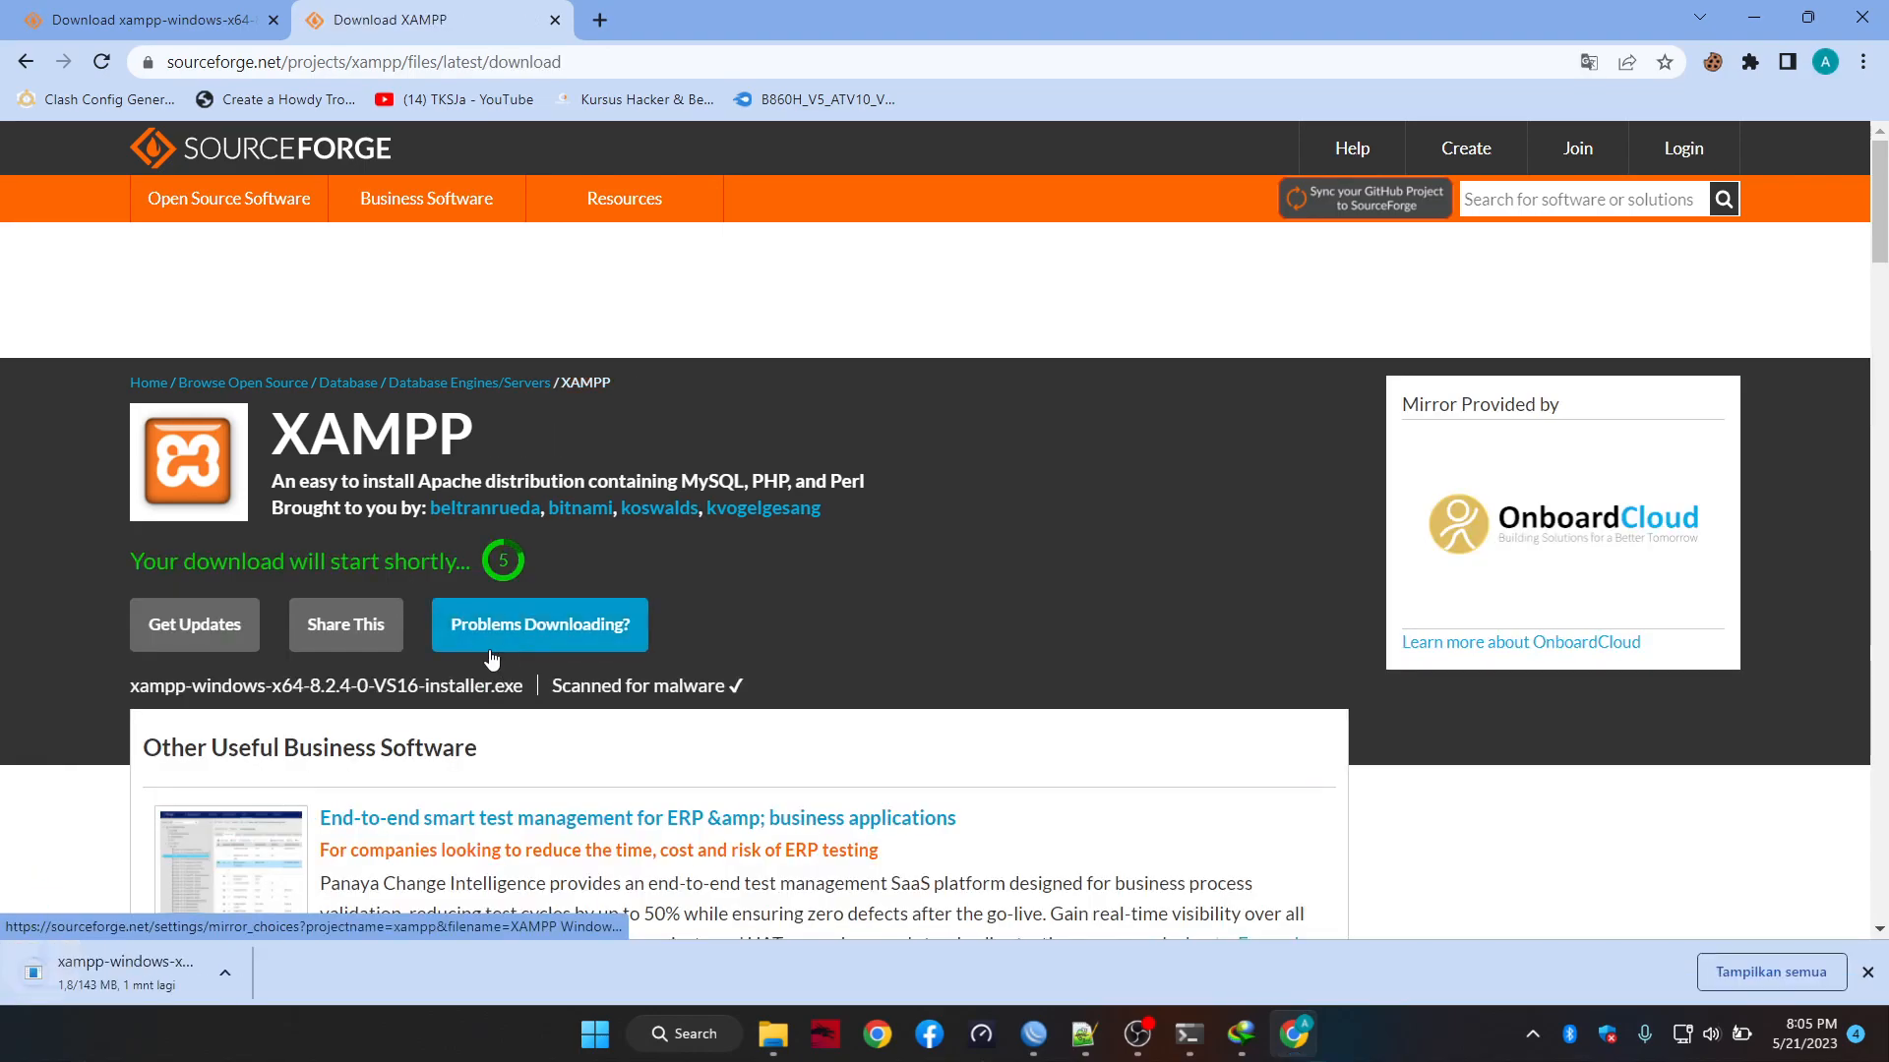
click(555, 20)
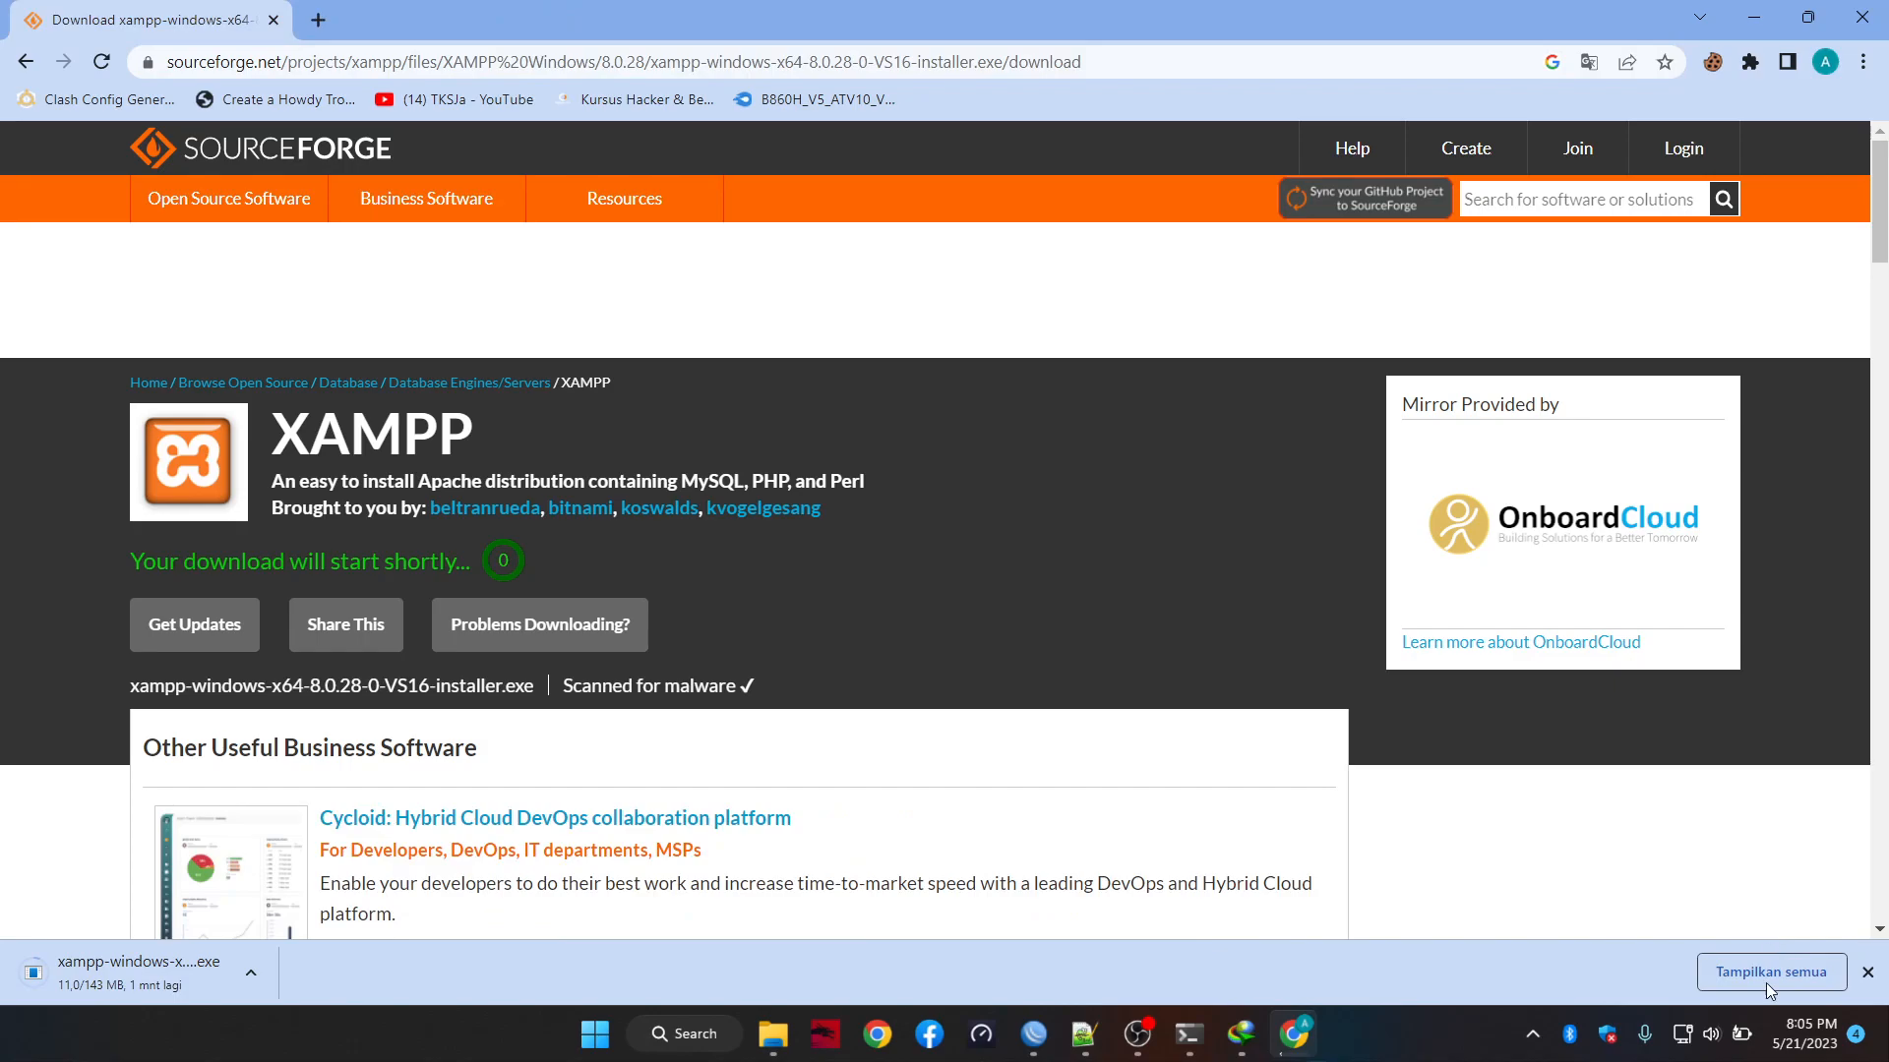
Cancel the running XAMPP 8.0.28 installer download in Chrome's download list and copy its download link
click(1770, 975)
click(788, 440)
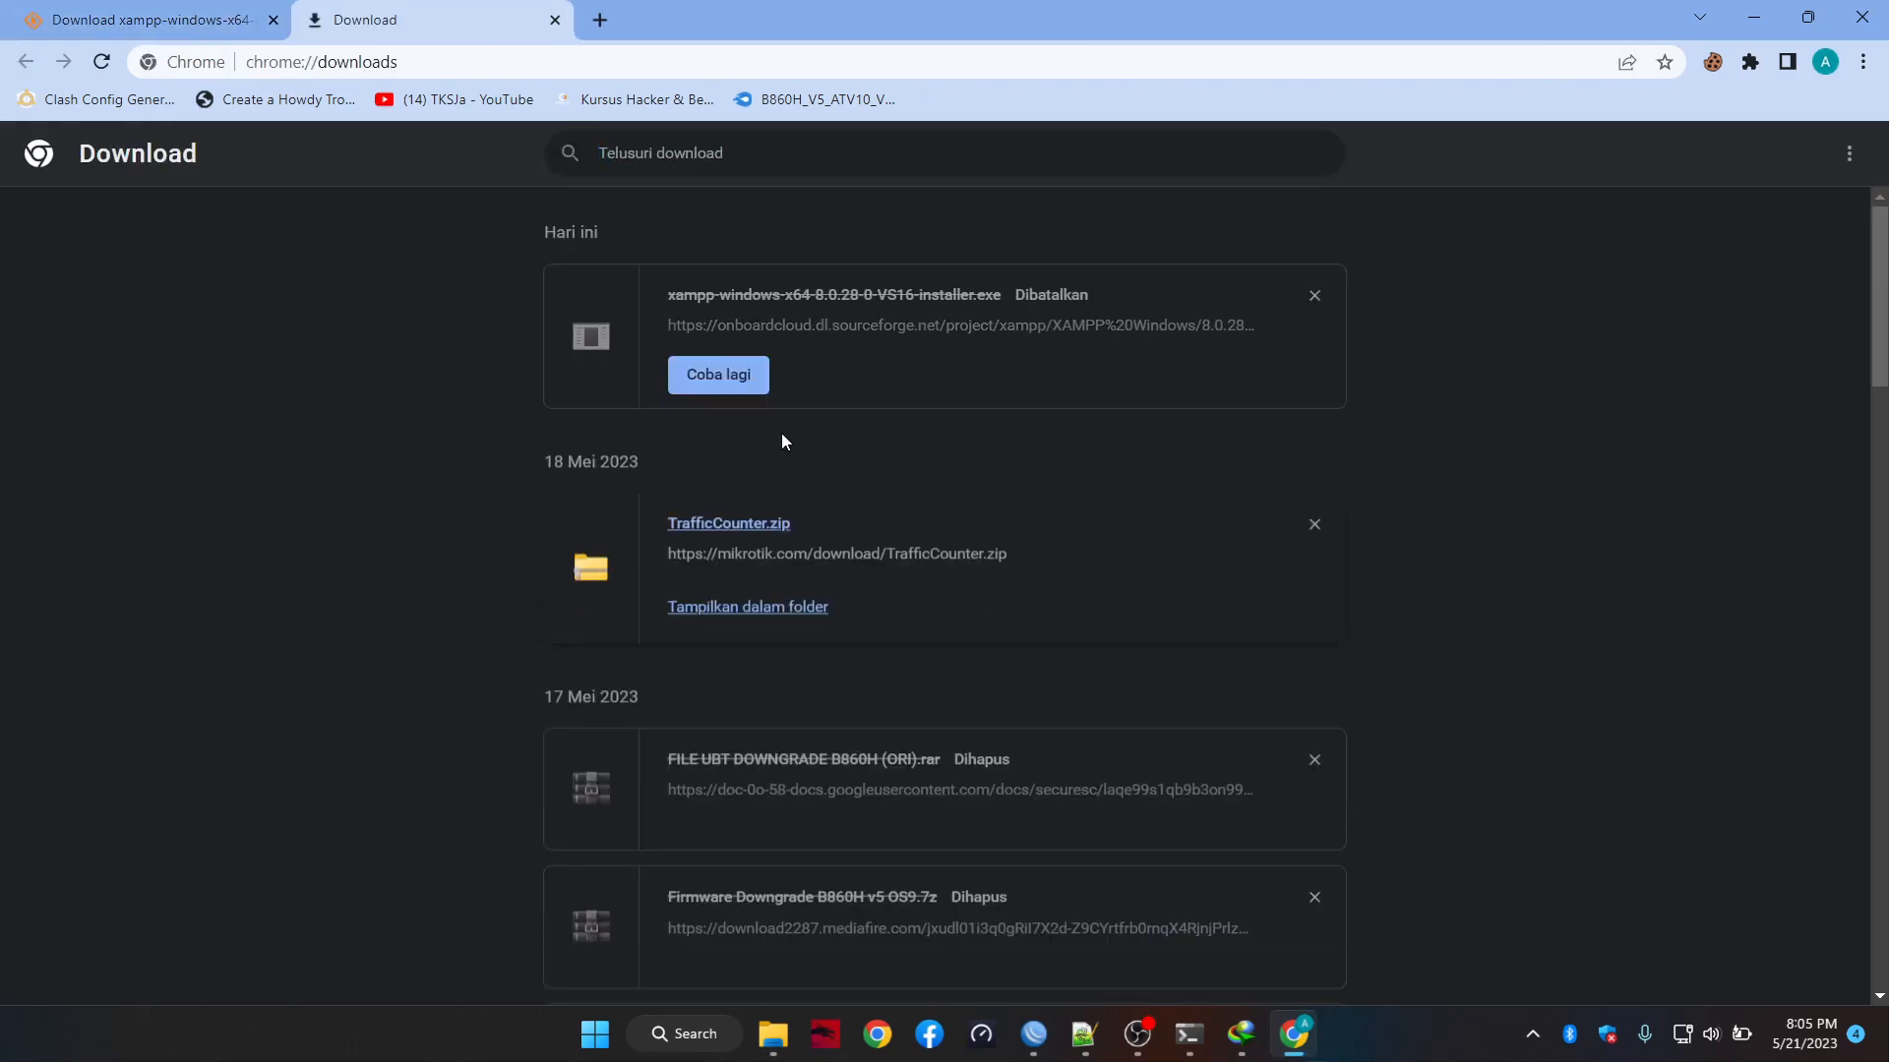
right_click(893, 327)
click(947, 466)
Check the queues in WinBox, and add the copied link to Internet Download Manager as a numbered duplicate set to download later
click(1050, 1032)
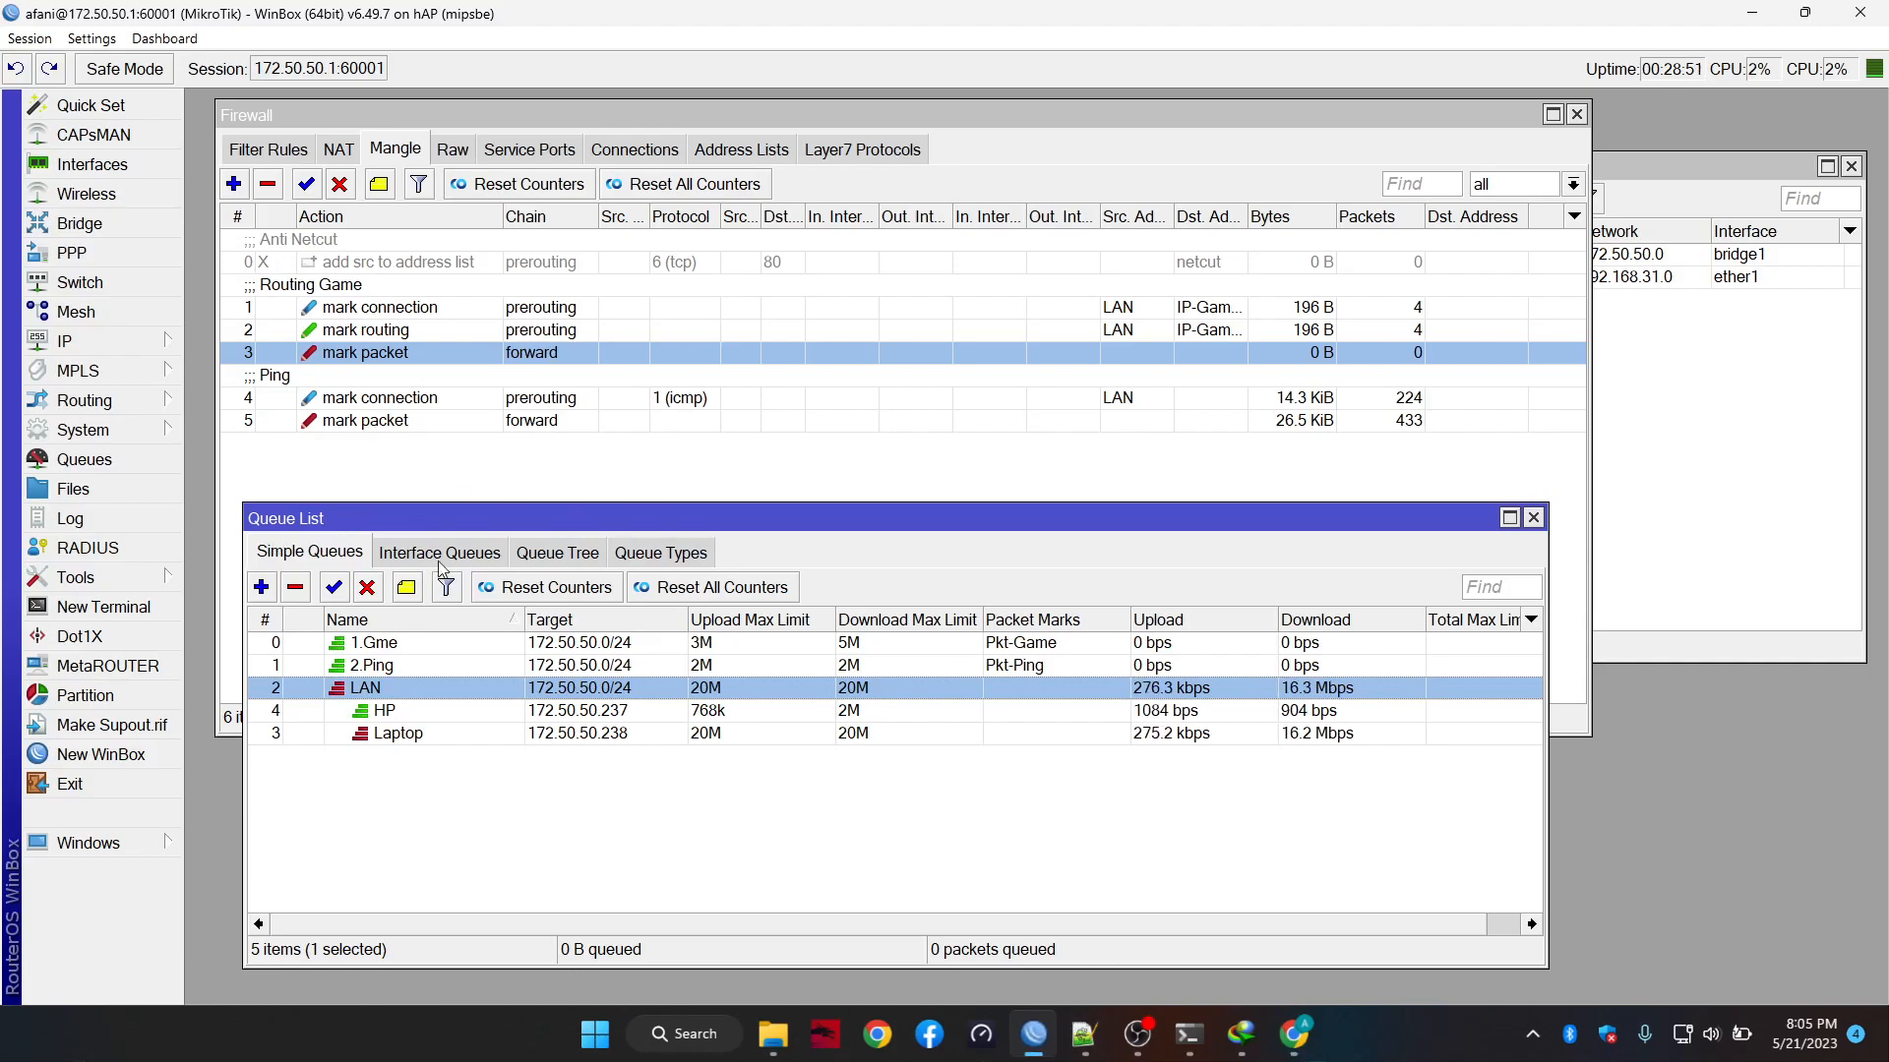
click(1240, 1032)
drag(482, 377, 1328, 286)
click(963, 353)
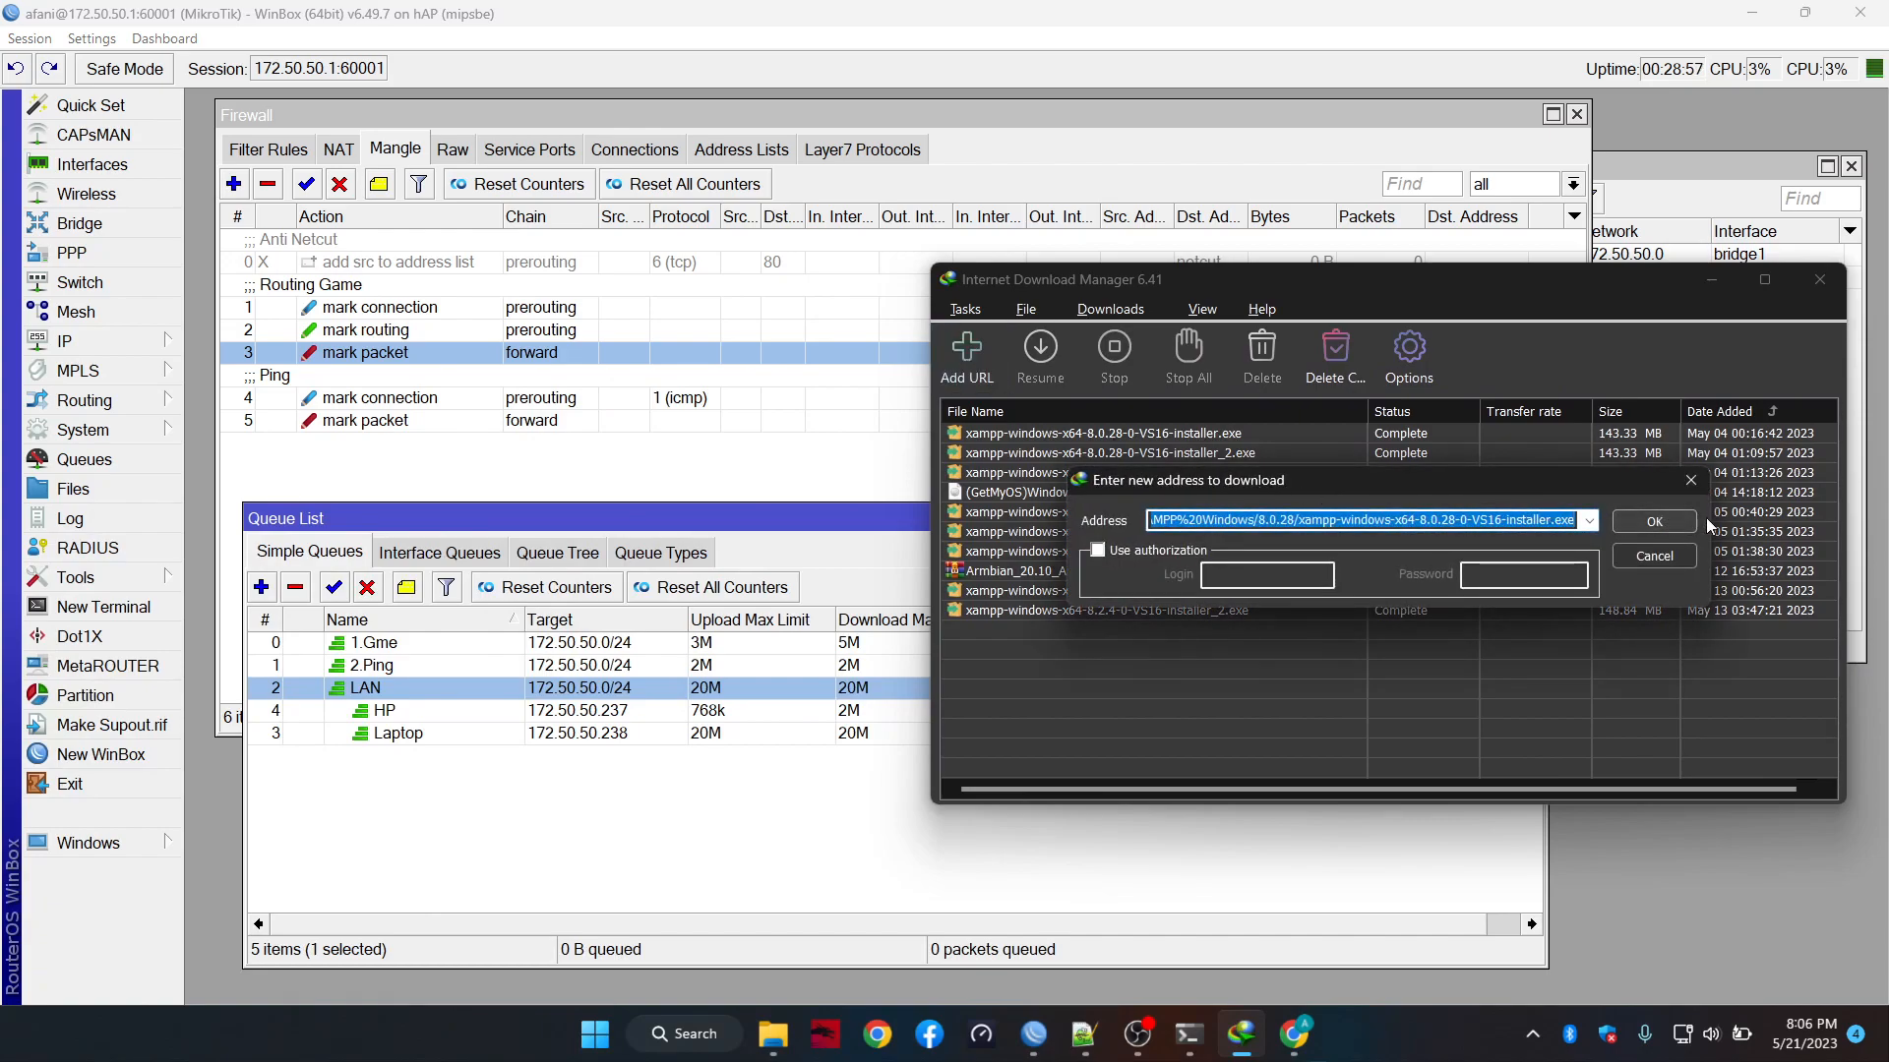
click(1685, 521)
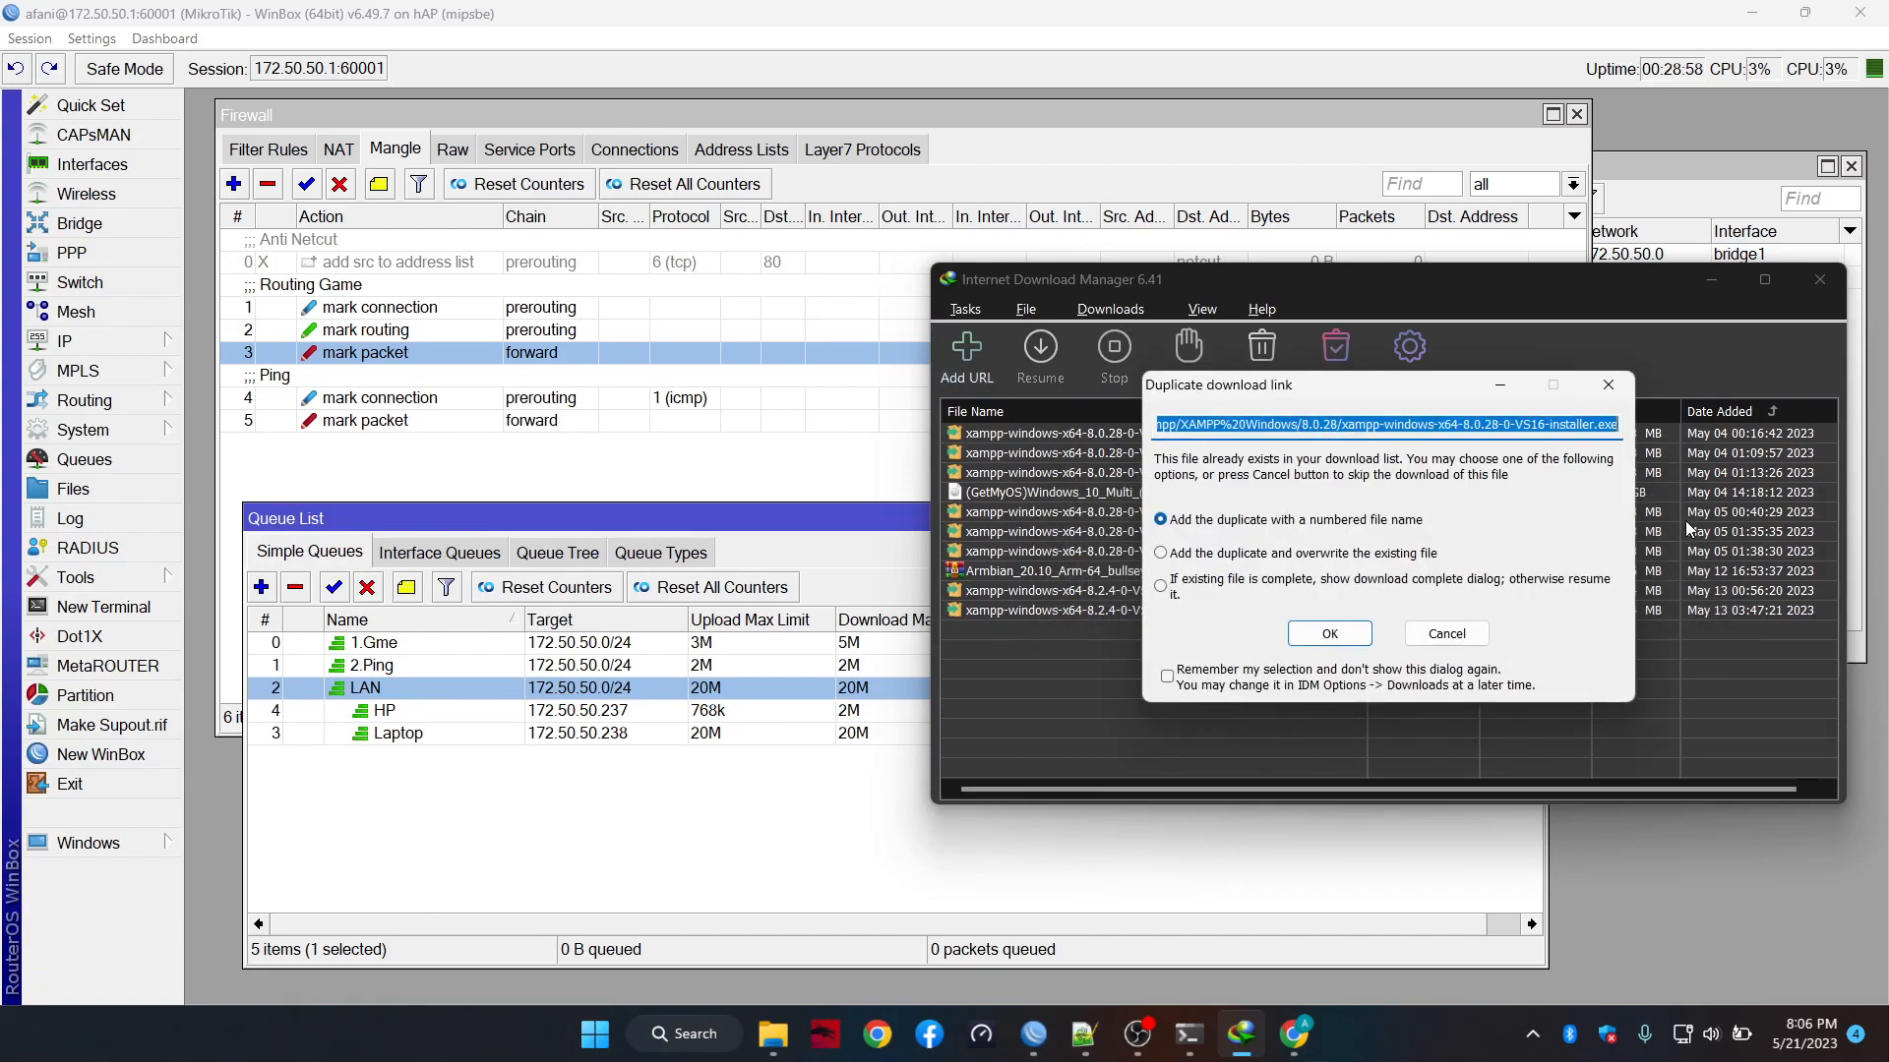
click(1315, 634)
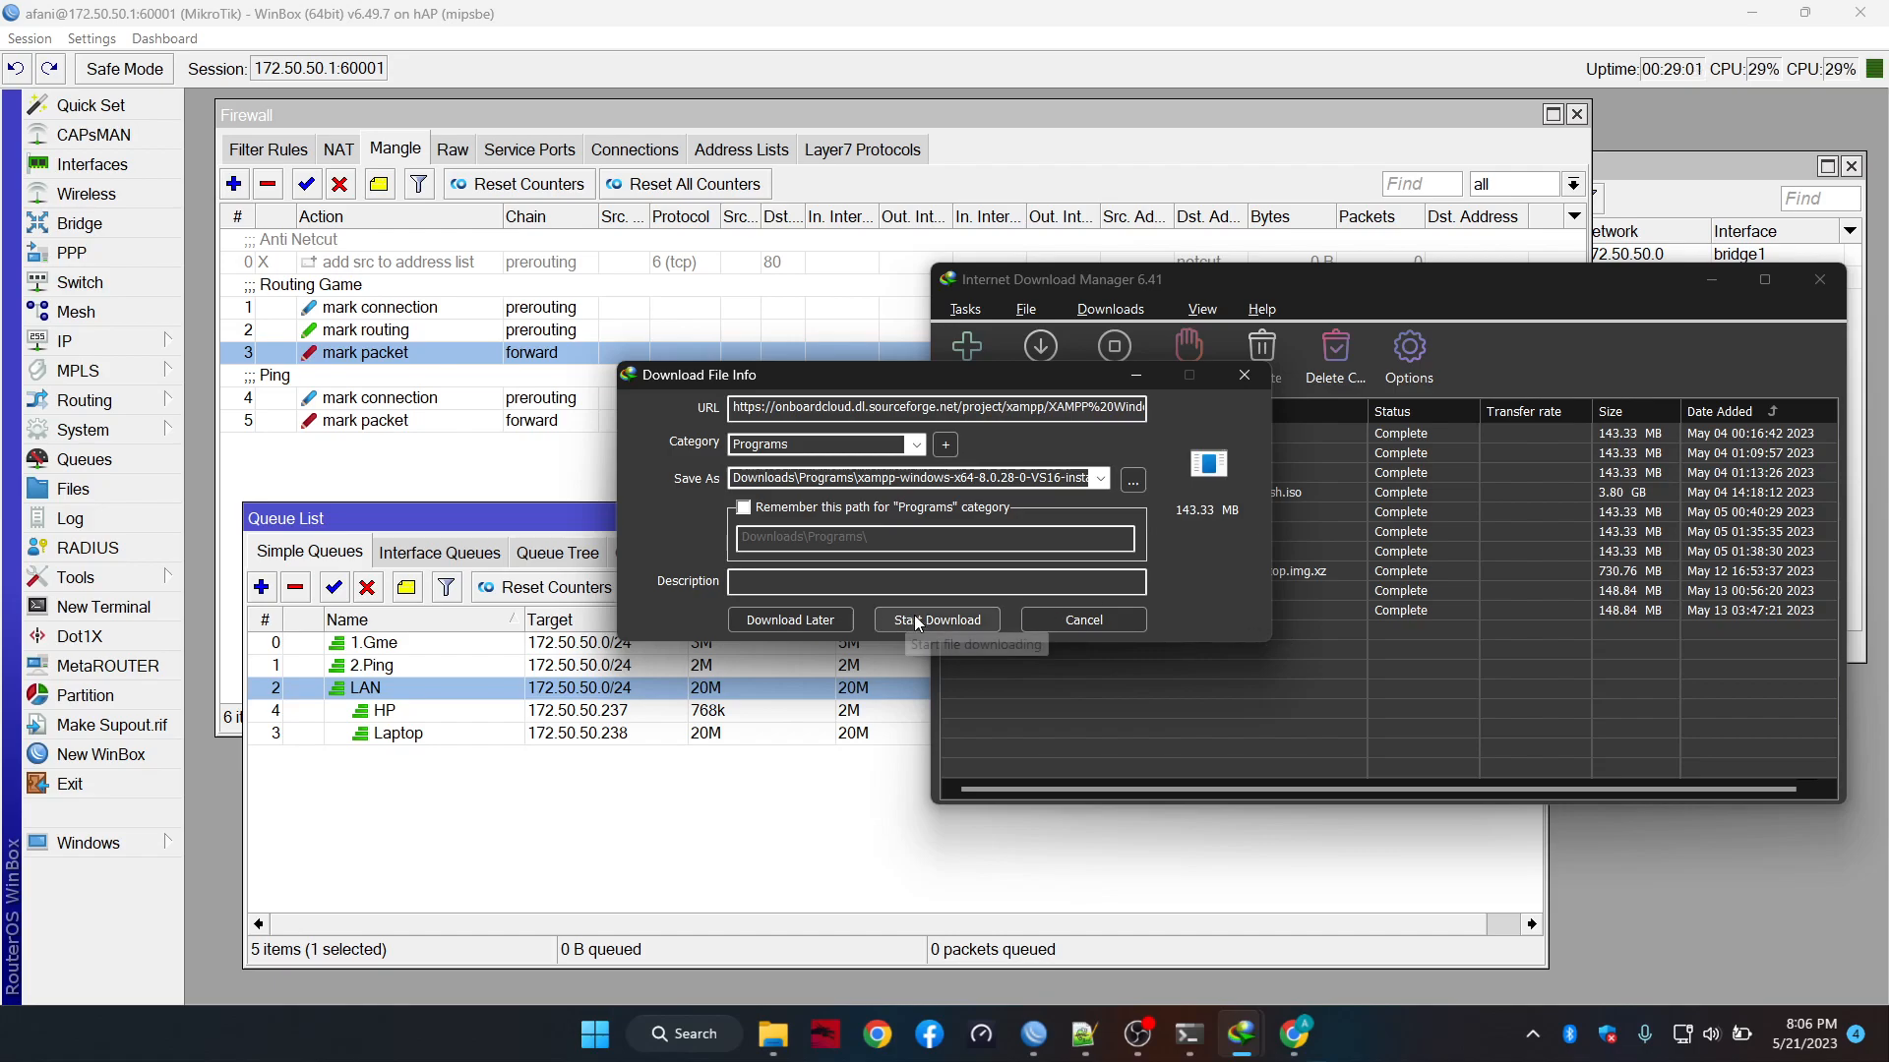
click(831, 618)
click(1114, 582)
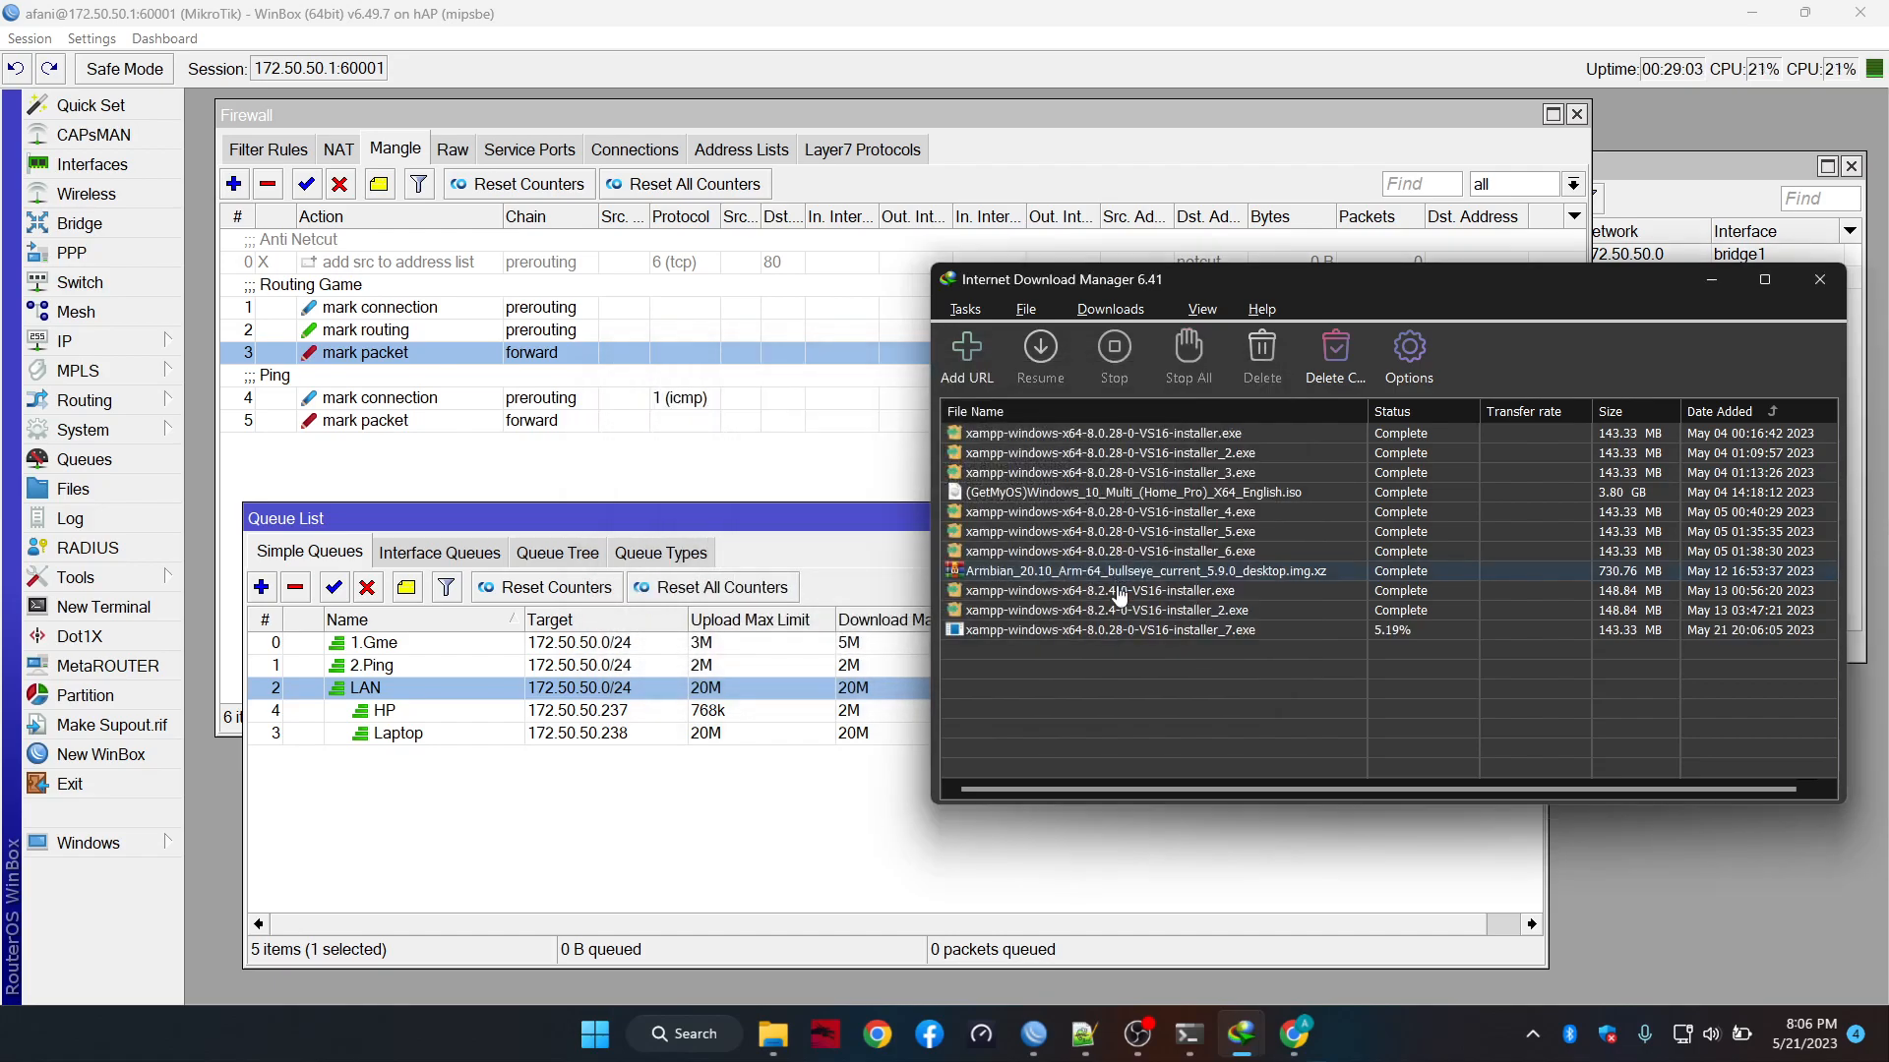
Select the unfinished XAMPP installer download in Internet Download Manager and decline the offered program update
click(1220, 630)
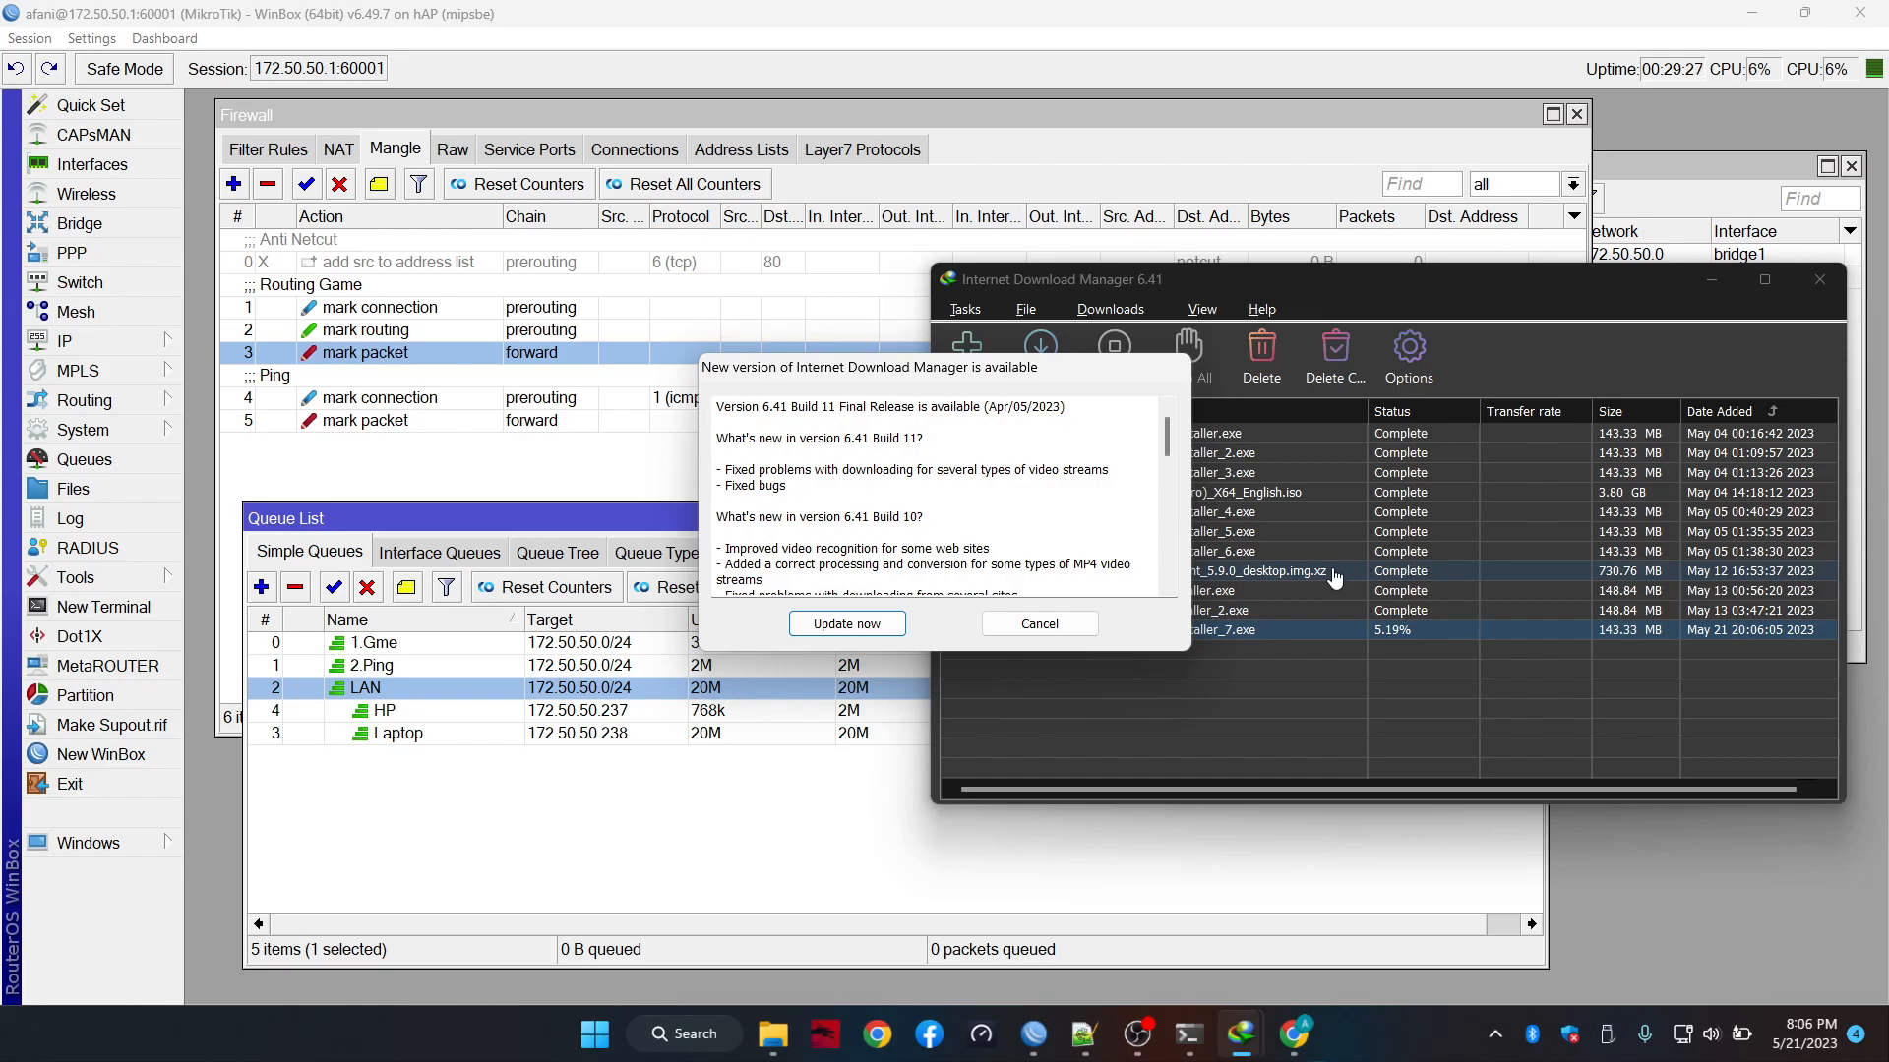
click(997, 632)
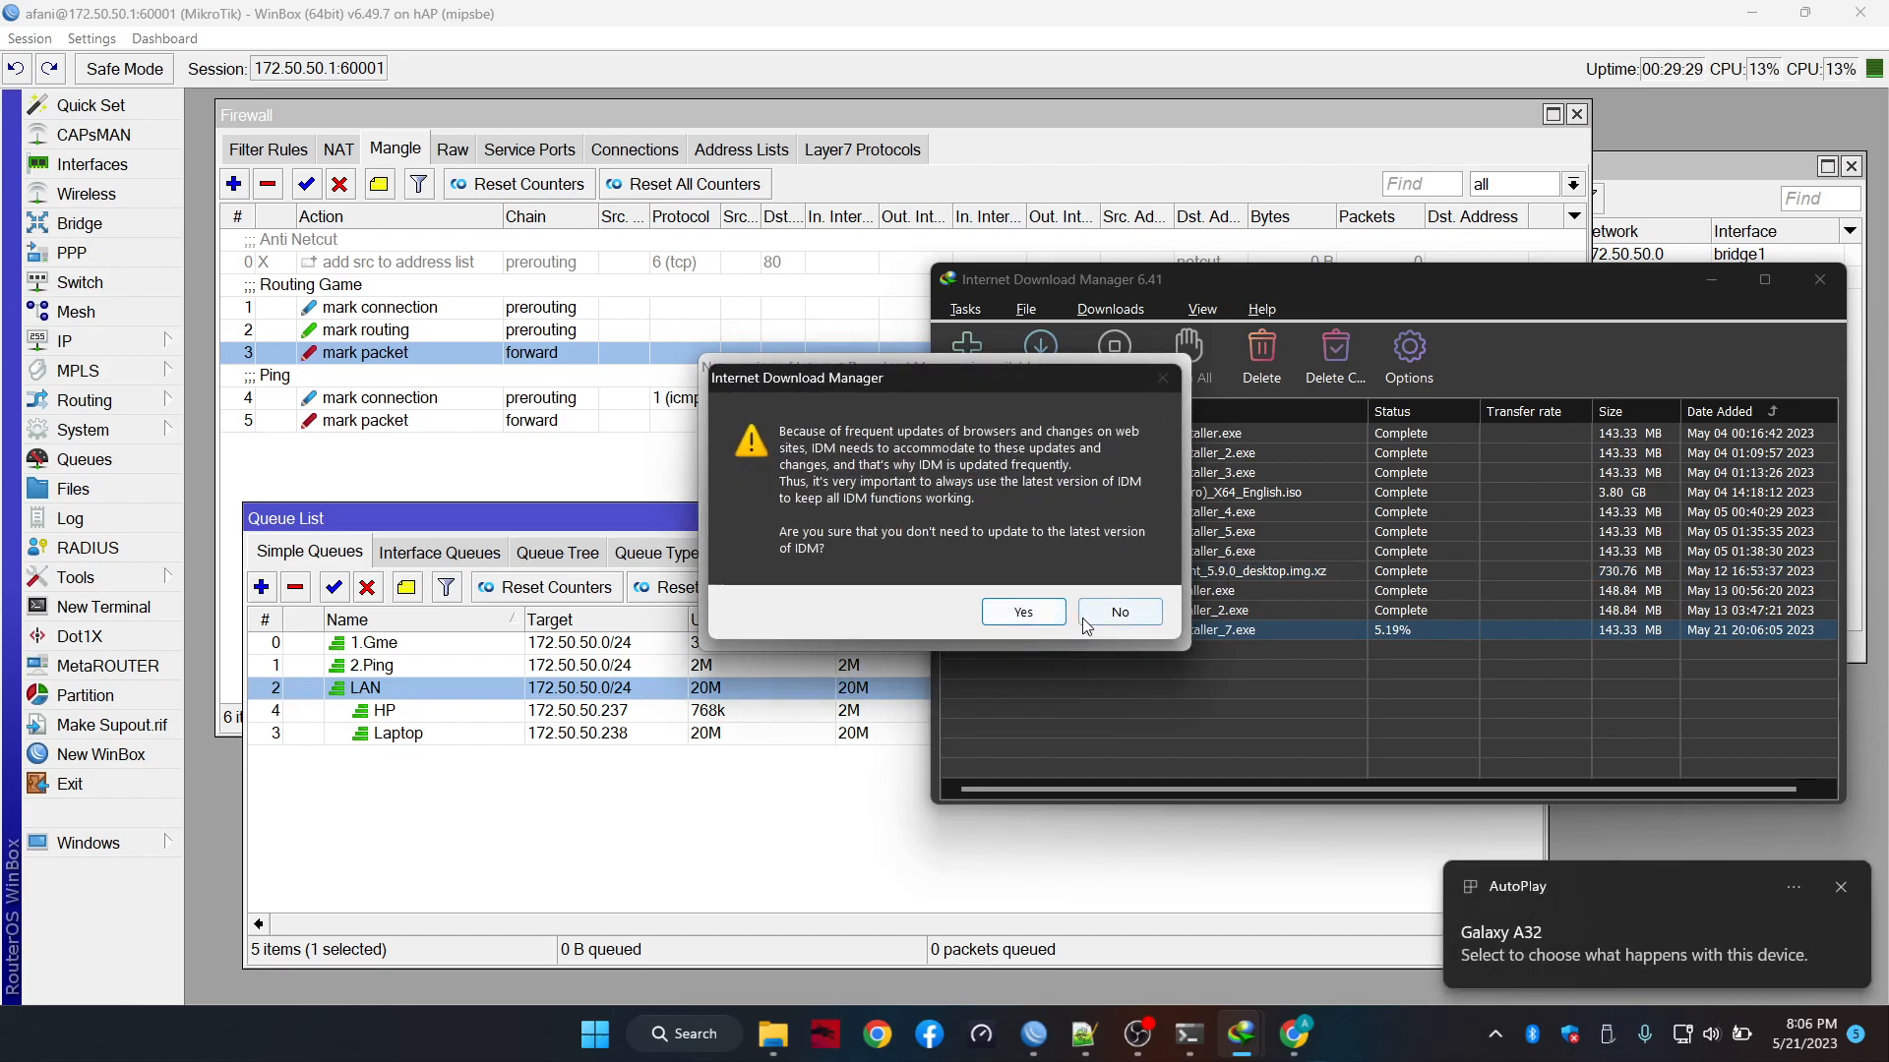
click(1095, 622)
click(1094, 622)
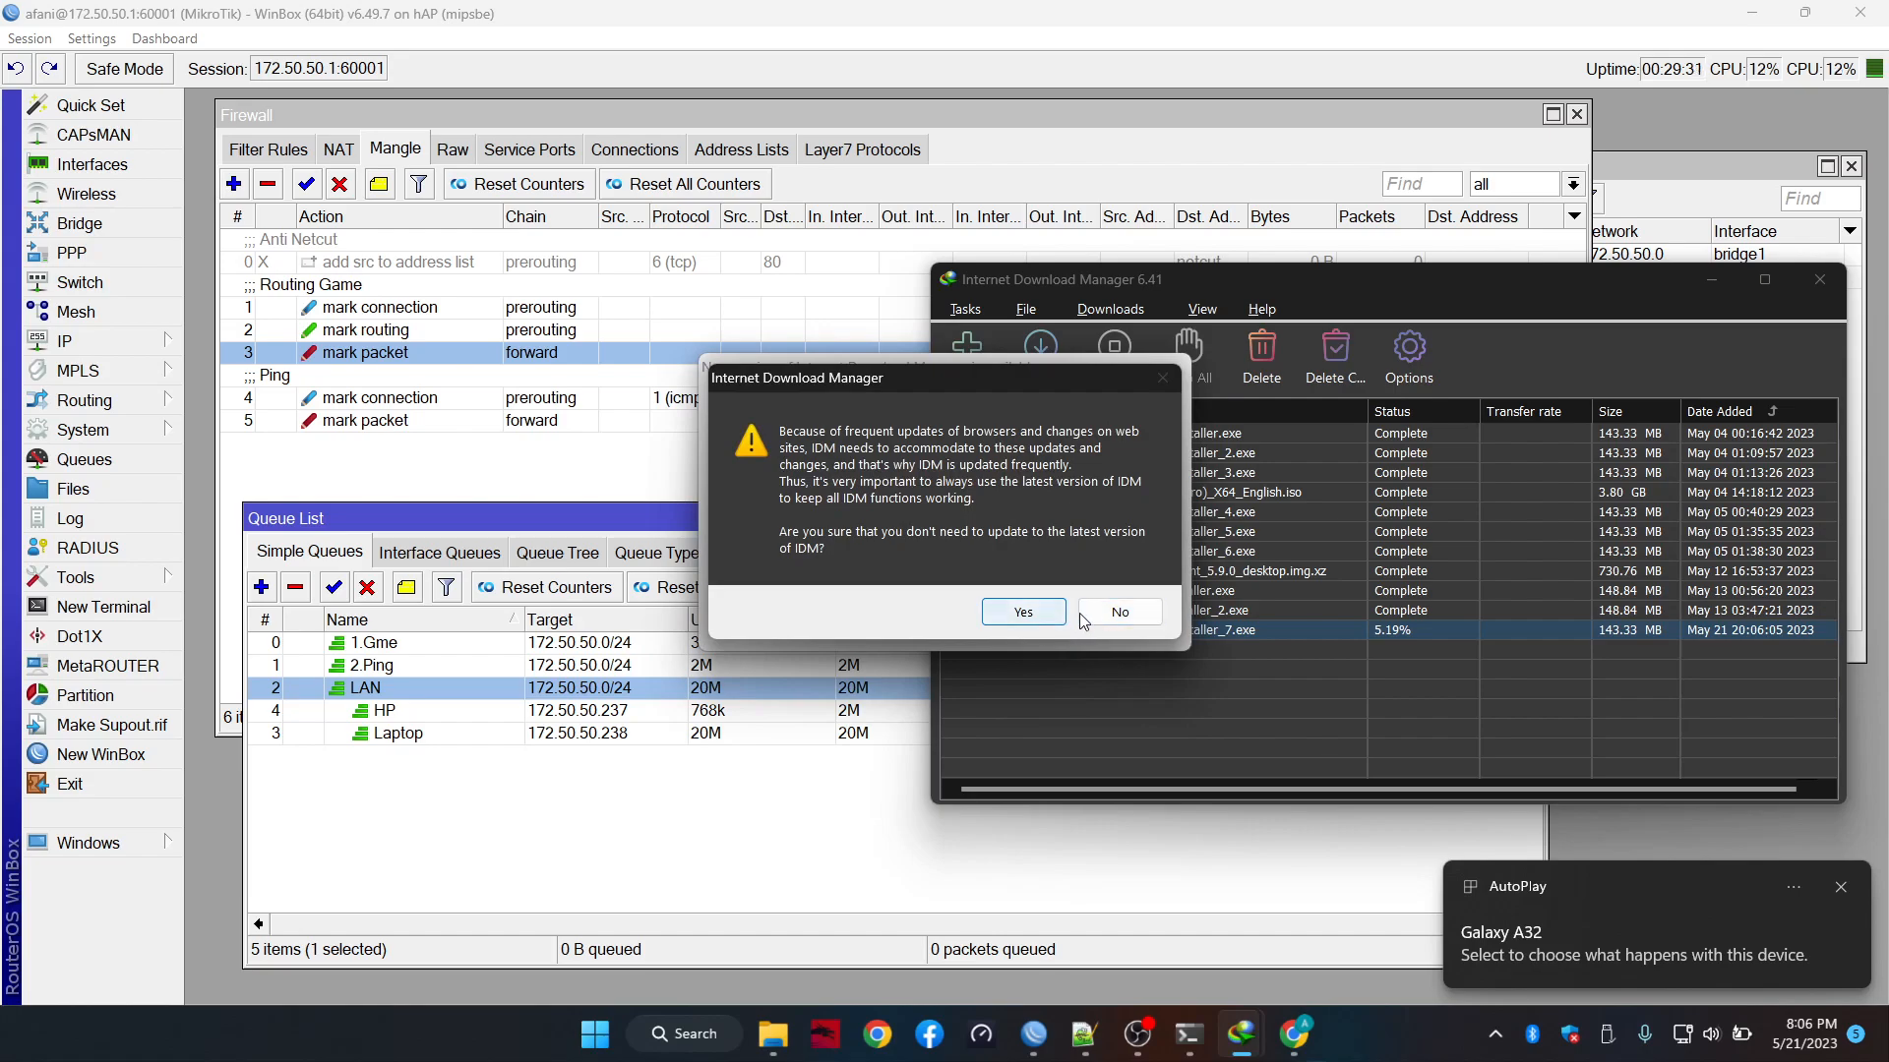
click(1030, 616)
Minimise WinBox and Chrome, launch ApowerMirror from the desktop, and bring the WinBox window back
click(1751, 13)
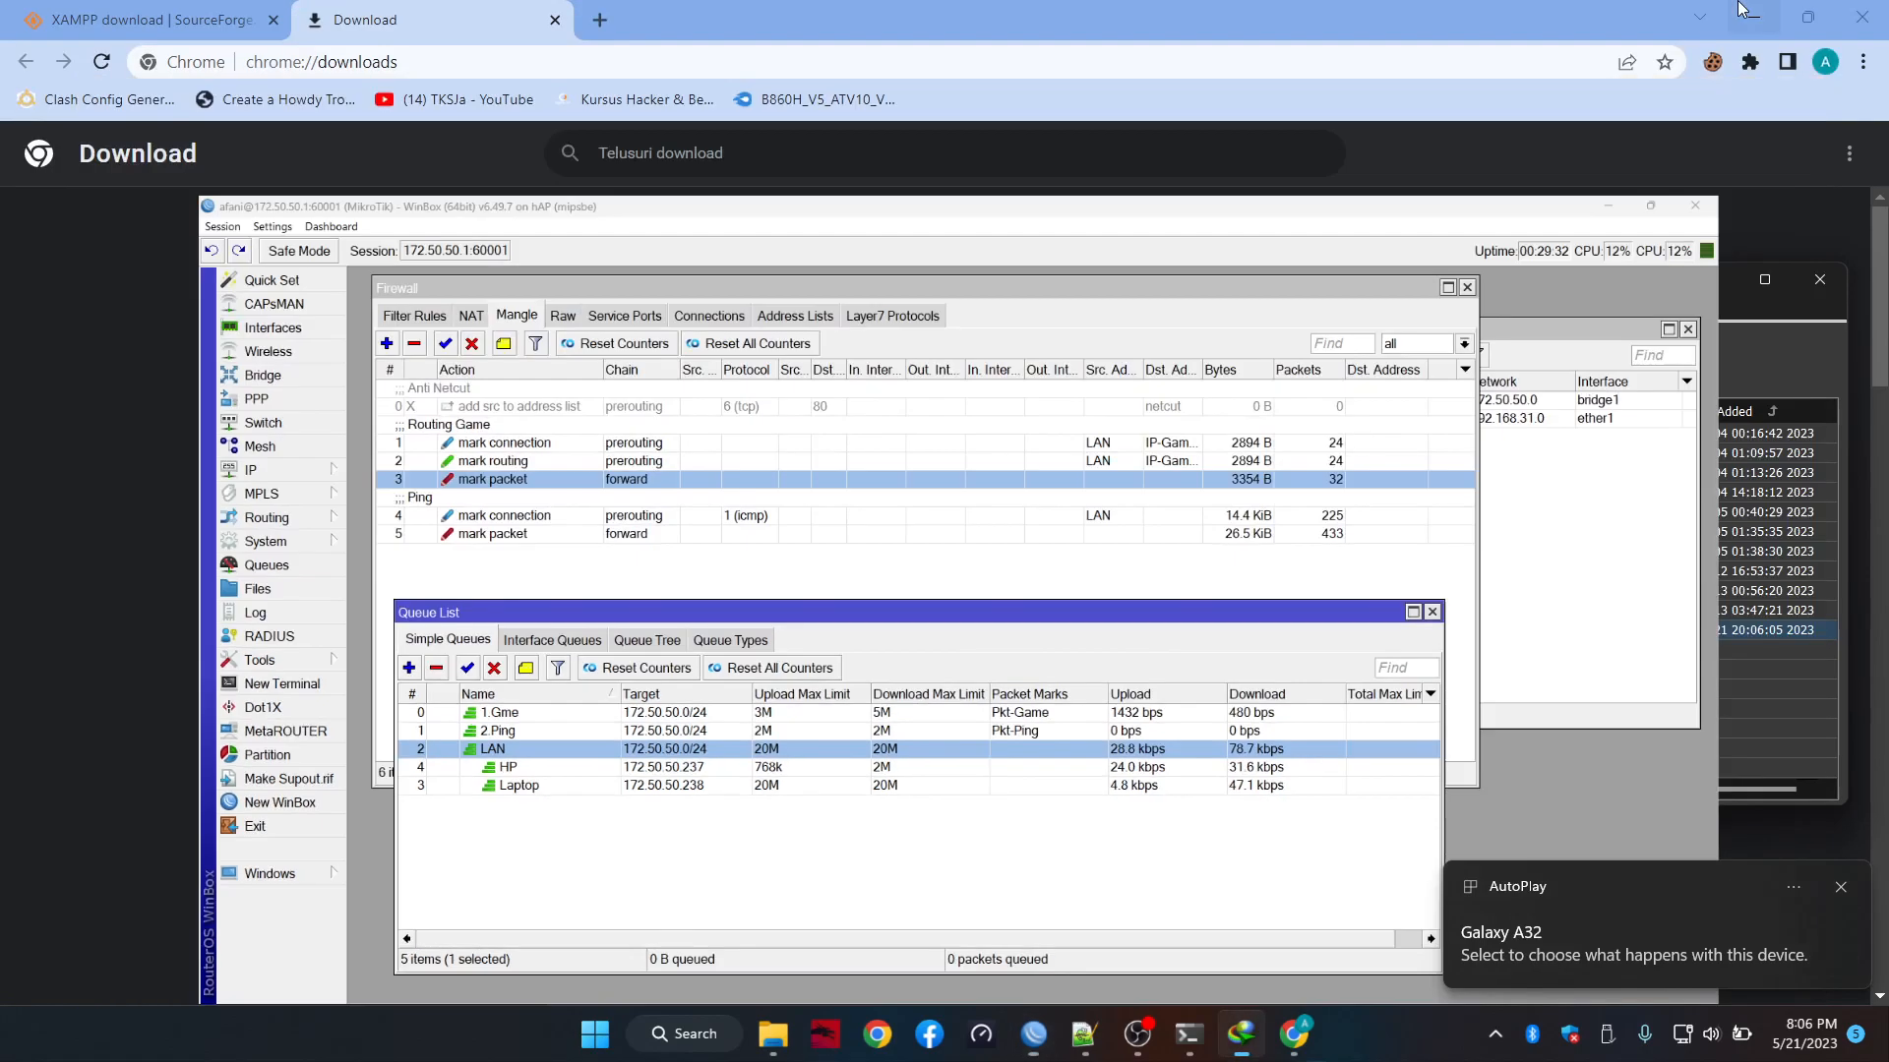
click(1741, 10)
click(1742, 11)
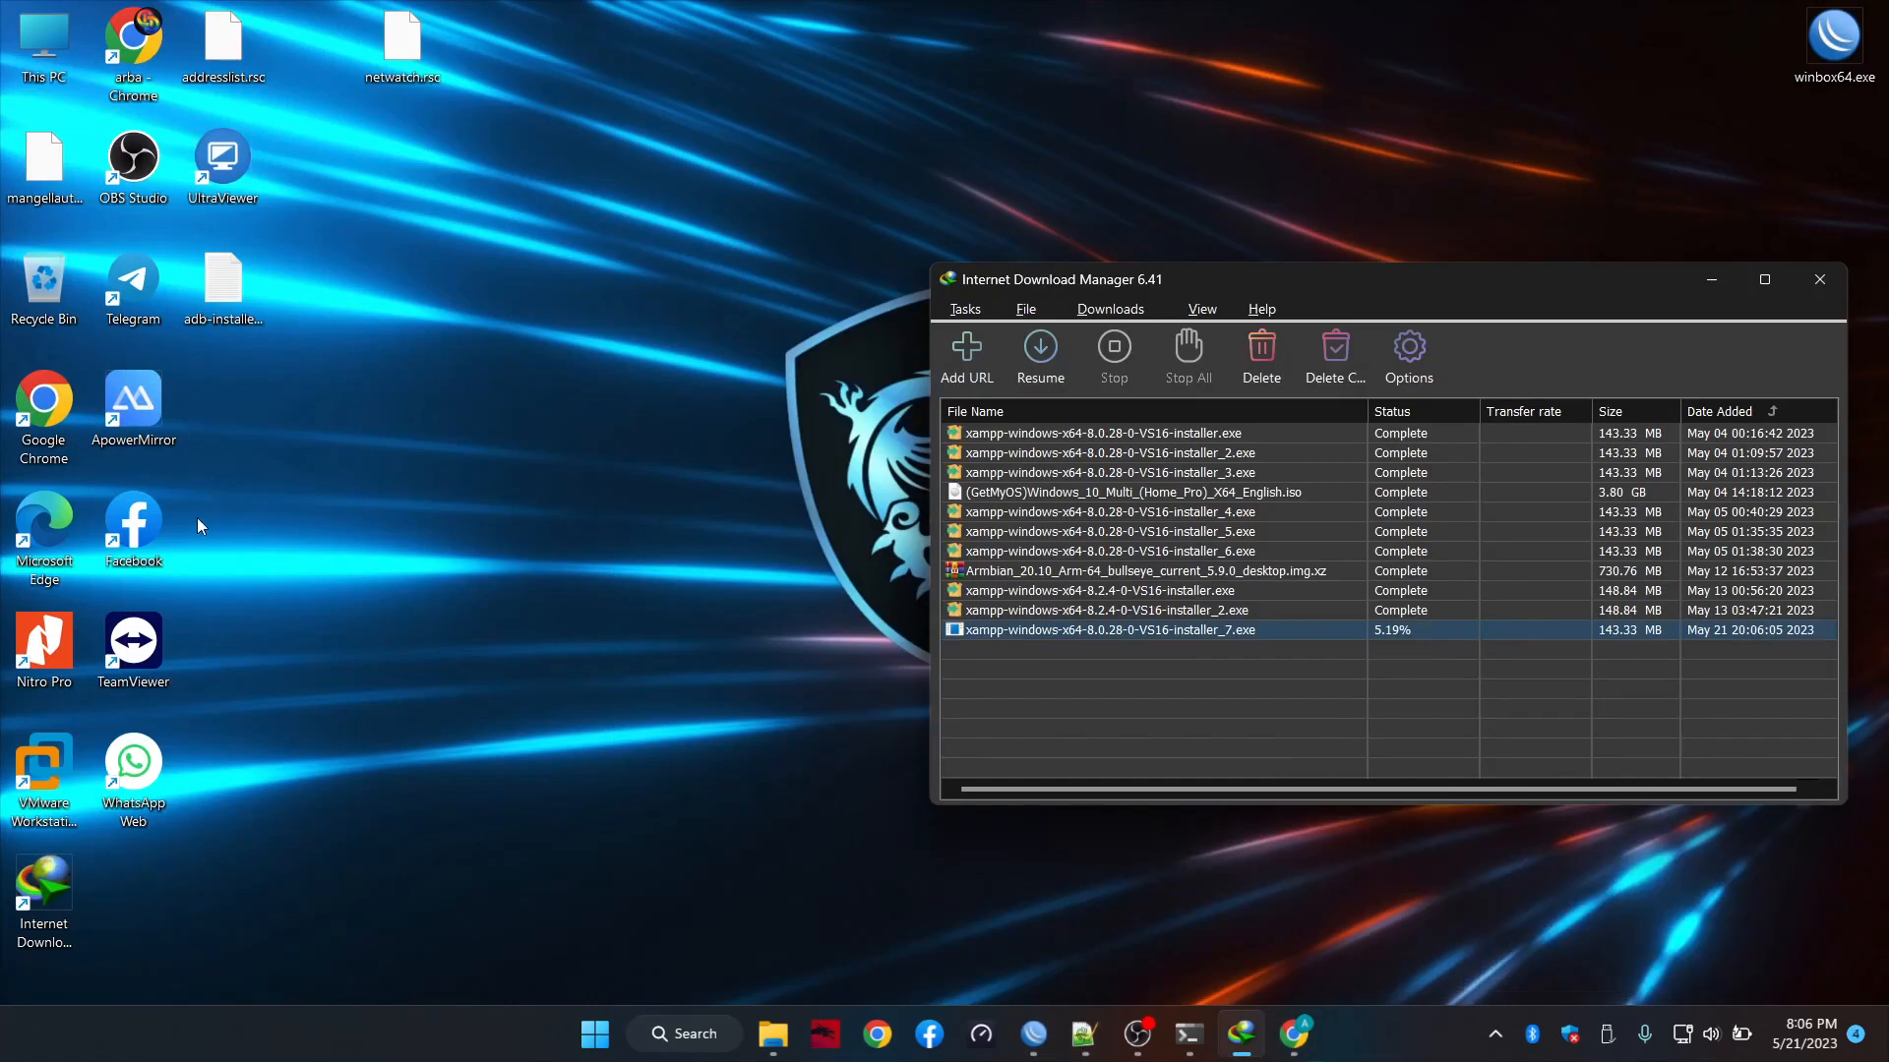
double_click(134, 374)
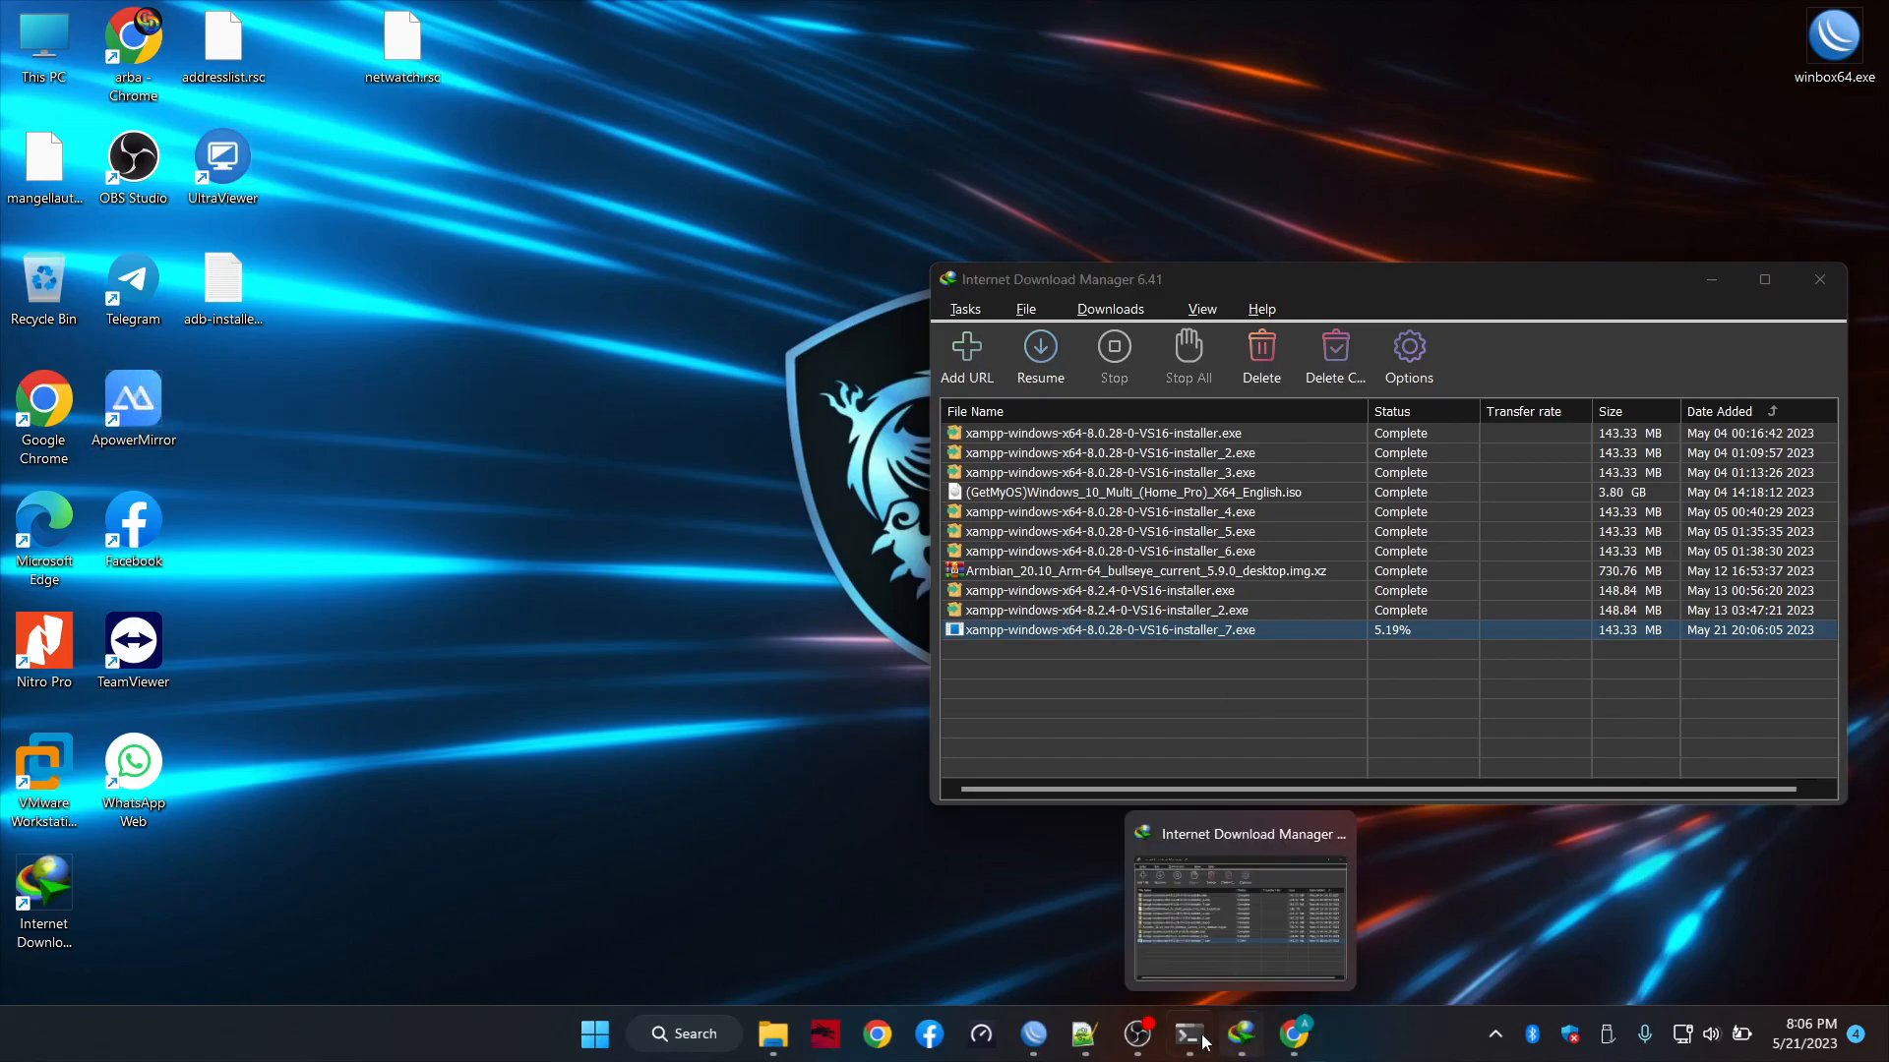
click(1033, 1032)
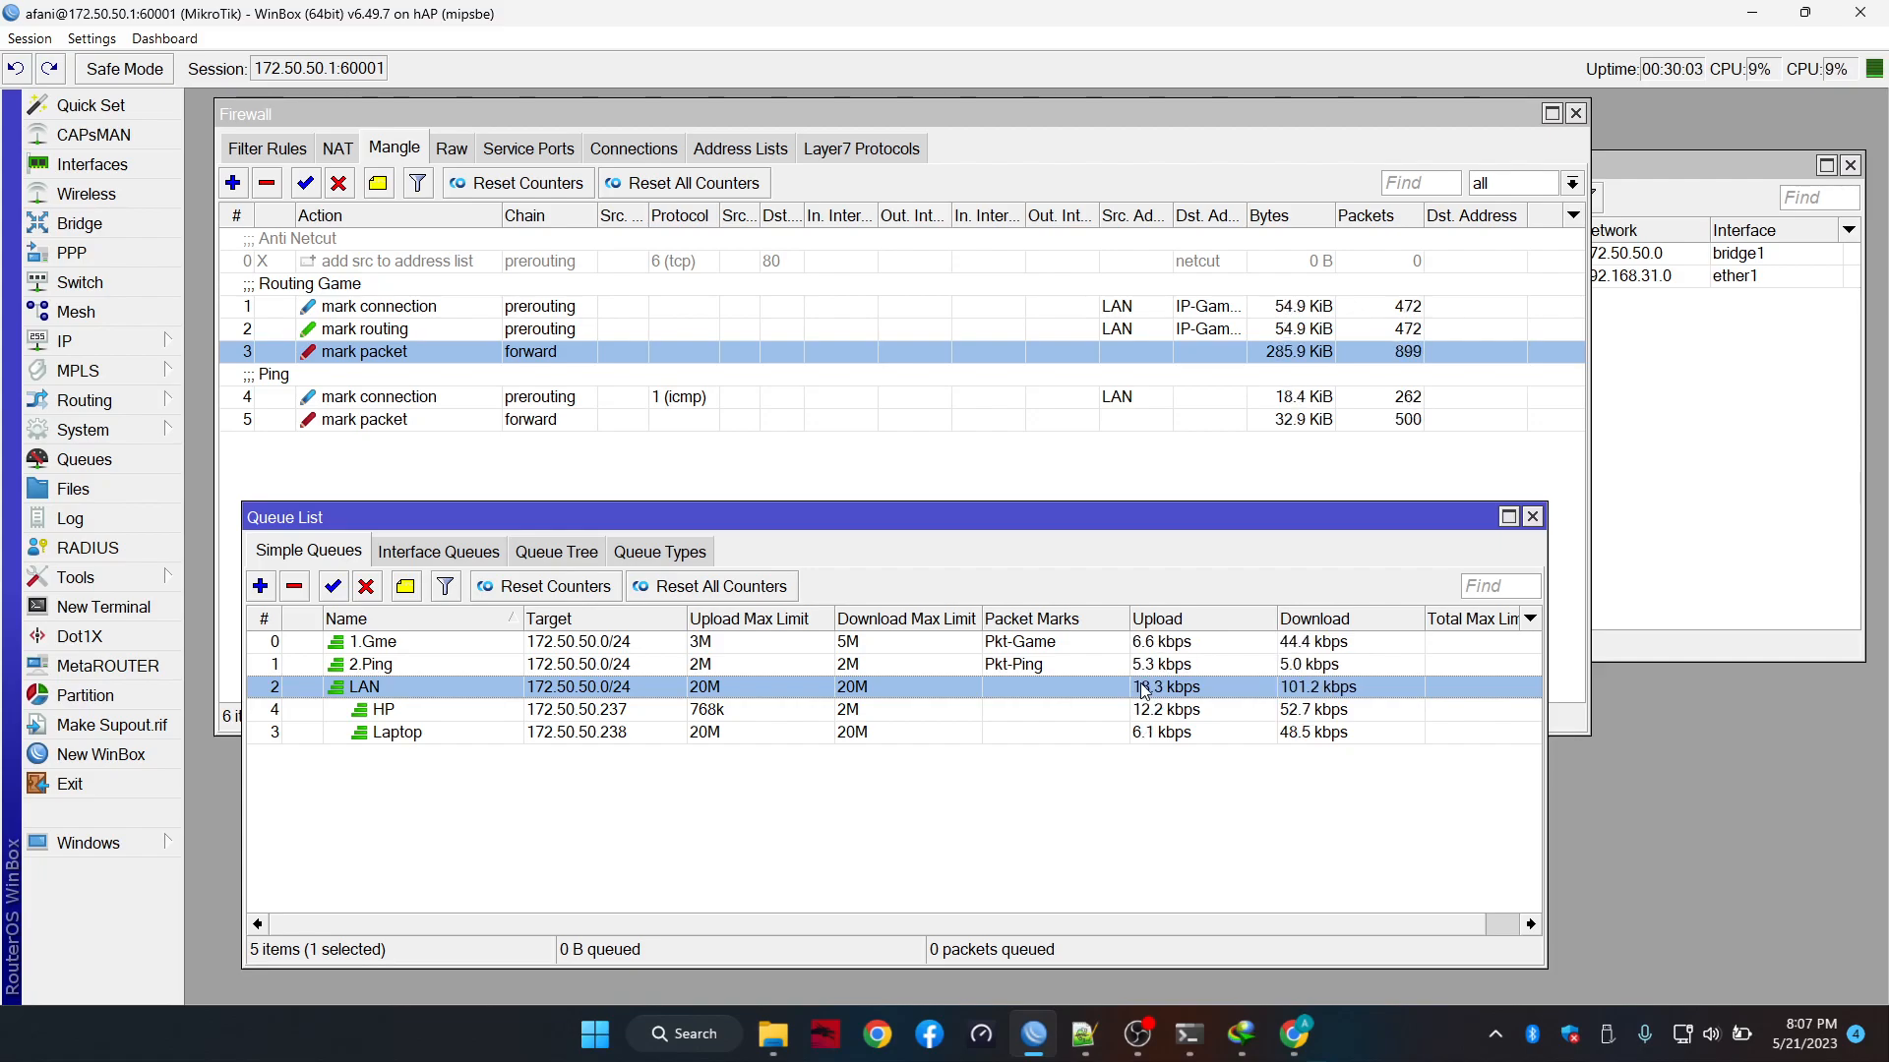
Show ApowerMirror's main window and connect the phone over USB with debugging enabled, retrying the connection
click(1510, 1051)
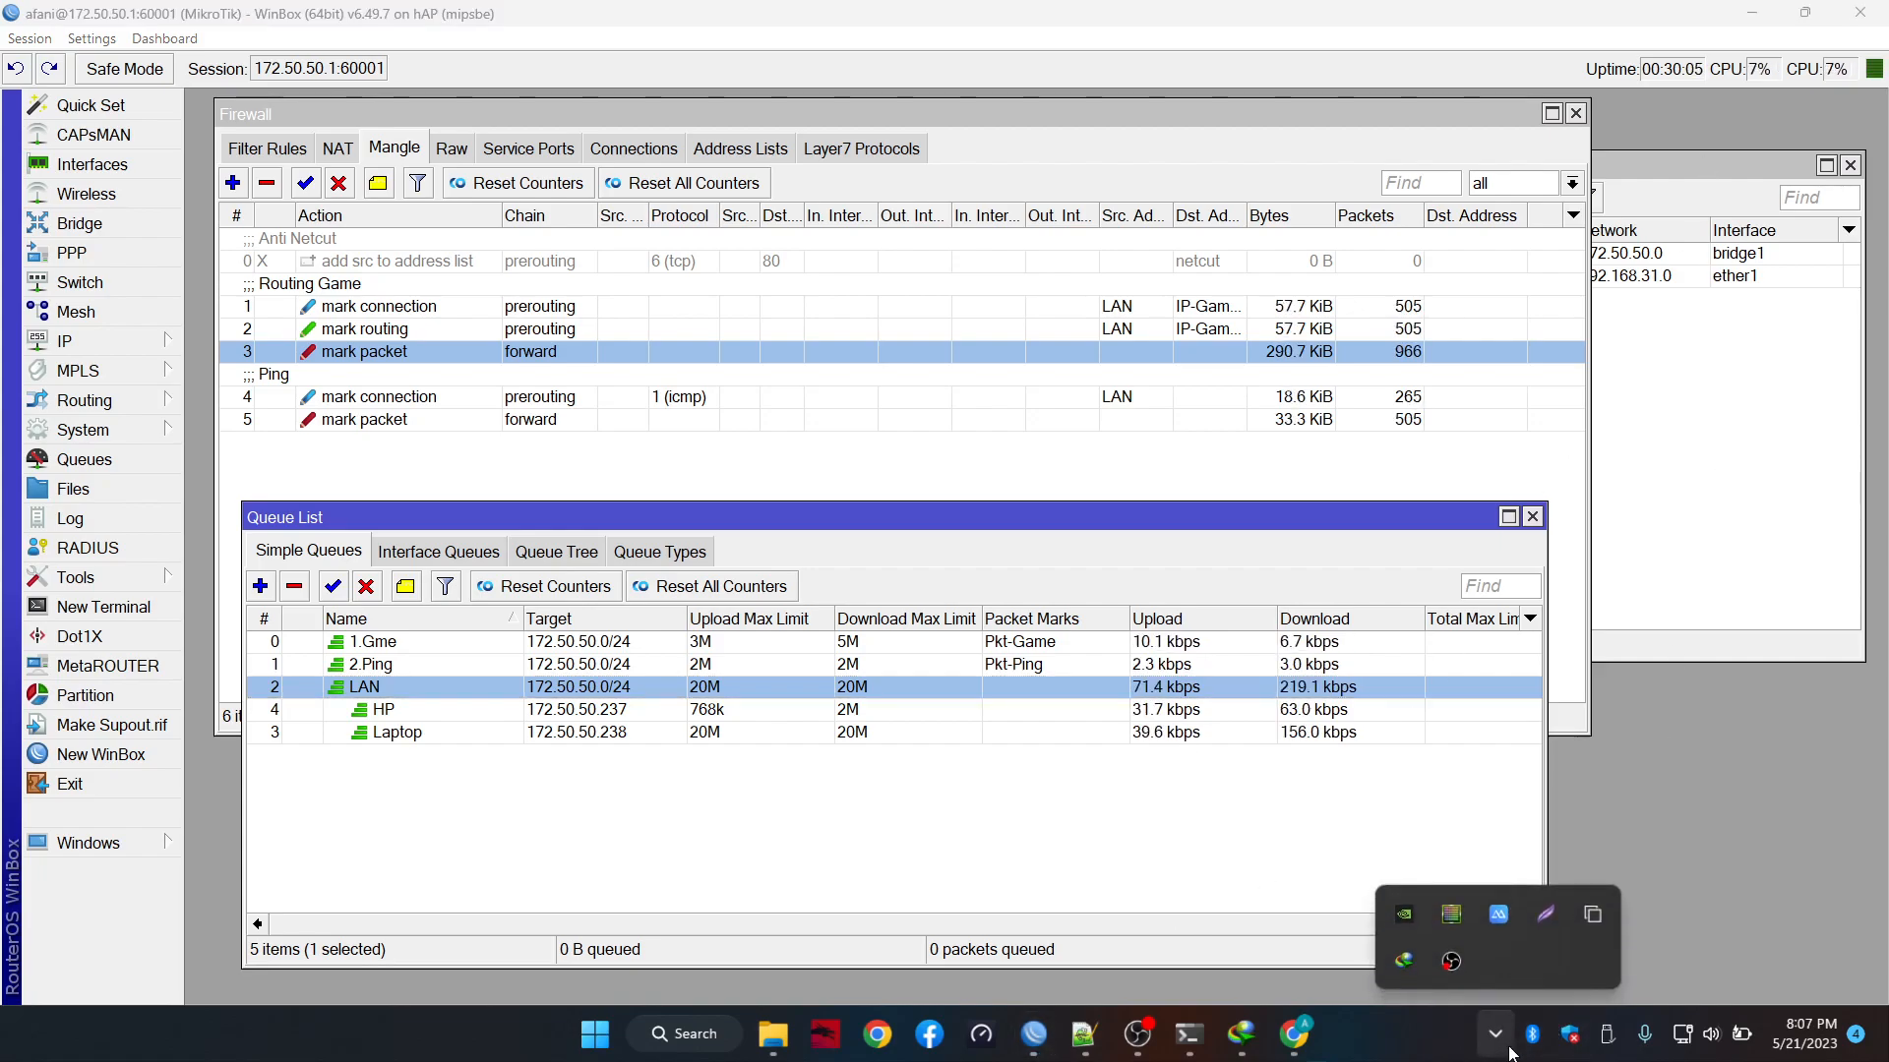
right_click(1511, 915)
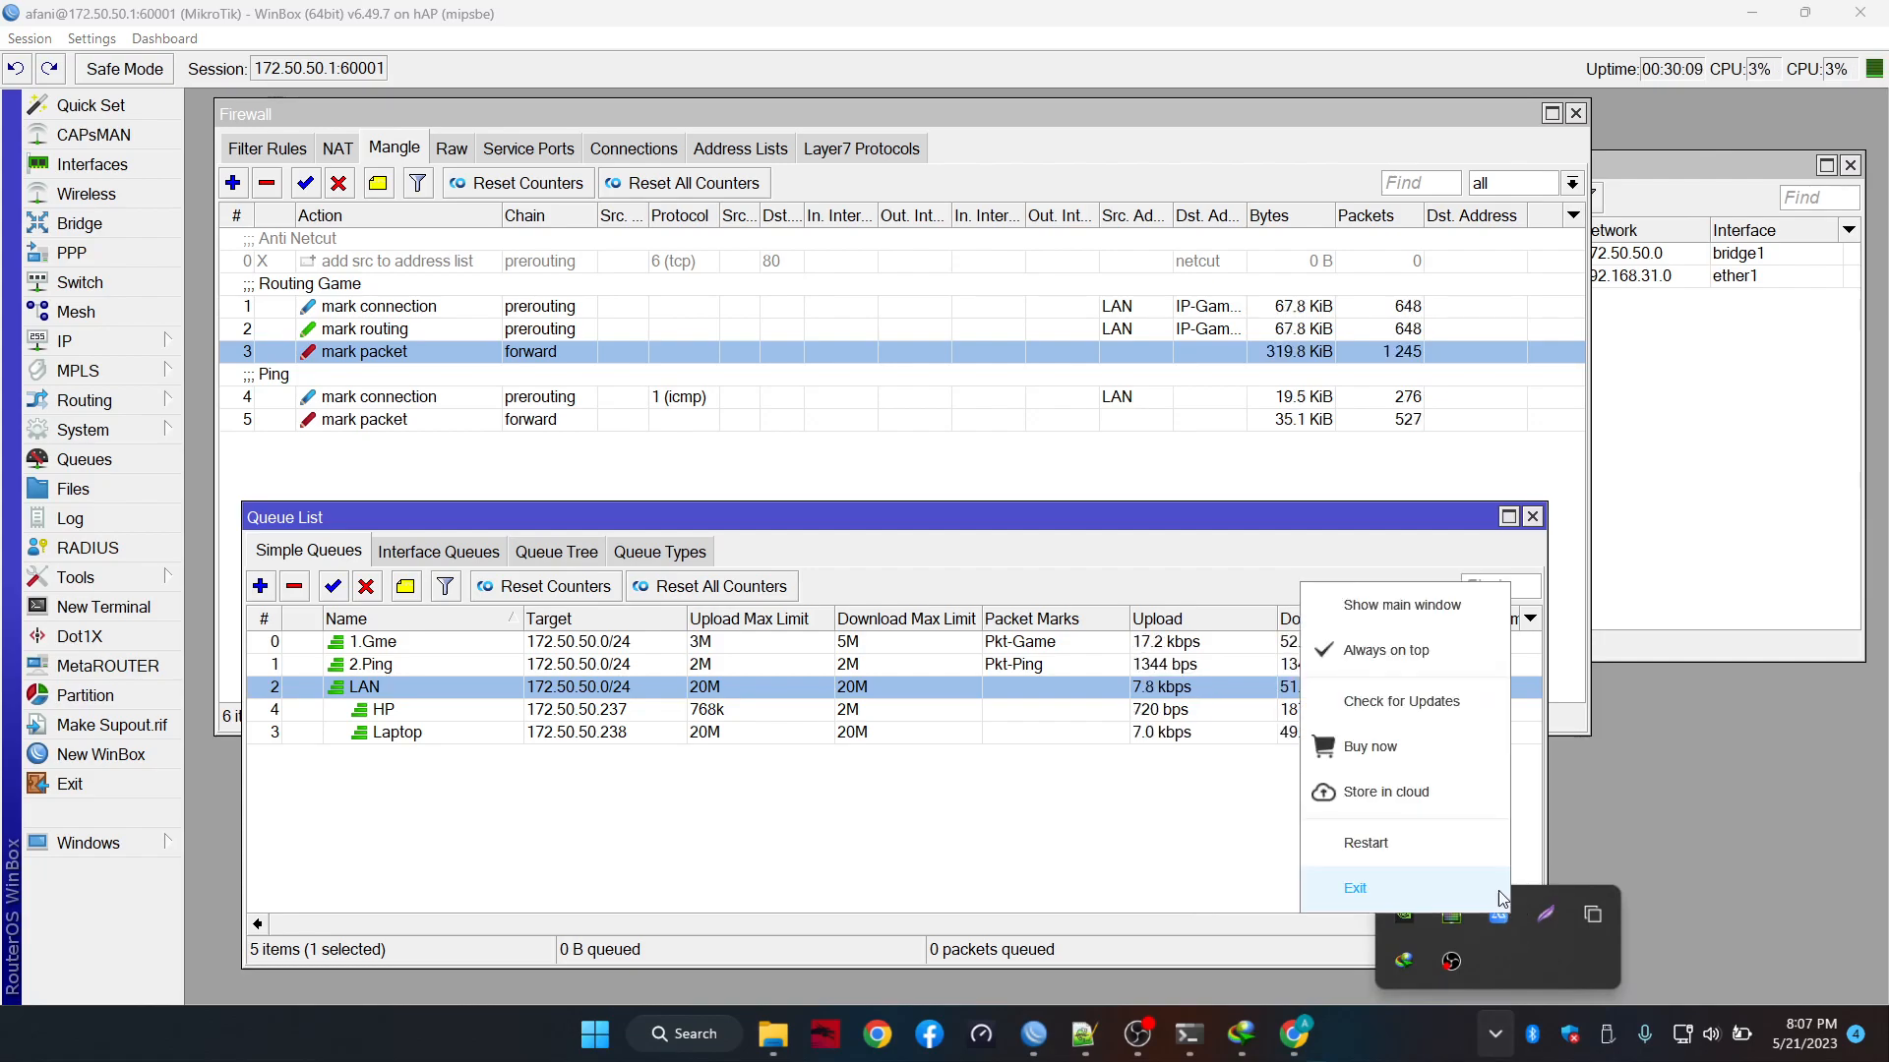
click(1465, 608)
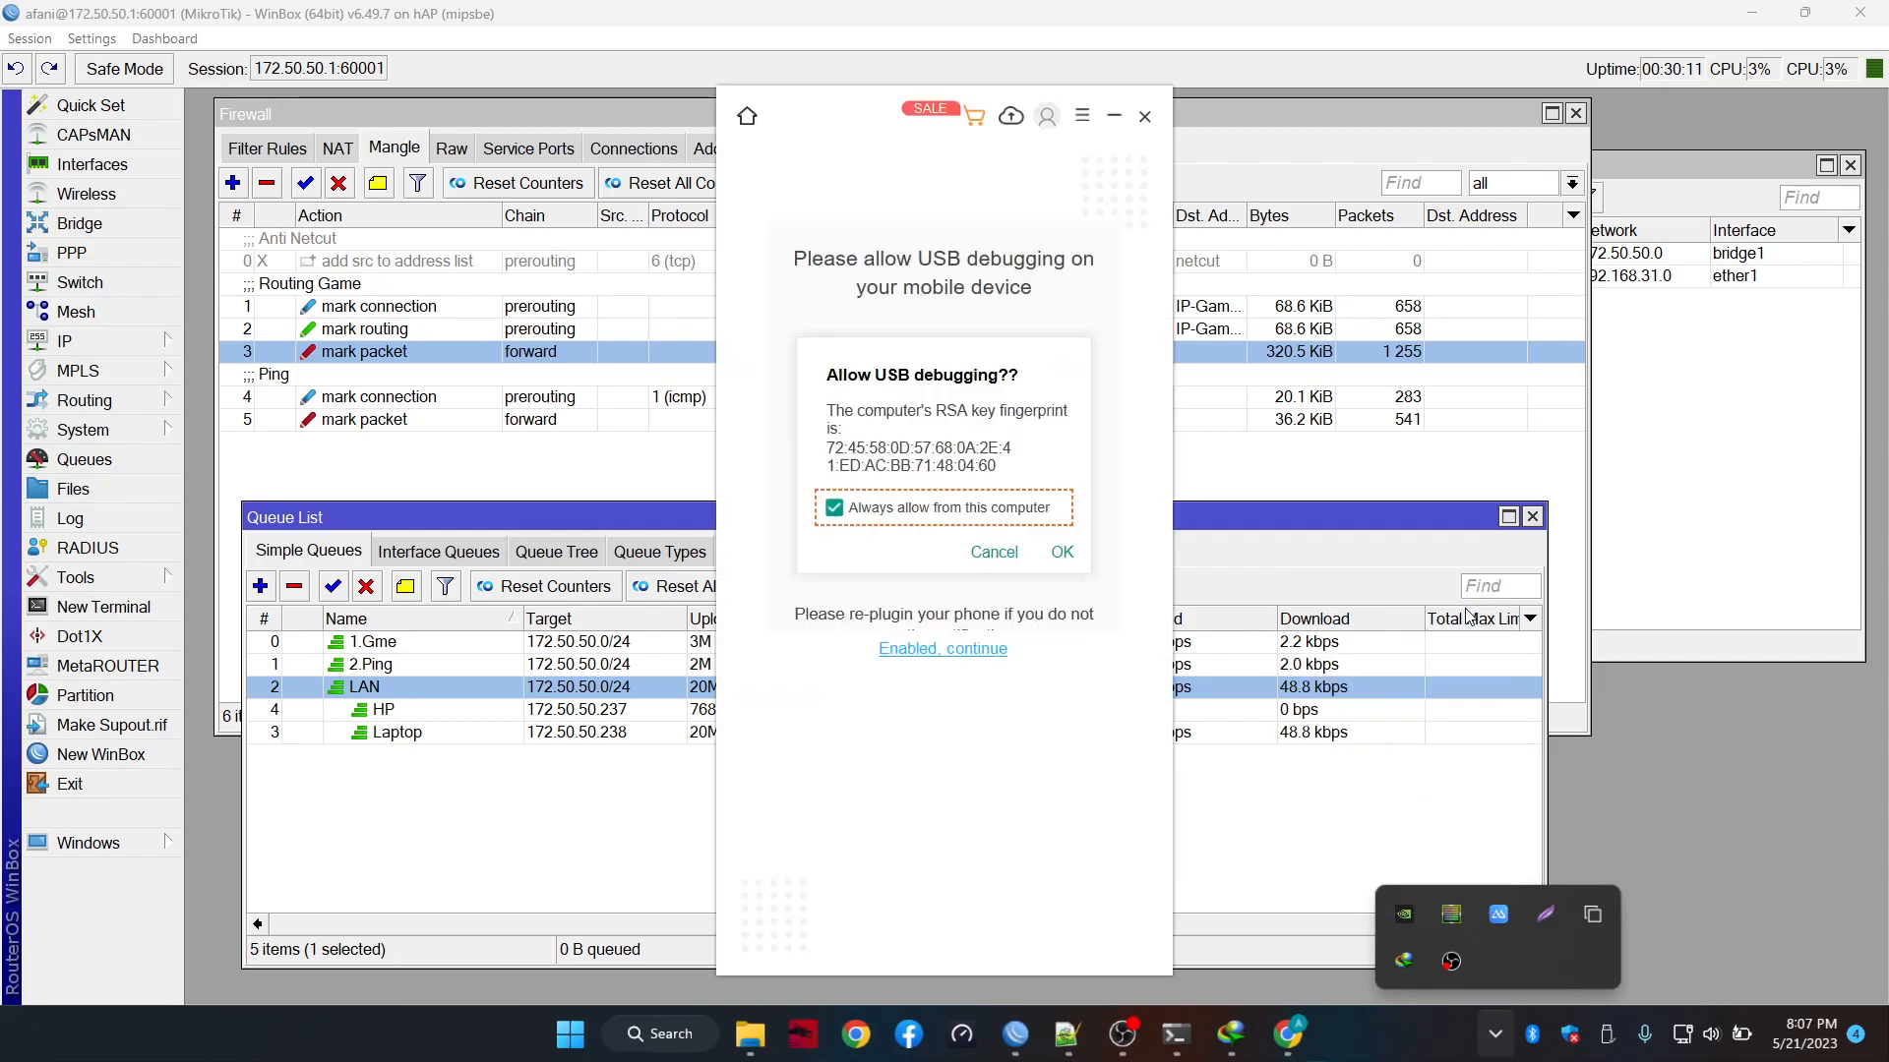
click(988, 650)
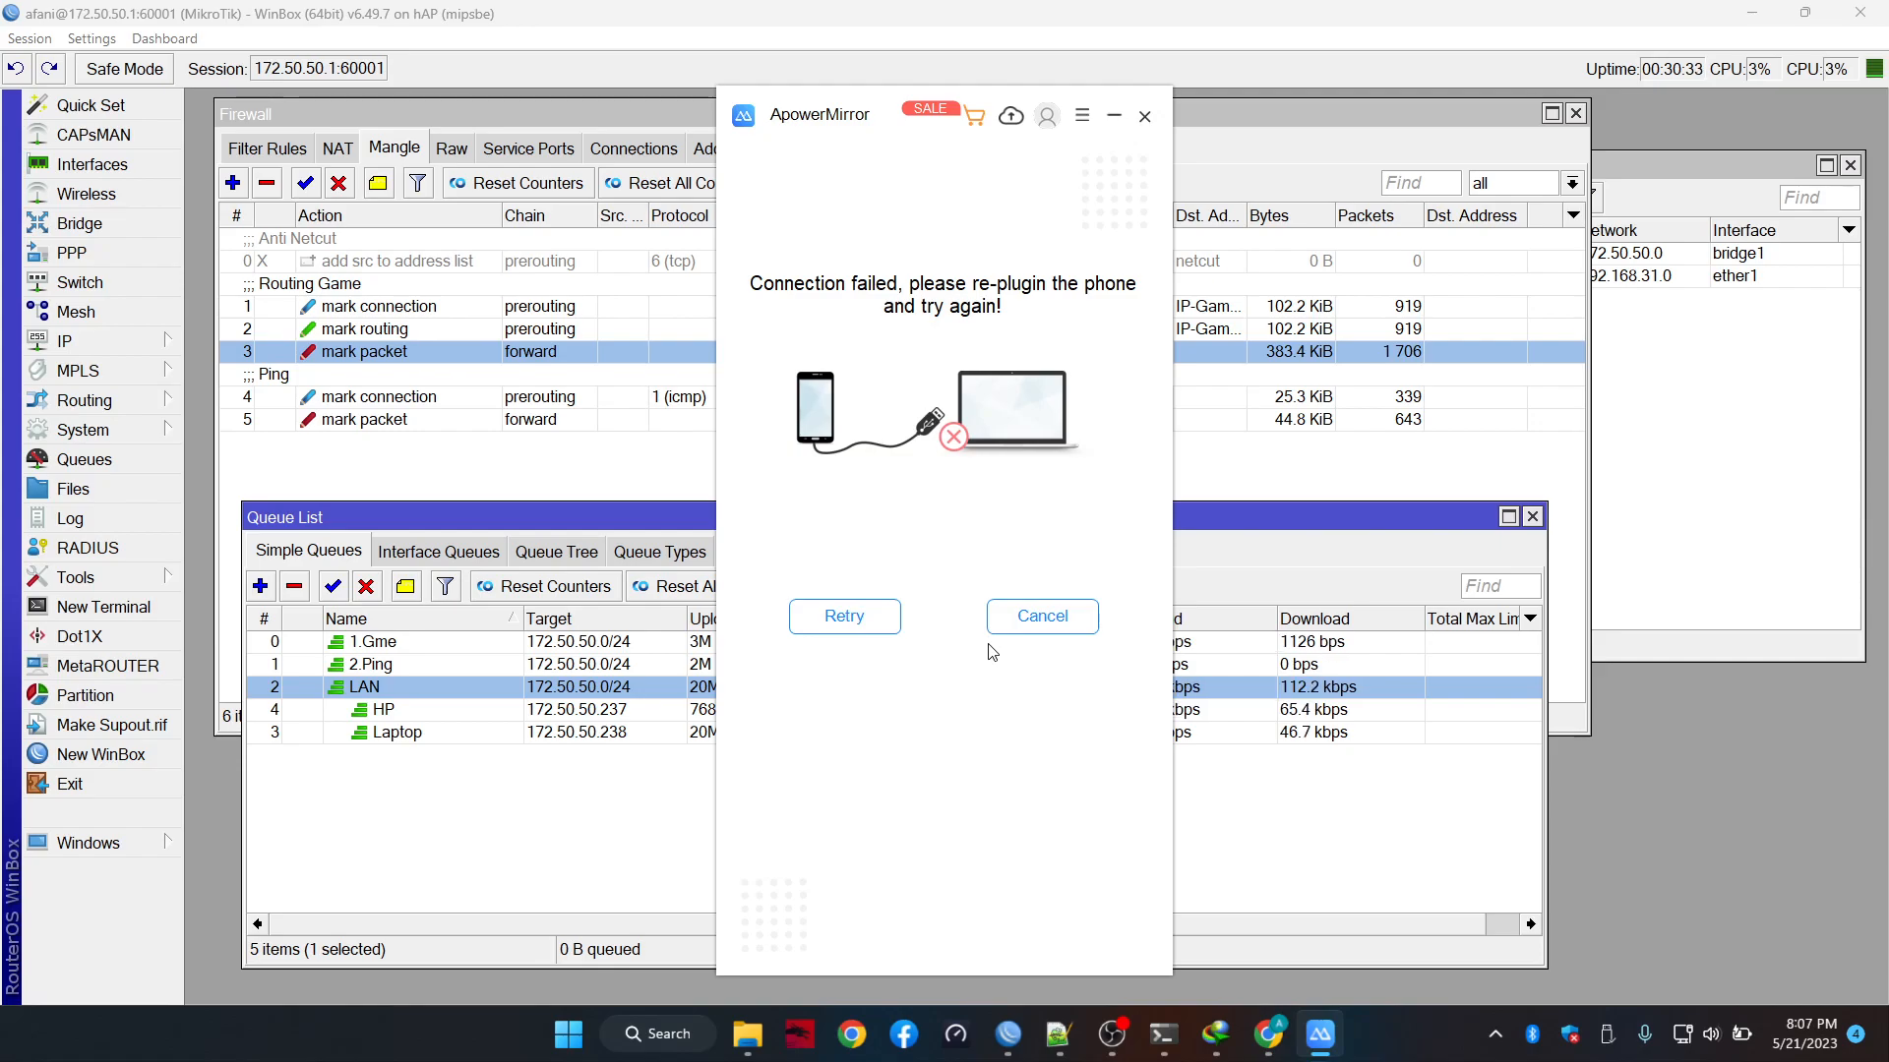
click(850, 620)
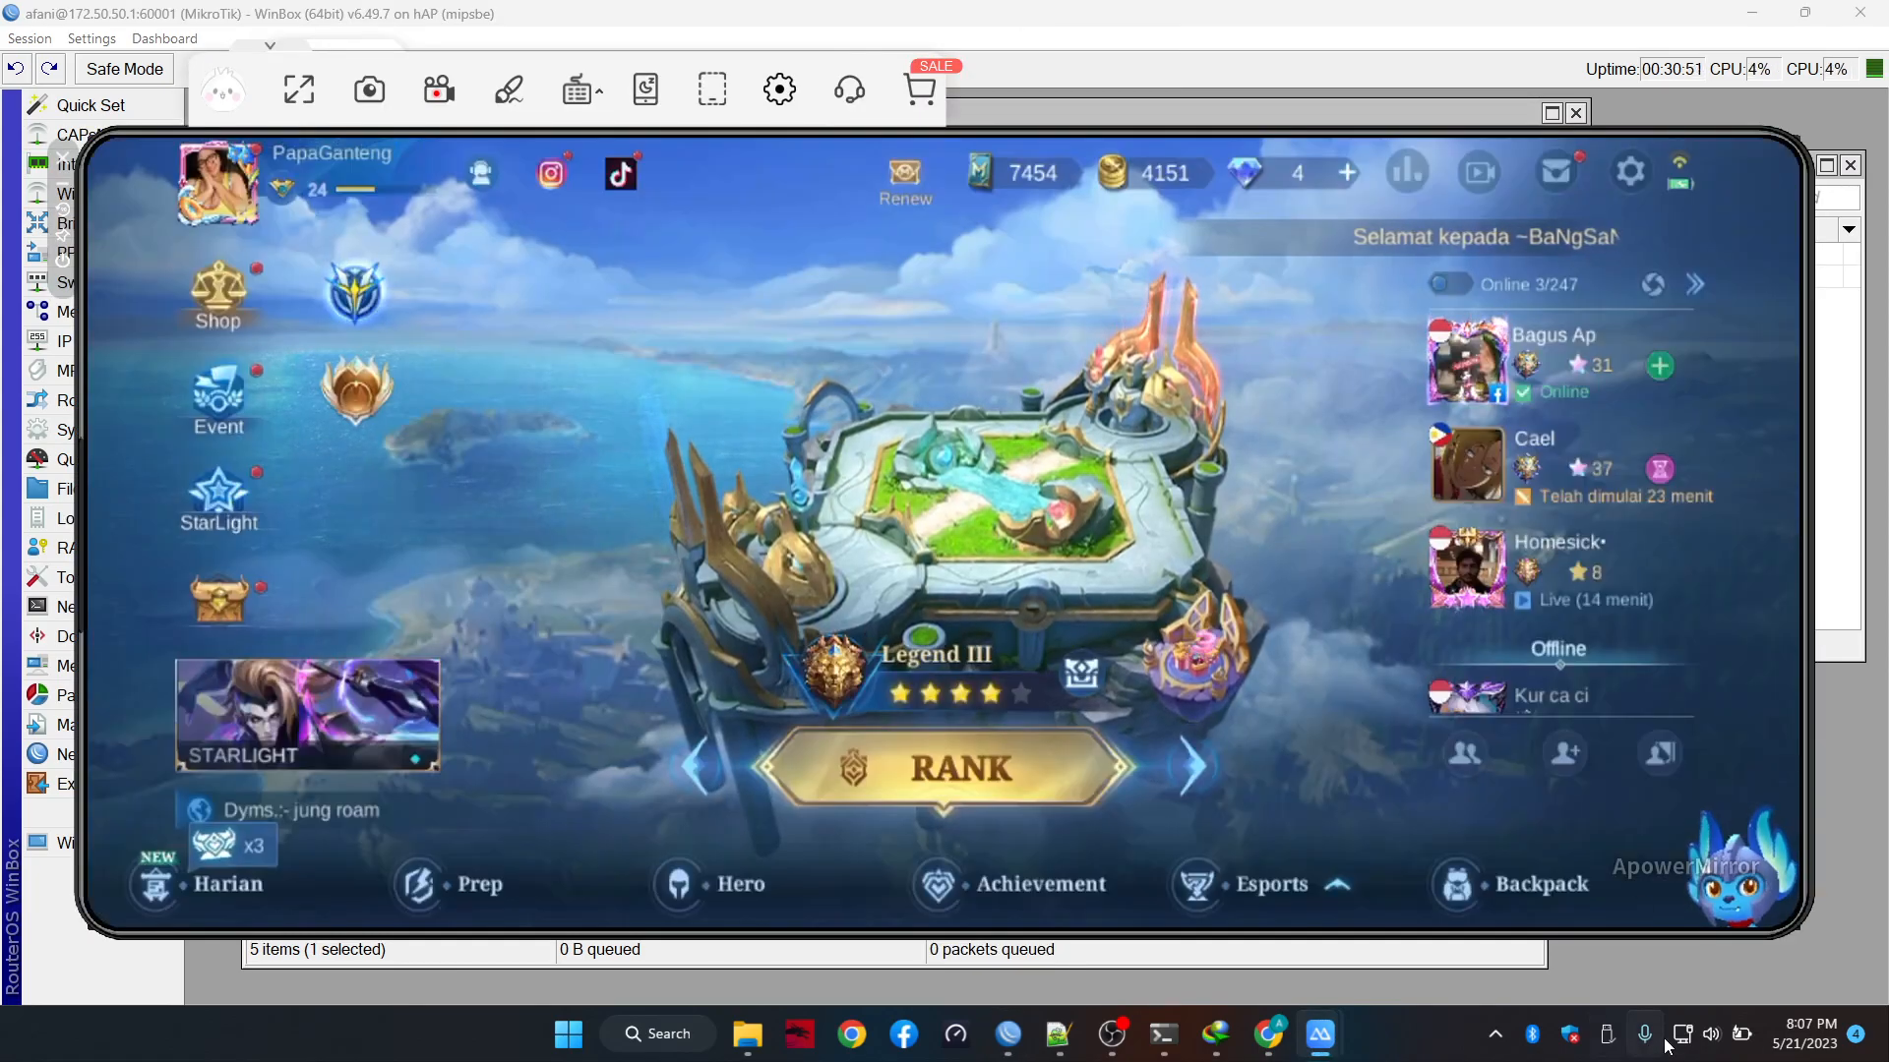
Lower the computer's volume and display the network latency in the mirrored game's lobby
click(1670, 1045)
drag(1573, 885, 1546, 886)
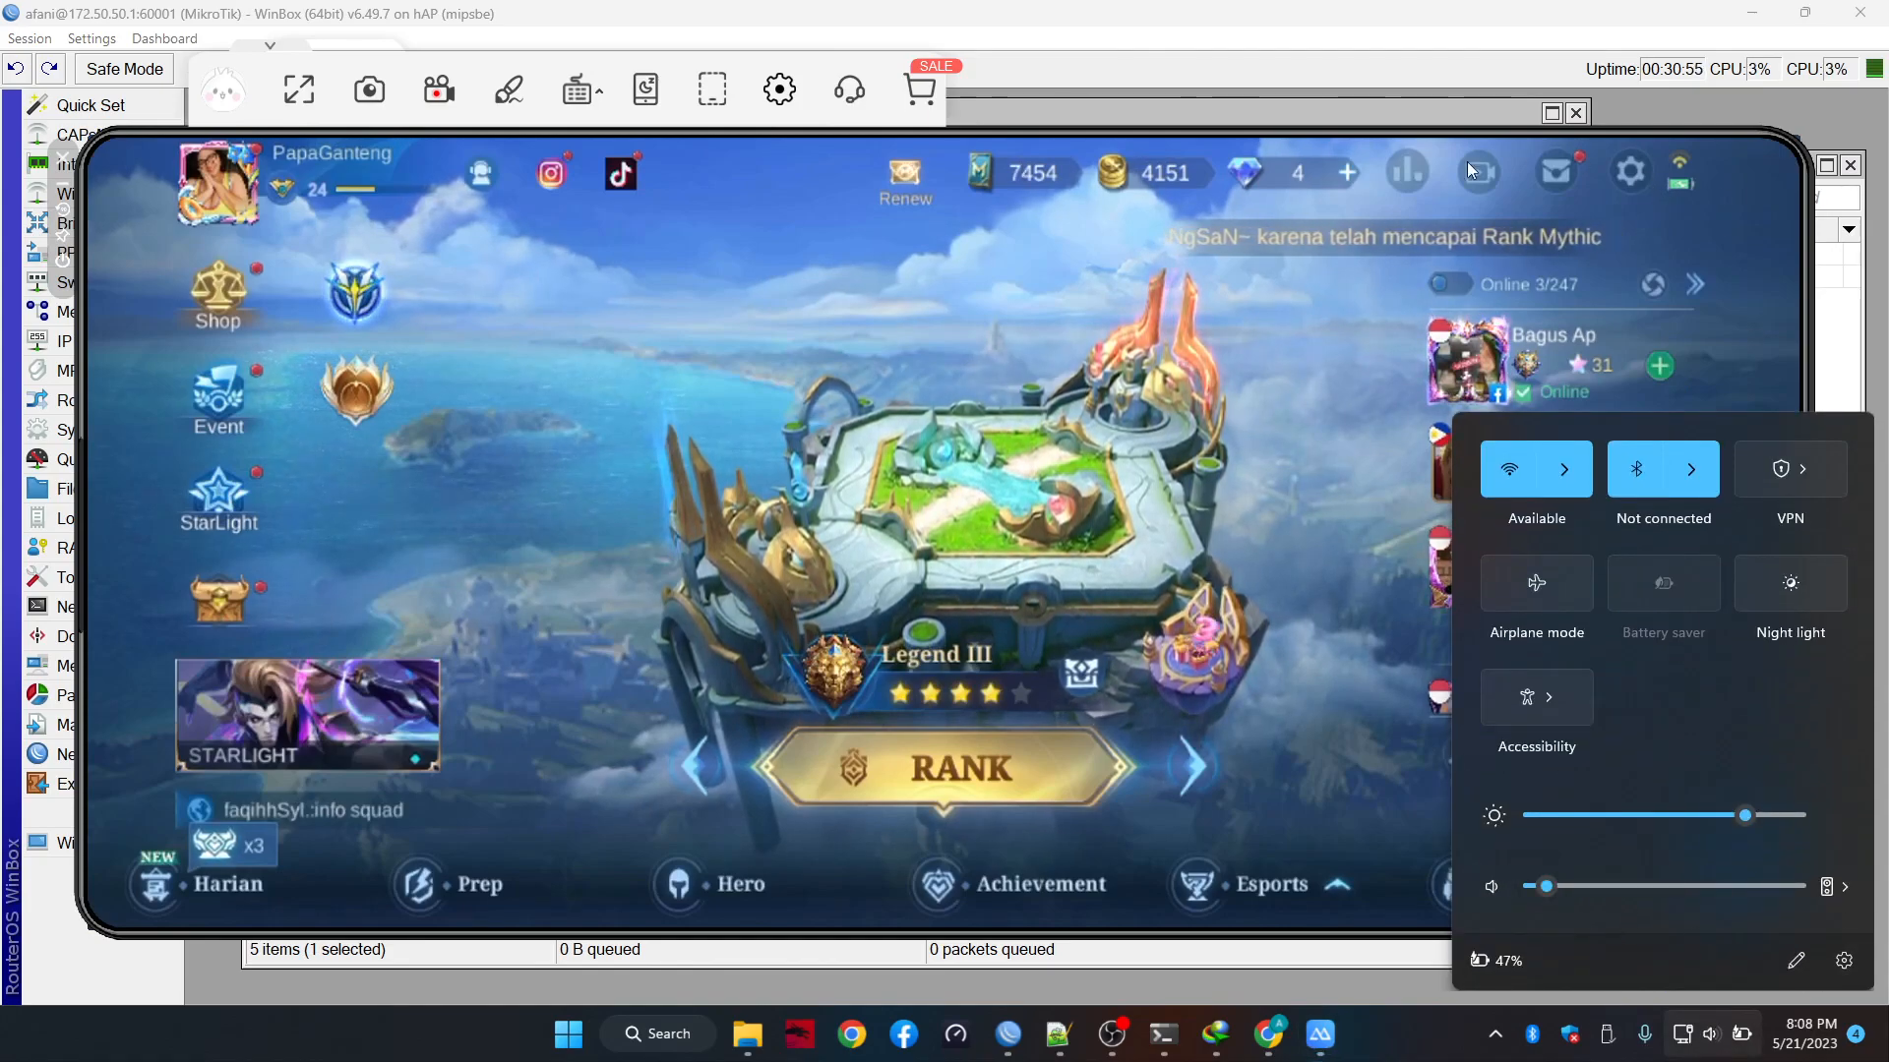
click(1681, 171)
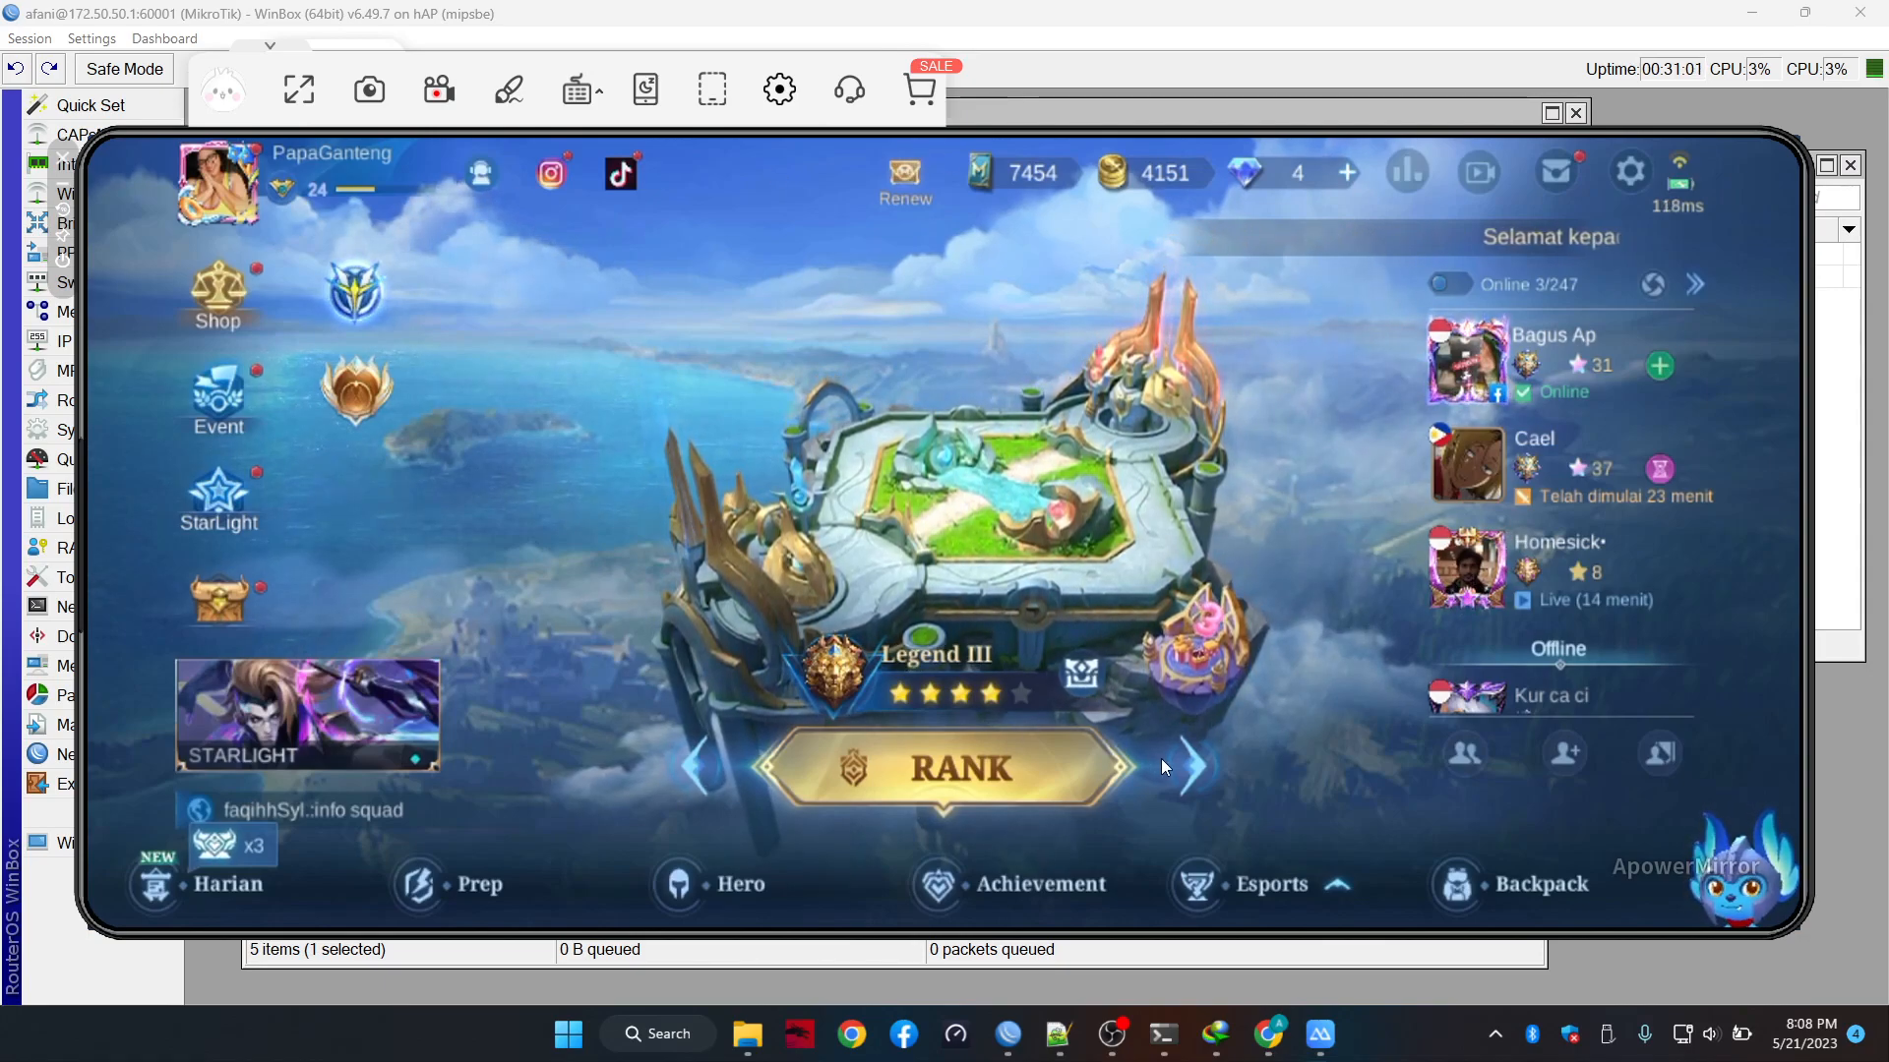
Cycle through the mirrored game's modes to Classic and open the Classic match lobby
click(1189, 770)
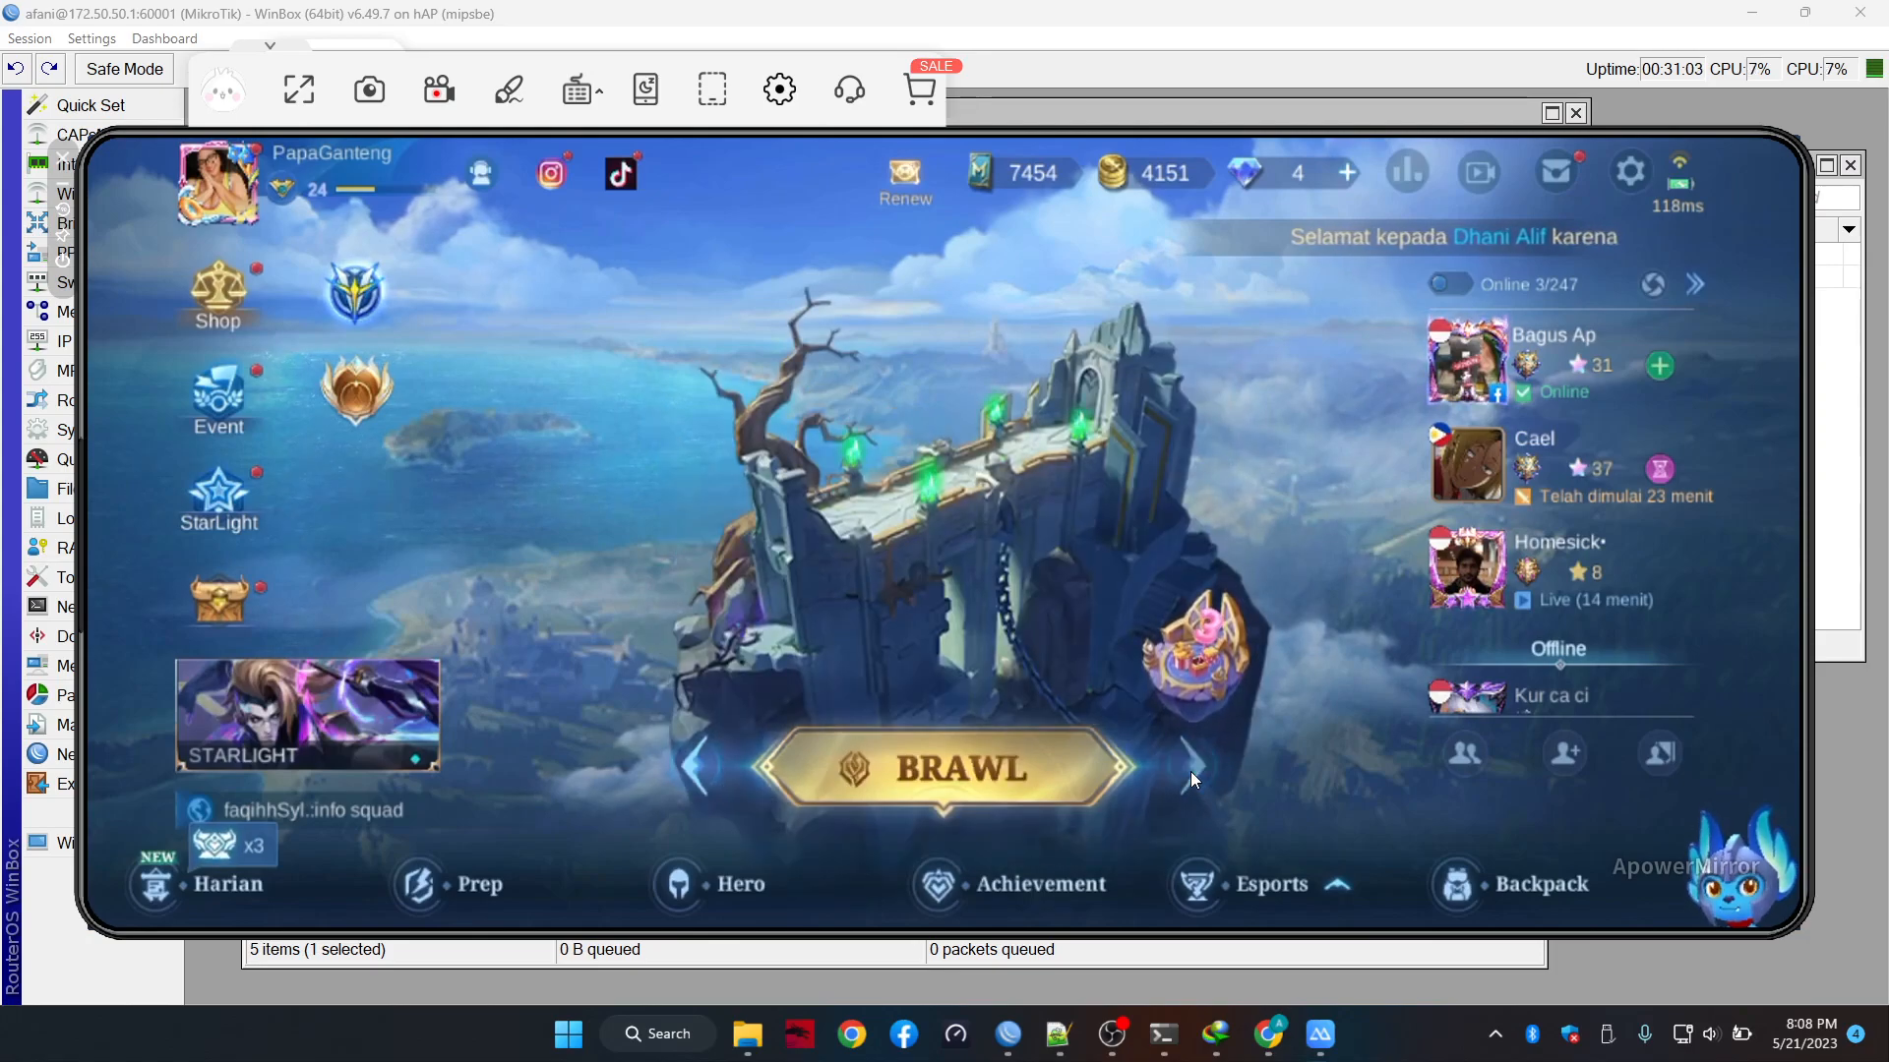
click(1190, 771)
click(1190, 771)
click(1190, 771)
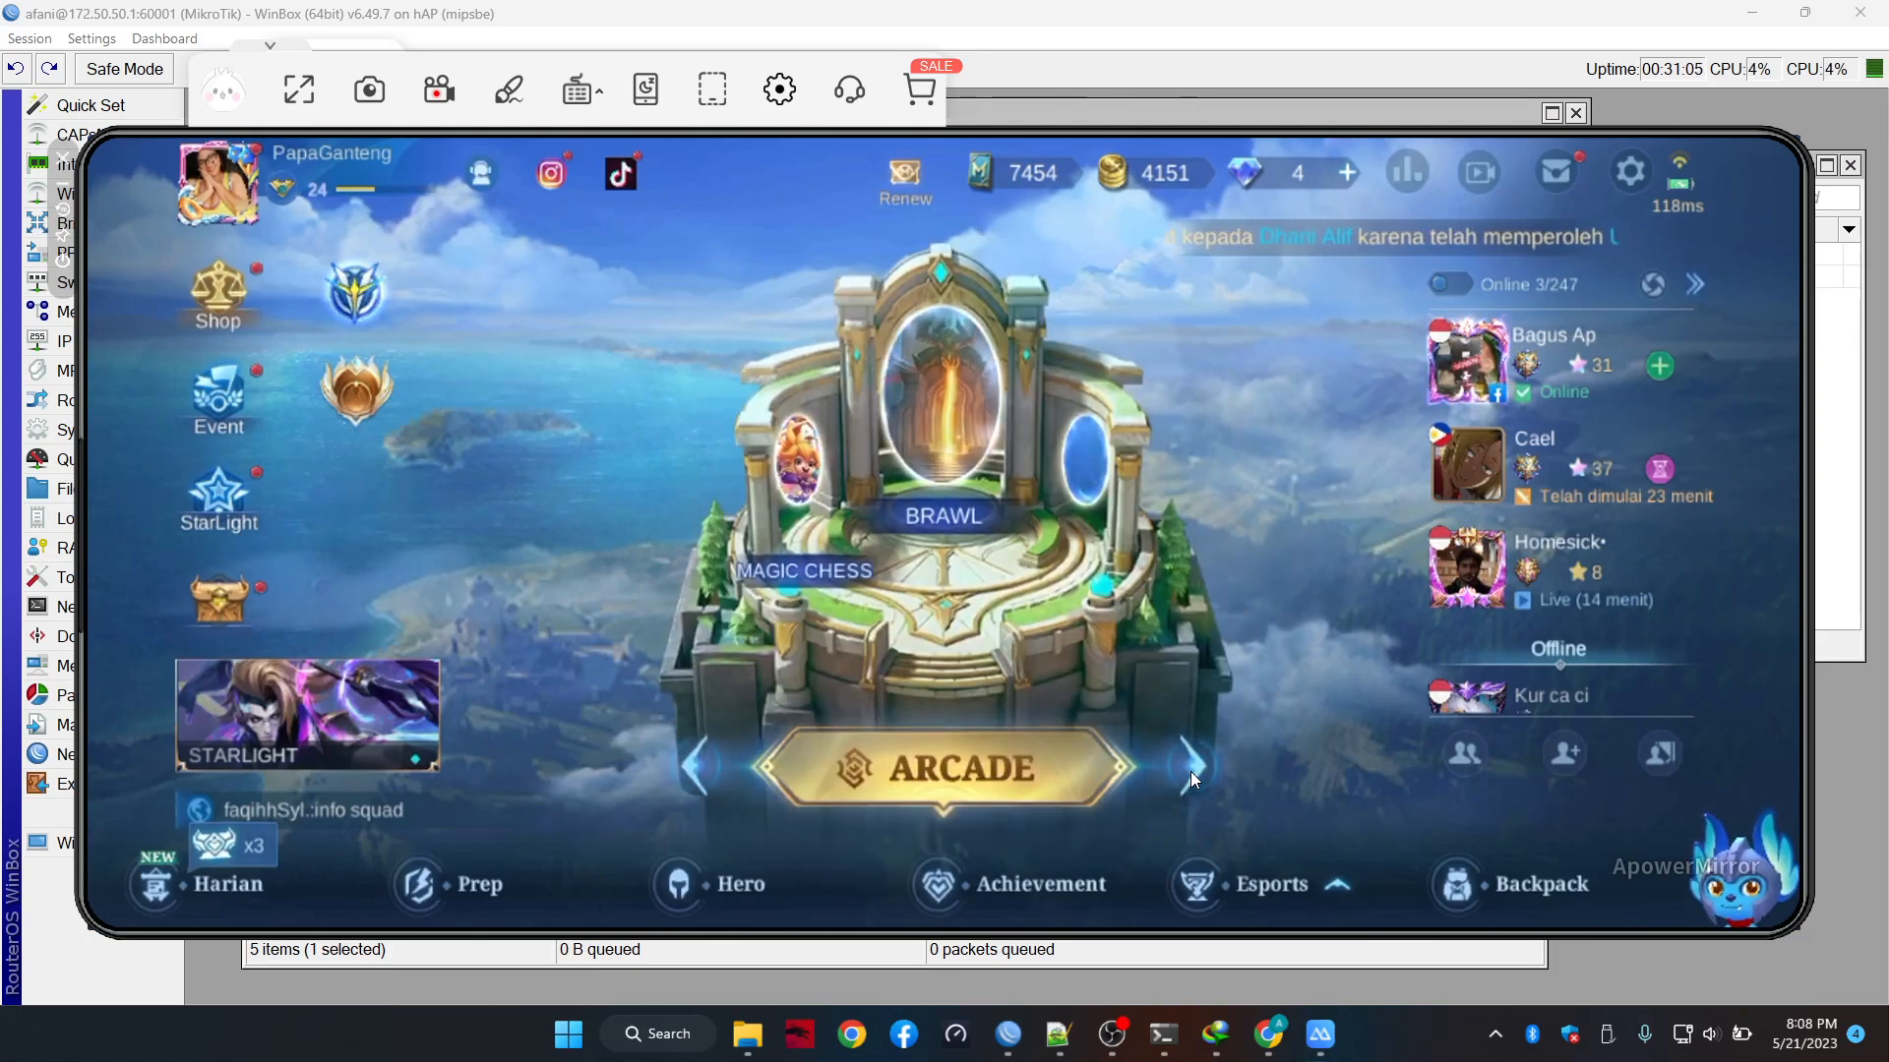
click(1190, 771)
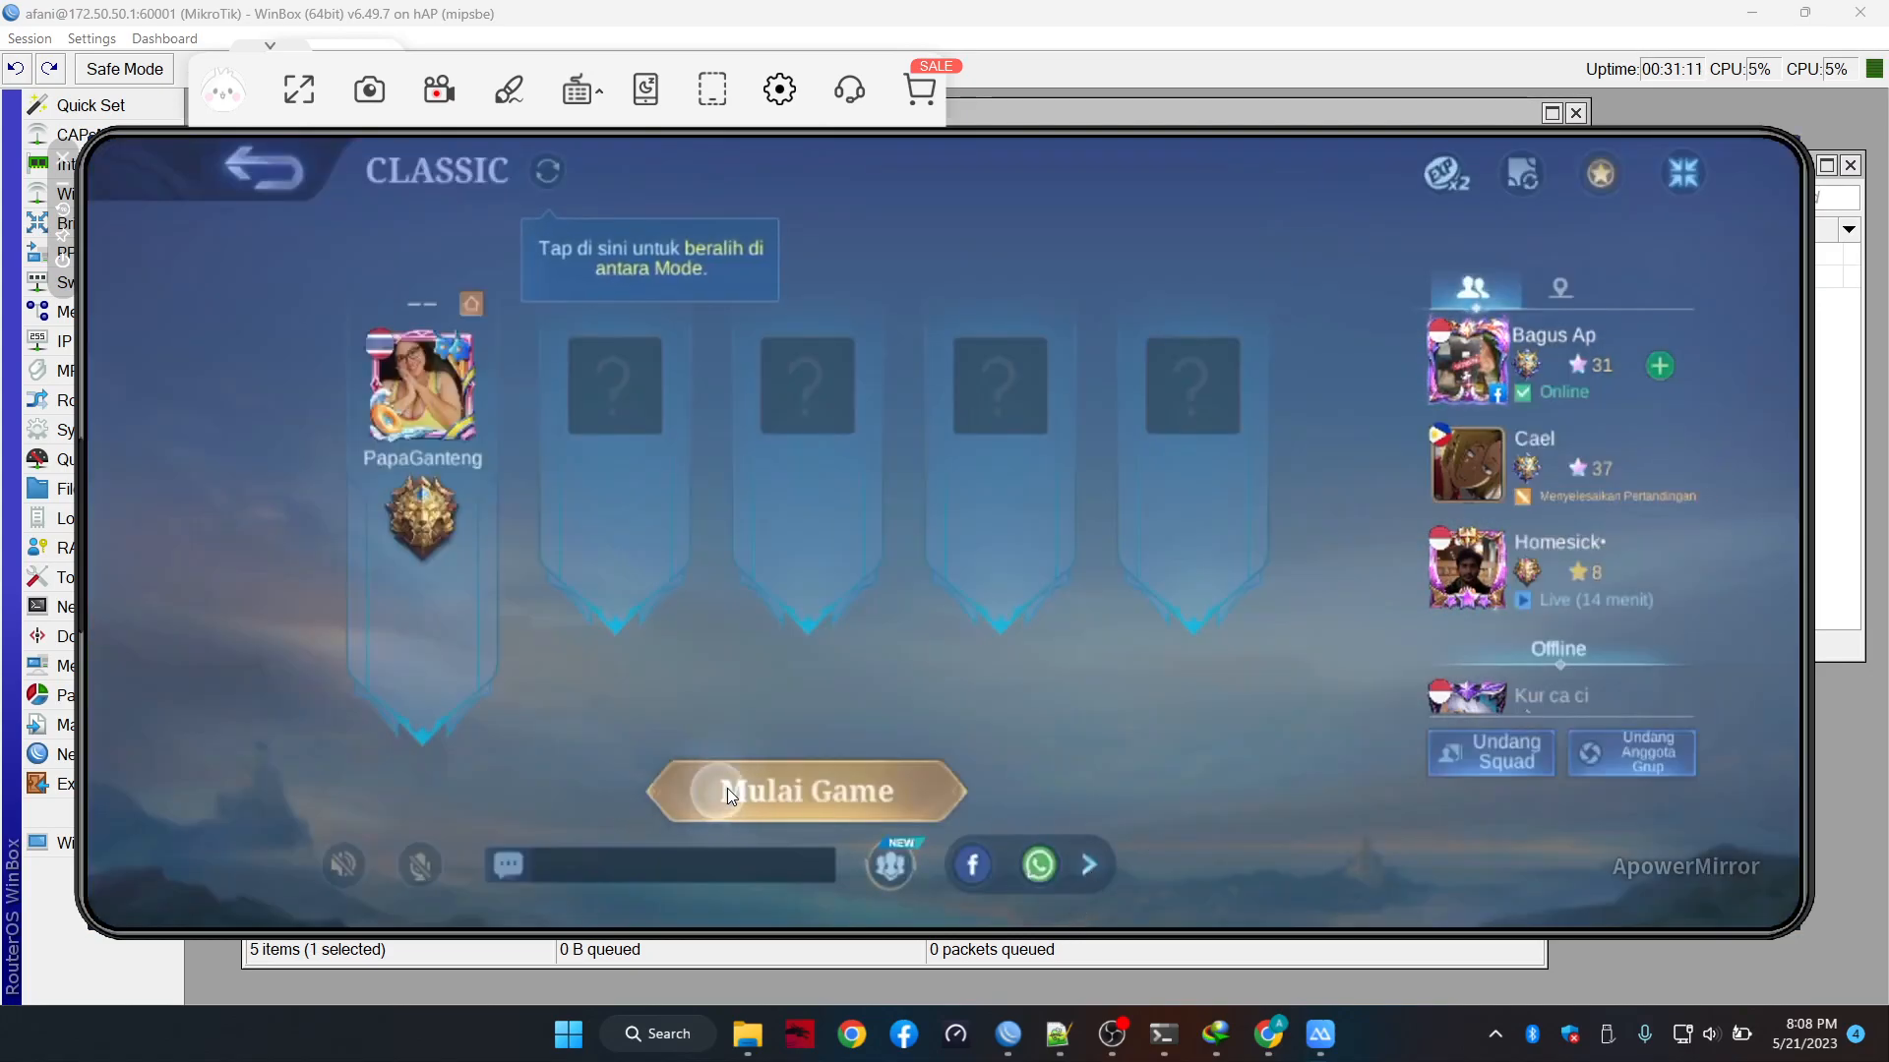
Start Classic matchmaking and accept the match with Masuk
click(864, 788)
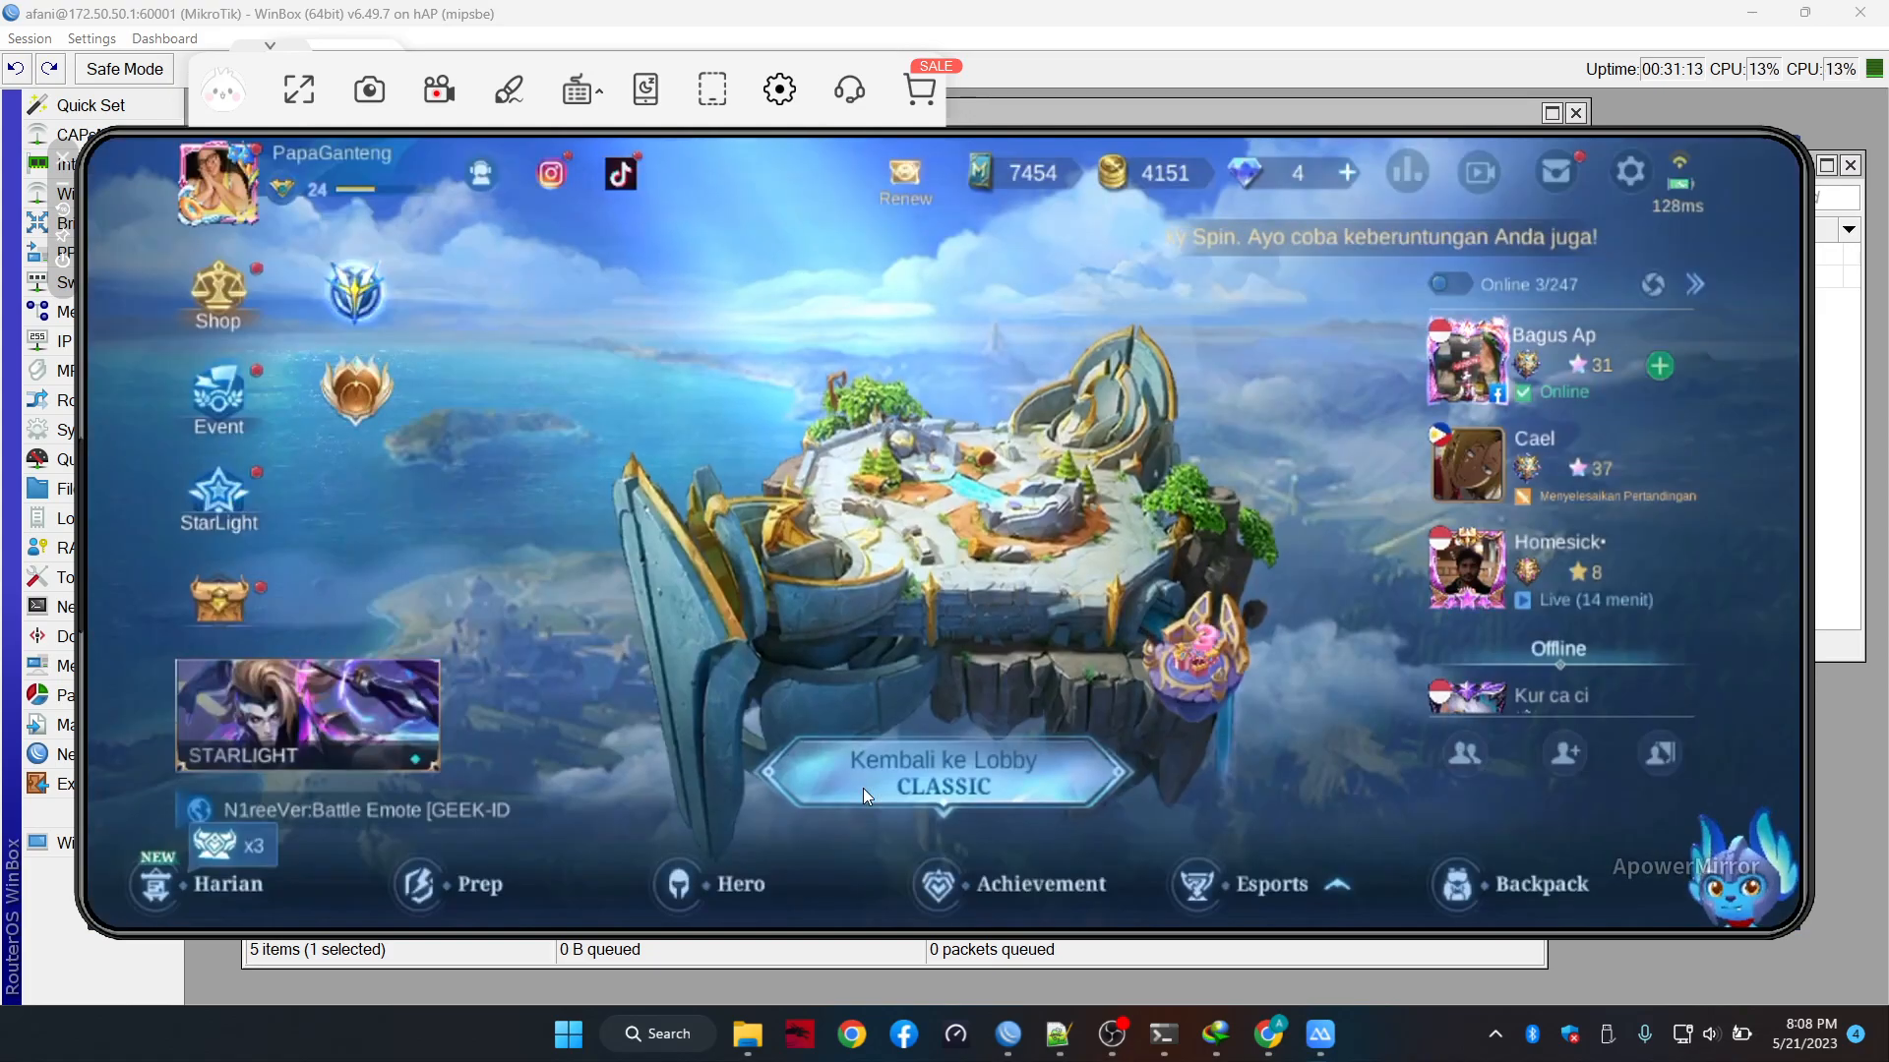
click(863, 787)
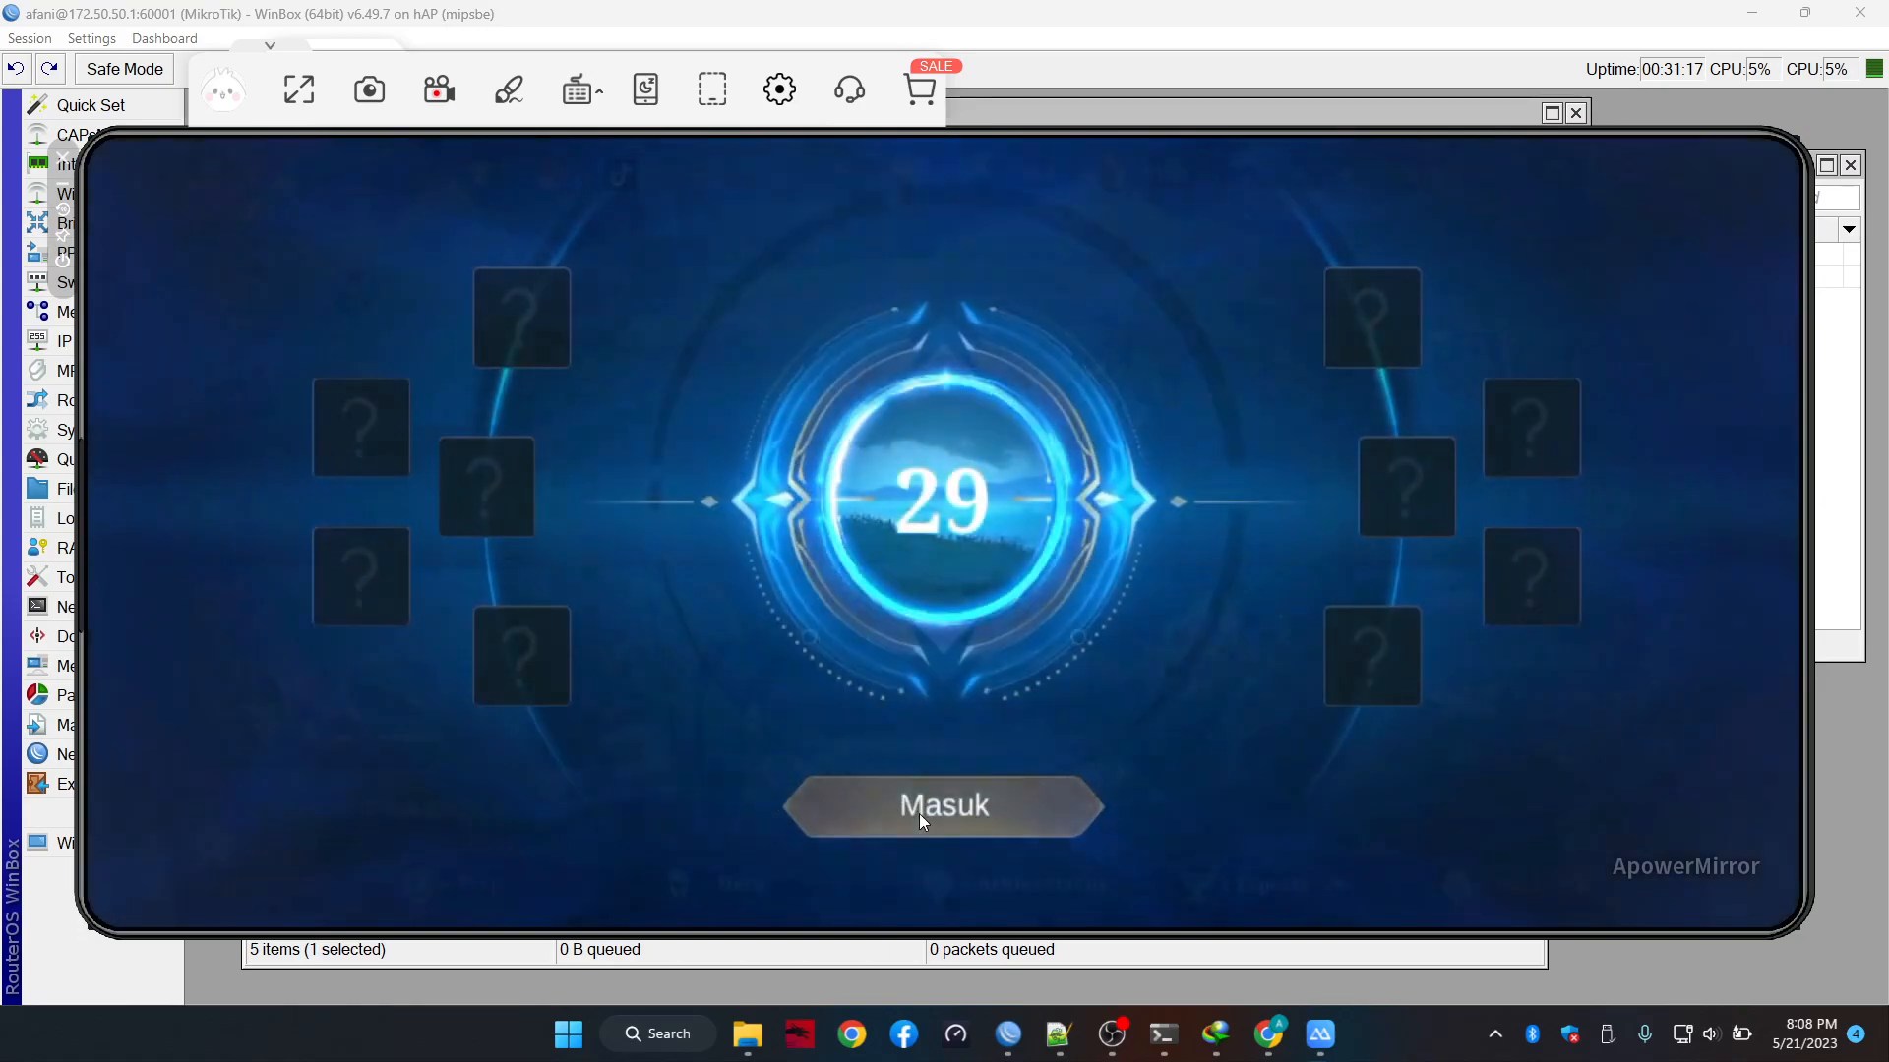
click(919, 813)
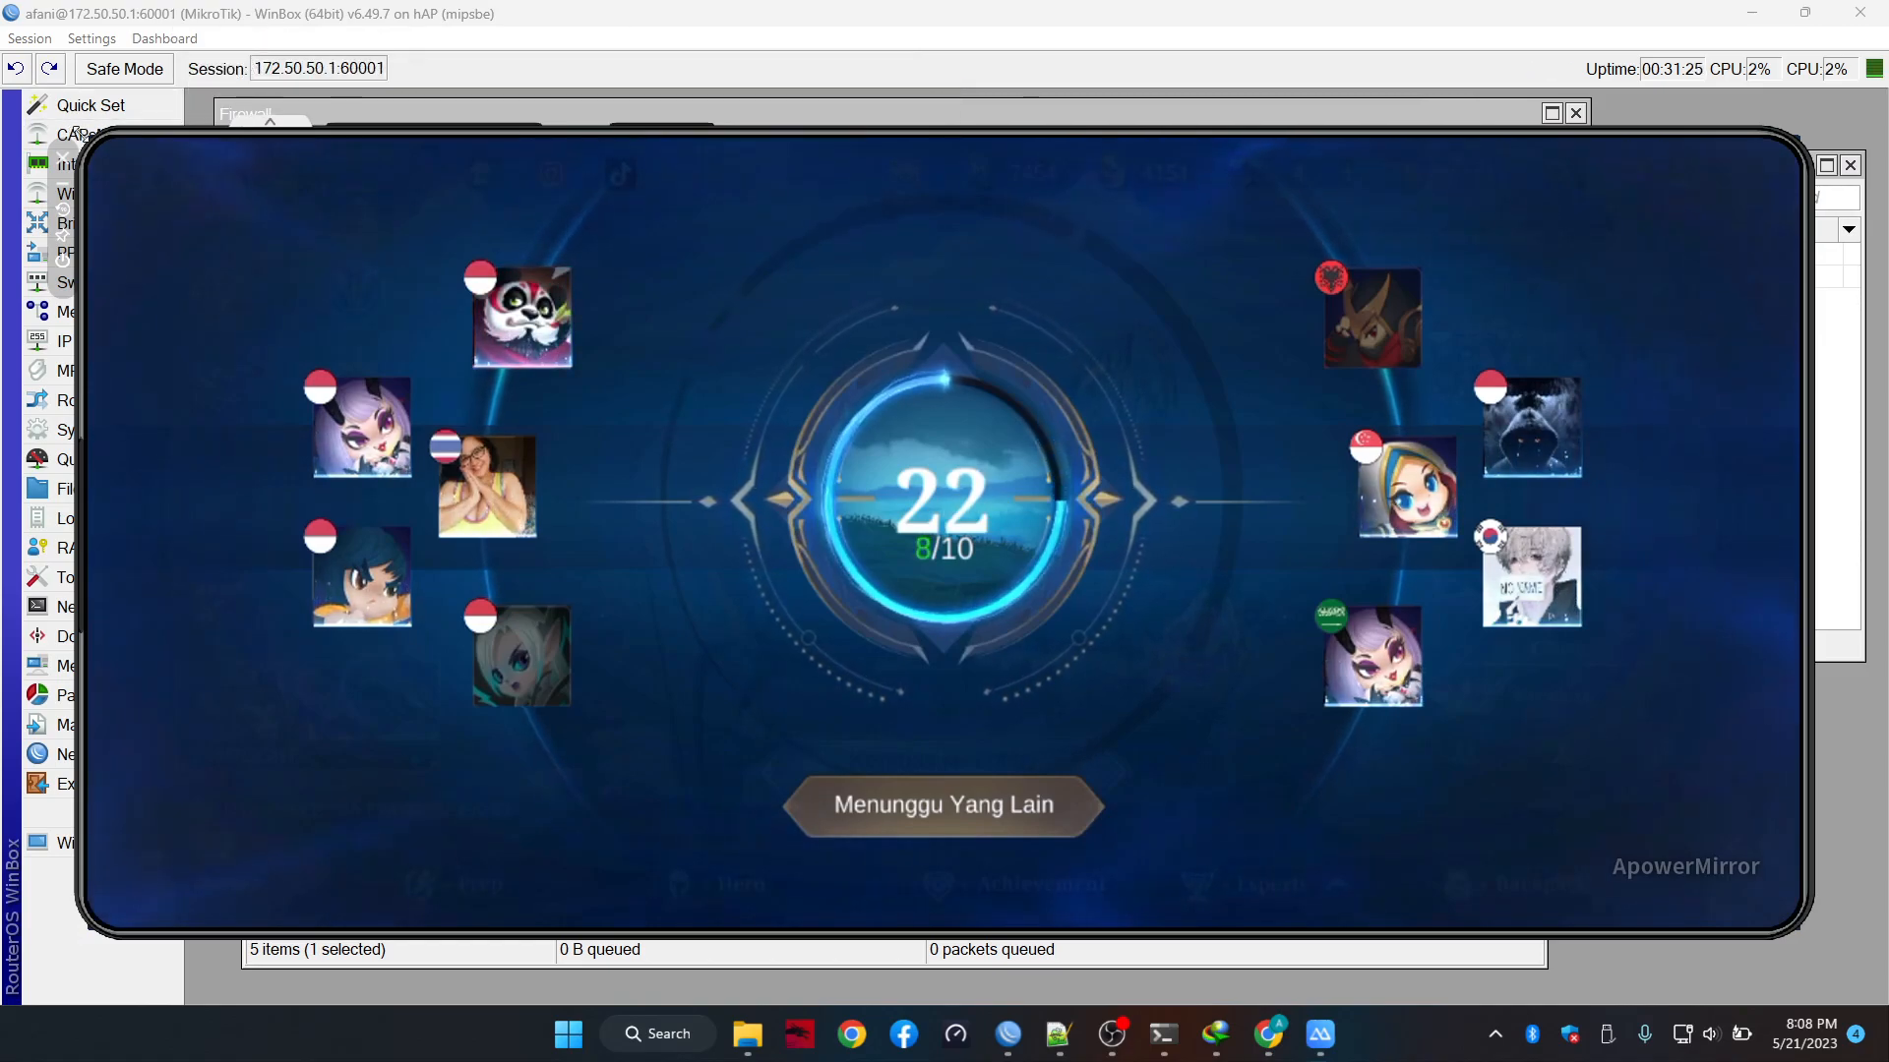
Shrink the phone mirror window so the queue names stay visible, and choose the hero Hanabi for the match
drag(86, 138, 982, 407)
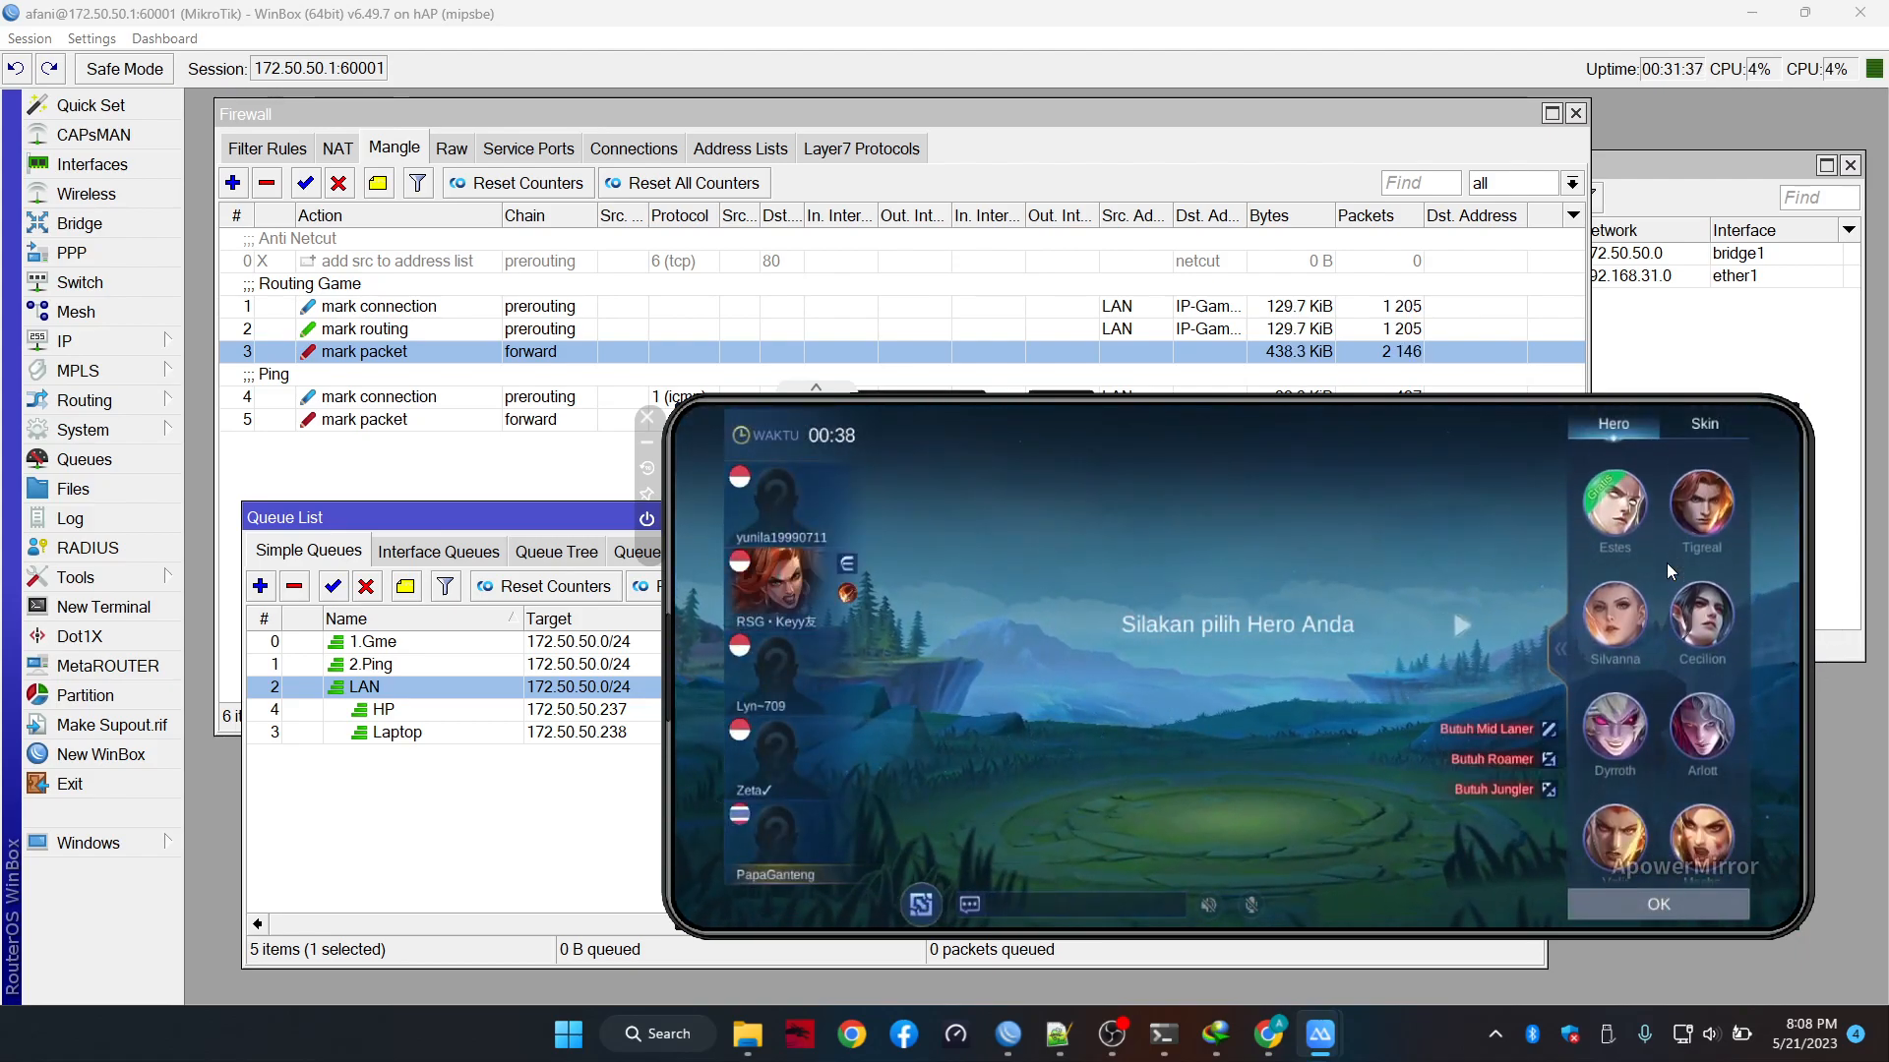
scroll(1649, 604, down, 3)
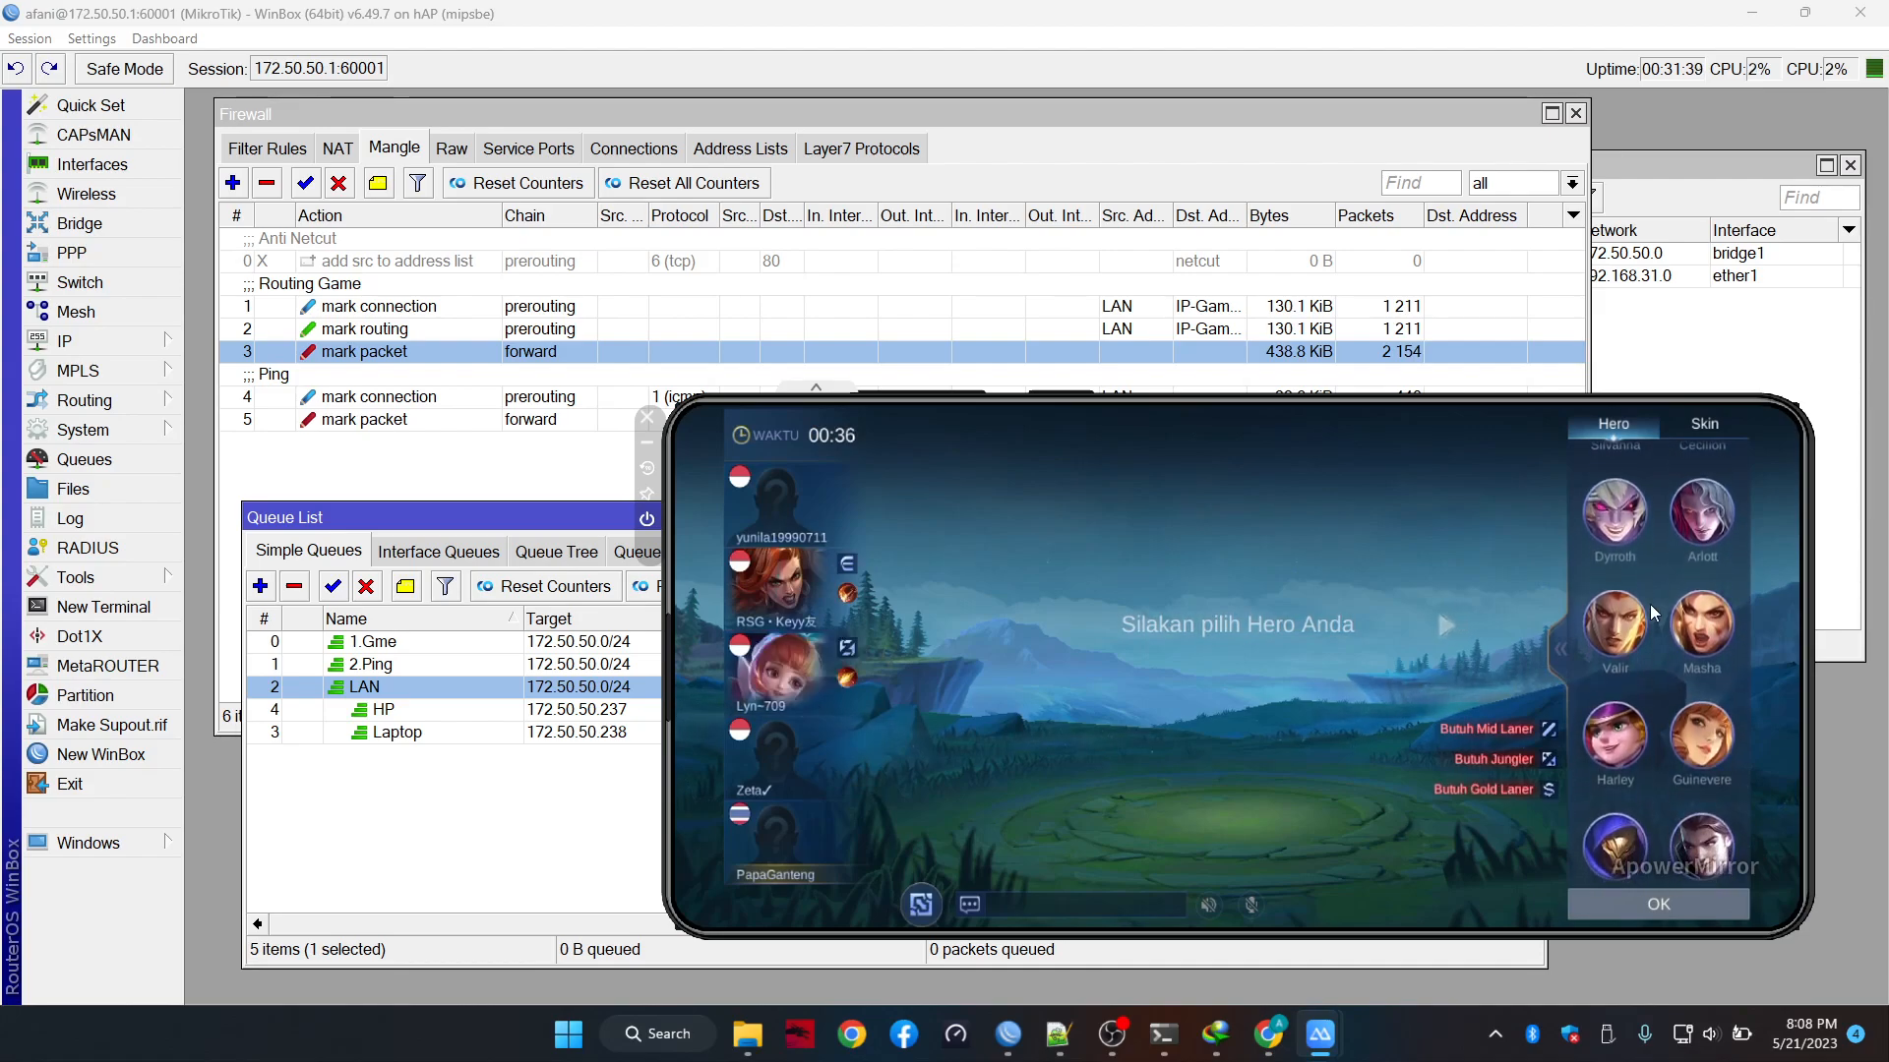
scroll(1650, 604, down, 2)
scroll(1649, 604, down, 2)
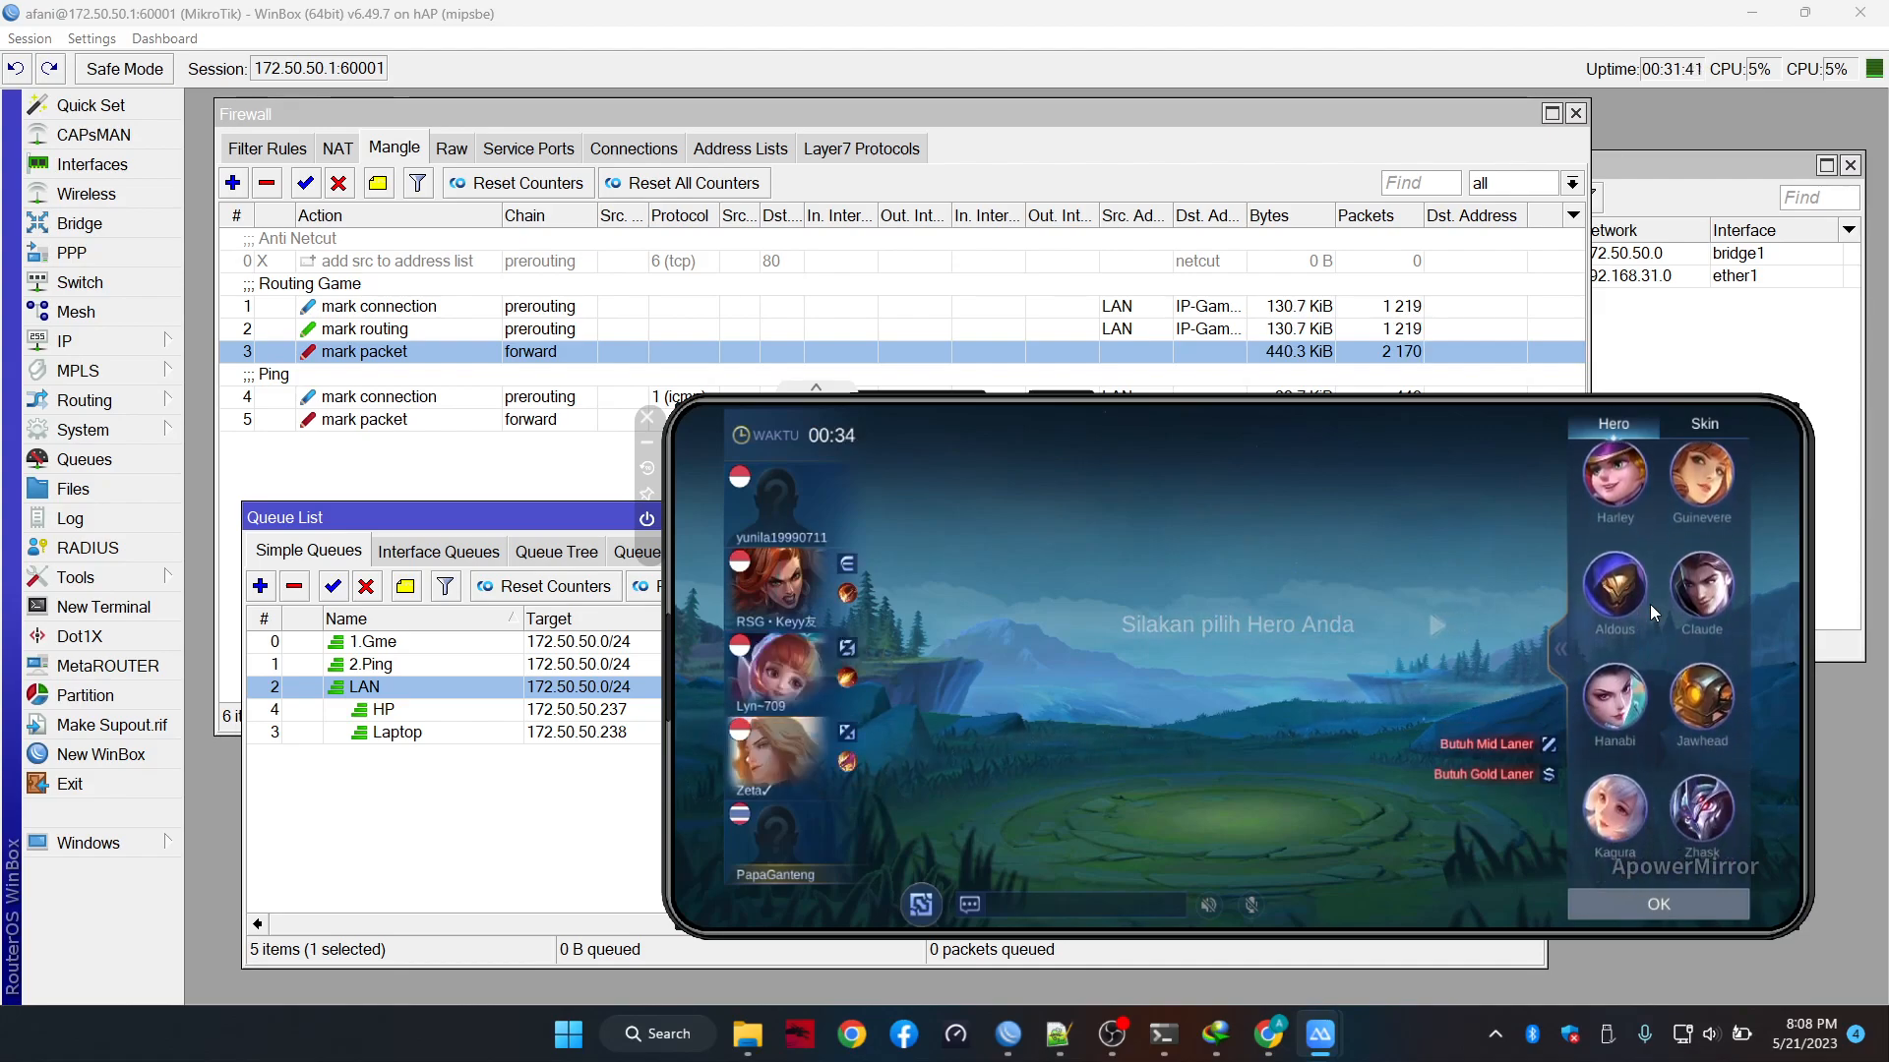
click(1650, 604)
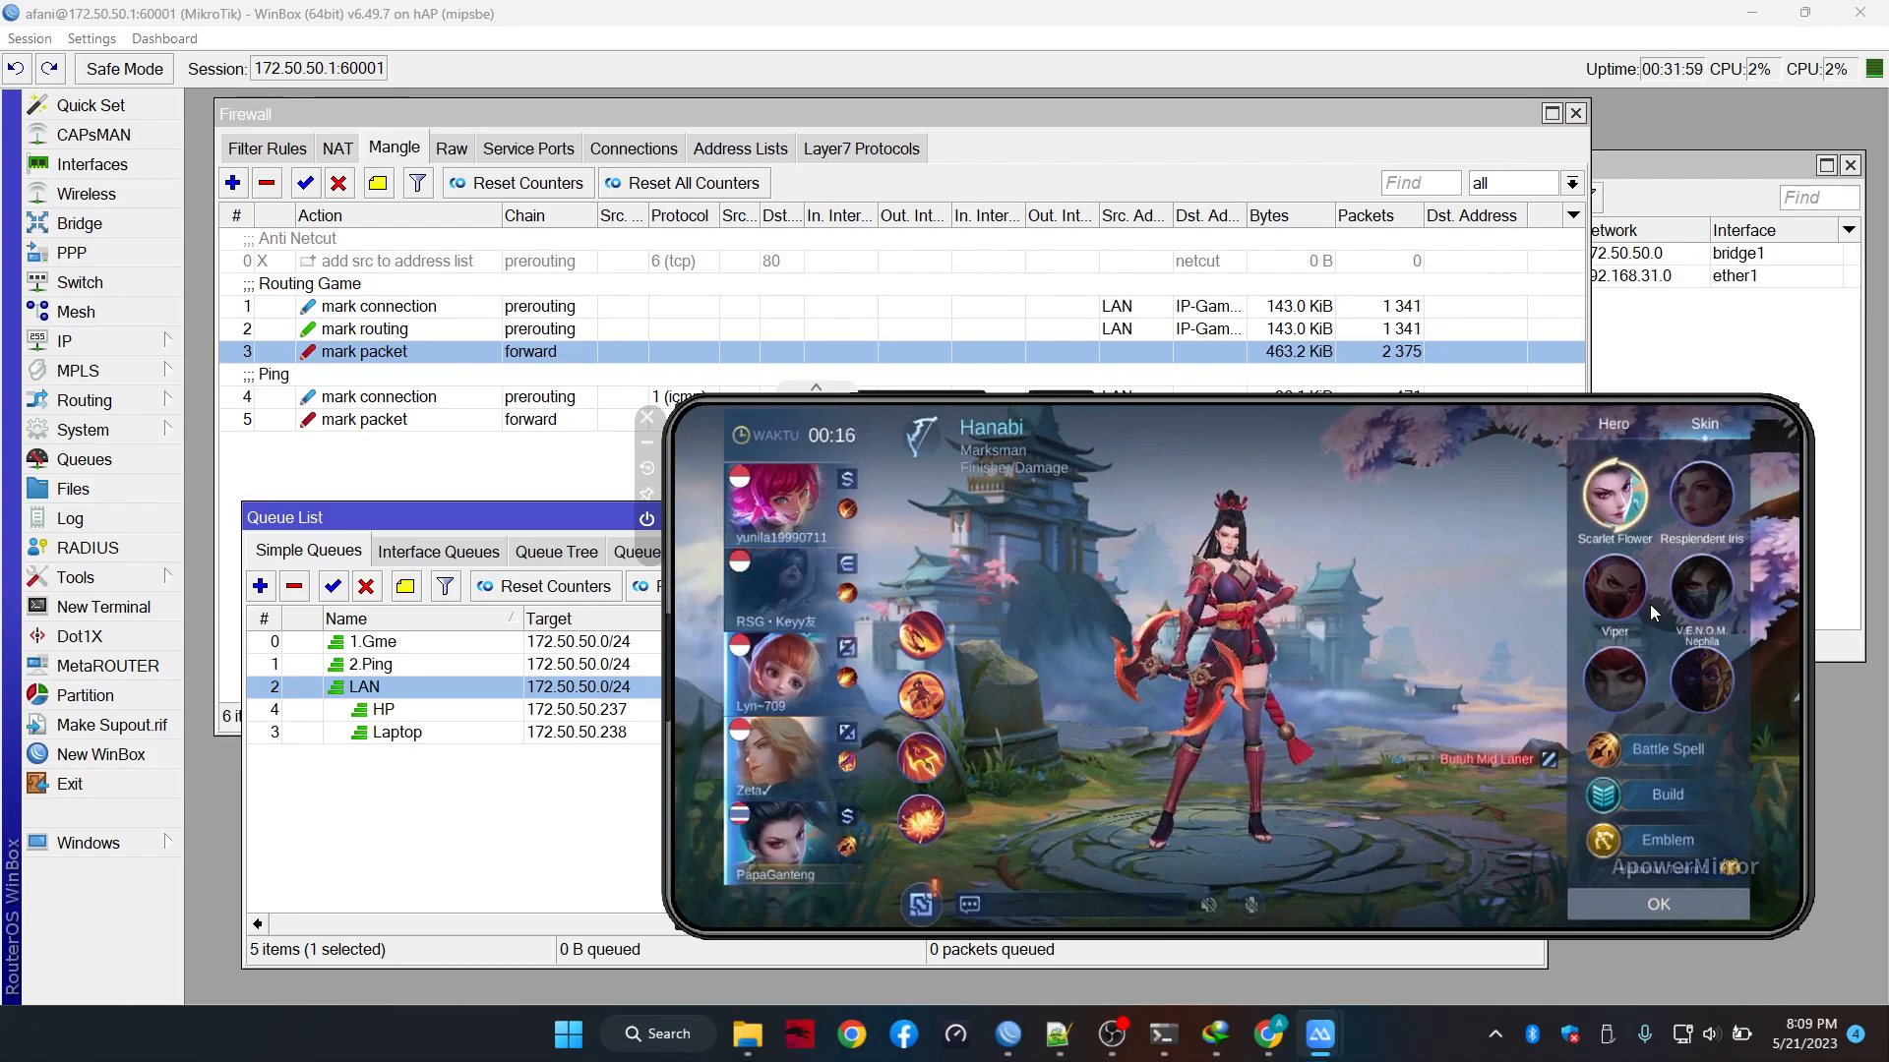
Disable the 1.Gme simple queue in WinBox and return to the mirrored game
click(505, 520)
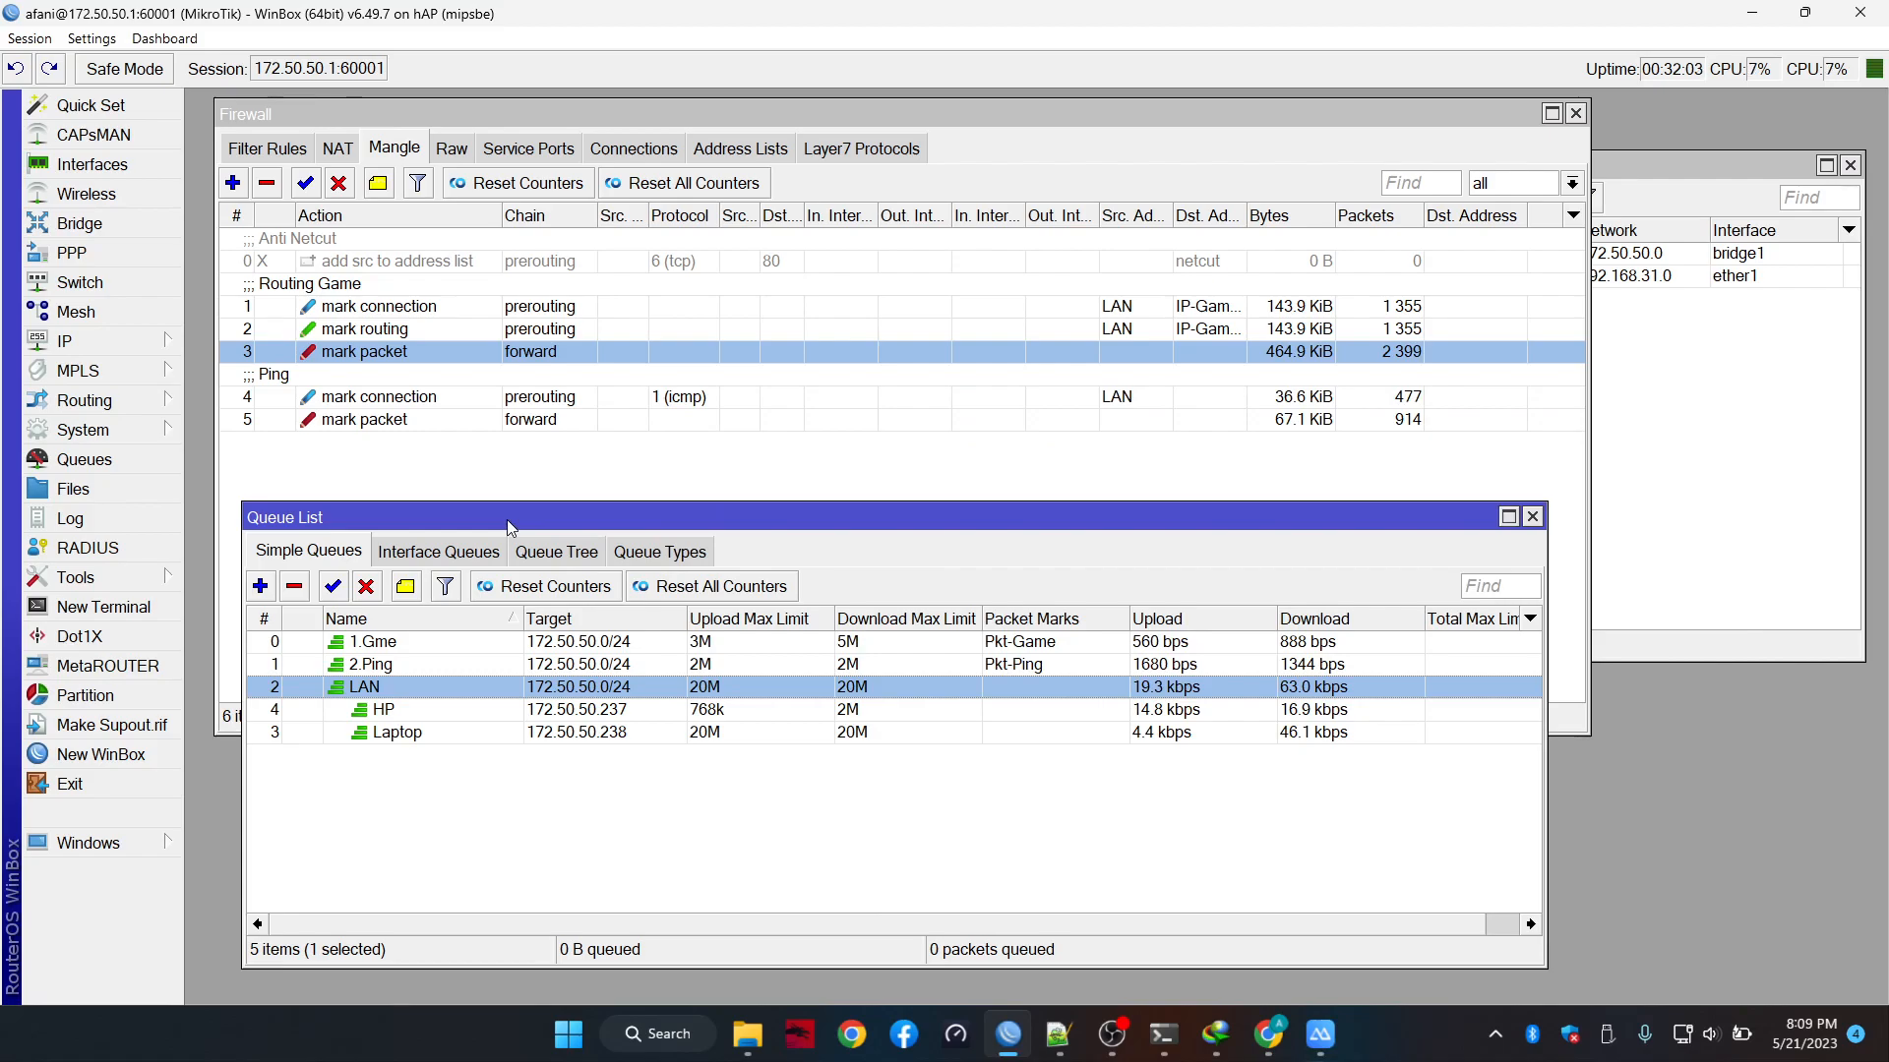
click(417, 647)
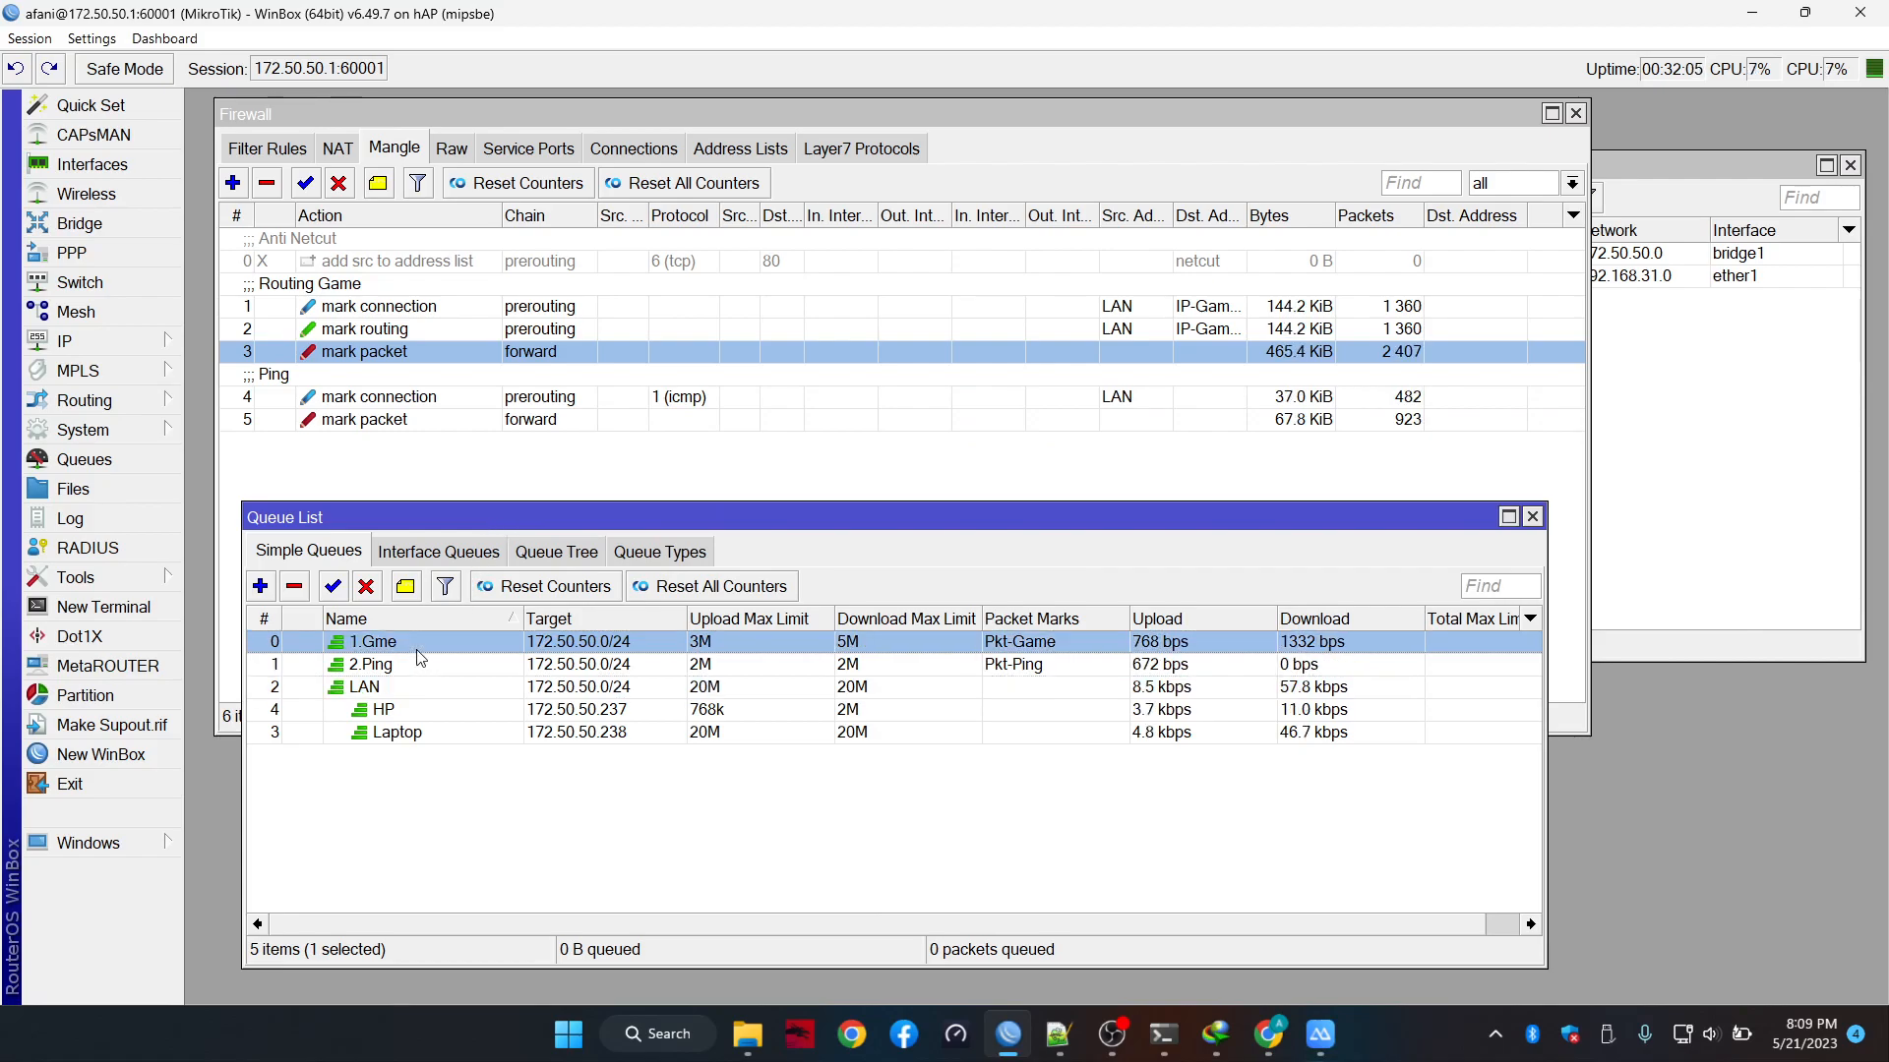
click(367, 591)
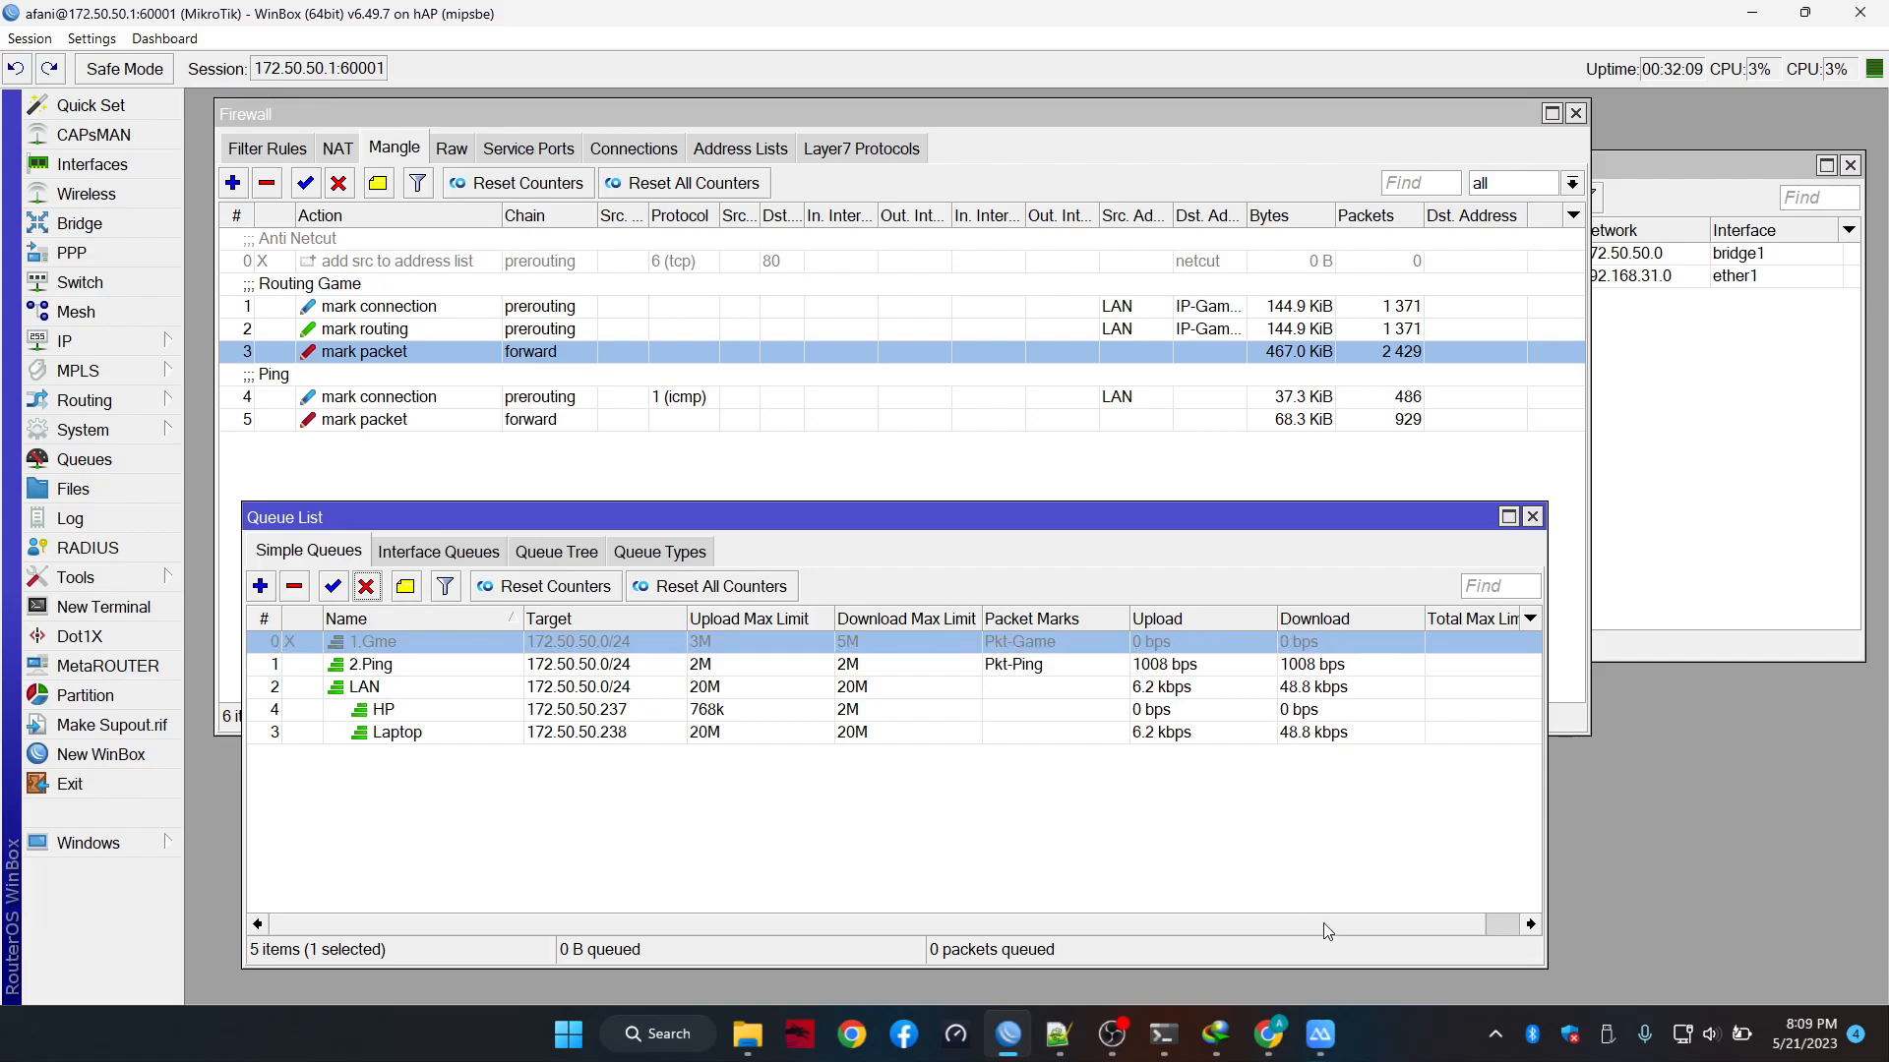
mouse_move(1320, 1033)
click(1377, 947)
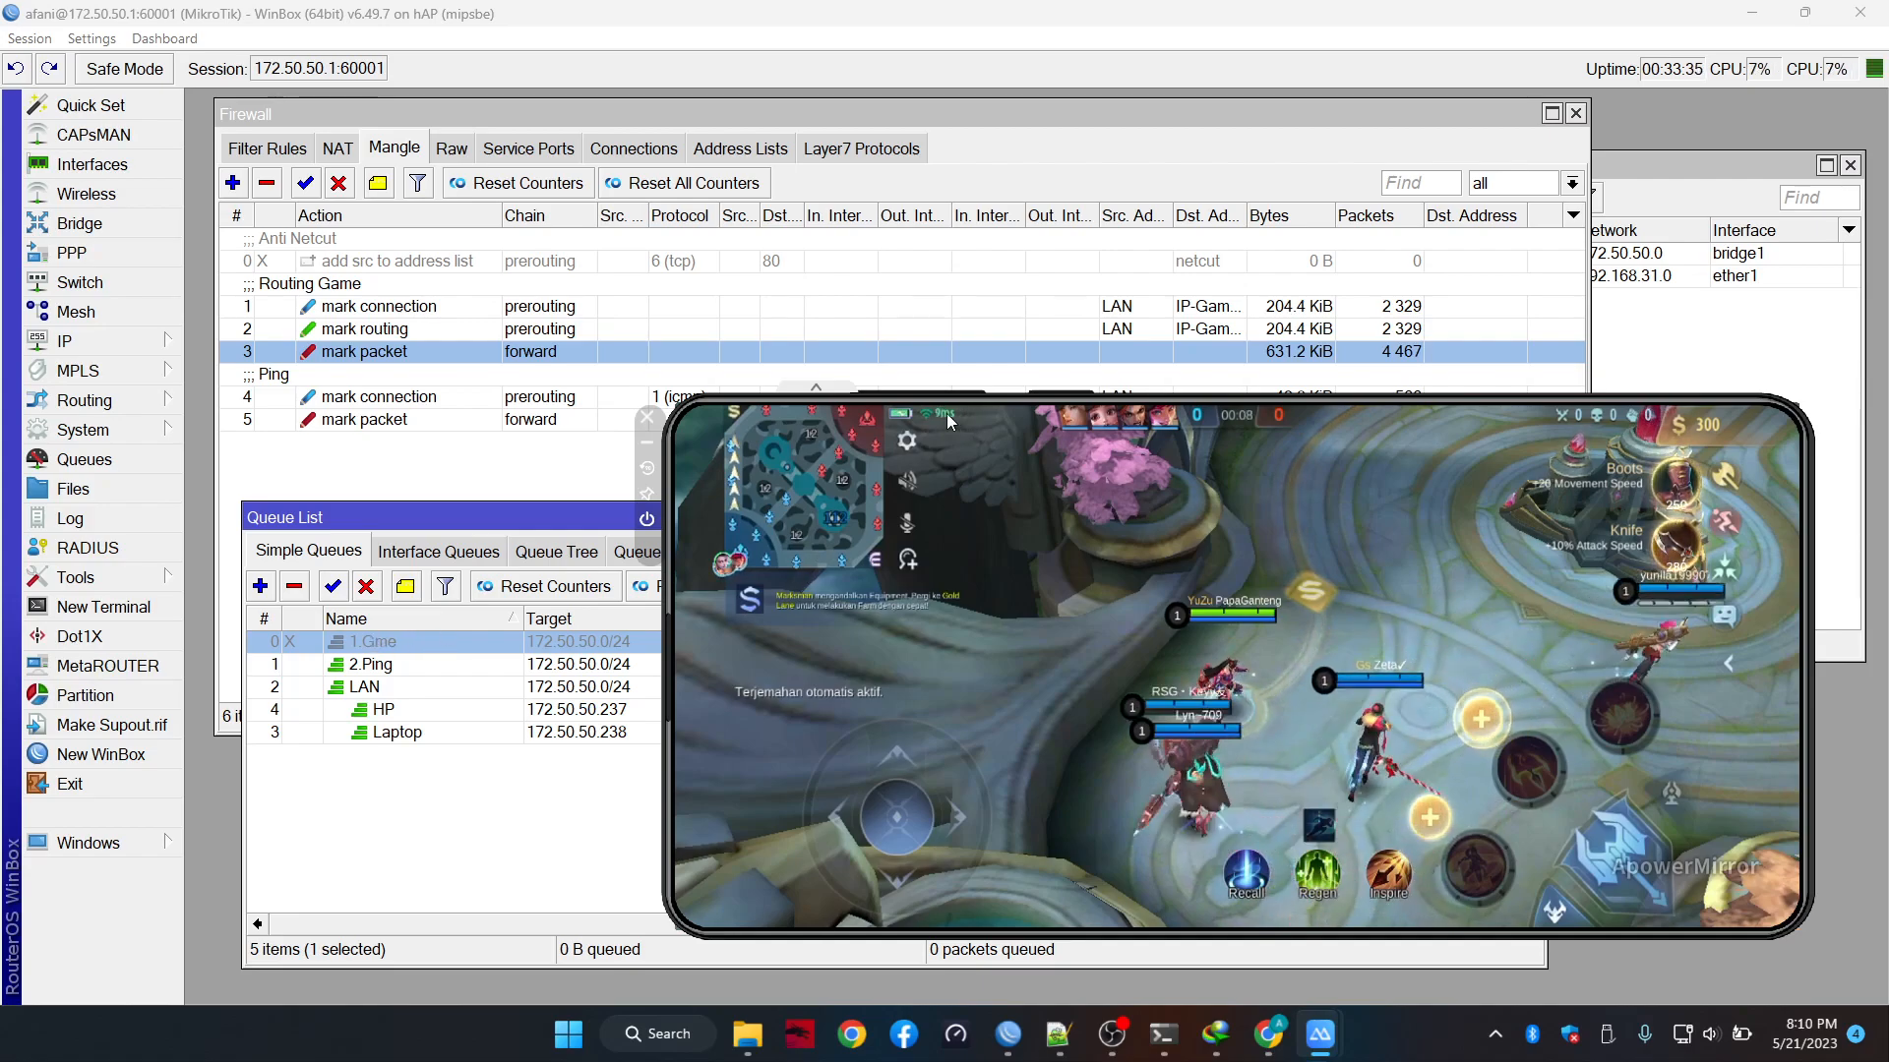
Resume the XAMPP installer_7 download in Internet Download Manager and bring the mirrored game back in front
mouse_move(1298, 1025)
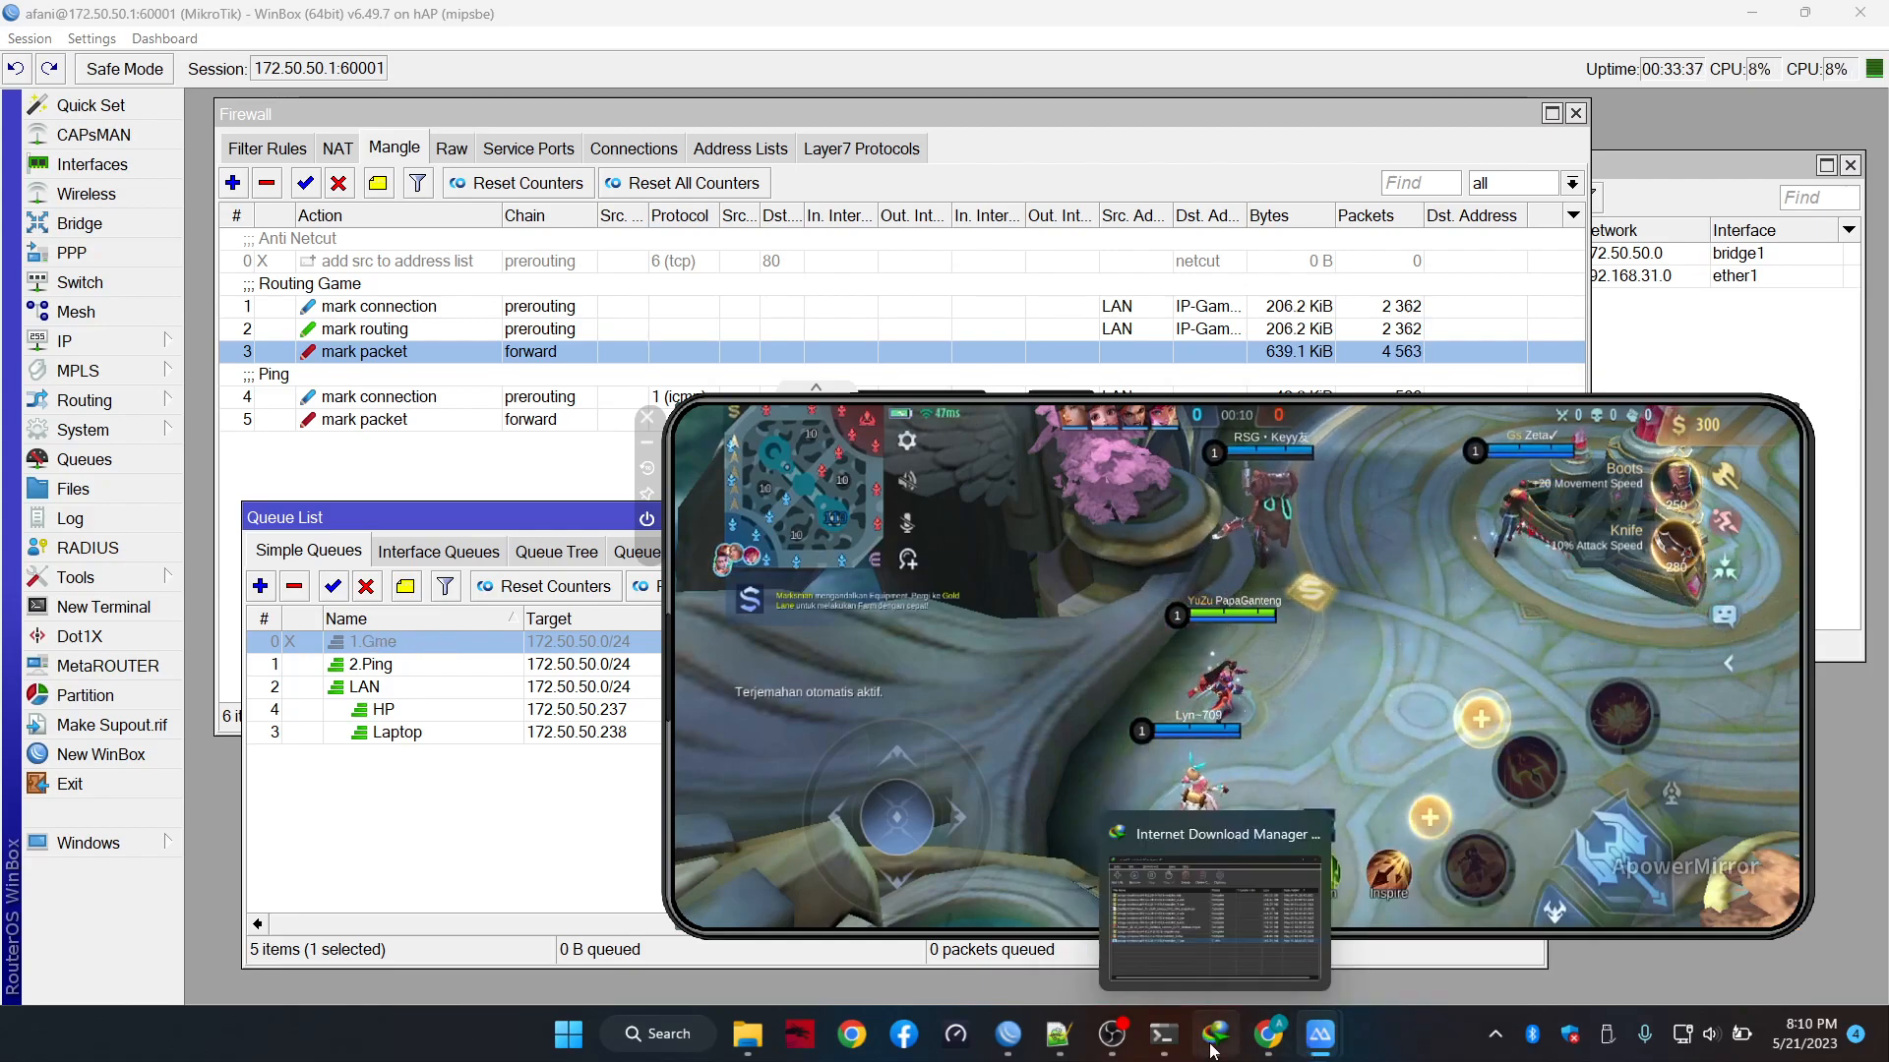
click(1311, 875)
click(1032, 355)
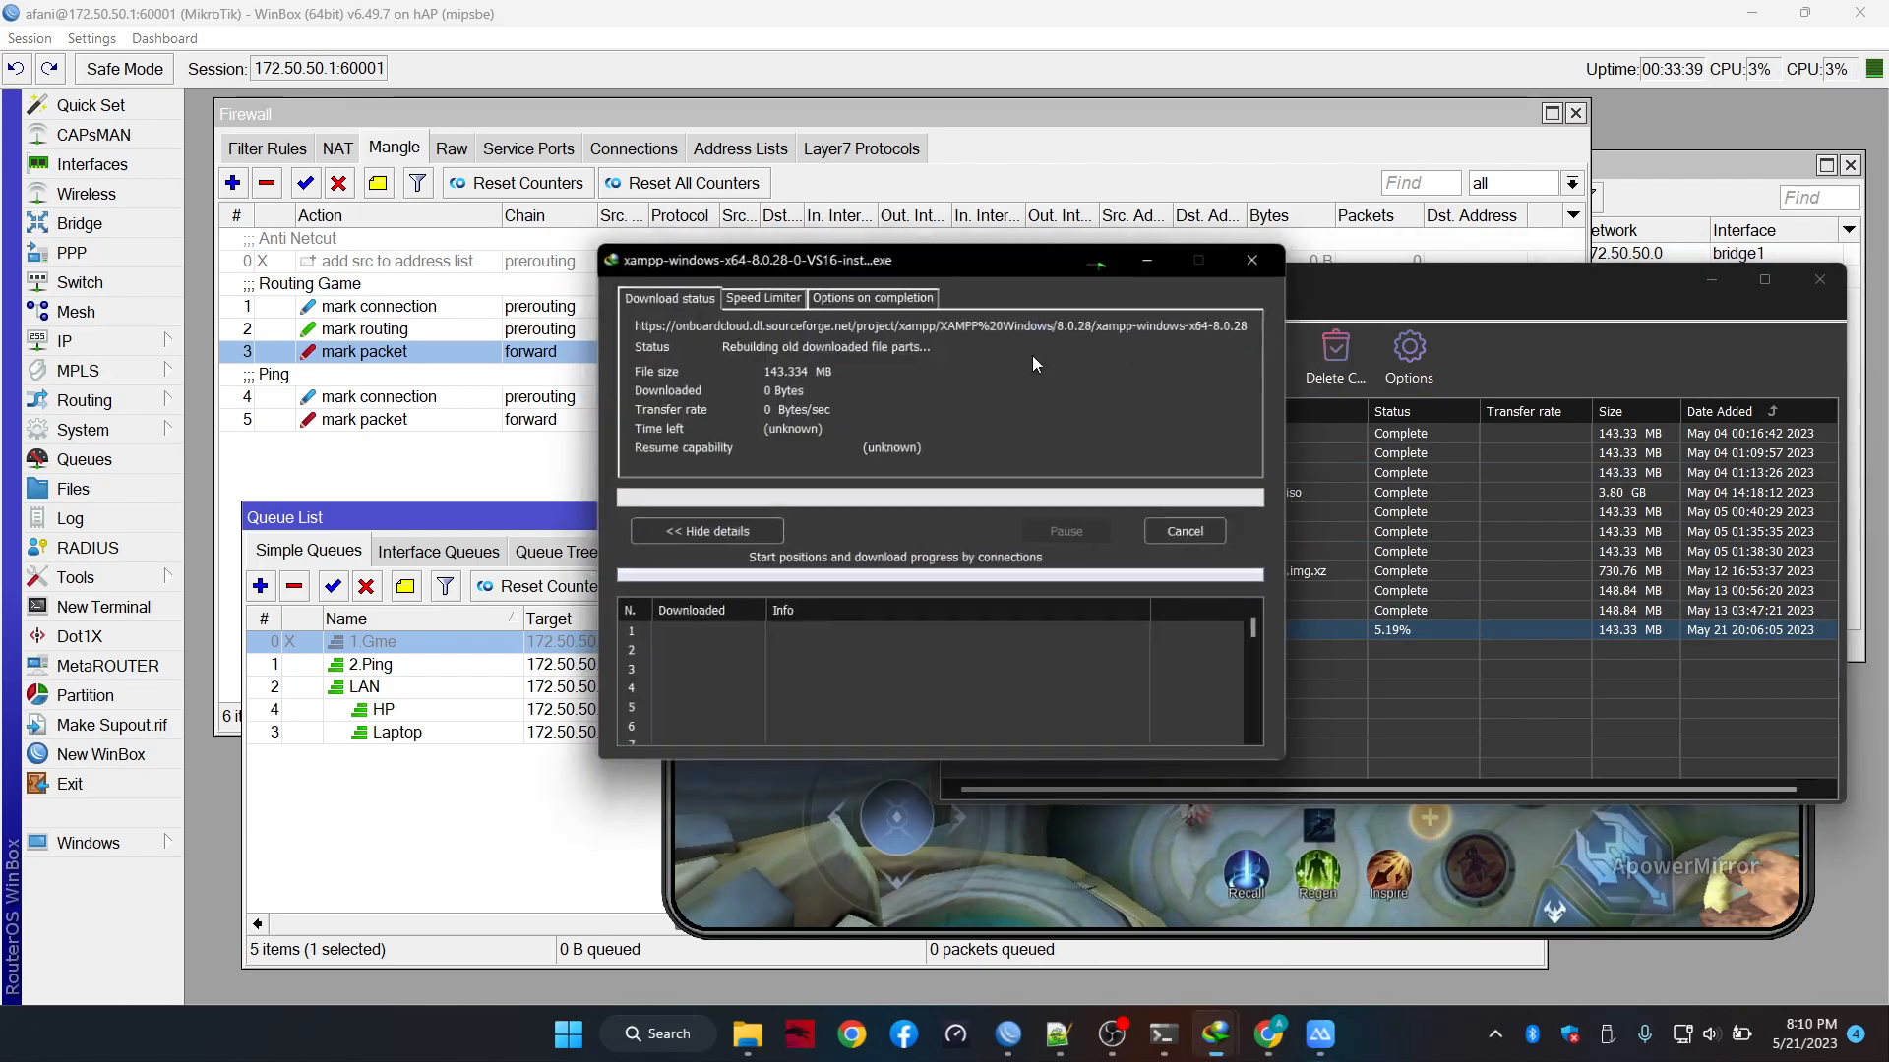
click(828, 877)
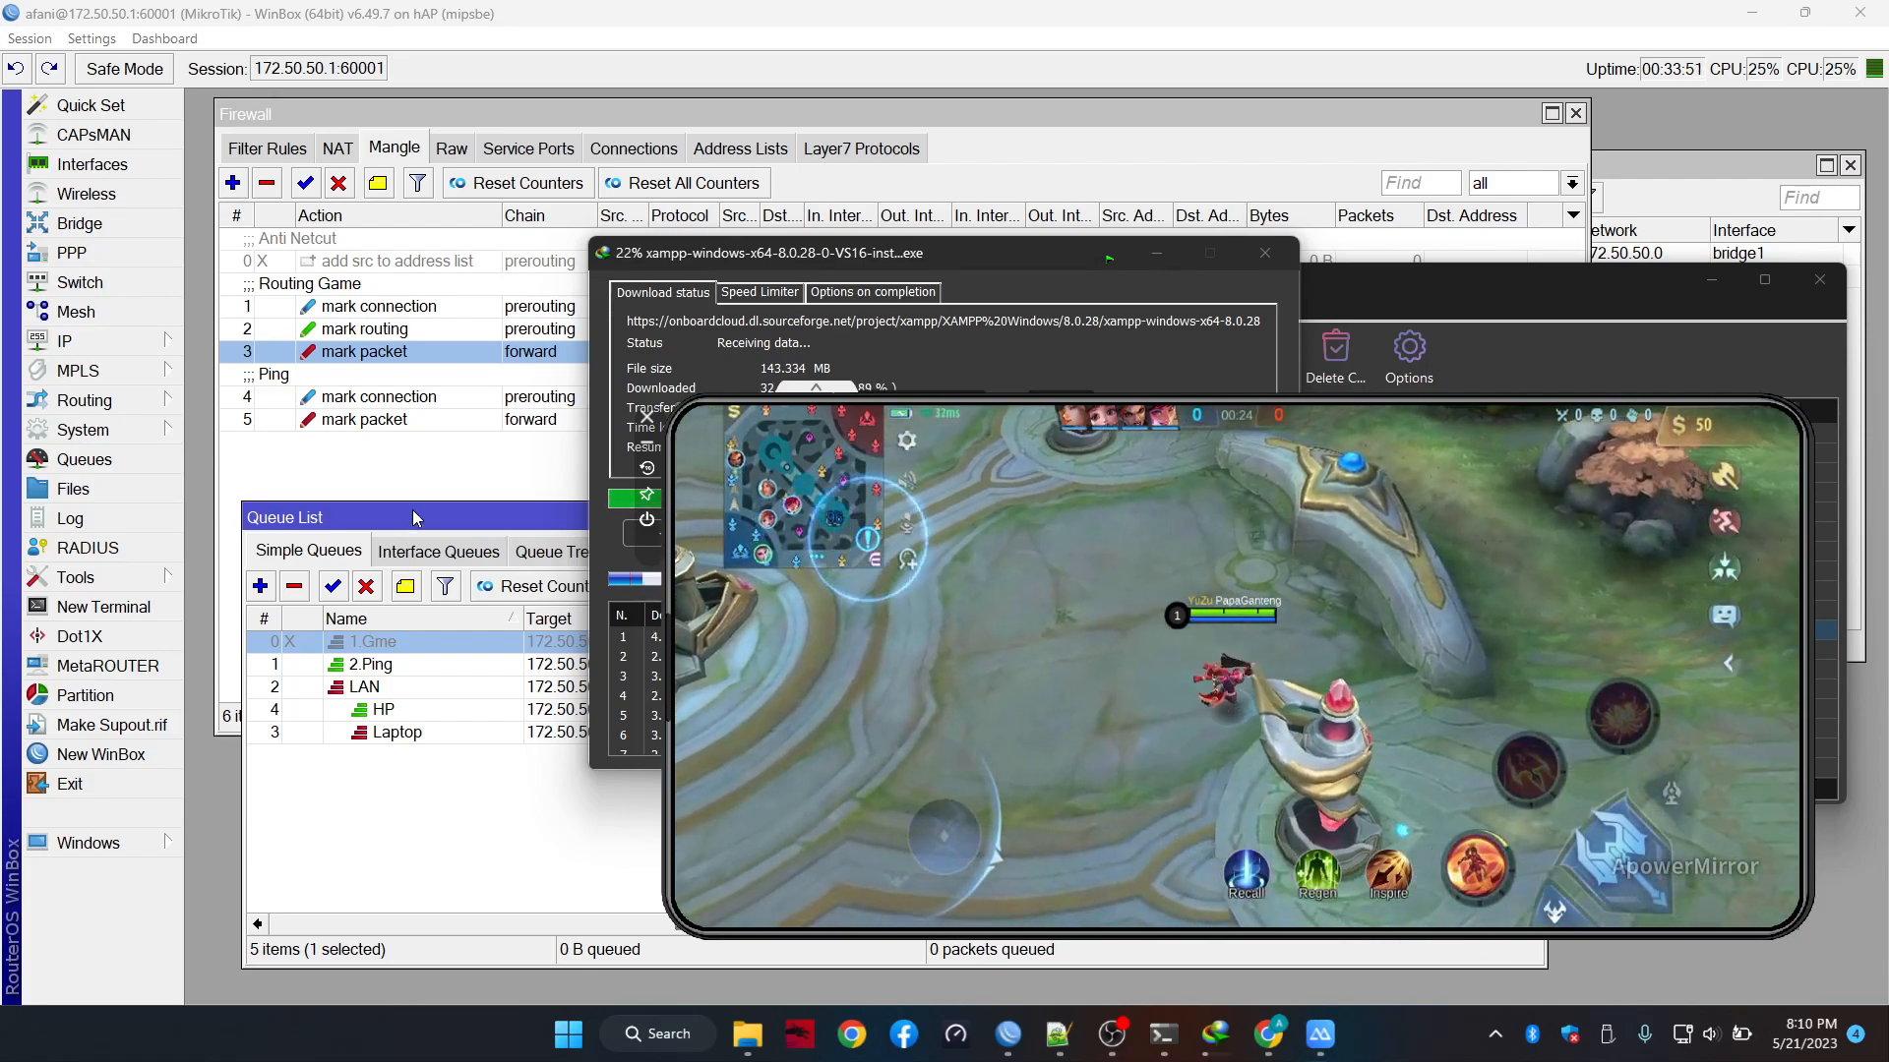
Check the LAN, HP and Laptop queue traffic in WinBox during the download, and return to the mirrored game
click(440, 573)
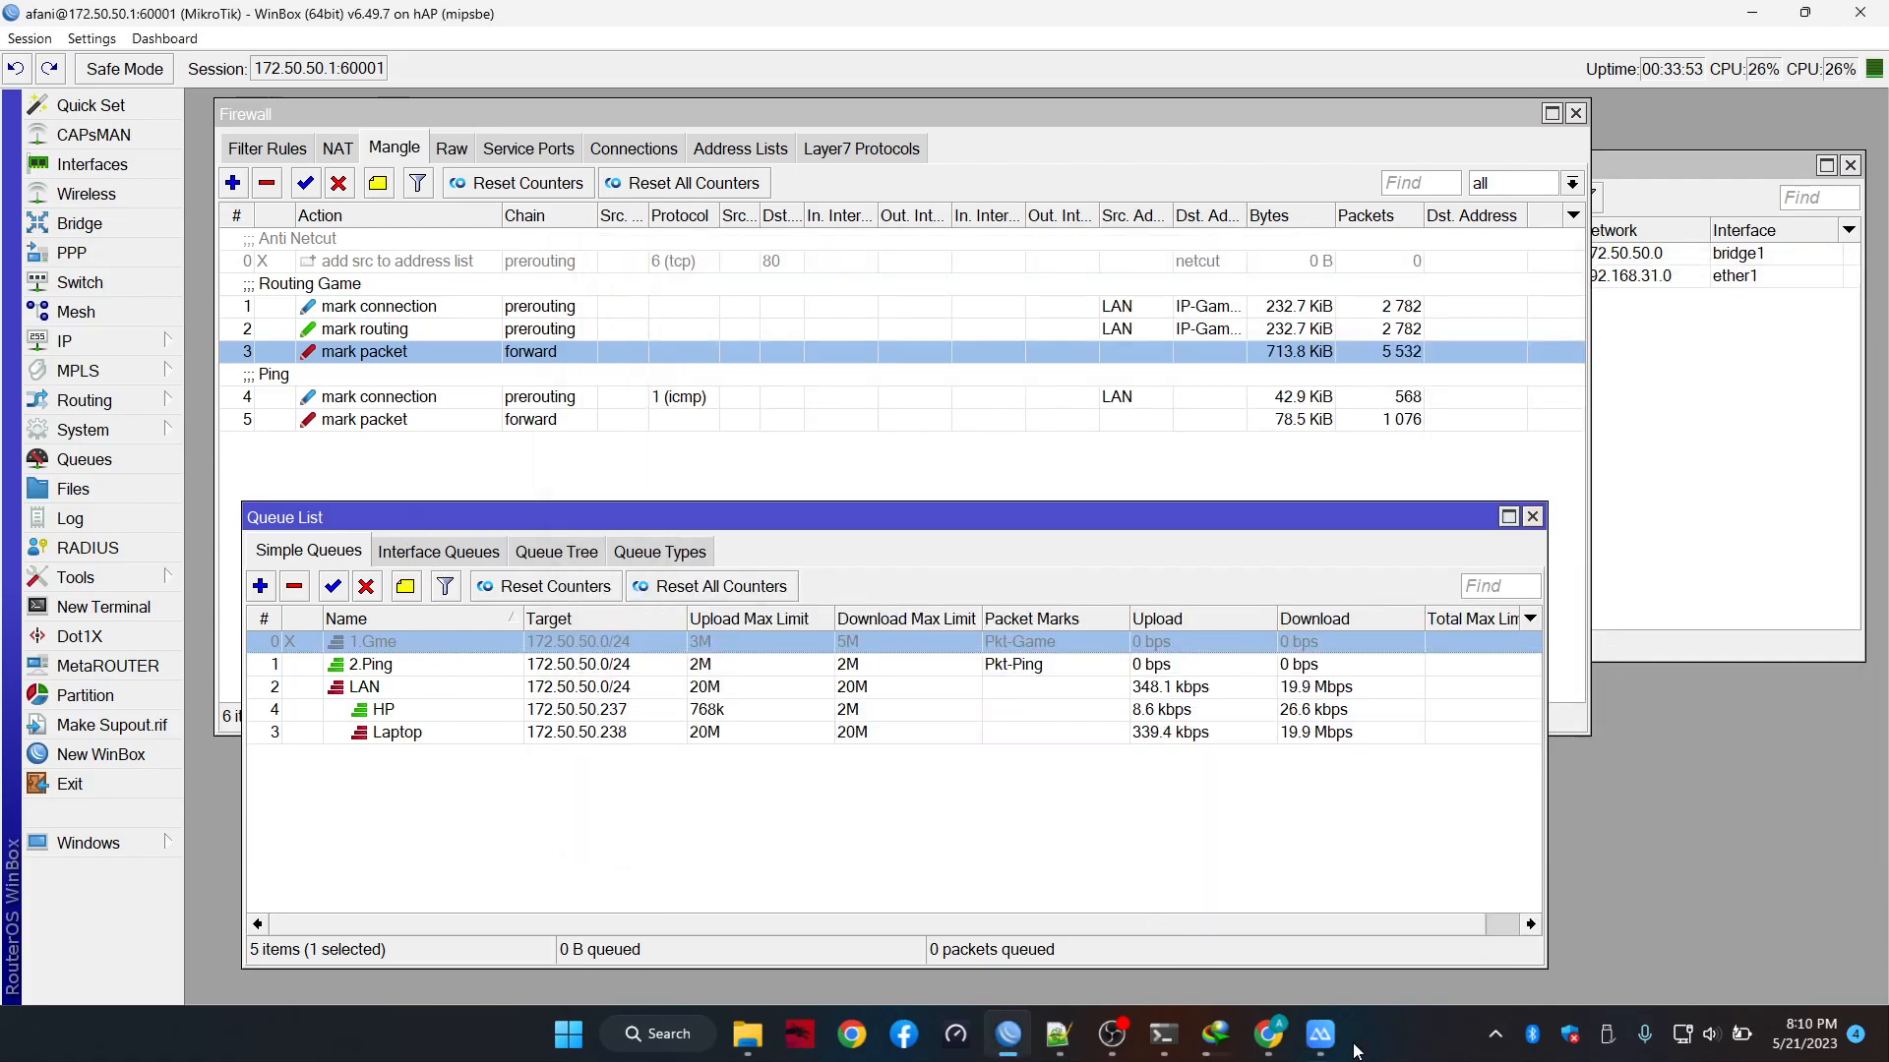
mouse_move(1320, 1034)
click(1397, 941)
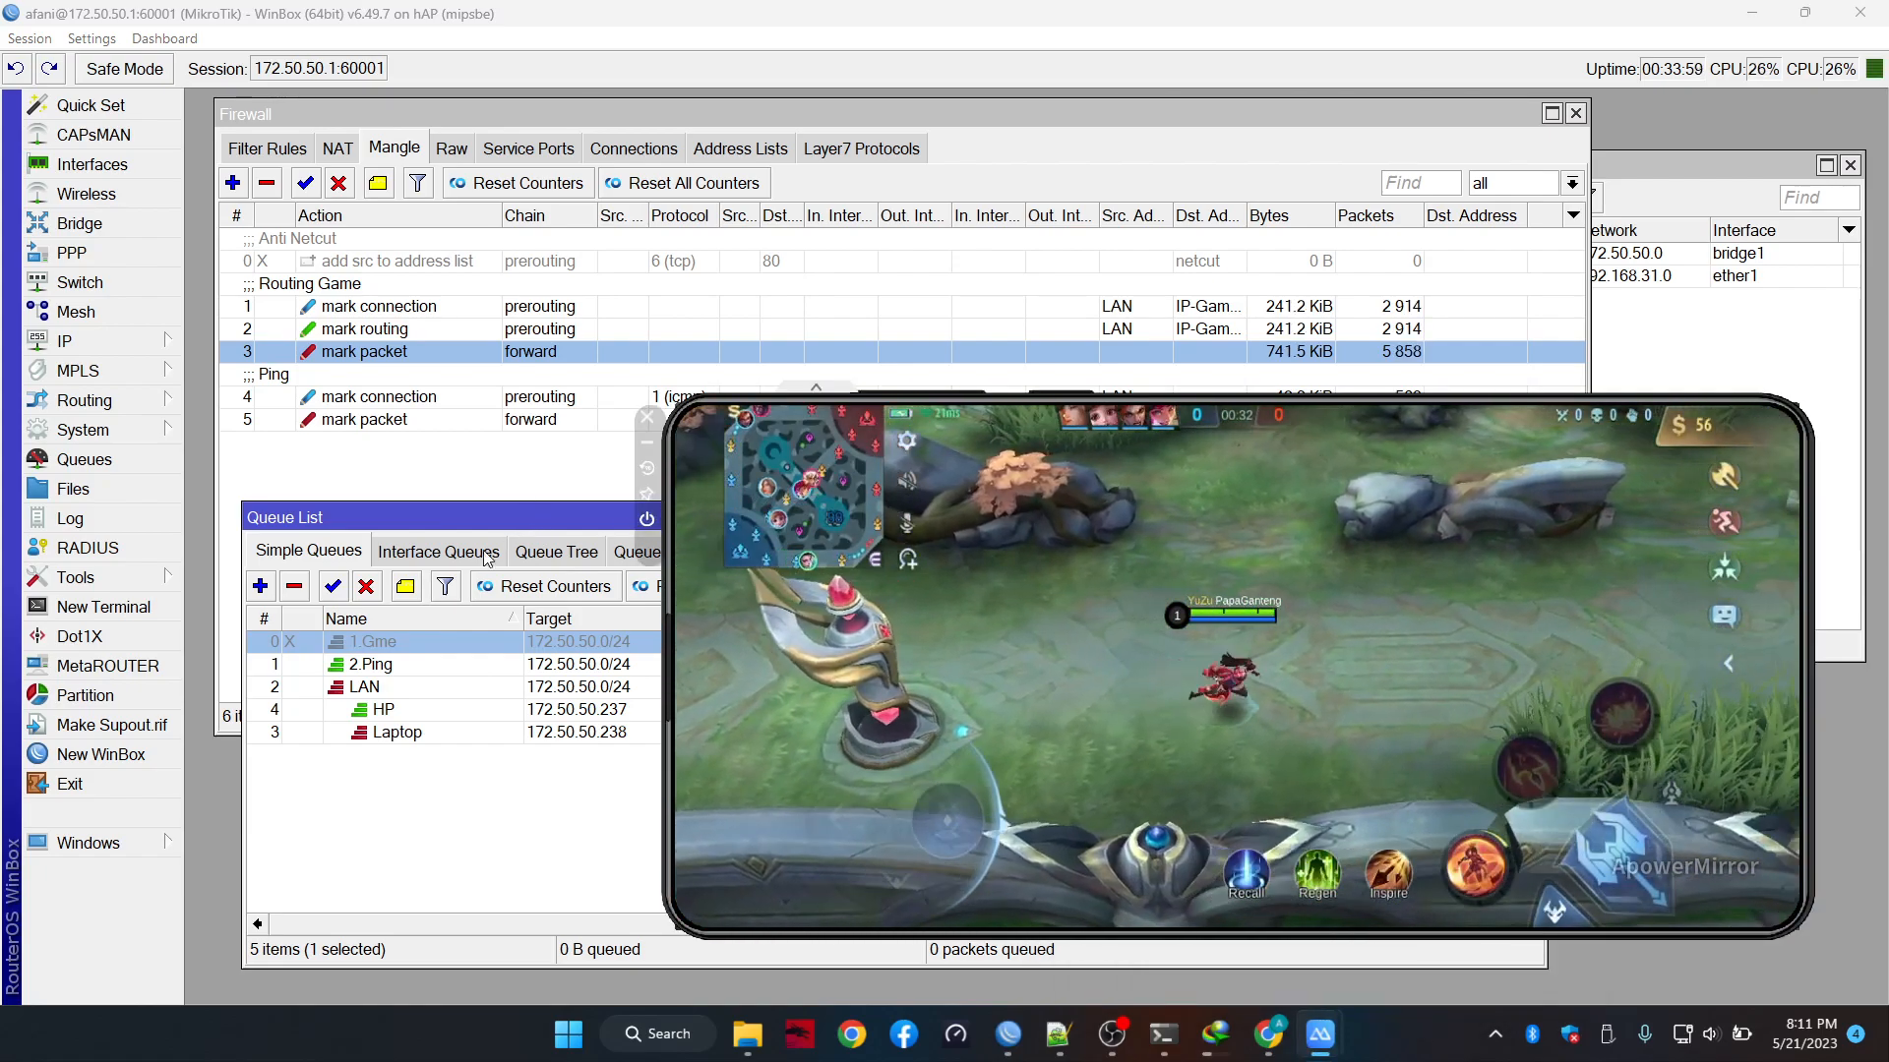
Enable the 1.Gme simple queue again while the download runs and switch back to the mirrored game
click(342, 655)
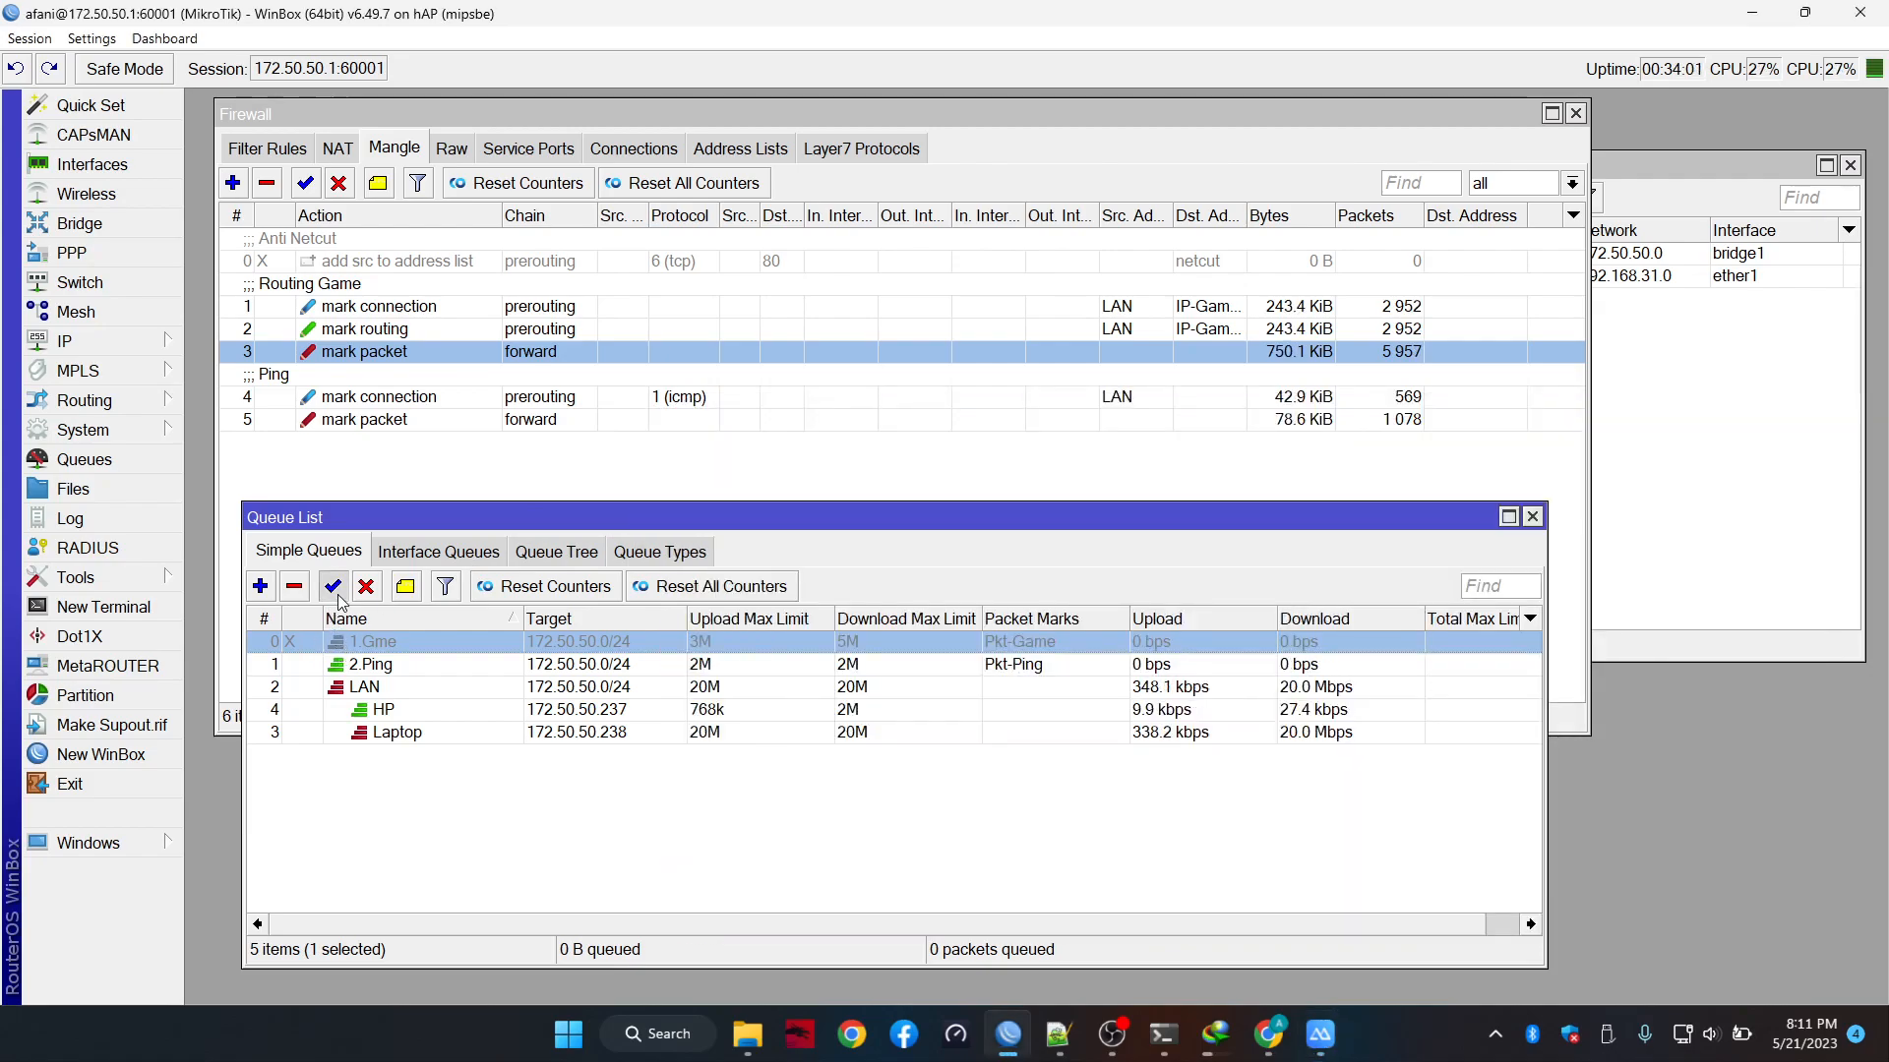
click(333, 586)
mouse_move(1320, 1033)
click(1385, 931)
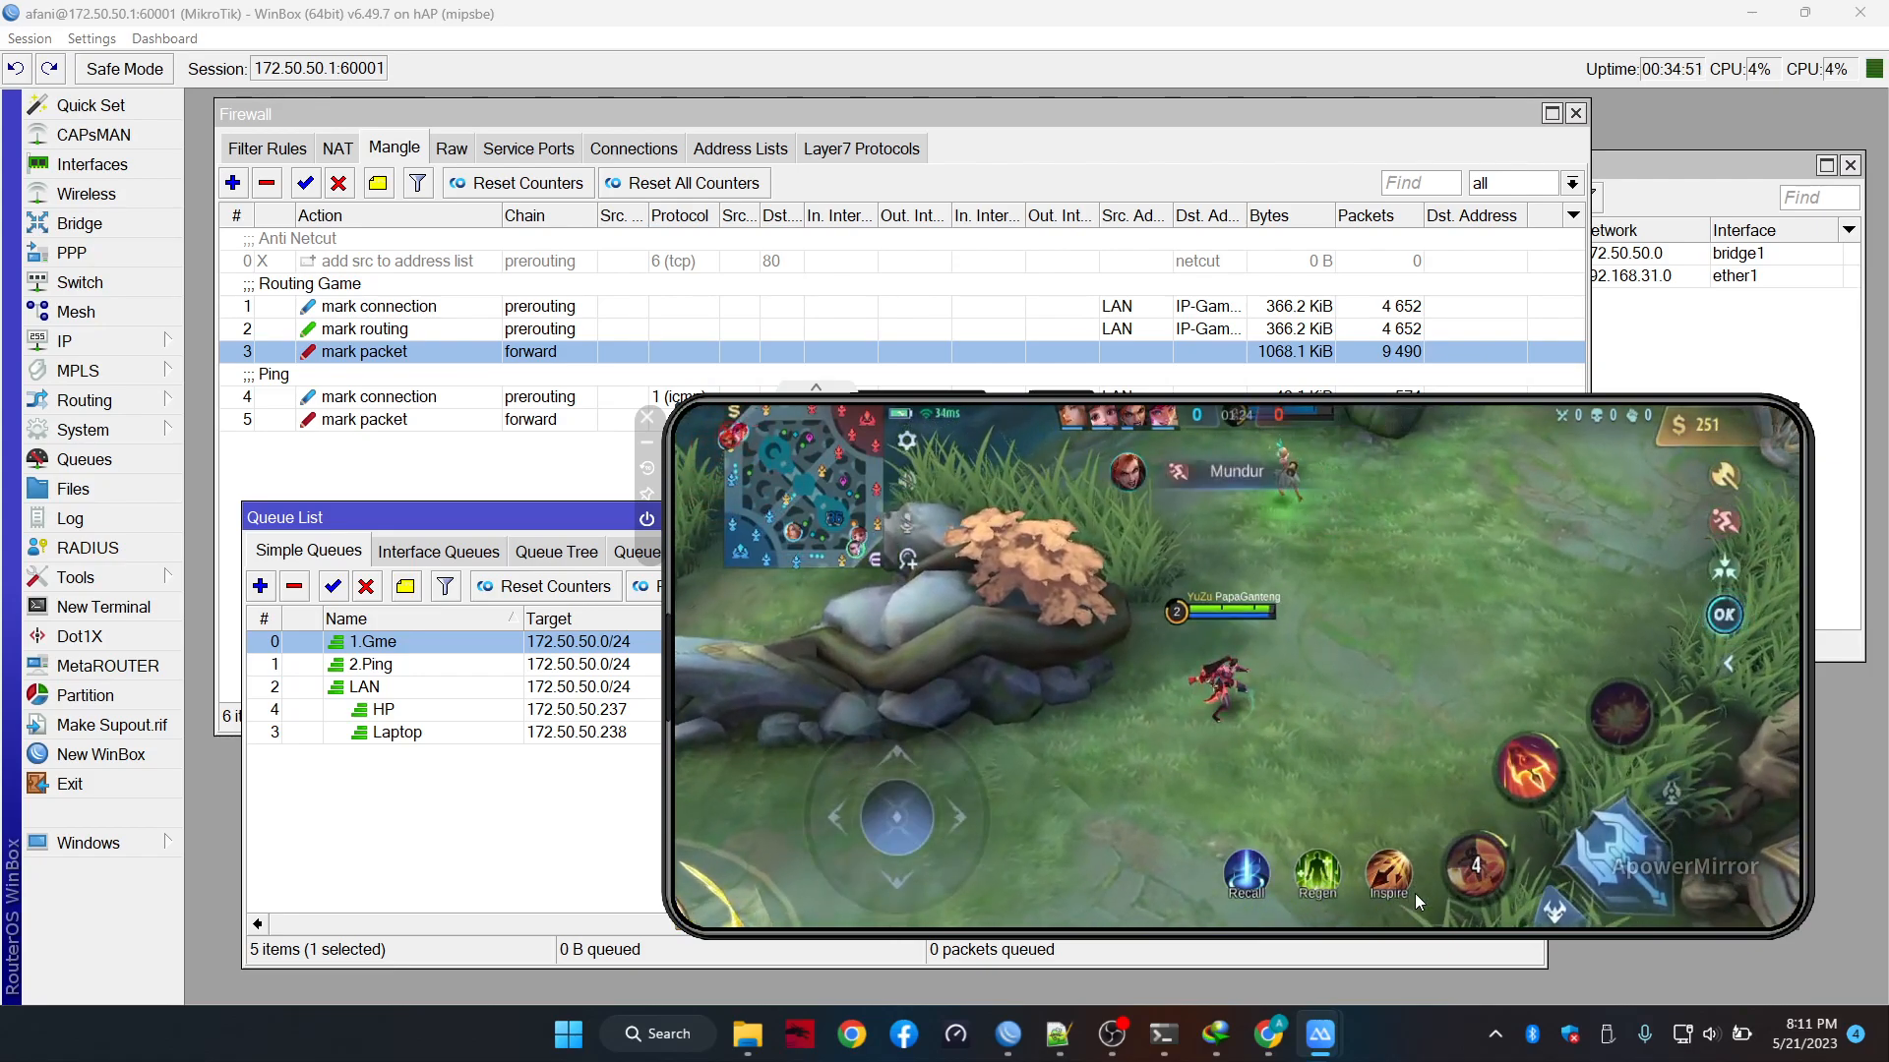
Check the XAMPP installer_7 download status in Internet Download Manager and bring the mirrored game back in front
click(1204, 1032)
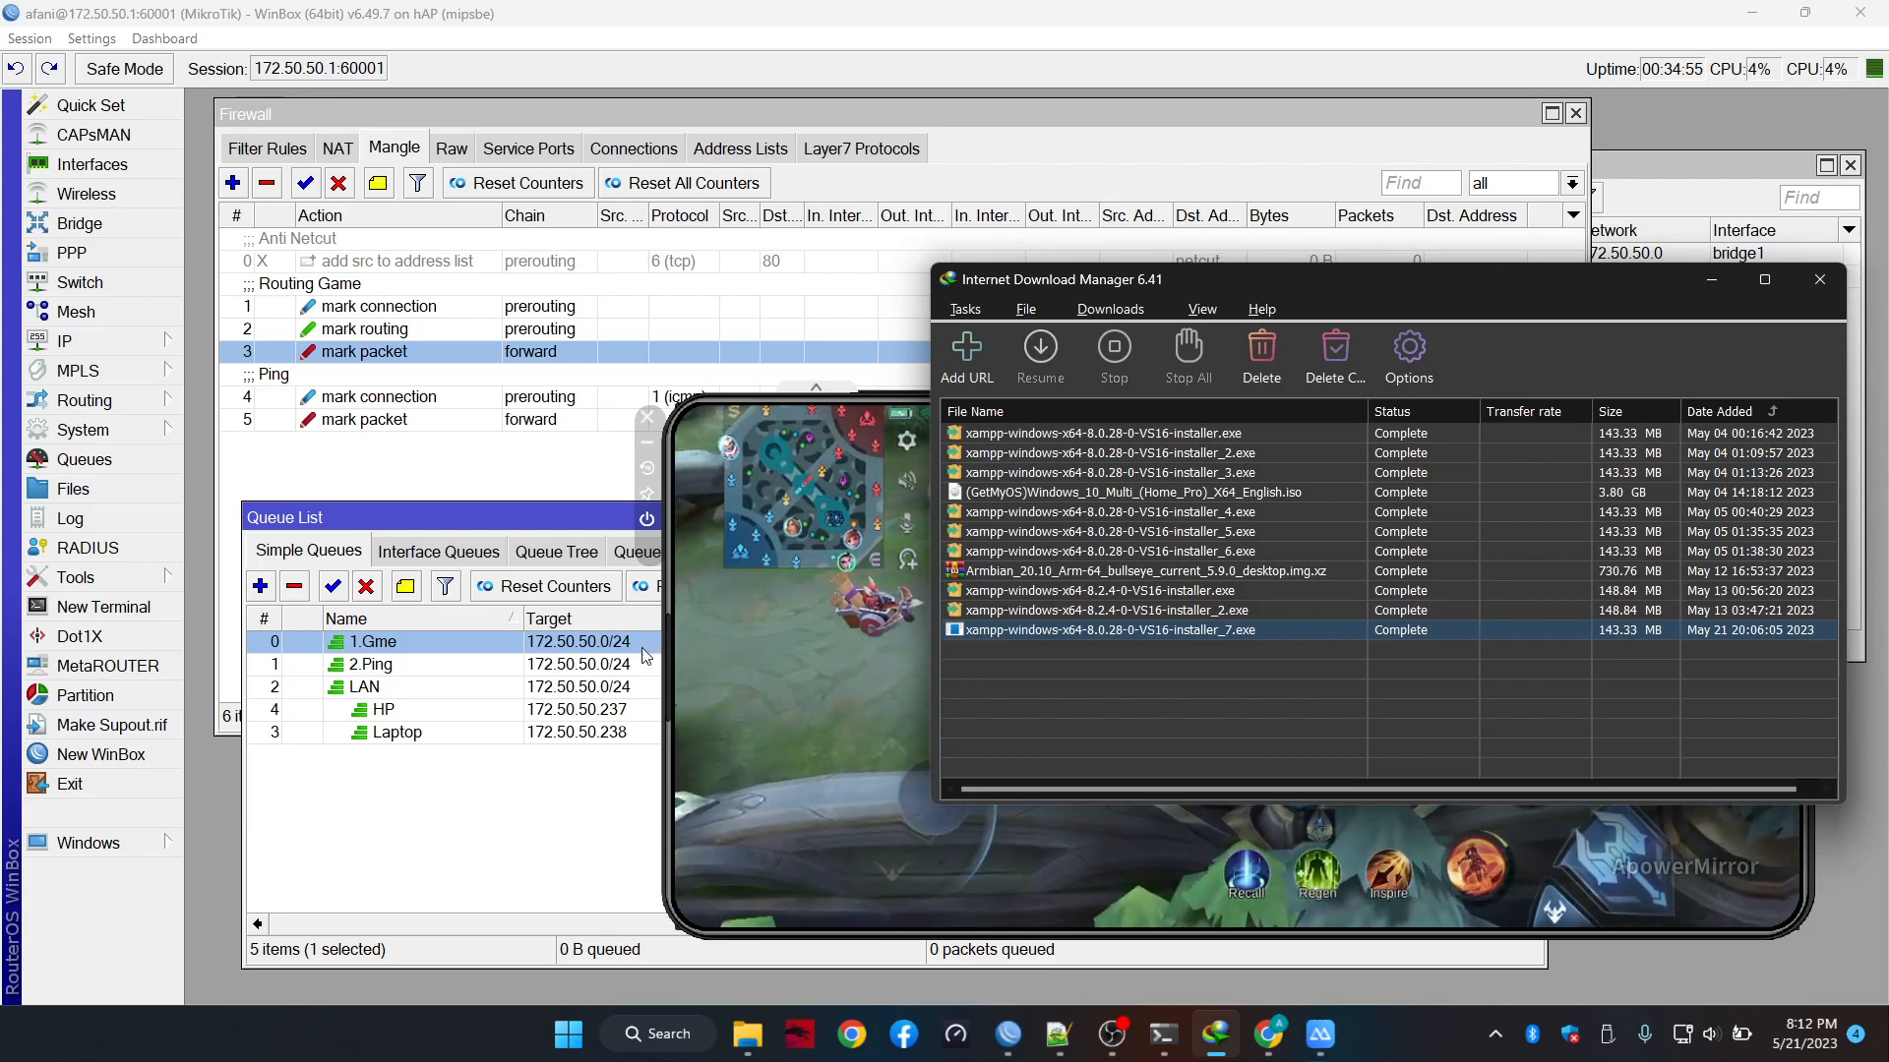
click(1325, 1037)
click(1400, 947)
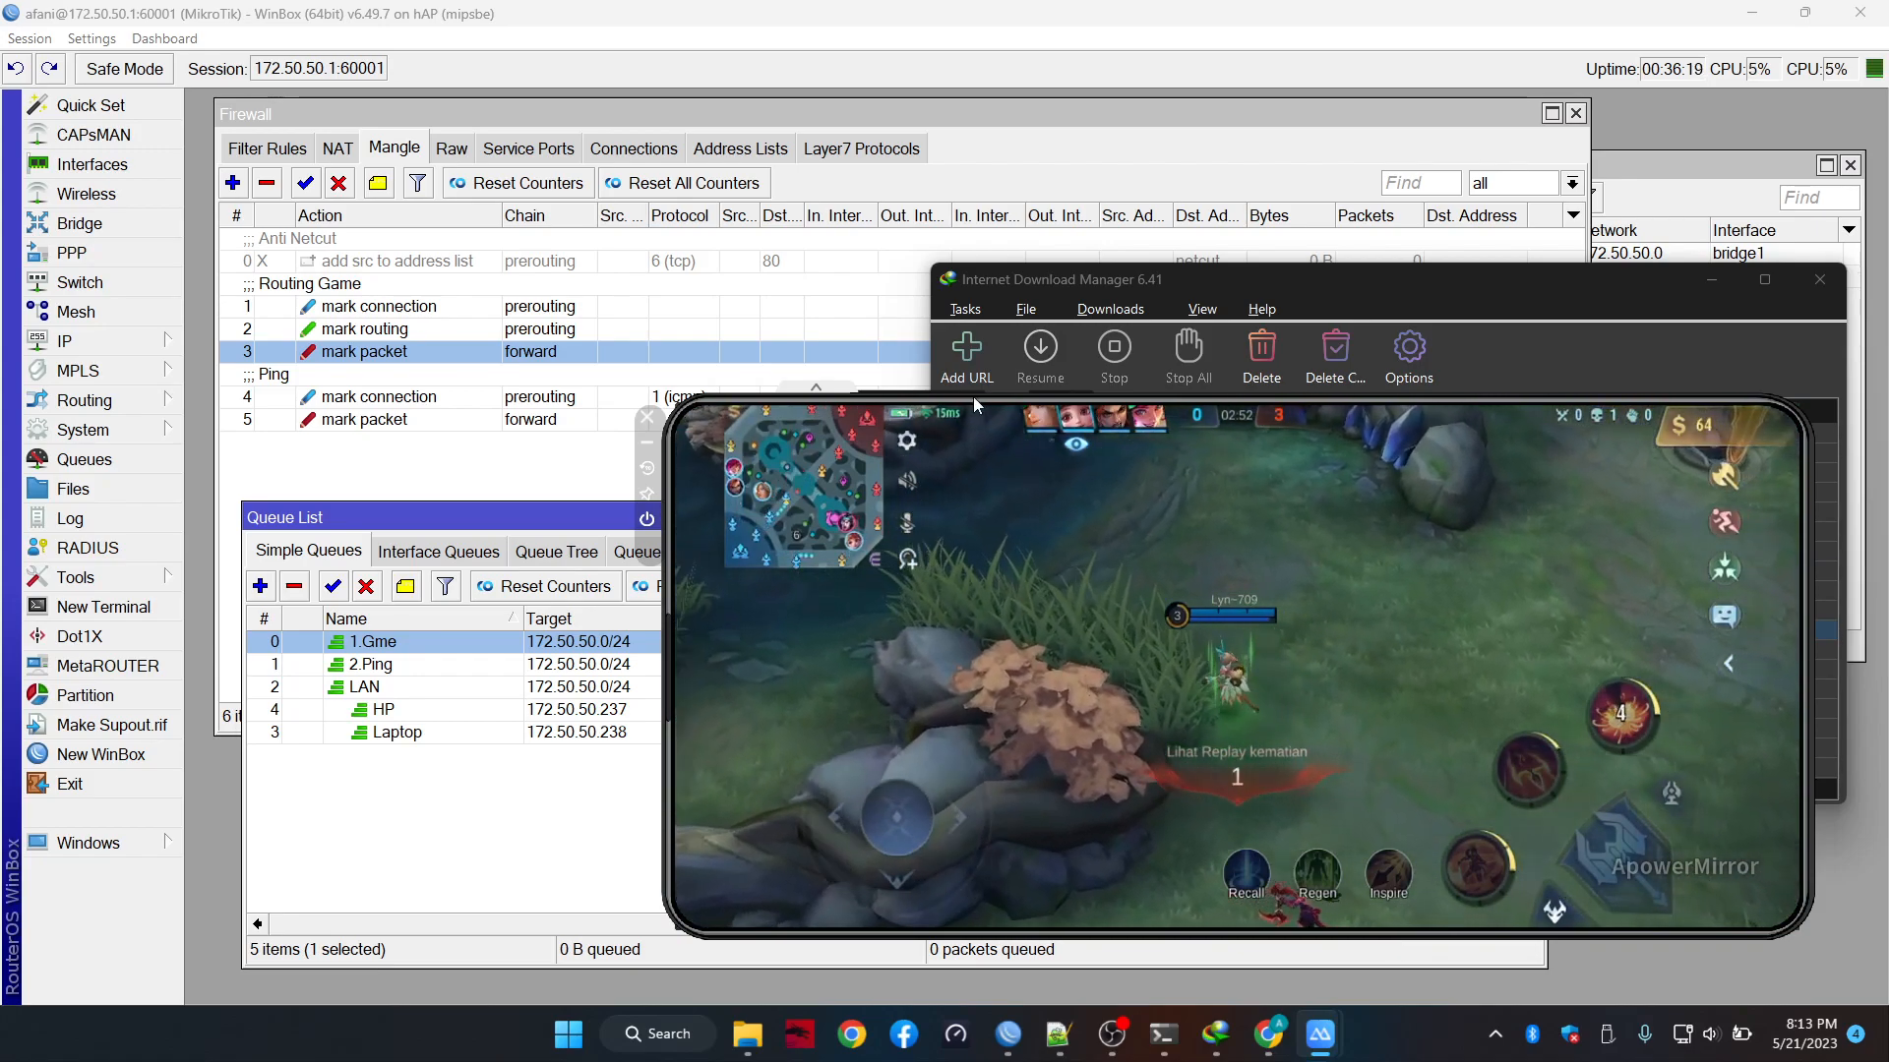
Switch back to WinBox, select the mark routing rule in the mangle list, and open the IP route list
click(496, 531)
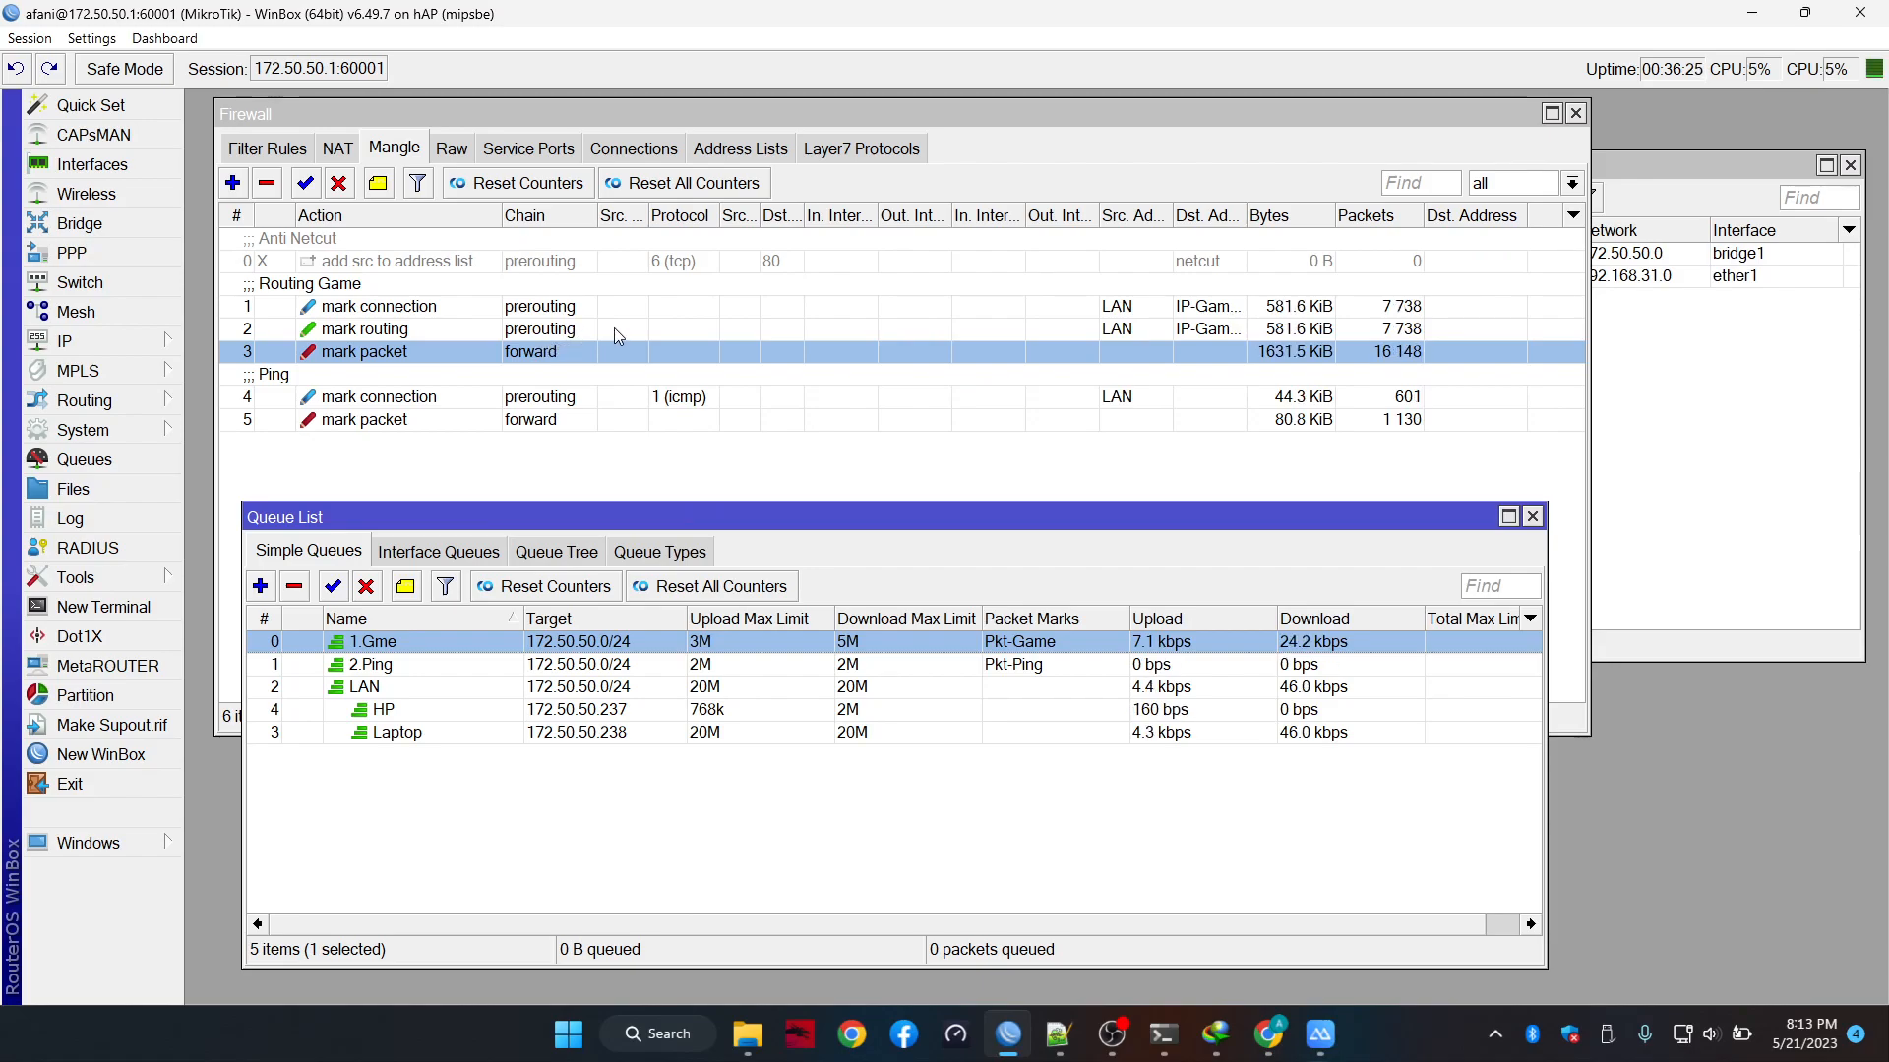
click(708, 327)
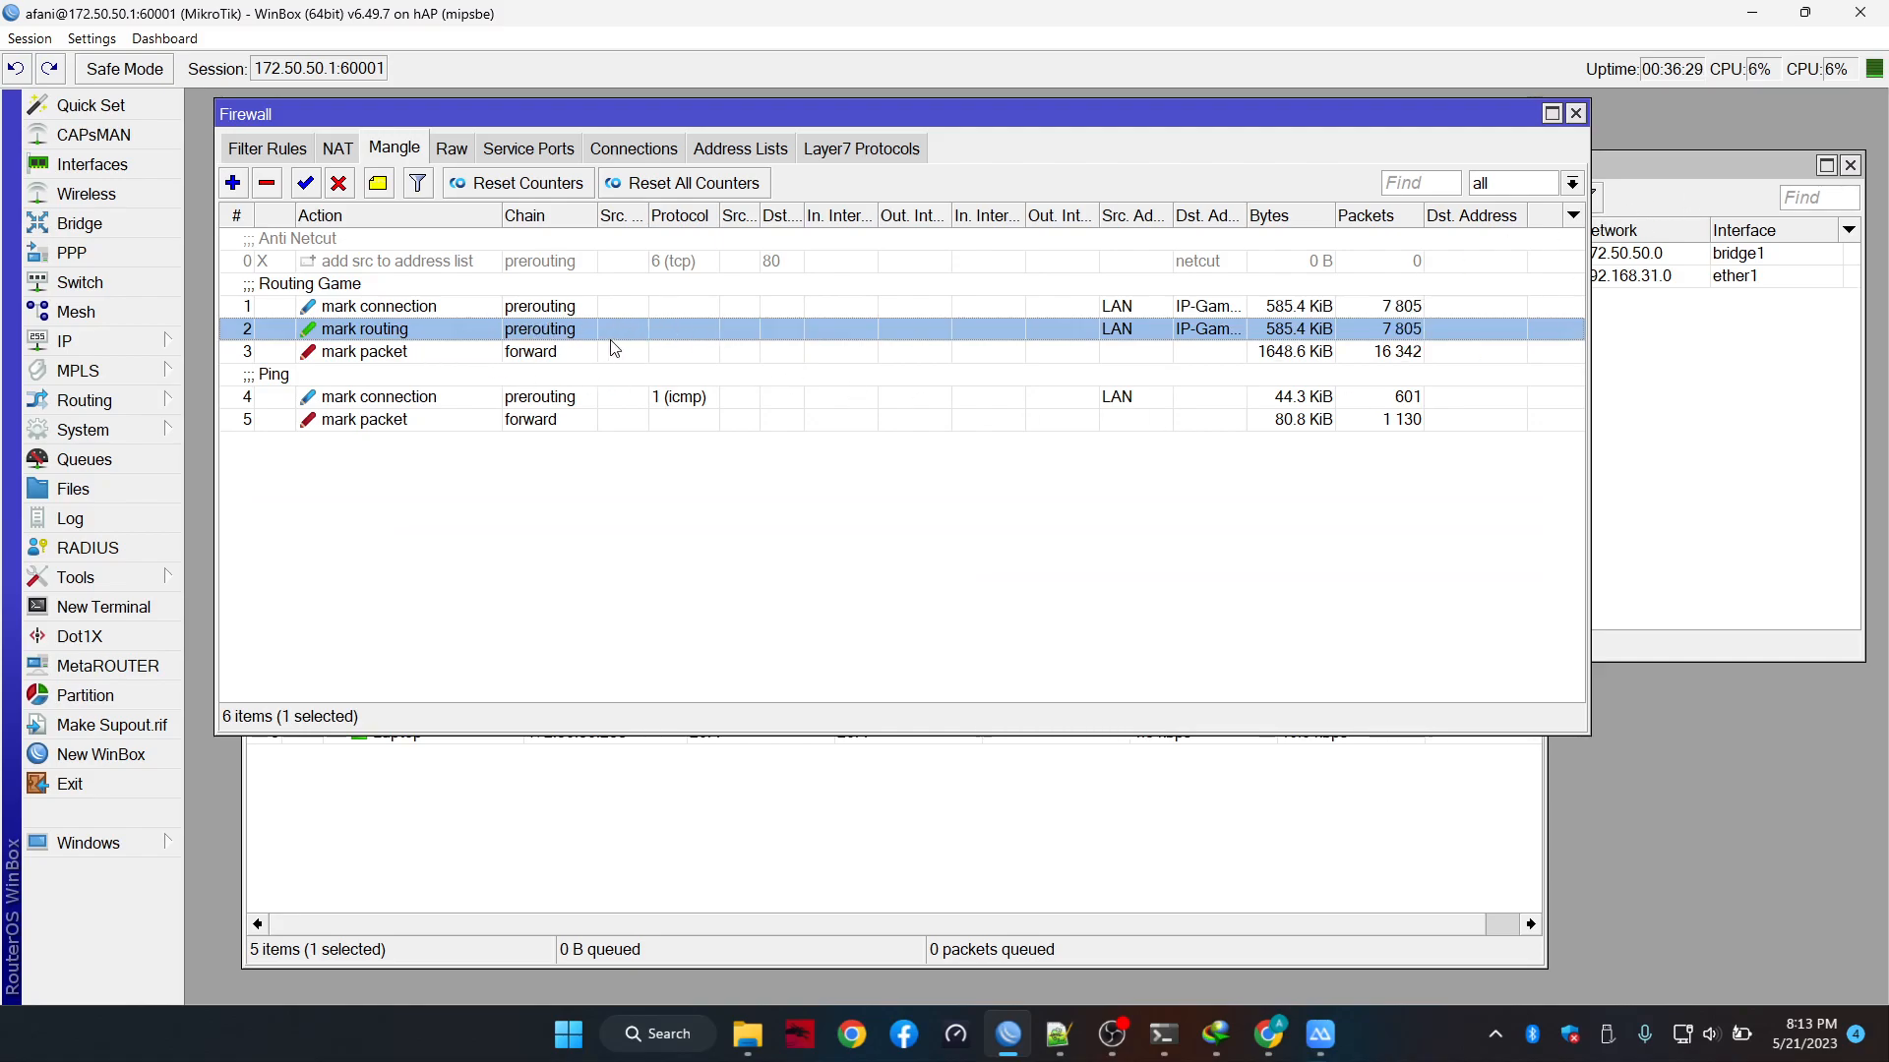
click(168, 350)
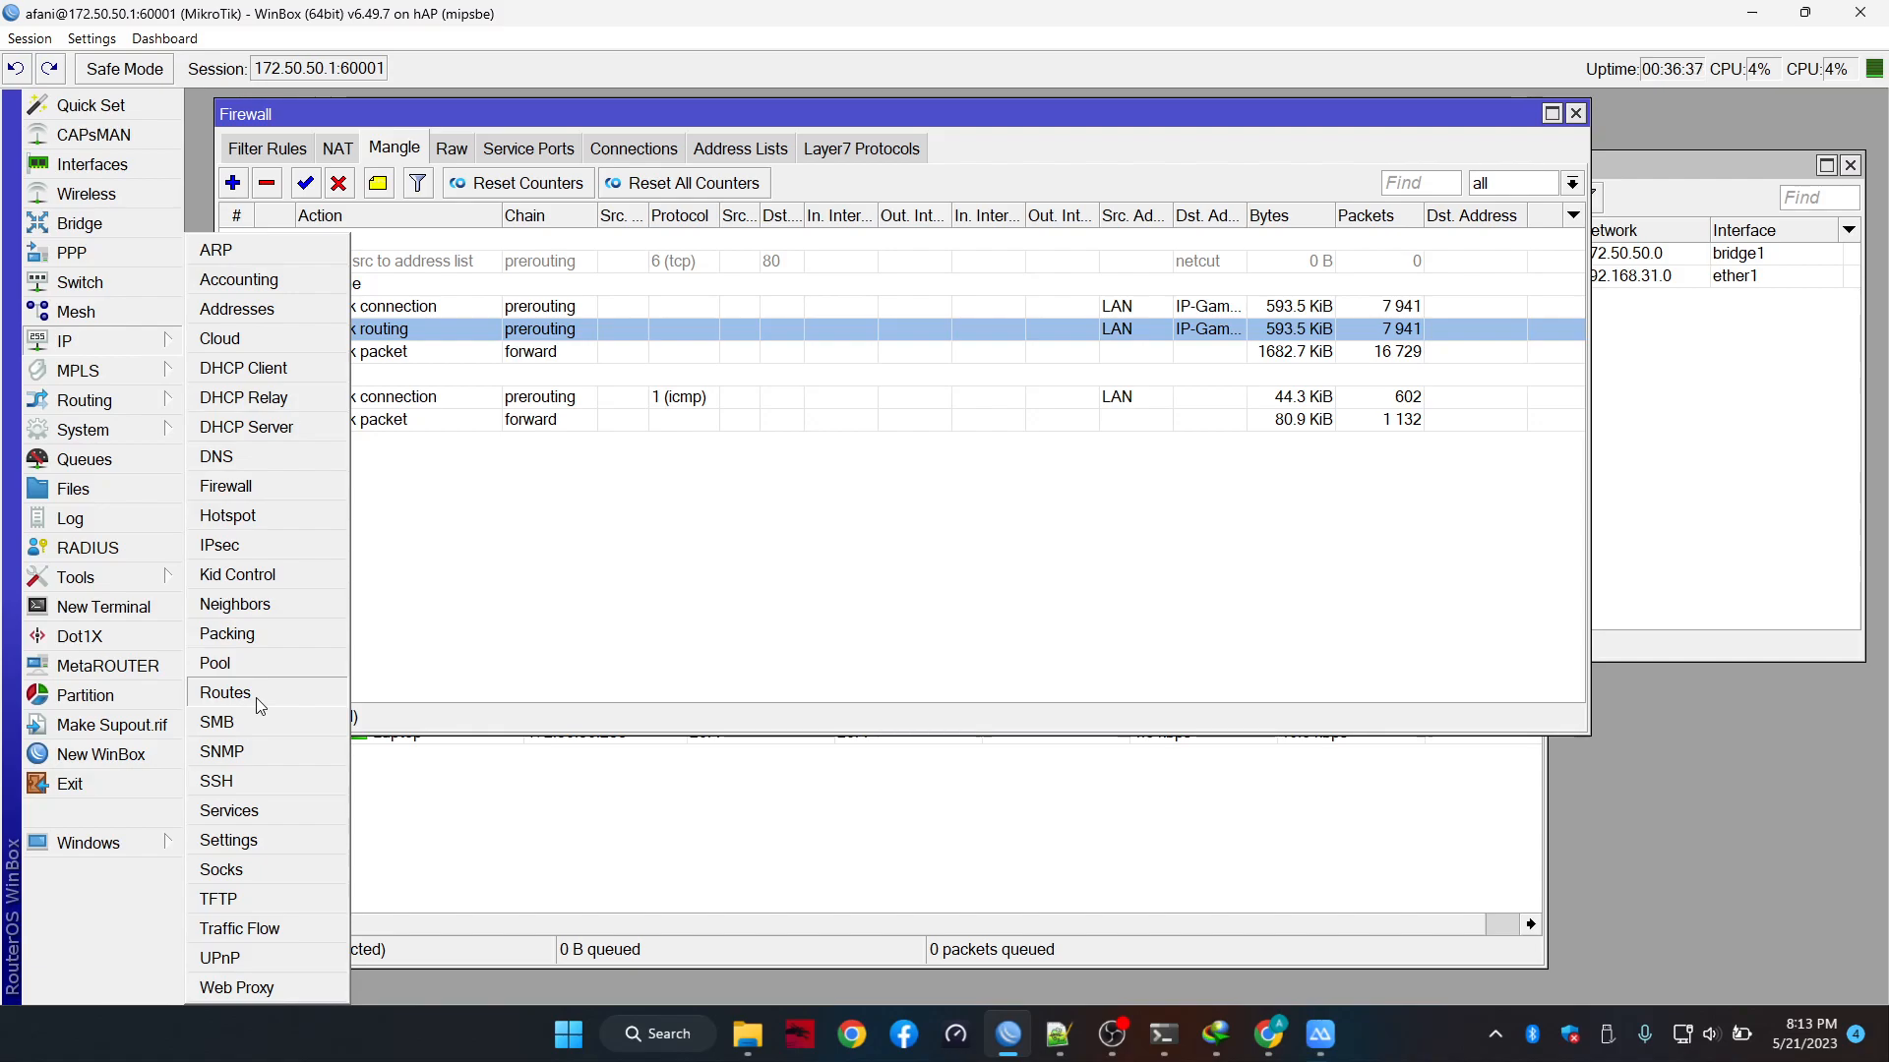
click(226, 693)
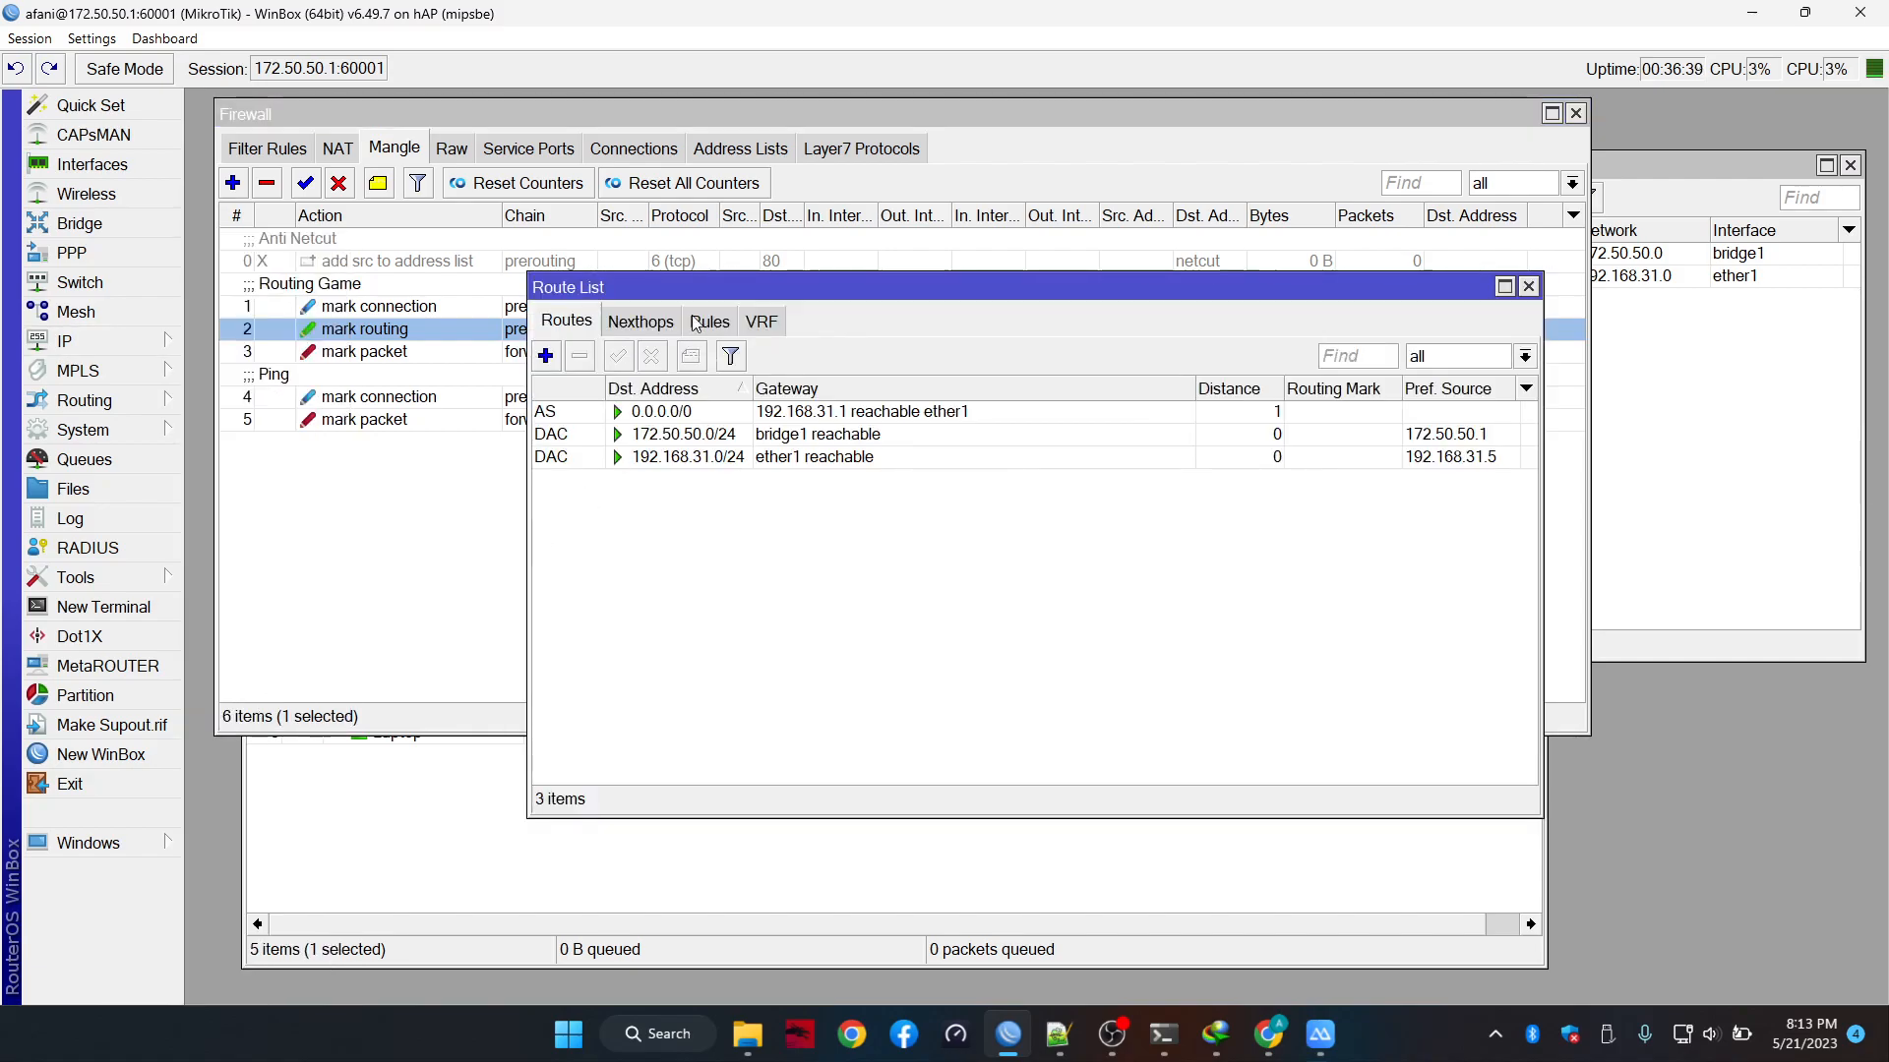
Start a new route for destination 0.0.0.0/0 with gateway 192.168.100.1
click(545, 358)
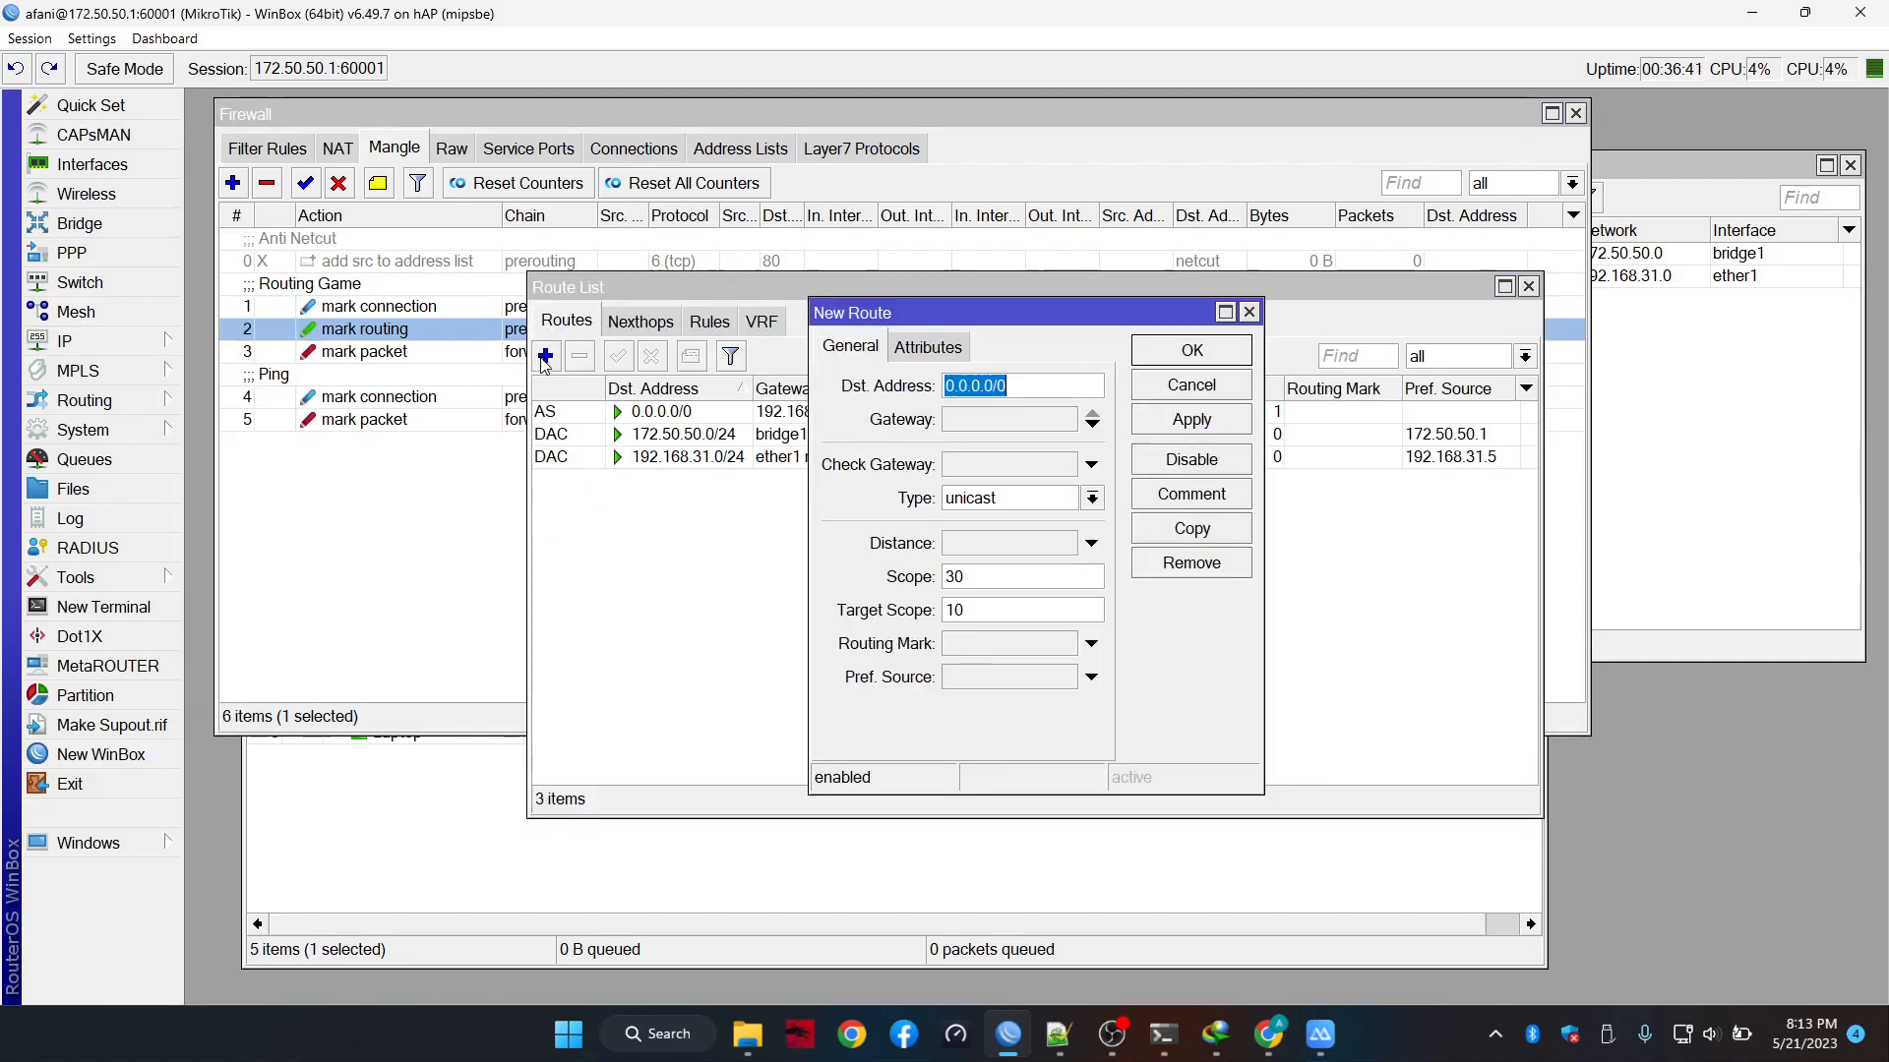
drag(1069, 319, 1012, 306)
drag(753, 423, 605, 432)
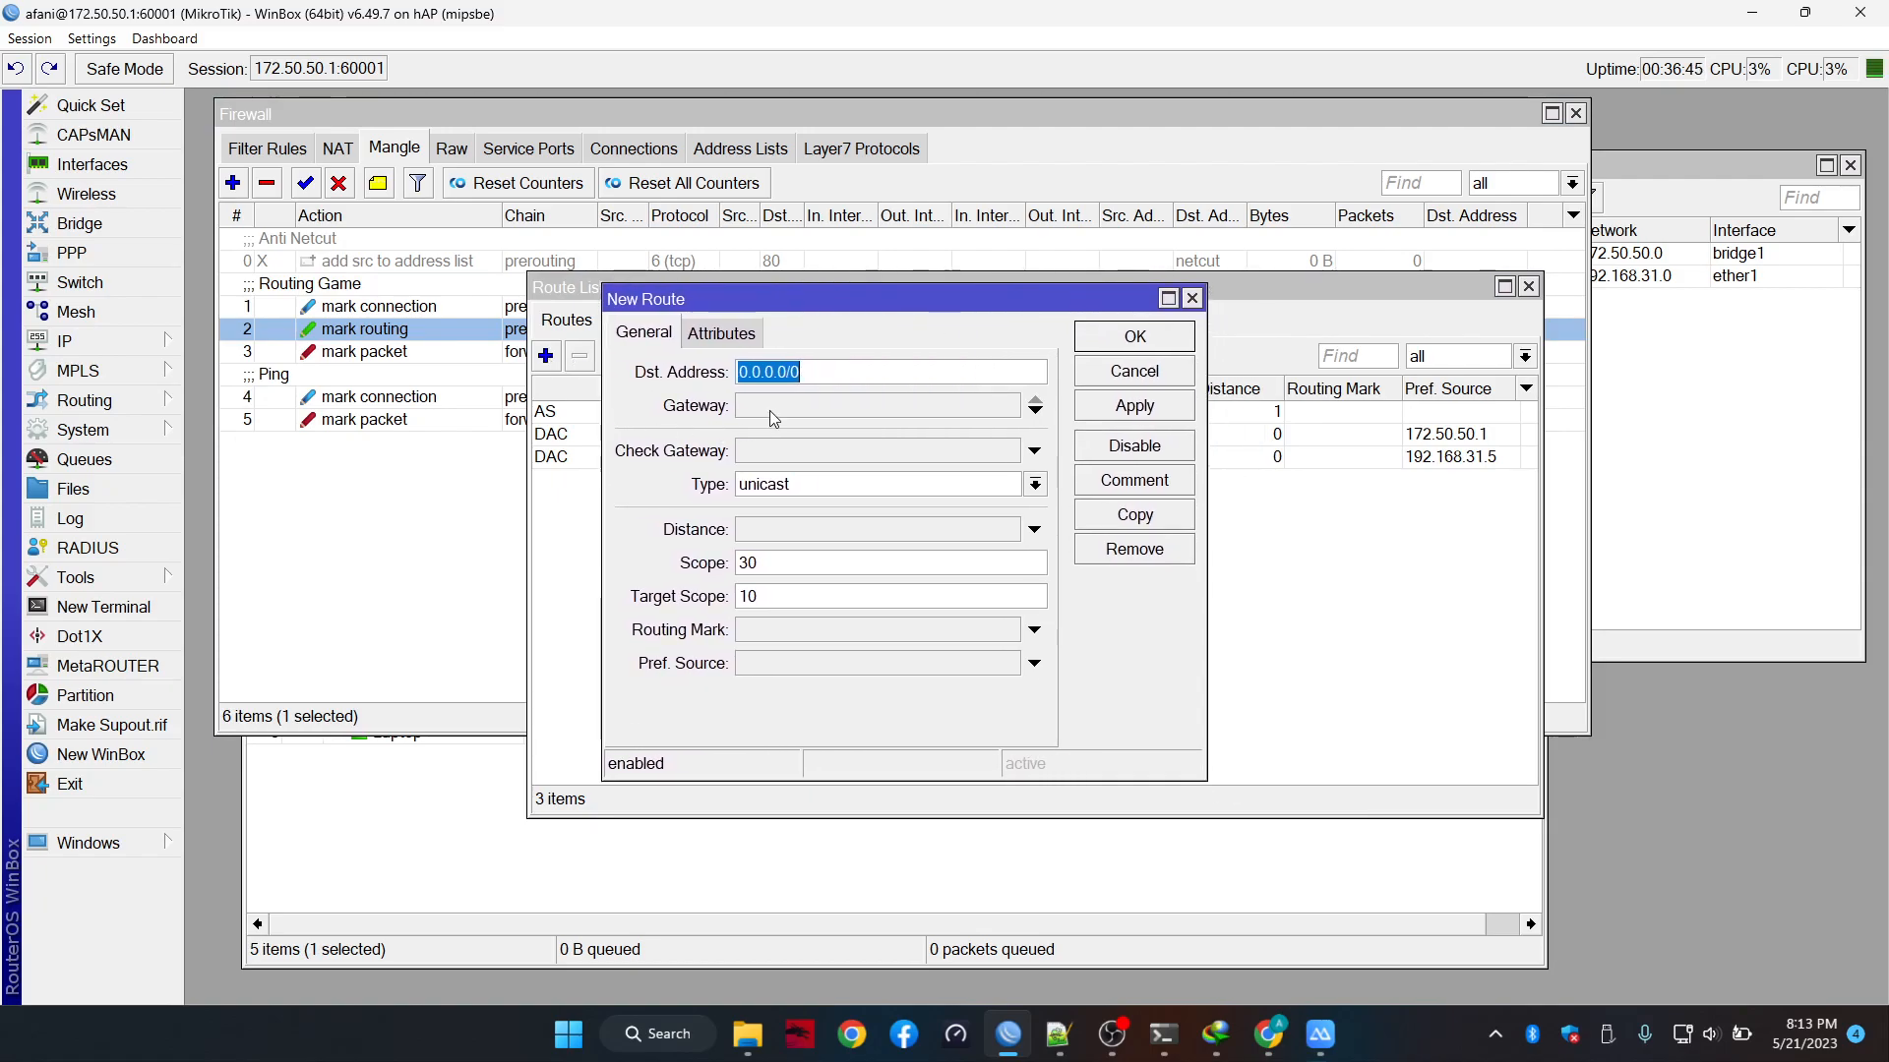
click(789, 405)
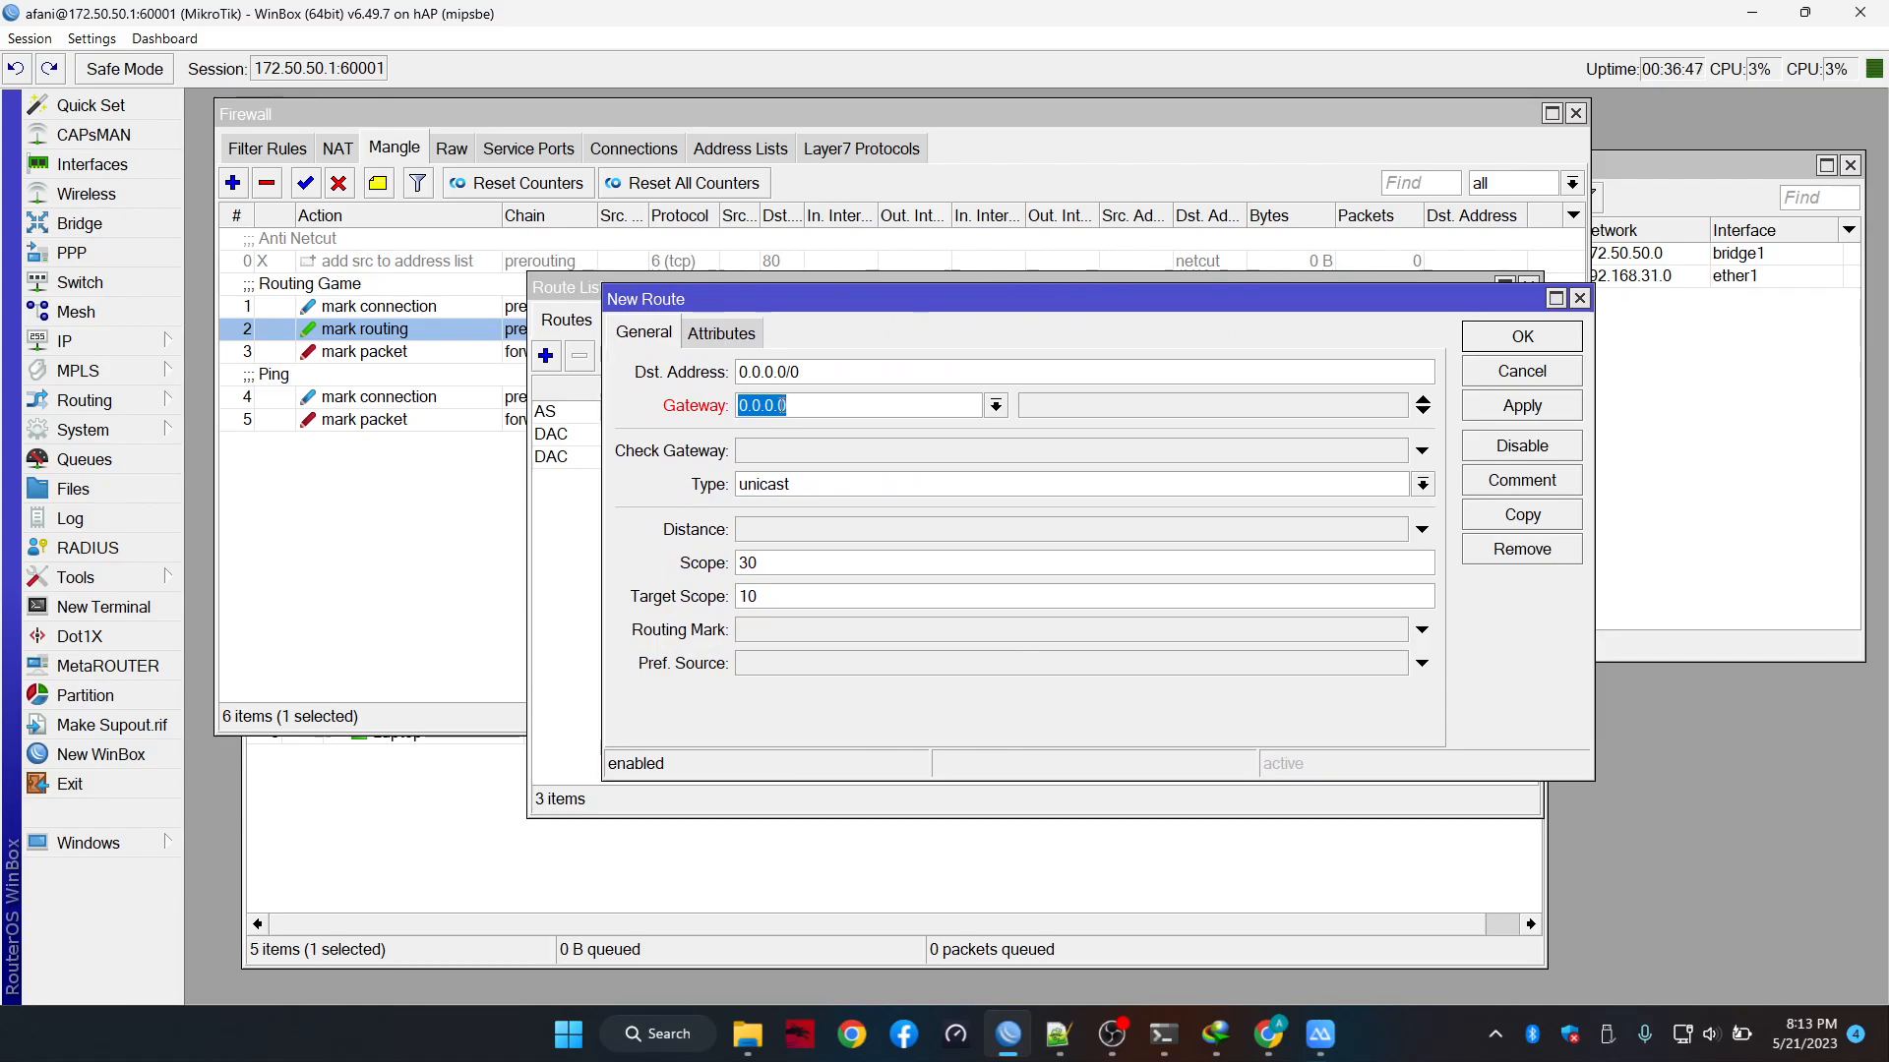
text(192.)
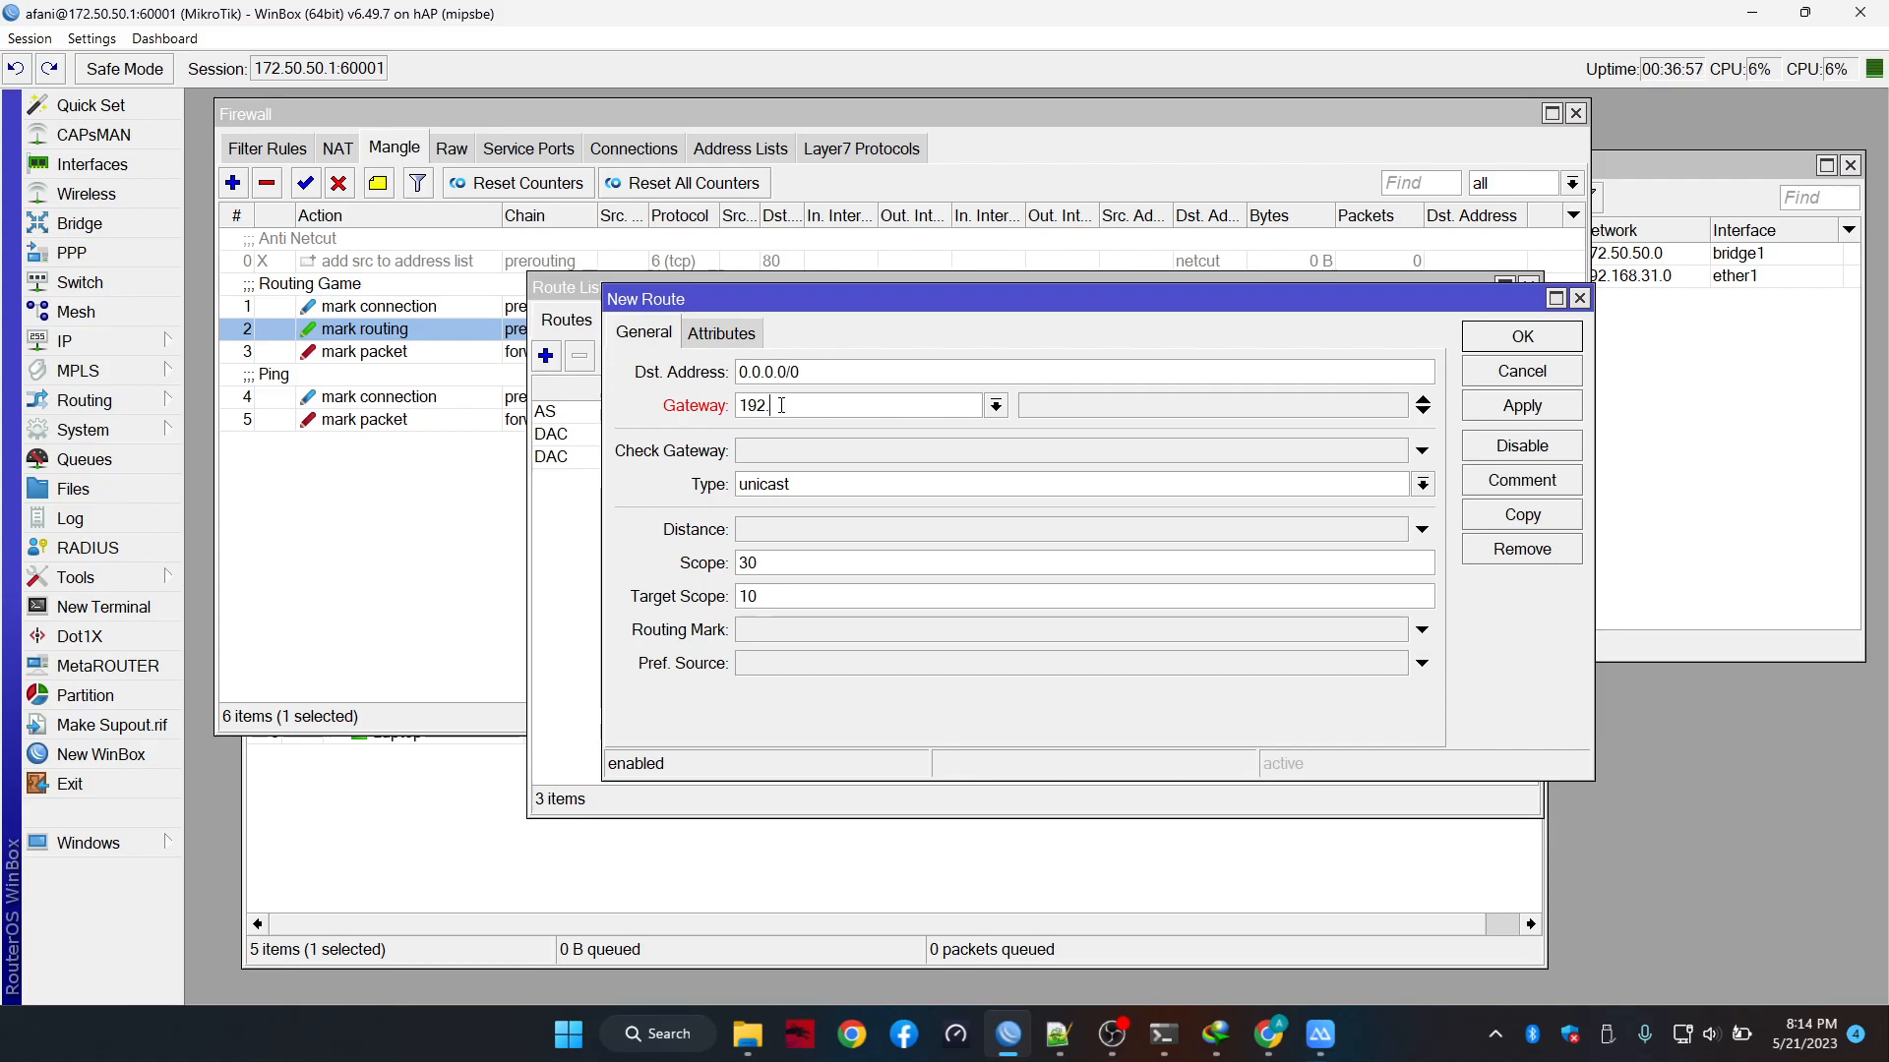
text(168.100.1)
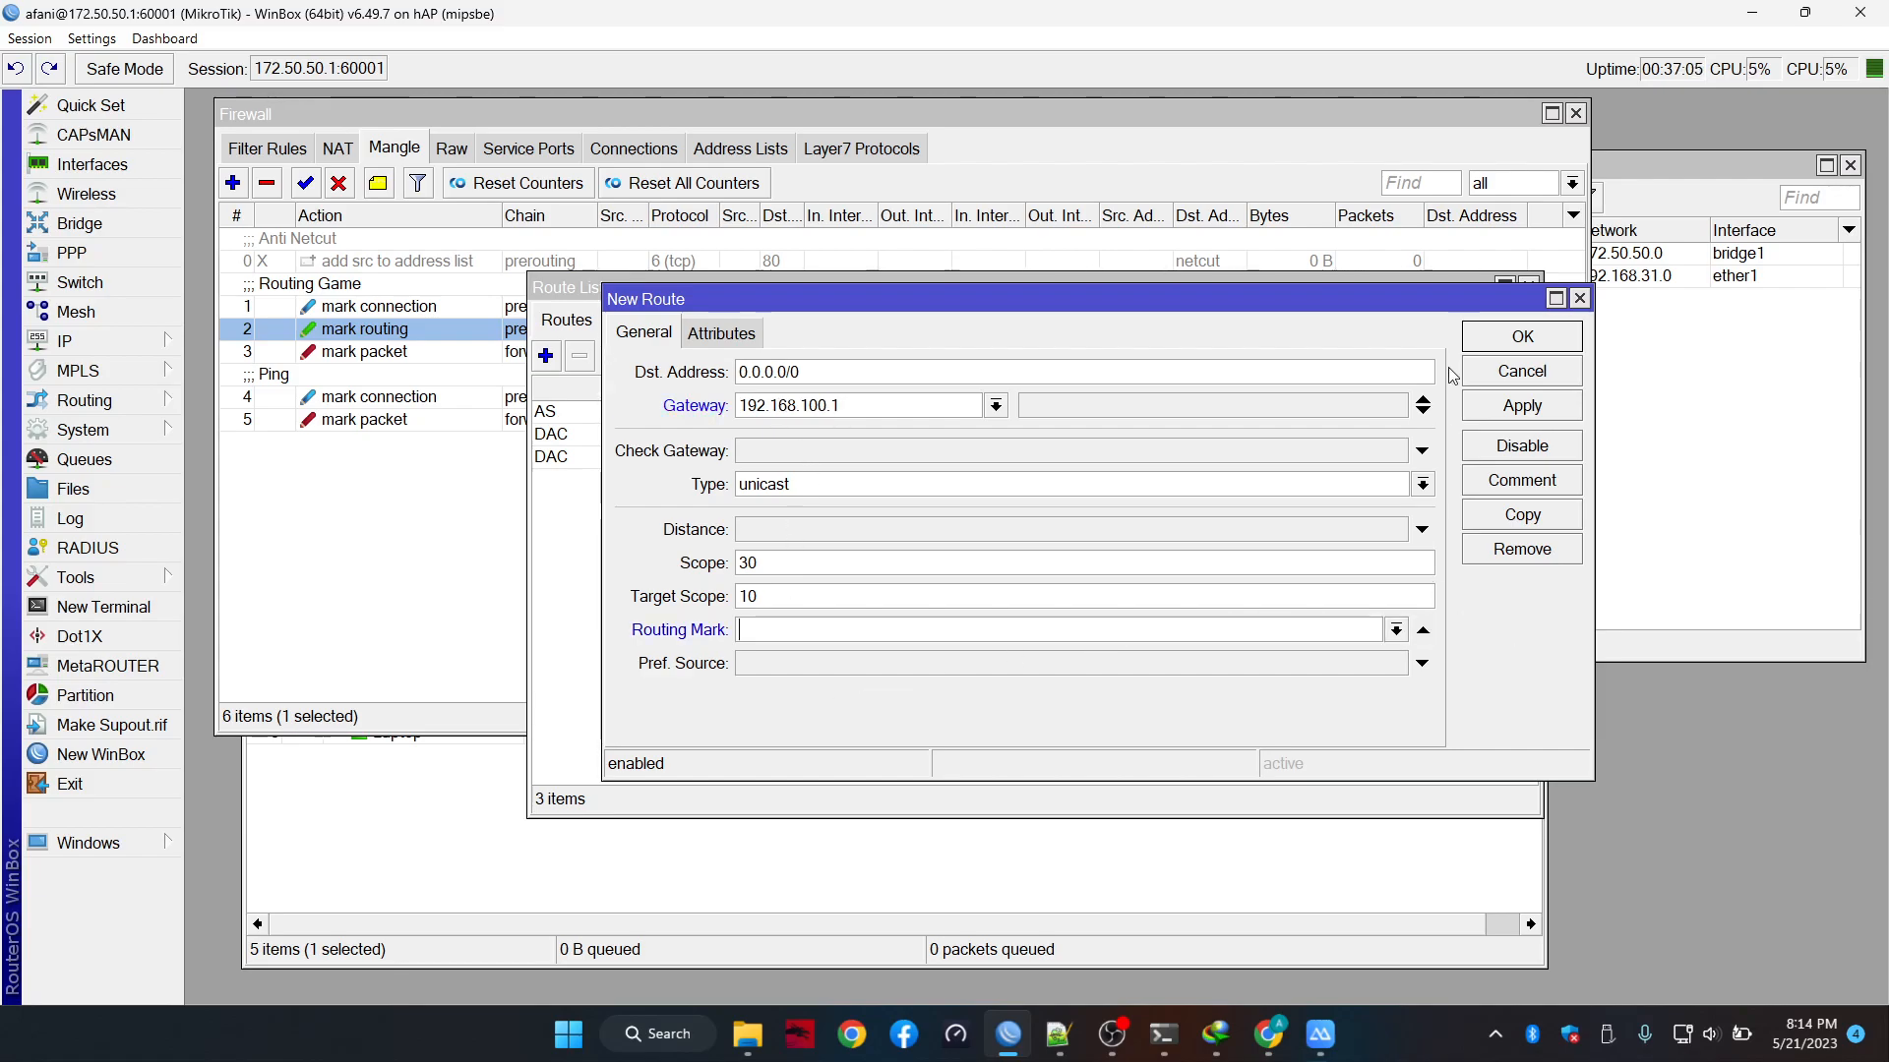
Look up the new routing mark name in the mark routing mangle rule's action and return to the new route
click(360, 332)
double_click(360, 331)
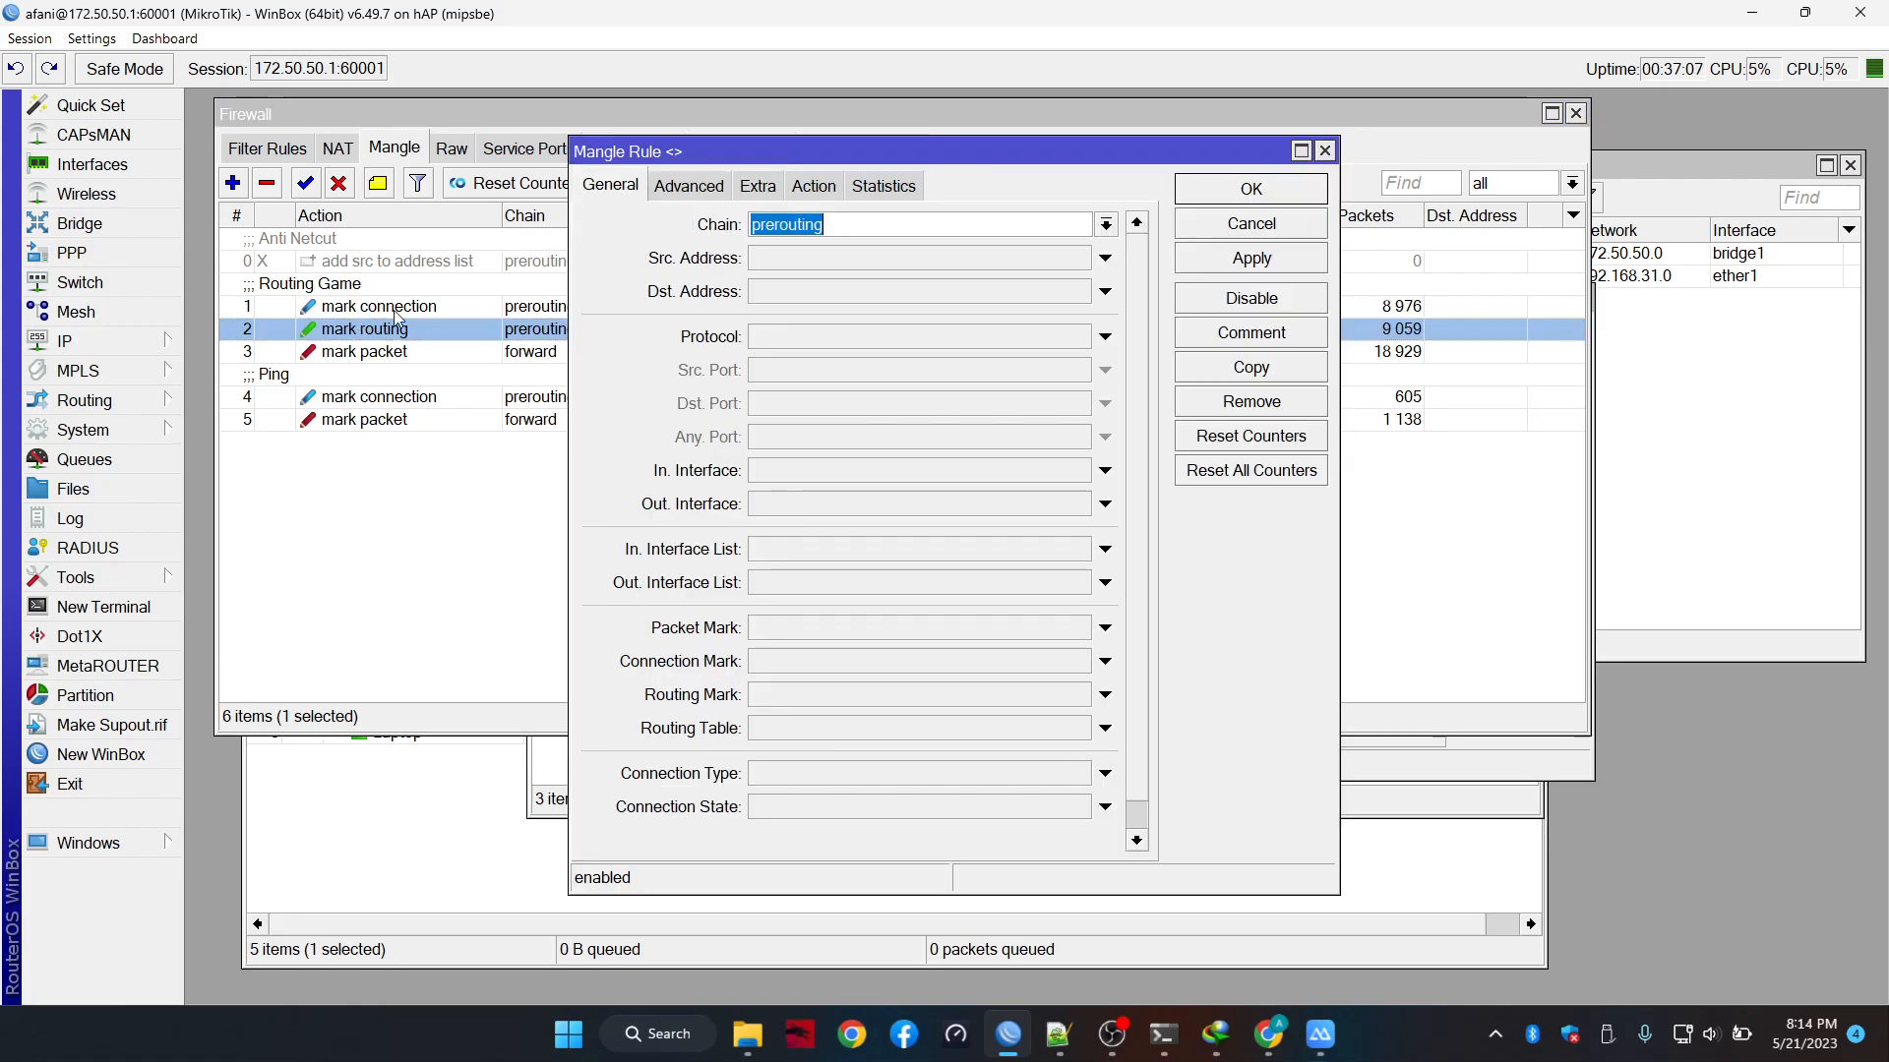
click(816, 187)
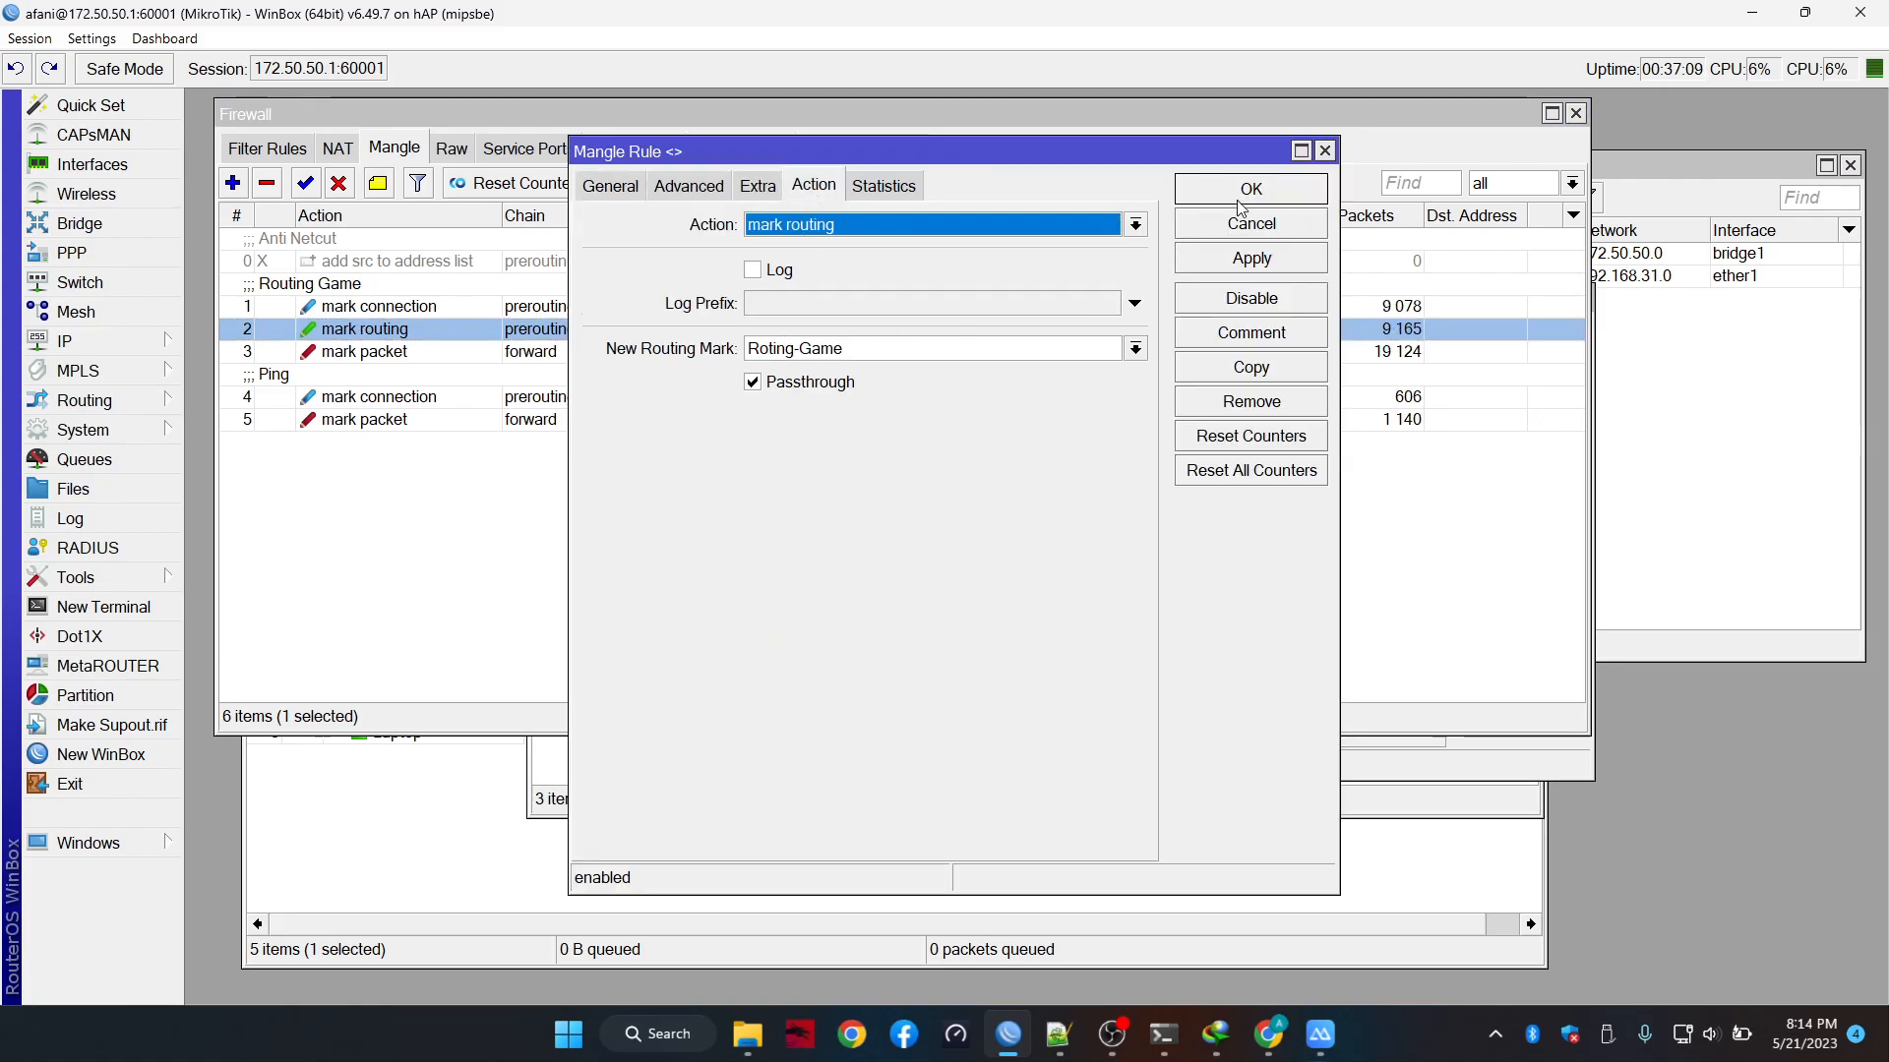
click(1244, 192)
click(1454, 758)
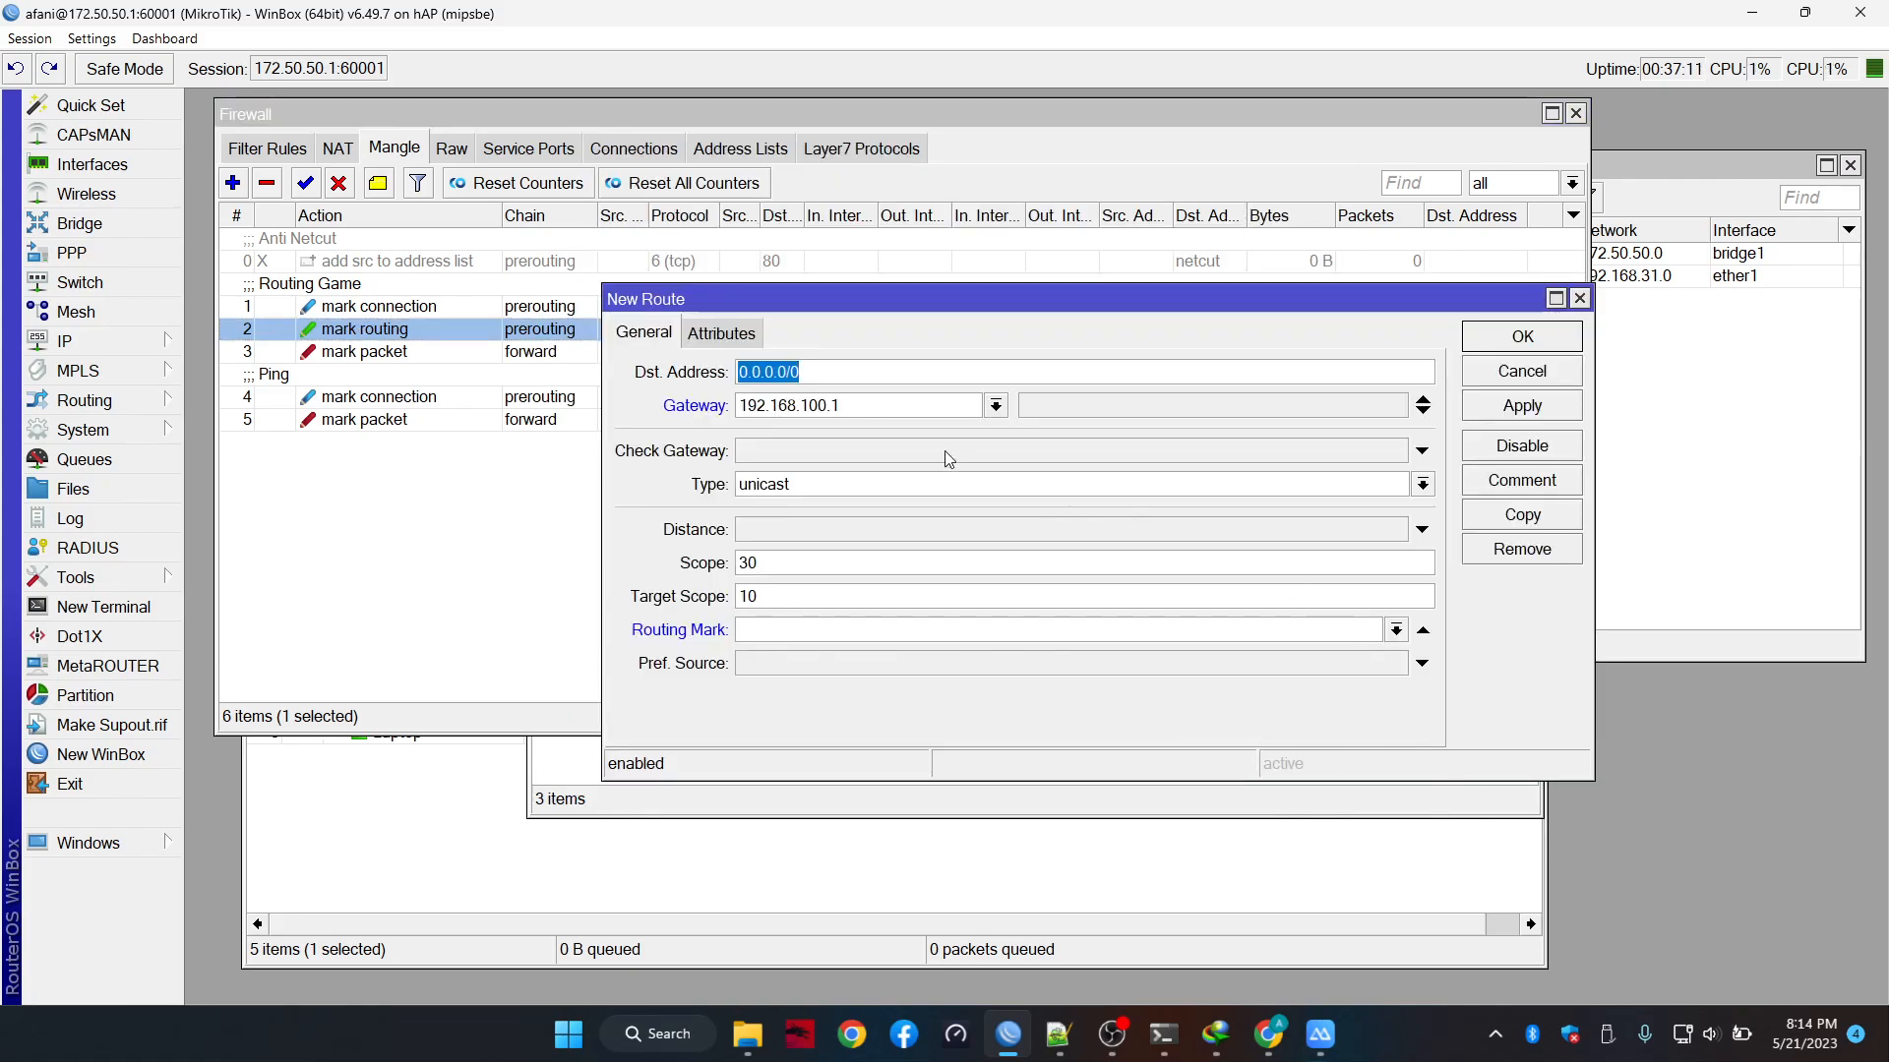
Set the new route's routing mark to Roting-Game and save the route
click(1397, 631)
click(1259, 672)
click(1522, 347)
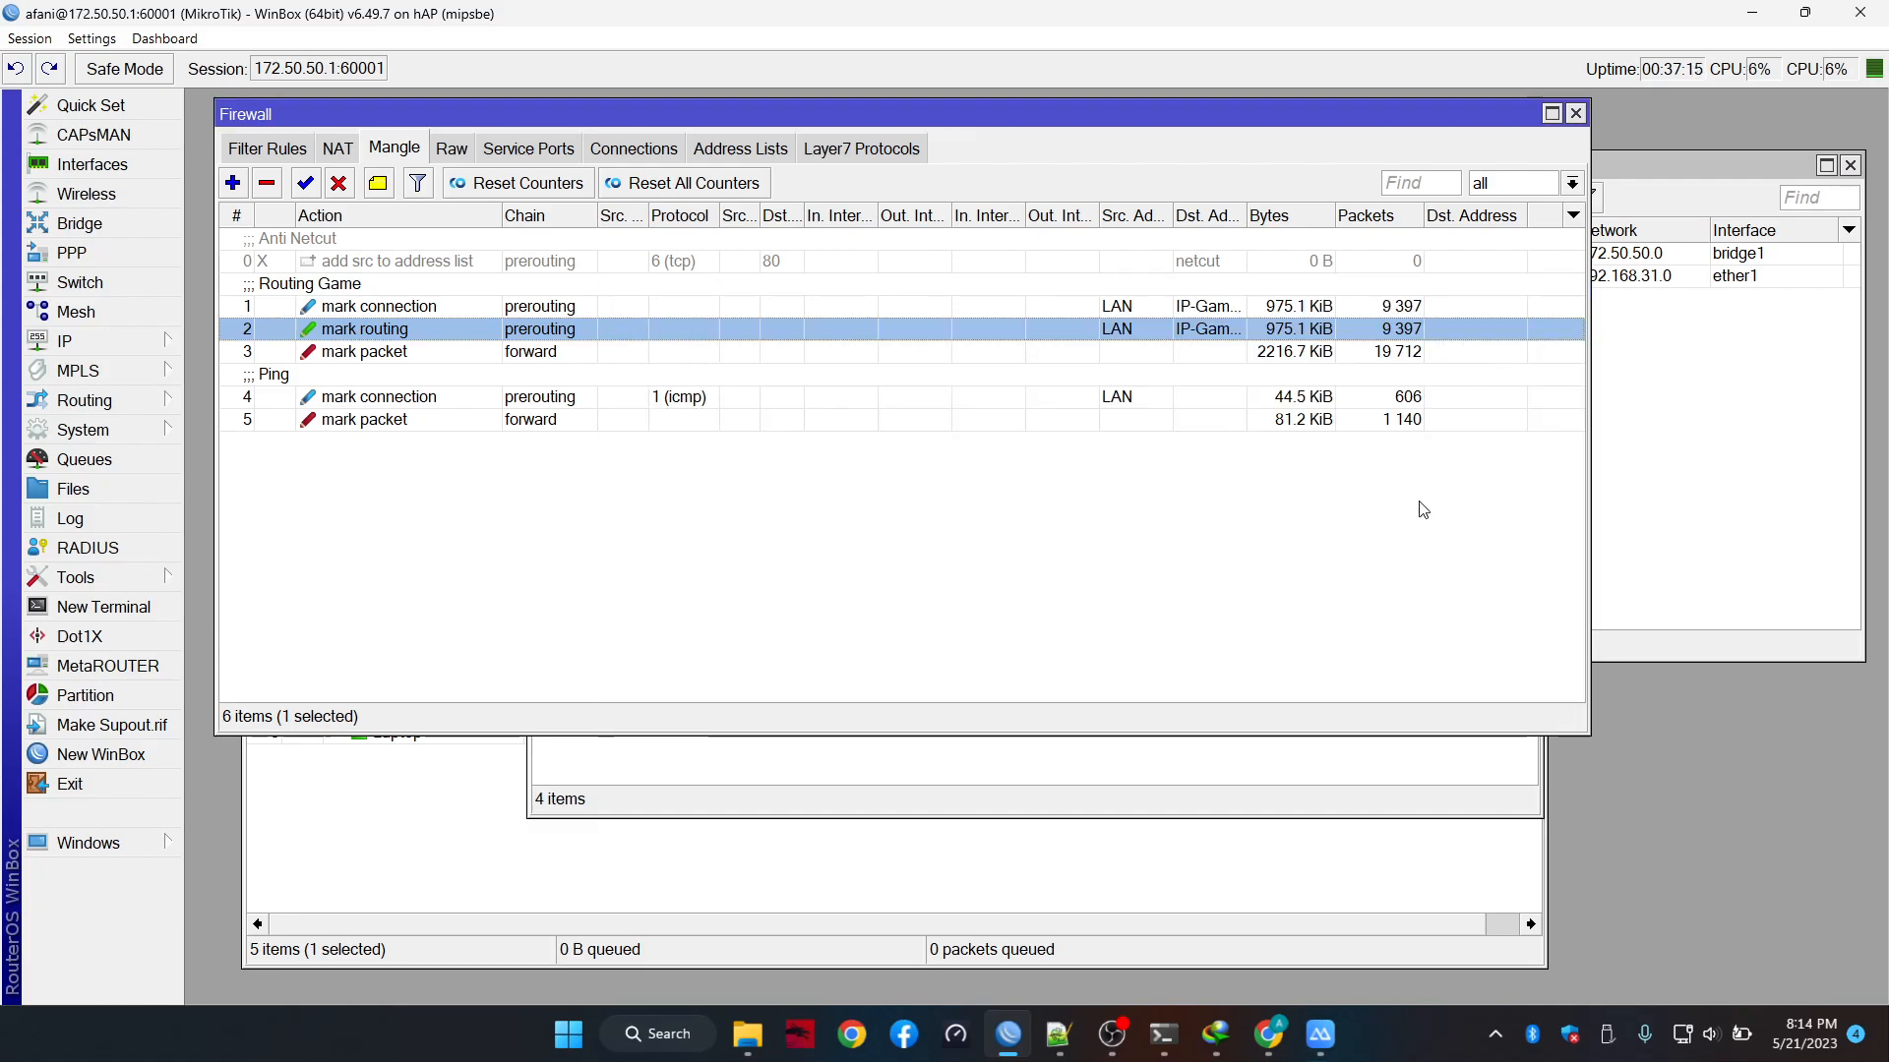
Disable the 192.168.100.1 route marked Roting-Game in the route list
click(1278, 750)
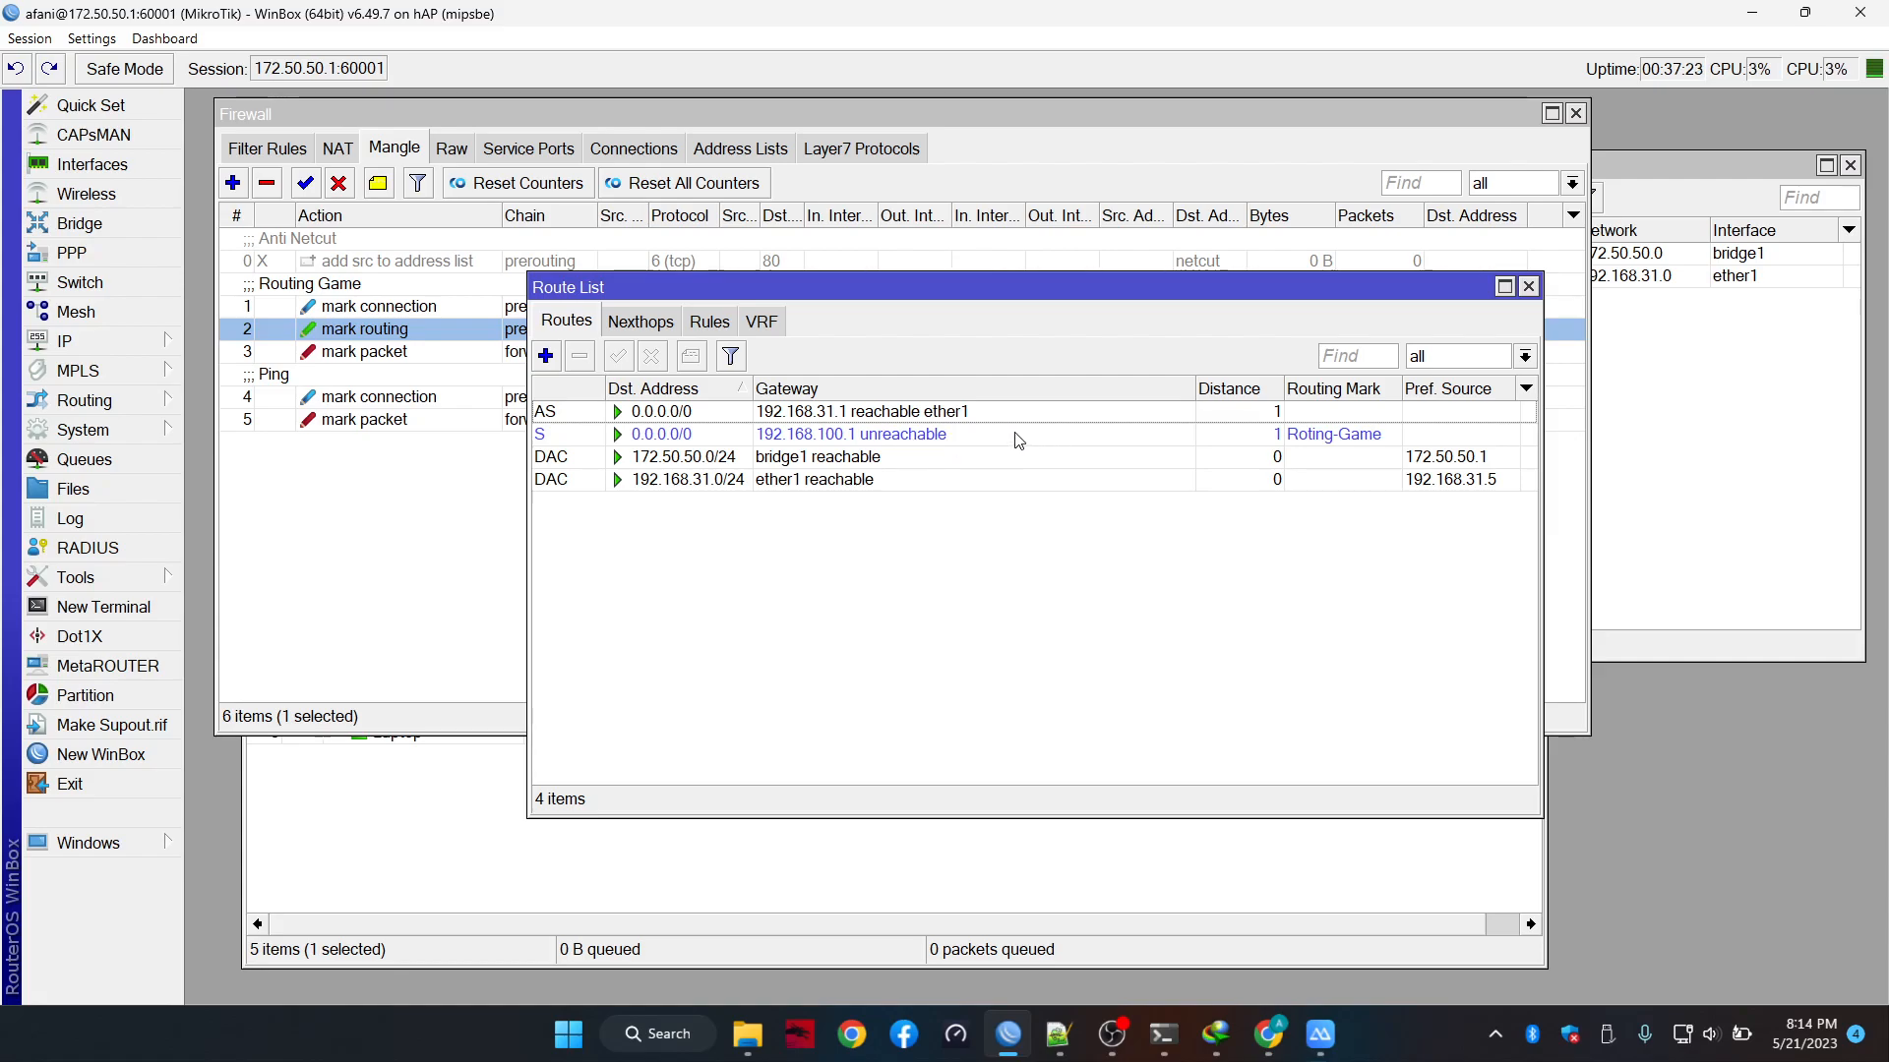
click(947, 440)
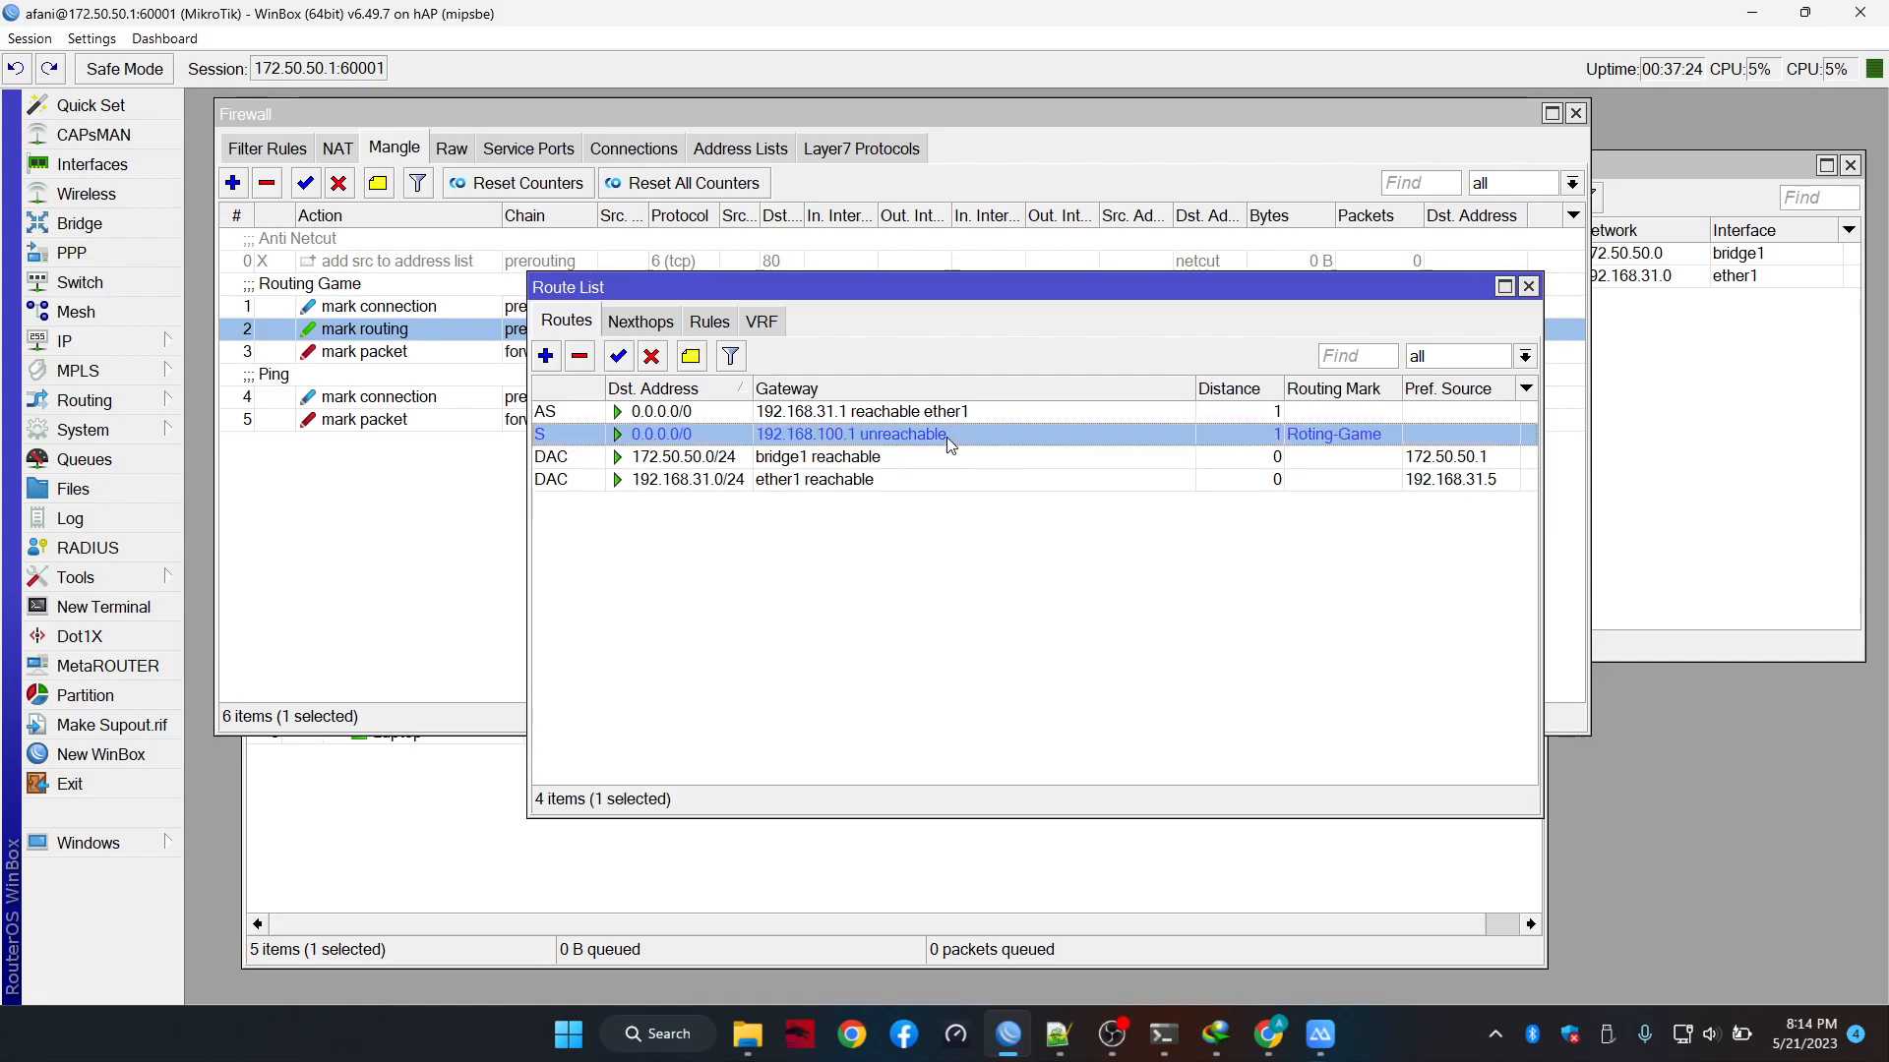
click(652, 357)
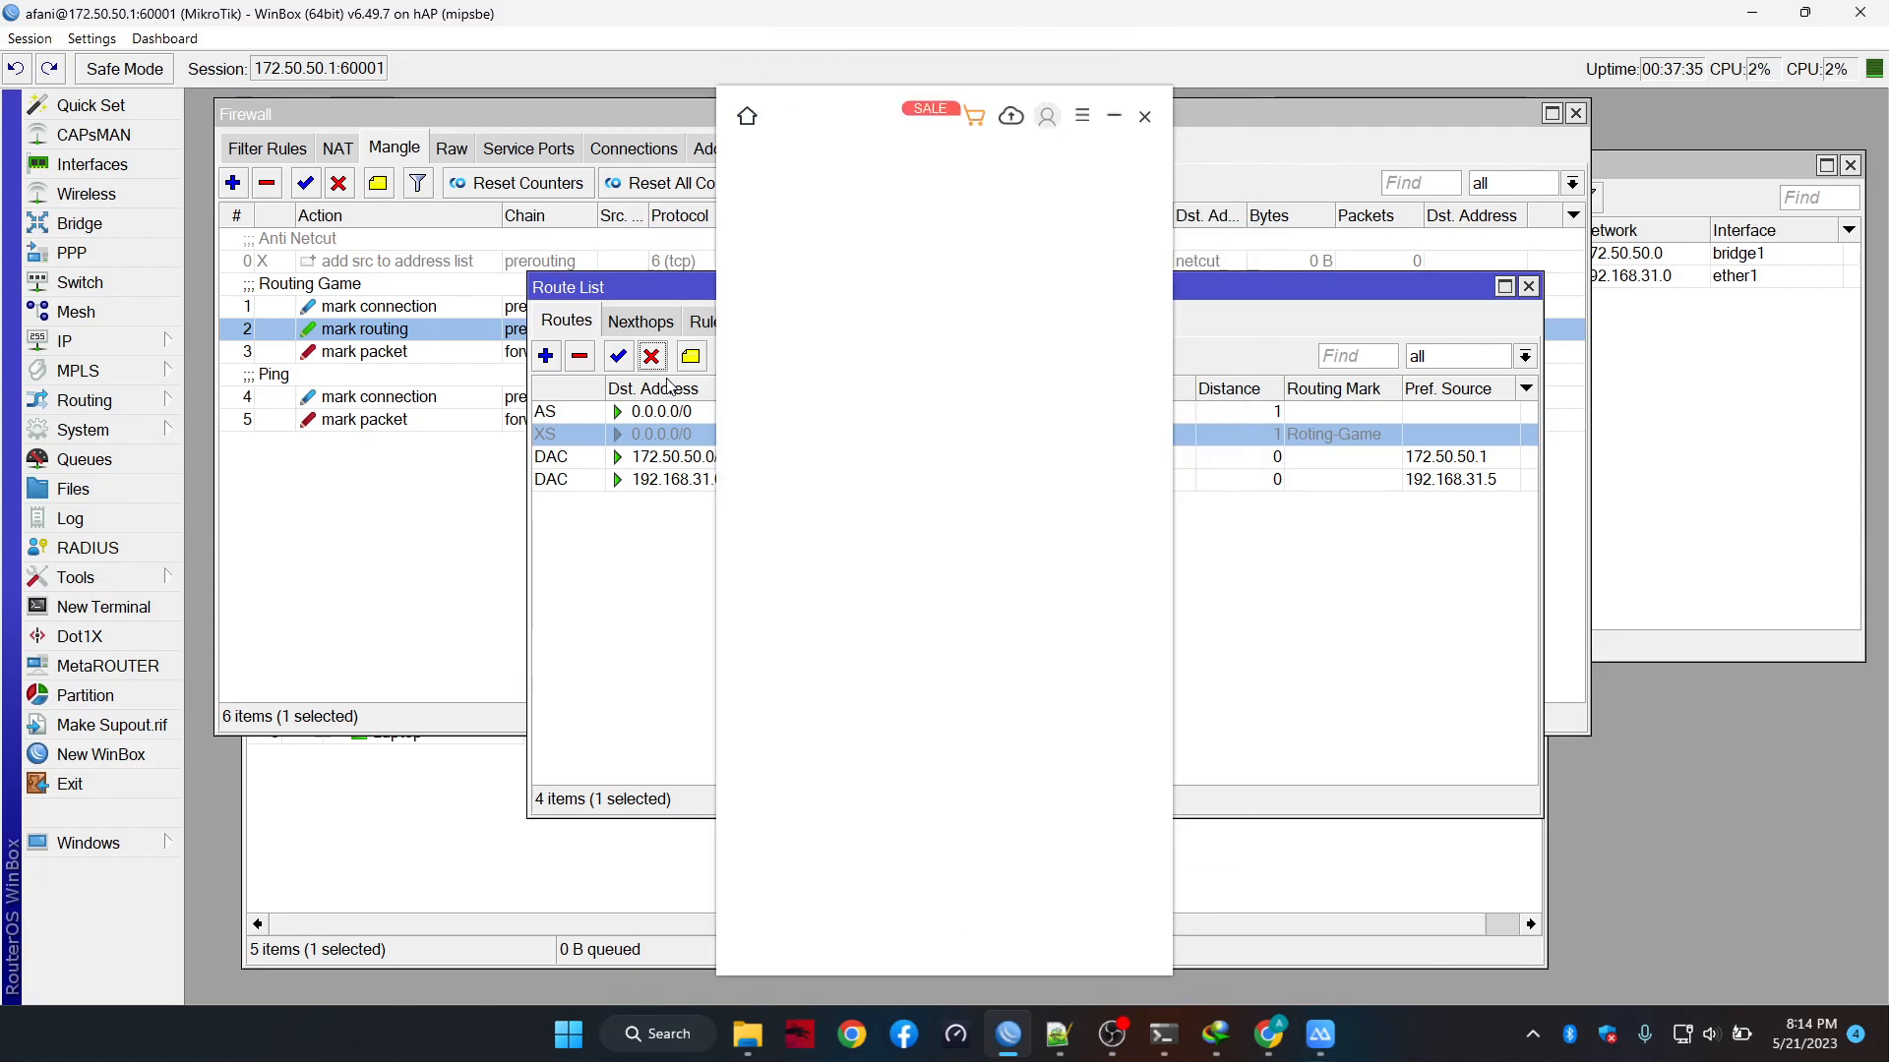
Close the phone mirroring program completely by choosing to exit it
click(1146, 118)
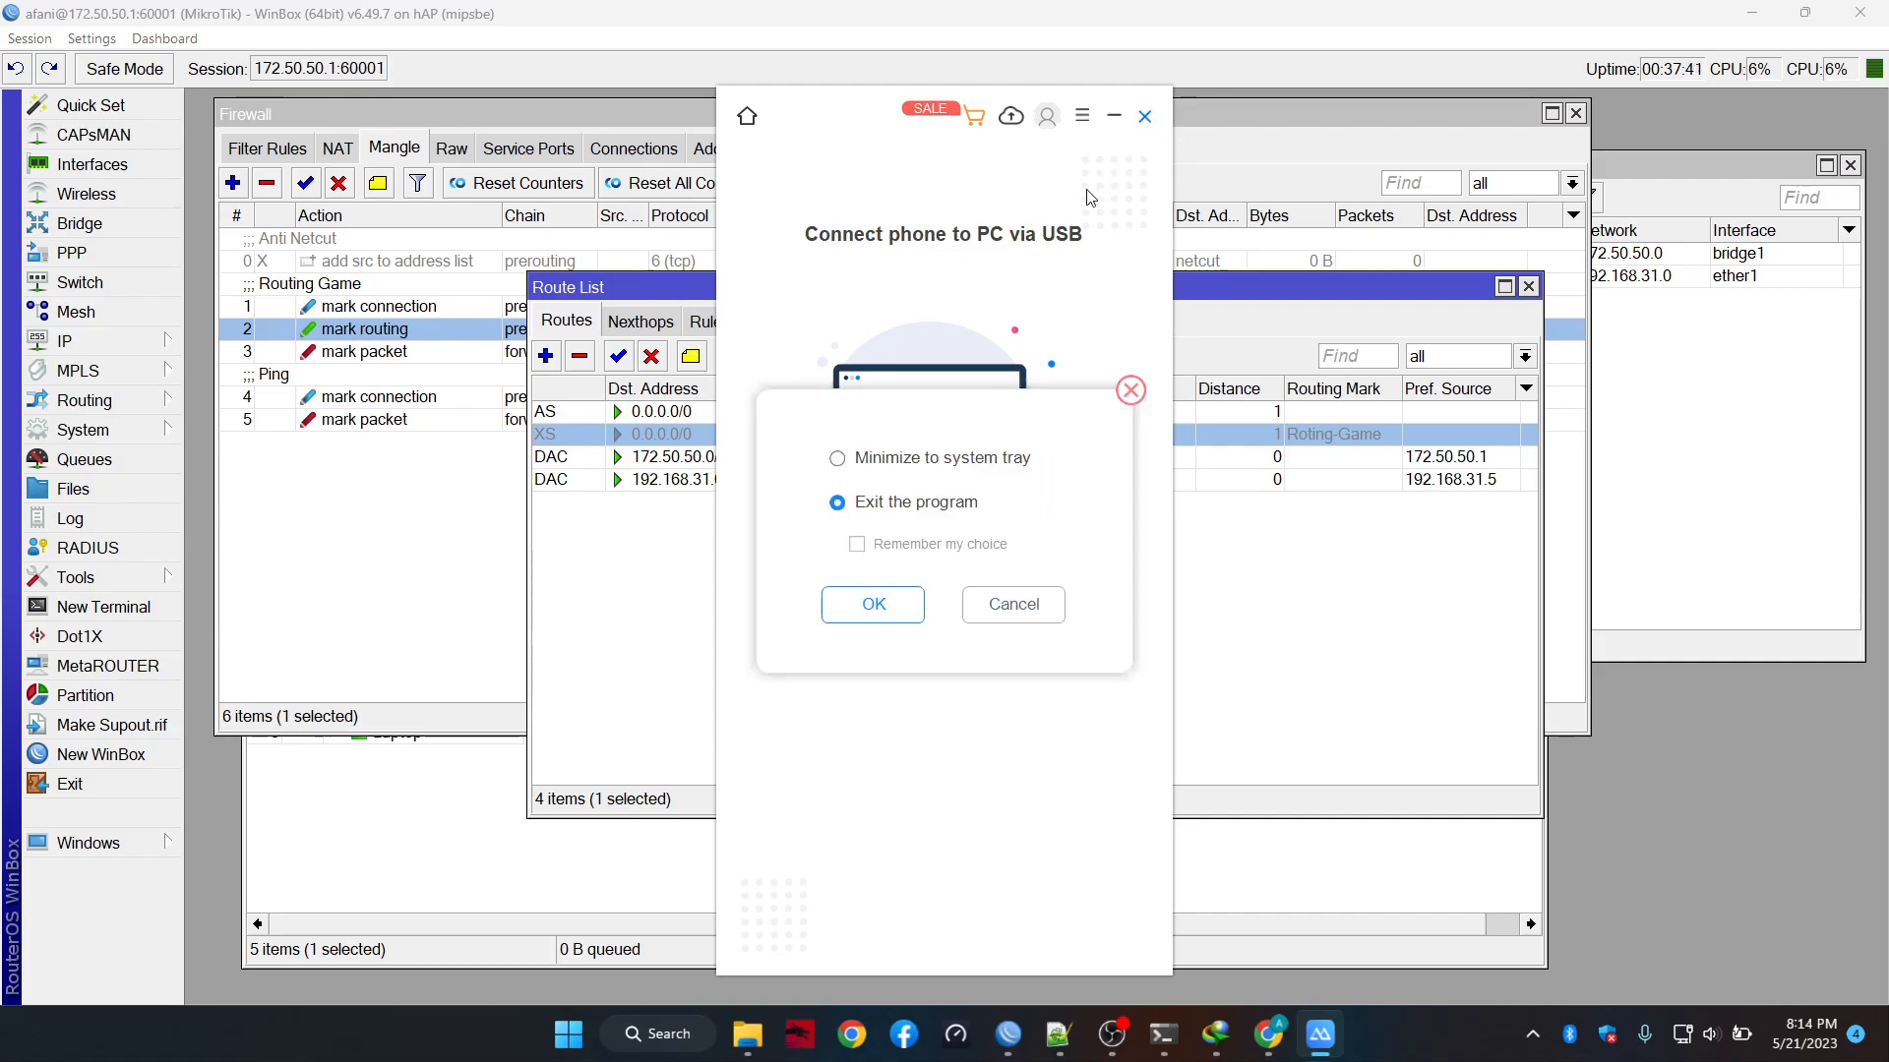
click(890, 580)
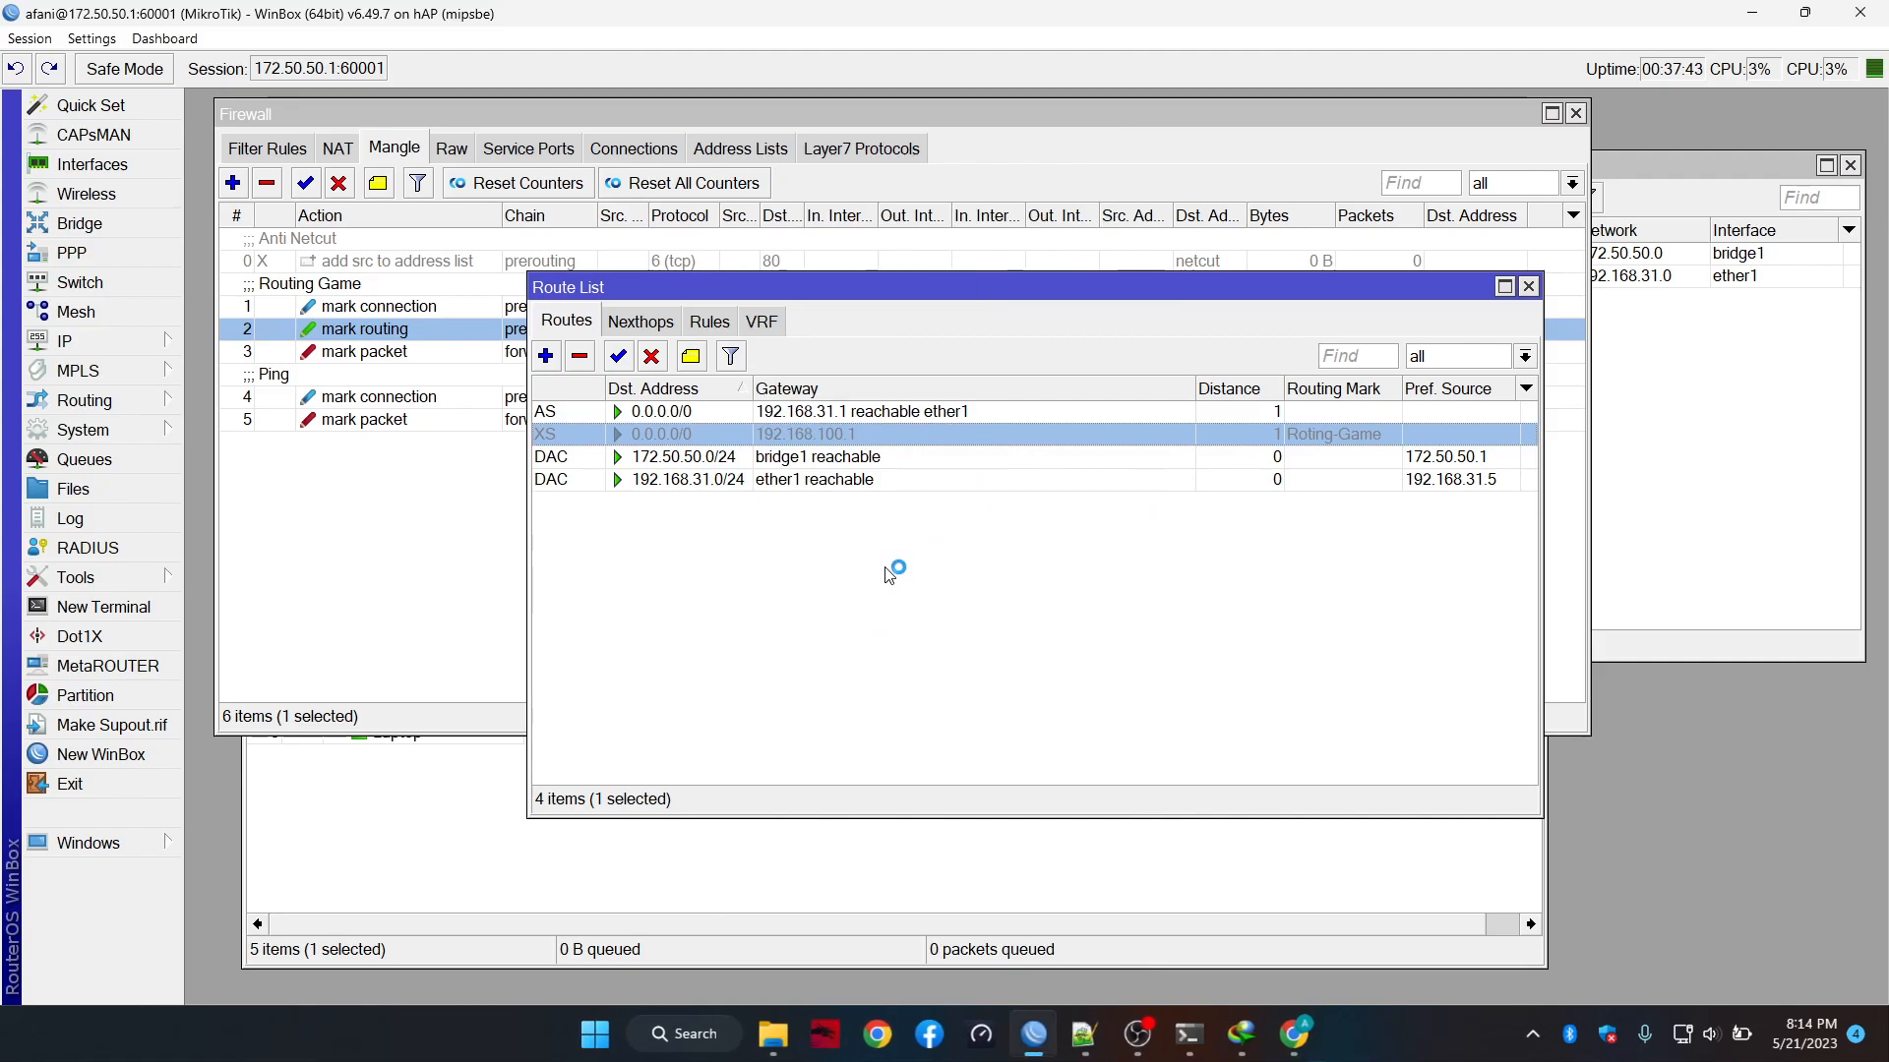